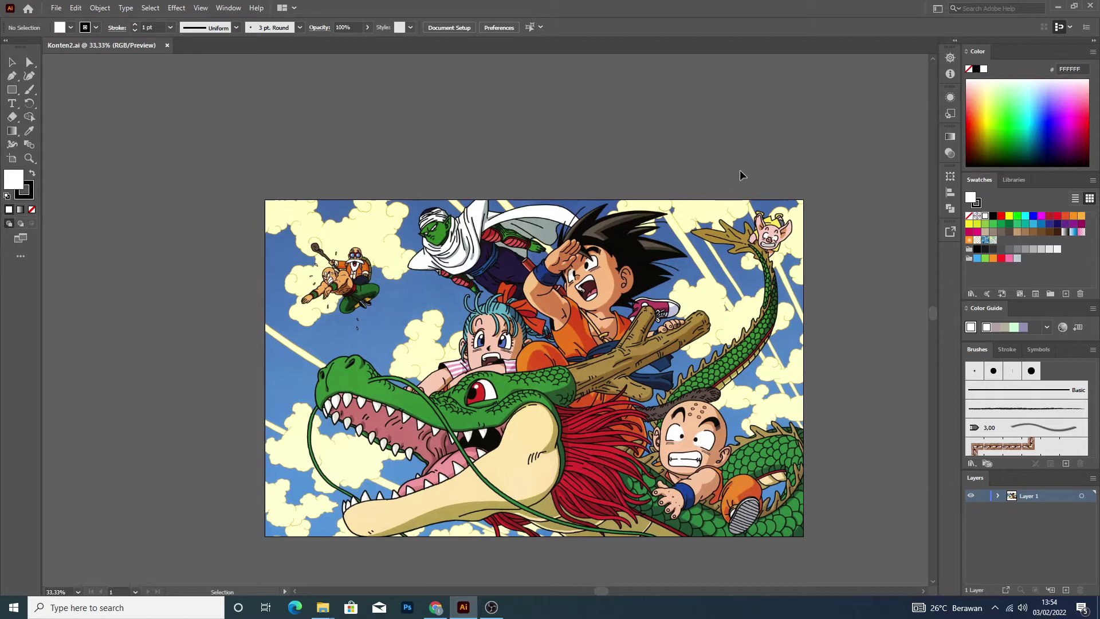
Fade the Dragon Ball reference image to 53% opacity and add Layer 2 above it.
{"action": "left_click", "coordinate": [532, 312]}
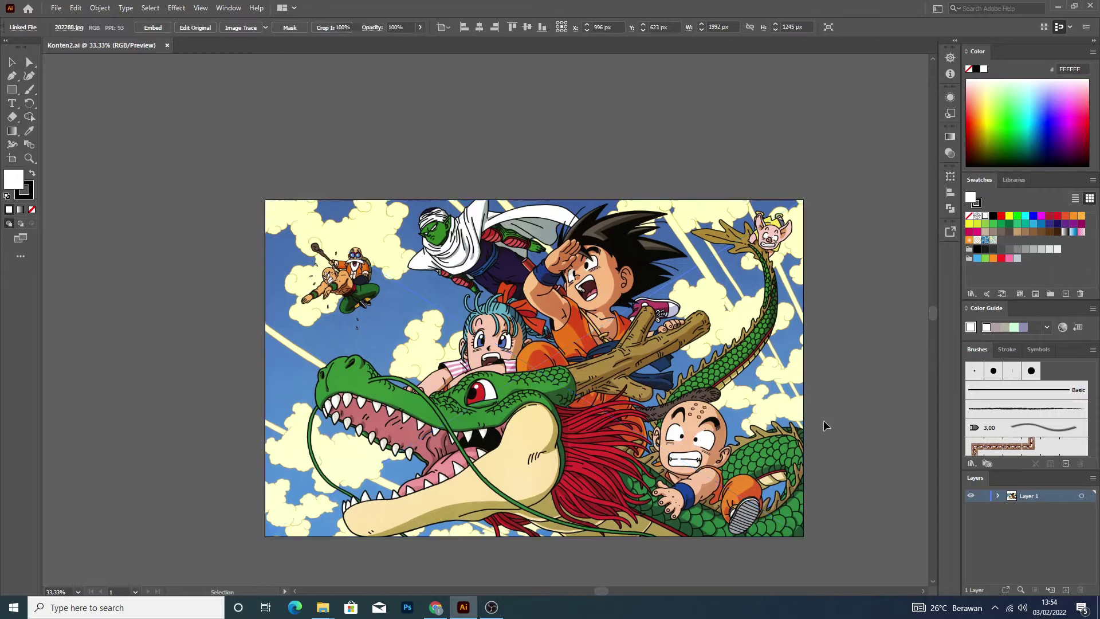
{"action": "left_click", "coordinate": [173, 64]}
{"action": "left_click", "coordinate": [362, 229]}
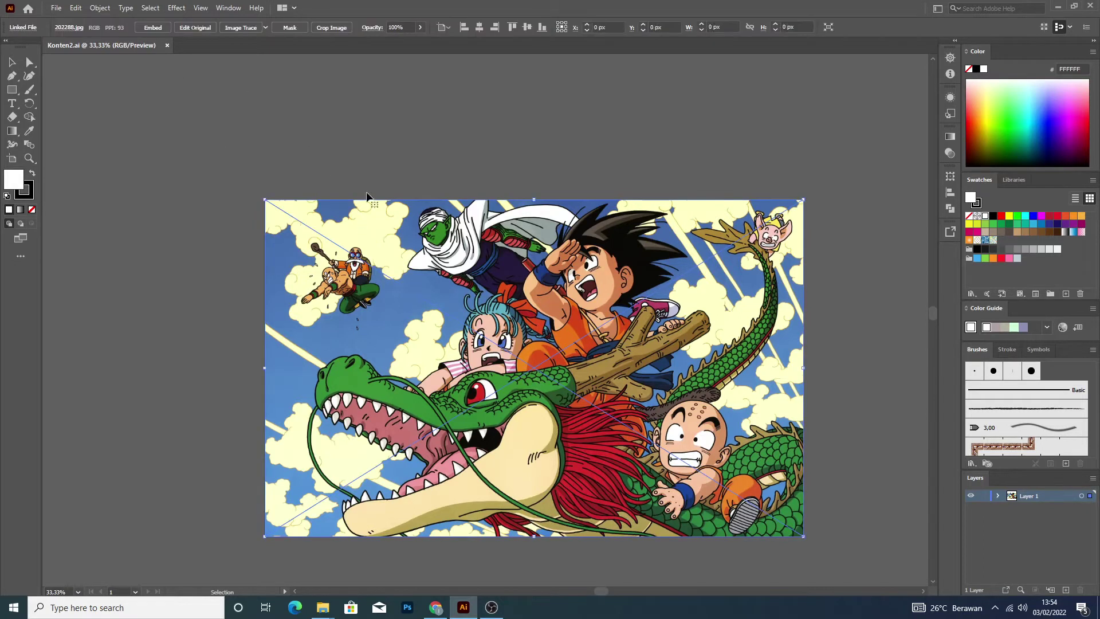
{"action": "left_click", "coordinate": [419, 27]}
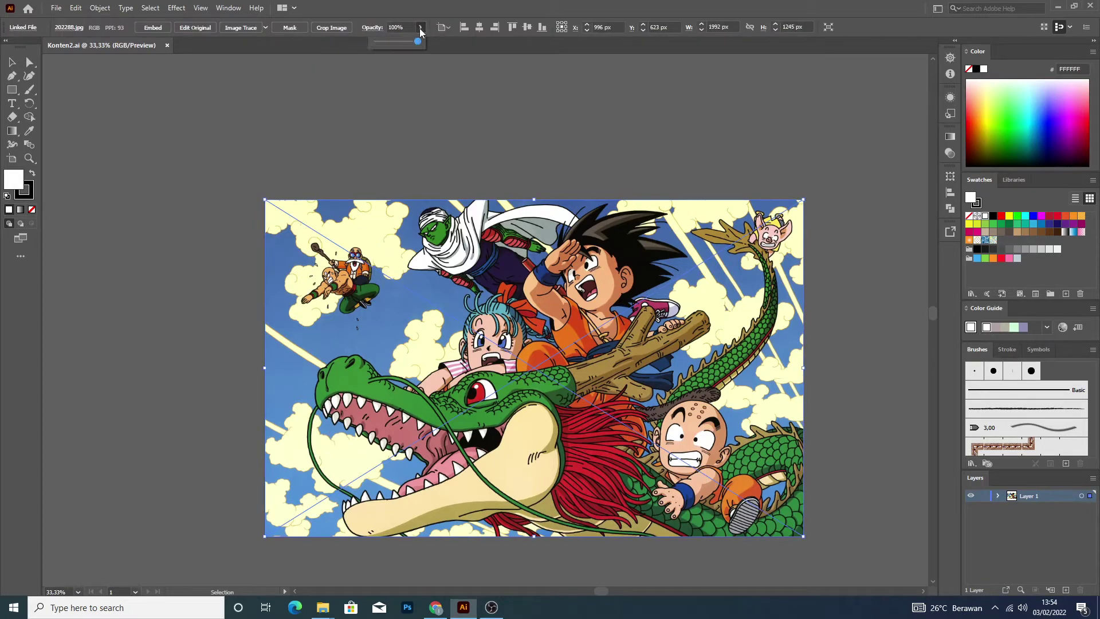
{"action": "left_click_drag", "start_coordinate": [421, 42], "coordinate": [400, 42]}
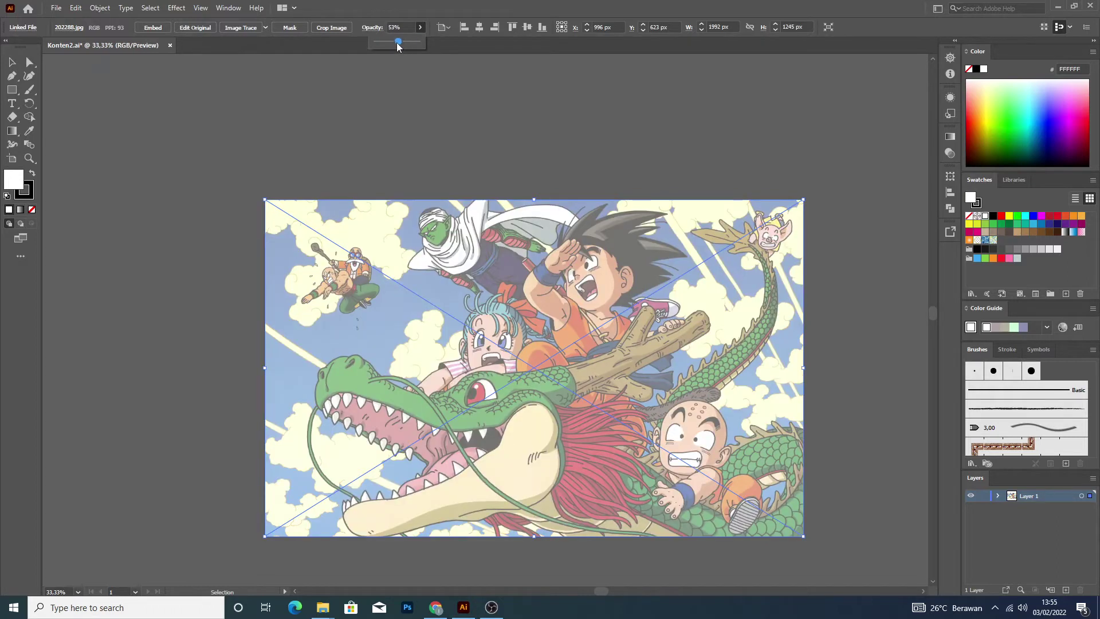
{"action": "left_click", "coordinate": [418, 122]}
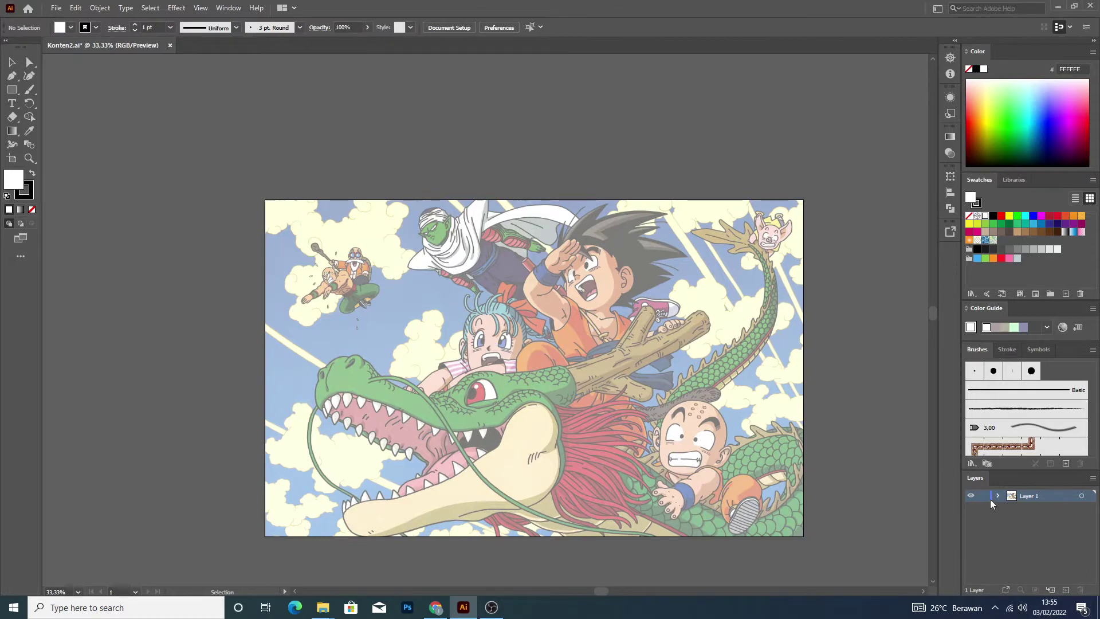
{"action": "left_click", "coordinate": [1065, 591]}
Choose the Pen tool with the fill set to None.
{"action": "left_click", "coordinate": [12, 76]}
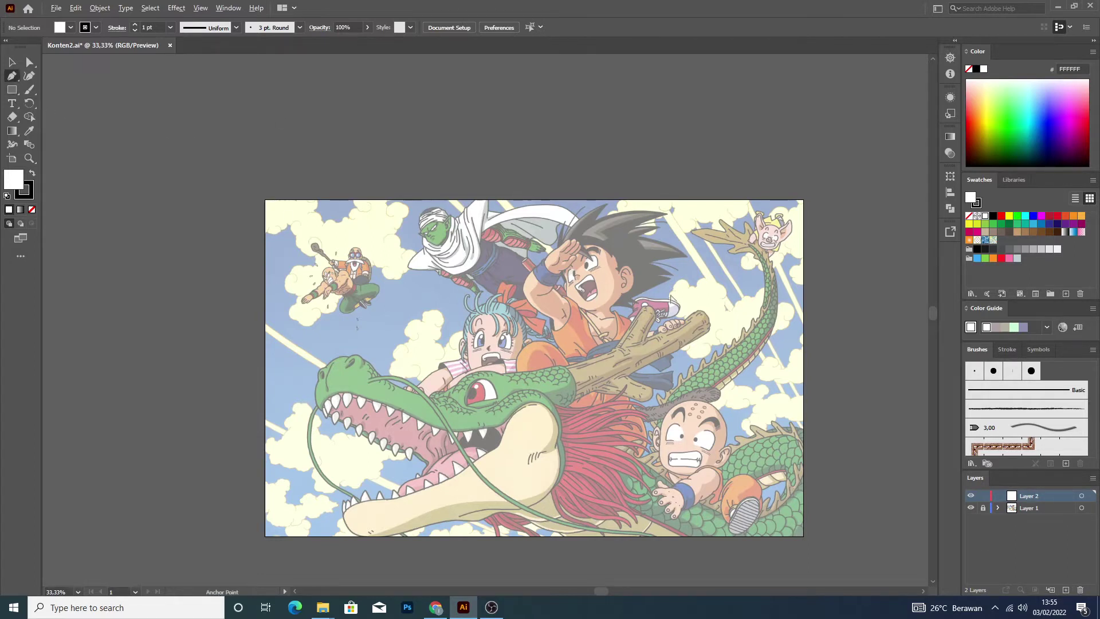
{"action": "scroll", "coordinate": [367, 410], "scroll_direction": "up", "scroll_amount": 4}
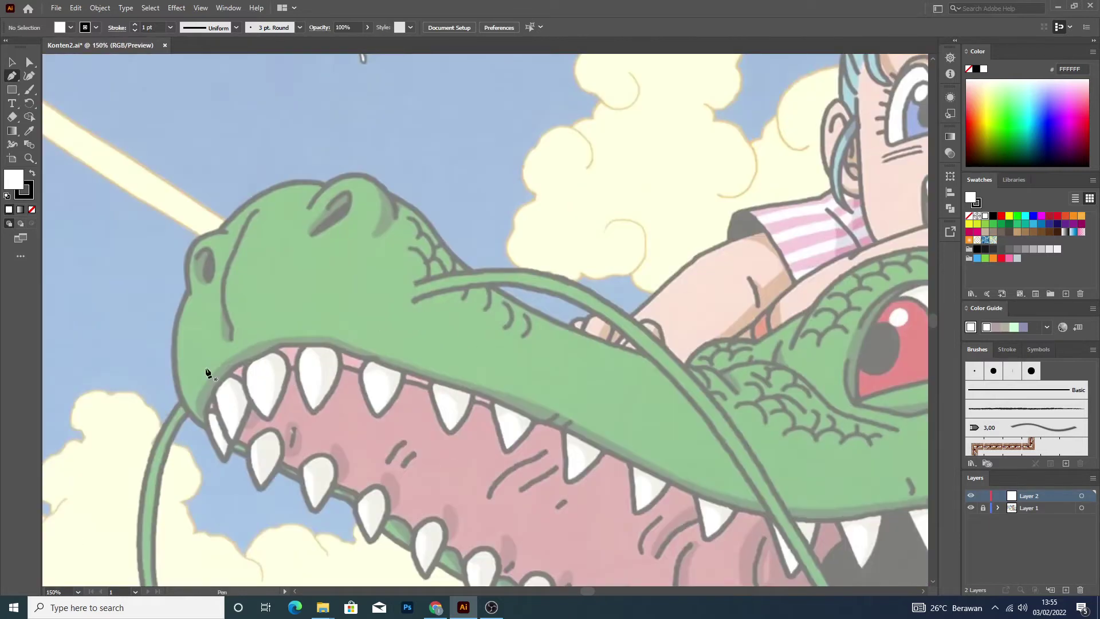
{"action": "scroll", "coordinate": [159, 292], "scroll_direction": "up", "scroll_amount": 1}
{"action": "left_click", "coordinate": [33, 209]}
Trace the snout edge down to the jaw corner and along the upper gum.
{"action": "left_click", "coordinate": [199, 293]}
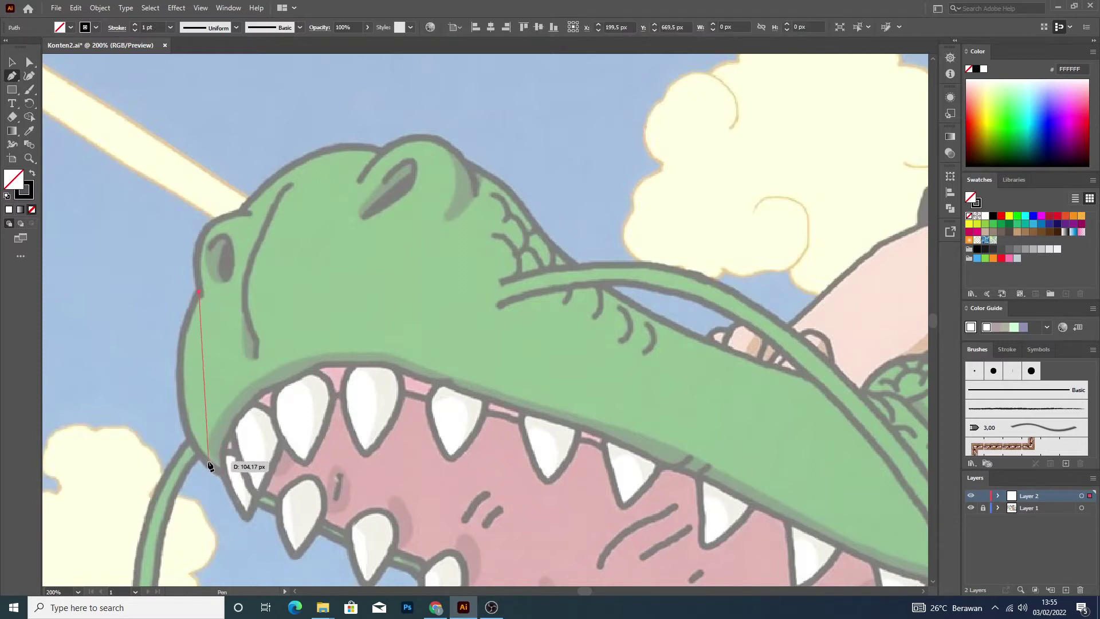
{"action": "left_click", "coordinate": [181, 402]}
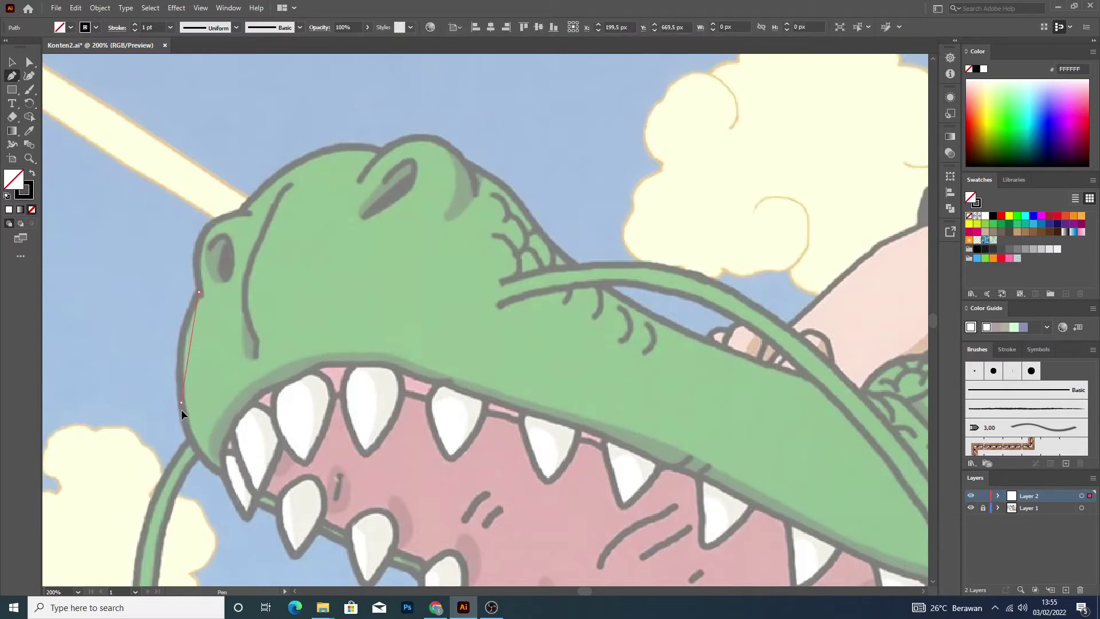
{"action": "left_click_drag", "start_coordinate": [195, 462], "coordinate": [223, 477]}
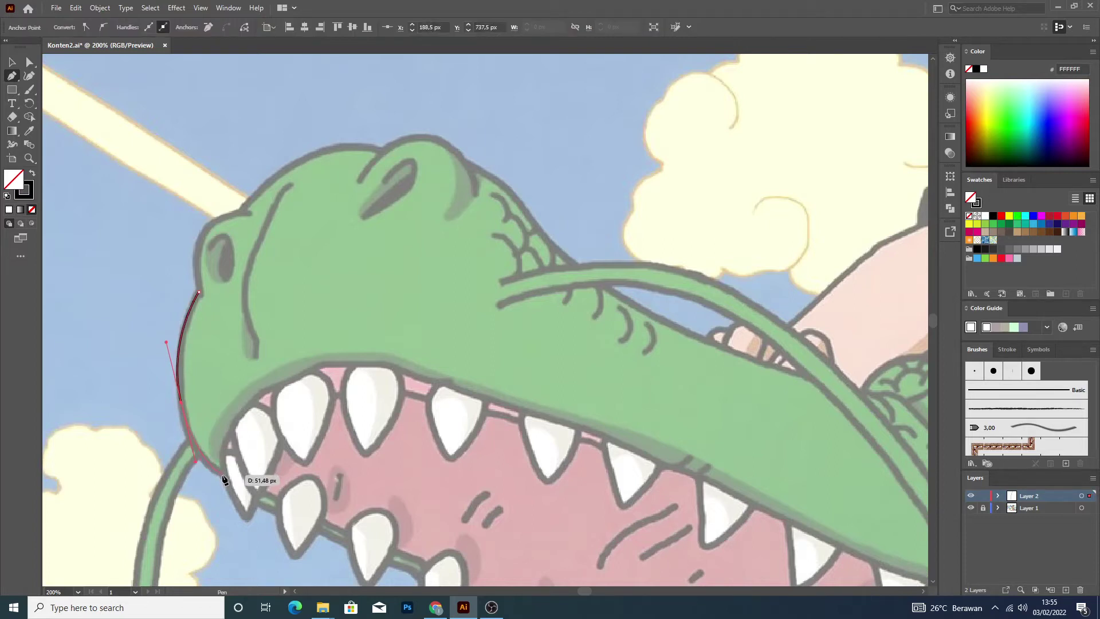
{"action": "scroll", "coordinate": [221, 479], "scroll_direction": "down", "scroll_amount": 3}
{"action": "mouse_move", "coordinate": [223, 404]}
{"action": "left_mouse_down"}
{"action": "mouse_move", "coordinate": [229, 426]}
{"action": "mouse_move", "coordinate": [245, 343]}
{"action": "mouse_move", "coordinate": [335, 296]}
{"action": "mouse_move", "coordinate": [405, 303]}
{"action": "left_mouse_up"}
{"action": "left_click_drag", "start_coordinate": [575, 355], "coordinate": [577, 356]}
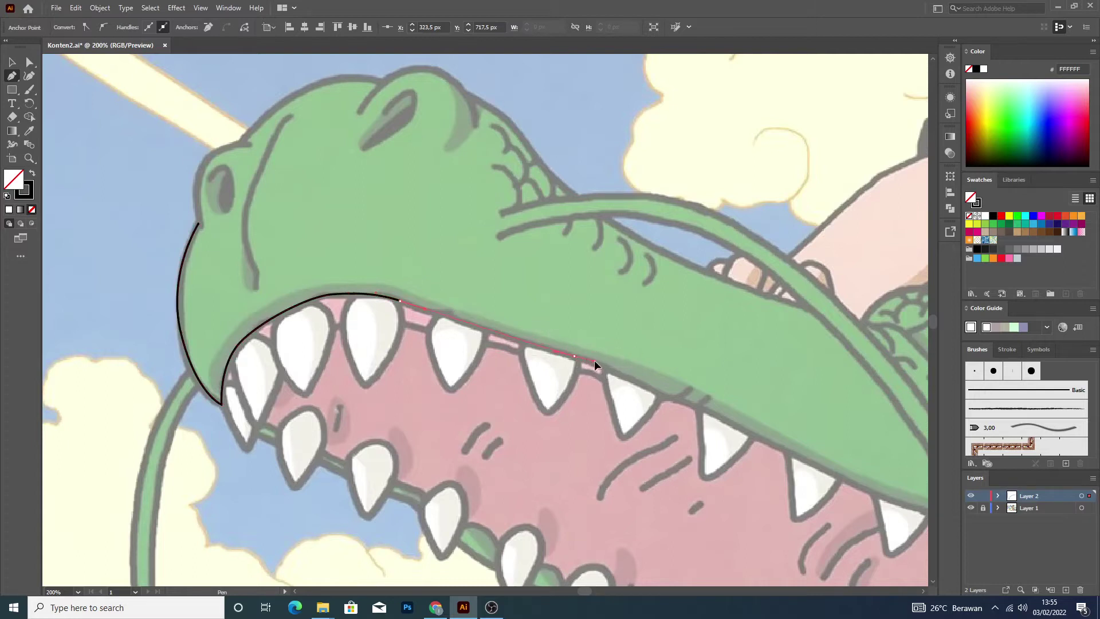
{"action": "left_click_drag", "start_coordinate": [707, 411], "coordinate": [711, 416]}
{"action": "left_click_drag", "start_coordinate": [735, 421], "coordinate": [805, 462]}
{"action": "left_click", "coordinate": [803, 459]}
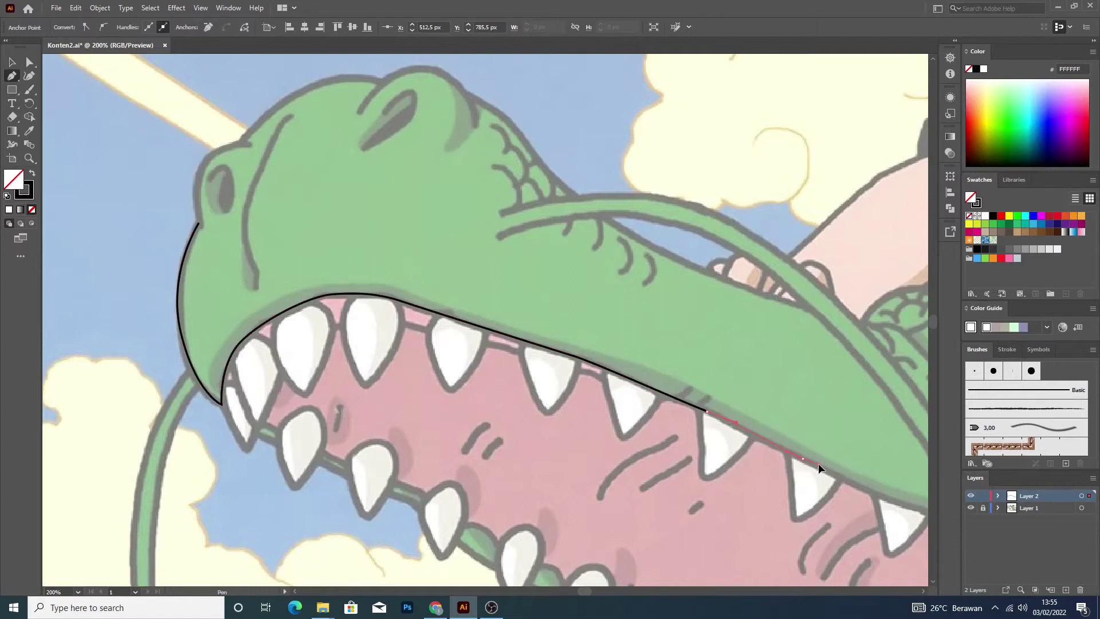
{"action": "left_click", "coordinate": [829, 469]}
Continue the path along the upper teeth to the jaw crease and finish it.
{"action": "scroll", "coordinate": [828, 469], "scroll_direction": "down", "scroll_amount": 5}
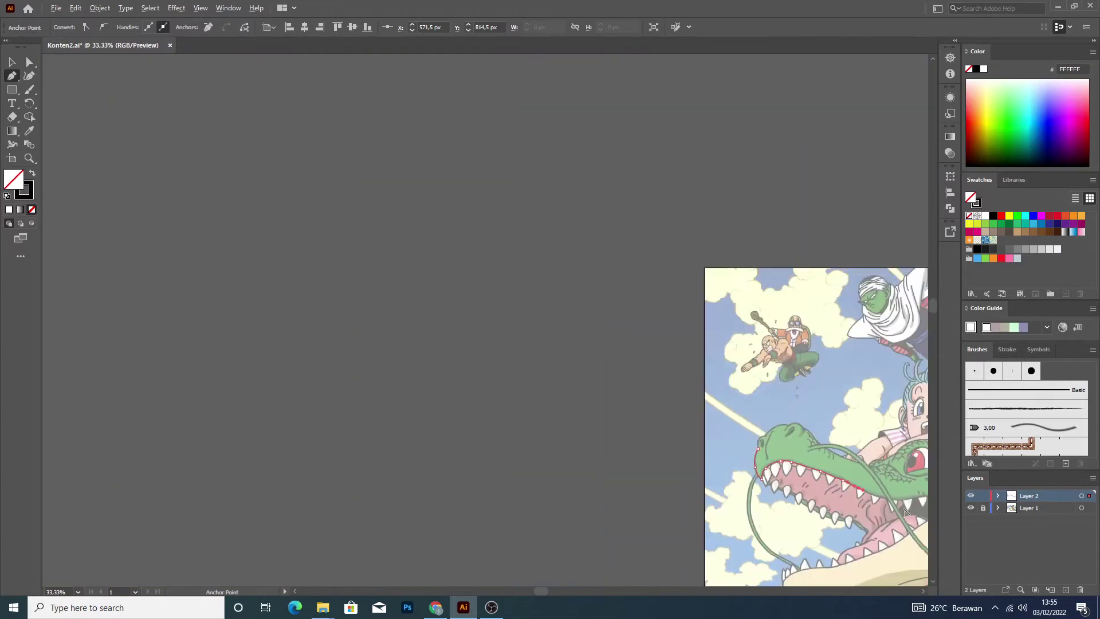
{"action": "scroll", "coordinate": [693, 406], "scroll_direction": "up", "scroll_amount": 3}
{"action": "scroll", "coordinate": [693, 406], "scroll_direction": "up", "scroll_amount": 1}
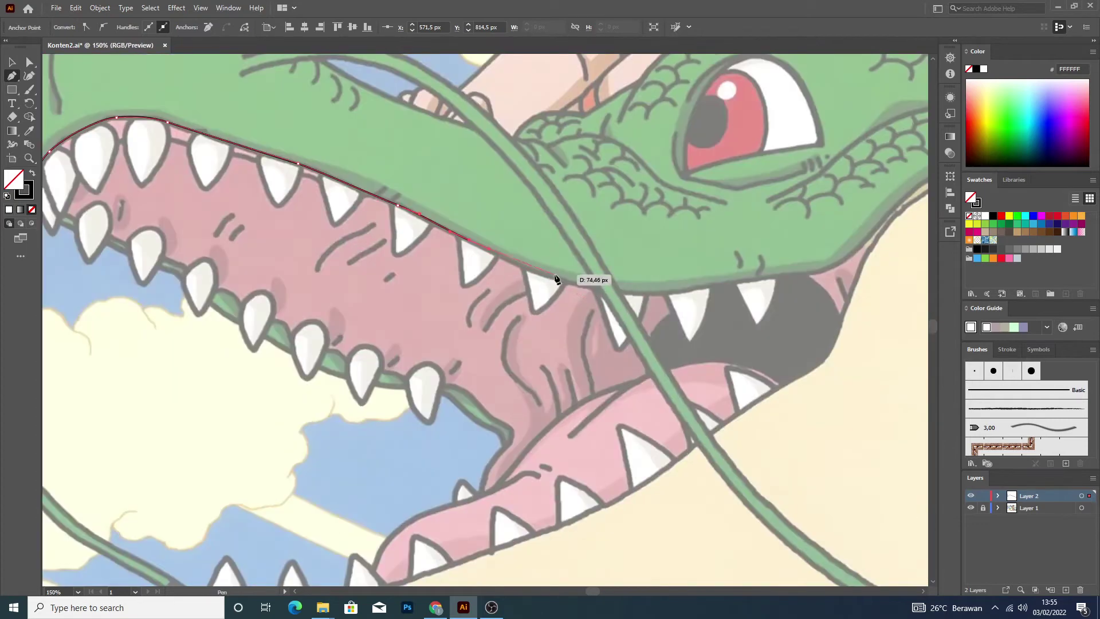
{"action": "scroll", "coordinate": [589, 281], "scroll_direction": "up", "scroll_amount": 2}
{"action": "left_click", "coordinate": [552, 285]}
{"action": "left_click", "coordinate": [636, 302]}
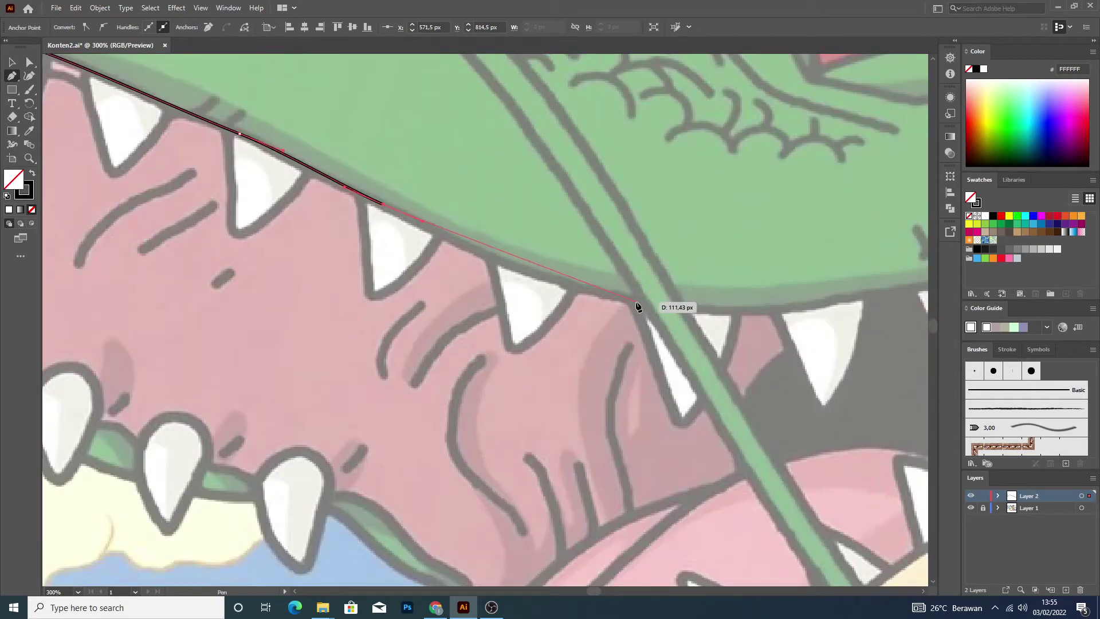
{"action": "left_click_drag", "start_coordinate": [755, 321], "coordinate": [753, 325]}
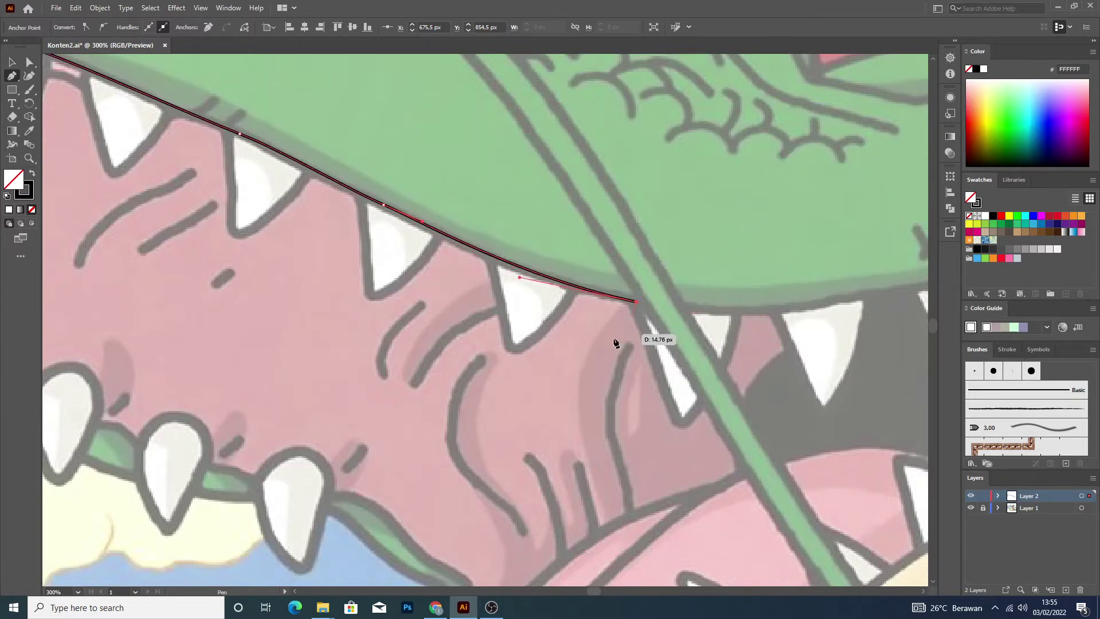
{"action": "scroll", "coordinate": [613, 339], "scroll_direction": "down", "scroll_amount": 5}
{"action": "left_click", "coordinate": [12, 62]}
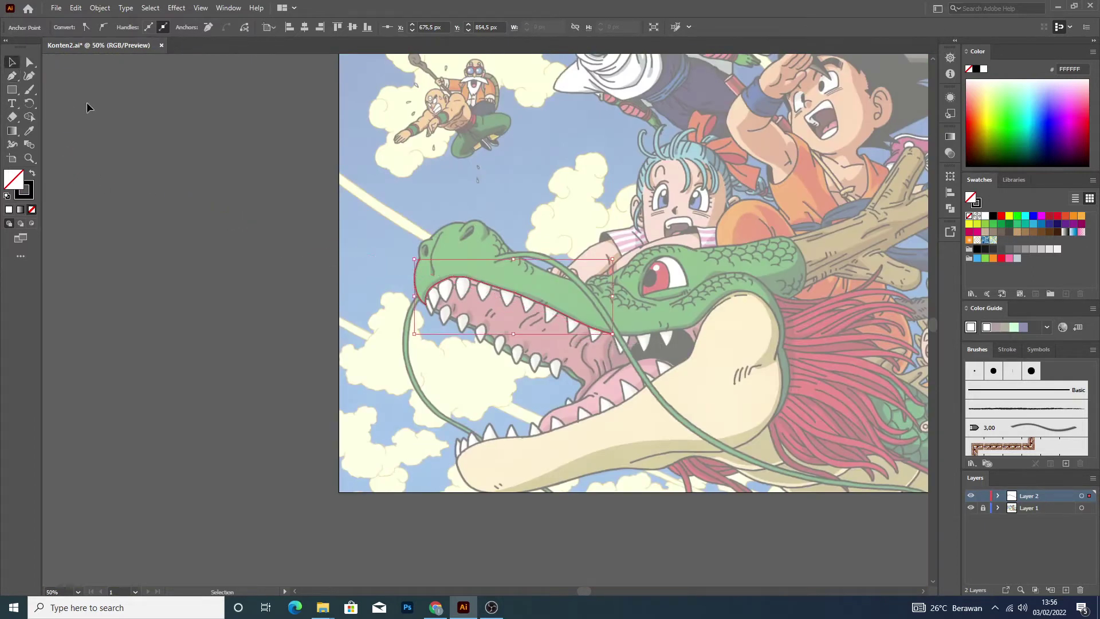
{"action": "left_click", "coordinate": [88, 103]}
{"action": "scroll", "coordinate": [420, 285], "scroll_direction": "up", "scroll_amount": 2}
{"action": "scroll", "coordinate": [420, 285], "scroll_direction": "up", "scroll_amount": 2}
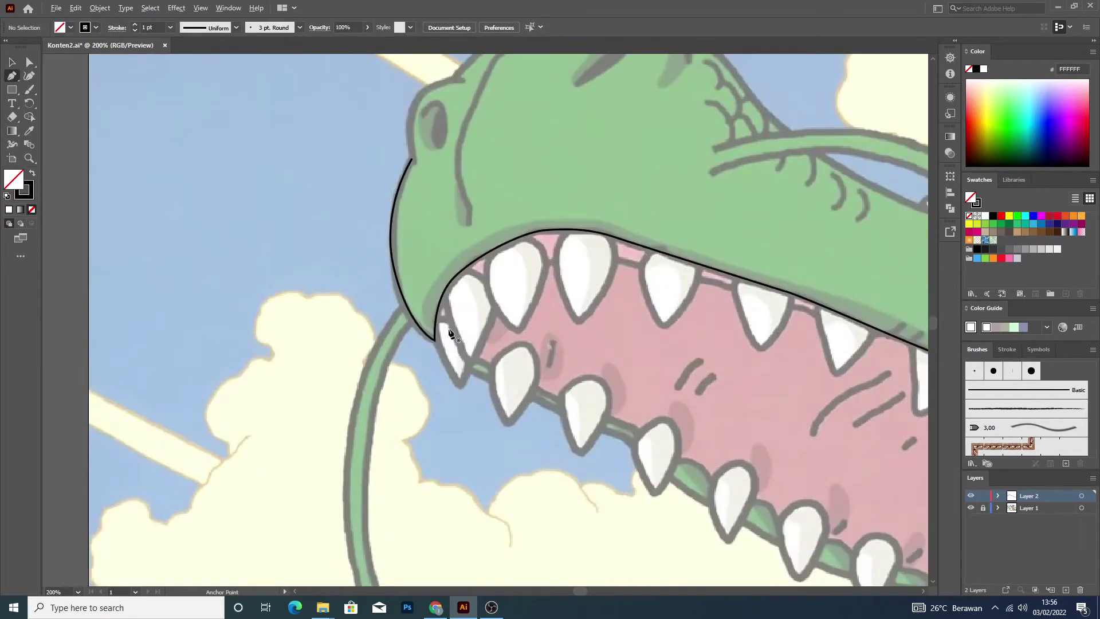
{"action": "scroll", "coordinate": [403, 169], "scroll_direction": "up", "scroll_amount": 2}
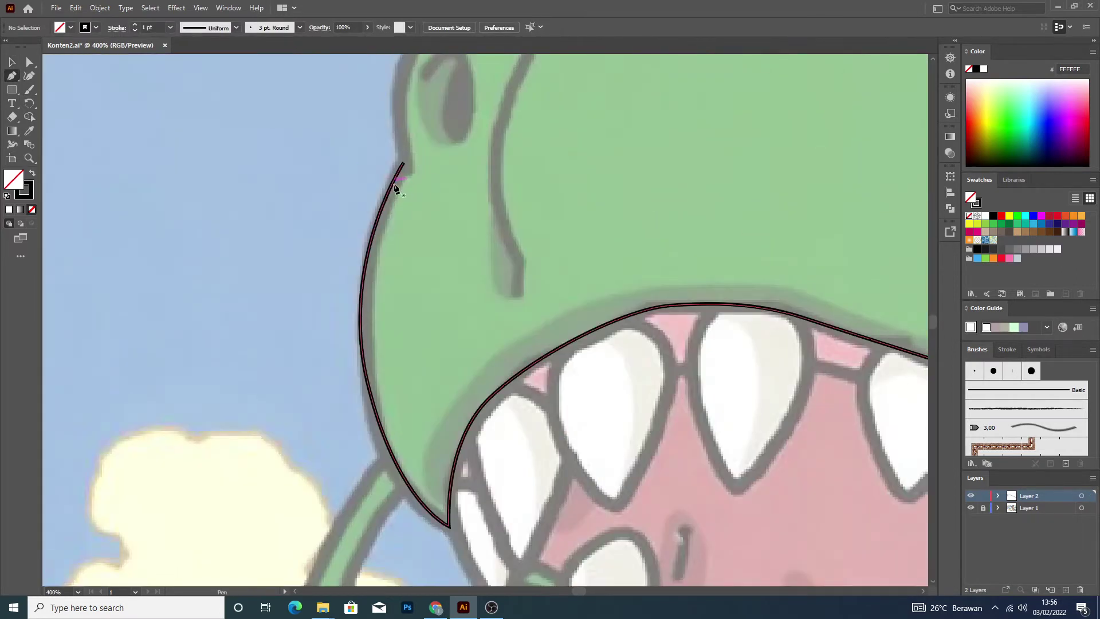
Thicken the jaw outline's stroke to 3 pt.
{"action": "key", "text": "v"}
{"action": "left_click", "coordinate": [384, 201]}
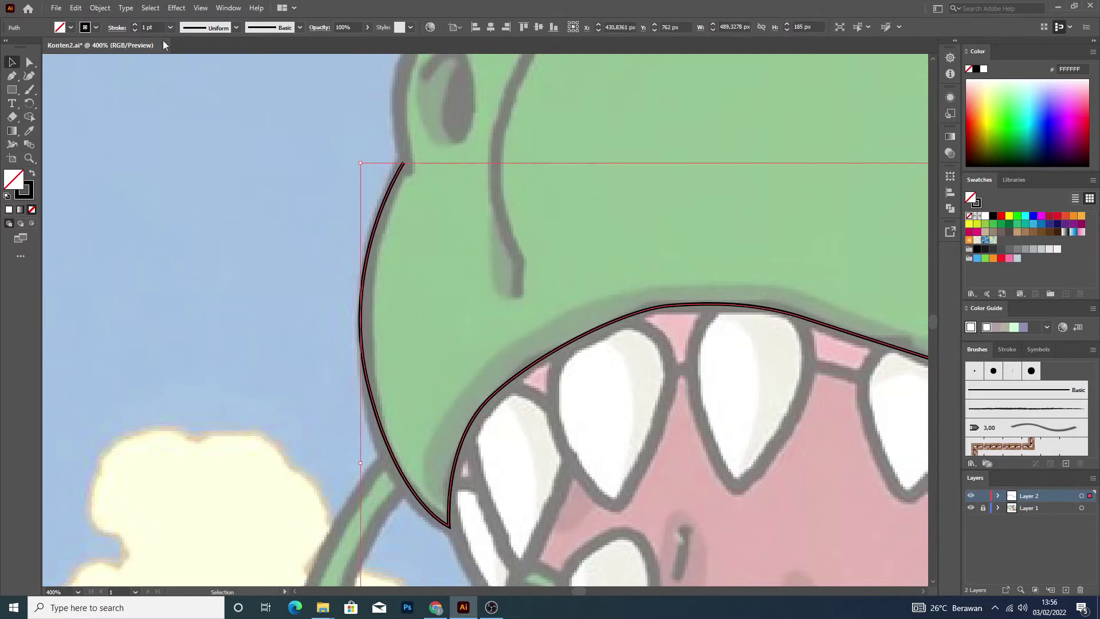
{"action": "left_click", "coordinate": [136, 25]}
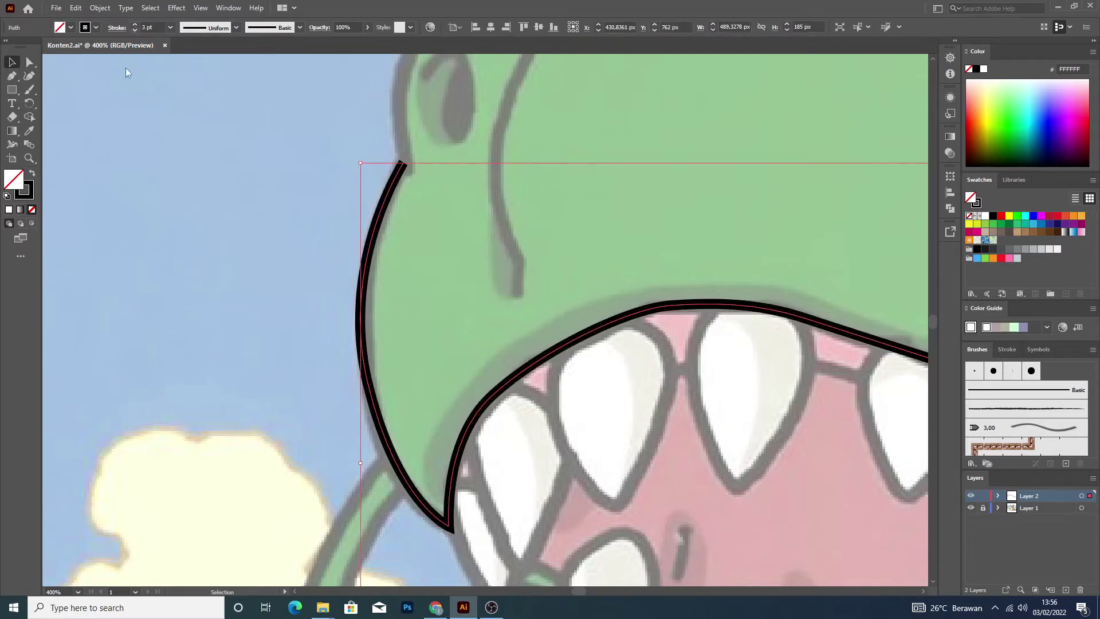
{"action": "left_click", "coordinate": [194, 189]}
Trace the snout edge up around the nostril bump and over the snout top.
{"action": "scroll", "coordinate": [206, 207], "scroll_direction": "down", "scroll_amount": 2}
{"action": "left_click", "coordinate": [12, 75]}
{"action": "scroll", "coordinate": [260, 120], "scroll_direction": "up", "scroll_amount": 2}
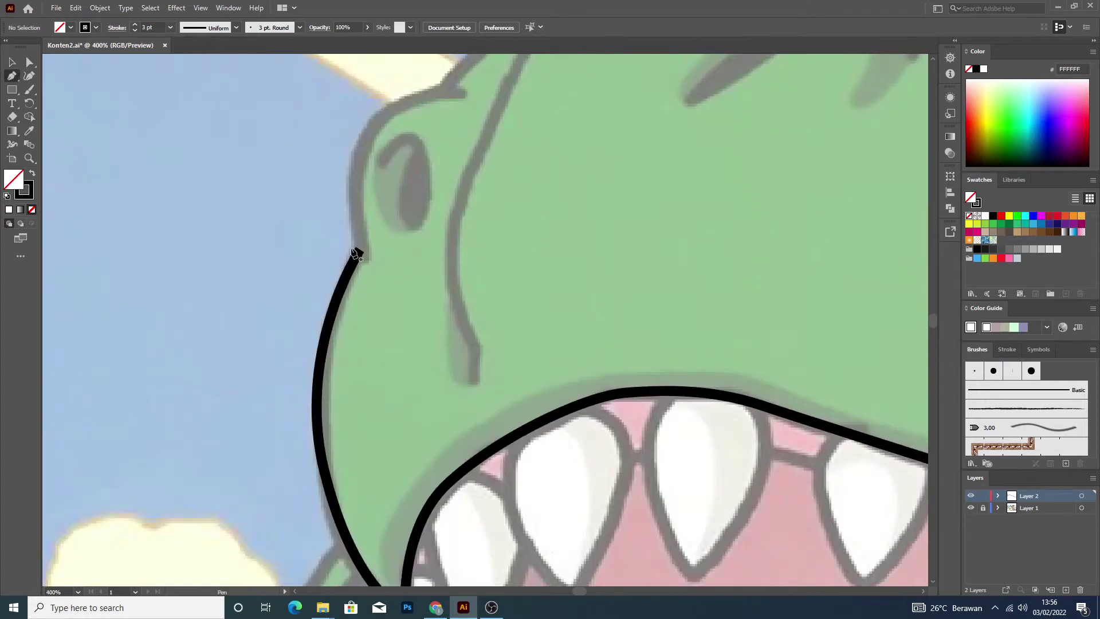
{"action": "left_click", "coordinate": [366, 263]}
{"action": "left_click", "coordinate": [355, 172]}
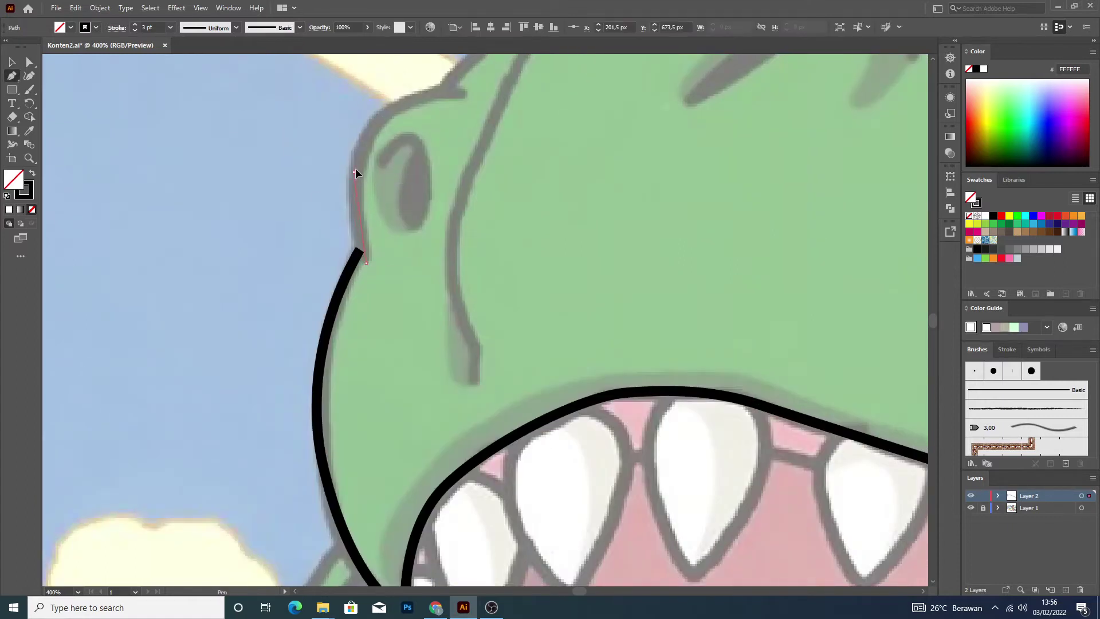
{"action": "left_click_drag", "start_coordinate": [362, 149], "coordinate": [357, 139]}
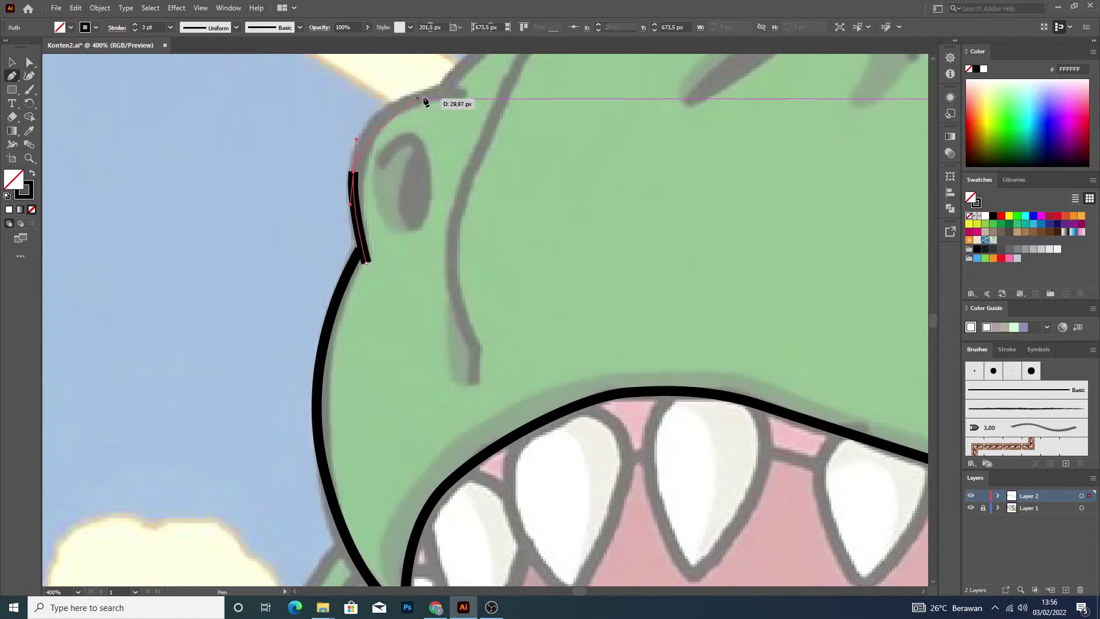
{"action": "left_click", "coordinate": [456, 96], "text": "ctrl"}
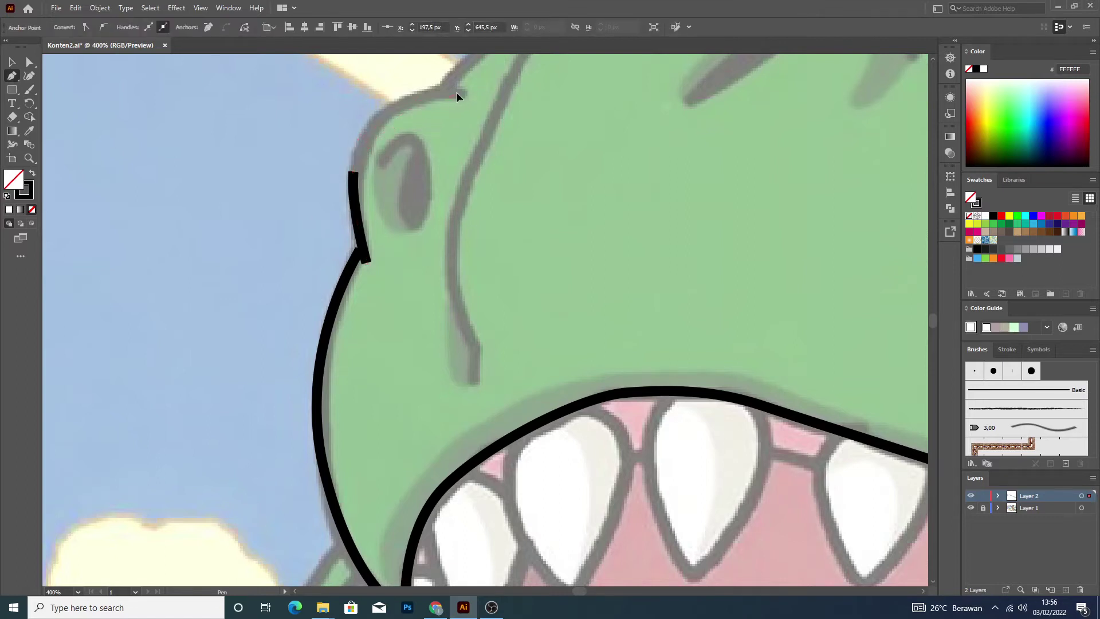
{"action": "left_click_drag", "start_coordinate": [511, 108], "coordinate": [511, 109]}
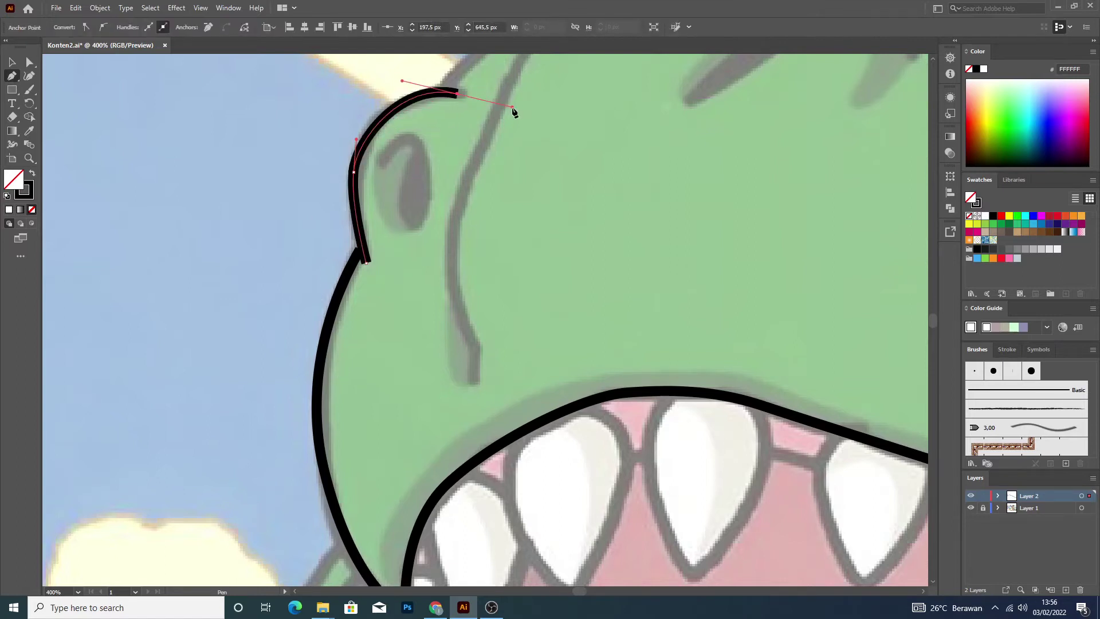
{"action": "scroll", "coordinate": [246, 124], "scroll_direction": "up", "scroll_amount": 2}
{"action": "scroll", "coordinate": [256, 152], "scroll_direction": "up", "scroll_amount": 2}
{"action": "left_click", "coordinate": [4, 62]}
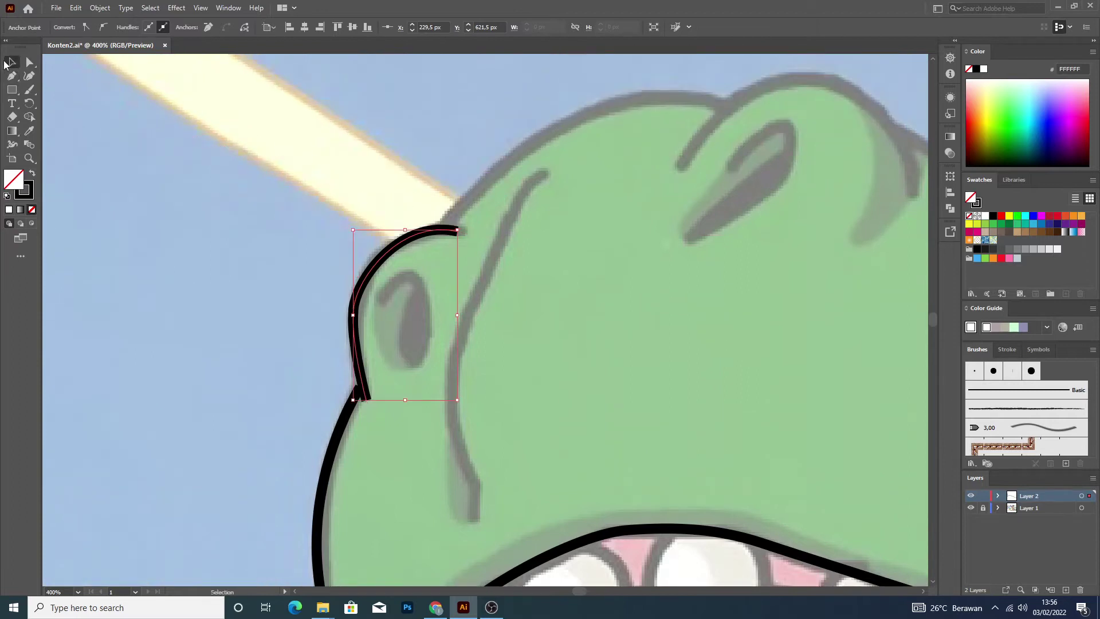
{"action": "left_click", "coordinate": [59, 92]}
Continue the outline along the top of the dragon's head and end it.
{"action": "left_click", "coordinate": [12, 76]}
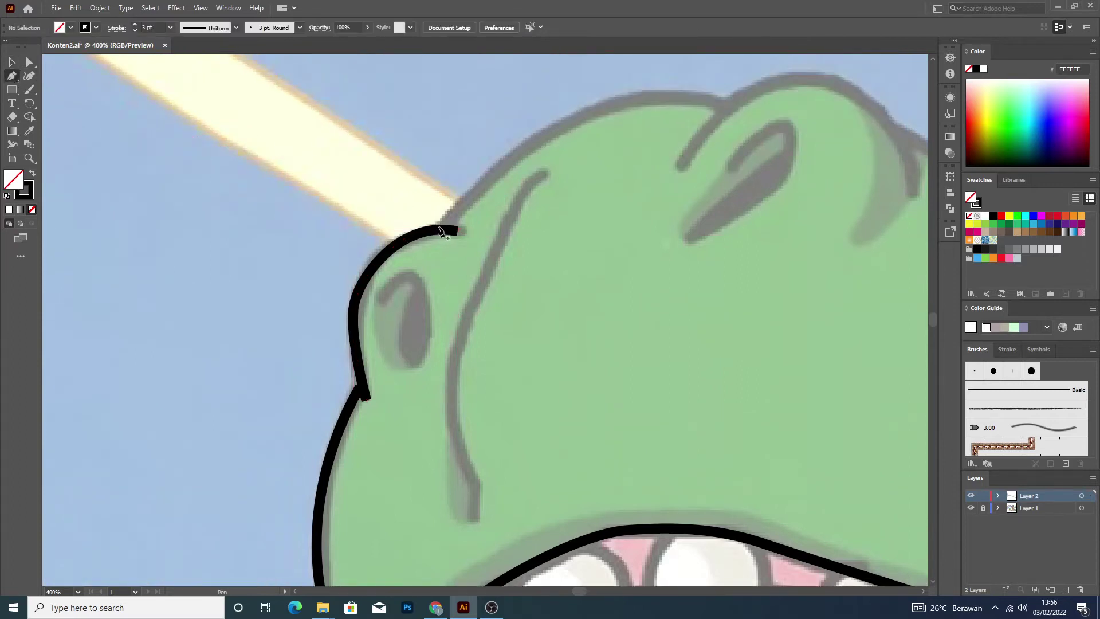
{"action": "left_click", "coordinate": [439, 229]}
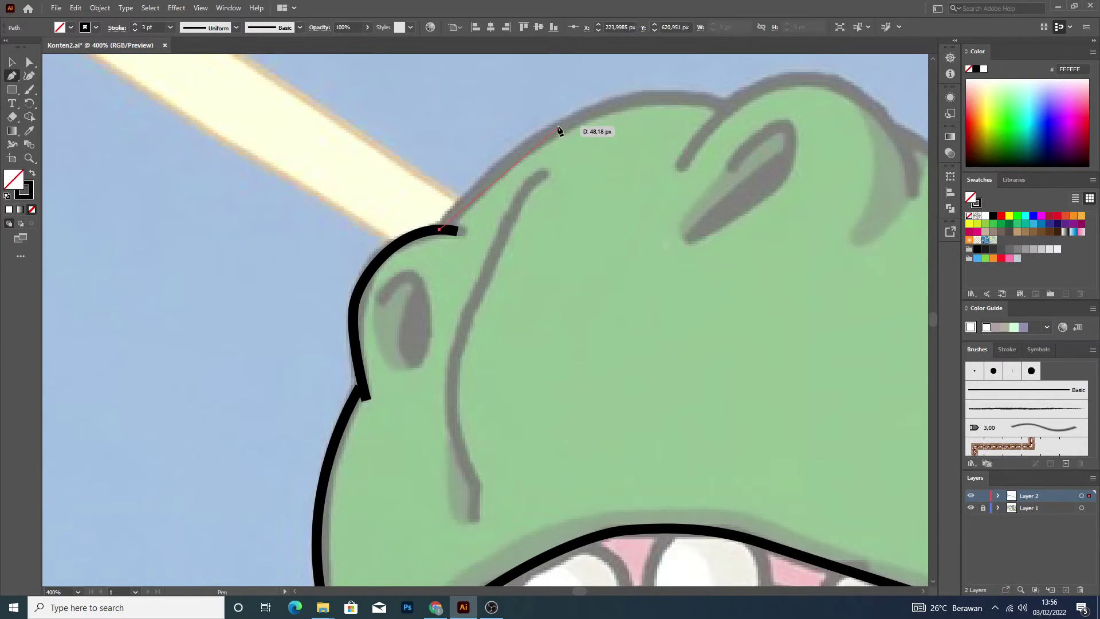
{"action": "left_click_drag", "start_coordinate": [618, 119], "coordinate": [628, 87]}
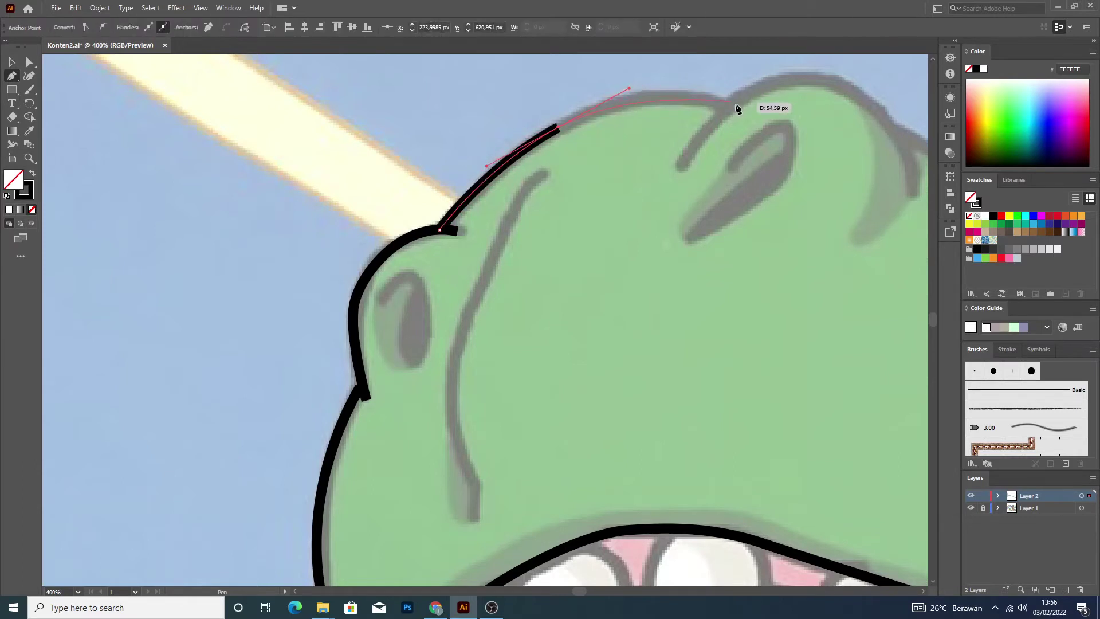
{"action": "left_click_drag", "start_coordinate": [720, 106], "coordinate": [763, 114]}
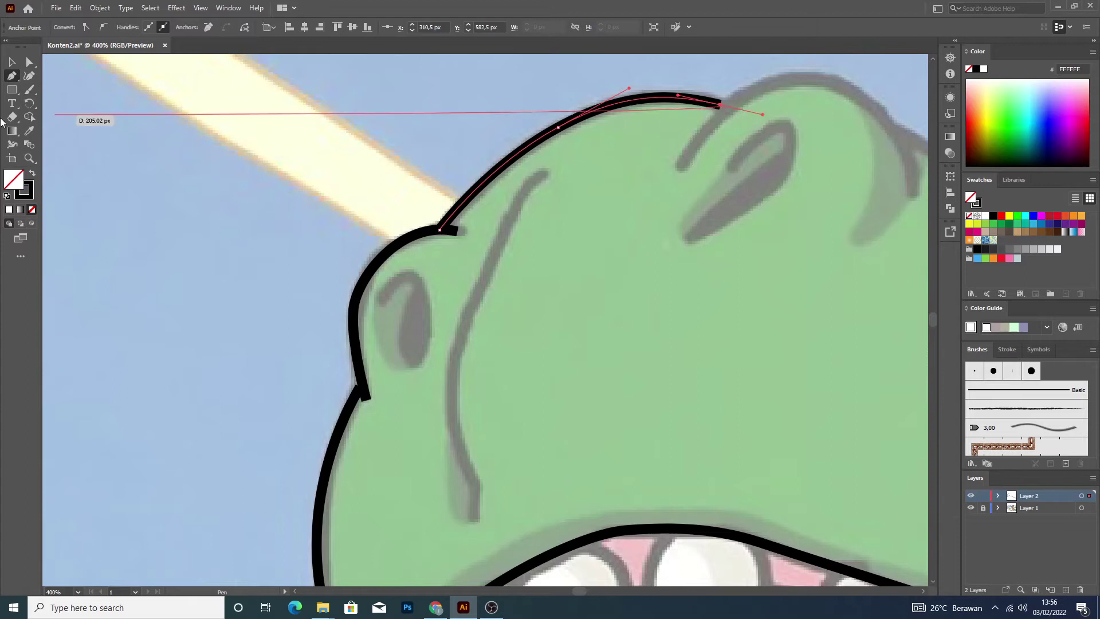
{"action": "left_click", "coordinate": [14, 63]}
{"action": "left_click", "coordinate": [123, 128]}
{"action": "key", "text": "p"}
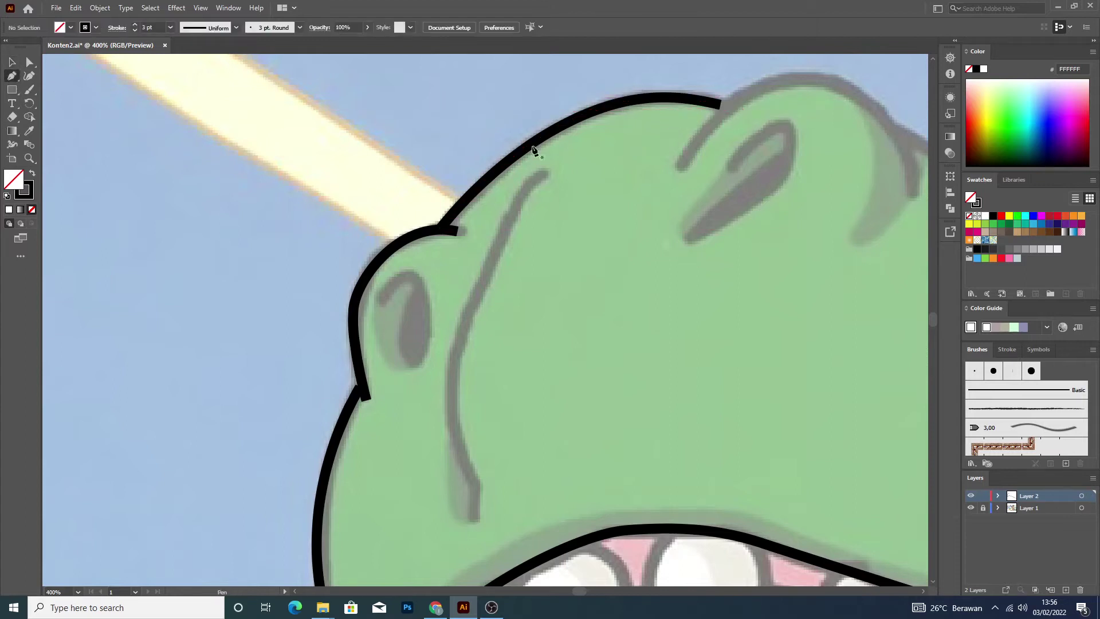
Draw a curved arc over the brow bump ending at the head's right edge.
{"action": "left_click", "coordinate": [680, 163]}
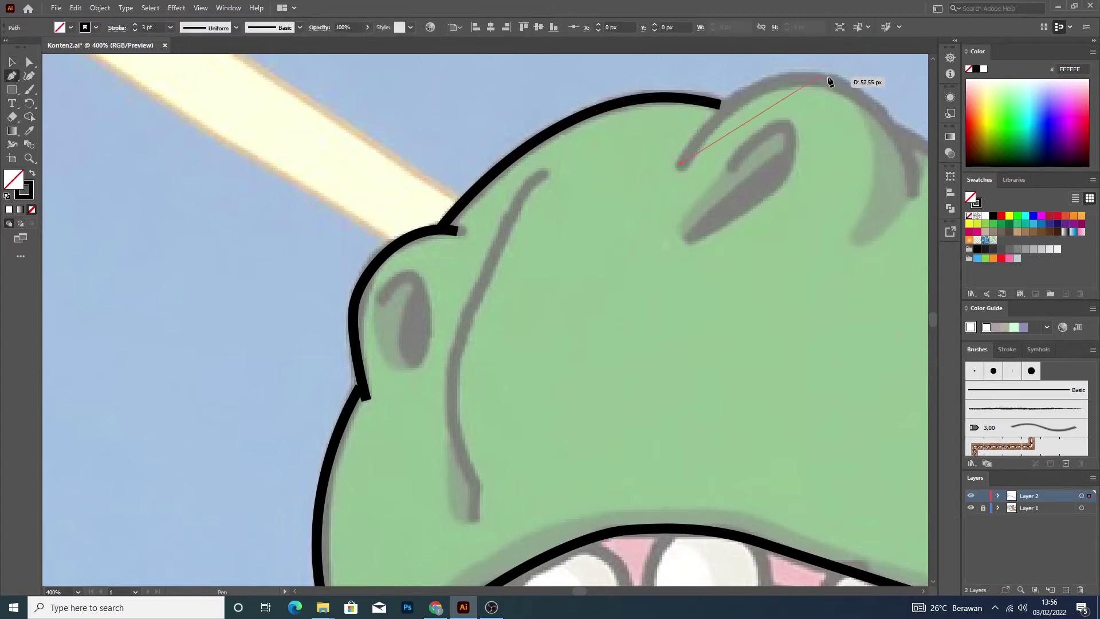
{"action": "left_click_drag", "start_coordinate": [818, 81], "coordinate": [905, 89]}
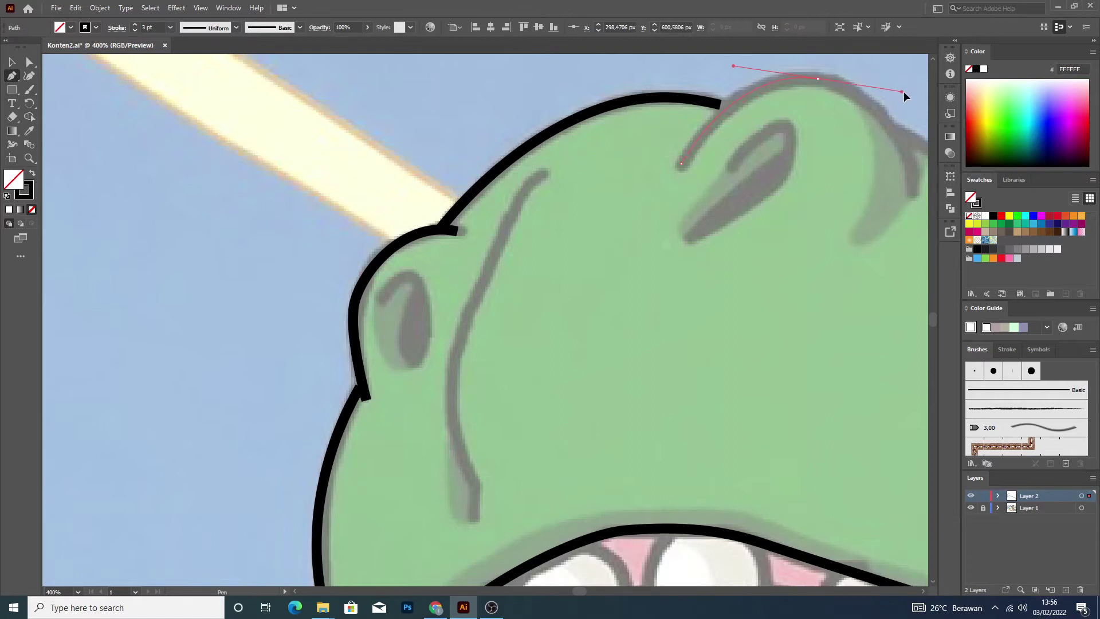
{"action": "key", "text": "ctrl+1"}
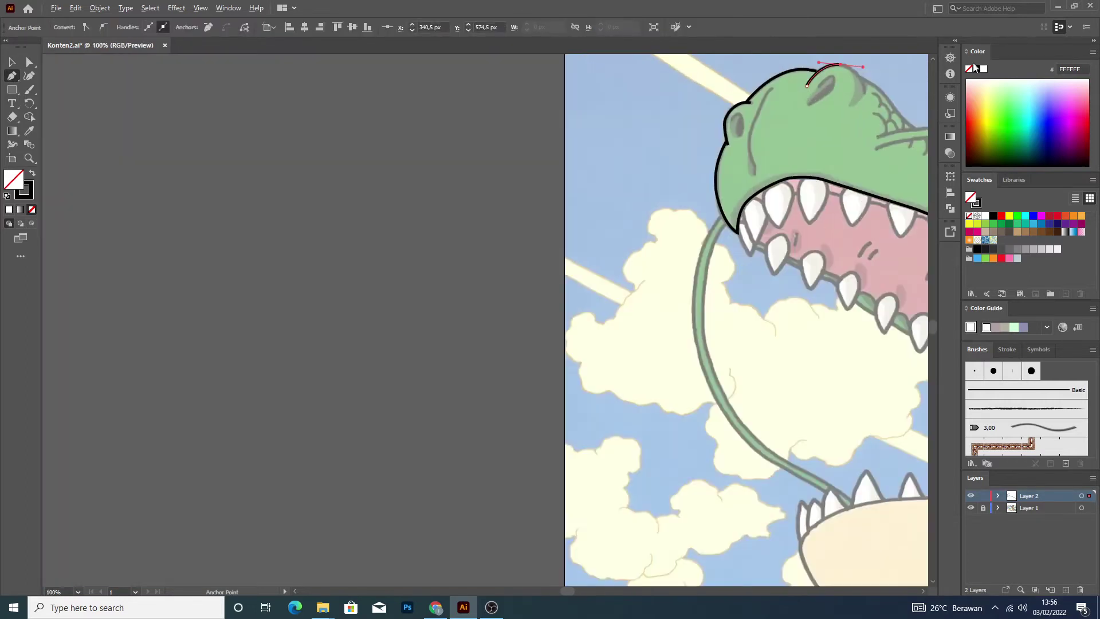
{"action": "scroll", "coordinate": [923, 76], "scroll_direction": "up", "scroll_amount": 3}
{"action": "scroll", "coordinate": [784, 46], "scroll_direction": "up", "scroll_amount": 4}
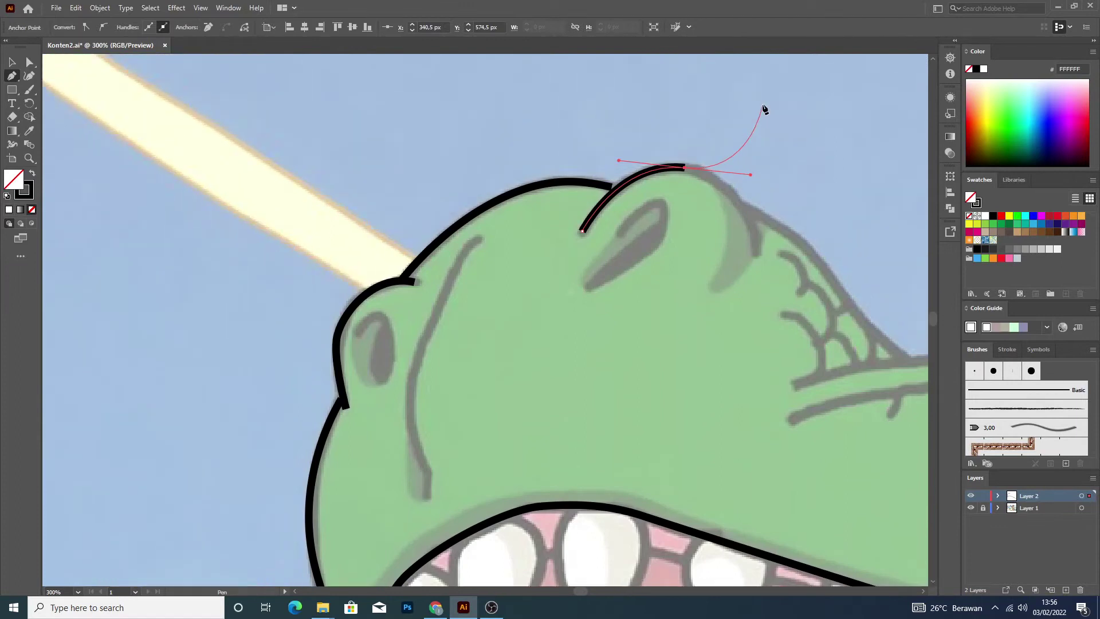
{"action": "mouse_move", "coordinate": [755, 249]}
{"action": "left_mouse_down"}
{"action": "mouse_move", "coordinate": [186, 89]}
{"action": "mouse_move", "coordinate": [91, 75]}
{"action": "left_mouse_up"}
Adjust the head-top outline's end anchor with the Direct Selection tool.
{"action": "key", "text": "v"}
{"action": "left_click", "coordinate": [631, 229]}
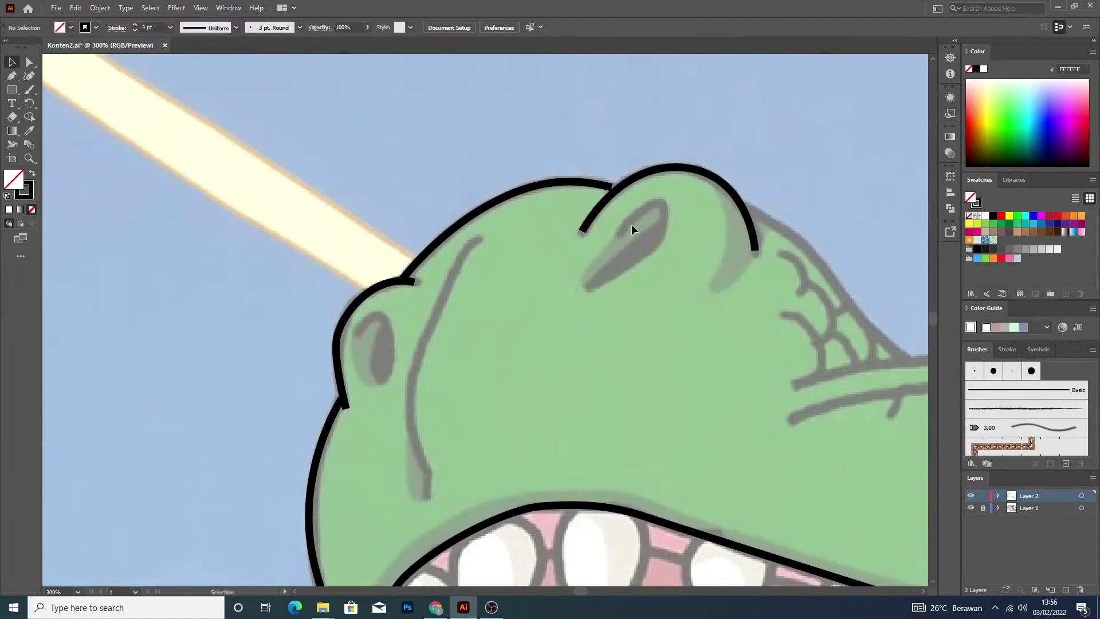
{"action": "left_click", "coordinate": [613, 193]}
{"action": "key", "text": "a"}
{"action": "scroll", "coordinate": [613, 194], "scroll_direction": "up", "scroll_amount": 2}
{"action": "left_click", "coordinate": [613, 194]}
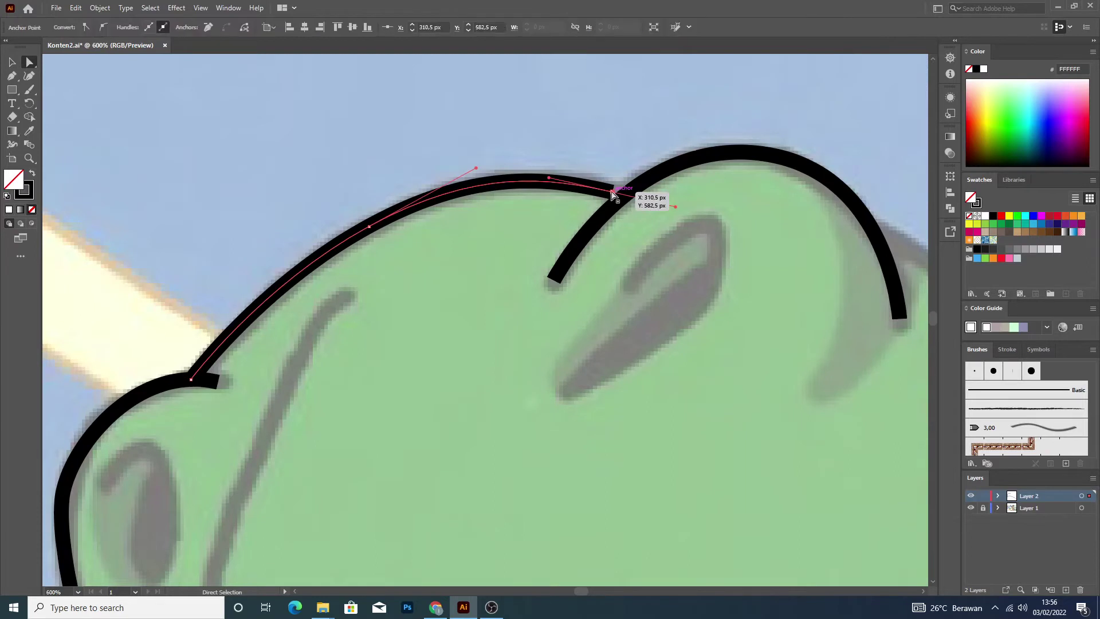
{"action": "left_click", "coordinate": [708, 242]}
{"action": "scroll", "coordinate": [709, 242], "scroll_direction": "down", "scroll_amount": 1}
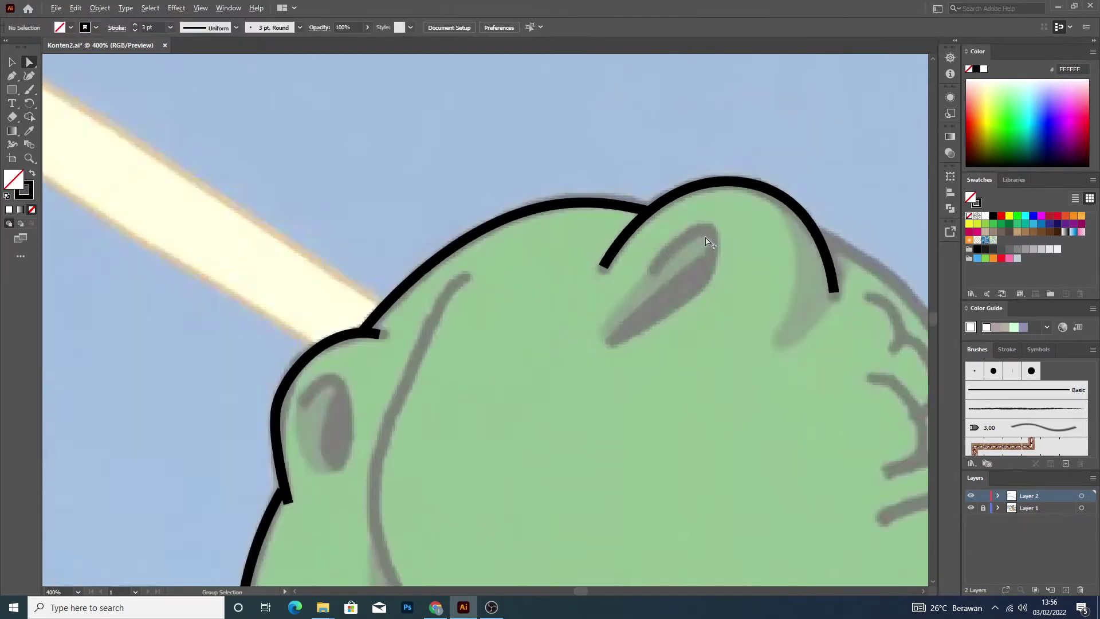
{"action": "scroll", "coordinate": [709, 242], "scroll_direction": "down", "scroll_amount": 2}
Trace the crease down the dragon's face and cheek to the mouth.
{"action": "key", "text": "p"}
{"action": "scroll", "coordinate": [599, 270], "scroll_direction": "up", "scroll_amount": 1}
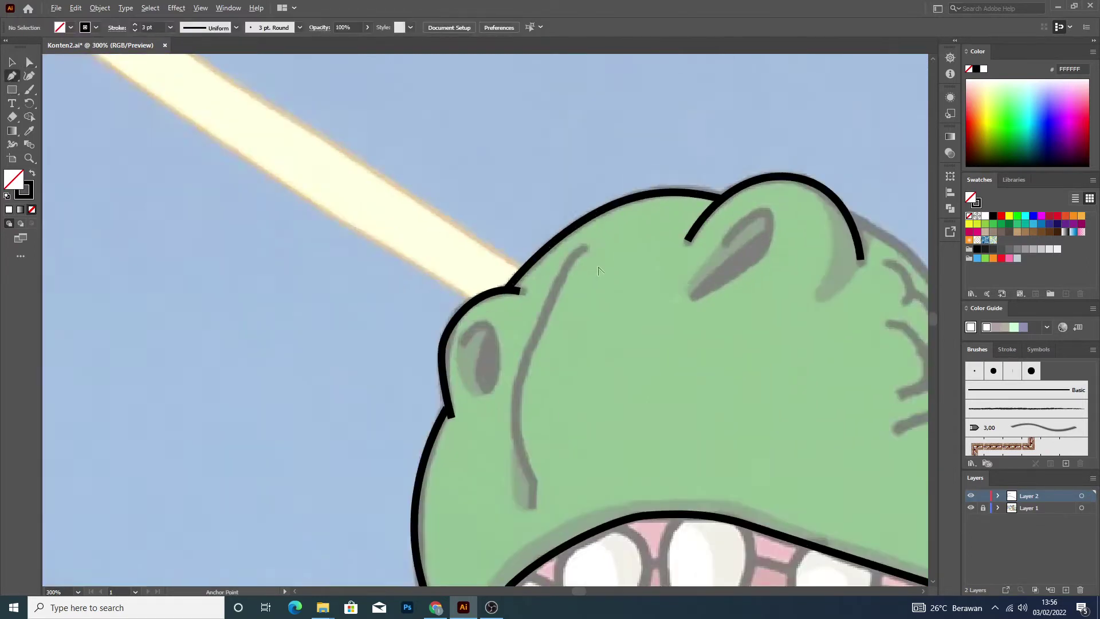
{"action": "scroll", "coordinate": [599, 271], "scroll_direction": "up", "scroll_amount": 2}
{"action": "left_click", "coordinate": [511, 294]}
{"action": "left_click", "coordinate": [499, 331]}
{"action": "left_click_drag", "start_coordinate": [479, 378], "coordinate": [434, 435]}
{"action": "scroll", "coordinate": [450, 457], "scroll_direction": "down", "scroll_amount": 1}
{"action": "scroll", "coordinate": [442, 454], "scroll_direction": "down", "scroll_amount": 1}
{"action": "scroll", "coordinate": [427, 450], "scroll_direction": "down", "scroll_amount": 2}
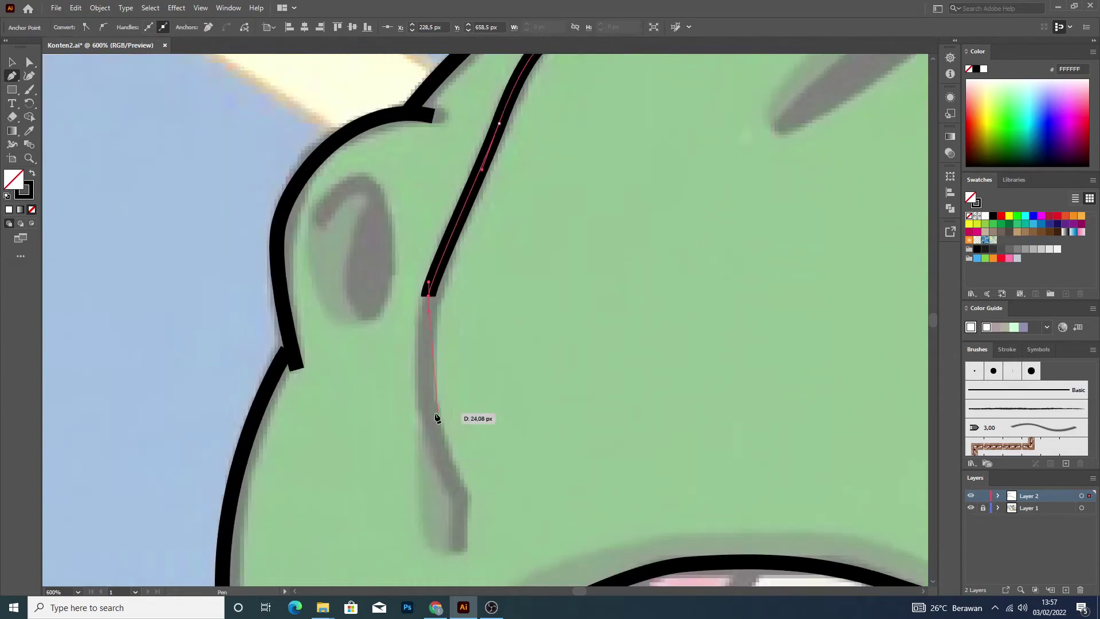
{"action": "left_click_drag", "start_coordinate": [433, 436], "coordinate": [457, 492]}
{"action": "left_click_drag", "start_coordinate": [458, 543], "coordinate": [459, 548]}
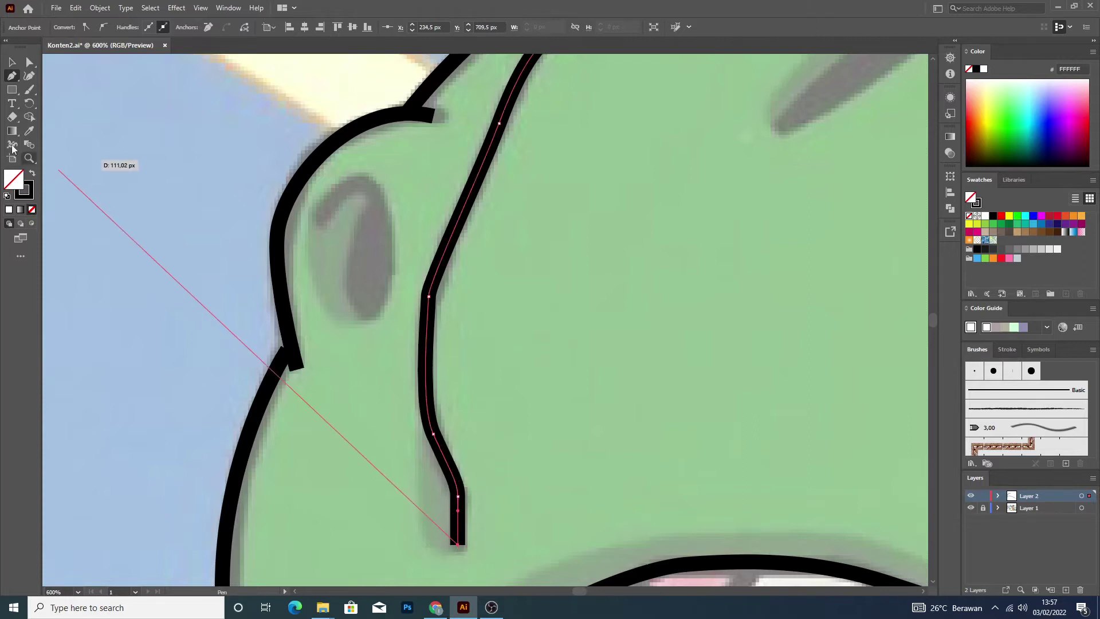
{"action": "key", "text": "v"}
{"action": "left_click", "coordinate": [77, 108]}
Start outlining the near eye, then undo the unwanted eye path.
{"action": "left_click", "coordinate": [11, 75]}
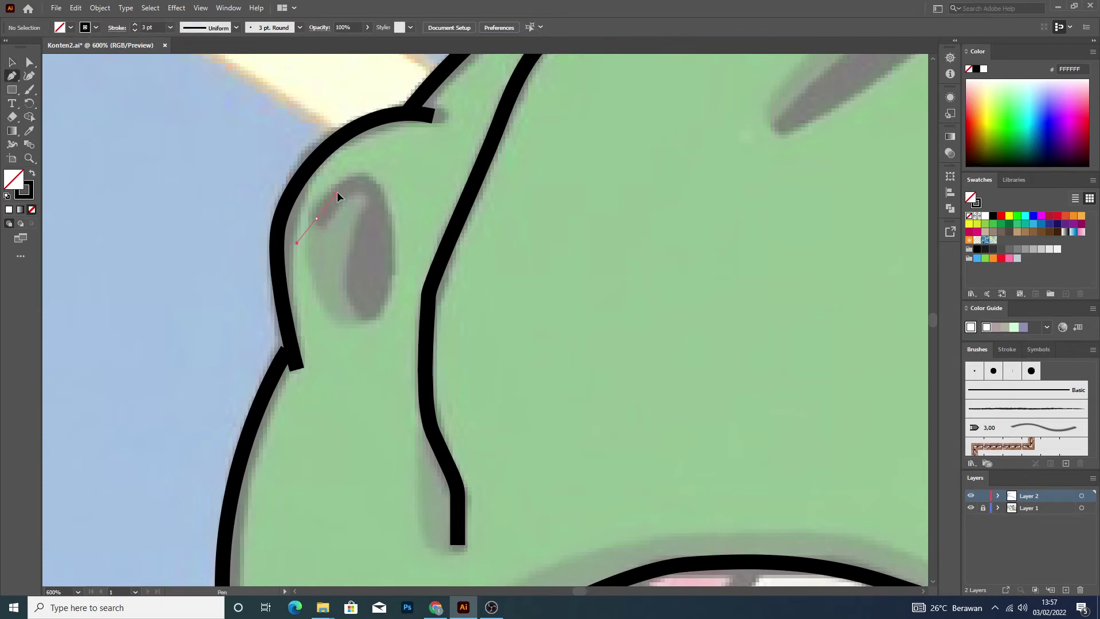
{"action": "left_click_drag", "start_coordinate": [361, 180], "coordinate": [384, 189]}
{"action": "left_click_drag", "start_coordinate": [370, 317], "coordinate": [336, 345]}
{"action": "key", "text": "ctrl+z"}
{"action": "key", "text": "ctrl+z"}
{"action": "key", "text": "ctrl+z"}
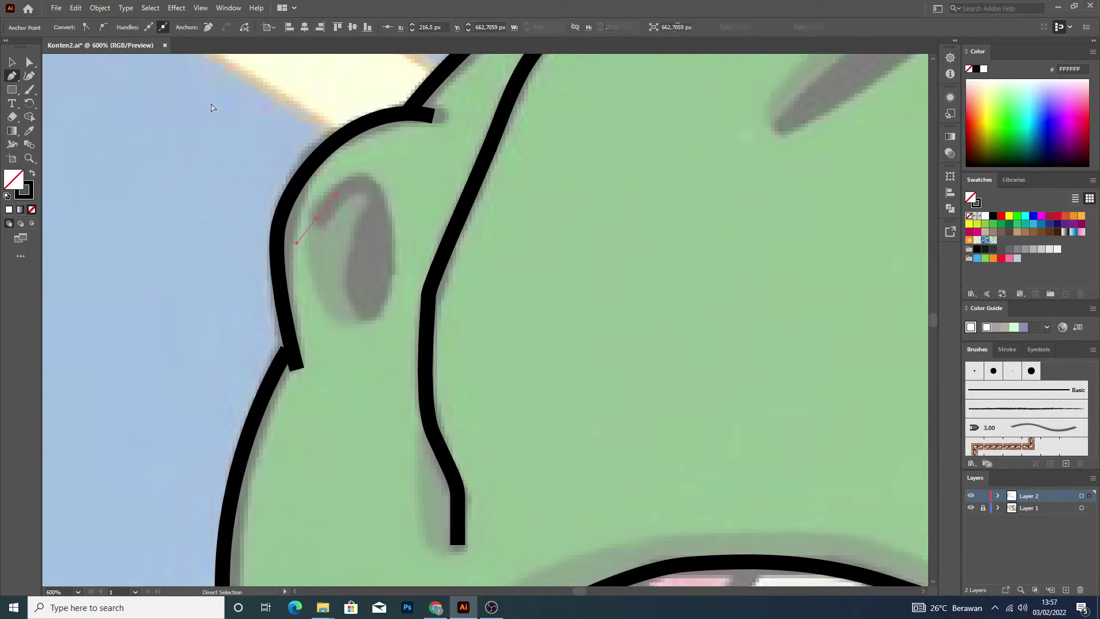
{"action": "left_click", "coordinate": [13, 62]}
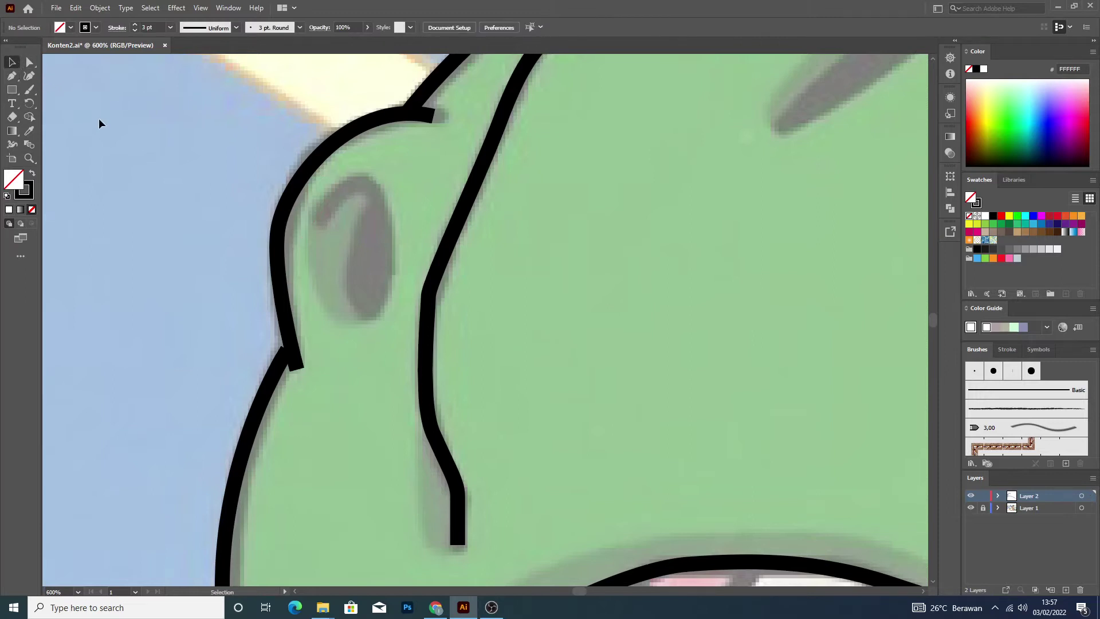
{"action": "scroll", "coordinate": [137, 133], "scroll_direction": "down", "scroll_amount": 3}
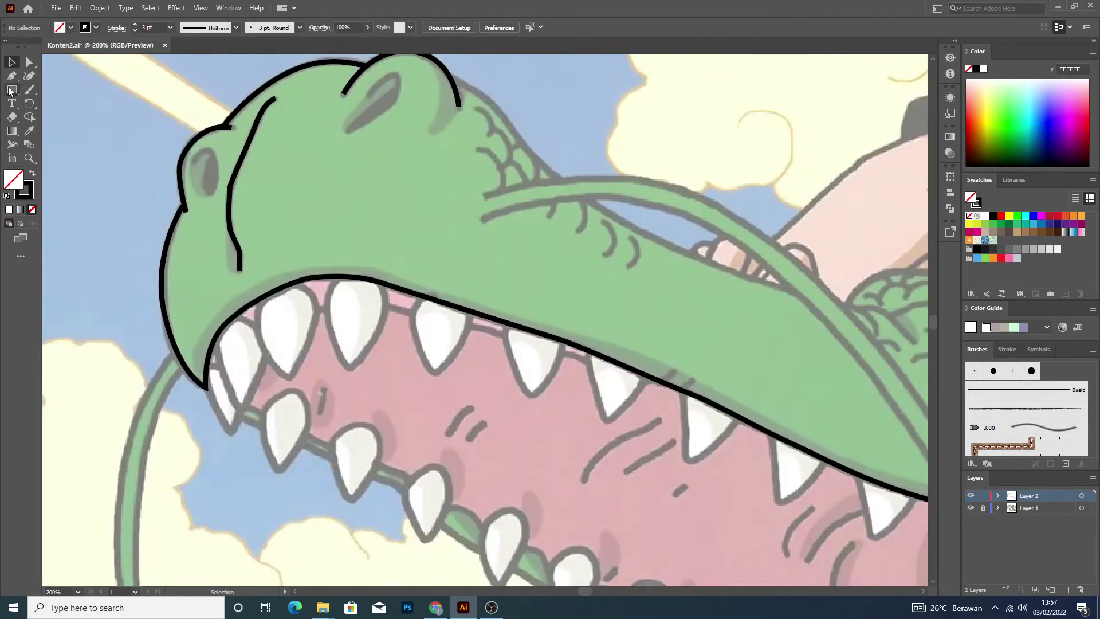
Trace the slope from the brow arc down the back of the head to the neck.
{"action": "key", "text": "p"}
{"action": "scroll", "coordinate": [570, 66], "scroll_direction": "up", "scroll_amount": 2}
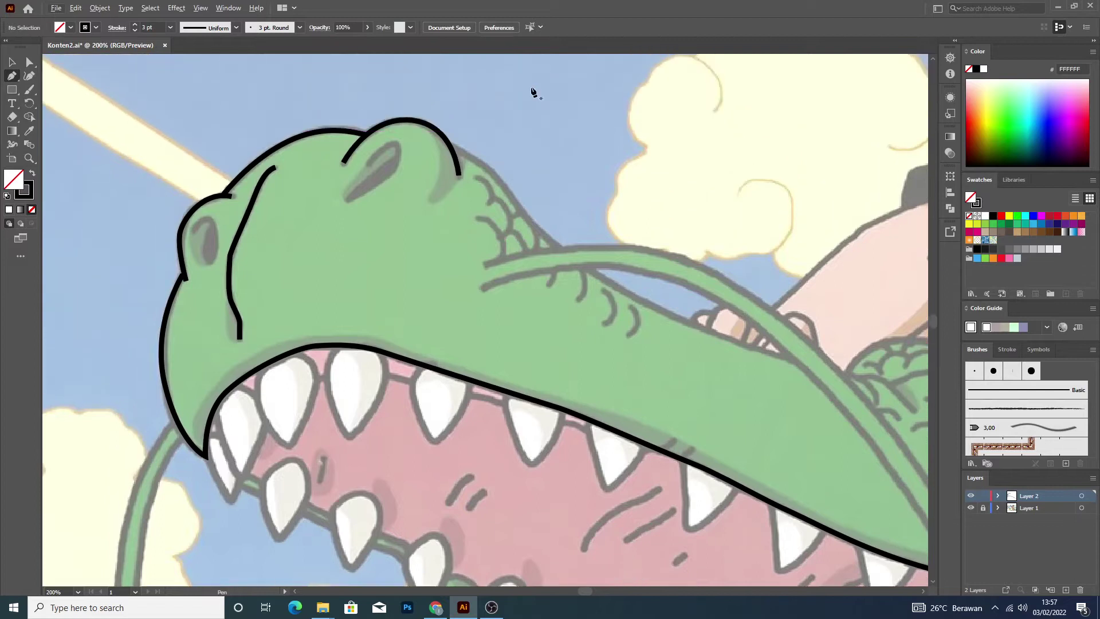
{"action": "scroll", "coordinate": [533, 94], "scroll_direction": "up", "scroll_amount": 1}
{"action": "left_click", "coordinate": [368, 153]}
{"action": "left_click", "coordinate": [439, 189]}
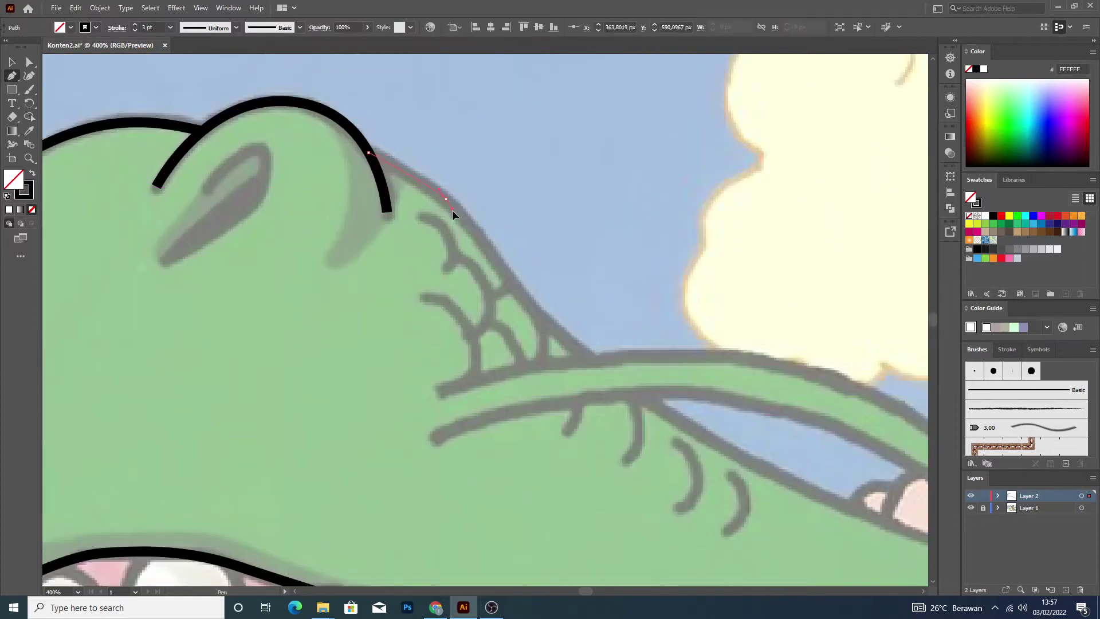
{"action": "left_click_drag", "start_coordinate": [465, 216], "coordinate": [468, 218]}
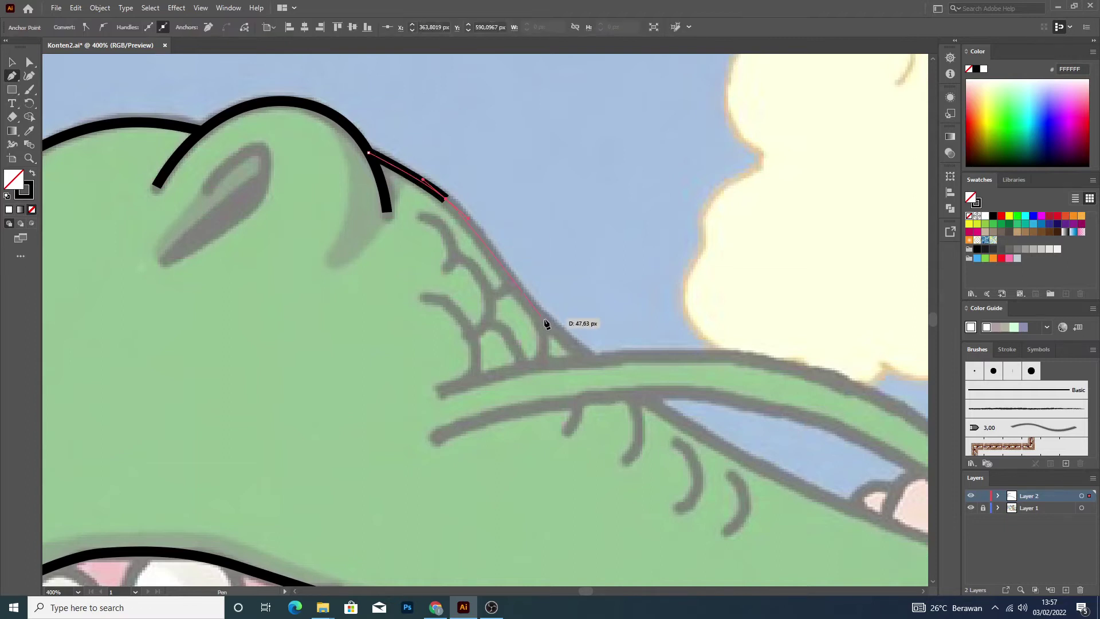
{"action": "left_click_drag", "start_coordinate": [585, 355], "coordinate": [638, 385]}
{"action": "left_click", "coordinate": [12, 62]}
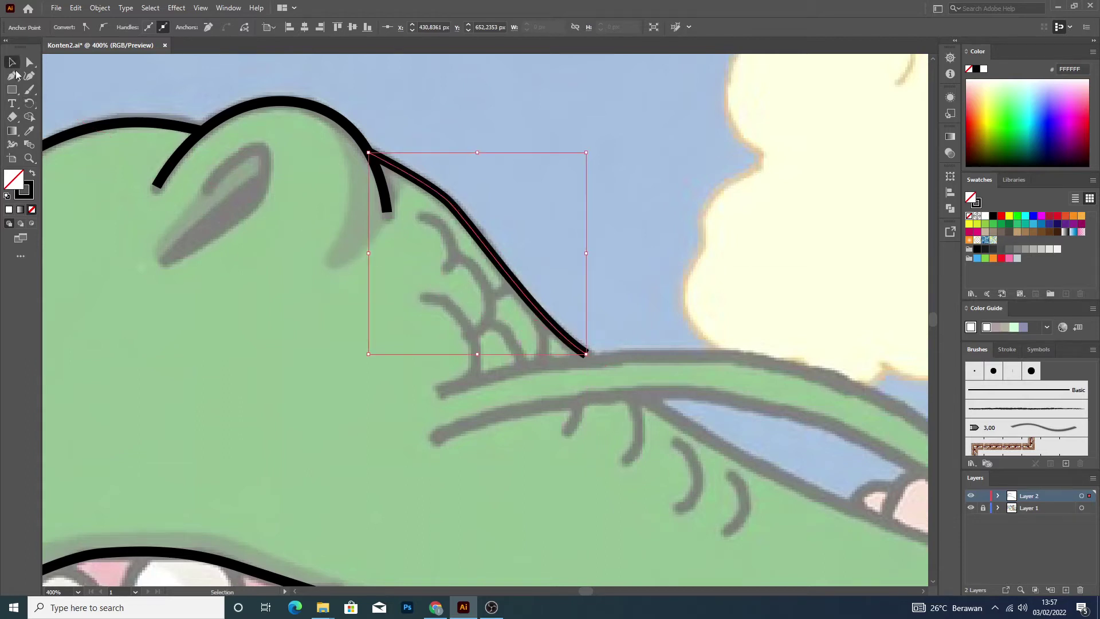
{"action": "left_click", "coordinate": [615, 231]}
{"action": "left_click", "coordinate": [10, 79]}
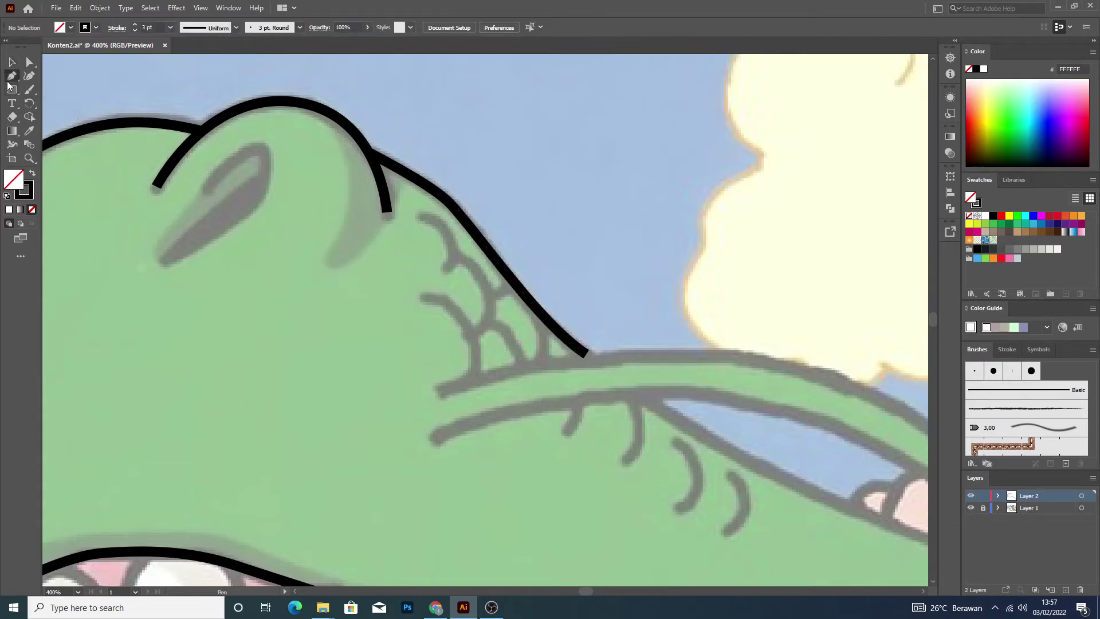
Start the whisker outline along the upper jaw, curving down the jaw's edge.
{"action": "left_click", "coordinate": [516, 369]}
{"action": "left_click_drag", "start_coordinate": [750, 358], "coordinate": [868, 372]}
{"action": "key", "text": "ctrl+minus"}
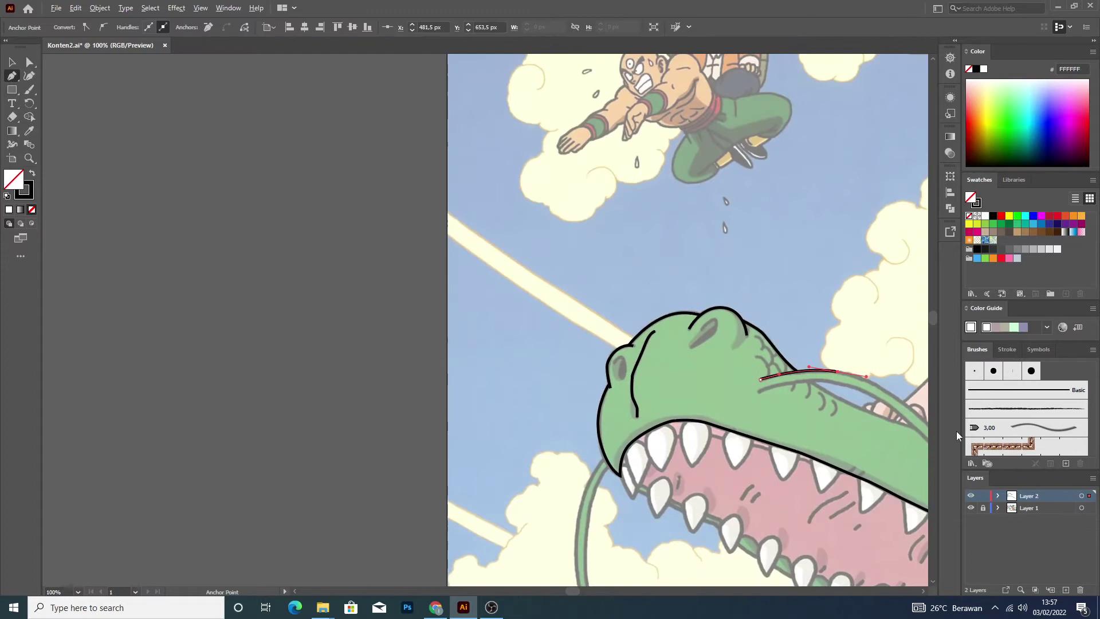
{"action": "key", "text": "ctrl+plus"}
{"action": "key", "text": "ctrl+plus"}
{"action": "key", "text": "ctrl+plus"}
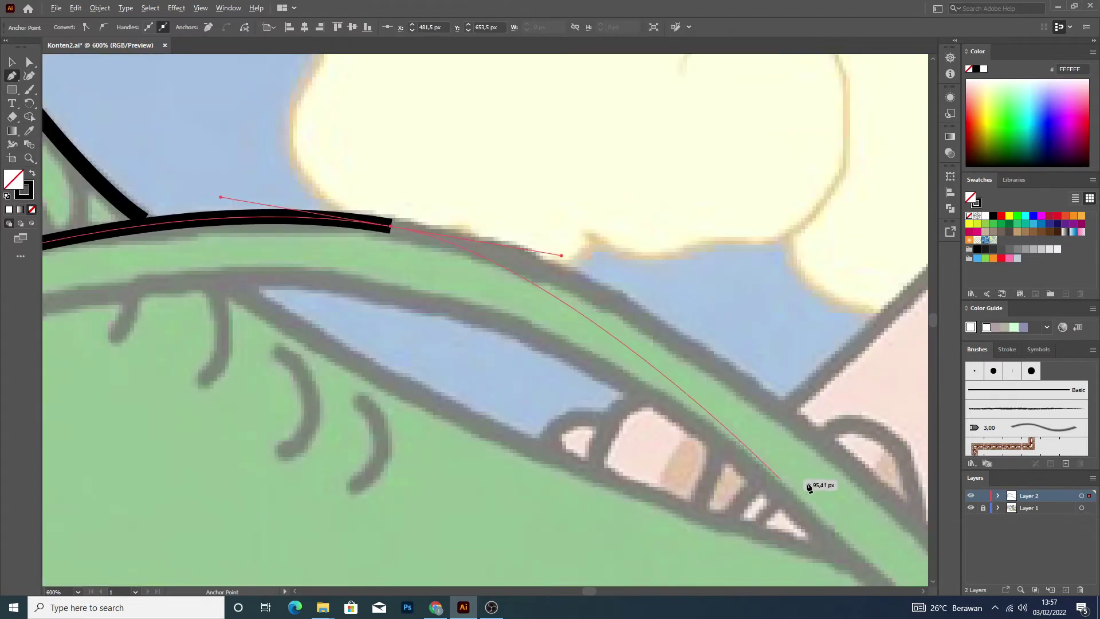
{"action": "mouse_move", "coordinate": [867, 373]}
{"action": "left_mouse_down"}
{"action": "mouse_move", "coordinate": [885, 494]}
{"action": "mouse_move", "coordinate": [862, 533]}
{"action": "left_mouse_up"}
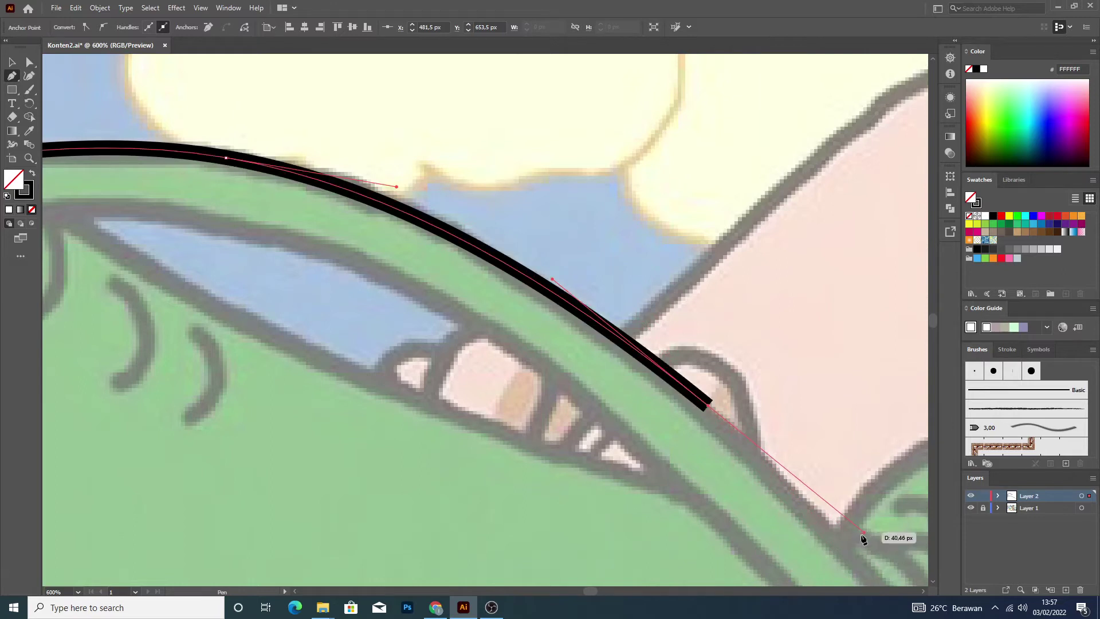
{"action": "key", "text": "ctrl+1"}
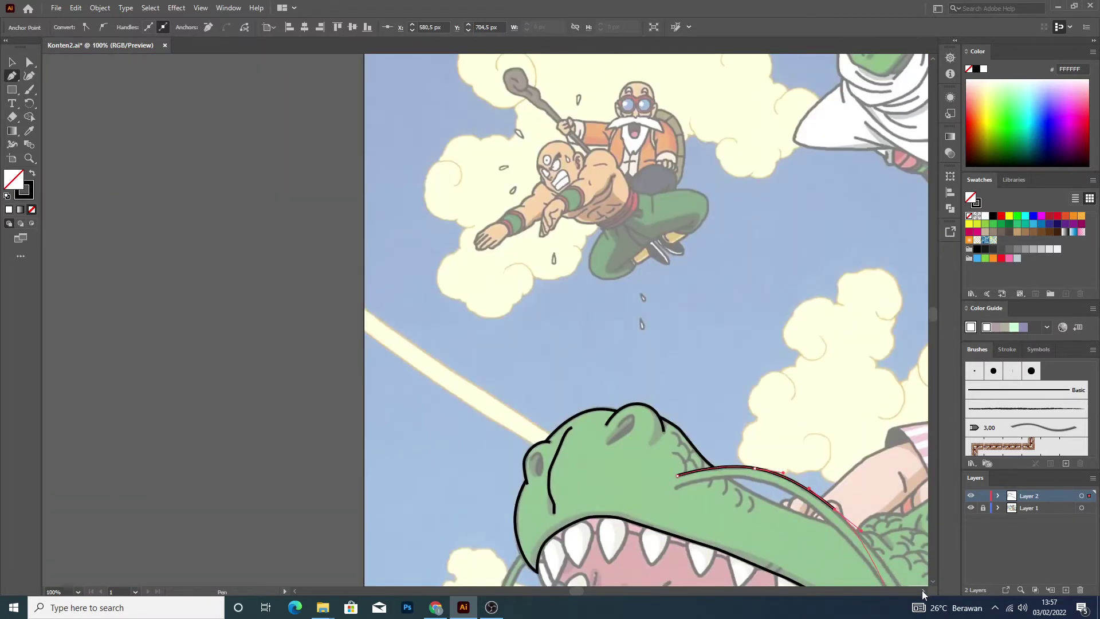
{"action": "left_click", "coordinate": [923, 591]}
{"action": "left_click", "coordinate": [924, 591]}
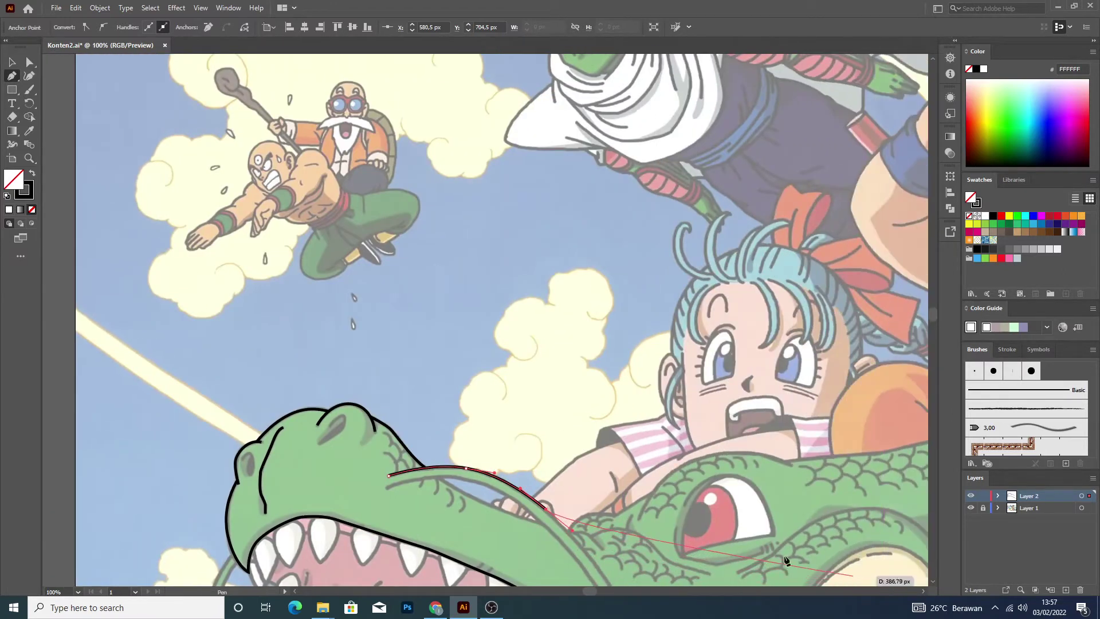
{"action": "scroll", "coordinate": [652, 489], "scroll_direction": "down", "scroll_amount": 3}
{"action": "scroll", "coordinate": [652, 490], "scroll_direction": "down", "scroll_amount": 3}
{"action": "scroll", "coordinate": [649, 426], "scroll_direction": "up", "scroll_amount": 2}
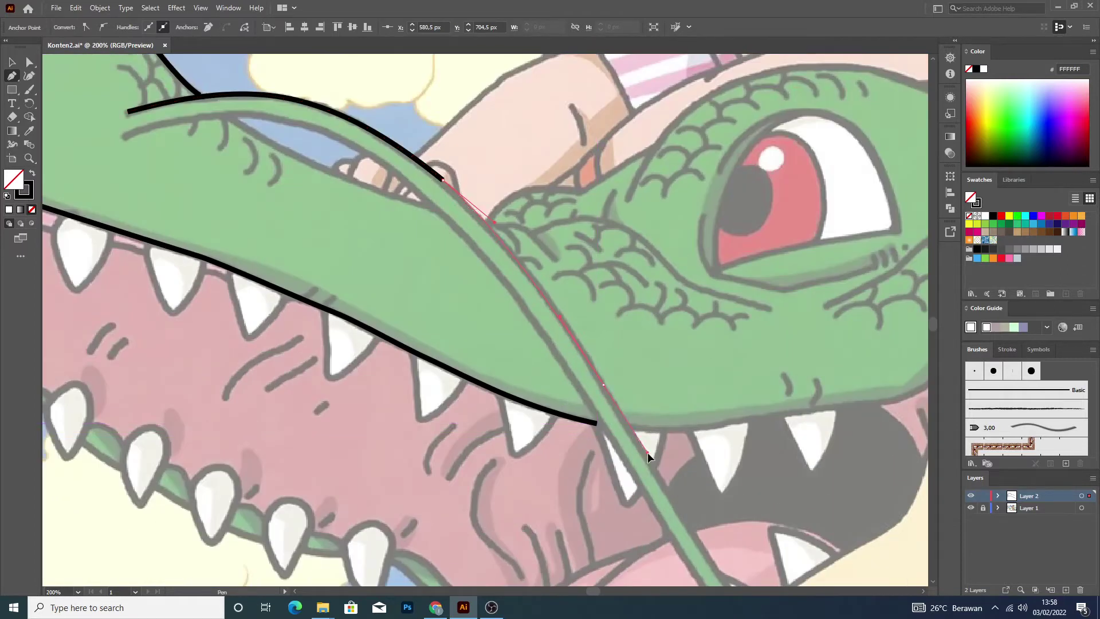
{"action": "scroll", "coordinate": [716, 538], "scroll_direction": "down", "scroll_amount": 5}
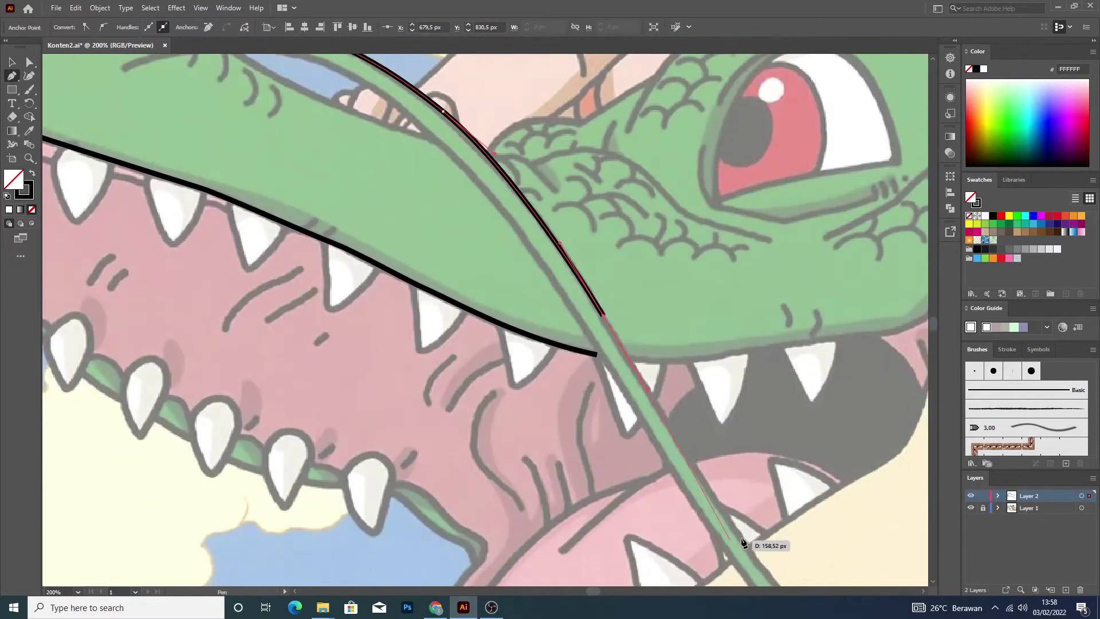
Extend the curved outline along the long green whisker.
{"action": "left_click_drag", "start_coordinate": [820, 487], "coordinate": [885, 542]}
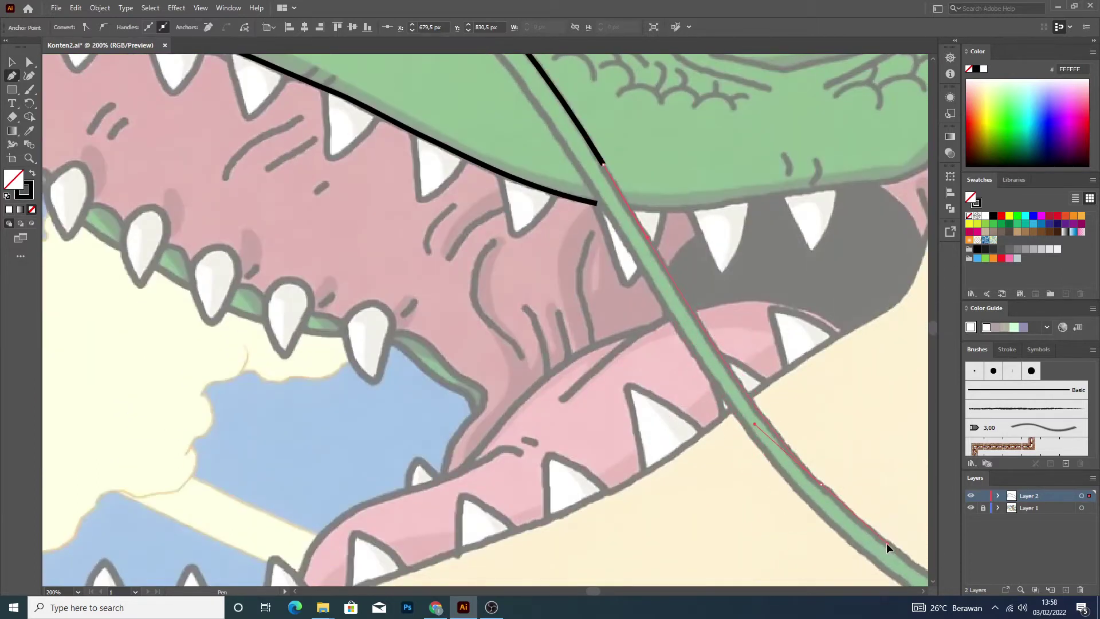
{"action": "scroll", "coordinate": [885, 542], "scroll_direction": "down", "scroll_amount": 3}
{"action": "scroll", "coordinate": [888, 545], "scroll_direction": "down", "scroll_amount": 2}
{"action": "scroll", "coordinate": [917, 567], "scroll_direction": "up", "scroll_amount": 5}
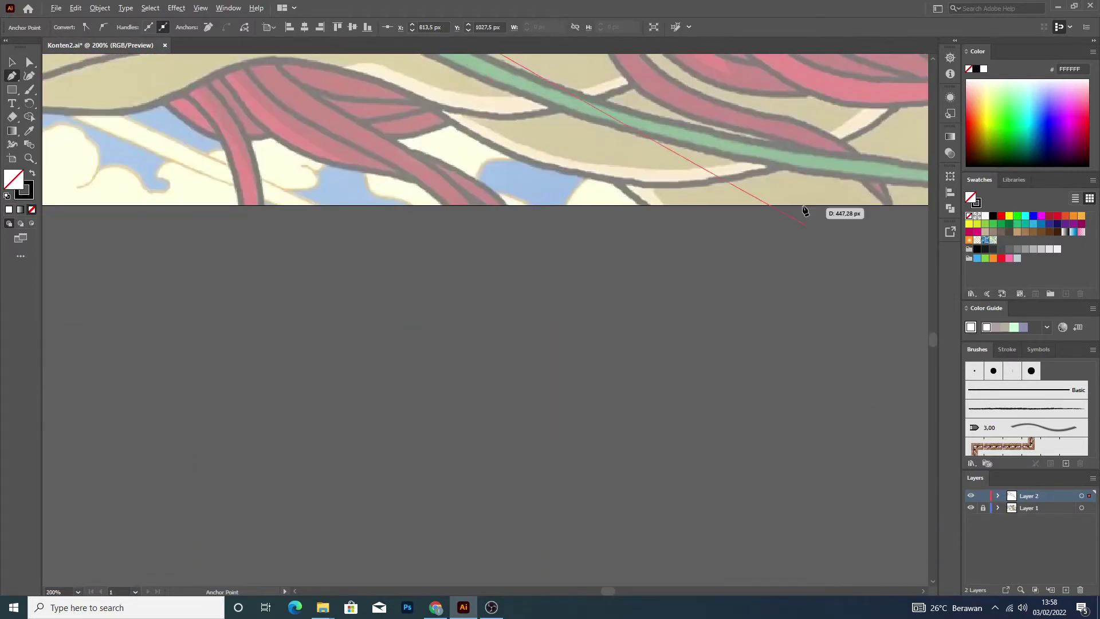
{"action": "scroll", "coordinate": [745, 200], "scroll_direction": "up", "scroll_amount": 2}
{"action": "scroll", "coordinate": [714, 195], "scroll_direction": "up", "scroll_amount": 3}
{"action": "scroll", "coordinate": [572, 246], "scroll_direction": "up", "scroll_amount": 1}
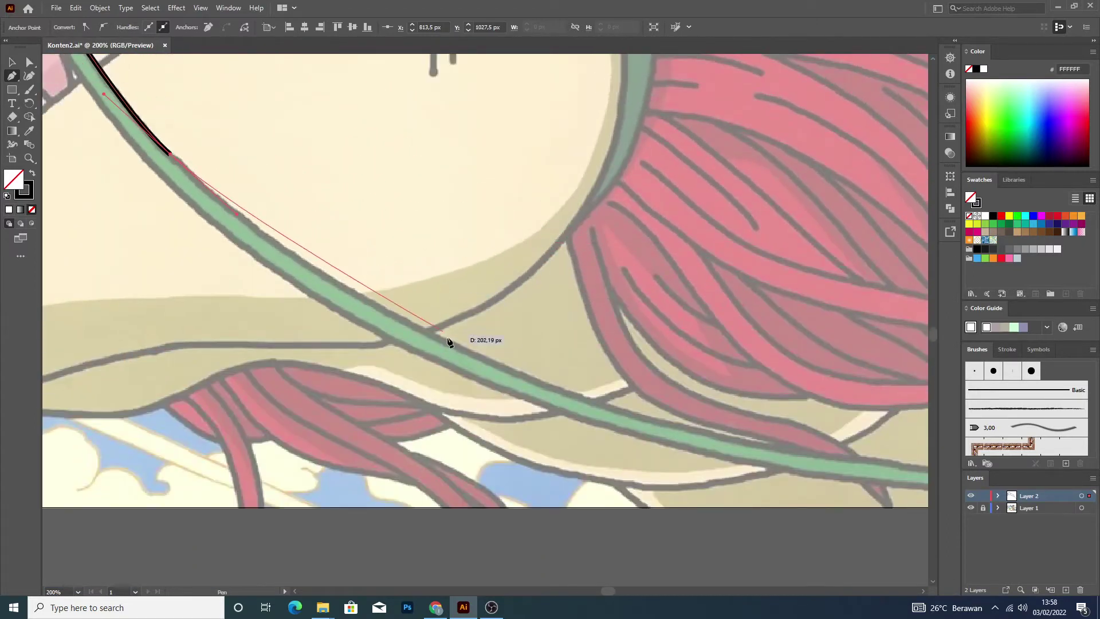
{"action": "left_click_drag", "start_coordinate": [456, 347], "coordinate": [579, 394]}
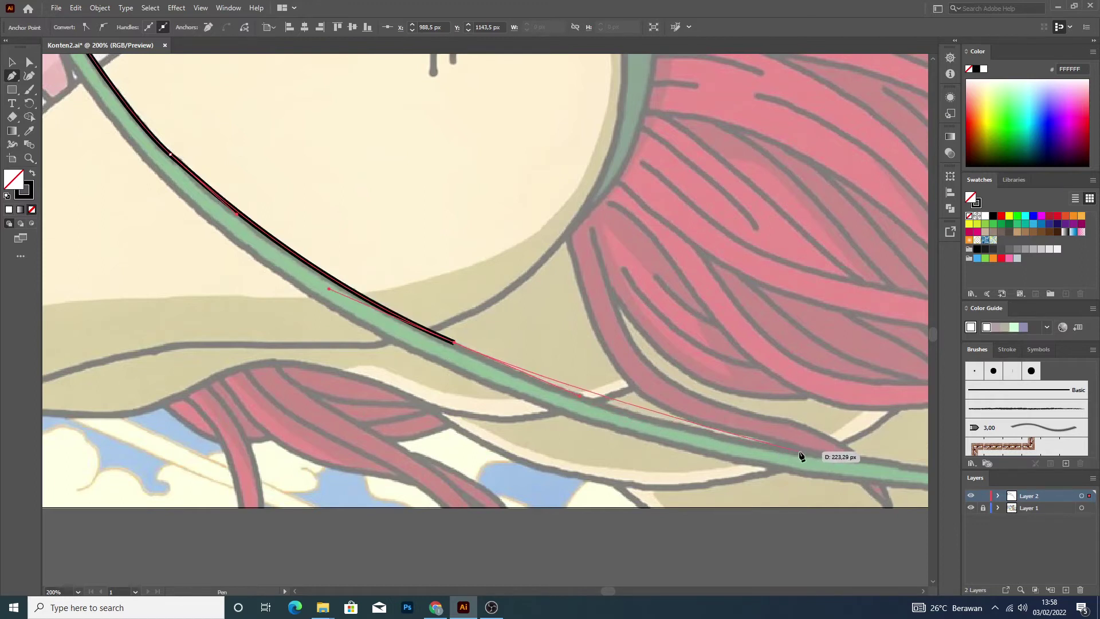
{"action": "scroll", "coordinate": [894, 470], "scroll_direction": "right", "scroll_amount": 5}
{"action": "left_click_drag", "start_coordinate": [813, 490], "coordinate": [828, 489]}
Carry the whisker outline right toward the red mane and finish the path.
{"action": "key", "text": "ctrl+minus"}
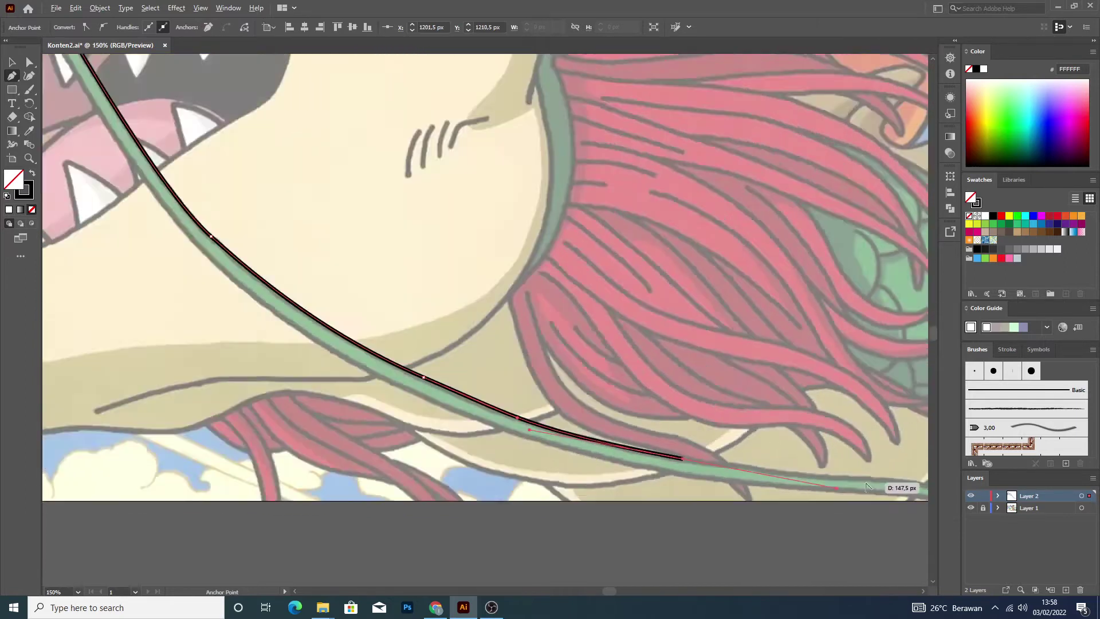
{"action": "scroll", "coordinate": [866, 487], "scroll_direction": "down", "scroll_amount": 4}
{"action": "scroll", "coordinate": [822, 437], "scroll_direction": "up", "scroll_amount": 5}
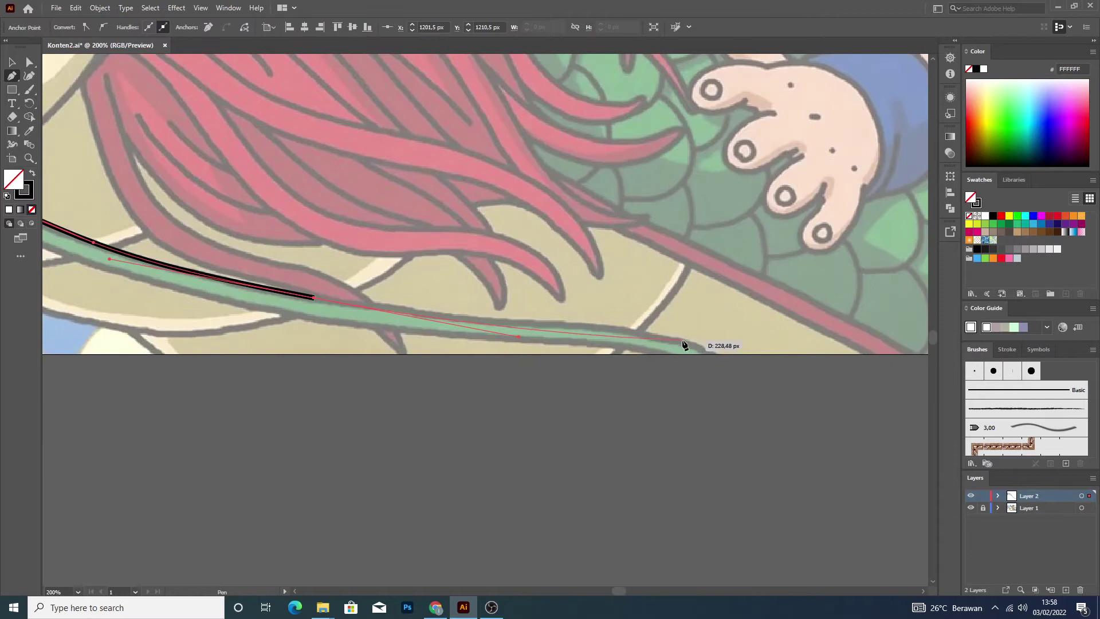
{"action": "mouse_move", "coordinate": [624, 332]}
{"action": "left_mouse_down"}
{"action": "mouse_move", "coordinate": [709, 346]}
{"action": "mouse_move", "coordinate": [8, 59]}
{"action": "left_mouse_up"}
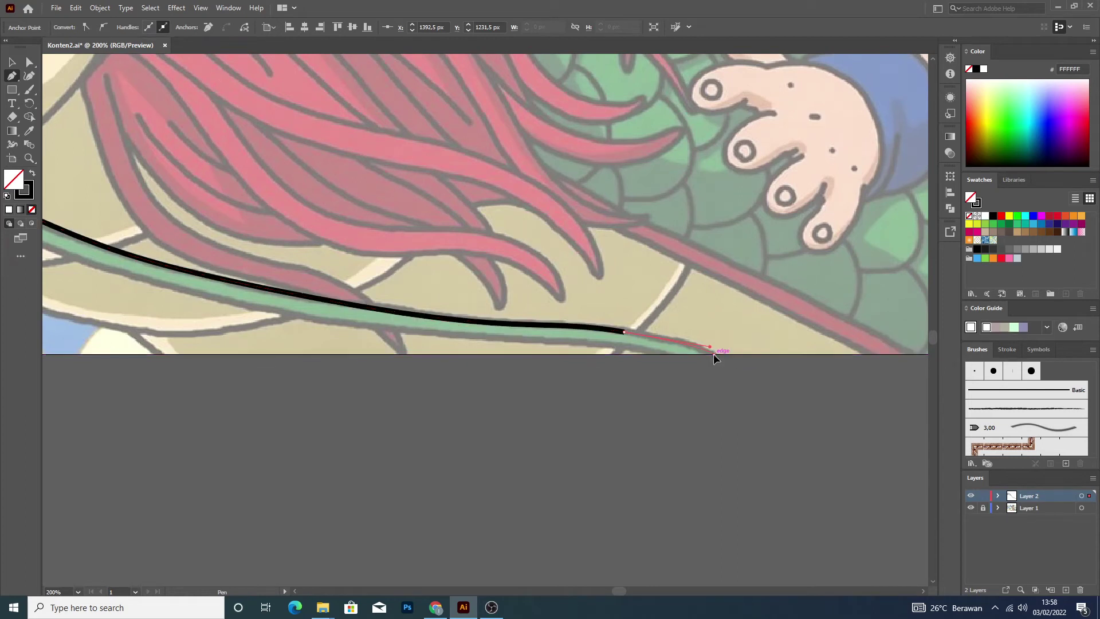
{"action": "left_click", "coordinate": [11, 61]}
{"action": "left_click", "coordinate": [376, 422]}
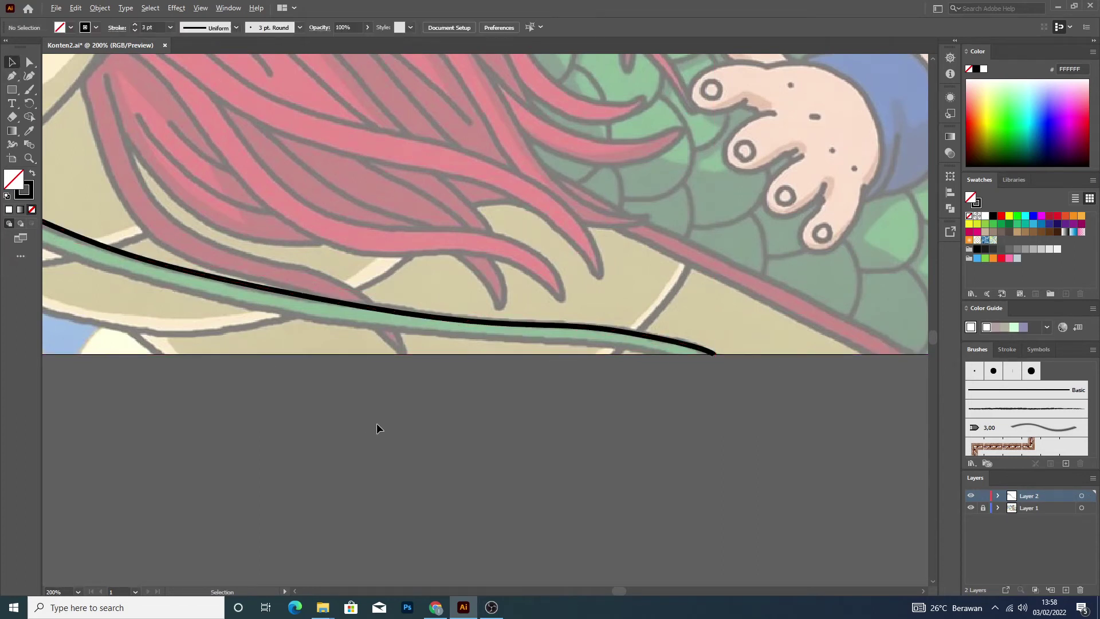
{"action": "key", "text": "ctrl+minus"}
{"action": "key", "text": "ctrl+minus"}
{"action": "key", "text": "ctrl+minus"}
Start a second black outline at the whisker's tip with curved anchors down its edge.
{"action": "key", "text": "ctrl+plus"}
{"action": "scroll", "coordinate": [75, 262], "scroll_direction": "up", "scroll_amount": 2}
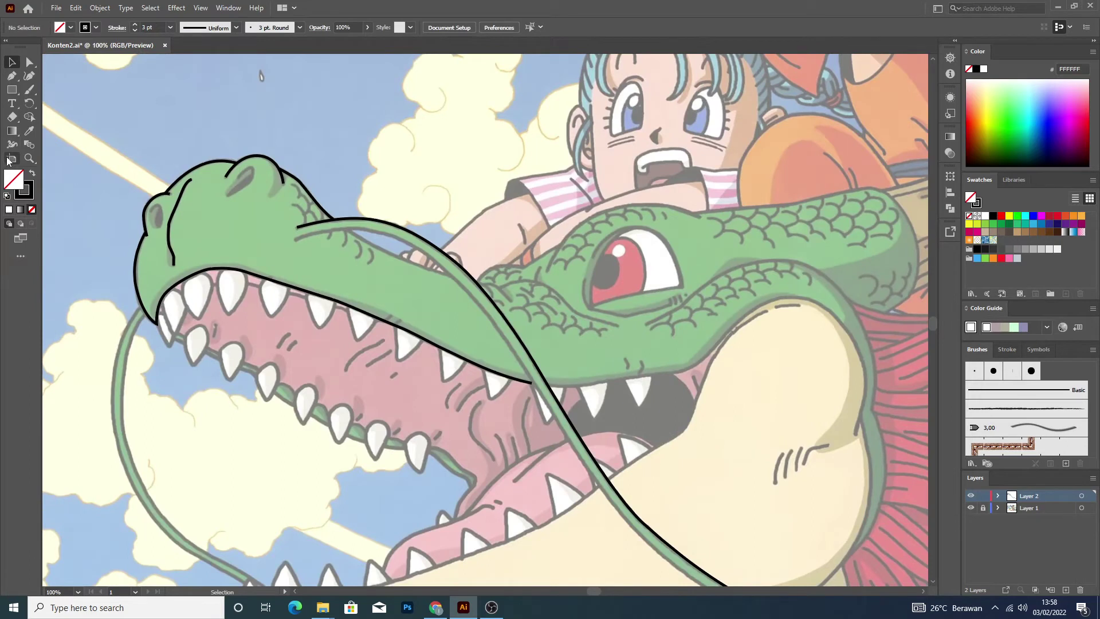
{"action": "left_click", "coordinate": [11, 77]}
{"action": "scroll", "coordinate": [314, 224], "scroll_direction": "up", "scroll_amount": 2}
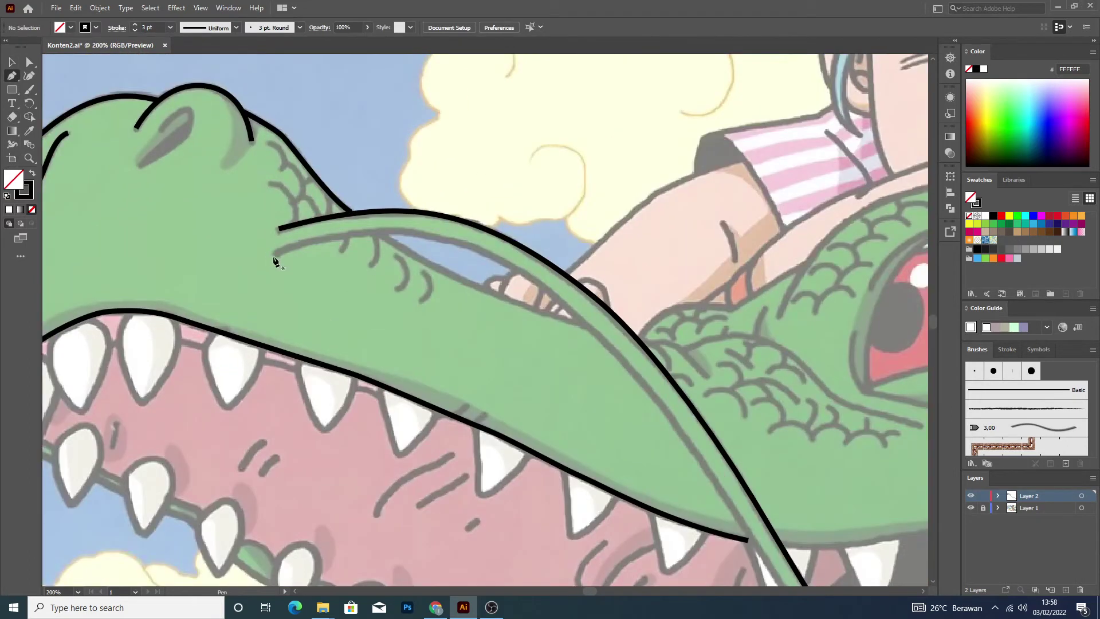
{"action": "left_click_drag", "start_coordinate": [310, 242], "coordinate": [312, 237]}
{"action": "left_click_drag", "start_coordinate": [457, 235], "coordinate": [464, 245]}
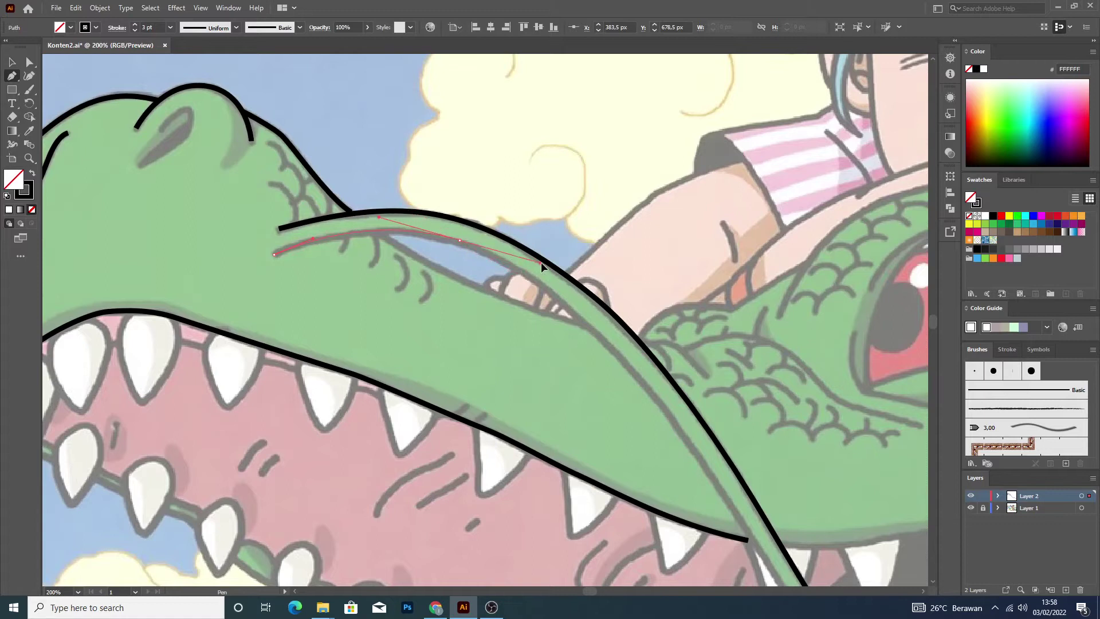
{"action": "left_click_drag", "start_coordinate": [541, 262], "coordinate": [540, 262]}
{"action": "left_click_drag", "start_coordinate": [608, 344], "coordinate": [623, 356]}
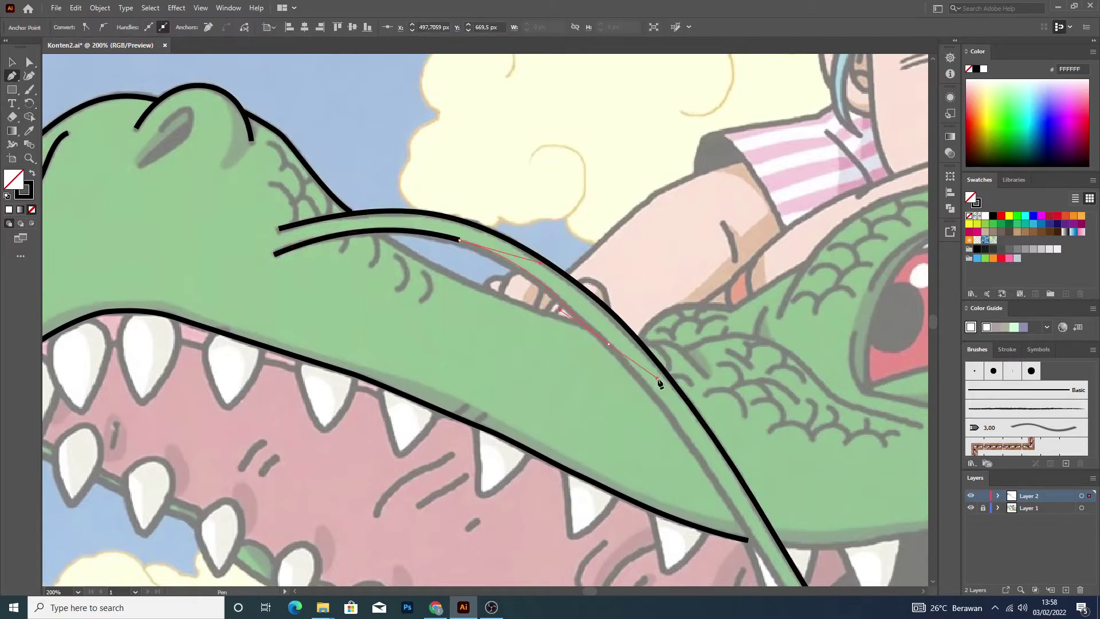
{"action": "left_click_drag", "start_coordinate": [657, 377], "coordinate": [657, 377]}
{"action": "left_click_drag", "start_coordinate": [703, 459], "coordinate": [713, 480]}
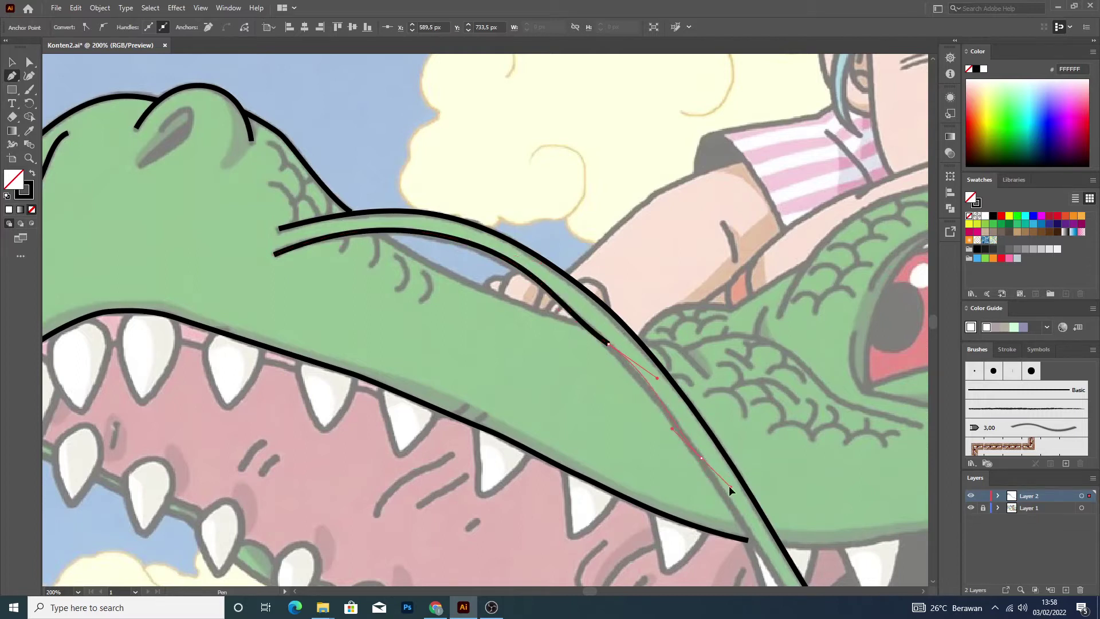
Undo the misplaced anchor, shorten the last curve handle, and continue the outline downward.
{"action": "key", "text": "ctrl+z"}
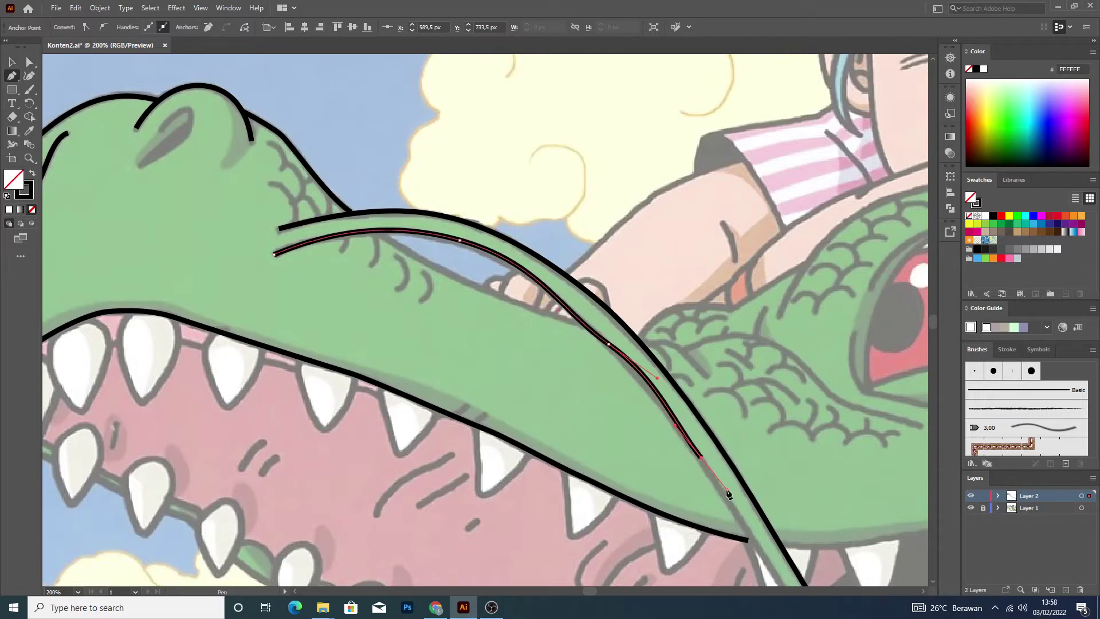
{"action": "scroll", "coordinate": [726, 488], "scroll_direction": "down", "scroll_amount": 1}
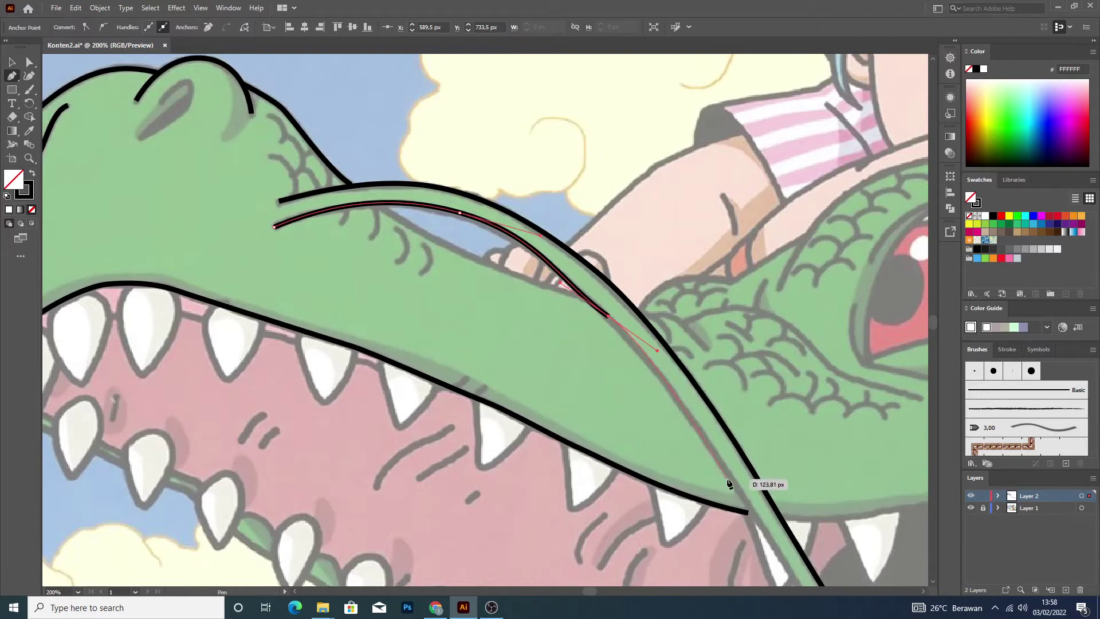
{"action": "left_click_drag", "start_coordinate": [657, 351], "coordinate": [637, 337]}
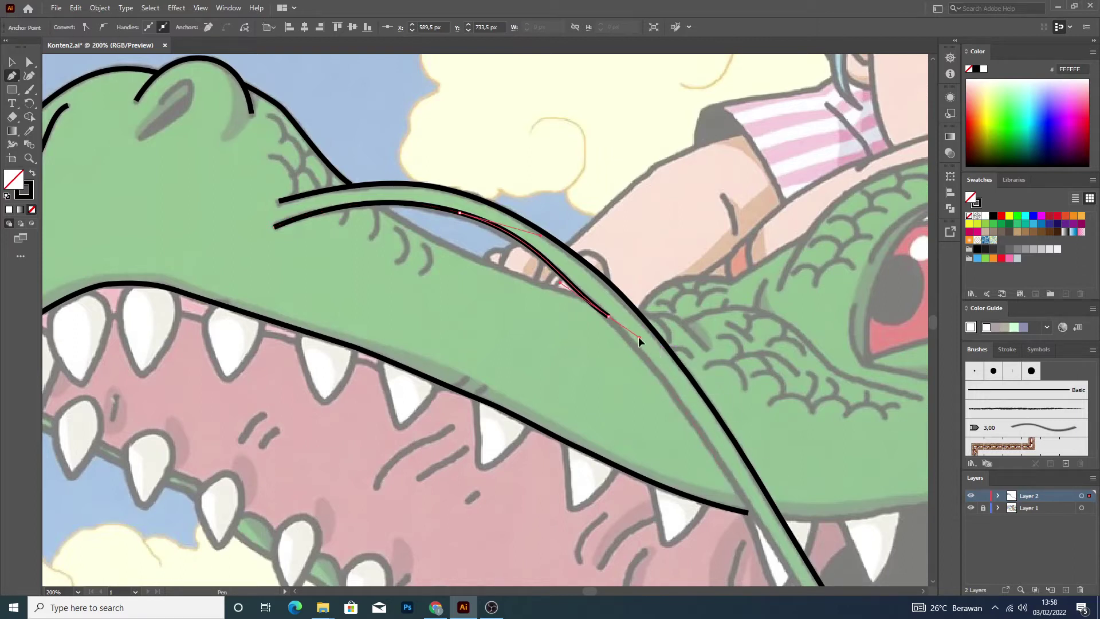
{"action": "left_click_drag", "start_coordinate": [728, 473], "coordinate": [751, 509]}
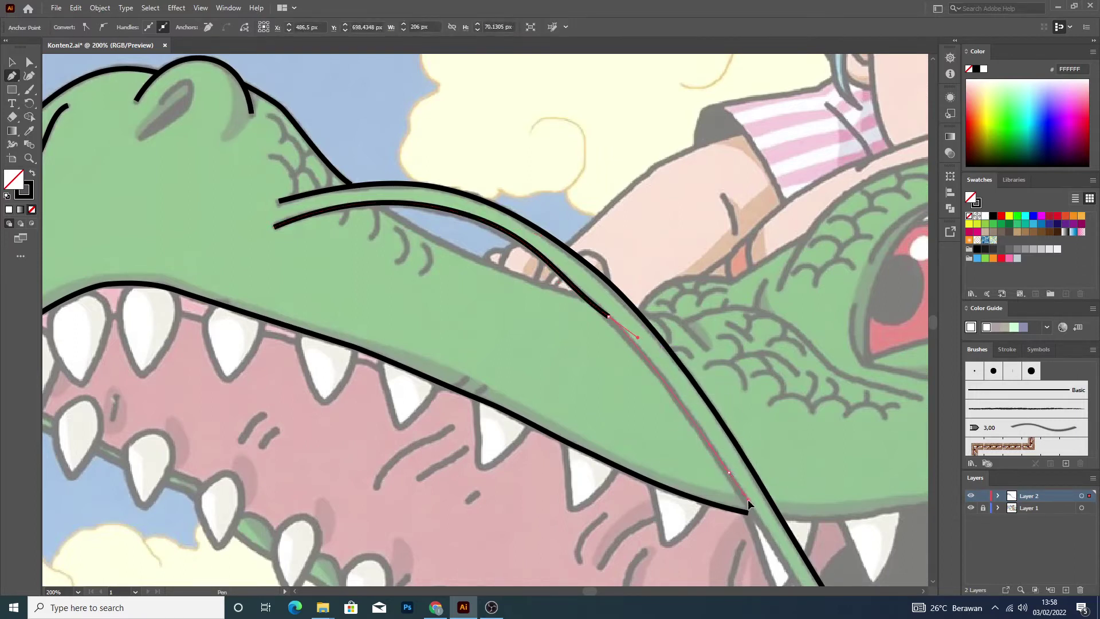
{"action": "scroll", "coordinate": [785, 501], "scroll_direction": "down", "scroll_amount": 6}
{"action": "scroll", "coordinate": [835, 518], "scroll_direction": "down", "scroll_amount": 3}
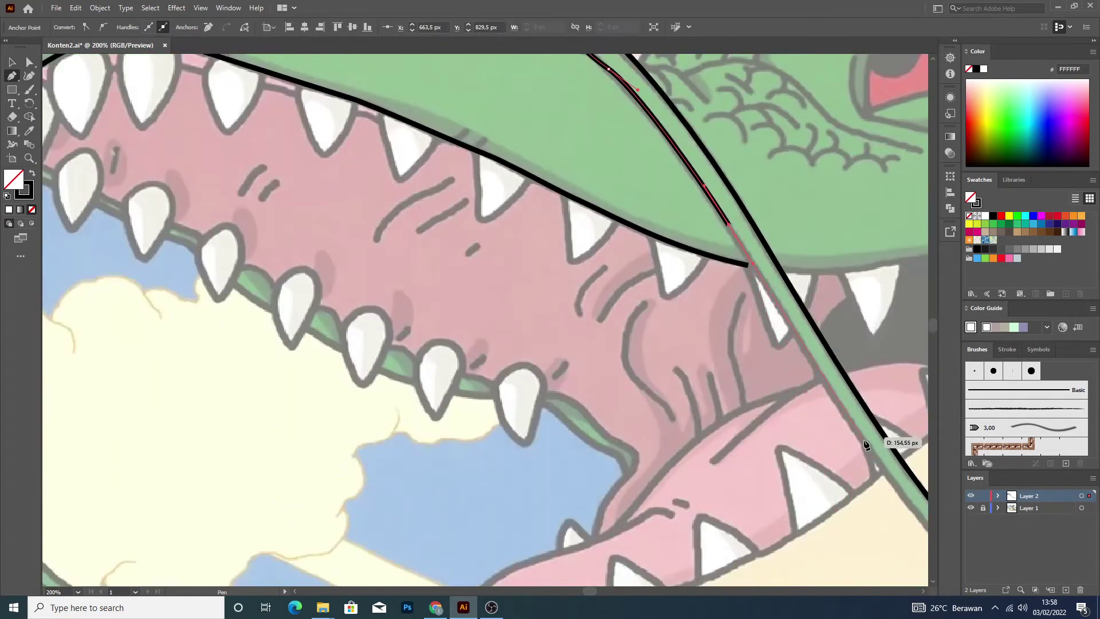
{"action": "left_click", "coordinate": [875, 459], "text": "ctrl"}
Reselect the traced whisker path and lock the faded reference layer, Layer 1.
{"action": "left_click", "coordinate": [911, 504], "text": "ctrl"}
{"action": "key", "text": "ctrl+1"}
{"action": "key", "text": "ctrl+plus"}
{"action": "left_click", "coordinate": [983, 508]}
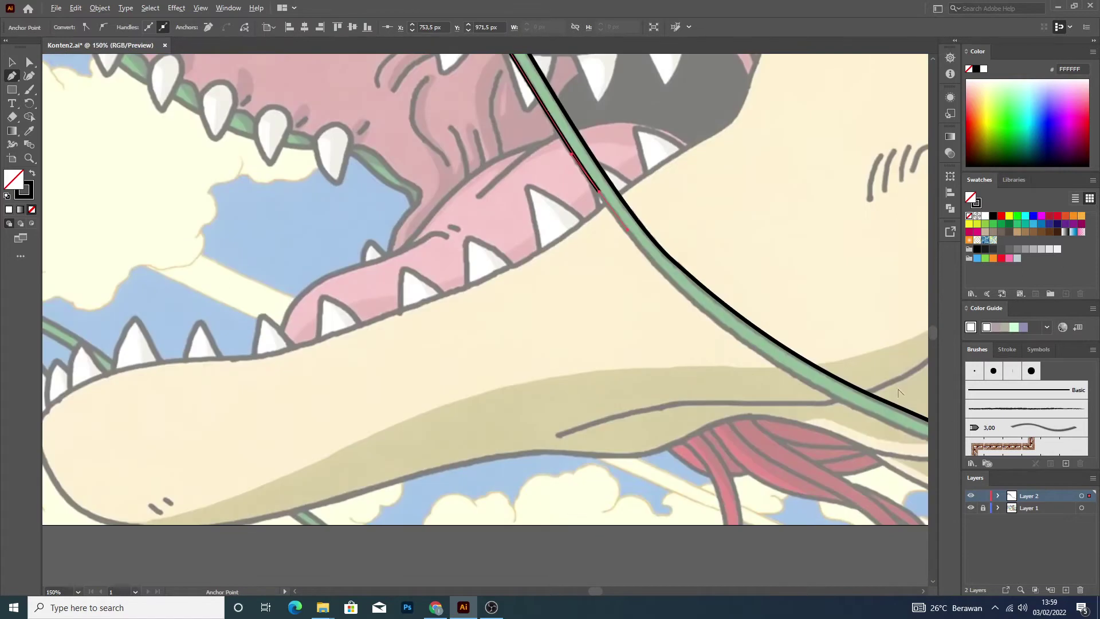
{"action": "key", "text": "ctrl+plus"}
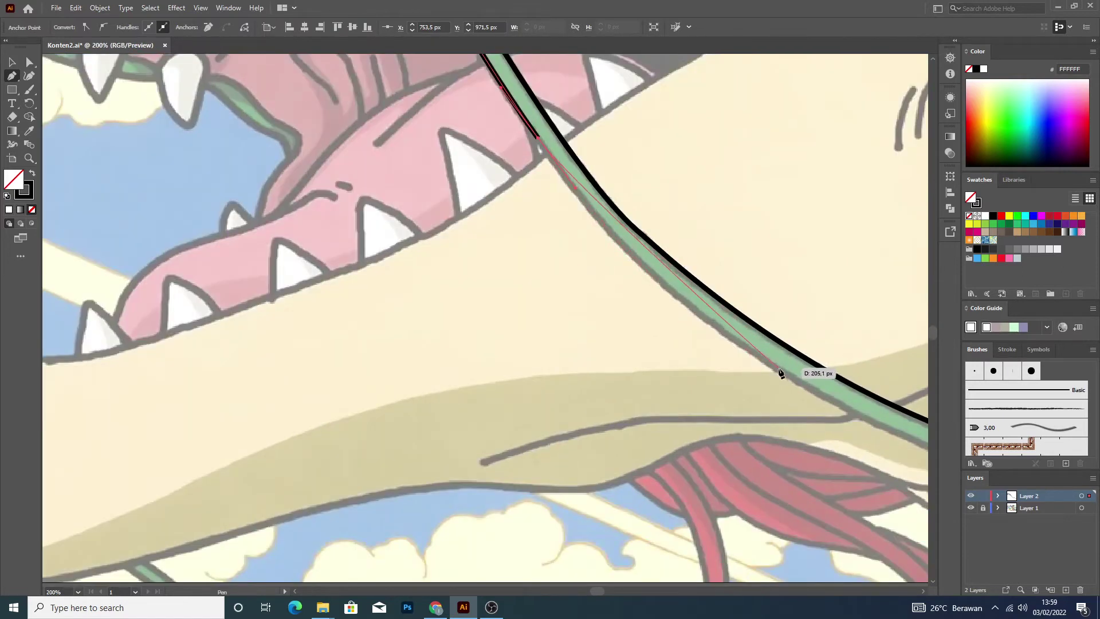
Extend the outline with curved anchors along the green stroke to the whisker's tail.
{"action": "mouse_move", "coordinate": [779, 370]}
{"action": "left_mouse_down"}
{"action": "mouse_move", "coordinate": [905, 450]}
{"action": "mouse_move", "coordinate": [850, 493]}
{"action": "left_mouse_up"}
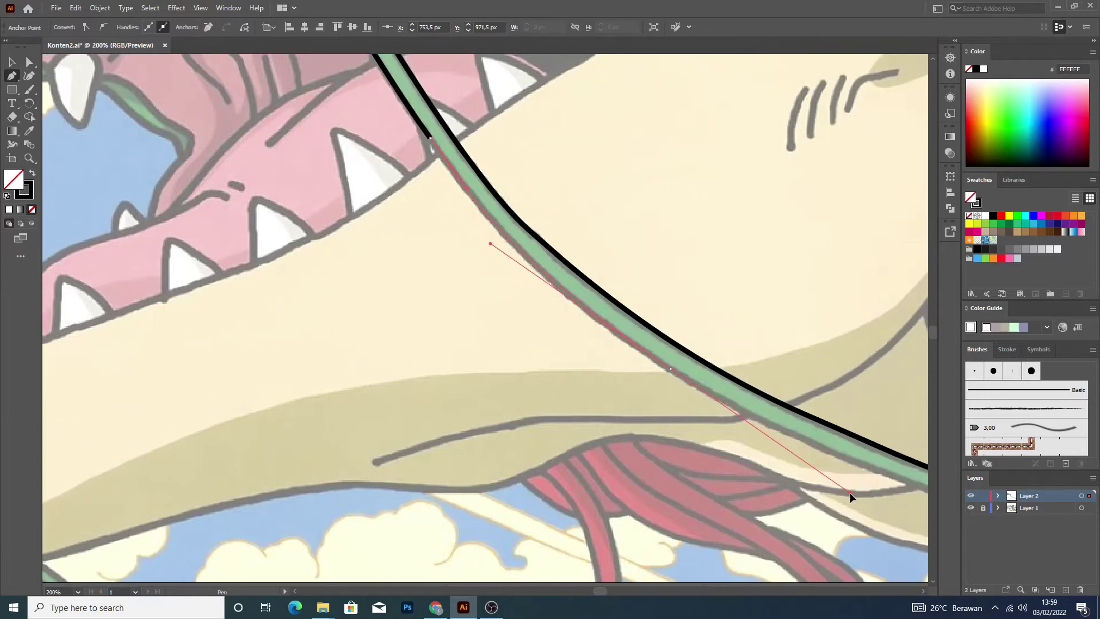
{"action": "left_click", "coordinate": [923, 590]}
{"action": "left_click_drag", "start_coordinate": [866, 536], "coordinate": [907, 544]}
{"action": "key", "text": "h"}
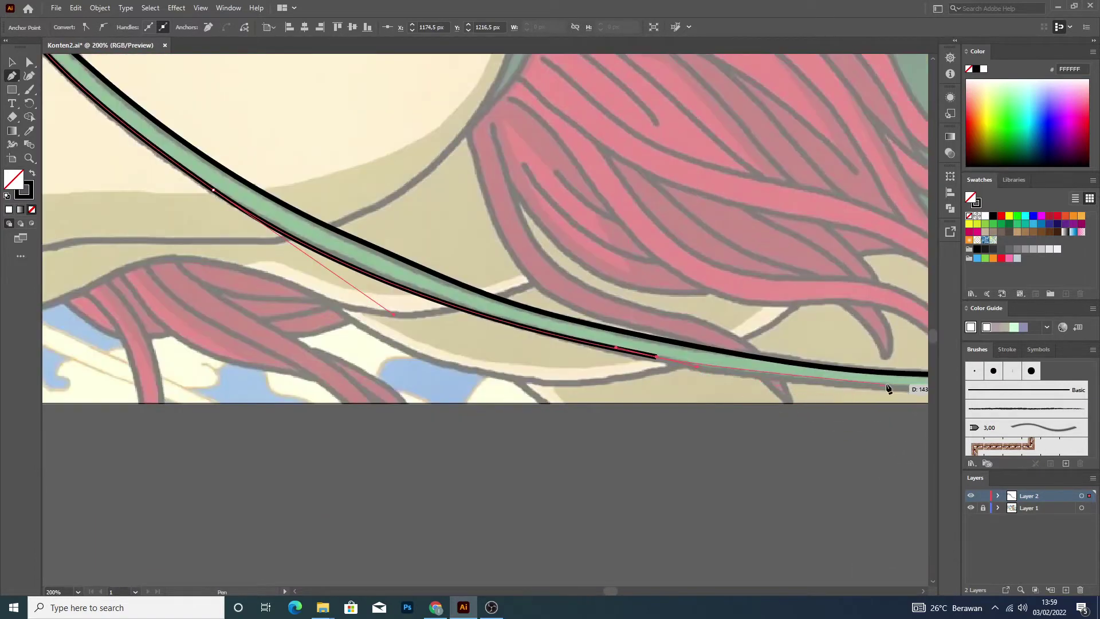
{"action": "left_click_drag", "start_coordinate": [887, 389], "coordinate": [906, 392]}
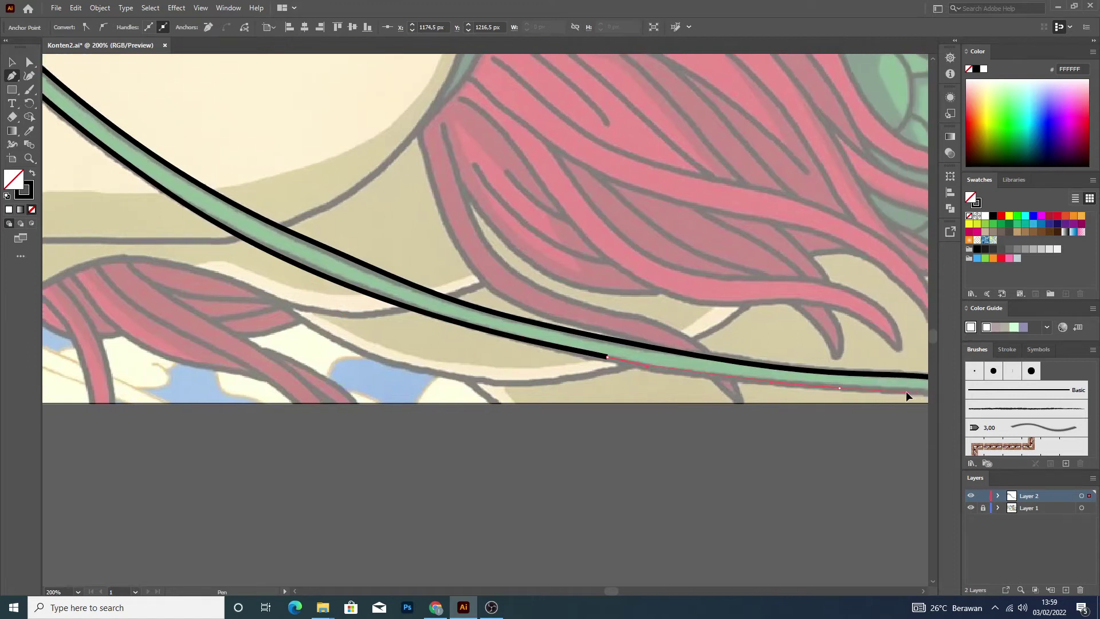
{"action": "left_click", "coordinate": [922, 591]}
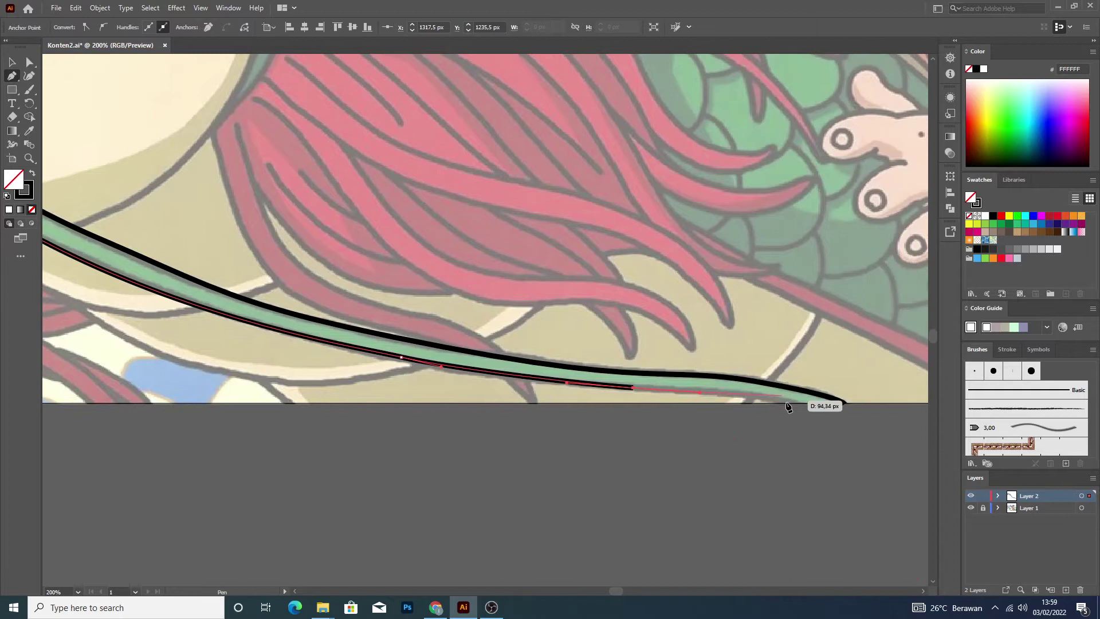
{"action": "left_click_drag", "start_coordinate": [788, 407], "coordinate": [794, 408]}
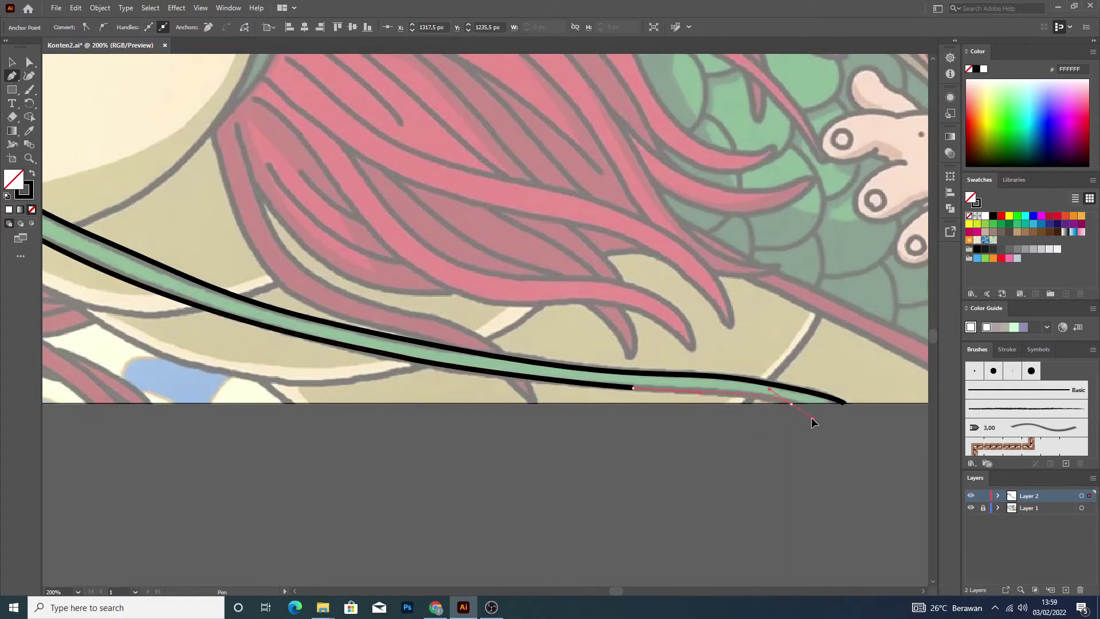
Deselect the finished whisker outline.
{"action": "left_click", "coordinate": [10, 62]}
{"action": "left_click", "coordinate": [314, 491]}
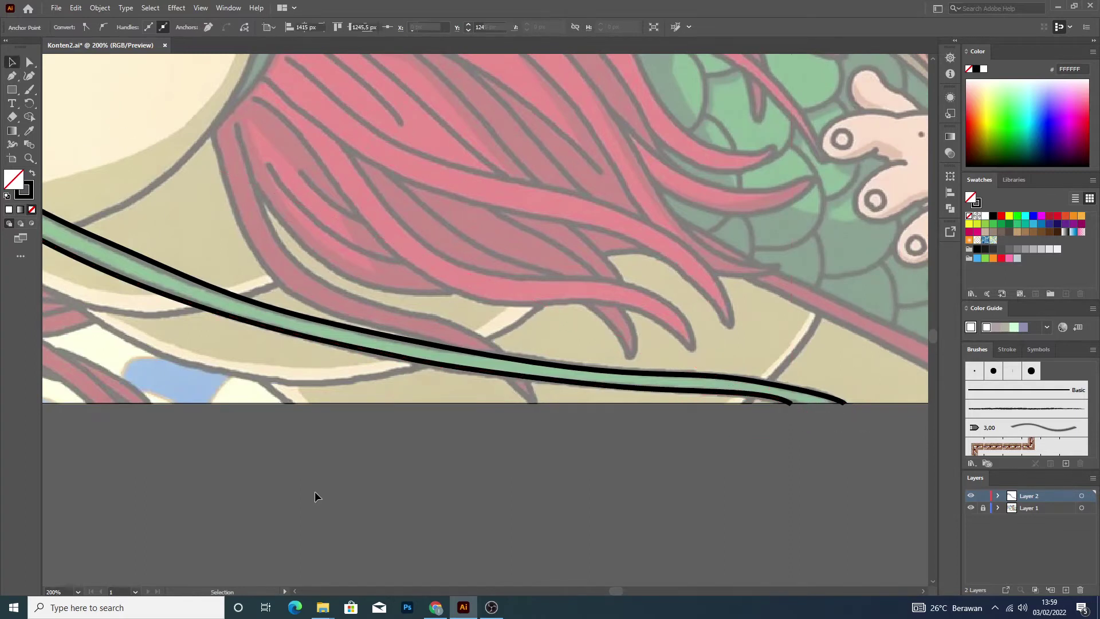
{"action": "scroll", "coordinate": [312, 428], "scroll_direction": "down", "scroll_amount": 6}
Toggle the reference layer, then draw a curved stroke along the whisker's inner edge.
{"action": "scroll", "coordinate": [131, 347], "scroll_direction": "up", "scroll_amount": 3}
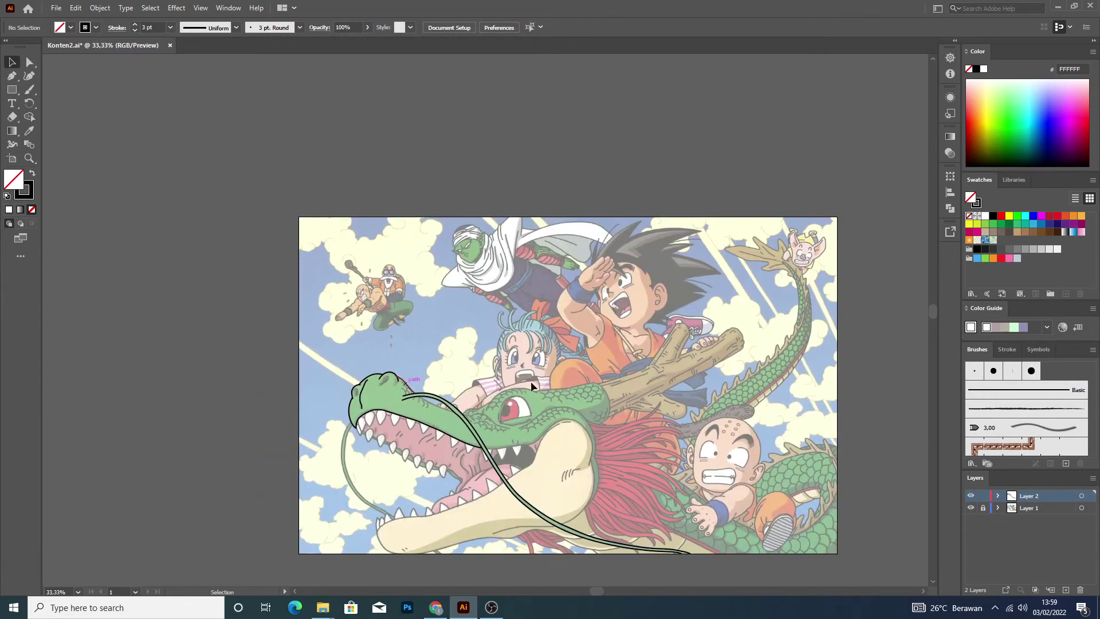
{"action": "left_click", "coordinate": [971, 508]}
{"action": "scroll", "coordinate": [401, 395], "scroll_direction": "up", "scroll_amount": 4}
{"action": "scroll", "coordinate": [464, 421], "scroll_direction": "up", "scroll_amount": 1}
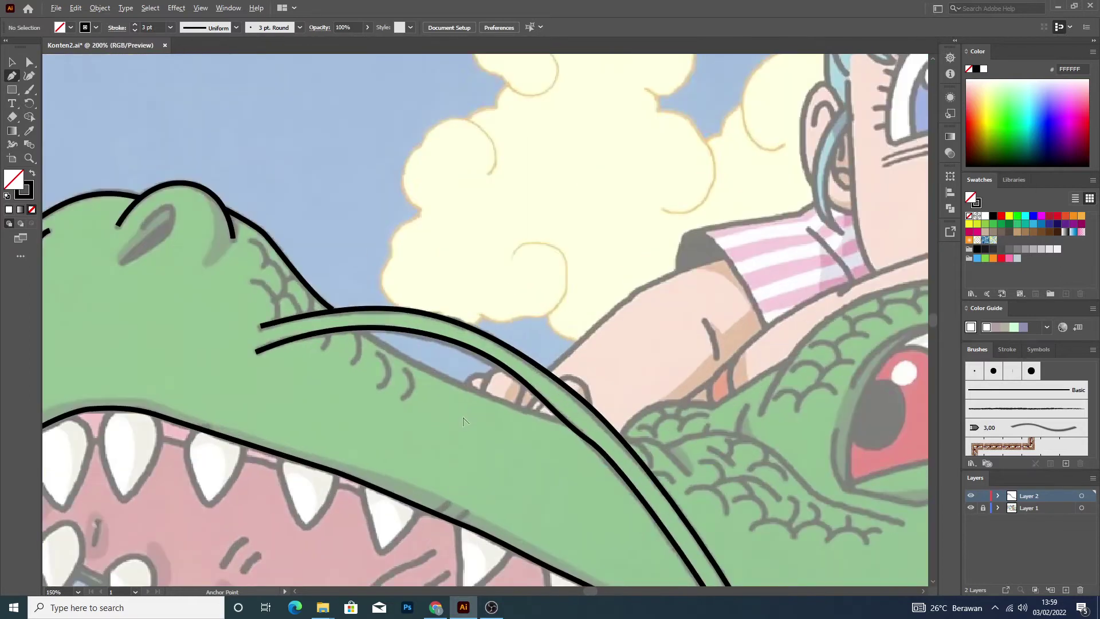
{"action": "left_click", "coordinate": [360, 329]}
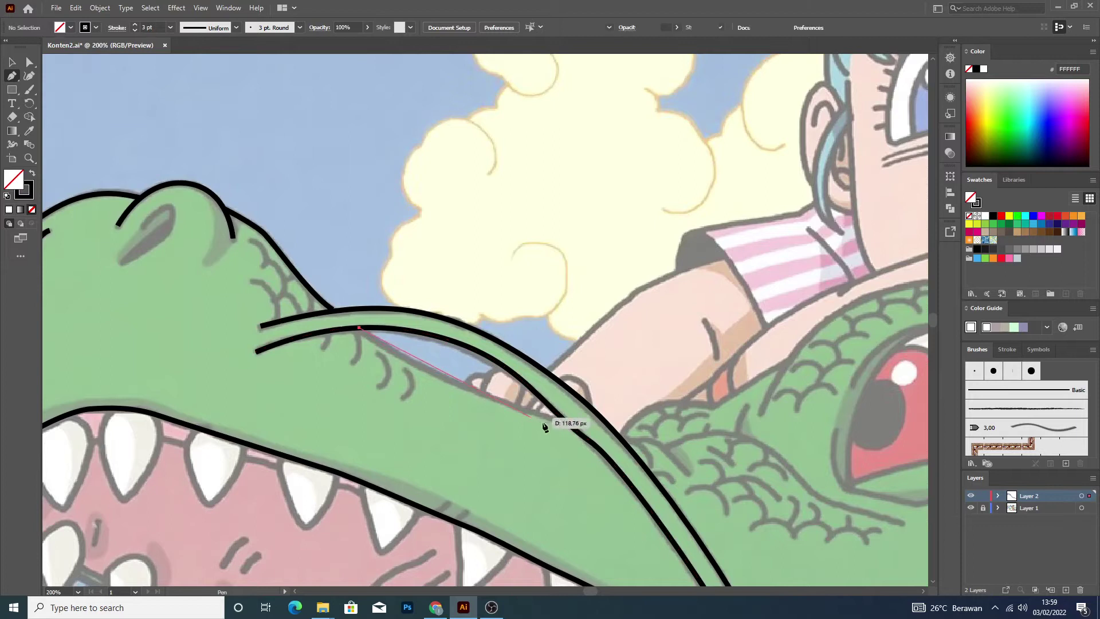
{"action": "left_click_drag", "start_coordinate": [567, 424], "coordinate": [693, 456]}
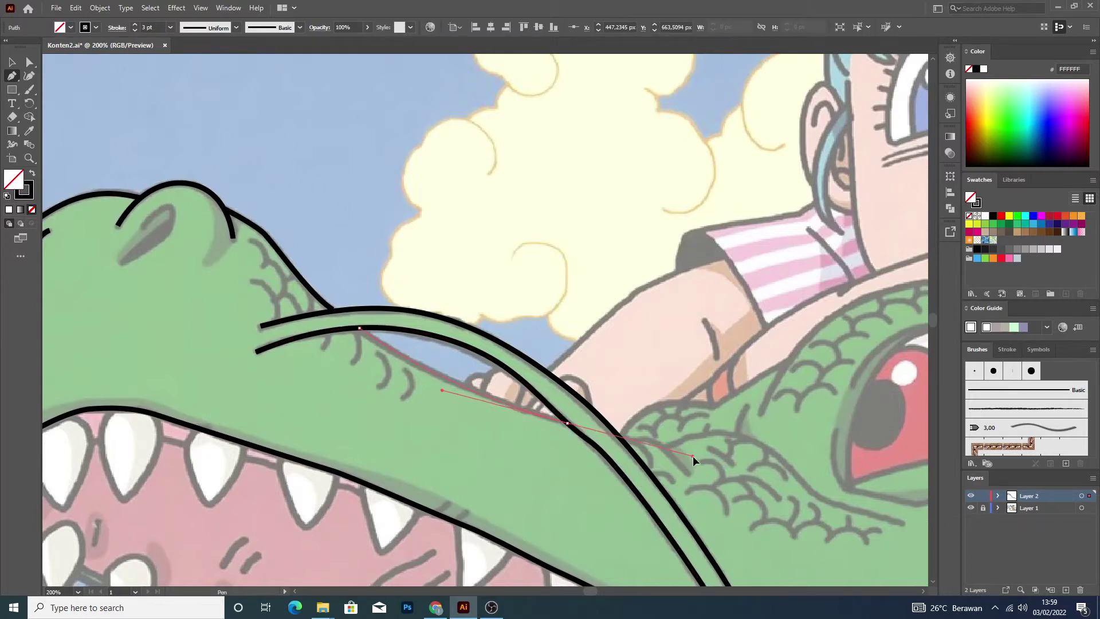
{"action": "left_click_drag", "start_coordinate": [702, 461], "coordinate": [703, 461]}
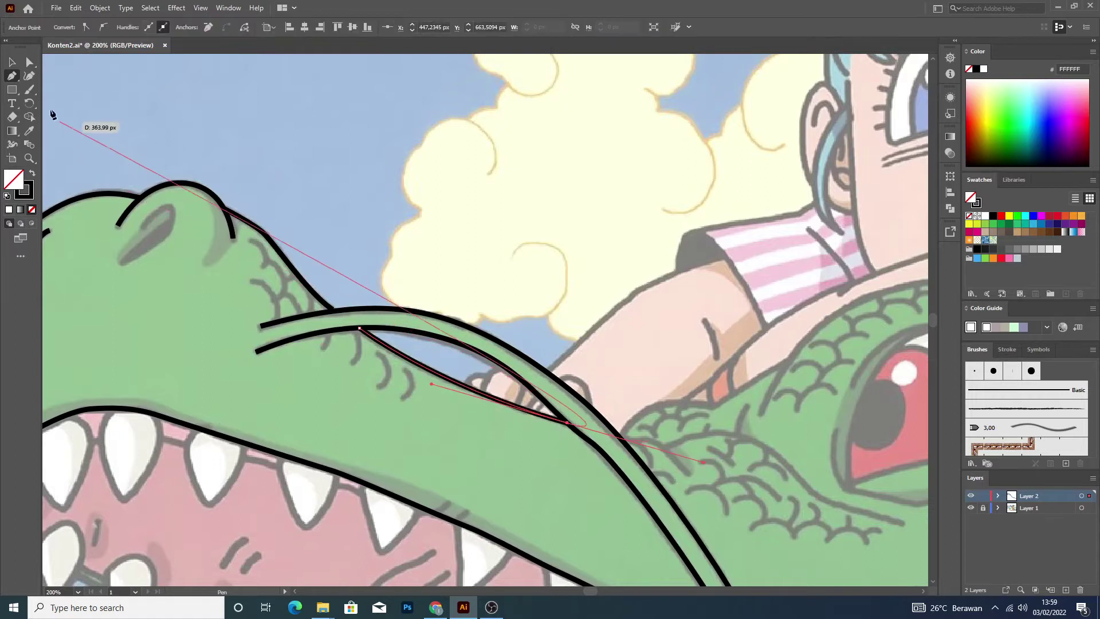
Adjust the head outline's end anchor with Direct Selection, then deselect everything.
{"action": "left_click", "coordinate": [13, 62]}
{"action": "left_click", "coordinate": [224, 155]}
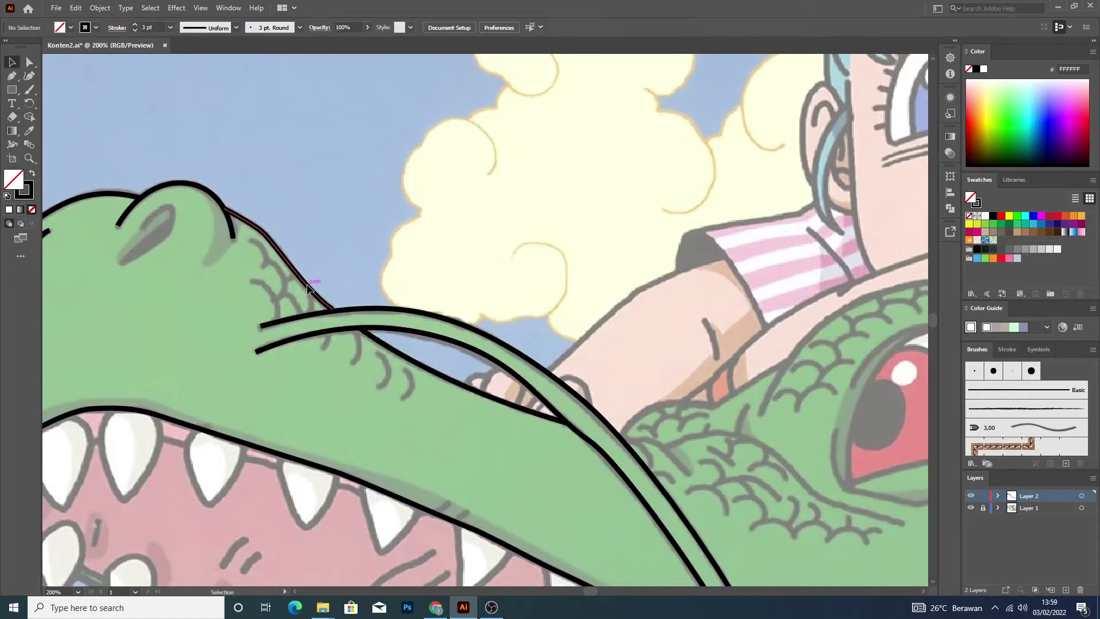
{"action": "left_click", "coordinate": [340, 313]}
{"action": "key", "text": "a"}
{"action": "left_click", "coordinate": [335, 310]}
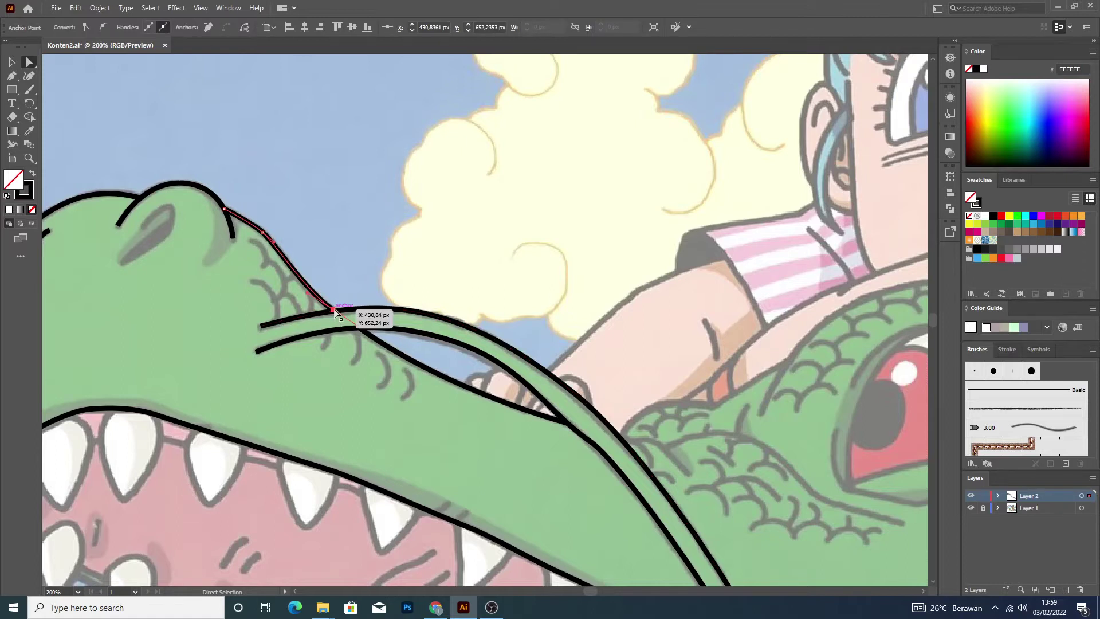
{"action": "left_click", "coordinate": [374, 239]}
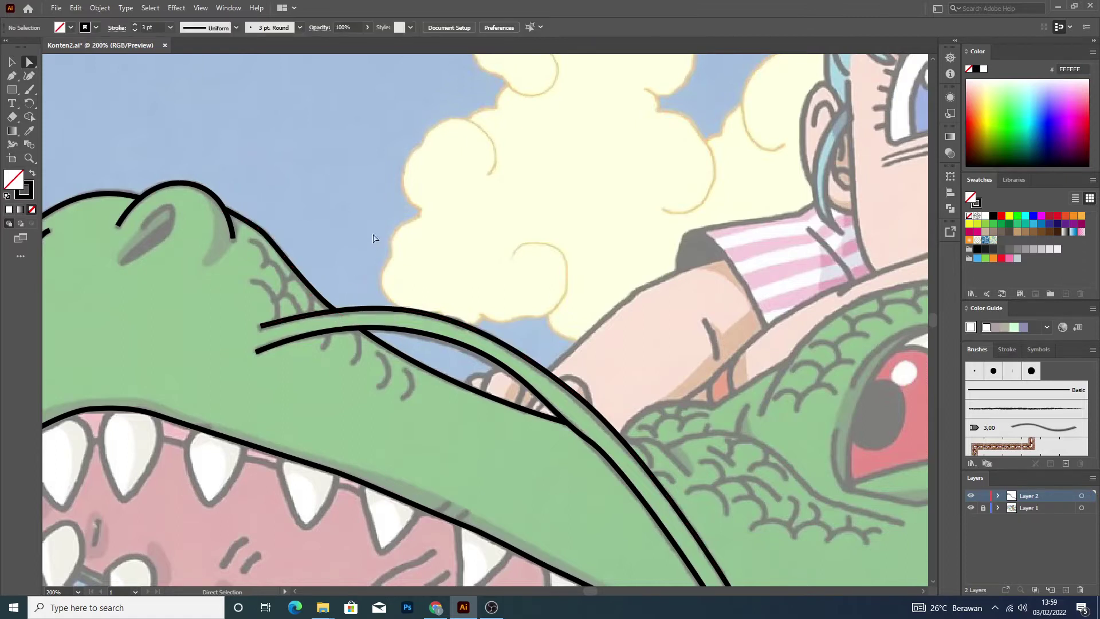
Trace the second dragon's back and head top with a new black pen outline.
{"action": "left_click", "coordinate": [10, 78]}
{"action": "scroll", "coordinate": [653, 438], "scroll_direction": "up", "scroll_amount": 1}
{"action": "left_click", "coordinate": [581, 438]}
{"action": "left_click", "coordinate": [609, 393]}
{"action": "left_click", "coordinate": [660, 373]}
{"action": "left_click", "coordinate": [712, 354]}
{"action": "left_click_drag", "start_coordinate": [713, 355], "coordinate": [716, 357]}
{"action": "left_click", "coordinate": [772, 379]}
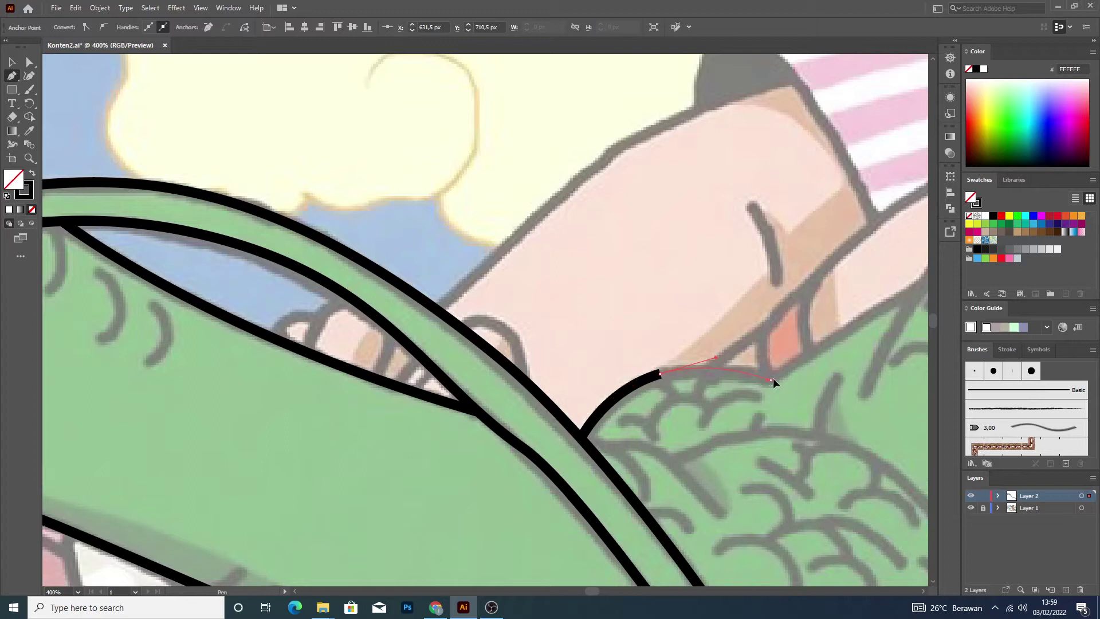
{"action": "left_click_drag", "start_coordinate": [788, 375], "coordinate": [788, 376]}
Reshape the last curve to match the reference line, then finish and deselect the path.
{"action": "scroll", "coordinate": [802, 367], "scroll_direction": "down", "scroll_amount": 1}
{"action": "scroll", "coordinate": [802, 367], "scroll_direction": "down", "scroll_amount": 2}
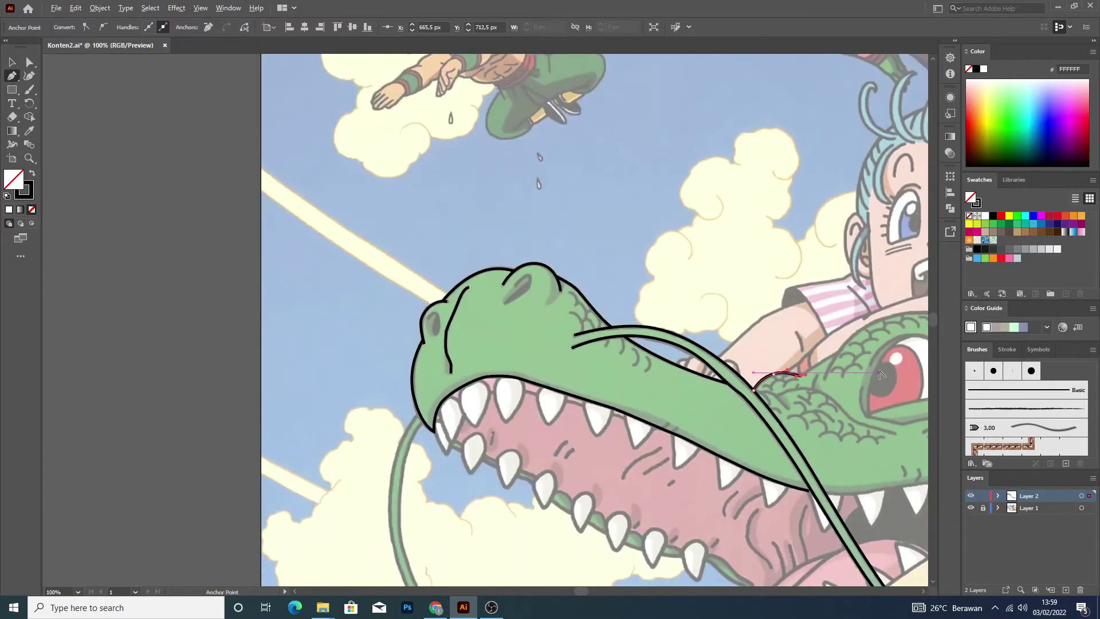
{"action": "scroll", "coordinate": [853, 353], "scroll_direction": "up", "scroll_amount": 2}
{"action": "scroll", "coordinate": [853, 352], "scroll_direction": "up", "scroll_amount": 1}
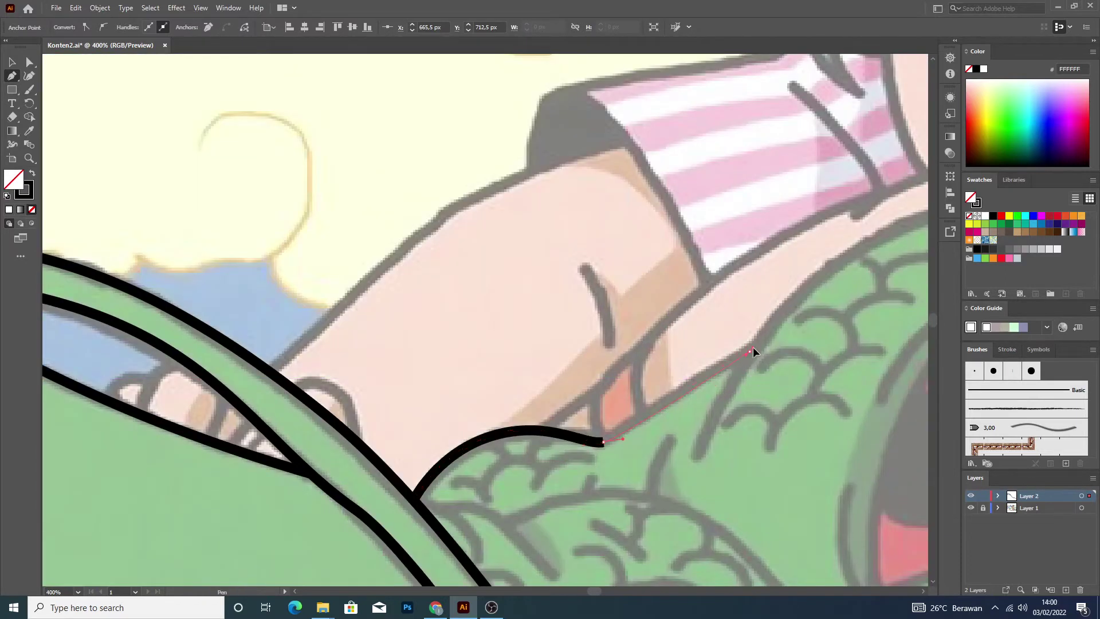
{"action": "left_click_drag", "start_coordinate": [803, 328], "coordinate": [837, 309]}
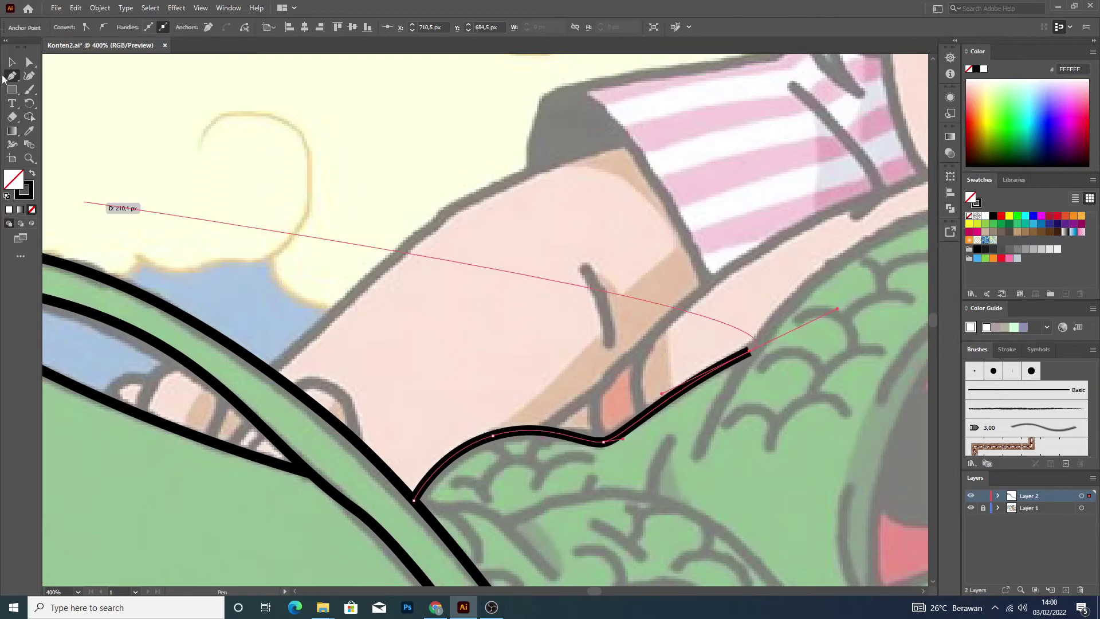
{"action": "key", "text": "v"}
{"action": "key", "text": "ctrl+shift+a"}
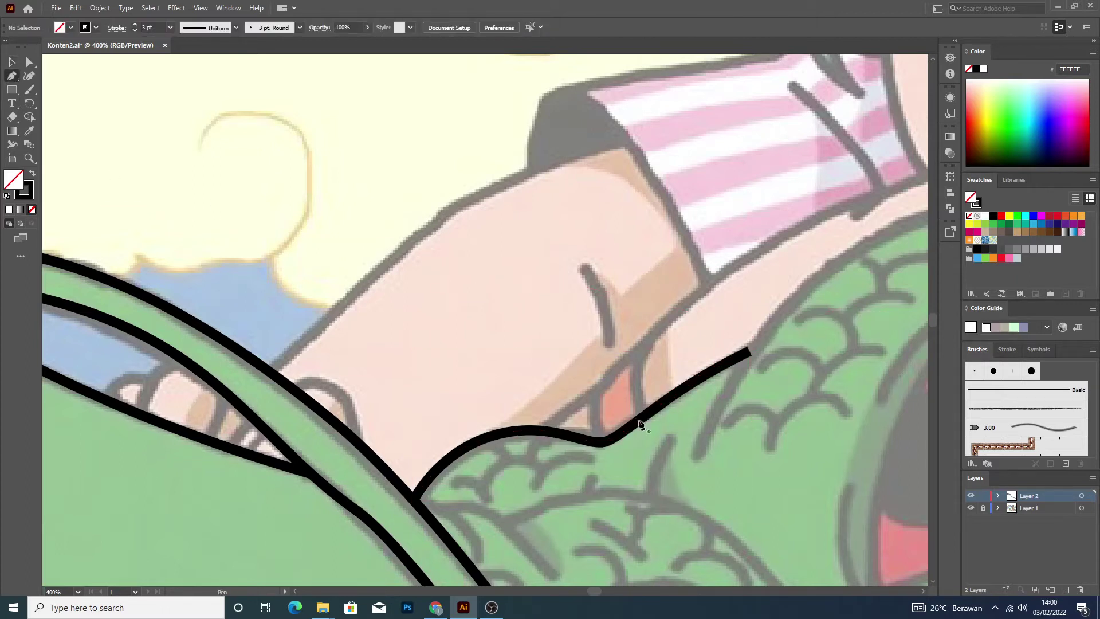
Start another outline behind the dragon's head with anchors up the head edge.
{"action": "left_click", "coordinate": [697, 455]}
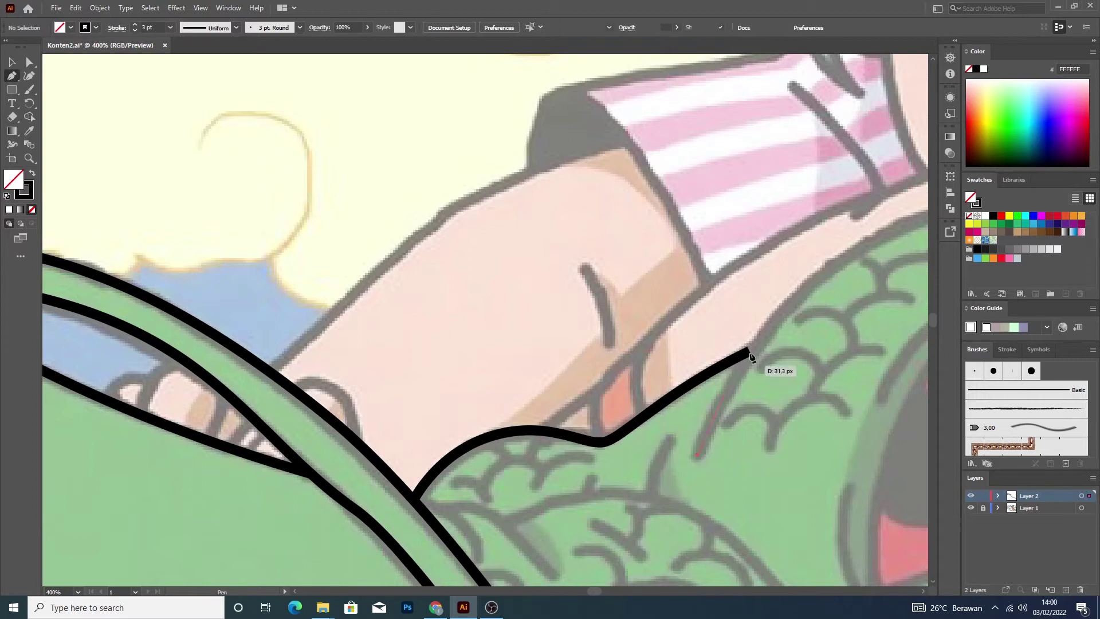
{"action": "left_click", "coordinate": [813, 283]}
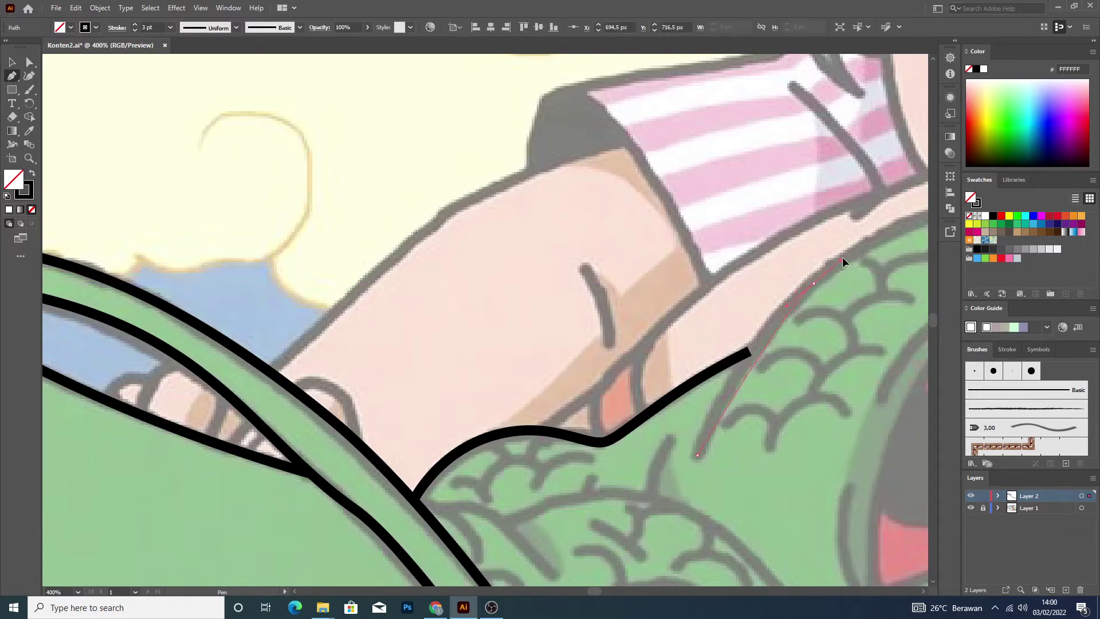
{"action": "left_click", "coordinate": [891, 219]}
{"action": "scroll", "coordinate": [902, 223], "scroll_direction": "down", "scroll_amount": 3, "text": "alt"}
Arch the outline up over the dragon's head above its red eye.
{"action": "scroll", "coordinate": [928, 228], "scroll_direction": "up", "scroll_amount": 1, "text": "alt"}
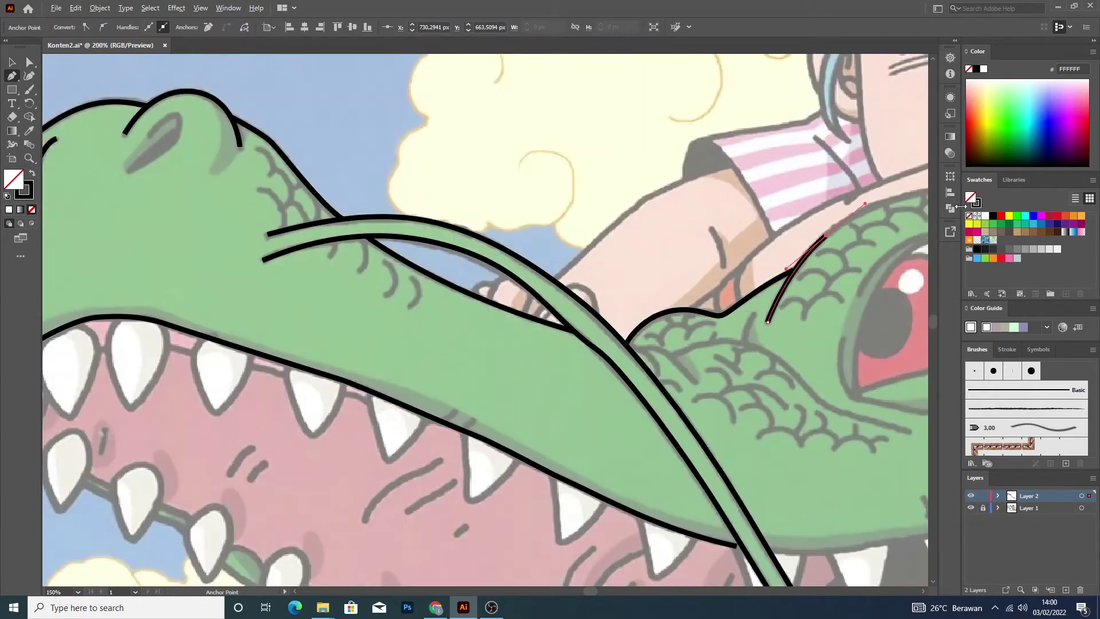
{"action": "scroll", "coordinate": [896, 199], "scroll_direction": "up", "scroll_amount": 3, "text": "alt"}
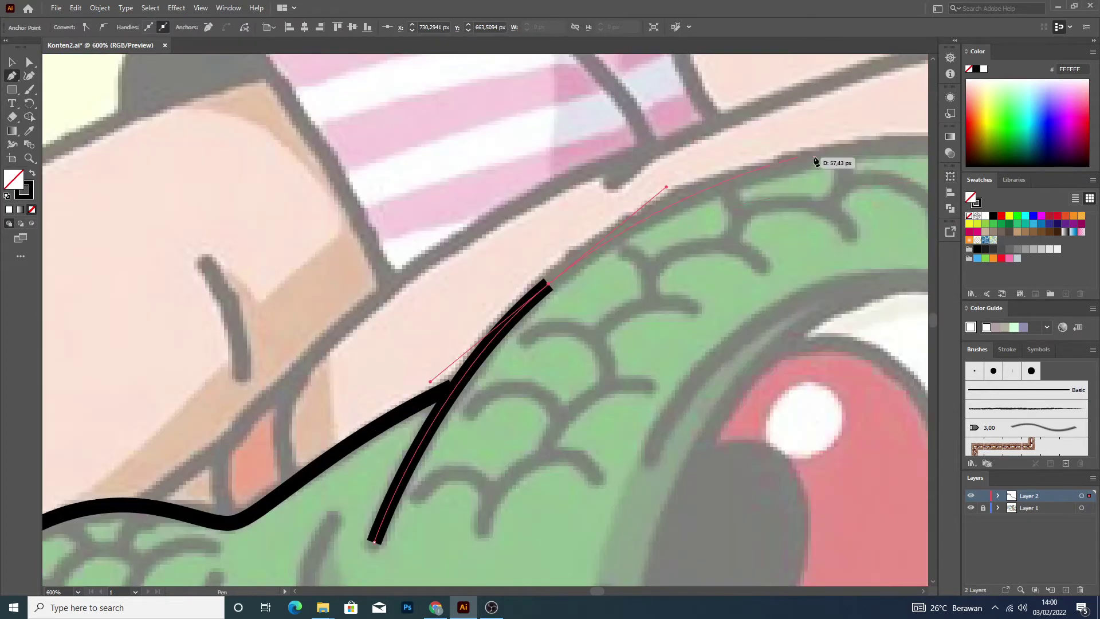
{"action": "left_click_drag", "start_coordinate": [920, 138], "coordinate": [922, 138]}
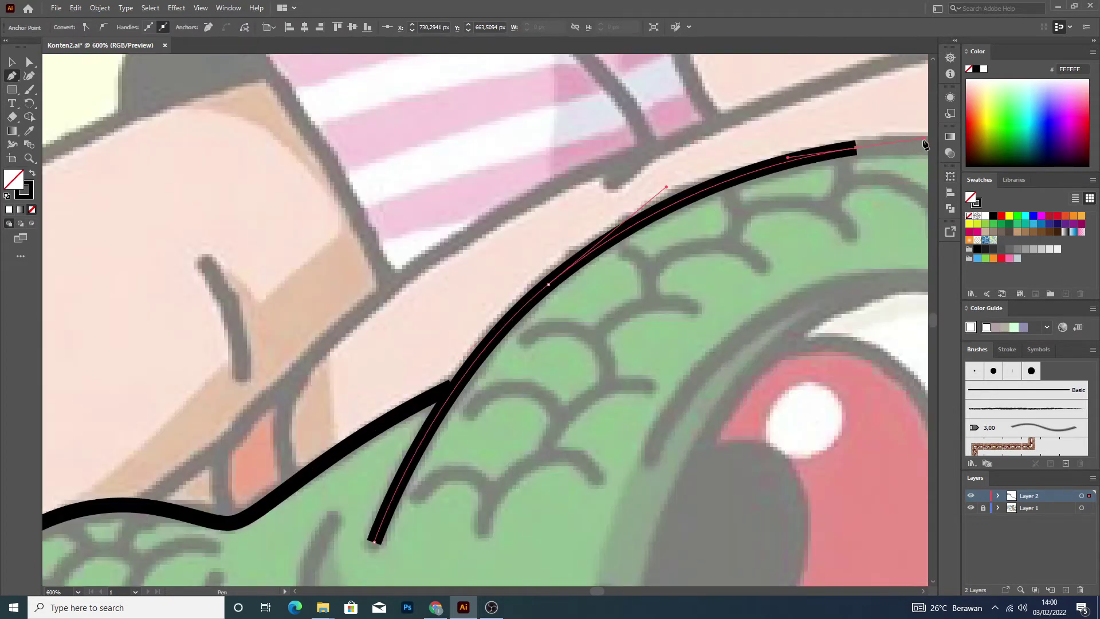
{"action": "left_click", "coordinate": [925, 589]}
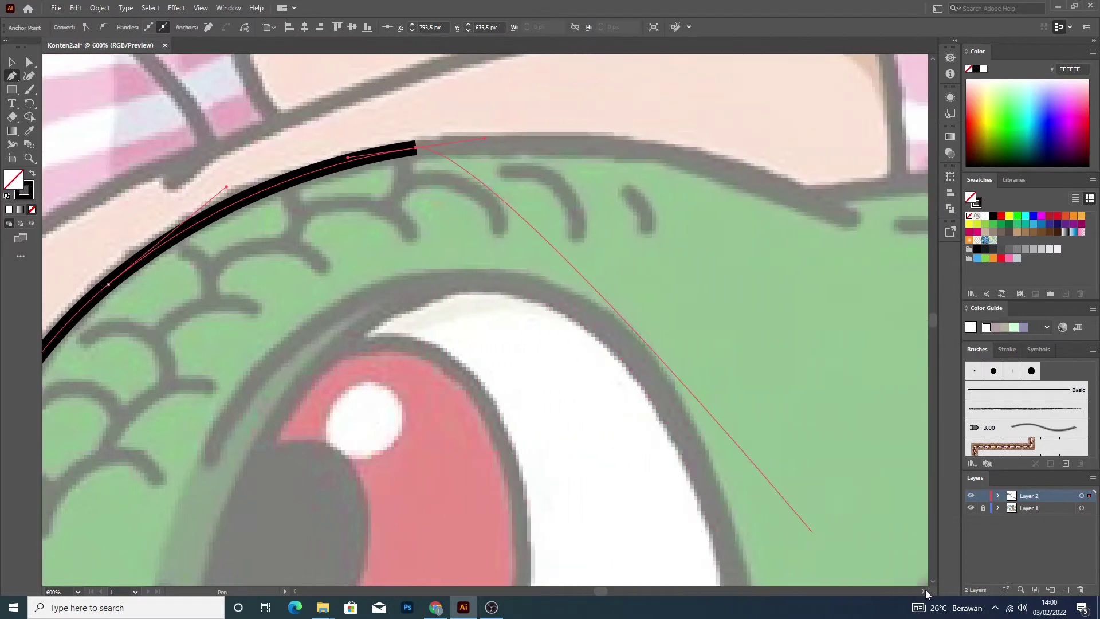
{"action": "mouse_move", "coordinate": [808, 216]}
{"action": "left_mouse_down"}
{"action": "mouse_move", "coordinate": [844, 236]}
{"action": "mouse_move", "coordinate": [888, 307]}
{"action": "left_mouse_up"}
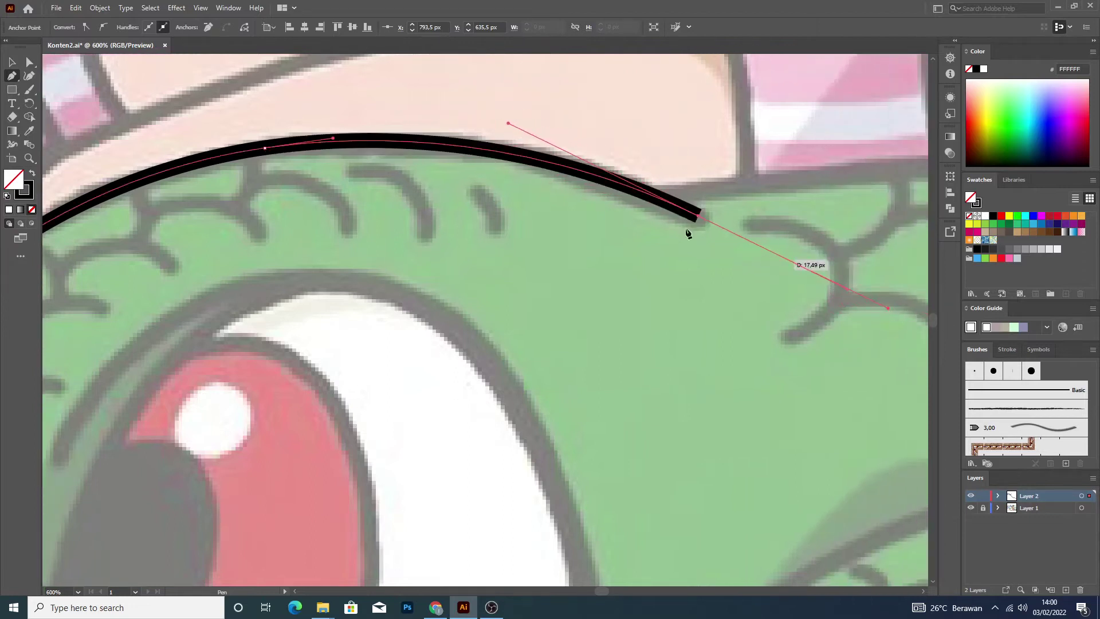
Finish the arched path, then continue drawing from its end.
{"action": "key", "text": "v"}
{"action": "left_click", "coordinate": [598, 110]}
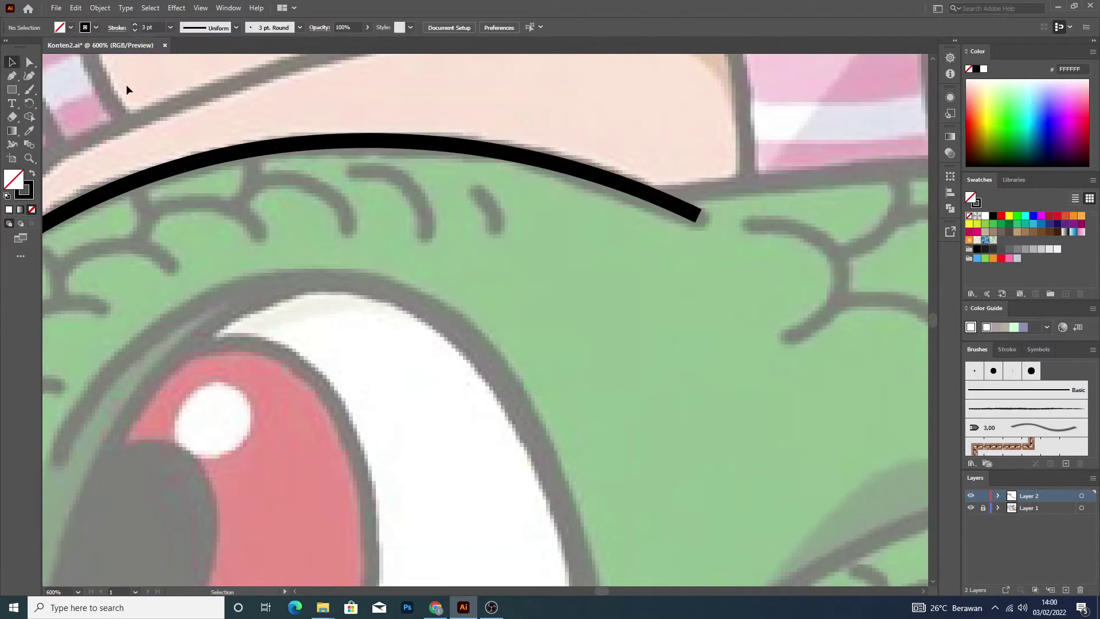
{"action": "left_click", "coordinate": [11, 75]}
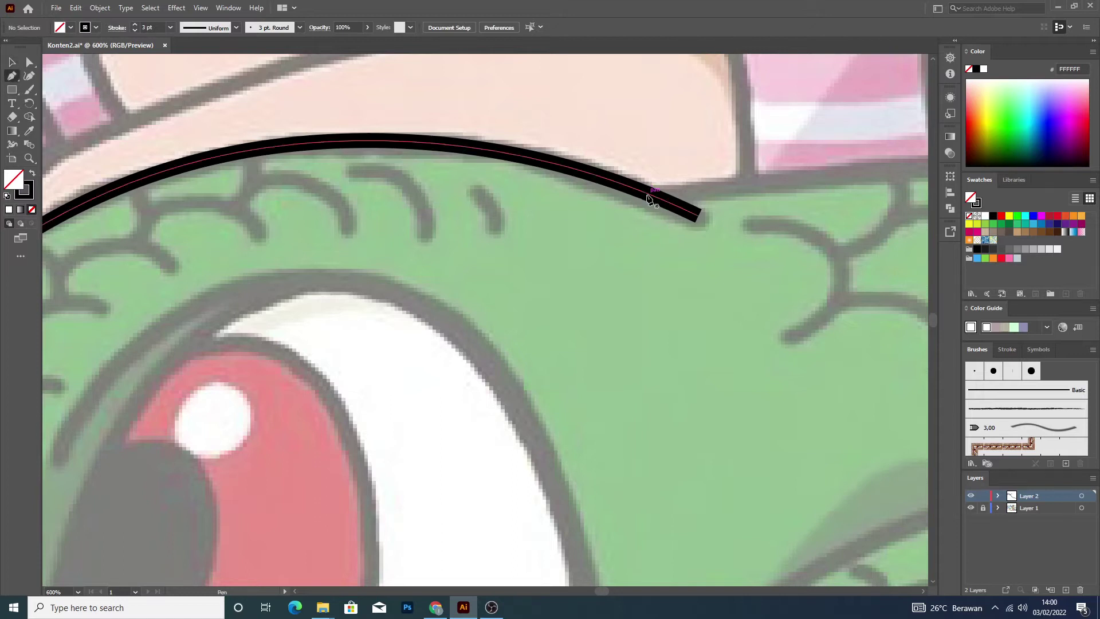
{"action": "mouse_move", "coordinate": [649, 198]}
{"action": "left_mouse_down"}
{"action": "mouse_move", "coordinate": [947, 170]}
{"action": "mouse_move", "coordinate": [850, 153]}
{"action": "left_mouse_up"}
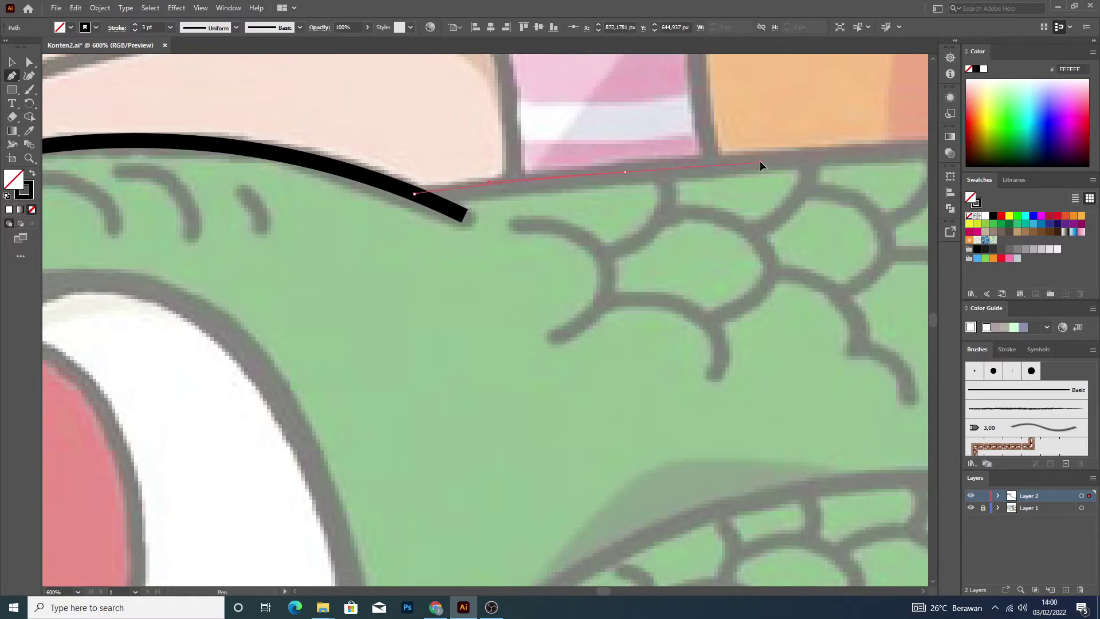
Extend the outline along the top of the second dragon's head to its back.
{"action": "left_click_drag", "start_coordinate": [760, 166], "coordinate": [759, 165]}
{"action": "scroll", "coordinate": [762, 166], "scroll_direction": "down", "scroll_amount": 2}
{"action": "scroll", "coordinate": [745, 178], "scroll_direction": "up", "scroll_amount": 1}
{"action": "scroll", "coordinate": [743, 180], "scroll_direction": "up", "scroll_amount": 1}
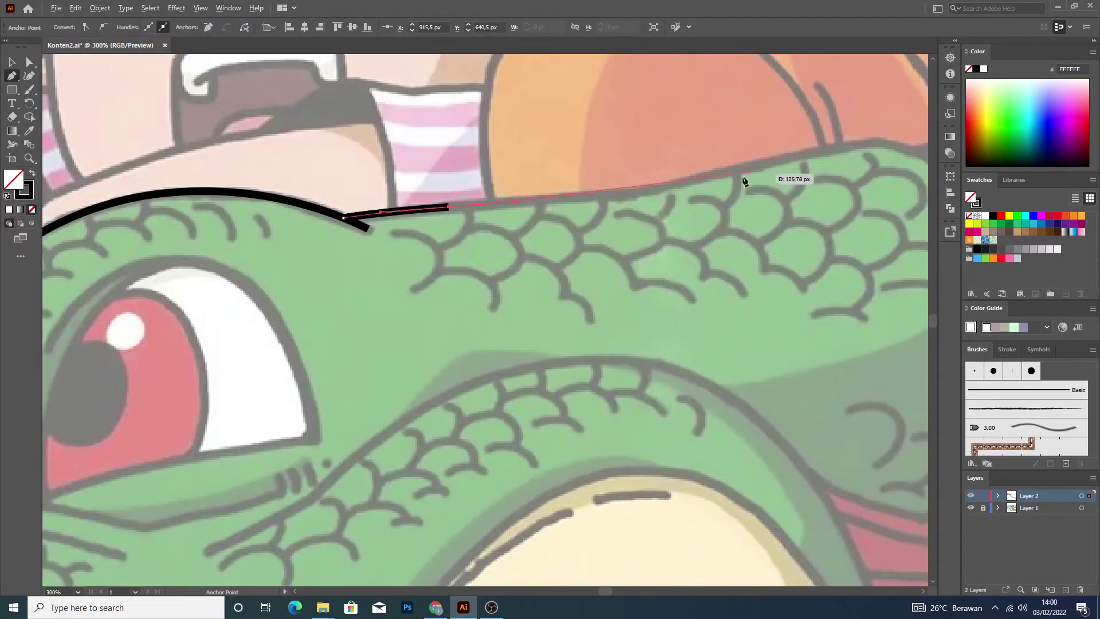
{"action": "left_click", "coordinate": [645, 190]}
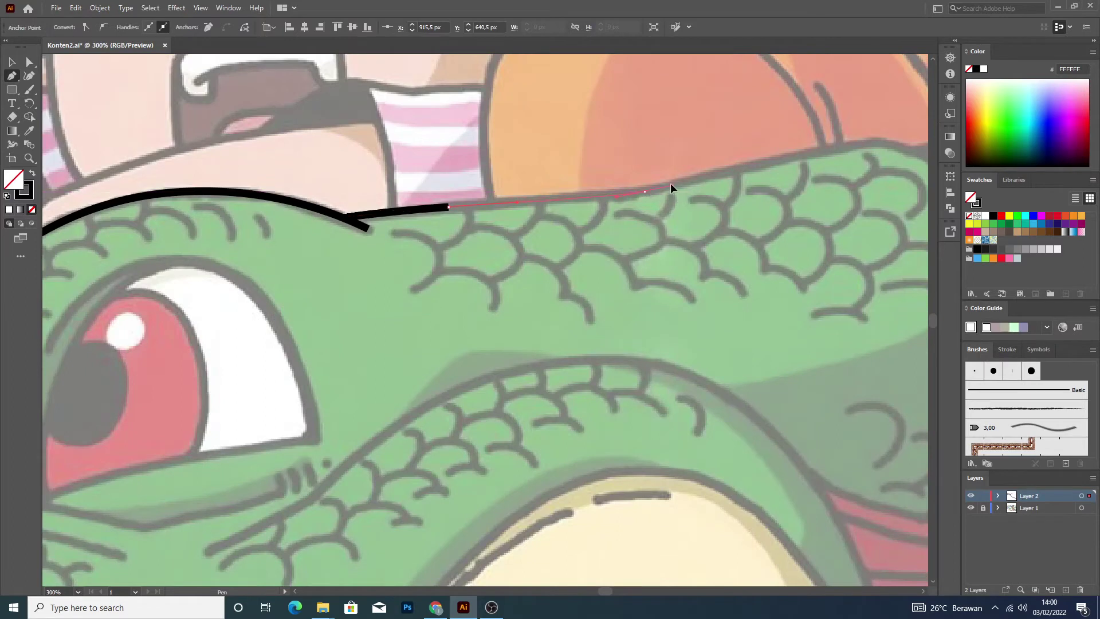
{"action": "left_click_drag", "start_coordinate": [687, 180], "coordinate": [690, 180]}
{"action": "left_click_drag", "start_coordinate": [880, 139], "coordinate": [899, 142]}
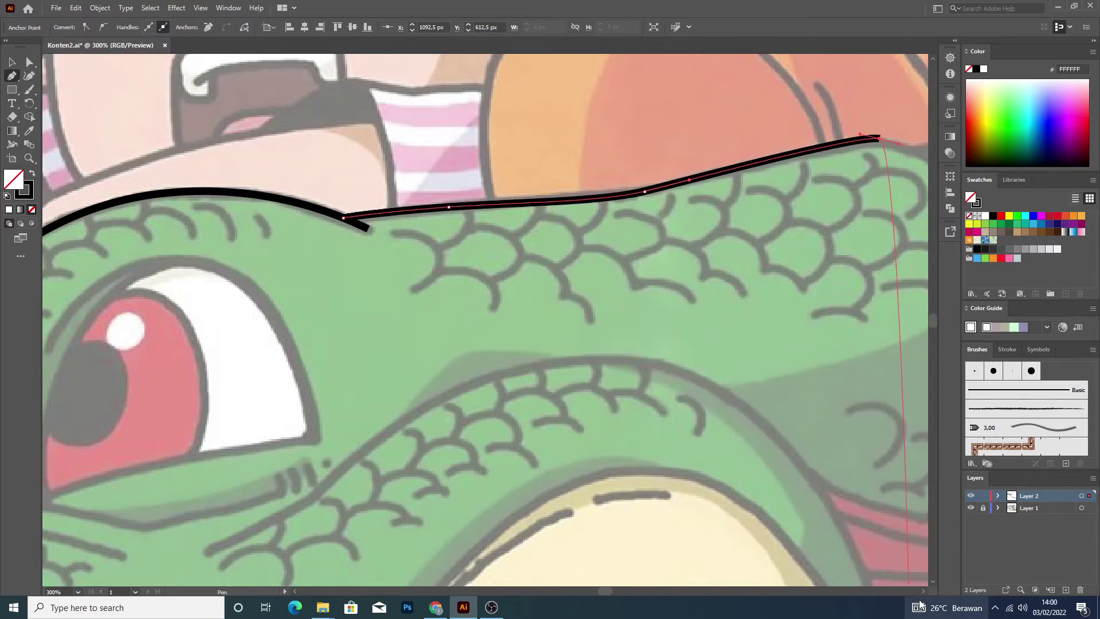
Curve the outline around the snout end, past the bottom tip, and back along the lower jaw.
{"action": "scroll", "coordinate": [922, 592], "scroll_direction": "right", "scroll_amount": 10}
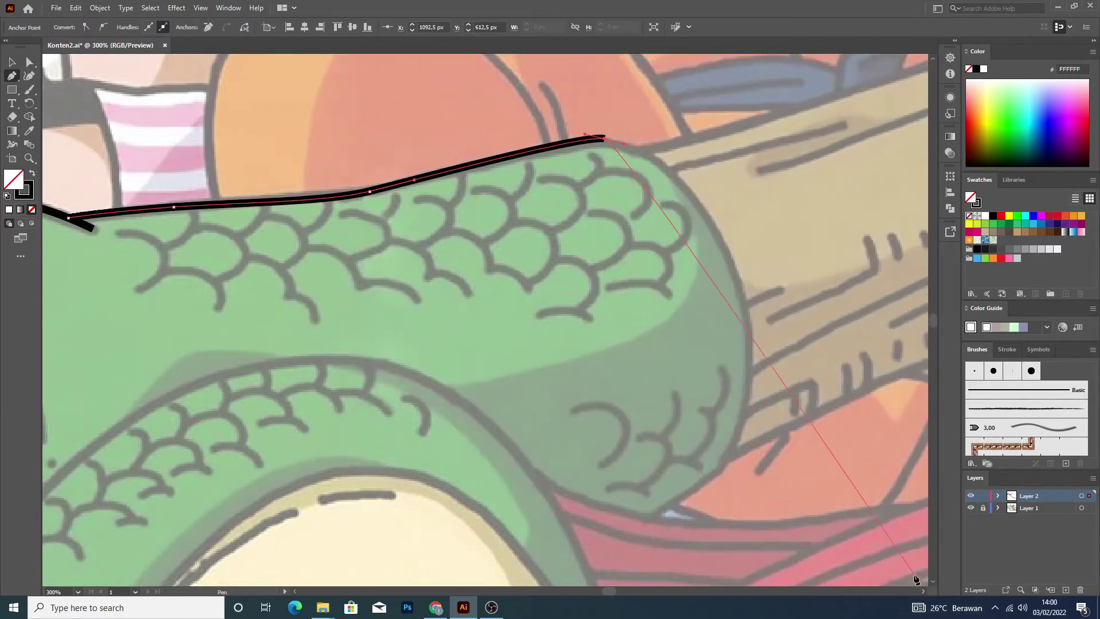
{"action": "left_click_drag", "start_coordinate": [743, 299], "coordinate": [773, 430]}
{"action": "left_click_drag", "start_coordinate": [708, 481], "coordinate": [690, 491]}
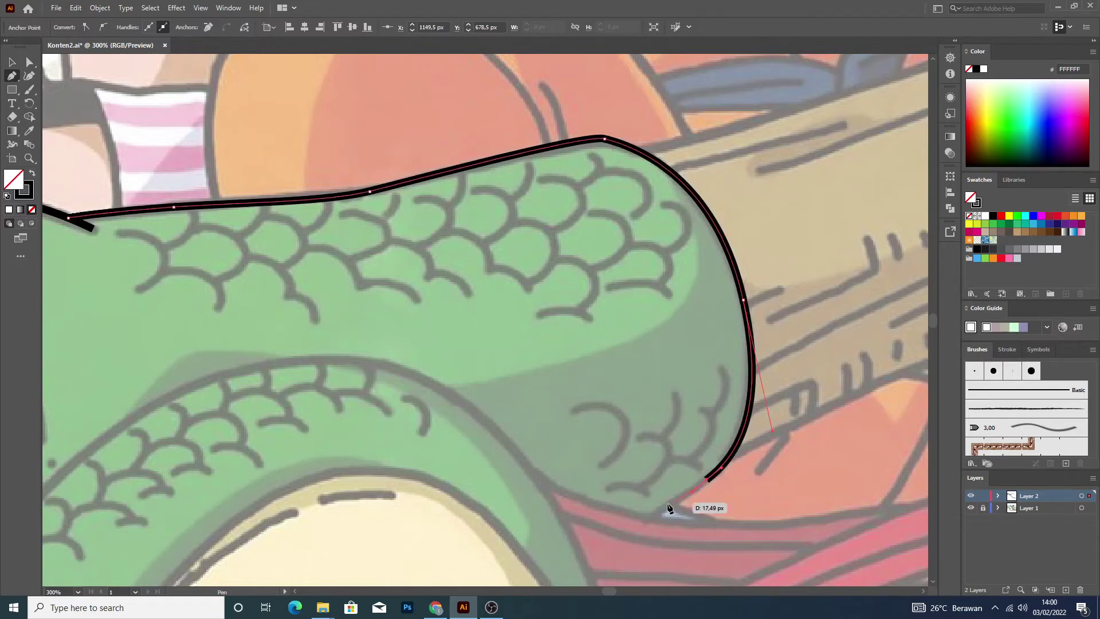
{"action": "left_click", "coordinate": [648, 516]}
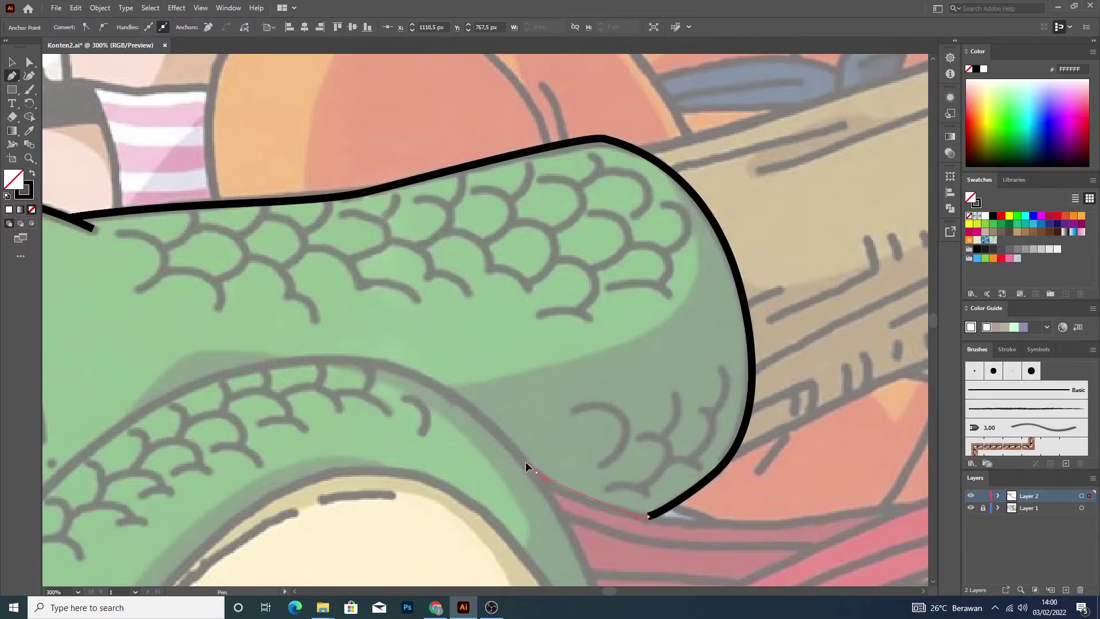
{"action": "left_click_drag", "start_coordinate": [536, 472], "coordinate": [515, 448]}
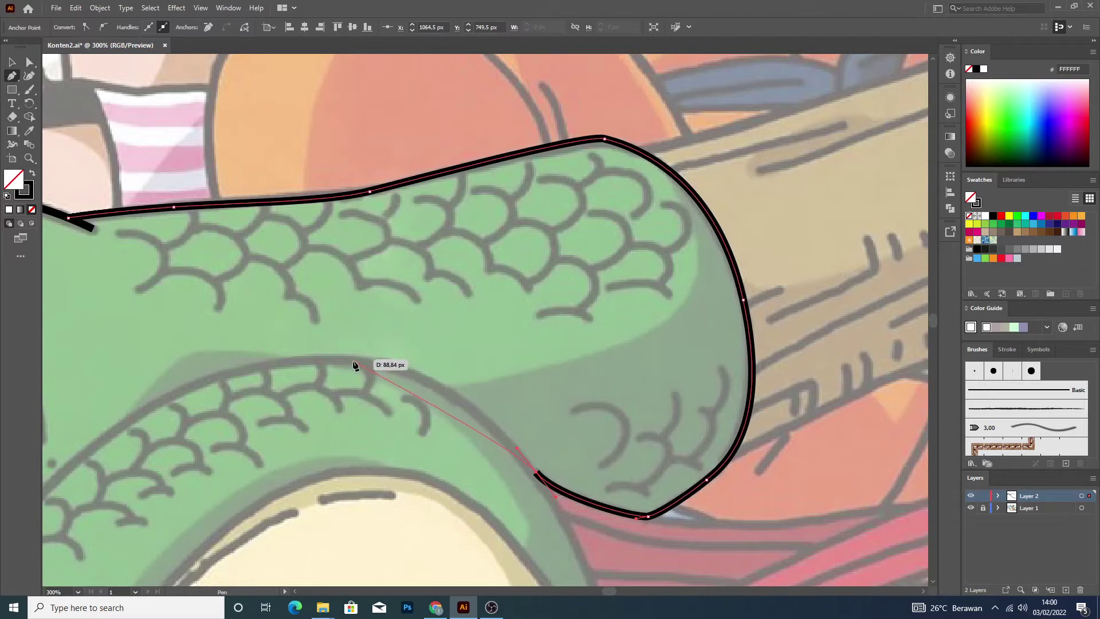
{"action": "left_click_drag", "start_coordinate": [339, 355], "coordinate": [242, 355]}
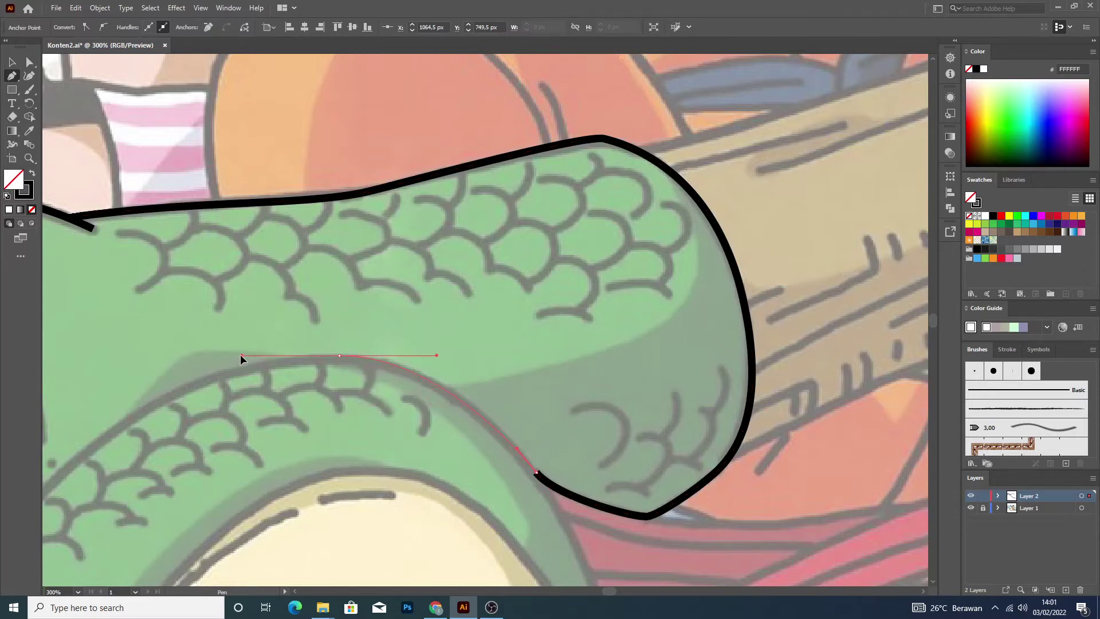
{"action": "scroll", "coordinate": [136, 411], "scroll_direction": "down", "scroll_amount": 5}
Extend the jaw outline leftward toward the snout, replacing one misplaced anchor.
{"action": "scroll", "coordinate": [213, 383], "scroll_direction": "up", "scroll_amount": 1}
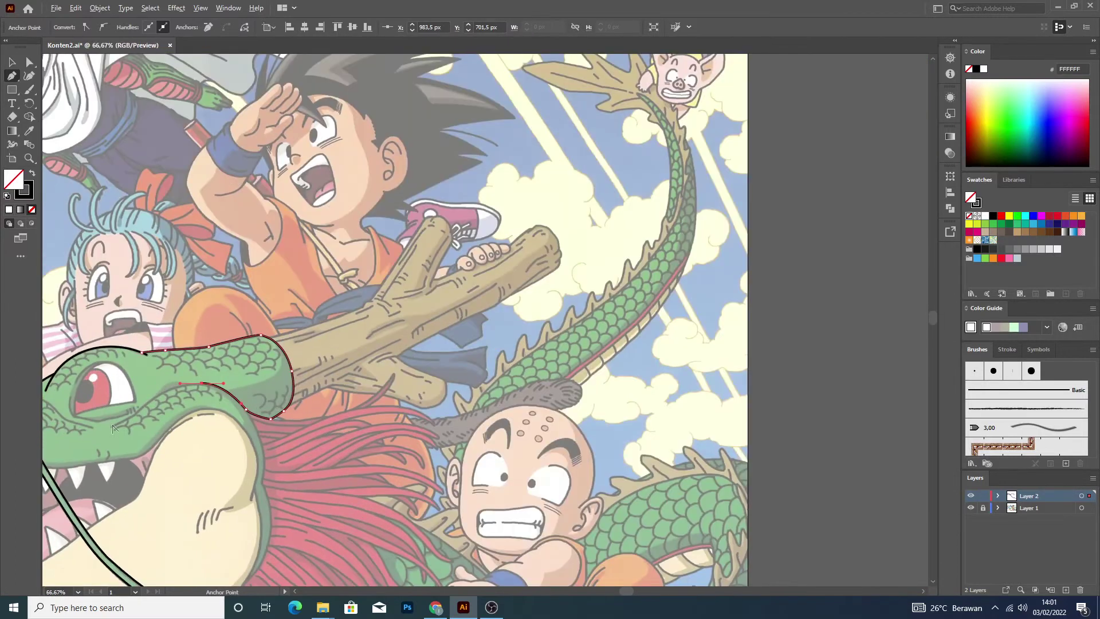
{"action": "scroll", "coordinate": [213, 384], "scroll_direction": "up", "scroll_amount": 4}
{"action": "left_click", "coordinate": [229, 354]}
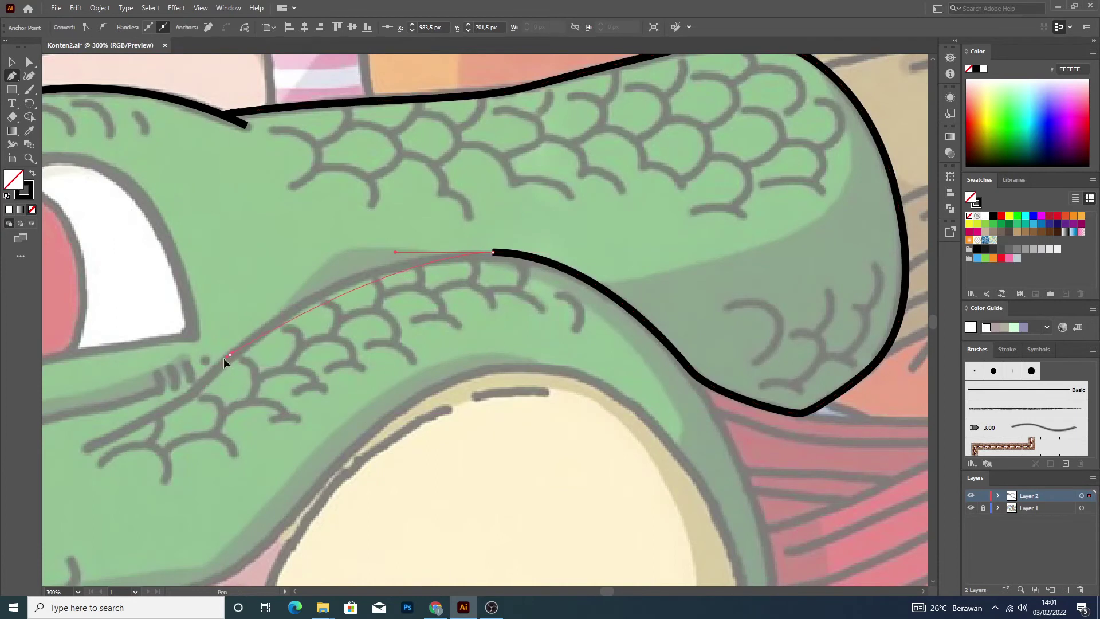
{"action": "left_click_drag", "start_coordinate": [145, 421], "coordinate": [144, 422]}
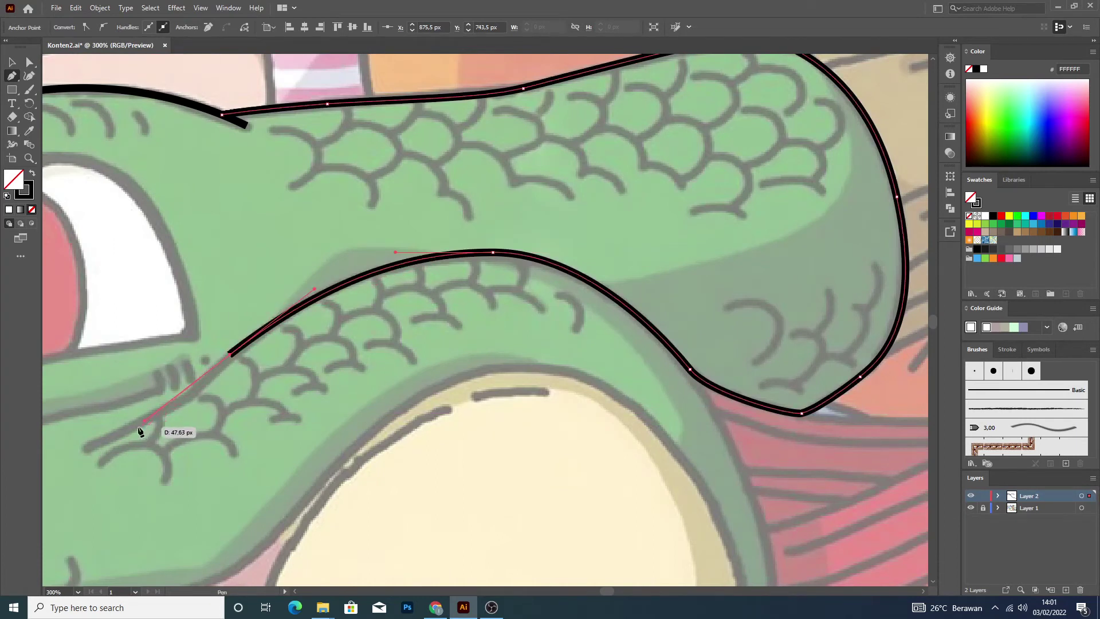
{"action": "key", "text": "ctrl+z"}
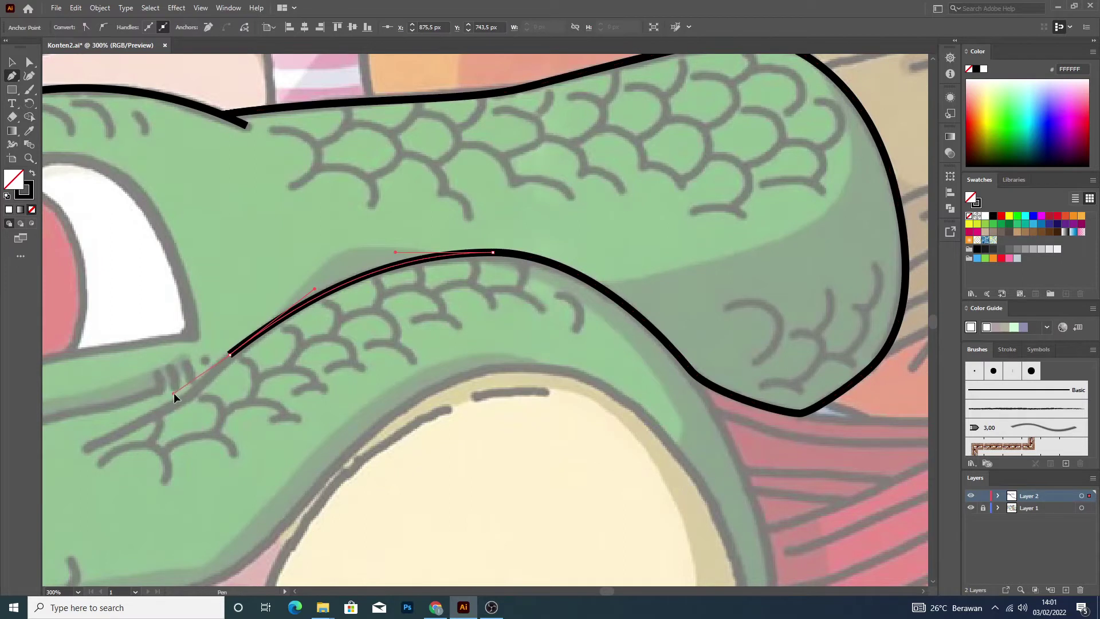
{"action": "left_click", "coordinate": [191, 385]}
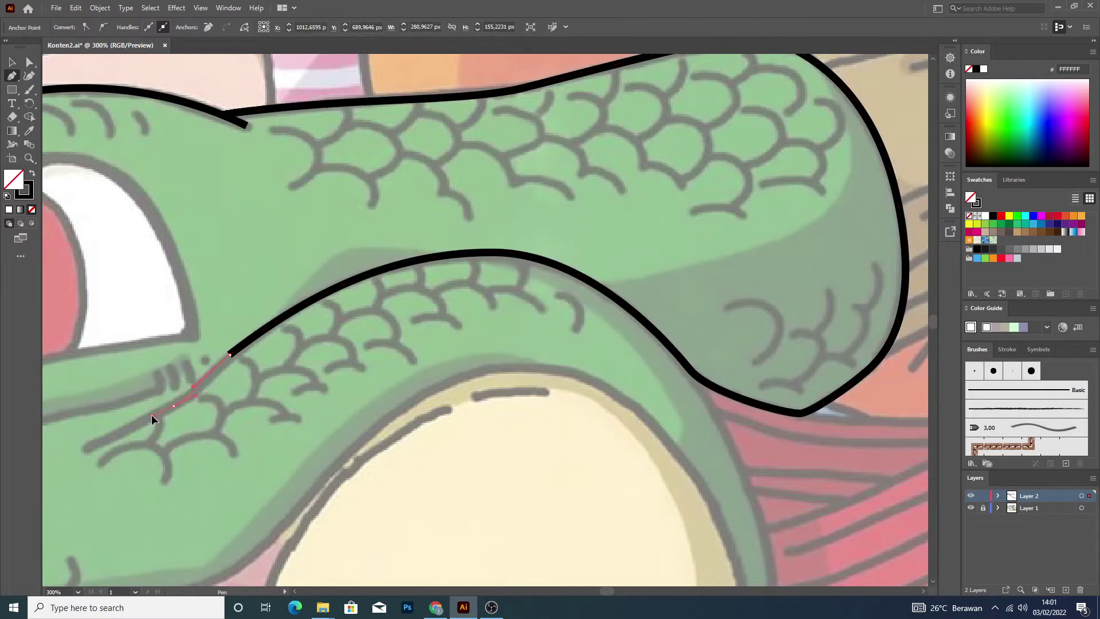
{"action": "left_click_drag", "start_coordinate": [151, 414], "coordinate": [75, 452]}
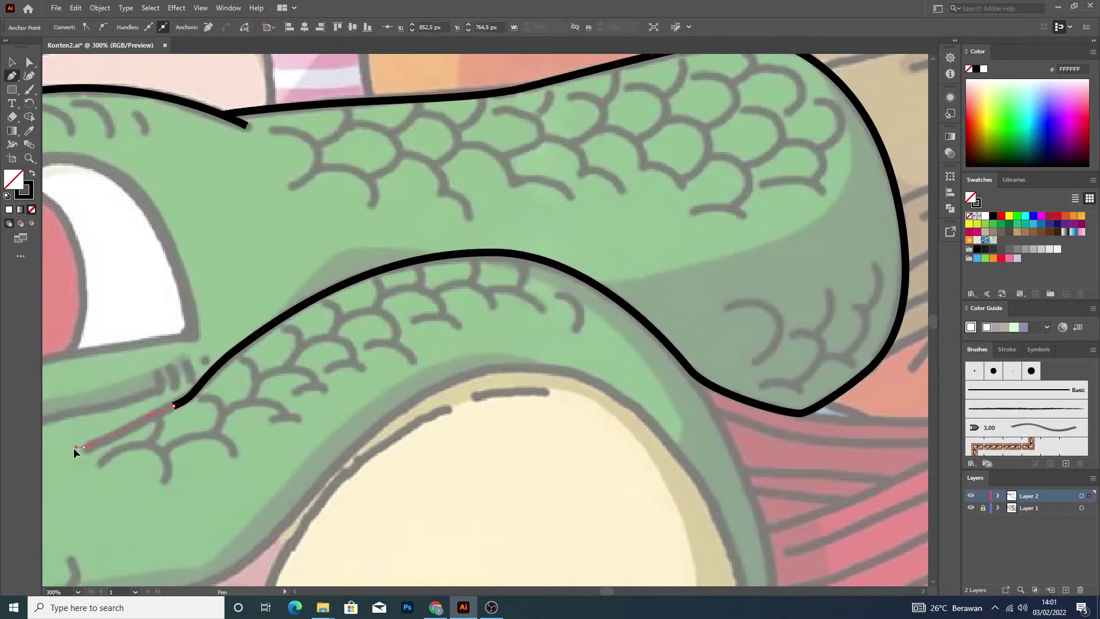
End the path with the Selection tool and zoom out to the whole artboard.
{"action": "key", "text": "ctrl+minus"}
{"action": "key", "text": "ctrl+minus"}
{"action": "key", "text": "ctrl+minus"}
{"action": "left_click", "coordinate": [11, 60]}
{"action": "left_click", "coordinate": [235, 276]}
{"action": "key", "text": "ctrl+minus"}
{"action": "key", "text": "ctrl+minus"}
{"action": "key", "text": "ctrl+minus"}
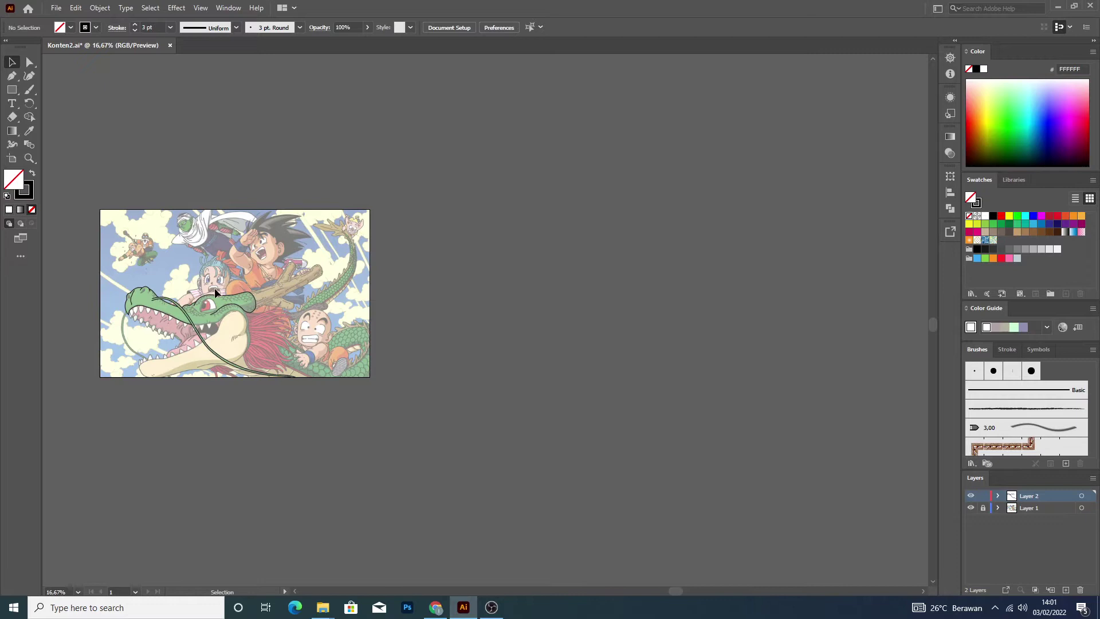
Start a new outline at the whisker edge running along the upper lip over the teeth.
{"action": "scroll", "coordinate": [157, 287], "scroll_direction": "up", "scroll_amount": 4}
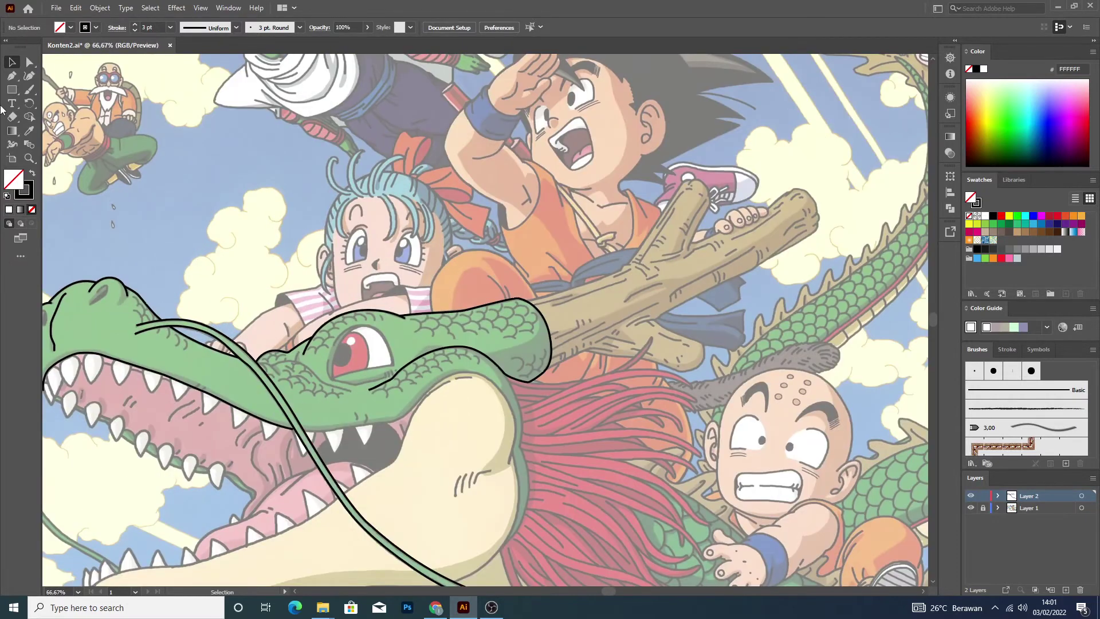
{"action": "key", "text": "p"}
{"action": "scroll", "coordinate": [351, 446], "scroll_direction": "up", "scroll_amount": 2}
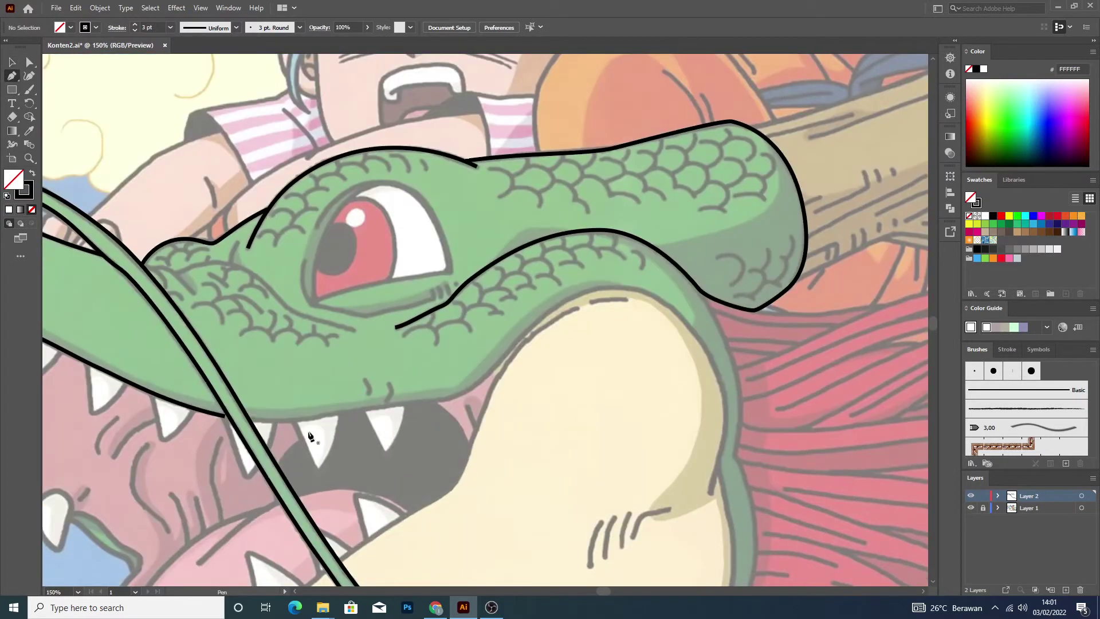
{"action": "scroll", "coordinate": [247, 422], "scroll_direction": "up", "scroll_amount": 1}
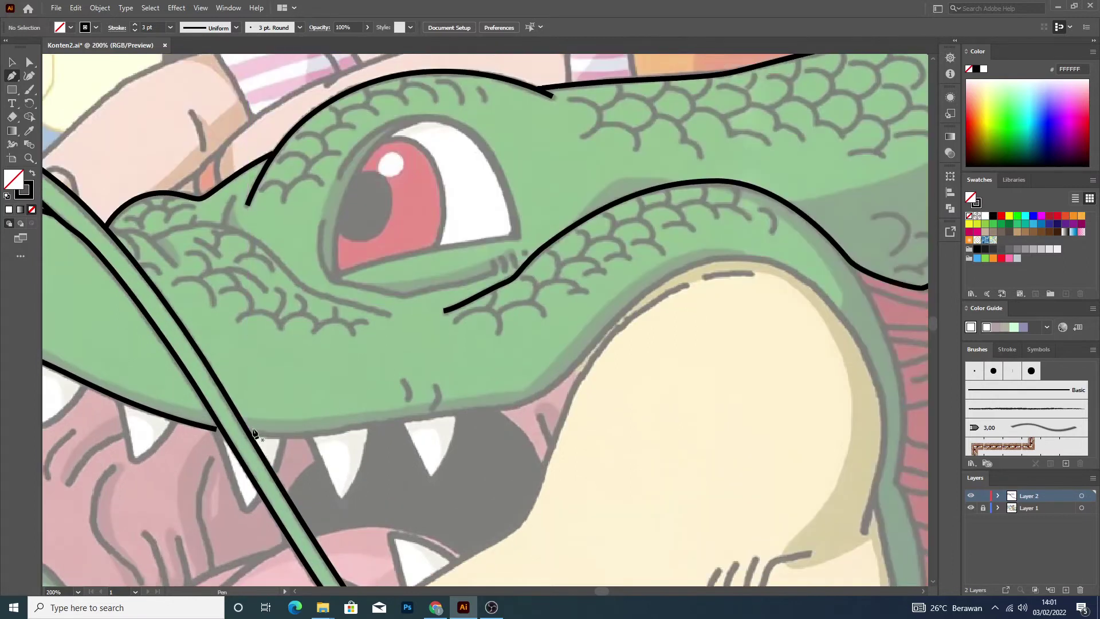
{"action": "left_click", "coordinate": [249, 435]}
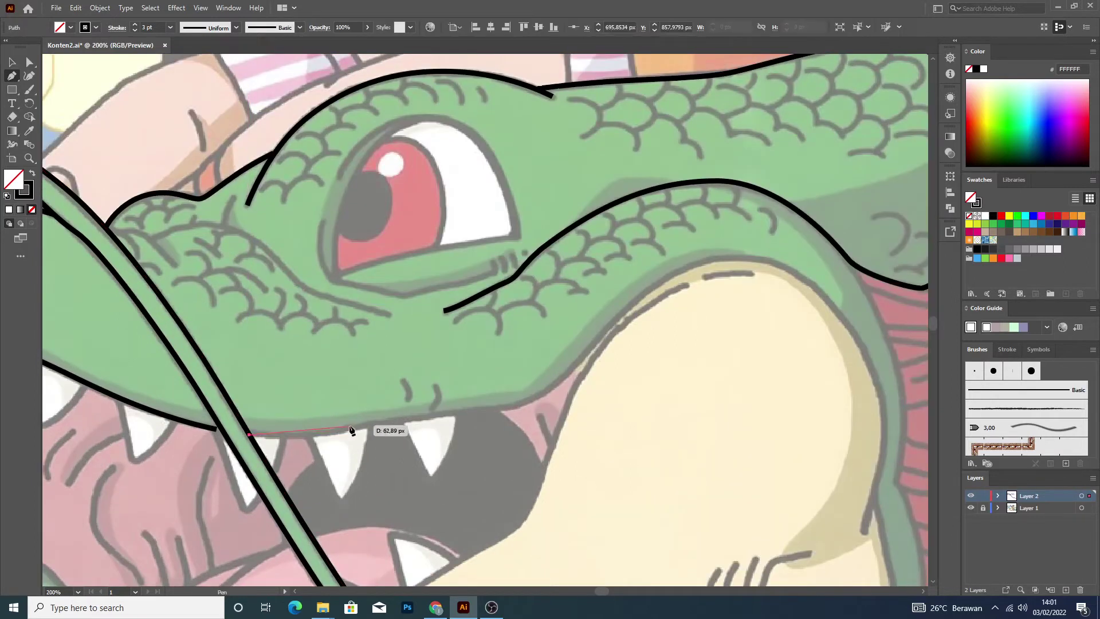
{"action": "left_click", "coordinate": [391, 419]}
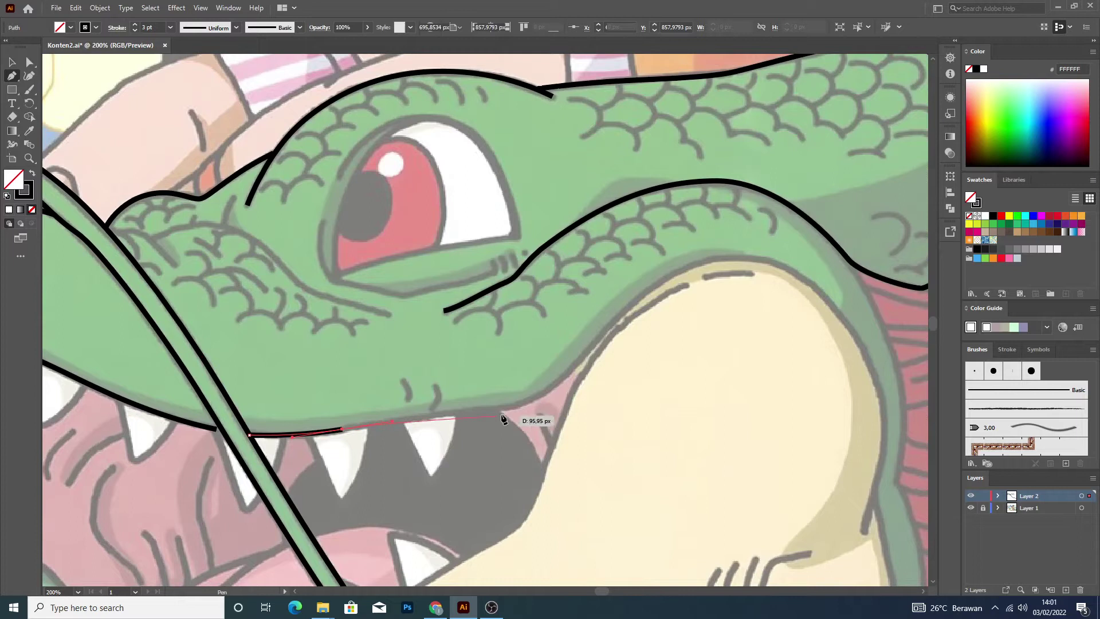
{"action": "left_click", "coordinate": [512, 406]}
{"action": "left_click", "coordinate": [537, 398]}
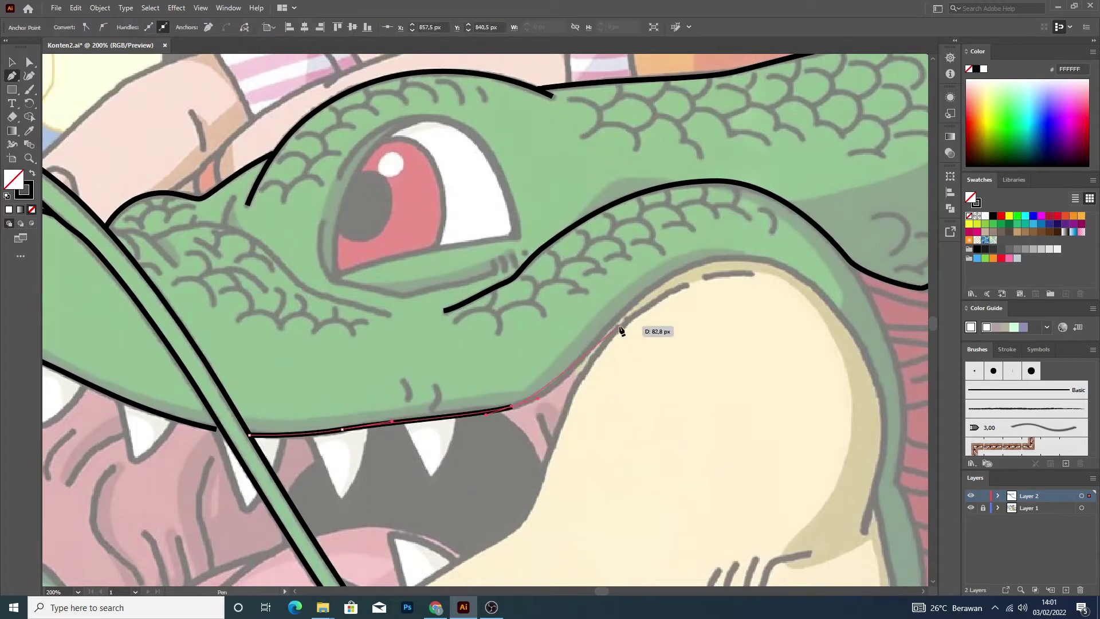
{"action": "left_click", "coordinate": [608, 326]}
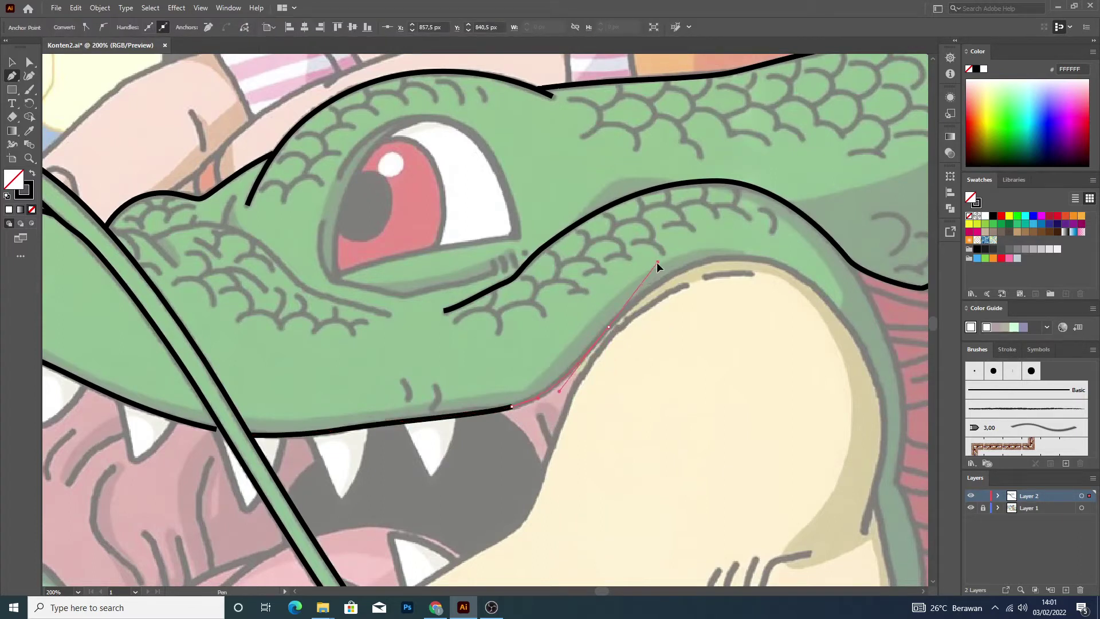
Curve the outline over the cream area's top and down its right side, then finish it.
{"action": "left_click_drag", "start_coordinate": [652, 268], "coordinate": [657, 262]}
{"action": "left_click_drag", "start_coordinate": [792, 269], "coordinate": [837, 307]}
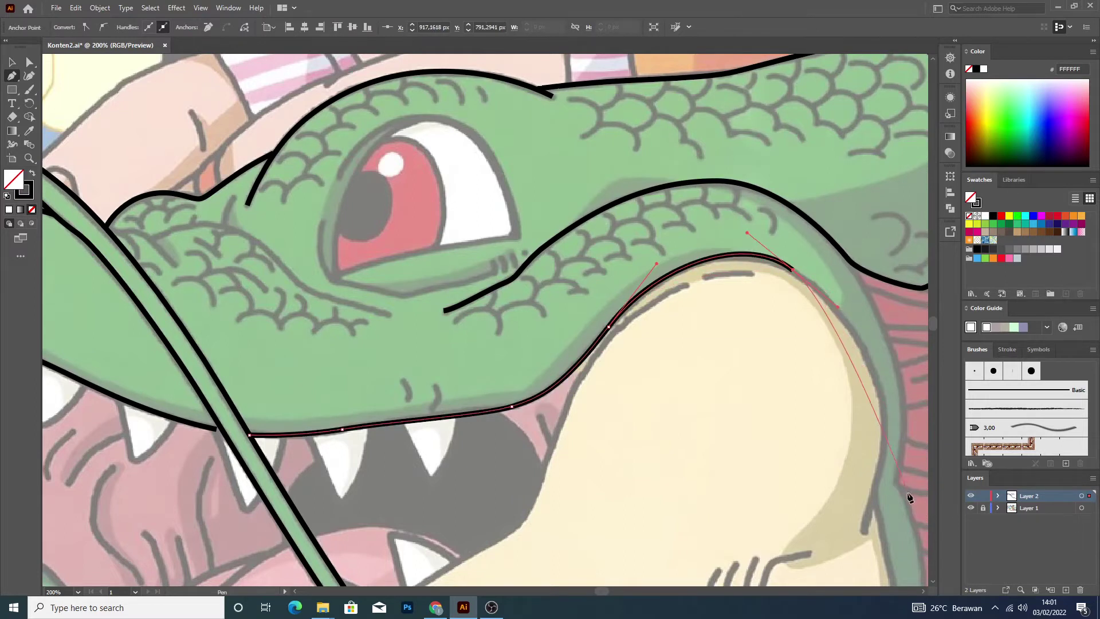
{"action": "left_click_drag", "start_coordinate": [886, 429], "coordinate": [865, 533]}
{"action": "left_click", "coordinate": [11, 61]}
{"action": "left_click", "coordinate": [469, 452]}
{"action": "left_click", "coordinate": [11, 77]}
Draw curved anchors from the cream shape's top down the mouth and tongue edge to the whisker.
{"action": "left_click", "coordinate": [754, 275]}
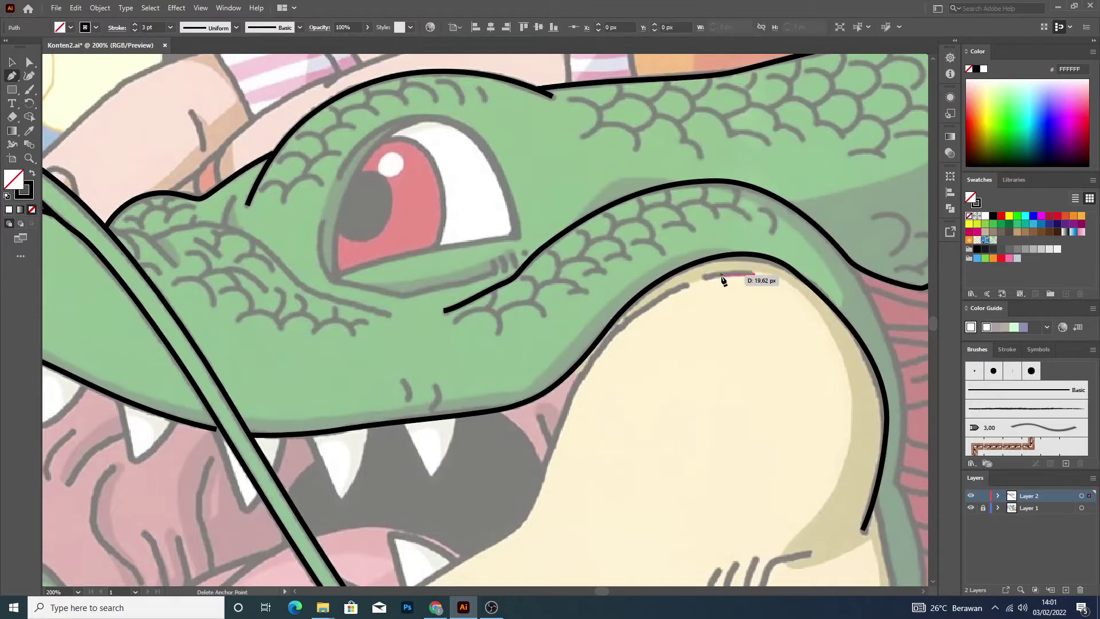
{"action": "mouse_move", "coordinate": [706, 279]}
{"action": "left_mouse_down"}
{"action": "mouse_move", "coordinate": [682, 292]}
{"action": "mouse_move", "coordinate": [677, 284]}
{"action": "left_mouse_up"}
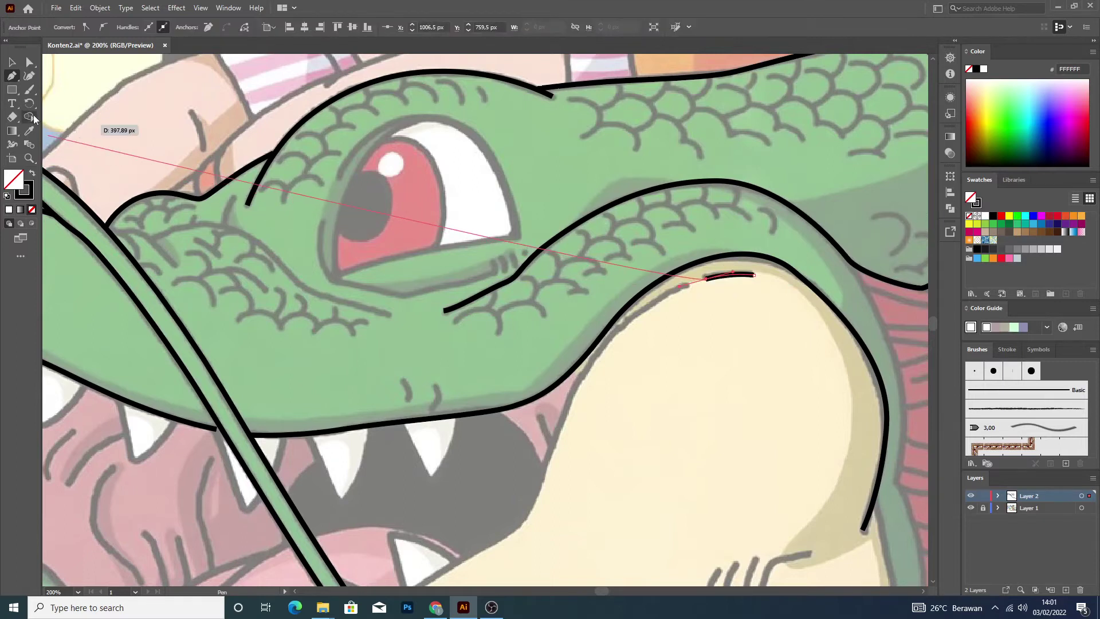
{"action": "mouse_move", "coordinate": [567, 401]}
{"action": "left_mouse_down"}
{"action": "mouse_move", "coordinate": [525, 498]}
{"action": "mouse_move", "coordinate": [533, 476]}
{"action": "left_mouse_up"}
{"action": "left_click_drag", "start_coordinate": [521, 524], "coordinate": [514, 525]}
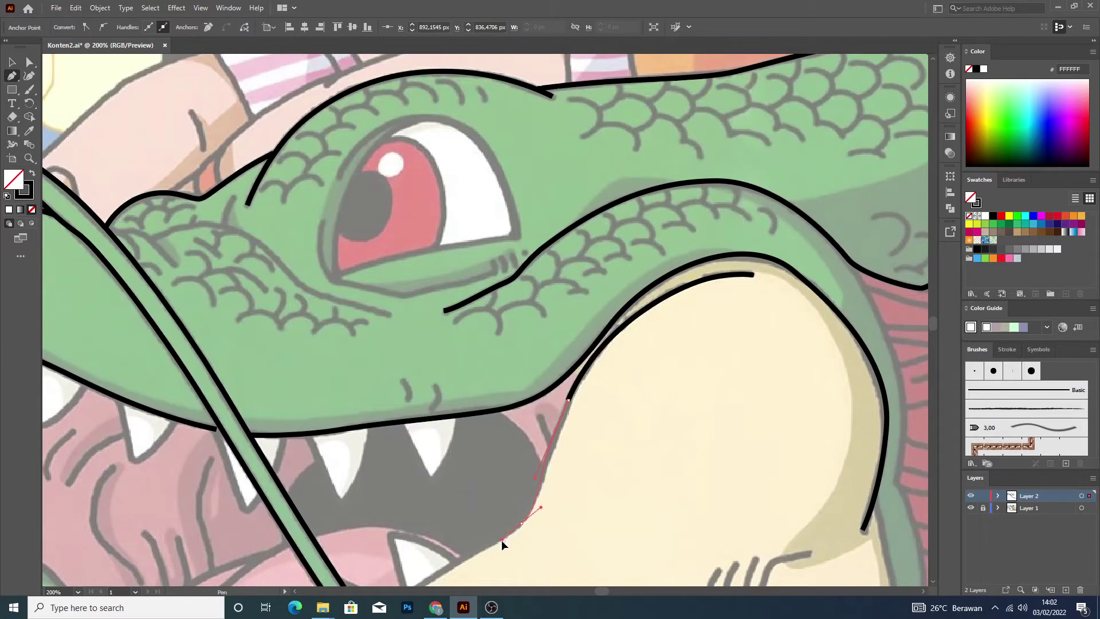
{"action": "scroll", "coordinate": [501, 539], "scroll_direction": "down", "scroll_amount": 3}
{"action": "scroll", "coordinate": [437, 529], "scroll_direction": "down", "scroll_amount": 1}
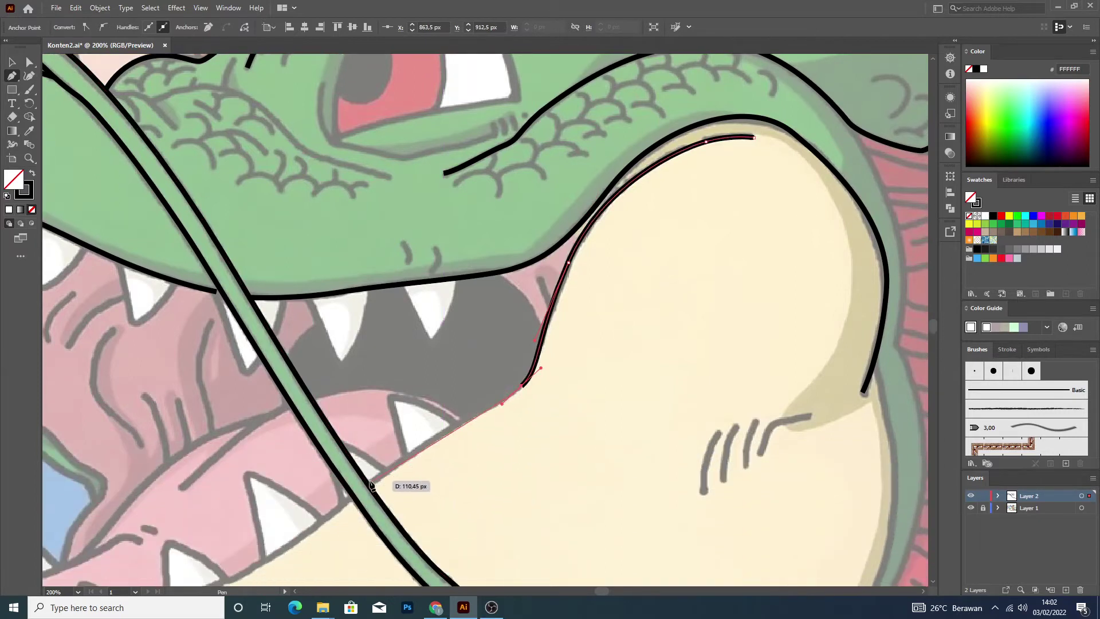
{"action": "left_click", "coordinate": [369, 485]}
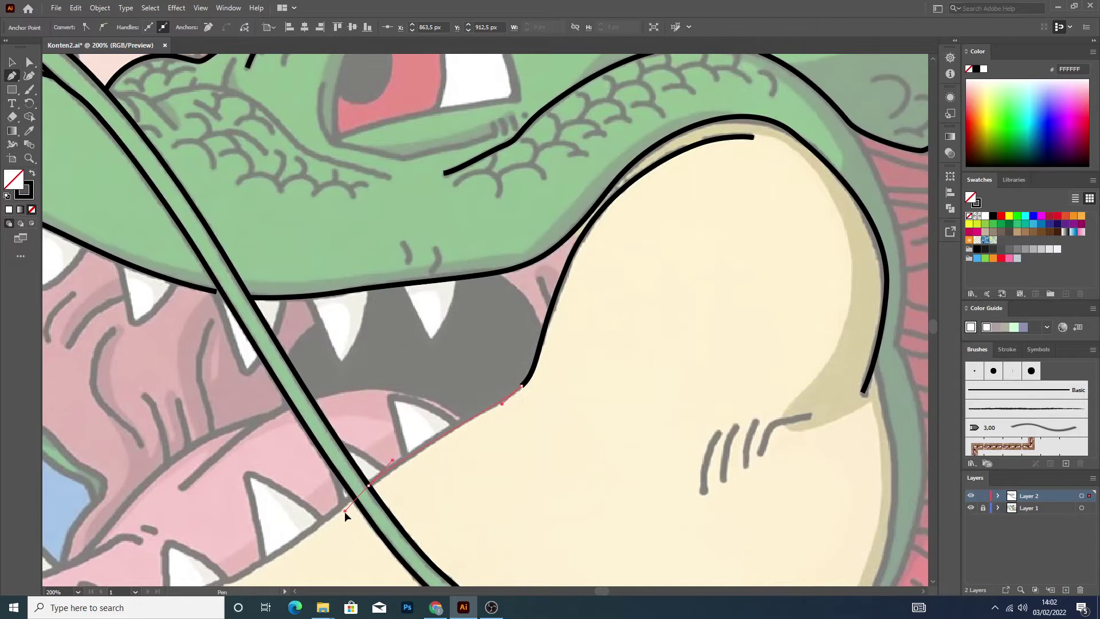
{"action": "left_click_drag", "start_coordinate": [345, 511], "coordinate": [345, 511]}
Cut the new outline twice near its top with Scissors (C) and delete the short piece.
{"action": "left_click", "coordinate": [11, 62]}
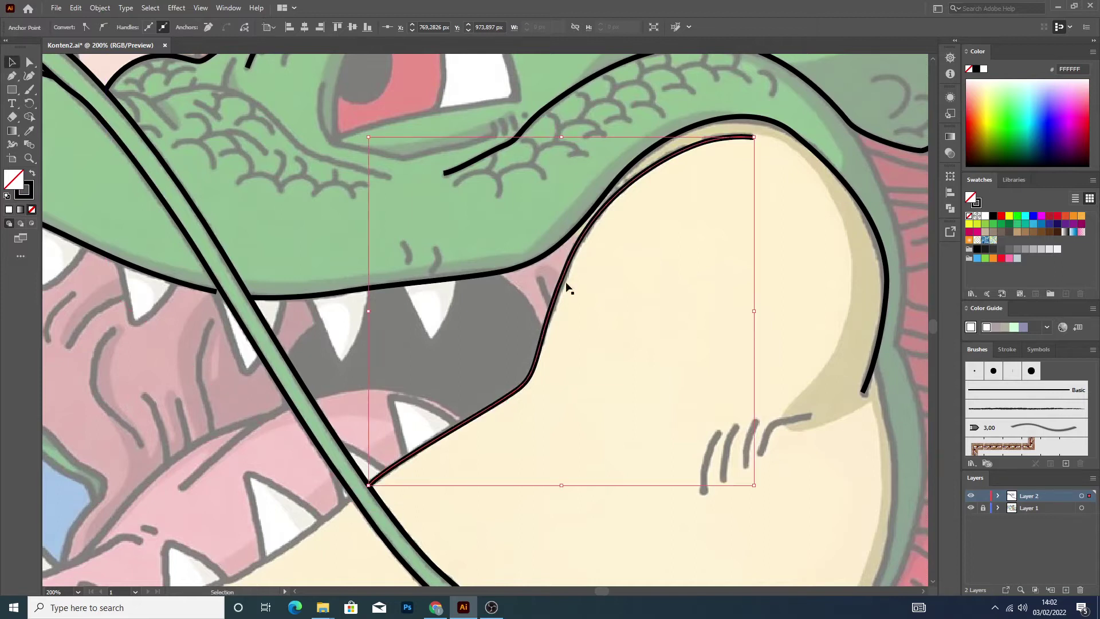
{"action": "left_click", "coordinate": [694, 148]}
{"action": "key", "text": "c"}
{"action": "scroll", "coordinate": [734, 140], "scroll_direction": "up", "scroll_amount": 2}
{"action": "scroll", "coordinate": [659, 146], "scroll_direction": "up", "scroll_amount": 1}
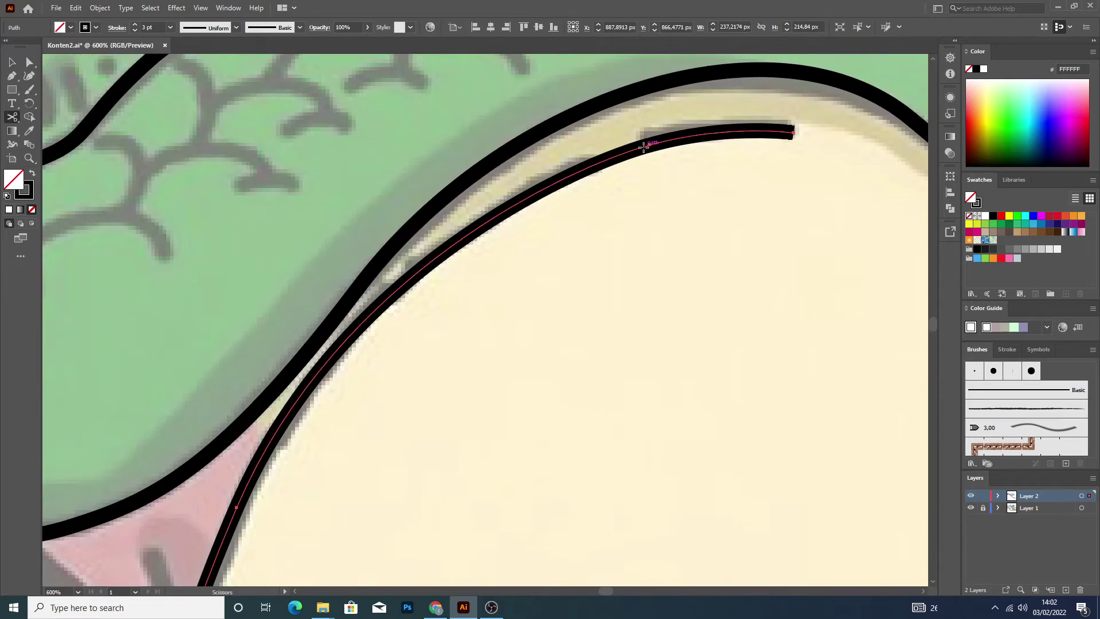
{"action": "left_click", "coordinate": [643, 146]}
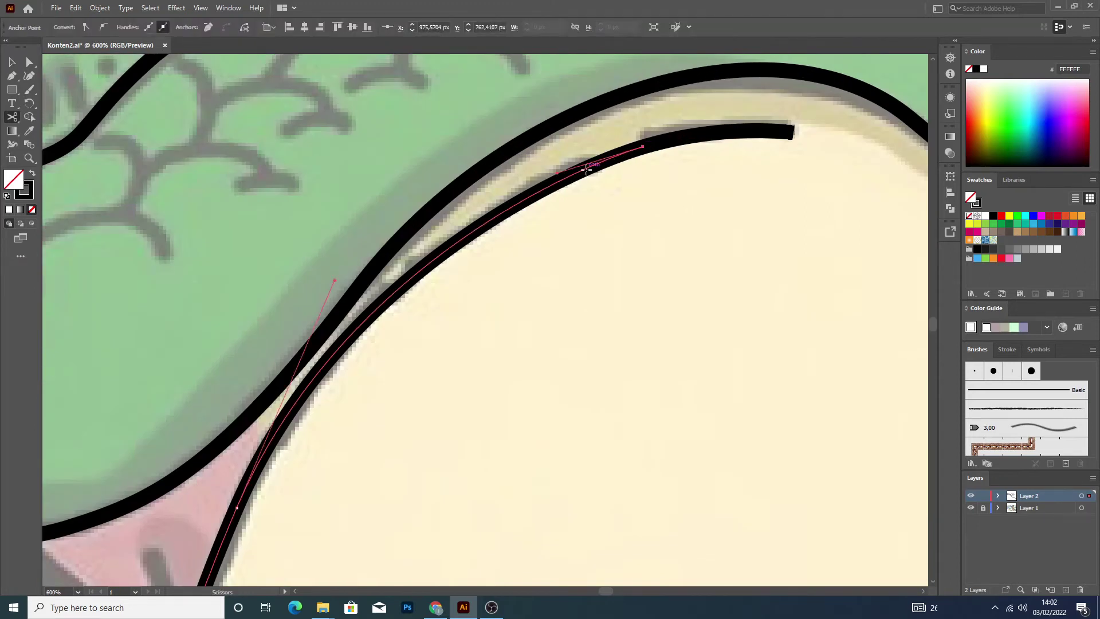
{"action": "left_click", "coordinate": [592, 165]}
{"action": "key", "text": "v"}
{"action": "left_click", "coordinate": [619, 158]}
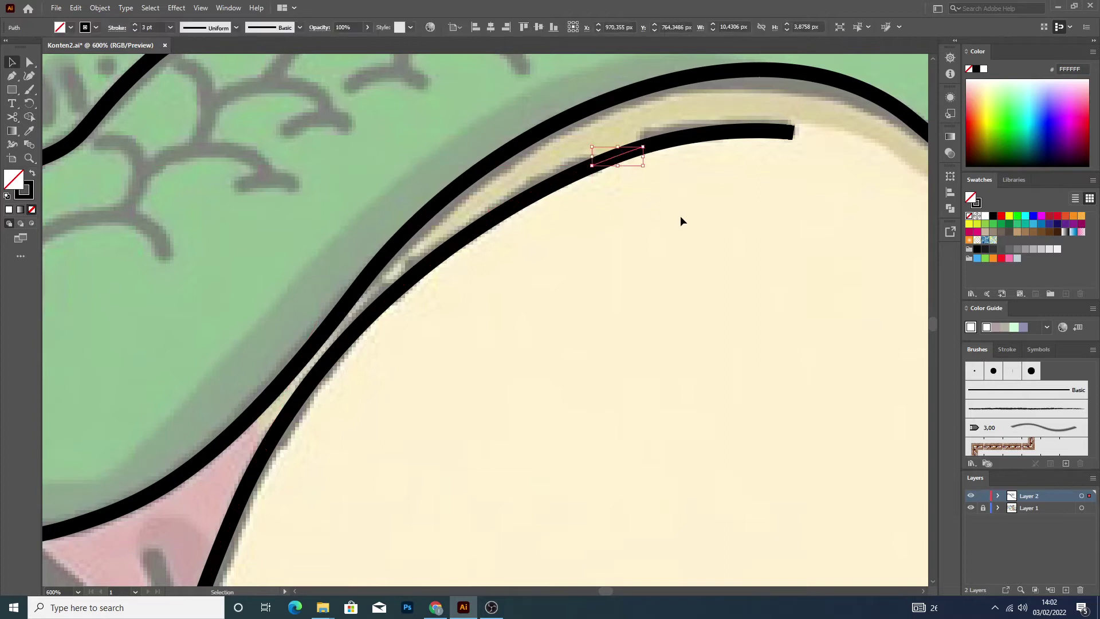
{"action": "key", "text": "Delete"}
{"action": "scroll", "coordinate": [681, 215], "scroll_direction": "down", "scroll_amount": 4}
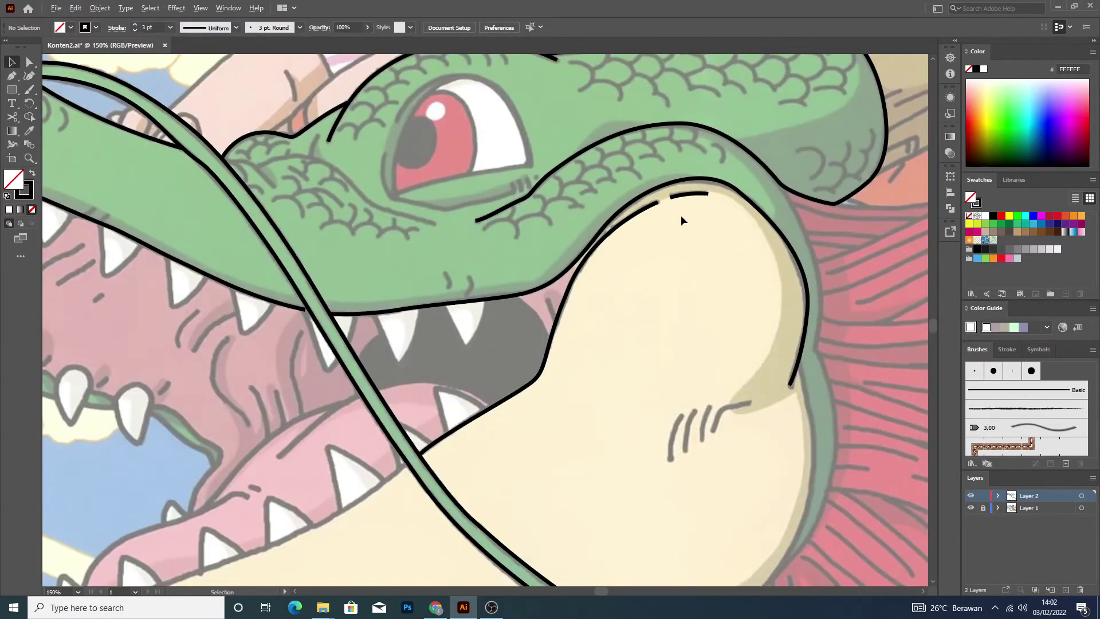
Trace the cream area's lower right edge in black from the right outline's end to the green whisker.
{"action": "scroll", "coordinate": [681, 214], "scroll_direction": "down", "scroll_amount": 2}
{"action": "left_click", "coordinate": [11, 79]}
{"action": "scroll", "coordinate": [821, 259], "scroll_direction": "up", "scroll_amount": 1}
{"action": "scroll", "coordinate": [820, 259], "scroll_direction": "up", "scroll_amount": 1}
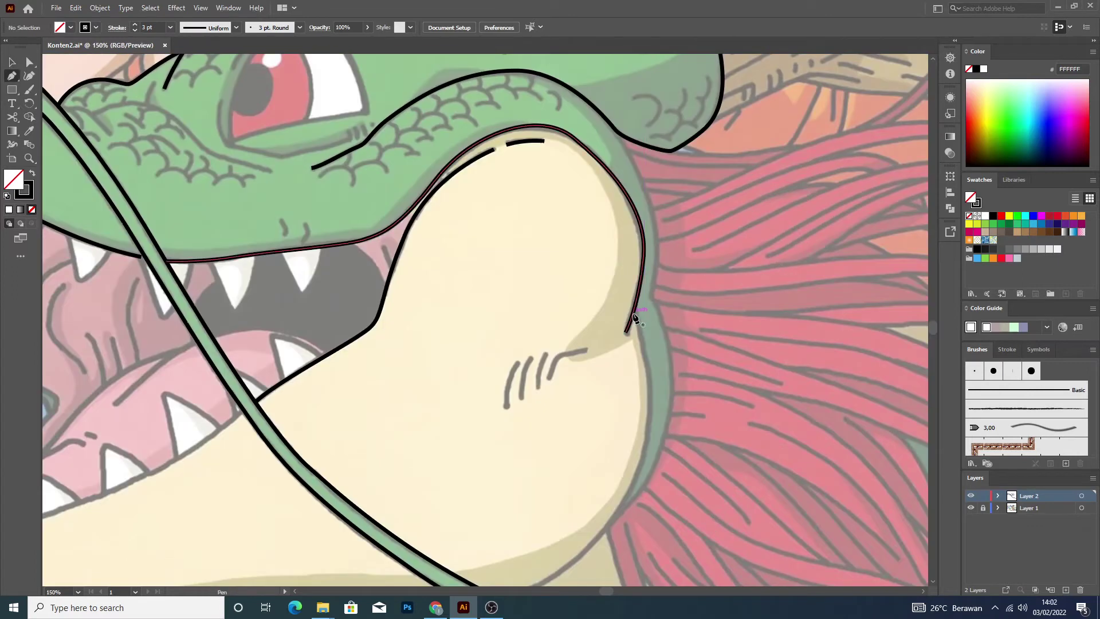
{"action": "left_click", "coordinate": [634, 311]}
{"action": "left_click", "coordinate": [644, 352]}
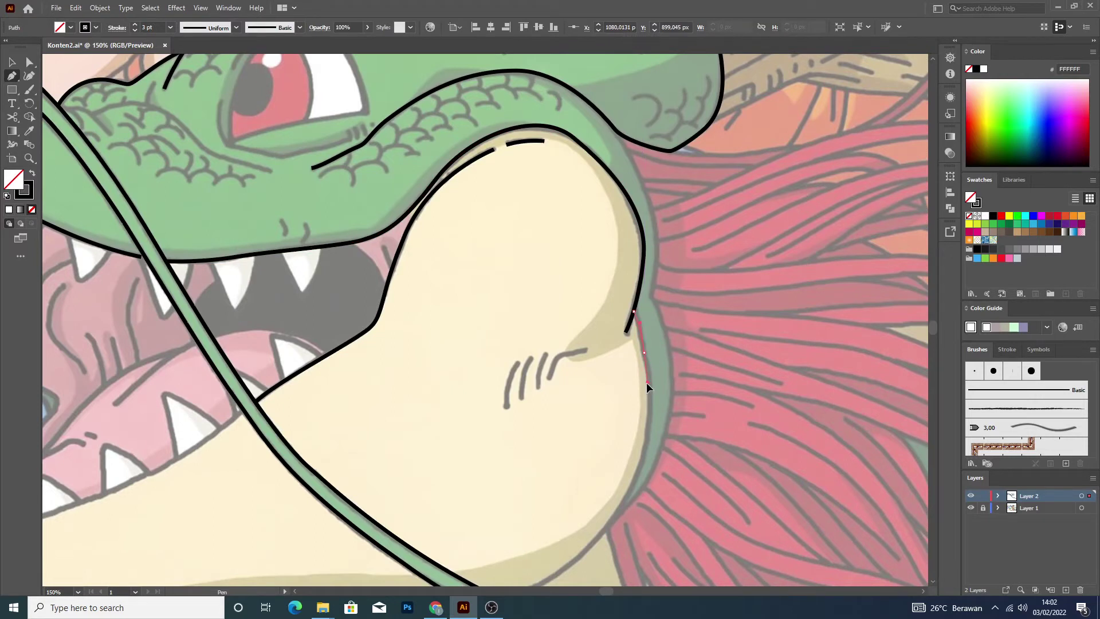
{"action": "mouse_move", "coordinate": [648, 383]}
{"action": "left_mouse_down"}
{"action": "mouse_move", "coordinate": [635, 470]}
{"action": "mouse_move", "coordinate": [494, 532]}
{"action": "left_mouse_up"}
{"action": "scroll", "coordinate": [633, 487], "scroll_direction": "down", "scroll_amount": 2}
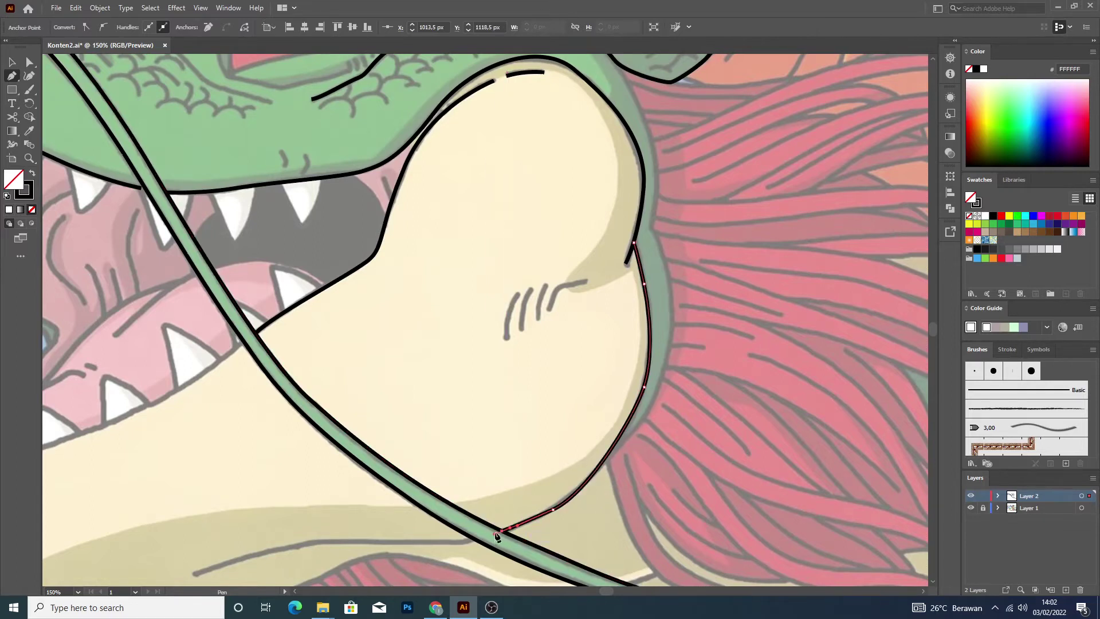
{"action": "left_click", "coordinate": [11, 63]}
Start a black line at the green whisker running left along the lower edge.
{"action": "left_click", "coordinate": [538, 393]}
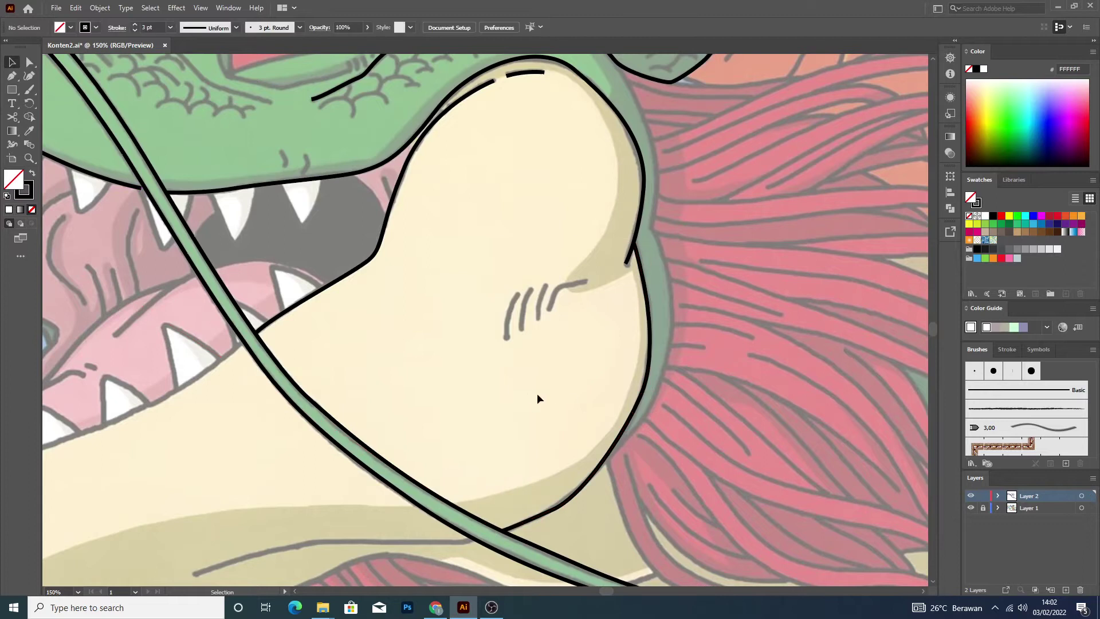
{"action": "scroll", "coordinate": [526, 388], "scroll_direction": "down", "scroll_amount": 2}
{"action": "scroll", "coordinate": [504, 366], "scroll_direction": "down", "scroll_amount": 2}
{"action": "left_click", "coordinate": [11, 76]}
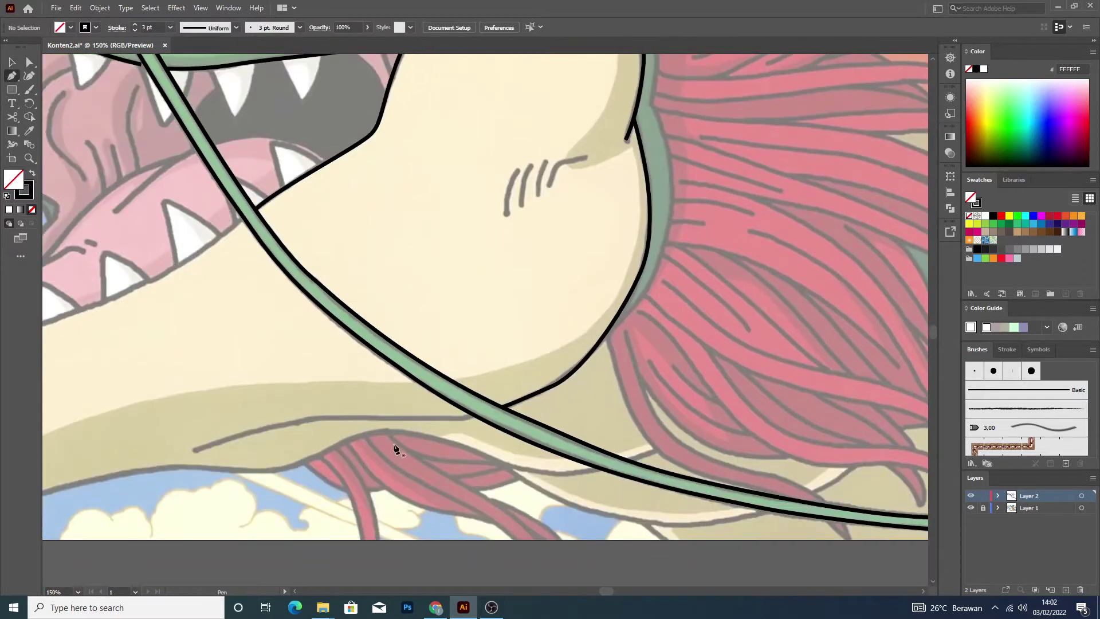
{"action": "left_click", "coordinate": [472, 413]}
{"action": "left_click", "coordinate": [435, 419]}
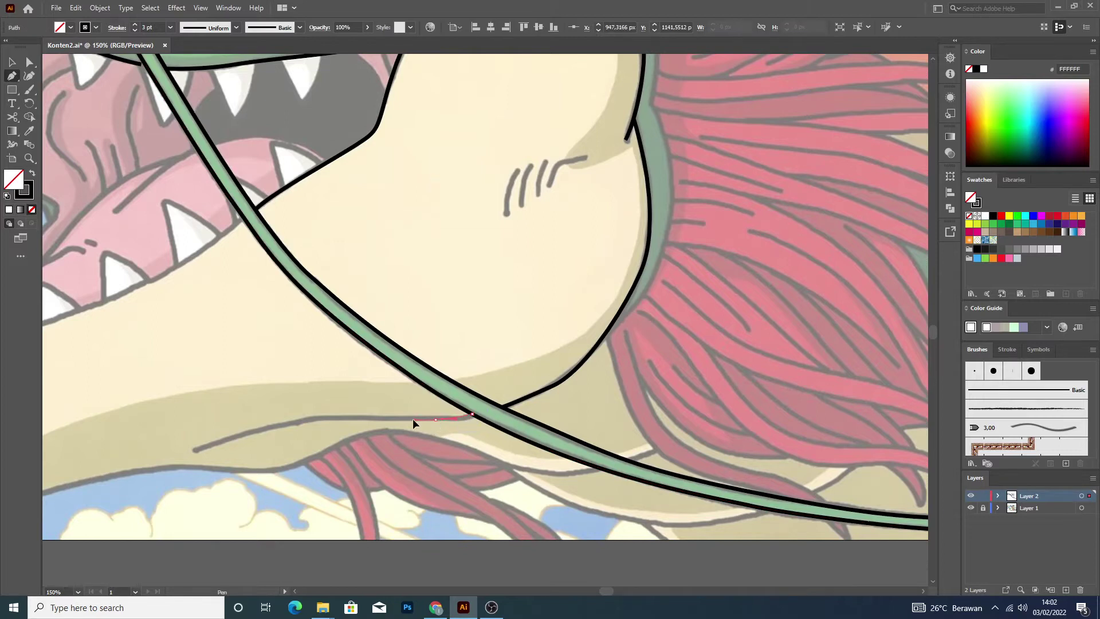
{"action": "left_click", "coordinate": [400, 420]}
Extend the line further left, curve its end upward, then zoom out to see the whole dragon.
{"action": "left_click", "coordinate": [312, 420]}
{"action": "left_click", "coordinate": [278, 424]}
{"action": "left_click", "coordinate": [205, 445]}
{"action": "left_click_drag", "start_coordinate": [181, 454], "coordinate": [49, 146]}
{"action": "key", "text": "v"}
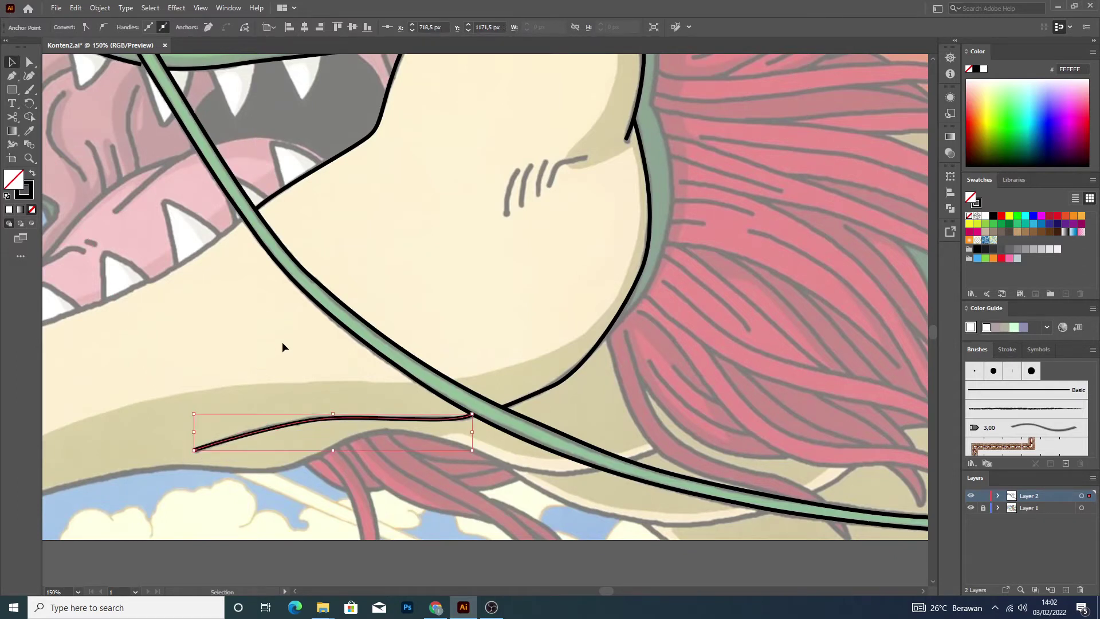
{"action": "left_click", "coordinate": [283, 342]}
{"action": "key", "text": "ctrl+minus"}
{"action": "key", "text": "ctrl+minus"}
{"action": "scroll", "coordinate": [430, 382], "scroll_direction": "up", "scroll_amount": 2}
{"action": "left_click", "coordinate": [11, 78]}
Trace the jaw's right edge in black from the whisker up to where it meets the green head.
{"action": "scroll", "coordinate": [484, 438], "scroll_direction": "up", "scroll_amount": 3}
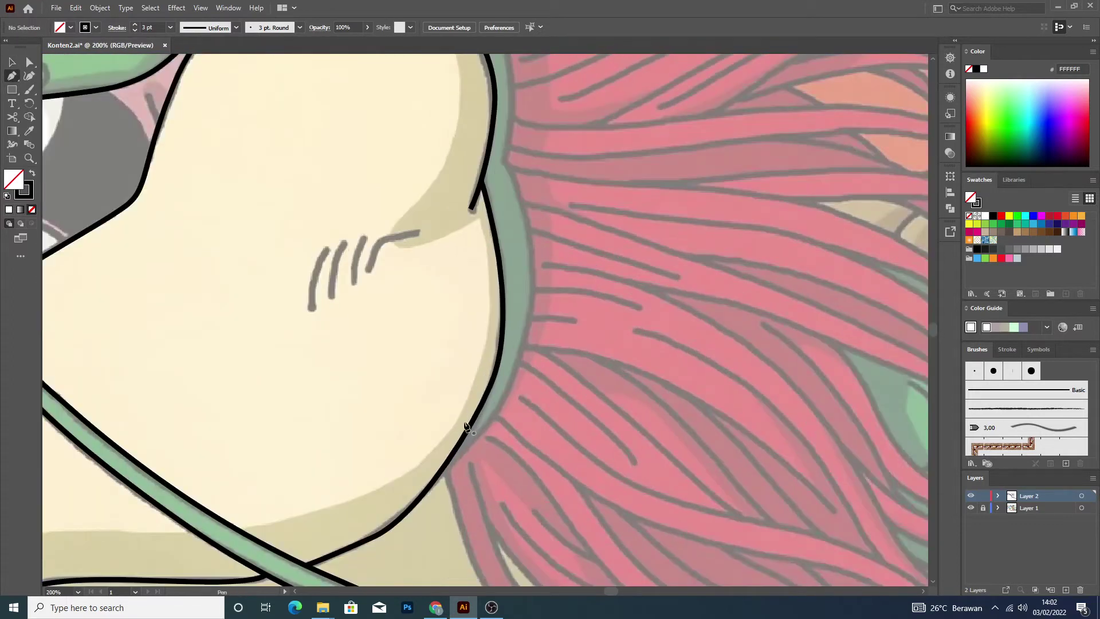
{"action": "left_click", "coordinate": [418, 501]}
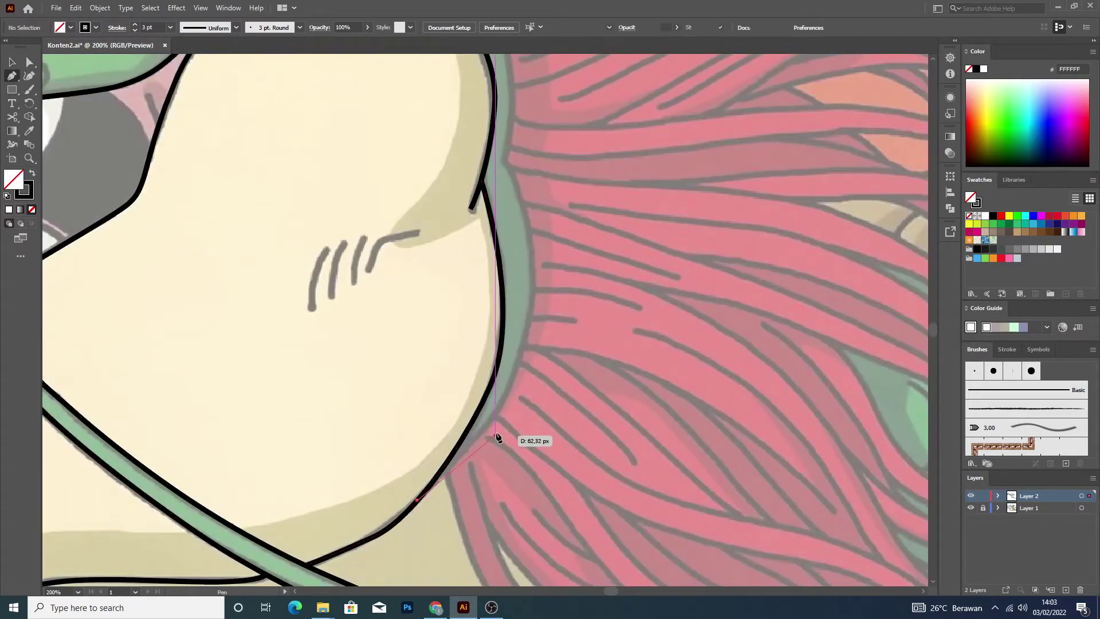
{"action": "left_click_drag", "start_coordinate": [507, 395], "coordinate": [510, 391]}
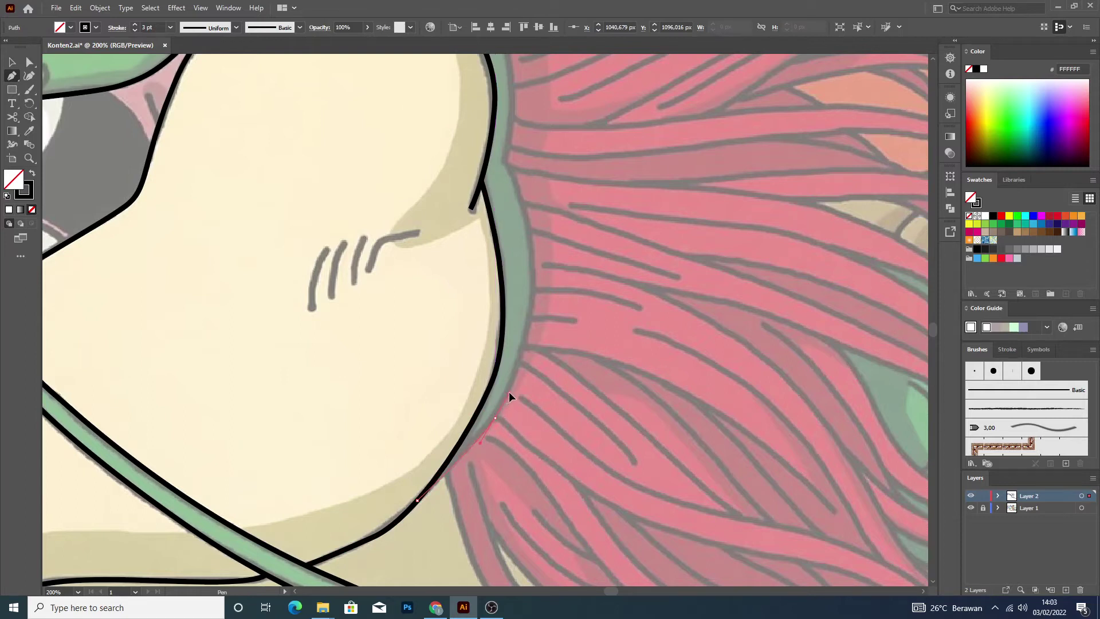
{"action": "left_click", "coordinate": [533, 283]}
{"action": "left_click_drag", "start_coordinate": [531, 237], "coordinate": [531, 238]}
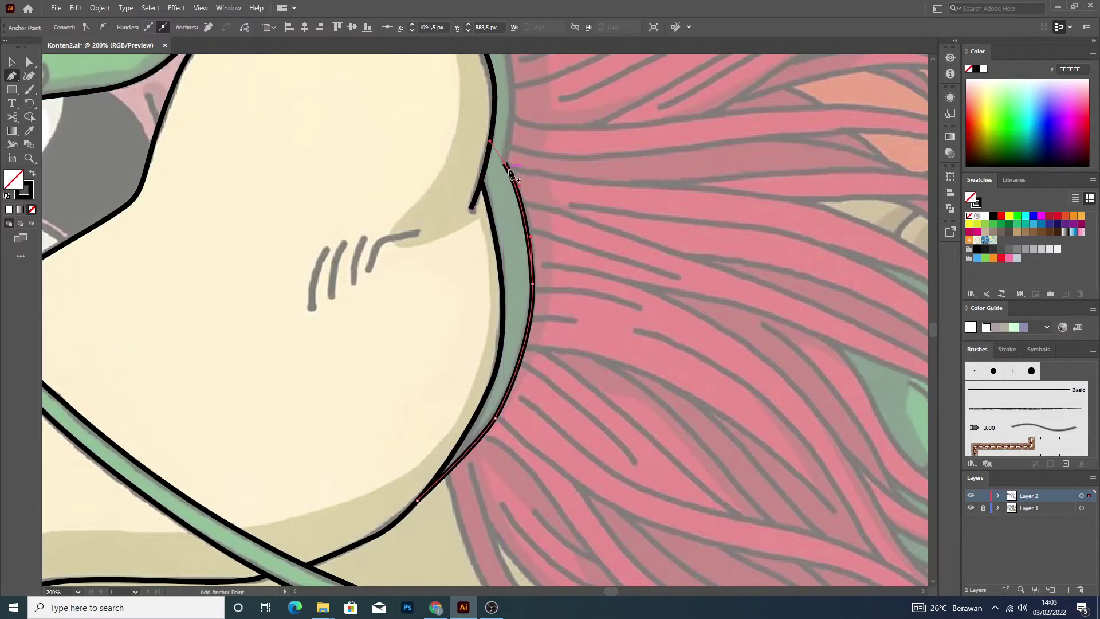
{"action": "scroll", "coordinate": [521, 136], "scroll_direction": "up", "scroll_amount": 1}
{"action": "scroll", "coordinate": [521, 136], "scroll_direction": "up", "scroll_amount": 4}
{"action": "scroll", "coordinate": [504, 248], "scroll_direction": "up", "scroll_amount": 2}
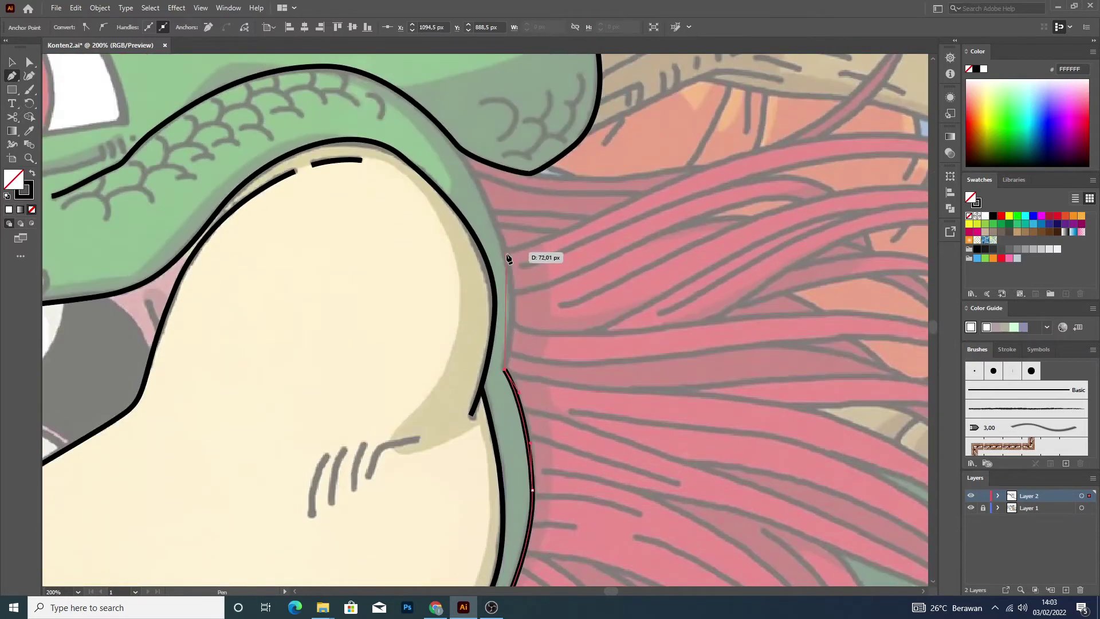
{"action": "left_click", "coordinate": [503, 243]}
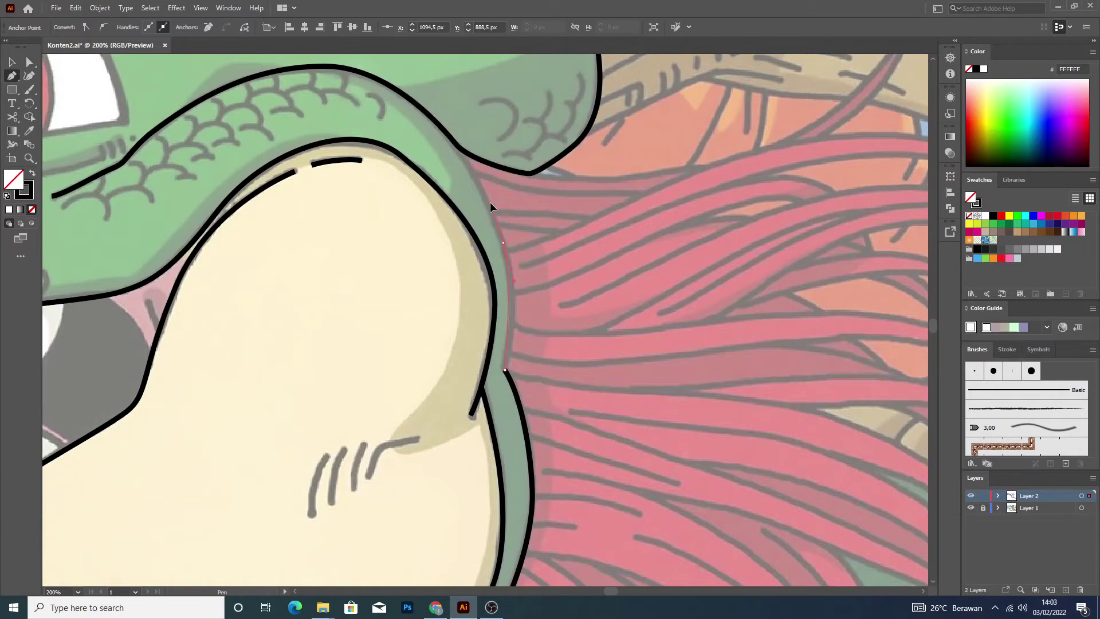
{"action": "left_click", "coordinate": [456, 144]}
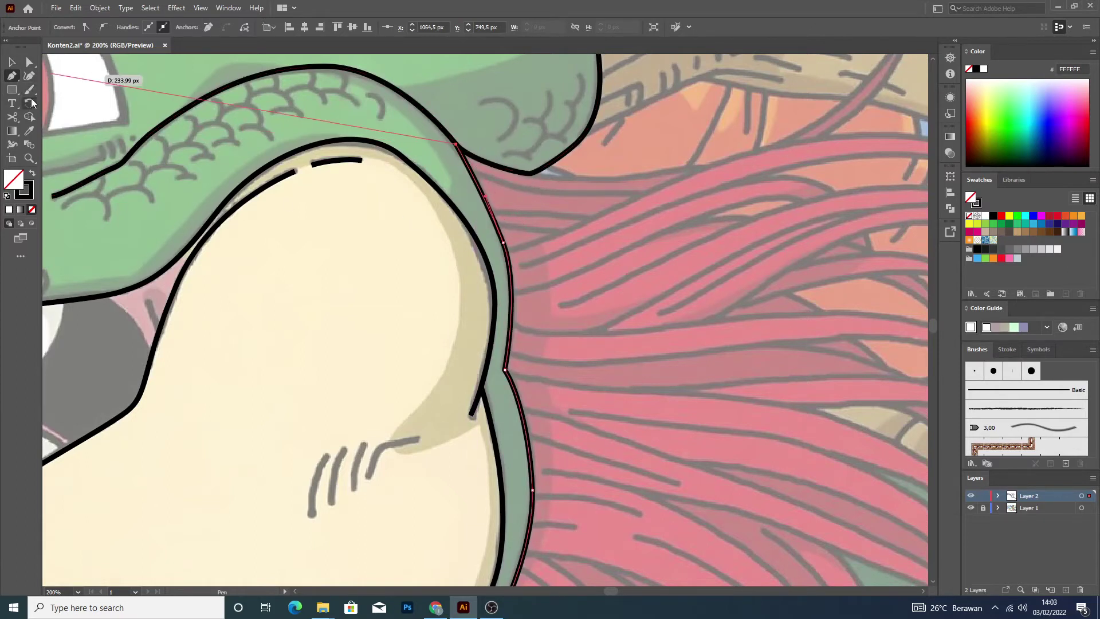
{"action": "left_click", "coordinate": [13, 62]}
{"action": "left_click", "coordinate": [267, 235]}
Start the jaw outline at the green whisker and trace it along the teeth toward the tip.
{"action": "scroll", "coordinate": [369, 278], "scroll_direction": "down", "scroll_amount": 2}
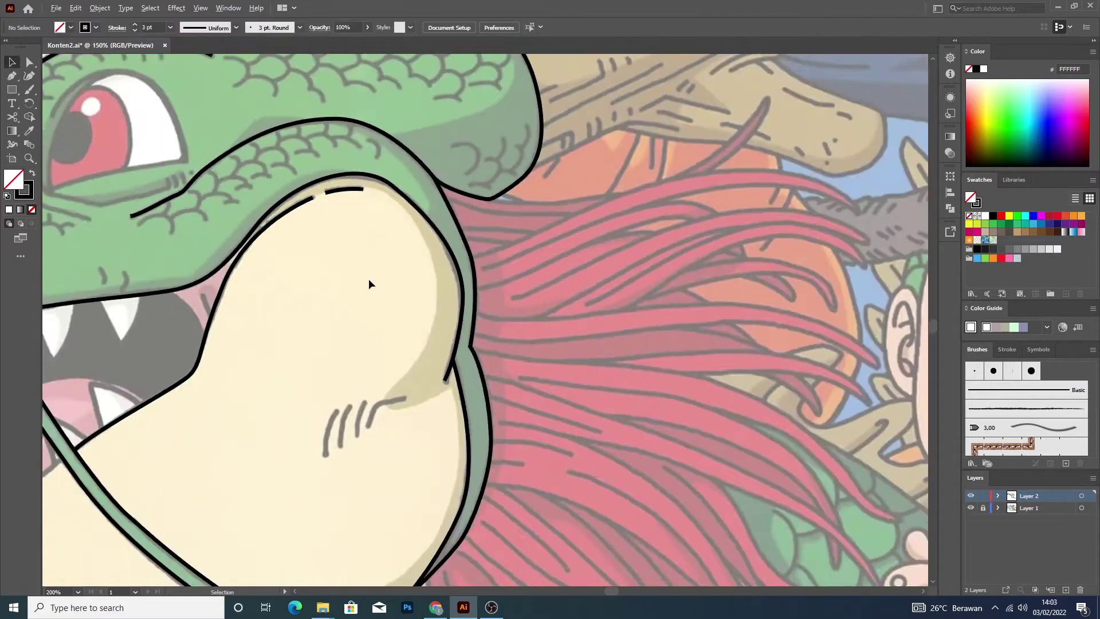
{"action": "scroll", "coordinate": [373, 298], "scroll_direction": "down", "scroll_amount": 1}
{"action": "scroll", "coordinate": [376, 330], "scroll_direction": "down", "scroll_amount": 2}
{"action": "scroll", "coordinate": [376, 322], "scroll_direction": "down", "scroll_amount": 1}
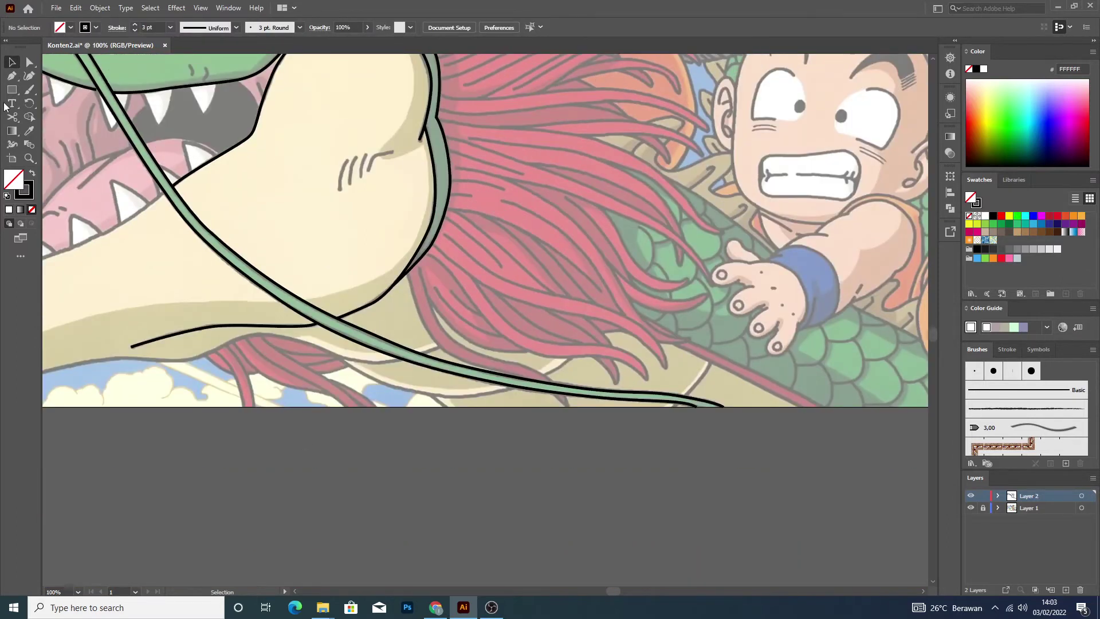
{"action": "left_click", "coordinate": [11, 75]}
{"action": "scroll", "coordinate": [246, 295], "scroll_direction": "down", "scroll_amount": 3}
{"action": "scroll", "coordinate": [83, 250], "scroll_direction": "up", "scroll_amount": 1}
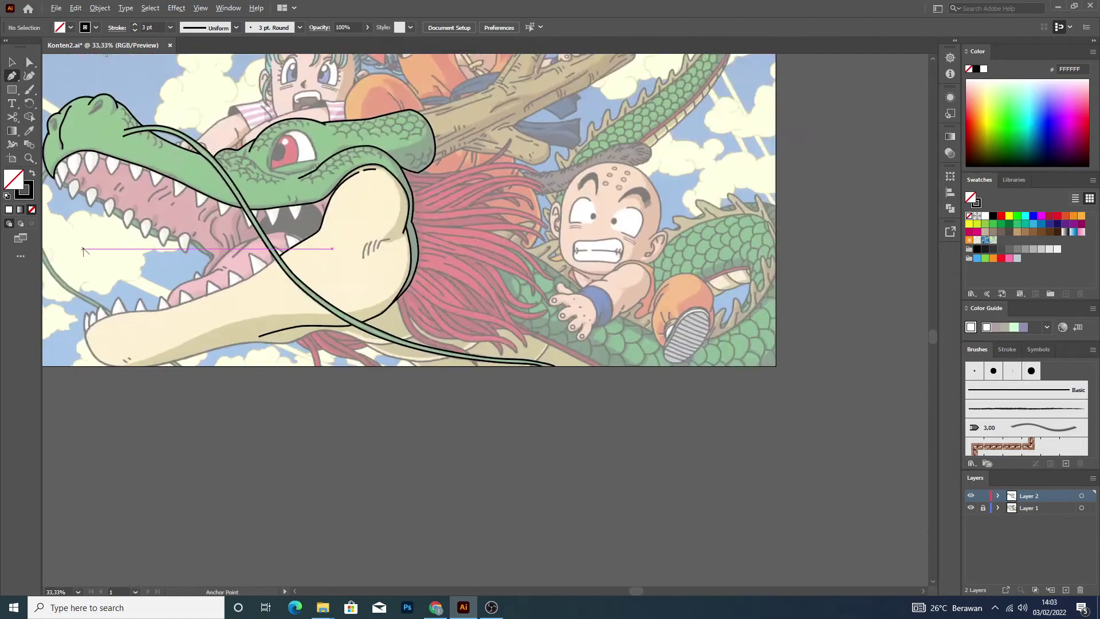
{"action": "scroll", "coordinate": [83, 250], "scroll_direction": "up", "scroll_amount": 3}
{"action": "scroll", "coordinate": [397, 298], "scroll_direction": "up", "scroll_amount": 1}
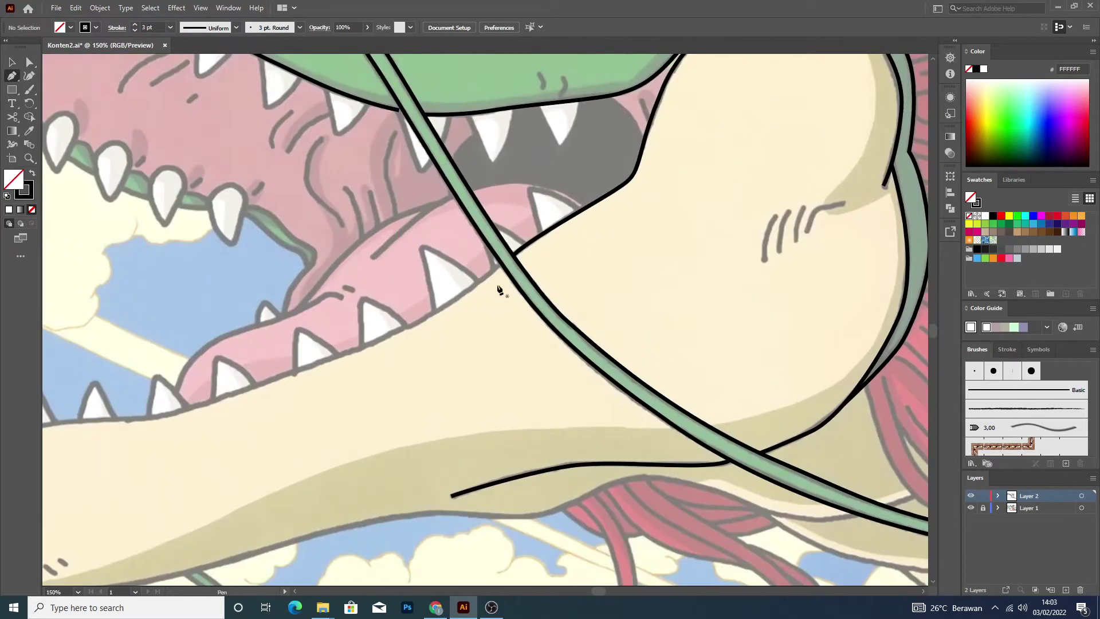
{"action": "left_click", "coordinate": [501, 263]}
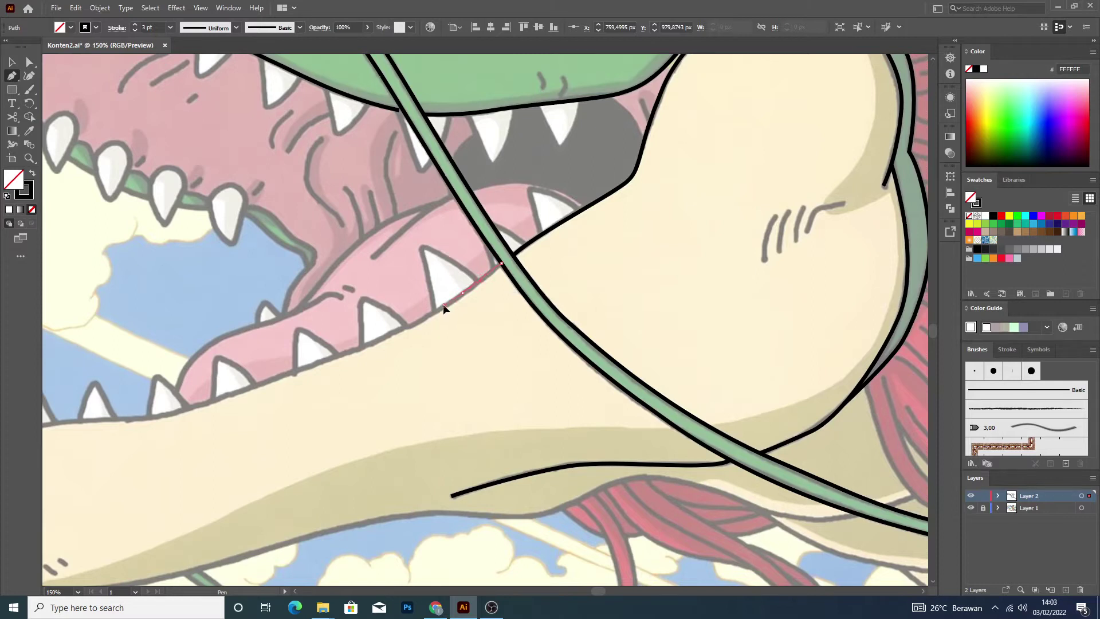
{"action": "left_click", "coordinate": [444, 306]}
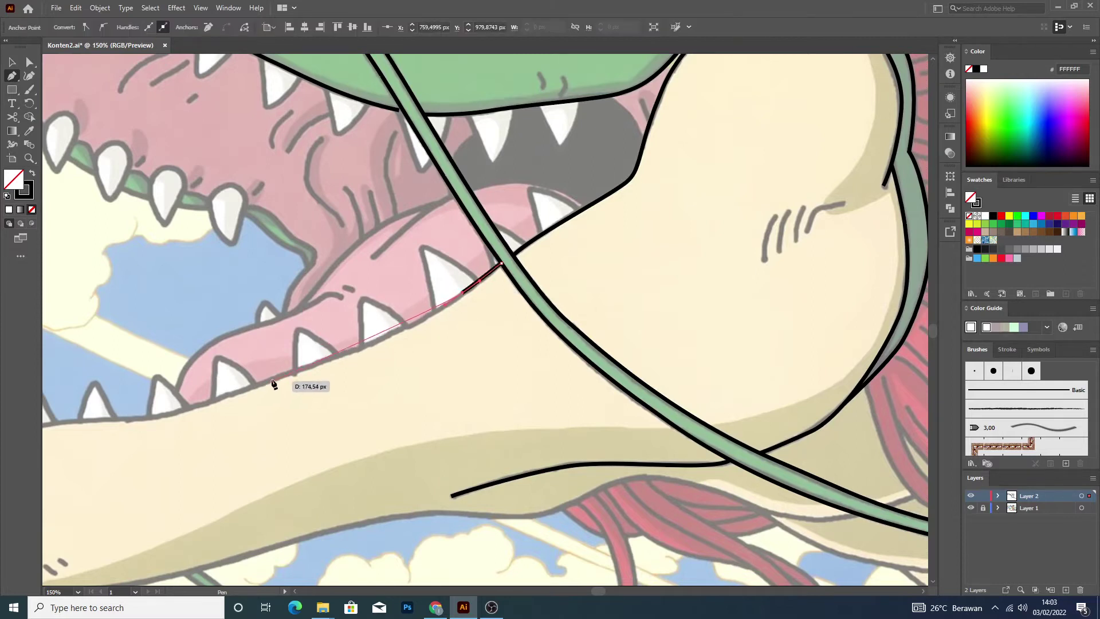
{"action": "left_click", "coordinate": [342, 358], "text": "ctrl"}
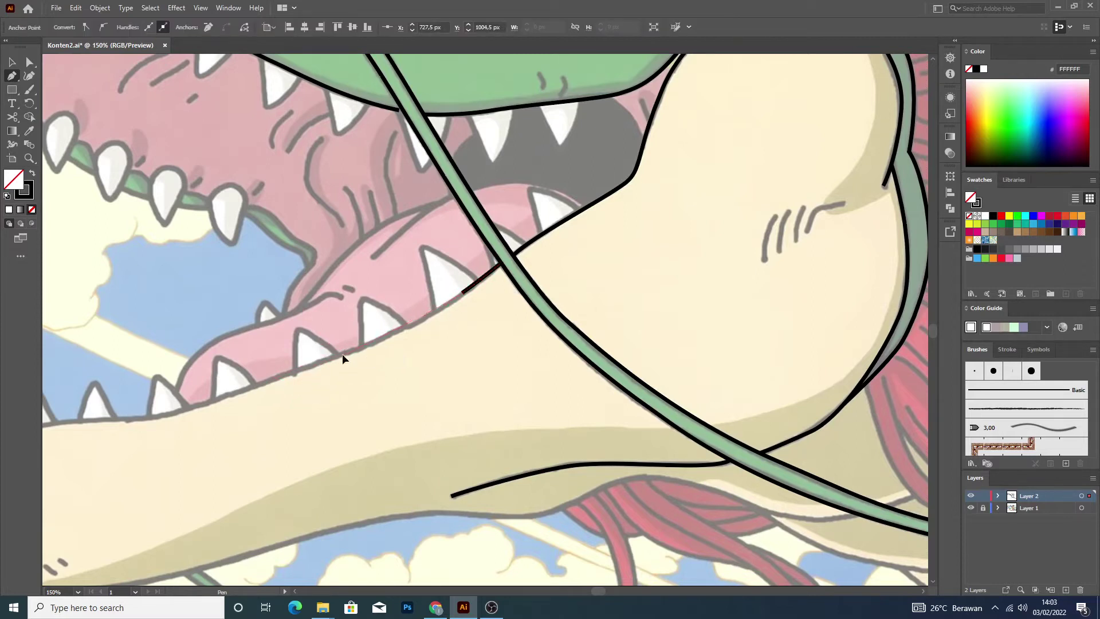
{"action": "left_click", "coordinate": [291, 372]}
{"action": "left_click", "coordinate": [155, 415]}
Curve the outline around the jaw tip and onto its underside.
{"action": "scroll", "coordinate": [118, 424], "scroll_direction": "down", "scroll_amount": 2}
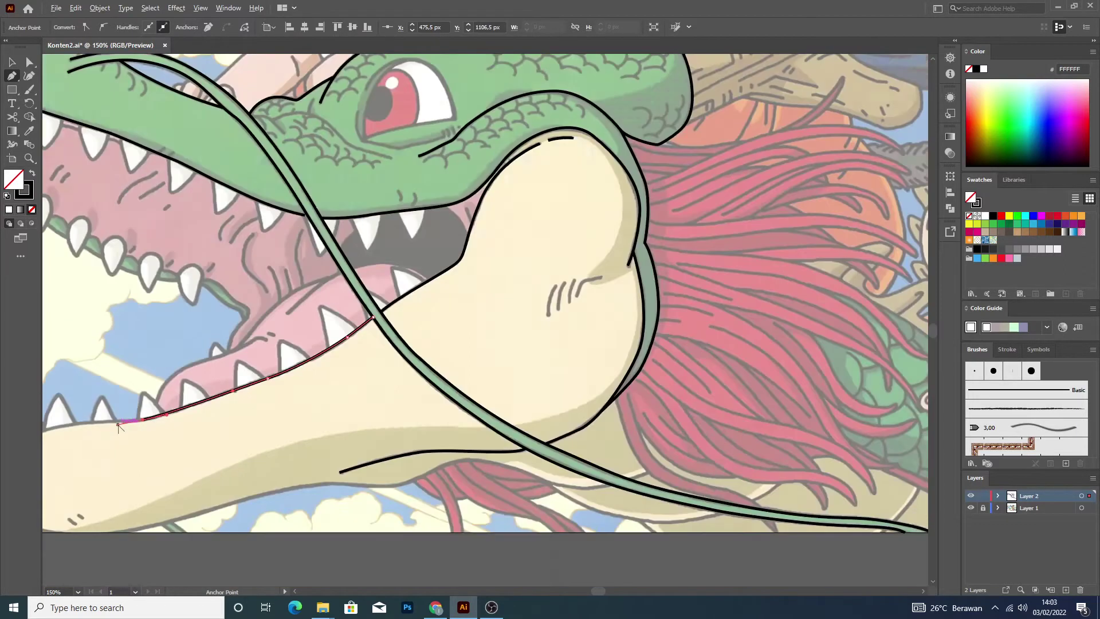
{"action": "scroll", "coordinate": [109, 447], "scroll_direction": "down", "scroll_amount": 3}
{"action": "scroll", "coordinate": [106, 453], "scroll_direction": "up", "scroll_amount": 3}
{"action": "scroll", "coordinate": [106, 452], "scroll_direction": "up", "scroll_amount": 1}
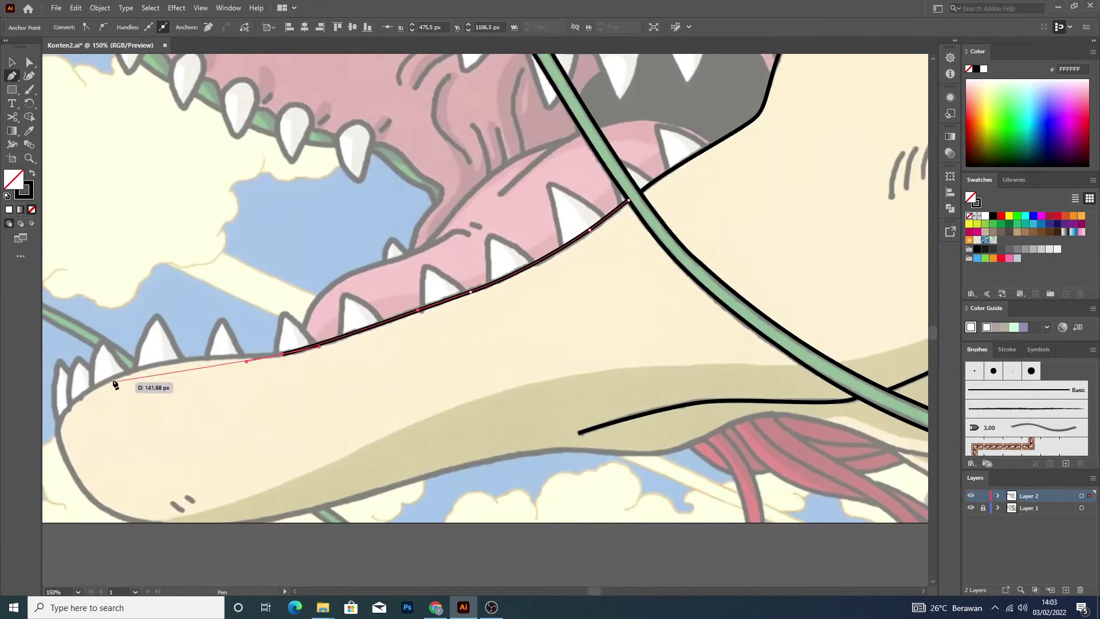
{"action": "left_click_drag", "start_coordinate": [113, 376], "coordinate": [62, 403]}
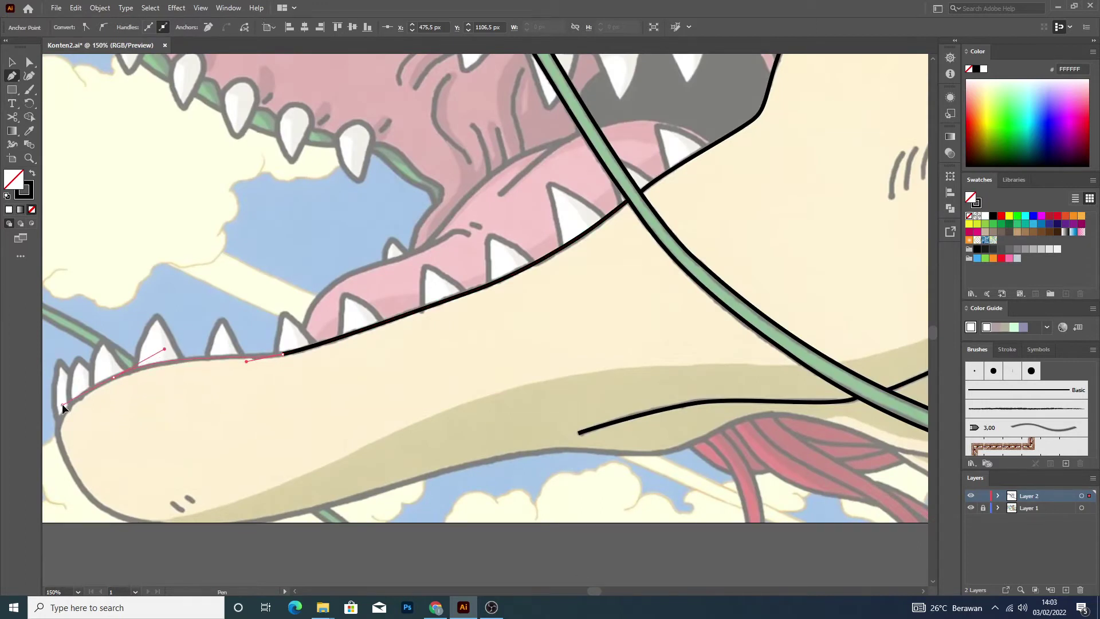
{"action": "left_click_drag", "start_coordinate": [63, 456], "coordinate": [79, 486]}
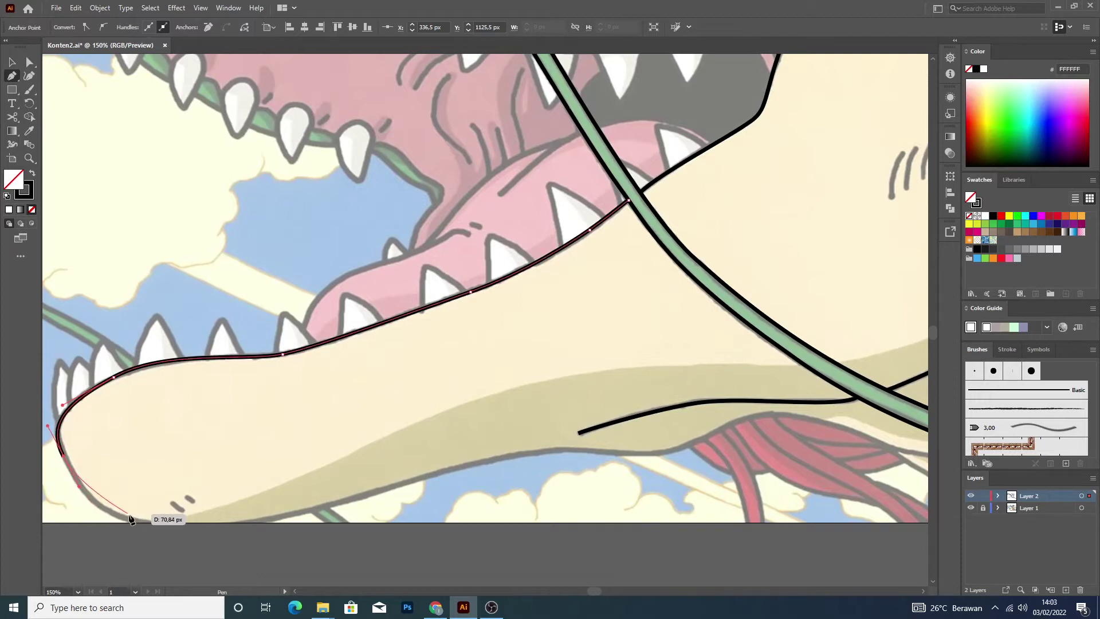
{"action": "left_click_drag", "start_coordinate": [153, 523], "coordinate": [212, 534]}
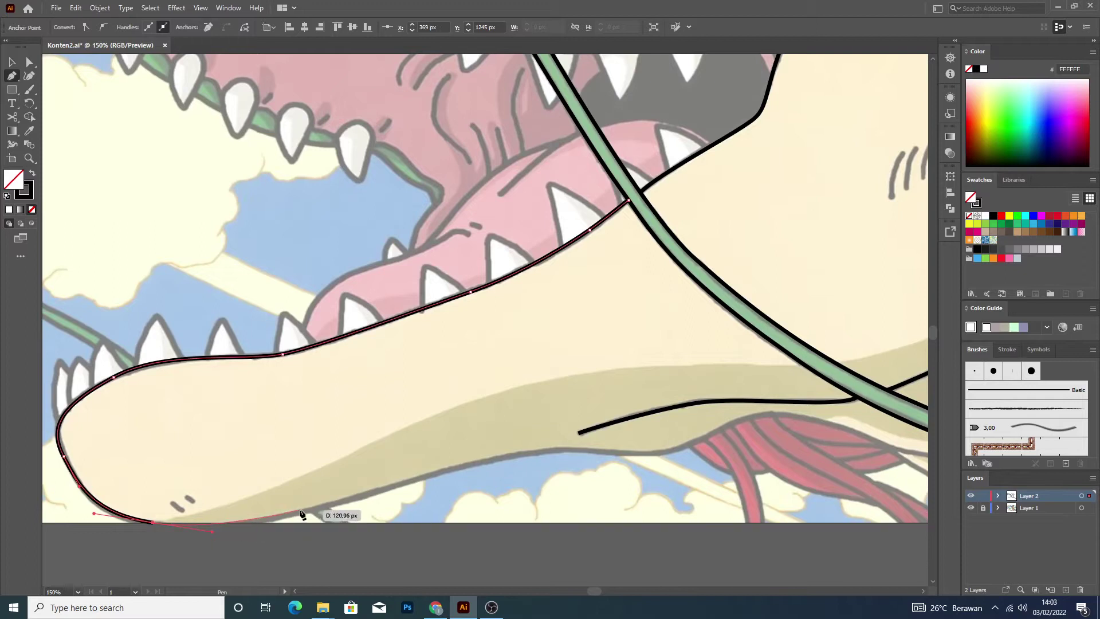
Continue along the jaw underside over the bump, ending the outline at the green whisker.
{"action": "left_click_drag", "start_coordinate": [327, 499], "coordinate": [342, 497]}
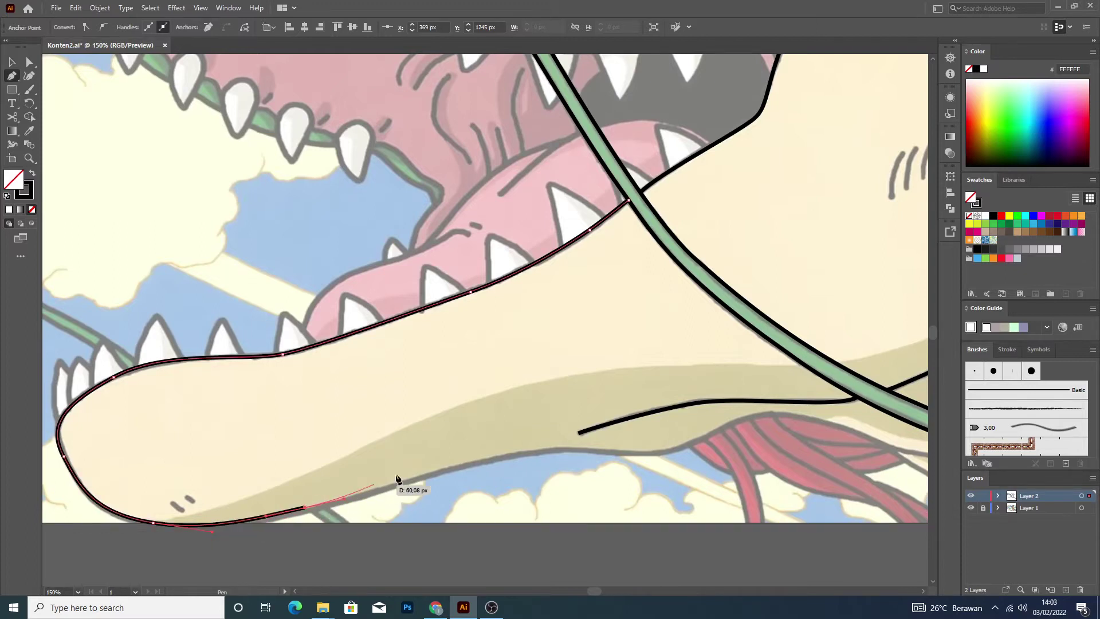
{"action": "left_click_drag", "start_coordinate": [498, 457], "coordinate": [530, 452]}
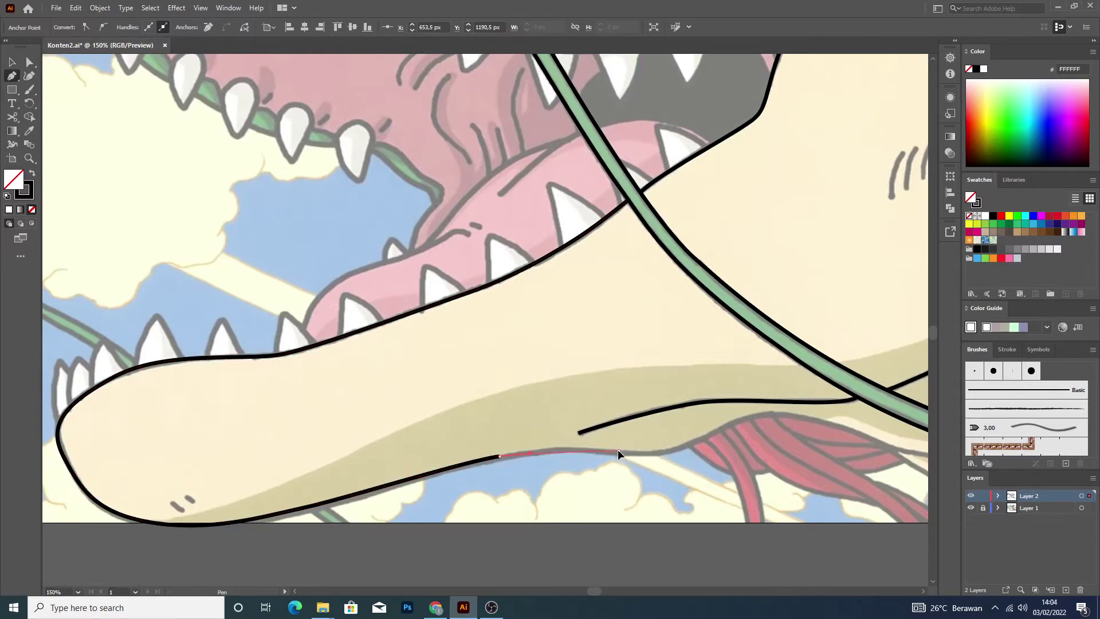
{"action": "left_click_drag", "start_coordinate": [675, 455], "coordinate": [674, 455]}
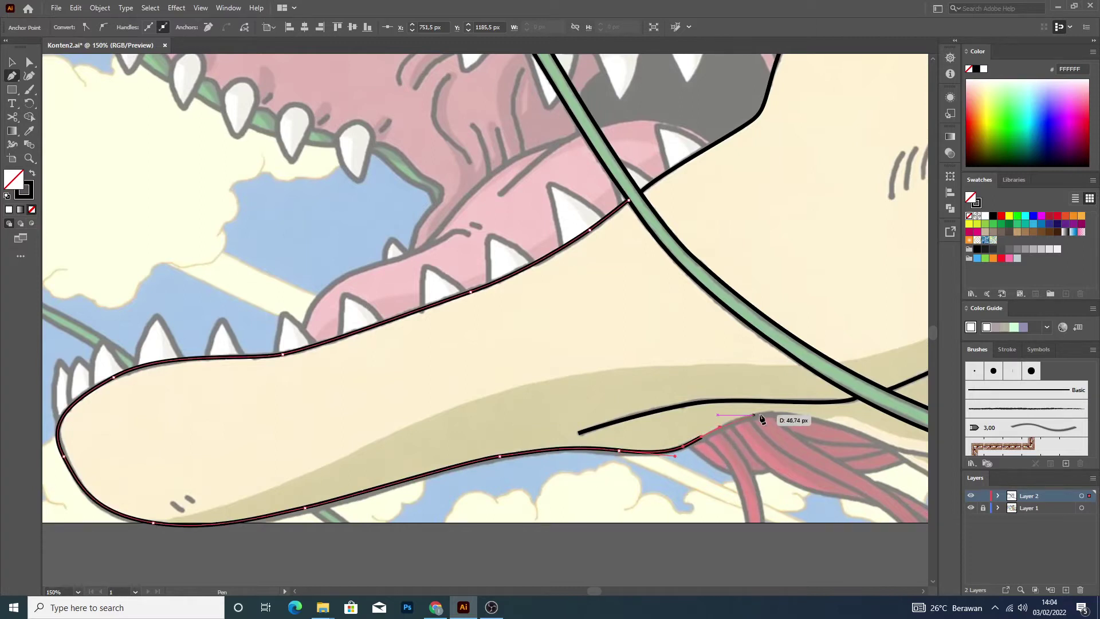
{"action": "left_click_drag", "start_coordinate": [754, 413], "coordinate": [792, 411]}
{"action": "scroll", "coordinate": [893, 455], "scroll_direction": "down", "scroll_amount": 4}
{"action": "scroll", "coordinate": [894, 454], "scroll_direction": "up", "scroll_amount": 2}
{"action": "scroll", "coordinate": [893, 454], "scroll_direction": "up", "scroll_amount": 2}
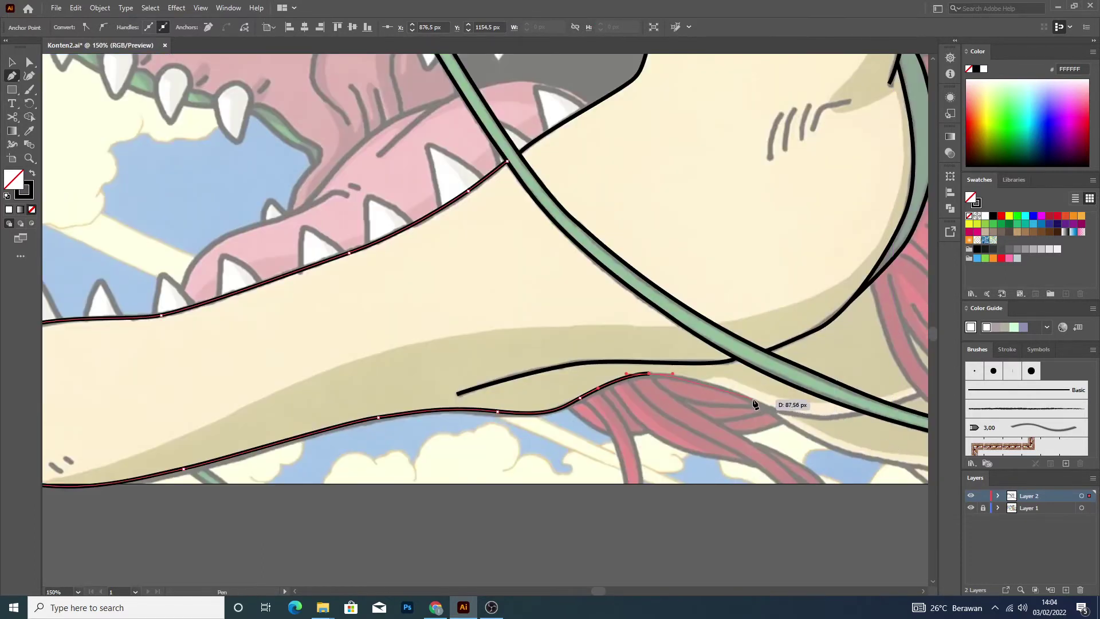
{"action": "left_click", "coordinate": [772, 408]}
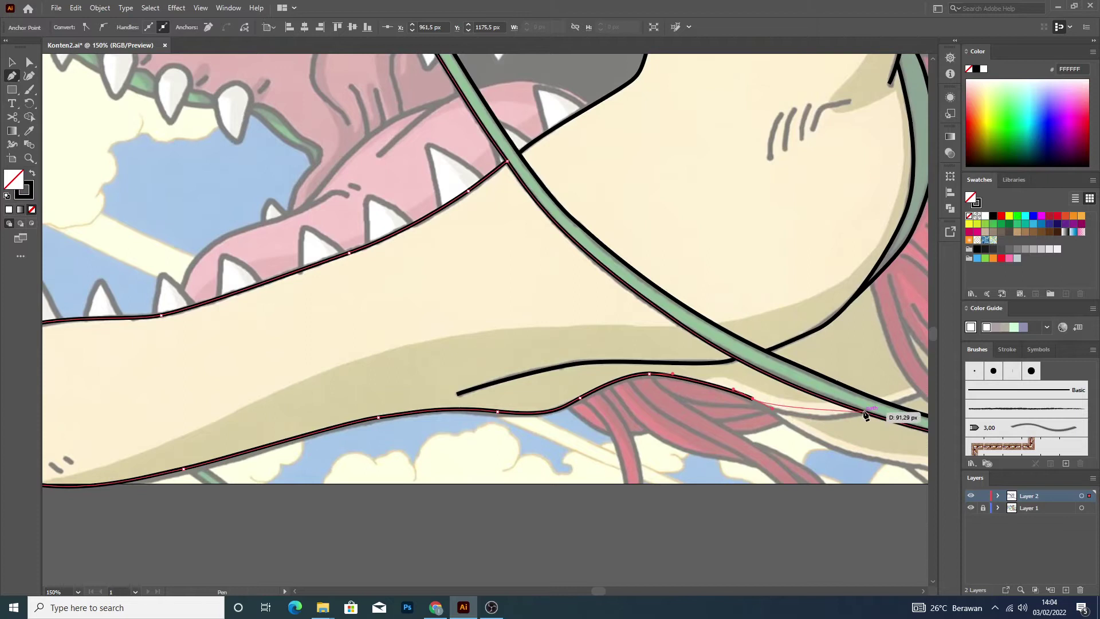
{"action": "left_click_drag", "start_coordinate": [862, 412], "coordinate": [901, 394]}
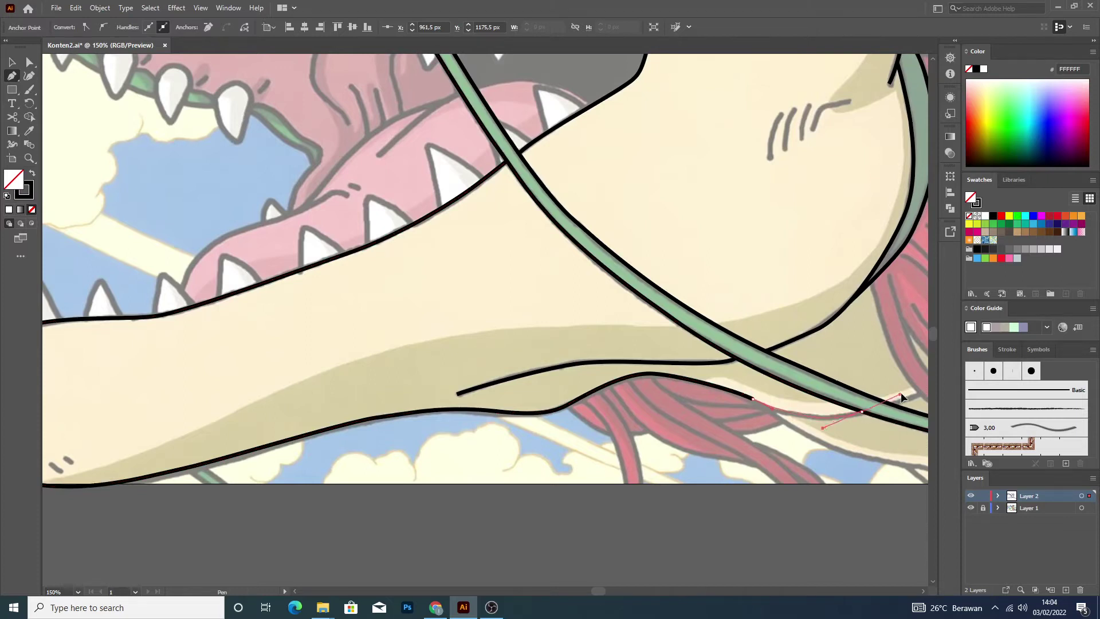
{"action": "left_click", "coordinate": [11, 62]}
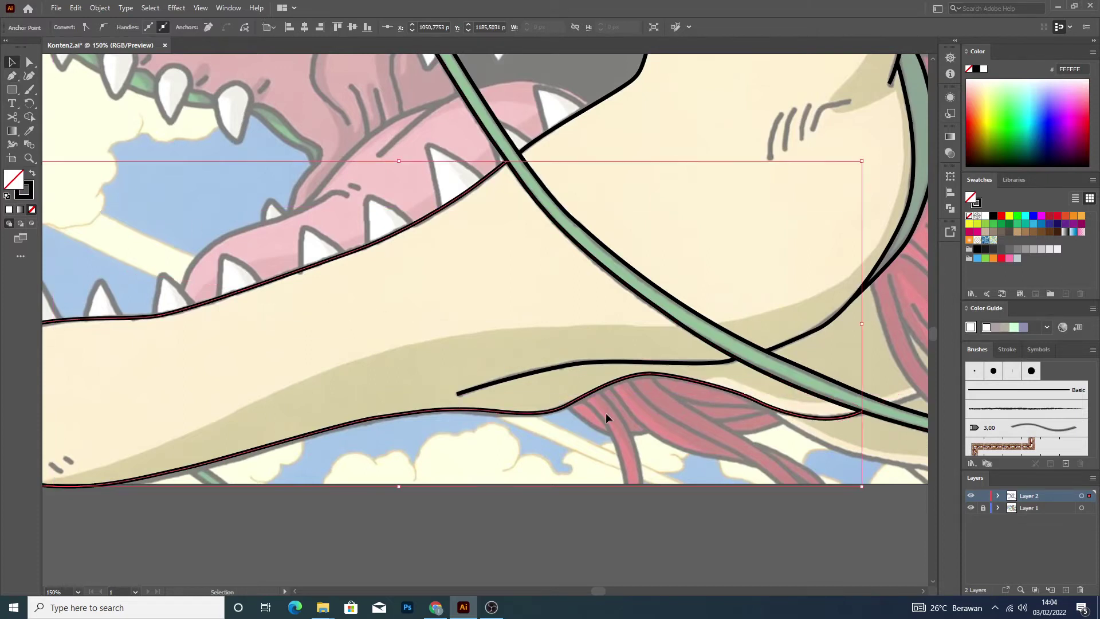
{"action": "left_click", "coordinate": [630, 421]}
{"action": "key", "text": "ctrl+minus"}
{"action": "key", "text": "ctrl+minus"}
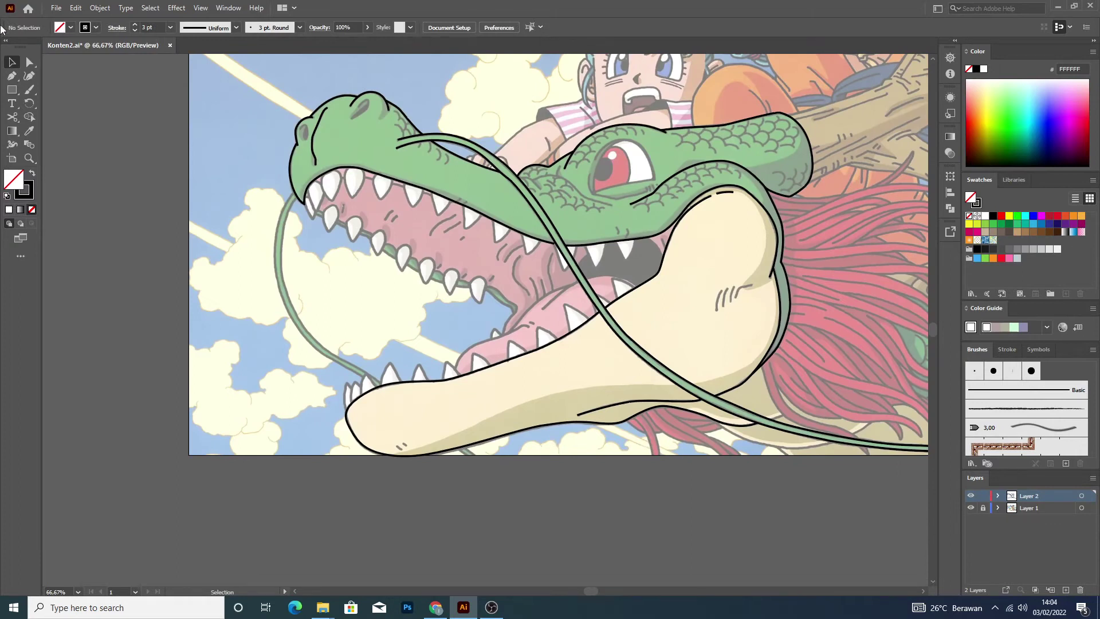
Trace a black curve from beneath the jaw along the cream snout's lower edge to the whisker.
{"action": "left_click", "coordinate": [14, 74]}
{"action": "scroll", "coordinate": [802, 430], "scroll_direction": "up", "scroll_amount": 3}
{"action": "scroll", "coordinate": [803, 431], "scroll_direction": "up", "scroll_amount": 2}
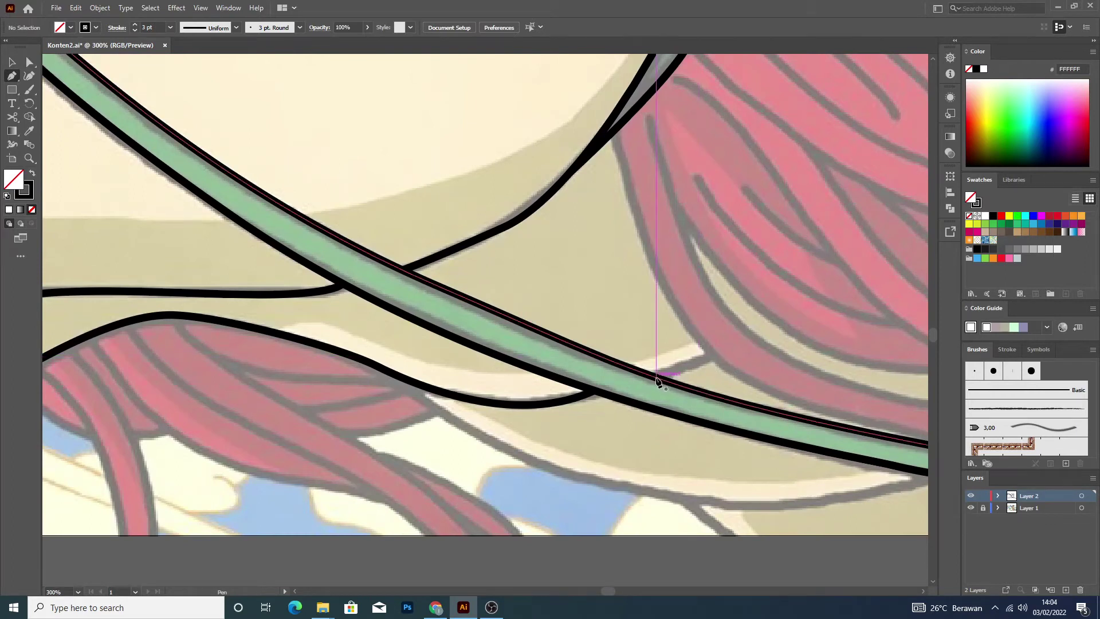
{"action": "left_click", "coordinate": [382, 369]}
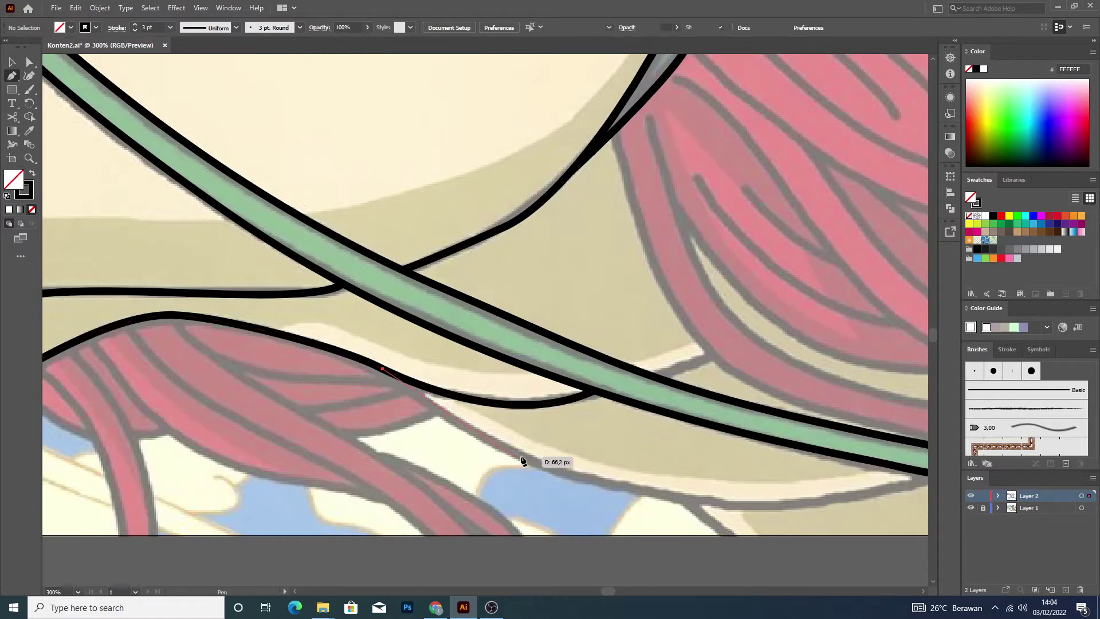
{"action": "left_click", "coordinate": [584, 478]}
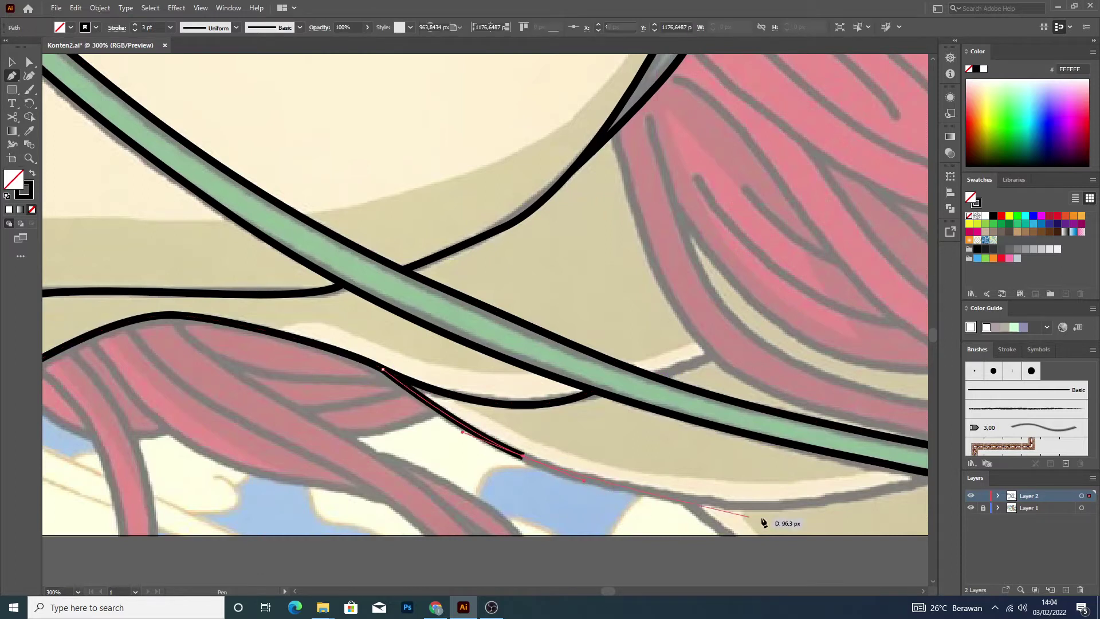
{"action": "left_click", "coordinate": [781, 503]}
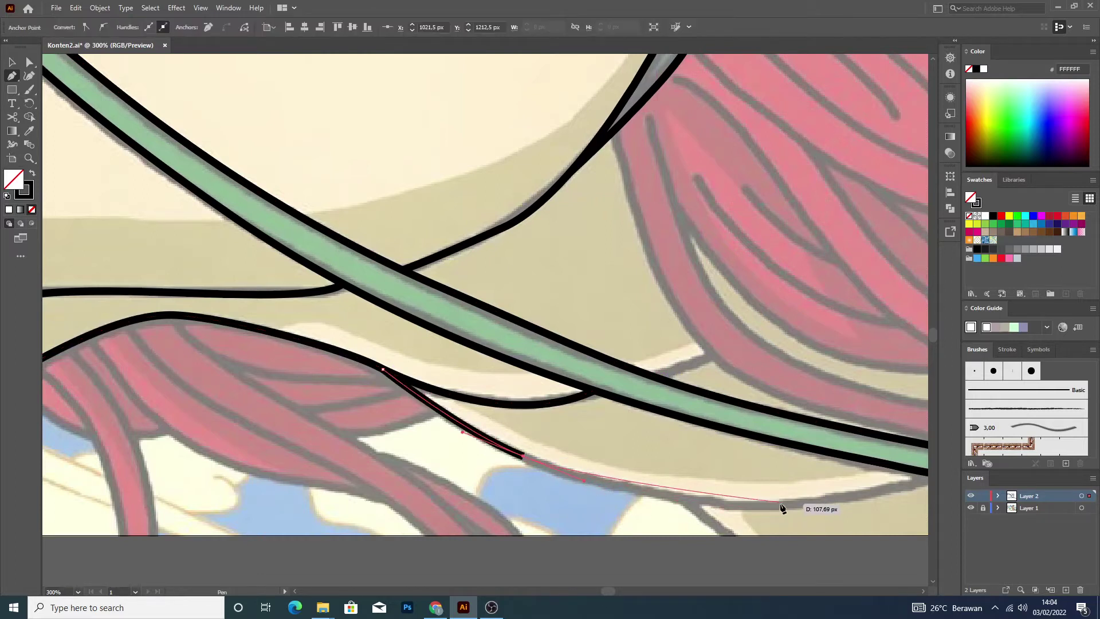
{"action": "left_click", "coordinate": [867, 496]}
{"action": "scroll", "coordinate": [929, 483], "scroll_direction": "down", "scroll_amount": 3}
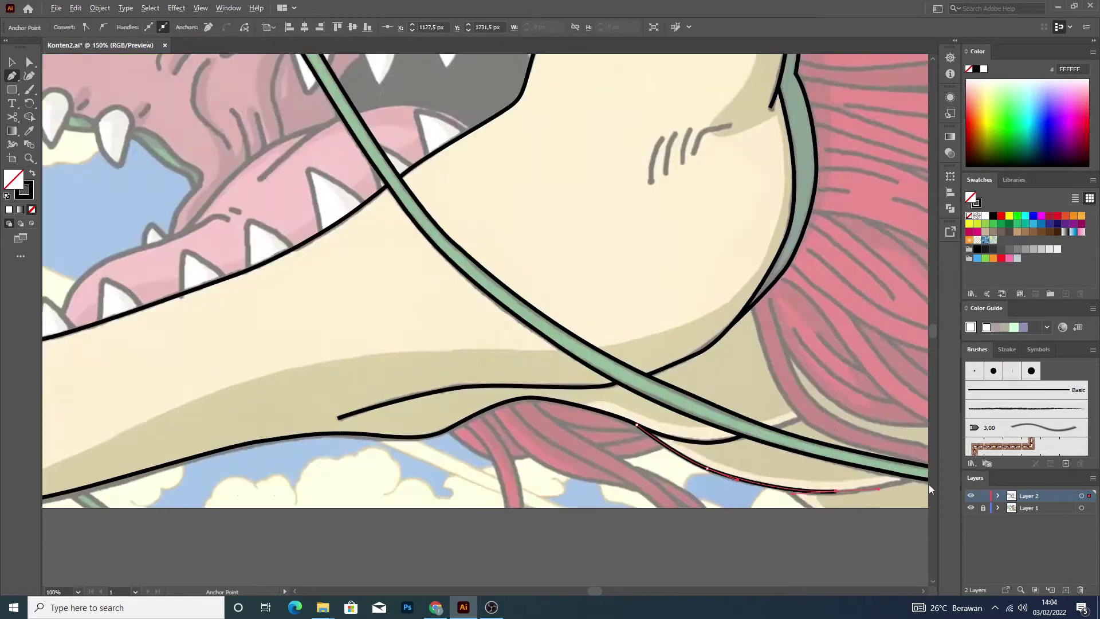
{"action": "scroll", "coordinate": [929, 484], "scroll_direction": "up", "scroll_amount": 4}
{"action": "left_click", "coordinate": [895, 469]}
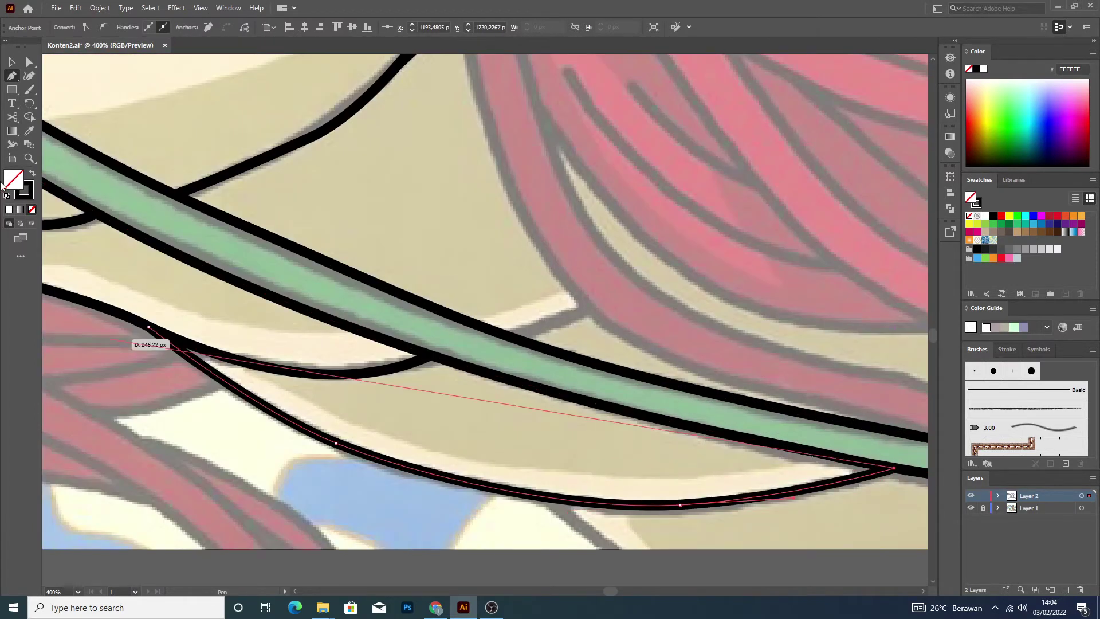
{"action": "left_click", "coordinate": [14, 63]}
Draw a short black outline from the finished curve down to the lower edge.
{"action": "left_click", "coordinate": [553, 547]}
{"action": "scroll", "coordinate": [601, 550], "scroll_direction": "down", "scroll_amount": 2}
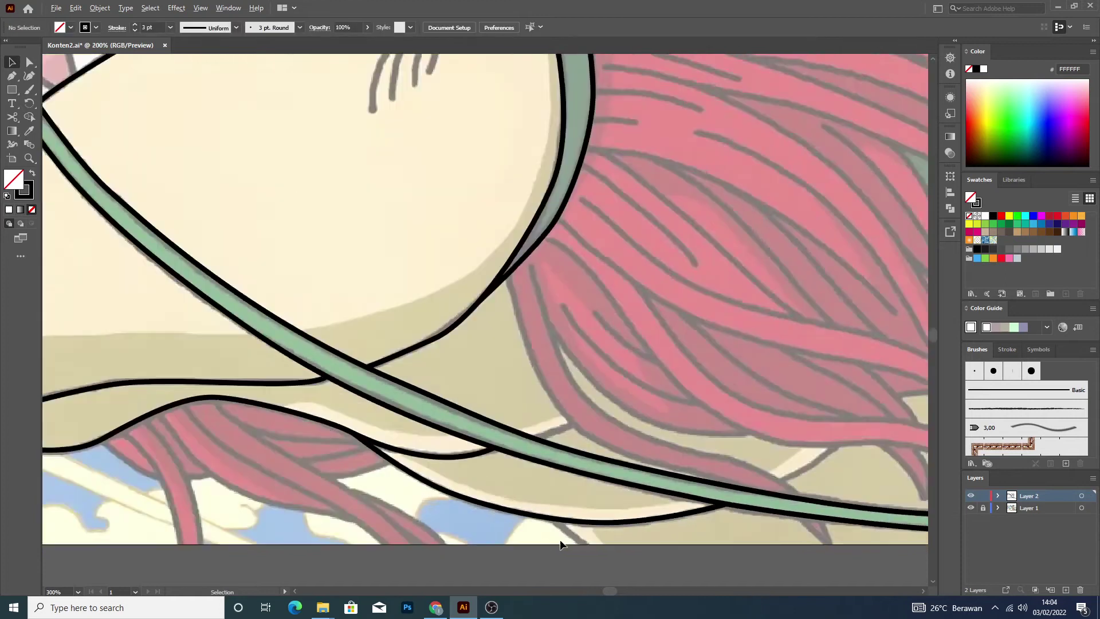
{"action": "scroll", "coordinate": [686, 557], "scroll_direction": "down", "scroll_amount": 1}
{"action": "scroll", "coordinate": [687, 561], "scroll_direction": "up", "scroll_amount": 1}
{"action": "left_click", "coordinate": [12, 76]}
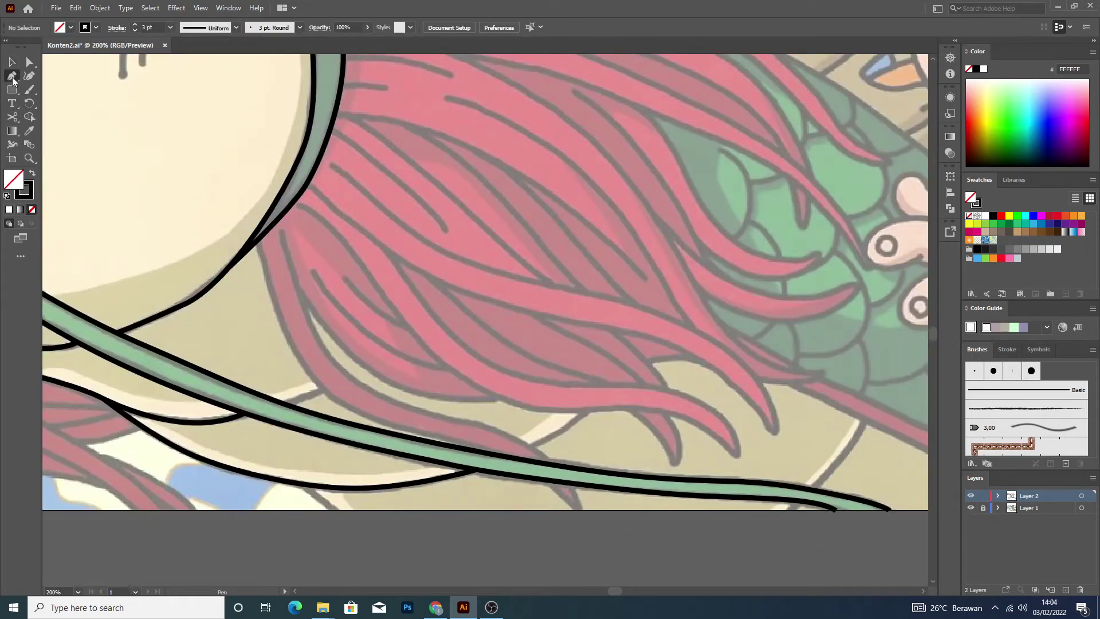
{"action": "left_click", "coordinate": [307, 487]}
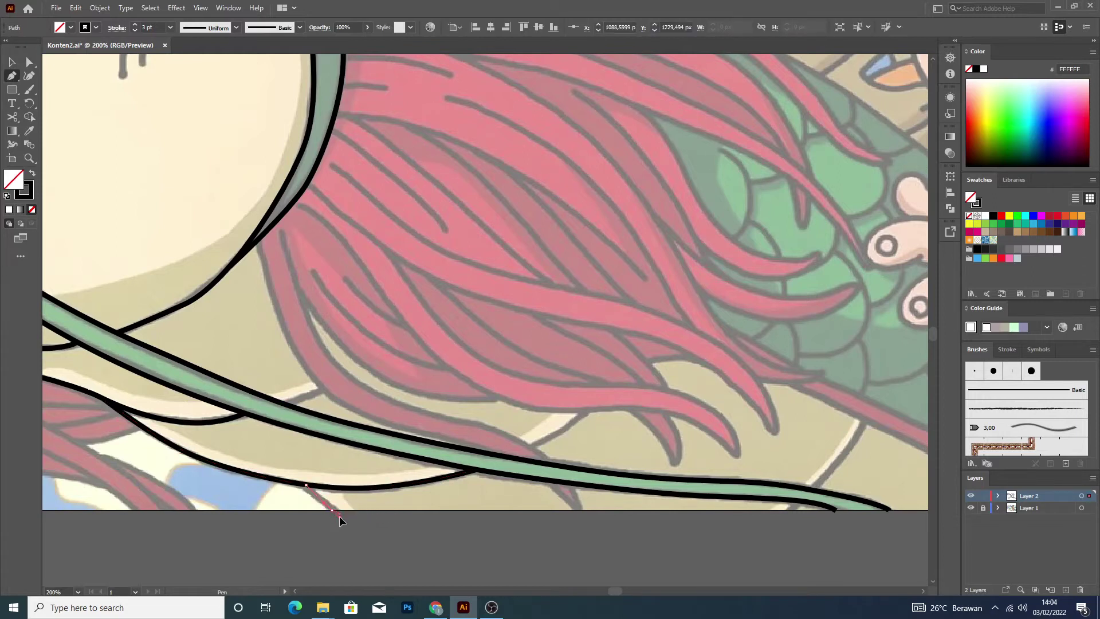
{"action": "left_click", "coordinate": [332, 510]}
{"action": "key", "text": "v"}
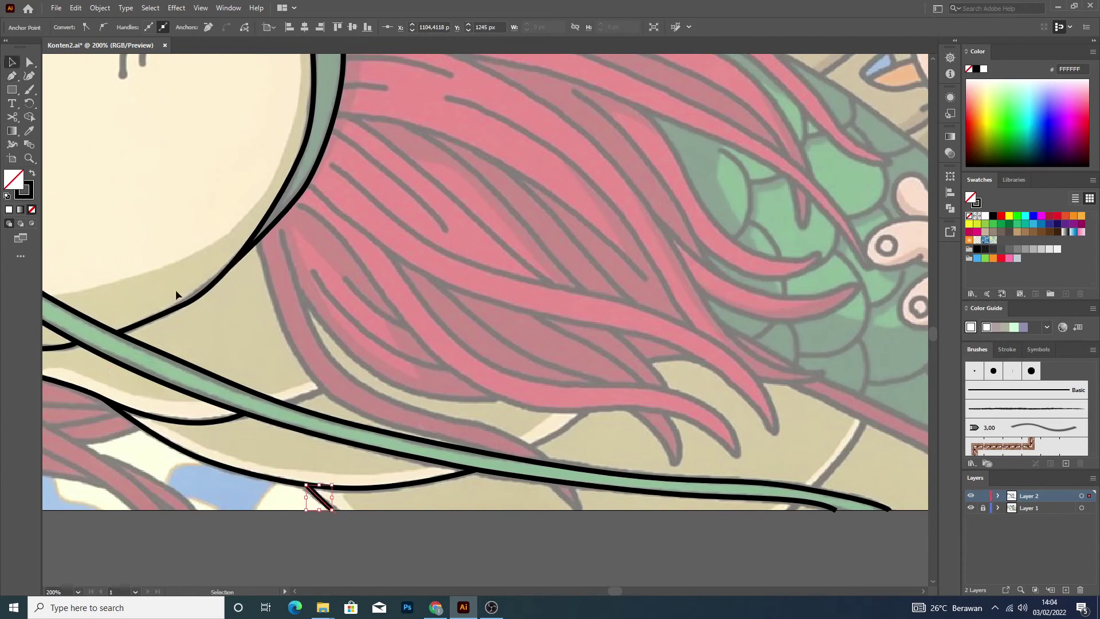
{"action": "left_click", "coordinate": [312, 456]}
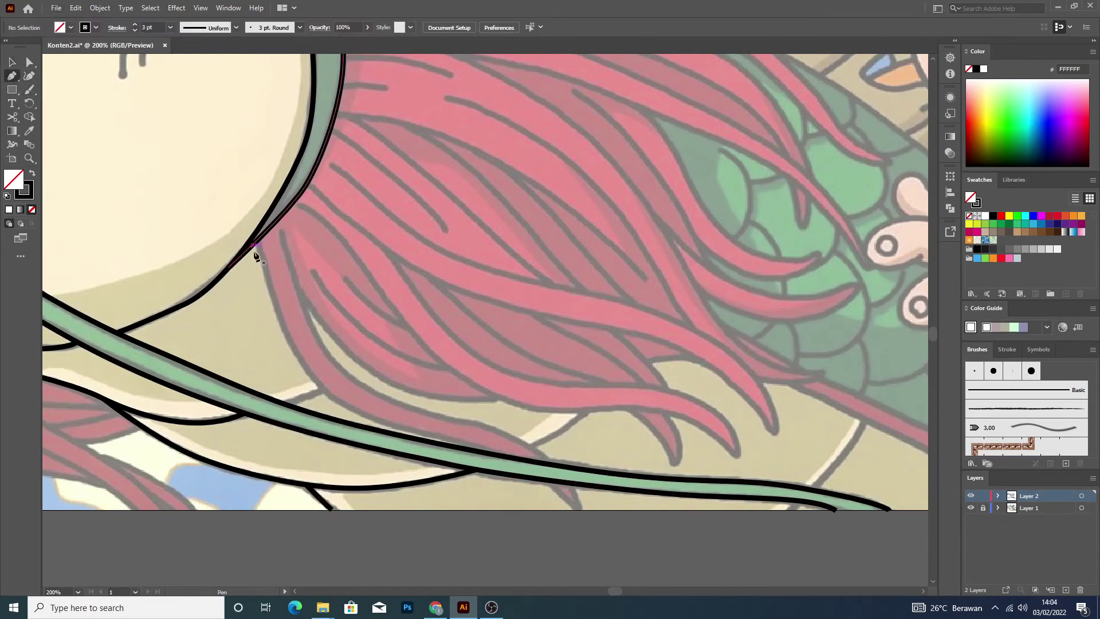
Outline a hair strand curving from the snout edge down to the green band.
{"action": "left_click_drag", "start_coordinate": [254, 243], "coordinate": [270, 291]}
{"action": "left_click_drag", "start_coordinate": [334, 398], "coordinate": [365, 418]}
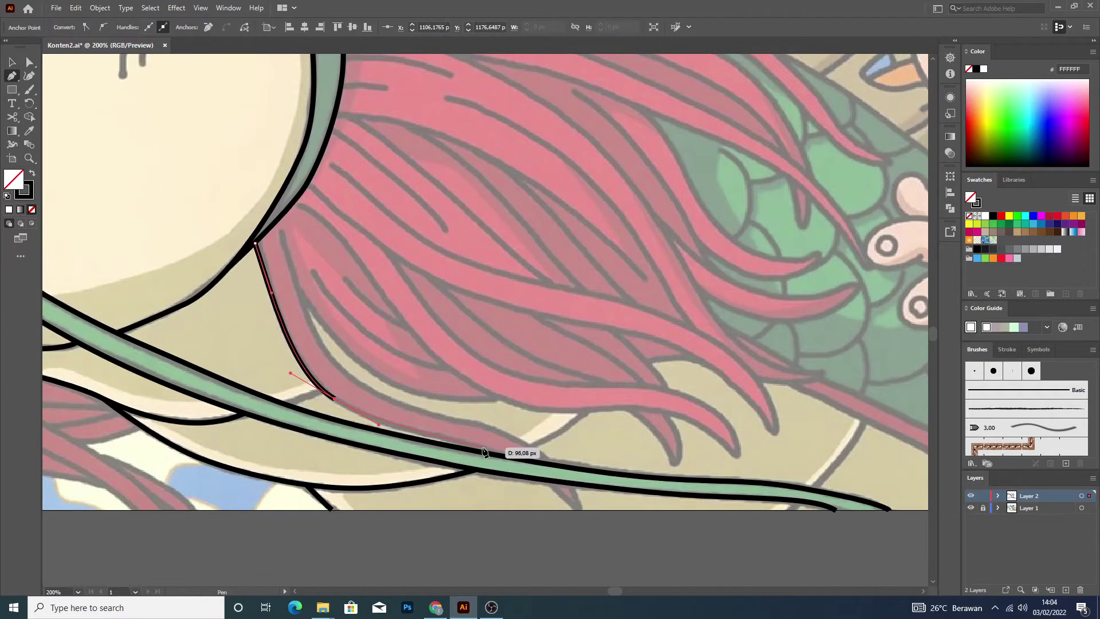
{"action": "mouse_move", "coordinate": [481, 451]}
{"action": "left_mouse_down"}
{"action": "mouse_move", "coordinate": [496, 473]}
{"action": "mouse_move", "coordinate": [504, 468]}
{"action": "left_mouse_up"}
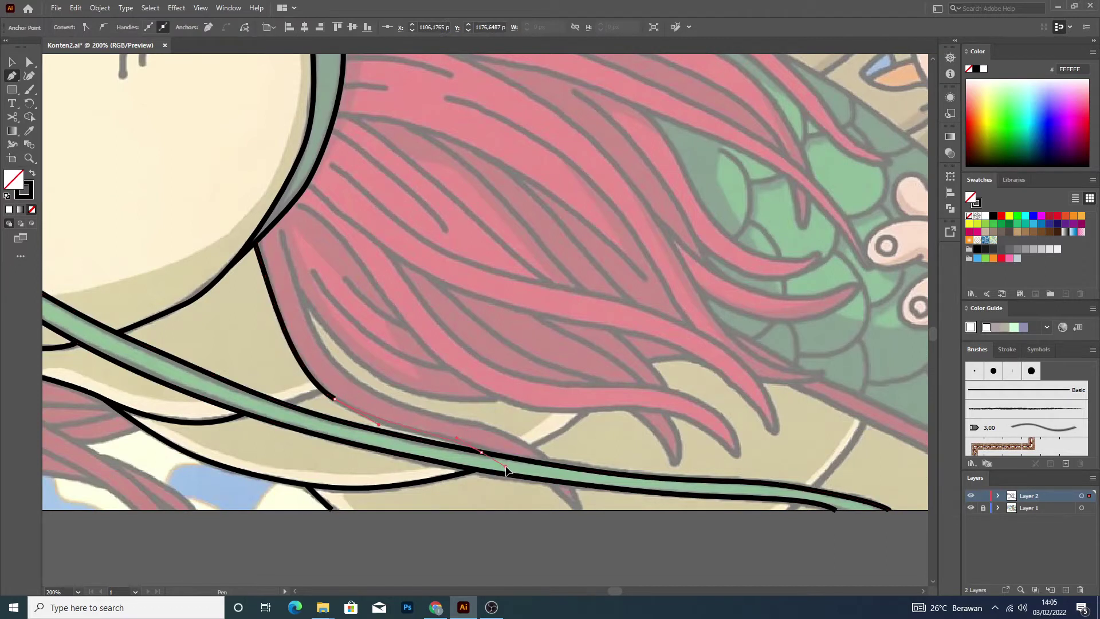
{"action": "key", "text": "v"}
{"action": "left_click", "coordinate": [70, 143]}
Outline the pointed hair tip just below the green band.
{"action": "left_click", "coordinate": [12, 77]}
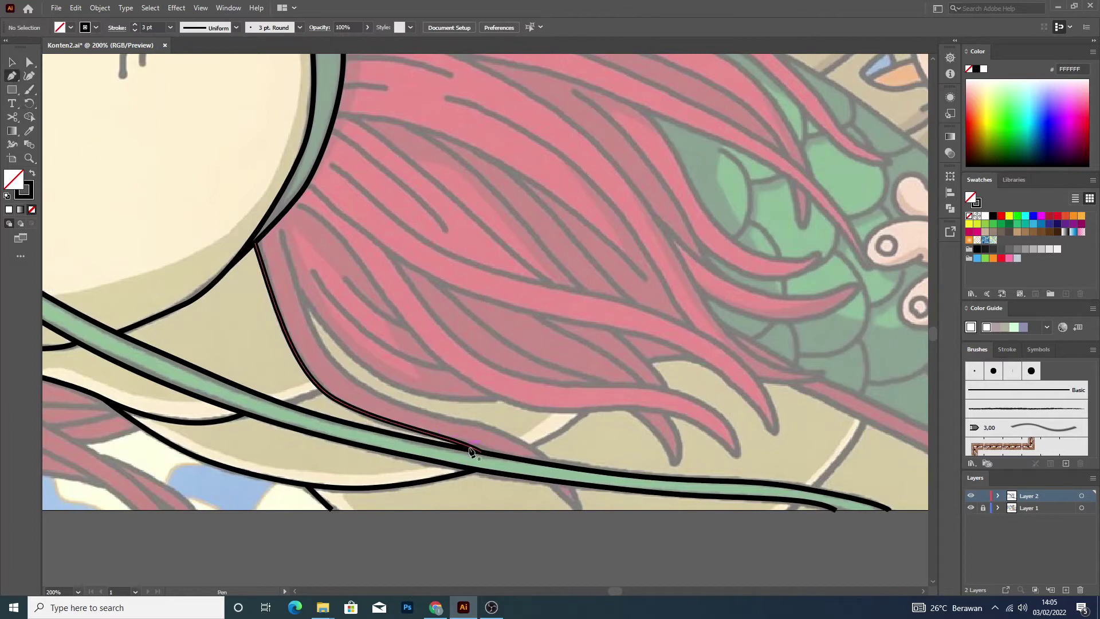
{"action": "left_click", "coordinate": [543, 480]}
{"action": "left_click", "coordinate": [578, 510]}
{"action": "left_click_drag", "start_coordinate": [587, 521], "coordinate": [586, 520]}
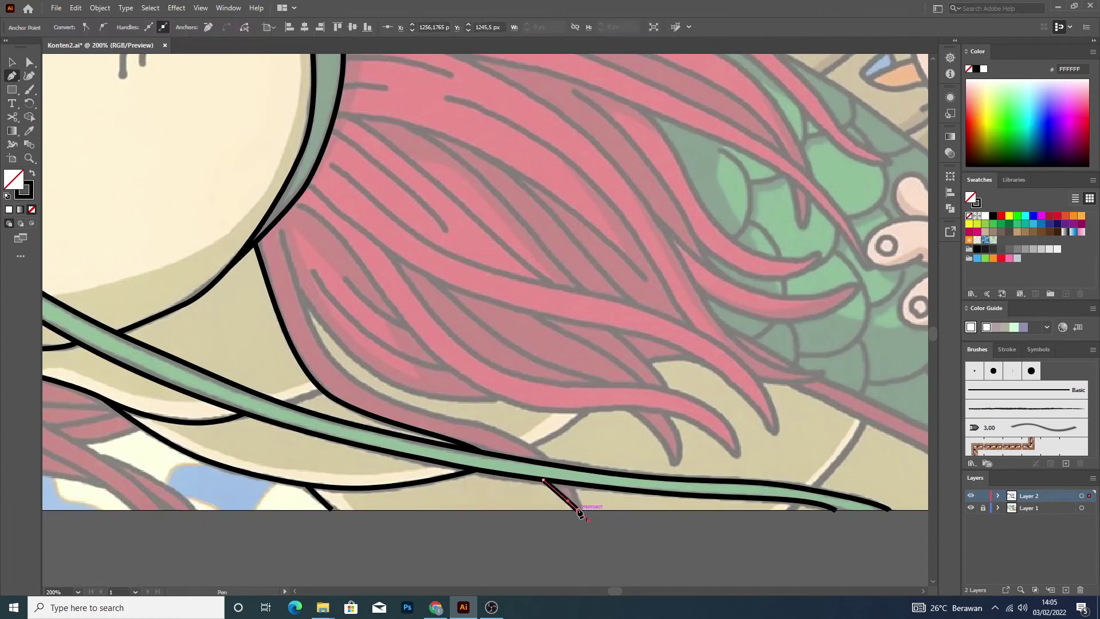
{"action": "left_click", "coordinate": [570, 484]}
{"action": "left_click_drag", "start_coordinate": [562, 472], "coordinate": [1, 103]}
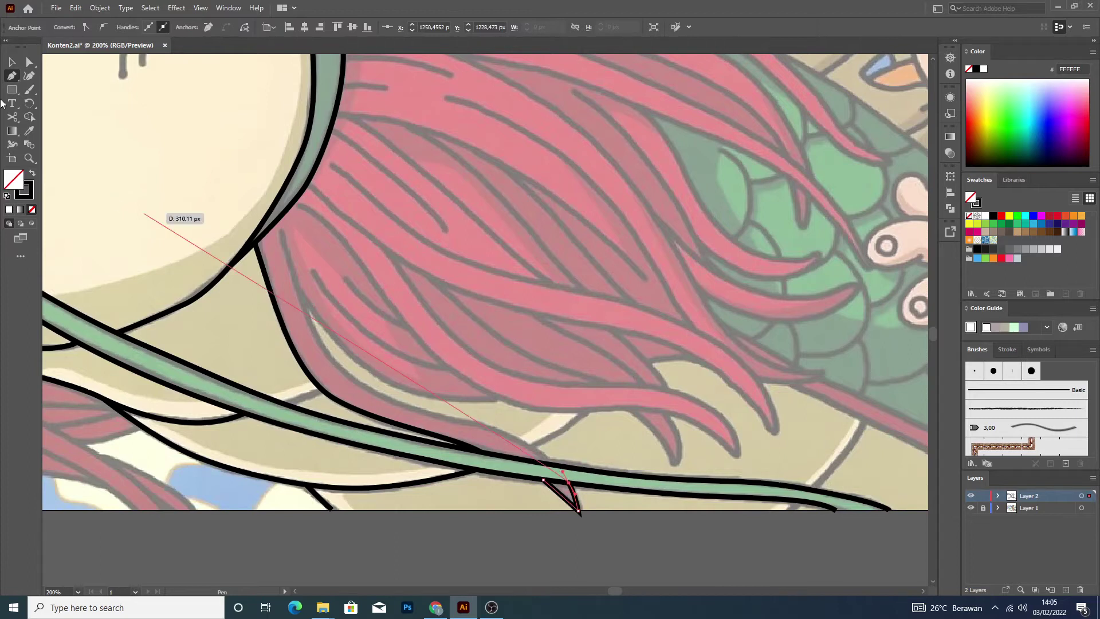
{"action": "left_click", "coordinate": [8, 62]}
{"action": "left_click", "coordinate": [503, 386]}
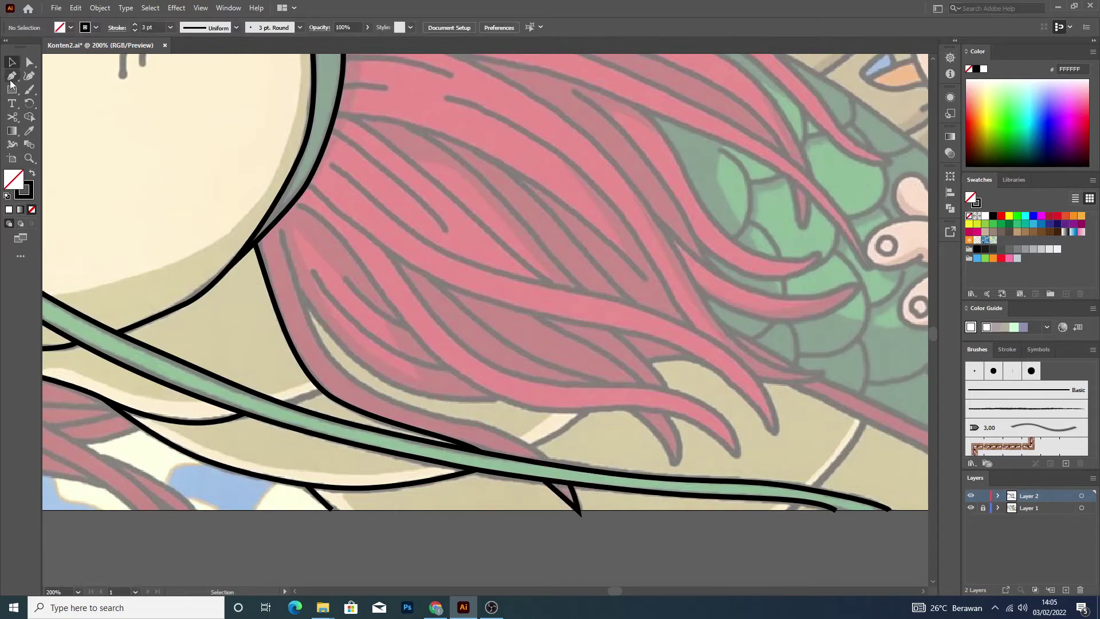
Outline another strand curving from the green band back up toward the snout.
{"action": "left_click", "coordinate": [559, 466]}
{"action": "mouse_move", "coordinate": [476, 446]}
{"action": "left_mouse_down"}
{"action": "mouse_move", "coordinate": [478, 427]}
{"action": "mouse_move", "coordinate": [428, 414]}
{"action": "left_mouse_up"}
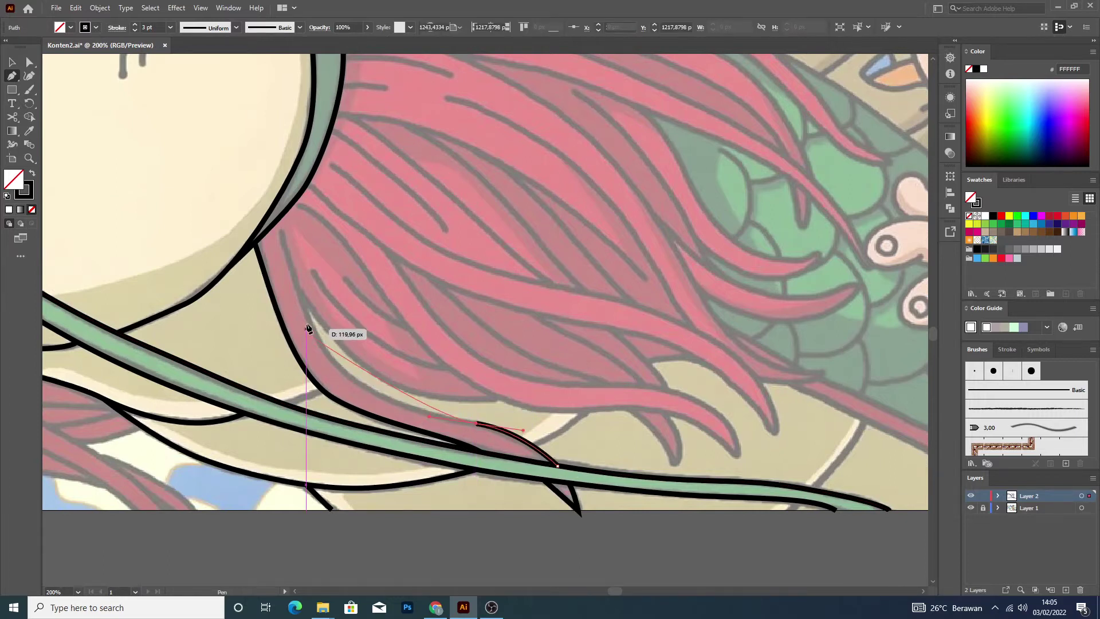
{"action": "left_click", "coordinate": [346, 375]}
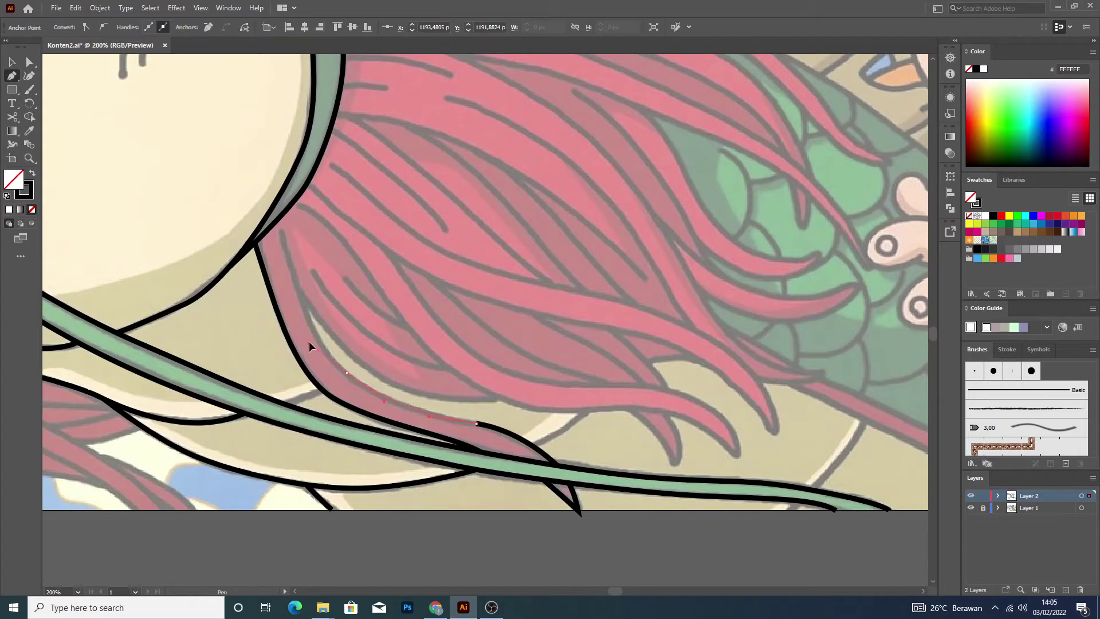
{"action": "left_click_drag", "start_coordinate": [308, 346], "coordinate": [308, 336]}
{"action": "left_click_drag", "start_coordinate": [280, 232], "coordinate": [267, 186]}
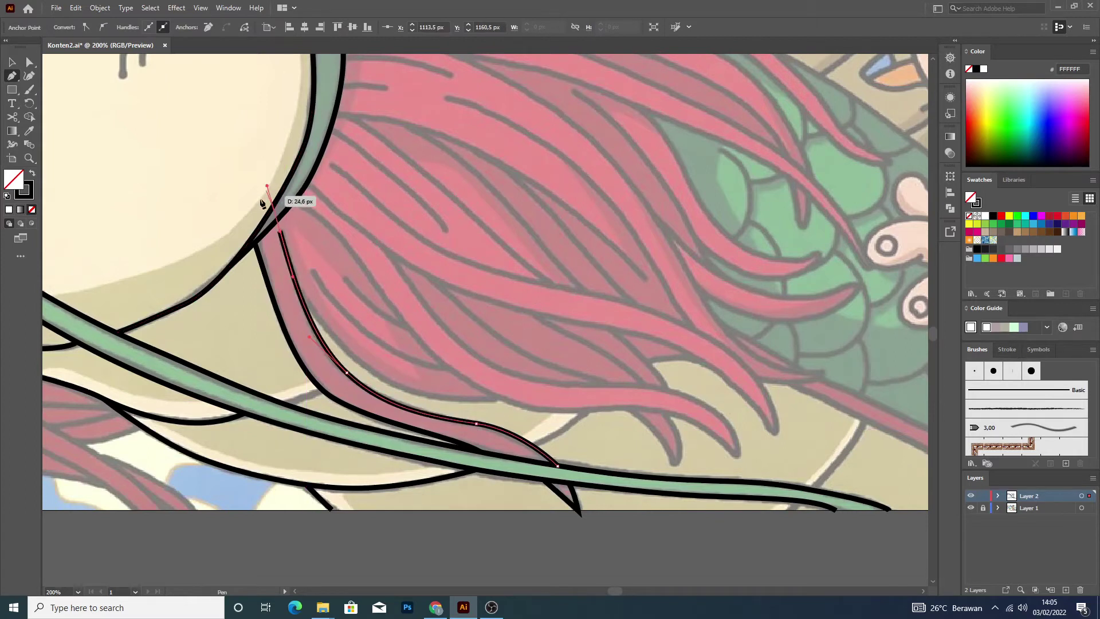
{"action": "left_click", "coordinate": [141, 144], "text": "ctrl"}
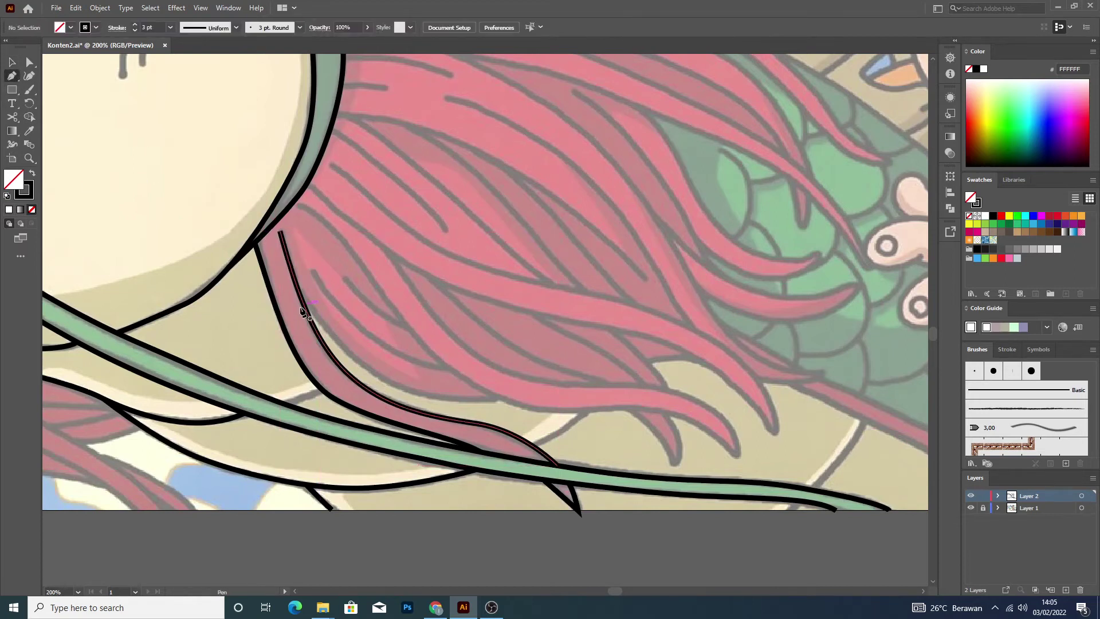
Outline the inner strand beside the previous one.
{"action": "left_click", "coordinate": [297, 289]}
{"action": "left_click_drag", "start_coordinate": [411, 390], "coordinate": [470, 410]}
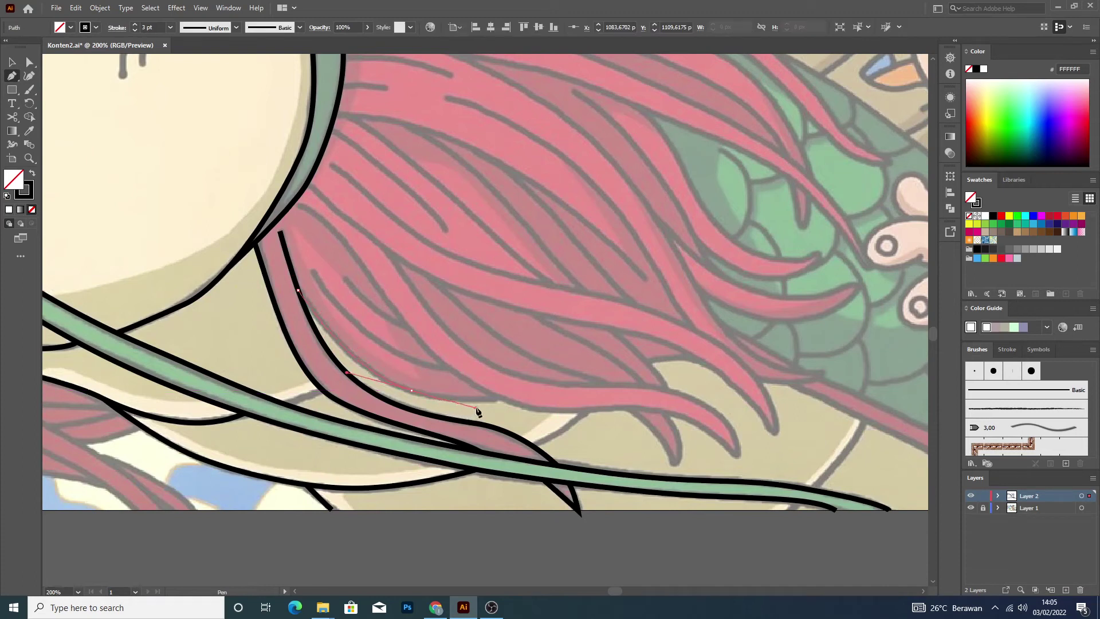
{"action": "left_click", "coordinate": [500, 398]}
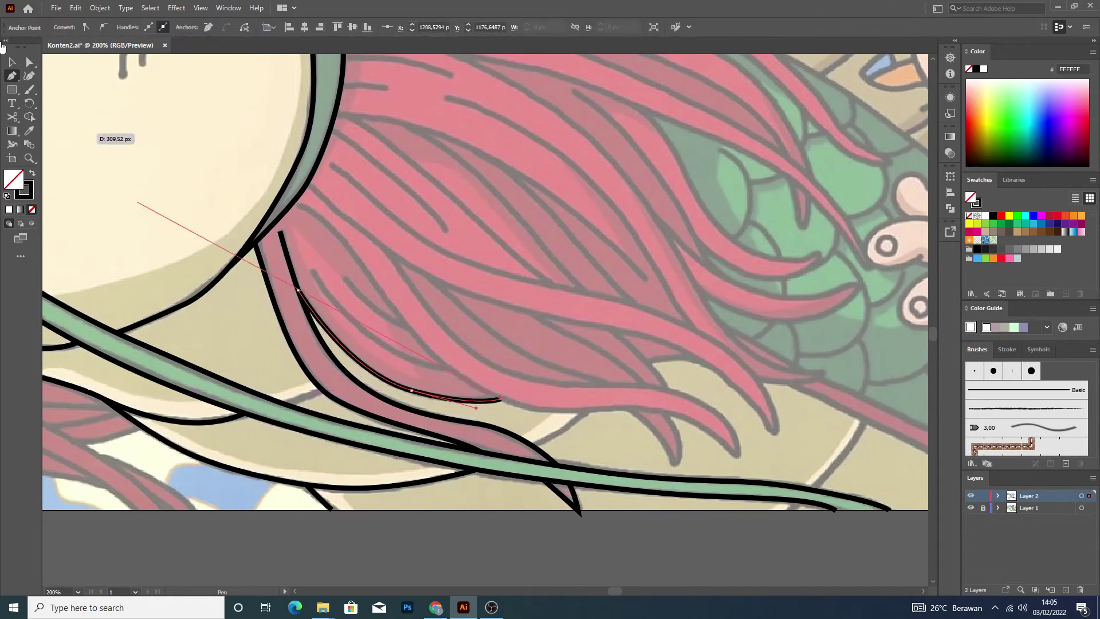
{"action": "key", "text": "v"}
{"action": "left_click", "coordinate": [307, 232]}
Trace the long strand from near the snout down toward its tip.
{"action": "key", "text": "p"}
{"action": "left_click", "coordinate": [298, 204]}
{"action": "left_click", "coordinate": [356, 257]}
{"action": "left_click_drag", "start_coordinate": [370, 278], "coordinate": [384, 293]}
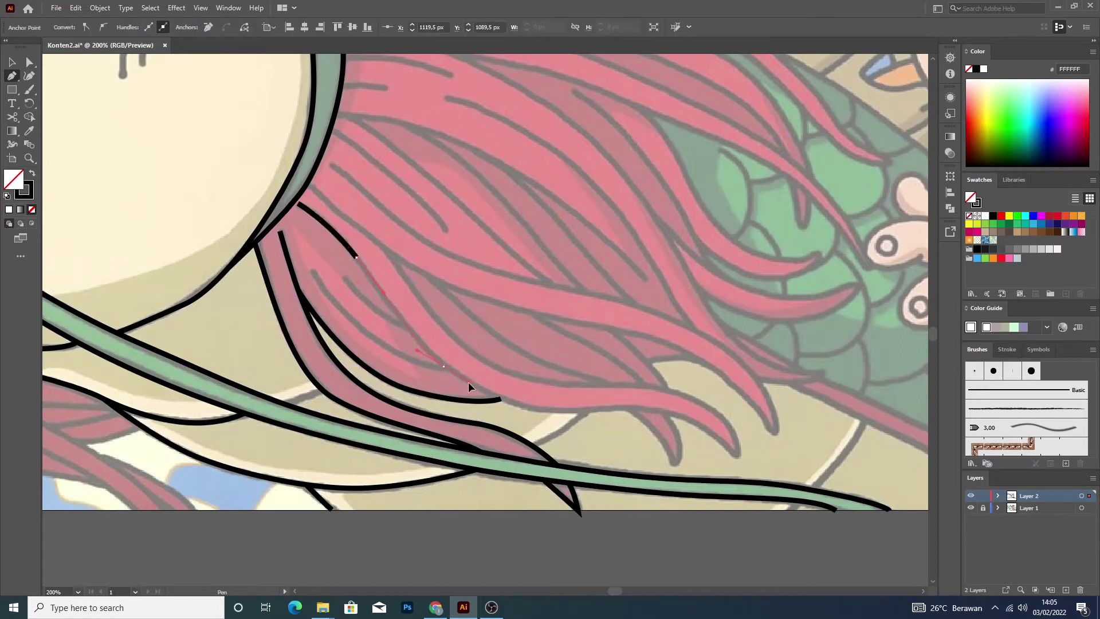
{"action": "left_click_drag", "start_coordinate": [468, 383], "coordinate": [469, 384]}
{"action": "left_click_drag", "start_coordinate": [533, 408], "coordinate": [573, 415]}
{"action": "left_click_drag", "start_coordinate": [654, 411], "coordinate": [658, 410]}
Round the long strand's curled tip and trace its other side back to the snout.
{"action": "left_click_drag", "start_coordinate": [734, 456], "coordinate": [742, 472]}
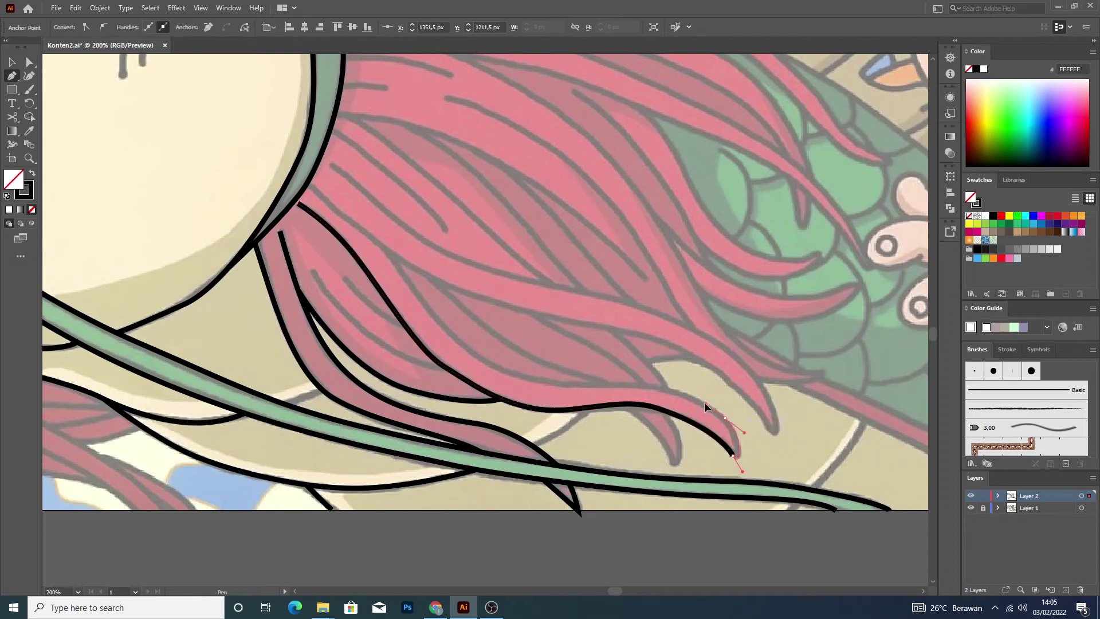
{"action": "left_click_drag", "start_coordinate": [620, 384], "coordinate": [568, 390]}
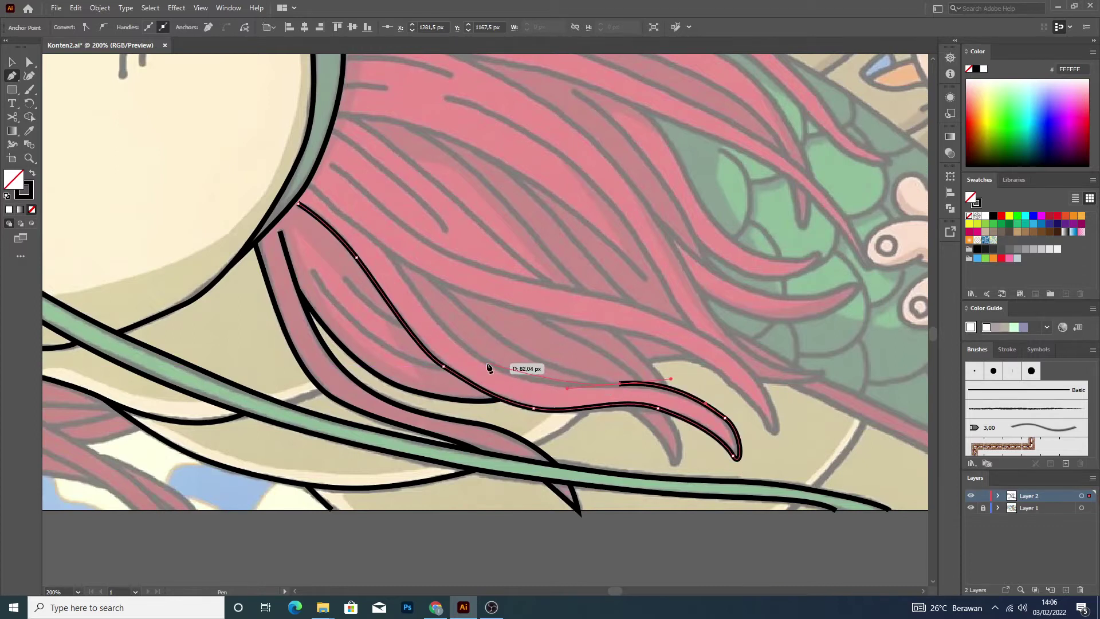
{"action": "left_click_drag", "start_coordinate": [463, 343], "coordinate": [458, 341]}
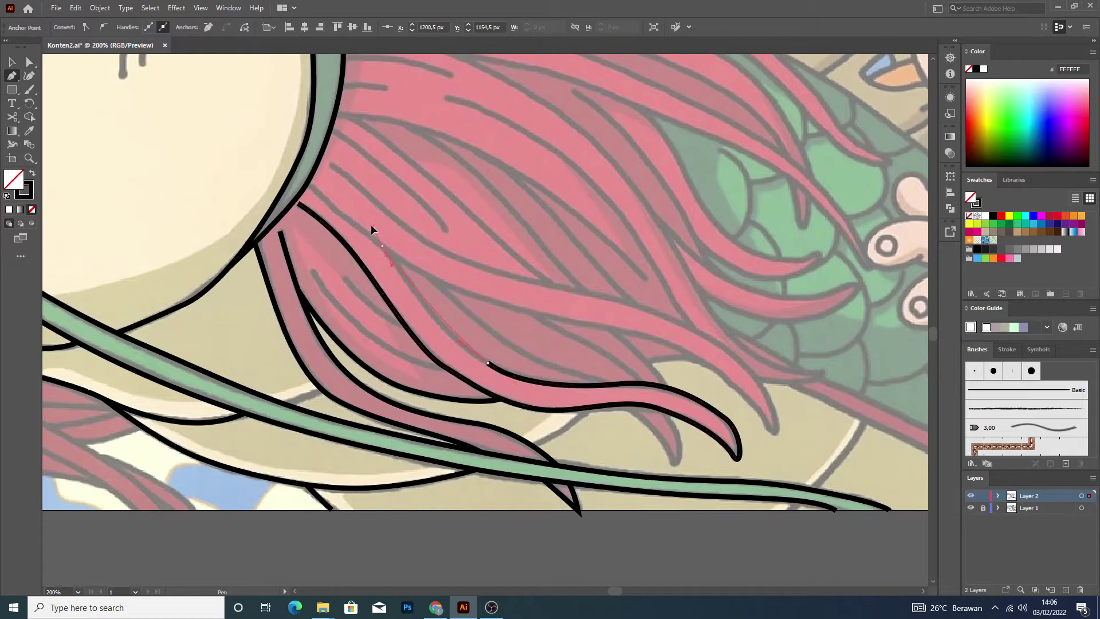
{"action": "left_click_drag", "start_coordinate": [370, 225], "coordinate": [365, 221]}
{"action": "key", "text": "ctrl+minus"}
Zoom out and hide, then reshow, the coloured reference layer to check the line art.
{"action": "left_click", "coordinate": [12, 62]}
{"action": "key", "text": "ctrl+shift+a"}
{"action": "key", "text": "ctrl+minus"}
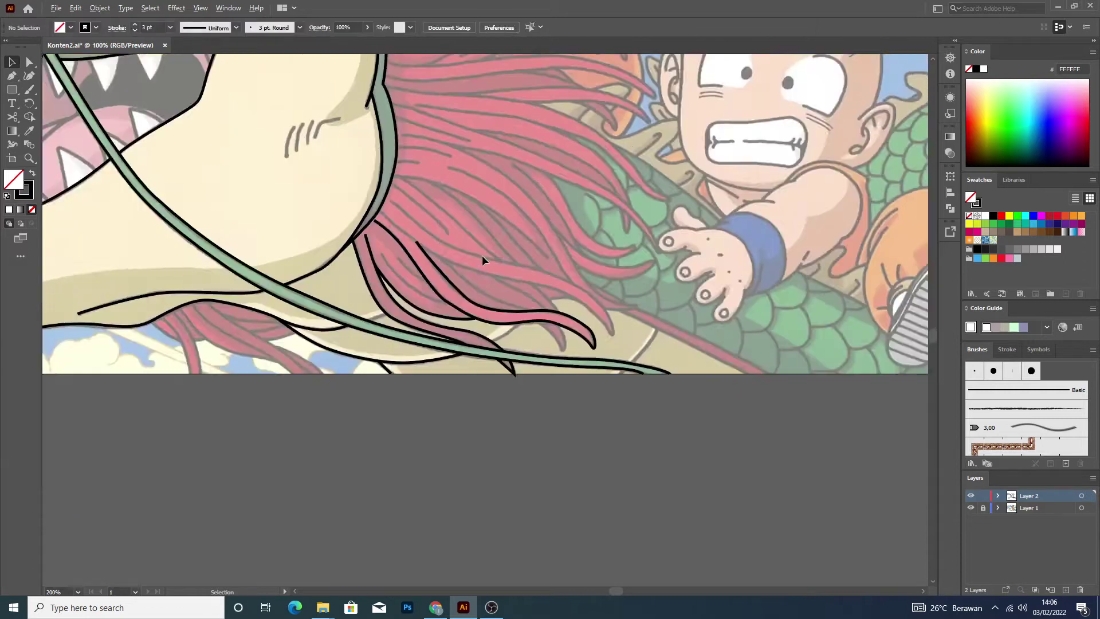
{"action": "scroll", "coordinate": [483, 255], "scroll_direction": "down", "scroll_amount": 1}
{"action": "scroll", "coordinate": [541, 305], "scroll_direction": "up", "scroll_amount": 1}
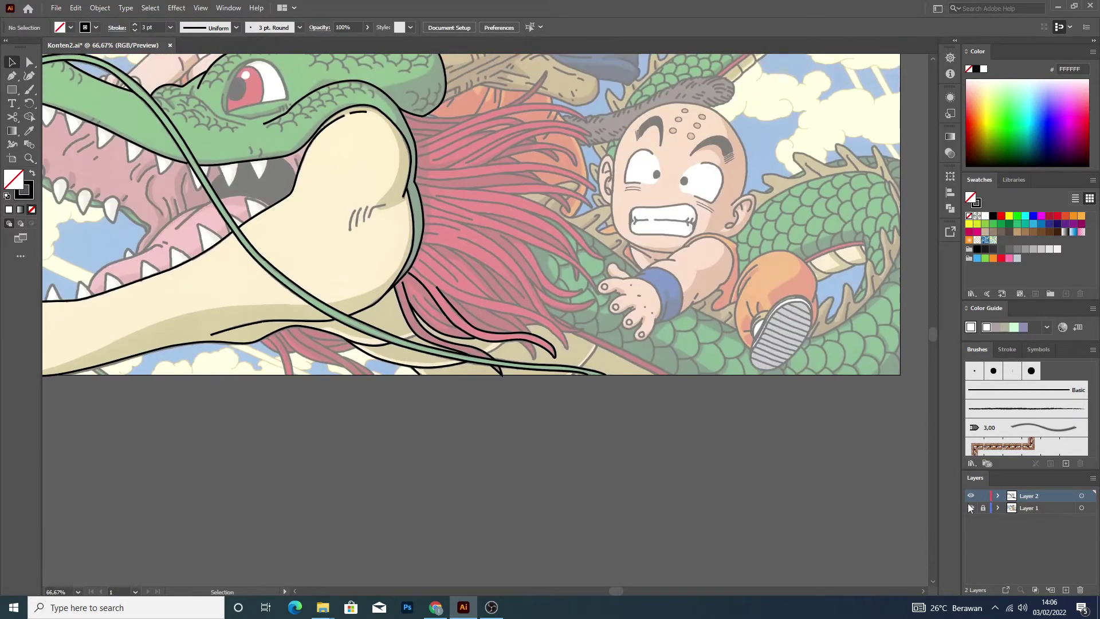
{"action": "left_click", "coordinate": [970, 508]}
{"action": "left_click", "coordinate": [970, 508]}
{"action": "scroll", "coordinate": [320, 228], "scroll_direction": "up", "scroll_amount": 2}
{"action": "scroll", "coordinate": [603, 376], "scroll_direction": "up", "scroll_amount": 1}
{"action": "scroll", "coordinate": [754, 452], "scroll_direction": "down", "scroll_amount": 2}
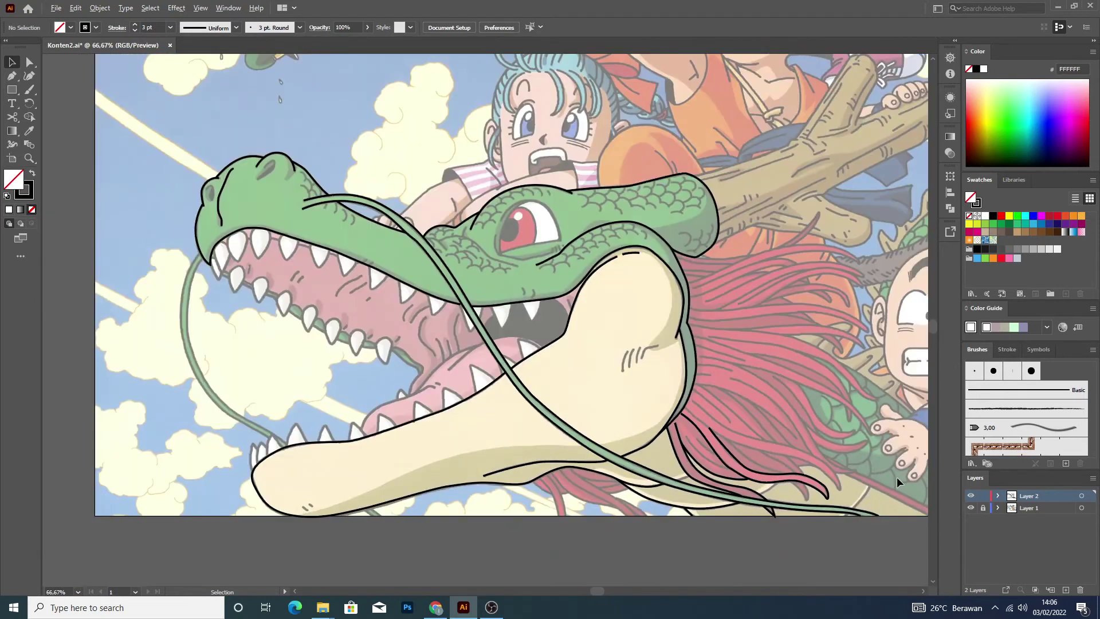
{"action": "scroll", "coordinate": [833, 448], "scroll_direction": "up", "scroll_amount": 3}
Delete the old long hair strand outline and redraw it from the snout to the curled tip.
{"action": "left_click", "coordinate": [645, 494]}
{"action": "key", "text": "Delete"}
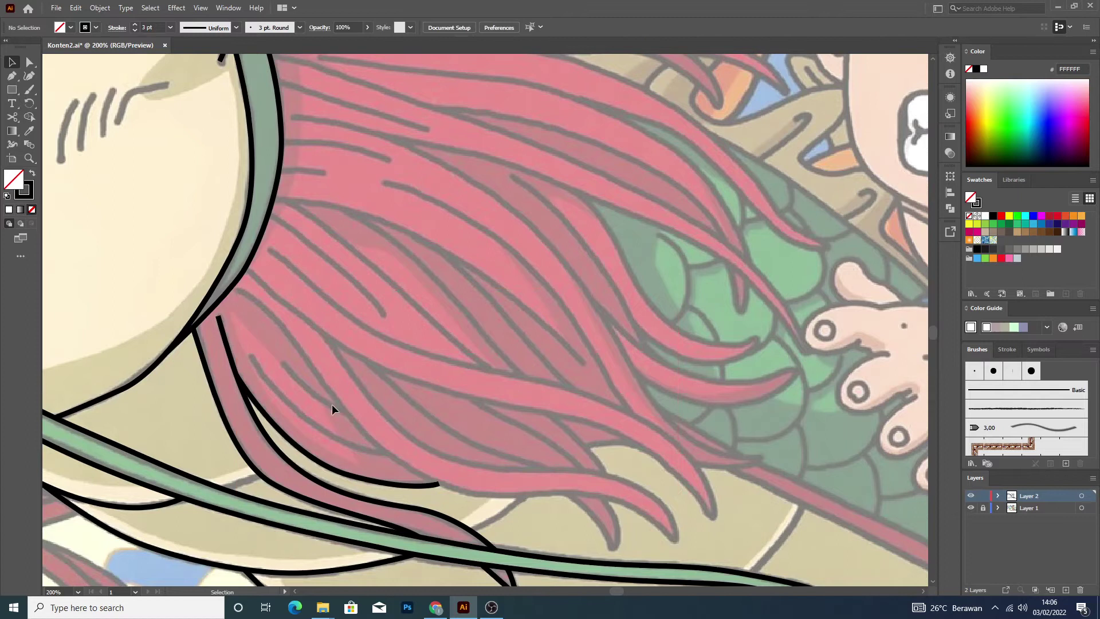
{"action": "left_click", "coordinate": [11, 75]}
{"action": "left_click_drag", "start_coordinate": [236, 290], "coordinate": [276, 306]}
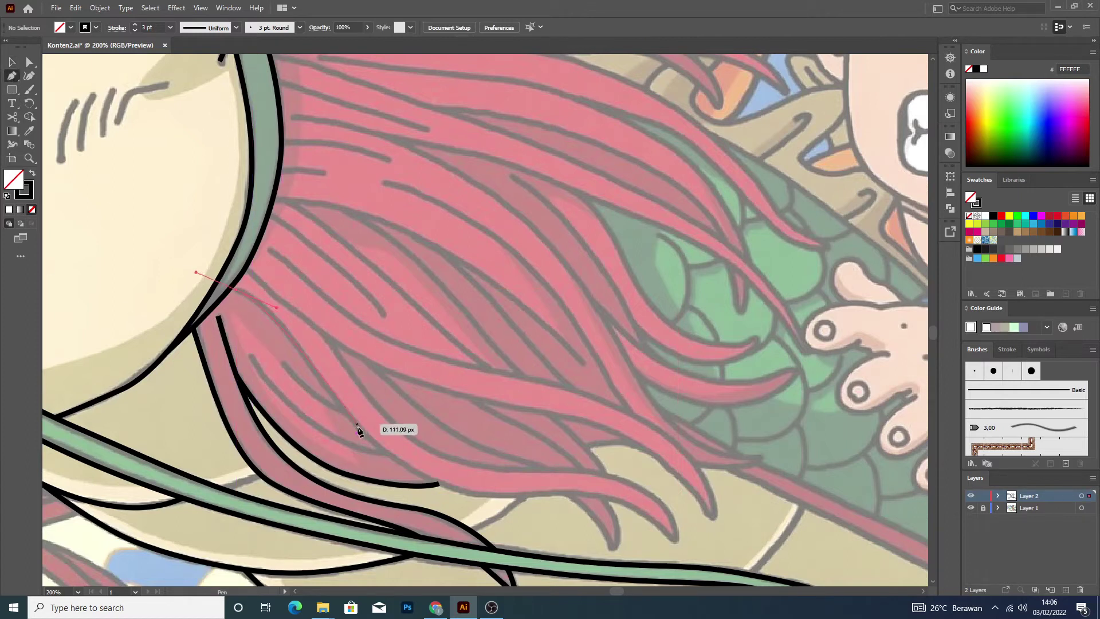
{"action": "mouse_move", "coordinate": [363, 430]}
{"action": "left_mouse_down"}
{"action": "mouse_move", "coordinate": [385, 453]}
{"action": "mouse_move", "coordinate": [484, 494]}
{"action": "mouse_move", "coordinate": [556, 503]}
{"action": "mouse_move", "coordinate": [637, 486]}
{"action": "left_mouse_up"}
{"action": "mouse_move", "coordinate": [670, 536]}
{"action": "left_mouse_down"}
{"action": "mouse_move", "coordinate": [676, 546]}
{"action": "mouse_move", "coordinate": [601, 471]}
{"action": "mouse_move", "coordinate": [520, 452]}
{"action": "left_mouse_up"}
{"action": "left_click_drag", "start_coordinate": [449, 463], "coordinate": [420, 444]}
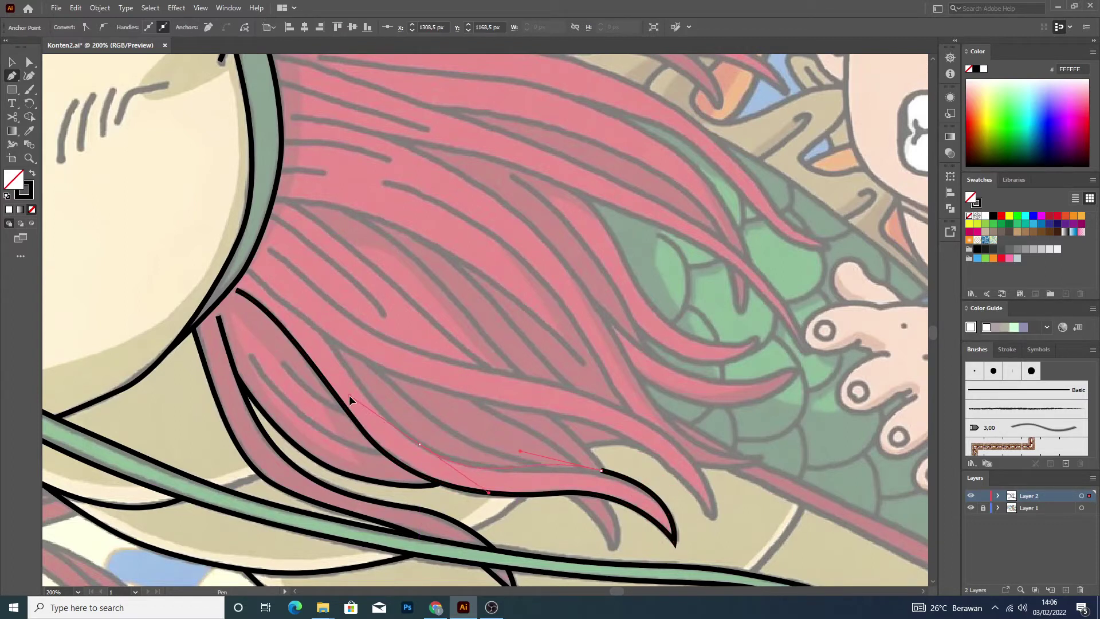
{"action": "left_click", "coordinate": [326, 335]}
{"action": "left_click", "coordinate": [11, 62]}
{"action": "left_click", "coordinate": [355, 232]}
Trace another strand outline from near the snout to a sharp-cornered hair tip and back.
{"action": "left_click", "coordinate": [11, 77]}
{"action": "left_click", "coordinate": [245, 268]}
{"action": "left_click_drag", "start_coordinate": [348, 346], "coordinate": [397, 372]}
{"action": "left_click_drag", "start_coordinate": [516, 404], "coordinate": [610, 418]}
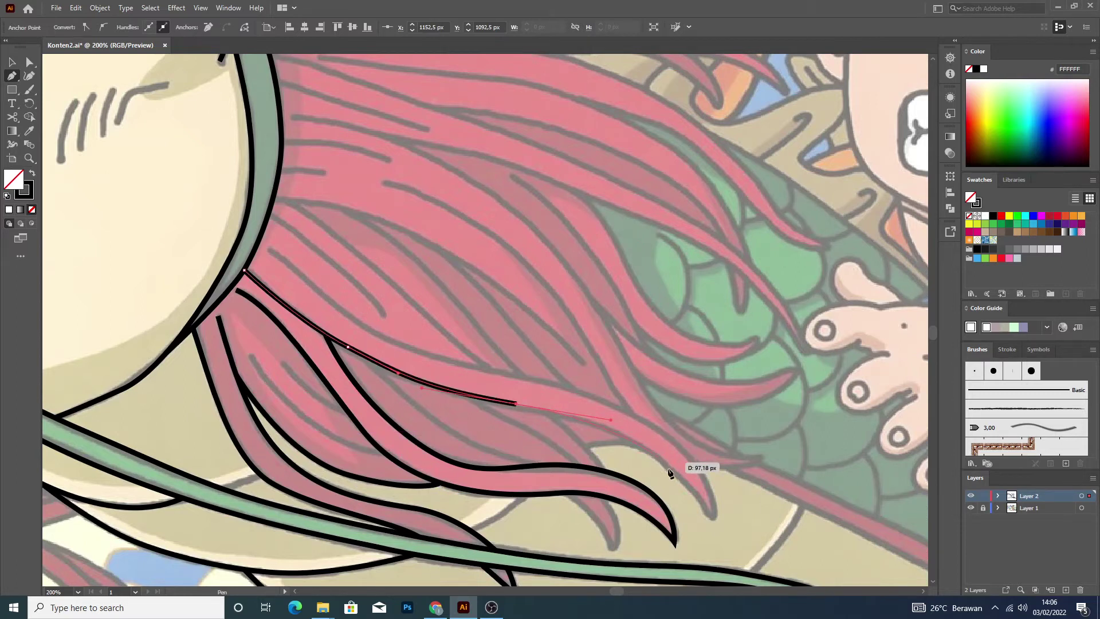
{"action": "left_click_drag", "start_coordinate": [711, 518], "coordinate": [747, 577]}
{"action": "left_click", "coordinate": [712, 519]}
{"action": "left_click", "coordinate": [651, 423]}
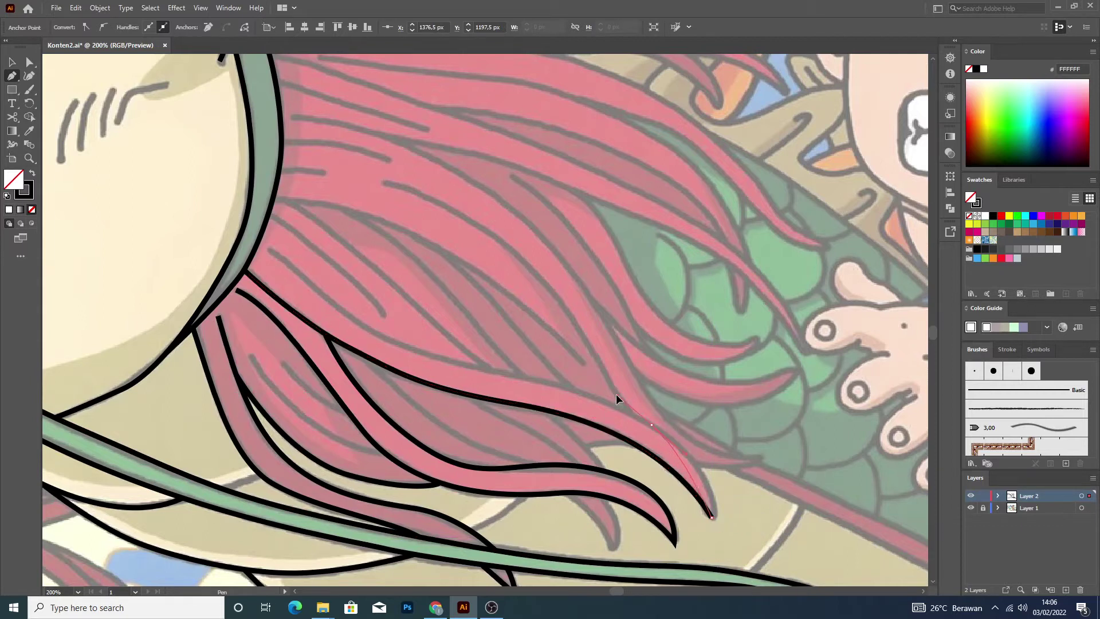
{"action": "left_click", "coordinate": [579, 381]}
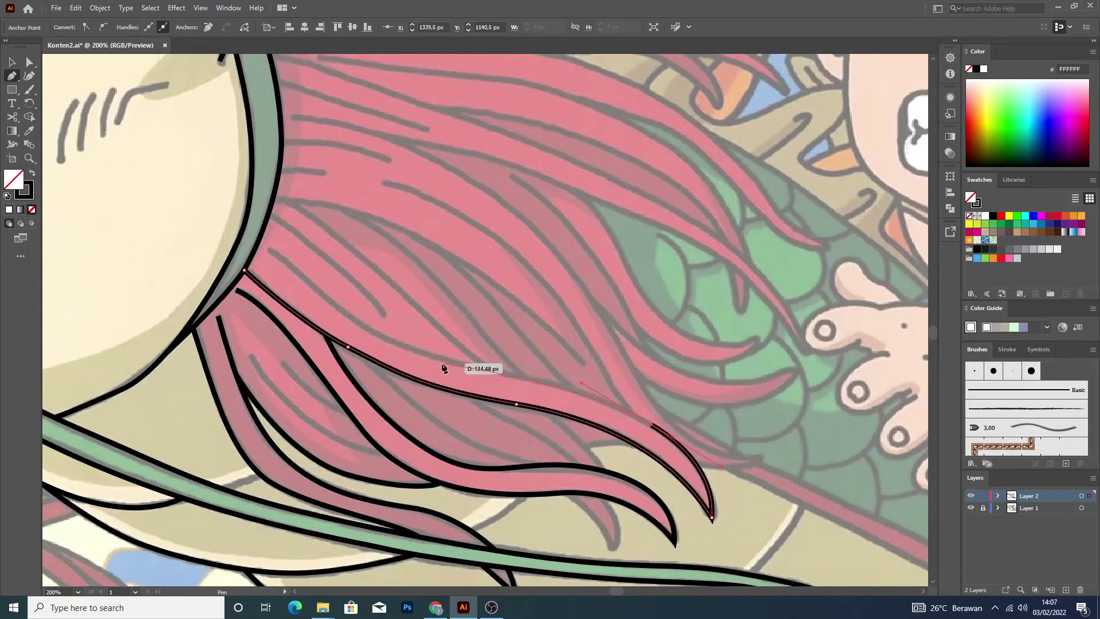
{"action": "left_click_drag", "start_coordinate": [395, 347], "coordinate": [395, 346]}
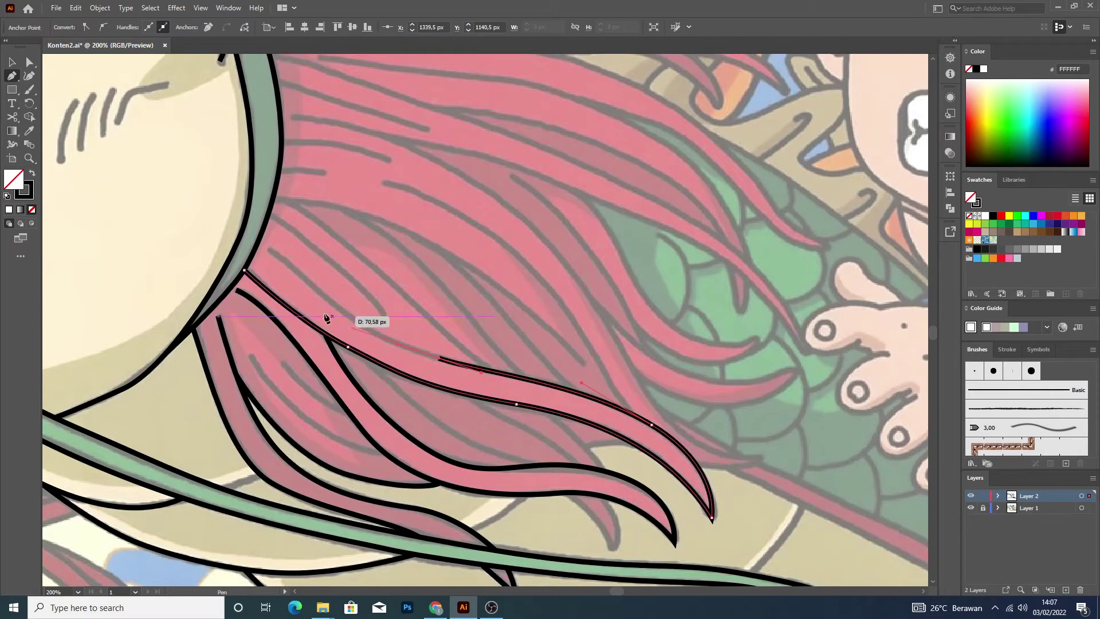
{"action": "left_click_drag", "start_coordinate": [270, 248], "coordinate": [236, 191]}
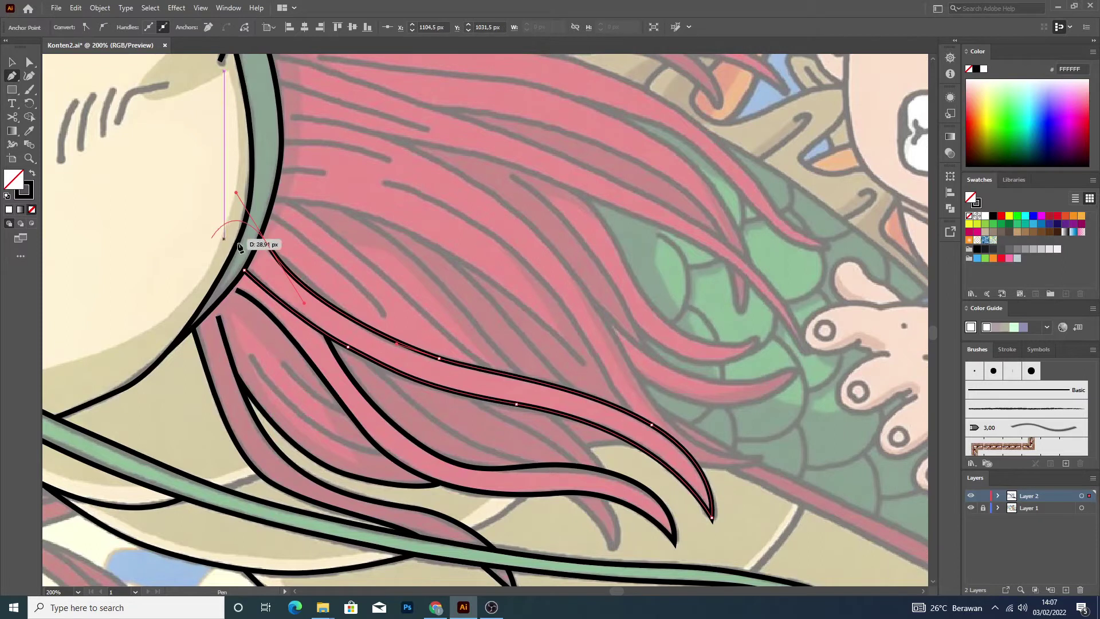
{"action": "left_click", "coordinate": [270, 247]}
{"action": "left_click", "coordinate": [11, 61]}
Outline a red hair strand with curved anchors from its tip up to the green edge.
{"action": "left_click", "coordinate": [806, 516]}
{"action": "scroll", "coordinate": [786, 454], "scroll_direction": "down", "scroll_amount": 3}
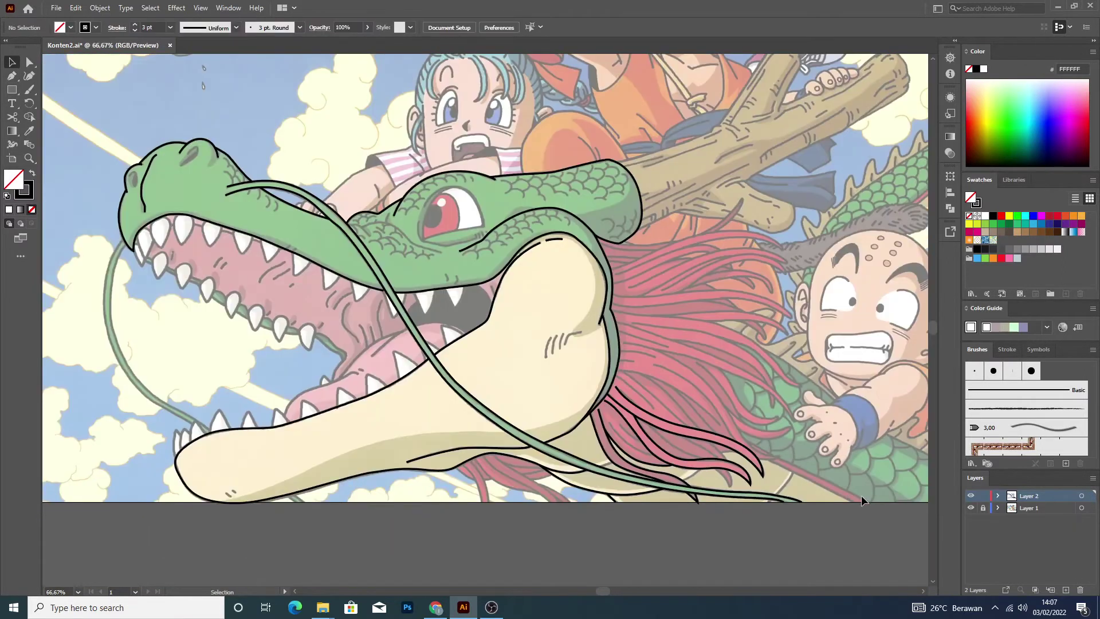
{"action": "scroll", "coordinate": [913, 438], "scroll_direction": "up", "scroll_amount": 2}
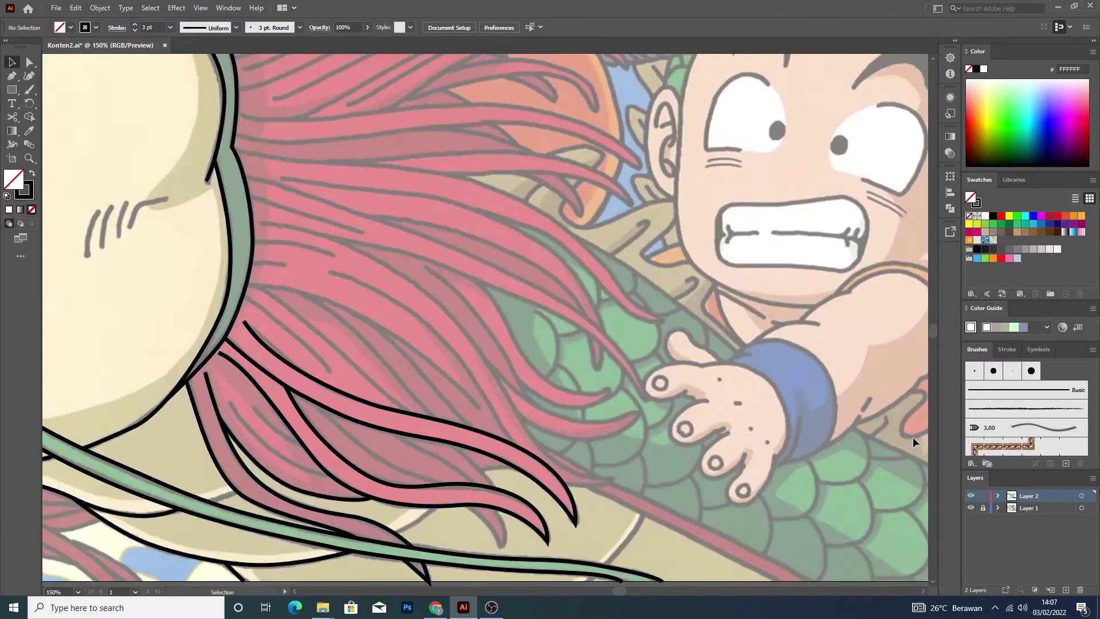
{"action": "left_click", "coordinate": [11, 75]}
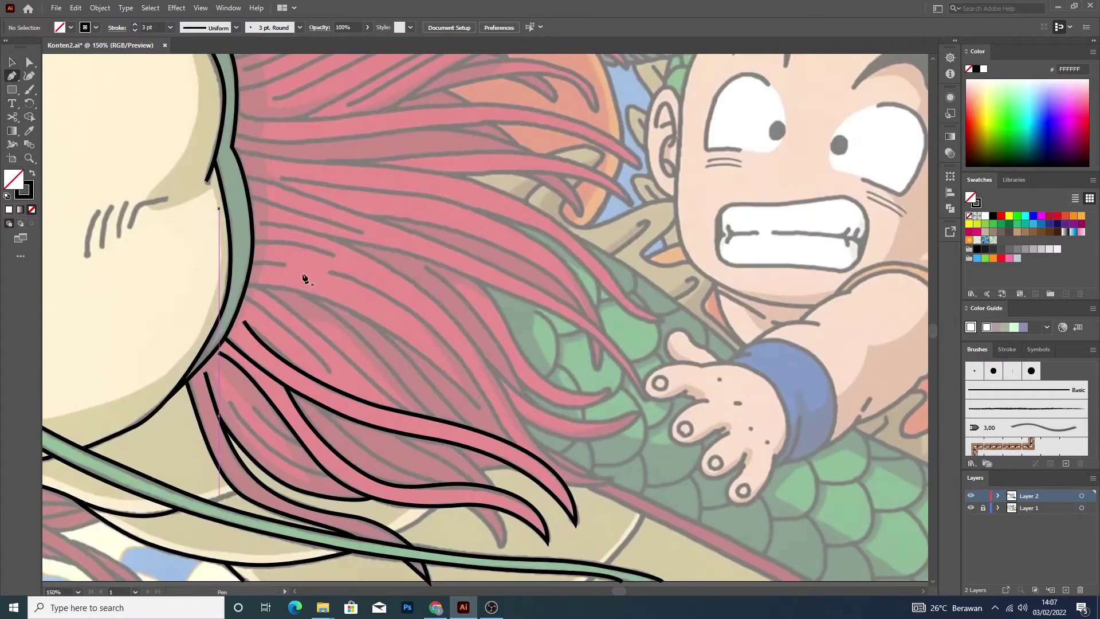
{"action": "scroll", "coordinate": [599, 490], "scroll_direction": "up", "scroll_amount": 1}
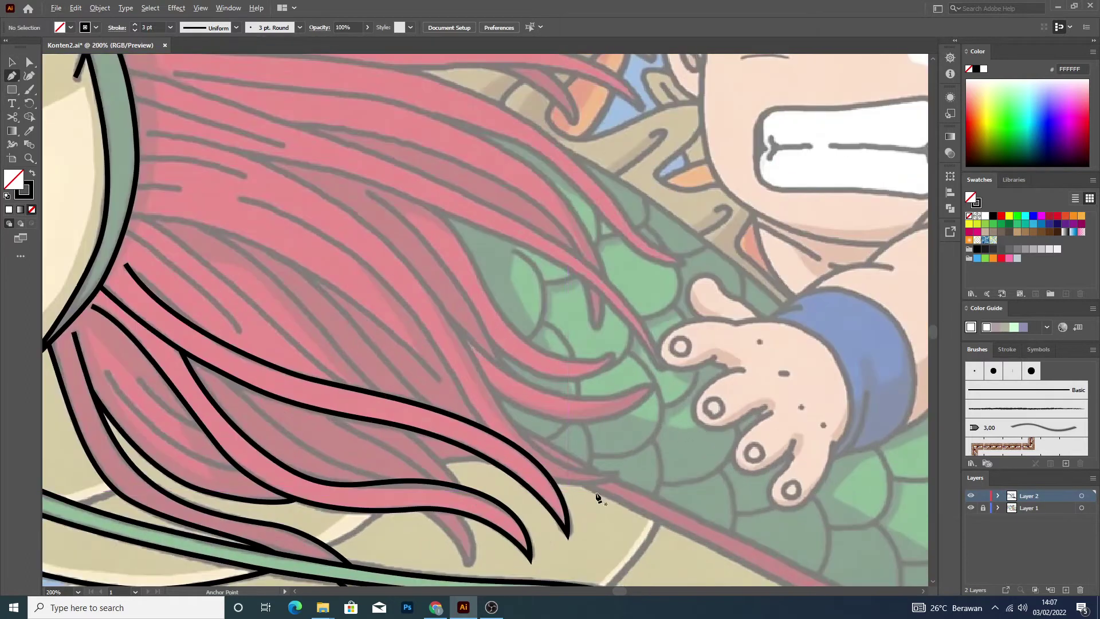
{"action": "left_click", "coordinate": [552, 481]}
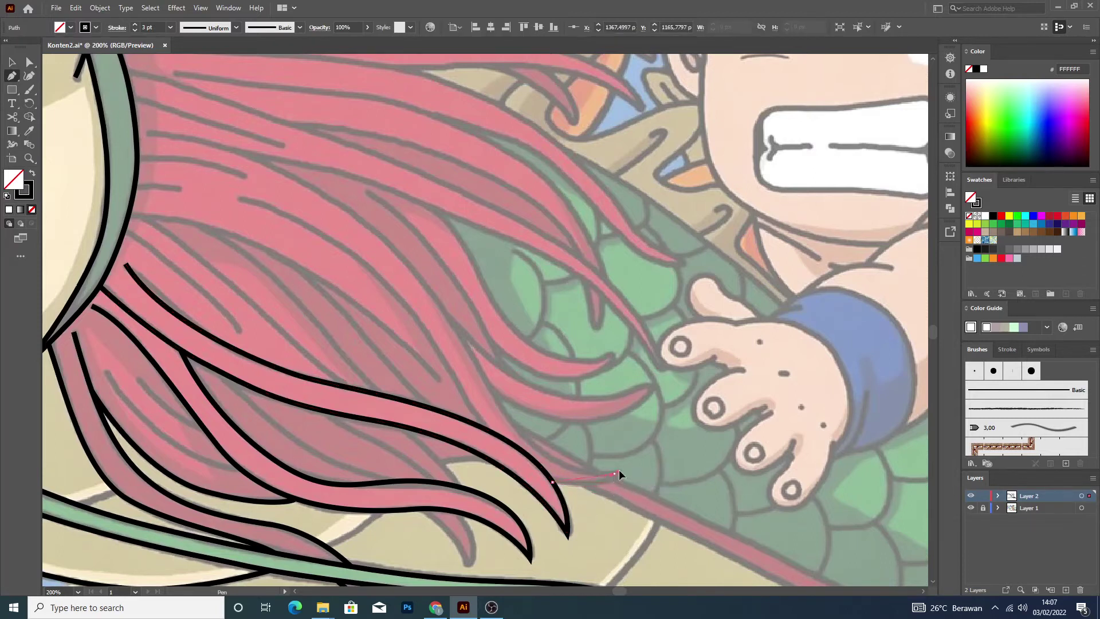
{"action": "left_click_drag", "start_coordinate": [614, 473], "coordinate": [635, 451]}
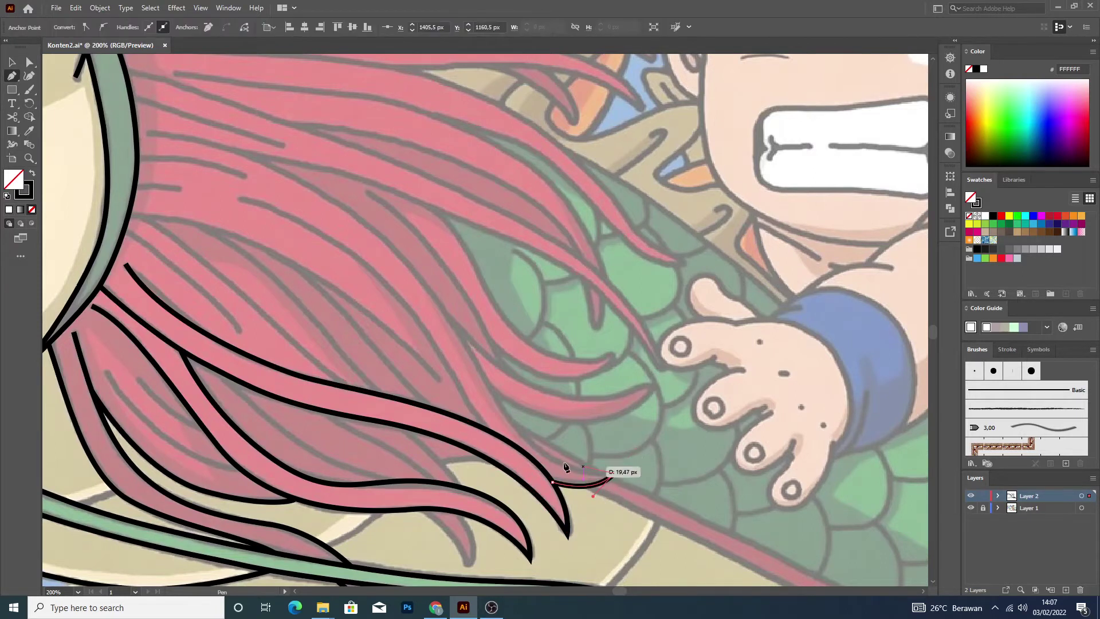
{"action": "left_click", "coordinate": [528, 440]}
{"action": "left_click_drag", "start_coordinate": [487, 396], "coordinate": [484, 391]}
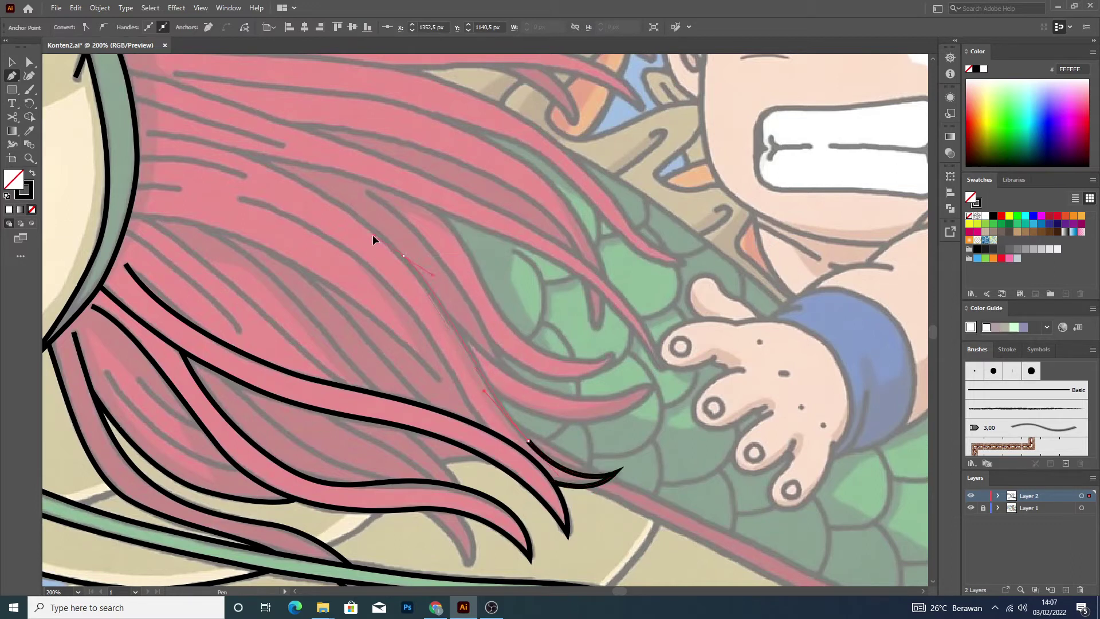
{"action": "left_click_drag", "start_coordinate": [372, 236], "coordinate": [365, 218]}
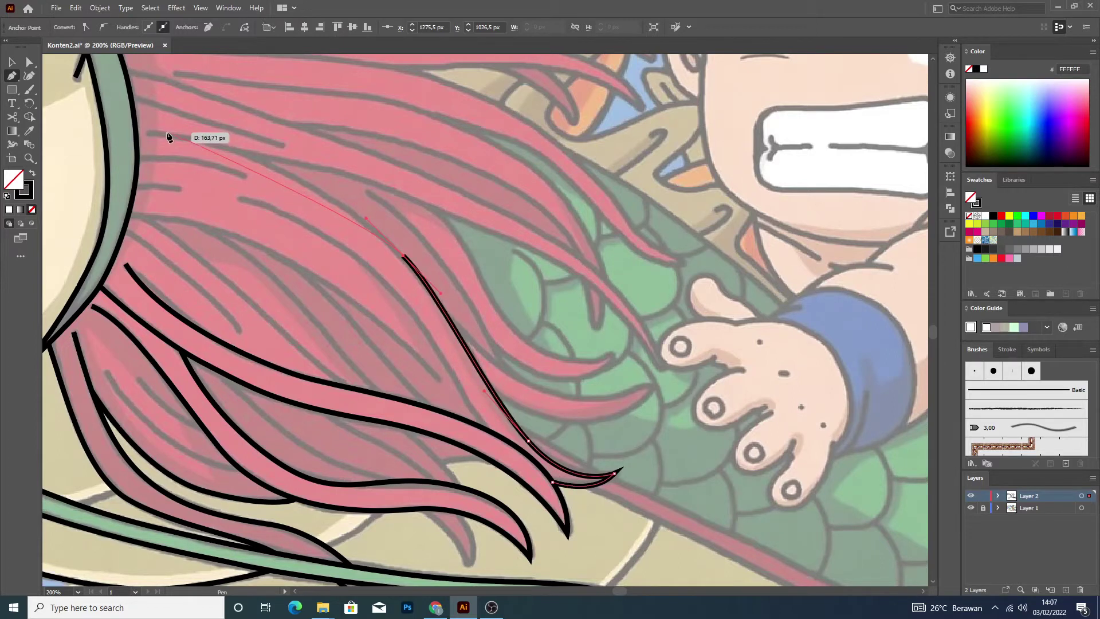
{"action": "left_click_drag", "start_coordinate": [151, 132], "coordinate": [65, 135]}
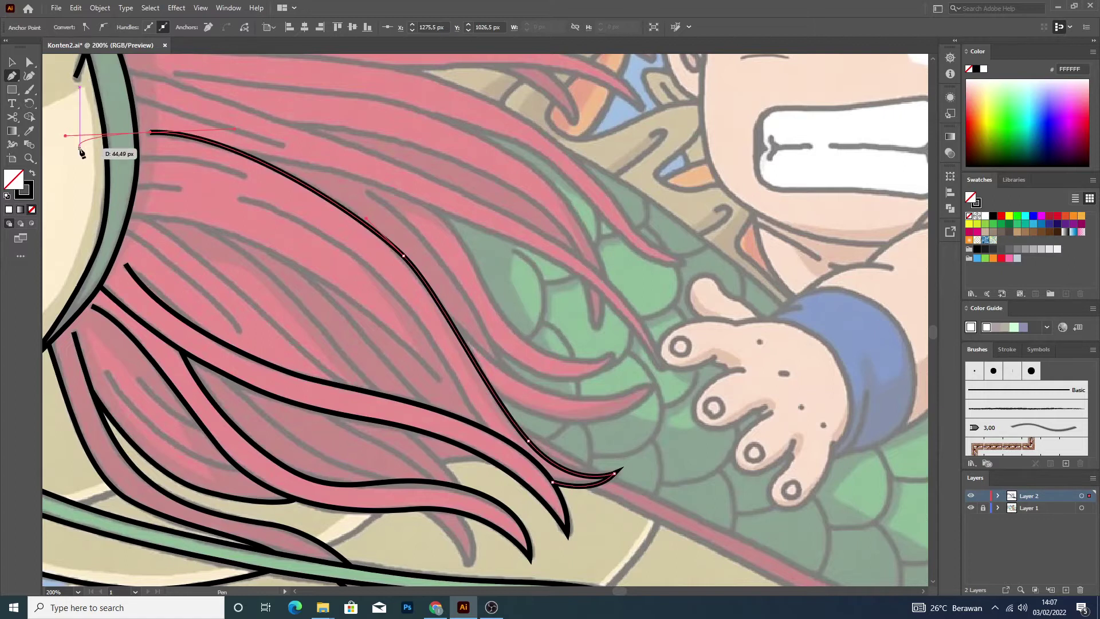
{"action": "key", "text": "v"}
{"action": "left_click", "coordinate": [69, 122]}
Outline the upper-left strand down to a pointed tip near the hand and back to the green edge.
{"action": "key", "text": "p"}
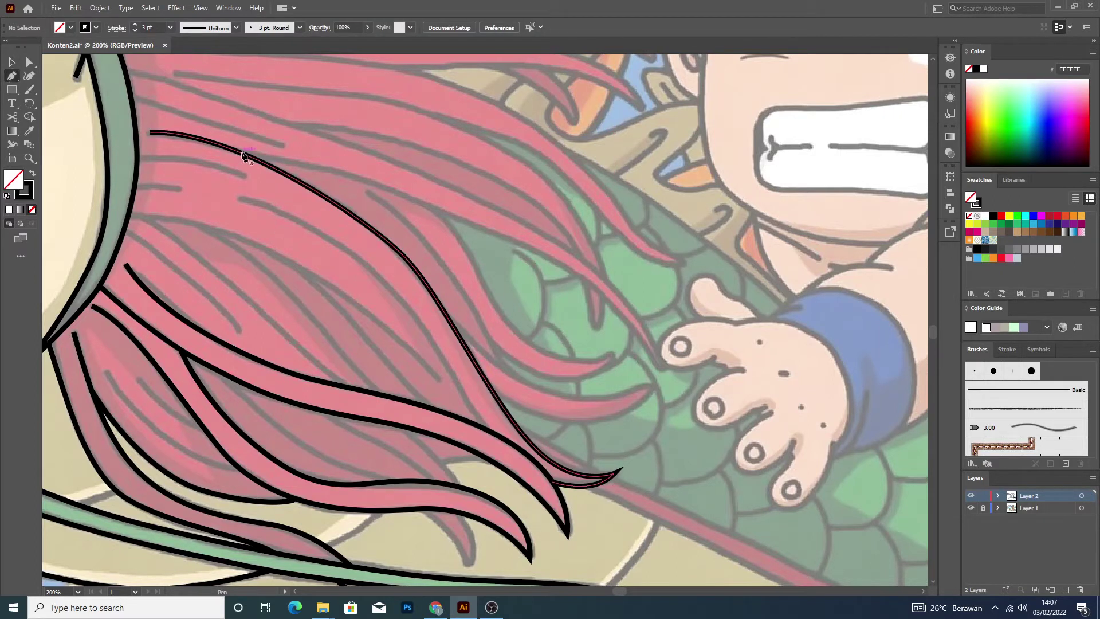
{"action": "left_click", "coordinate": [242, 153]}
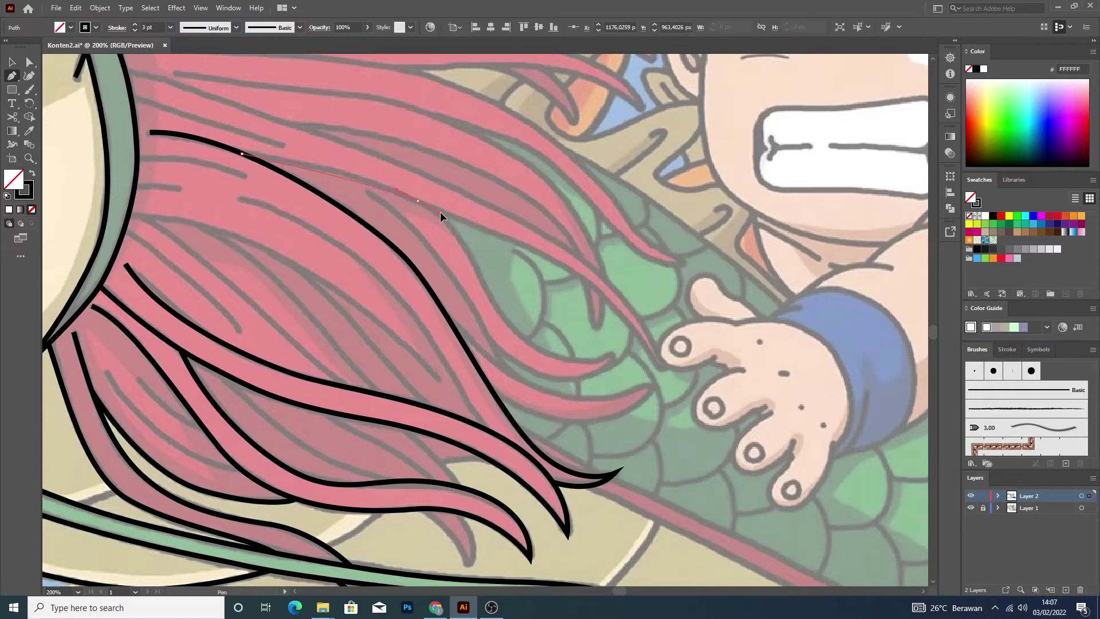
{"action": "left_click_drag", "start_coordinate": [478, 227], "coordinate": [495, 232]}
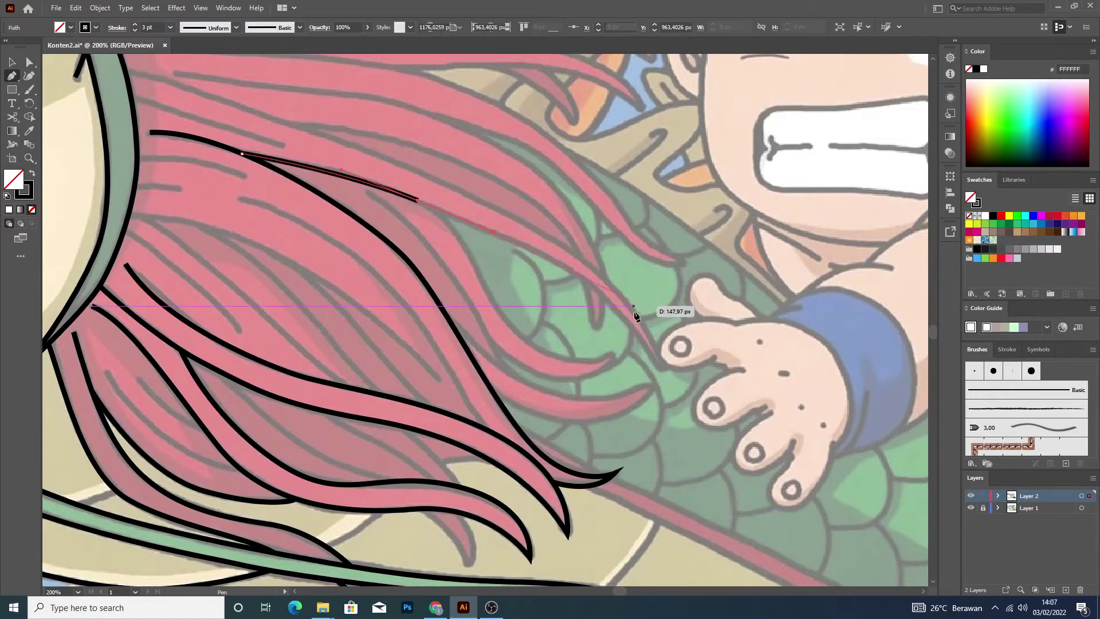
{"action": "left_click_drag", "start_coordinate": [658, 370], "coordinate": [696, 461]}
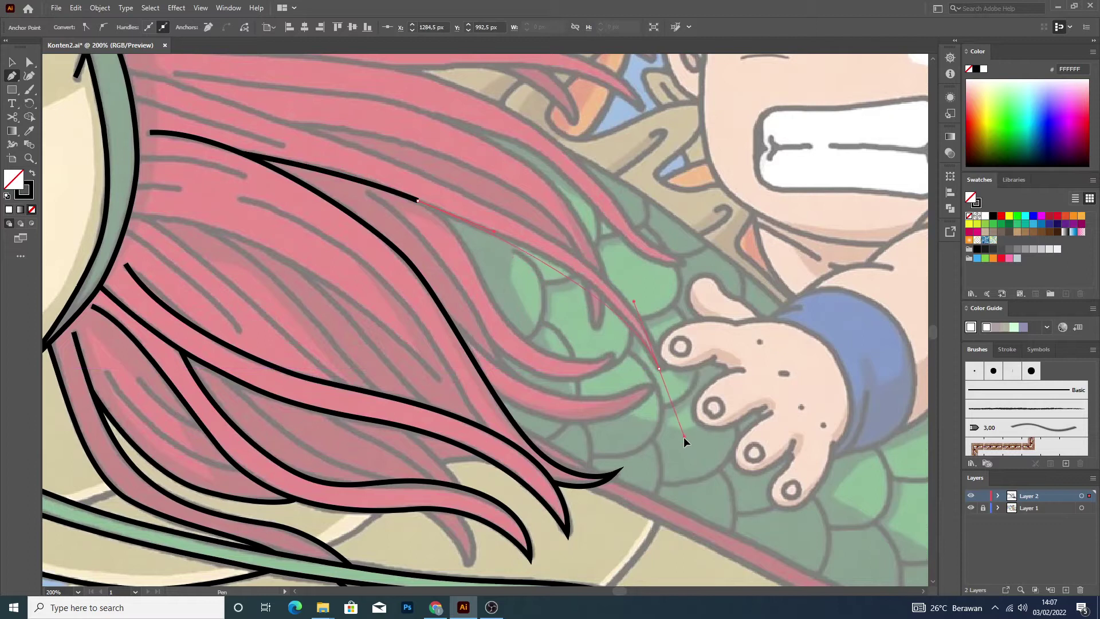
{"action": "left_click_drag", "start_coordinate": [700, 463], "coordinate": [700, 464]}
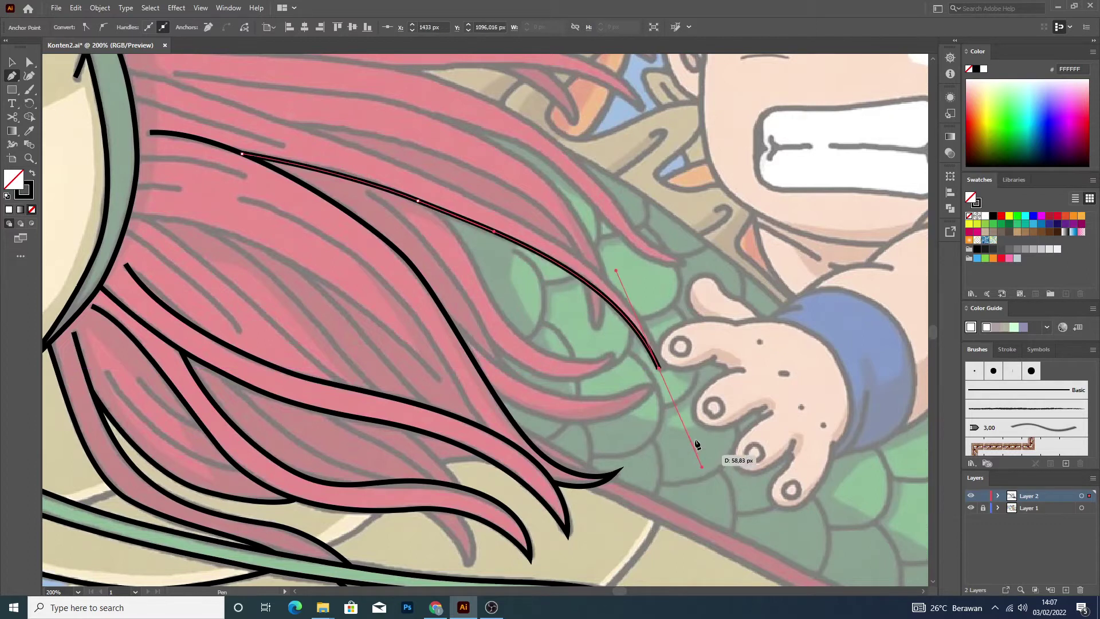
{"action": "left_click", "coordinate": [660, 370]}
{"action": "left_click_drag", "start_coordinate": [569, 250], "coordinate": [198, 89]}
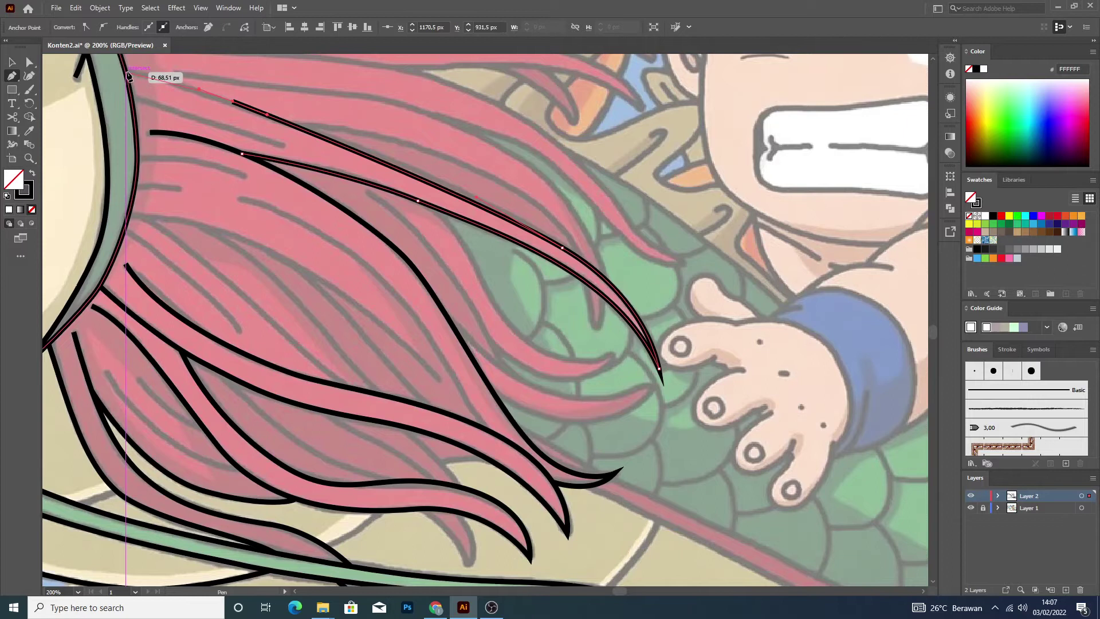
{"action": "left_click_drag", "start_coordinate": [127, 73], "coordinate": [2, 65]}
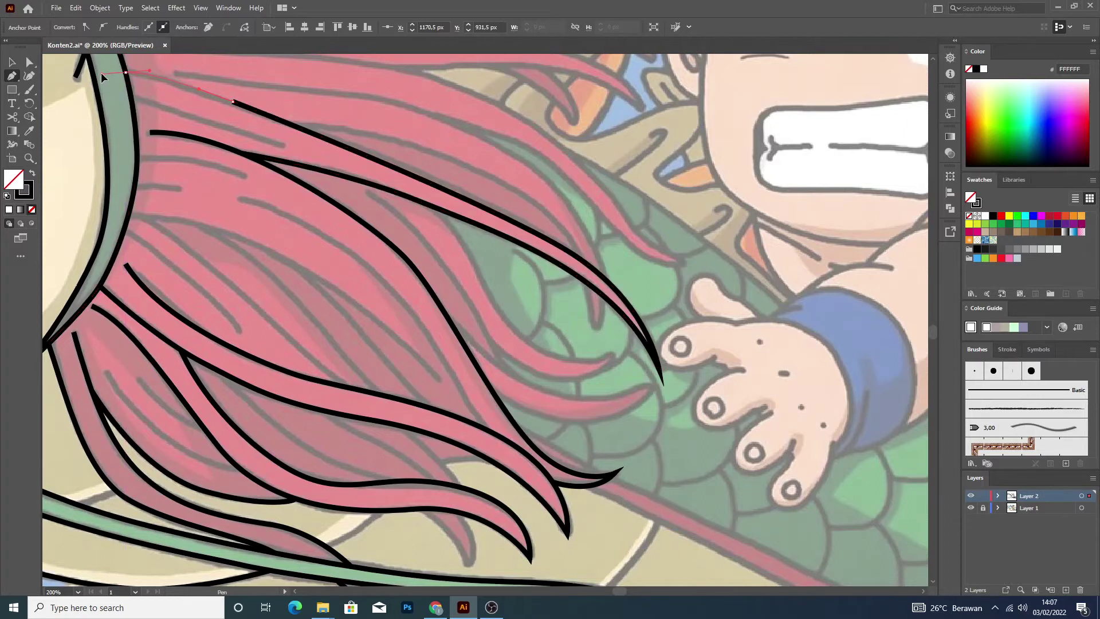
{"action": "left_click", "coordinate": [651, 244], "text": "ctrl"}
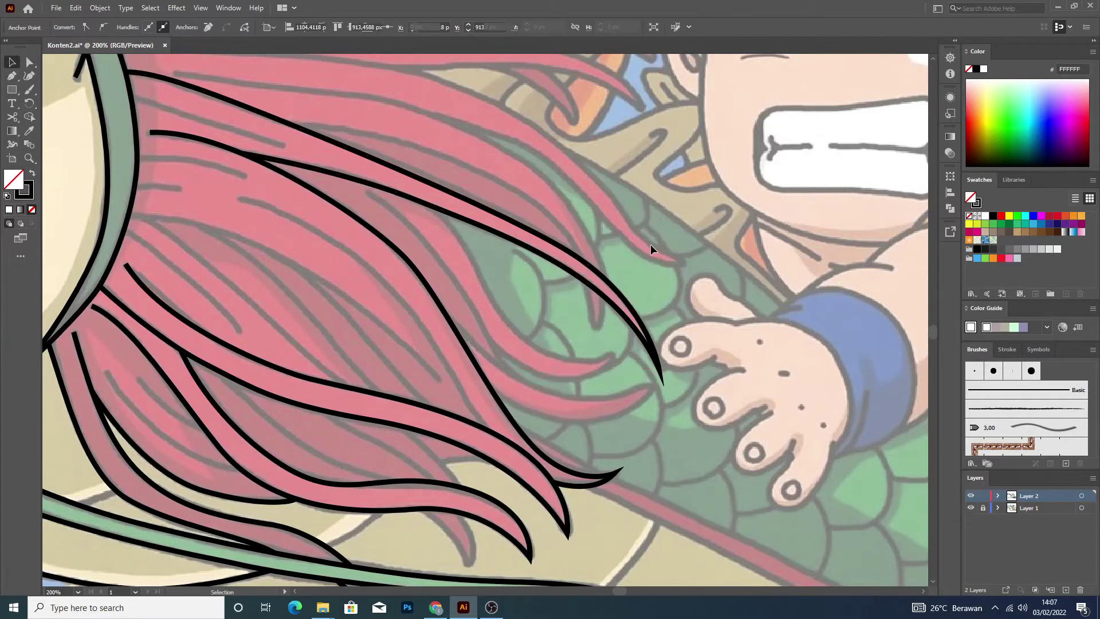
Begin a strand outline from the existing hair line, curving toward a hooked tip by the hand.
{"action": "left_click", "coordinate": [13, 76]}
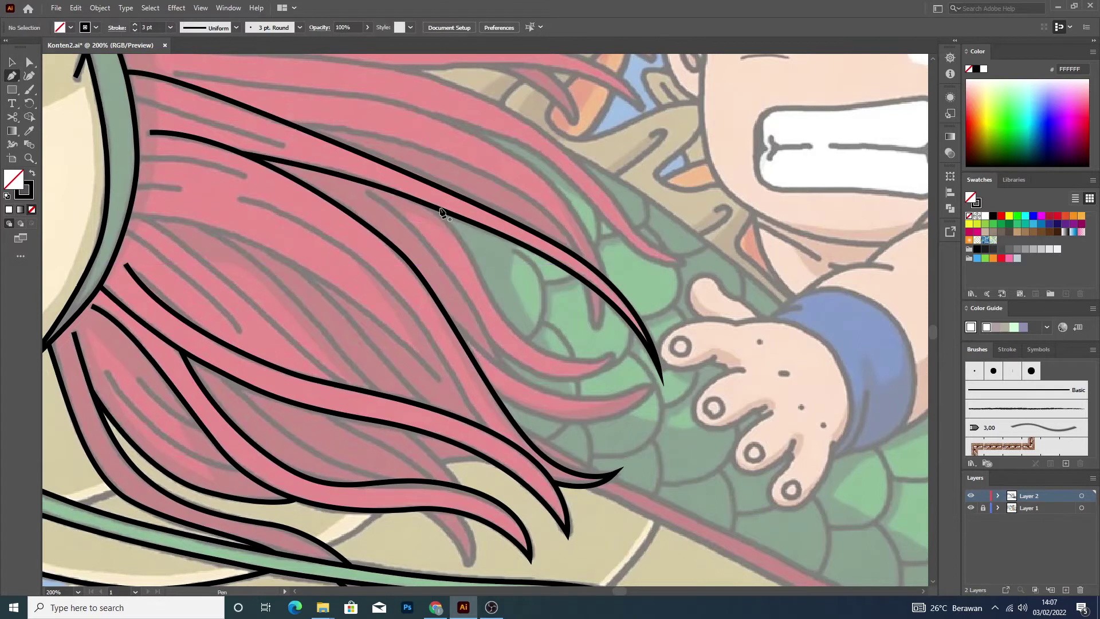
{"action": "mouse_move", "coordinate": [429, 204]}
{"action": "left_mouse_down"}
{"action": "mouse_move", "coordinate": [498, 301]}
{"action": "mouse_move", "coordinate": [484, 289]}
{"action": "left_mouse_up"}
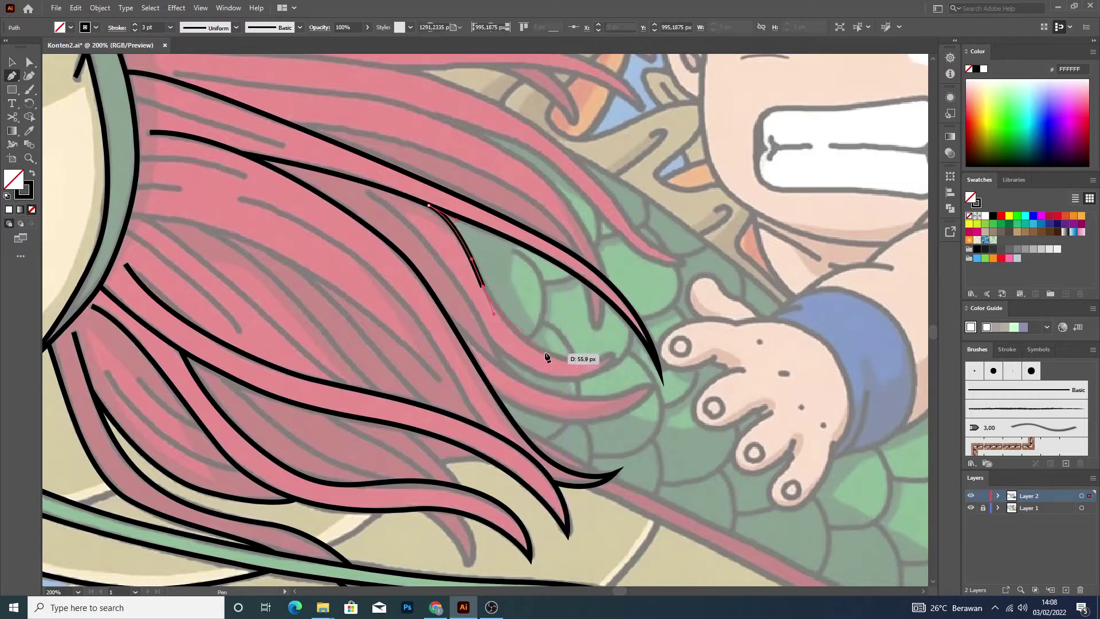
{"action": "left_click_drag", "start_coordinate": [569, 366], "coordinate": [544, 353]}
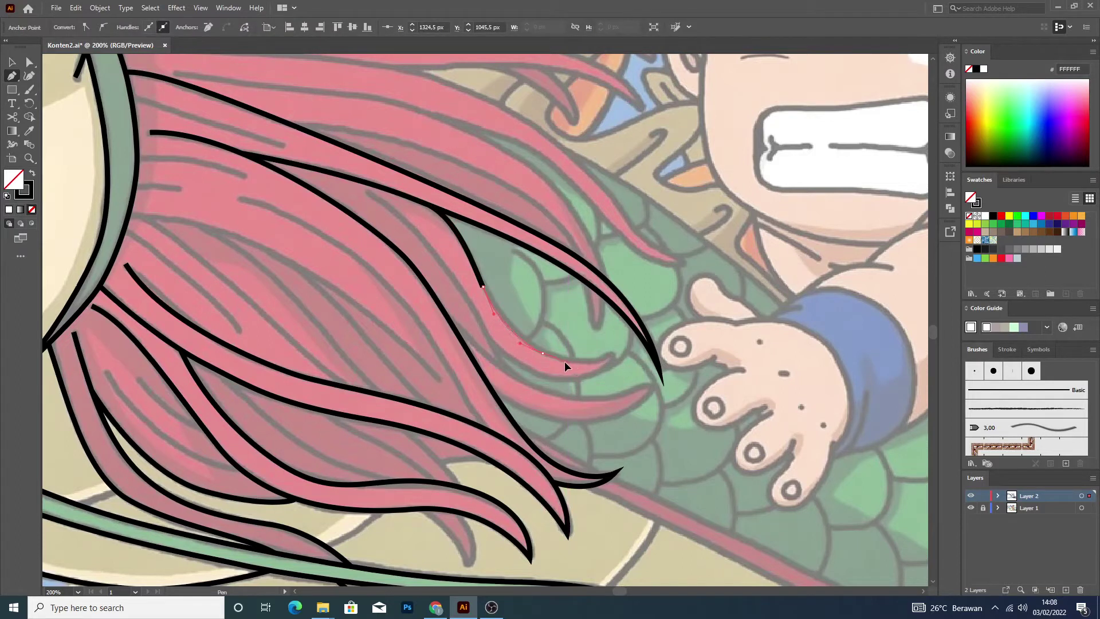
{"action": "left_click_drag", "start_coordinate": [615, 357], "coordinate": [612, 356]}
{"action": "left_click", "coordinate": [637, 338]}
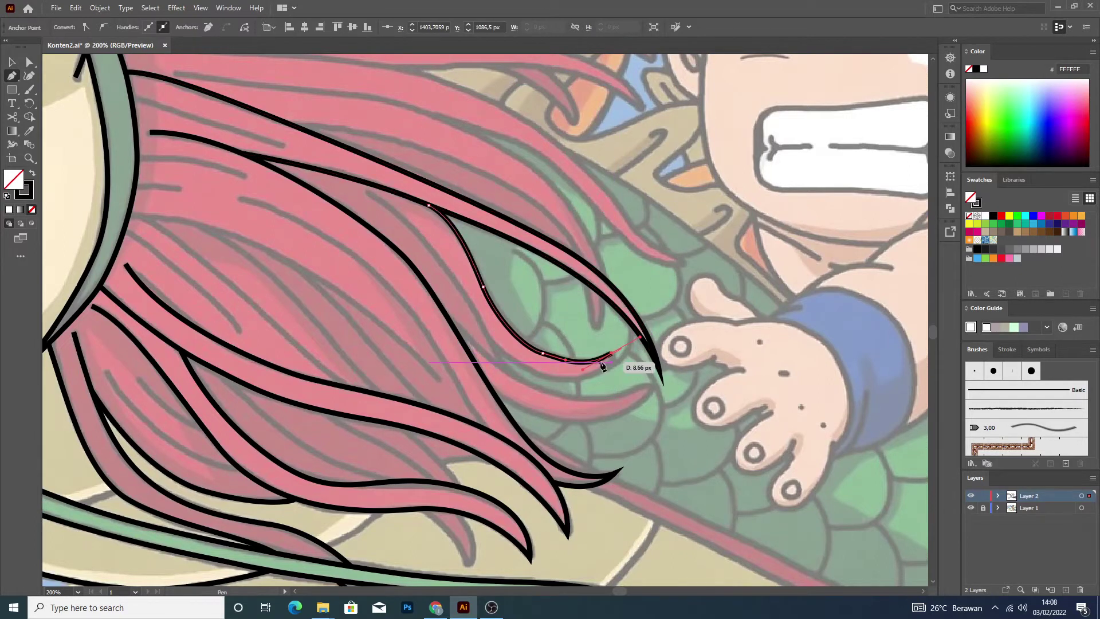
{"action": "left_click_drag", "start_coordinate": [612, 353], "coordinate": [669, 317]}
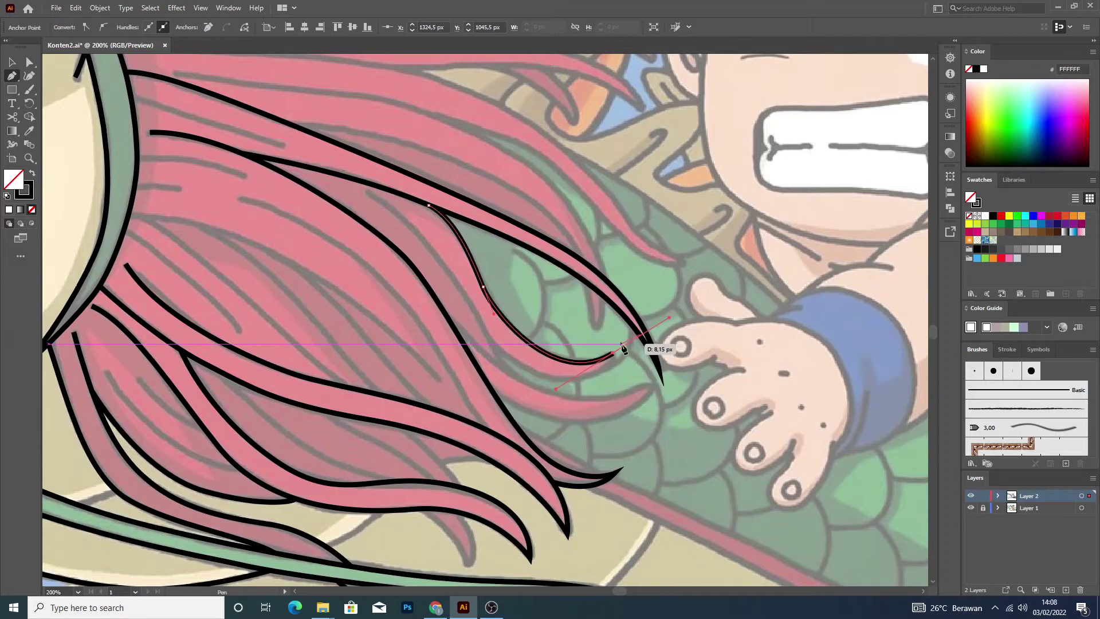
{"action": "left_click", "coordinate": [612, 353]}
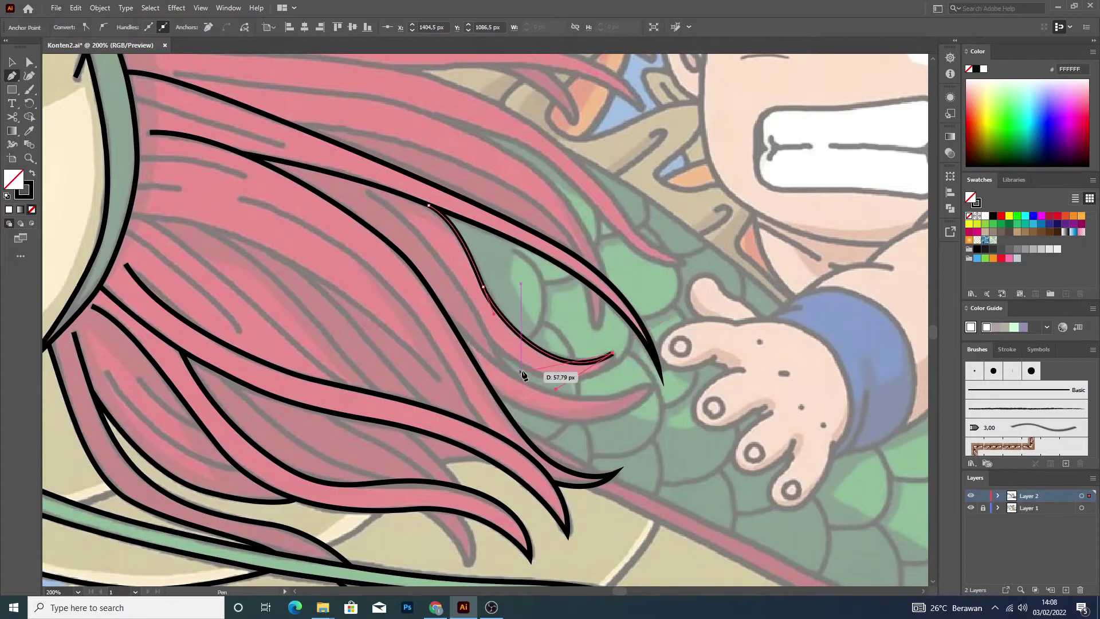
{"action": "left_click_drag", "start_coordinate": [439, 334], "coordinate": [475, 331]}
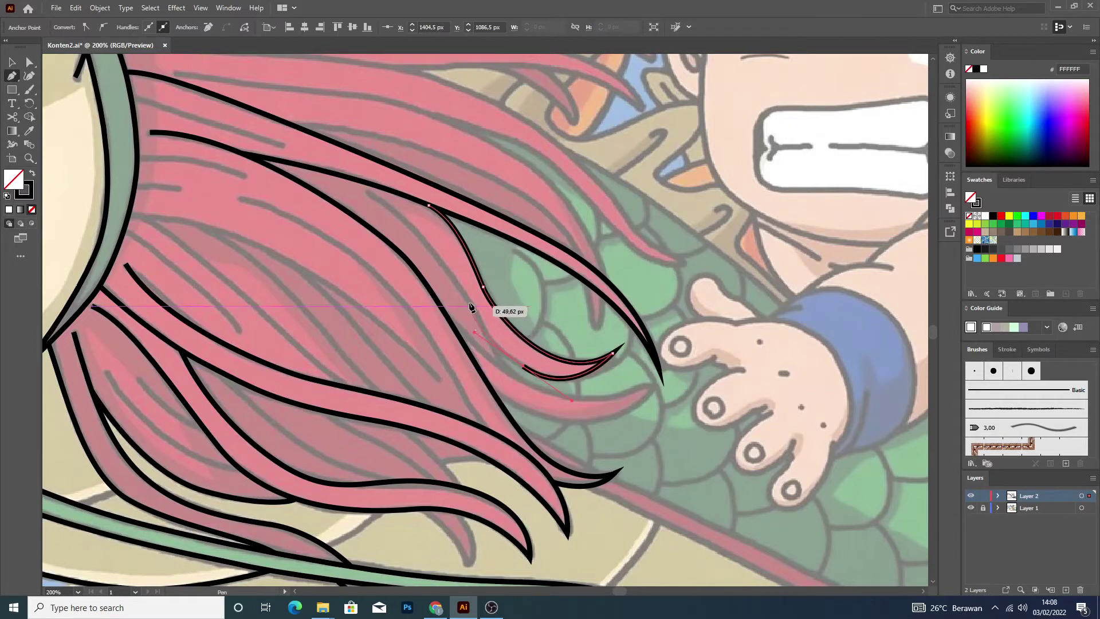
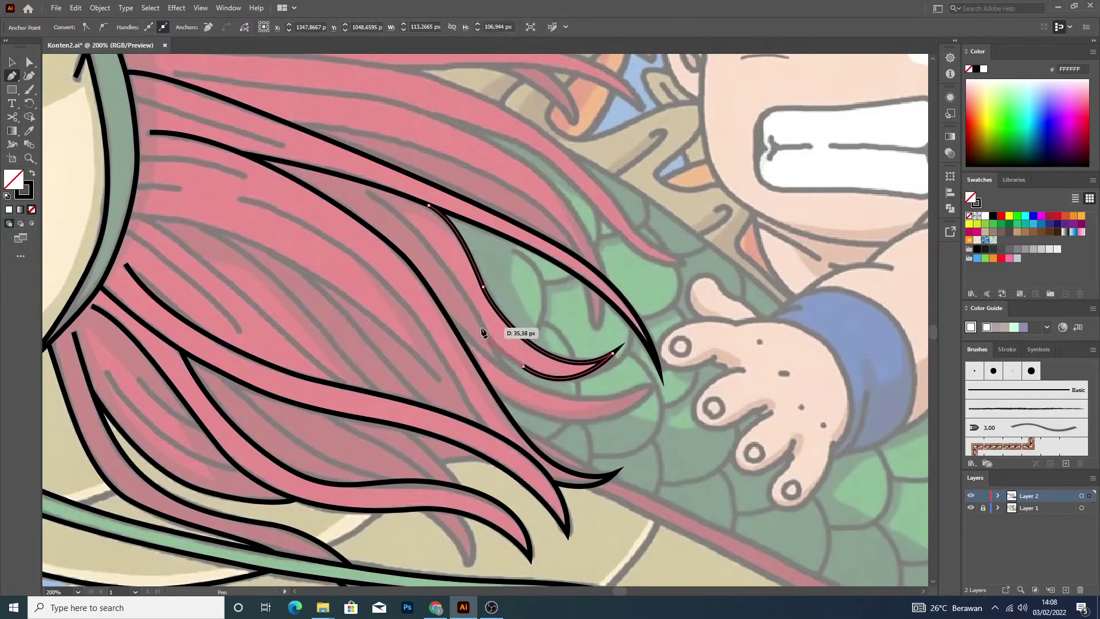
Extend the previous hair stroke by one more anchor and finish it.
{"action": "left_click", "coordinate": [481, 325]}
{"action": "left_click", "coordinate": [12, 63]}
{"action": "left_click", "coordinate": [79, 133]}
{"action": "left_click", "coordinate": [12, 75]}
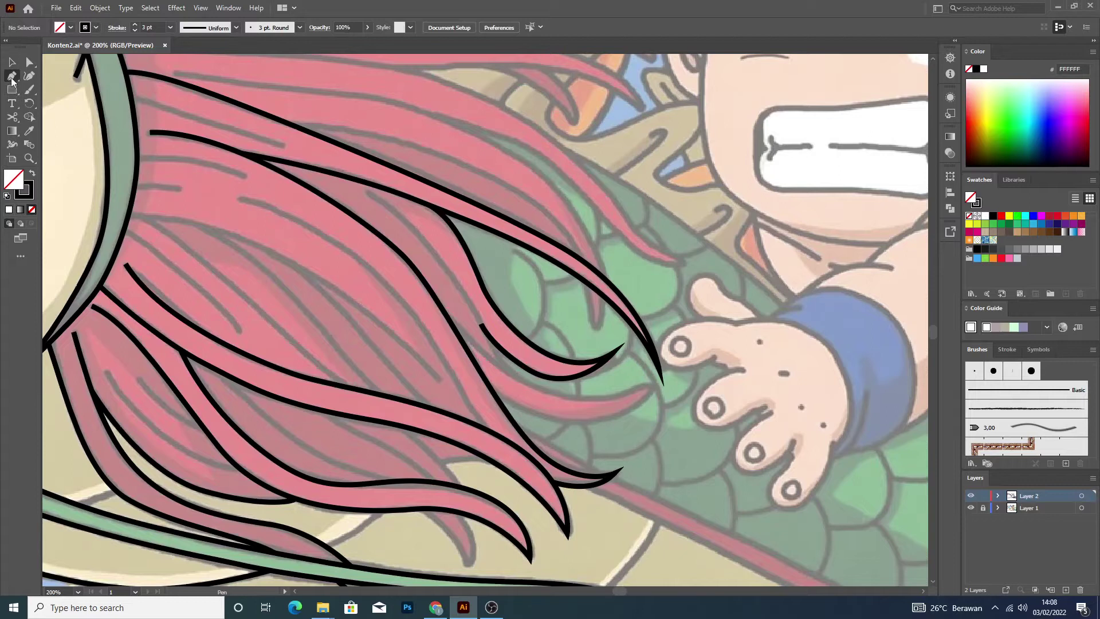
Trace a curved black hair strand over the pink mane beside the hand.
{"action": "left_click", "coordinate": [448, 317]}
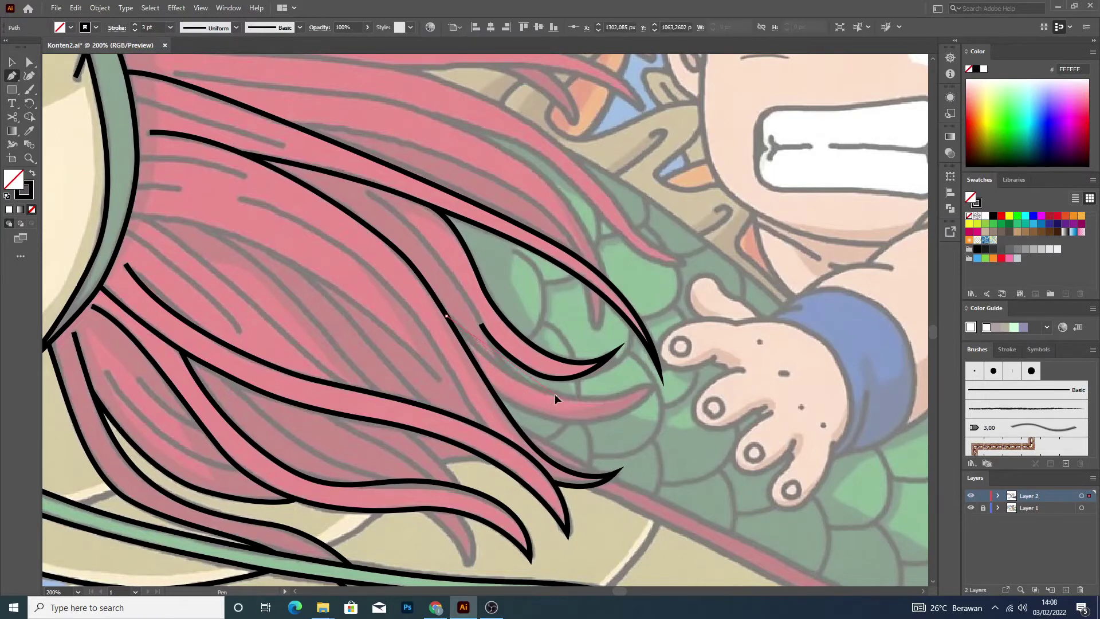
{"action": "mouse_move", "coordinate": [556, 395]}
{"action": "left_mouse_down"}
{"action": "mouse_move", "coordinate": [614, 401]}
{"action": "mouse_move", "coordinate": [562, 425]}
{"action": "left_mouse_up"}
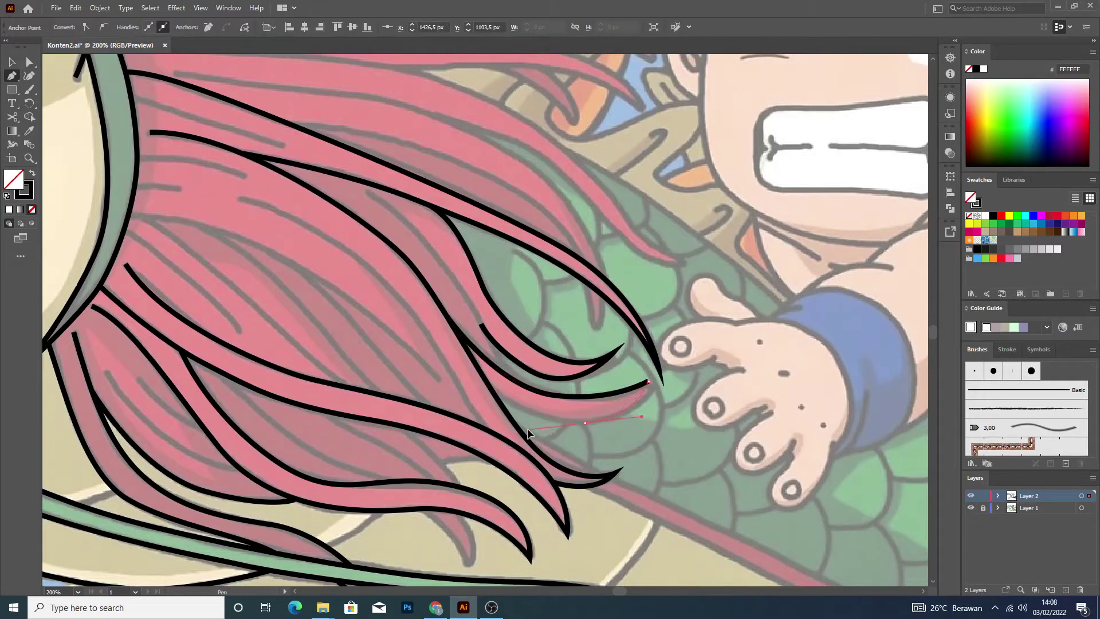
{"action": "left_click_drag", "start_coordinate": [533, 427], "coordinate": [527, 428]}
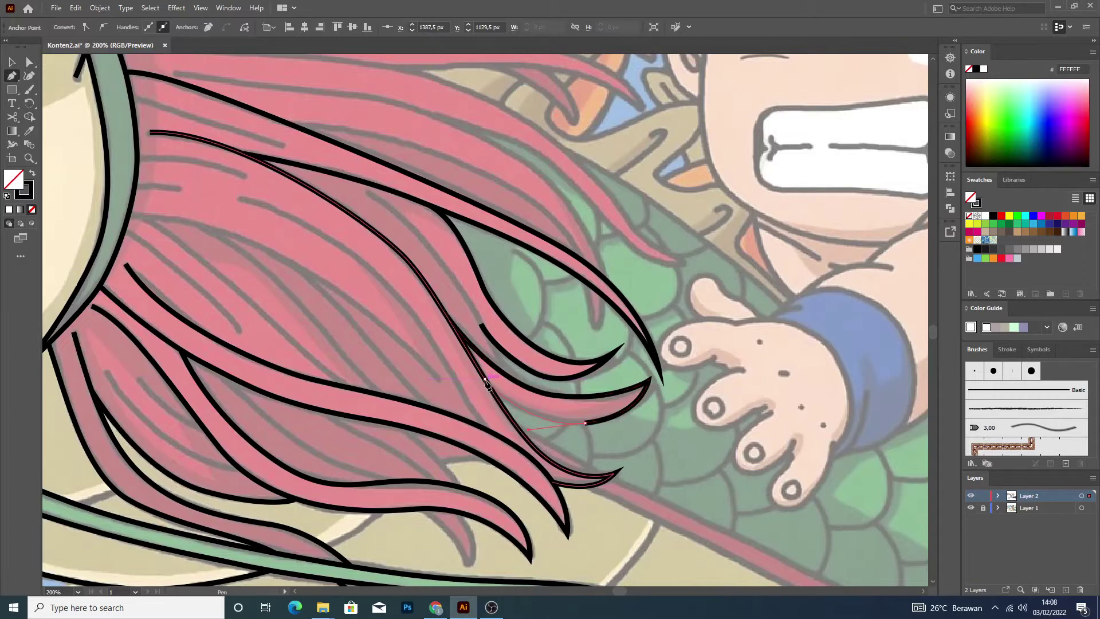
{"action": "left_click_drag", "start_coordinate": [484, 380], "coordinate": [109, 286]}
{"action": "left_click", "coordinate": [11, 61]}
{"action": "left_click", "coordinate": [172, 178]}
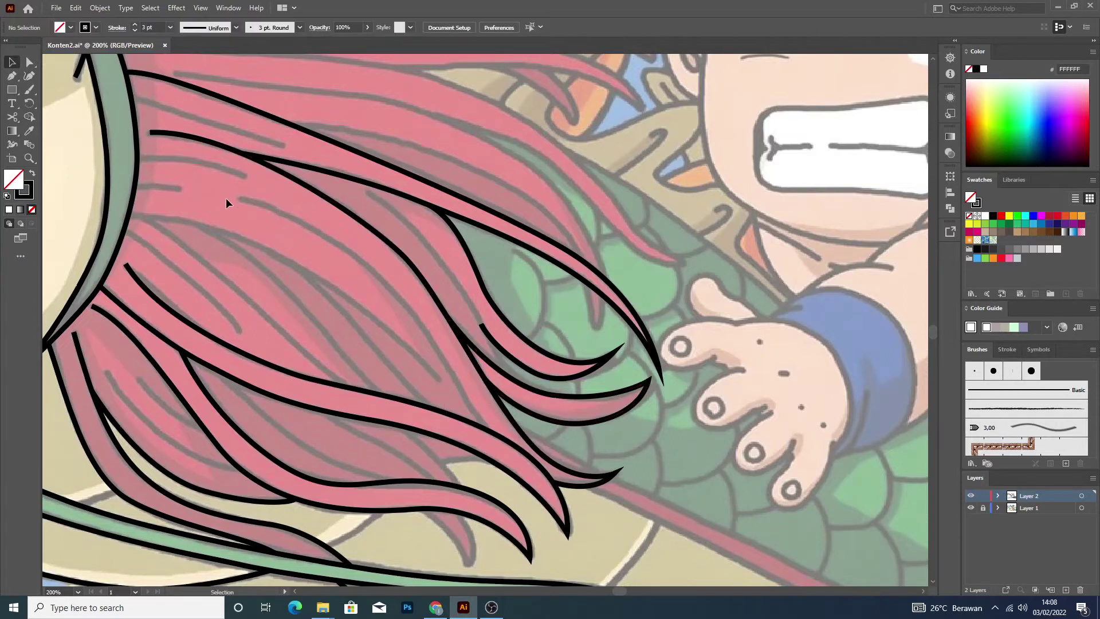
{"action": "scroll", "coordinate": [440, 305], "scroll_direction": "up", "scroll_amount": 1}
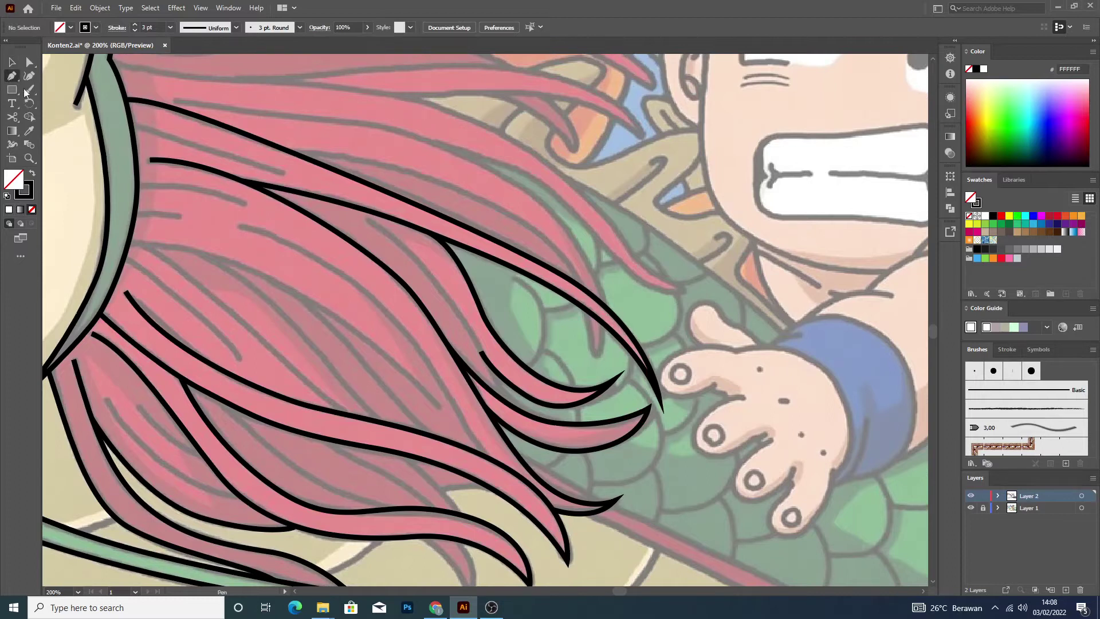
Trace another strand, then move one of its anchors with Direct Selection to match the sketch.
{"action": "left_click", "coordinate": [367, 219]}
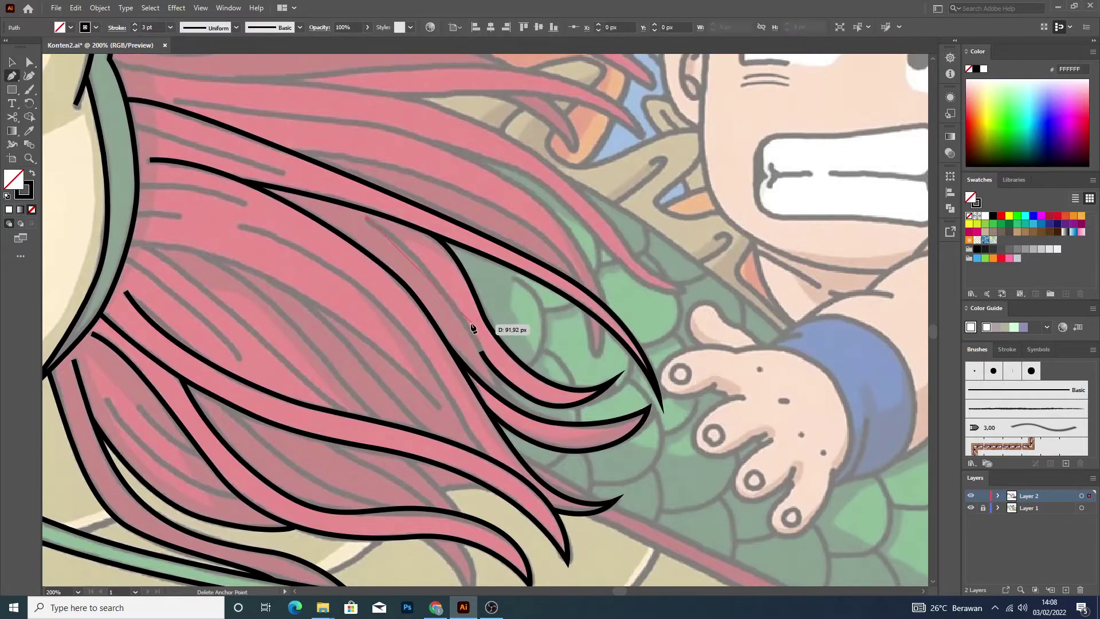
{"action": "left_click_drag", "start_coordinate": [474, 335], "coordinate": [500, 397]}
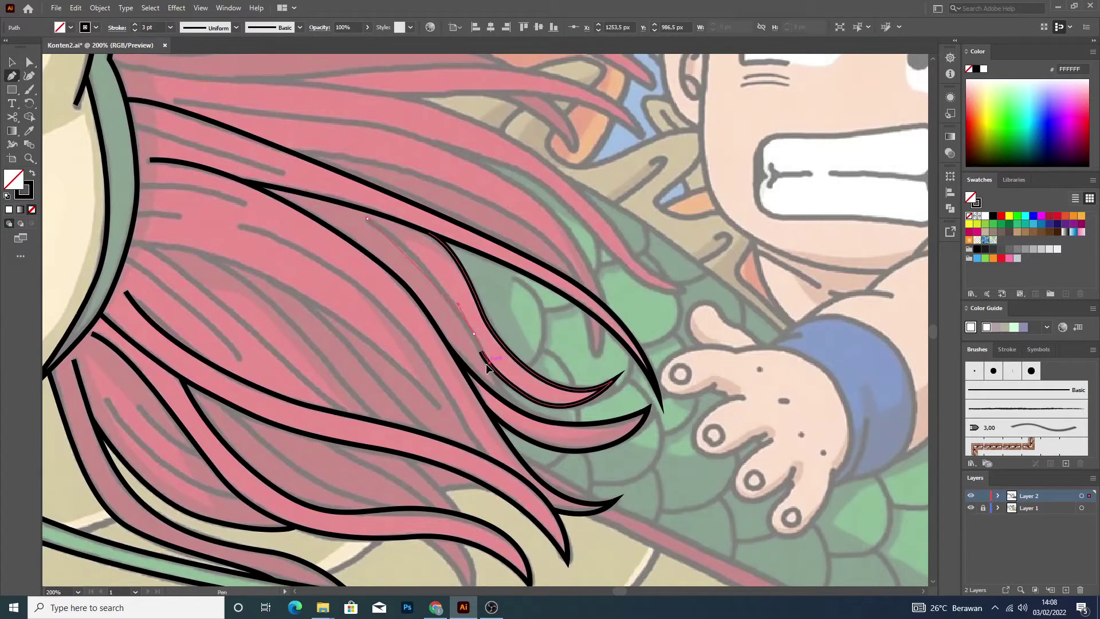
{"action": "left_click", "coordinate": [505, 392]}
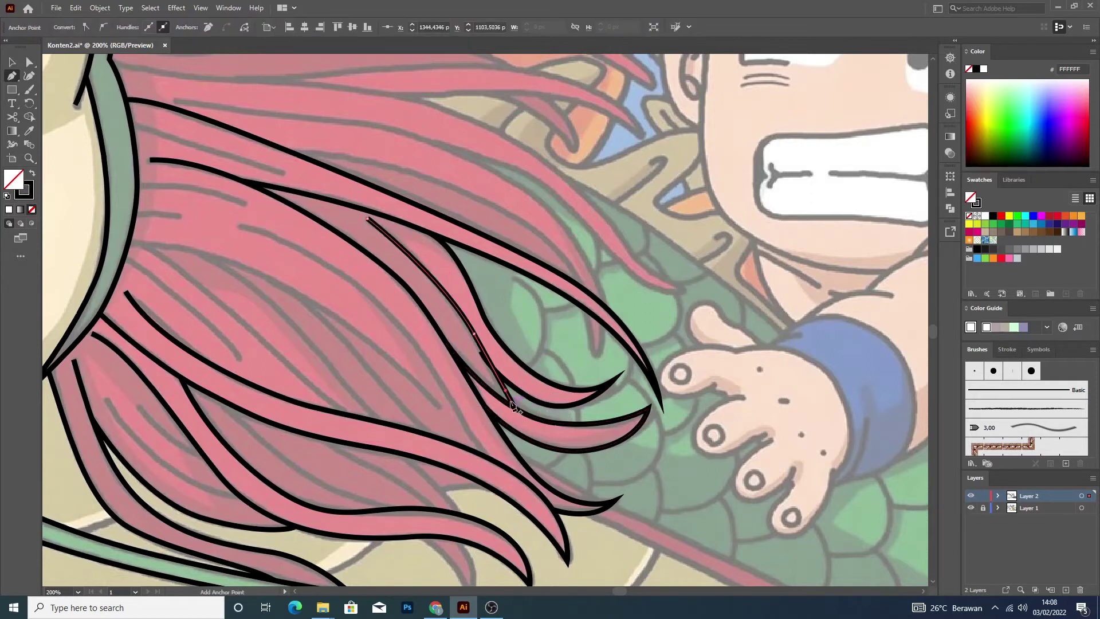
{"action": "left_click", "coordinate": [10, 63]}
{"action": "left_click", "coordinate": [517, 392]}
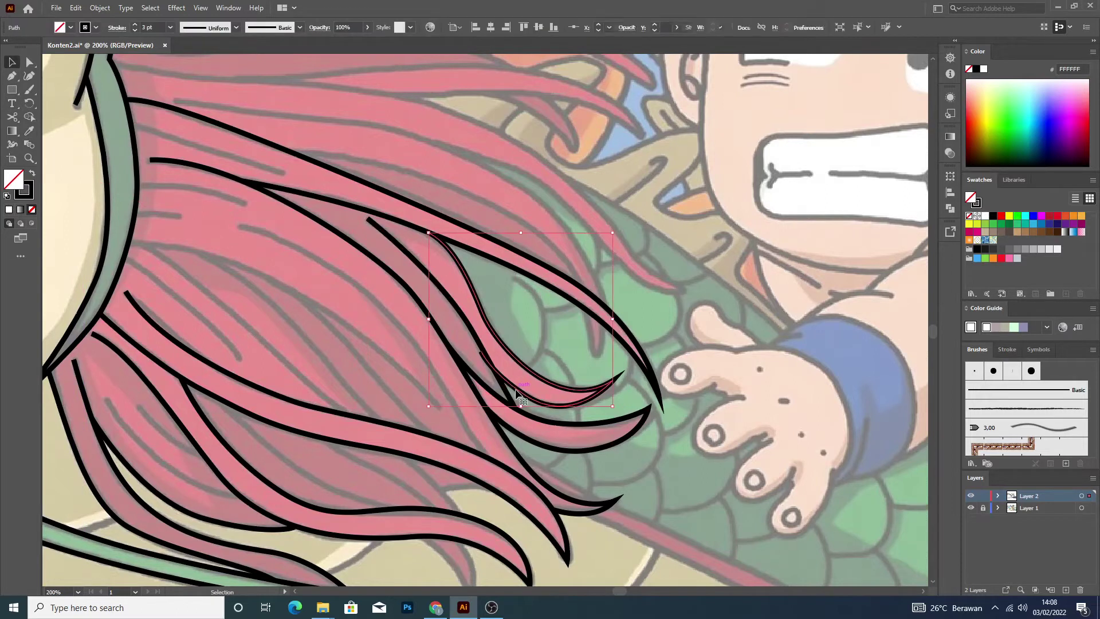
{"action": "key", "text": "a"}
{"action": "left_click_drag", "start_coordinate": [480, 355], "coordinate": [488, 362]}
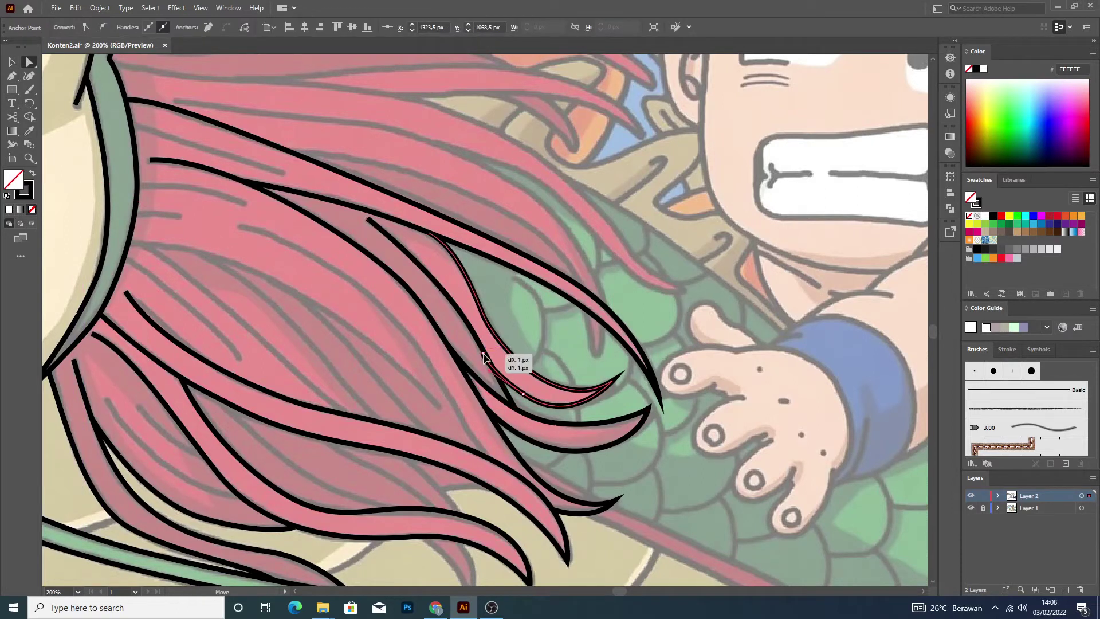
{"action": "left_click", "coordinate": [553, 340]}
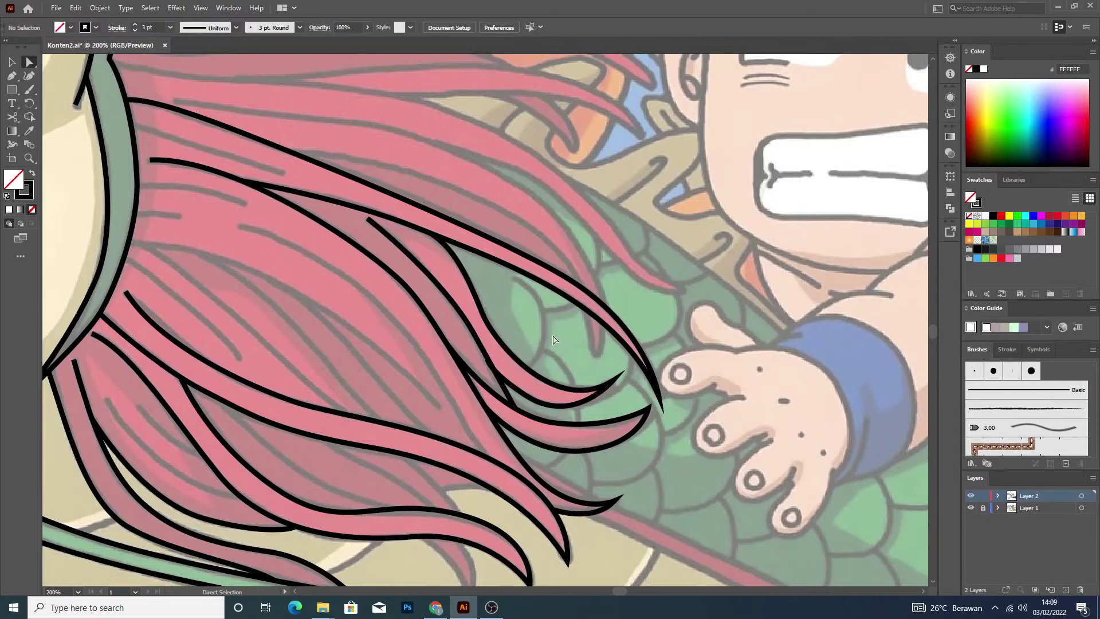
{"action": "key", "text": "p"}
Trace two short curved strands near the mane's left edge.
{"action": "left_click", "coordinate": [136, 184]}
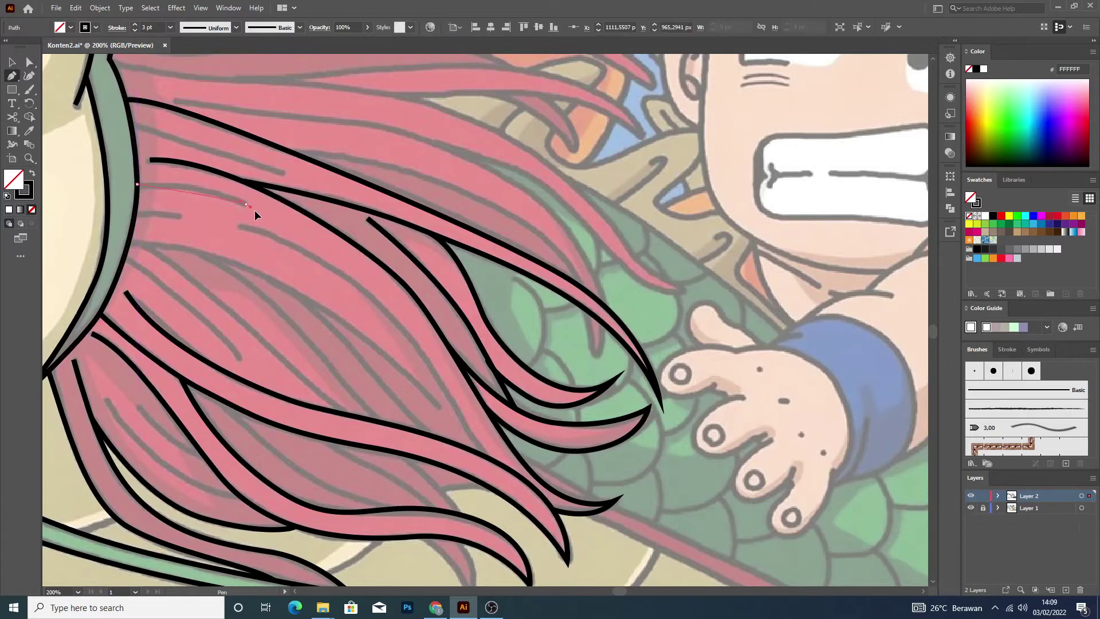
{"action": "left_click_drag", "start_coordinate": [299, 229], "coordinate": [304, 230]}
{"action": "left_click", "coordinate": [12, 63]}
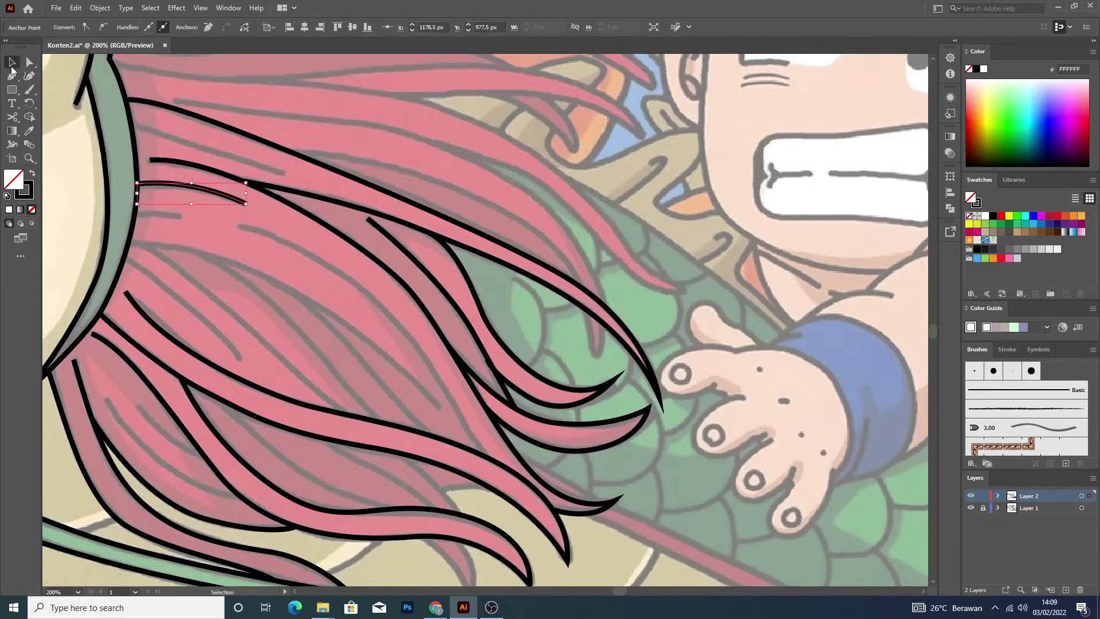
{"action": "left_click", "coordinate": [188, 200]}
{"action": "left_click", "coordinate": [12, 76]}
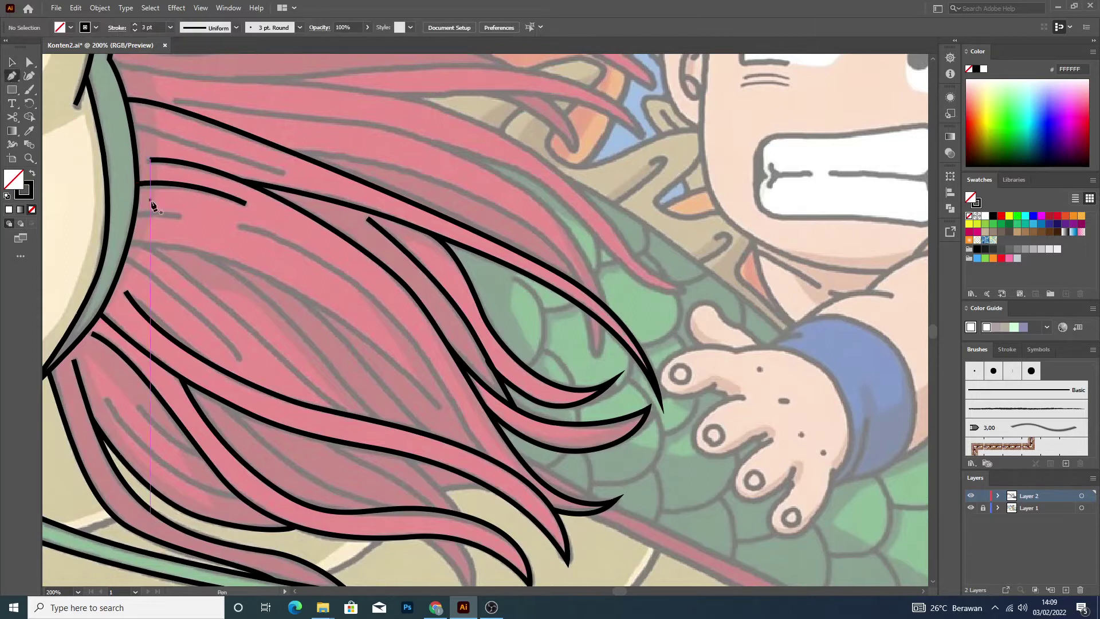
{"action": "left_click", "coordinate": [134, 214]}
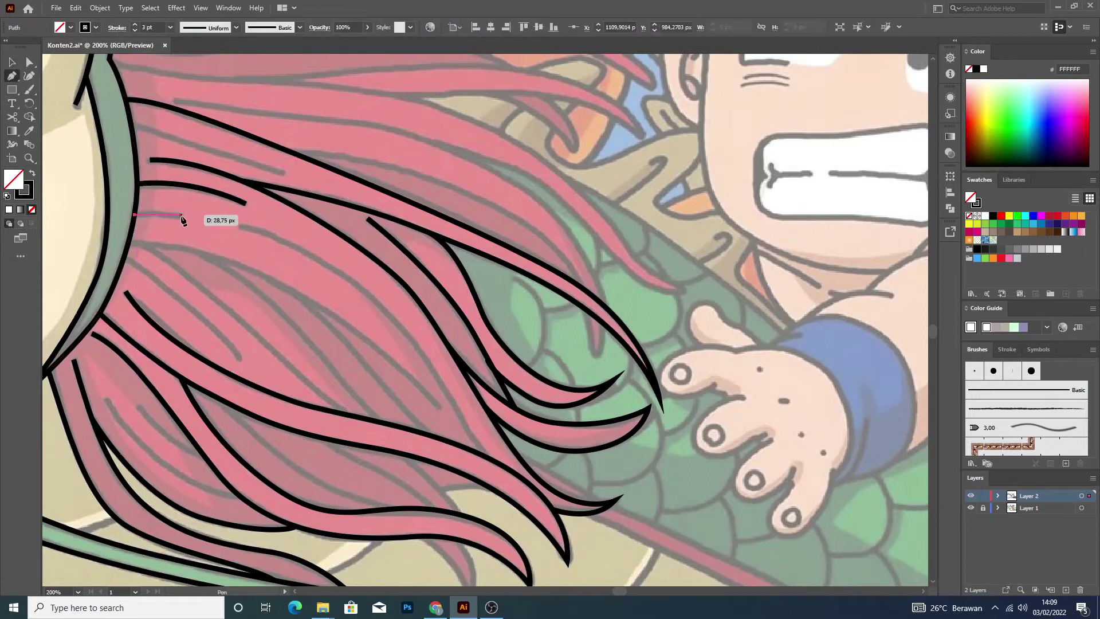
{"action": "left_click_drag", "start_coordinate": [199, 223], "coordinate": [213, 223]}
{"action": "left_click_drag", "start_coordinate": [212, 219], "coordinate": [213, 219]}
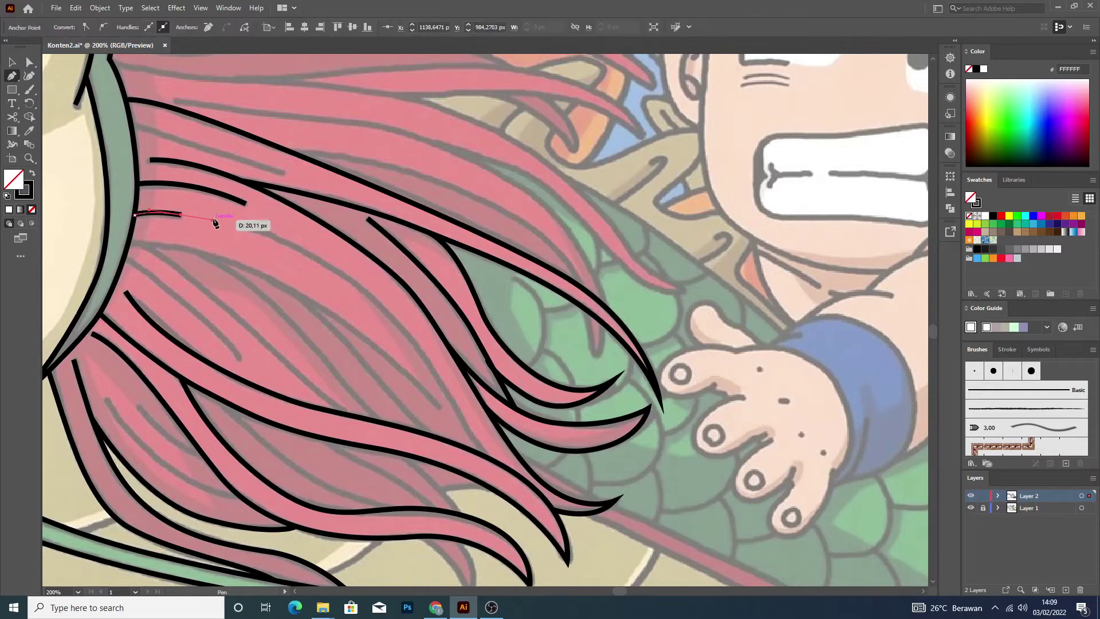
{"action": "key", "text": "v"}
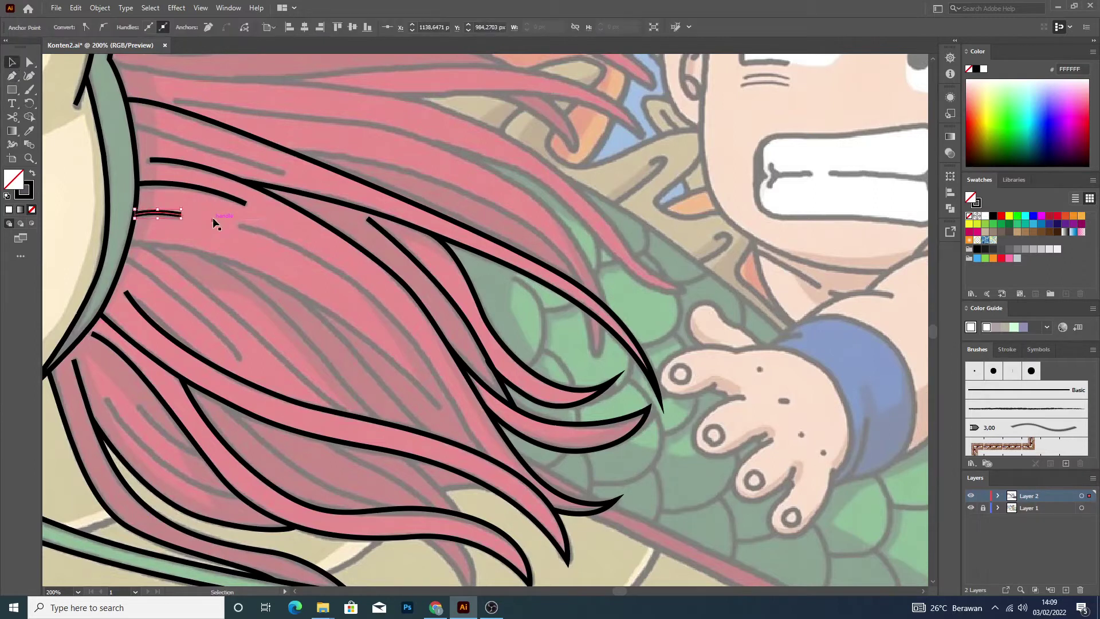
{"action": "left_click", "coordinate": [217, 222]}
{"action": "key", "text": "p"}
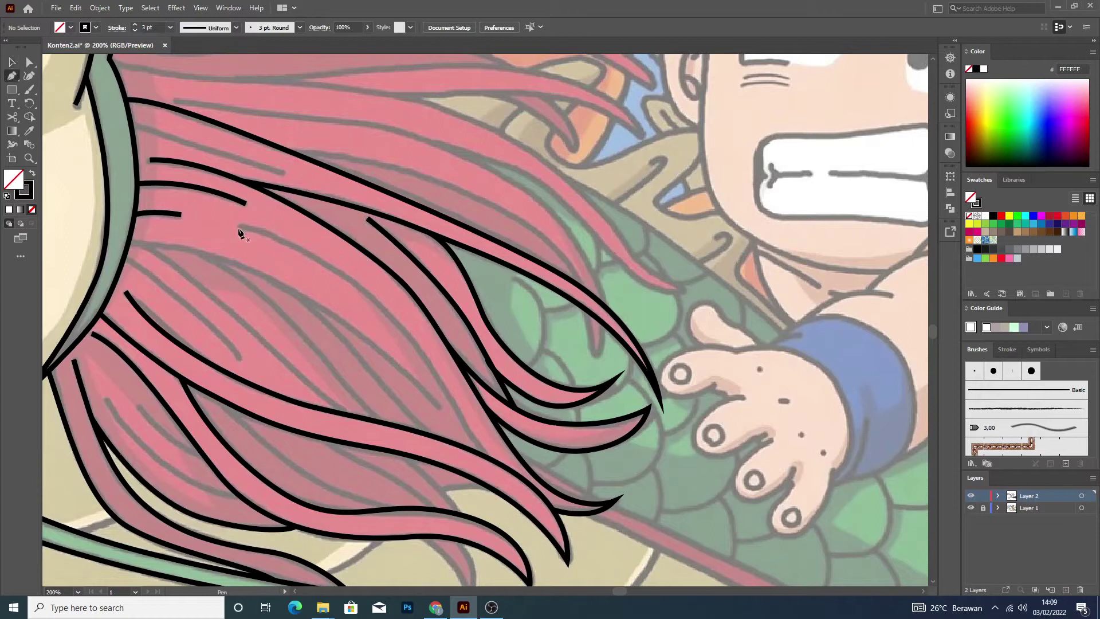
Trace two long curved strands sweeping across the middle of the mane.
{"action": "left_click", "coordinate": [238, 225]}
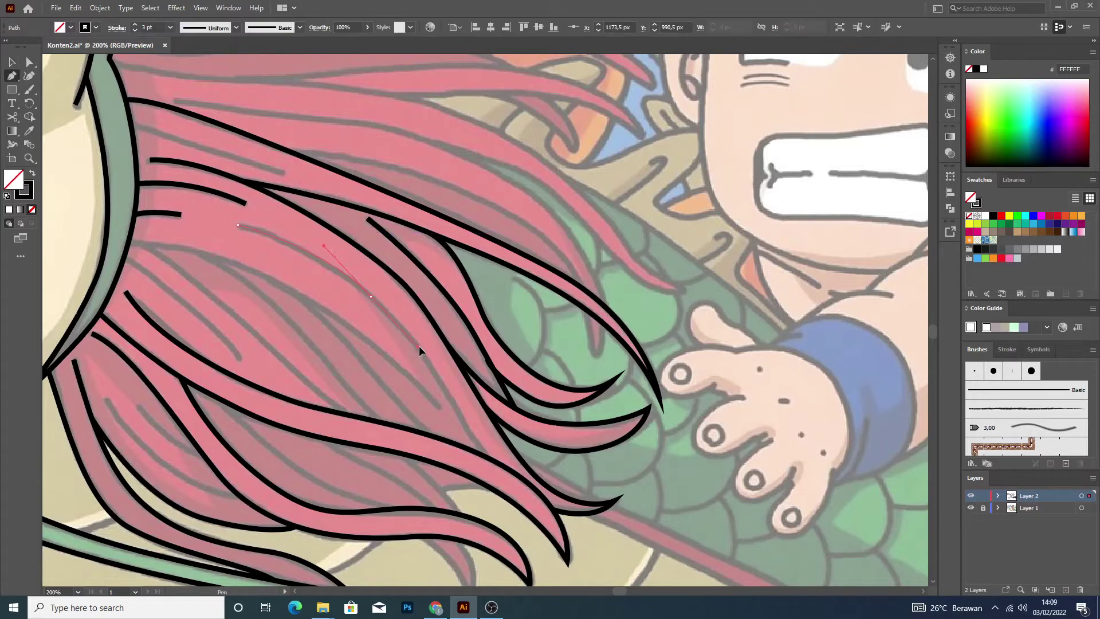
{"action": "left_click_drag", "start_coordinate": [414, 345], "coordinate": [419, 344]}
{"action": "mouse_move", "coordinate": [458, 411]}
{"action": "left_mouse_down"}
{"action": "mouse_move", "coordinate": [498, 471]}
{"action": "mouse_move", "coordinate": [527, 467]}
{"action": "left_mouse_up"}
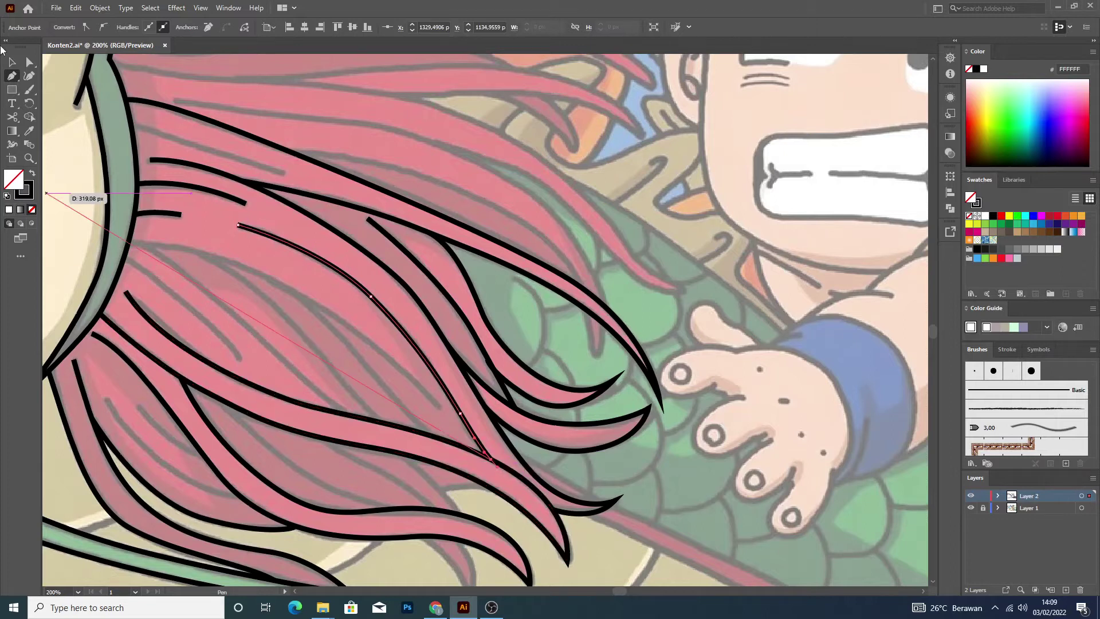
{"action": "left_click", "coordinate": [11, 63]}
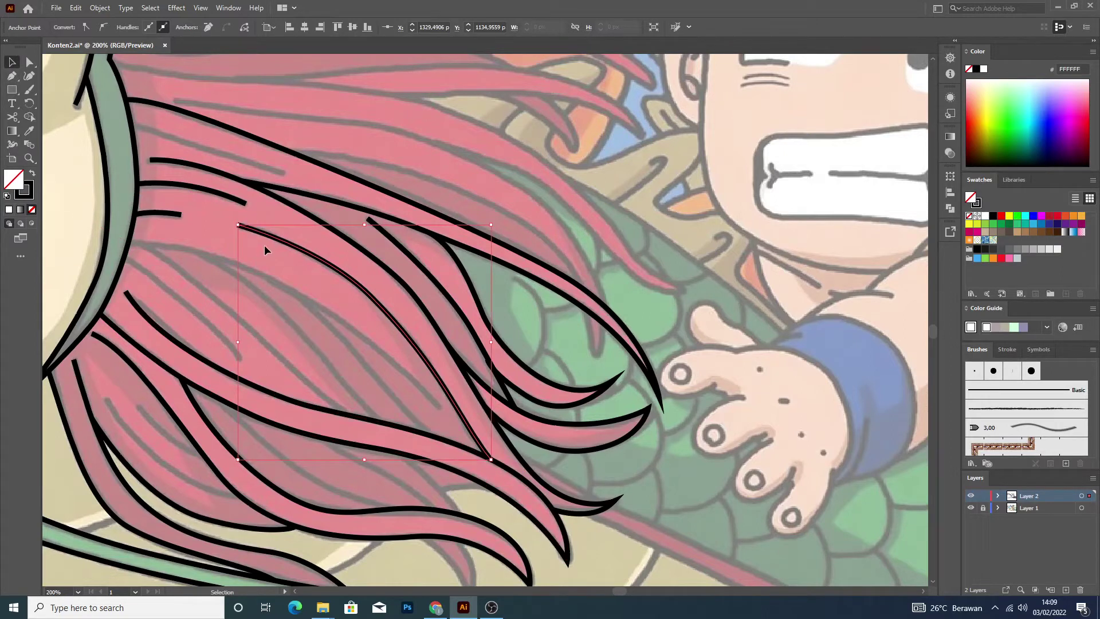
{"action": "left_click", "coordinate": [269, 280]}
{"action": "key", "text": "p"}
{"action": "left_click", "coordinate": [128, 244]}
{"action": "left_click_drag", "start_coordinate": [439, 406], "coordinate": [584, 572]}
{"action": "left_click", "coordinate": [12, 63]}
{"action": "left_click", "coordinate": [202, 276]}
{"action": "left_click", "coordinate": [14, 75]}
Trace two strands starting from the mane's lower-left edge and curving down along the hair.
{"action": "left_click", "coordinate": [124, 256]}
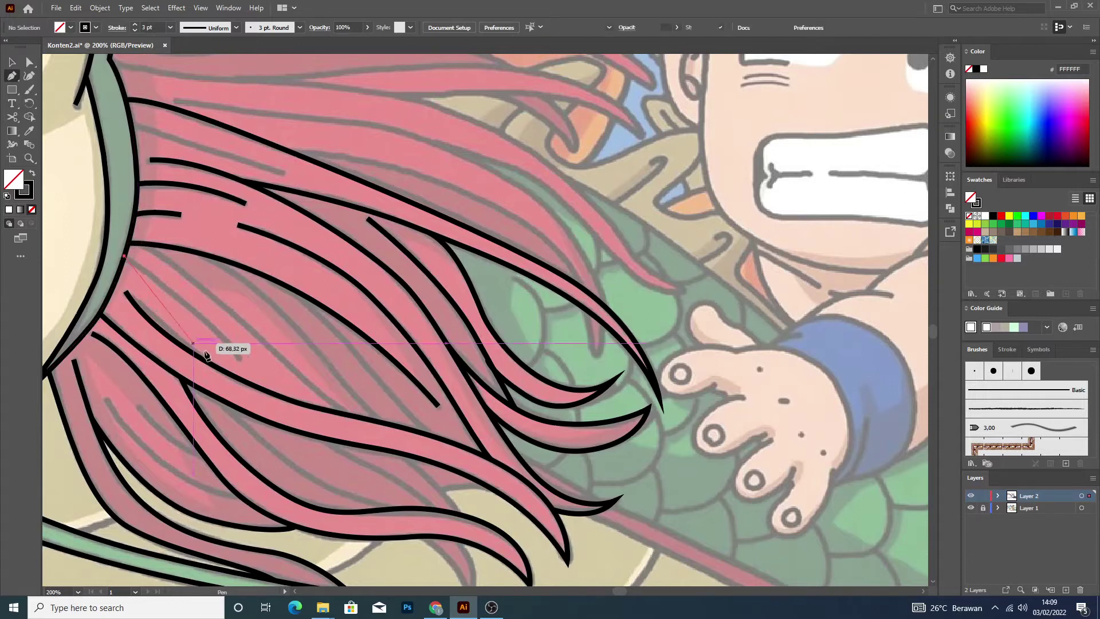
{"action": "left_click_drag", "start_coordinate": [239, 357], "coordinate": [260, 394]}
{"action": "left_click", "coordinate": [12, 62]}
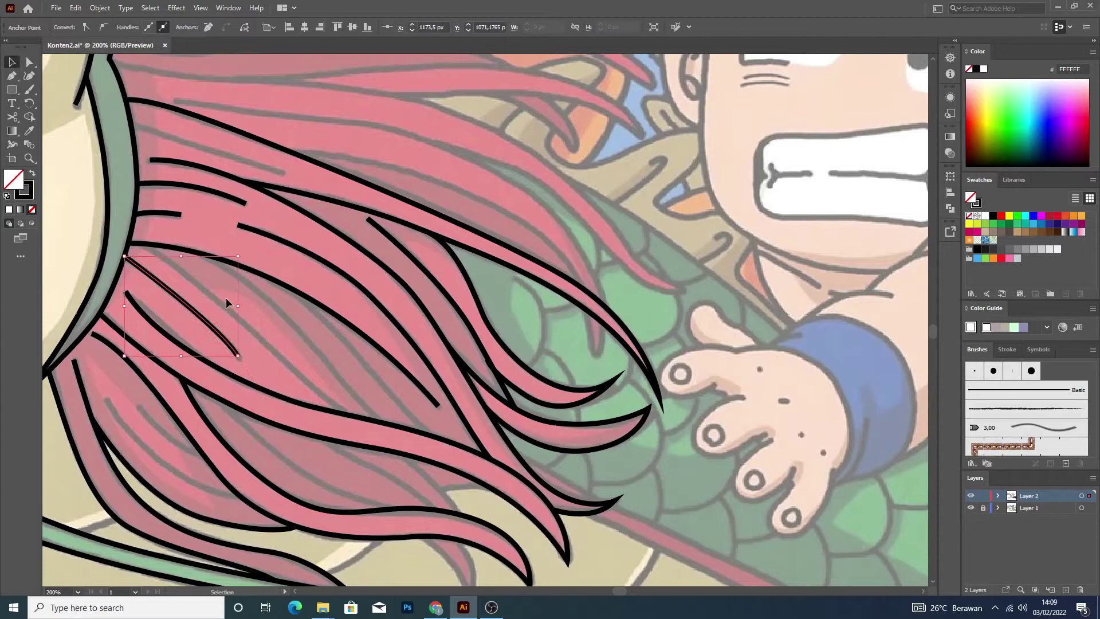
{"action": "key", "text": "Delete"}
{"action": "key", "text": "p"}
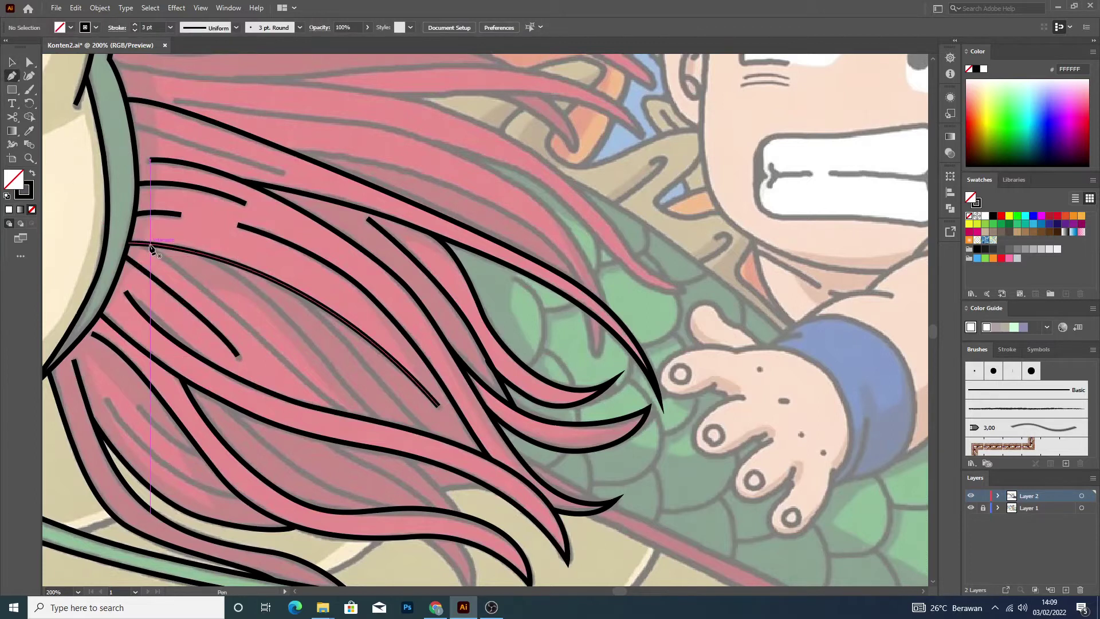
{"action": "left_click", "coordinate": [147, 243]}
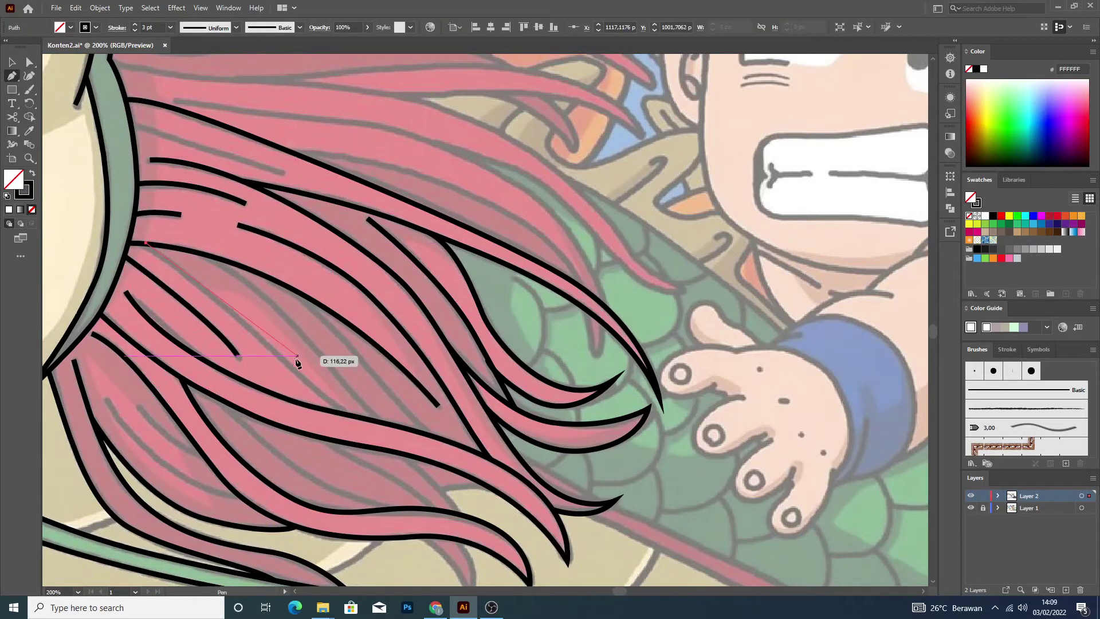
{"action": "left_click_drag", "start_coordinate": [283, 357], "coordinate": [290, 362]}
{"action": "left_click", "coordinate": [356, 416]}
{"action": "left_click_drag", "start_coordinate": [363, 424], "coordinate": [381, 423]}
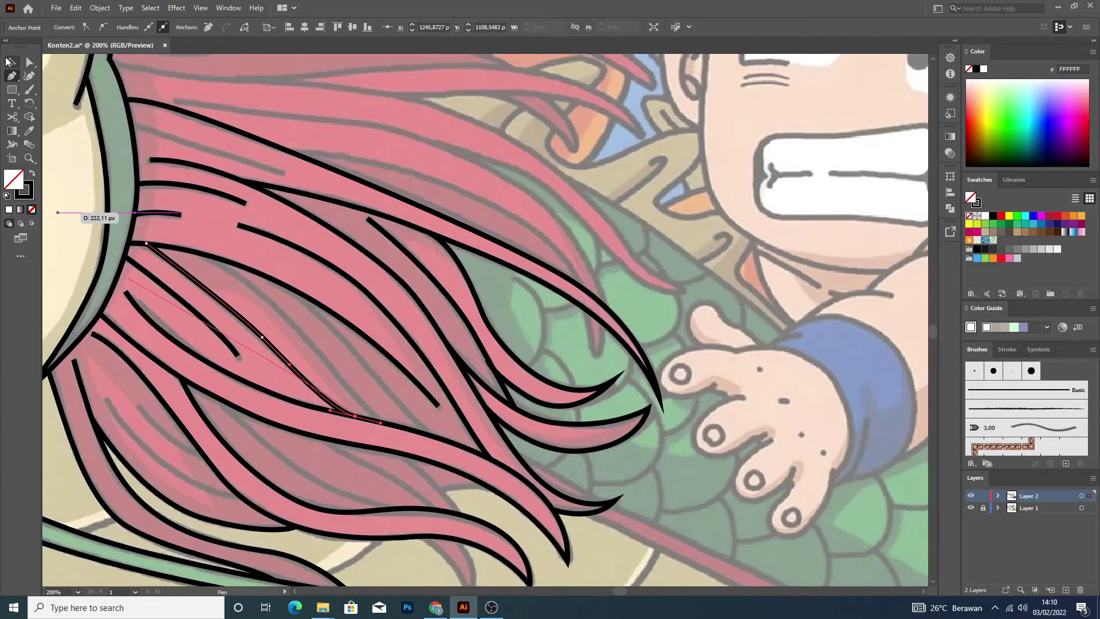
{"action": "key", "text": "ctrl+shift+a"}
{"action": "key", "text": "v"}
Trace two more curved strands through the center of the mane.
{"action": "left_click", "coordinate": [9, 76]}
{"action": "left_click", "coordinate": [212, 256]}
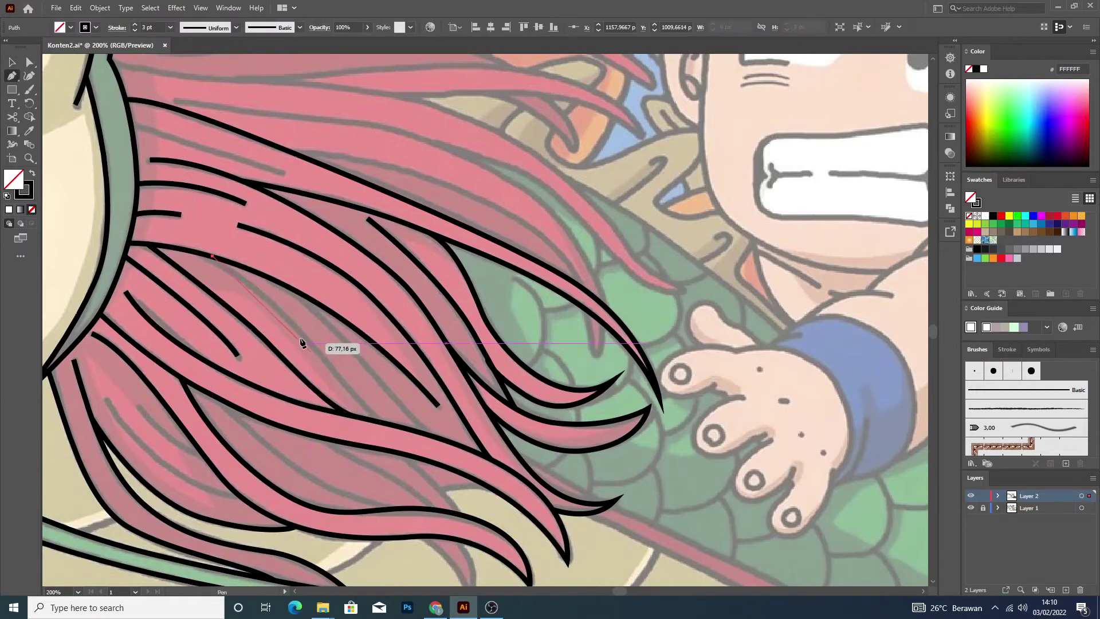
{"action": "left_click_drag", "start_coordinate": [328, 368], "coordinate": [331, 370]}
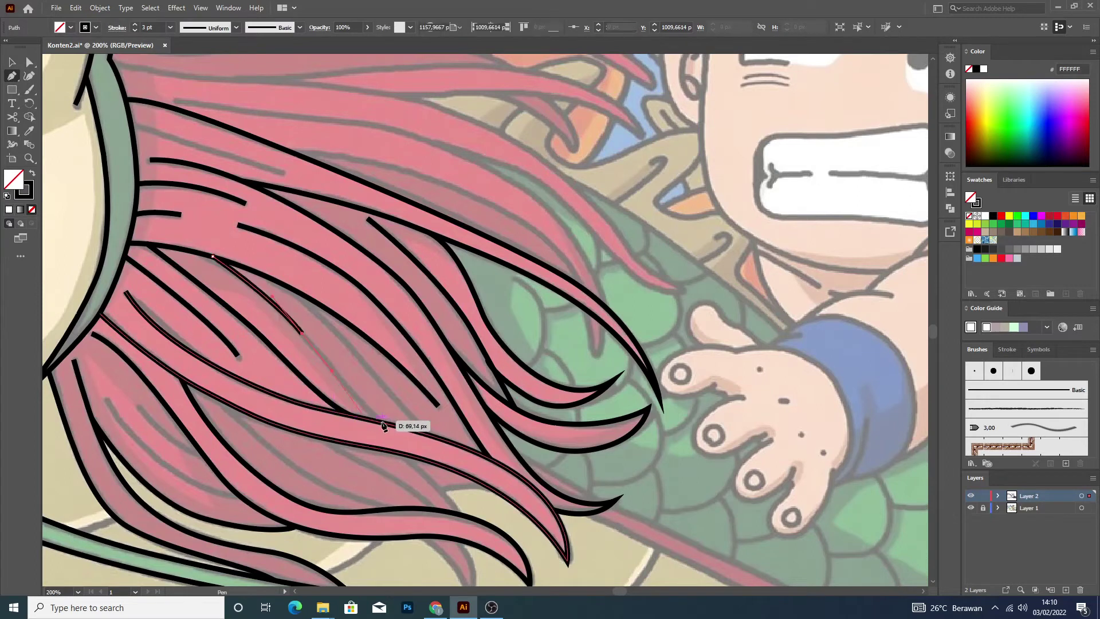
{"action": "left_click_drag", "start_coordinate": [385, 424], "coordinate": [411, 438]}
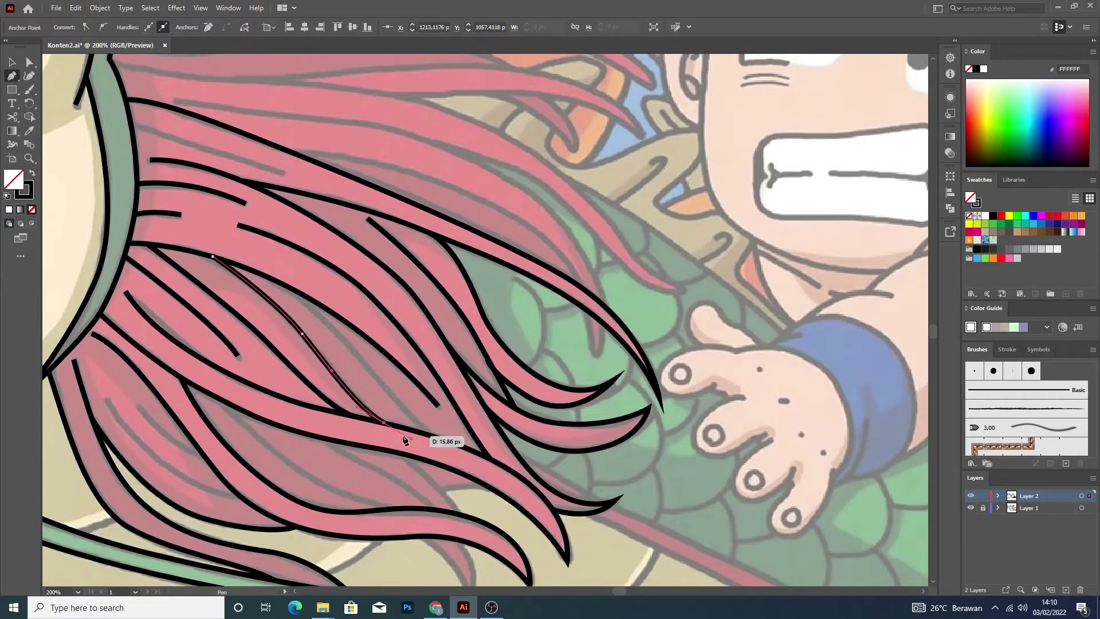
{"action": "left_click", "coordinate": [9, 59]}
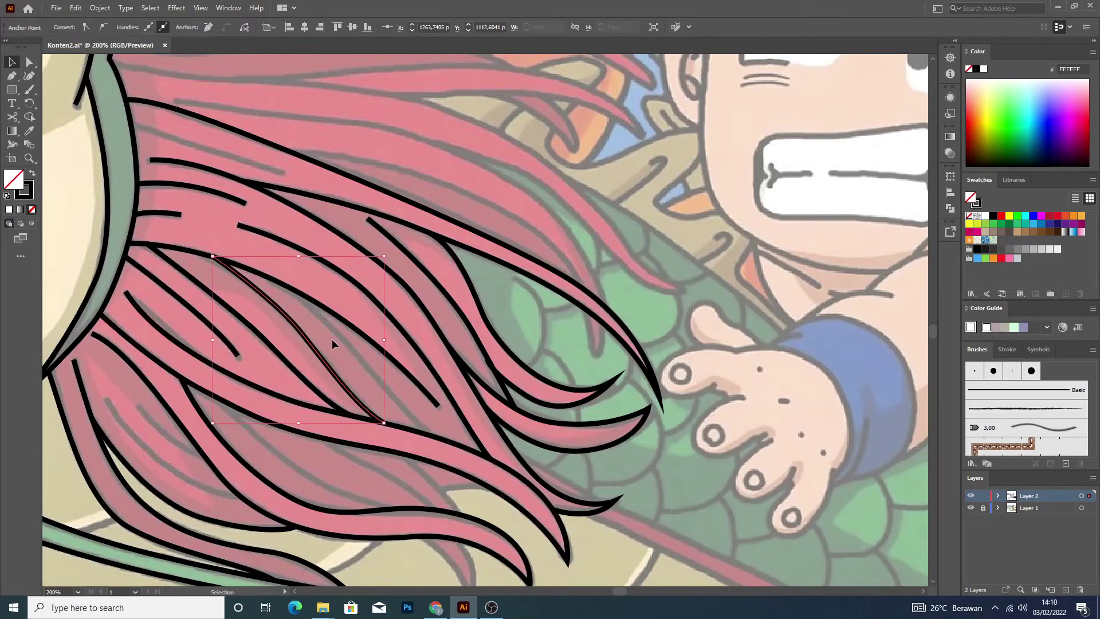
{"action": "left_click", "coordinate": [331, 339]}
{"action": "left_click", "coordinate": [11, 75]}
{"action": "left_click", "coordinate": [283, 285]}
{"action": "left_click", "coordinate": [355, 352]}
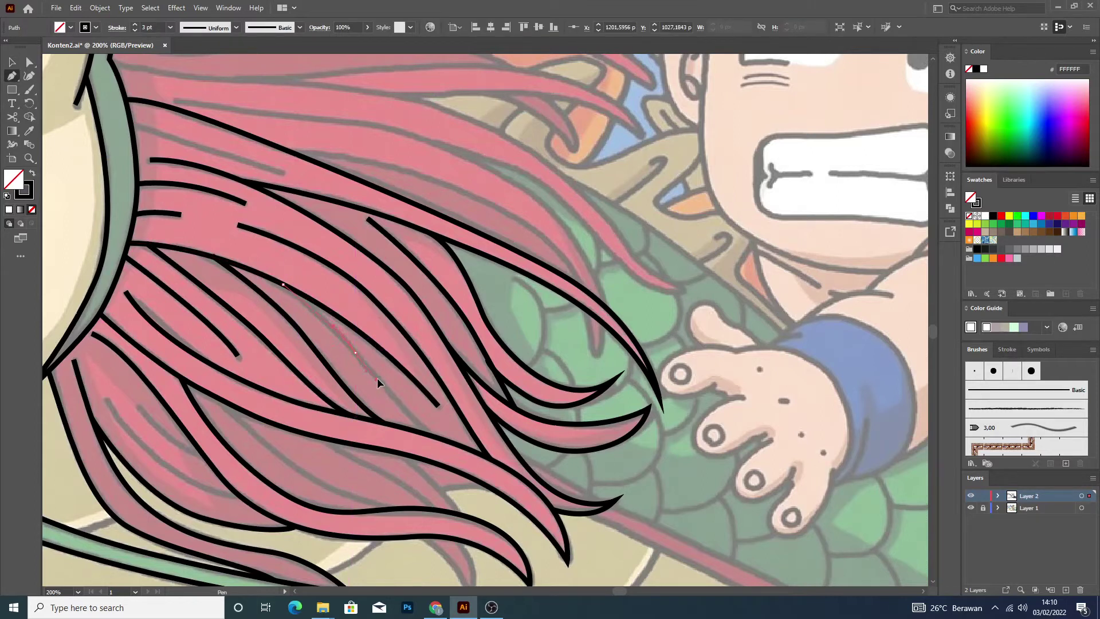
{"action": "left_click", "coordinate": [429, 435]}
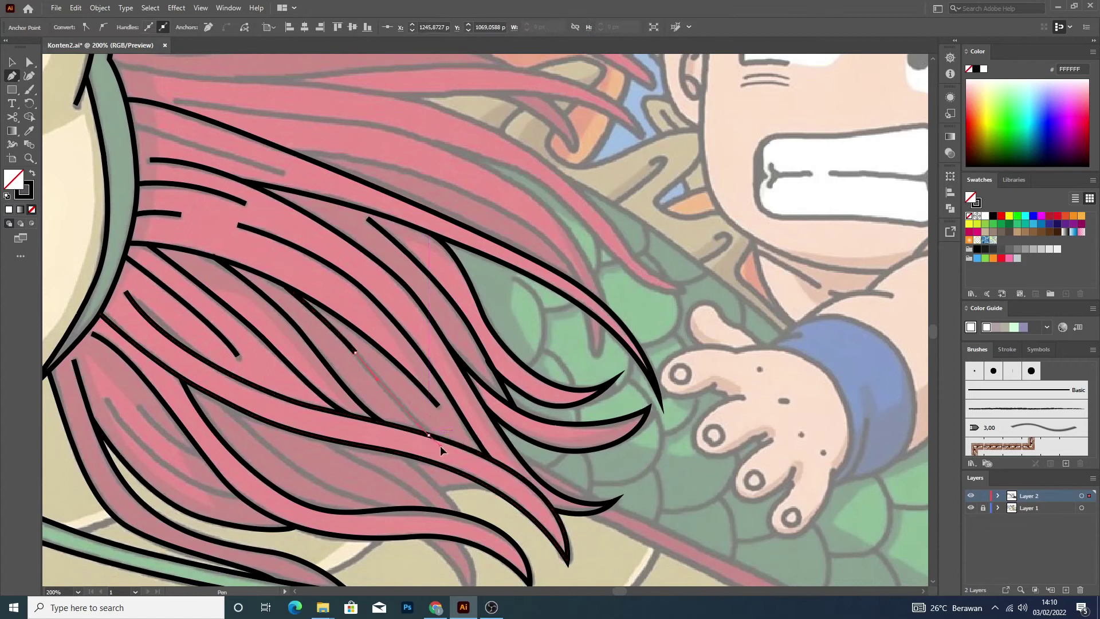
{"action": "left_click_drag", "start_coordinate": [440, 446], "coordinate": [2, 137]}
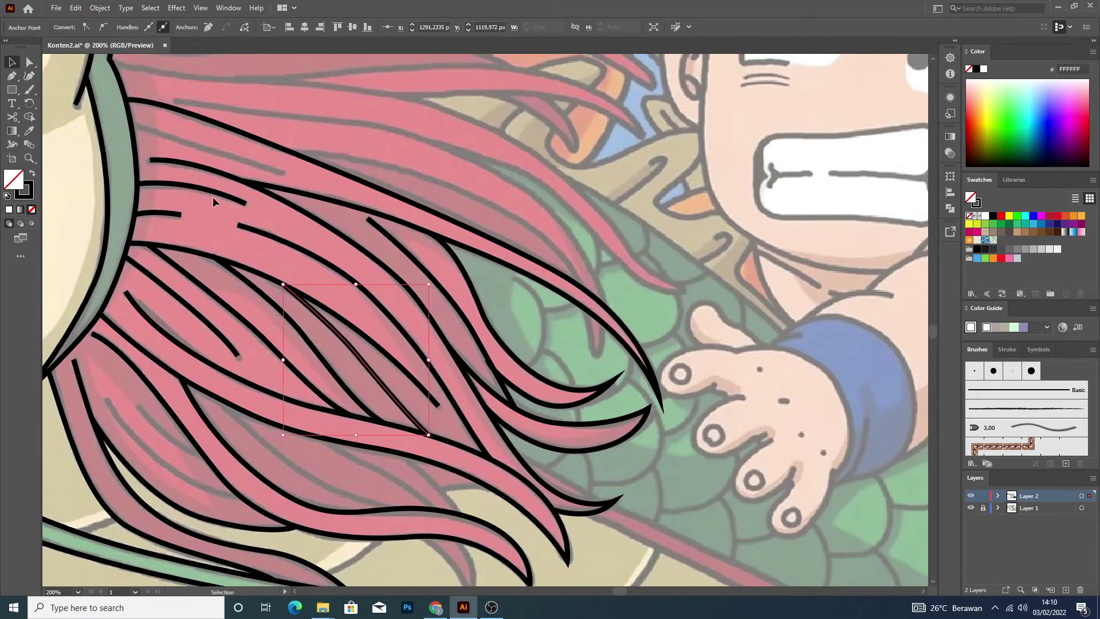
{"action": "key", "text": "ctrl+shift+a"}
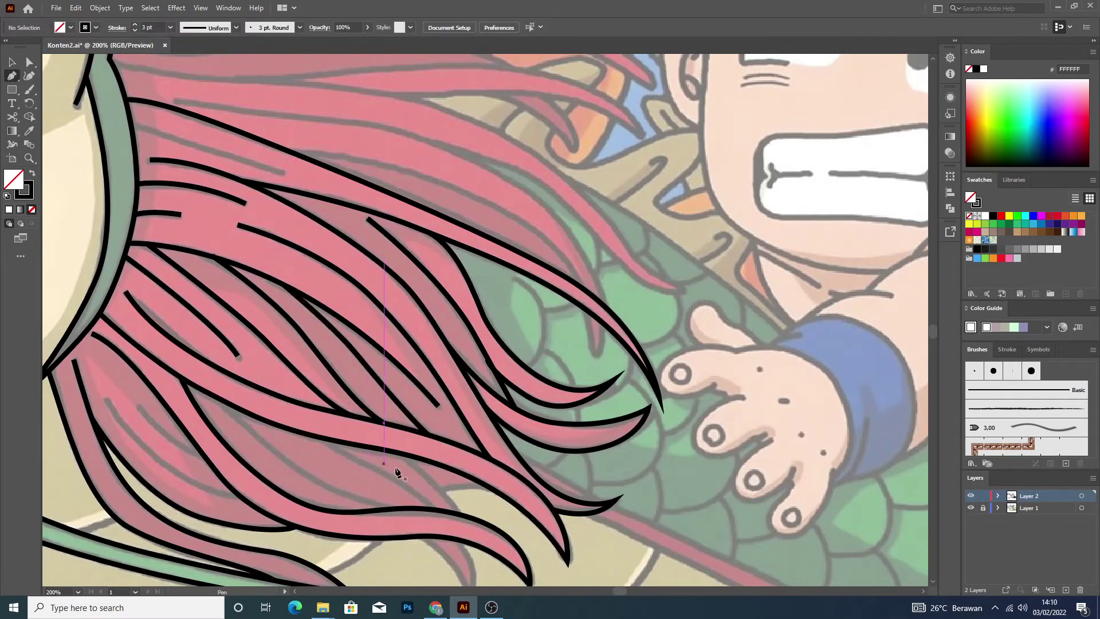
{"action": "scroll", "coordinate": [446, 502], "scroll_direction": "down", "scroll_amount": 2}
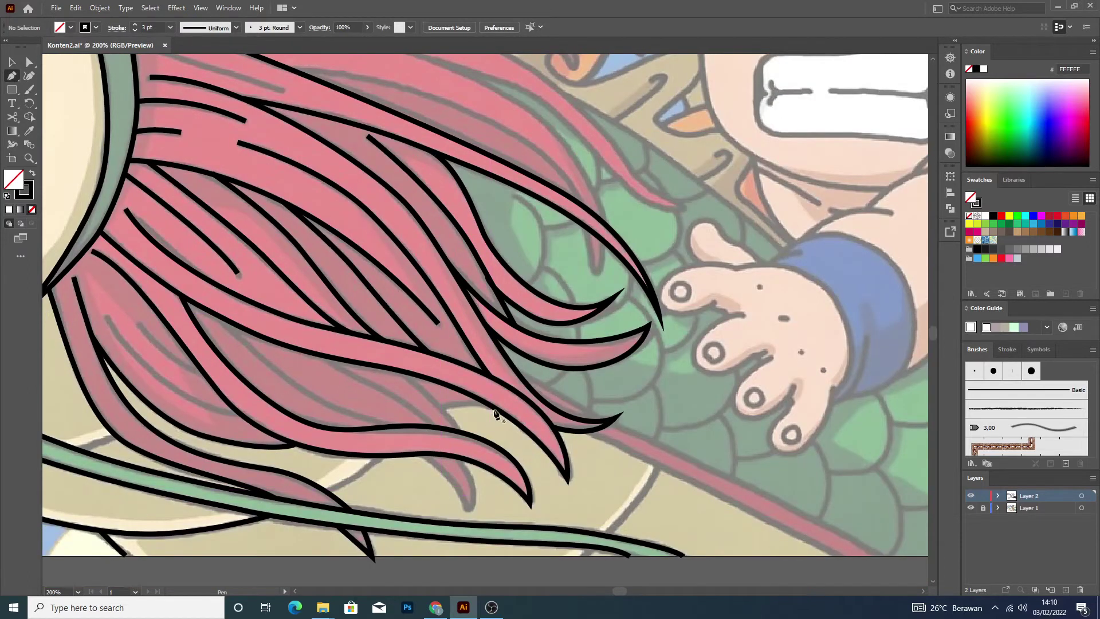
Finish the lower-mane strand and trace another curving into a lower hair tip.
{"action": "mouse_move", "coordinate": [480, 408]}
{"action": "left_mouse_down"}
{"action": "mouse_move", "coordinate": [441, 410]}
{"action": "mouse_move", "coordinate": [241, 341]}
{"action": "mouse_move", "coordinate": [5, 103]}
{"action": "left_mouse_up"}
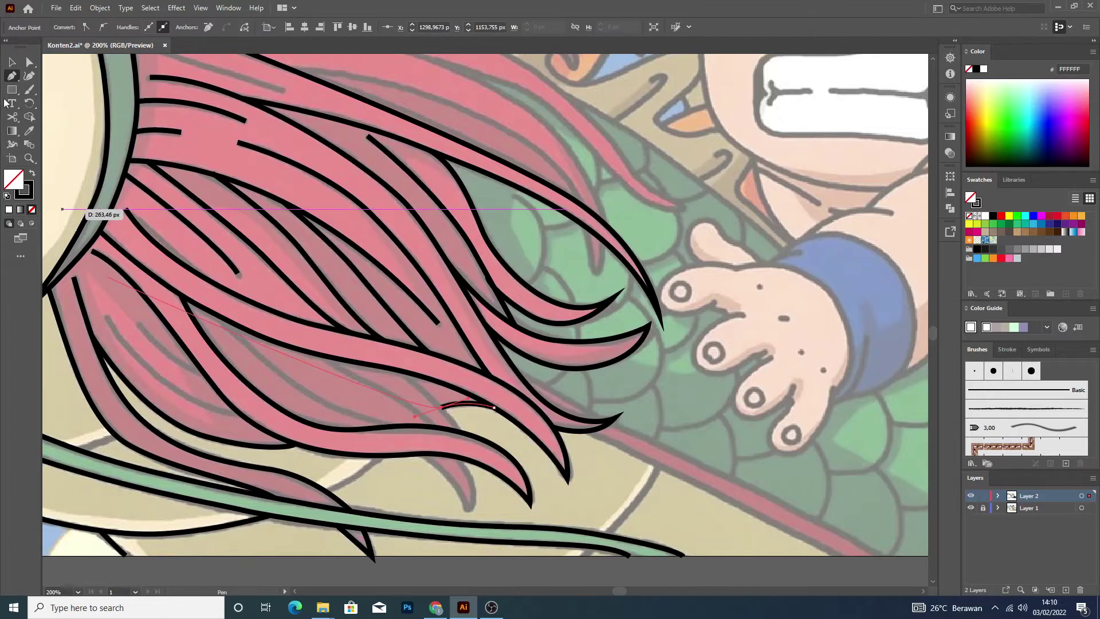
{"action": "left_click", "coordinate": [11, 62]}
{"action": "left_click", "coordinate": [267, 276]}
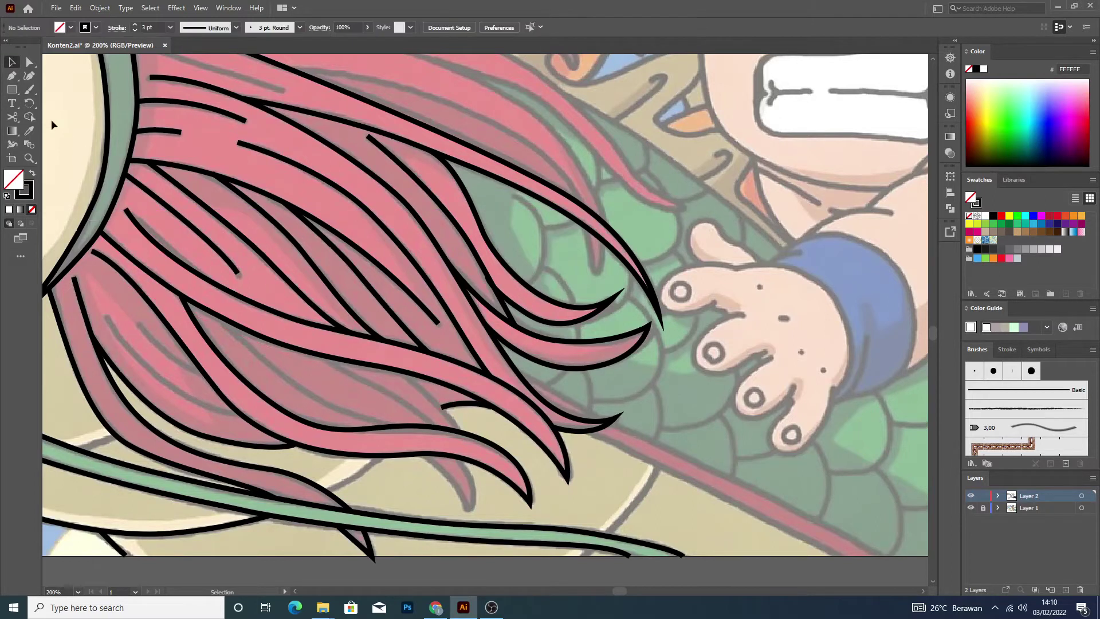
{"action": "left_click", "coordinate": [12, 77]}
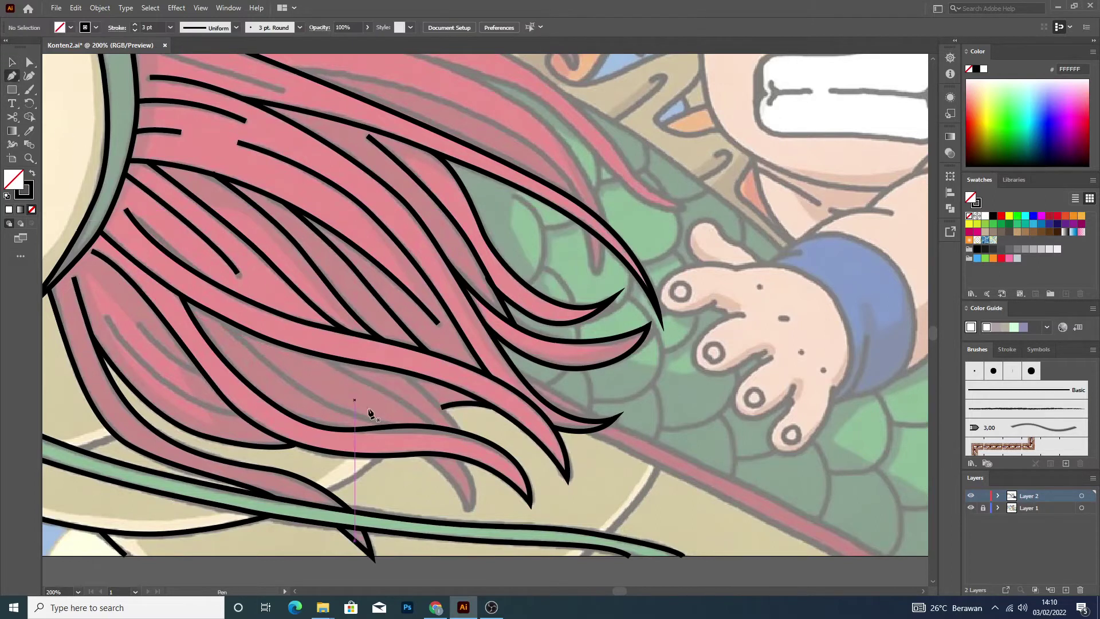
{"action": "left_click", "coordinate": [397, 369]}
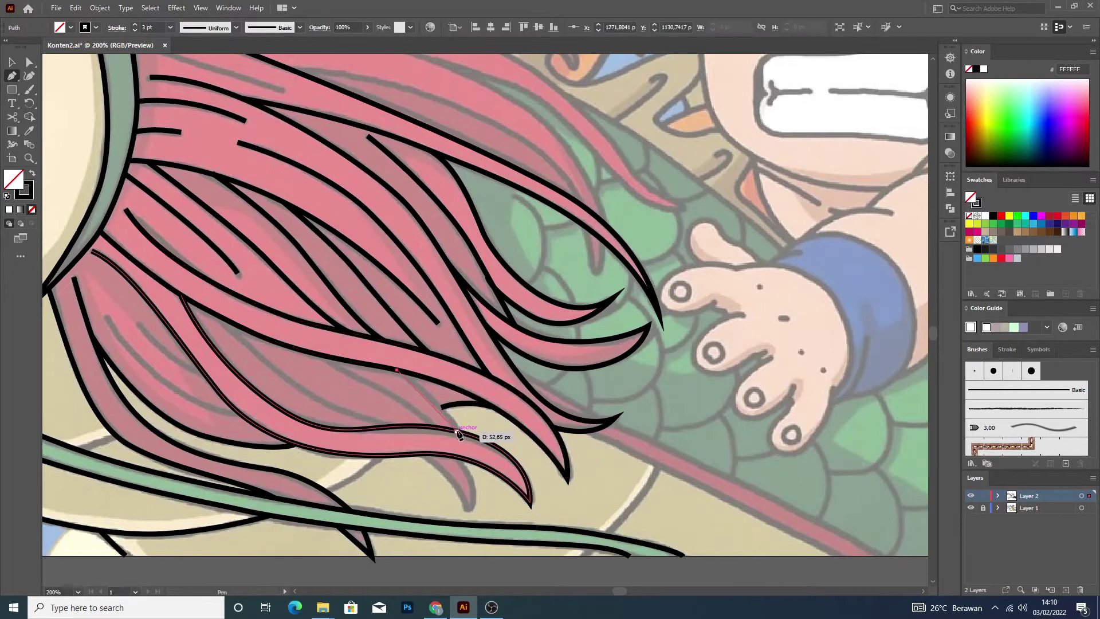
{"action": "left_click_drag", "start_coordinate": [459, 432], "coordinate": [476, 470]}
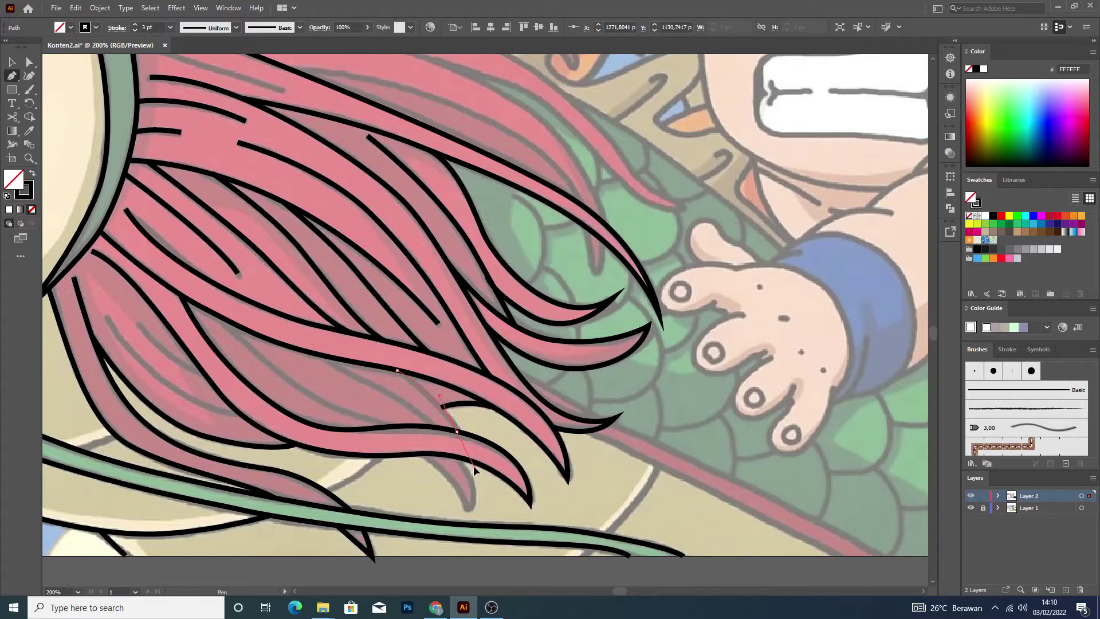
{"action": "left_click", "coordinate": [10, 64]}
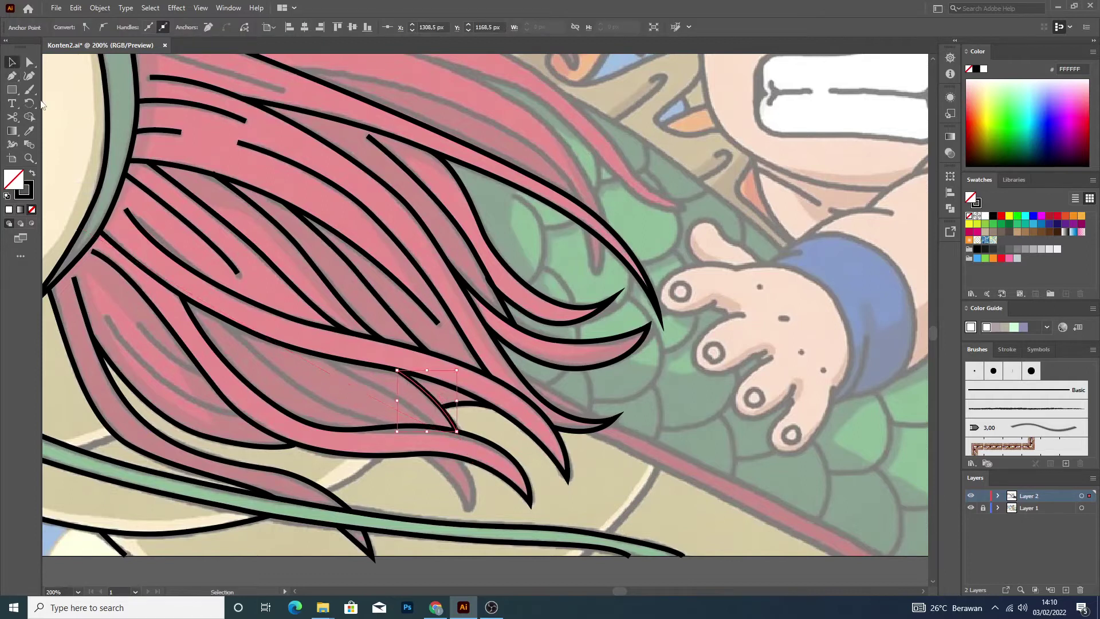
{"action": "left_click", "coordinate": [291, 363]}
{"action": "left_click", "coordinate": [11, 76]}
Trace two more strands across the lower mane ending at the hair tip.
{"action": "left_click", "coordinate": [319, 356]}
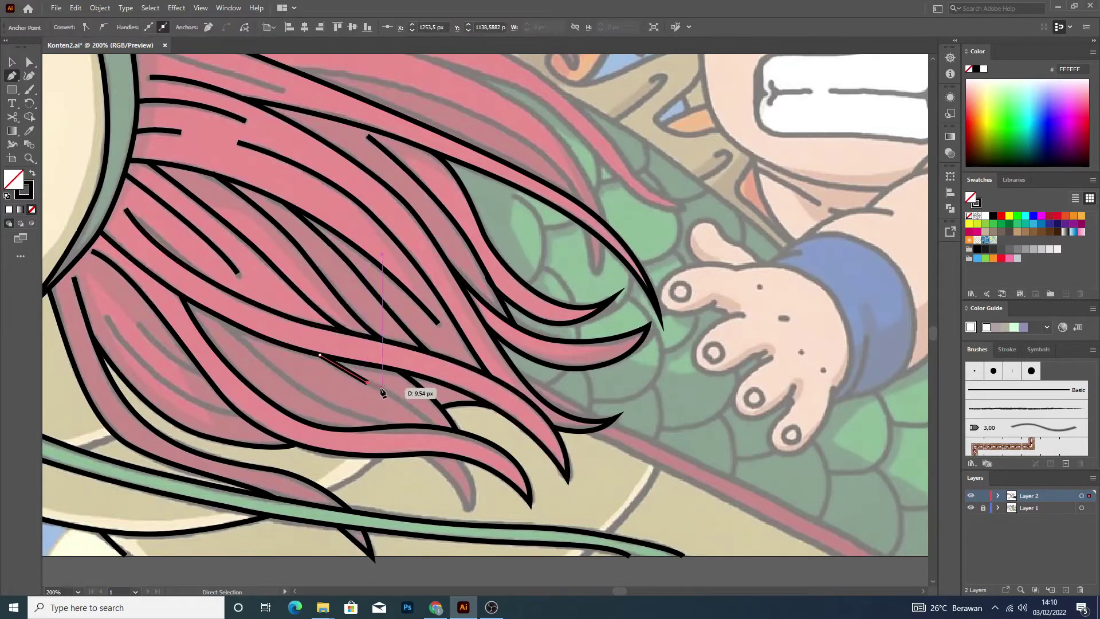
{"action": "key", "text": "ctrl+z"}
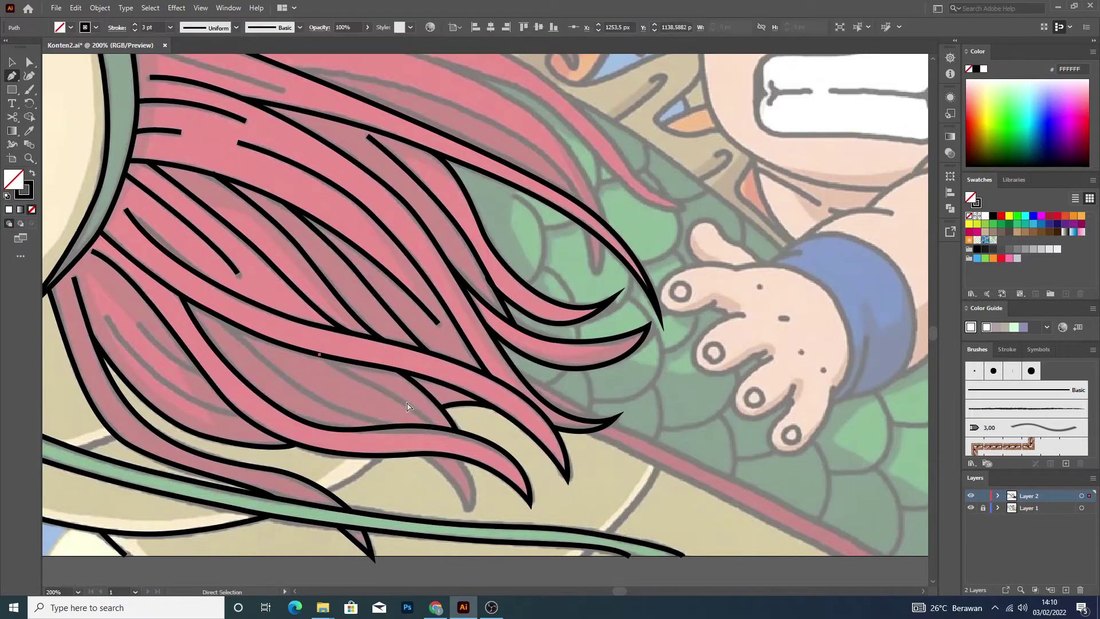
{"action": "left_click_drag", "start_coordinate": [413, 400], "coordinate": [414, 400]}
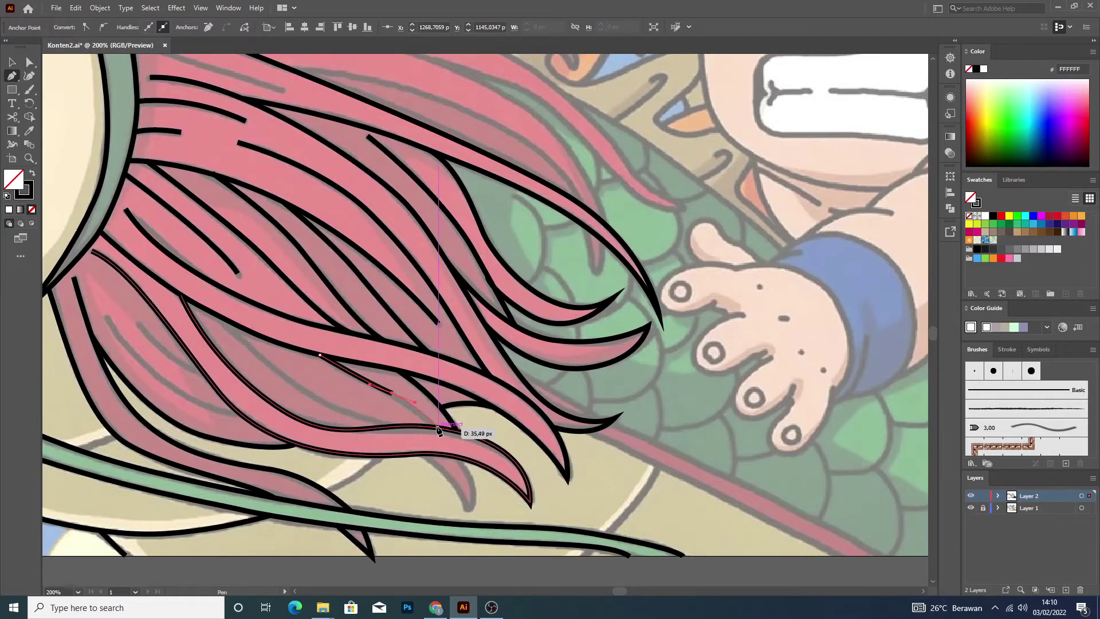
{"action": "left_click", "coordinate": [438, 428]}
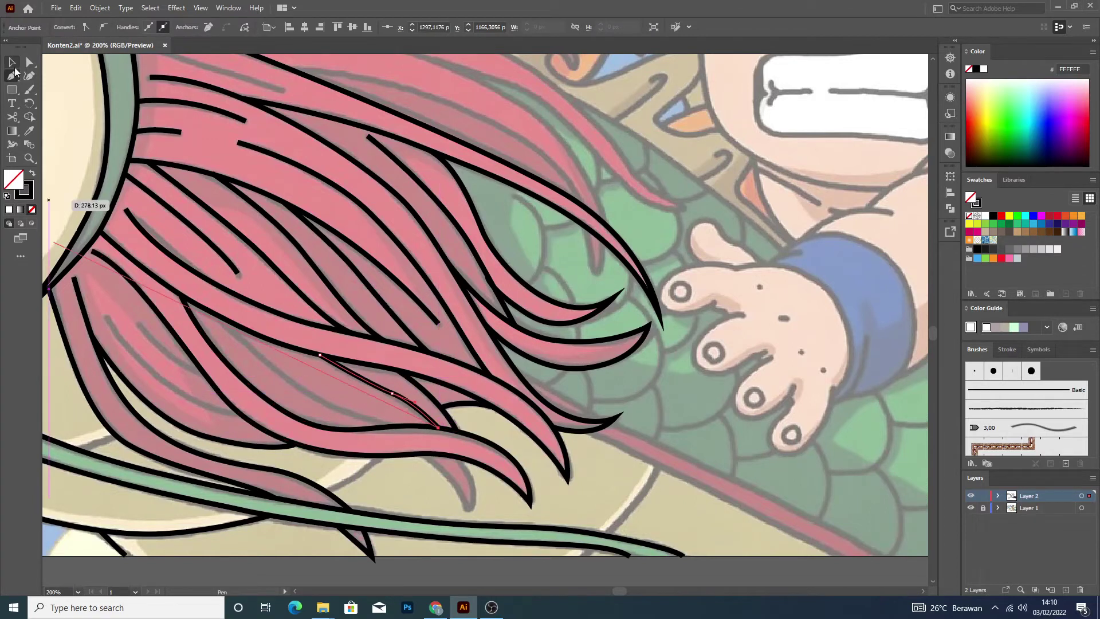
{"action": "left_click", "coordinate": [13, 66]}
{"action": "left_click", "coordinate": [12, 76]}
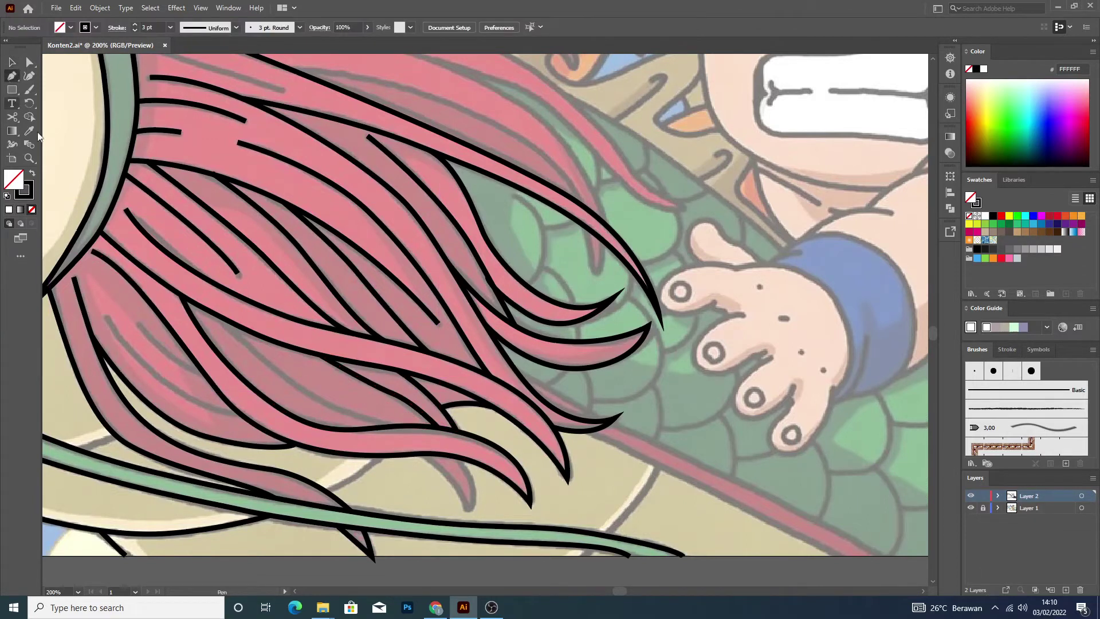
{"action": "left_click", "coordinate": [229, 323]}
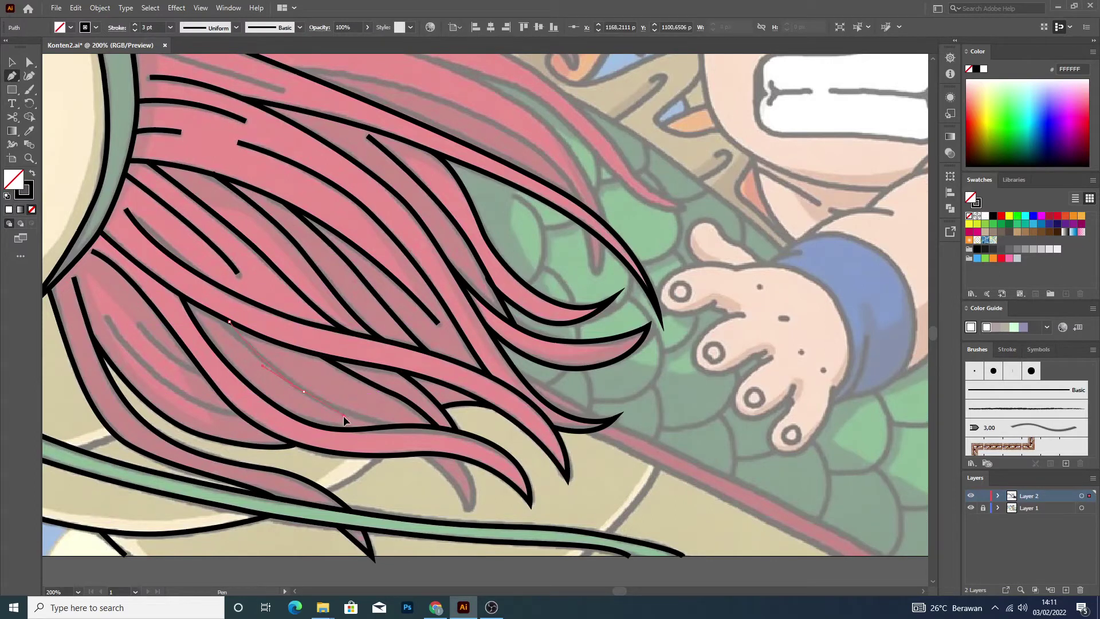
{"action": "left_click_drag", "start_coordinate": [392, 428], "coordinate": [412, 438]}
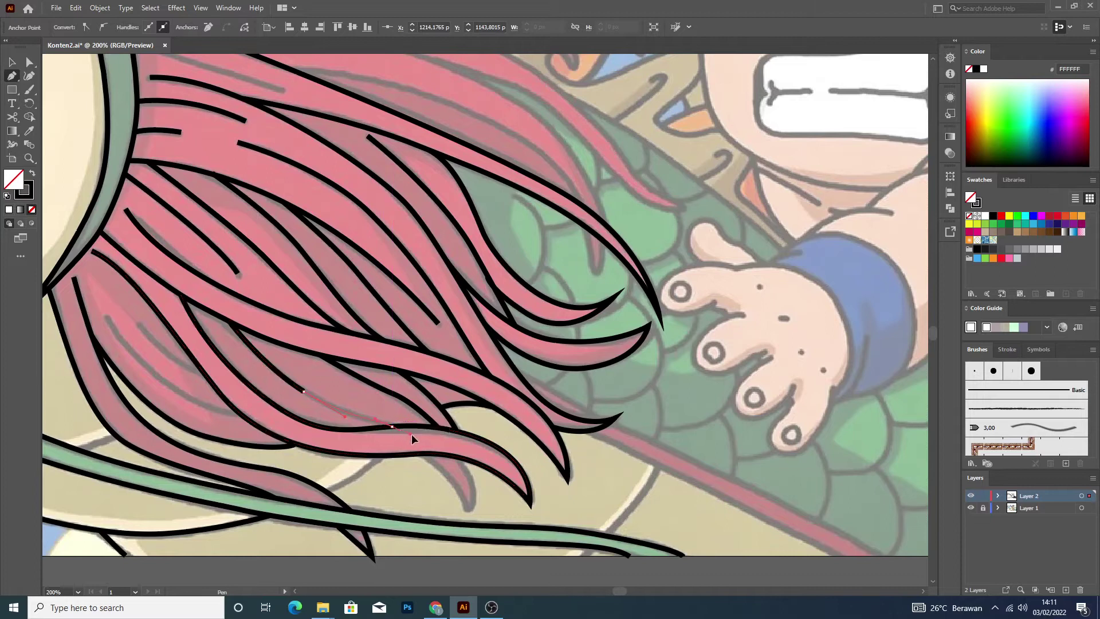
{"action": "key", "text": "v"}
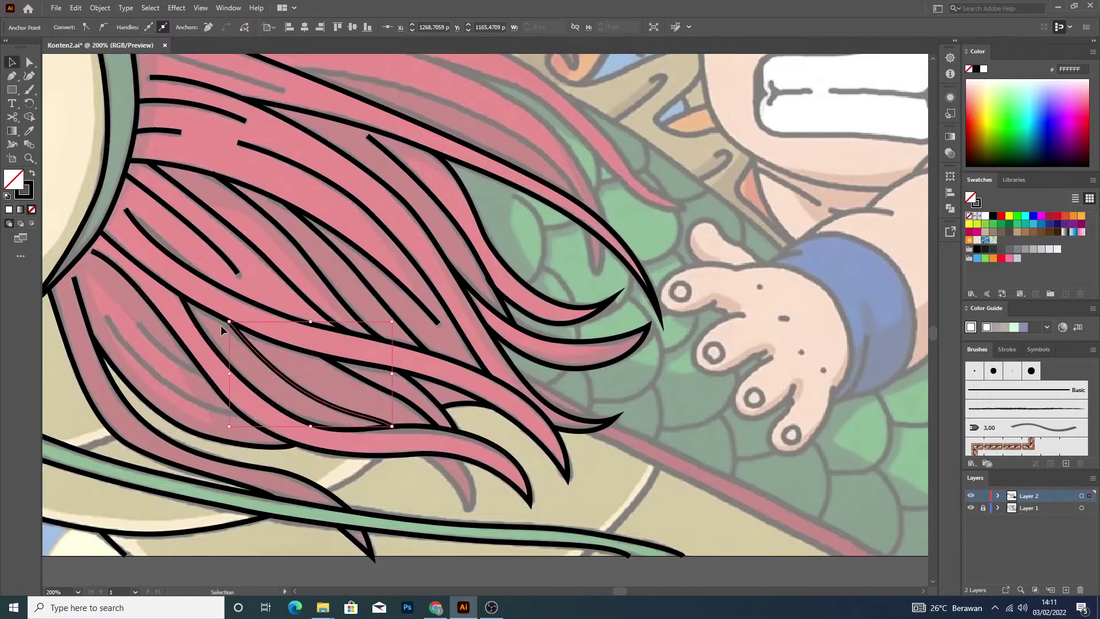
{"action": "left_click", "coordinate": [63, 150]}
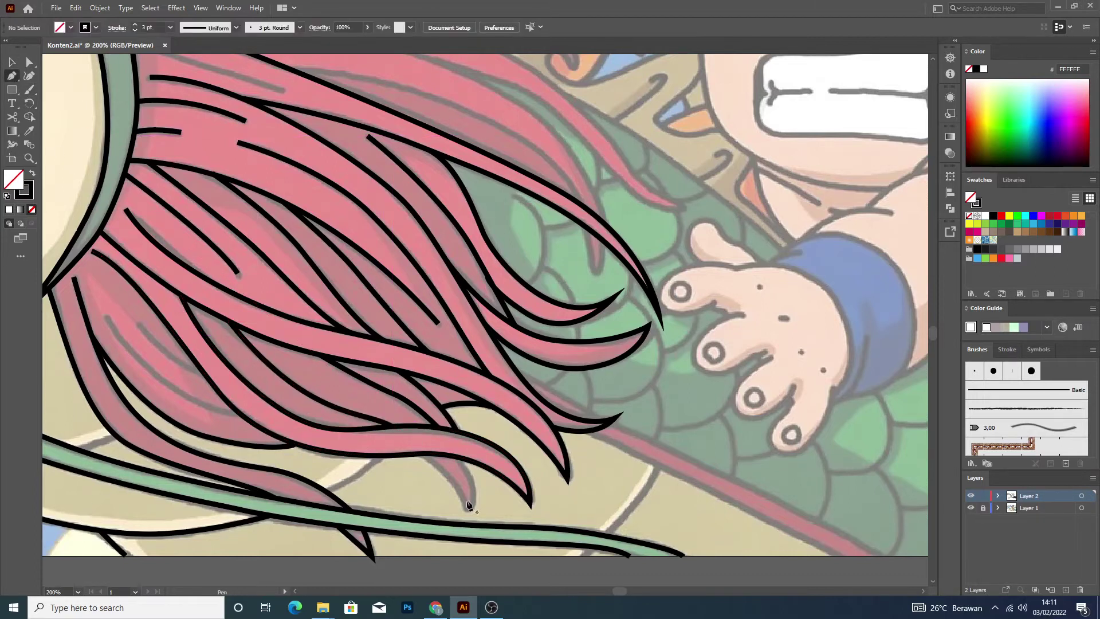
Outline the mane's thin hanging tip with a curved stroke.
{"action": "left_click", "coordinate": [420, 454]}
{"action": "left_click", "coordinate": [467, 511]}
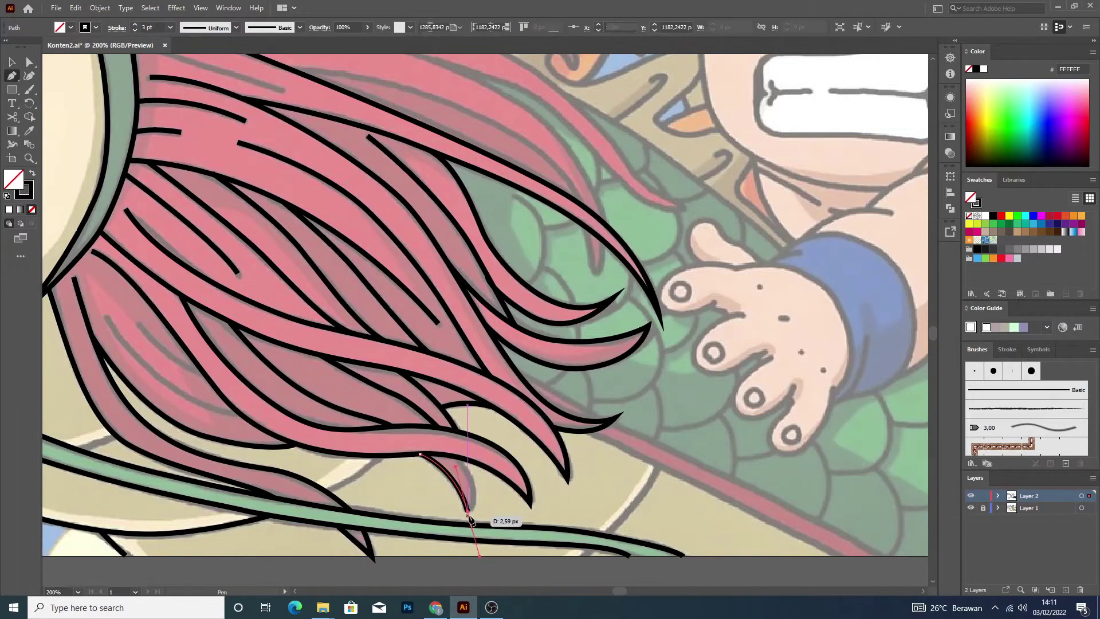
{"action": "mouse_move", "coordinate": [420, 454]}
{"action": "left_mouse_down"}
{"action": "mouse_move", "coordinate": [459, 457]}
{"action": "mouse_move", "coordinate": [430, 417]}
{"action": "mouse_move", "coordinate": [1, 169]}
{"action": "left_mouse_up"}
{"action": "left_click", "coordinate": [11, 61]}
{"action": "key", "text": "ctrl+shift+a"}
{"action": "left_click", "coordinate": [10, 77]}
Trace two curved strands in the left part of the mane.
{"action": "left_click", "coordinate": [239, 412]}
{"action": "left_click_drag", "start_coordinate": [107, 317], "coordinate": [70, 229]}
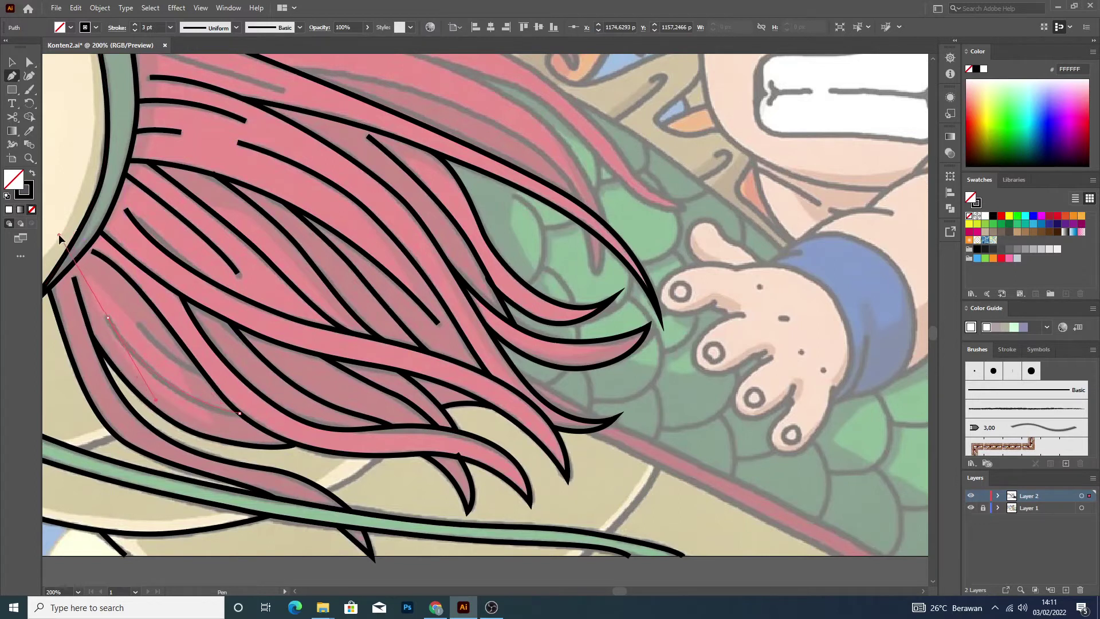
{"action": "left_click", "coordinate": [59, 235]}
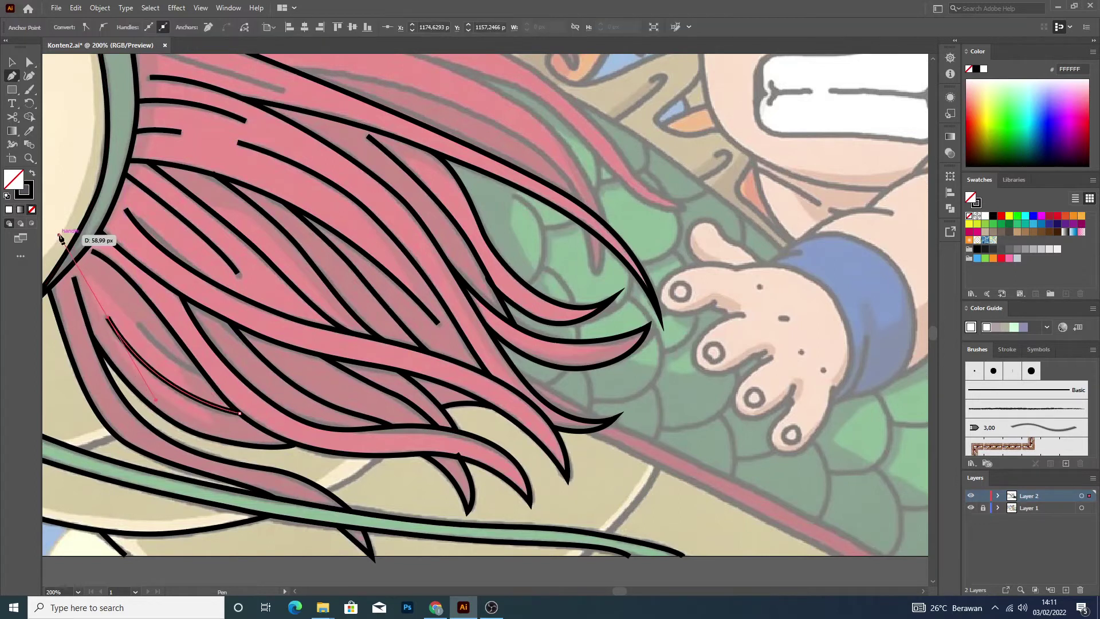
{"action": "left_click", "coordinate": [143, 314], "text": "ctrl"}
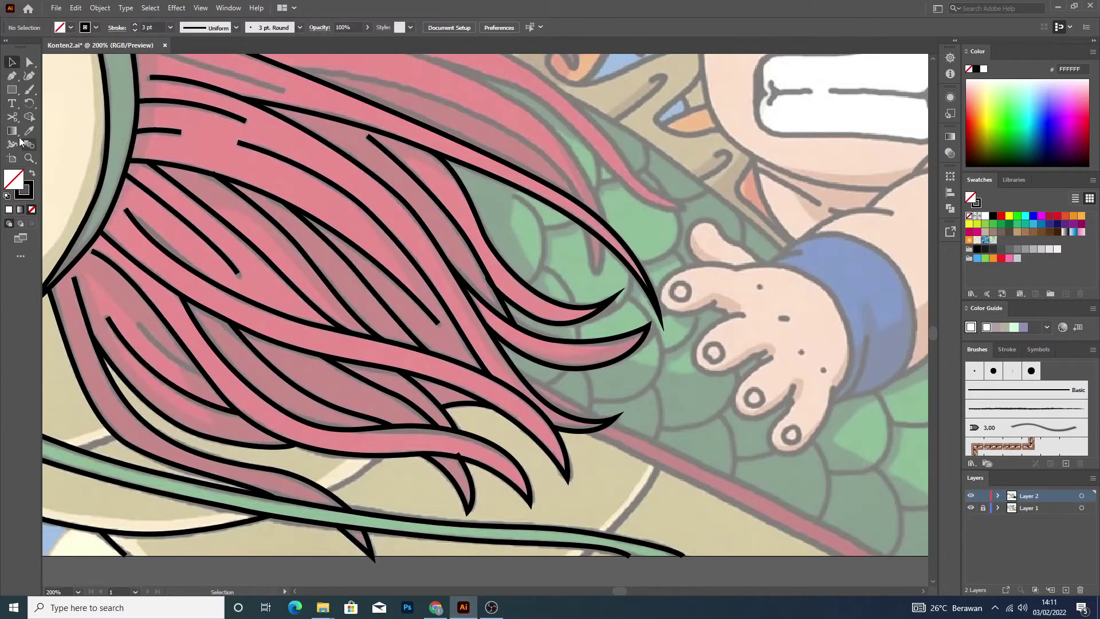
{"action": "left_click", "coordinate": [138, 325]}
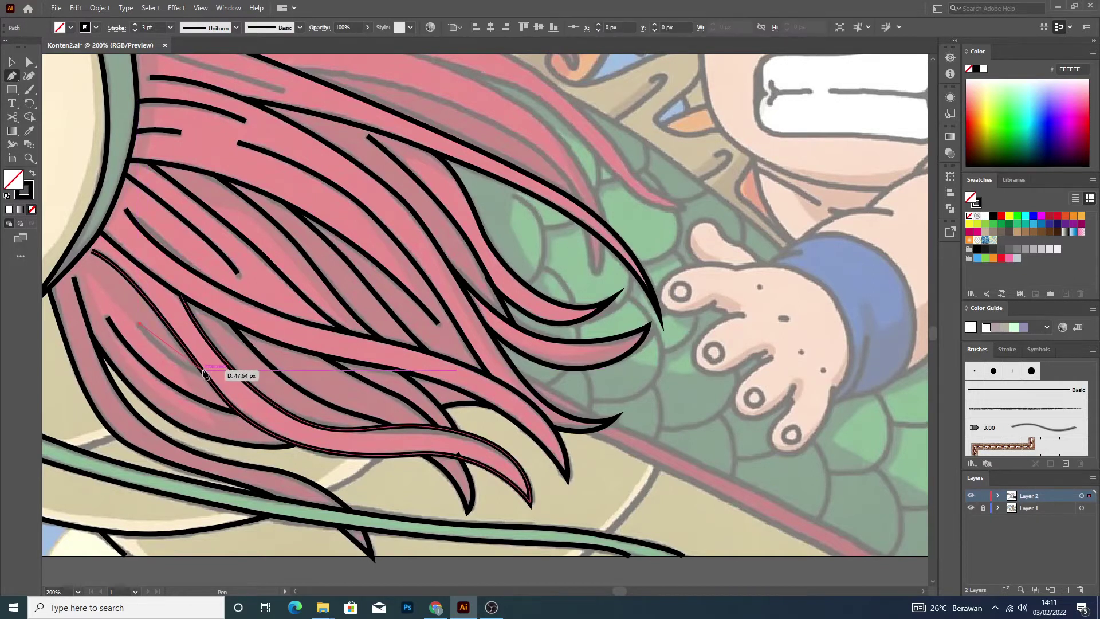
{"action": "left_click_drag", "start_coordinate": [202, 370], "coordinate": [252, 387]}
{"action": "key", "text": "v"}
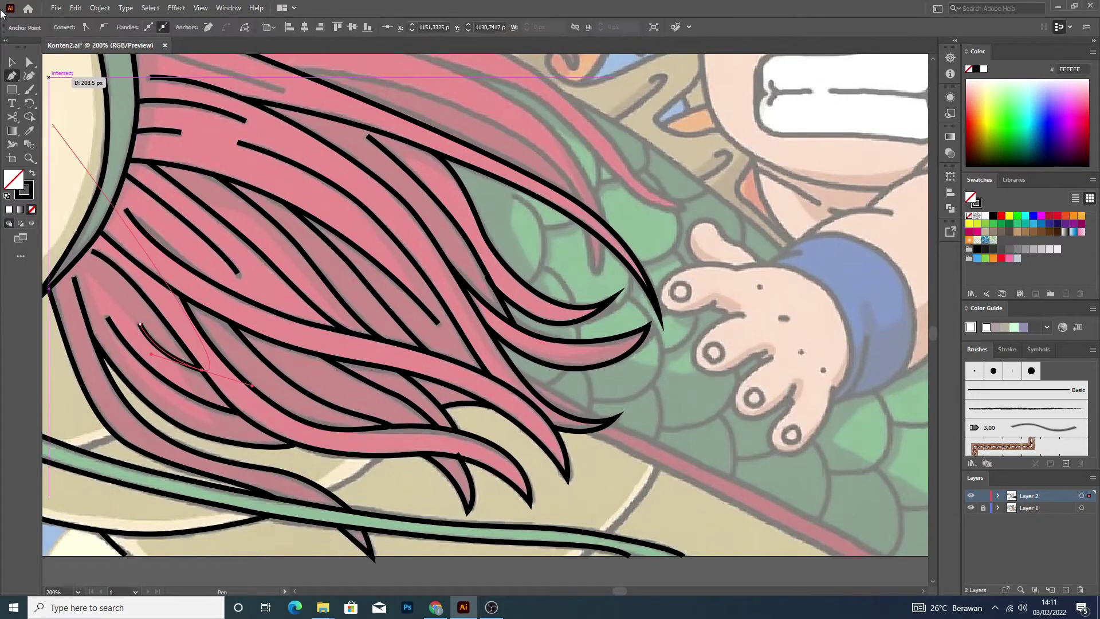
{"action": "left_click", "coordinate": [214, 267]}
{"action": "scroll", "coordinate": [214, 267], "scroll_direction": "down", "scroll_amount": 5}
{"action": "scroll", "coordinate": [184, 224], "scroll_direction": "down", "scroll_amount": 3}
{"action": "scroll", "coordinate": [451, 341], "scroll_direction": "up", "scroll_amount": 3}
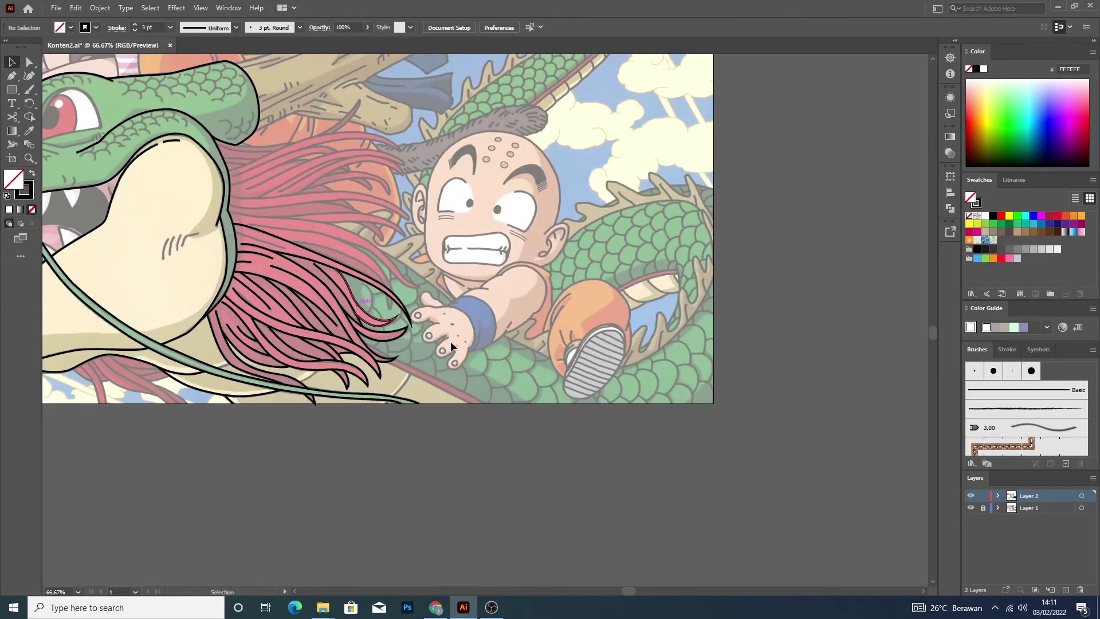
{"action": "left_click", "coordinate": [972, 507]}
{"action": "scroll", "coordinate": [150, 339], "scroll_direction": "down", "scroll_amount": 3}
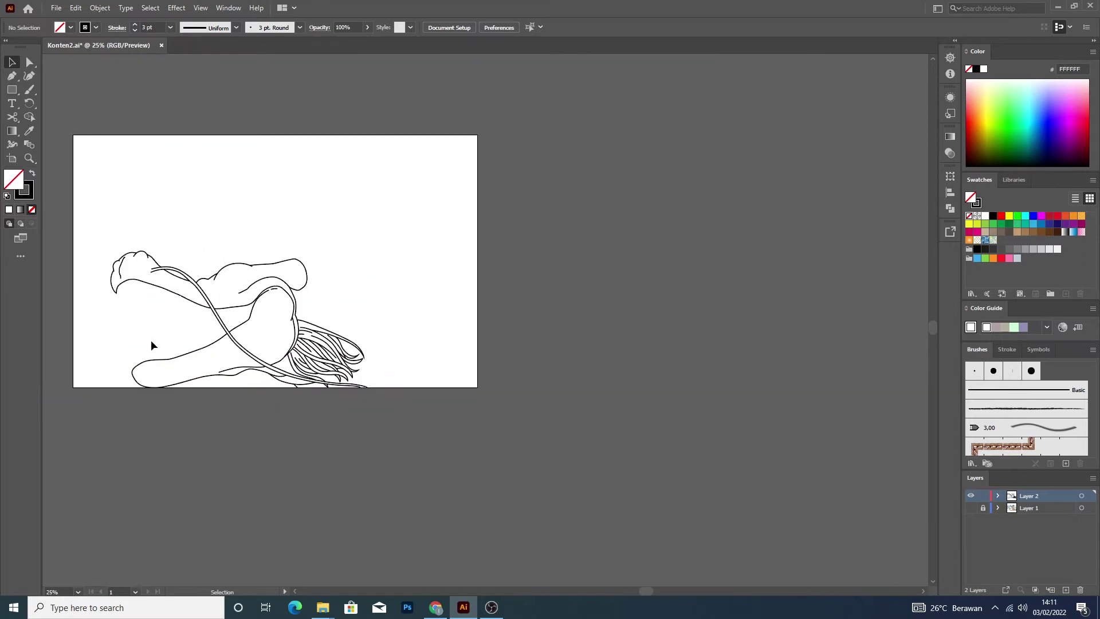
{"action": "scroll", "coordinate": [110, 300], "scroll_direction": "up", "scroll_amount": 1}
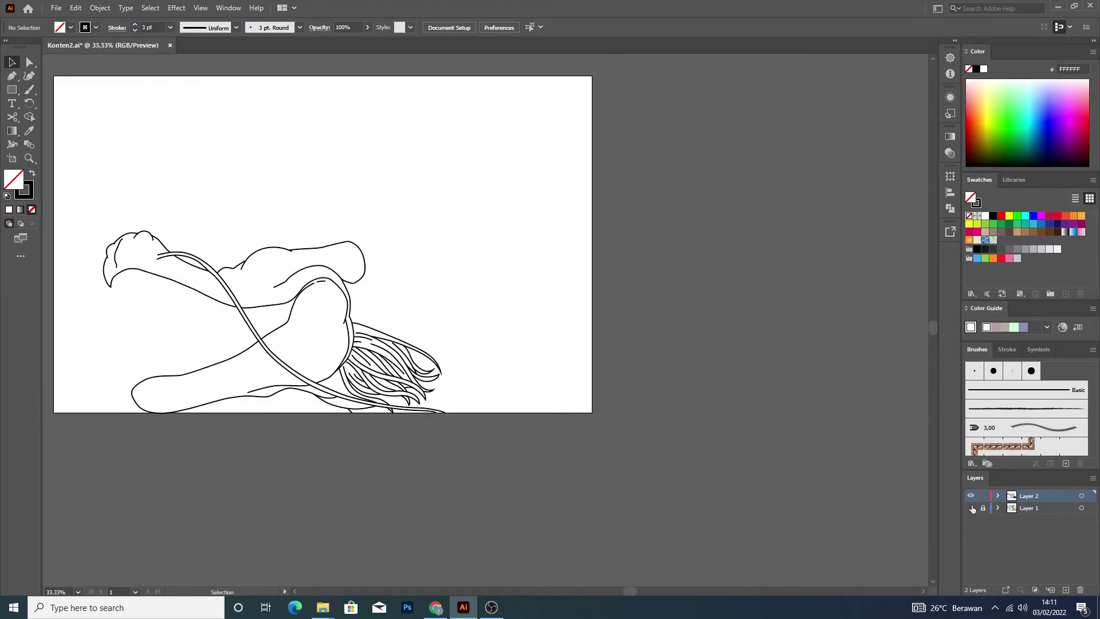
{"action": "left_click", "coordinate": [972, 507]}
{"action": "scroll", "coordinate": [345, 256], "scroll_direction": "up", "scroll_amount": 4}
Trace a strand from the mane's base into the hair, then zoom out to fit the artwork.
{"action": "scroll", "coordinate": [384, 321], "scroll_direction": "down", "scroll_amount": 1}
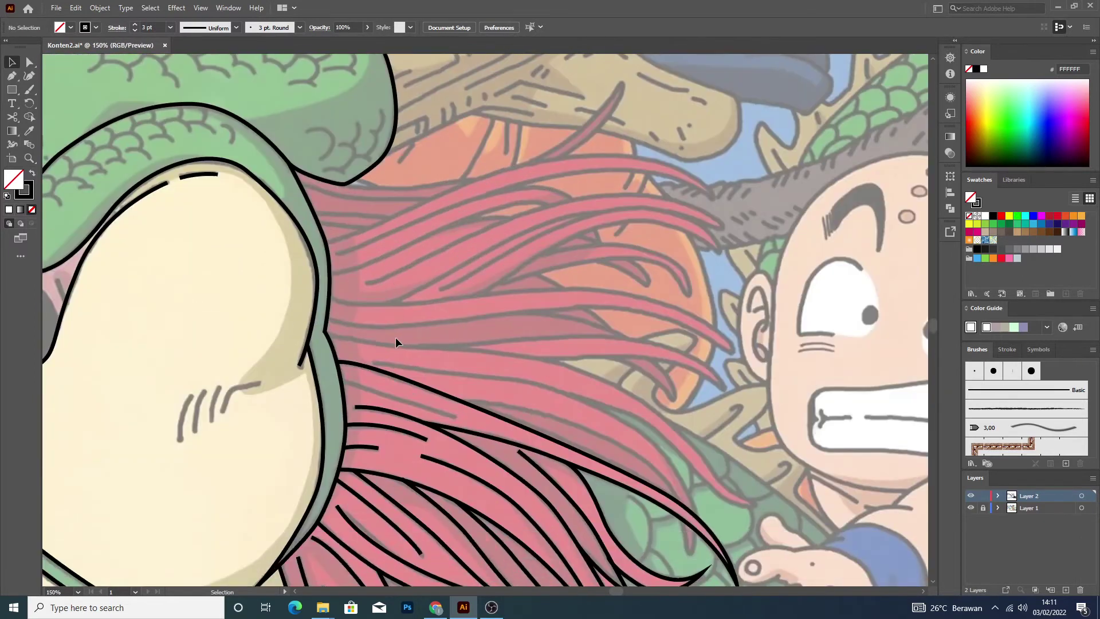
{"action": "scroll", "coordinate": [395, 337], "scroll_direction": "down", "scroll_amount": 2}
{"action": "left_click", "coordinate": [13, 76]}
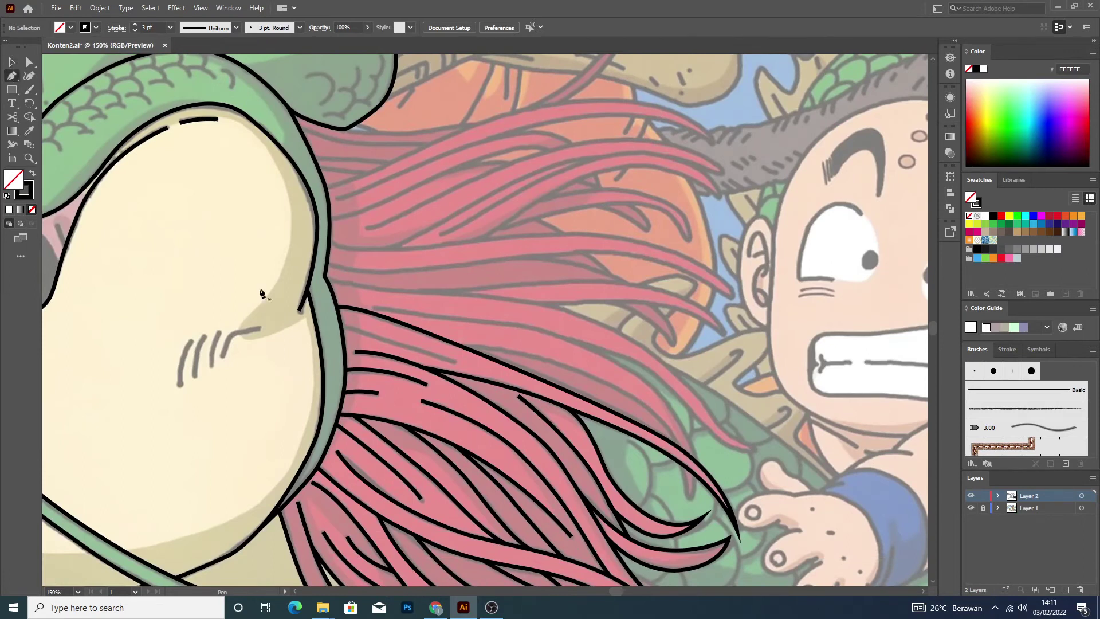
{"action": "scroll", "coordinate": [336, 343], "scroll_direction": "down", "scroll_amount": 1}
{"action": "scroll", "coordinate": [344, 327], "scroll_direction": "up", "scroll_amount": 2}
{"action": "left_click", "coordinate": [326, 411]}
{"action": "left_click", "coordinate": [321, 281]}
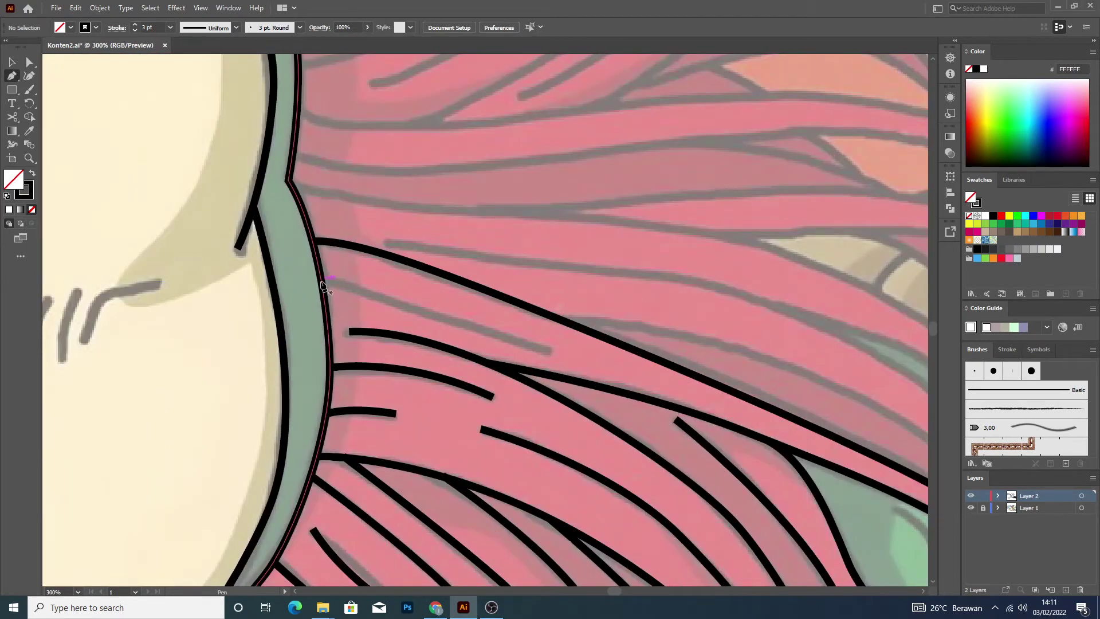
{"action": "left_click_drag", "start_coordinate": [544, 351], "coordinate": [576, 354]}
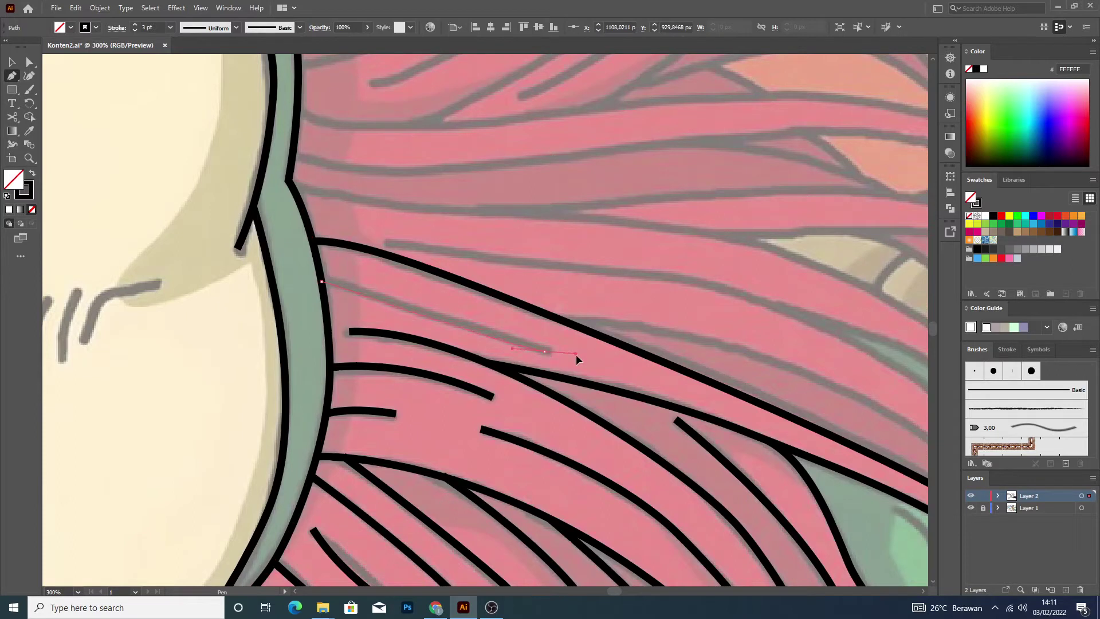
{"action": "left_click", "coordinate": [13, 61]}
{"action": "key", "text": "ctrl+1"}
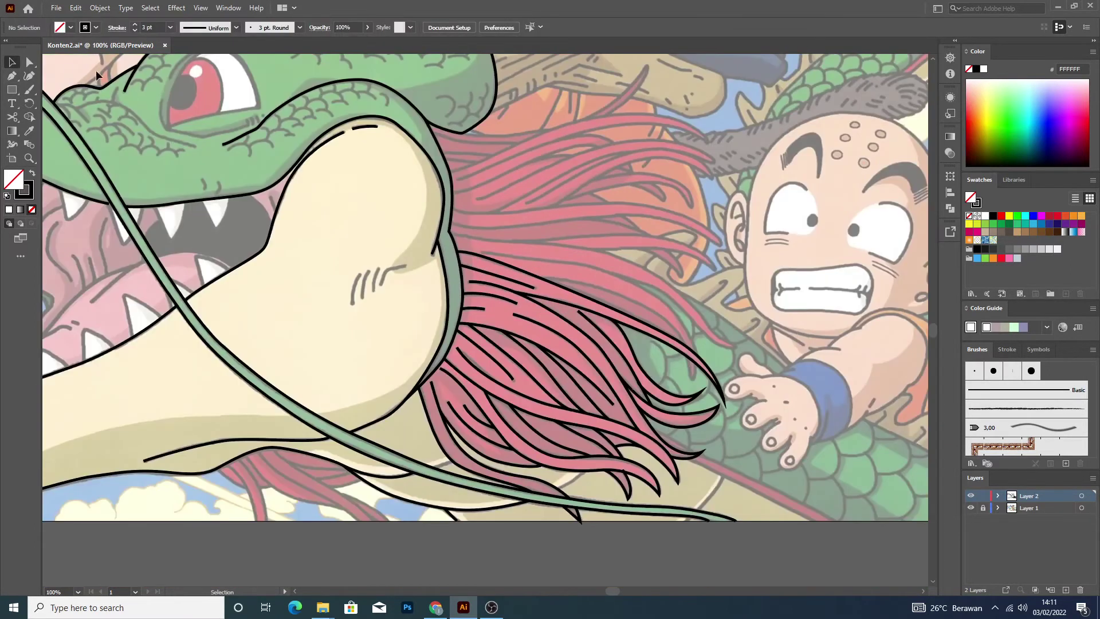
Draw a line from the dragon outline along the mane's top edge to a sharp tip and back.
{"action": "left_click", "coordinate": [13, 76]}
{"action": "scroll", "coordinate": [556, 178], "scroll_direction": "up", "scroll_amount": 1}
{"action": "scroll", "coordinate": [556, 178], "scroll_direction": "up", "scroll_amount": 2}
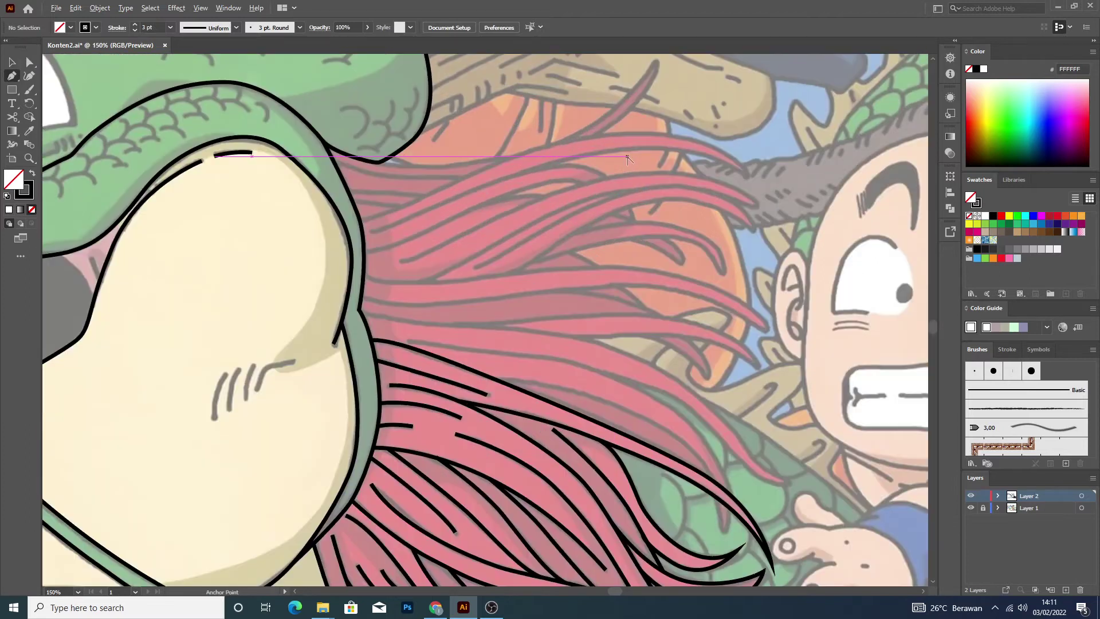
{"action": "left_click", "coordinate": [293, 165]}
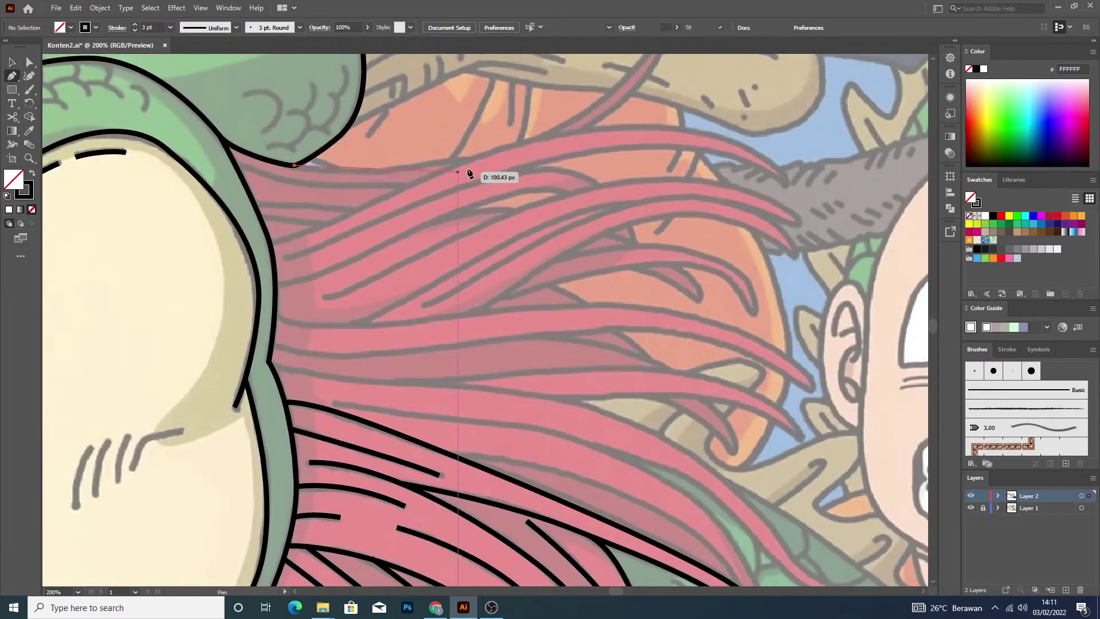
{"action": "left_click_drag", "start_coordinate": [461, 161], "coordinate": [519, 148]}
{"action": "scroll", "coordinate": [648, 106], "scroll_direction": "up", "scroll_amount": 2}
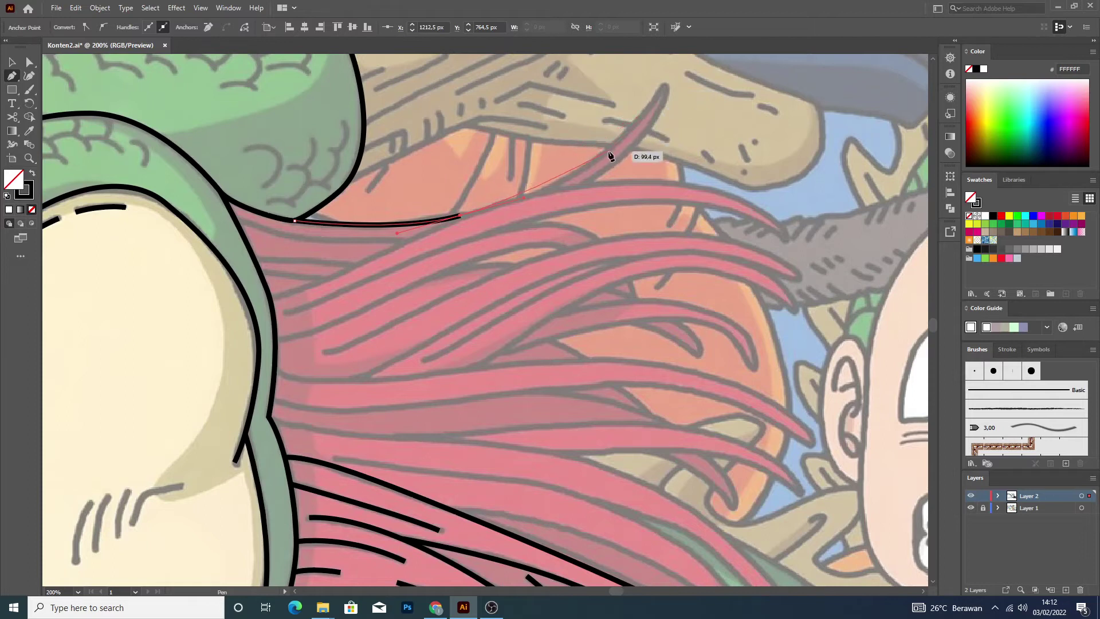
{"action": "left_click_drag", "start_coordinate": [664, 87], "coordinate": [745, 97]}
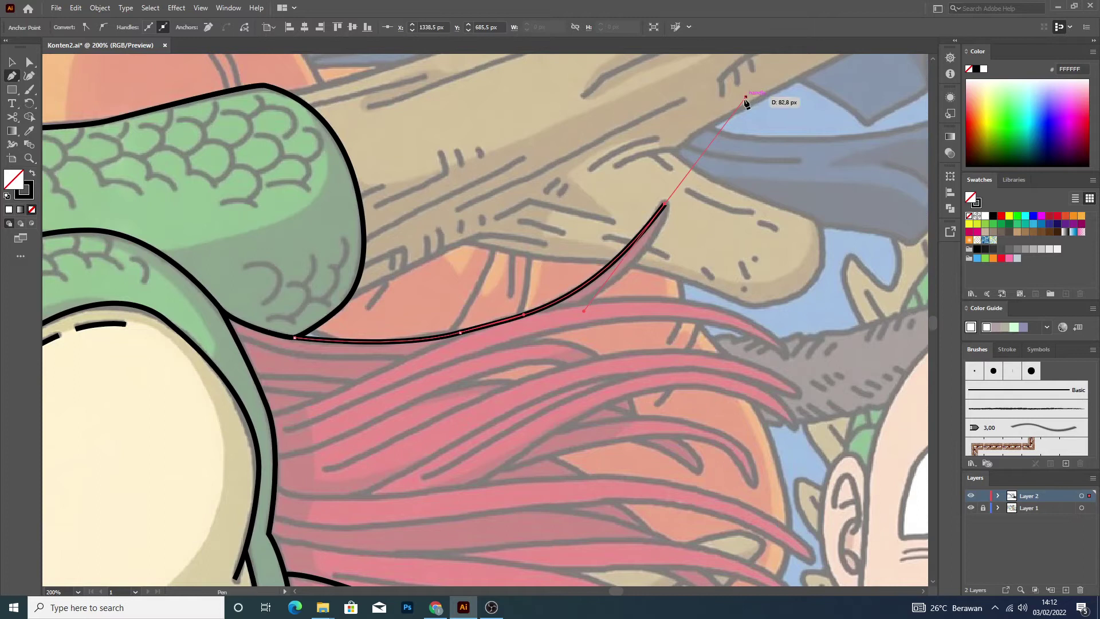
{"action": "left_click_drag", "start_coordinate": [665, 203], "coordinate": [580, 308]}
{"action": "left_click", "coordinate": [578, 309], "text": "ctrl"}
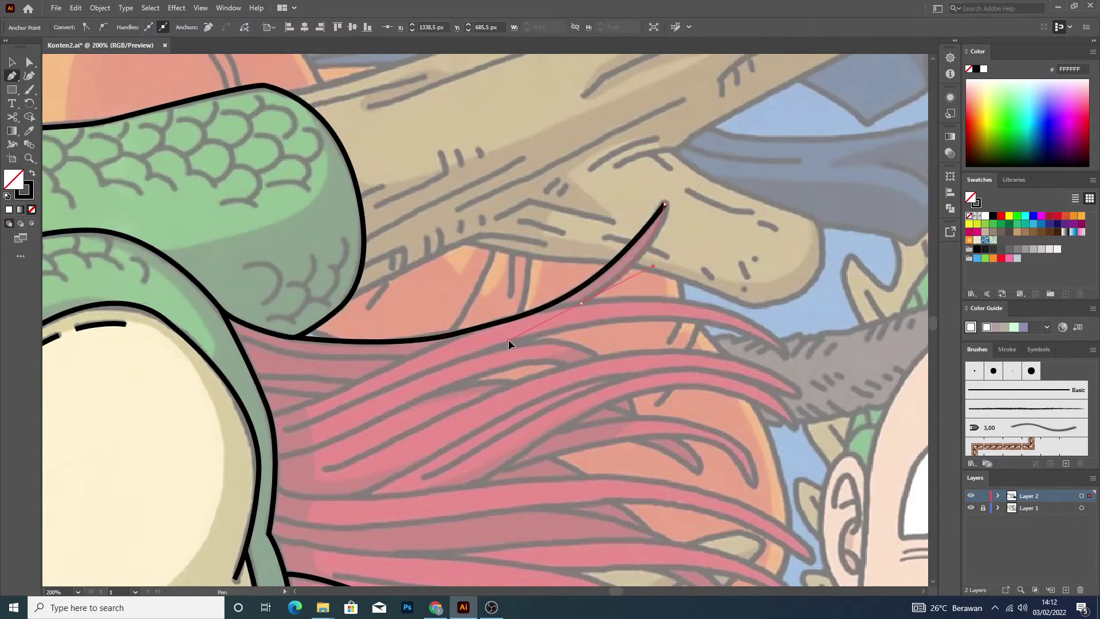
{"action": "left_click_drag", "start_coordinate": [507, 339], "coordinate": [508, 339]}
{"action": "left_click", "coordinate": [12, 62]}
Trace a closed strand shape from the neck along the mane top to a pointed right tip and back.
{"action": "left_click", "coordinate": [404, 291]}
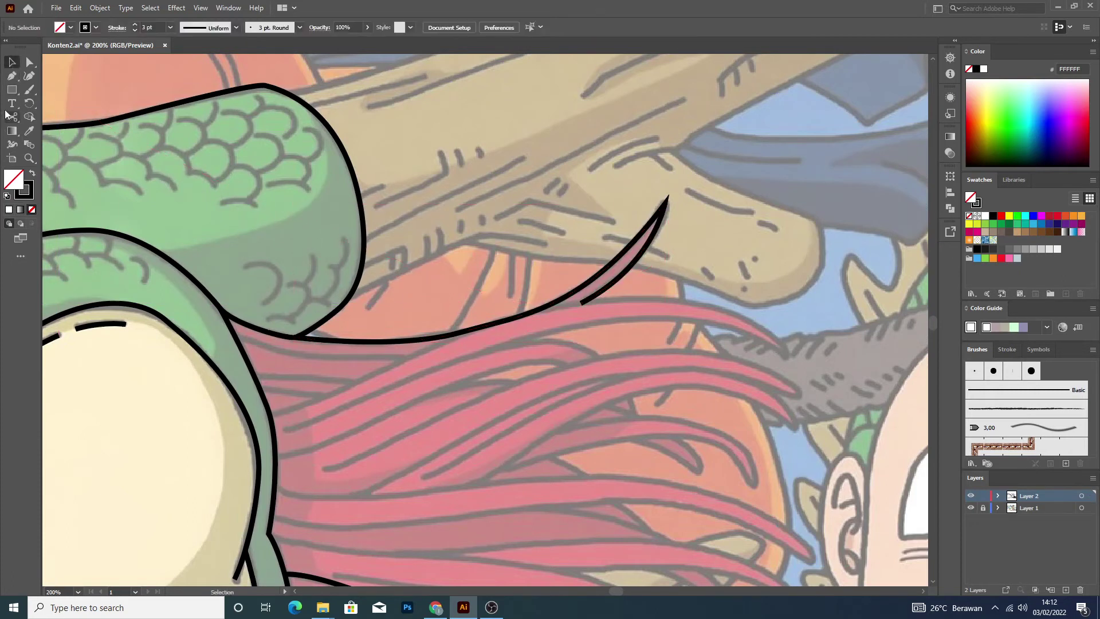
{"action": "left_click", "coordinate": [12, 75]}
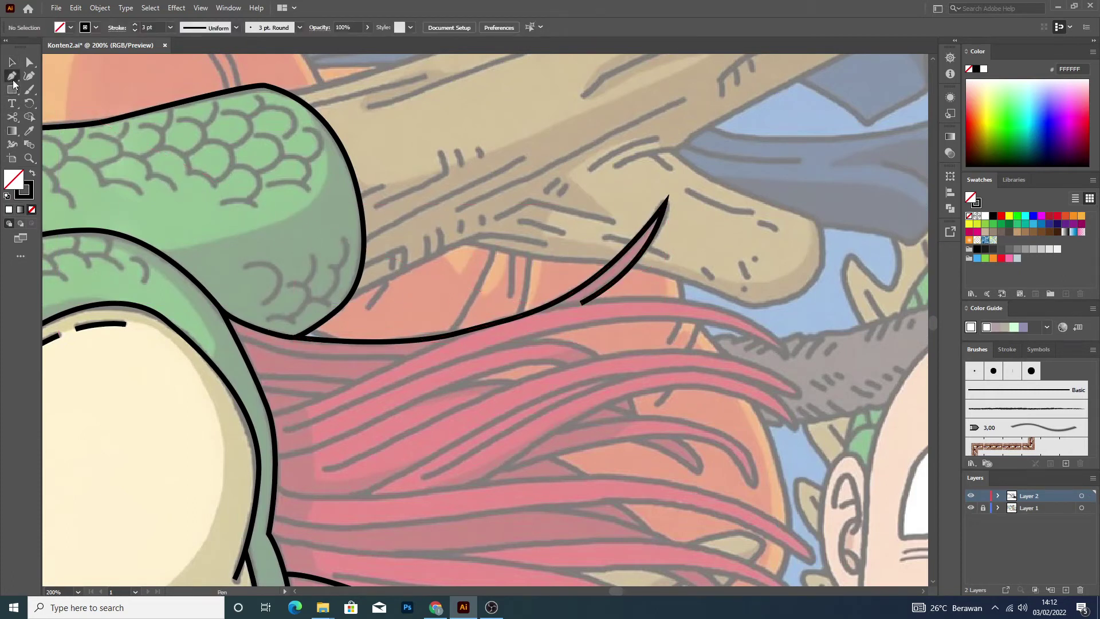
{"action": "left_click", "coordinate": [271, 416]}
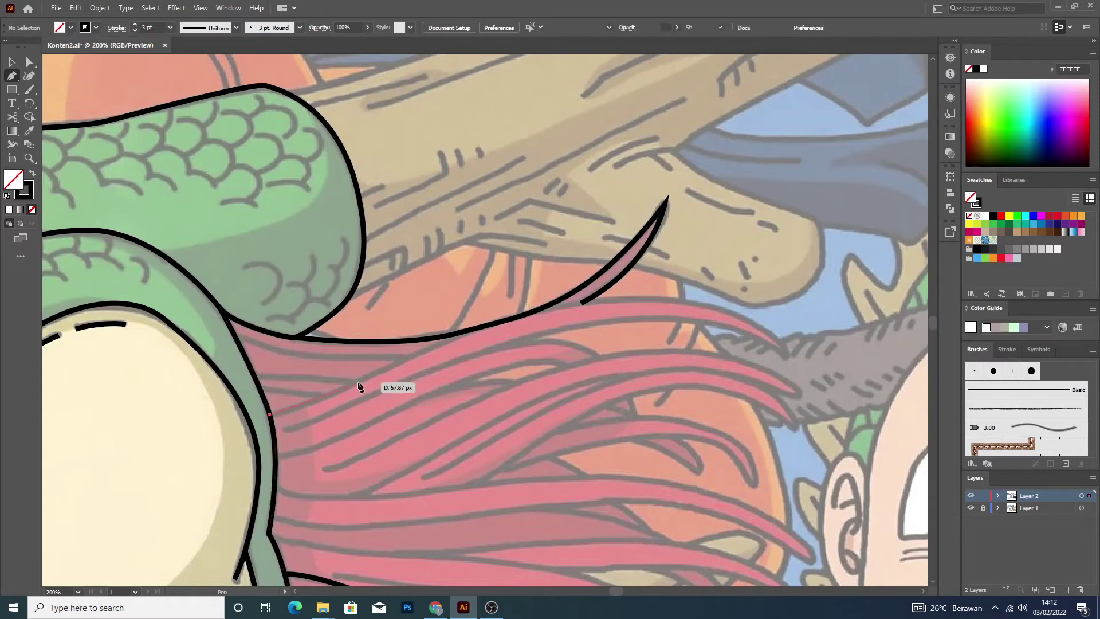
{"action": "left_click_drag", "start_coordinate": [359, 379], "coordinate": [412, 351]}
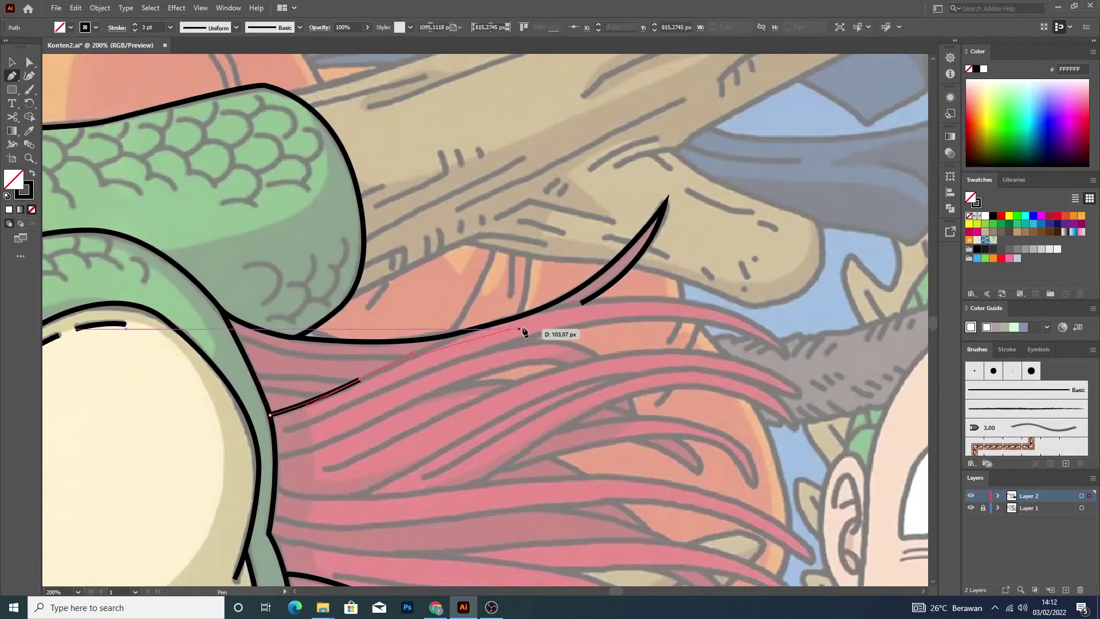
{"action": "left_click_drag", "start_coordinate": [572, 303], "coordinate": [646, 283]}
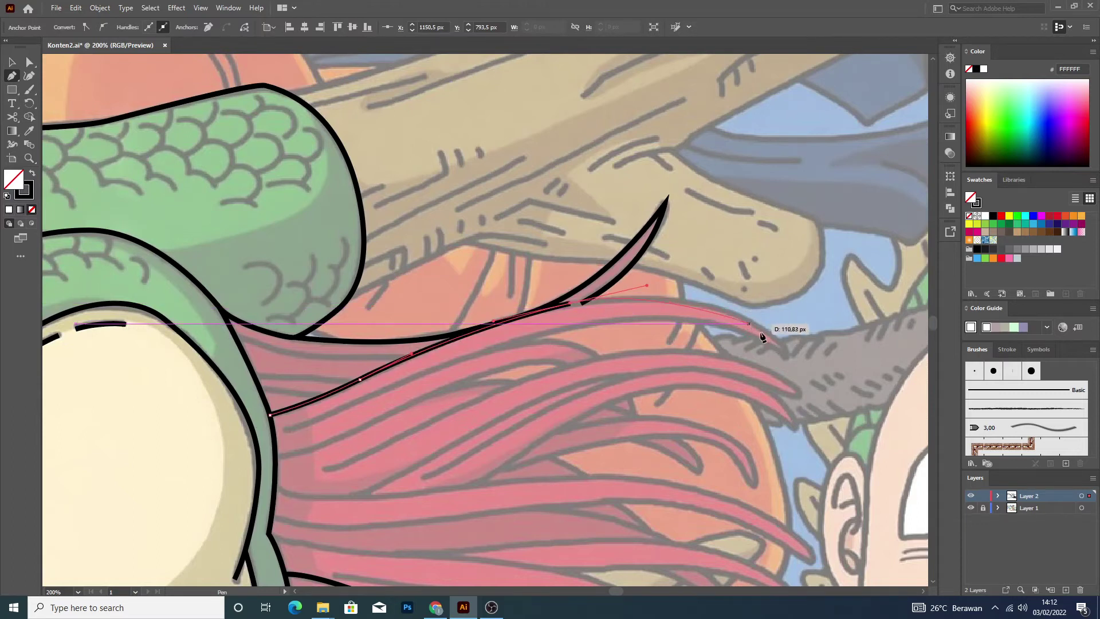
{"action": "left_click_drag", "start_coordinate": [788, 351], "coordinate": [853, 411]}
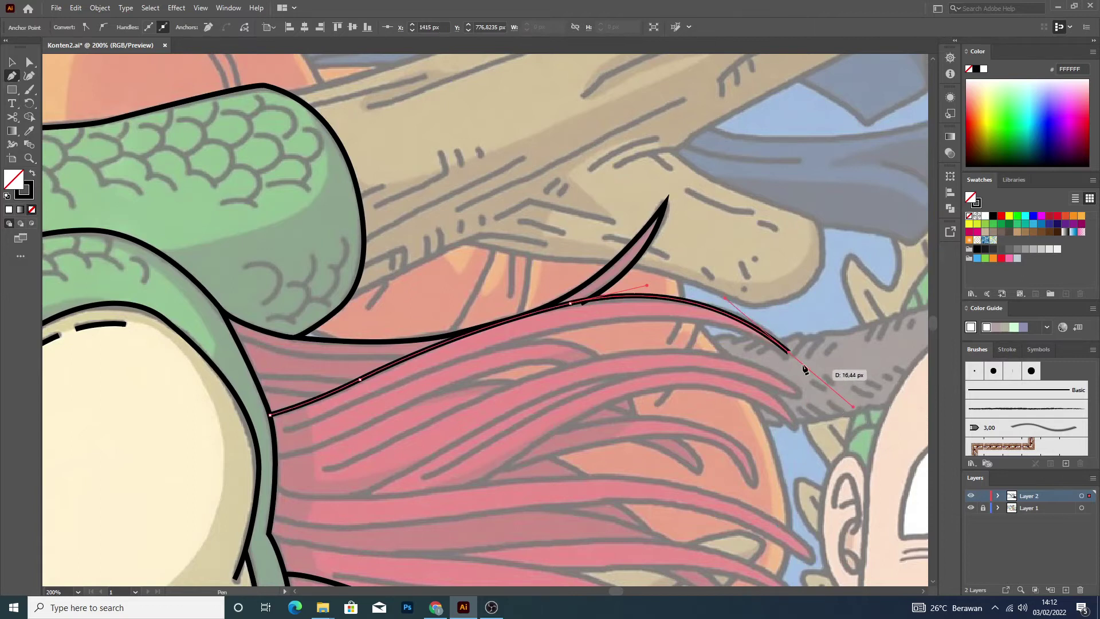
{"action": "left_click", "coordinate": [788, 351]}
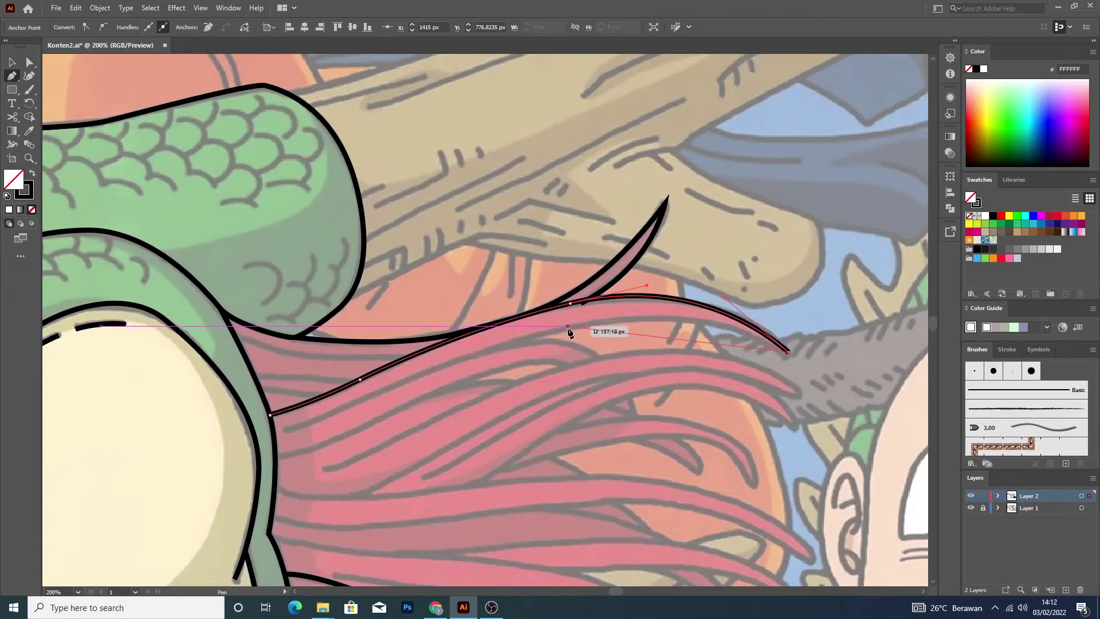
{"action": "mouse_move", "coordinate": [528, 337]}
{"action": "left_mouse_down"}
{"action": "mouse_move", "coordinate": [360, 381]}
{"action": "mouse_move", "coordinate": [388, 383]}
{"action": "left_mouse_up"}
{"action": "left_click", "coordinate": [270, 414]}
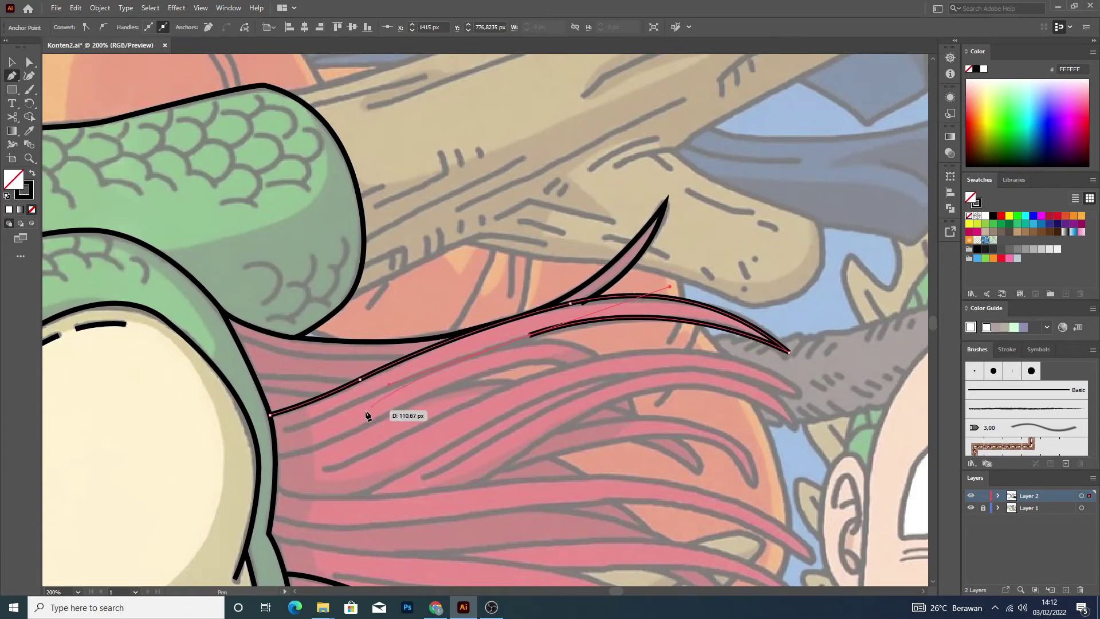
{"action": "left_click", "coordinate": [285, 430], "text": "ctrl"}
{"action": "left_click_drag", "start_coordinate": [268, 431], "coordinate": [1, 82]}
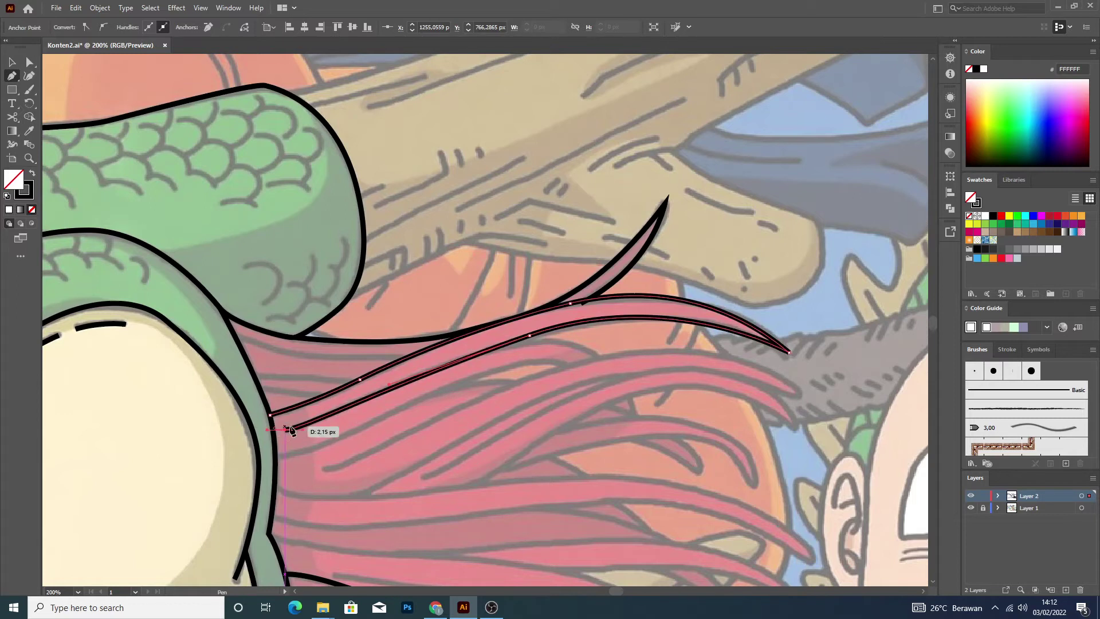
Tidy the spike path by nudging one of its anchors with Direct Selection.
{"action": "left_click", "coordinate": [10, 61]}
{"action": "left_click", "coordinate": [634, 263]}
{"action": "key", "text": "a"}
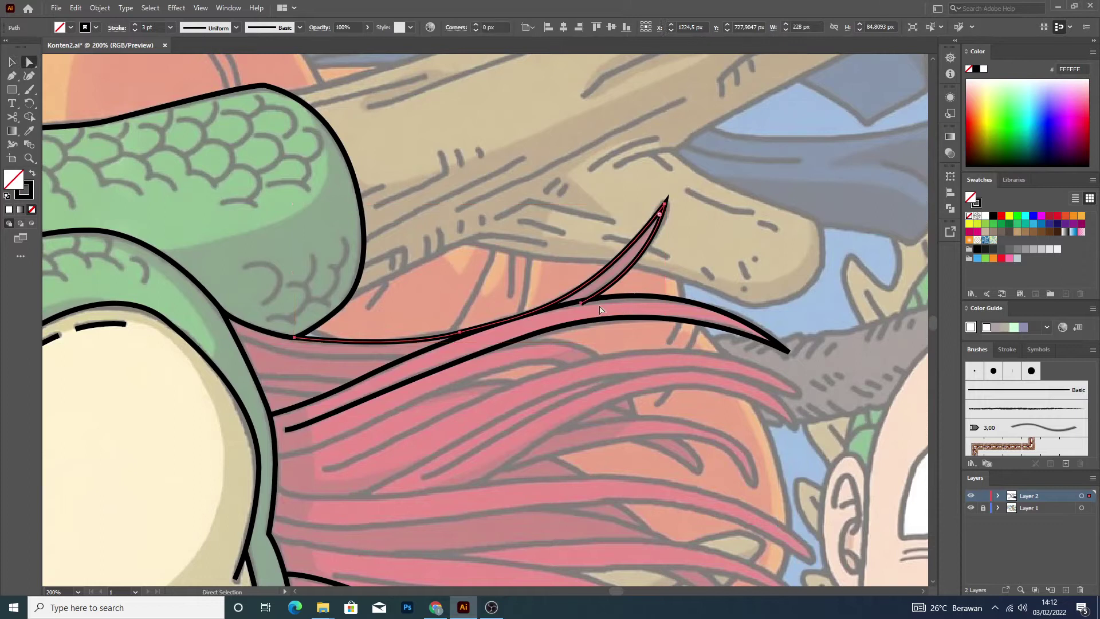
{"action": "left_click_drag", "start_coordinate": [581, 302], "coordinate": [587, 298]}
{"action": "left_click", "coordinate": [758, 260]}
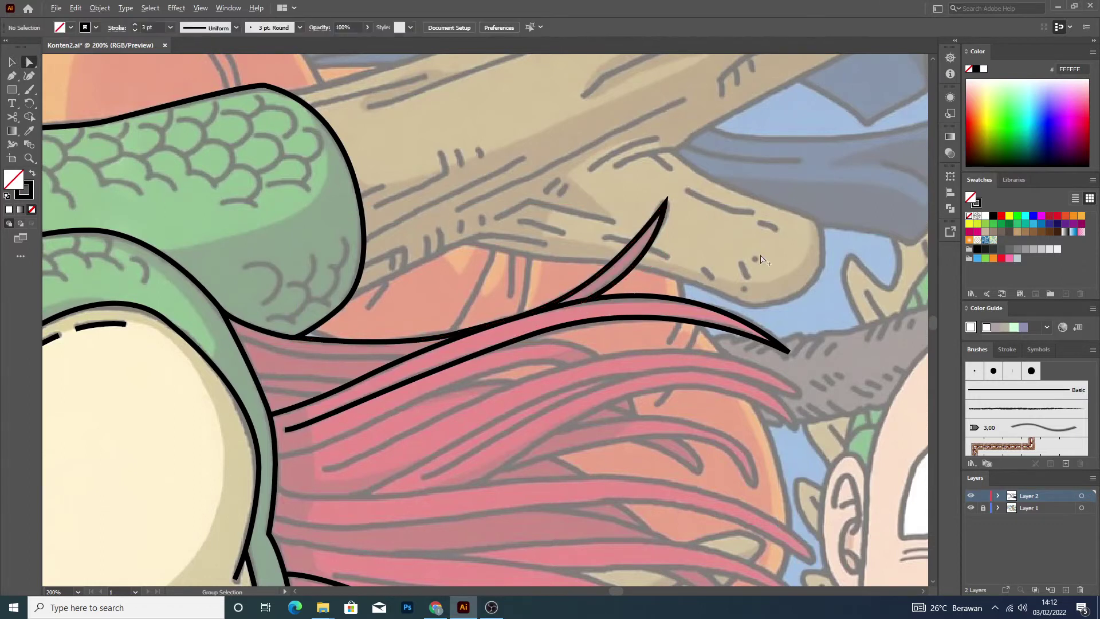
{"action": "scroll", "coordinate": [761, 266], "scroll_direction": "down", "scroll_amount": 2}
{"action": "scroll", "coordinate": [810, 378], "scroll_direction": "up", "scroll_amount": 2}
Draw two short curved strand lines inside the mane.
{"action": "left_click", "coordinate": [14, 77]}
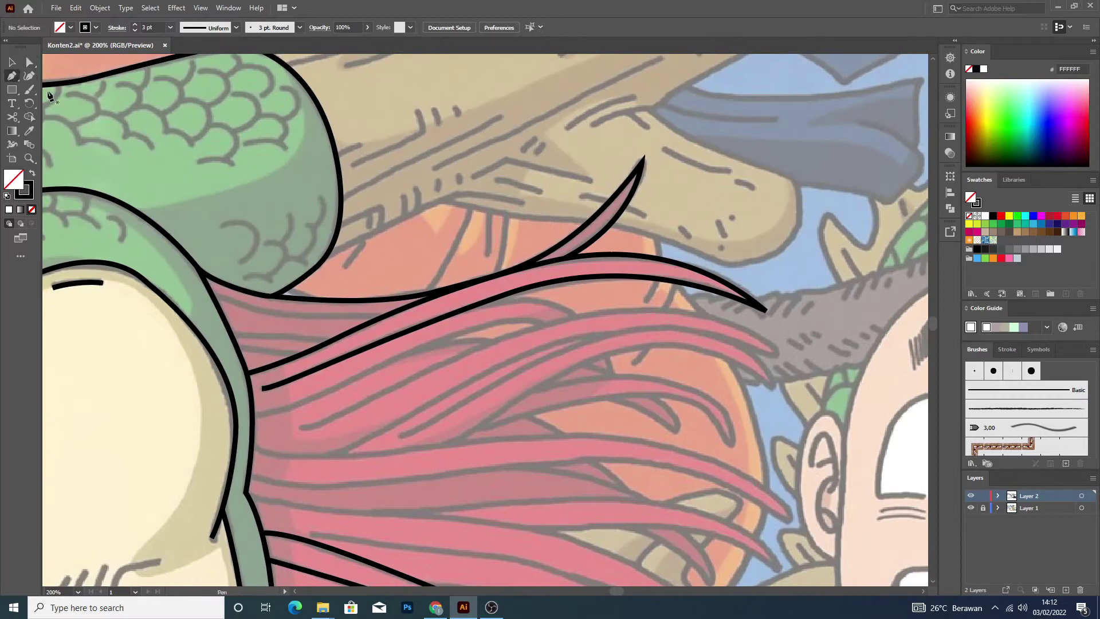
{"action": "left_click", "coordinate": [494, 299]}
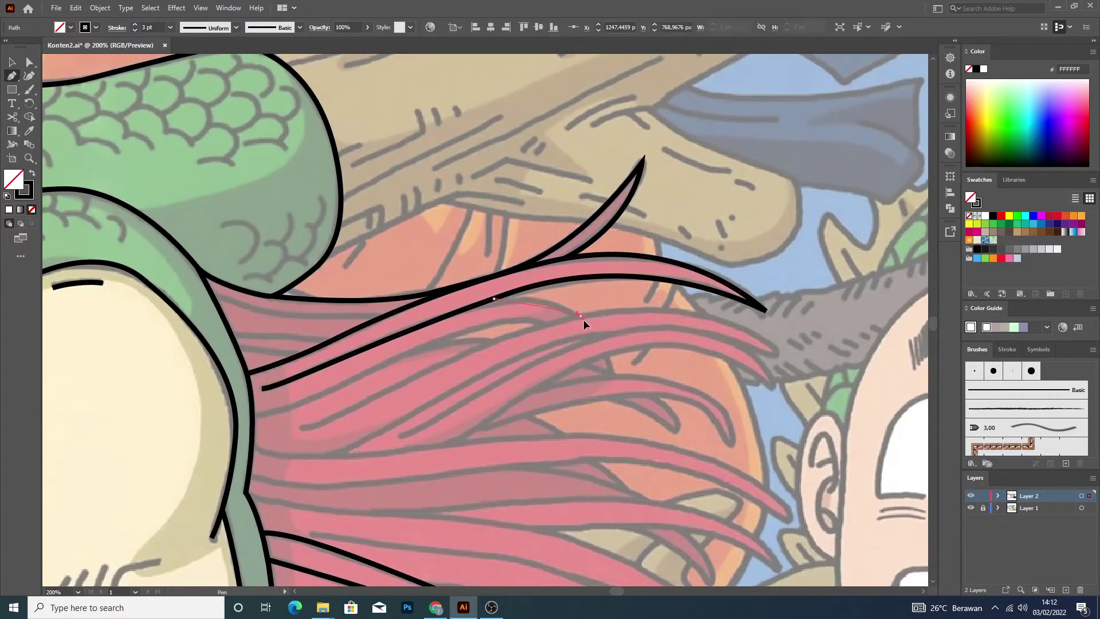
{"action": "left_click_drag", "start_coordinate": [631, 345], "coordinate": [637, 340]}
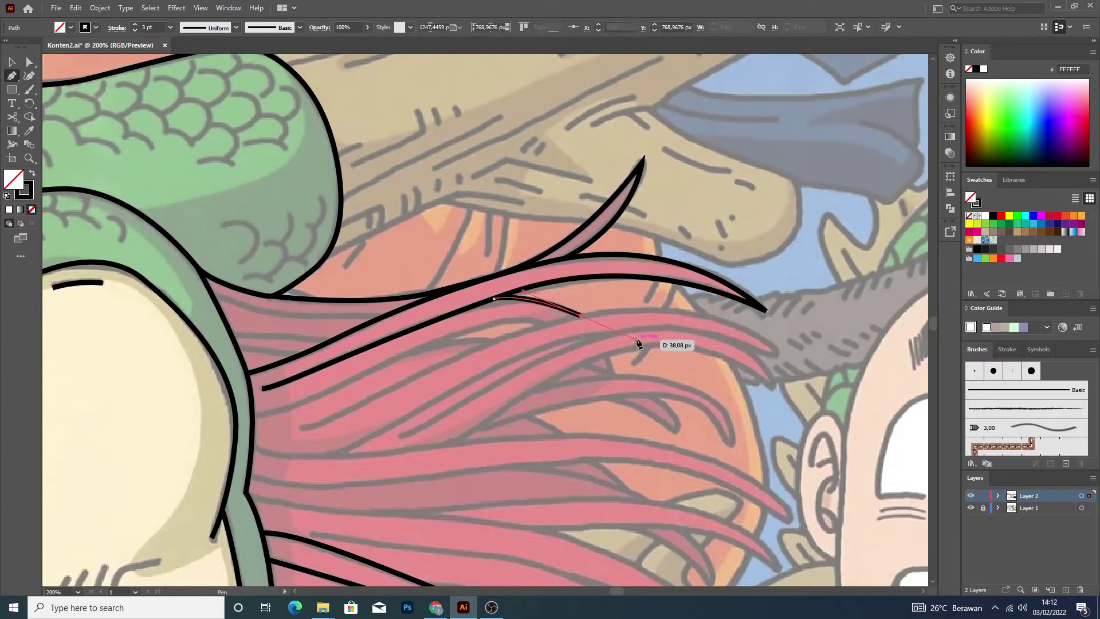
{"action": "left_click", "coordinate": [11, 63]}
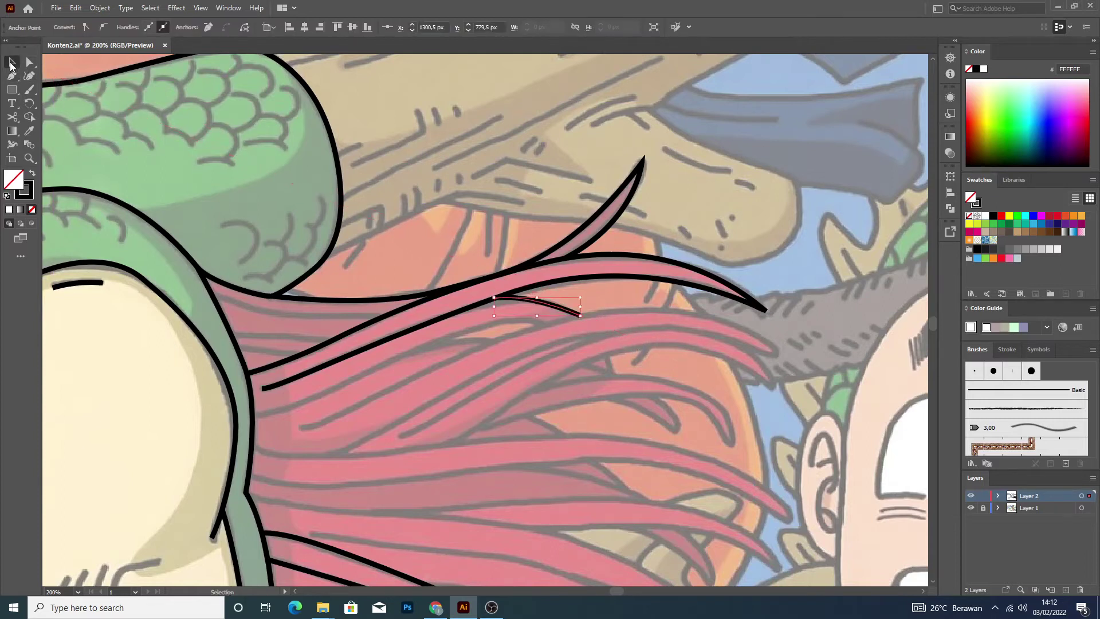
{"action": "left_click", "coordinate": [260, 226]}
{"action": "left_click", "coordinate": [12, 76]}
{"action": "mouse_move", "coordinate": [384, 317]}
{"action": "left_mouse_down"}
{"action": "mouse_move", "coordinate": [303, 318]}
{"action": "mouse_move", "coordinate": [215, 298]}
{"action": "mouse_move", "coordinate": [92, 206]}
{"action": "left_mouse_up"}
{"action": "left_click", "coordinate": [148, 166], "text": "ctrl"}
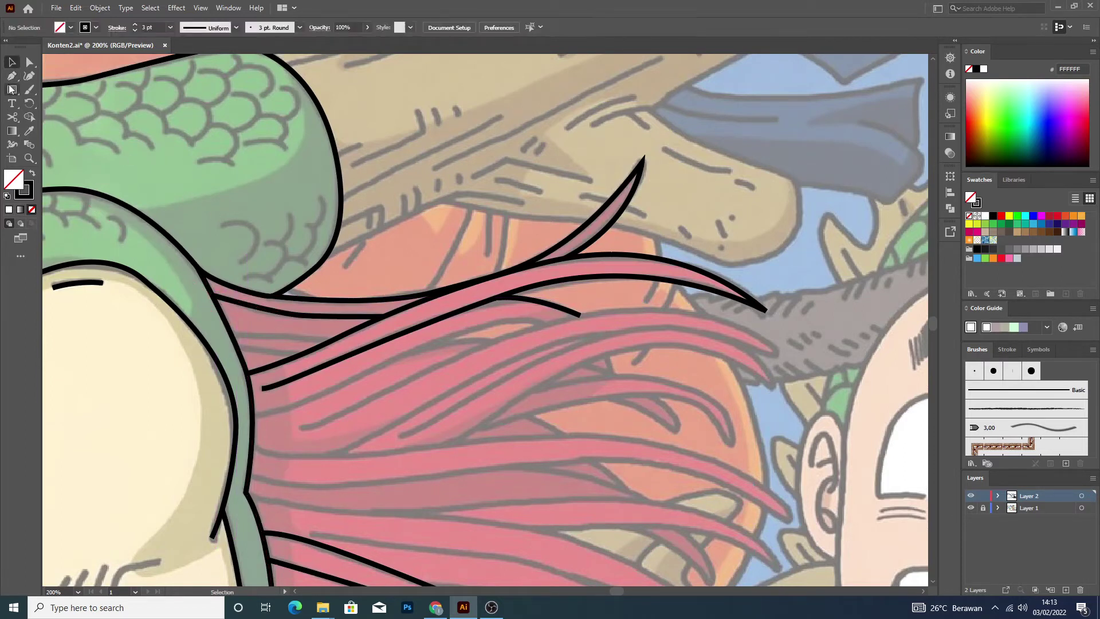
Add two short strand lines near the dragon's neck.
{"action": "left_click", "coordinate": [232, 335]}
{"action": "left_click_drag", "start_coordinate": [308, 338], "coordinate": [323, 340]}
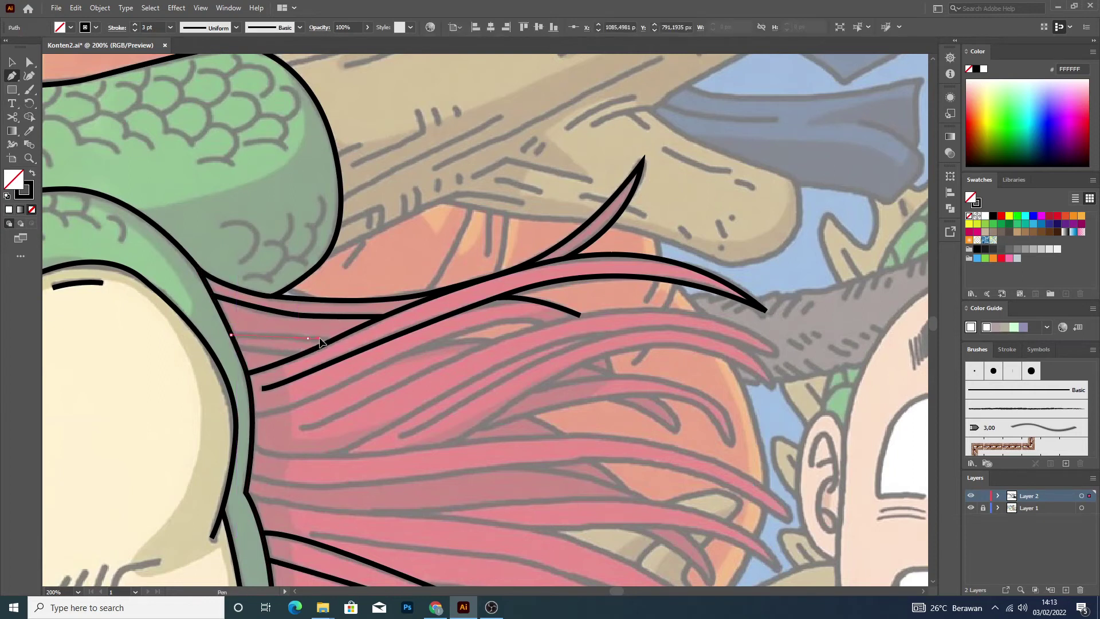
{"action": "left_click", "coordinate": [331, 342]}
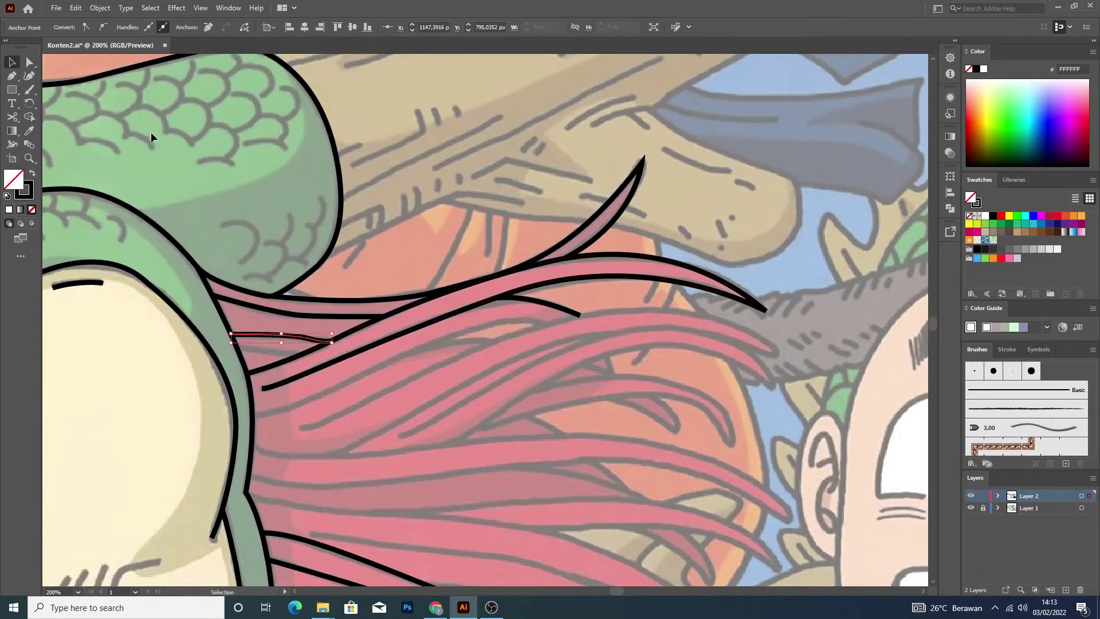
{"action": "left_click", "coordinate": [11, 73]}
{"action": "left_click", "coordinate": [237, 348]}
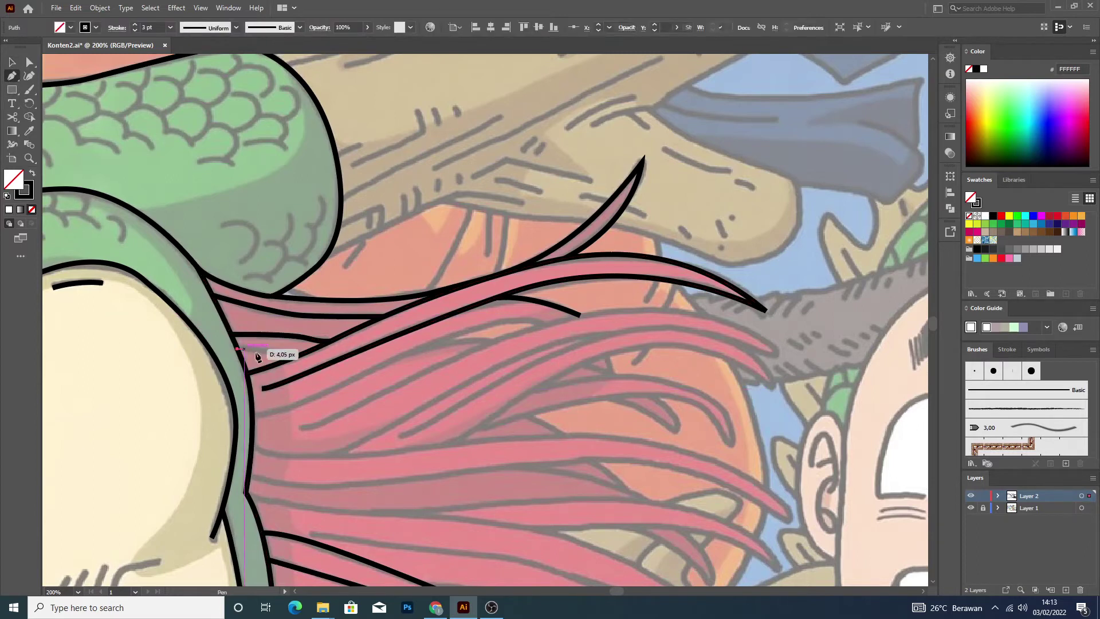
{"action": "left_click", "coordinate": [299, 355]}
{"action": "key", "text": "v"}
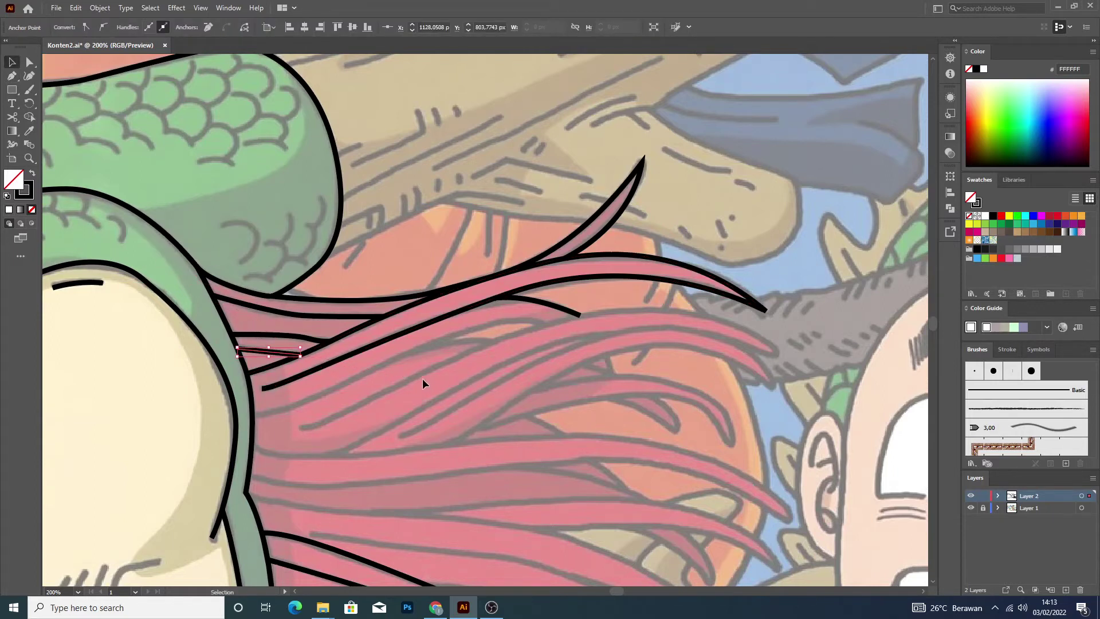
{"action": "left_click", "coordinate": [444, 429]}
Trace a long curved strand from the neck edge up through the mane to the right.
{"action": "key", "text": "p"}
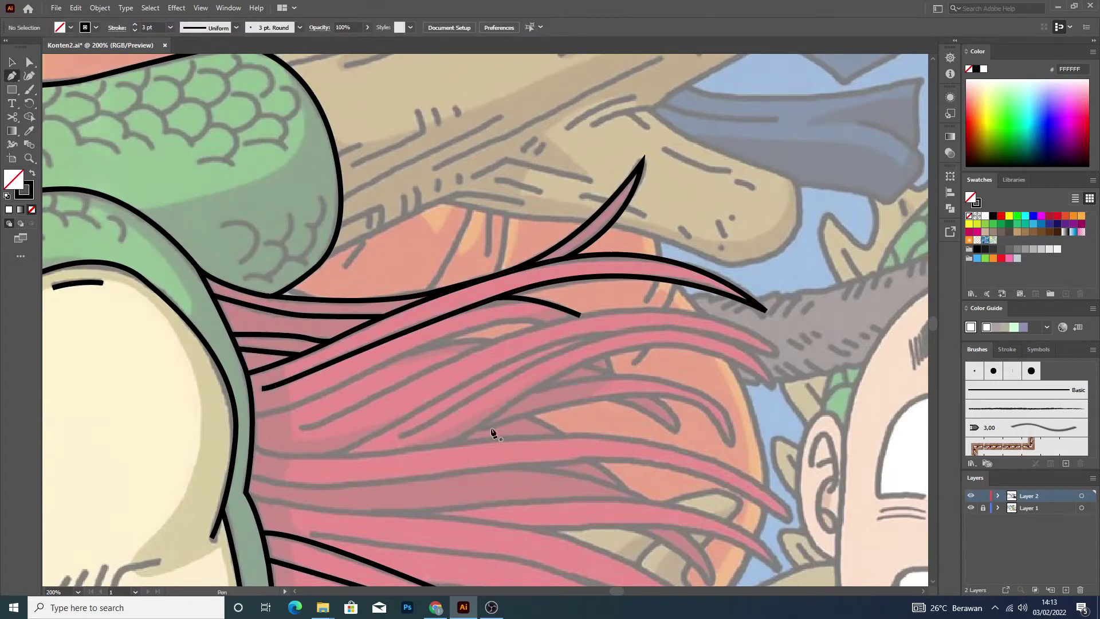
{"action": "left_click", "coordinate": [252, 417]}
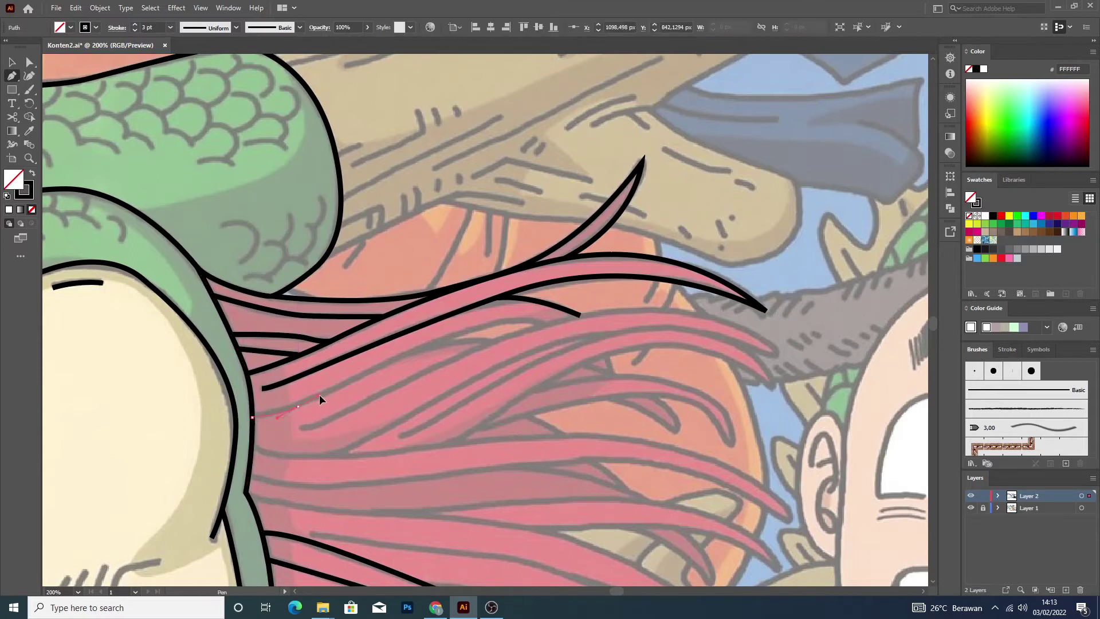
{"action": "left_click_drag", "start_coordinate": [319, 400], "coordinate": [478, 325]}
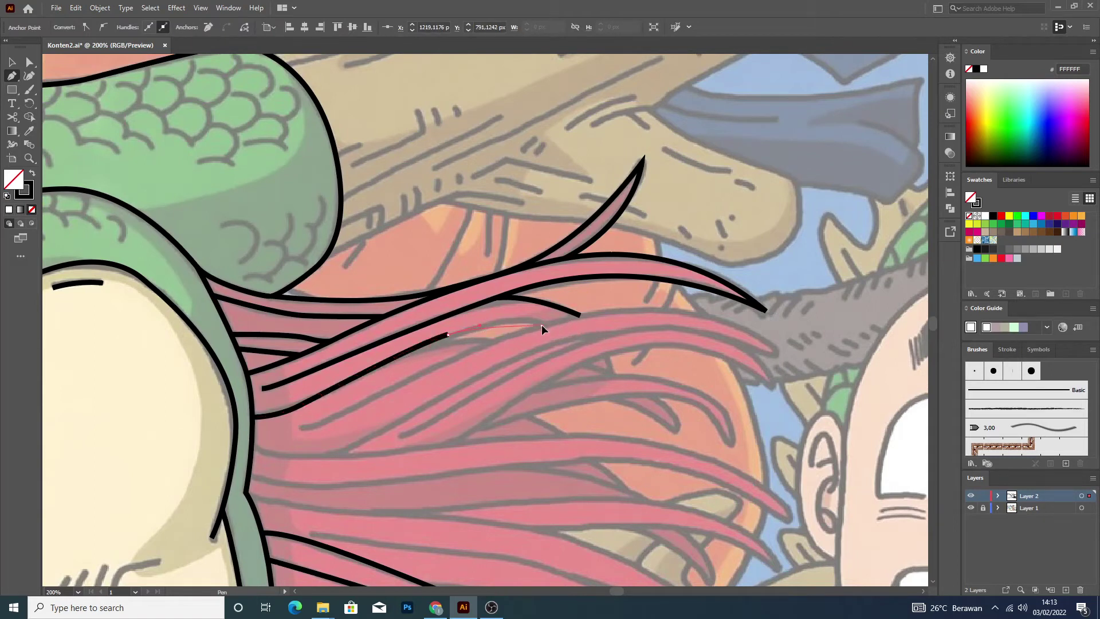
{"action": "left_click_drag", "start_coordinate": [558, 339], "coordinate": [560, 340]}
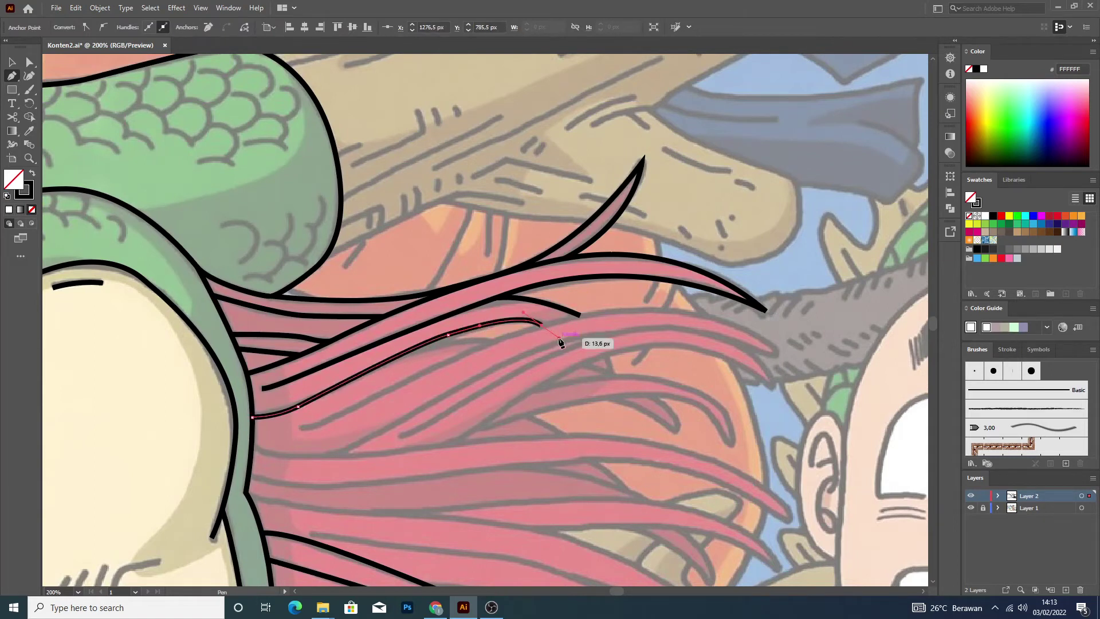
{"action": "key", "text": "ctrl+z"}
{"action": "key", "text": "ctrl+z"}
{"action": "key", "text": "ctrl+z"}
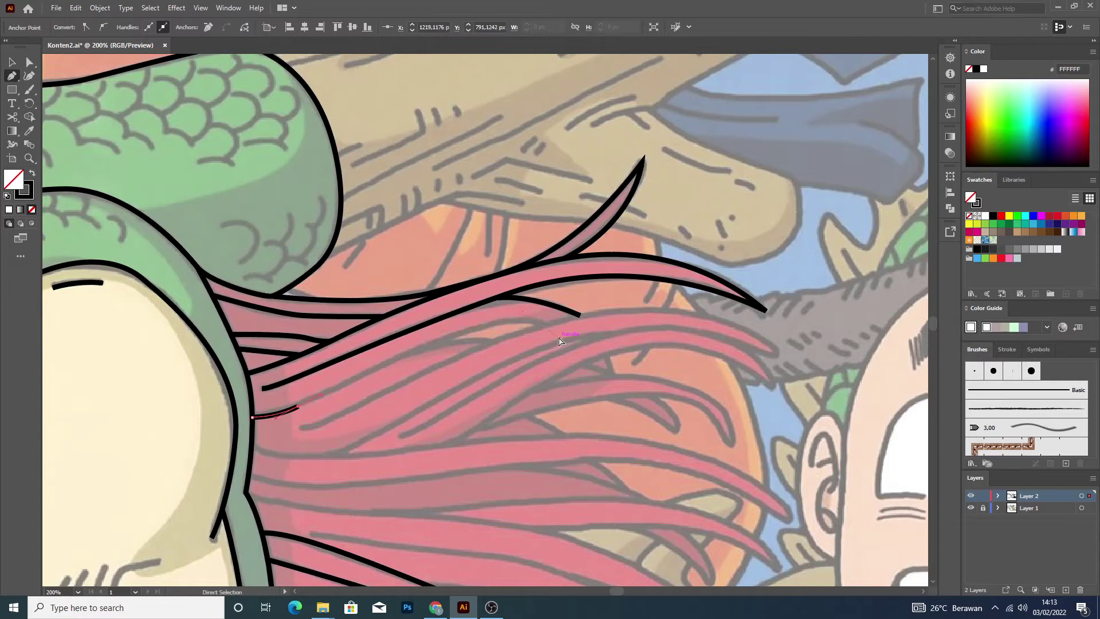
{"action": "left_click_drag", "start_coordinate": [252, 416], "coordinate": [293, 415]}
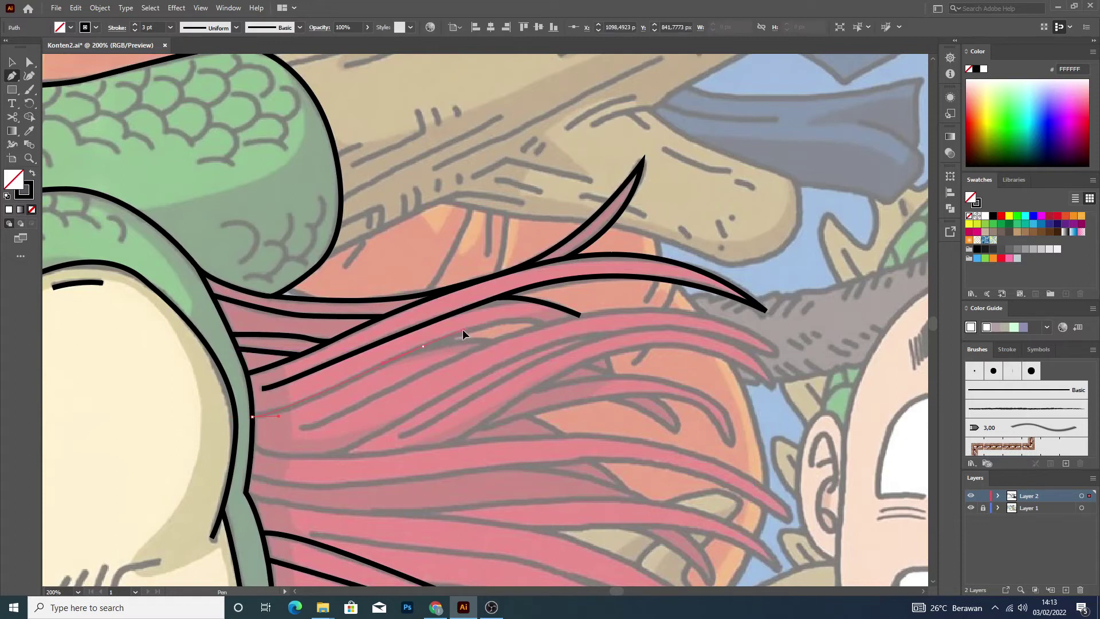
{"action": "left_click_drag", "start_coordinate": [462, 328], "coordinate": [463, 329]}
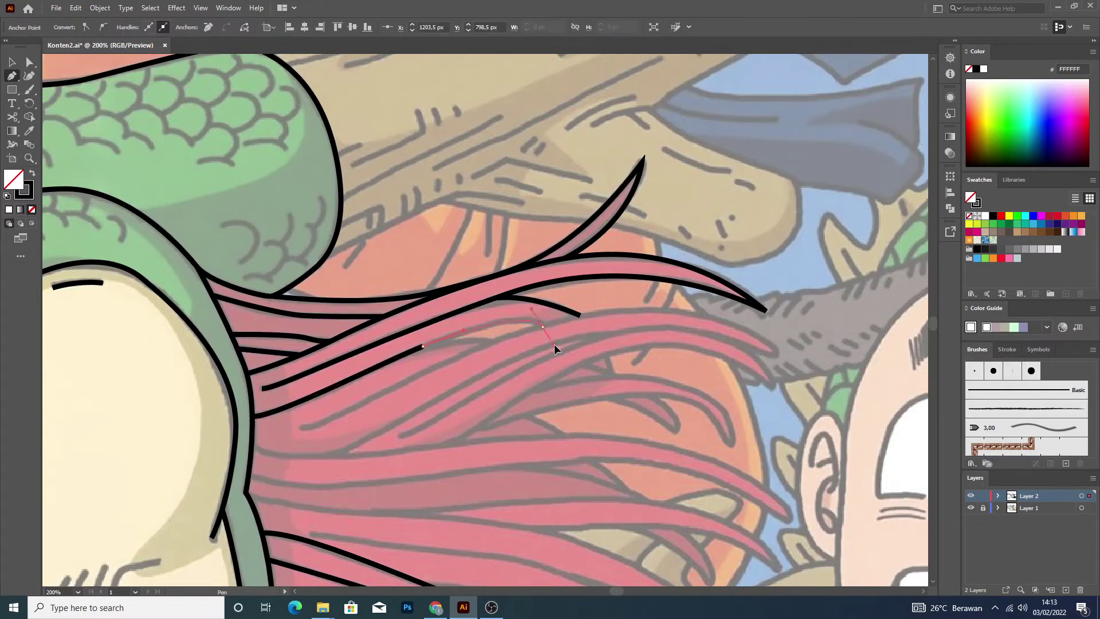
{"action": "left_click_drag", "start_coordinate": [559, 345], "coordinate": [562, 342]}
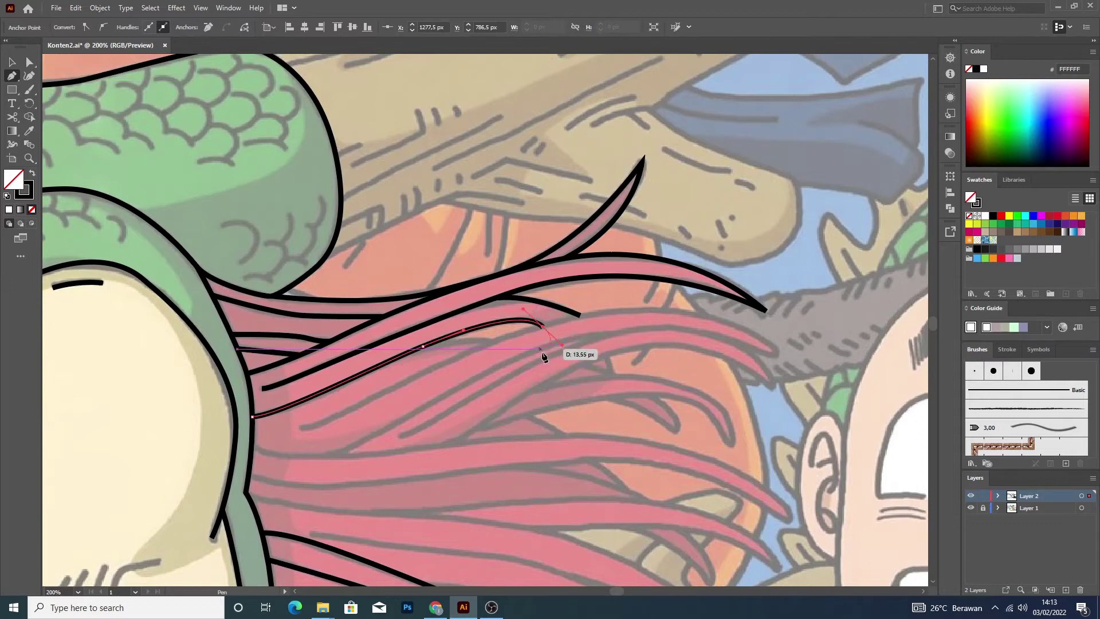
{"action": "key", "text": "v"}
{"action": "left_click", "coordinate": [322, 437]}
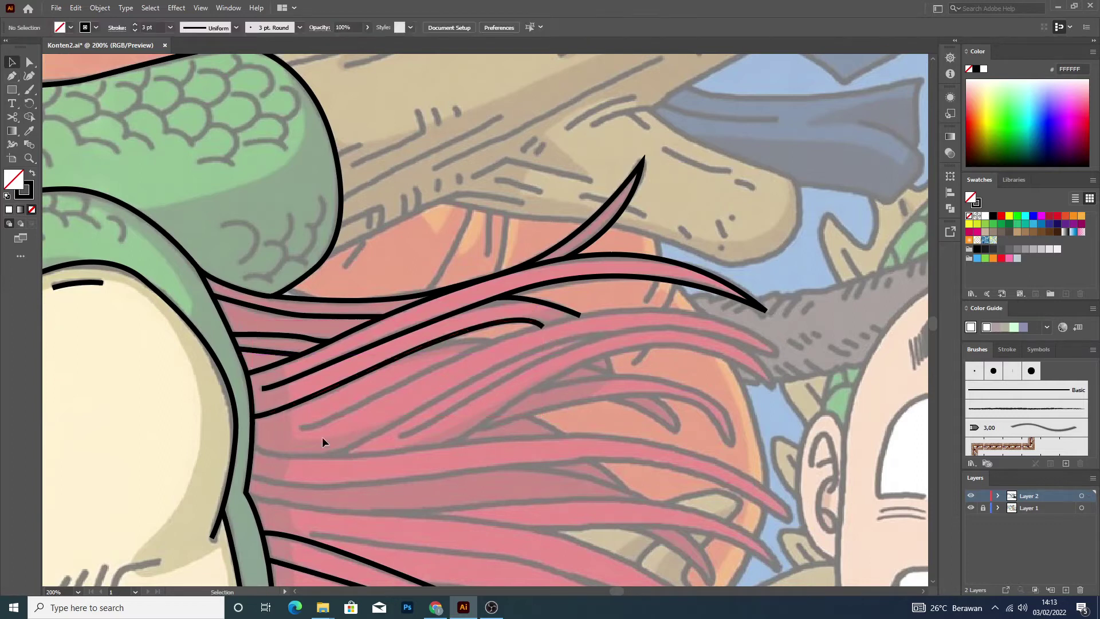
Trace an upper mane strand outline out to a pointed right tip and back.
{"action": "key", "text": "p"}
{"action": "left_click", "coordinate": [324, 428]}
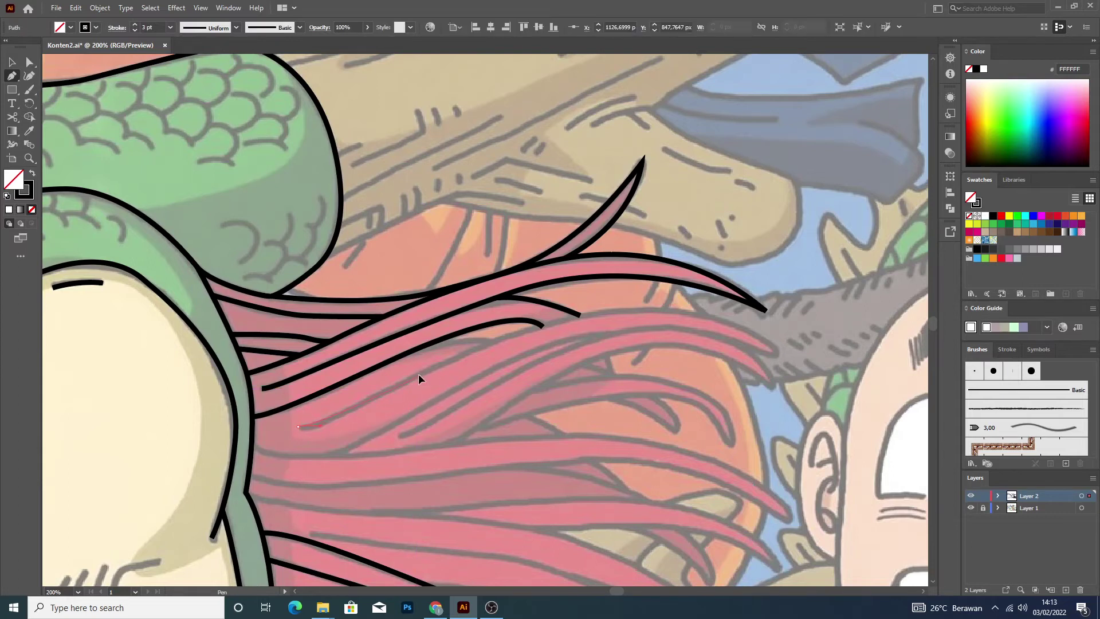
{"action": "left_click_drag", "start_coordinate": [442, 362], "coordinate": [449, 360]}
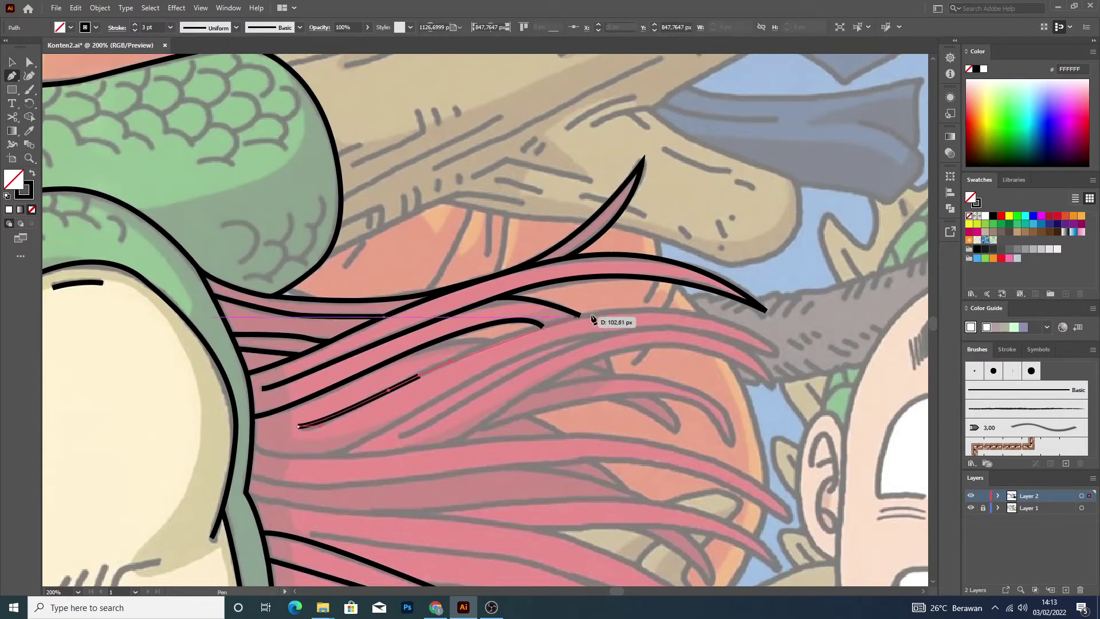
{"action": "left_click_drag", "start_coordinate": [607, 311], "coordinate": [682, 307]}
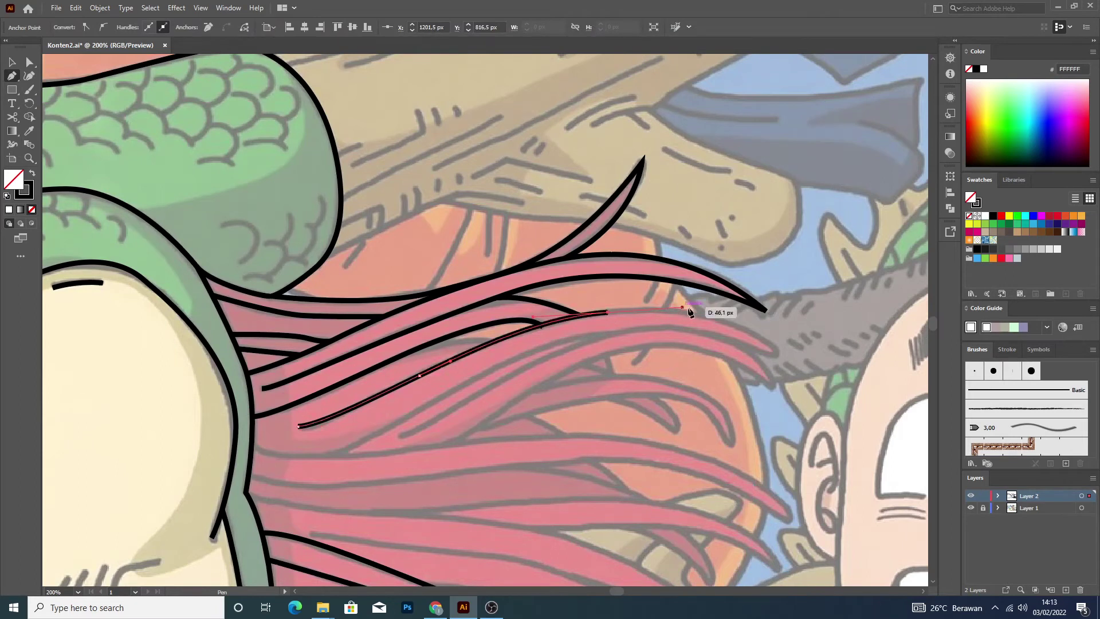
{"action": "left_click_drag", "start_coordinate": [776, 340], "coordinate": [776, 356]}
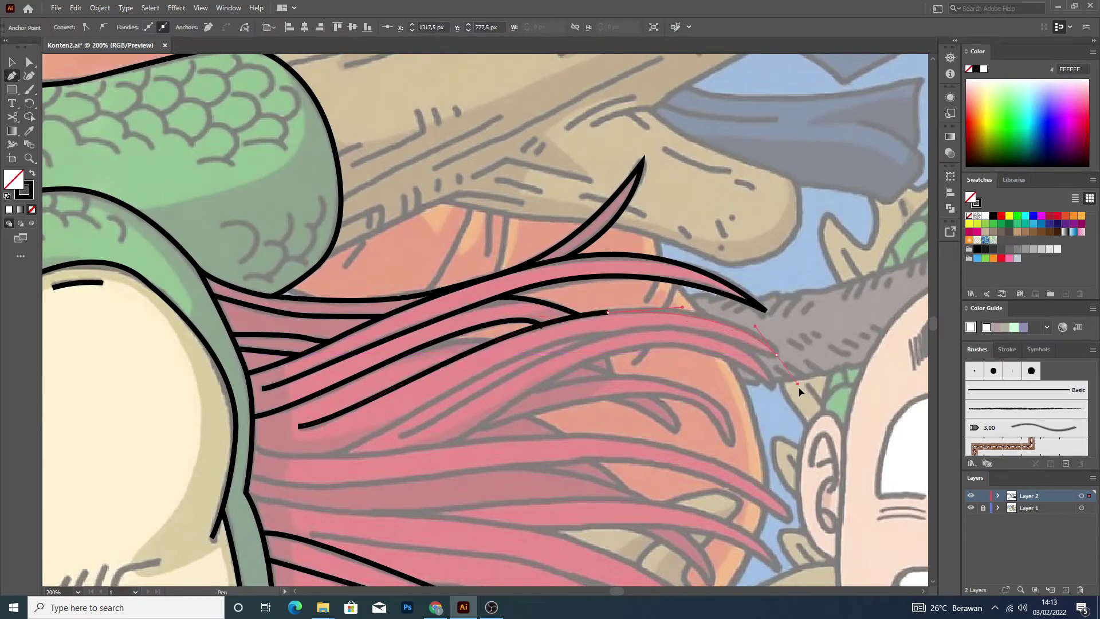
{"action": "left_click_drag", "start_coordinate": [823, 396], "coordinate": [825, 396]}
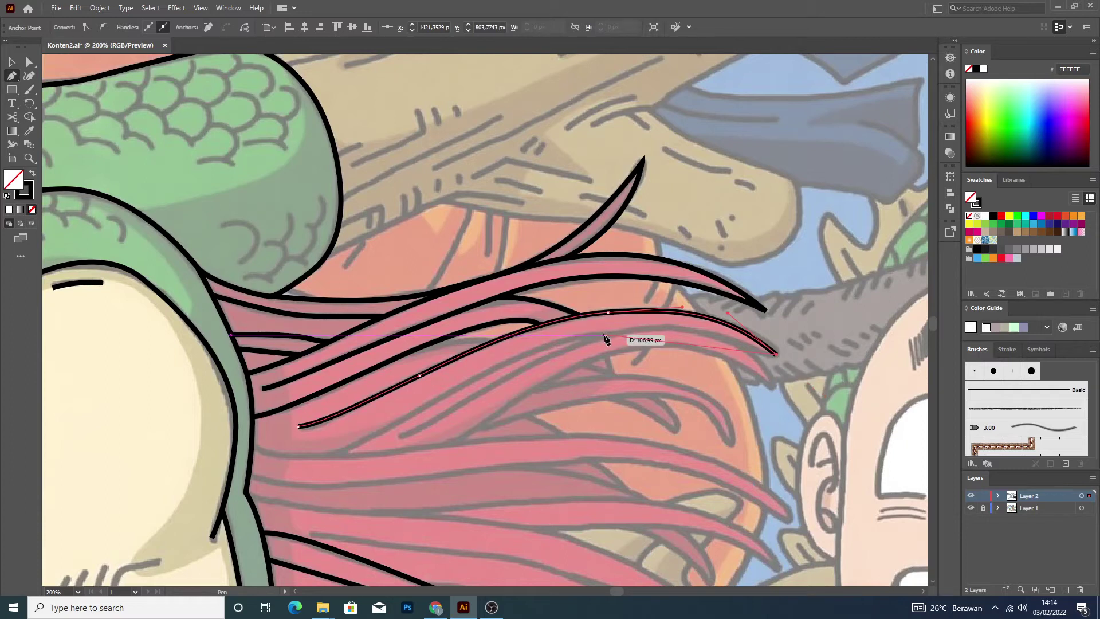
{"action": "left_click_drag", "start_coordinate": [620, 335], "coordinate": [383, 441]}
{"action": "key", "text": "v"}
{"action": "left_click", "coordinate": [356, 463]}
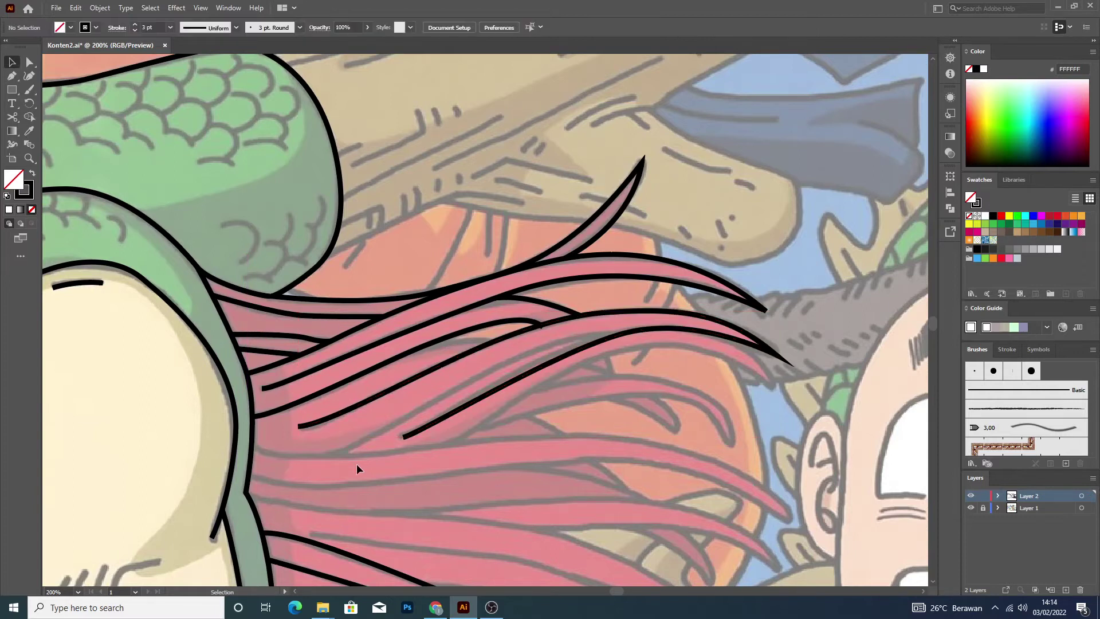
Start another strand curving left, then undo its misplaced anchor.
{"action": "key", "text": "p"}
{"action": "left_click", "coordinate": [616, 336]}
{"action": "mouse_move", "coordinate": [490, 365]}
{"action": "left_mouse_down"}
{"action": "mouse_move", "coordinate": [338, 456]}
{"action": "mouse_move", "coordinate": [261, 454]}
{"action": "mouse_move", "coordinate": [59, 135]}
{"action": "mouse_move", "coordinate": [192, 238]}
{"action": "left_mouse_up"}
{"action": "key", "text": "ctrl+z"}
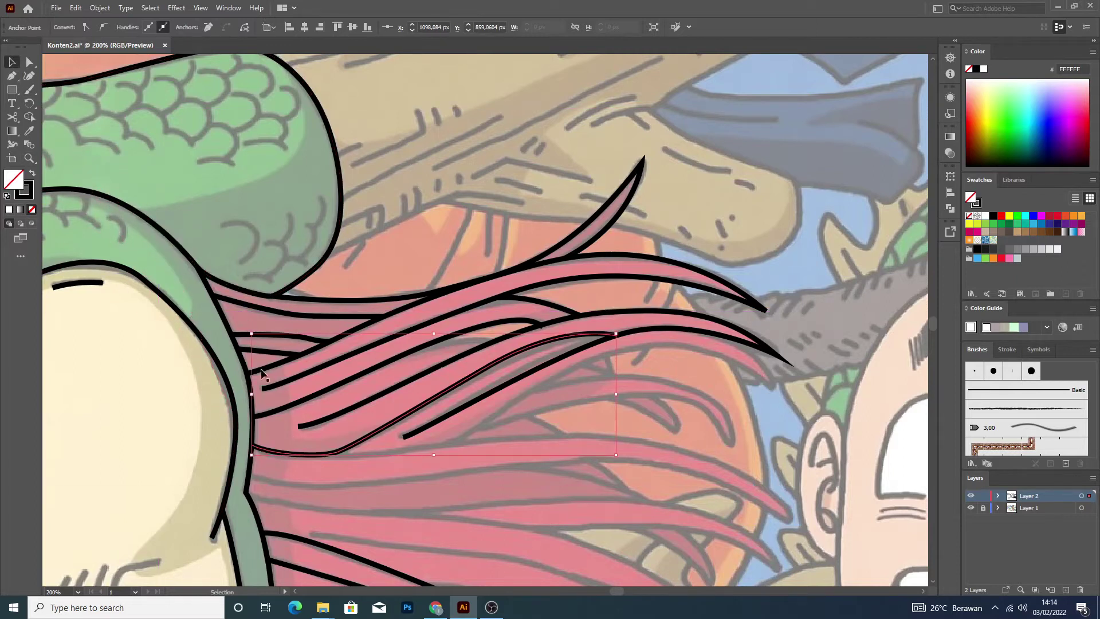
{"action": "left_click", "coordinate": [411, 507]}
Draw a curved strand into the right-hand hooked tip and back toward the lower mane.
{"action": "key", "text": "p"}
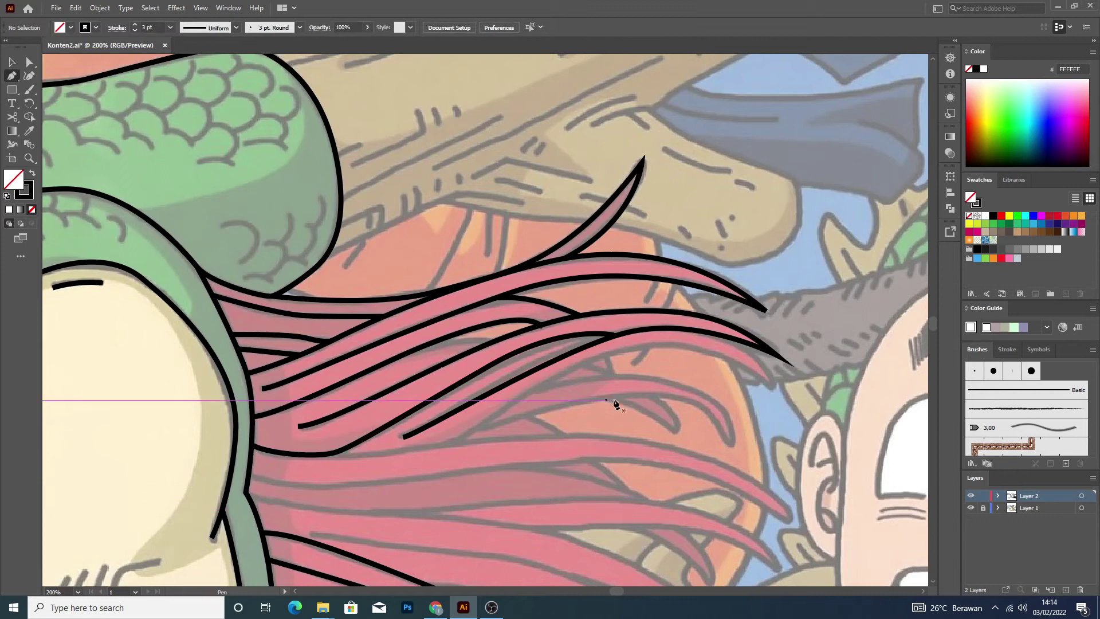
{"action": "left_click_drag", "start_coordinate": [722, 334], "coordinate": [772, 373]}
{"action": "left_click", "coordinate": [776, 388]}
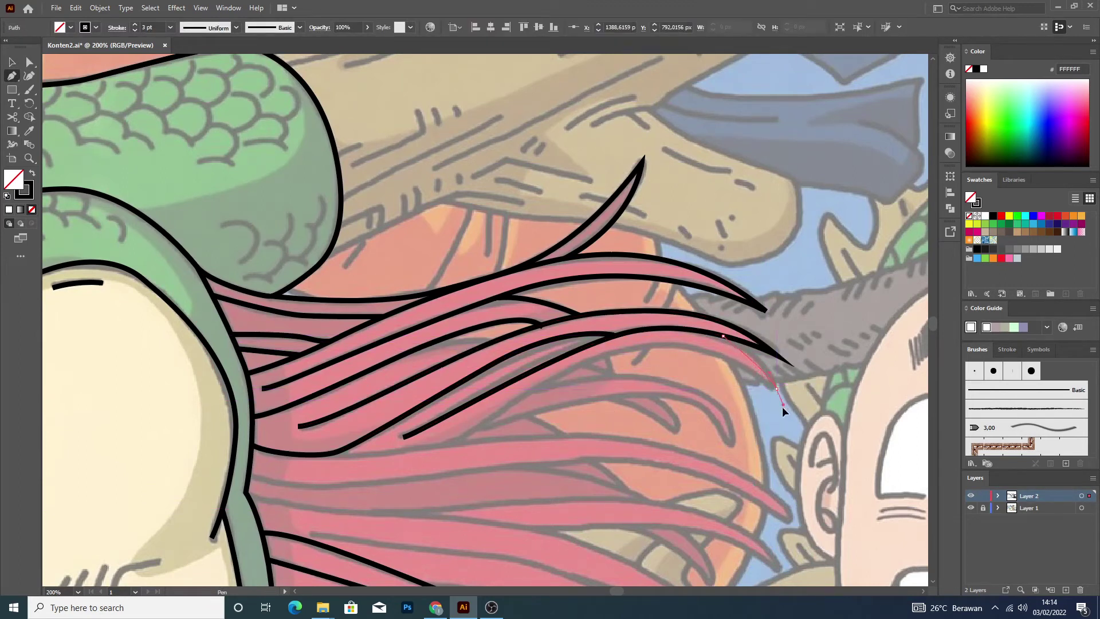
{"action": "left_click_drag", "start_coordinate": [788, 424], "coordinate": [790, 424]}
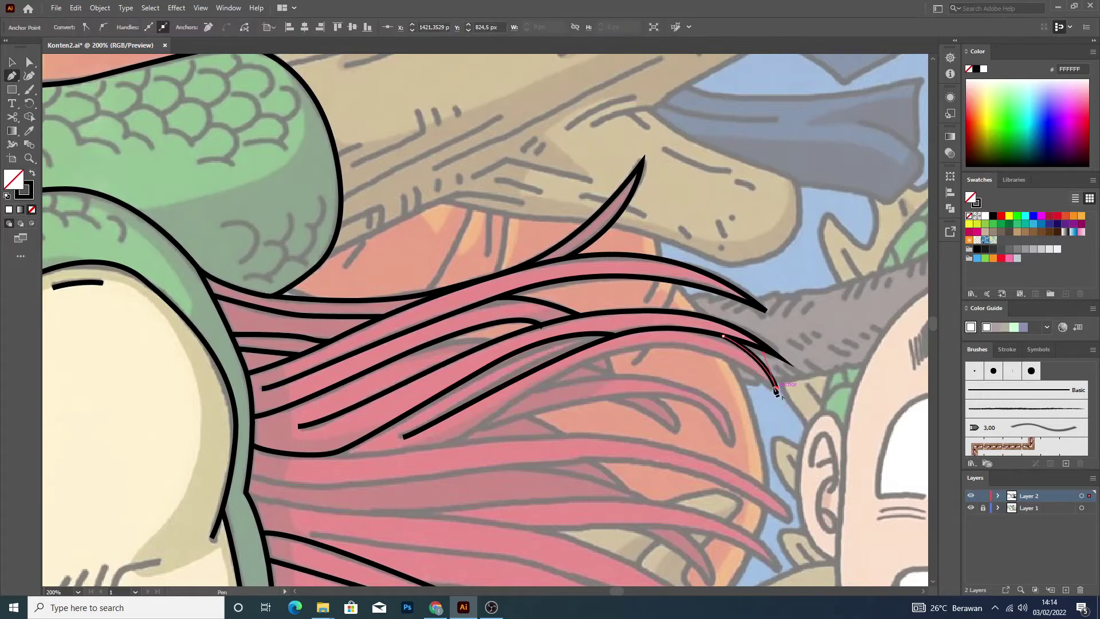
{"action": "left_click_drag", "start_coordinate": [663, 341], "coordinate": [615, 345]}
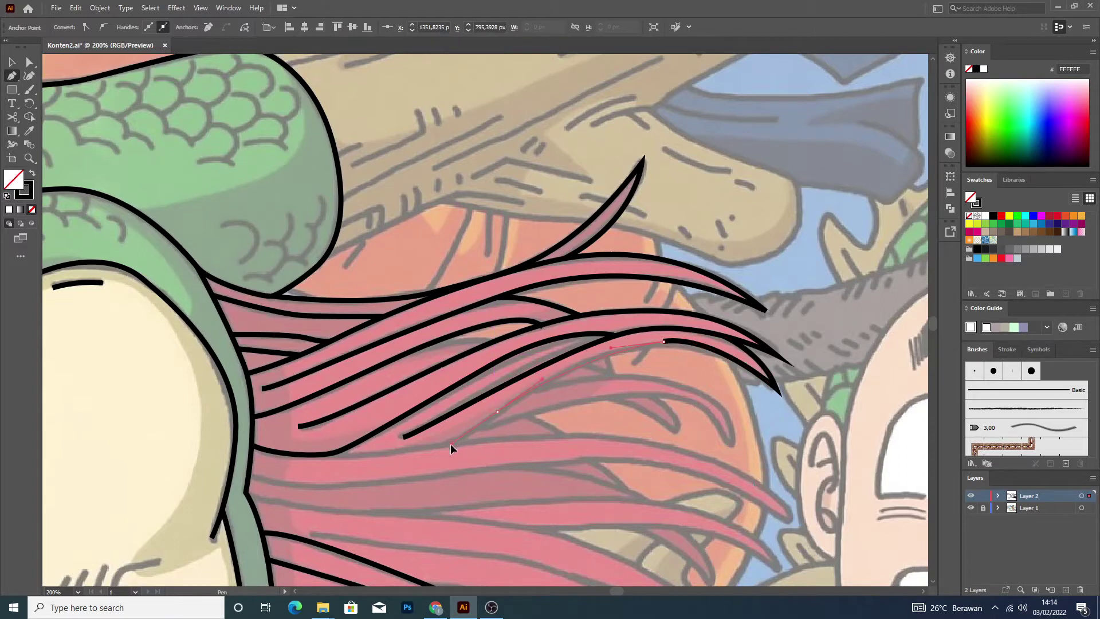
{"action": "key", "text": "Escape"}
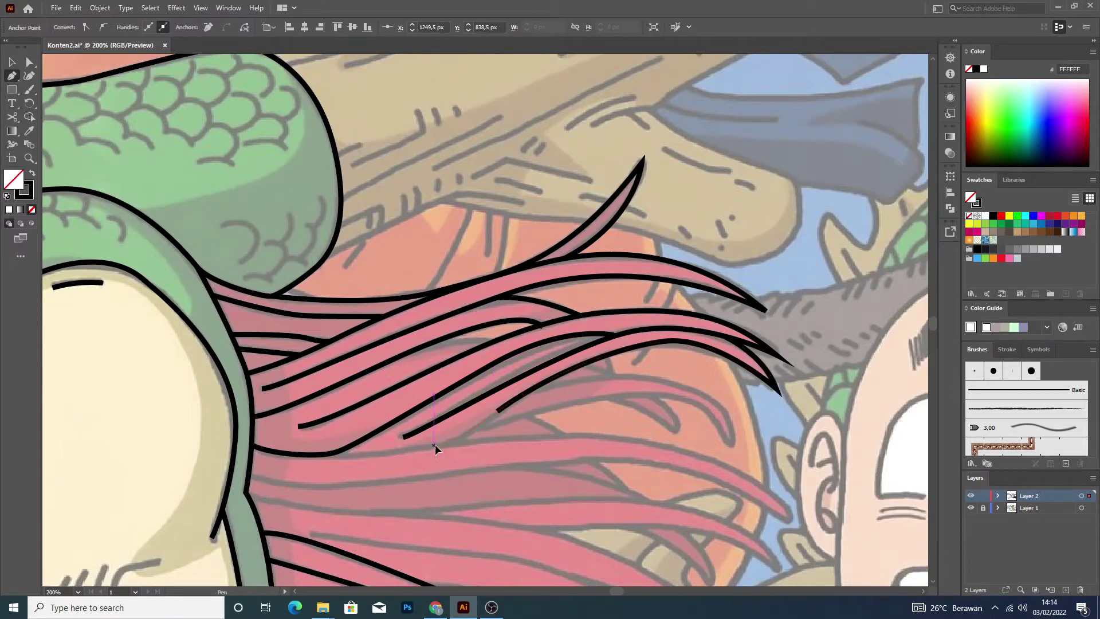
{"action": "left_click", "coordinate": [433, 444]}
{"action": "key", "text": "v"}
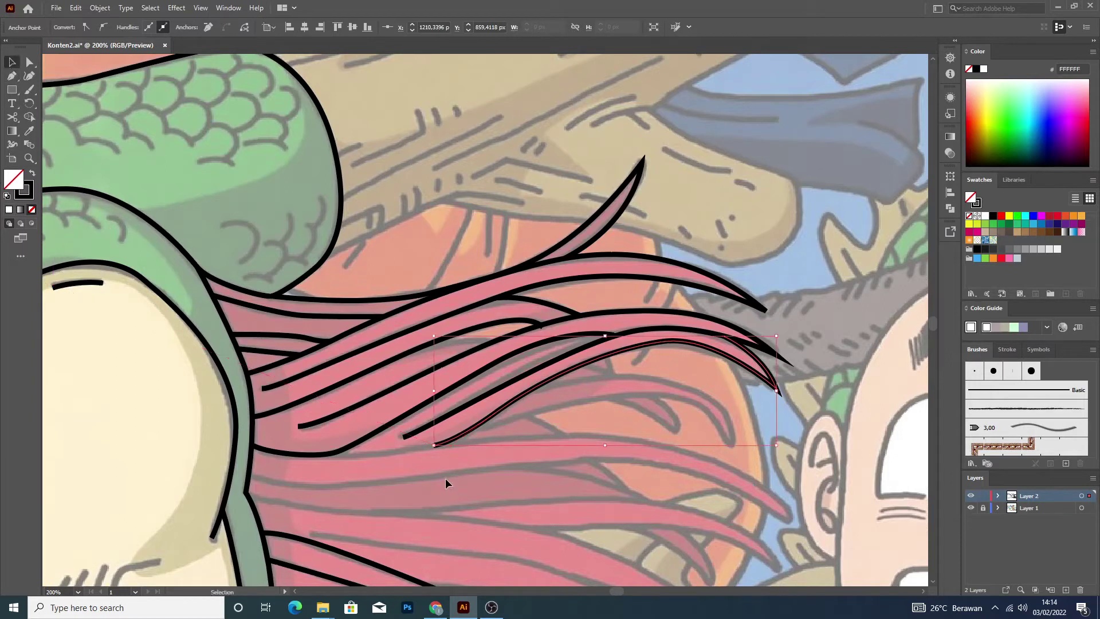
{"action": "left_click", "coordinate": [445, 478]}
Trace the lower mane strand from the neck to a pointed lower-right tip and back left.
{"action": "left_click", "coordinate": [12, 76]}
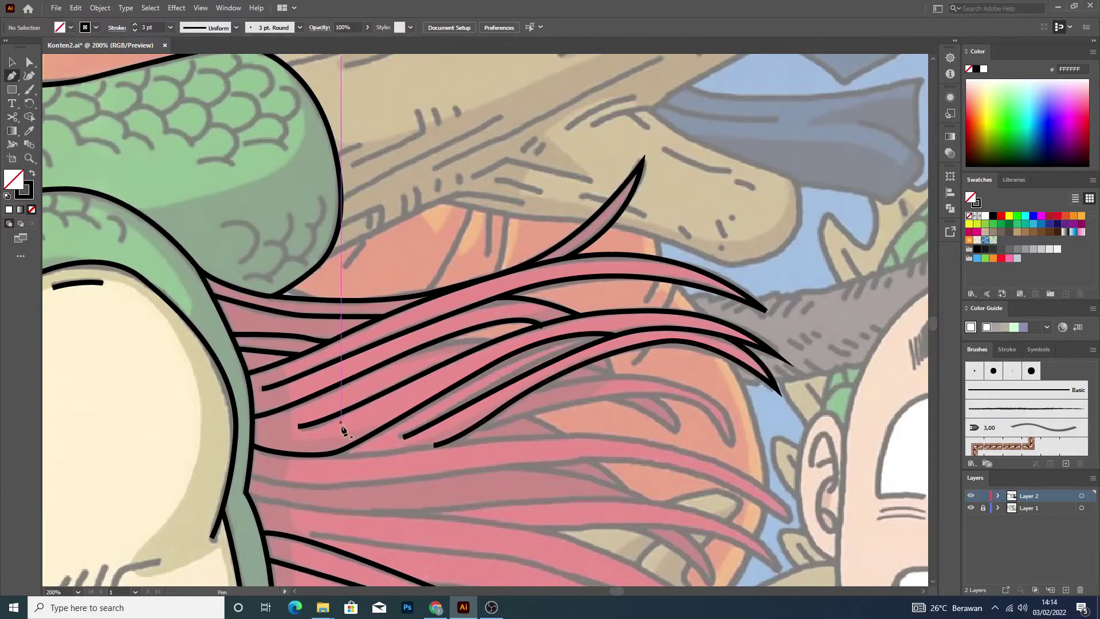
{"action": "left_click_drag", "start_coordinate": [318, 455], "coordinate": [420, 450]}
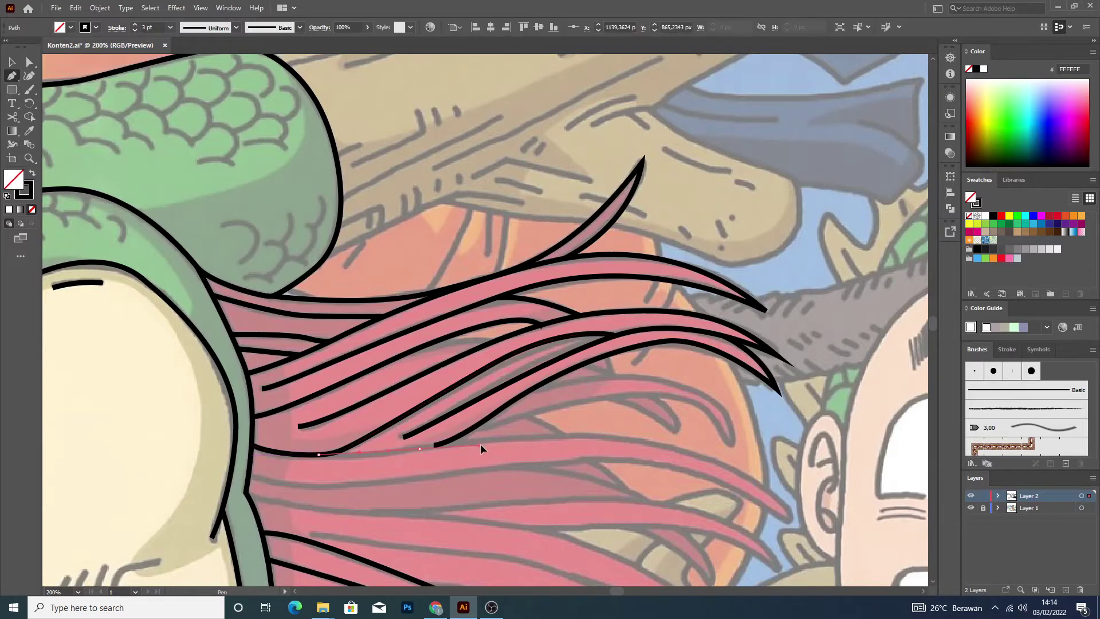
{"action": "left_click_drag", "start_coordinate": [486, 441], "coordinate": [620, 437]}
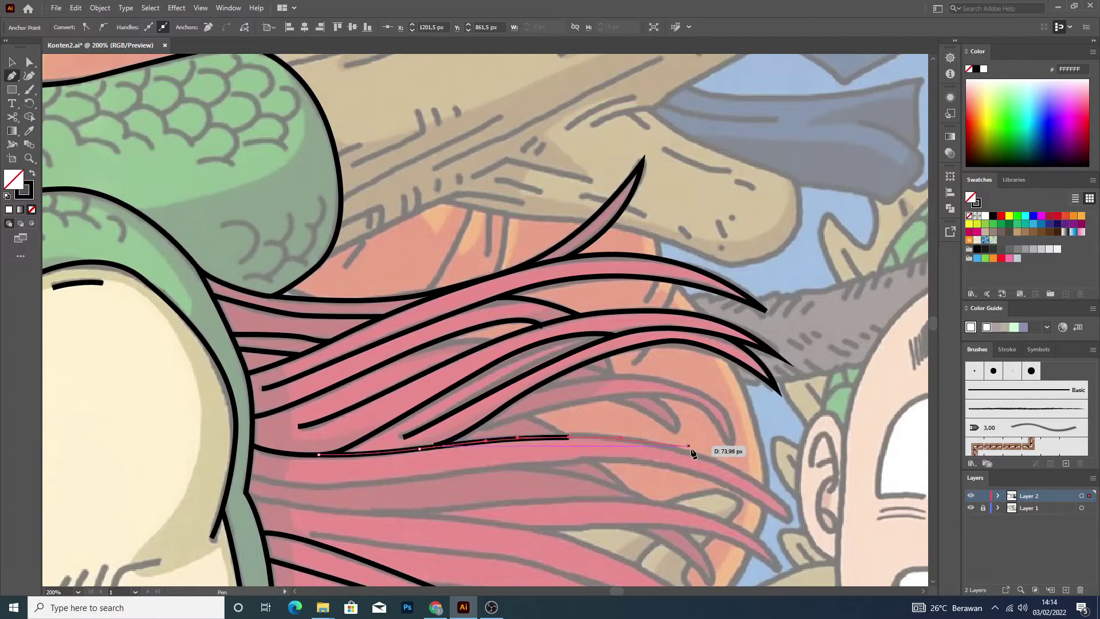
{"action": "mouse_move", "coordinate": [762, 485]}
{"action": "left_mouse_down"}
{"action": "mouse_move", "coordinate": [803, 522]}
{"action": "mouse_move", "coordinate": [794, 521]}
{"action": "left_mouse_up"}
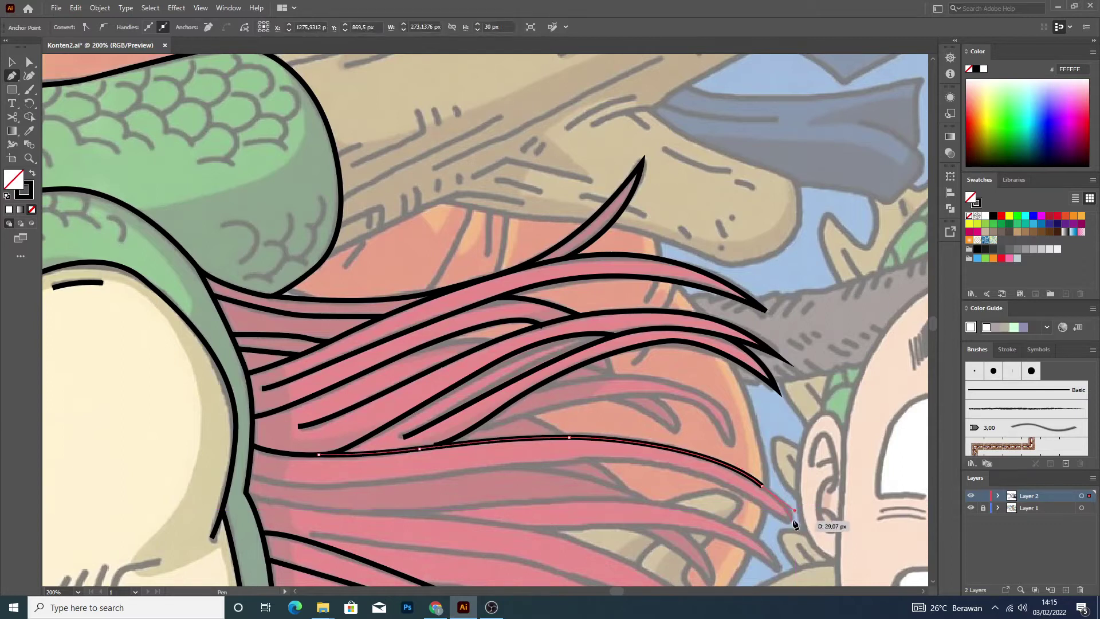
{"action": "mouse_move", "coordinate": [794, 521]}
{"action": "left_mouse_down"}
{"action": "mouse_move", "coordinate": [730, 489]}
{"action": "mouse_move", "coordinate": [541, 462]}
{"action": "left_mouse_up"}
{"action": "left_click", "coordinate": [727, 489], "text": "ctrl"}
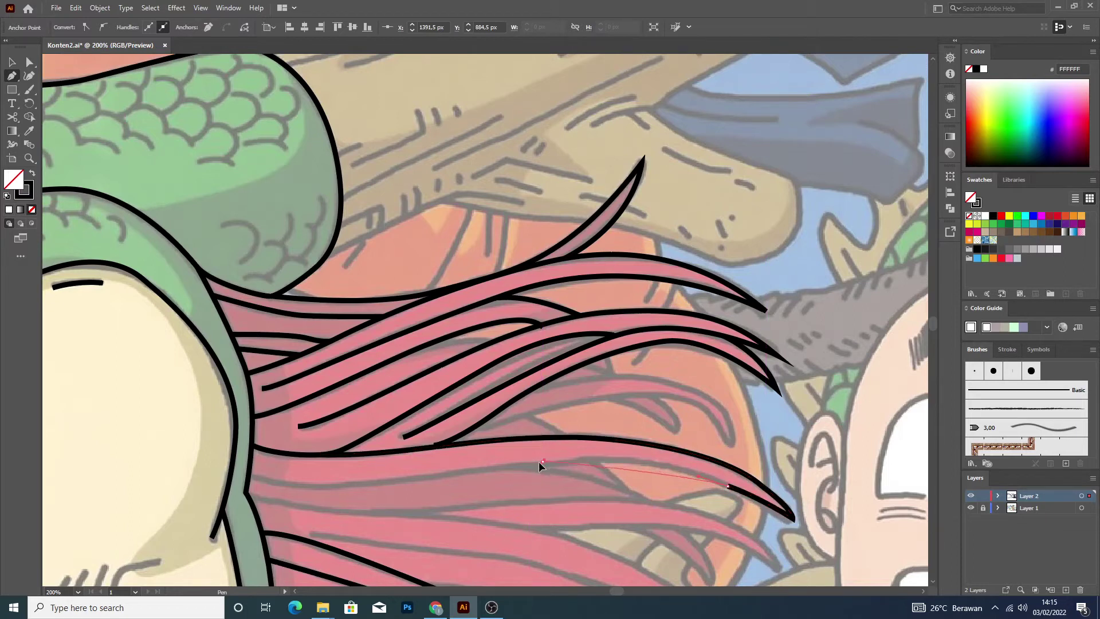
{"action": "left_click_drag", "start_coordinate": [447, 476], "coordinate": [252, 478]}
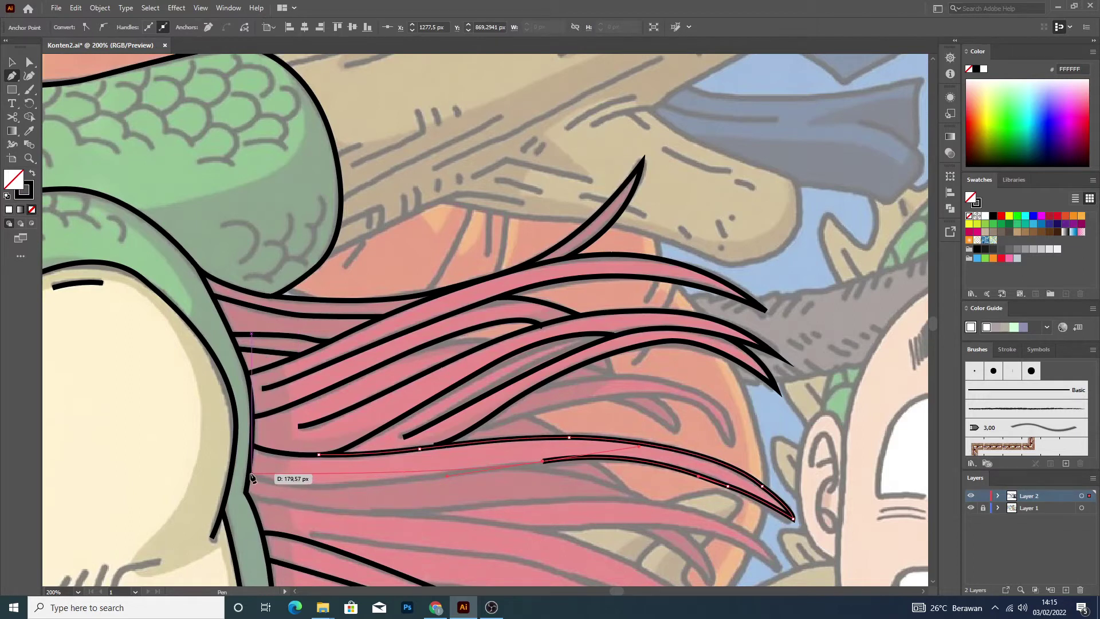
{"action": "left_click_drag", "start_coordinate": [248, 473], "coordinate": [195, 448]}
{"action": "left_click", "coordinate": [11, 63]}
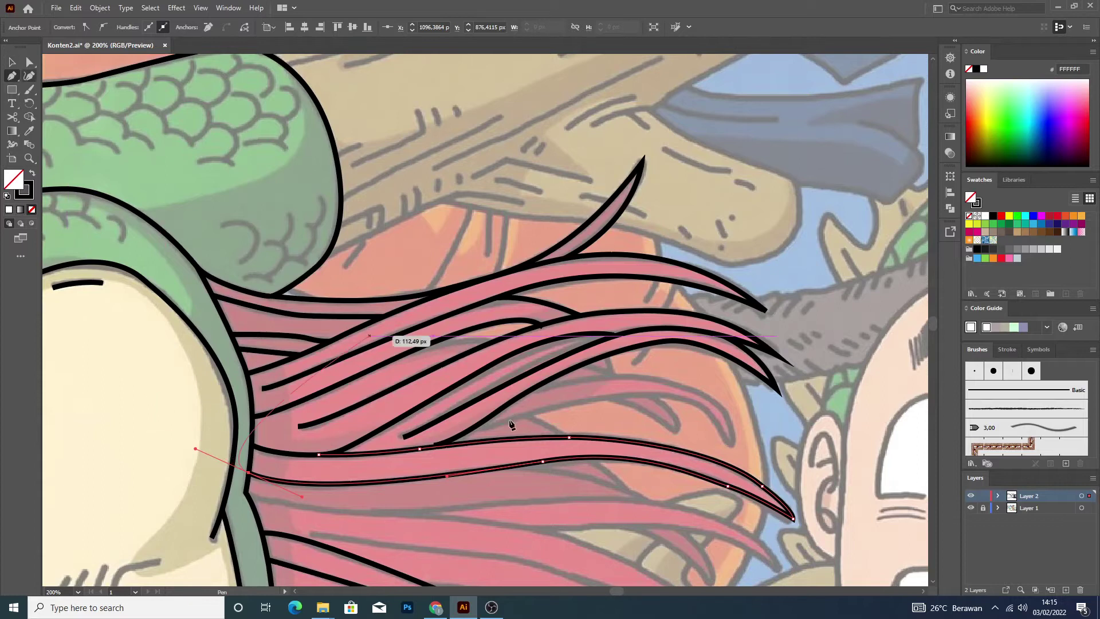
{"action": "left_click", "coordinate": [631, 524]}
{"action": "key", "text": "p"}
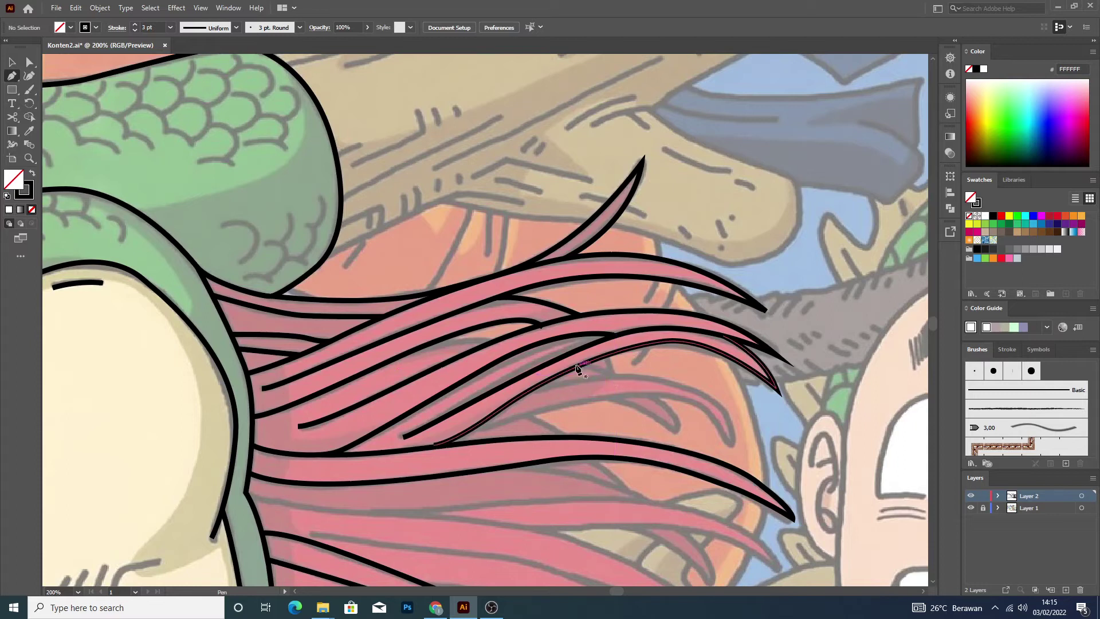
Draw a short curved stroke on a mane strand.
{"action": "left_click", "coordinate": [607, 355]}
{"action": "left_click", "coordinate": [611, 373]}
{"action": "left_click_drag", "start_coordinate": [633, 386], "coordinate": [634, 388]}
{"action": "key", "text": "v"}
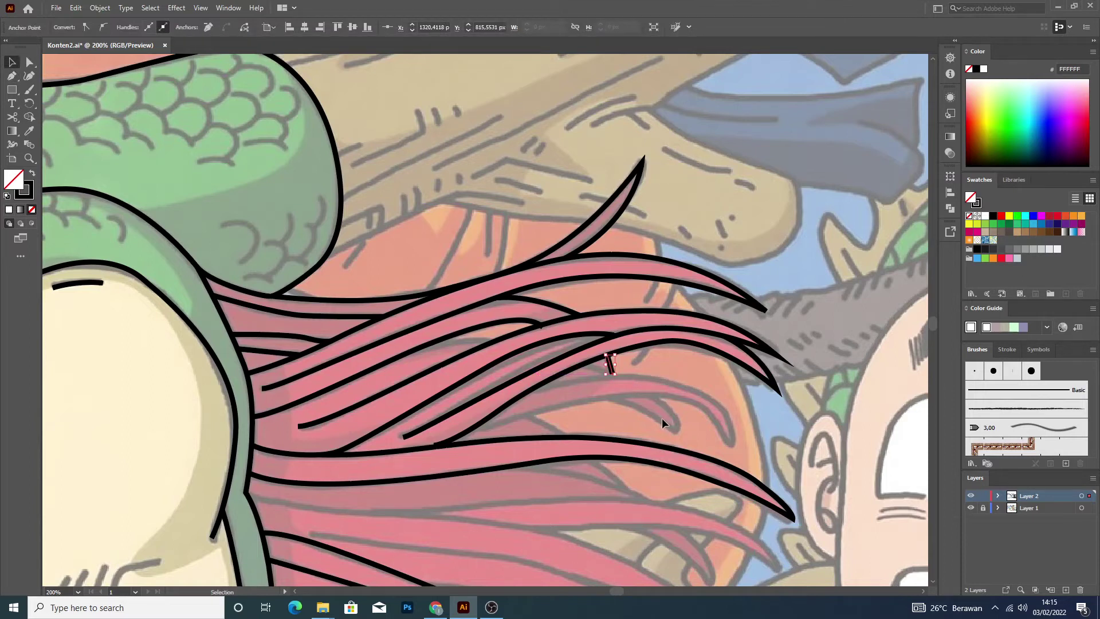
{"action": "left_click", "coordinate": [661, 417]}
Trace a mid-mane strand outline down into its tip and back left.
{"action": "key", "text": "p"}
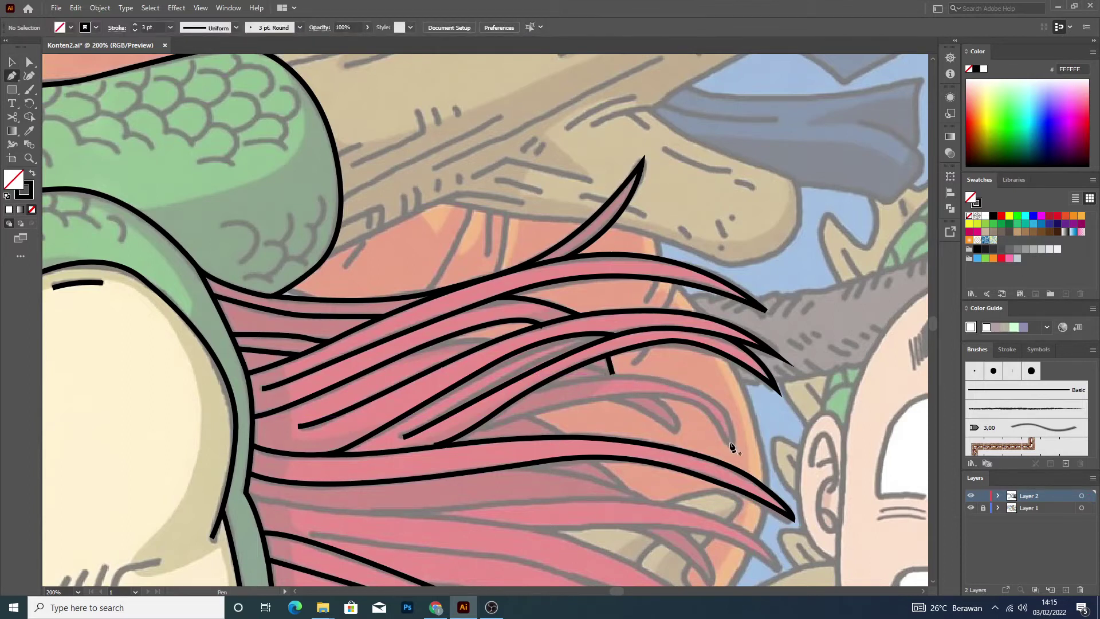
{"action": "left_click", "coordinate": [472, 428]}
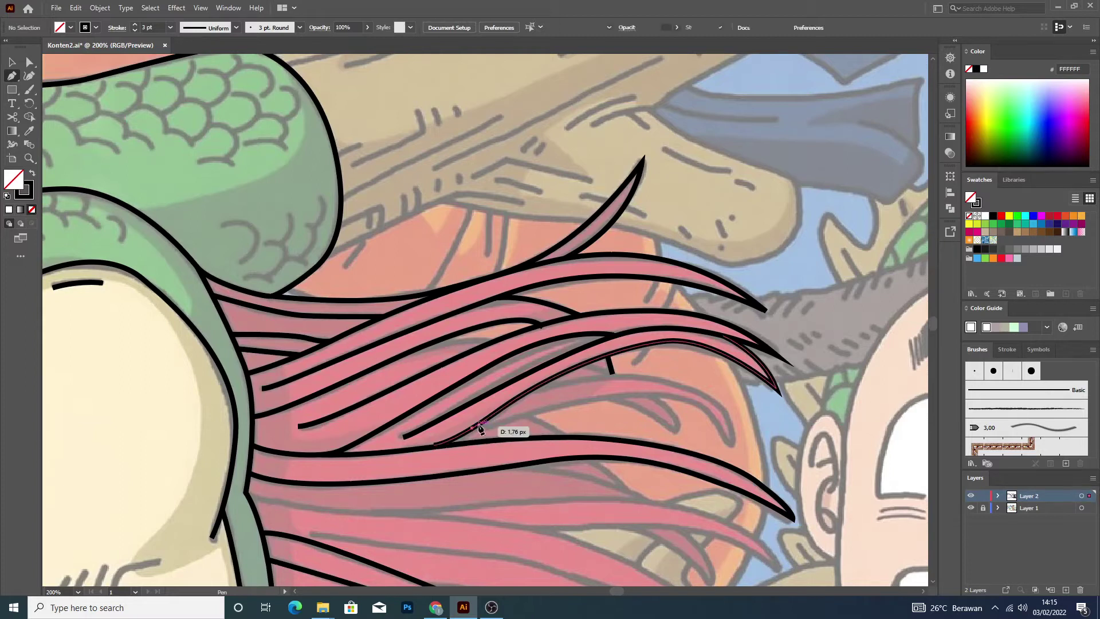
{"action": "left_click", "coordinate": [588, 400]}
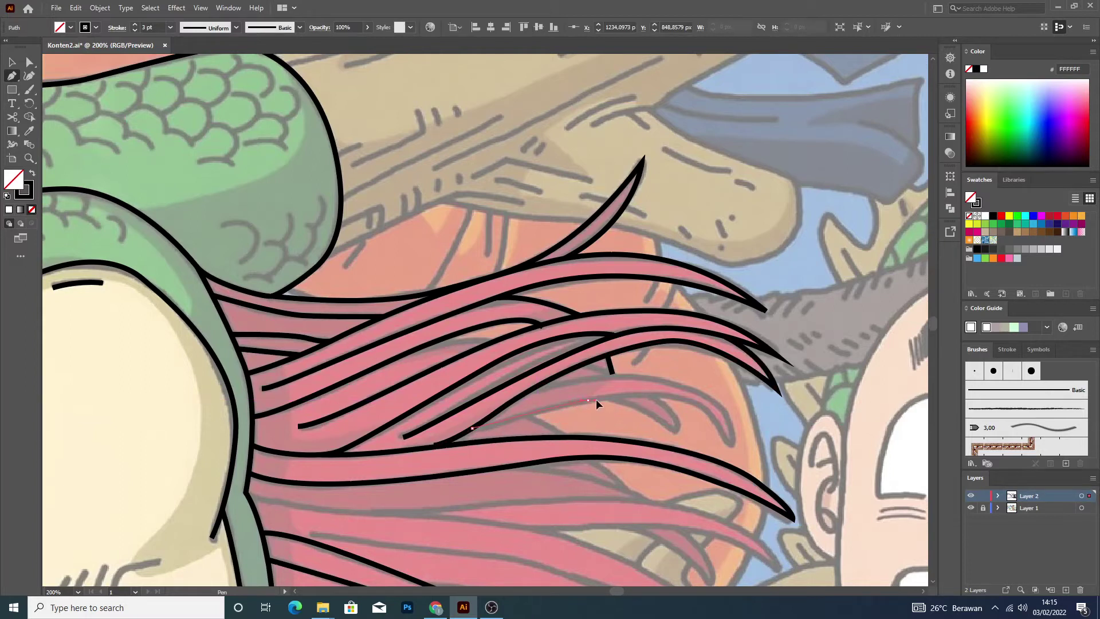
{"action": "left_click", "coordinate": [624, 391]}
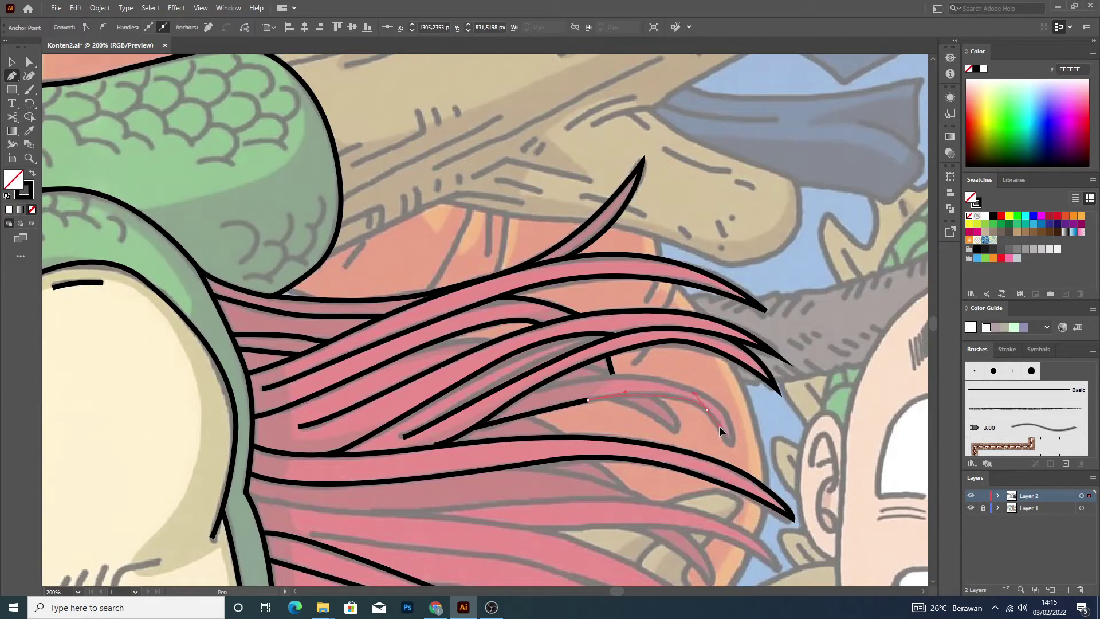
{"action": "left_click_drag", "start_coordinate": [723, 430], "coordinate": [724, 408]}
{"action": "left_click", "coordinate": [697, 390], "text": "ctrl"}
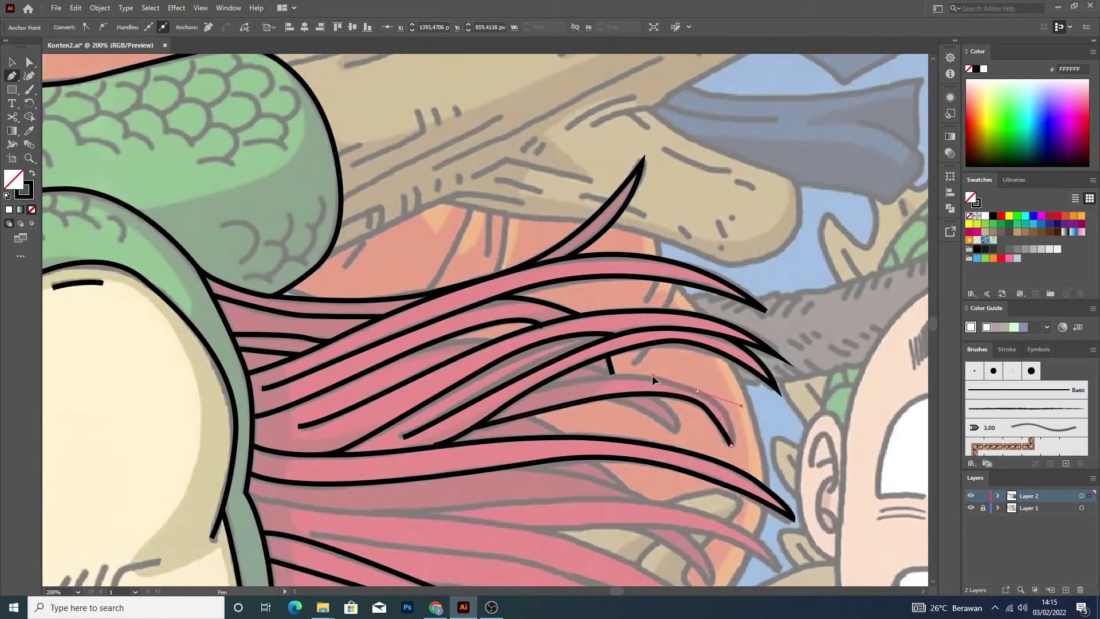
{"action": "mouse_move", "coordinate": [658, 375]}
{"action": "left_mouse_down"}
{"action": "mouse_move", "coordinate": [531, 391]}
{"action": "mouse_move", "coordinate": [456, 420]}
{"action": "mouse_move", "coordinate": [495, 408]}
{"action": "left_mouse_up"}
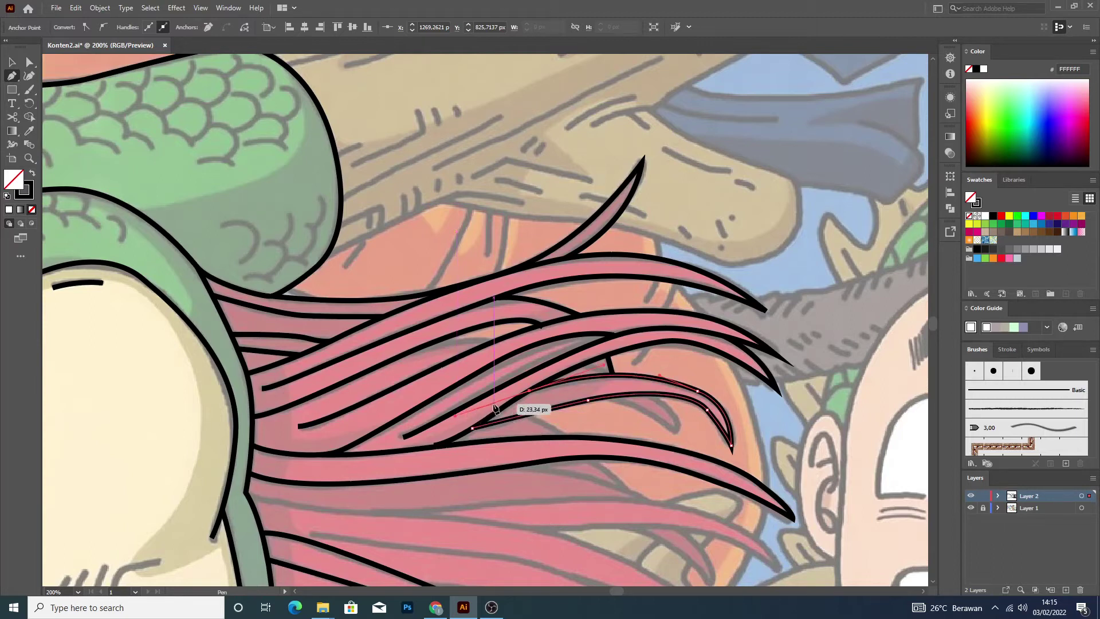
{"action": "key", "text": "v"}
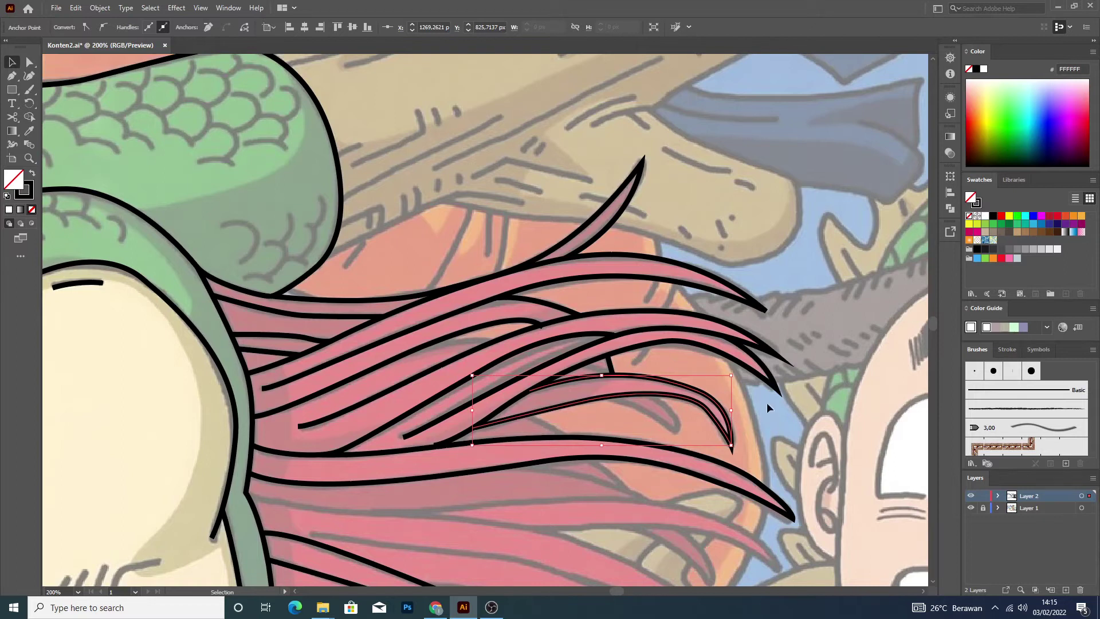
{"action": "left_click", "coordinate": [766, 402]}
Draw a small hooked curl line inside the lower-right strand tip.
{"action": "key", "text": "p"}
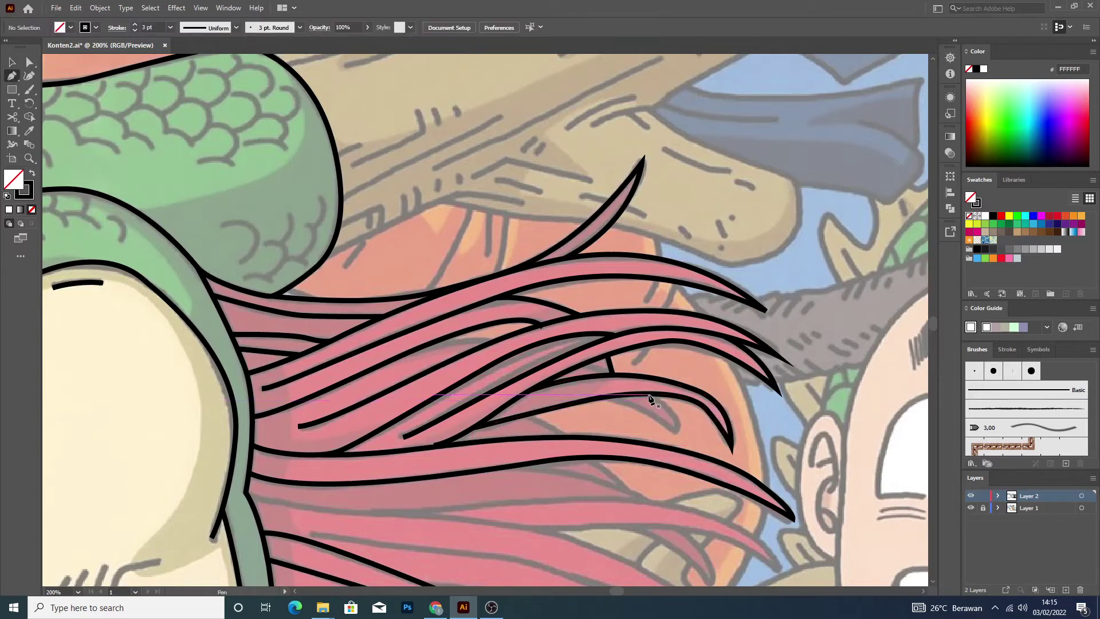
{"action": "left_click", "coordinate": [674, 434]}
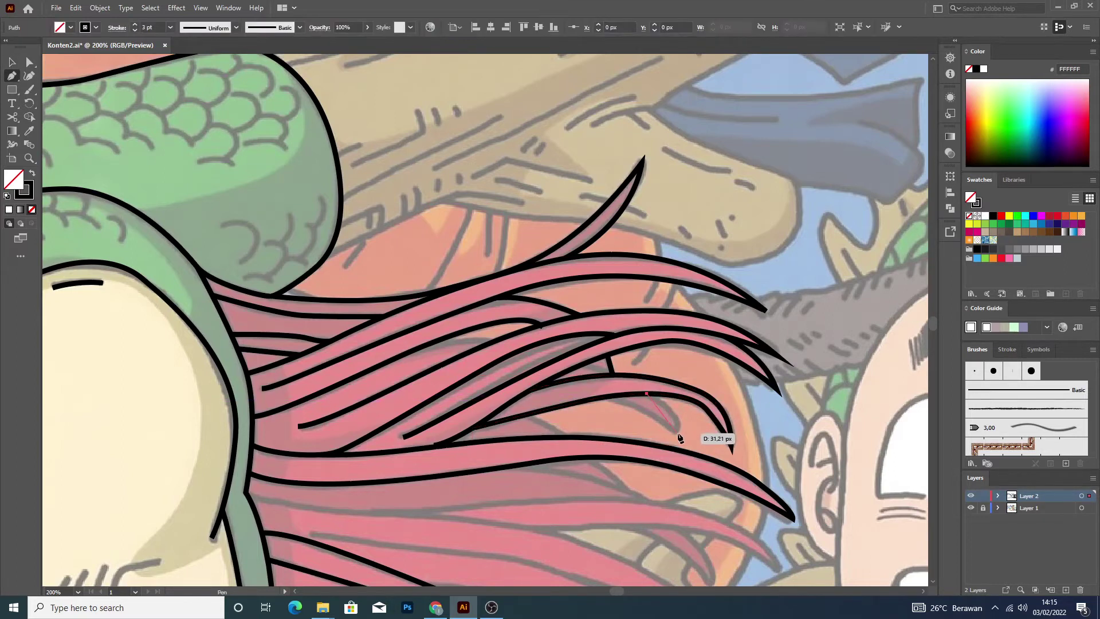
{"action": "left_click_drag", "start_coordinate": [675, 429], "coordinate": [676, 431]}
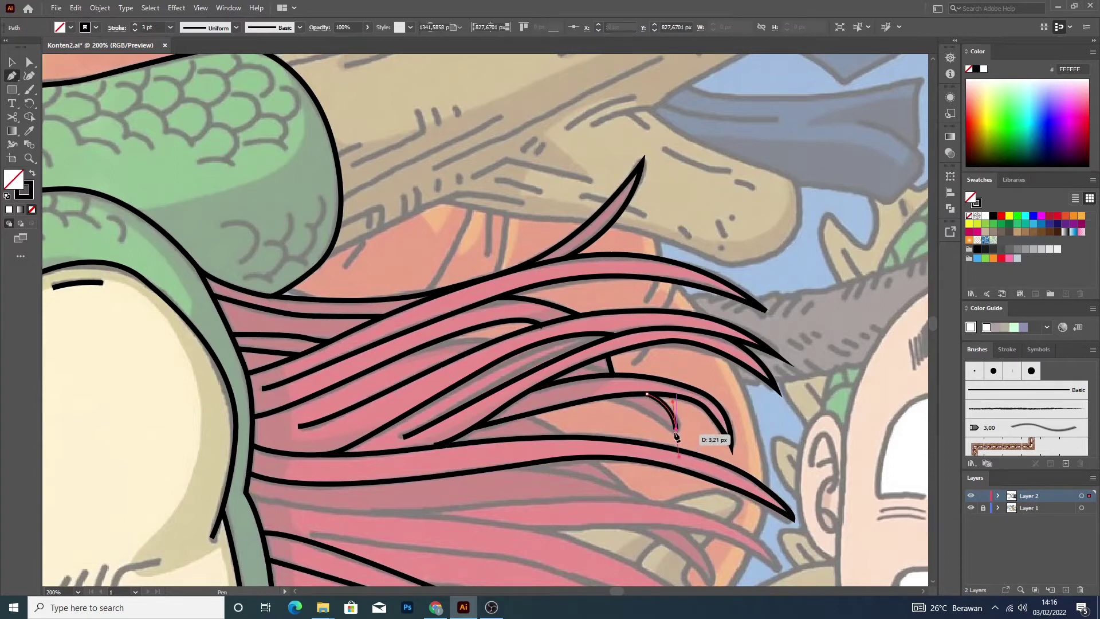
{"action": "left_click", "coordinate": [676, 429]}
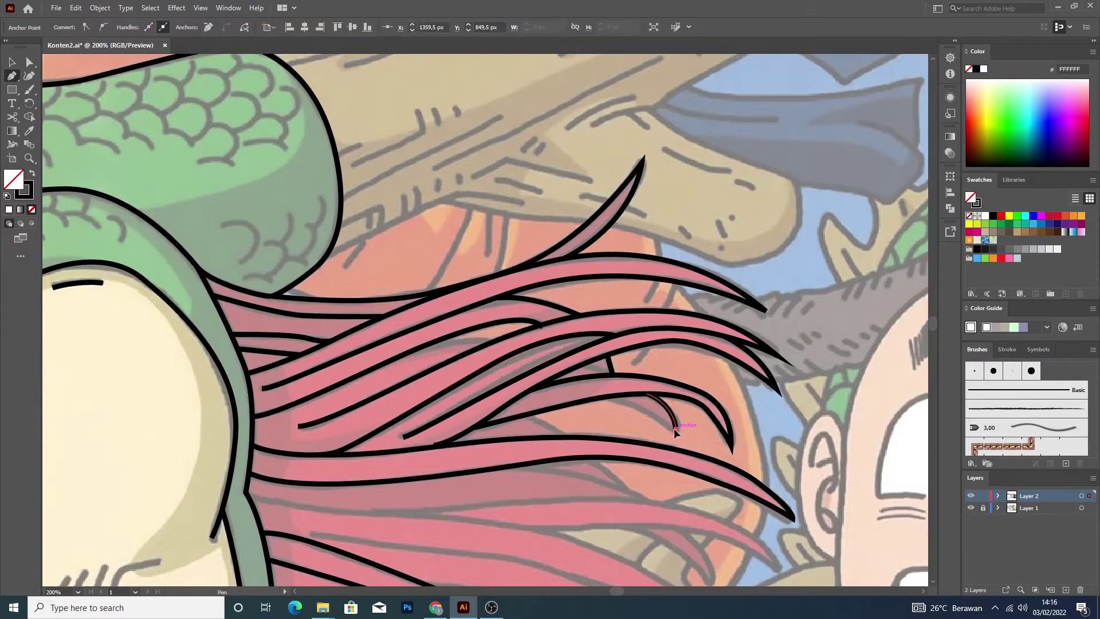
{"action": "left_click", "coordinate": [600, 399]}
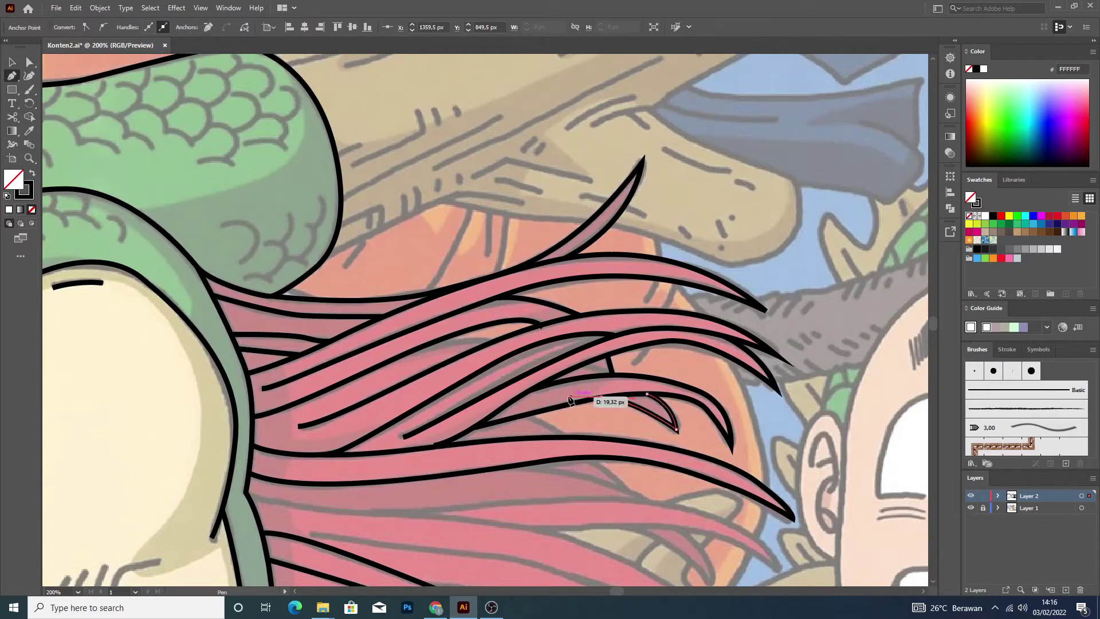
{"action": "left_click", "coordinate": [567, 398]}
{"action": "key", "text": "v"}
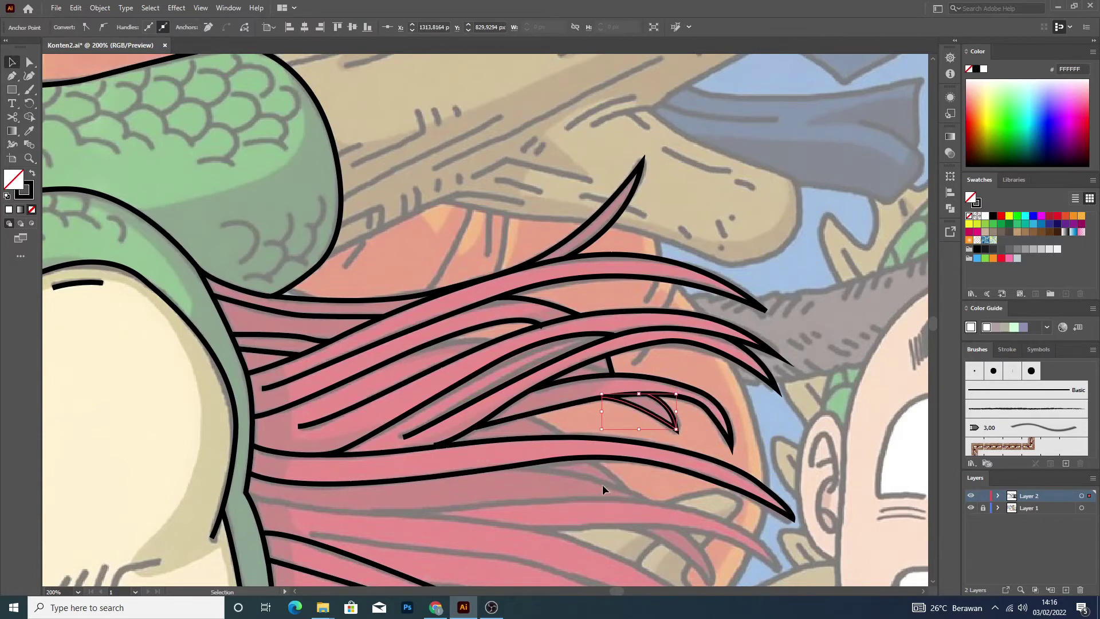
Draw a short diagonal line along a lower strand edge.
{"action": "key", "text": "p"}
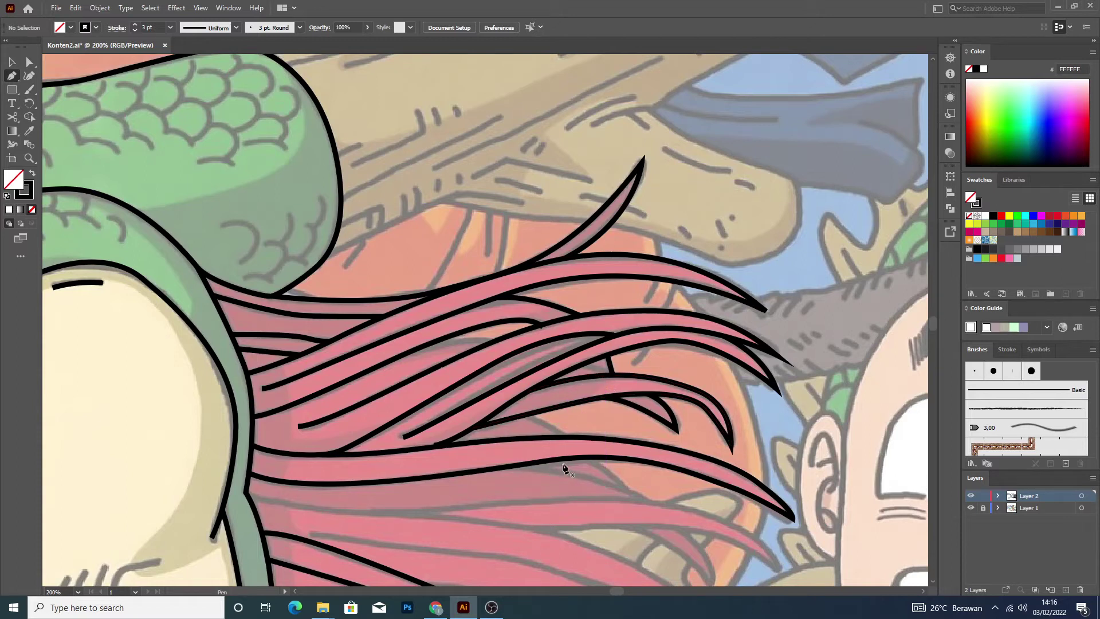
{"action": "left_click", "coordinate": [527, 416]}
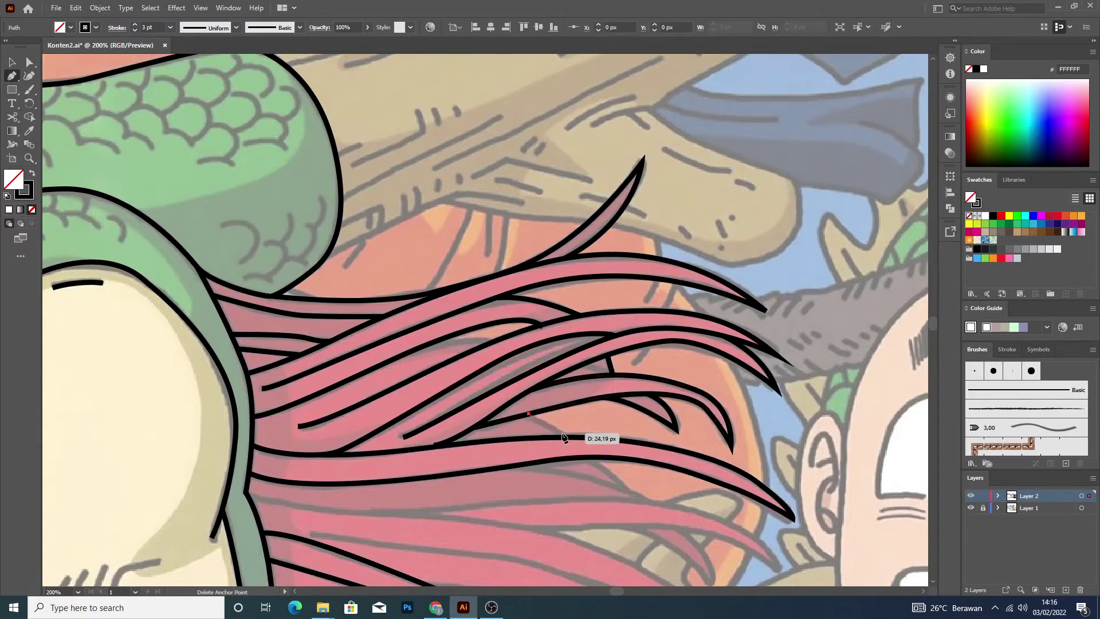
{"action": "left_click_drag", "start_coordinate": [569, 438], "coordinate": [579, 451]}
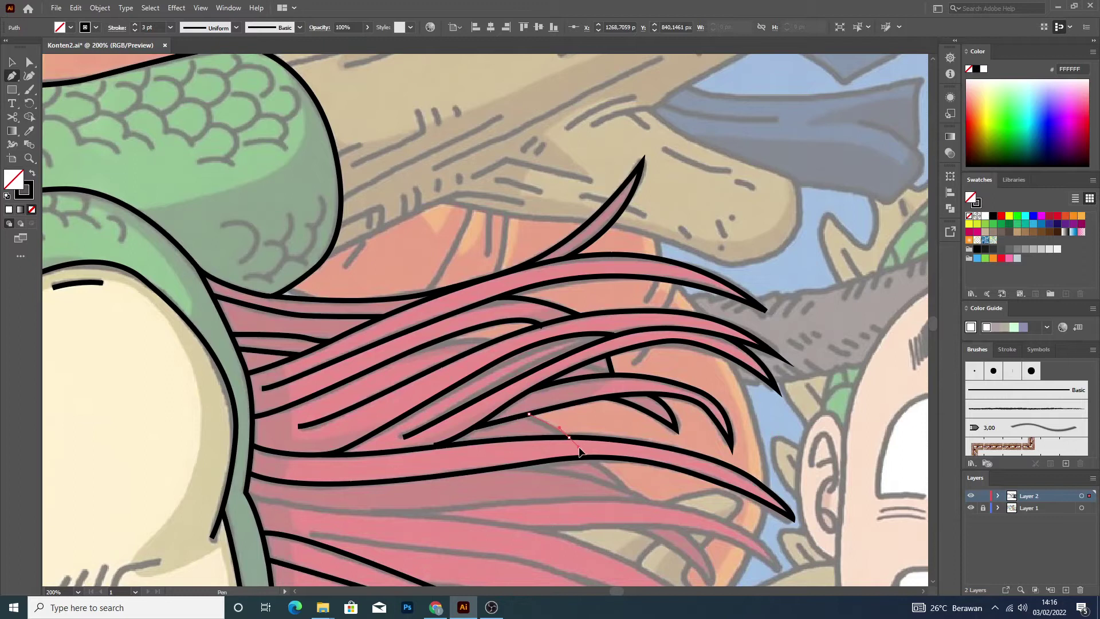
{"action": "left_click", "coordinate": [589, 451]}
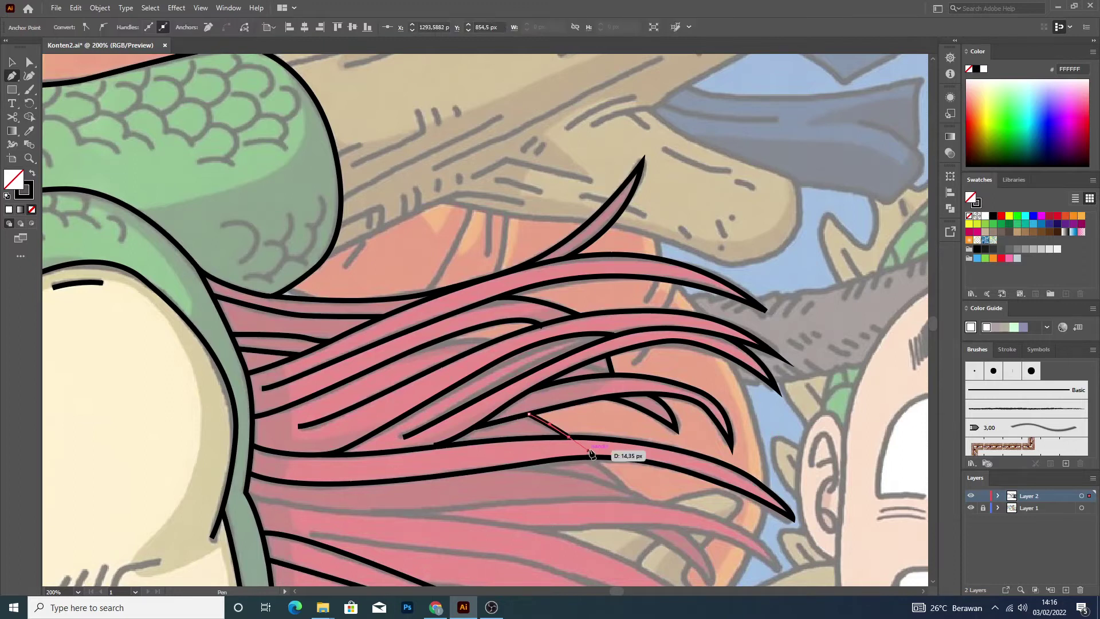
{"action": "key", "text": "Escape"}
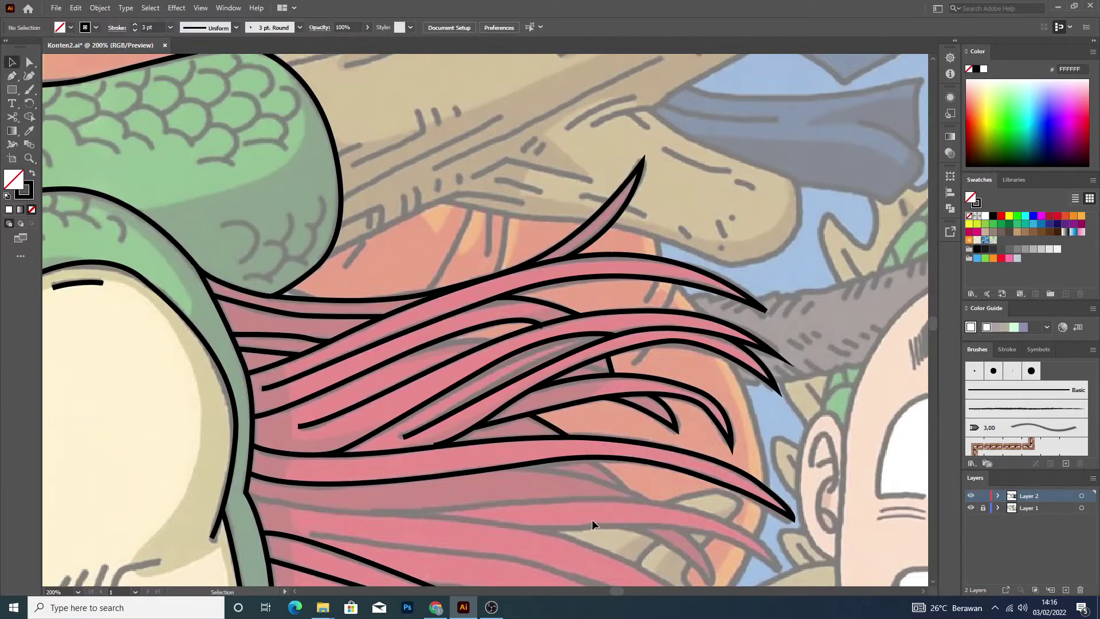
Add two short curved strokes along lower mane strand edges toward their tips.
{"action": "left_click", "coordinate": [589, 456]}
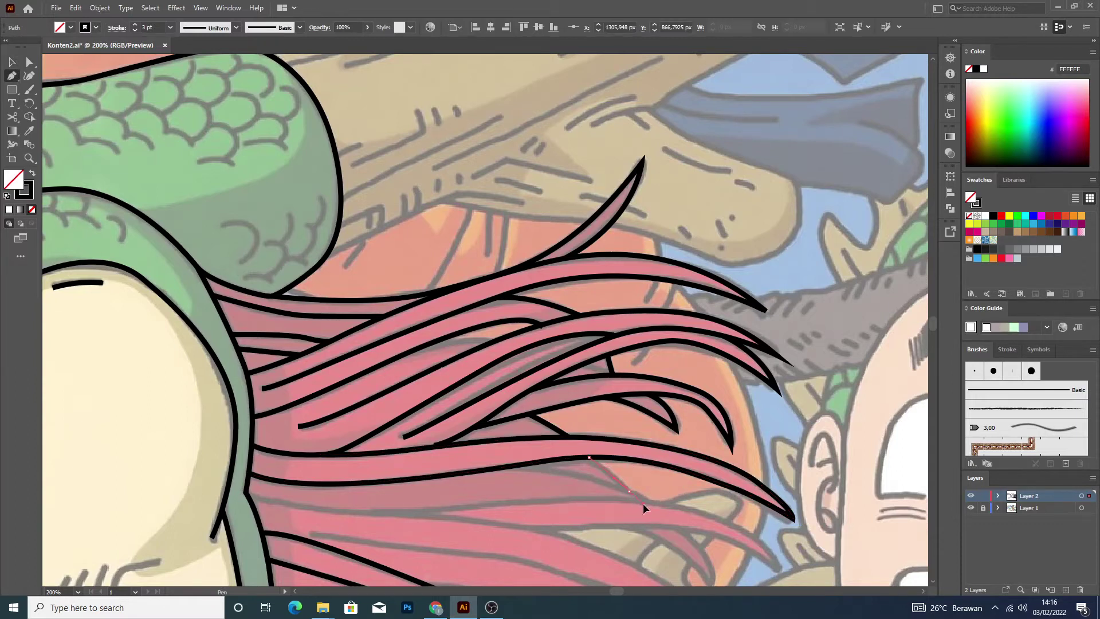
{"action": "key", "text": "v"}
{"action": "left_click", "coordinate": [605, 533]}
{"action": "key", "text": "p"}
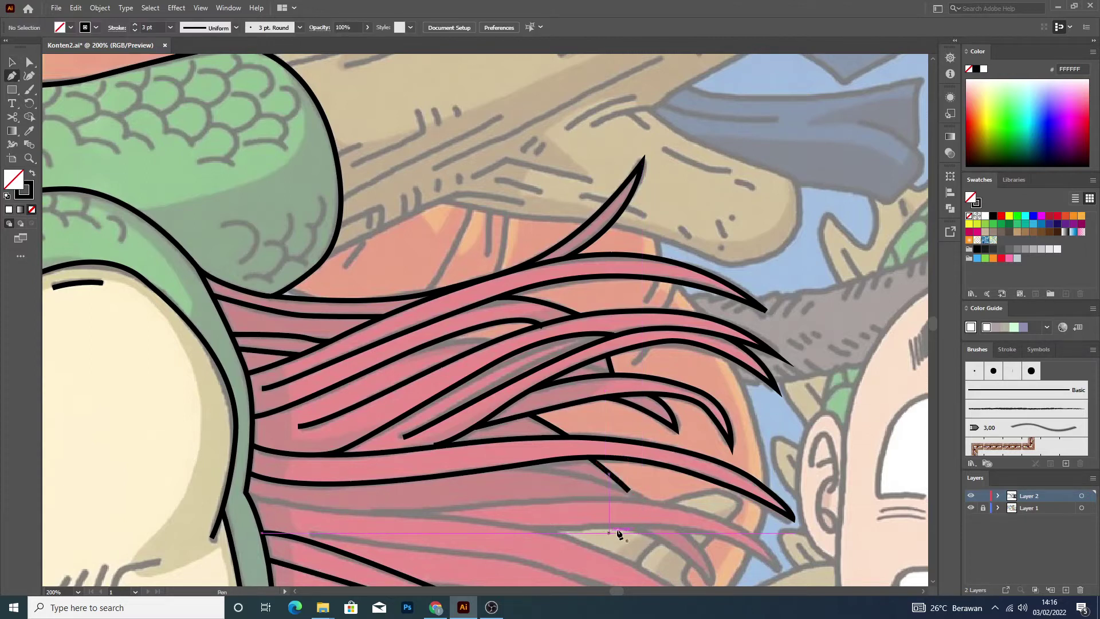
{"action": "left_click", "coordinate": [521, 465]}
{"action": "left_click_drag", "start_coordinate": [655, 502], "coordinate": [693, 524]}
{"action": "key", "text": "v"}
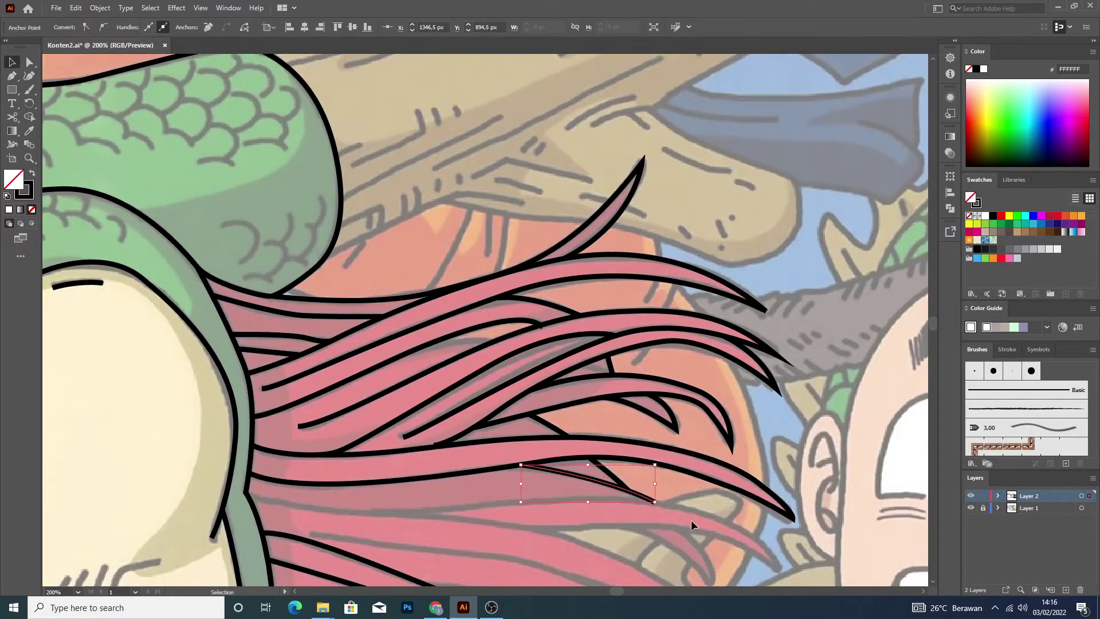
{"action": "left_click", "coordinate": [674, 559]}
Begin a long strand path at the dragon's neck with a point partway across the mane.
{"action": "key", "text": "p"}
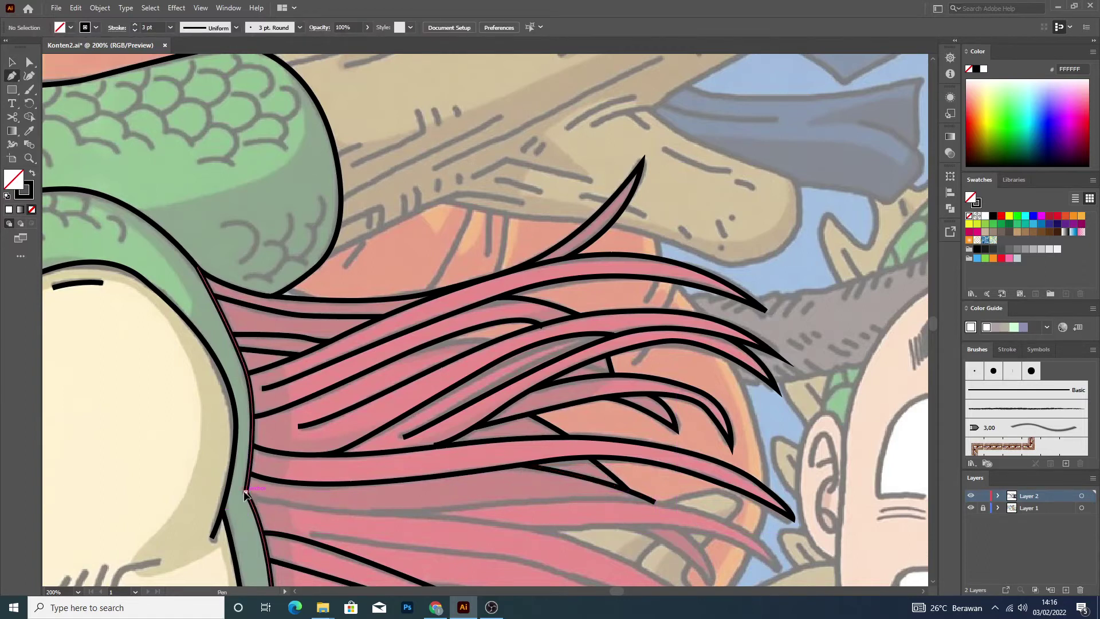
{"action": "left_click_drag", "start_coordinate": [245, 492], "coordinate": [288, 513]}
{"action": "left_click", "coordinate": [450, 518]}
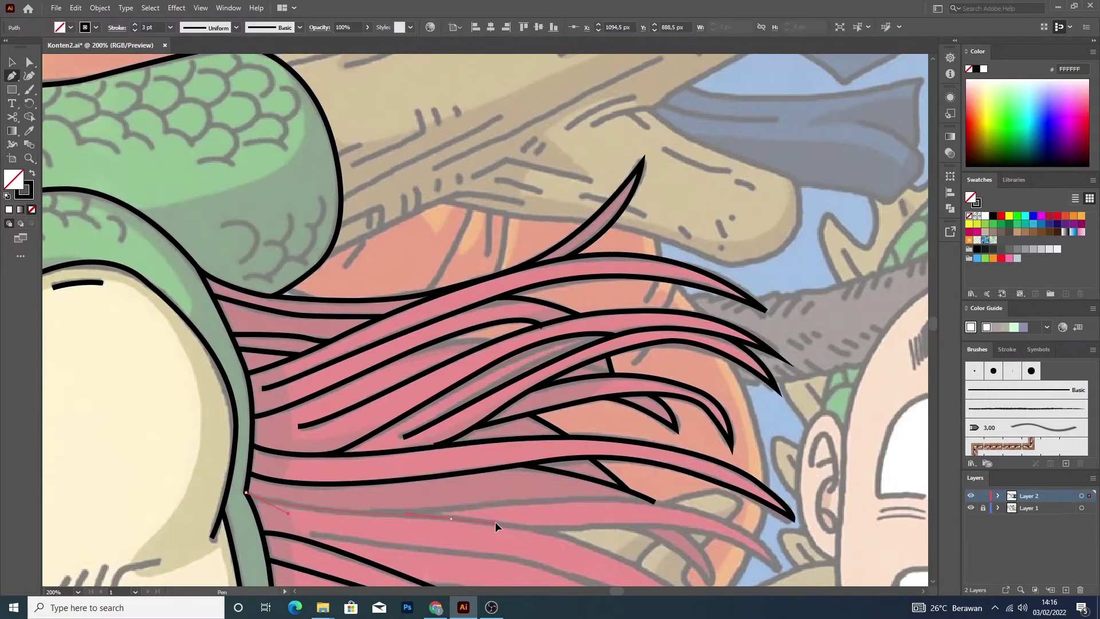
Continue the strand path down to a sharp pointed tip at the mane's lower right.
{"action": "scroll", "coordinate": [523, 518], "scroll_direction": "down", "scroll_amount": 3}
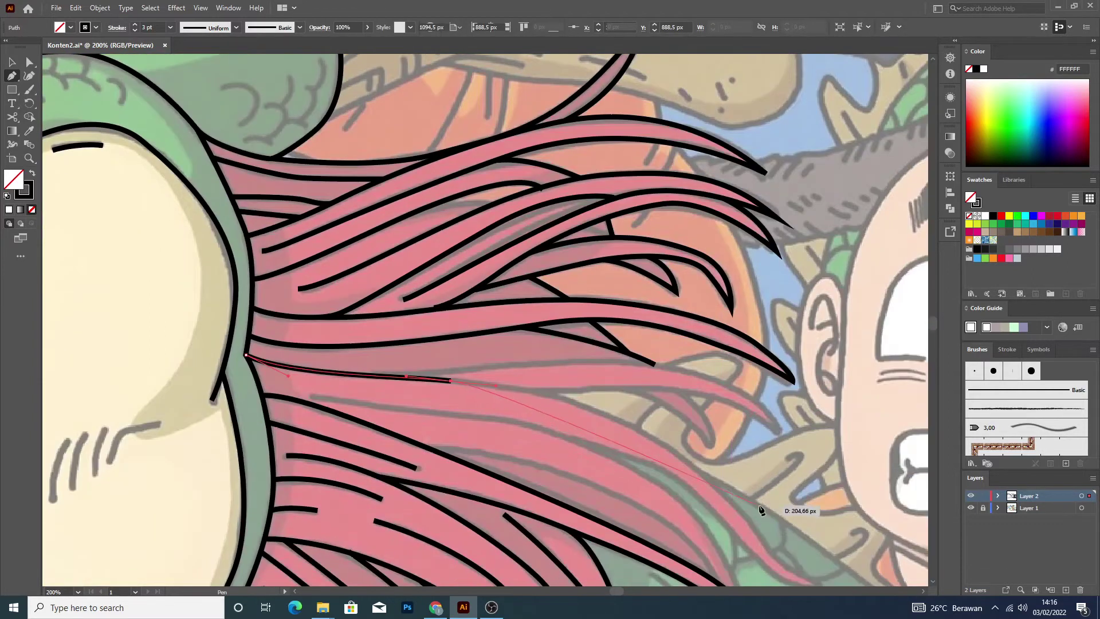
{"action": "left_click", "coordinate": [657, 440]}
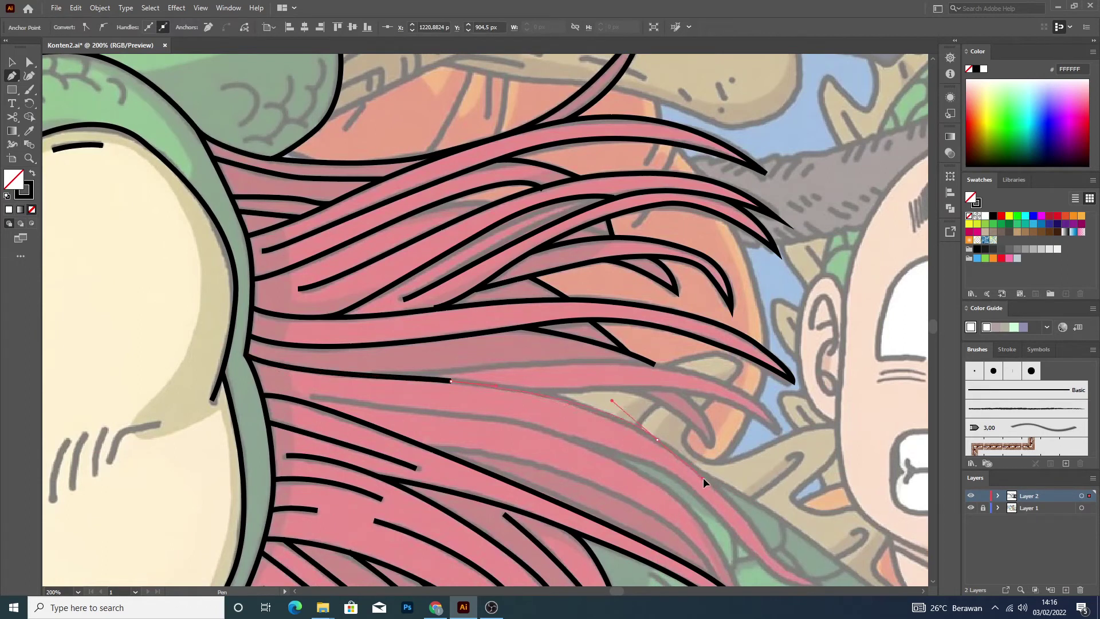
{"action": "left_click_drag", "start_coordinate": [704, 482], "coordinate": [706, 479]}
{"action": "scroll", "coordinate": [737, 484], "scroll_direction": "down", "scroll_amount": 1}
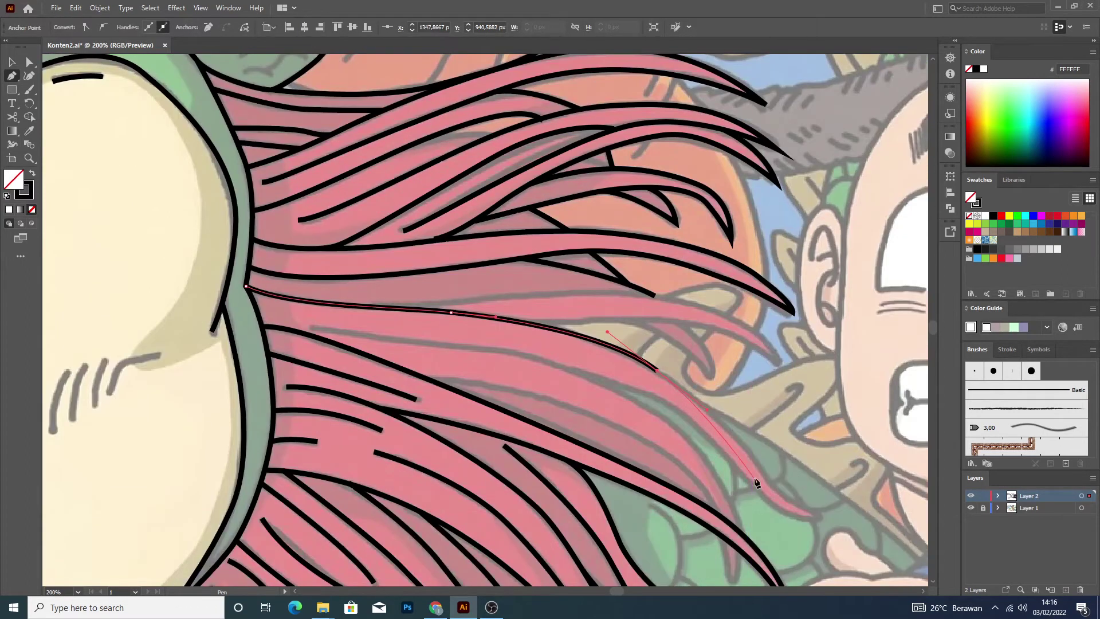
{"action": "left_click_drag", "start_coordinate": [750, 451], "coordinate": [758, 469]}
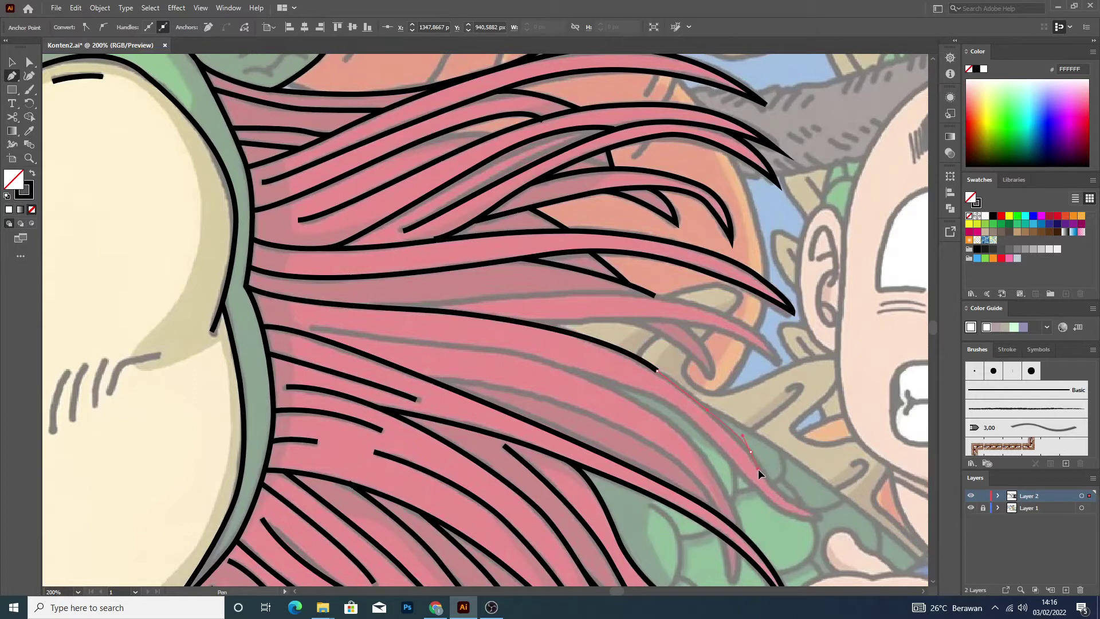
{"action": "left_click_drag", "start_coordinate": [820, 511], "coordinate": [848, 518]}
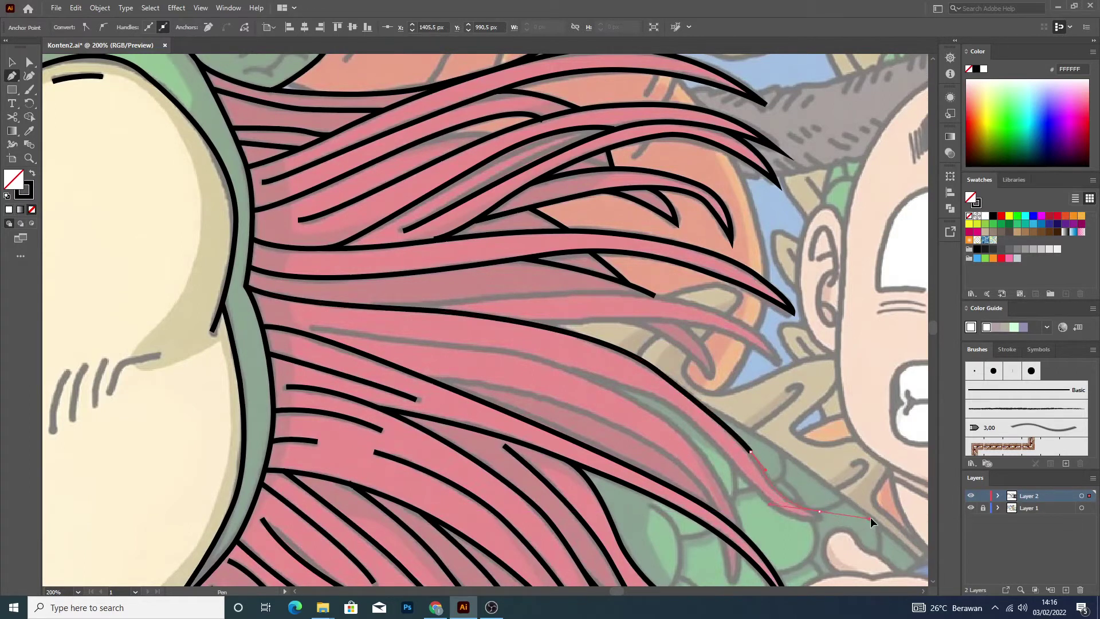
{"action": "left_click_drag", "start_coordinate": [867, 518], "coordinate": [870, 517]}
{"action": "left_click", "coordinate": [819, 511]}
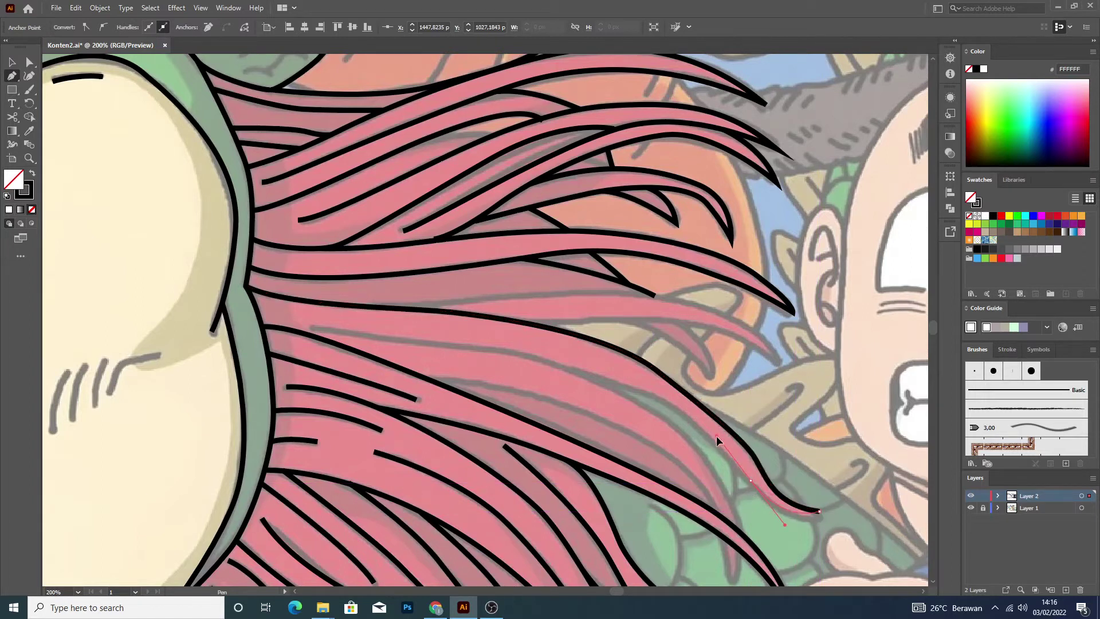
Draw the strand's return edge back up to the mane's root.
{"action": "left_click", "coordinate": [716, 435]}
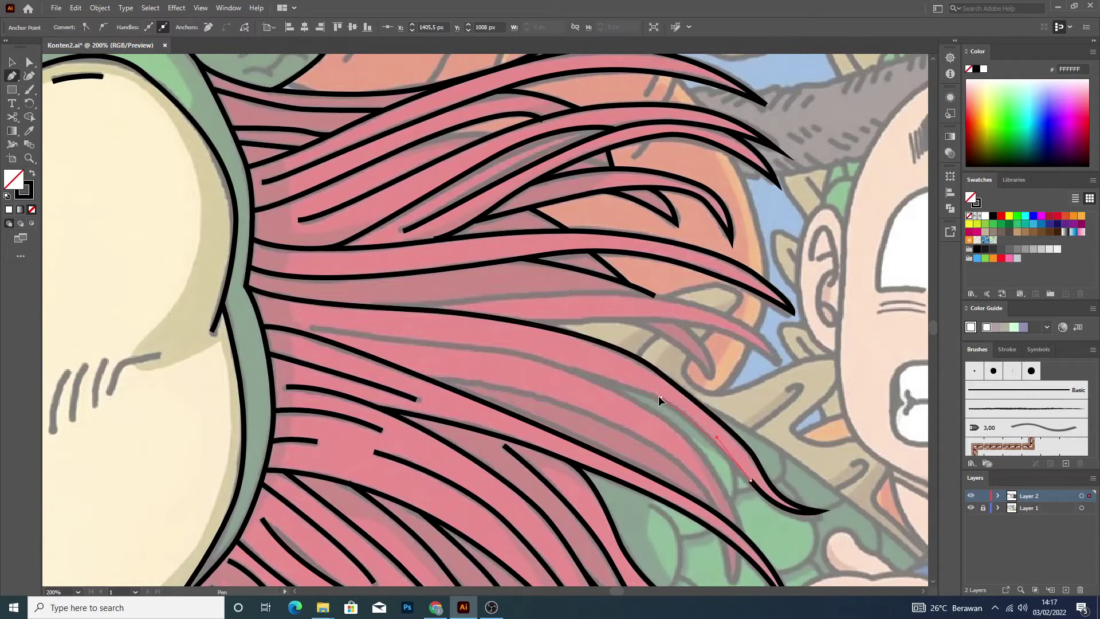
{"action": "left_click_drag", "start_coordinate": [641, 389], "coordinate": [629, 382]}
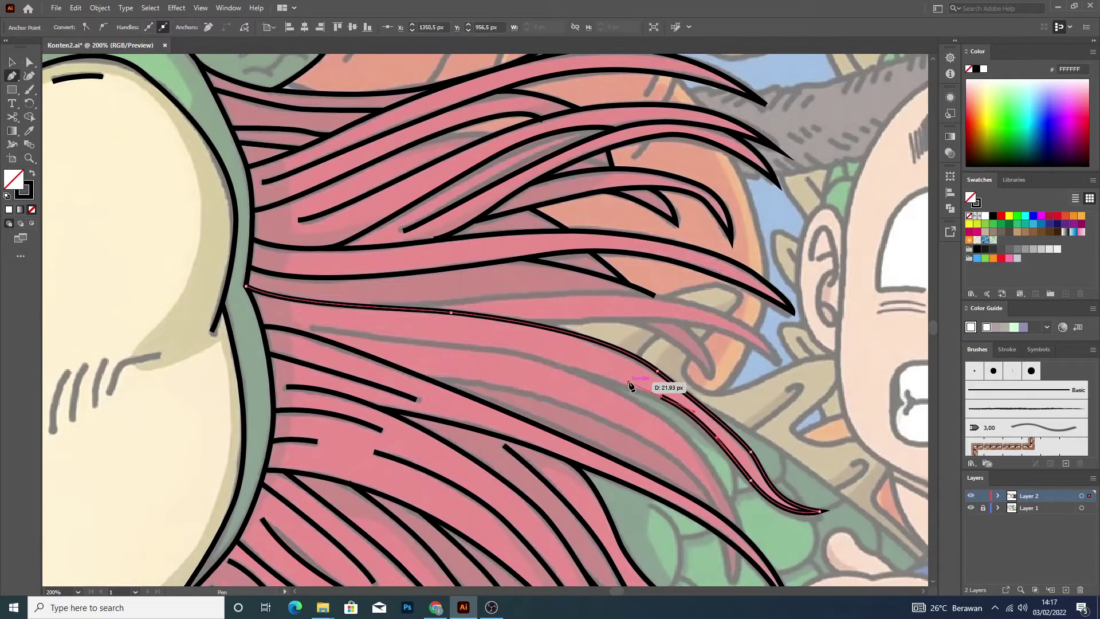
{"action": "left_click_drag", "start_coordinate": [518, 353], "coordinate": [481, 353]}
{"action": "left_click_drag", "start_coordinate": [311, 327], "coordinate": [295, 325]}
{"action": "key", "text": "v"}
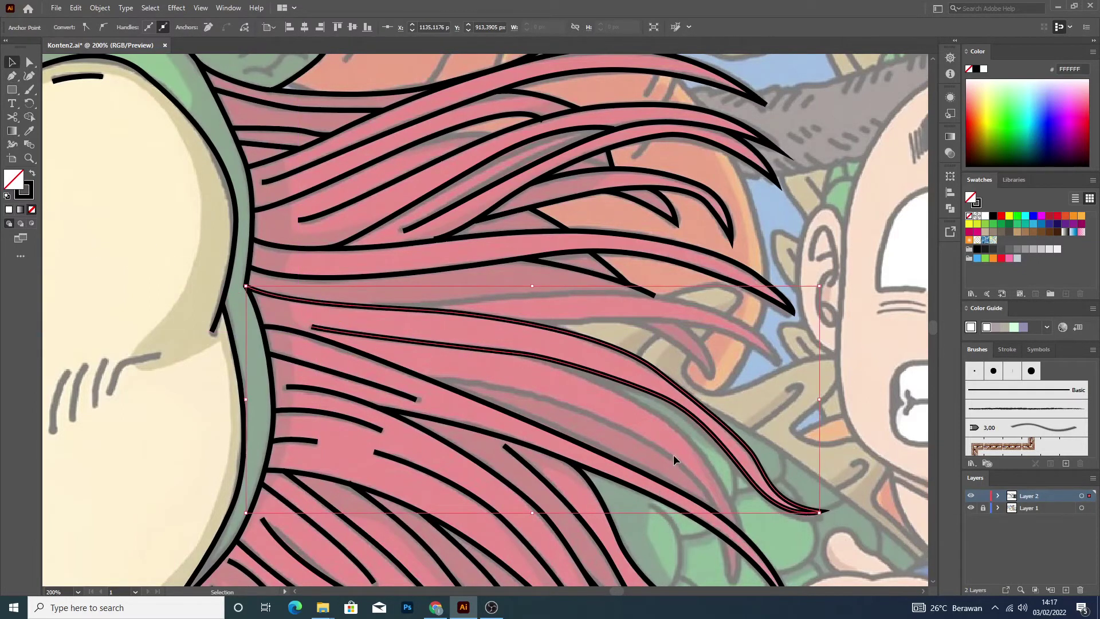
{"action": "left_click", "coordinate": [672, 455]}
Outline the upper lower-right mane strand with a curved path ending in a sharp tip.
{"action": "key", "text": "p"}
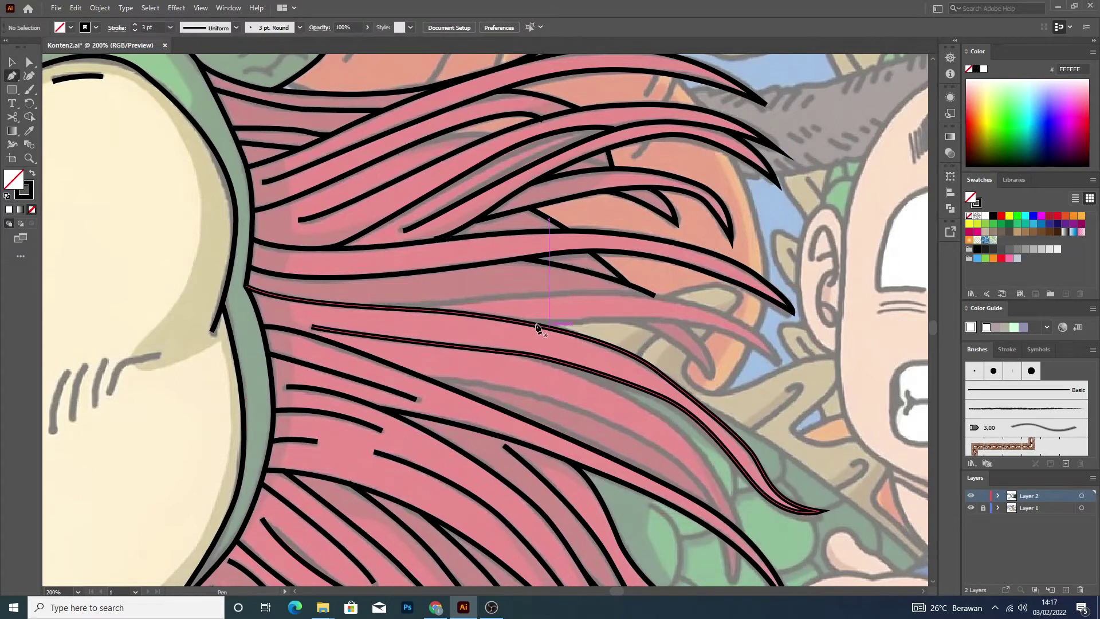
{"action": "left_click", "coordinate": [533, 325]}
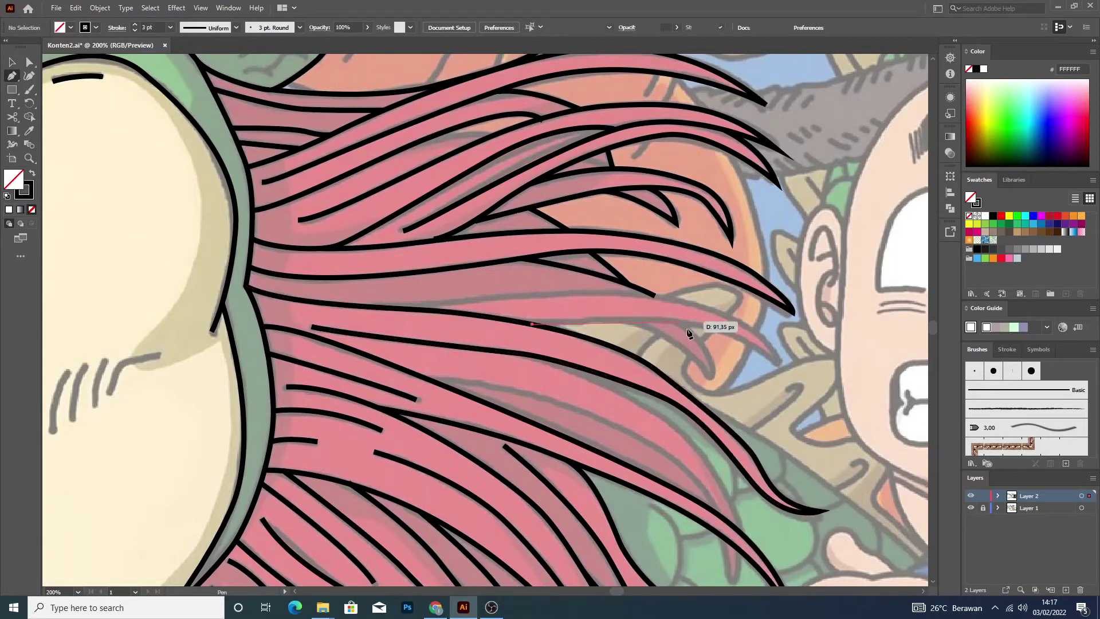
{"action": "left_click_drag", "start_coordinate": [763, 344], "coordinate": [779, 366]}
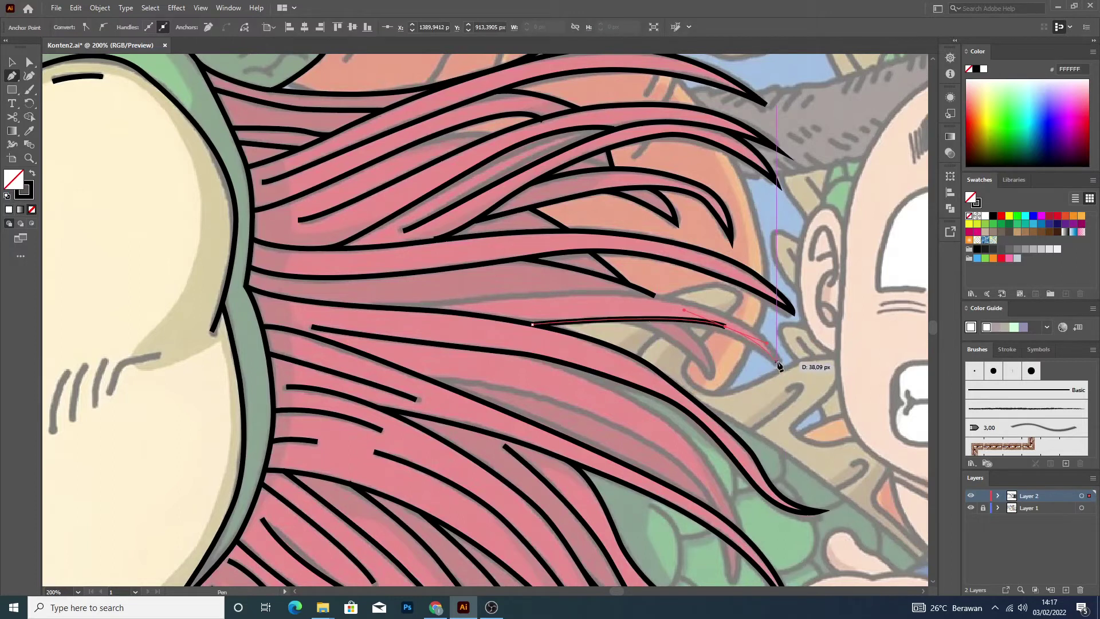
{"action": "key", "text": "ctrl+z"}
{"action": "mouse_move", "coordinate": [777, 362]}
{"action": "left_mouse_down"}
{"action": "mouse_move", "coordinate": [882, 442]}
{"action": "mouse_move", "coordinate": [864, 429]}
{"action": "left_mouse_up"}
{"action": "left_click", "coordinate": [777, 364]}
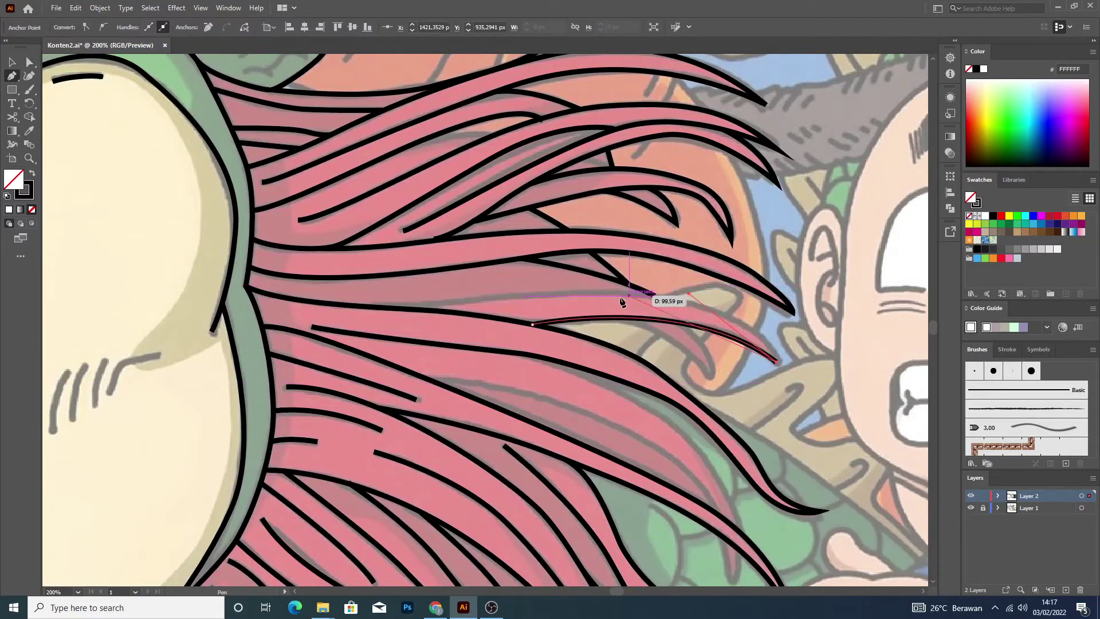
{"action": "mouse_move", "coordinate": [616, 294]}
{"action": "left_mouse_down"}
{"action": "mouse_move", "coordinate": [366, 308]}
{"action": "mouse_move", "coordinate": [710, 384]}
{"action": "left_mouse_up"}
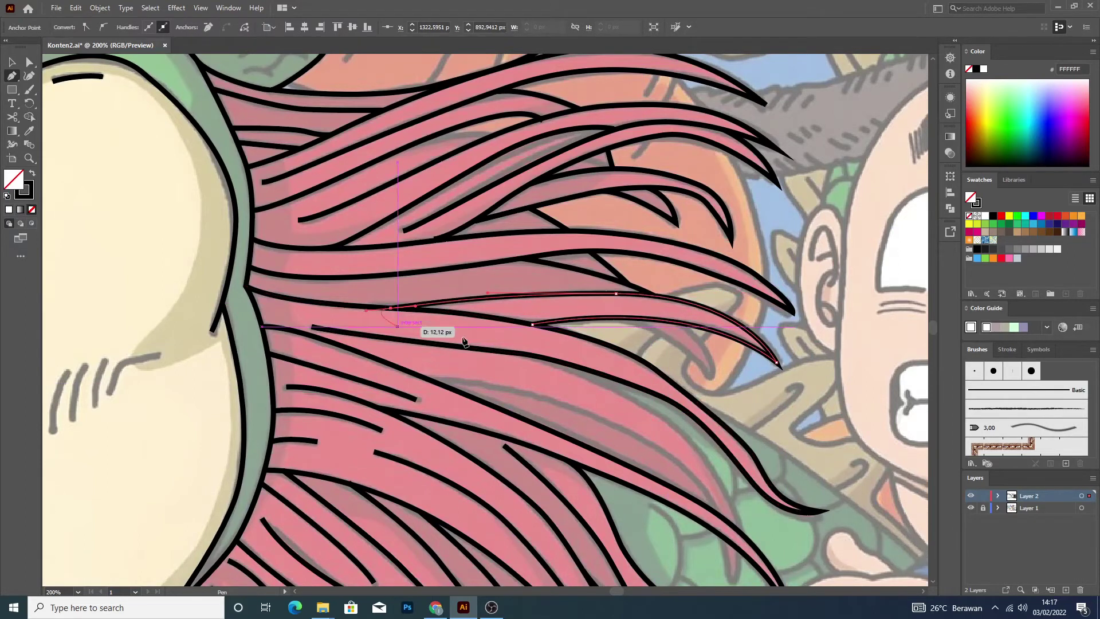
{"action": "key", "text": "v"}
{"action": "left_click", "coordinate": [782, 402]}
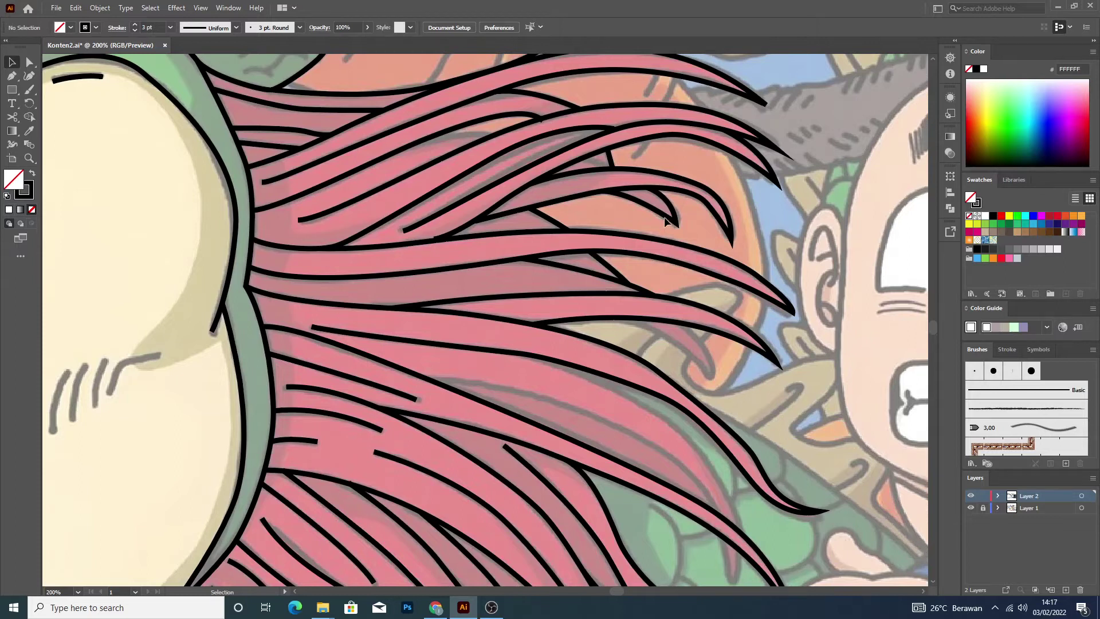
Draw a closed crescent-shaped outline around the next hair strand tip.
{"action": "key", "text": "p"}
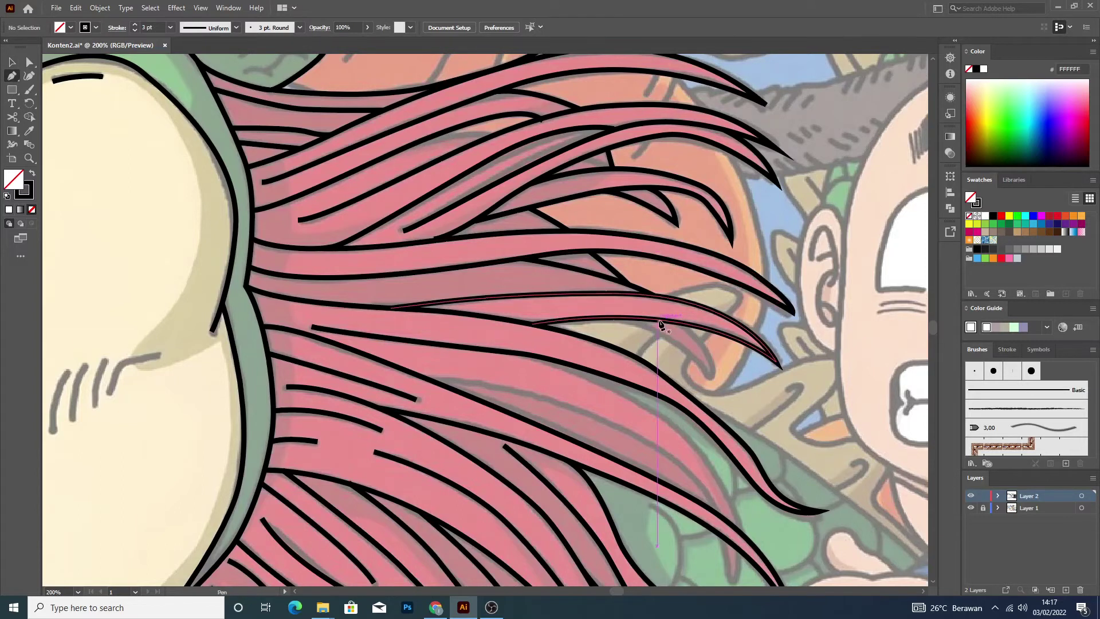
{"action": "left_click", "coordinate": [681, 324]}
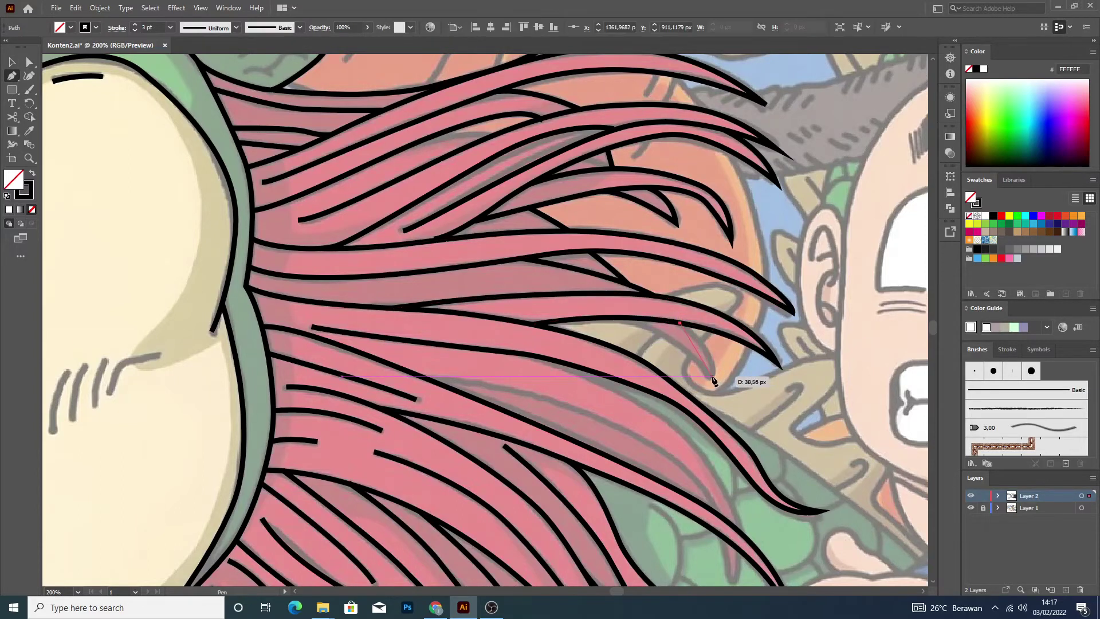
{"action": "left_click_drag", "start_coordinate": [719, 420], "coordinate": [720, 422]}
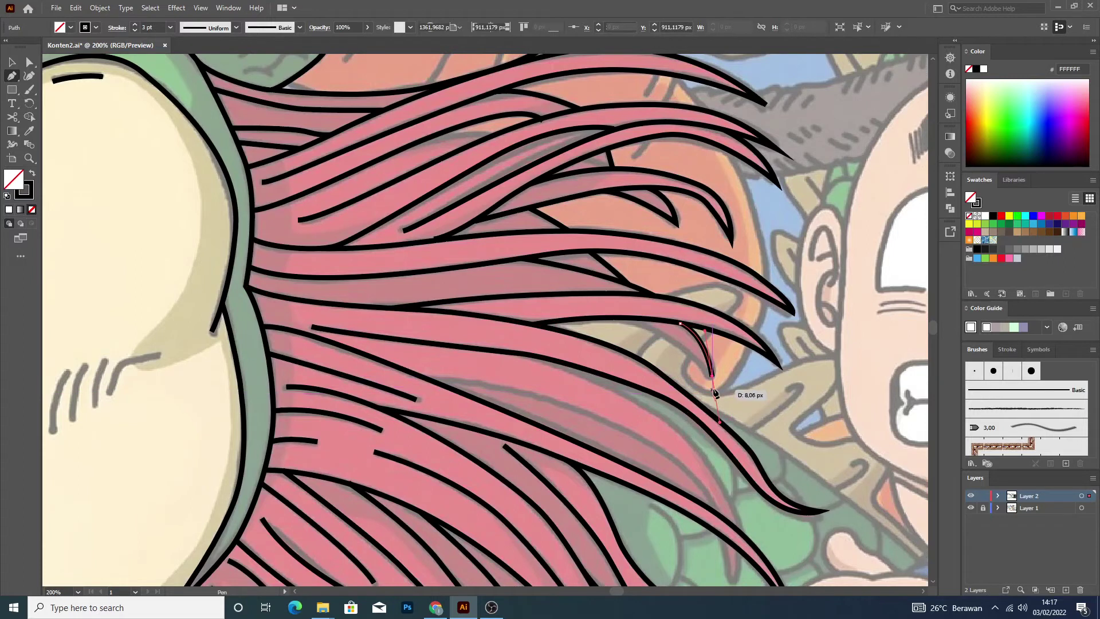
{"action": "left_click_drag", "start_coordinate": [683, 341], "coordinate": [578, 314]}
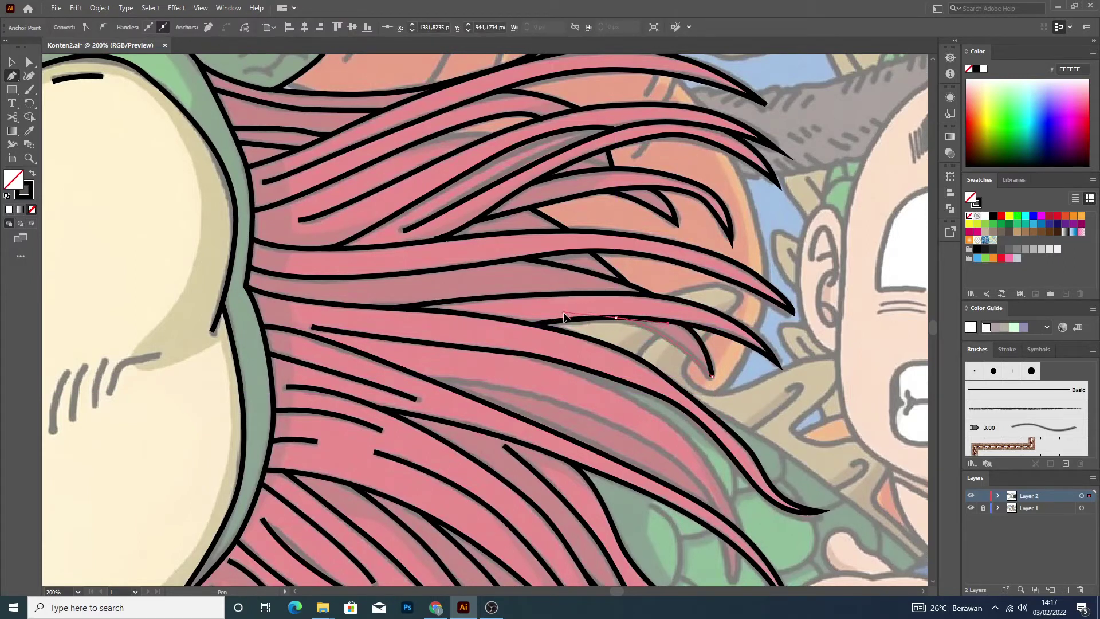
{"action": "left_click_drag", "start_coordinate": [565, 317], "coordinate": [564, 317]}
{"action": "key", "text": "v"}
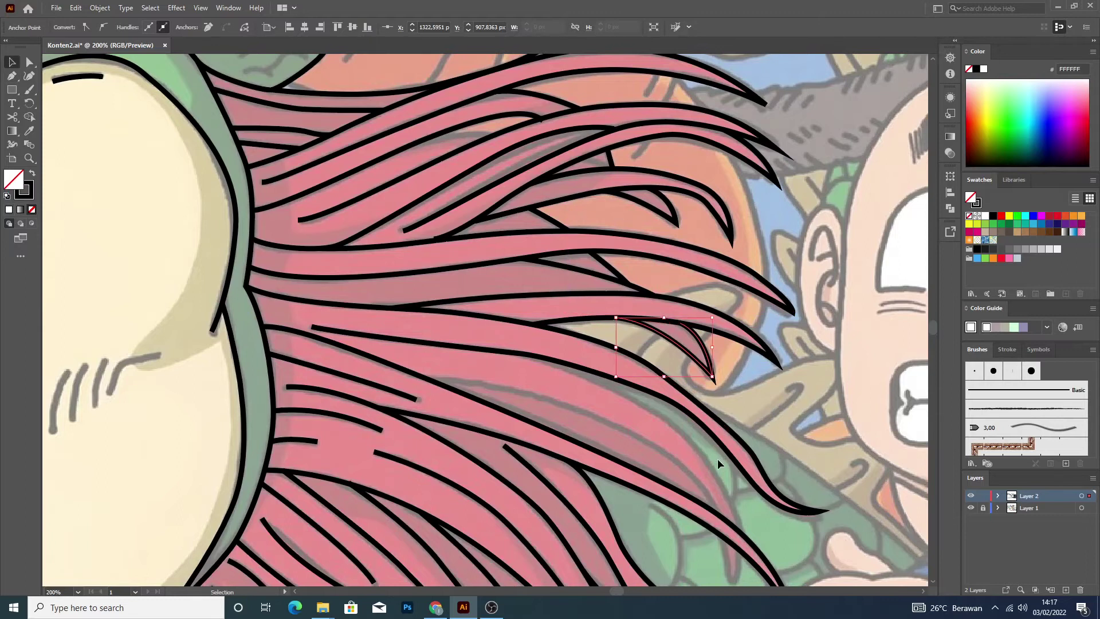
{"action": "left_click", "coordinate": [717, 459]}
Trace a curved line down a long mane strand to its lower tip.
{"action": "key", "text": "p"}
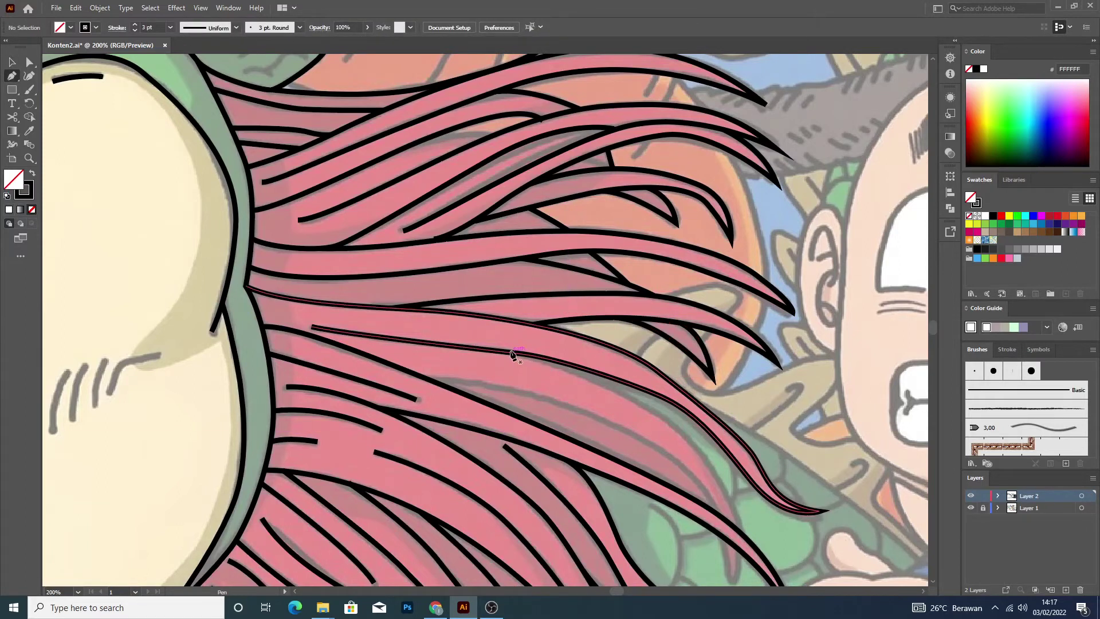
{"action": "left_click", "coordinate": [537, 357]}
{"action": "left_click_drag", "start_coordinate": [676, 430], "coordinate": [704, 467]}
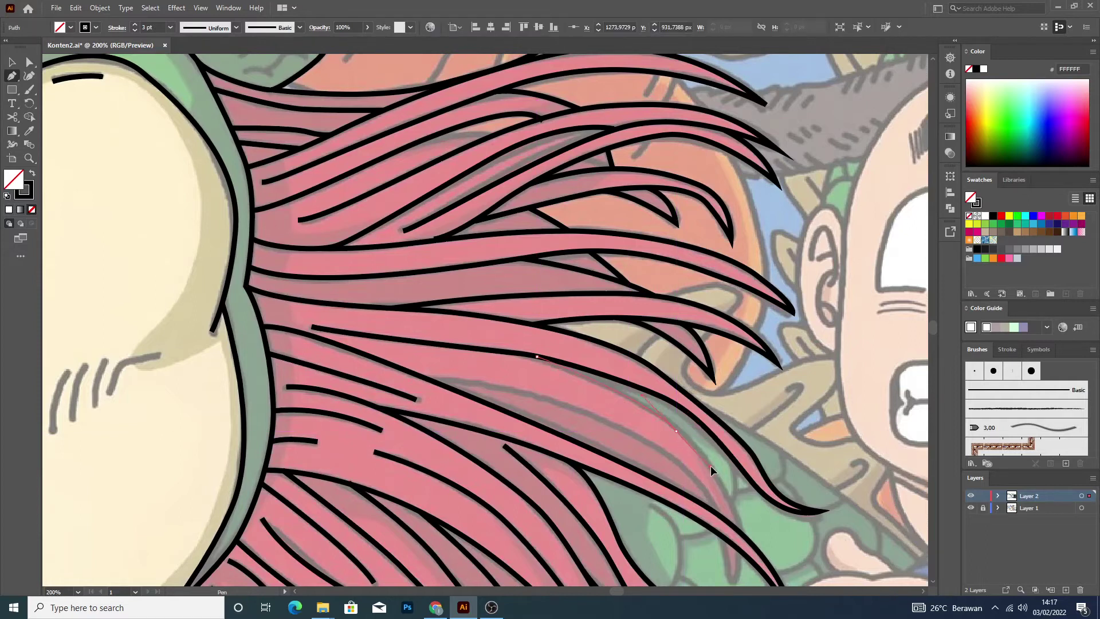
{"action": "left_click", "coordinate": [743, 532]}
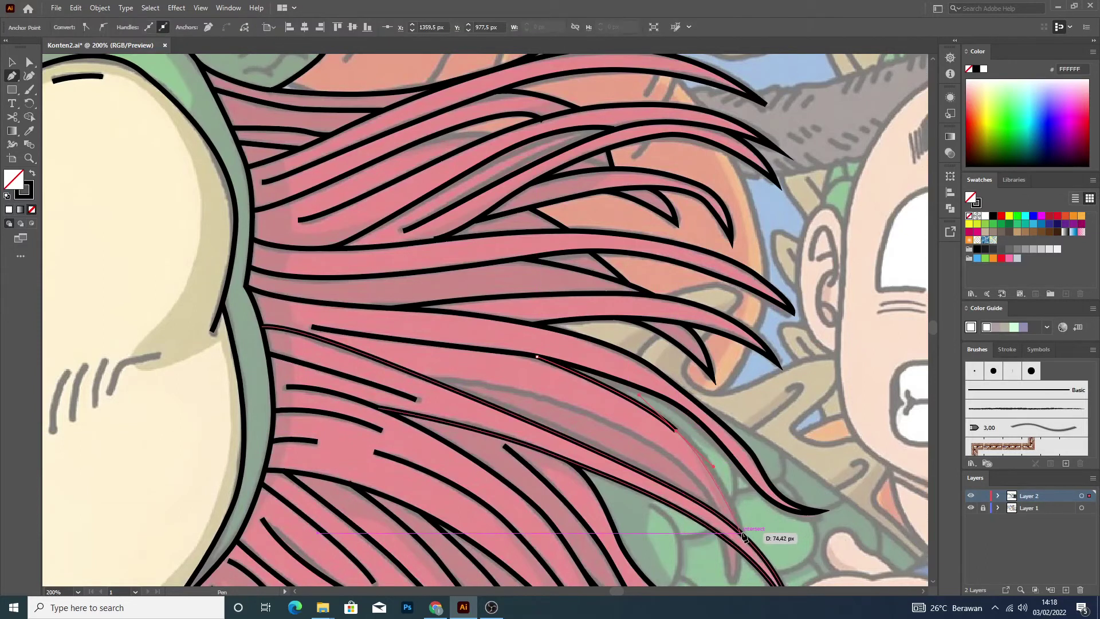
{"action": "left_click_drag", "start_coordinate": [743, 535], "coordinate": [743, 565]}
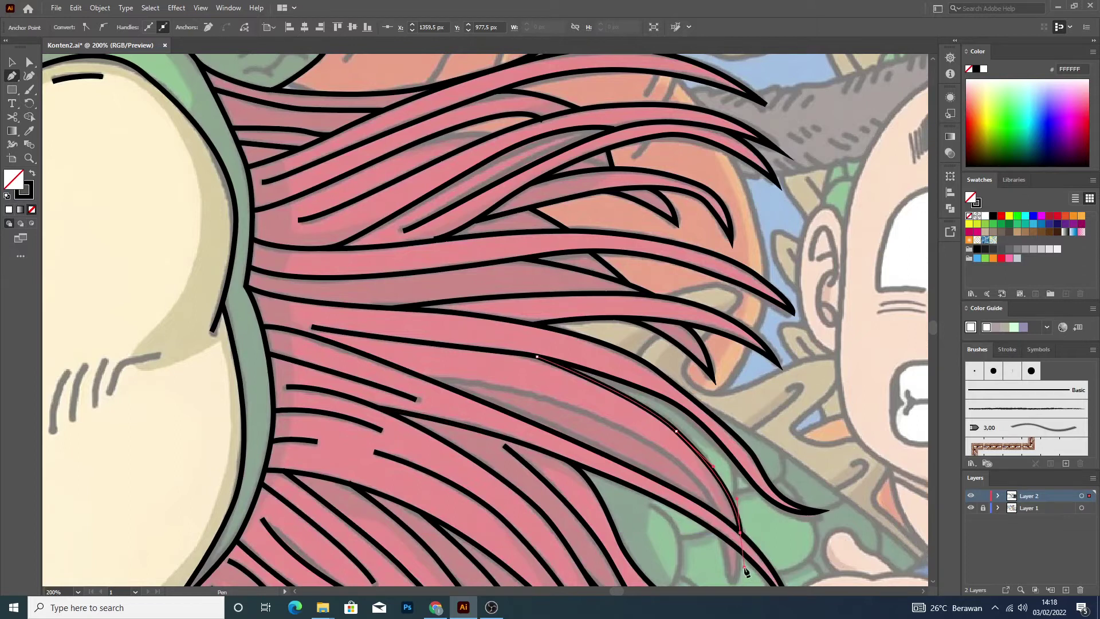
{"action": "left_click", "coordinate": [705, 559]}
Add a curved strand outline rising from the hair tip along the strand.
{"action": "key", "text": "p"}
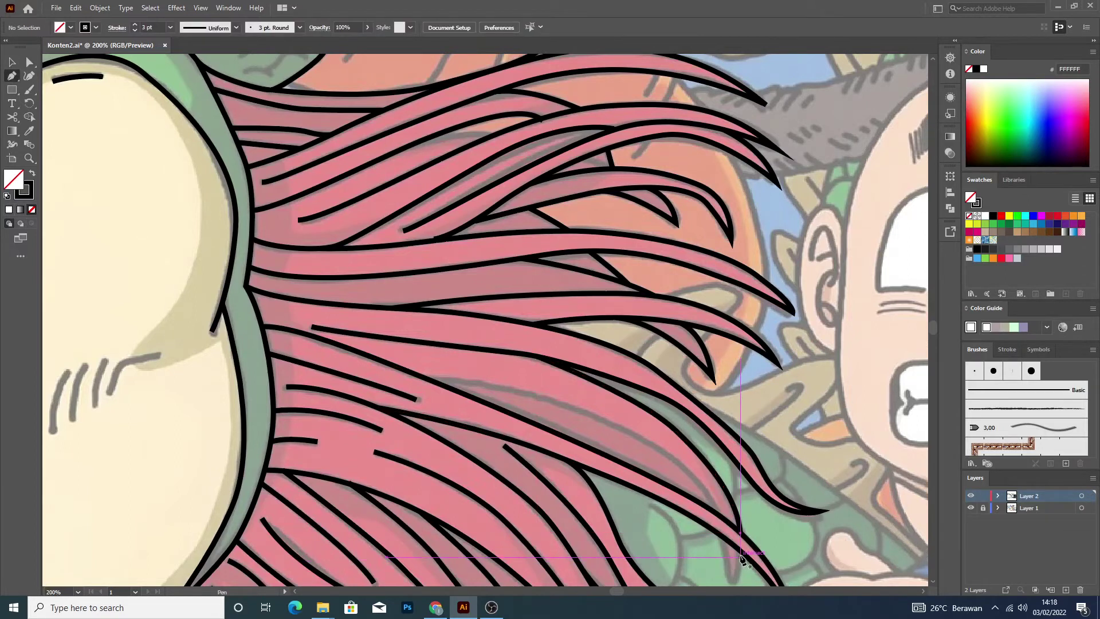
{"action": "left_click", "coordinate": [741, 550]}
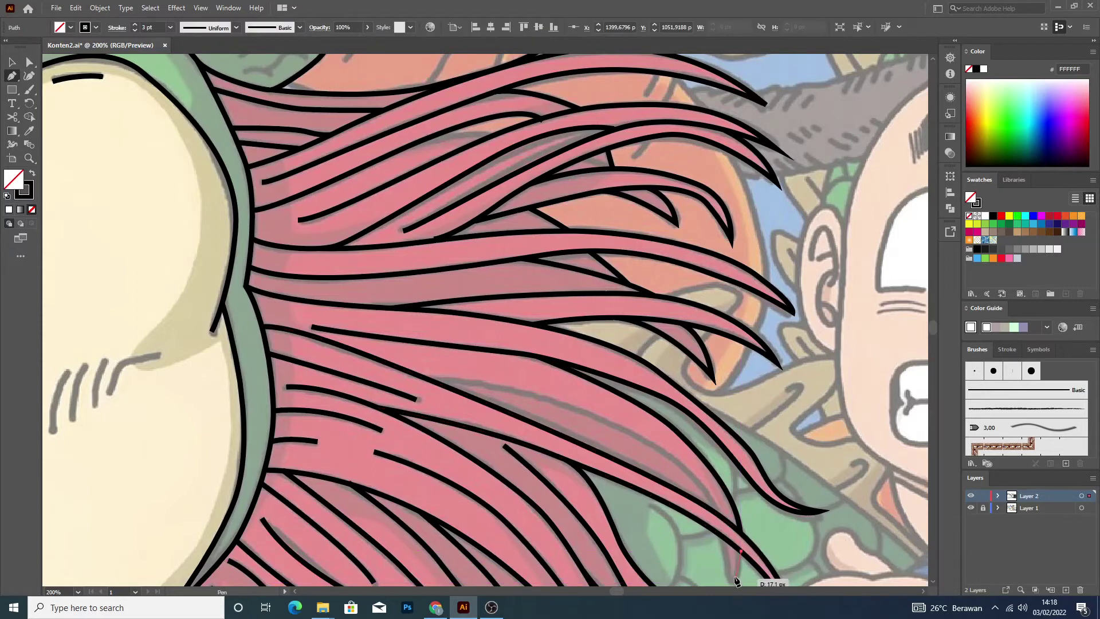
{"action": "scroll", "coordinate": [739, 515], "scroll_direction": "down", "scroll_amount": 3}
{"action": "scroll", "coordinate": [739, 487], "scroll_direction": "down", "scroll_amount": 2}
{"action": "left_click", "coordinate": [734, 445]}
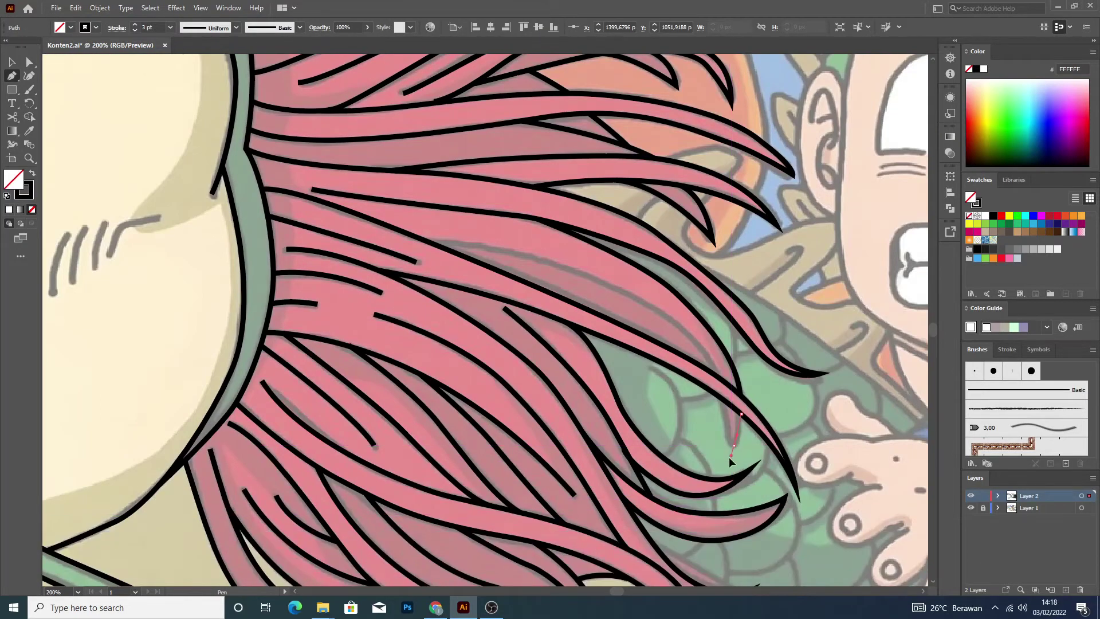
{"action": "left_click_drag", "start_coordinate": [724, 458], "coordinate": [716, 375]}
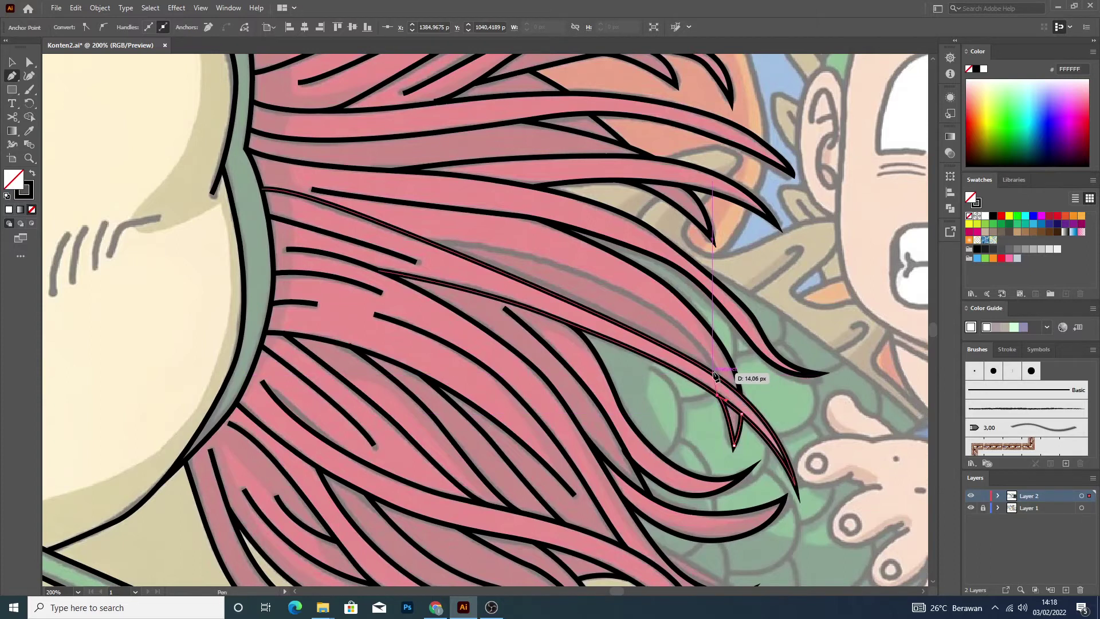
{"action": "key", "text": "v"}
{"action": "left_click", "coordinate": [698, 473]}
Draw a long curved strand line from the mane edge sweeping up and left.
{"action": "key", "text": "p"}
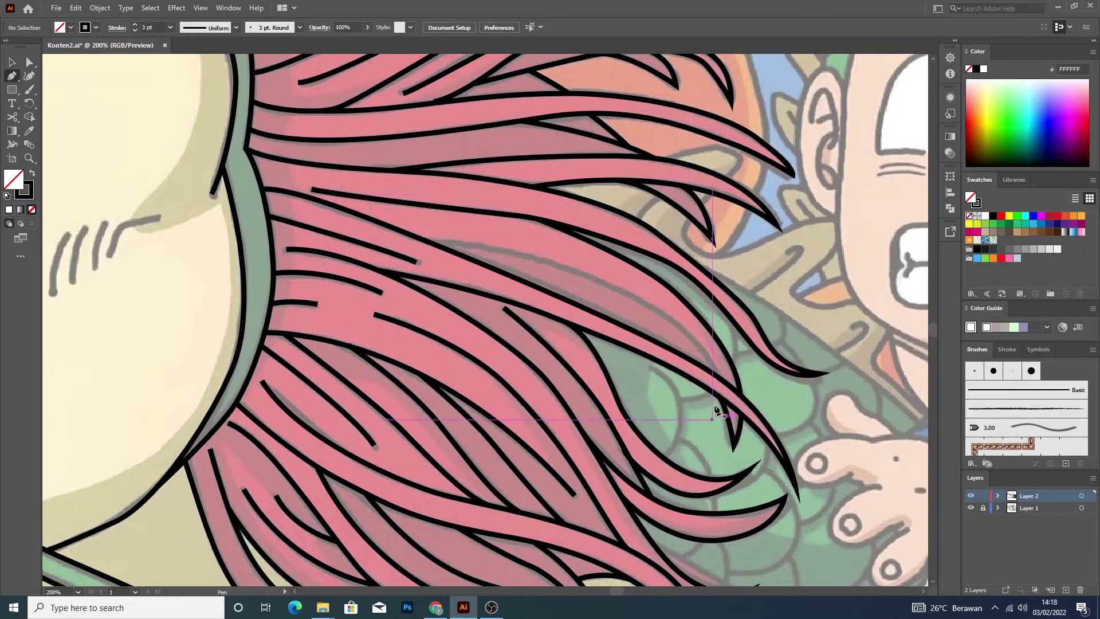
{"action": "left_click", "coordinate": [716, 375]}
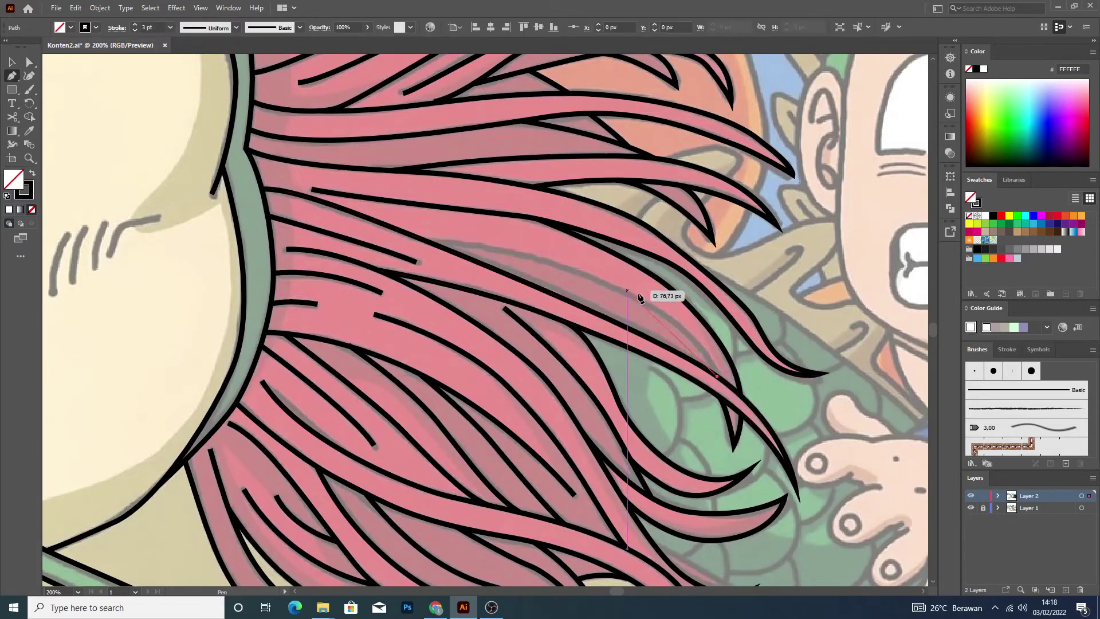
{"action": "left_click_drag", "start_coordinate": [651, 305], "coordinate": [620, 298]}
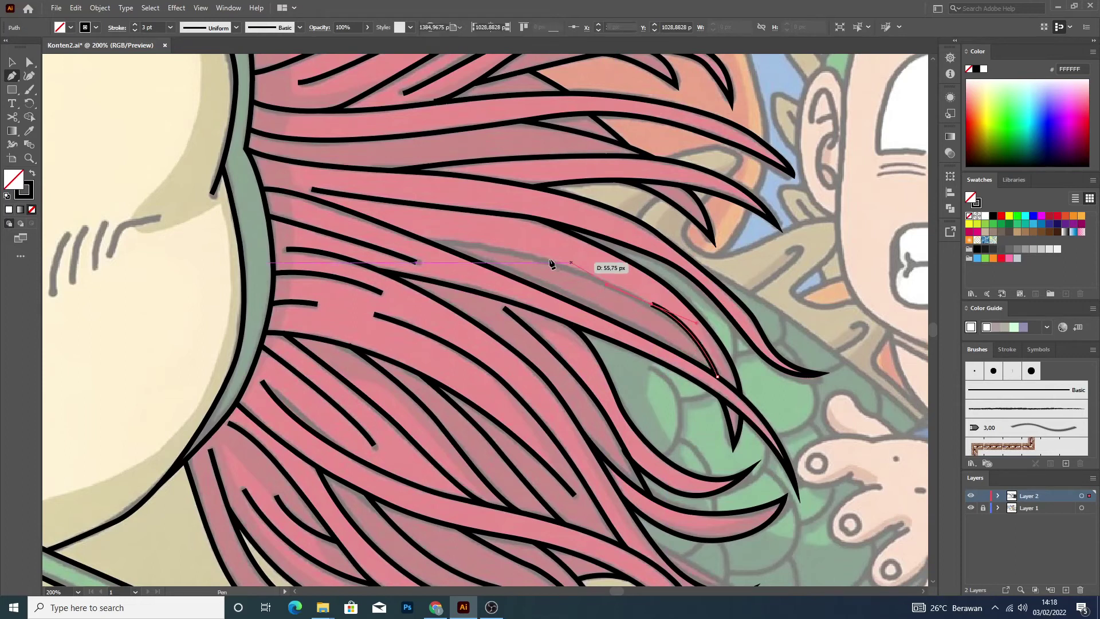
{"action": "left_click_drag", "start_coordinate": [435, 242], "coordinate": [346, 249]}
{"action": "key", "text": "v"}
{"action": "left_click", "coordinate": [835, 496]}
{"action": "key", "text": "p"}
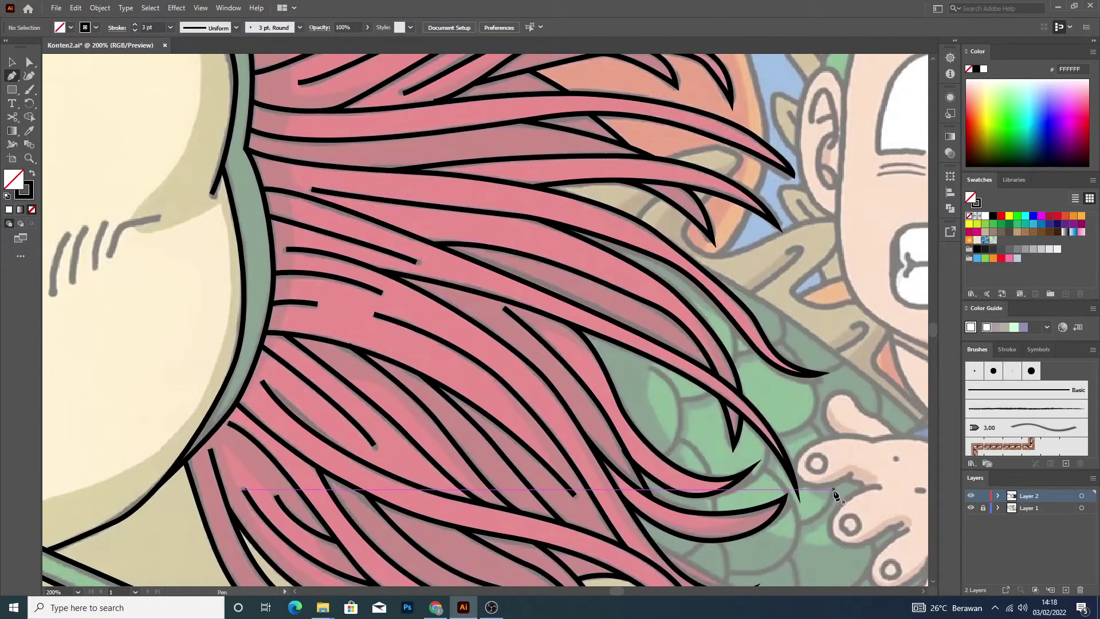
{"action": "scroll", "coordinate": [834, 494], "scroll_direction": "down", "scroll_amount": 3}
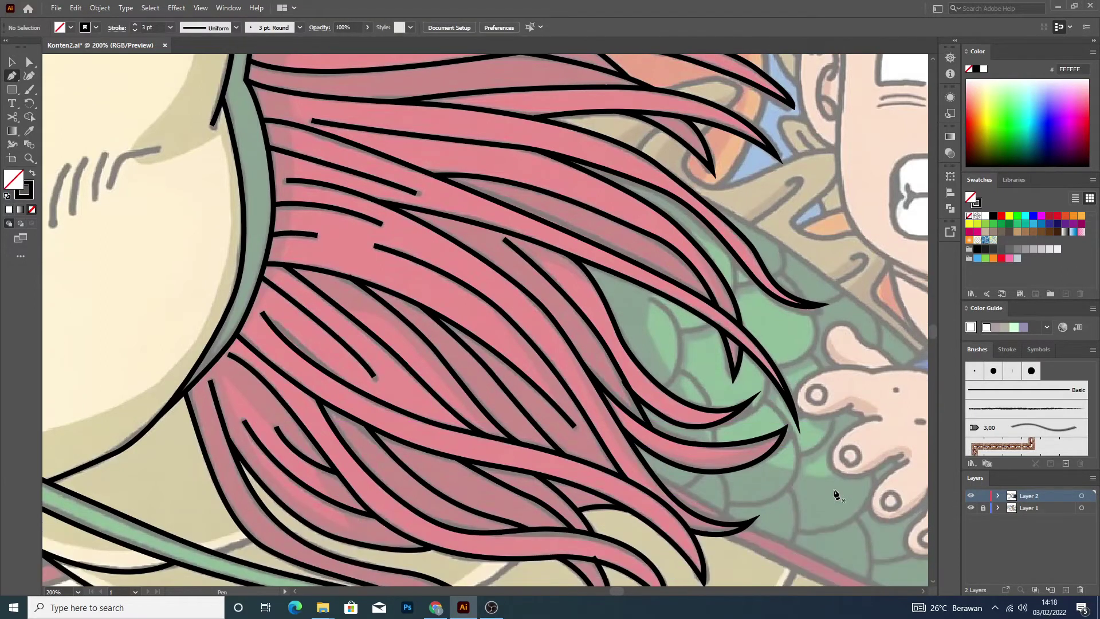
{"action": "scroll", "coordinate": [834, 494], "scroll_direction": "down", "scroll_amount": 2}
{"action": "scroll", "coordinate": [834, 494], "scroll_direction": "down", "scroll_amount": 1}
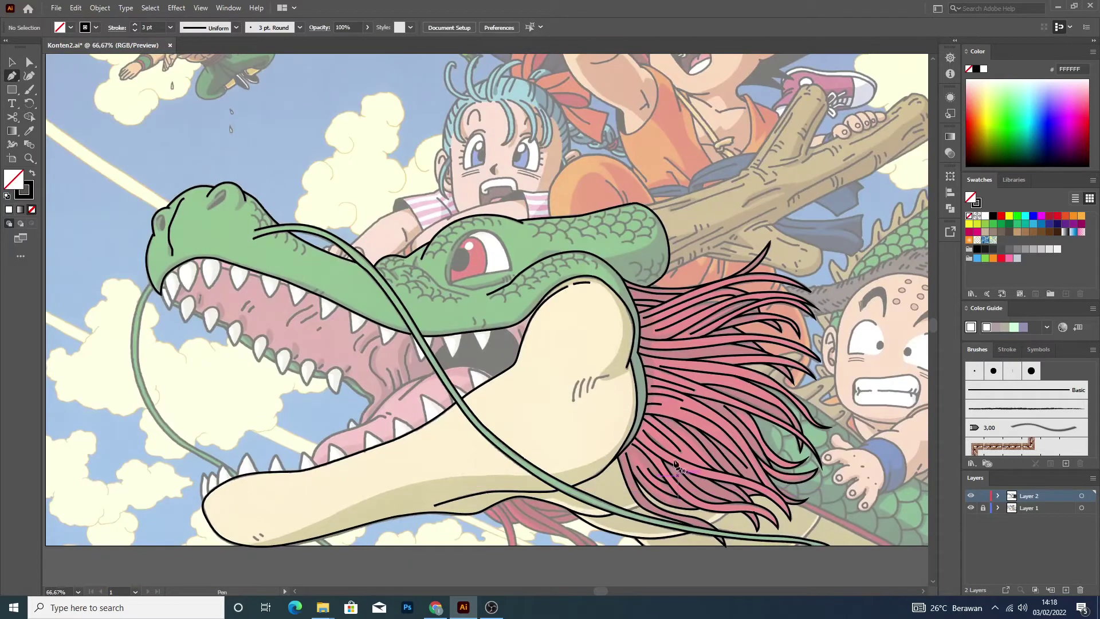
{"action": "left_click", "coordinate": [969, 508]}
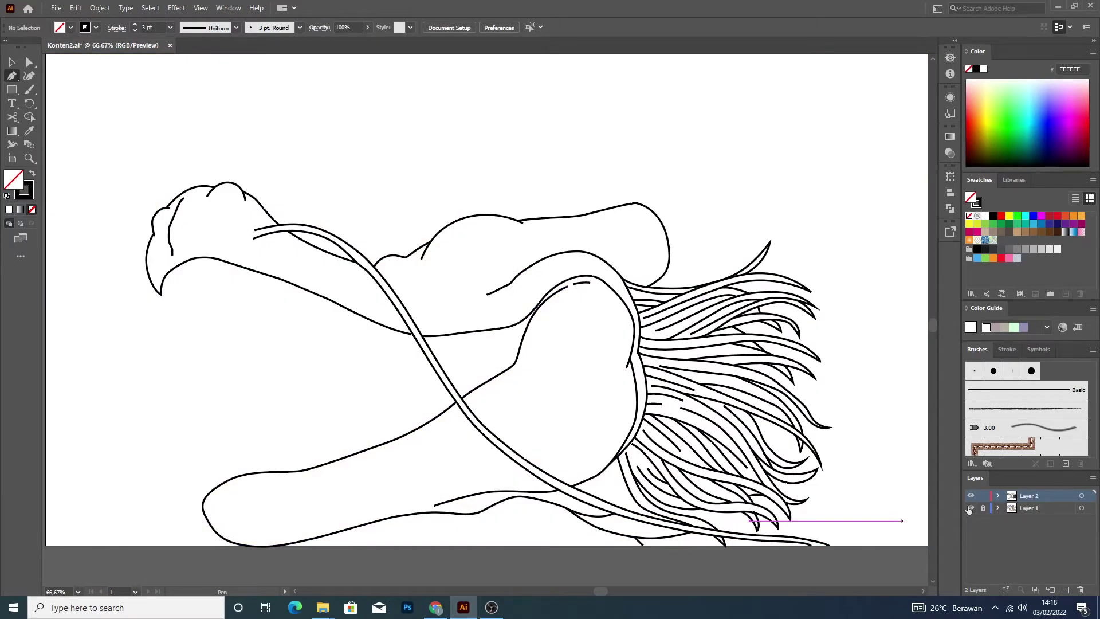
{"action": "left_click", "coordinate": [969, 508]}
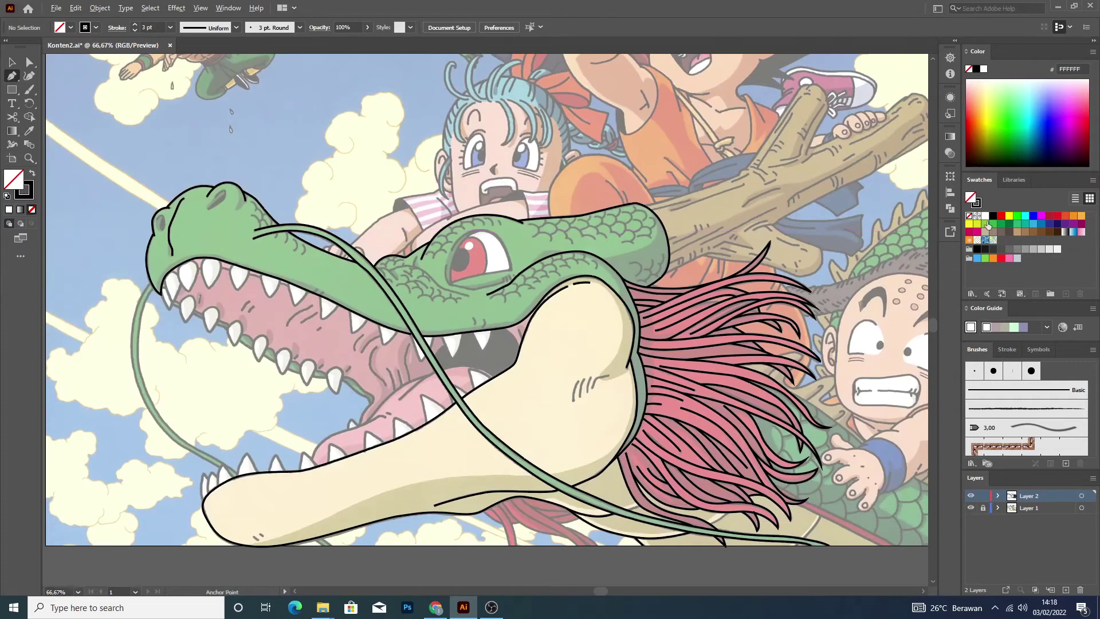
{"action": "scroll", "coordinate": [870, 236], "scroll_direction": "up", "scroll_amount": 2}
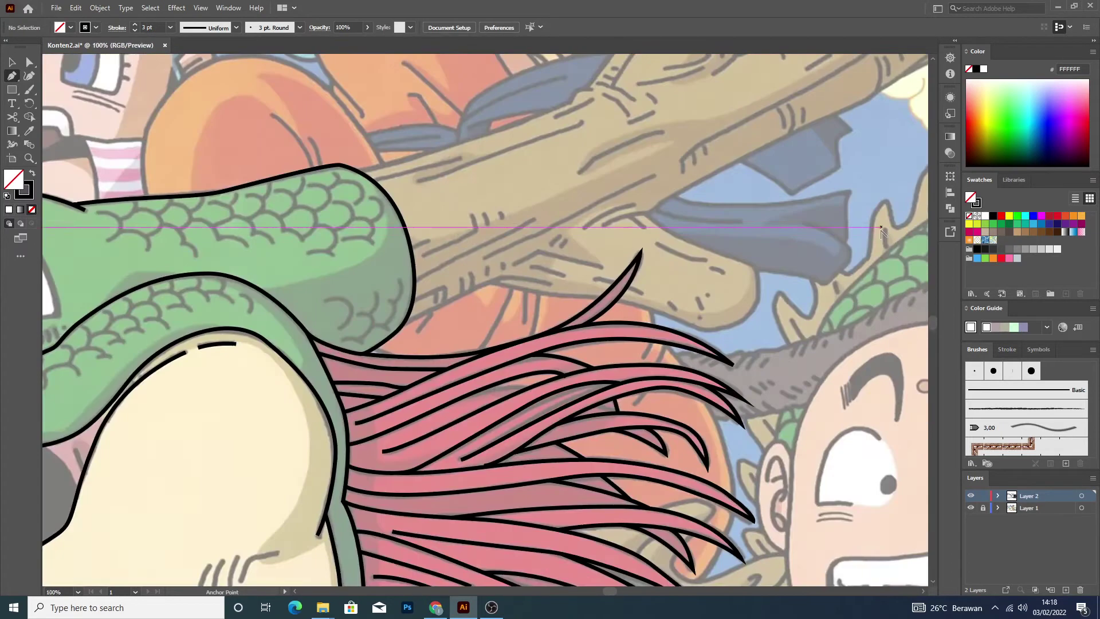
Trace a straight-segment line along the branch's lower edge beside the dragon's head.
{"action": "left_click", "coordinate": [401, 328]}
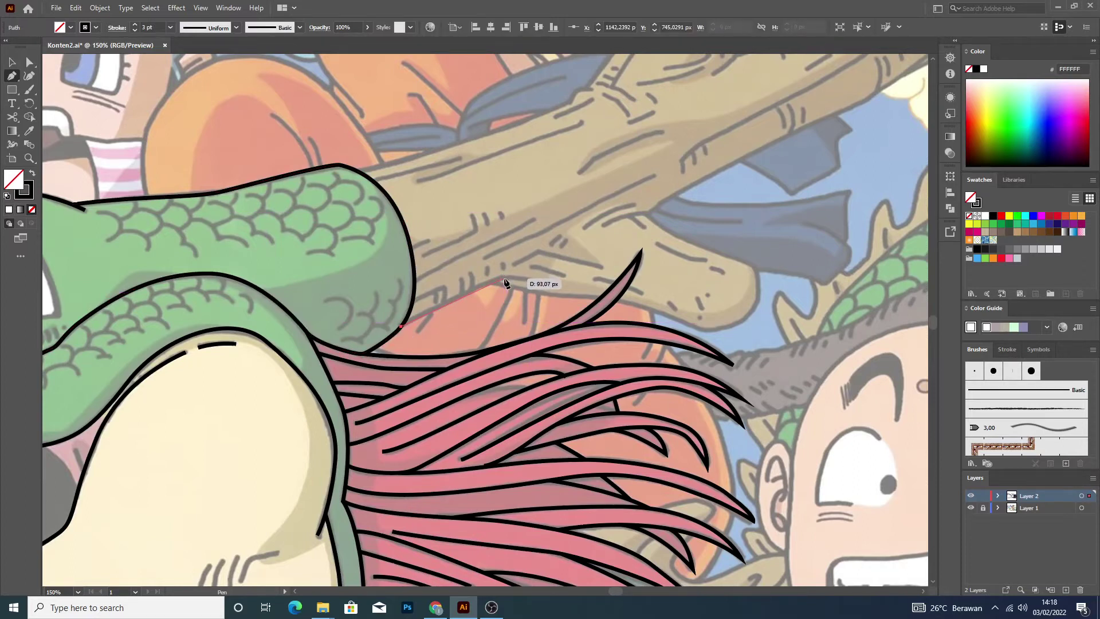
{"action": "scroll", "coordinate": [504, 281], "scroll_direction": "up", "scroll_amount": 3}
{"action": "left_click", "coordinate": [500, 277]}
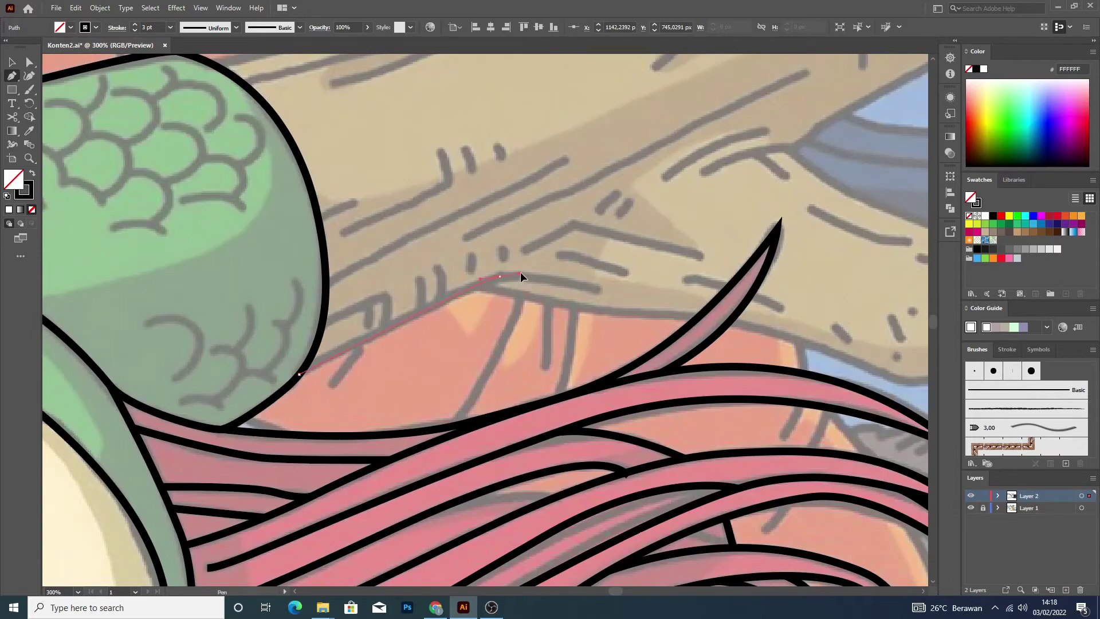
{"action": "left_click", "coordinate": [596, 287]}
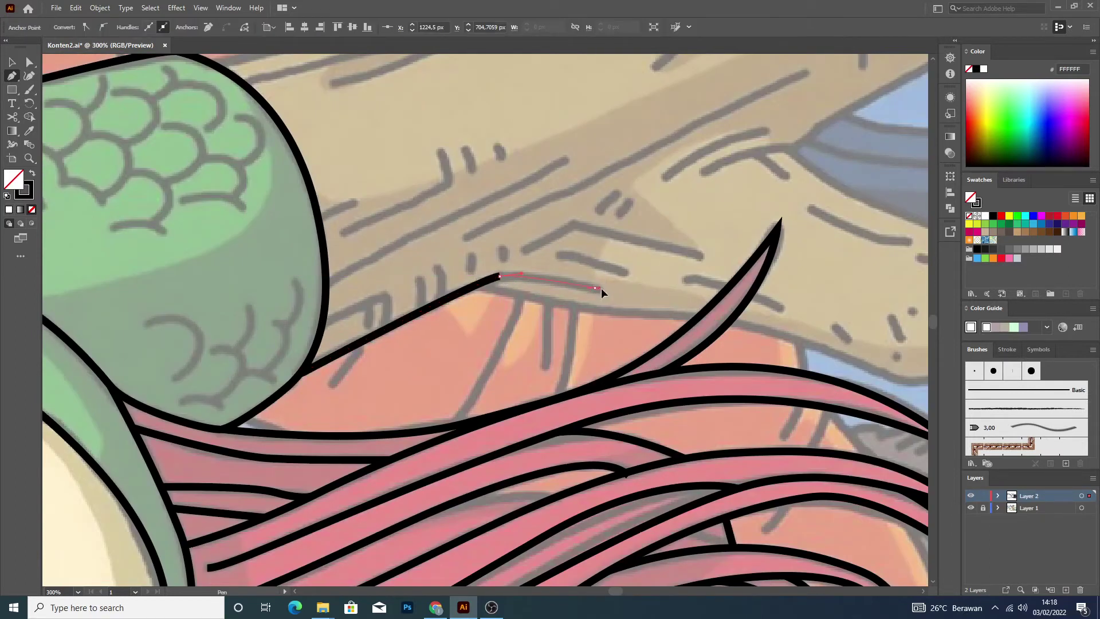
{"action": "left_click", "coordinate": [12, 62]}
{"action": "left_click", "coordinate": [403, 287]}
Draw a second curved line along the branch underside reaching the upturned mane strand.
{"action": "left_click", "coordinate": [12, 75]}
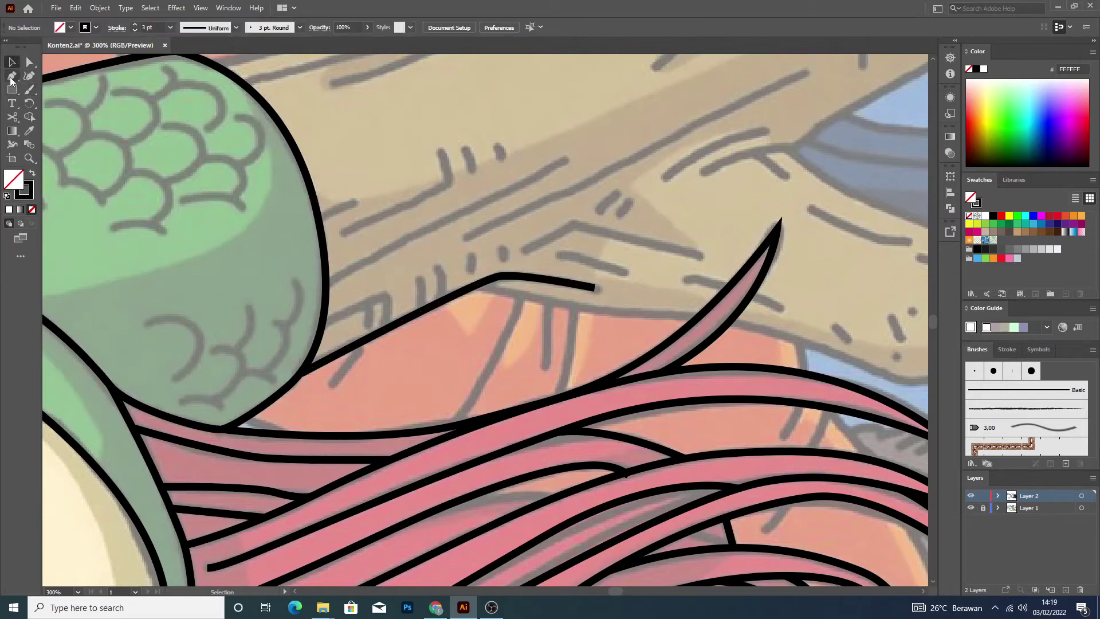
{"action": "left_click", "coordinate": [475, 285]}
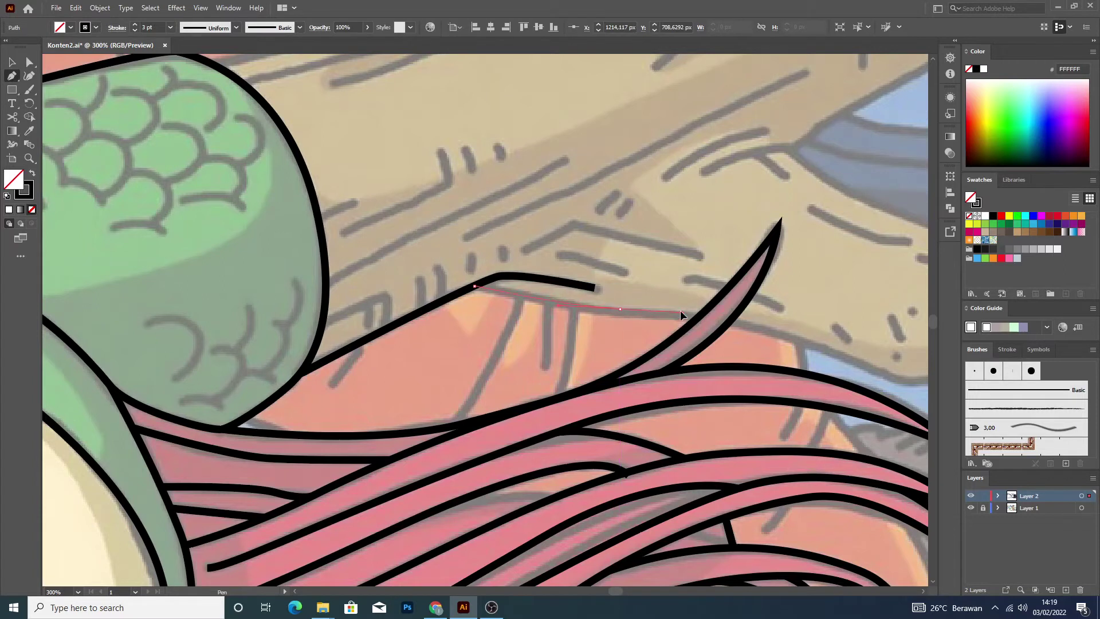
{"action": "left_click_drag", "start_coordinate": [680, 314], "coordinate": [687, 315]}
{"action": "left_click", "coordinate": [701, 314]}
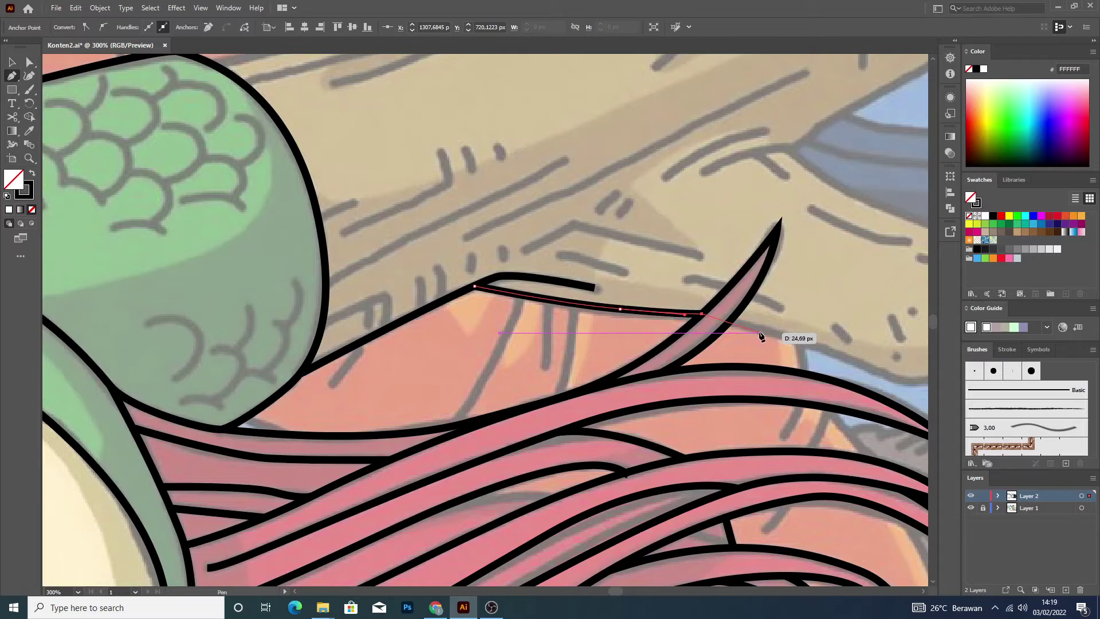
{"action": "key", "text": "v"}
{"action": "left_click", "coordinate": [795, 348]}
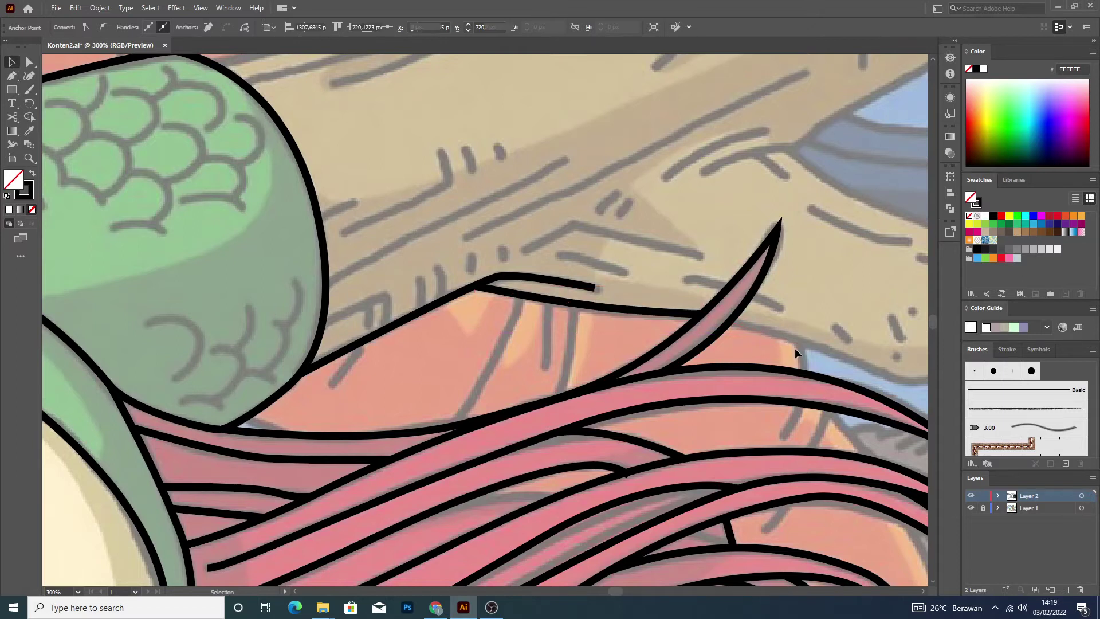
{"action": "key", "text": "p"}
{"action": "left_click", "coordinate": [734, 324]}
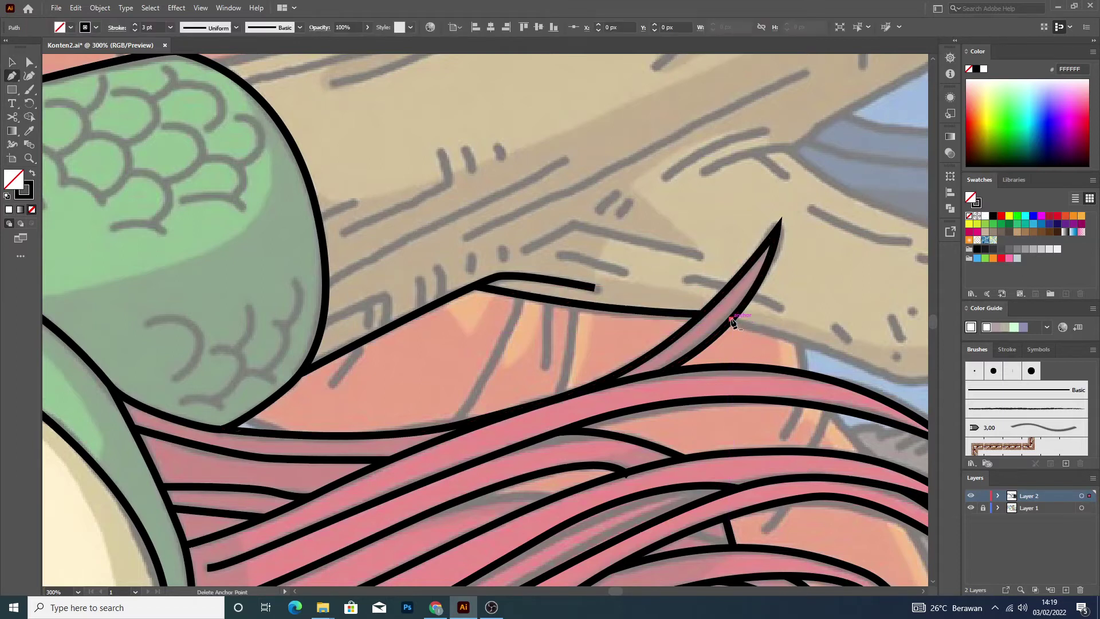
{"action": "key", "text": "ctrl+minus"}
{"action": "key", "text": "ctrl+minus"}
{"action": "key", "text": "ctrl+minus"}
Wrap the outline around the lower limb's rounded end and curve it into the fork notch.
{"action": "key", "text": "ctrl+plus"}
{"action": "key", "text": "ctrl+plus"}
{"action": "key", "text": "ctrl+plus"}
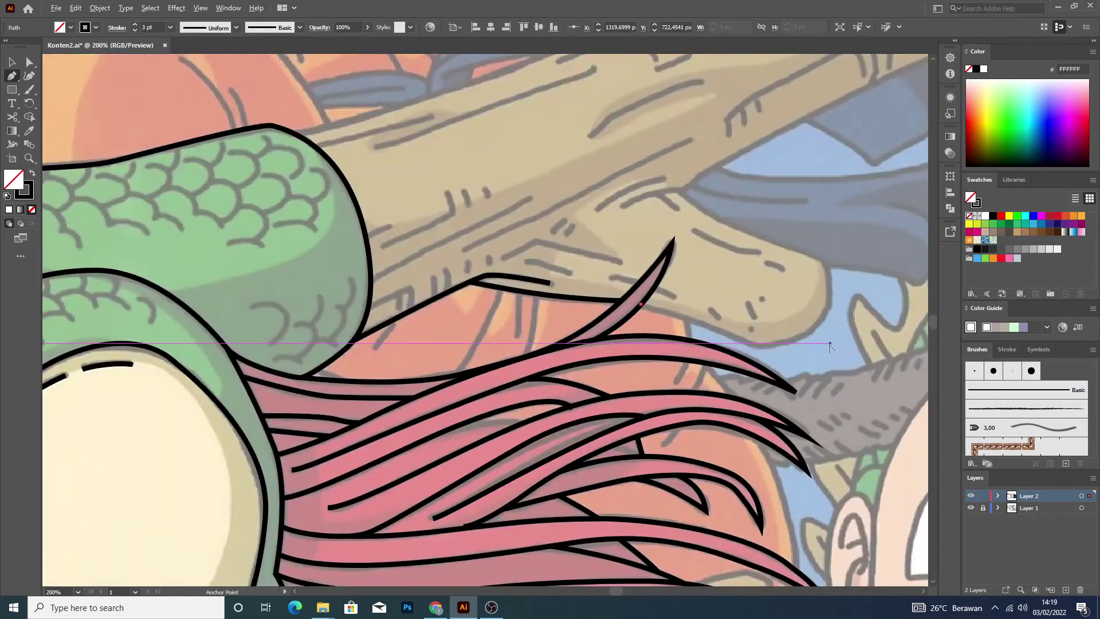
{"action": "left_click_drag", "start_coordinate": [720, 346], "coordinate": [733, 354]}
{"action": "left_click_drag", "start_coordinate": [799, 326], "coordinate": [817, 308]}
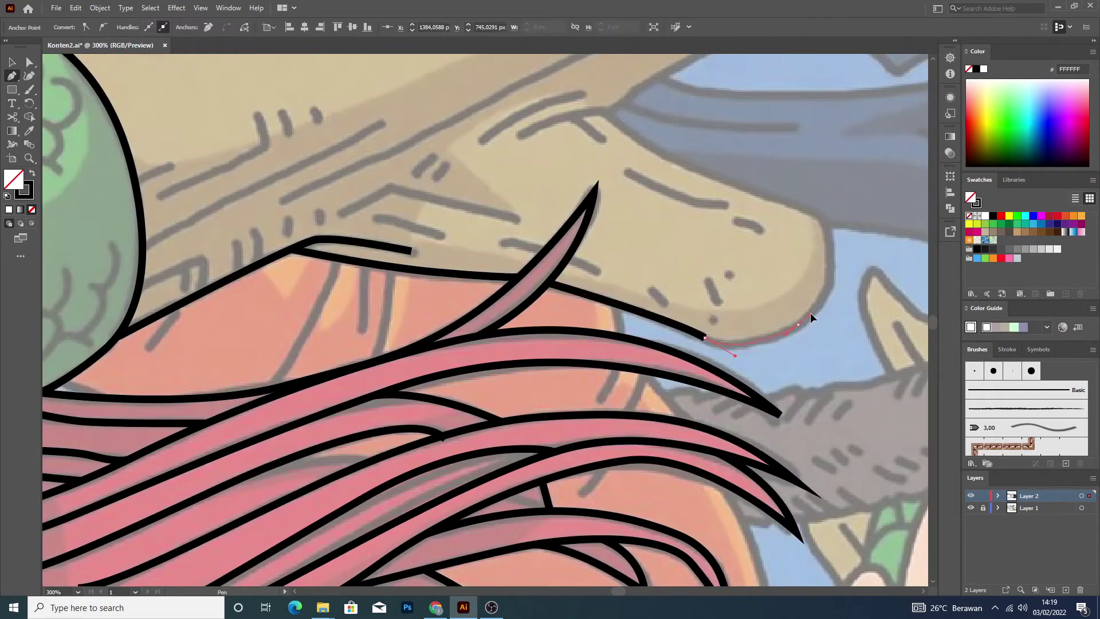
{"action": "left_click_drag", "start_coordinate": [830, 255], "coordinate": [828, 225]}
{"action": "mouse_move", "coordinate": [822, 216]}
{"action": "left_mouse_down"}
{"action": "mouse_move", "coordinate": [700, 187]}
{"action": "mouse_move", "coordinate": [610, 112]}
{"action": "left_mouse_up"}
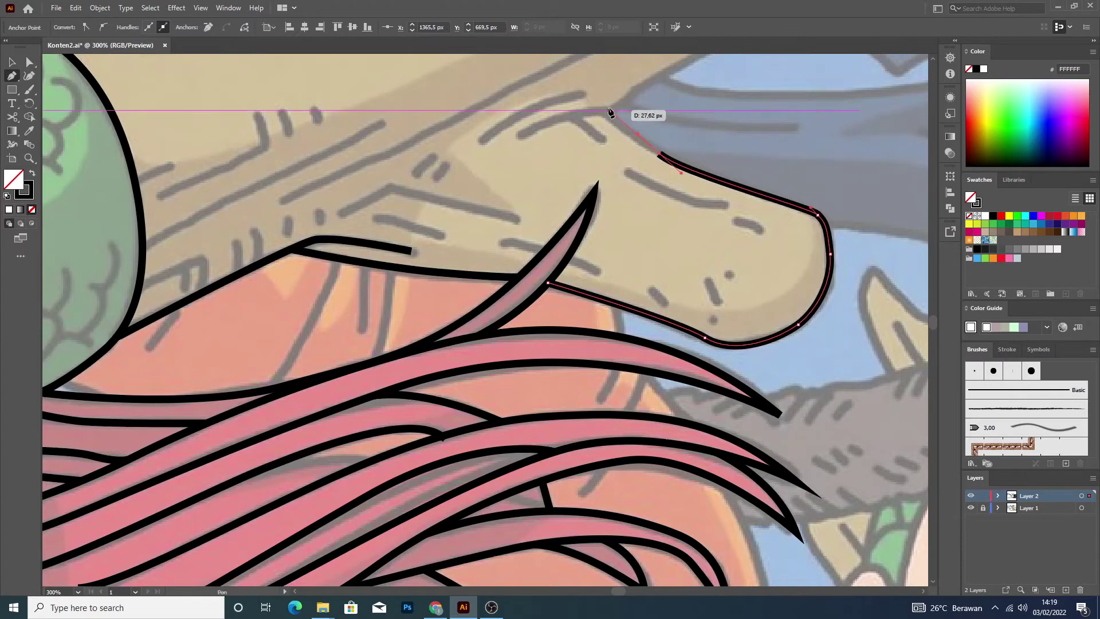
{"action": "scroll", "coordinate": [614, 111], "scroll_direction": "up", "scroll_amount": 5}
{"action": "key", "text": "ctrl+z"}
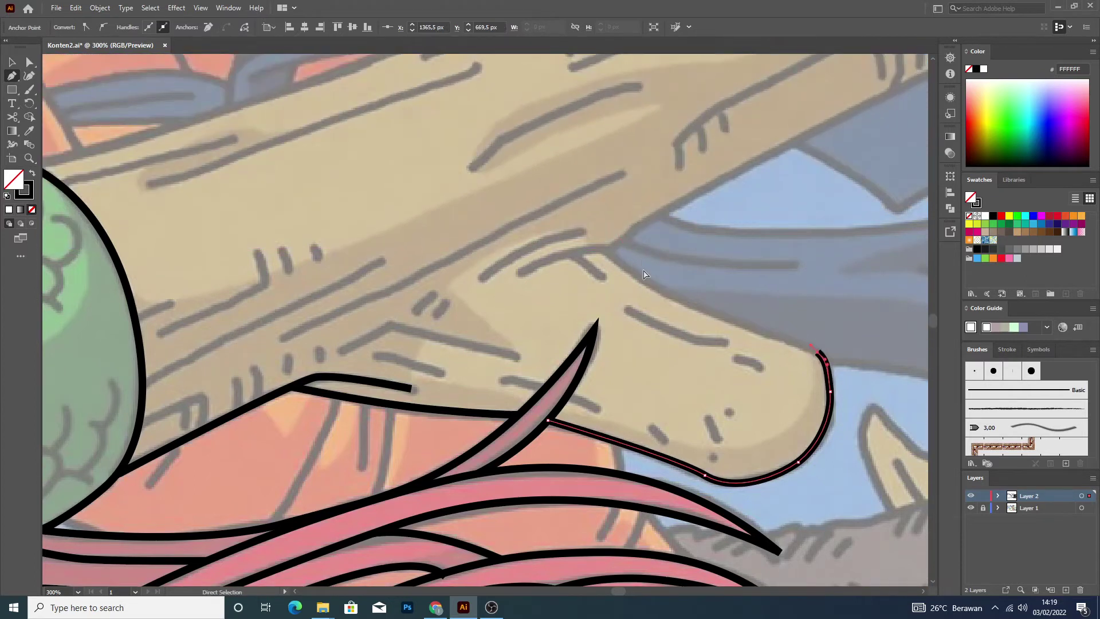
{"action": "left_click", "coordinate": [608, 252], "text": "ctrl"}
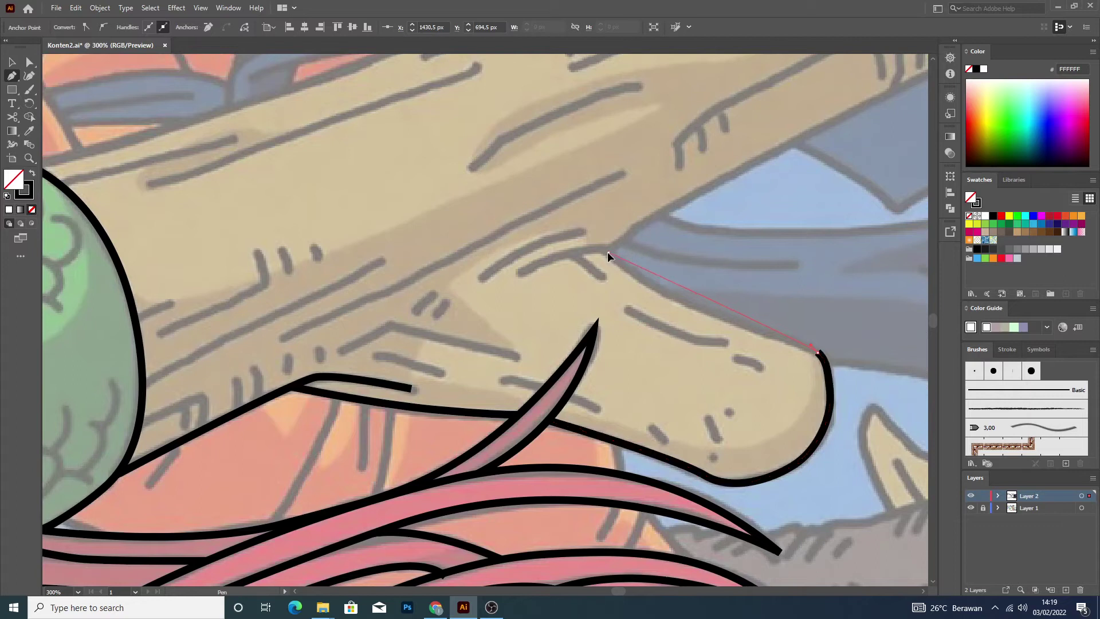
{"action": "left_click_drag", "start_coordinate": [571, 200], "coordinate": [560, 197]}
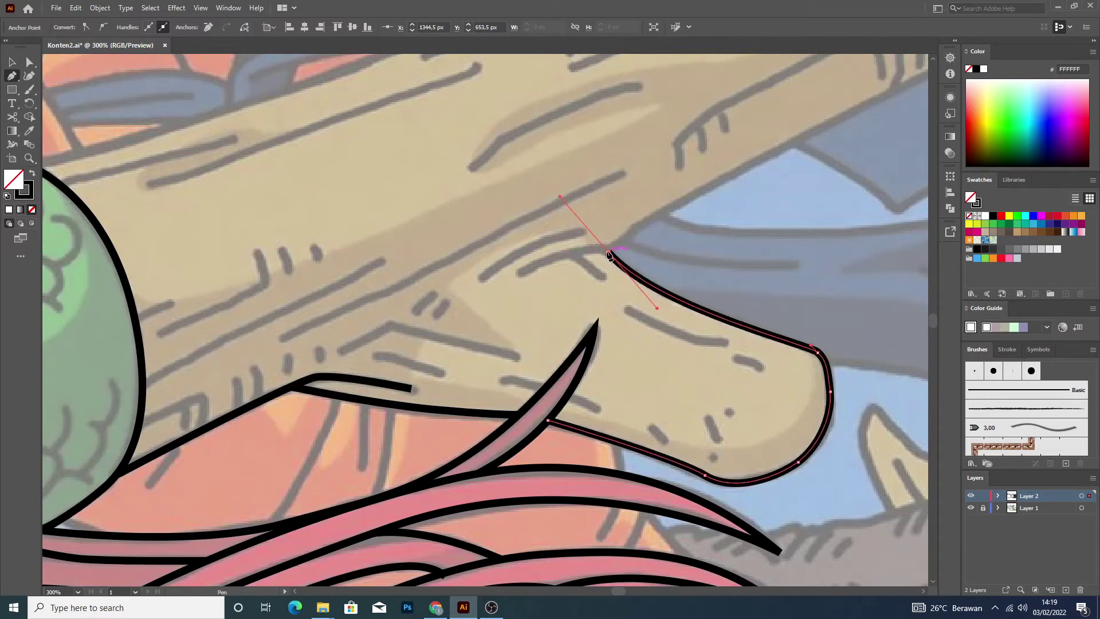
{"action": "left_click_drag", "start_coordinate": [608, 253], "coordinate": [695, 201]}
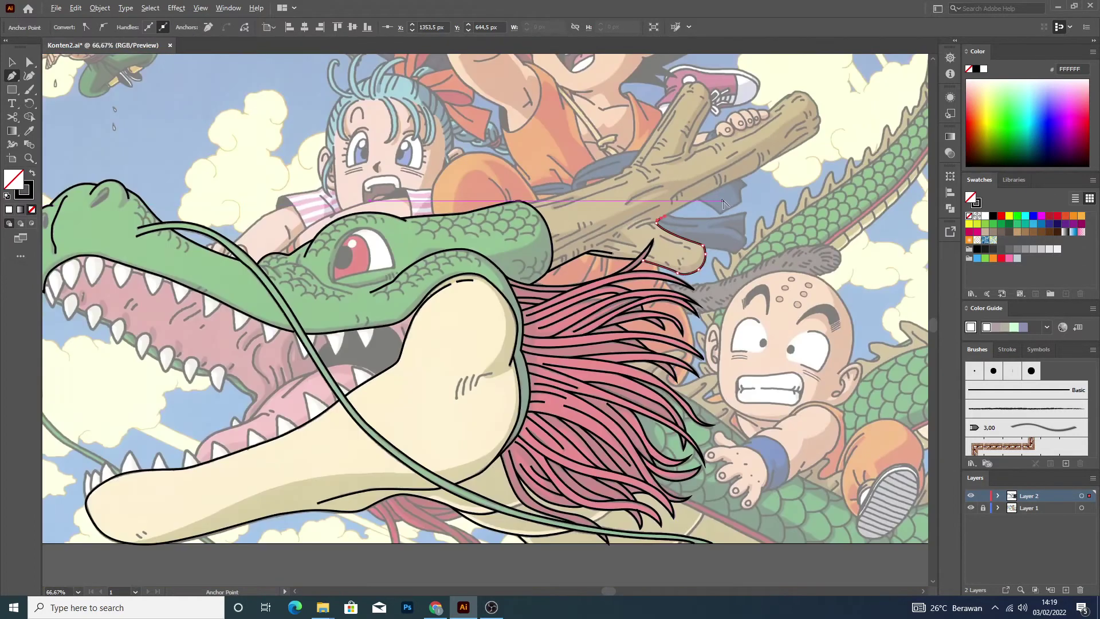
Extend the outline along the upper limb's underside up toward its tip.
{"action": "left_click_drag", "start_coordinate": [715, 141], "coordinate": [745, 128]}
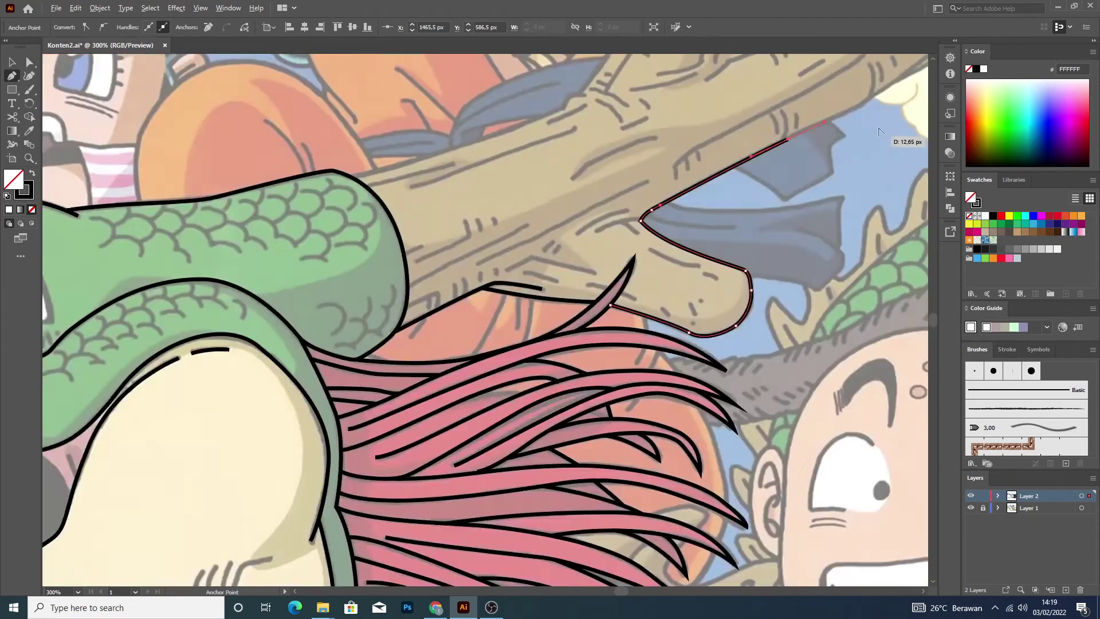
{"action": "left_click_drag", "start_coordinate": [787, 105], "coordinate": [905, 105]}
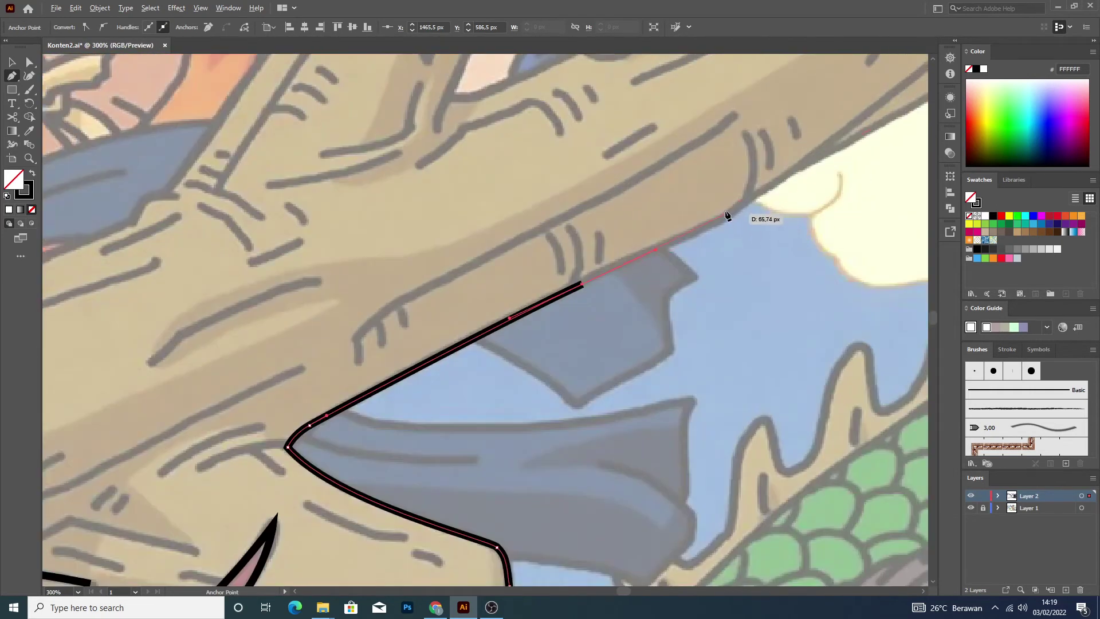
{"action": "left_click_drag", "start_coordinate": [728, 218], "coordinate": [753, 205]}
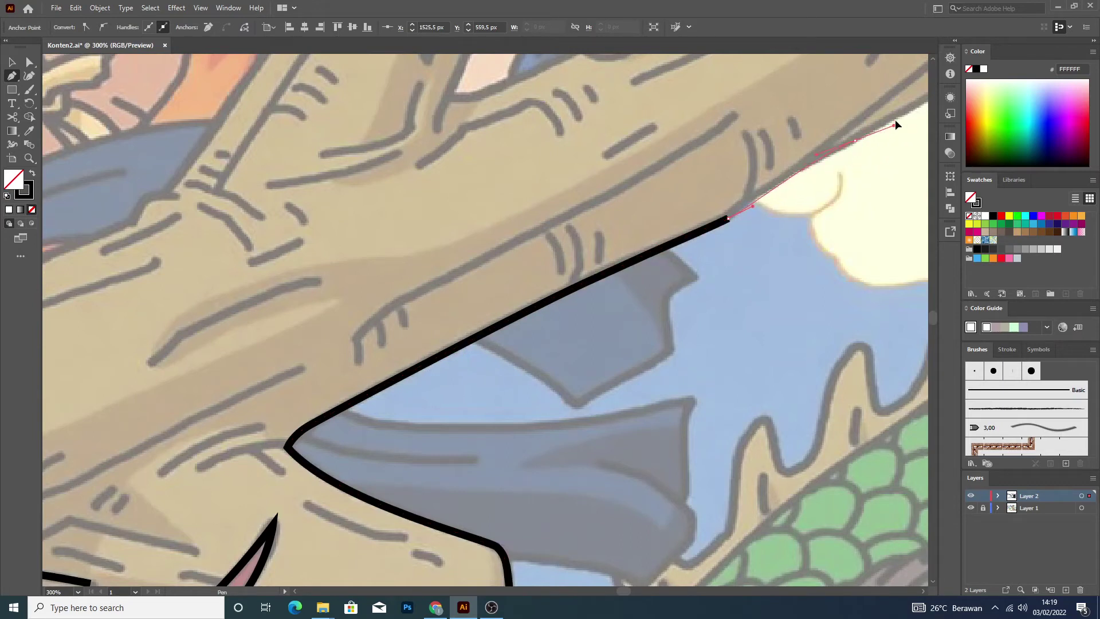
{"action": "key", "text": "ctrl+0"}
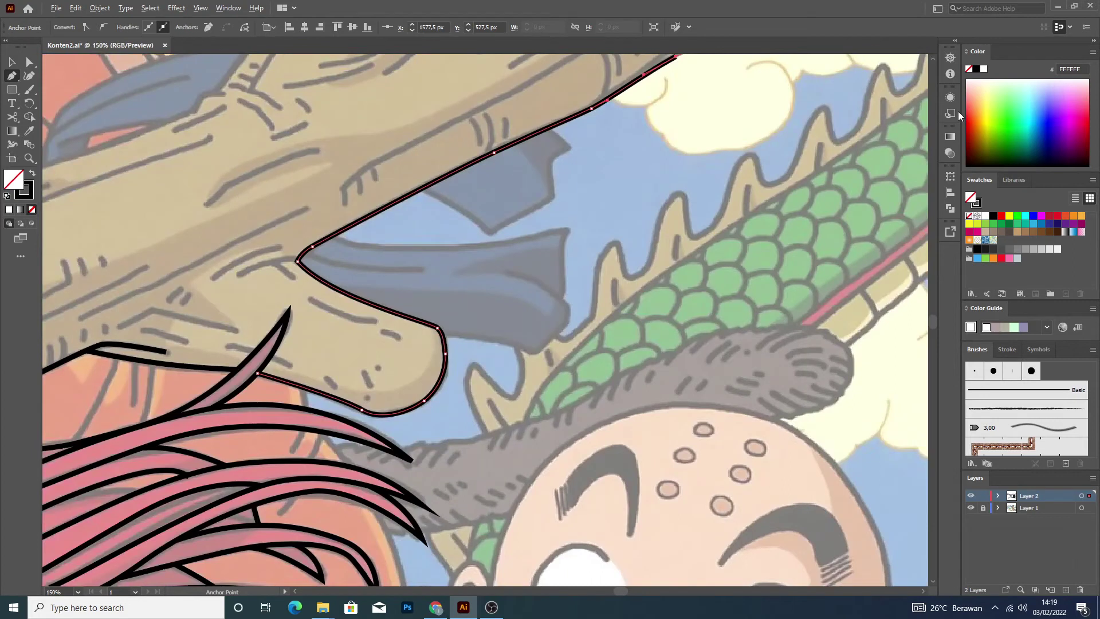
{"action": "scroll", "coordinate": [528, 215], "scroll_direction": "down", "scroll_amount": 3}
{"action": "scroll", "coordinate": [528, 215], "scroll_direction": "up", "scroll_amount": 3}
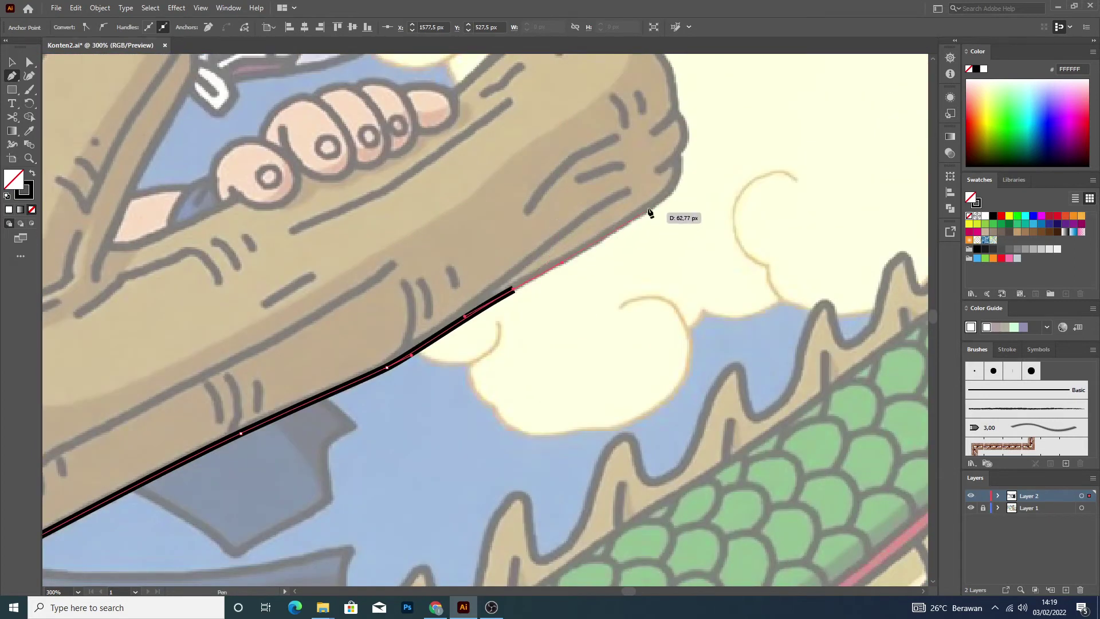
{"action": "left_click_drag", "start_coordinate": [679, 159], "coordinate": [669, 111]}
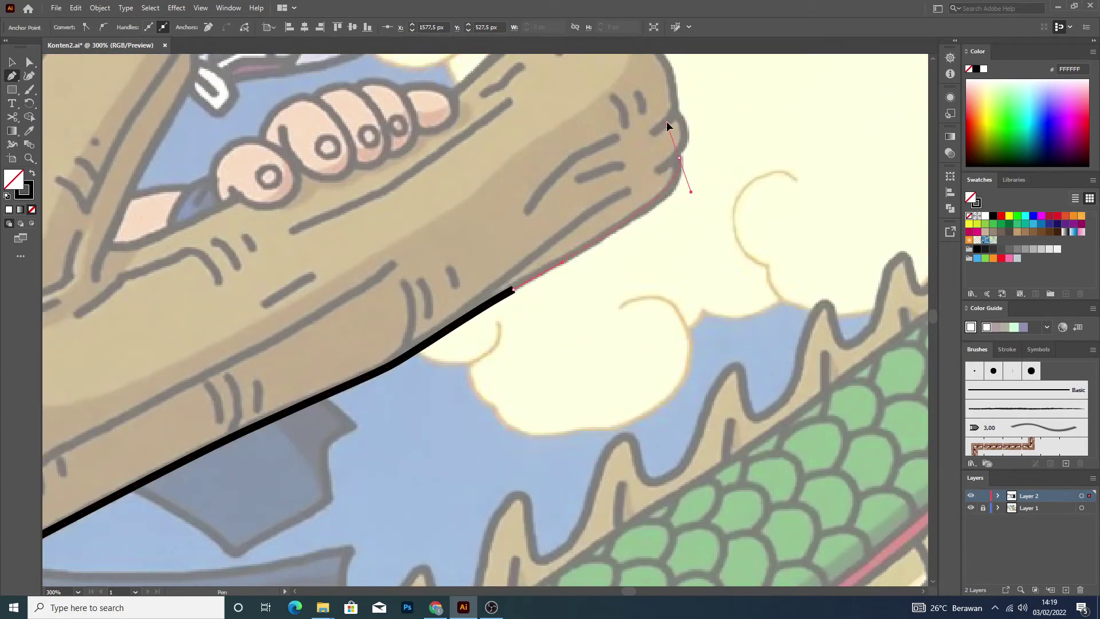
{"action": "key", "text": "v"}
{"action": "left_click", "coordinate": [731, 172]}
Draw a small curve around the tip's bump and nudge the limb outline's endpoint into place.
{"action": "key", "text": "p"}
{"action": "left_click", "coordinate": [657, 172]}
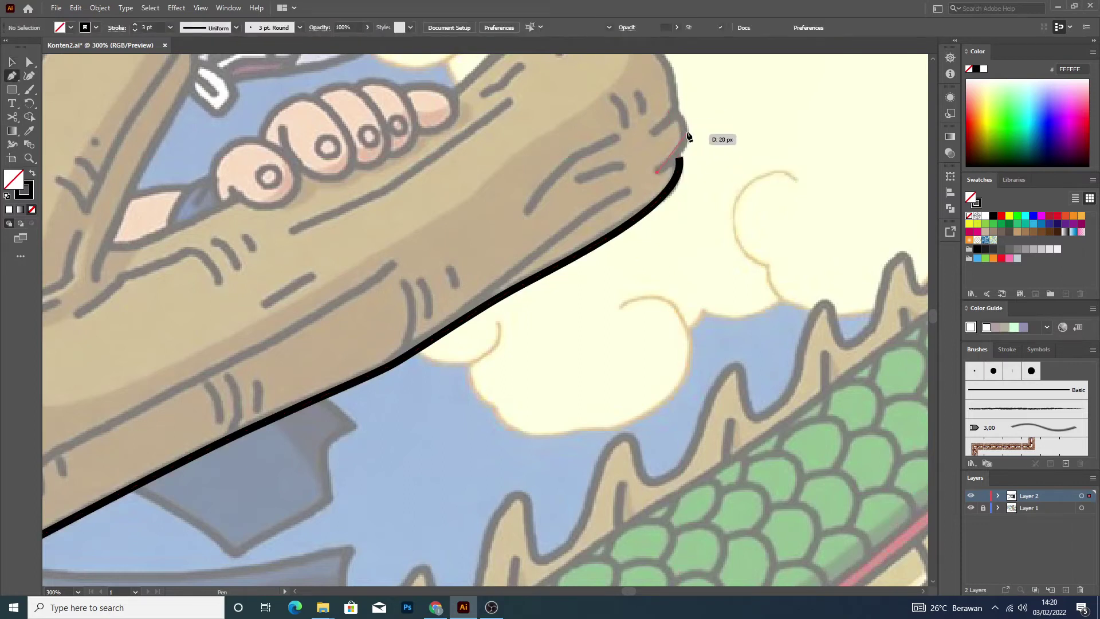
{"action": "mouse_move", "coordinate": [680, 112]}
{"action": "left_mouse_down"}
{"action": "mouse_move", "coordinate": [658, 76]}
{"action": "mouse_move", "coordinate": [698, 127]}
{"action": "left_mouse_up"}
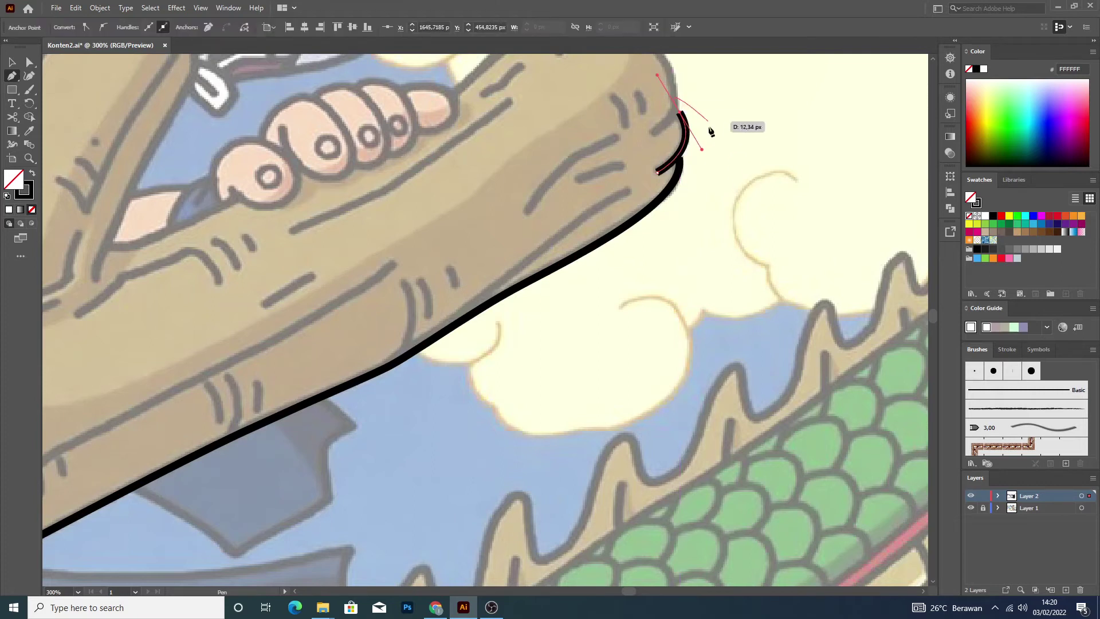
{"action": "key", "text": "v"}
{"action": "left_click", "coordinate": [704, 178]}
{"action": "key", "text": "a"}
{"action": "left_click", "coordinate": [679, 172]}
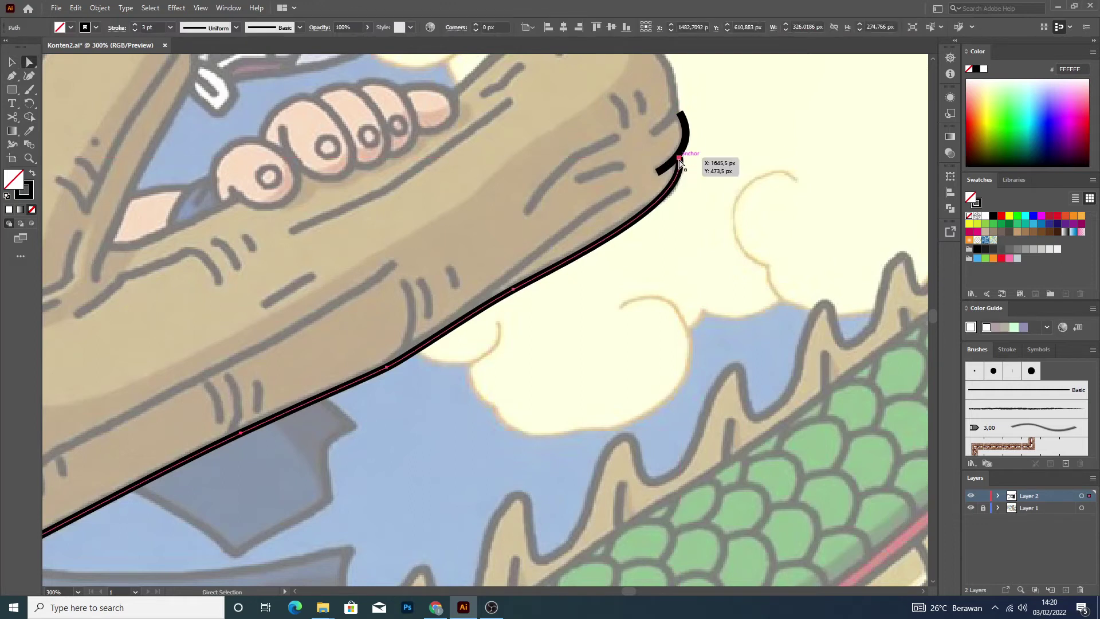
{"action": "left_click_drag", "start_coordinate": [680, 157], "coordinate": [680, 153]}
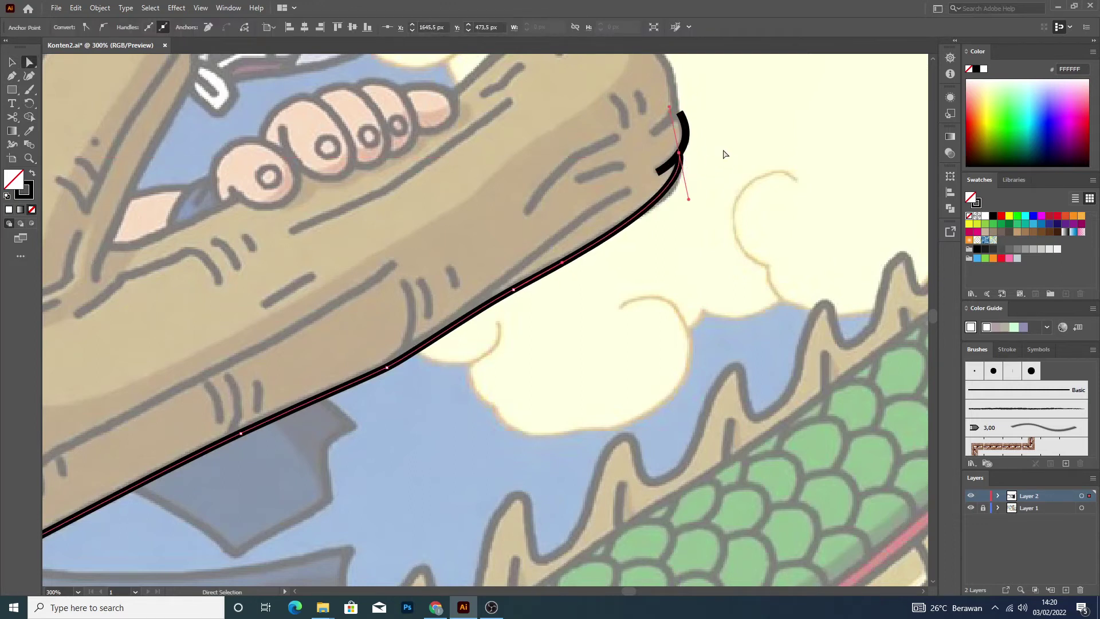
{"action": "left_click", "coordinate": [706, 157]}
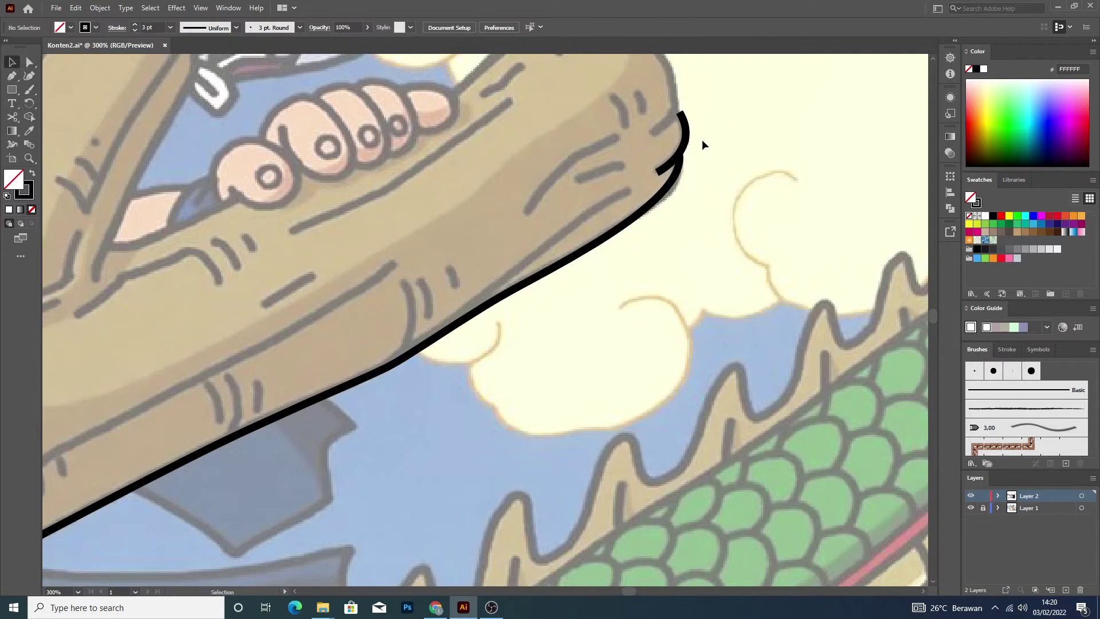
Resume the small tip curve and add points up the tip, undoing misplaced segments.
{"action": "key", "text": "p"}
{"action": "left_click", "coordinate": [679, 114]}
{"action": "scroll", "coordinate": [680, 126], "scroll_direction": "up", "scroll_amount": 2}
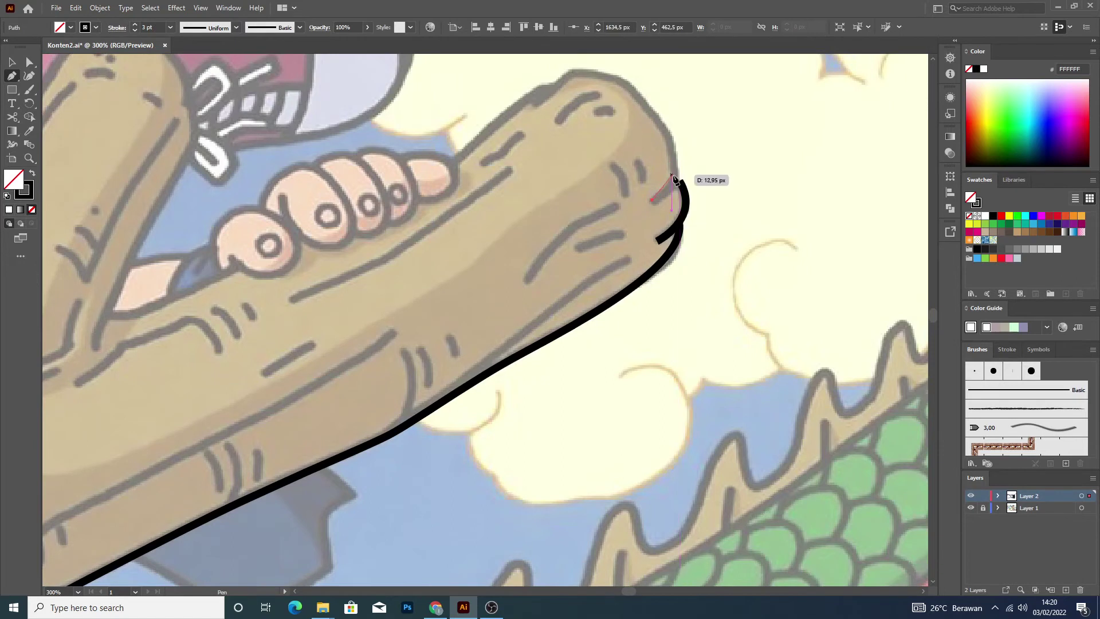
{"action": "left_click_drag", "start_coordinate": [679, 182], "coordinate": [678, 179]}
{"action": "left_click", "coordinate": [679, 166]}
{"action": "left_click", "coordinate": [644, 97]}
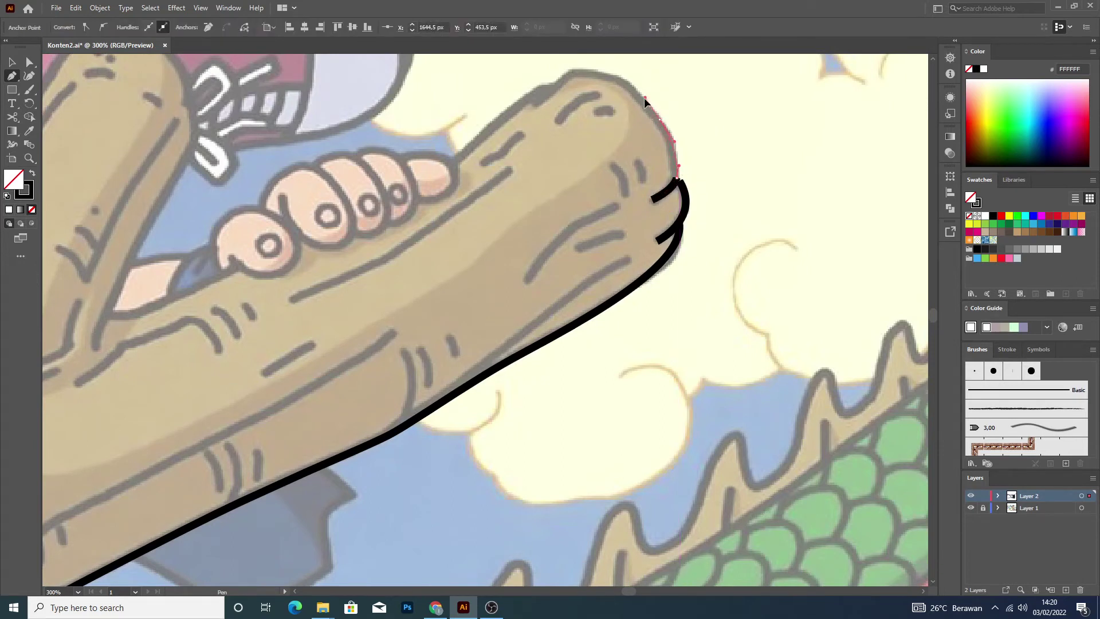
{"action": "key", "text": "Escape"}
{"action": "left_click", "coordinate": [601, 72]}
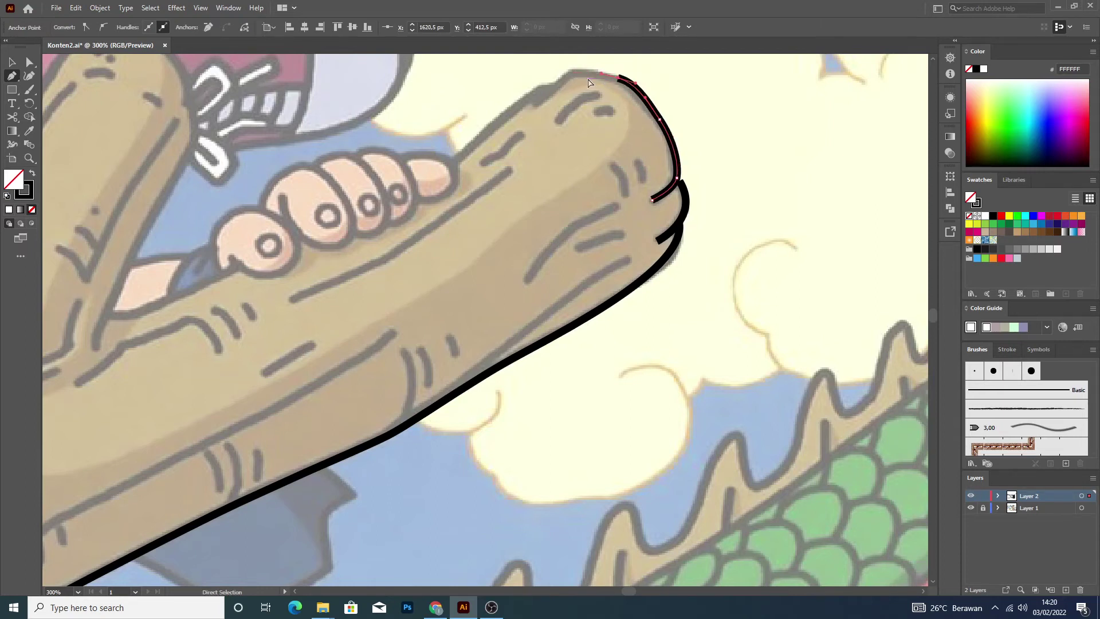
{"action": "key", "text": "ctrl+z"}
{"action": "left_click", "coordinate": [665, 133], "text": "ctrl"}
Outline the tip's right edge, across its top and down its upper edge.
{"action": "left_click", "coordinate": [660, 119]}
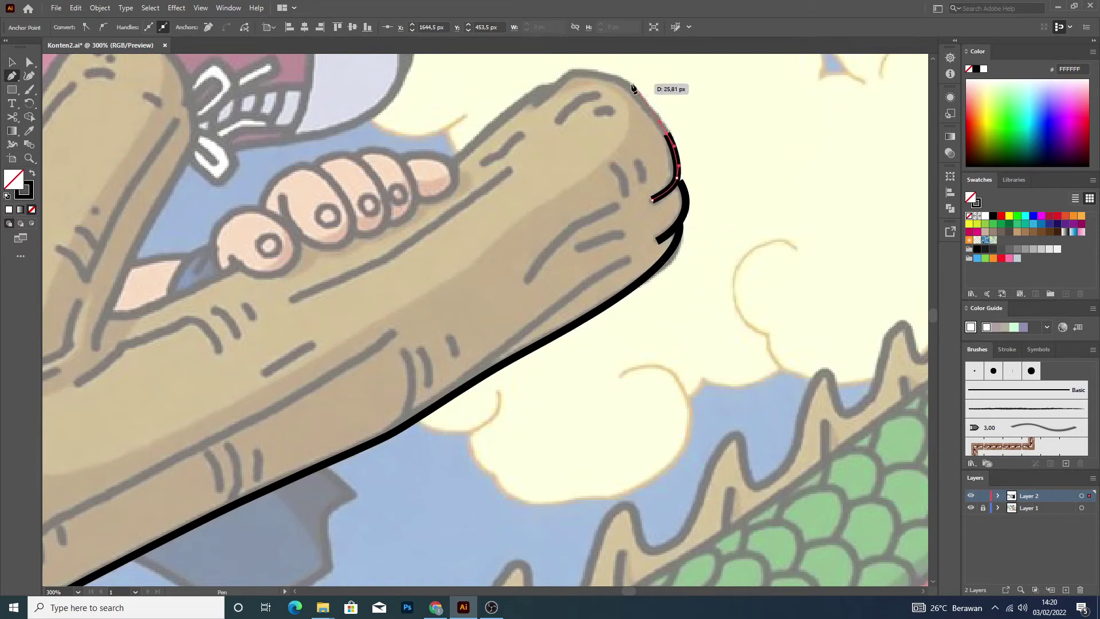
{"action": "left_click", "coordinate": [603, 71]}
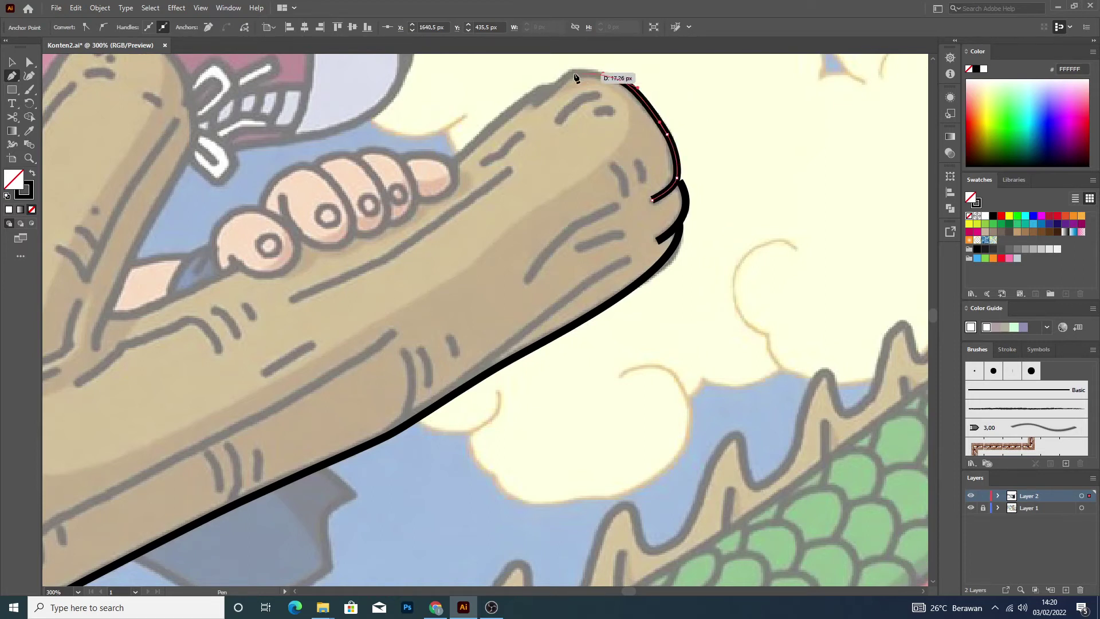
{"action": "left_click", "coordinate": [570, 71]}
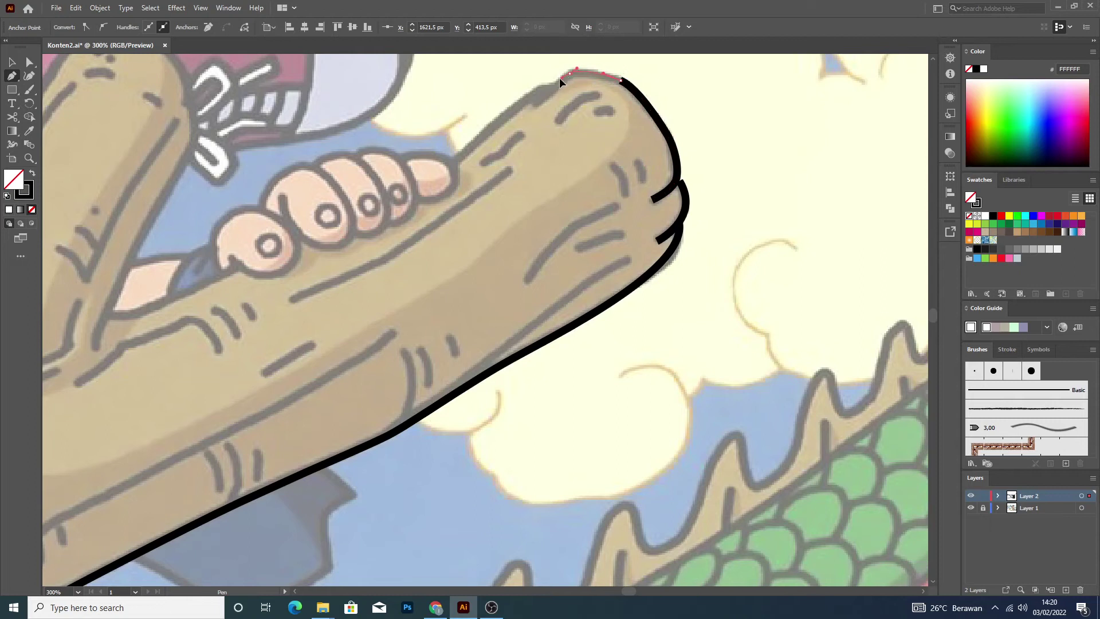
{"action": "left_click", "coordinate": [538, 101]}
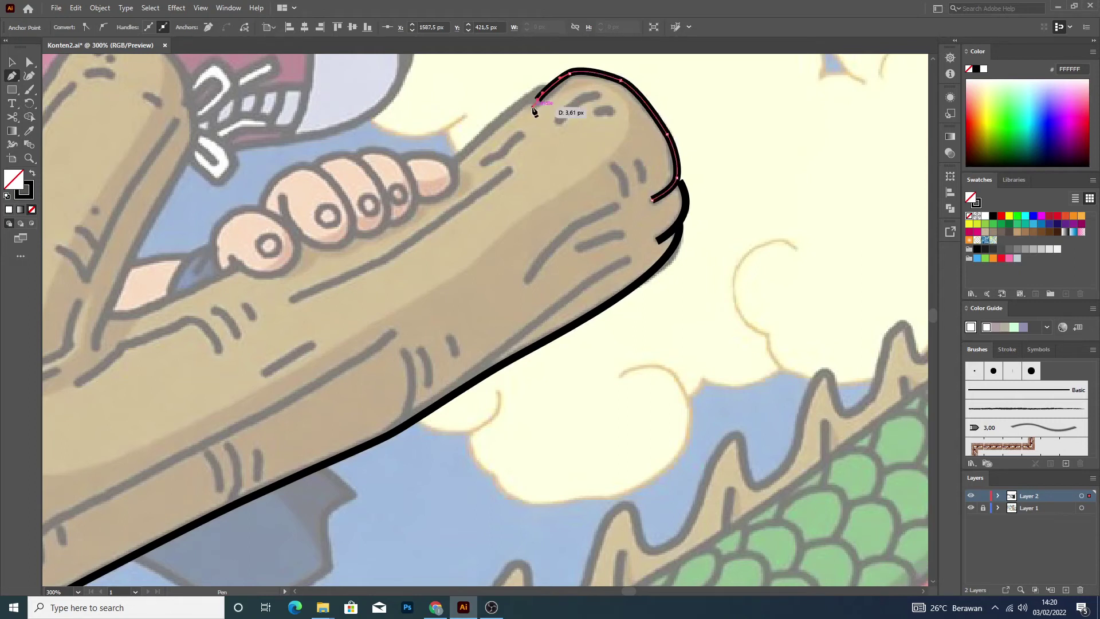
{"action": "key", "text": "v"}
{"action": "left_click", "coordinate": [542, 137]}
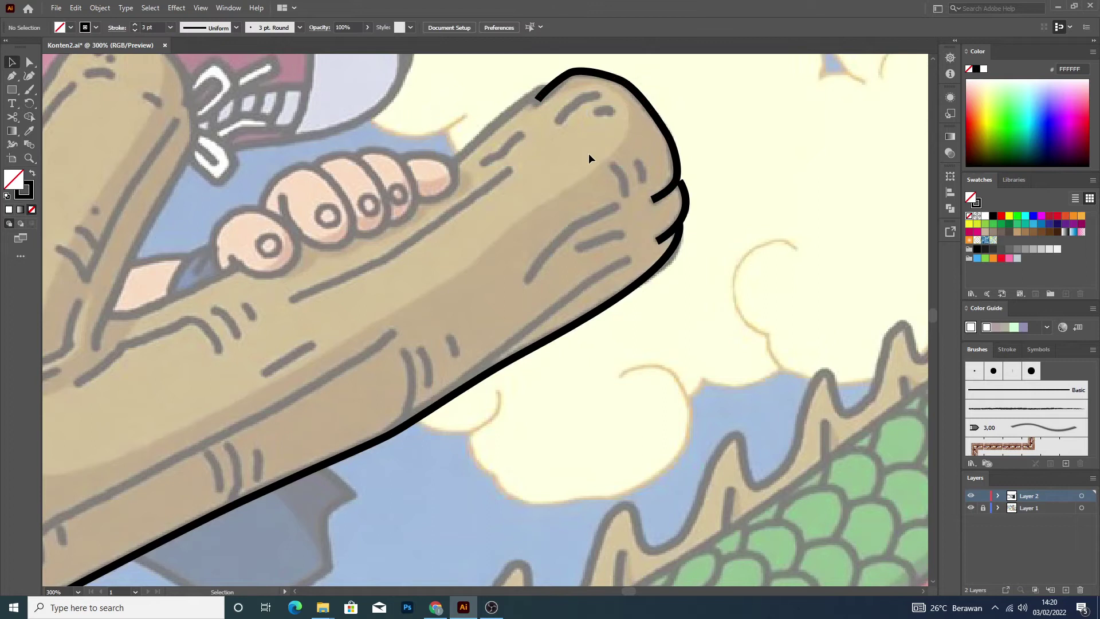
Continue the line along the limb's top edge down to the hand's knuckles.
{"action": "key", "text": "p"}
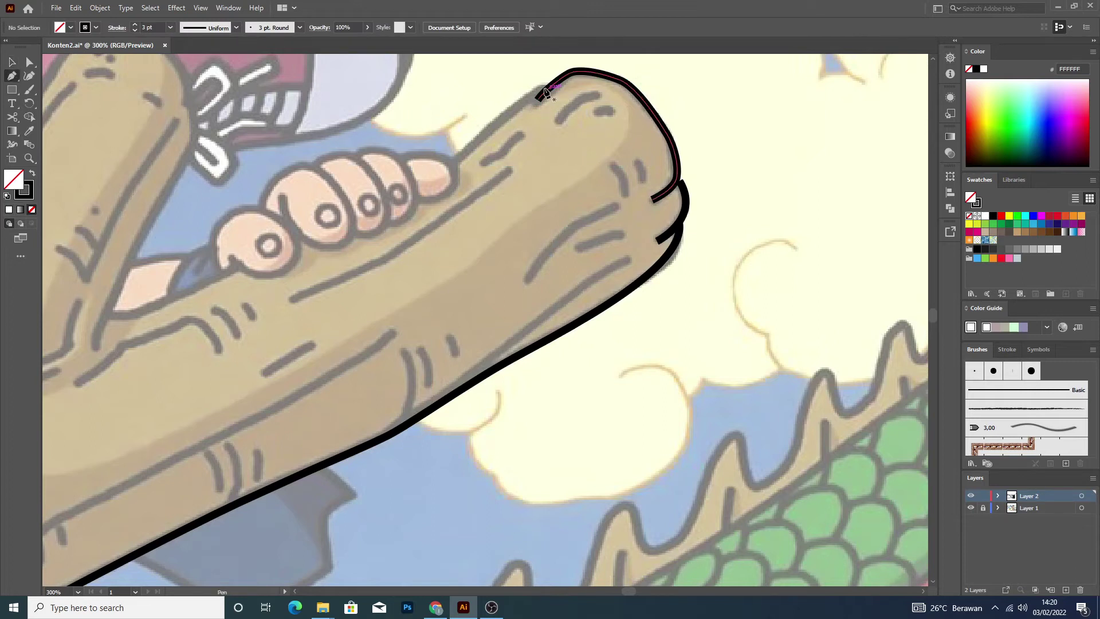
{"action": "left_click", "coordinate": [543, 91]}
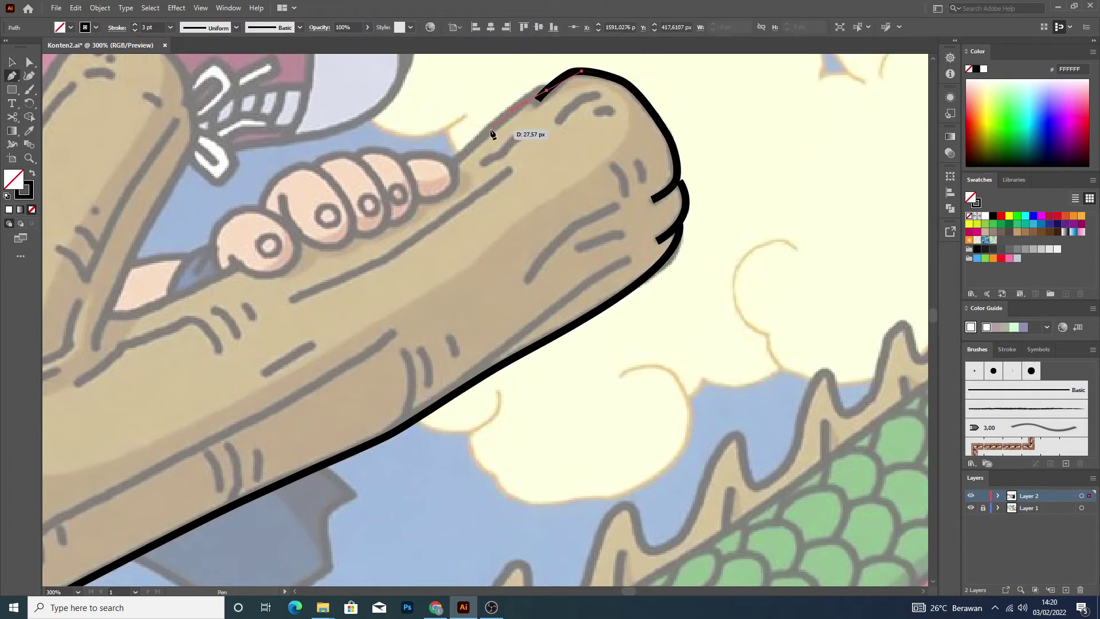
{"action": "key", "text": "Escape"}
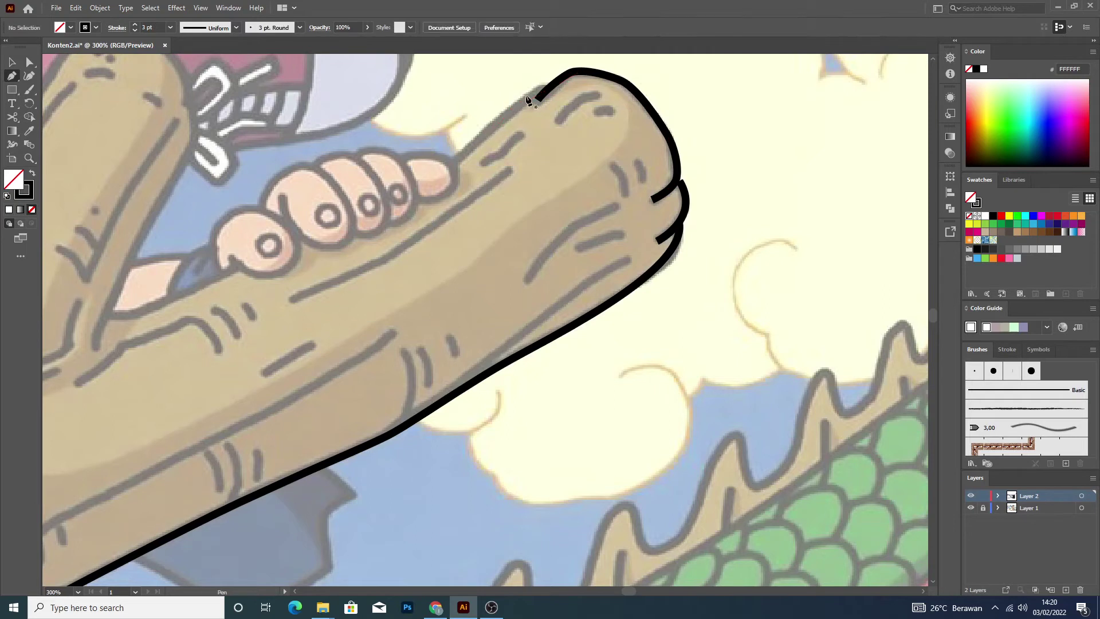
{"action": "left_click", "coordinate": [536, 91]}
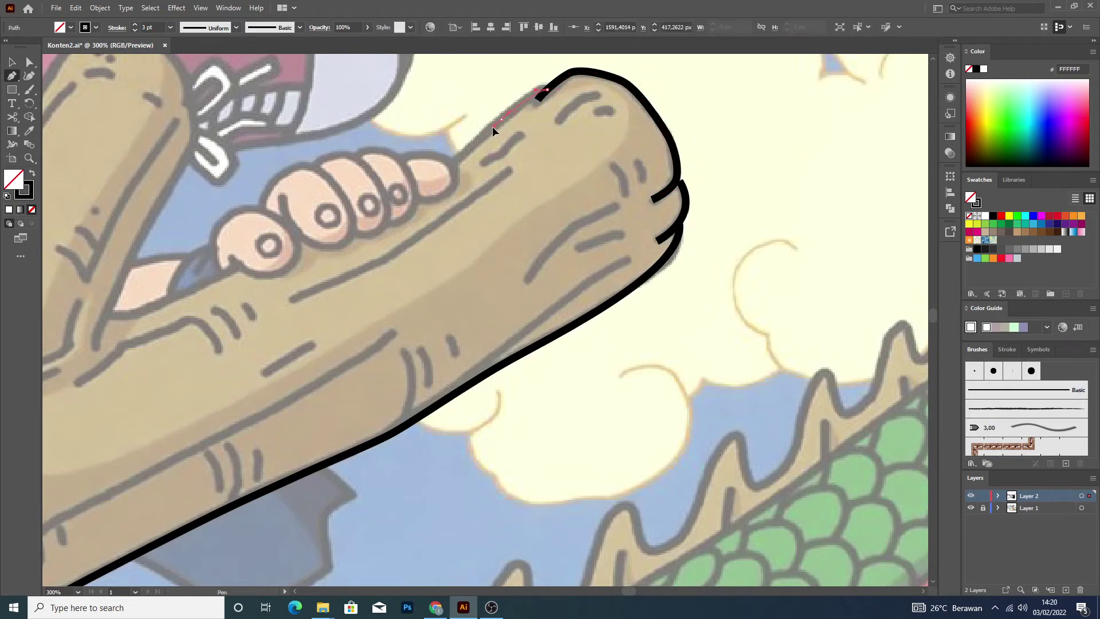
{"action": "left_click", "coordinate": [490, 128]}
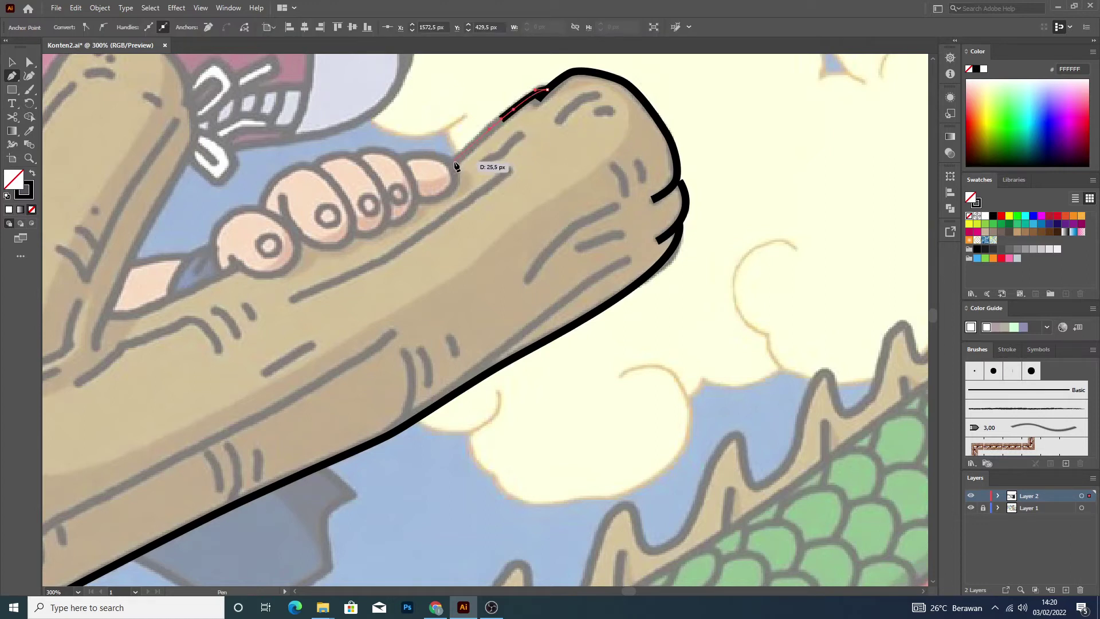
{"action": "left_click", "coordinate": [455, 163]}
{"action": "key", "text": "v"}
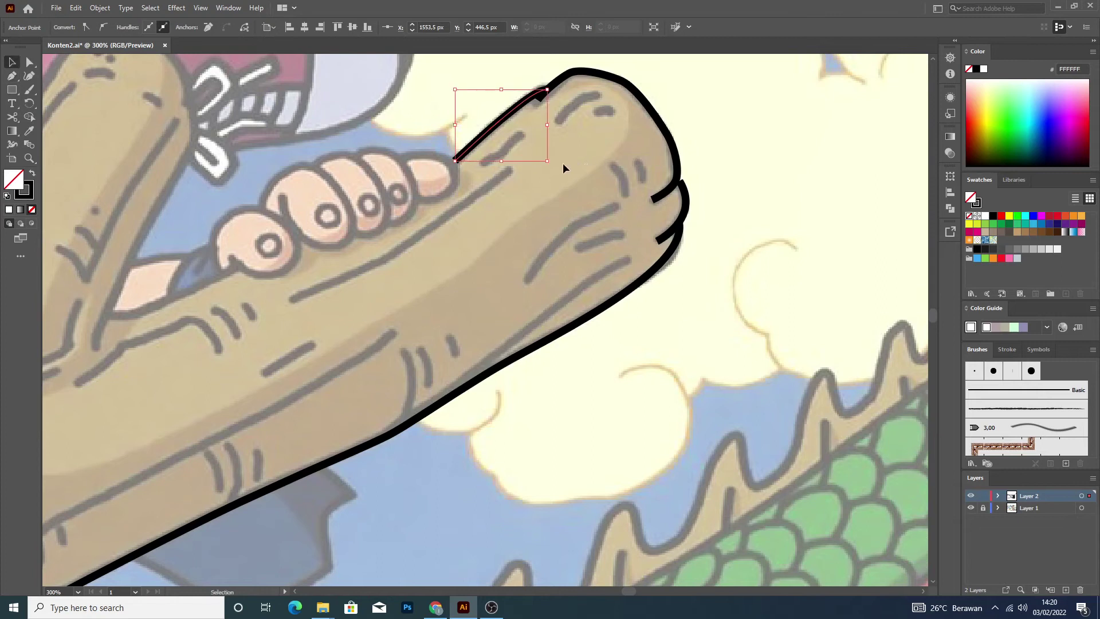
Fine-tune the top-edge curve and lower outline's tip anchor with Direct Selection.
{"action": "left_click", "coordinate": [563, 167]}
{"action": "left_click", "coordinate": [682, 189]}
{"action": "key", "text": "a"}
{"action": "left_click", "coordinate": [679, 183]}
{"action": "left_click_drag", "start_coordinate": [678, 179], "coordinate": [676, 178]}
{"action": "left_click", "coordinate": [682, 227]}
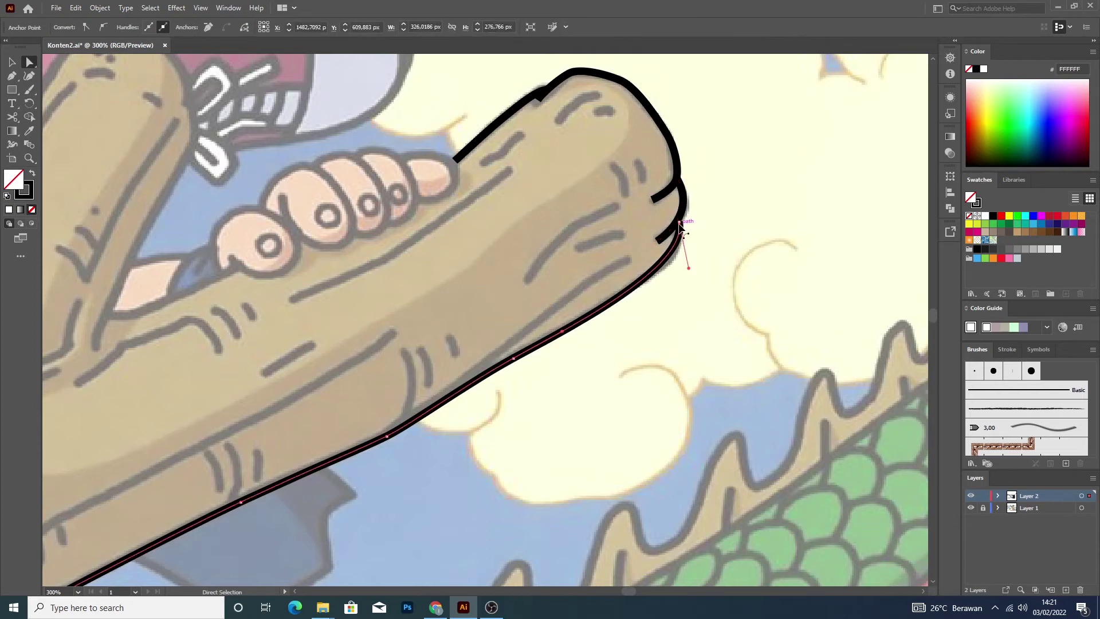
{"action": "left_click_drag", "start_coordinate": [681, 226], "coordinate": [680, 225]}
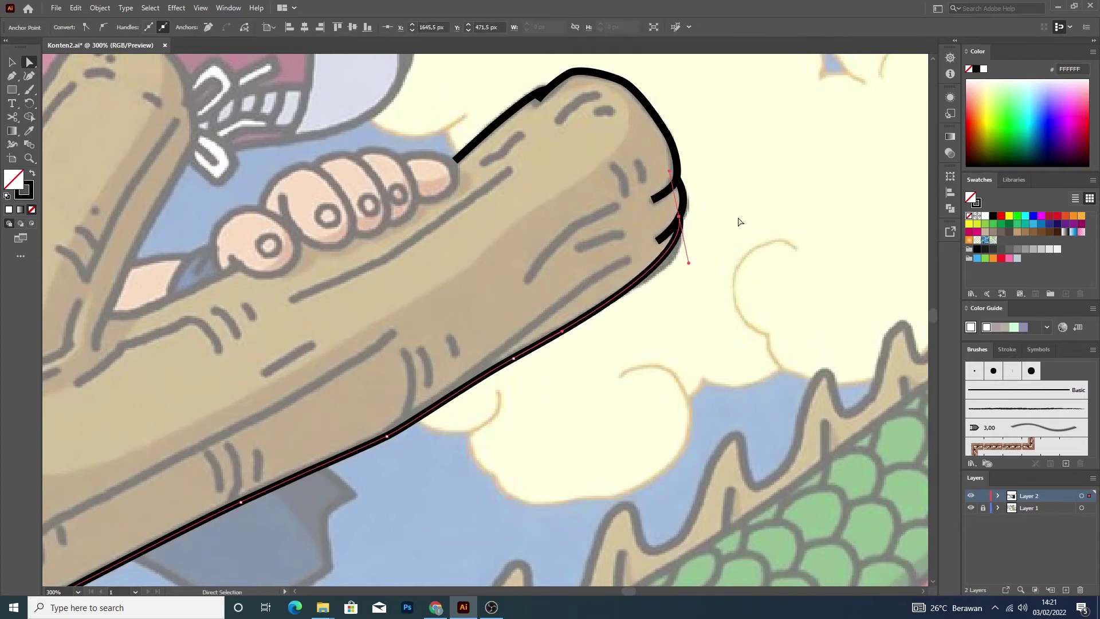
{"action": "left_click", "coordinate": [756, 226]}
Start a curved line at the dragon's head along the branch's top edge.
{"action": "scroll", "coordinate": [739, 234], "scroll_direction": "down", "scroll_amount": 2}
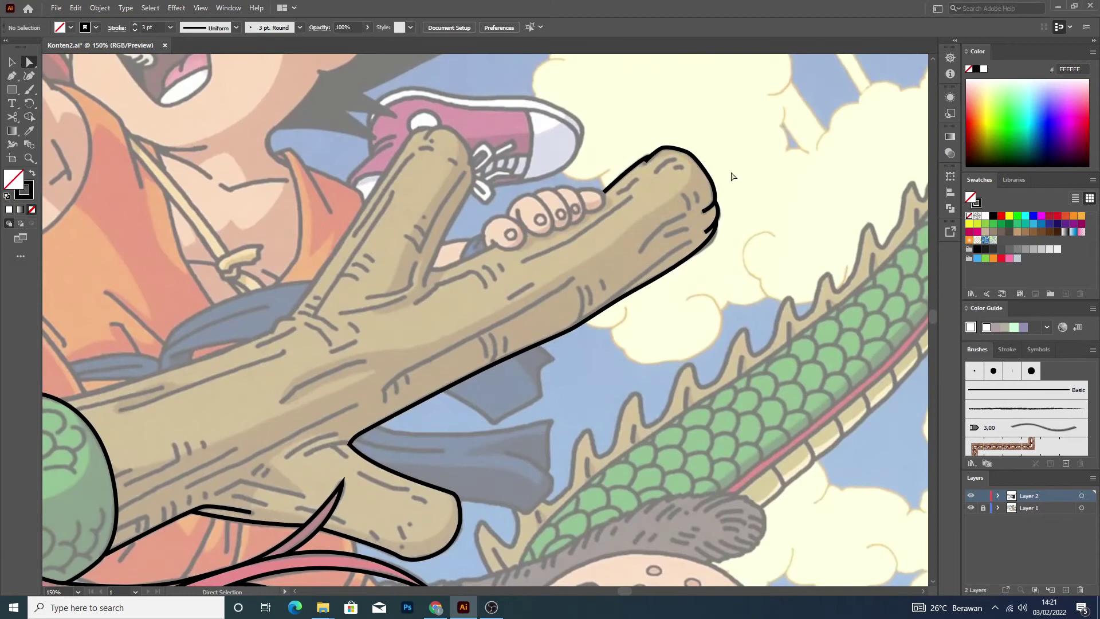
{"action": "scroll", "coordinate": [687, 160], "scroll_direction": "down", "scroll_amount": 2}
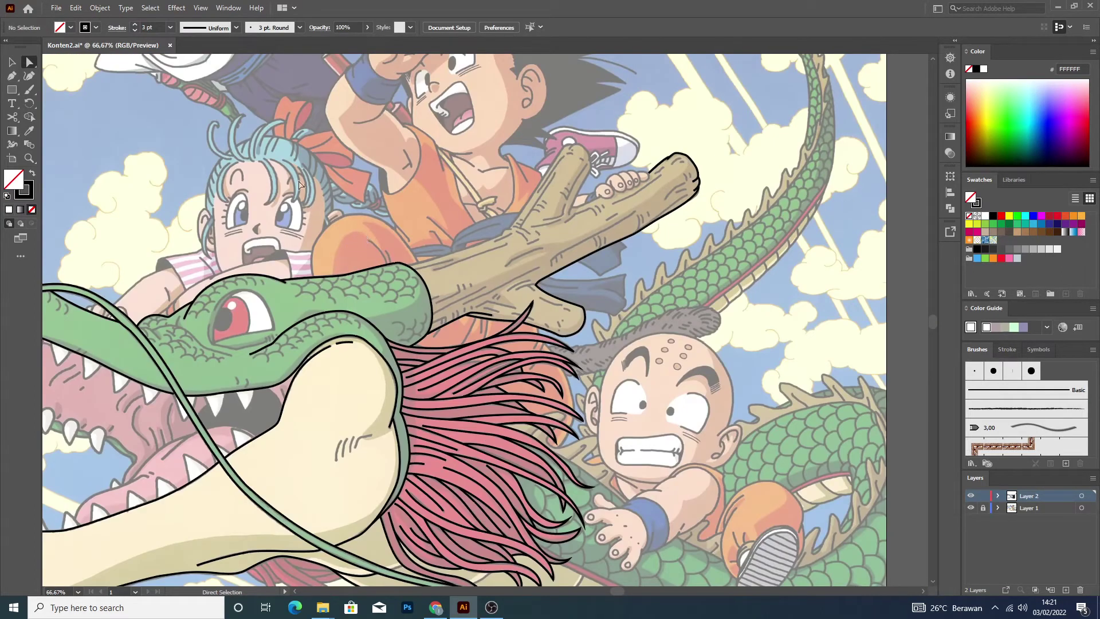
{"action": "left_click", "coordinate": [11, 75]}
{"action": "scroll", "coordinate": [341, 222], "scroll_direction": "up", "scroll_amount": 2}
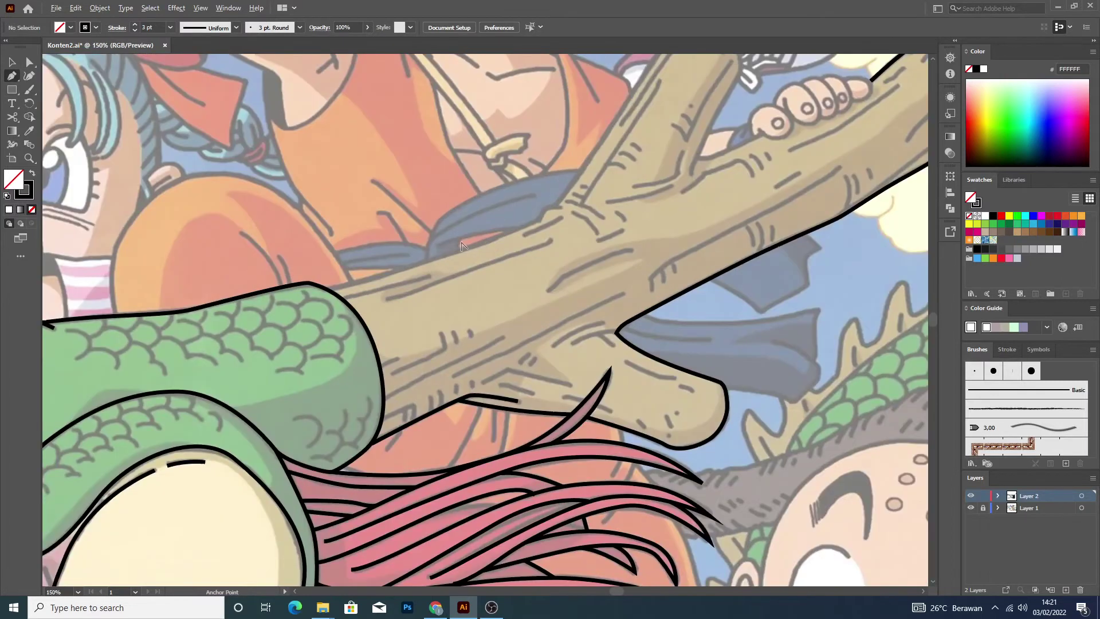
{"action": "scroll", "coordinate": [367, 264], "scroll_direction": "up", "scroll_amount": 1}
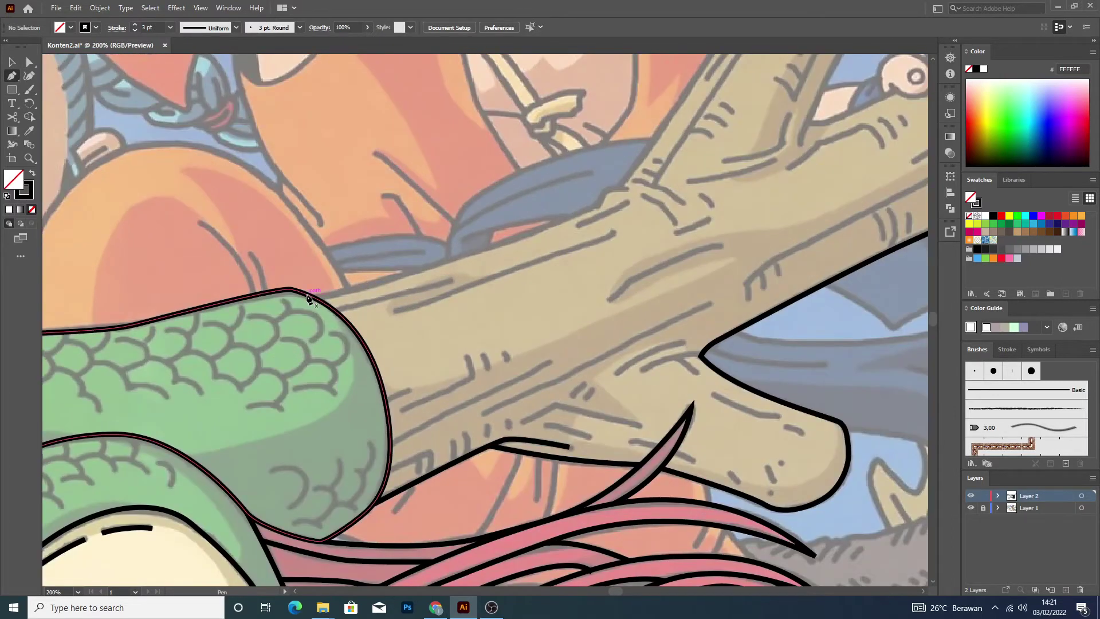
{"action": "left_click_drag", "start_coordinate": [313, 296], "coordinate": [329, 298]}
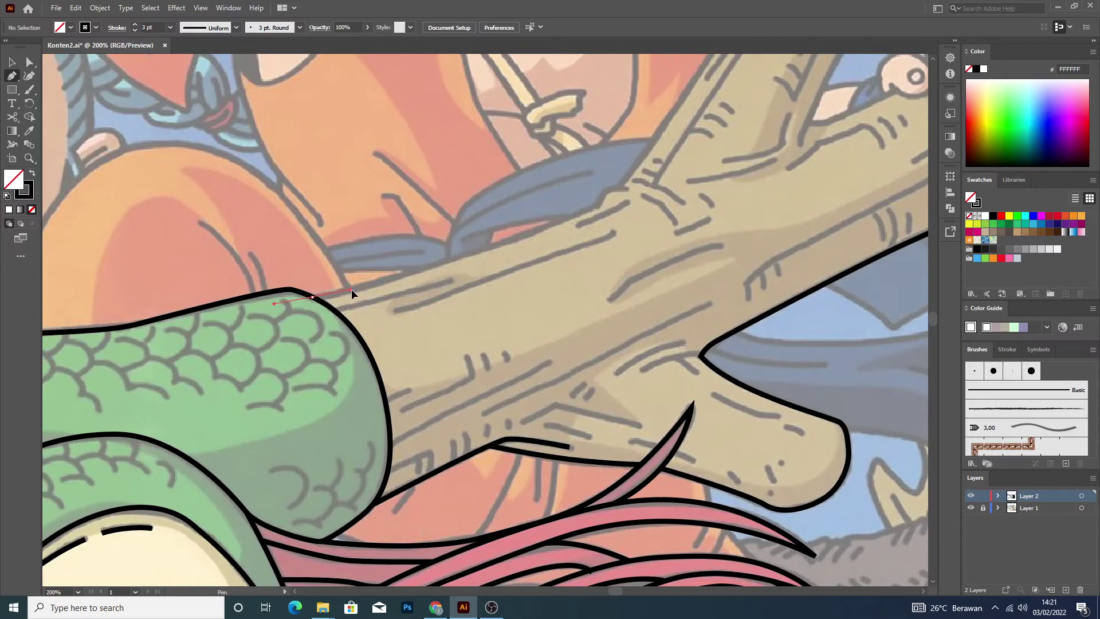
{"action": "left_click", "coordinate": [592, 212]}
{"action": "key", "text": "ctrl"}
{"action": "left_click_drag", "start_coordinate": [698, 175], "coordinate": [757, 141]}
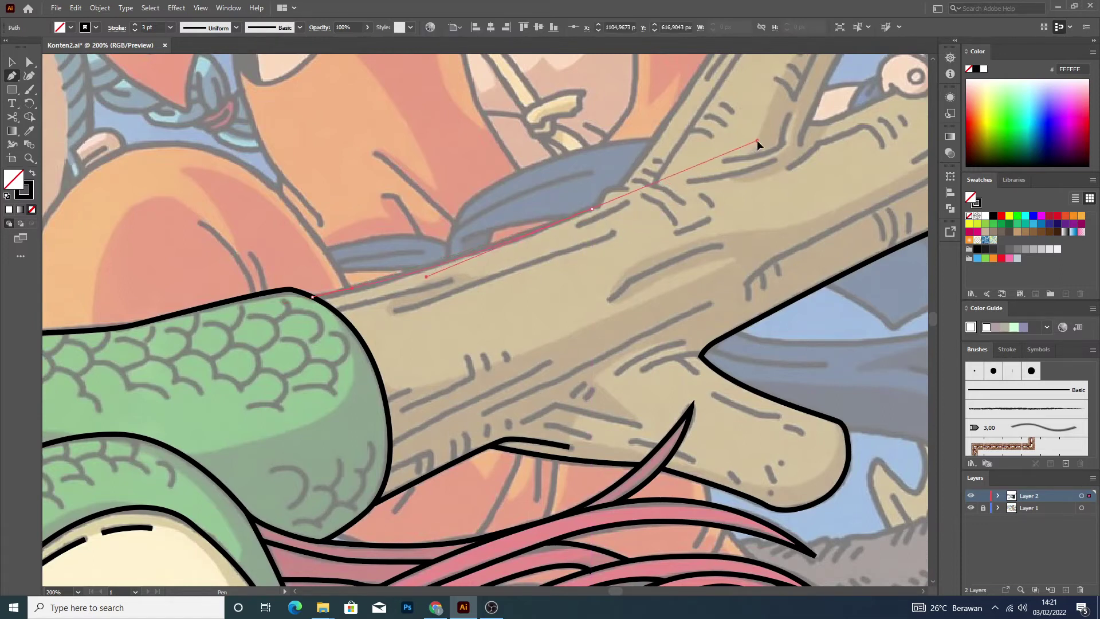
{"action": "left_click_drag", "start_coordinate": [593, 211], "coordinate": [595, 213]}
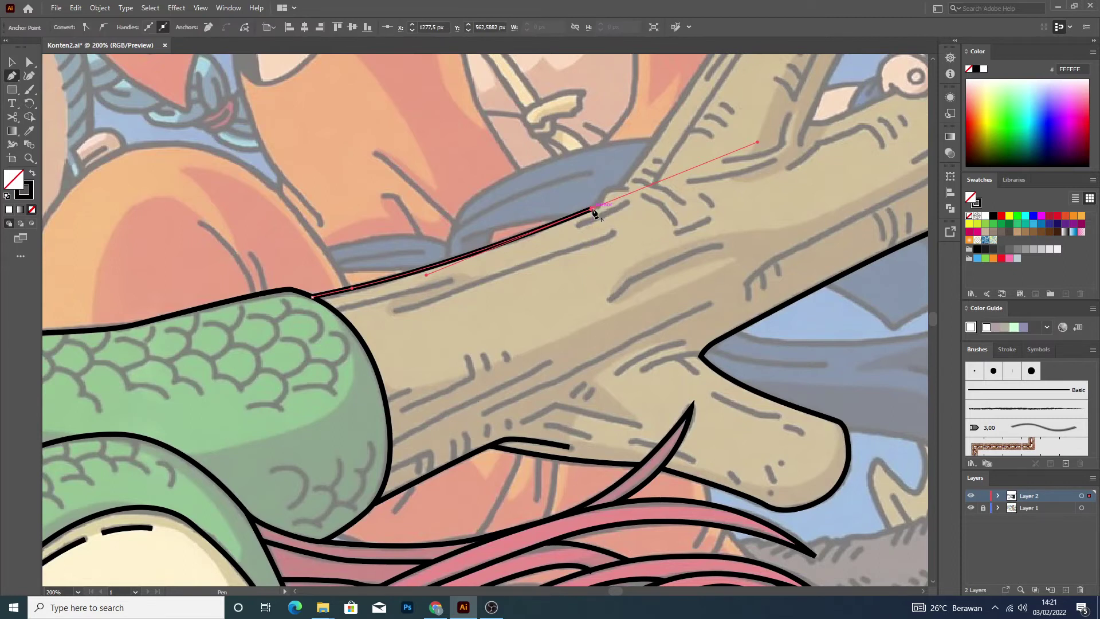
Curve the line up through the notch beneath the mane to the fork's base.
{"action": "scroll", "coordinate": [616, 194], "scroll_direction": "up", "scroll_amount": 3}
{"action": "left_click", "coordinate": [575, 211]}
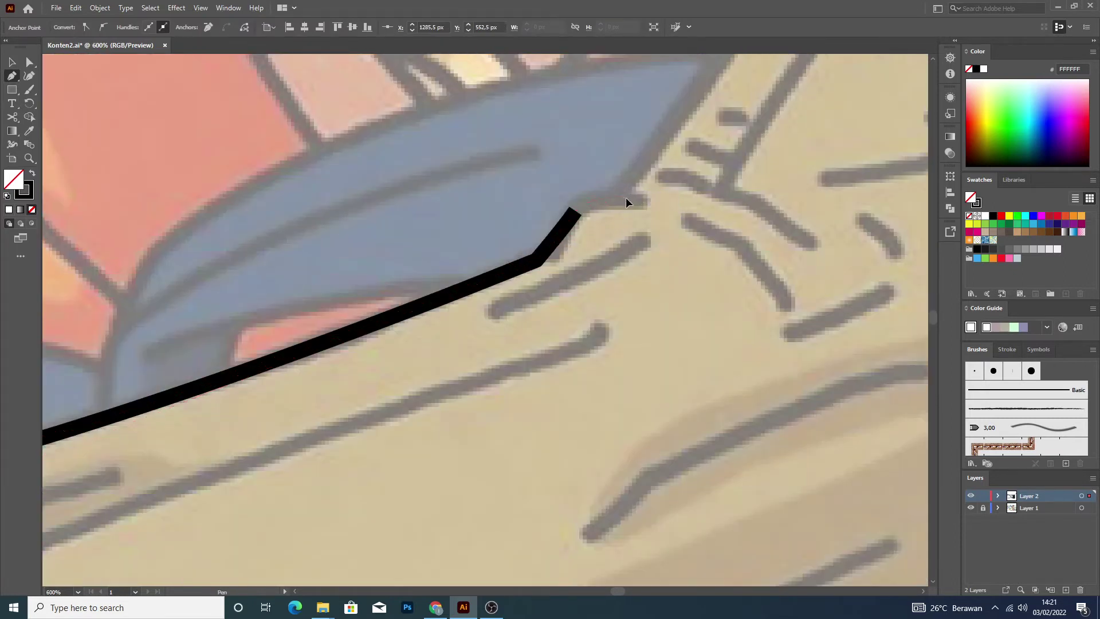
{"action": "left_click_drag", "start_coordinate": [624, 196], "coordinate": [650, 200]}
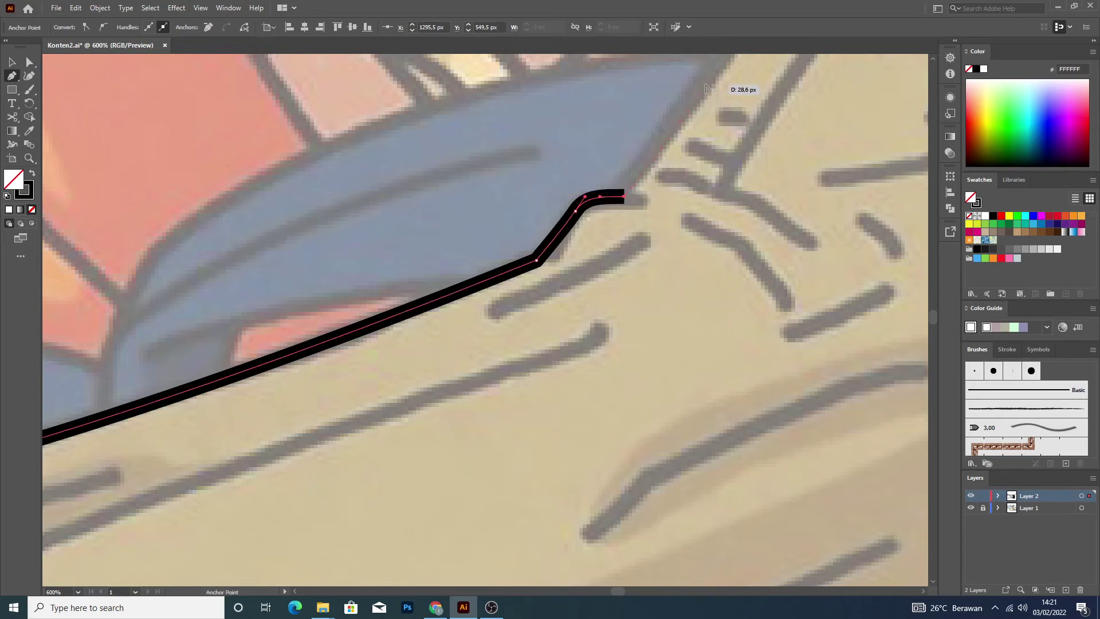
{"action": "key", "text": "ctrl"}
{"action": "left_click", "coordinate": [648, 196]}
{"action": "left_click", "coordinate": [12, 62]}
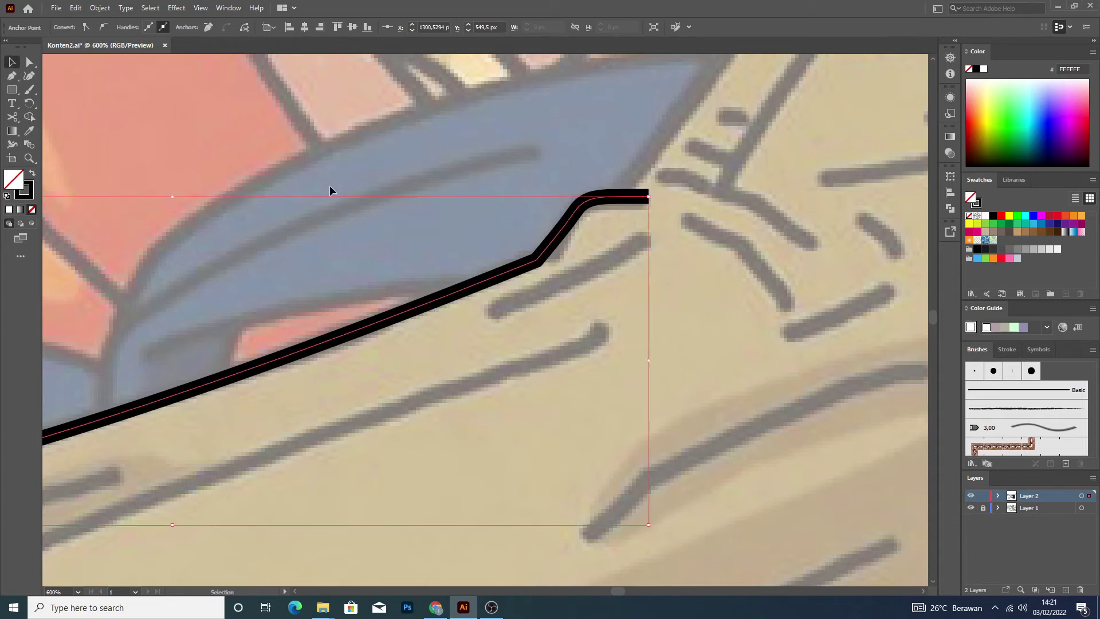
{"action": "left_click", "coordinate": [329, 189]}
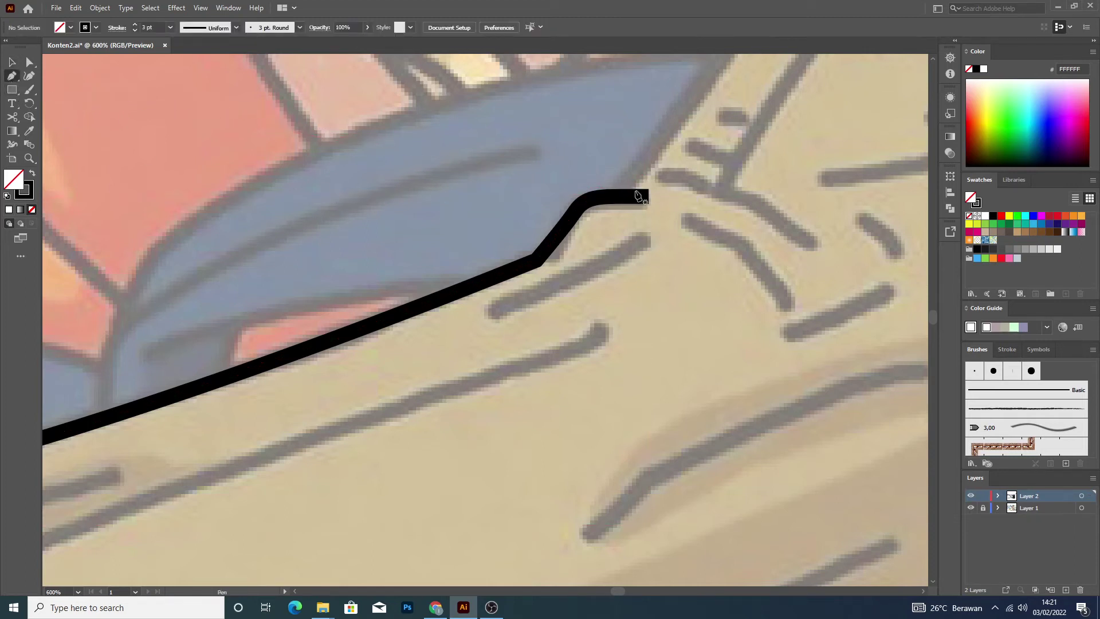
{"action": "left_click", "coordinate": [612, 198]}
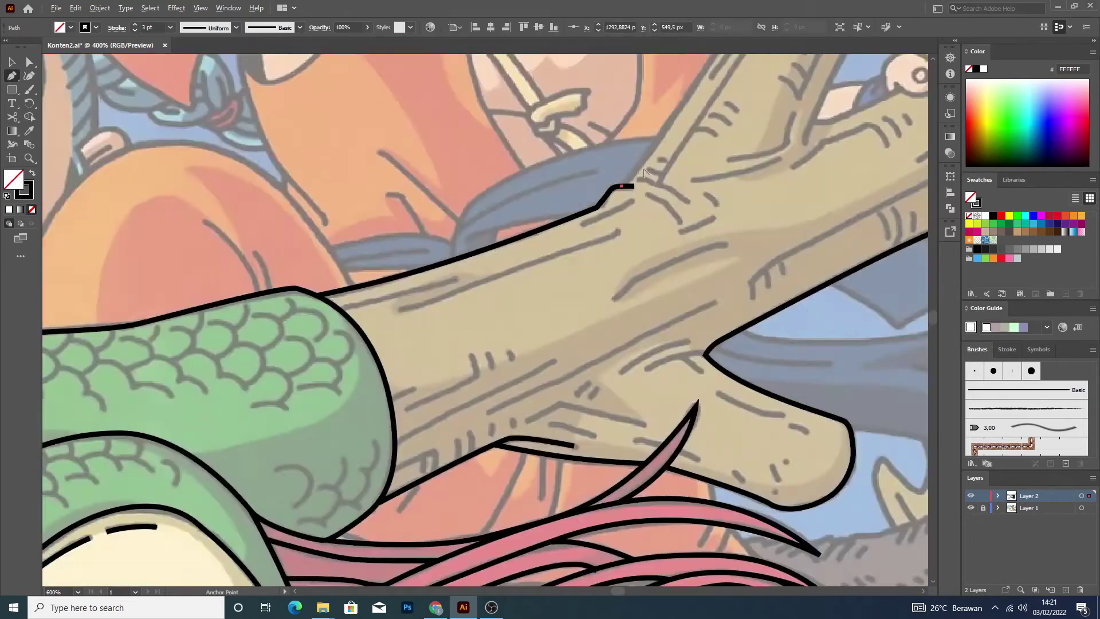
Extend the pen line up the forked limb's left edge and round it over the tip.
{"action": "scroll", "coordinate": [683, 131], "scroll_direction": "down", "scroll_amount": 3}
{"action": "scroll", "coordinate": [683, 130], "scroll_direction": "up", "scroll_amount": 3}
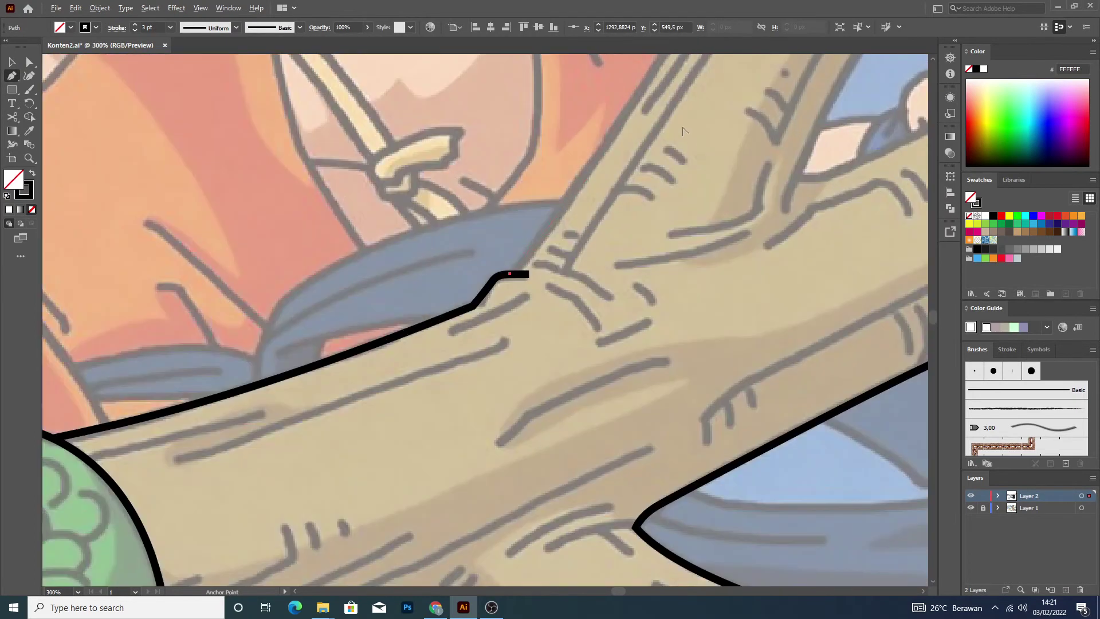
{"action": "left_click", "coordinate": [653, 73]}
{"action": "scroll", "coordinate": [662, 57], "scroll_direction": "up", "scroll_amount": 1}
{"action": "scroll", "coordinate": [697, 105], "scroll_direction": "up", "scroll_amount": 2}
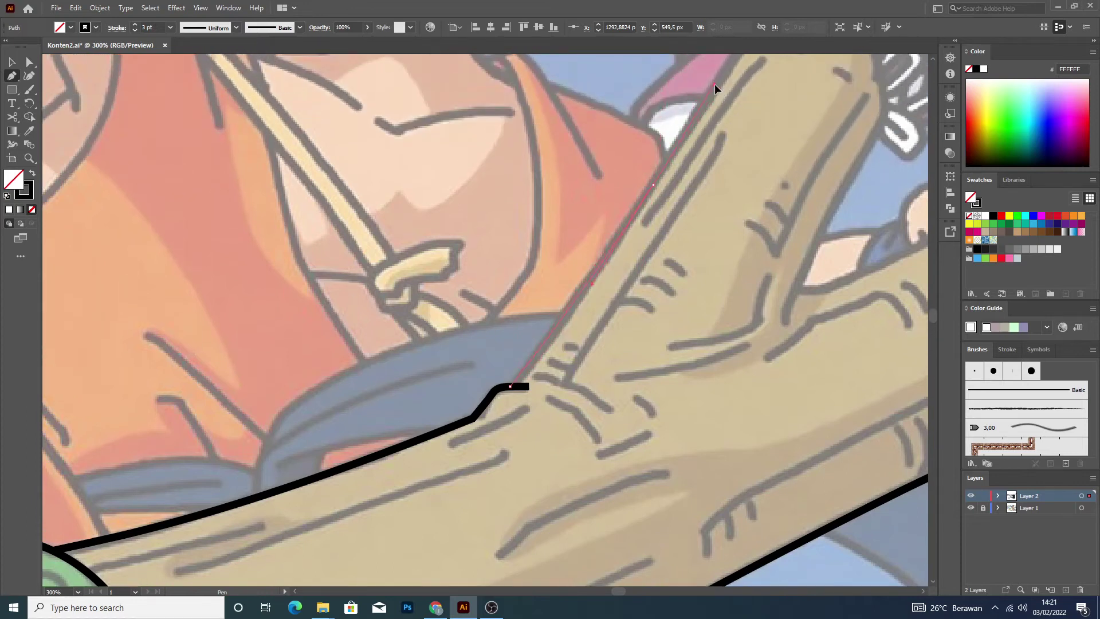
{"action": "left_click", "coordinate": [716, 84]}
{"action": "scroll", "coordinate": [720, 88], "scroll_direction": "up", "scroll_amount": 2}
{"action": "scroll", "coordinate": [749, 98], "scroll_direction": "up", "scroll_amount": 1}
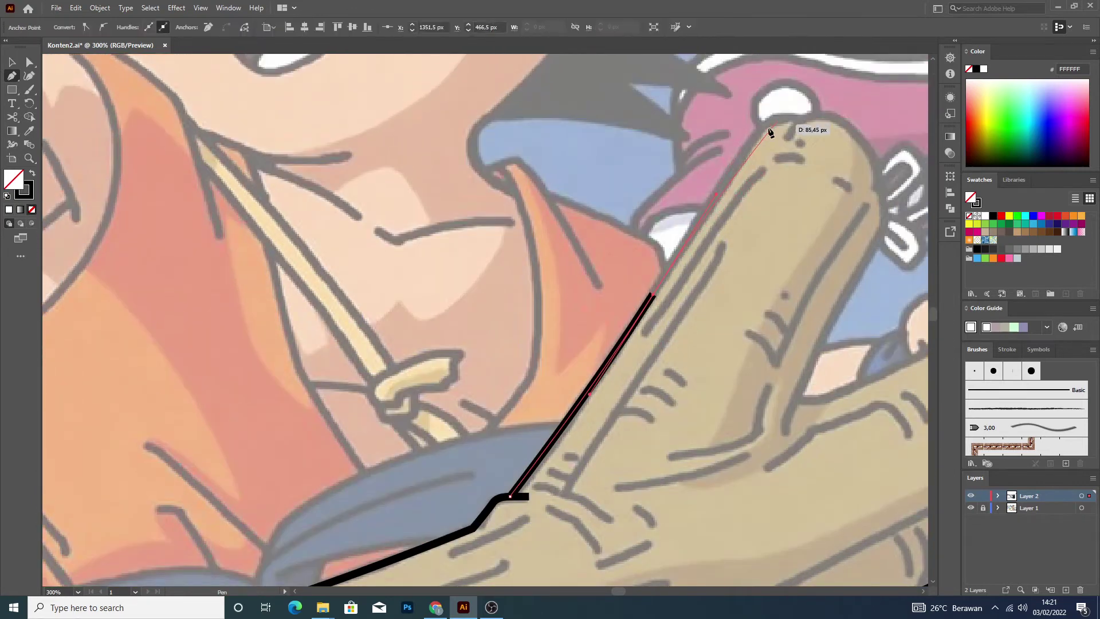
{"action": "left_click", "coordinate": [764, 127]}
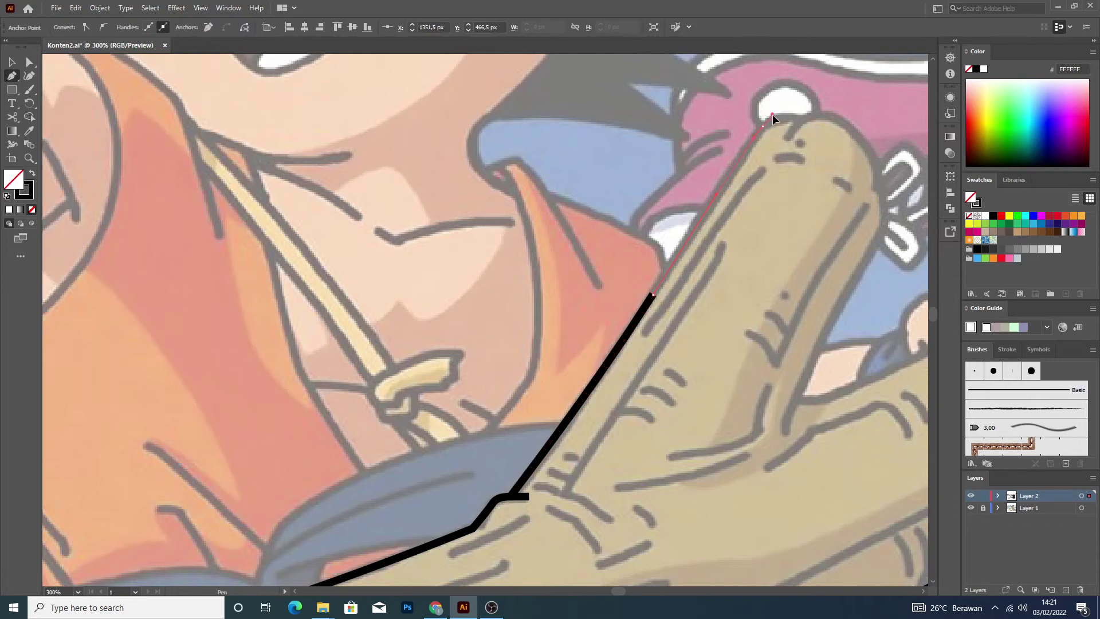
{"action": "left_click", "coordinate": [773, 115]}
{"action": "left_click", "coordinate": [799, 119]}
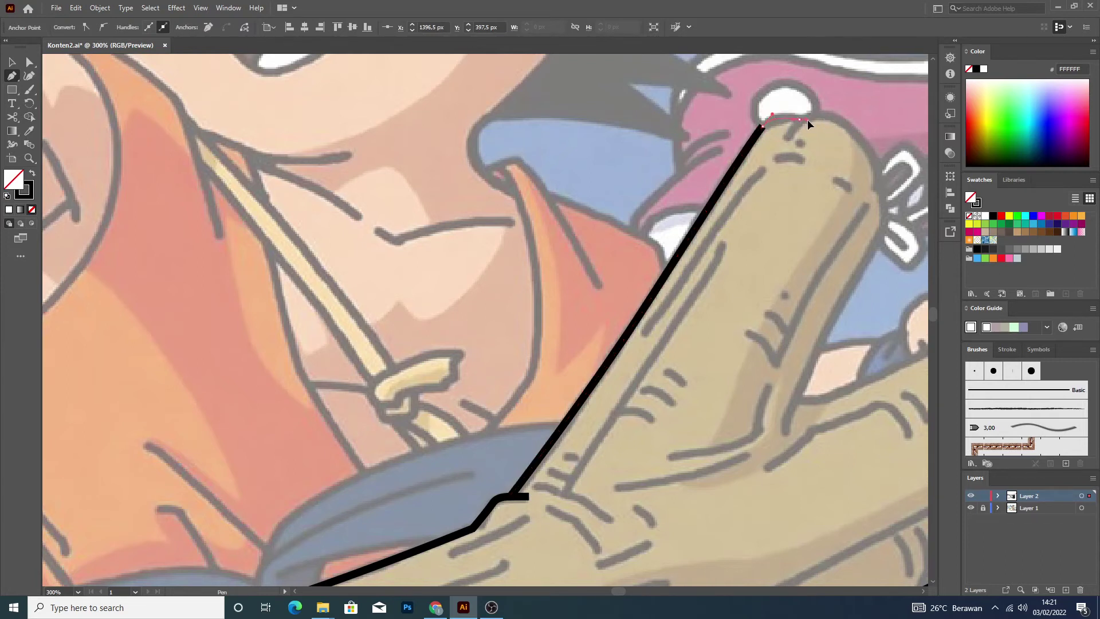
{"action": "left_click", "coordinate": [807, 121]}
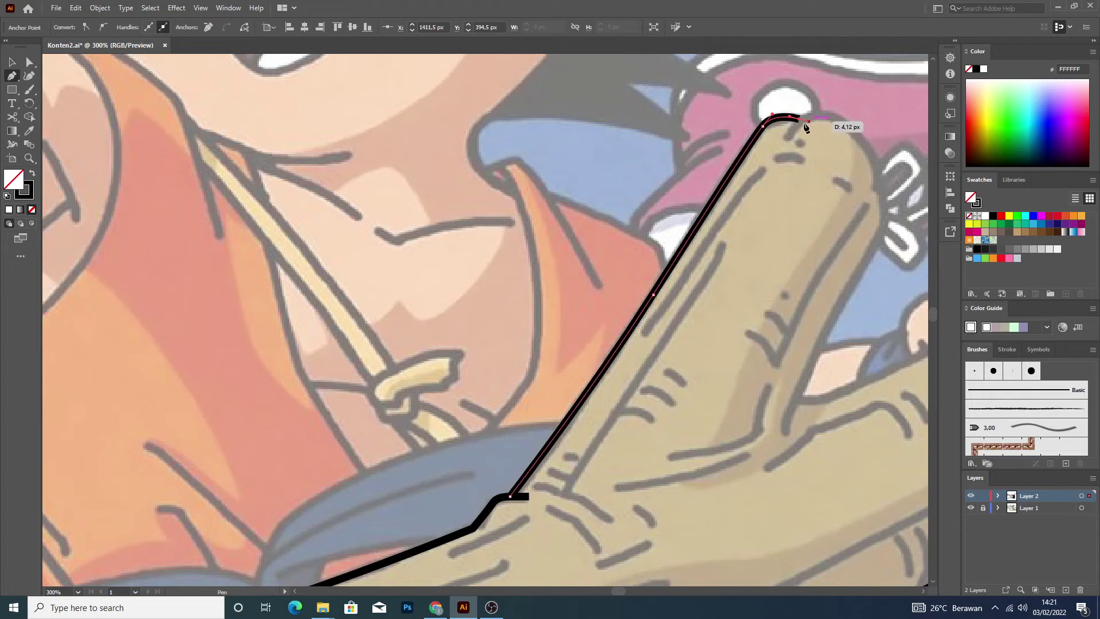
{"action": "left_click", "coordinate": [11, 74]}
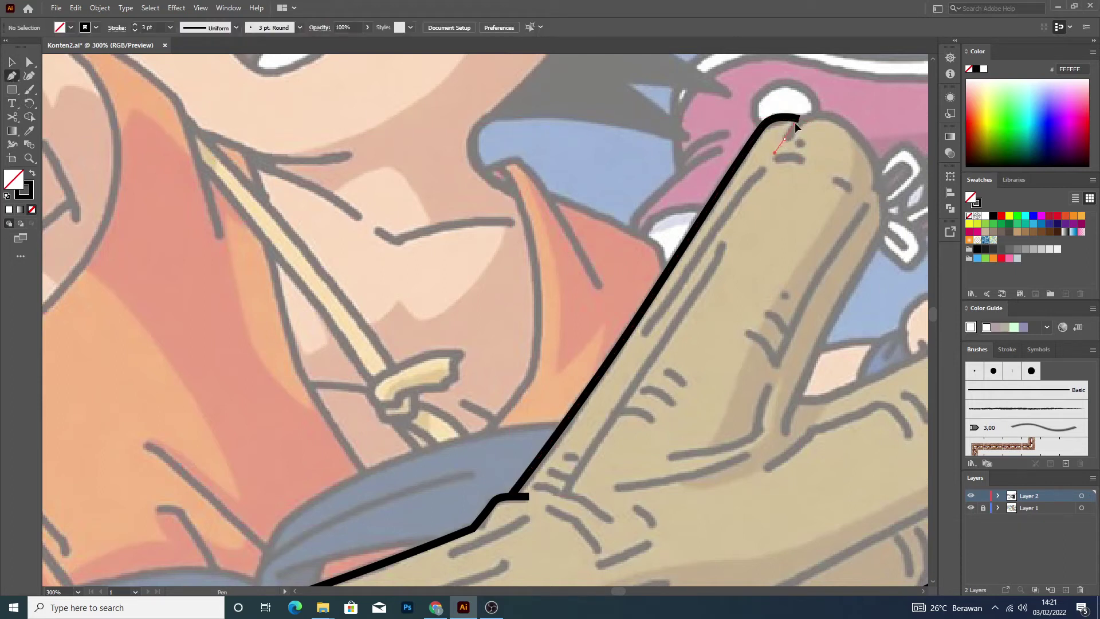
Draw a curved black line from the limb's rounded tip down its right side into the fork.
{"action": "mouse_move", "coordinate": [795, 123]}
{"action": "left_mouse_down"}
{"action": "mouse_move", "coordinate": [834, 117]}
{"action": "mouse_move", "coordinate": [861, 129]}
{"action": "left_mouse_up"}
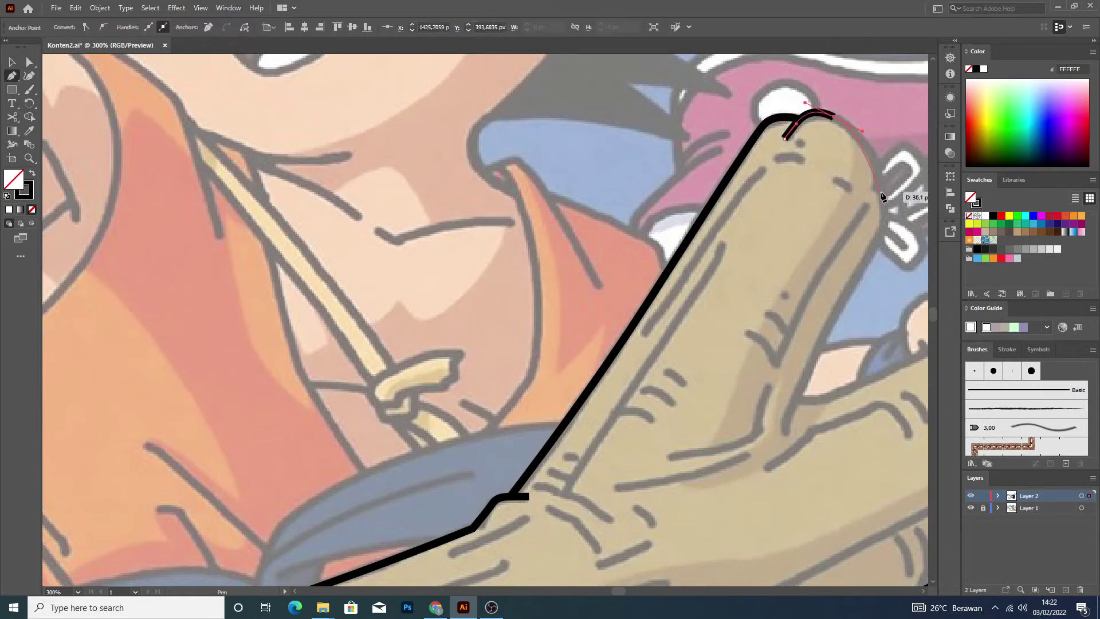
{"action": "left_click_drag", "start_coordinate": [884, 219], "coordinate": [884, 221]}
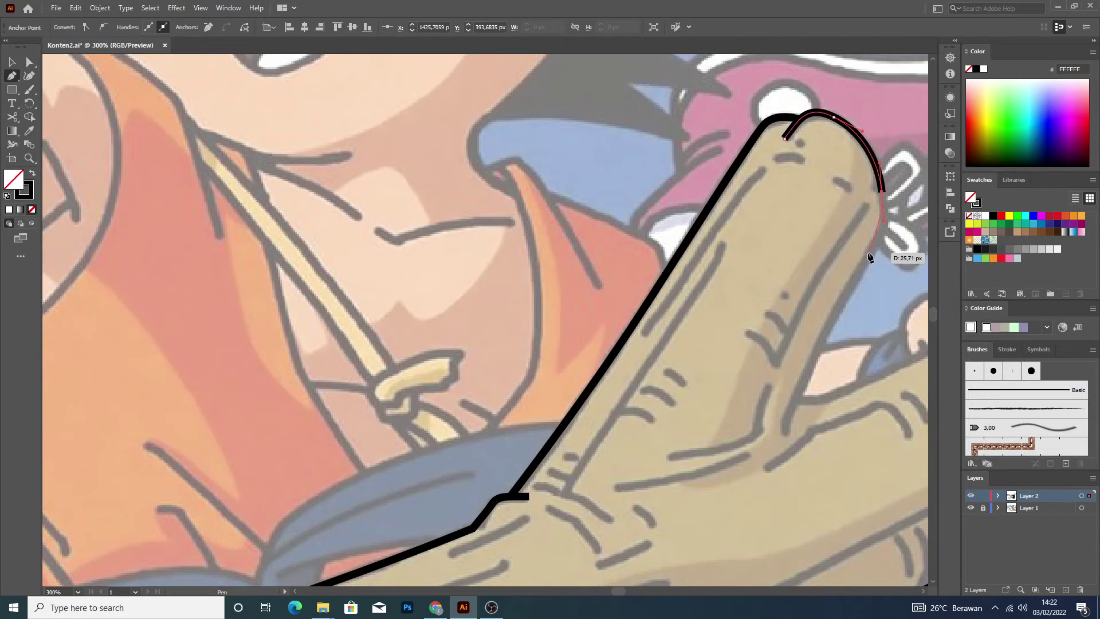
{"action": "left_click_drag", "start_coordinate": [868, 258], "coordinate": [853, 281]}
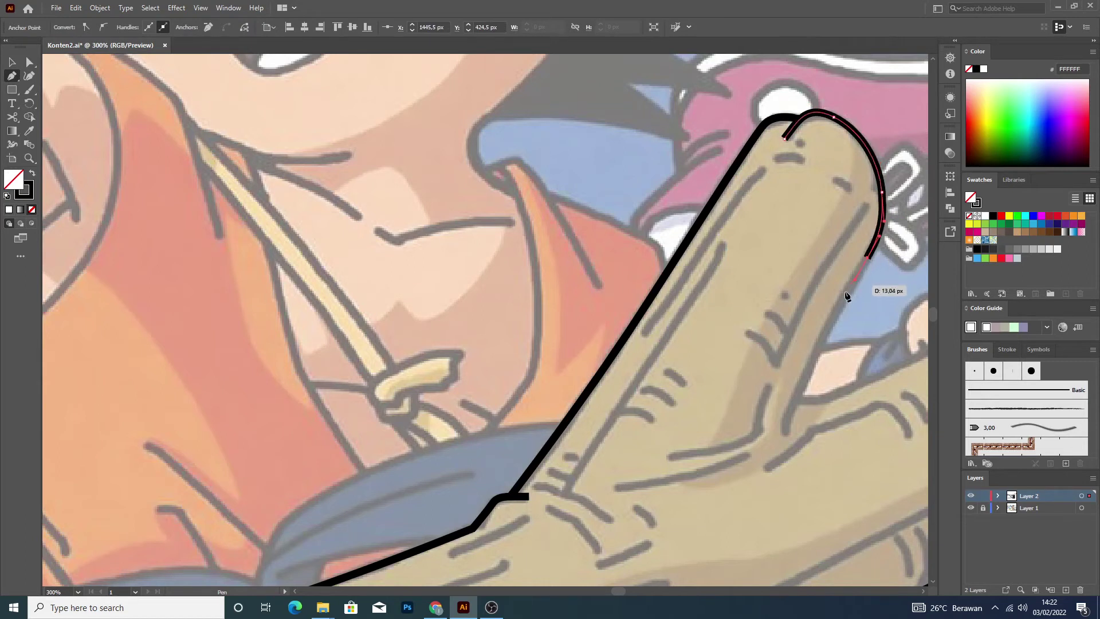
{"action": "mouse_move", "coordinate": [784, 435]}
{"action": "left_mouse_down"}
{"action": "mouse_move", "coordinate": [789, 449]}
{"action": "mouse_move", "coordinate": [791, 388]}
{"action": "left_mouse_up"}
{"action": "left_click", "coordinate": [773, 369], "text": "ctrl"}
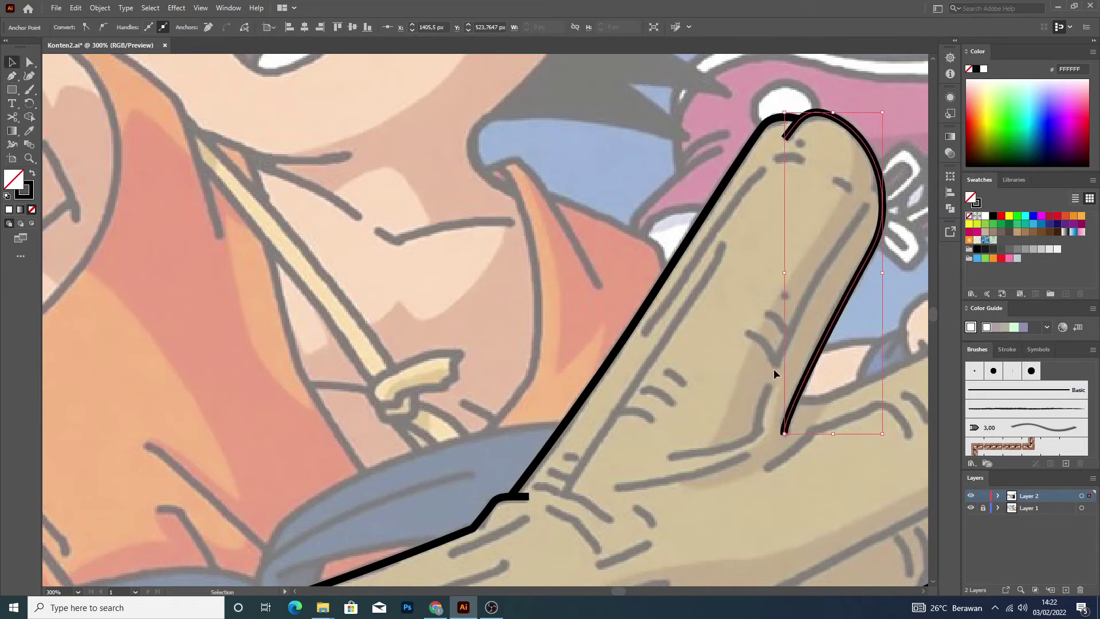
{"action": "scroll", "coordinate": [772, 355], "scroll_direction": "down", "scroll_amount": 3}
{"action": "scroll", "coordinate": [882, 352], "scroll_direction": "up", "scroll_amount": 3}
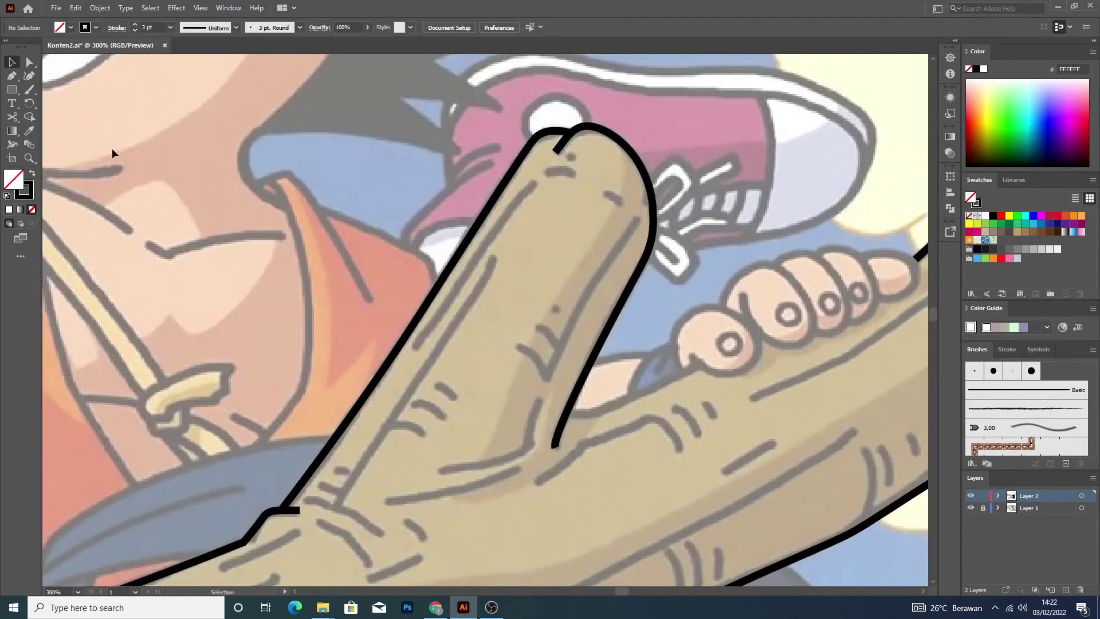
Draw a two-anchor curve from the fork's crotch along the inner edge toward the hand, then deselect.
{"action": "left_click", "coordinate": [12, 77]}
{"action": "left_click_drag", "start_coordinate": [568, 411], "coordinate": [590, 412]}
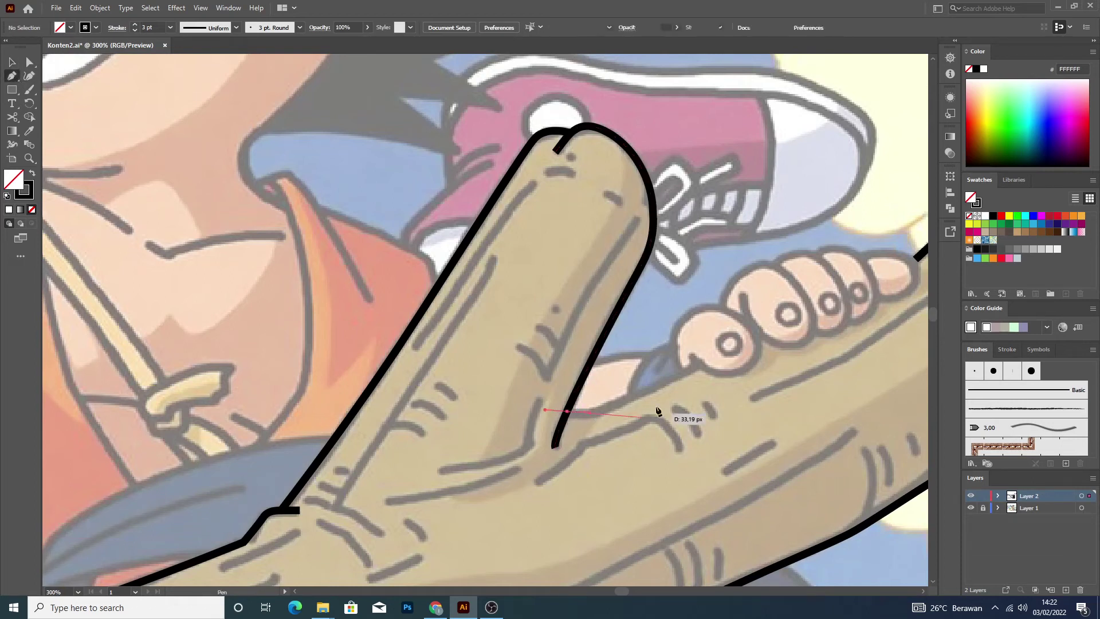
{"action": "left_click_drag", "start_coordinate": [698, 364], "coordinate": [798, 305]}
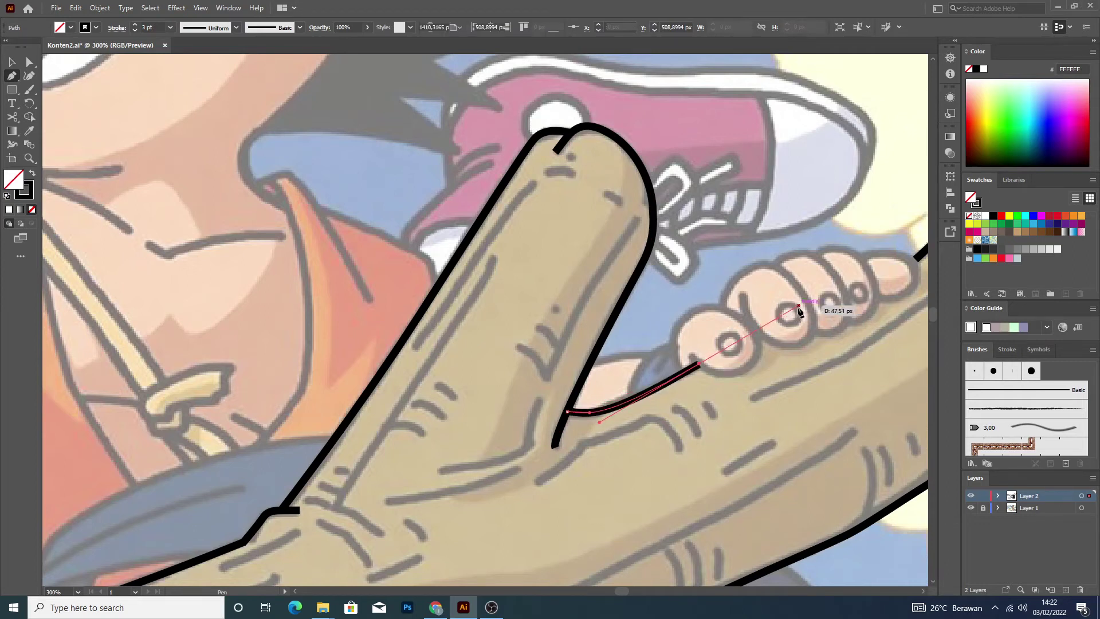
{"action": "left_click", "coordinate": [12, 61]}
{"action": "left_click", "coordinate": [499, 192]}
{"action": "key", "text": "ctrl+1"}
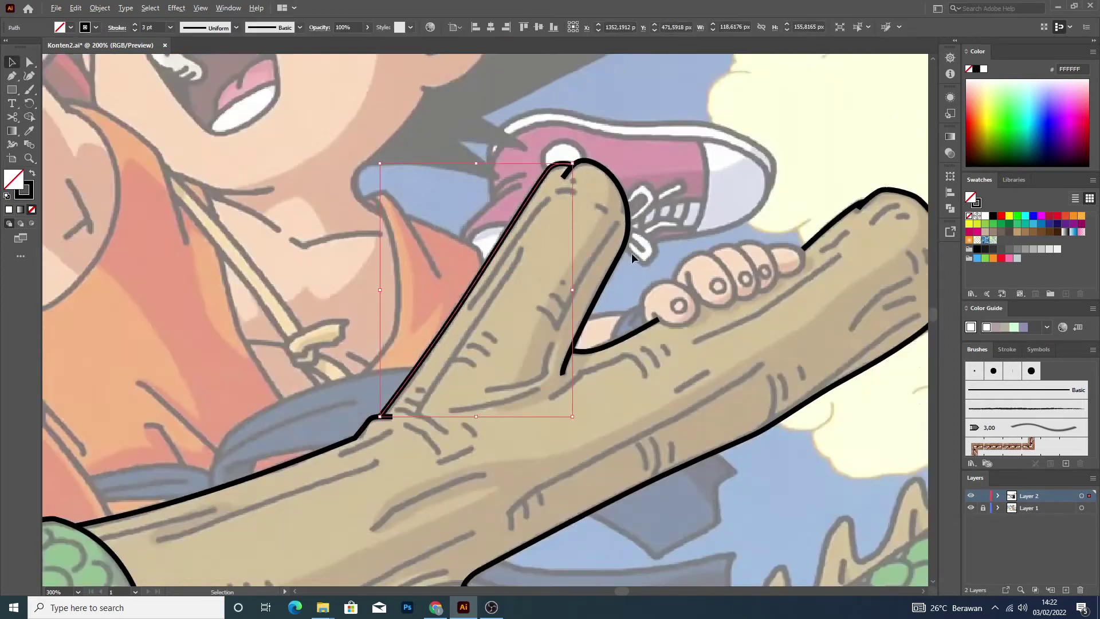
{"action": "scroll", "coordinate": [799, 229], "scroll_direction": "up", "scroll_amount": 2}
{"action": "left_click", "coordinate": [771, 182]}
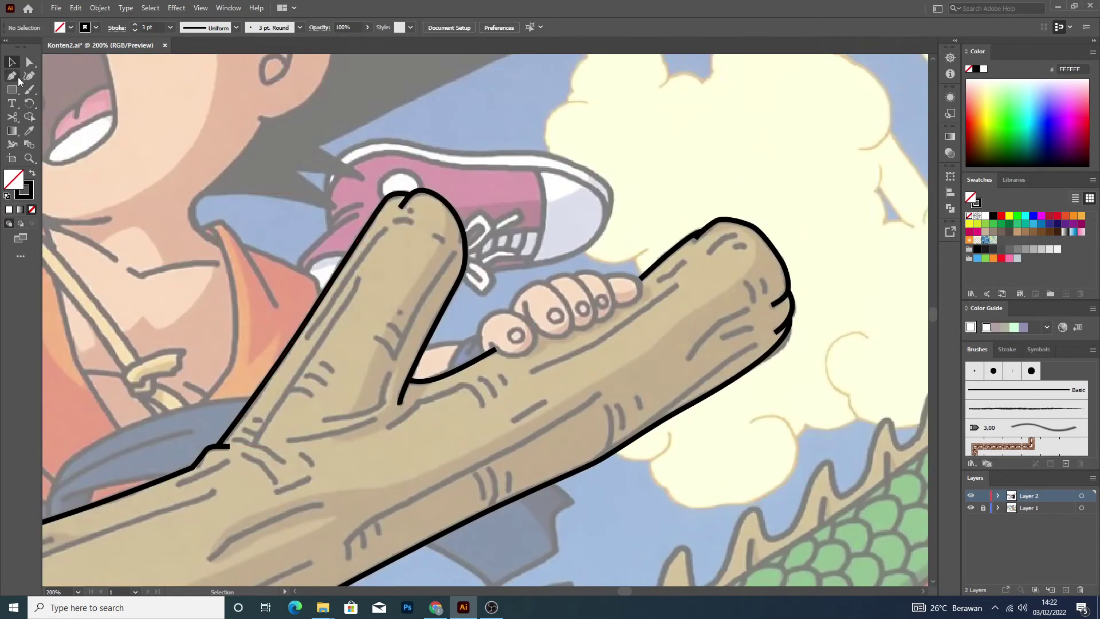
{"action": "scroll", "coordinate": [535, 244], "scroll_direction": "up", "scroll_amount": 2}
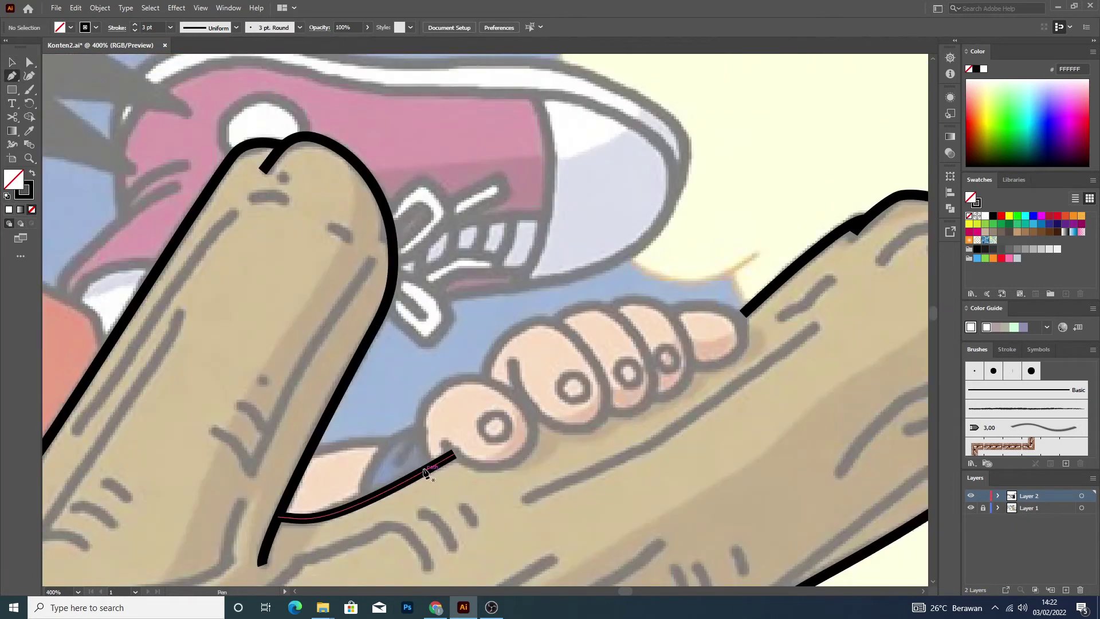
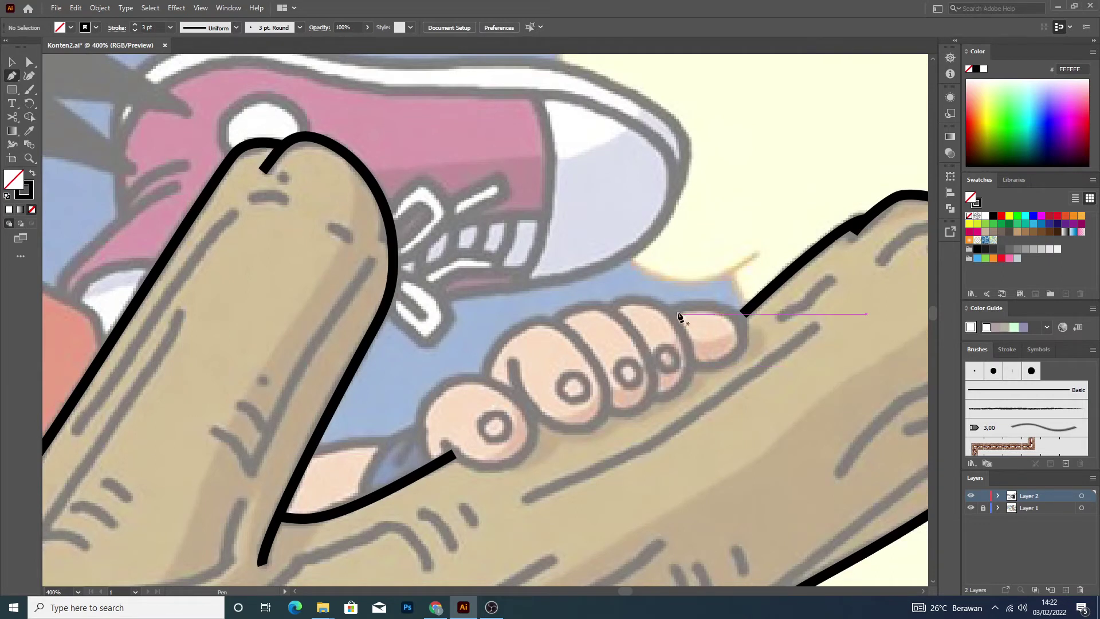
Trace a curved black outline around the rightmost pink fingertip.
{"action": "left_click", "coordinate": [728, 304]}
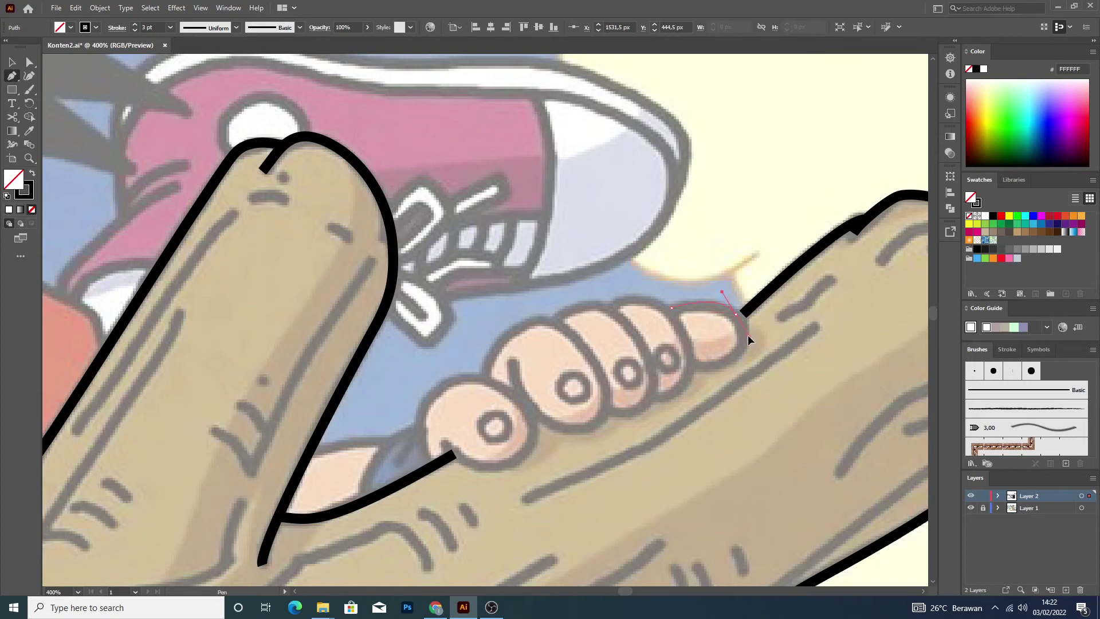
{"action": "left_click_drag", "start_coordinate": [745, 328], "coordinate": [726, 364]}
{"action": "left_click_drag", "start_coordinate": [642, 371], "coordinate": [647, 363]}
{"action": "key", "text": "v"}
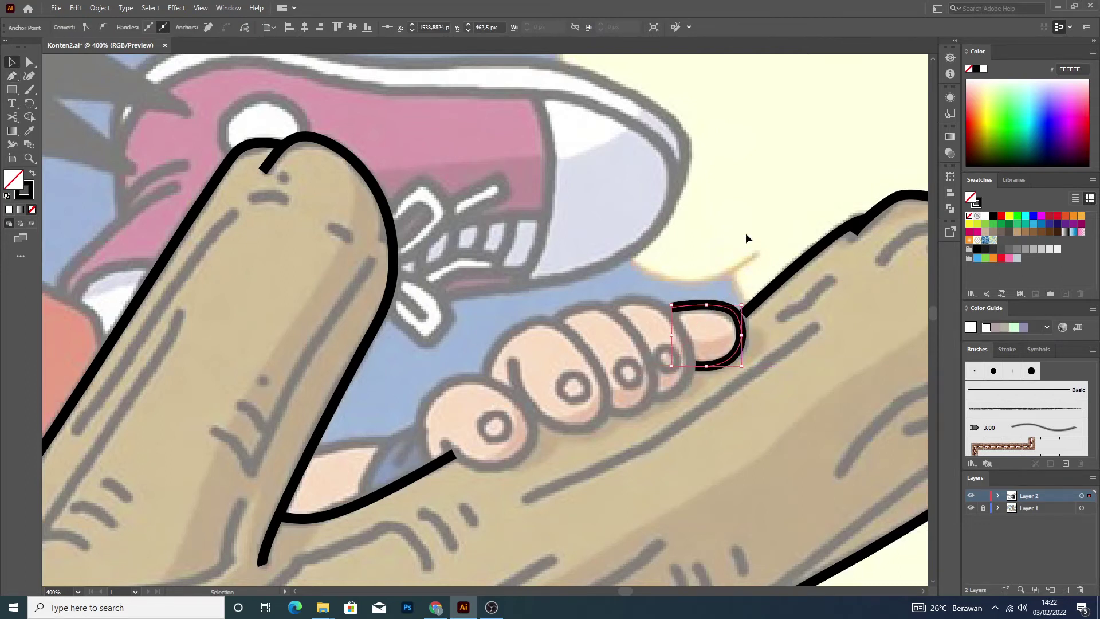
{"action": "left_click", "coordinate": [746, 236]}
Join the long right-hand line's end anchor to the fingertip outline with Ctrl+J.
{"action": "left_click", "coordinate": [754, 309]}
{"action": "key", "text": "s"}
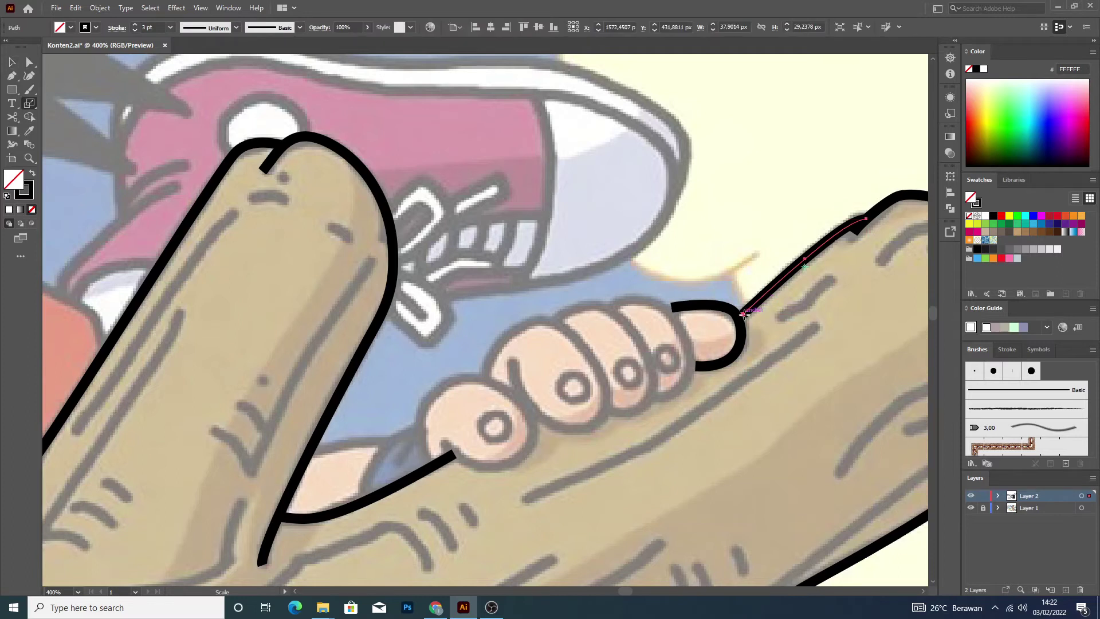
{"action": "key", "text": "a"}
{"action": "left_click", "coordinate": [742, 313]}
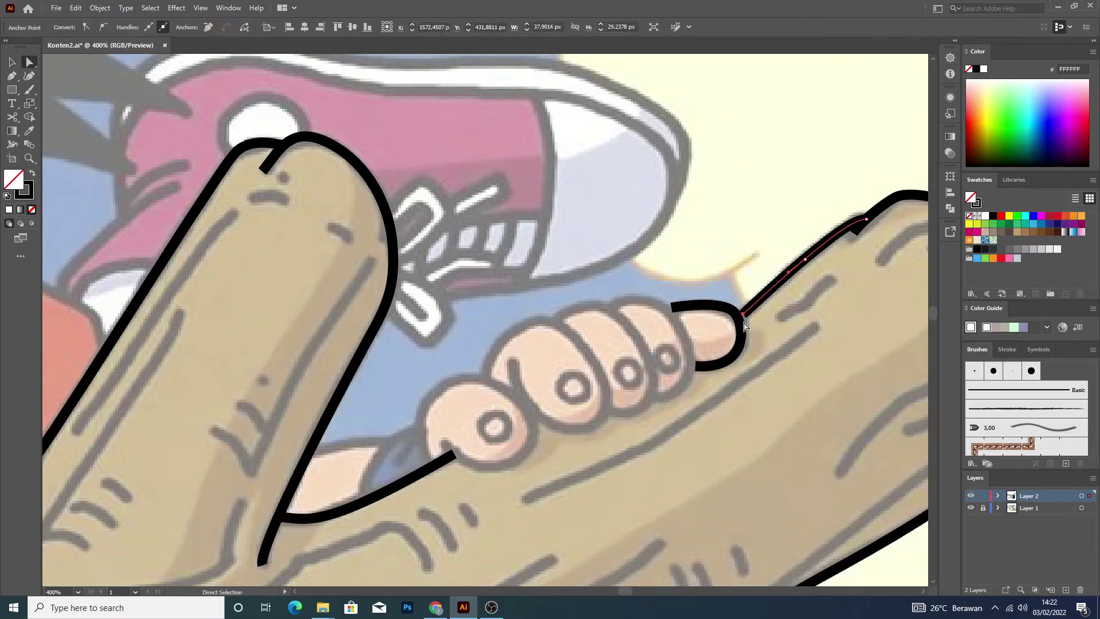
{"action": "key", "text": "ctrl+j"}
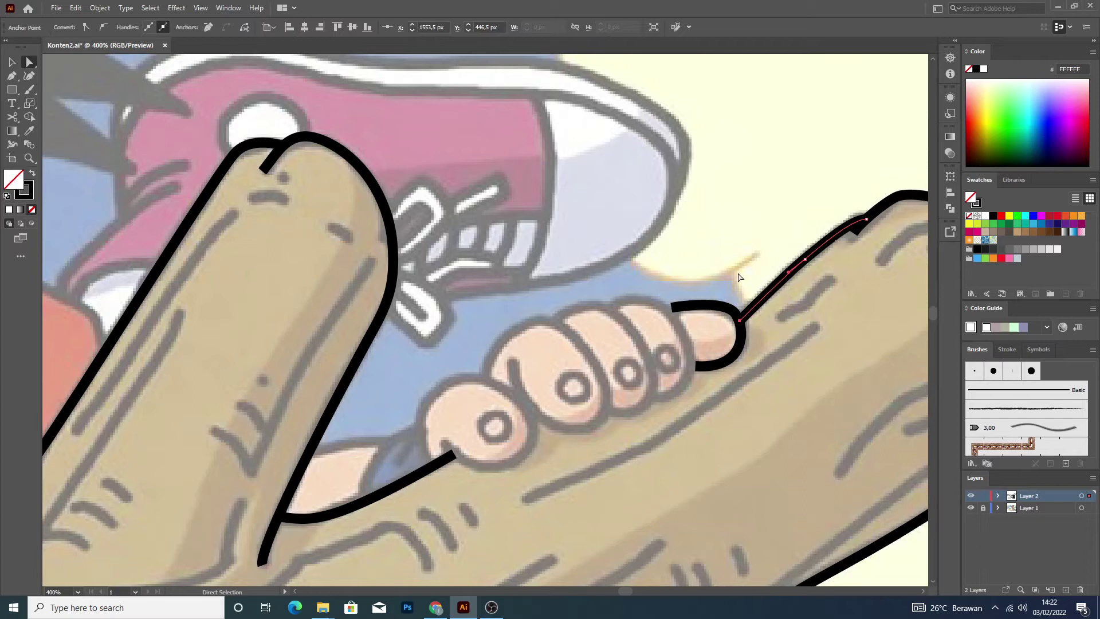
{"action": "left_click", "coordinate": [737, 383]}
{"action": "key", "text": "v"}
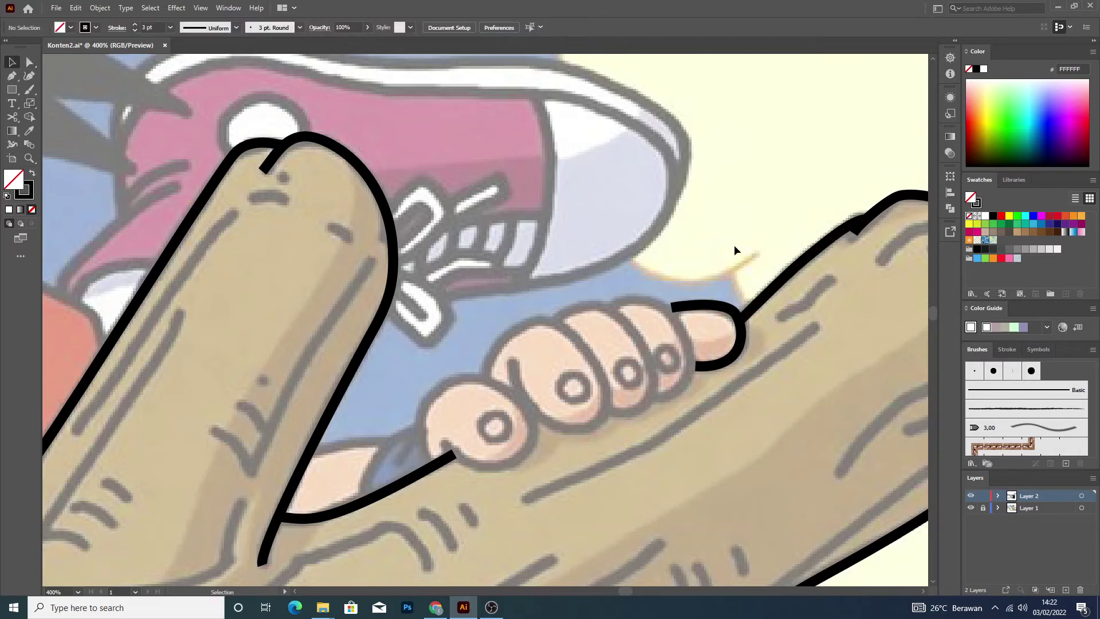
Trace a curved outline over the next pink fingertip, down to its base.
{"action": "key", "text": "p"}
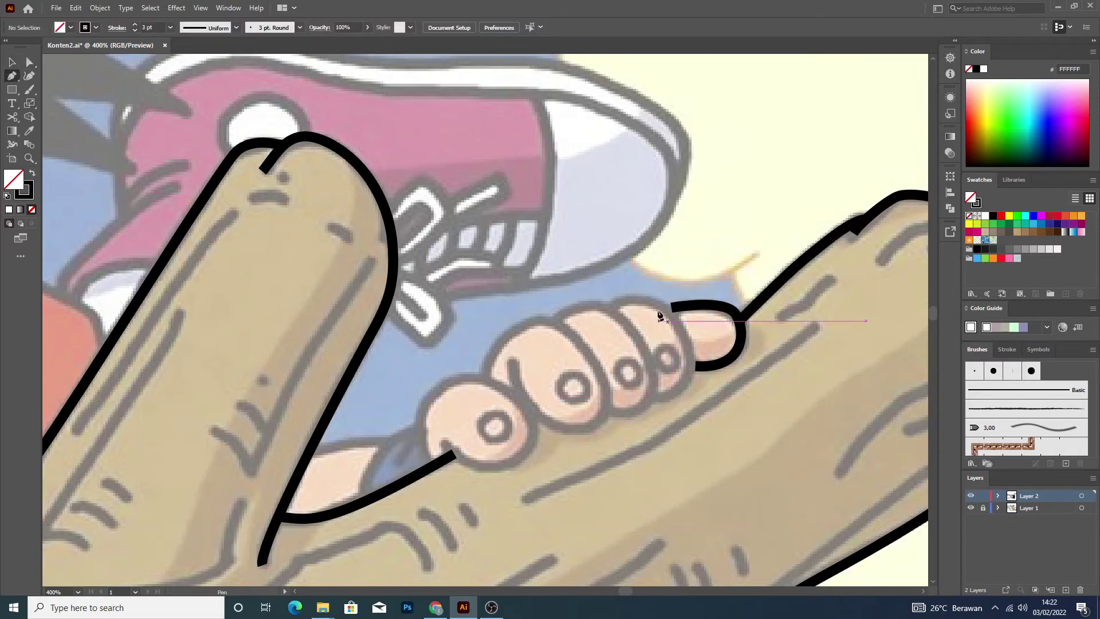
{"action": "left_click", "coordinate": [610, 307]}
{"action": "left_click_drag", "start_coordinate": [661, 299], "coordinate": [691, 351]}
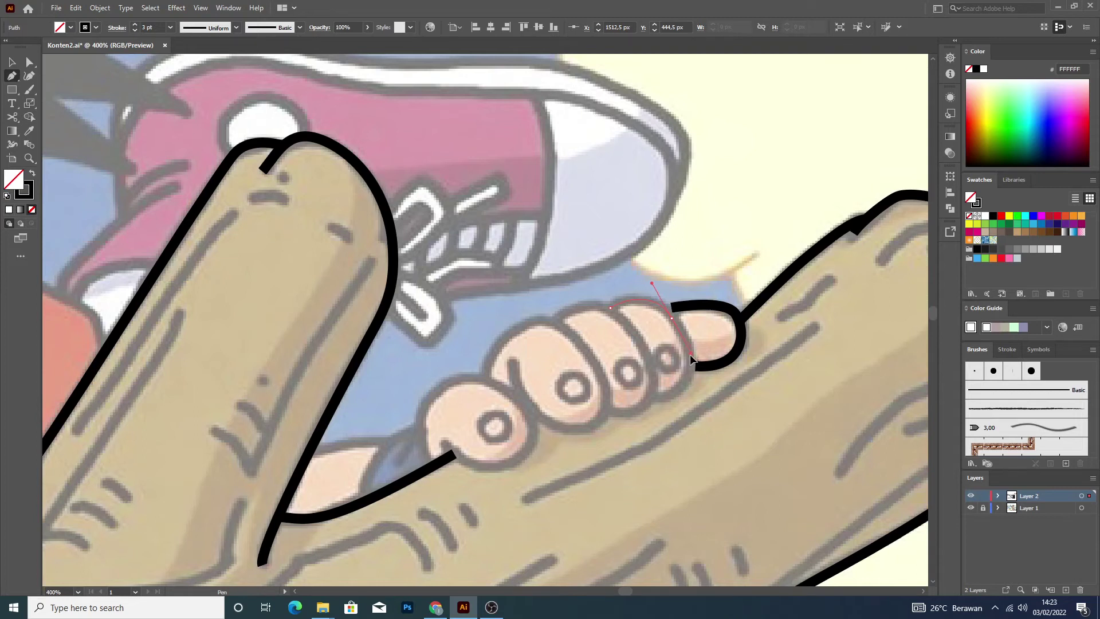
{"action": "mouse_move", "coordinate": [657, 395]}
{"action": "left_mouse_down"}
{"action": "mouse_move", "coordinate": [605, 406]}
{"action": "mouse_move", "coordinate": [616, 398]}
{"action": "left_mouse_up"}
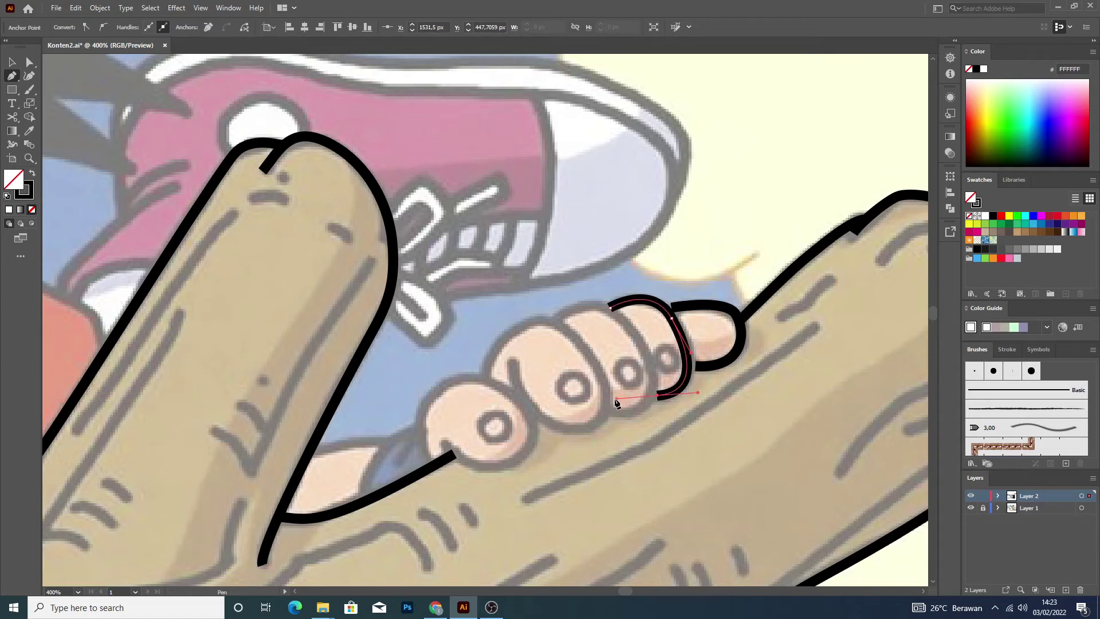
{"action": "left_click_drag", "start_coordinate": [697, 392], "coordinate": [716, 398]}
{"action": "key", "text": "v"}
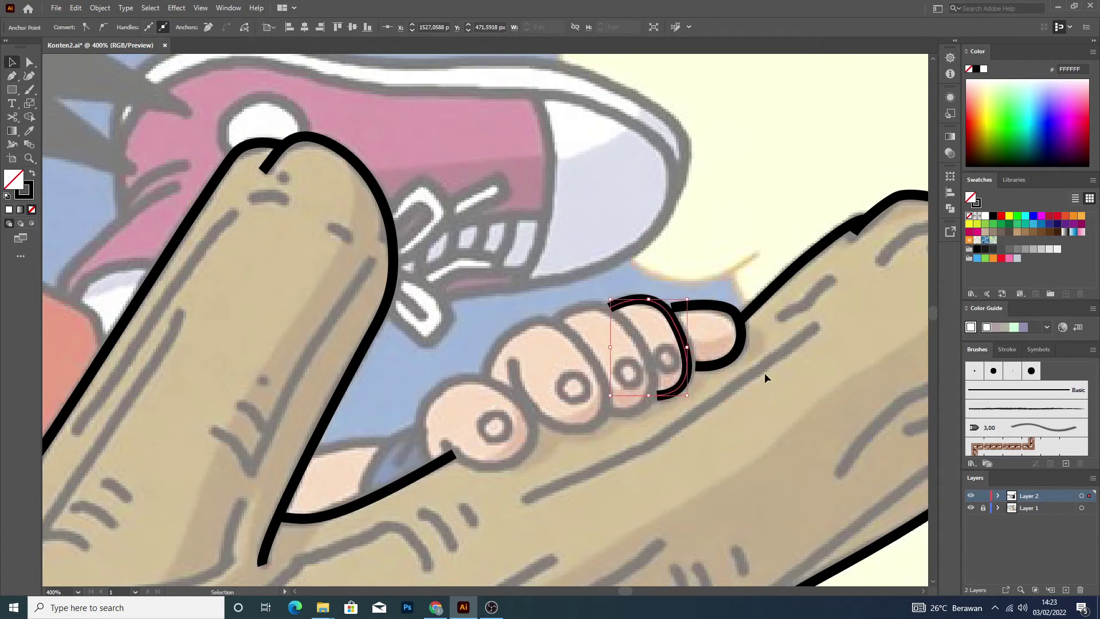
Nudge the rightmost fingertip outline's bottom segment slightly with Direct Selection.
{"action": "left_click", "coordinate": [764, 372]}
{"action": "left_click", "coordinate": [703, 369]}
{"action": "key", "text": "a"}
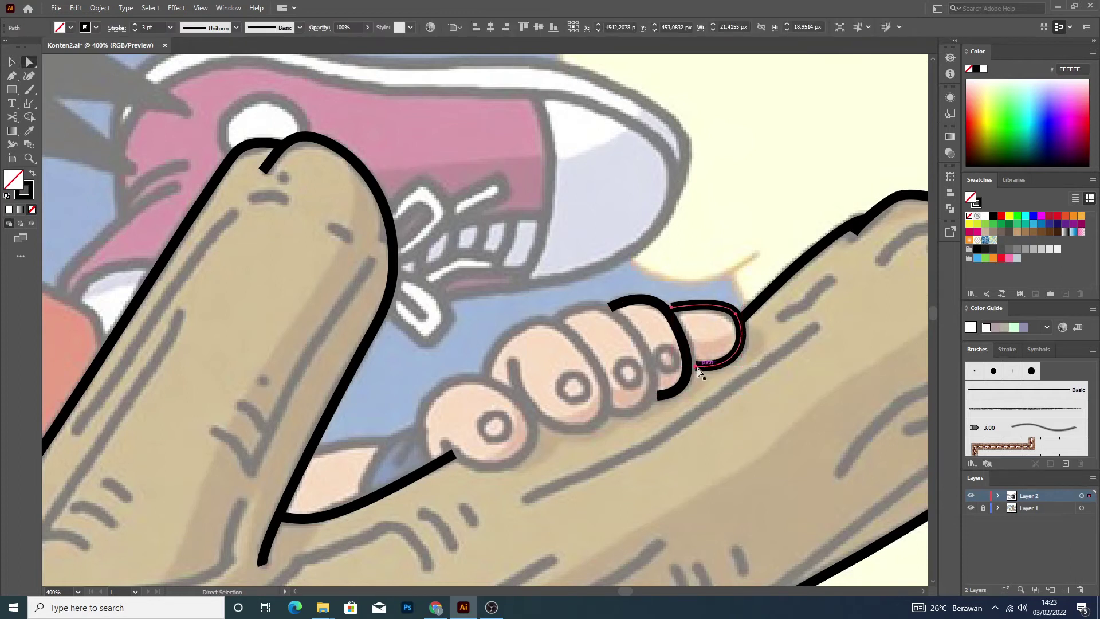
{"action": "left_click_drag", "start_coordinate": [694, 371], "coordinate": [691, 374]}
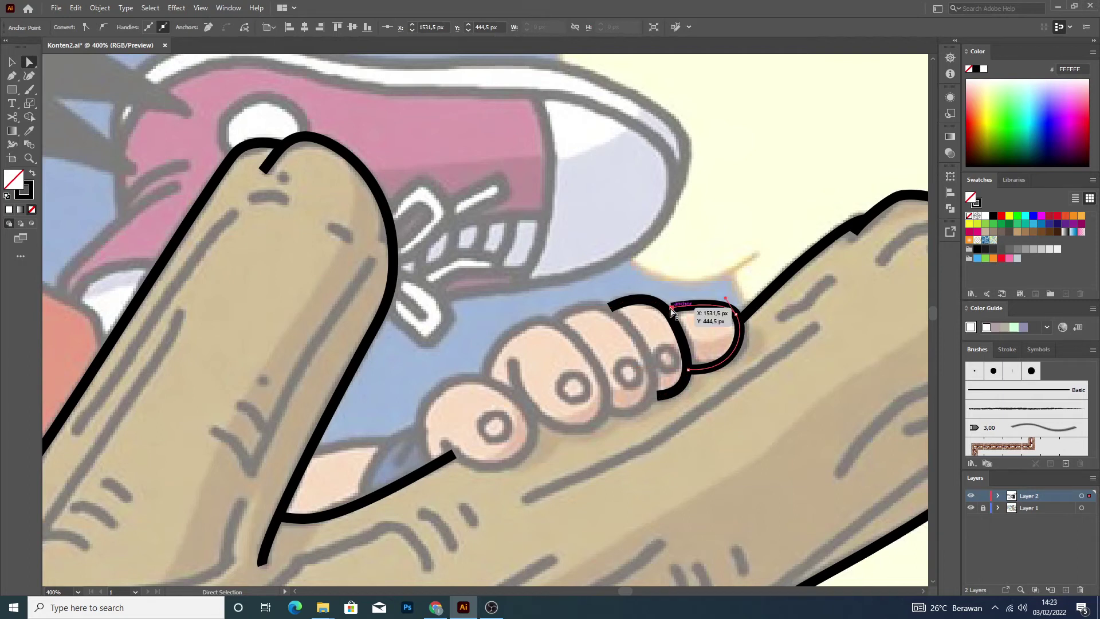
{"action": "left_click", "coordinate": [725, 414]}
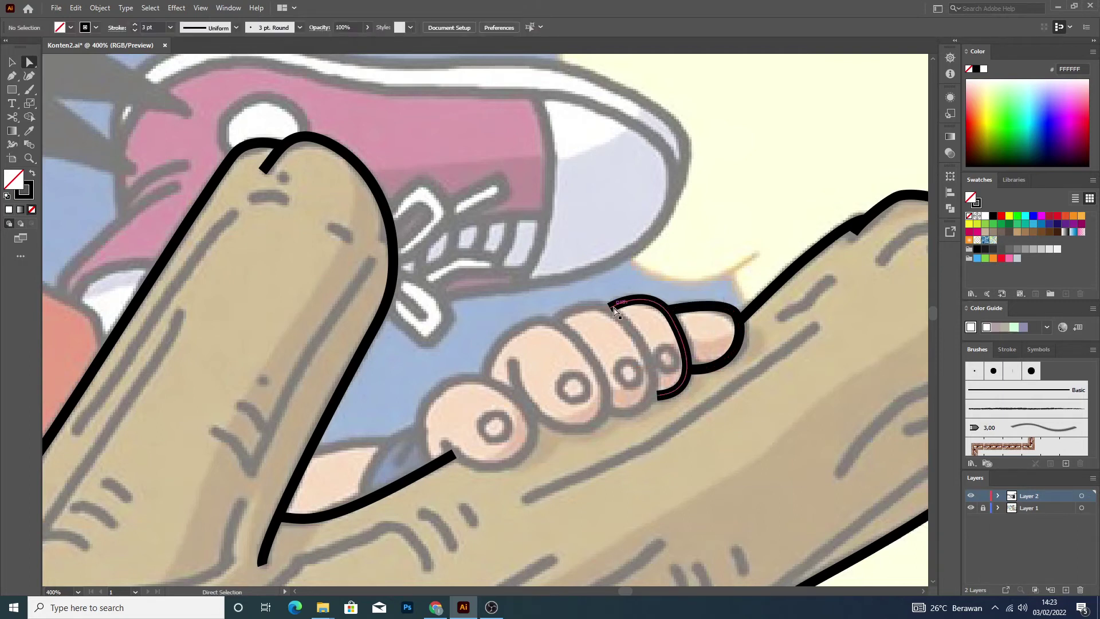
{"action": "key", "text": "v"}
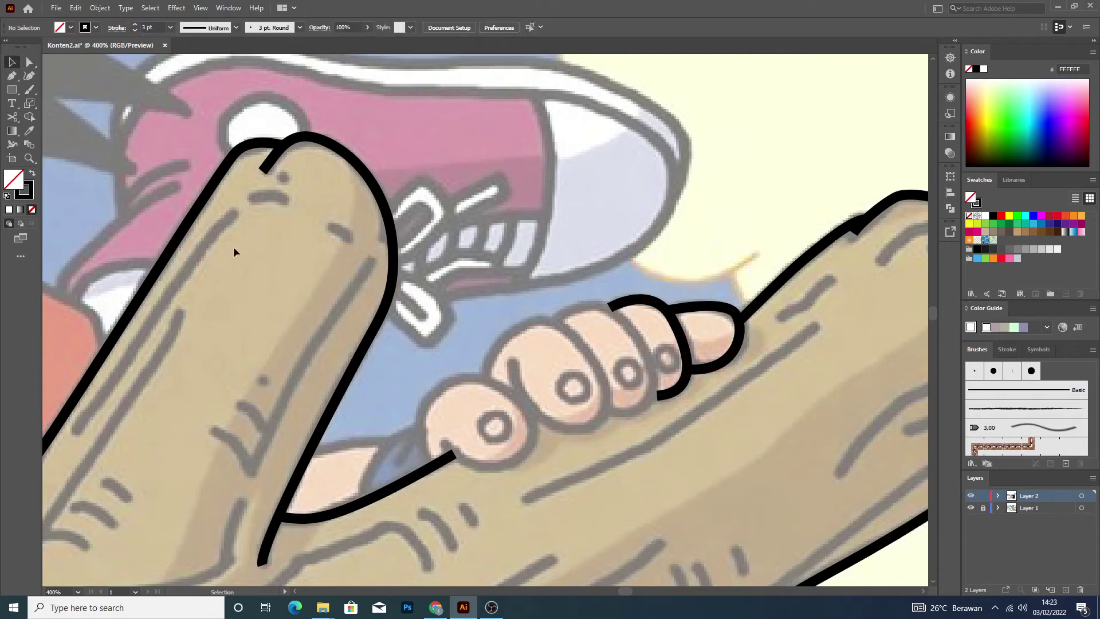
{"action": "left_click", "coordinate": [12, 75]}
Draw a curved black outline around the leftmost pink finger.
{"action": "left_click", "coordinate": [432, 467]}
{"action": "left_click_drag", "start_coordinate": [424, 401], "coordinate": [465, 365]}
{"action": "left_click", "coordinate": [448, 375]}
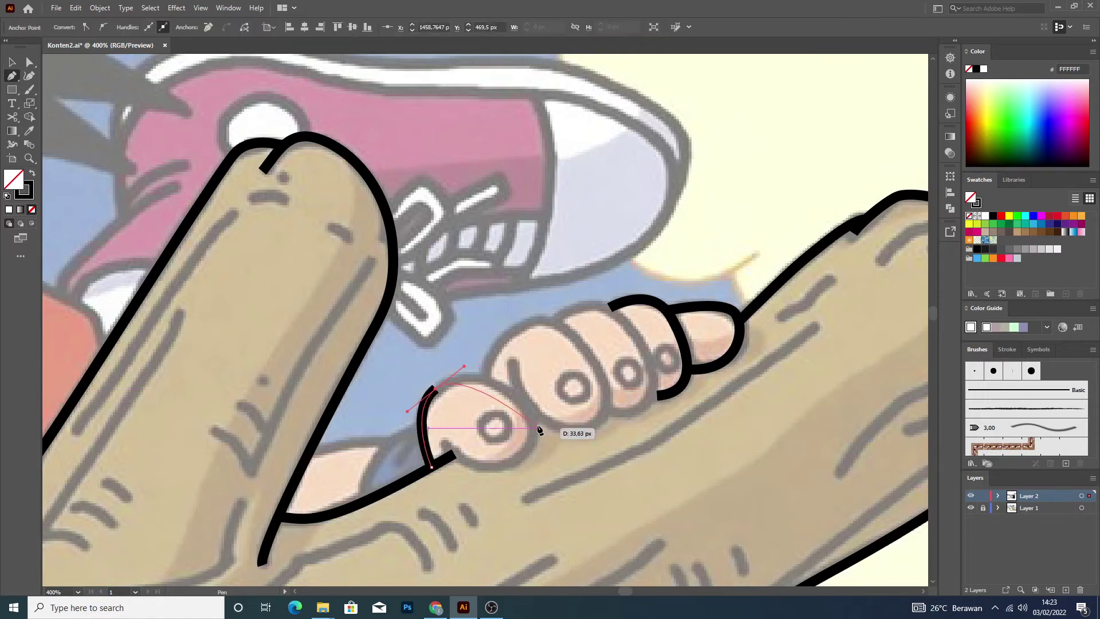
{"action": "mouse_move", "coordinate": [529, 415]}
{"action": "left_mouse_down"}
{"action": "mouse_move", "coordinate": [535, 444]}
{"action": "mouse_move", "coordinate": [556, 453]}
{"action": "left_mouse_up"}
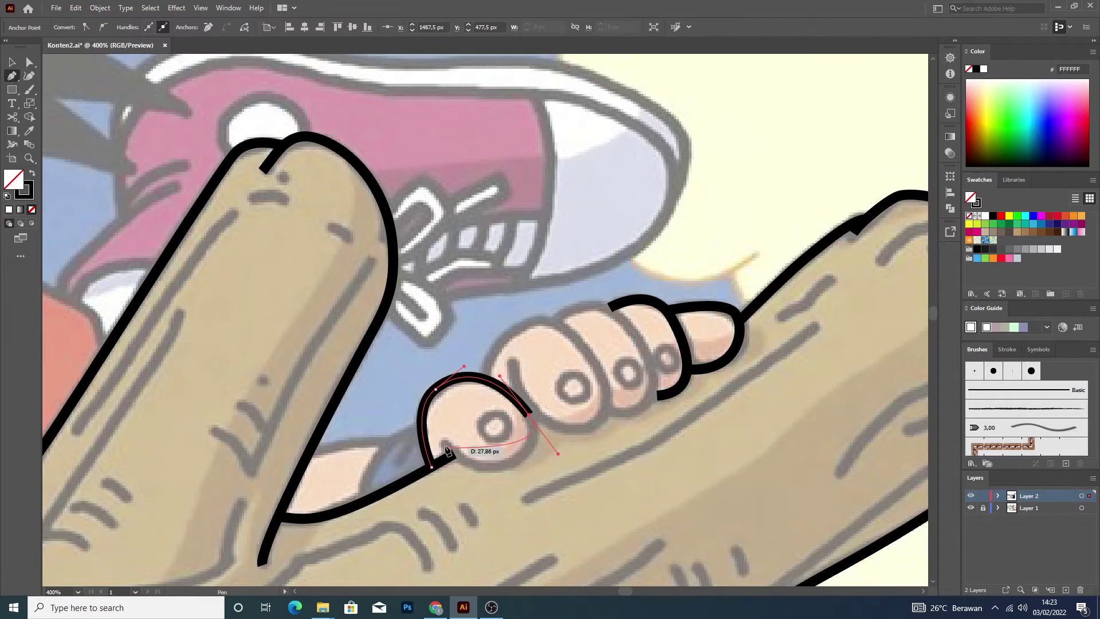
{"action": "mouse_move", "coordinate": [445, 444]}
{"action": "left_mouse_down"}
{"action": "mouse_move", "coordinate": [402, 408]}
{"action": "mouse_move", "coordinate": [411, 391]}
{"action": "left_mouse_up"}
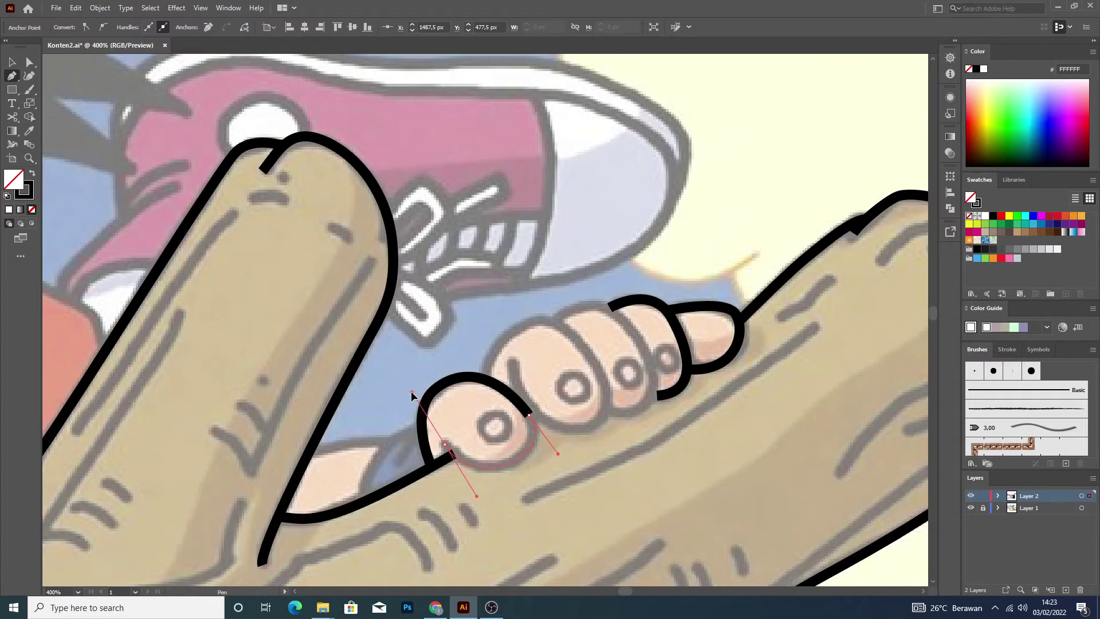
{"action": "key", "text": "v"}
{"action": "left_click", "coordinate": [500, 490]}
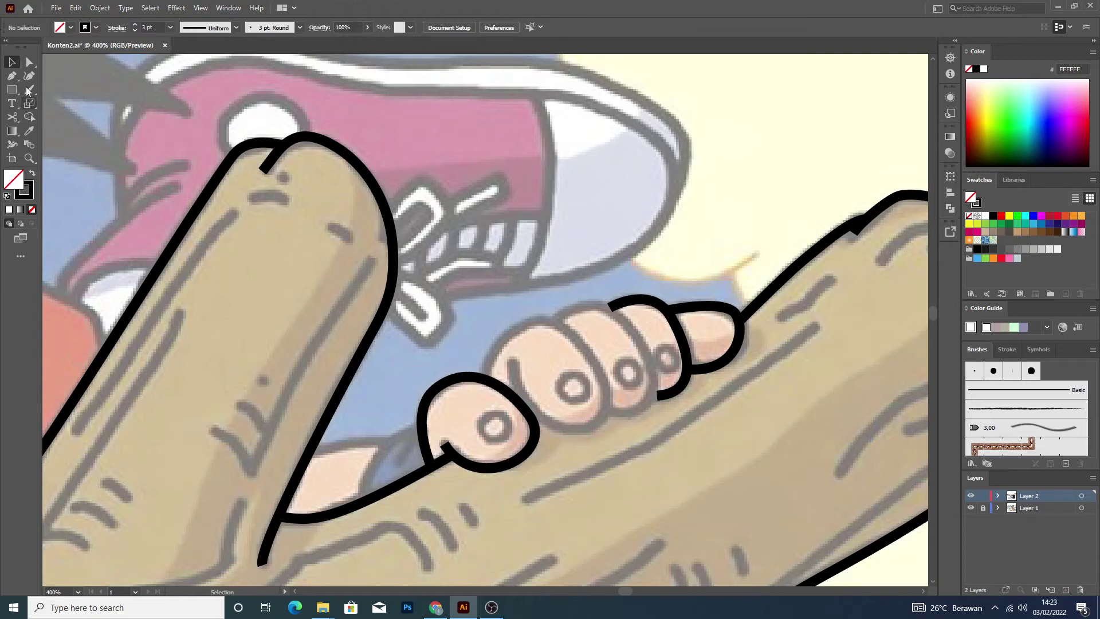
Outline the second pink finger with a curved path over its top and underside.
{"action": "left_click", "coordinate": [12, 76]}
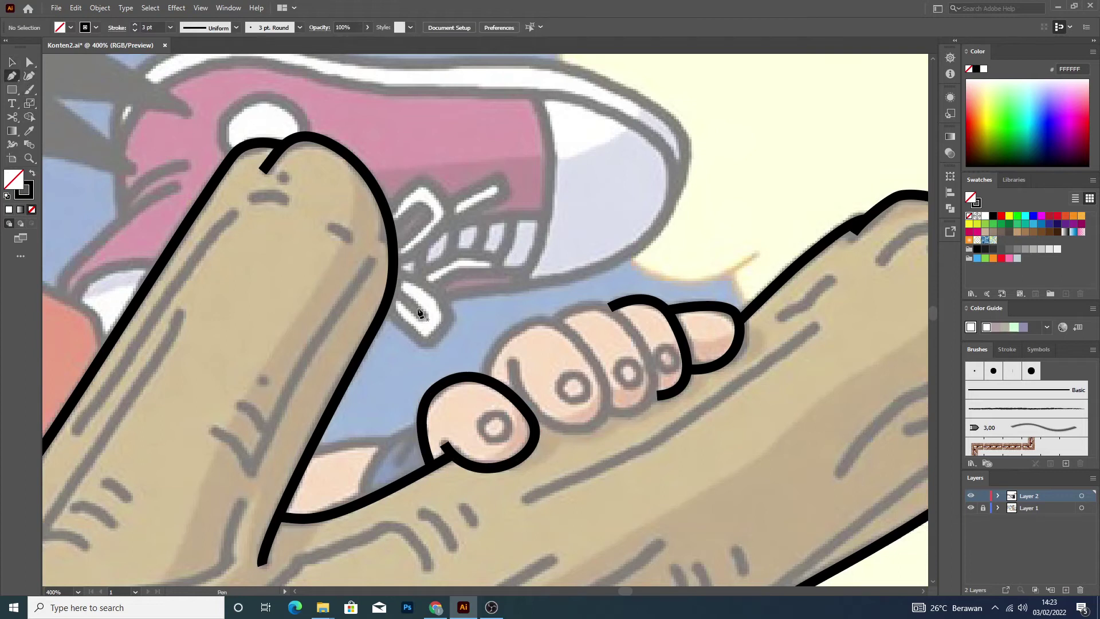
{"action": "left_click", "coordinate": [478, 377]}
{"action": "left_click_drag", "start_coordinate": [534, 321], "coordinate": [566, 316]}
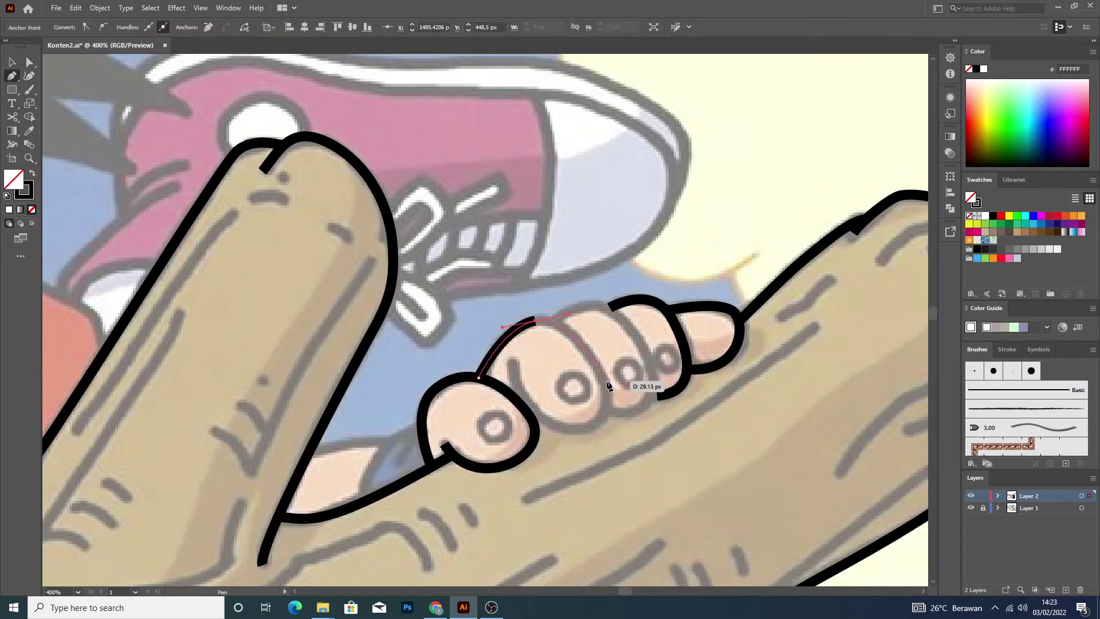
{"action": "left_click_drag", "start_coordinate": [603, 381], "coordinate": [615, 408]}
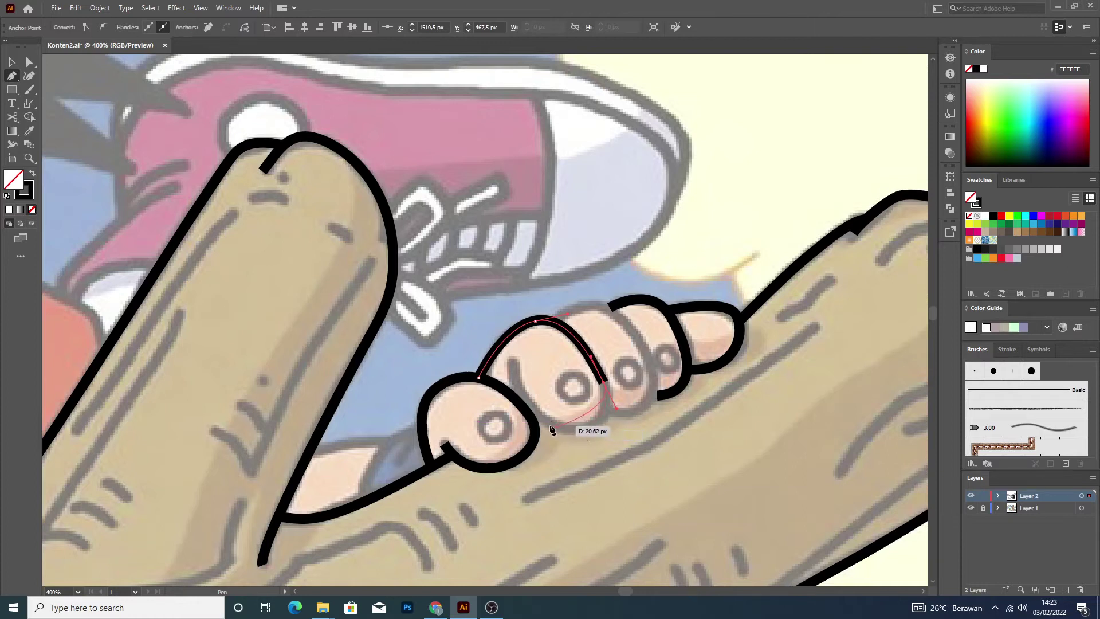
{"action": "mouse_move", "coordinate": [547, 422]}
{"action": "left_mouse_down"}
{"action": "mouse_move", "coordinate": [499, 393]}
{"action": "mouse_move", "coordinate": [513, 363]}
{"action": "left_mouse_up"}
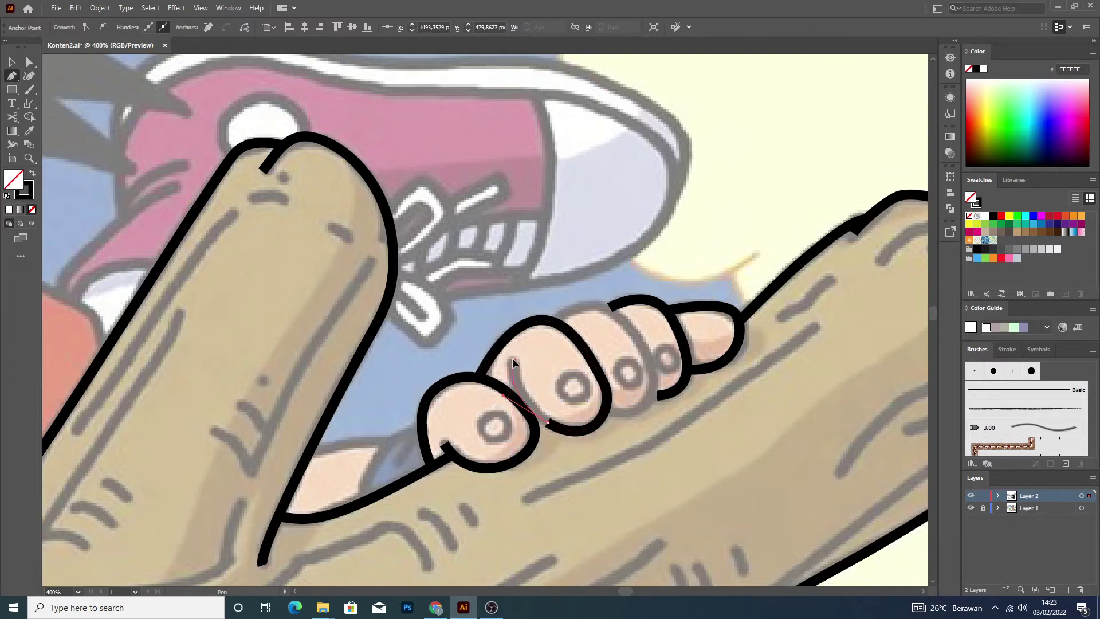
{"action": "left_click_drag", "start_coordinate": [513, 360], "coordinate": [65, 135]}
{"action": "key", "text": "v"}
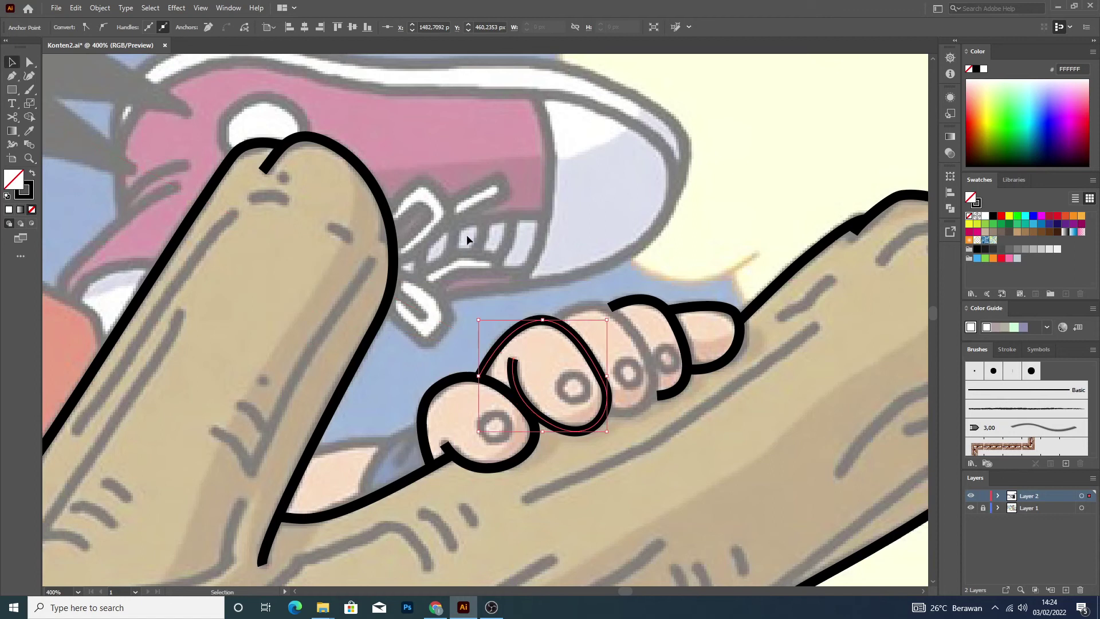
{"action": "left_click", "coordinate": [675, 232]}
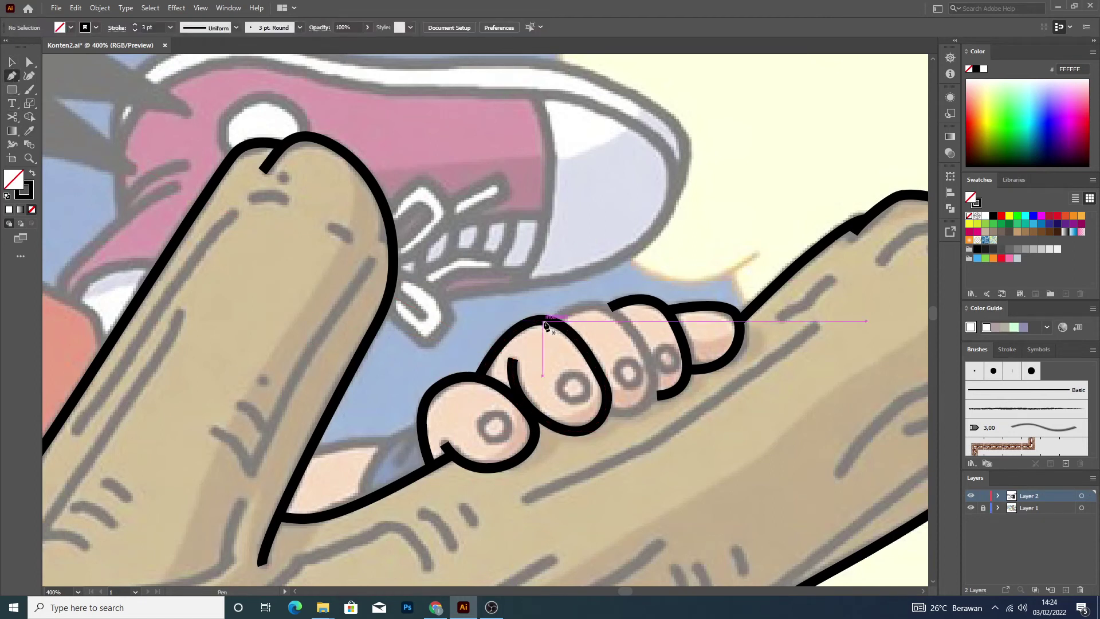
Discard a failed middle-finger outline, undoing its segments and deleting the leftover curve.
{"action": "left_click", "coordinate": [548, 320]}
{"action": "left_click", "coordinate": [603, 306]}
{"action": "left_click_drag", "start_coordinate": [648, 372], "coordinate": [649, 399]}
{"action": "left_click", "coordinate": [625, 425]}
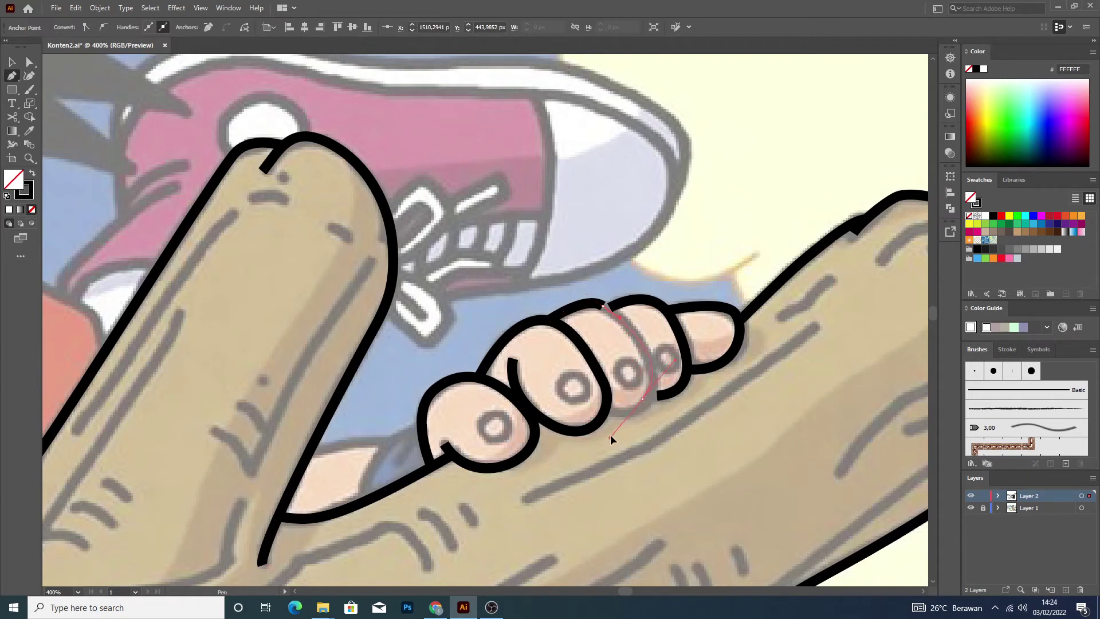
{"action": "left_click_drag", "start_coordinate": [610, 434], "coordinate": [610, 434]}
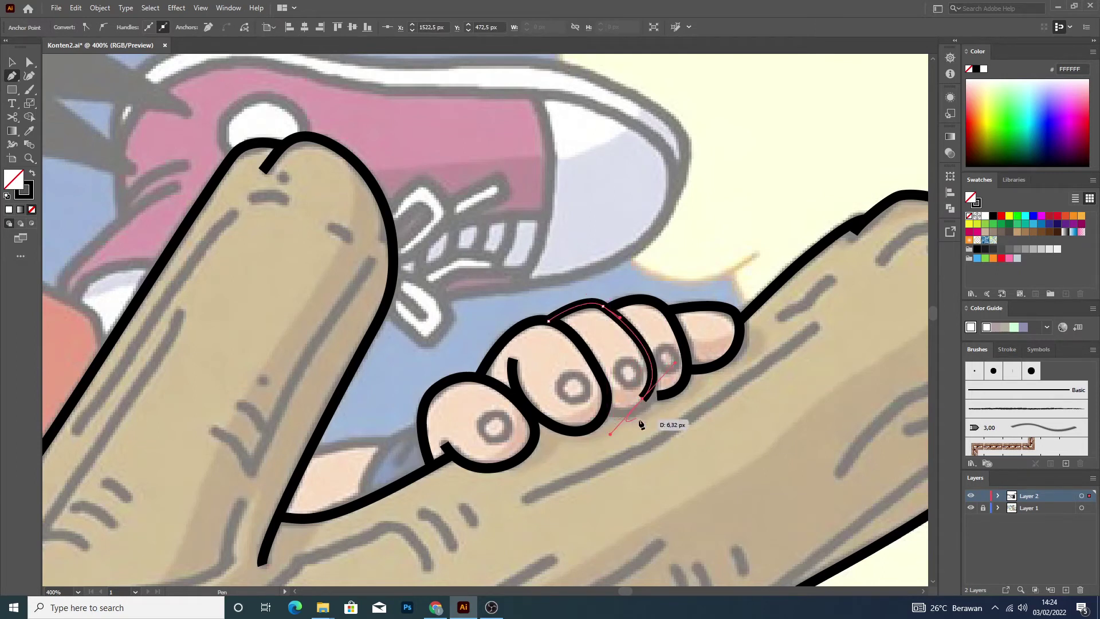
{"action": "key", "text": "ctrl+z"}
{"action": "key", "text": "ctrl+z"}
{"action": "key", "text": "ctrl+z"}
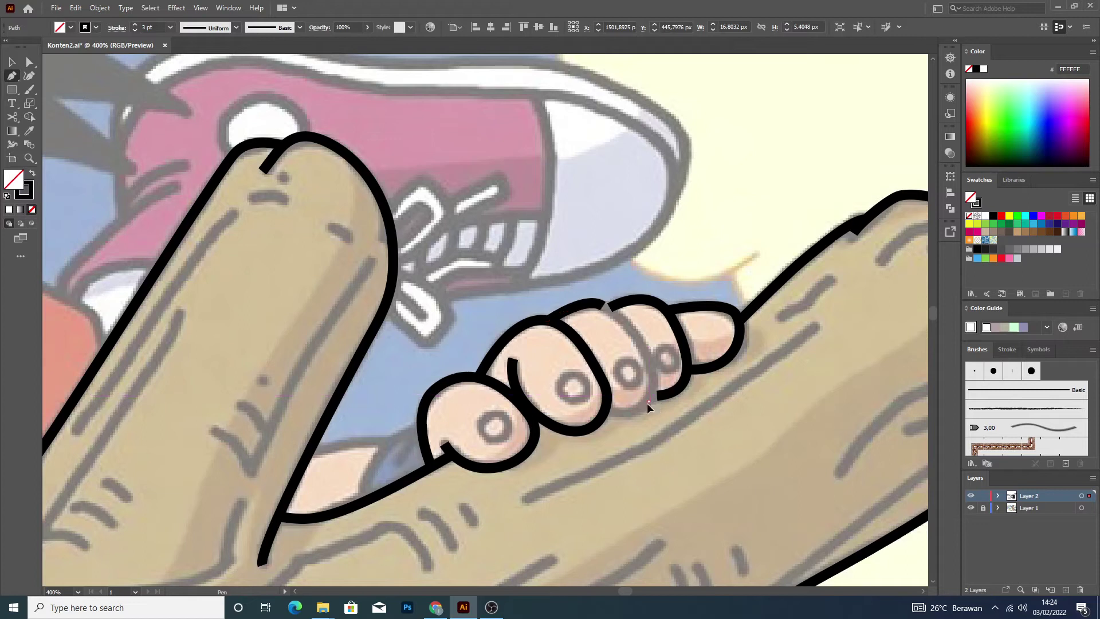
{"action": "key", "text": "Escape"}
{"action": "key", "text": "v"}
{"action": "left_click", "coordinate": [590, 307]}
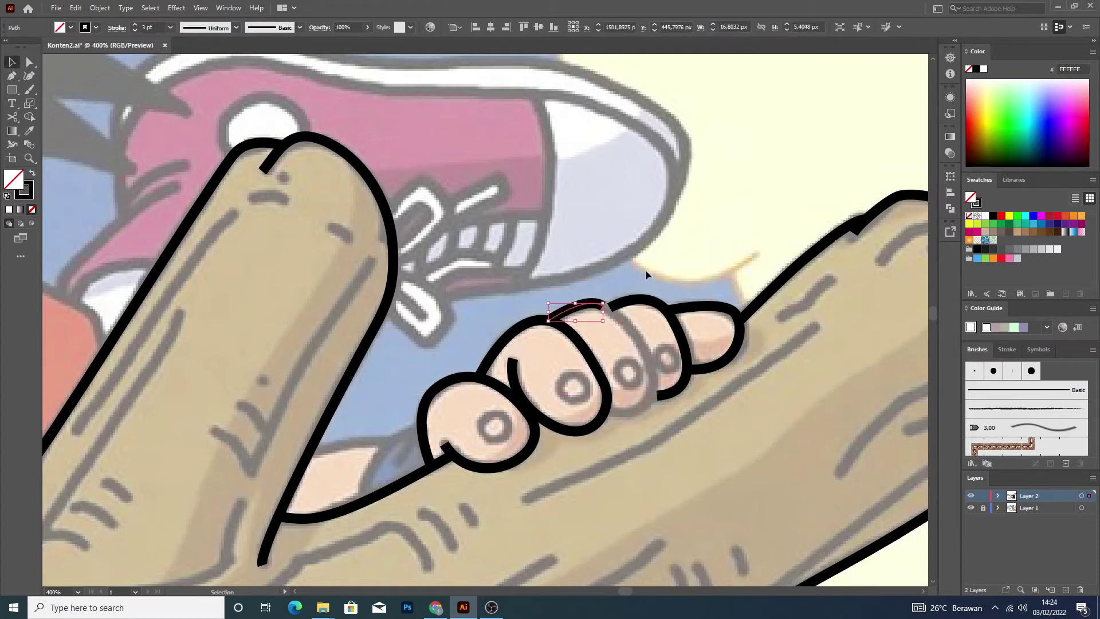
{"action": "key", "text": "Delete"}
Redraw the middle finger's outline up and over the fingertip.
{"action": "key", "text": "p"}
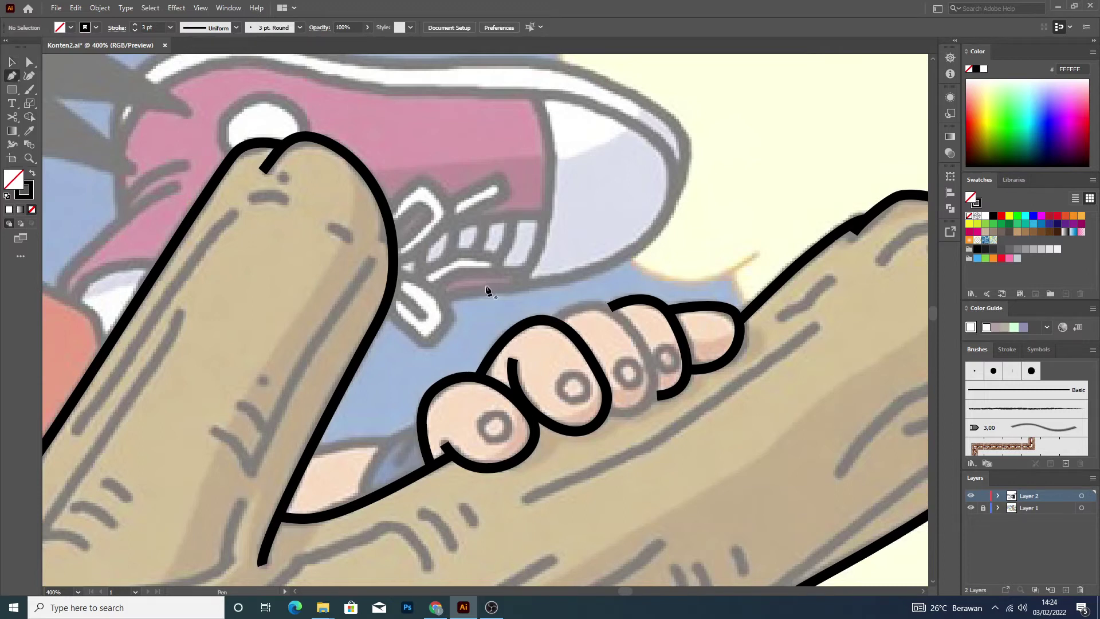
{"action": "left_click", "coordinate": [605, 411]}
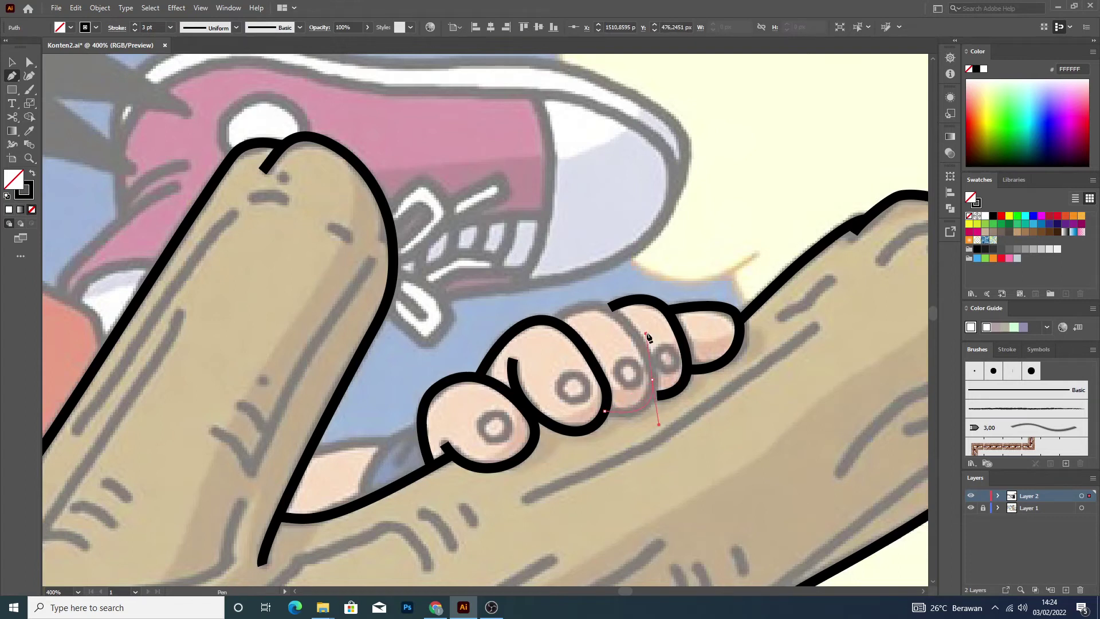
{"action": "left_click", "coordinate": [580, 307]}
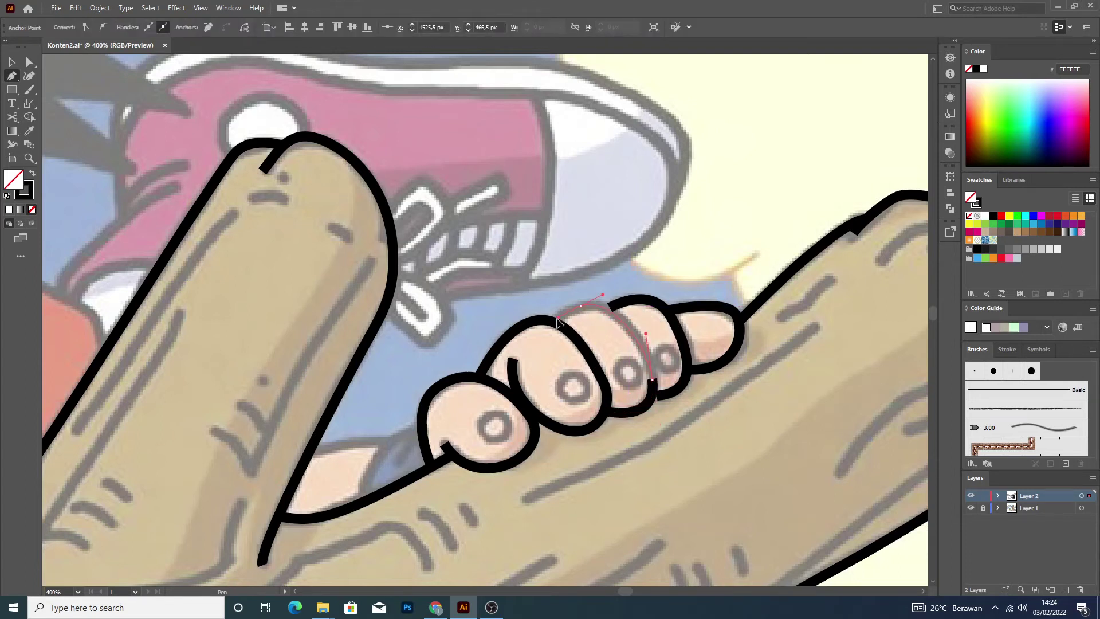
{"action": "left_click_drag", "start_coordinate": [557, 322], "coordinate": [559, 327]}
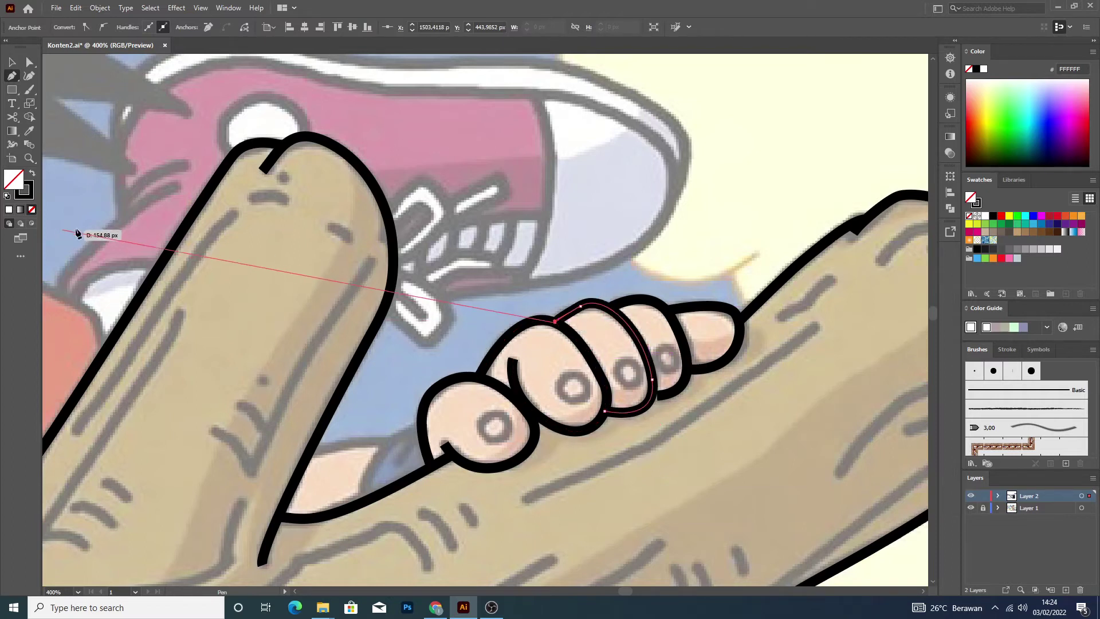
{"action": "left_click", "coordinate": [13, 62]}
{"action": "left_click", "coordinate": [573, 281]}
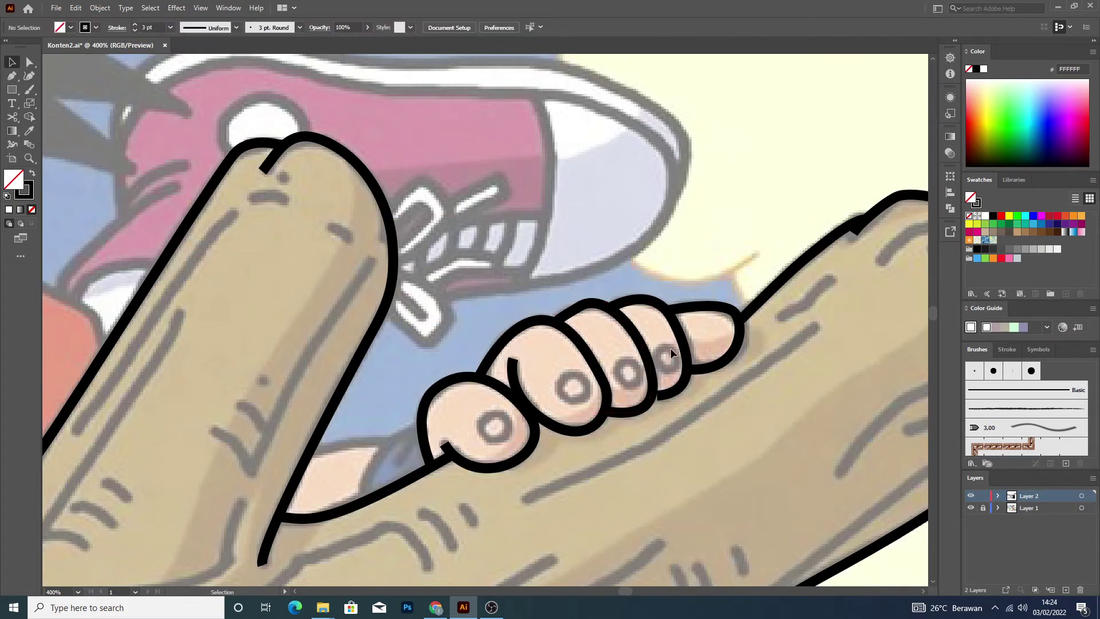
Drag the finger curve's bottom anchor slightly left with Direct Selection.
{"action": "left_click", "coordinate": [674, 389]}
{"action": "key", "text": "a"}
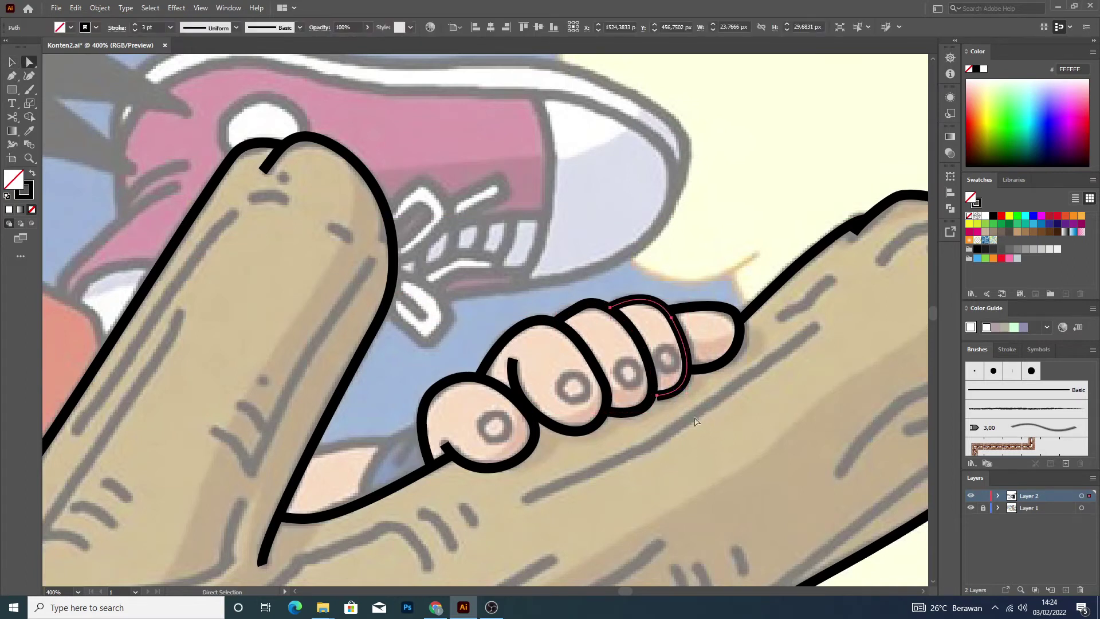
{"action": "left_click_drag", "start_coordinate": [656, 395], "coordinate": [654, 398]}
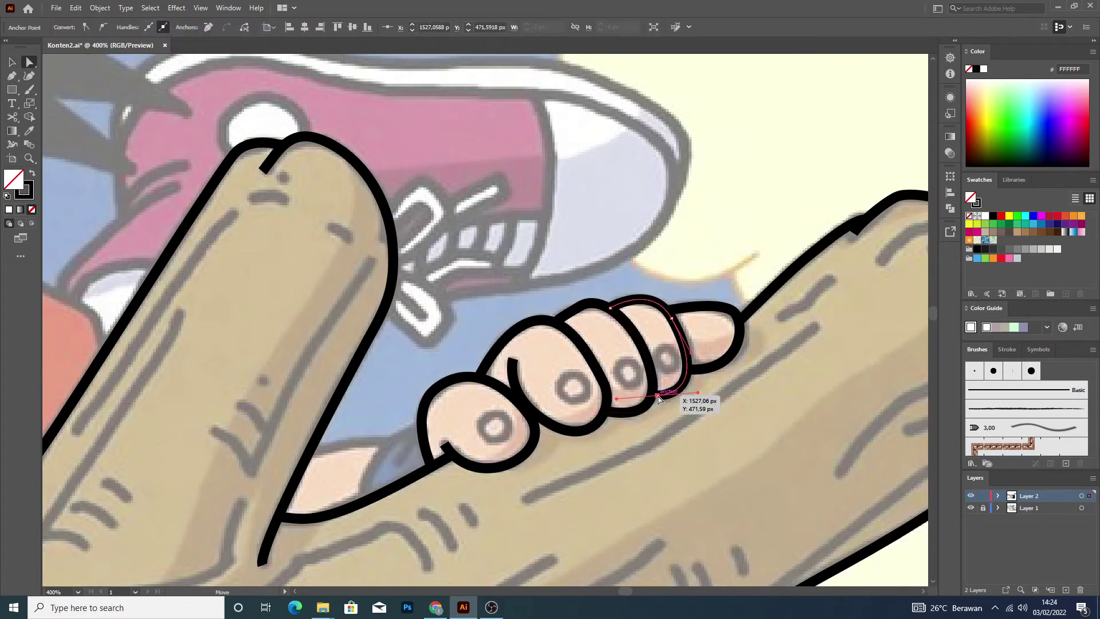
{"action": "left_click", "coordinate": [781, 417]}
Zoom out and hide, then reshow, the coloured template to review the line art.
{"action": "scroll", "coordinate": [784, 417], "scroll_direction": "down", "scroll_amount": 3}
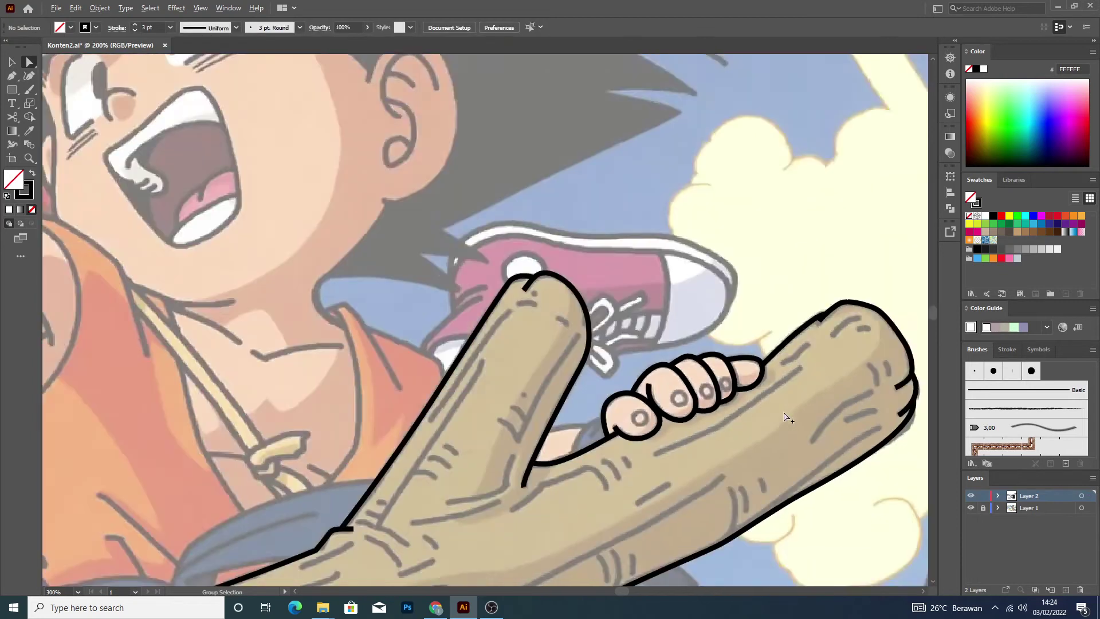
{"action": "scroll", "coordinate": [796, 444], "scroll_direction": "down", "scroll_amount": 1}
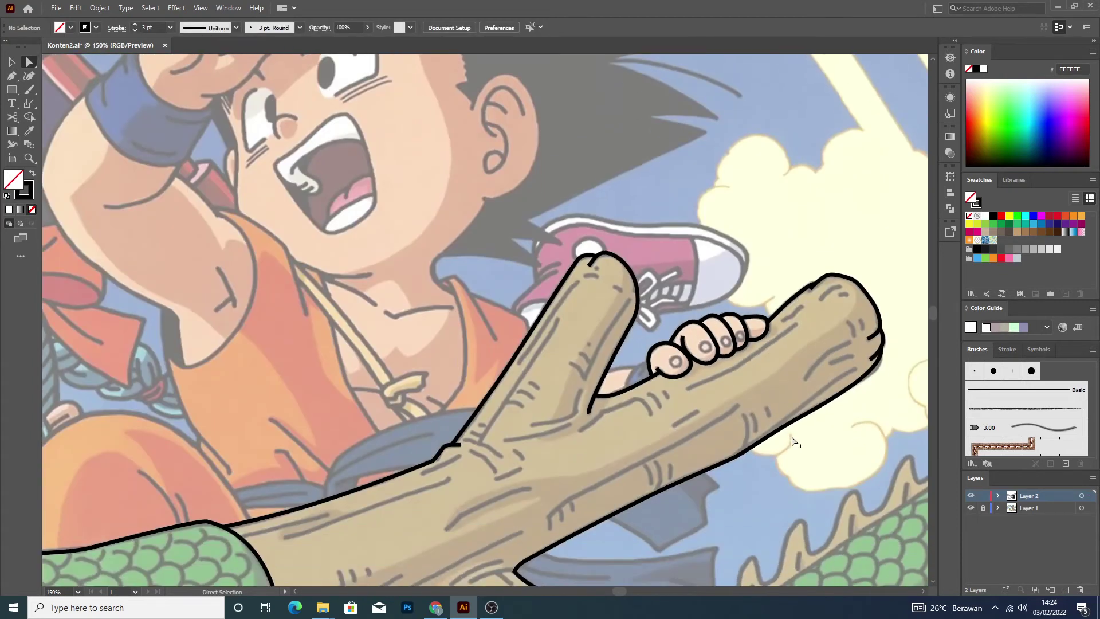
{"action": "scroll", "coordinate": [797, 444], "scroll_direction": "down", "scroll_amount": 1}
{"action": "scroll", "coordinate": [796, 444], "scroll_direction": "down", "scroll_amount": 1}
{"action": "scroll", "coordinate": [796, 444], "scroll_direction": "down", "scroll_amount": 1}
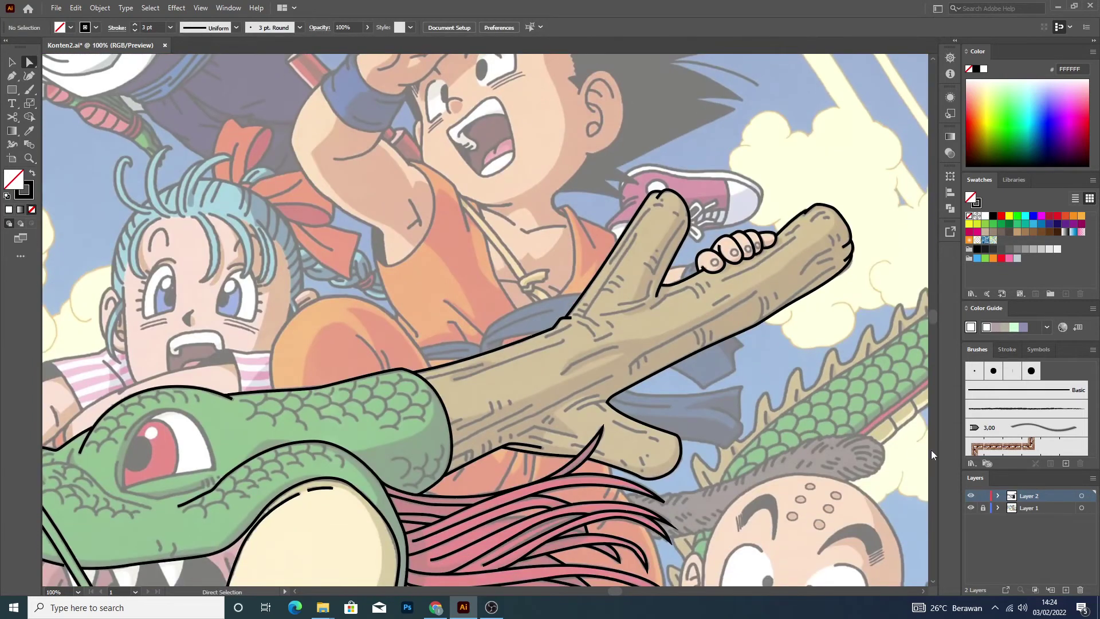
{"action": "left_click", "coordinate": [970, 508]}
{"action": "scroll", "coordinate": [693, 414], "scroll_direction": "down", "scroll_amount": 2}
{"action": "scroll", "coordinate": [694, 413], "scroll_direction": "down", "scroll_amount": 1}
{"action": "scroll", "coordinate": [692, 413], "scroll_direction": "down", "scroll_amount": 2}
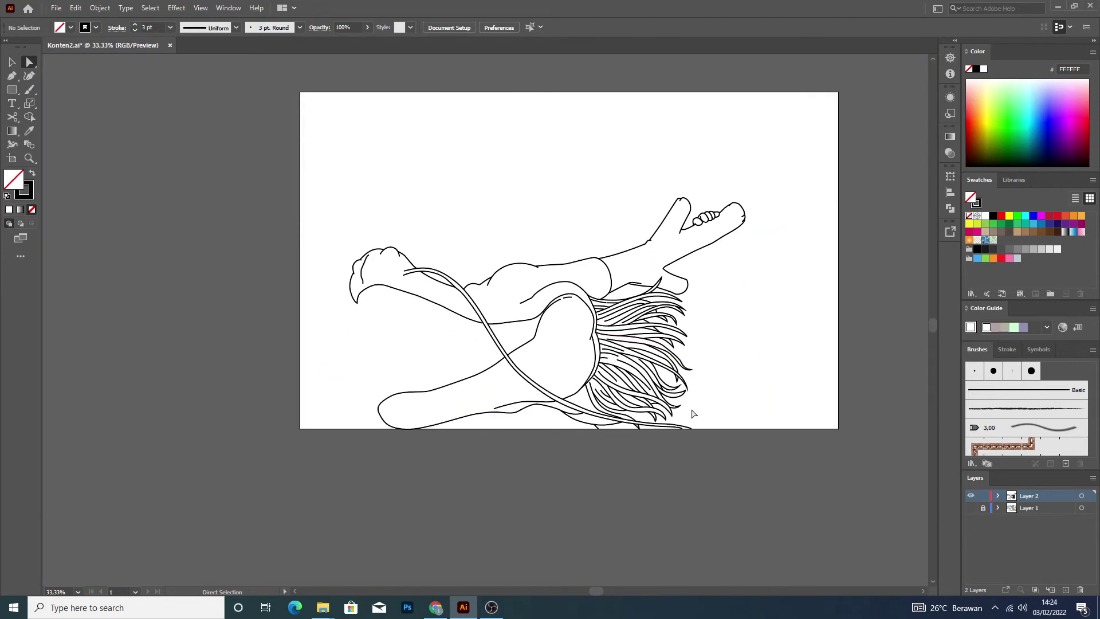
{"action": "left_click", "coordinate": [971, 508]}
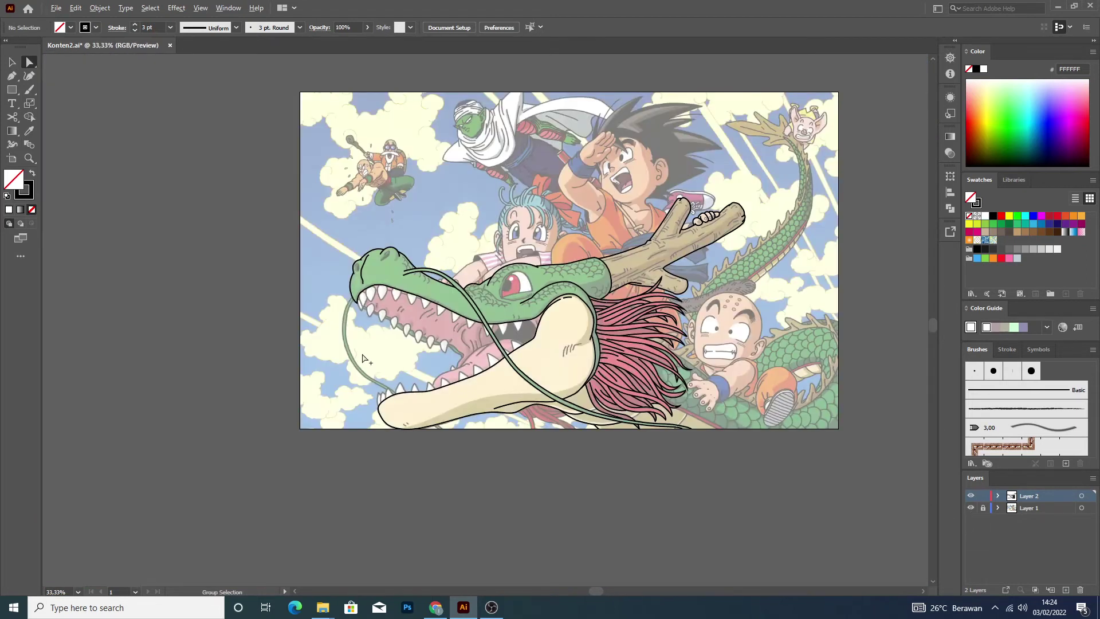
Zoom back in on the dragon's open mouth with the Pen tool ready.
{"action": "scroll", "coordinate": [335, 325], "scroll_direction": "up", "scroll_amount": 2}
{"action": "scroll", "coordinate": [376, 322], "scroll_direction": "up", "scroll_amount": 1}
{"action": "left_click", "coordinate": [12, 75]}
{"action": "scroll", "coordinate": [301, 324], "scroll_direction": "up", "scroll_amount": 2}
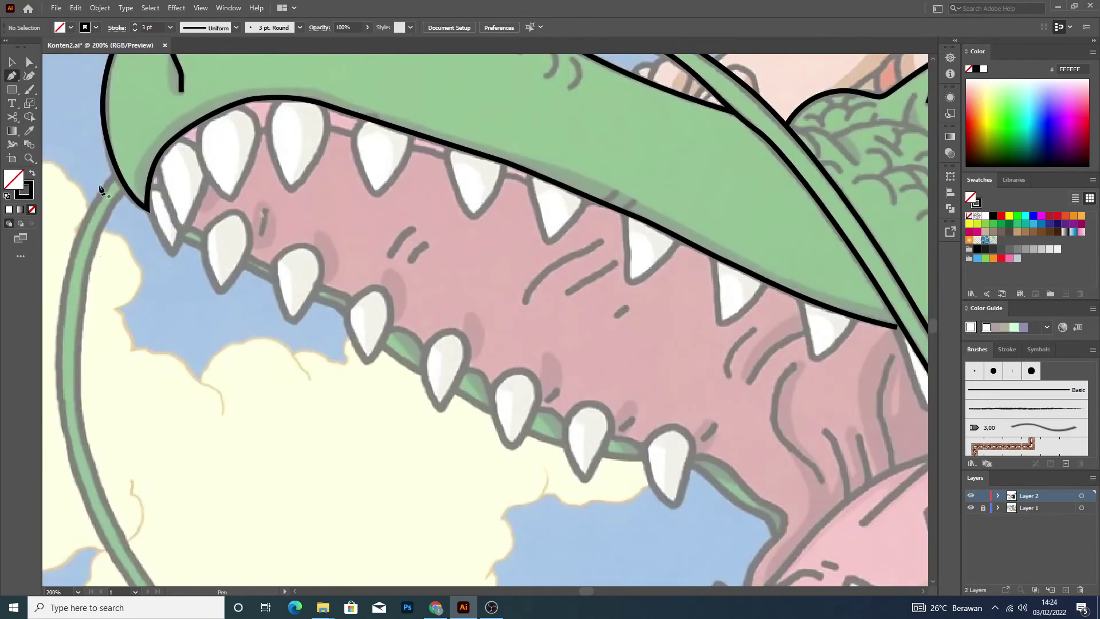
Draw a curved outline from the jaw line down to a fang's tip and back up.
{"action": "scroll", "coordinate": [721, 507], "scroll_direction": "down", "scroll_amount": 2}
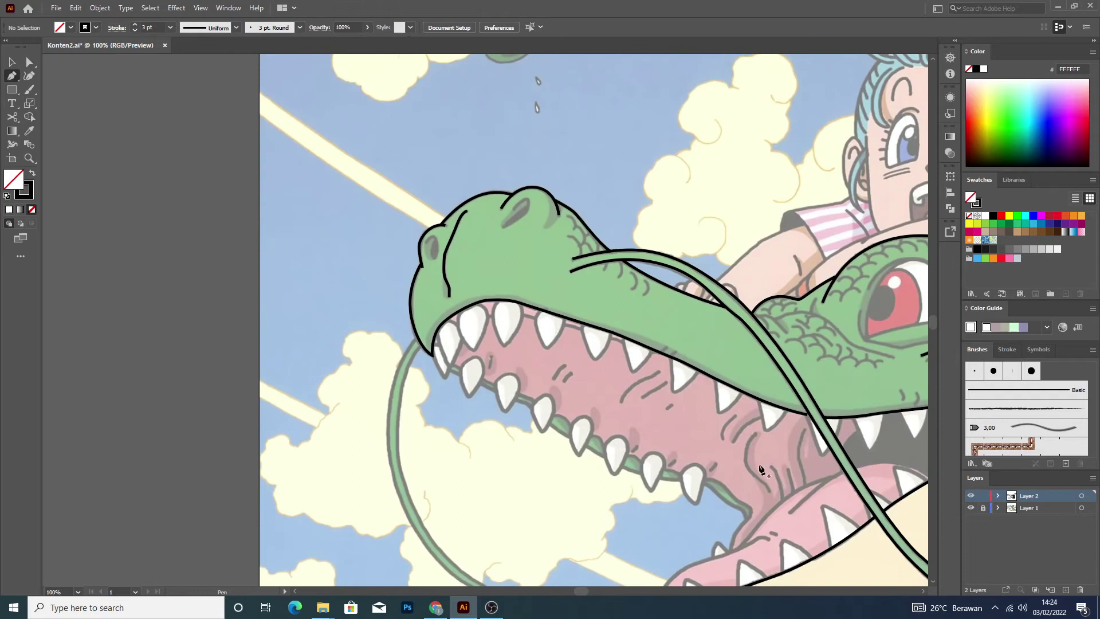
{"action": "scroll", "coordinate": [910, 412], "scroll_direction": "up", "scroll_amount": 2}
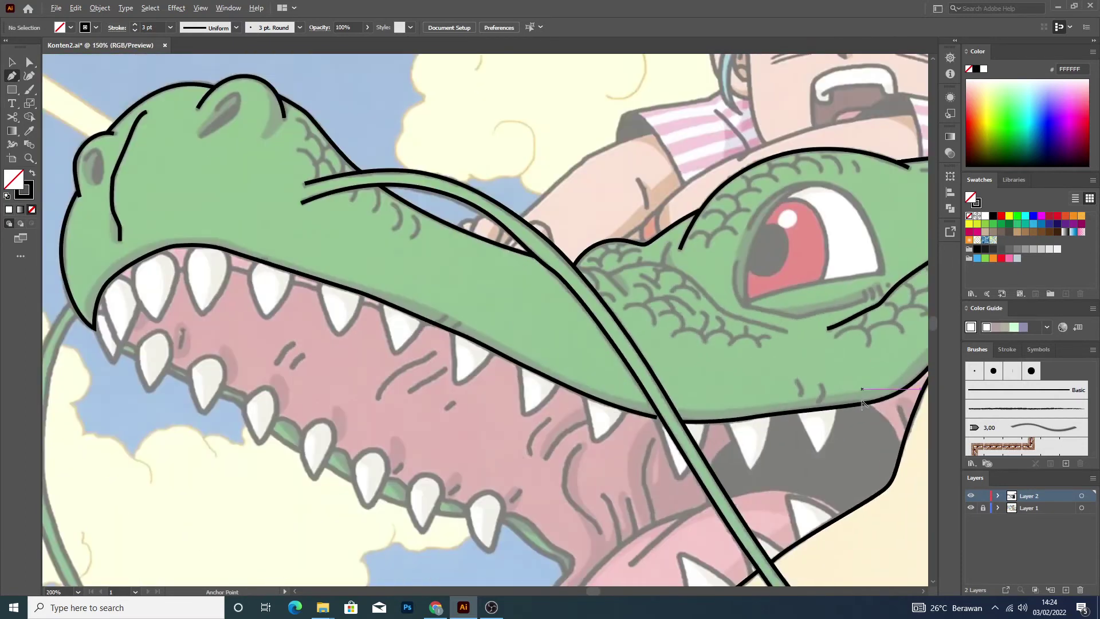
{"action": "scroll", "coordinate": [865, 401], "scroll_direction": "up", "scroll_amount": 1}
{"action": "left_click", "coordinate": [843, 369]}
{"action": "left_click_drag", "start_coordinate": [806, 458], "coordinate": [773, 492]}
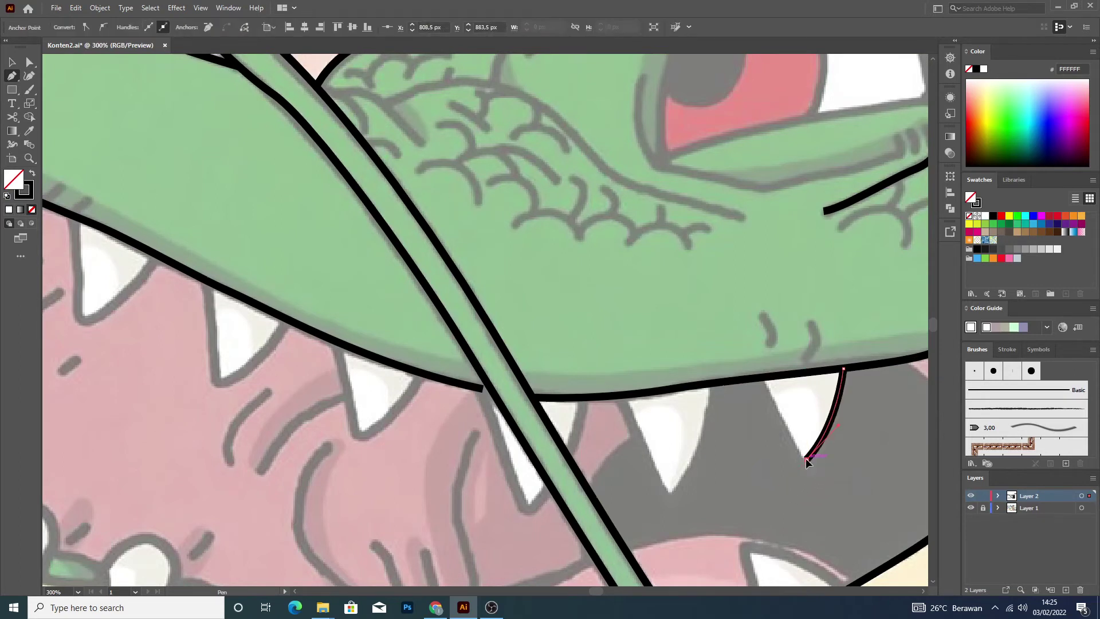
{"action": "left_click", "coordinate": [764, 378]}
{"action": "left_click_drag", "start_coordinate": [755, 349], "coordinate": [745, 325]}
Make the traced tooth a solid black fill with no stroke.
{"action": "key", "text": "v"}
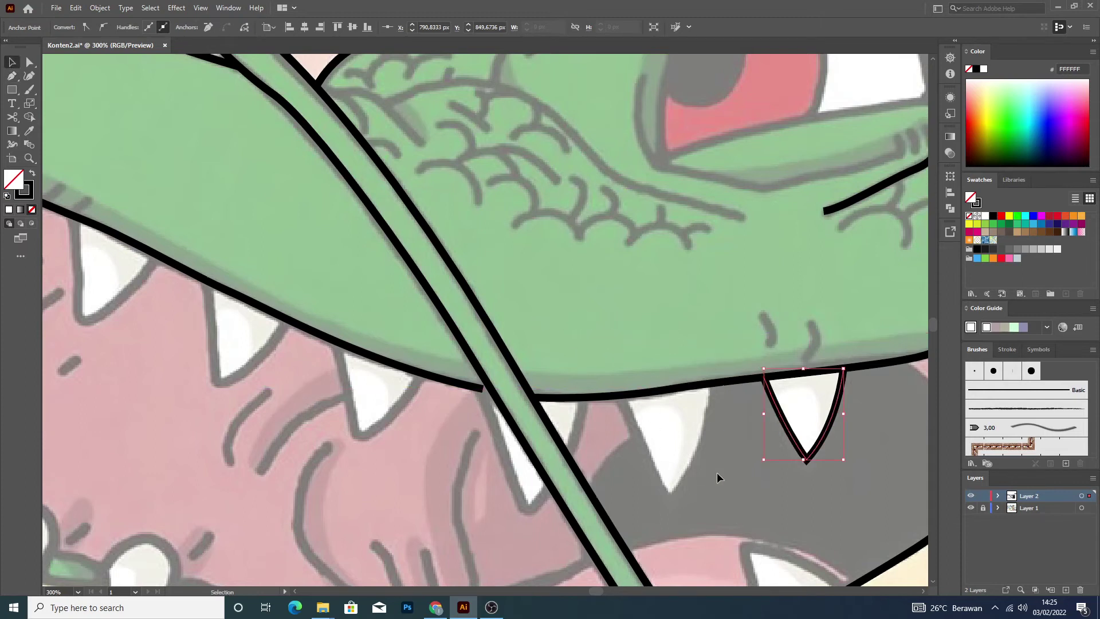
{"action": "left_click", "coordinate": [717, 472]}
{"action": "left_click", "coordinate": [804, 457]}
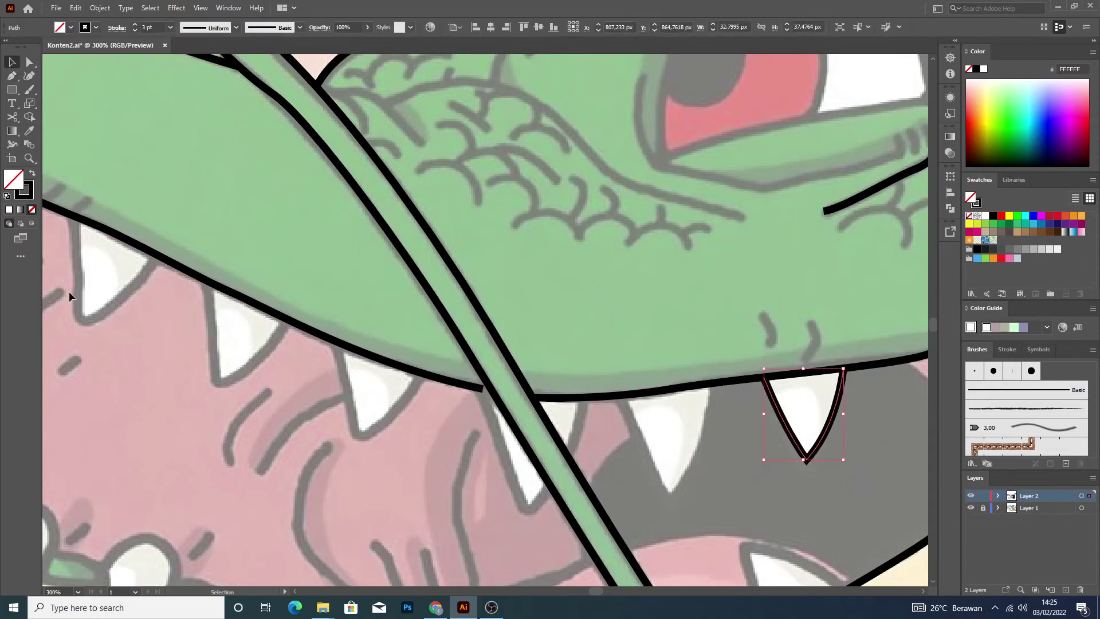
{"action": "left_click", "coordinate": [32, 175]}
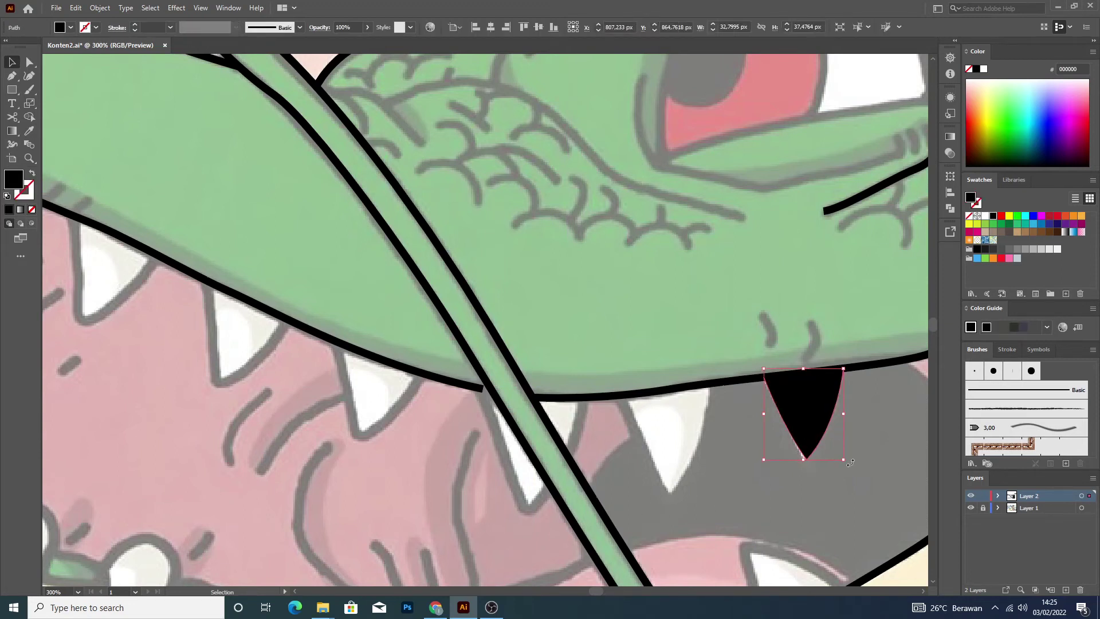
{"action": "left_click", "coordinate": [845, 472]}
Trace the neighbouring tooth from the jaw line down to its tip and back.
{"action": "left_click", "coordinate": [12, 76]}
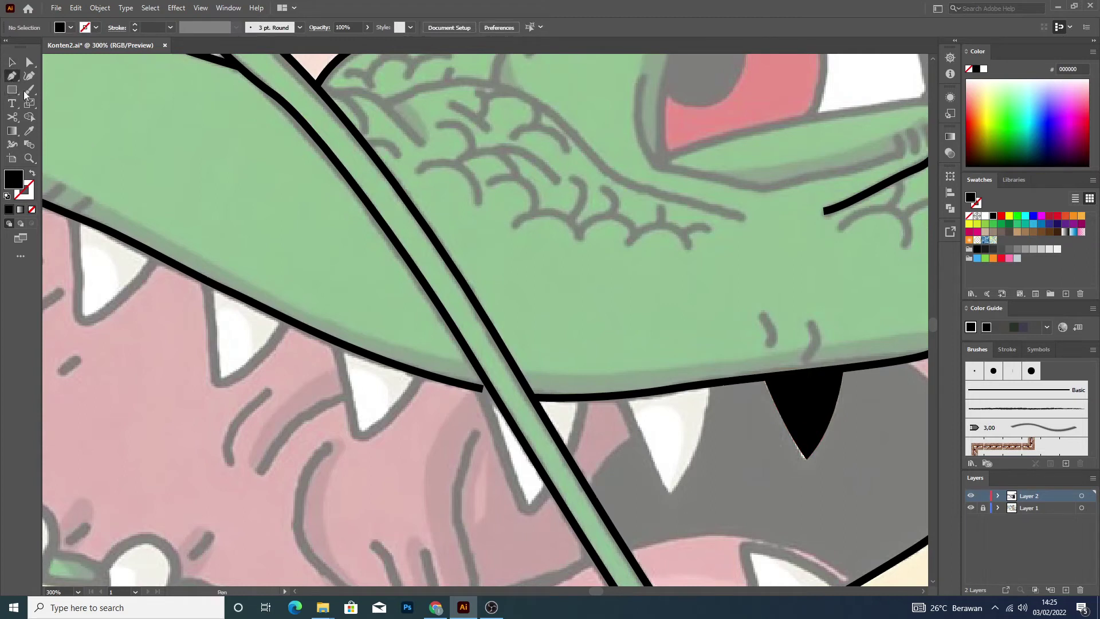
{"action": "left_click", "coordinate": [711, 383]}
{"action": "left_click_drag", "start_coordinate": [671, 492], "coordinate": [639, 526]}
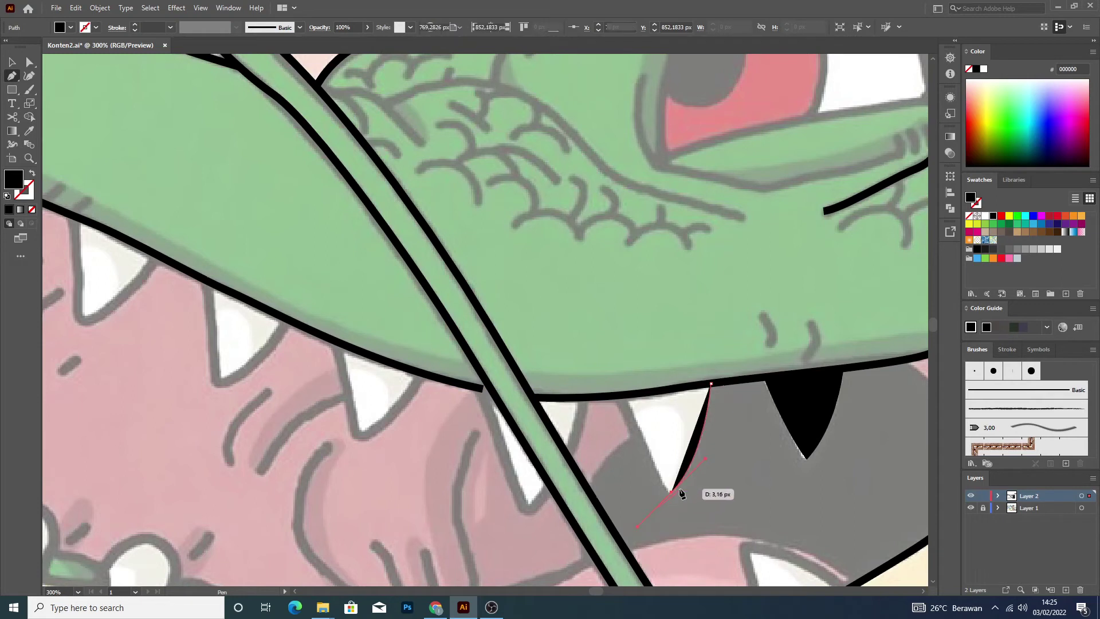
{"action": "left_click_drag", "start_coordinate": [670, 492], "coordinate": [633, 512]}
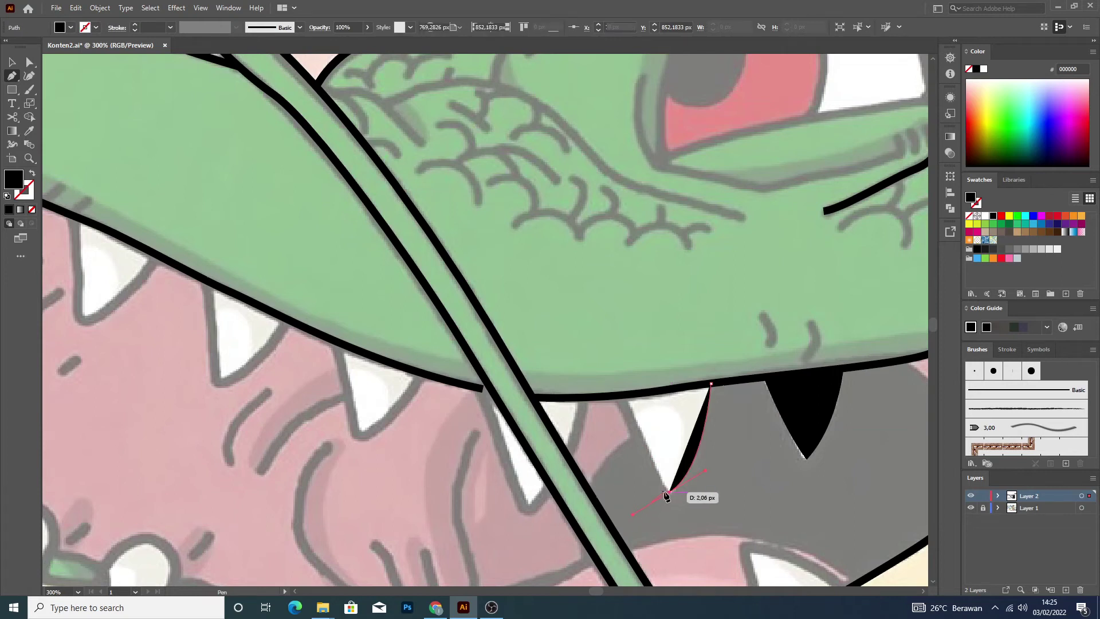
{"action": "left_click", "coordinate": [630, 414]}
{"action": "left_click_drag", "start_coordinate": [630, 414], "coordinate": [624, 394]}
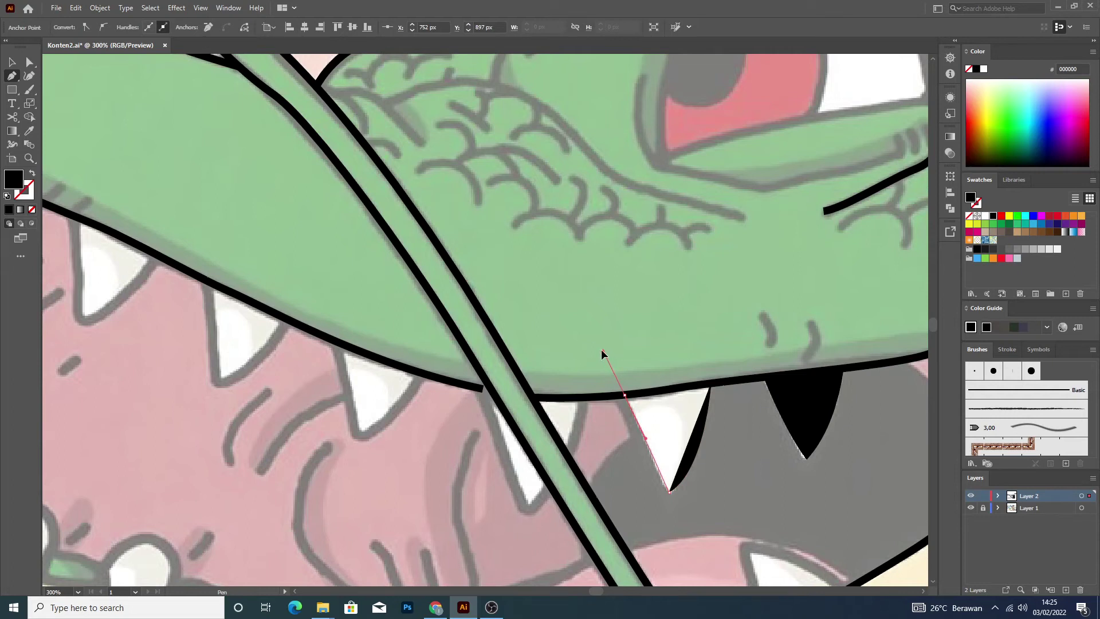
{"action": "left_click_drag", "start_coordinate": [601, 345], "coordinate": [602, 346]}
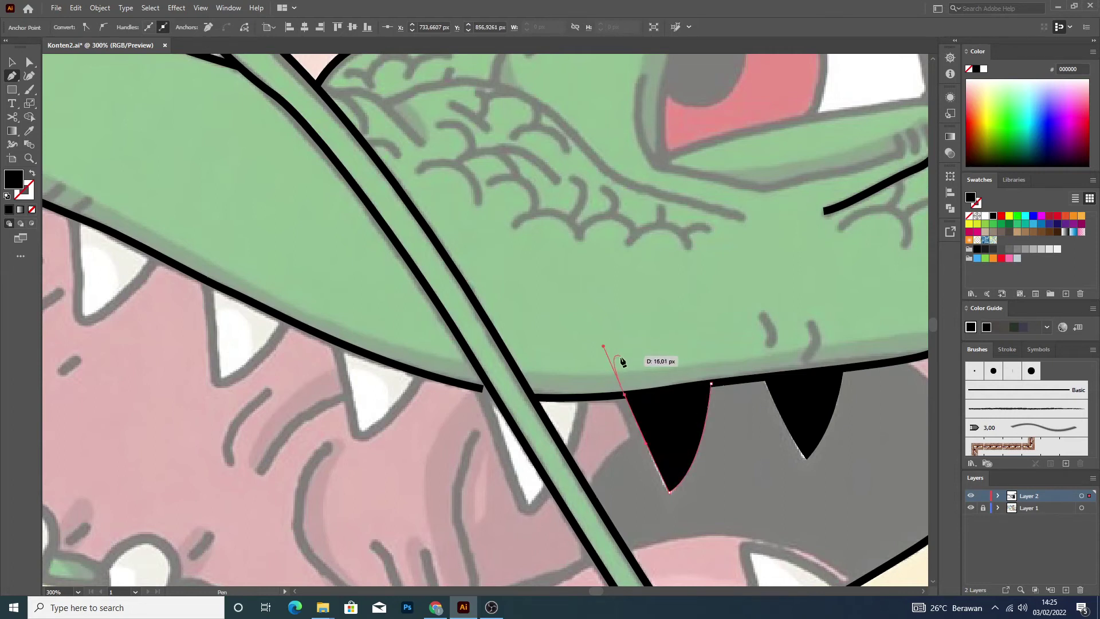
{"action": "key", "text": "v"}
{"action": "left_click", "coordinate": [567, 472]}
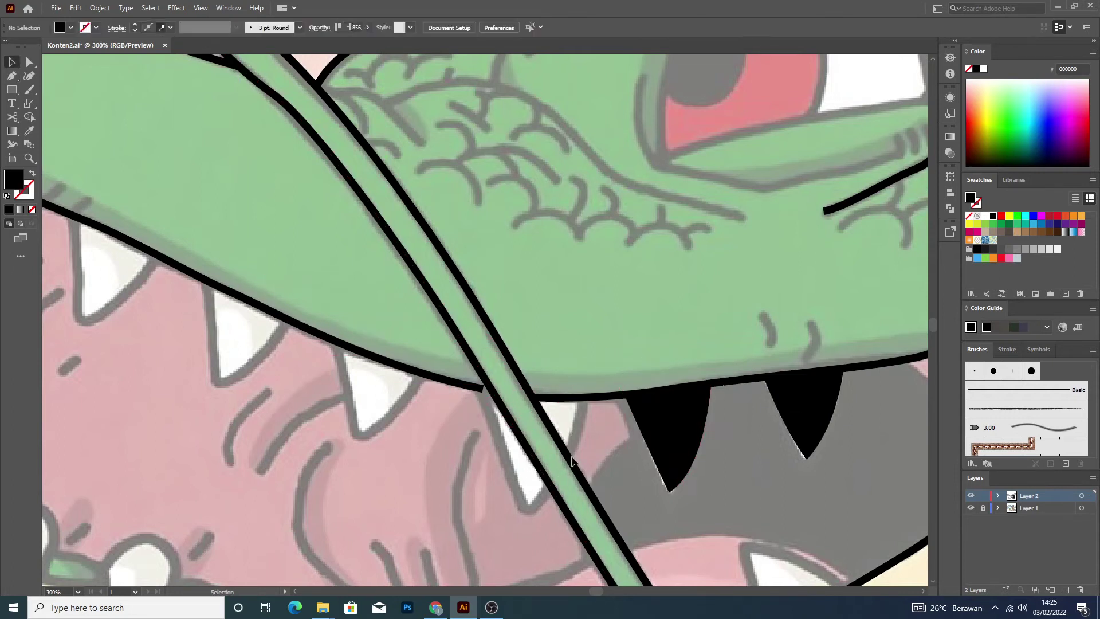
Restore black stroke with no fill and trace a line down the tooth behind the strap.
{"action": "left_click", "coordinate": [10, 76]}
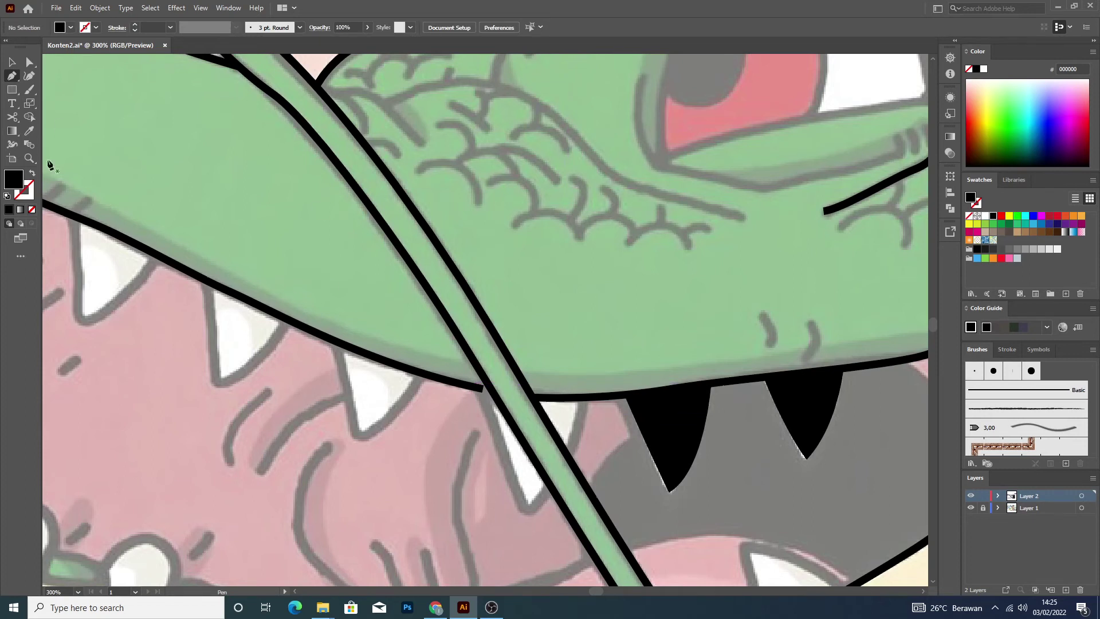
{"action": "key", "text": "shift+x"}
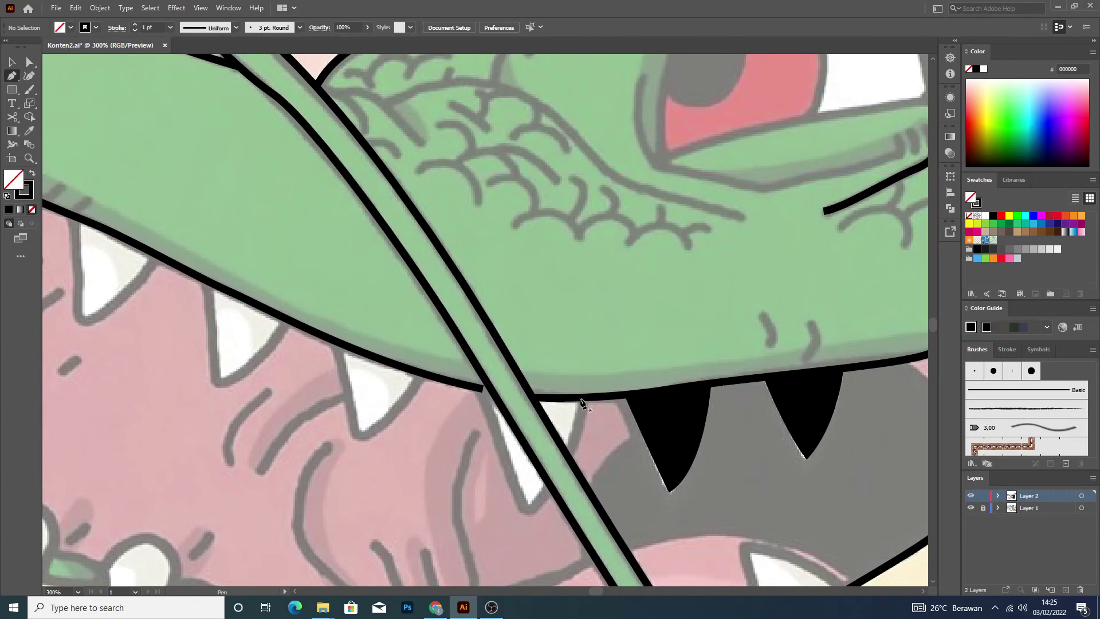
{"action": "left_click", "coordinate": [584, 397]}
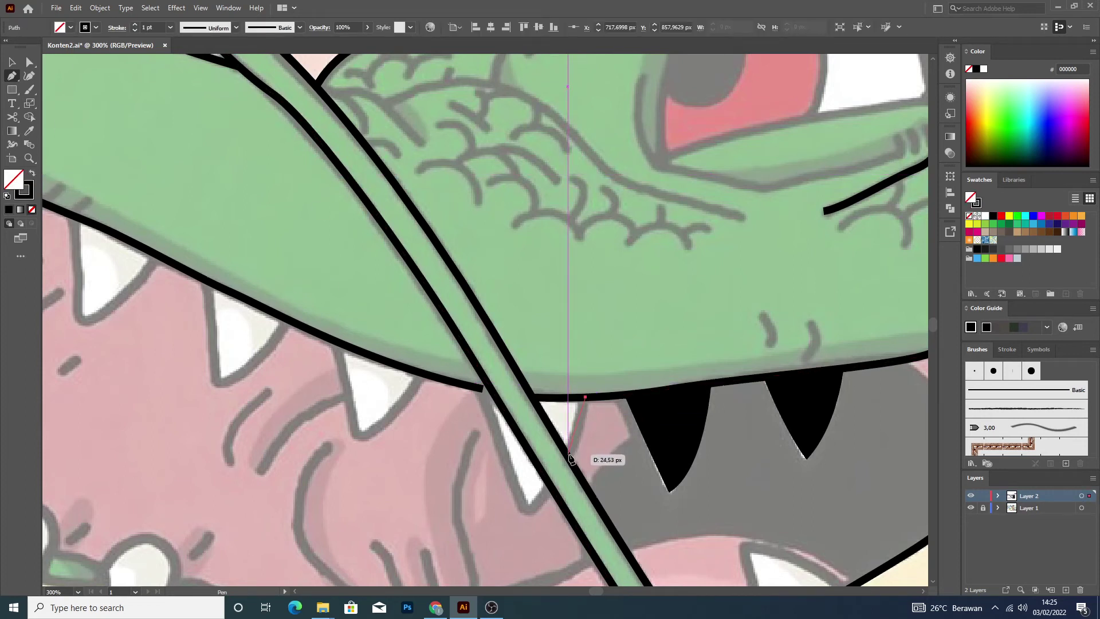
{"action": "left_click_drag", "start_coordinate": [568, 455], "coordinate": [559, 473]}
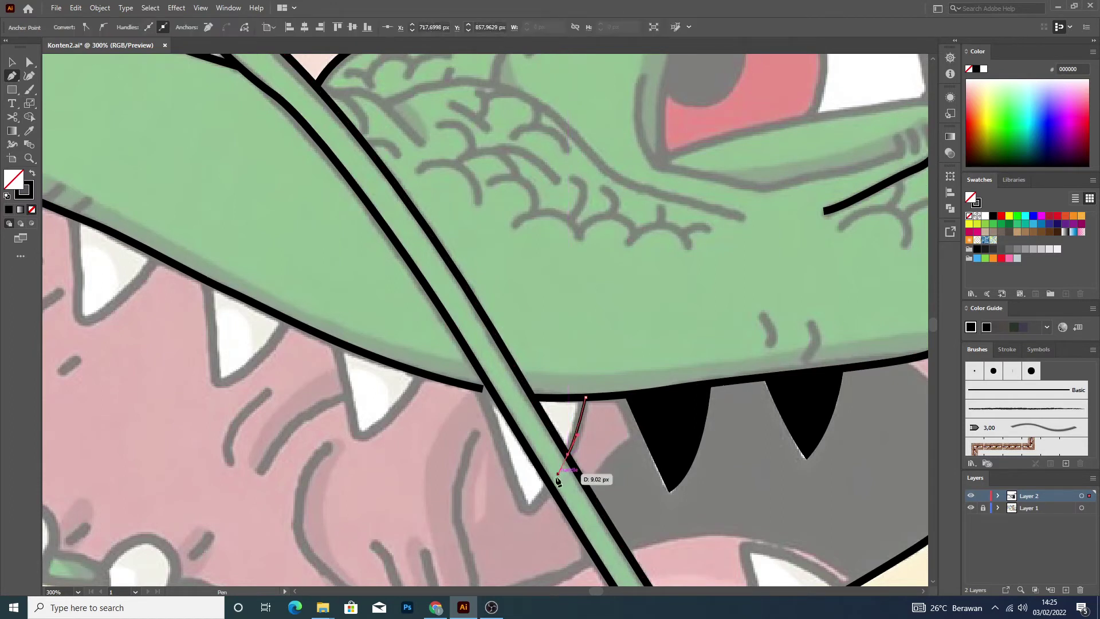
{"action": "left_click", "coordinate": [9, 62]}
{"action": "left_click", "coordinate": [358, 428]}
Outline the tooth left of the strap from its tip up to the jaw line.
{"action": "left_click", "coordinate": [12, 75]}
{"action": "left_click", "coordinate": [549, 486]}
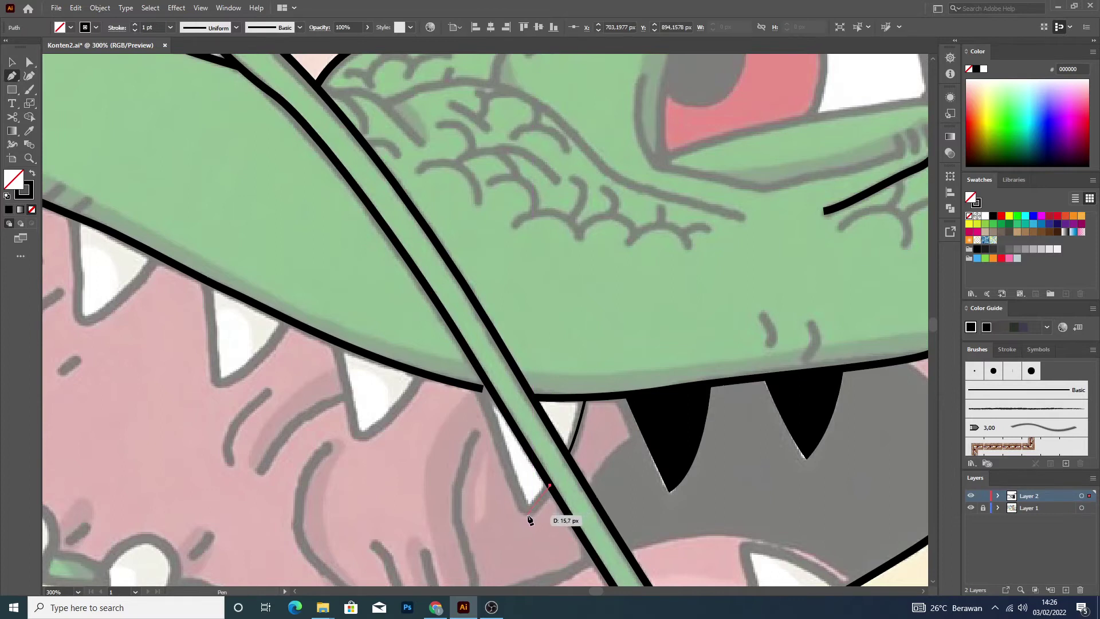
{"action": "left_click", "coordinate": [528, 515]}
{"action": "left_click_drag", "start_coordinate": [517, 522], "coordinate": [518, 521]}
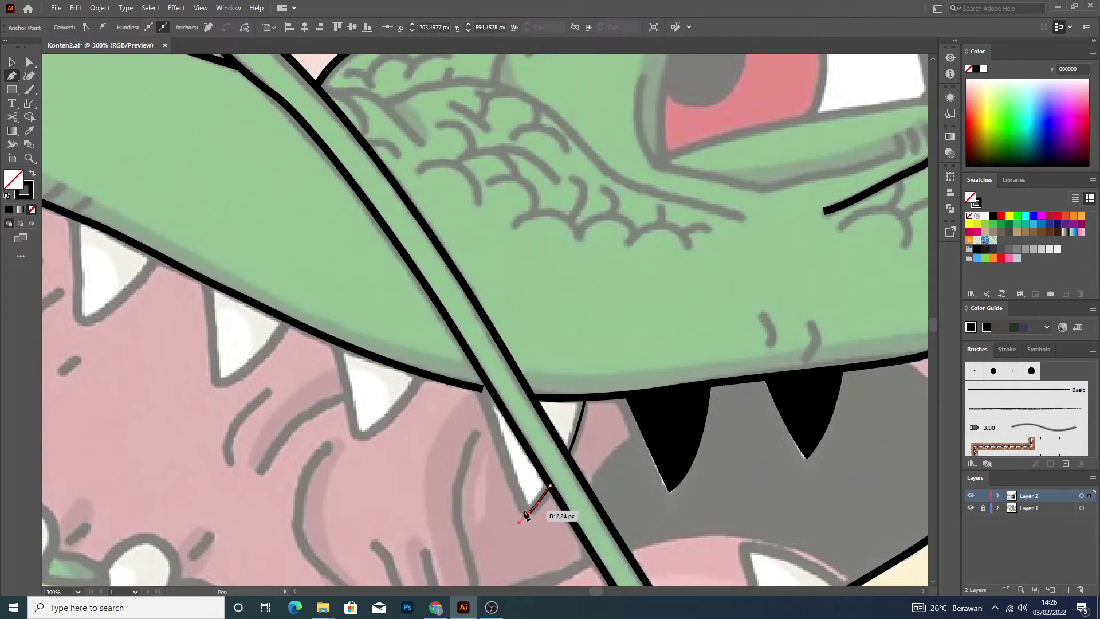
{"action": "left_click", "coordinate": [477, 388]}
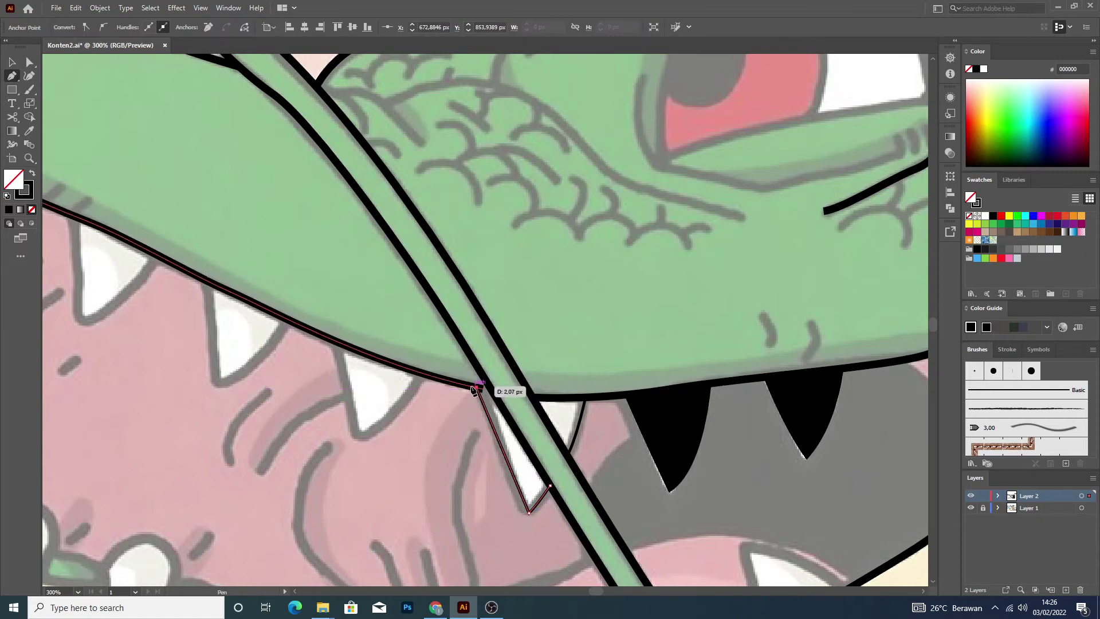
{"action": "left_click", "coordinate": [478, 389]}
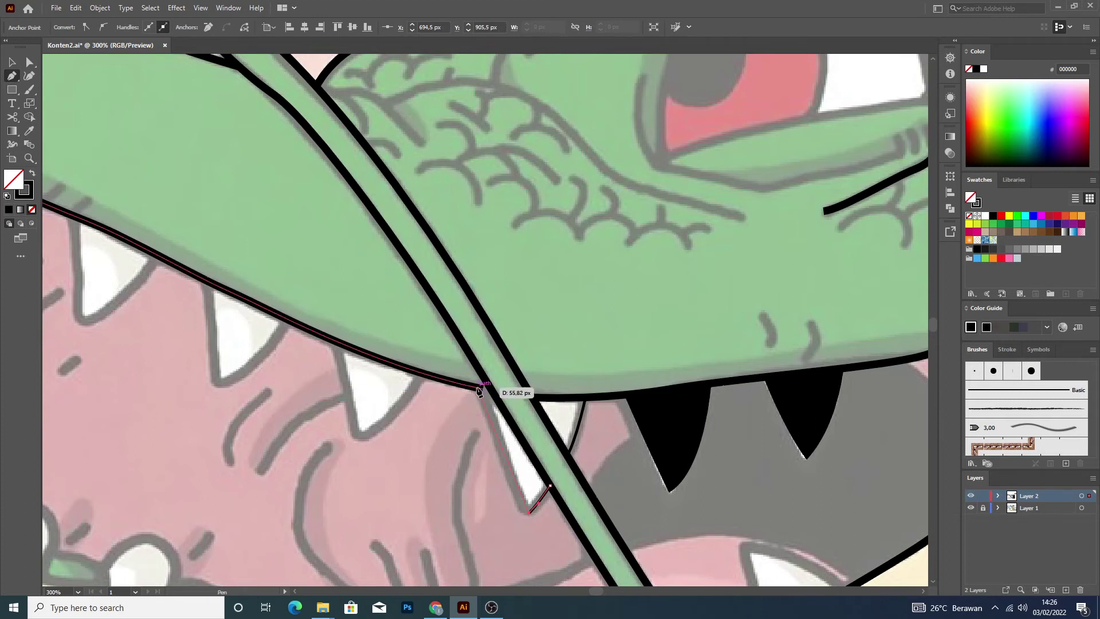
{"action": "left_click", "coordinate": [458, 365], "text": "ctrl"}
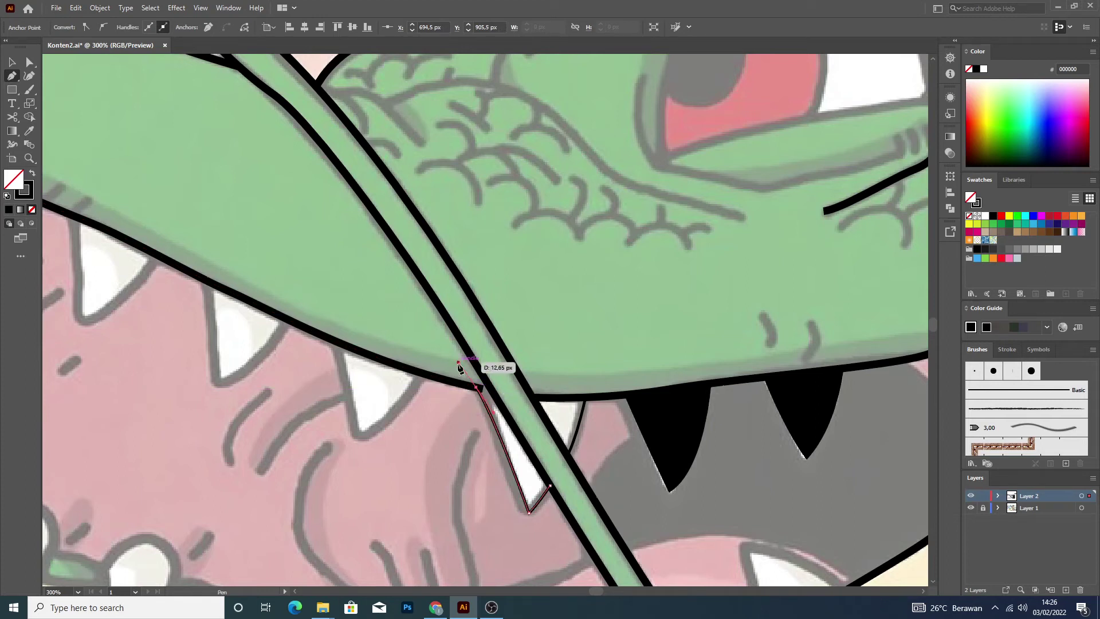
Copy the 3 pt black stroke onto the thin tooth outline with the Eyedropper.
{"action": "key", "text": "v"}
{"action": "left_click", "coordinate": [579, 432], "text": "shift"}
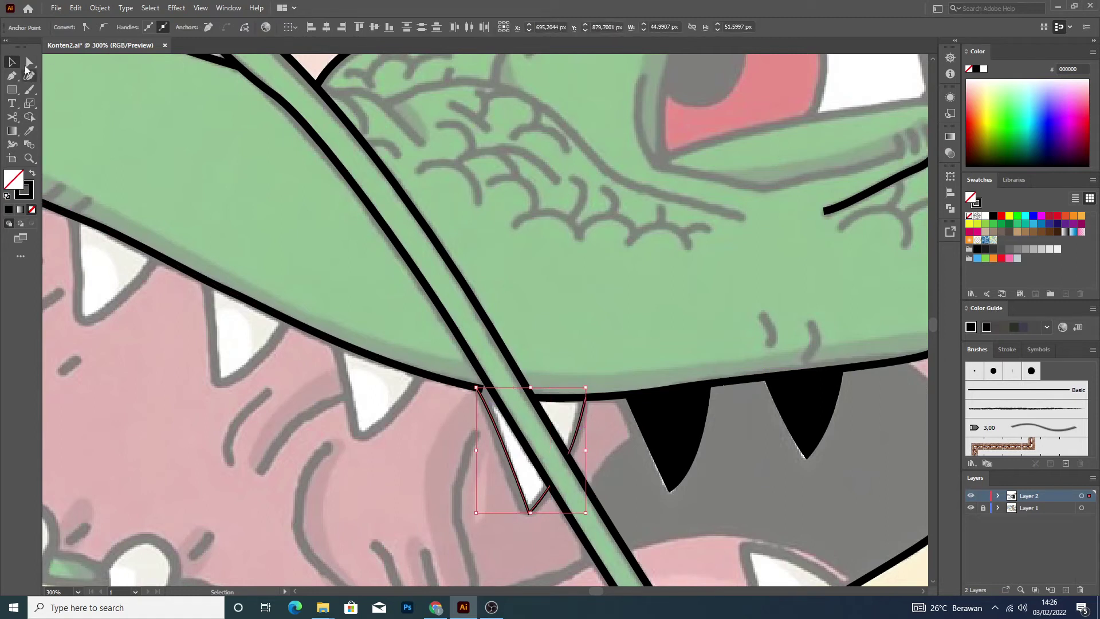
{"action": "left_click", "coordinate": [524, 458]}
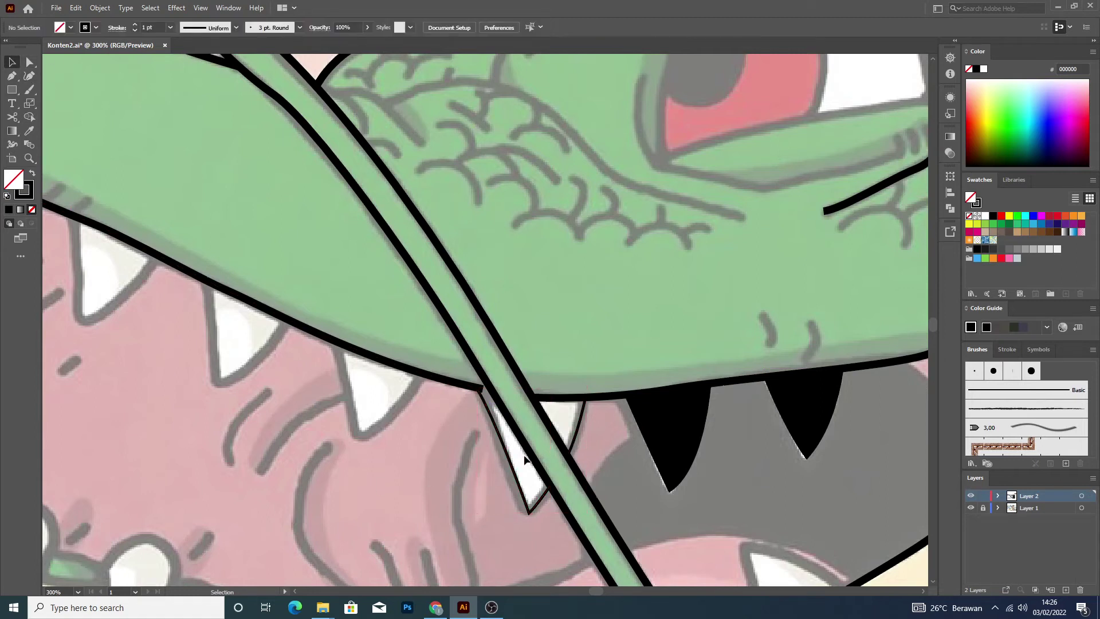
{"action": "left_click", "coordinate": [575, 433]}
{"action": "key", "text": "i"}
{"action": "left_click", "coordinate": [564, 507]}
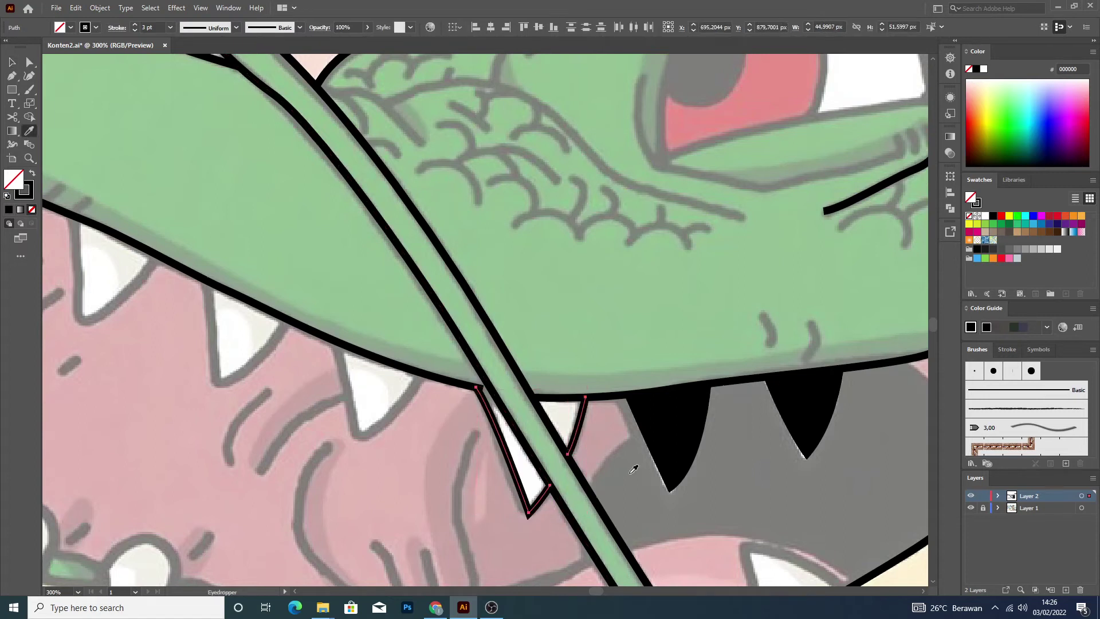
{"action": "key", "text": "v"}
{"action": "left_click", "coordinate": [451, 390]}
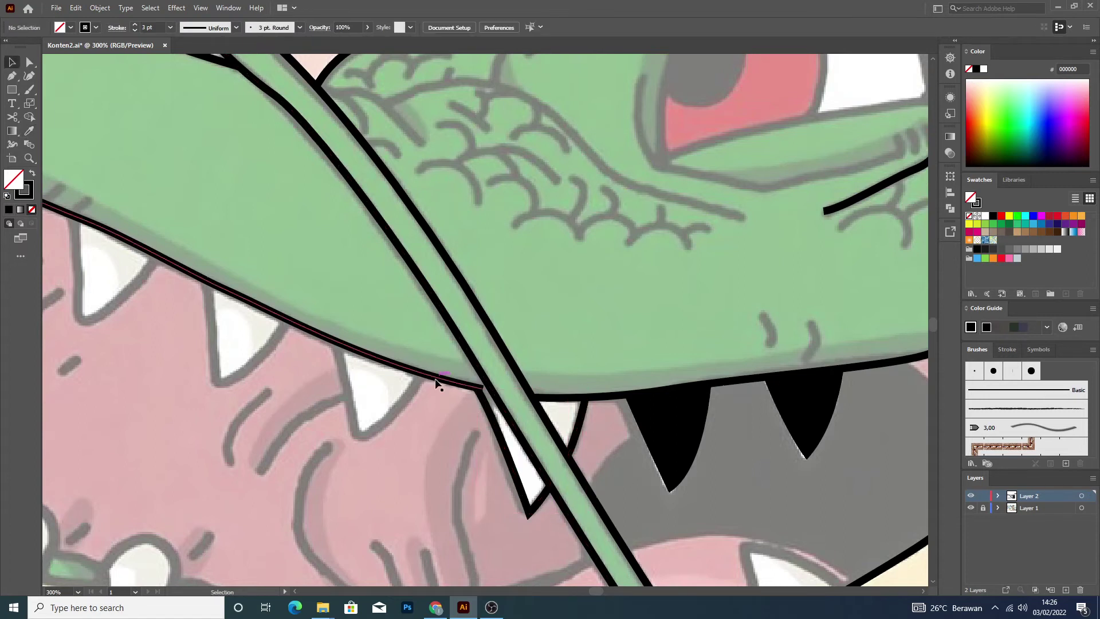
Nudge the jaw line's end anchor right so it meets the whisker.
{"action": "key", "text": "a"}
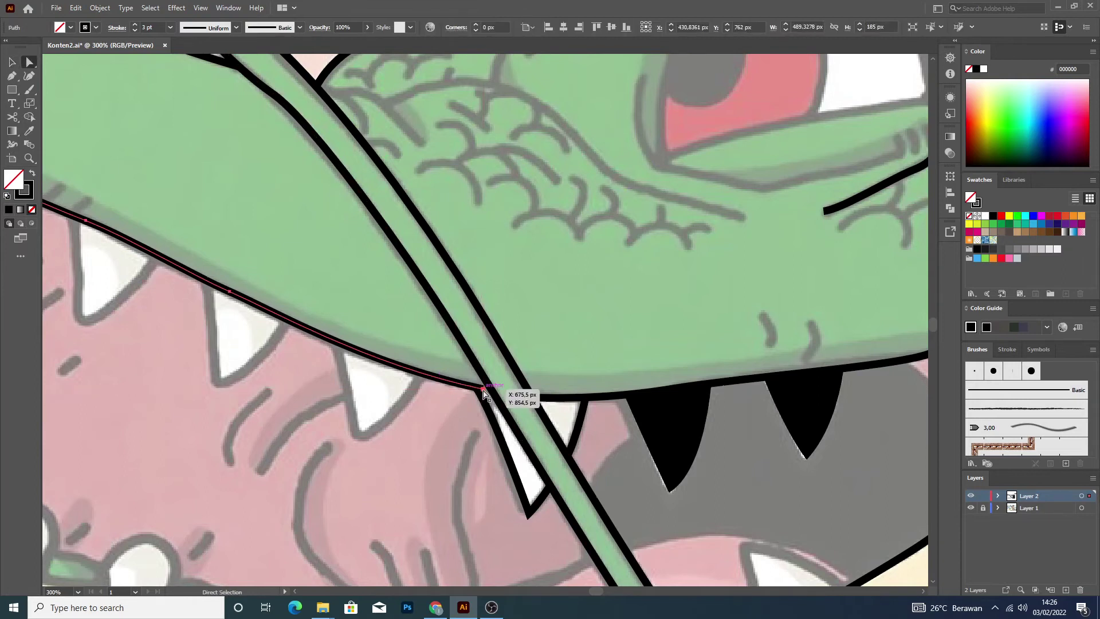
{"action": "left_click", "coordinate": [483, 391]}
{"action": "left_click_drag", "start_coordinate": [484, 396], "coordinate": [492, 396]}
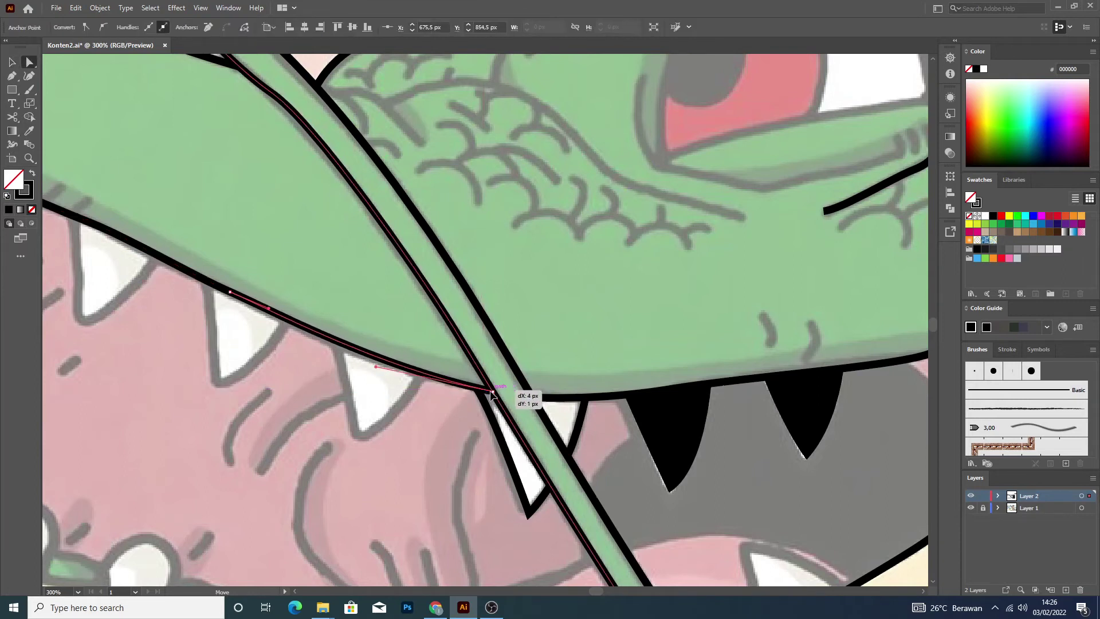
{"action": "left_click", "coordinate": [295, 391]}
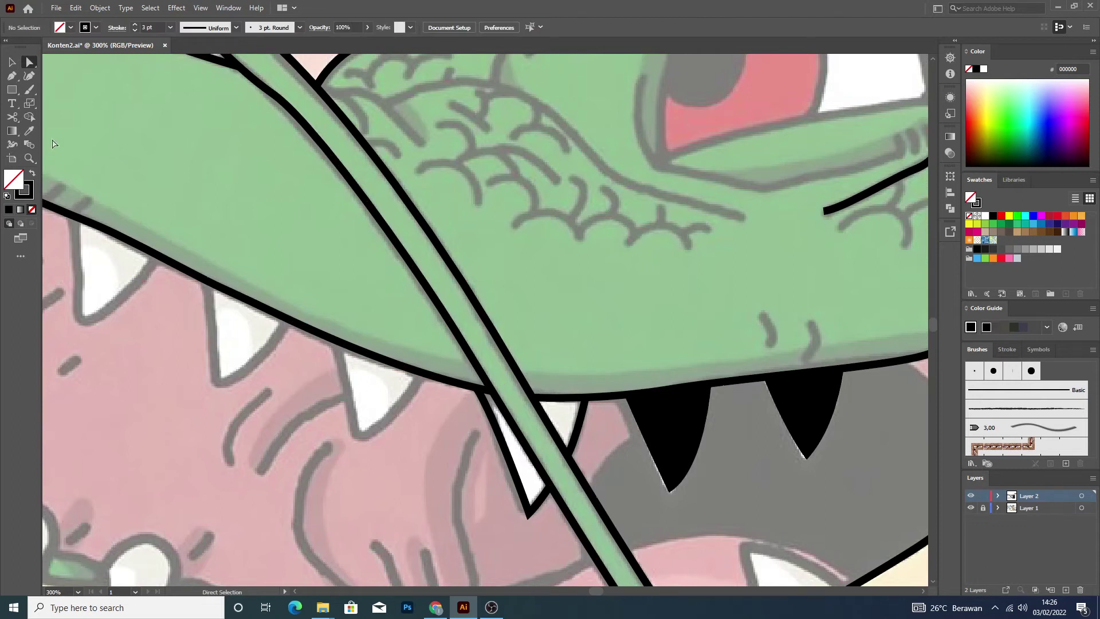
Trace a tooth left of the whisker from the jaw line to its tip and back.
{"action": "left_click", "coordinate": [12, 76]}
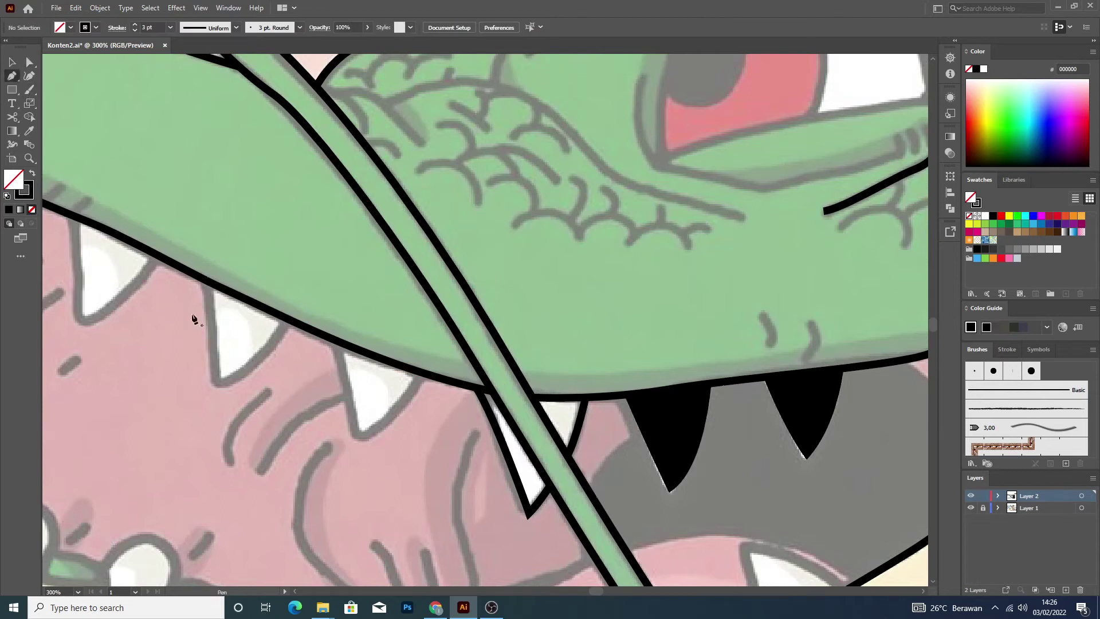
{"action": "left_click", "coordinate": [422, 373]}
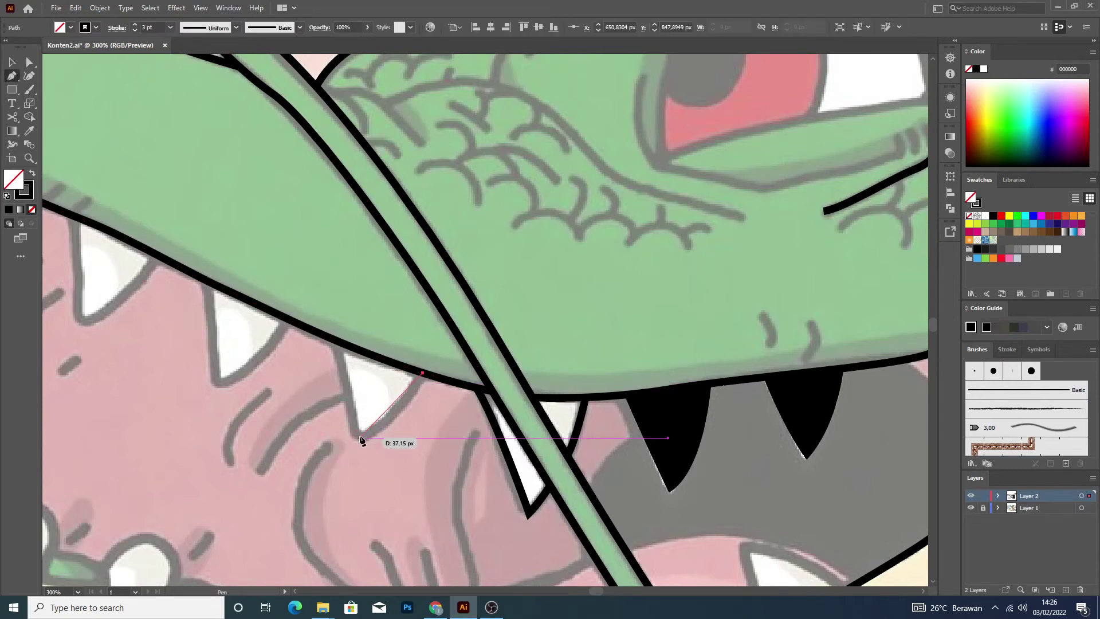
{"action": "left_click_drag", "start_coordinate": [322, 450], "coordinate": [321, 450]}
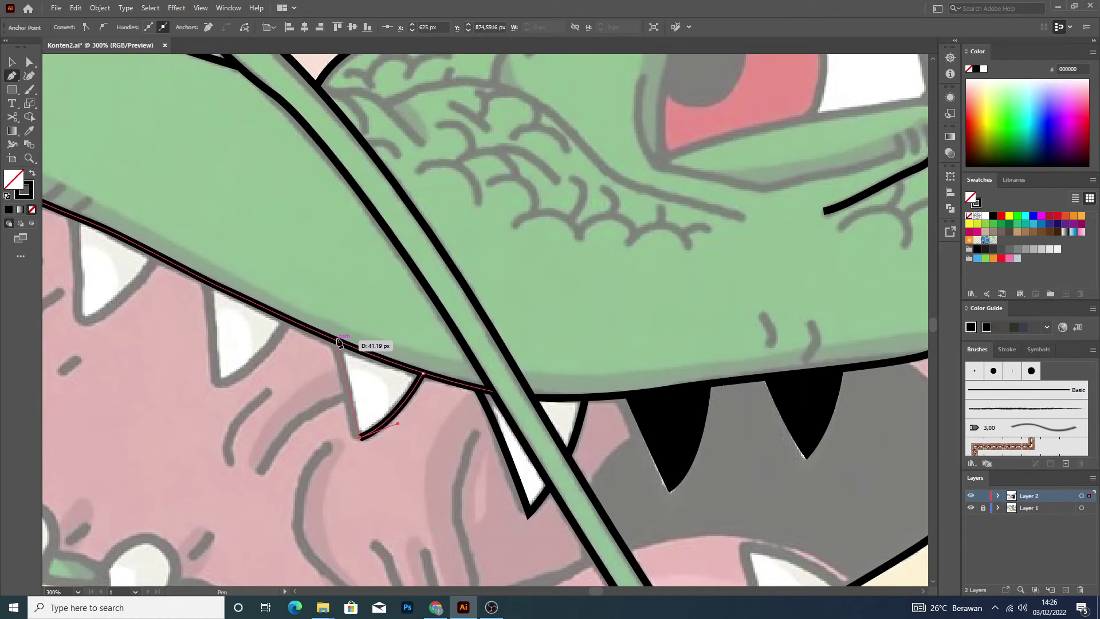
{"action": "left_click", "coordinate": [337, 341]}
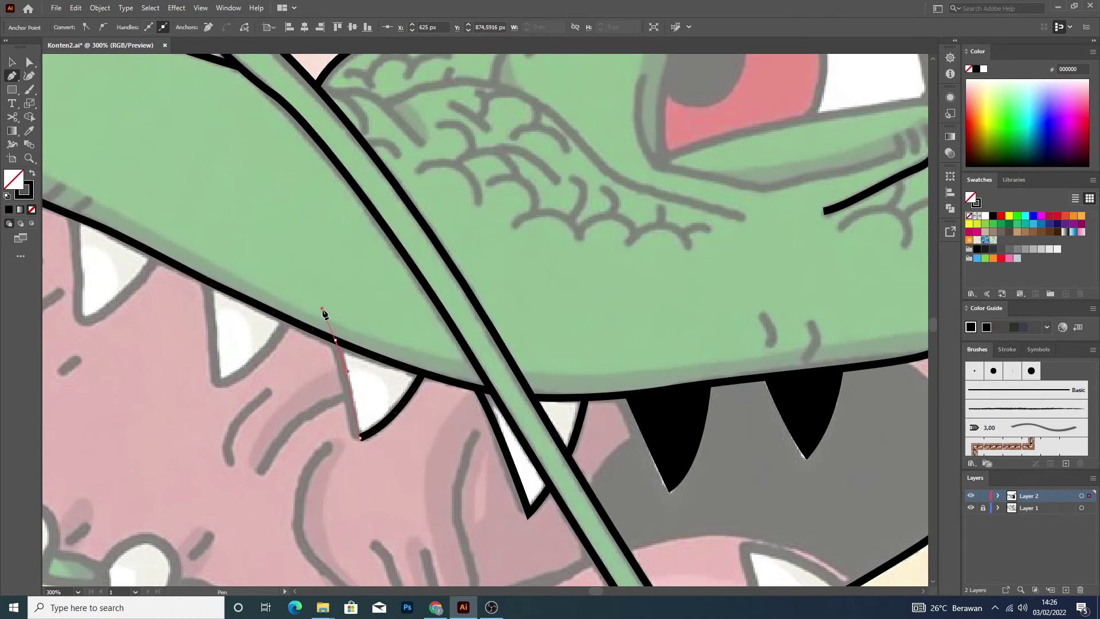
{"action": "key", "text": "Escape"}
{"action": "key", "text": "v"}
{"action": "left_click", "coordinate": [272, 296]}
Trace the next tooth further left, curving down to its tip and back to the jaw.
{"action": "left_click", "coordinate": [12, 76]}
{"action": "left_click", "coordinate": [290, 320]}
{"action": "left_click_drag", "start_coordinate": [215, 382], "coordinate": [171, 392]}
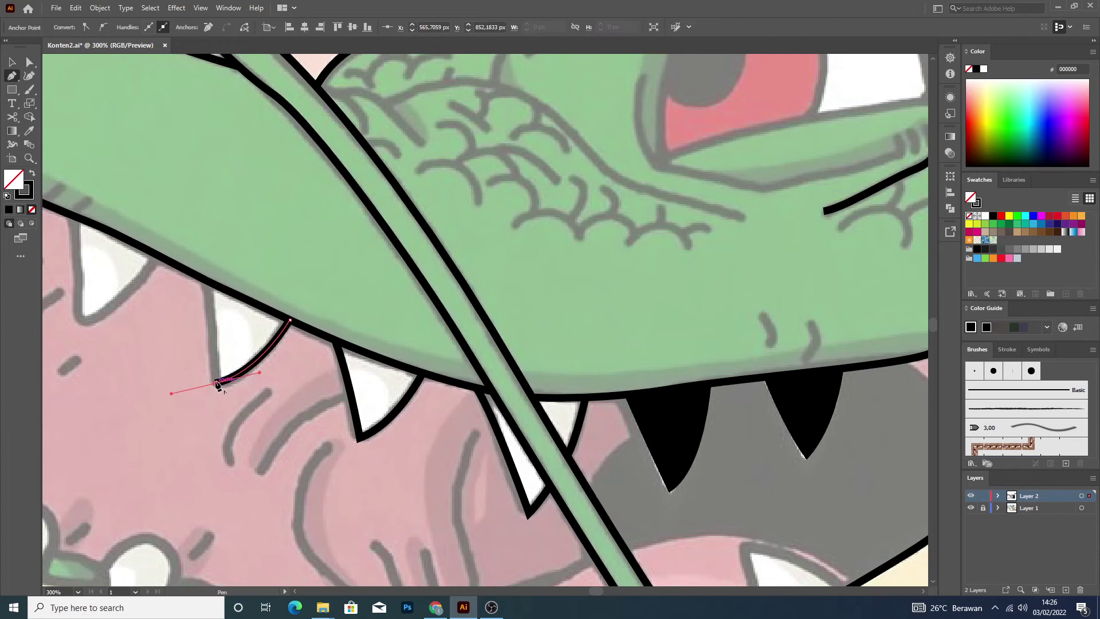
{"action": "left_click", "coordinate": [208, 280]}
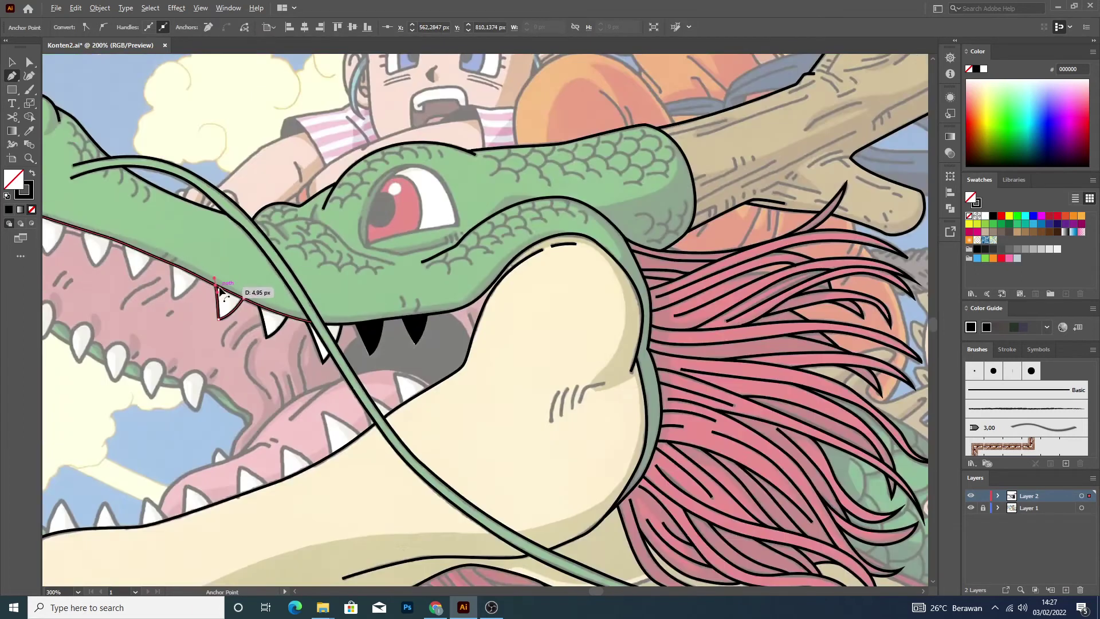
{"action": "scroll", "coordinate": [218, 283], "scroll_direction": "down", "scroll_amount": 4}
{"action": "scroll", "coordinate": [140, 272], "scroll_direction": "up", "scroll_amount": 4}
Outline a tooth left along the jaw line with a curved black path ending in a sharp tip.
{"action": "key", "text": "v"}
{"action": "left_click", "coordinate": [270, 367]}
{"action": "left_click", "coordinate": [11, 76]}
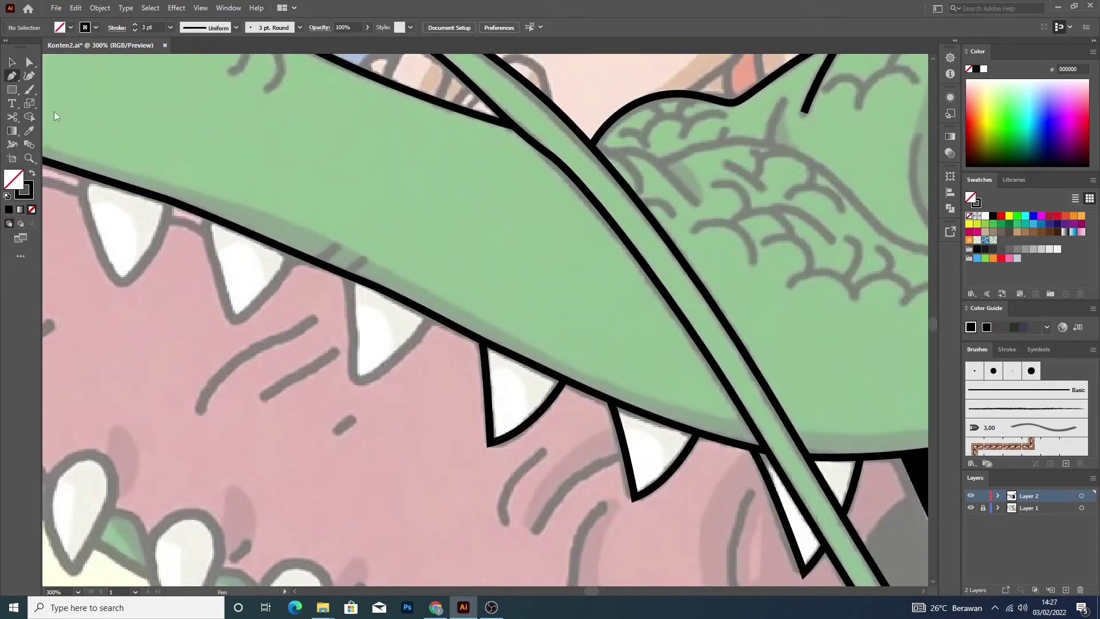
{"action": "left_click", "coordinate": [432, 315]}
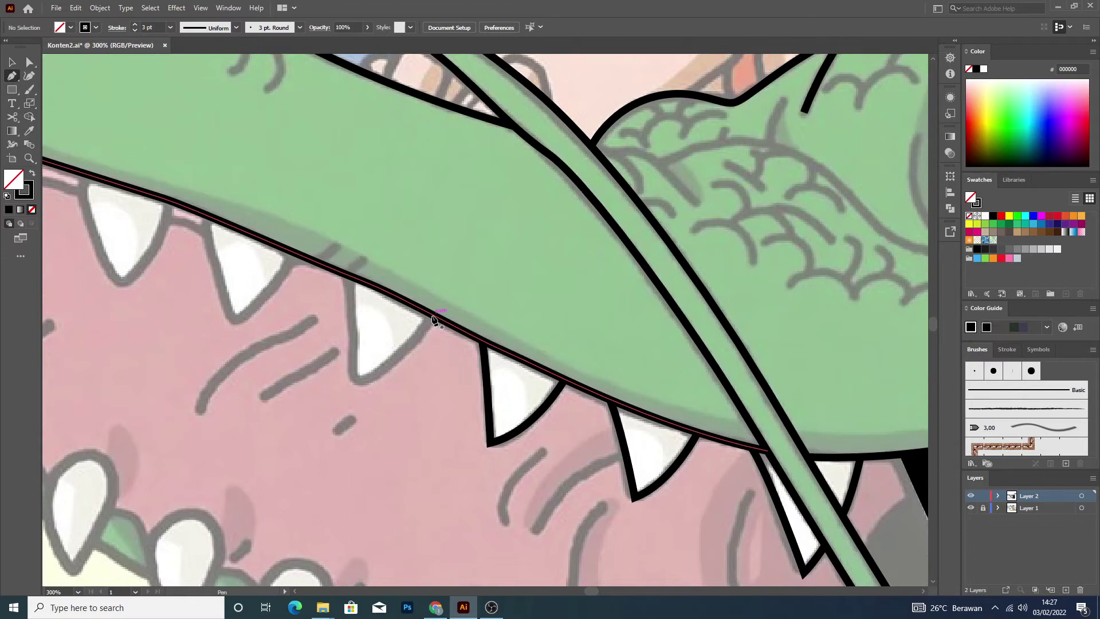
{"action": "left_click_drag", "start_coordinate": [358, 379], "coordinate": [314, 384]}
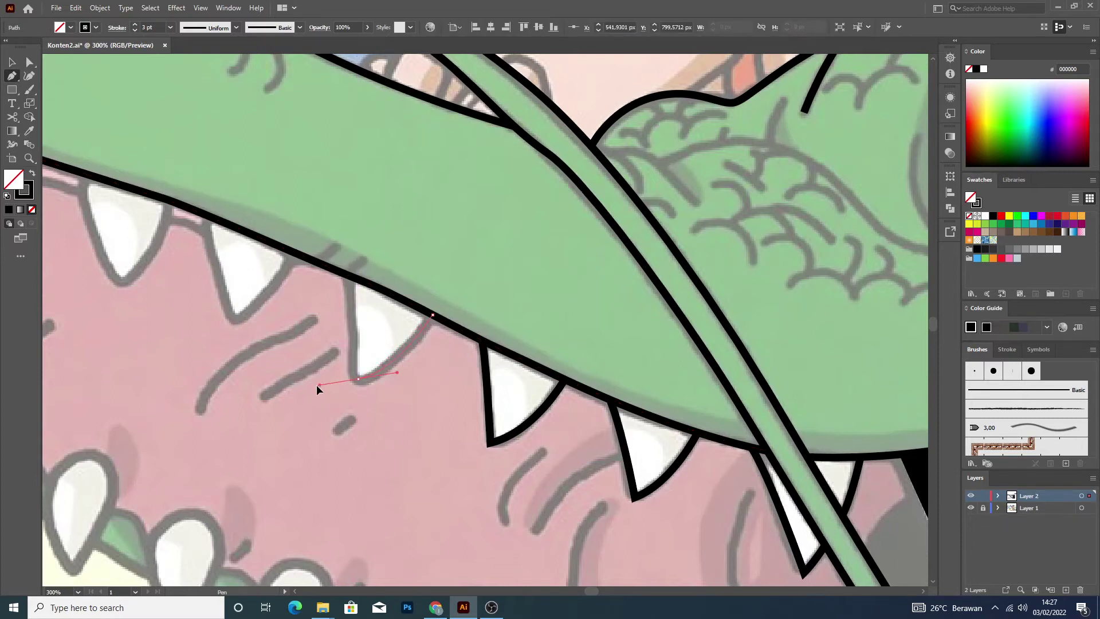
{"action": "left_click_drag", "start_coordinate": [314, 384], "coordinate": [317, 388]}
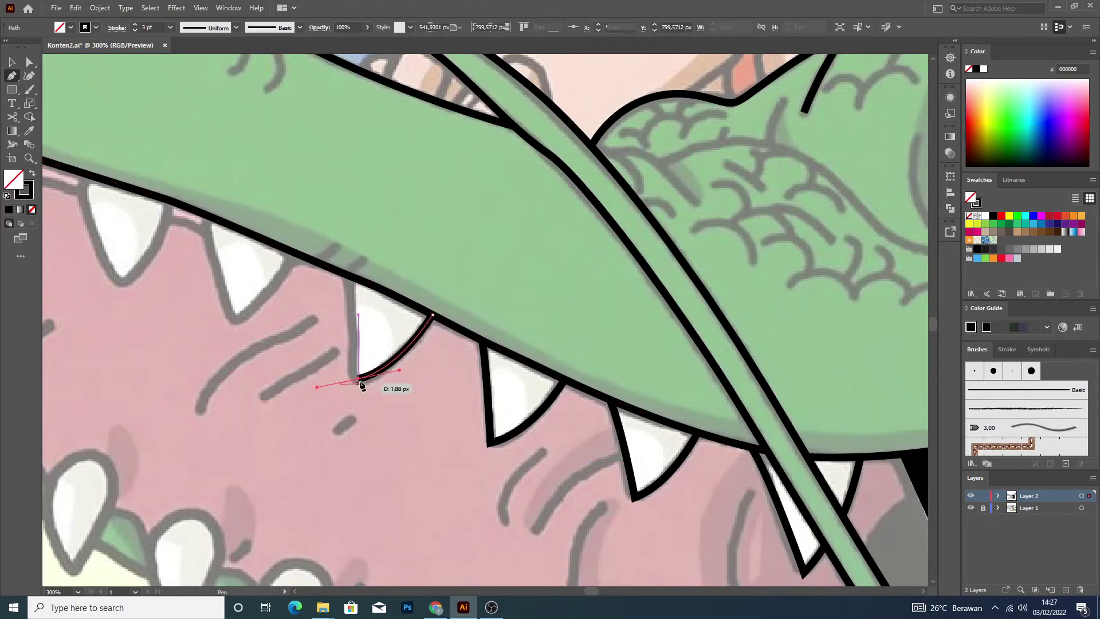
{"action": "left_click", "coordinate": [359, 381]}
{"action": "left_click", "coordinate": [346, 274]}
{"action": "key", "text": "v"}
Outline the next tooth further left, with a sharp tip and a left edge bending back to the jaw.
{"action": "left_click", "coordinate": [352, 230]}
{"action": "key", "text": "p"}
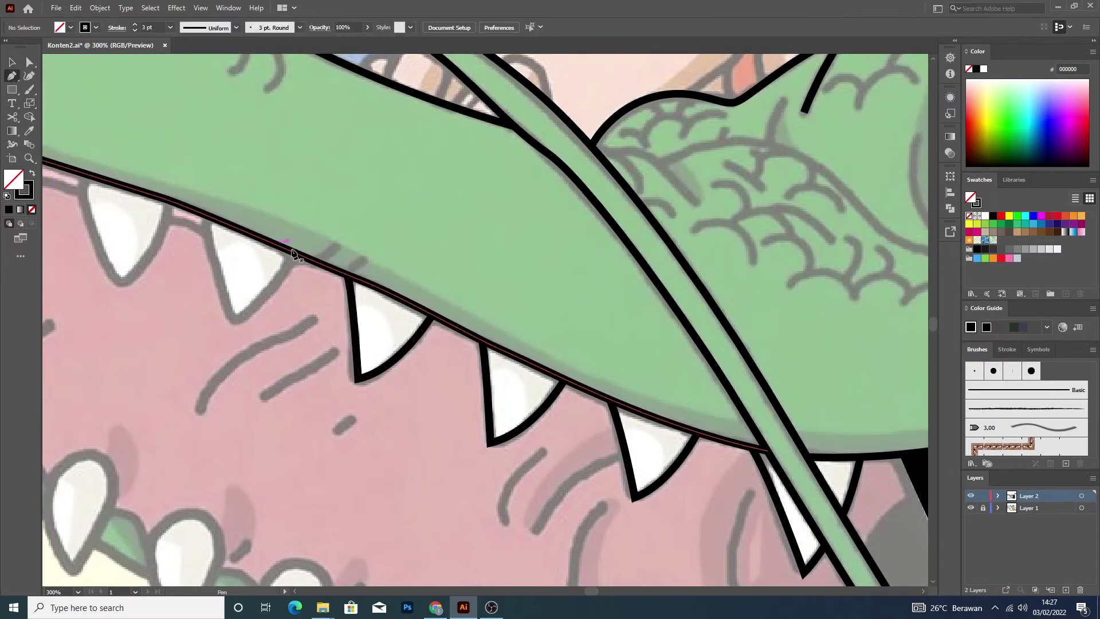
{"action": "left_click", "coordinate": [294, 254]}
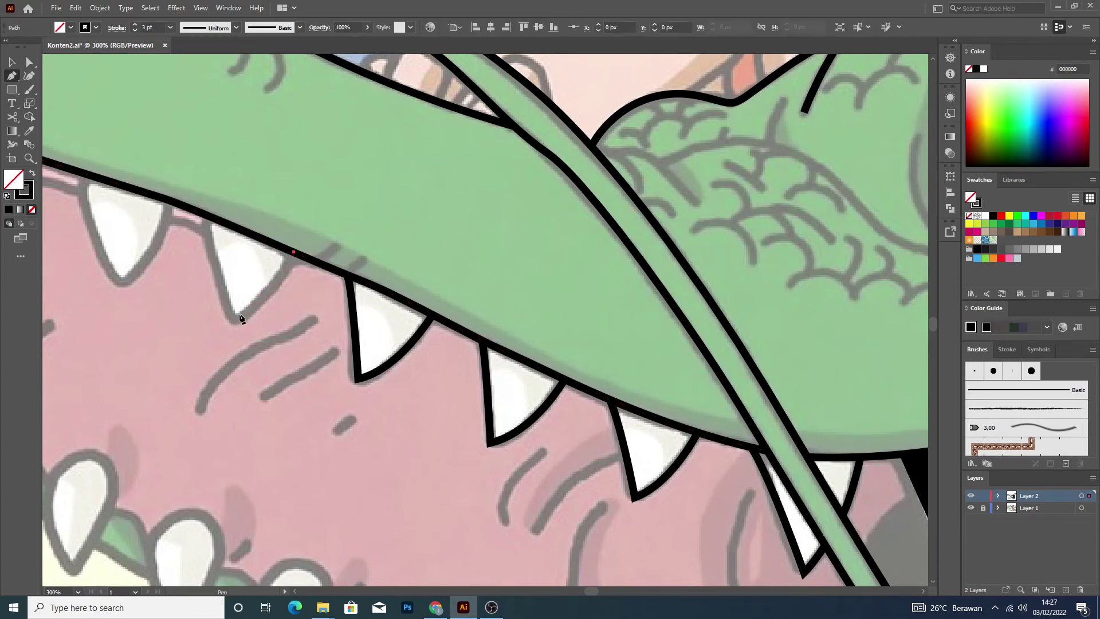
{"action": "left_click_drag", "start_coordinate": [236, 319], "coordinate": [202, 337]}
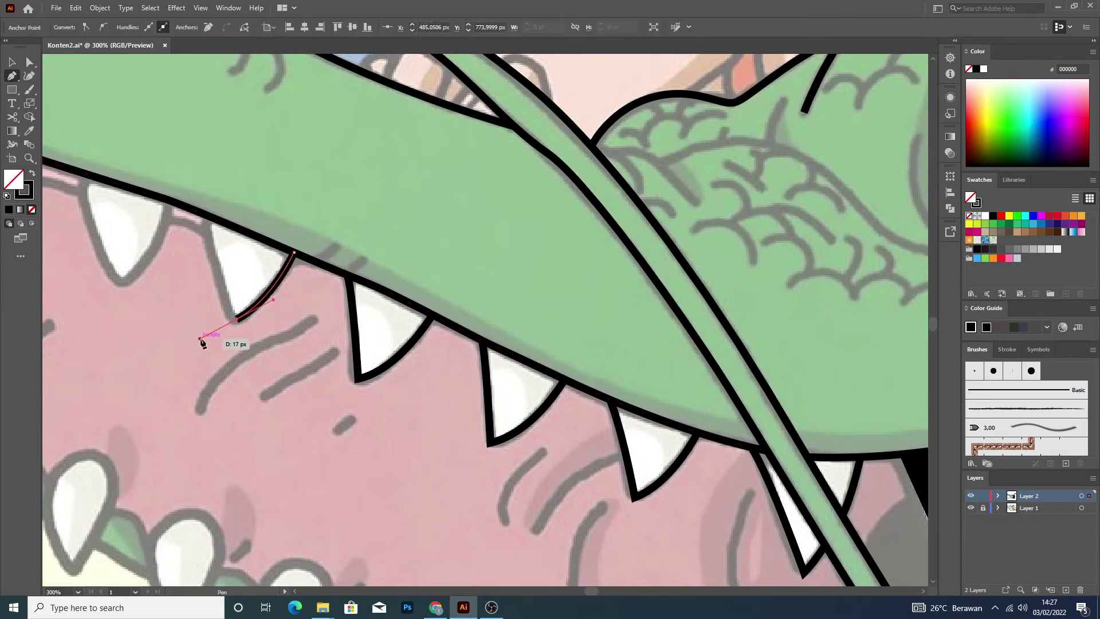
{"action": "left_click", "coordinate": [236, 319]}
{"action": "left_click", "coordinate": [204, 230]}
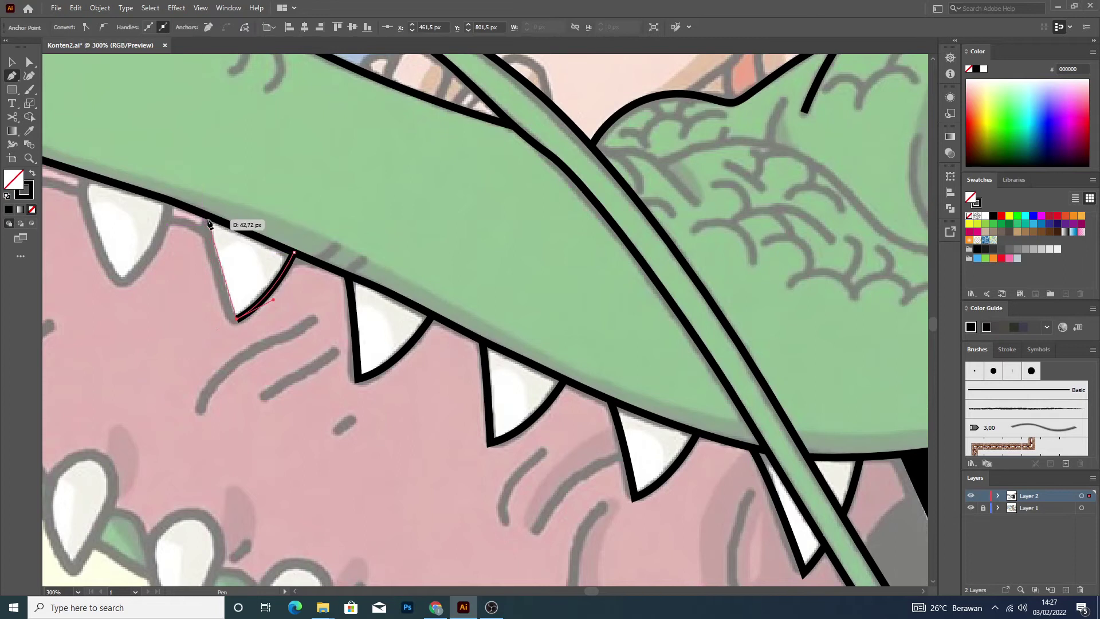
{"action": "left_click_drag", "start_coordinate": [205, 214], "coordinate": [205, 195]}
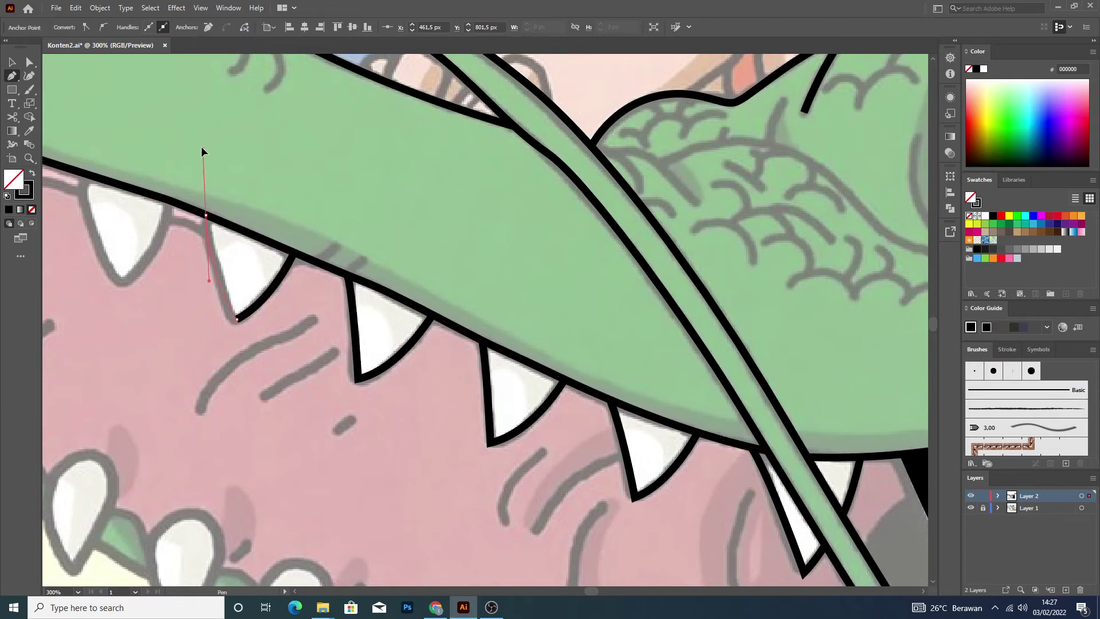
{"action": "left_click_drag", "start_coordinate": [204, 153], "coordinate": [201, 146]}
{"action": "key", "text": "v"}
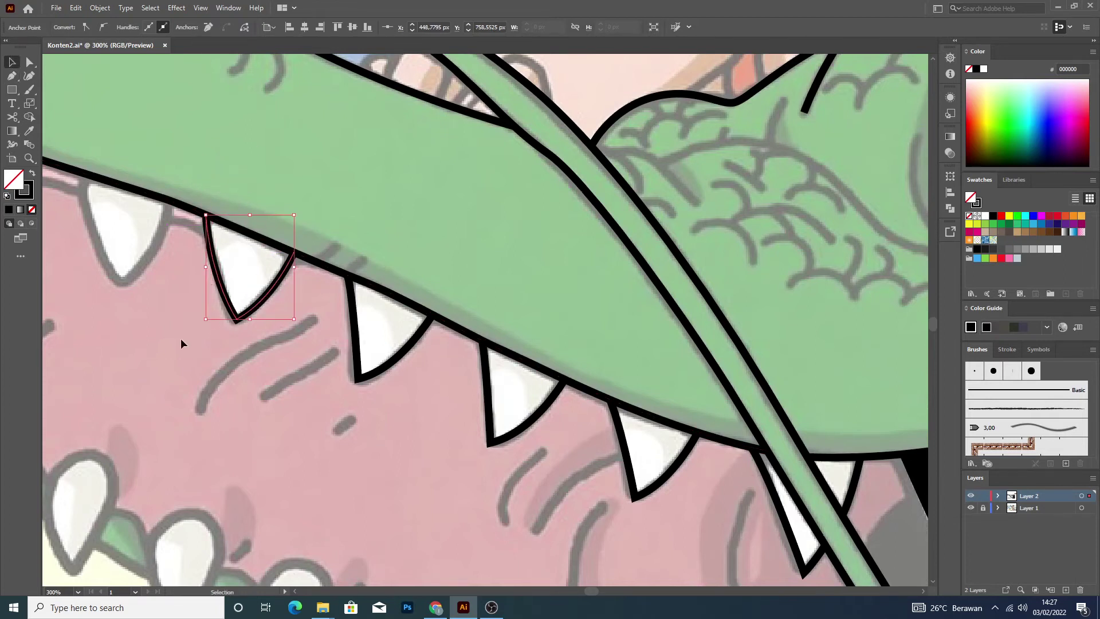
{"action": "scroll", "coordinate": [180, 338], "scroll_direction": "down", "scroll_amount": 2}
Trace a closed curved outline around a tooth, from the jaw line to its tip and back.
{"action": "scroll", "coordinate": [180, 321], "scroll_direction": "down", "scroll_amount": 2}
{"action": "scroll", "coordinate": [110, 291], "scroll_direction": "up", "scroll_amount": 3}
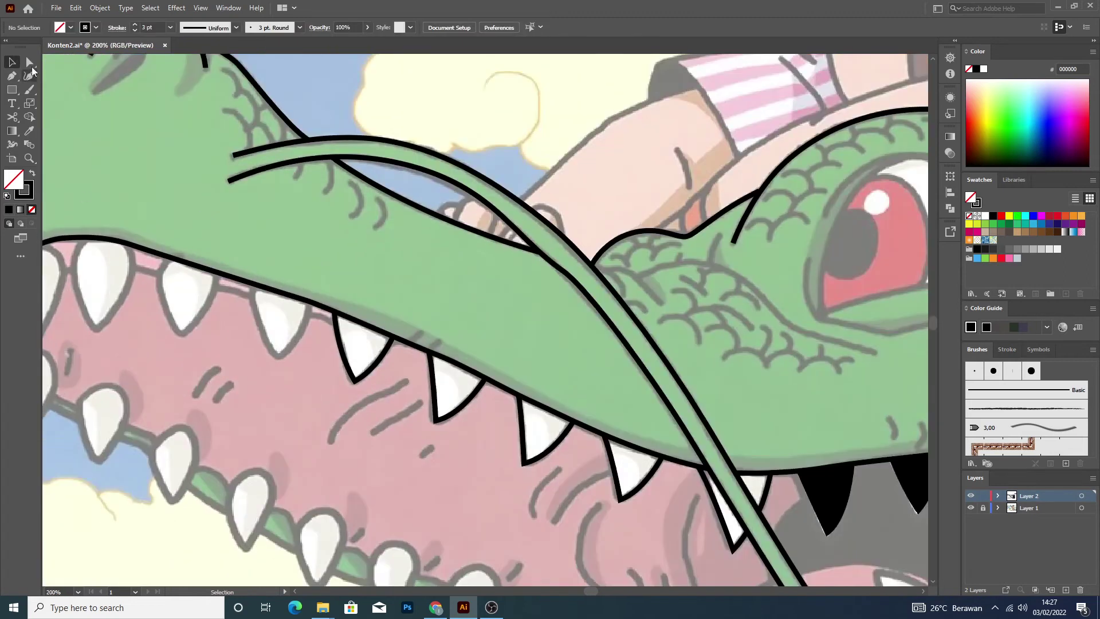
{"action": "left_click", "coordinate": [11, 75]}
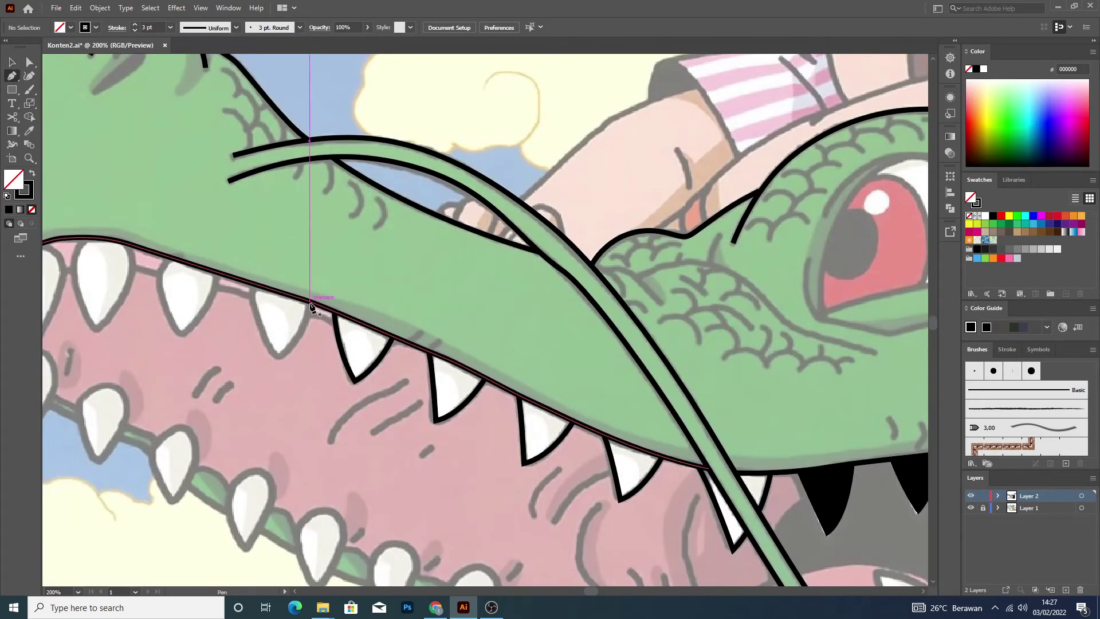
{"action": "left_click", "coordinate": [309, 300]}
{"action": "left_click", "coordinate": [278, 356]}
{"action": "left_click_drag", "start_coordinate": [247, 367], "coordinate": [251, 366]}
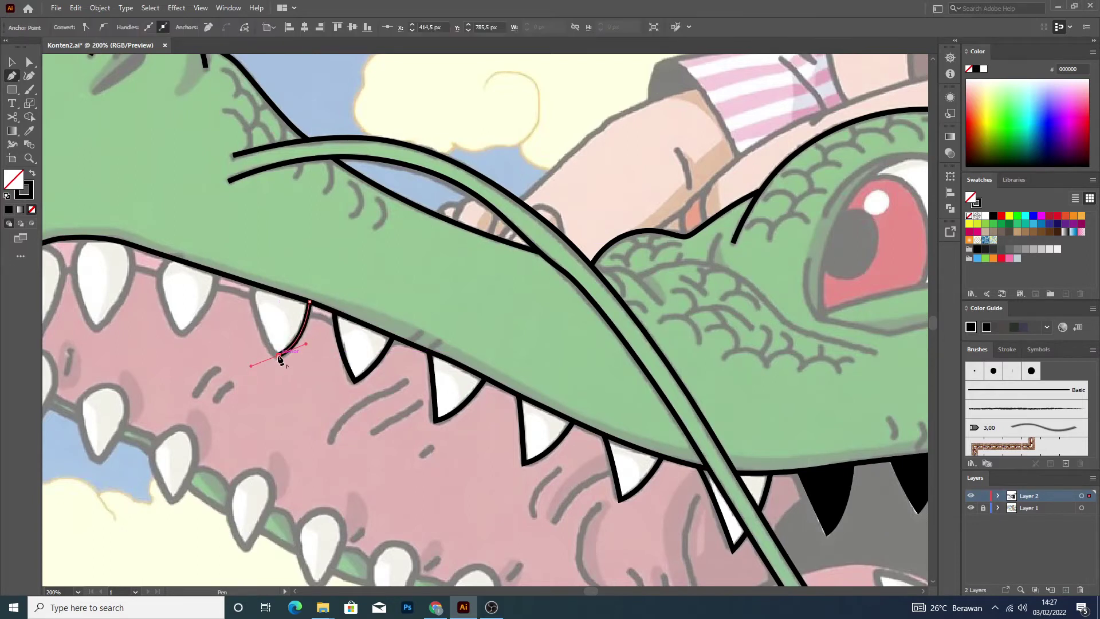
{"action": "left_click_drag", "start_coordinate": [255, 284], "coordinate": [259, 248]}
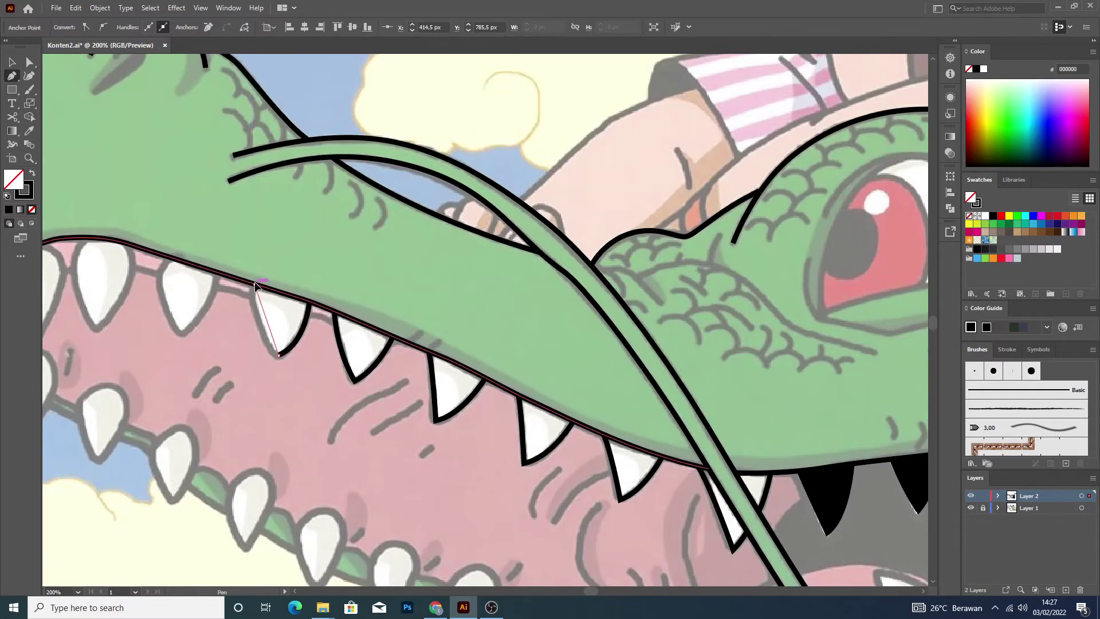
{"action": "left_click", "coordinate": [310, 301]}
{"action": "key", "text": "b"}
{"action": "key", "text": "v"}
{"action": "left_click", "coordinate": [226, 346]}
Outline the next tooth leftward as a closed path, refining its closing curve.
{"action": "left_click", "coordinate": [14, 76]}
{"action": "left_click", "coordinate": [219, 273]}
{"action": "left_click_drag", "start_coordinate": [181, 333], "coordinate": [156, 343]}
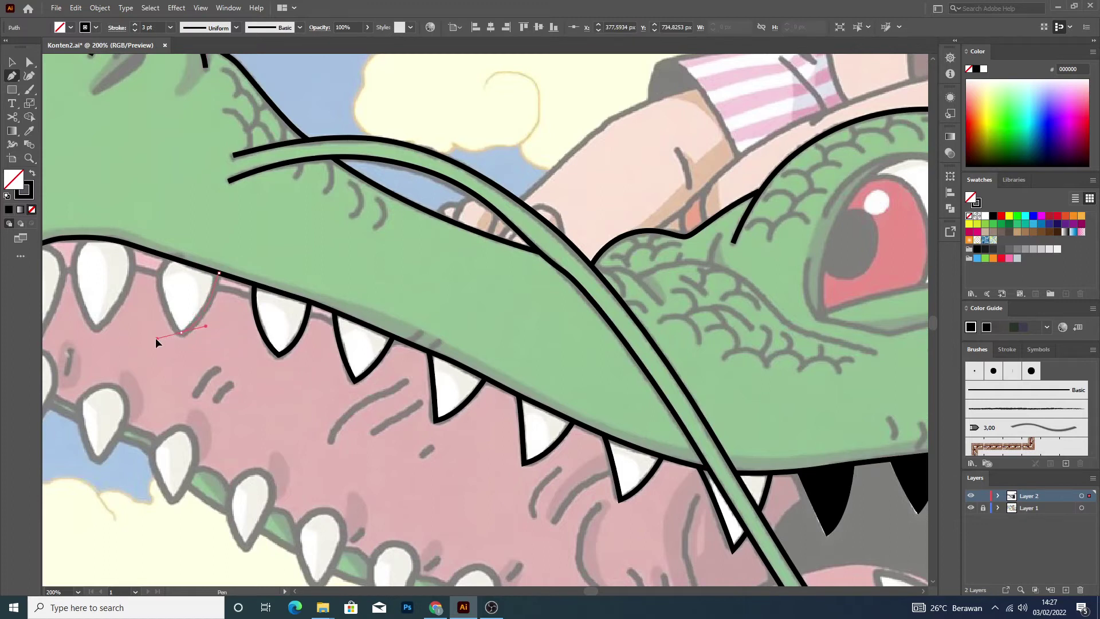
{"action": "left_click", "coordinate": [156, 273]}
{"action": "mouse_move", "coordinate": [157, 274]}
{"action": "left_mouse_down"}
{"action": "mouse_move", "coordinate": [154, 214]}
{"action": "mouse_move", "coordinate": [151, 224]}
{"action": "left_mouse_up"}
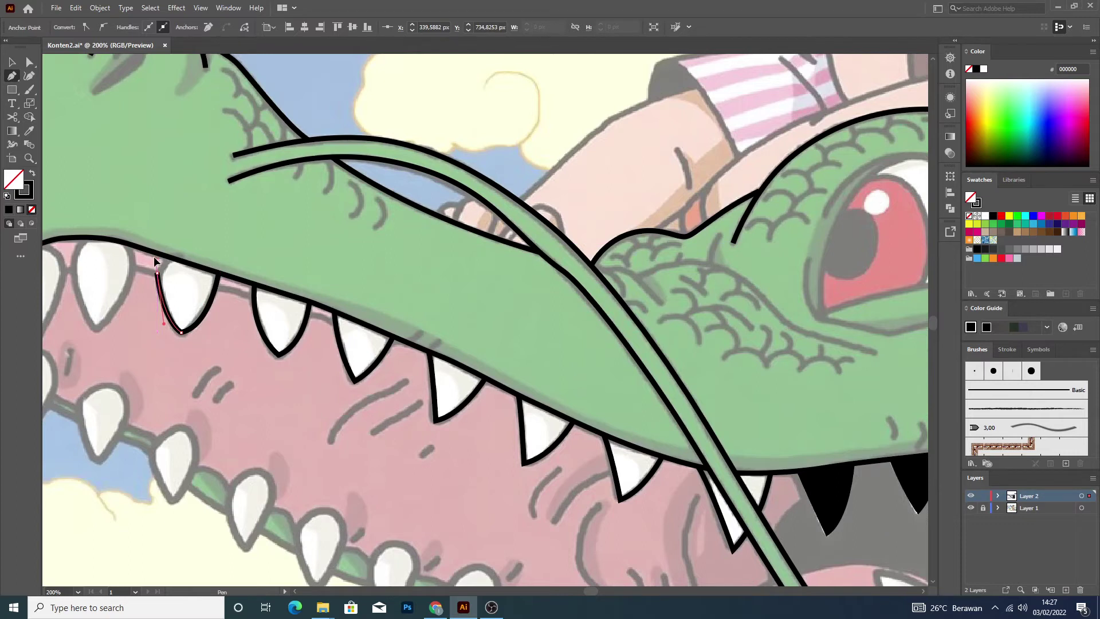
{"action": "left_click", "coordinate": [219, 273]}
{"action": "left_click_drag", "start_coordinate": [158, 273], "coordinate": [170, 261]}
{"action": "left_click", "coordinate": [13, 62]}
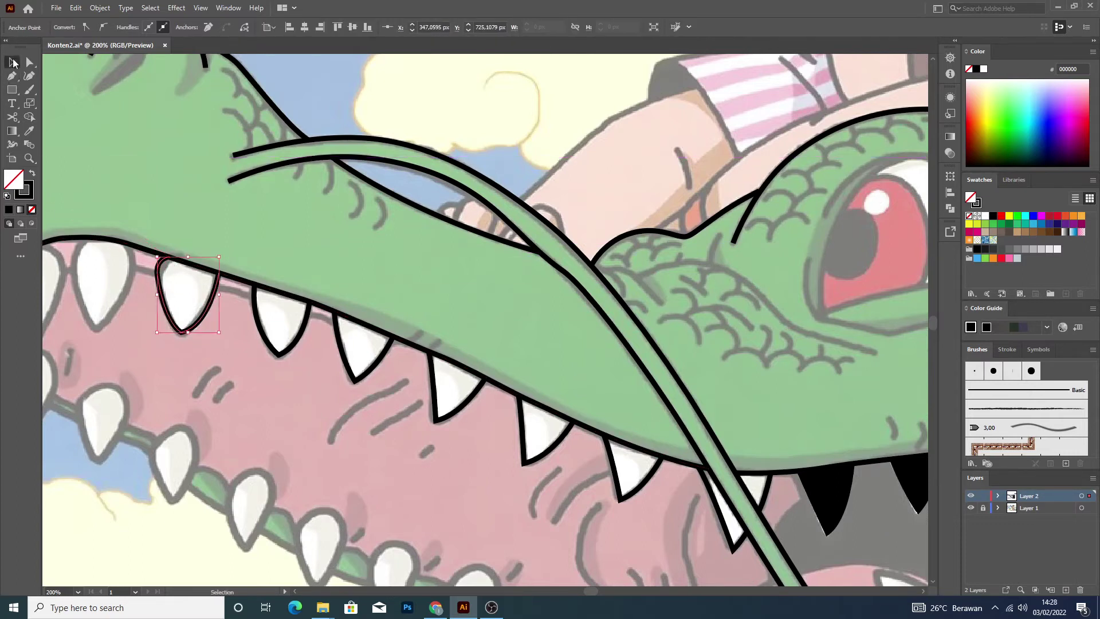
{"action": "left_click", "coordinate": [92, 157]}
Outline the frontmost upper tooth near the snout, closing its curve at the gum line.
{"action": "scroll", "coordinate": [67, 208], "scroll_direction": "down", "scroll_amount": 3}
{"action": "scroll", "coordinate": [63, 204], "scroll_direction": "up", "scroll_amount": 5}
{"action": "left_click", "coordinate": [12, 76]}
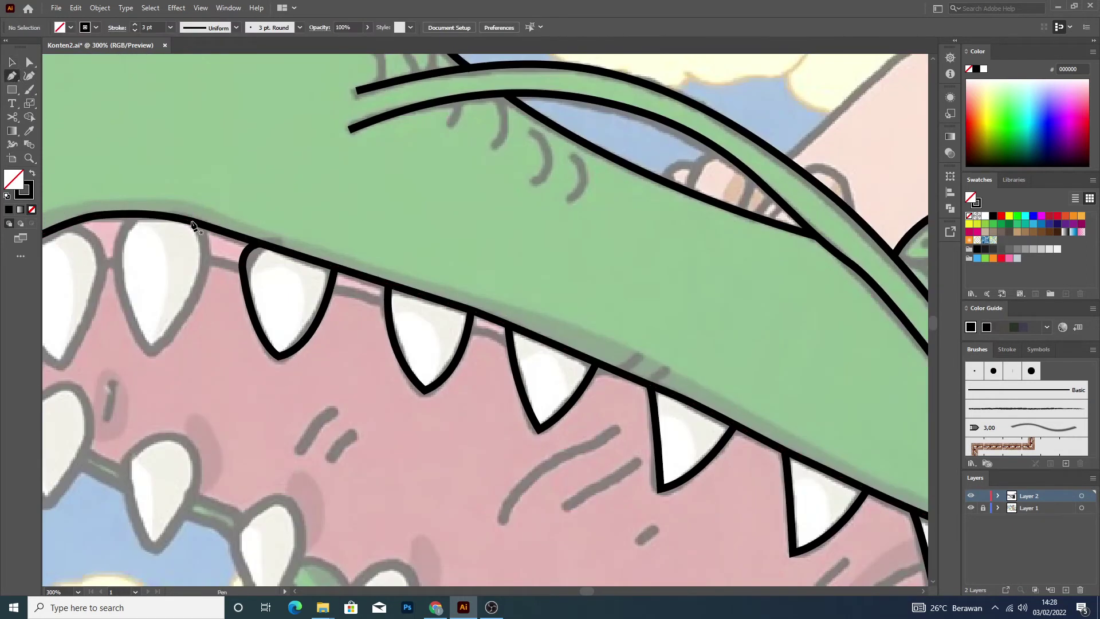
{"action": "left_click_drag", "start_coordinate": [195, 223], "coordinate": [218, 256]}
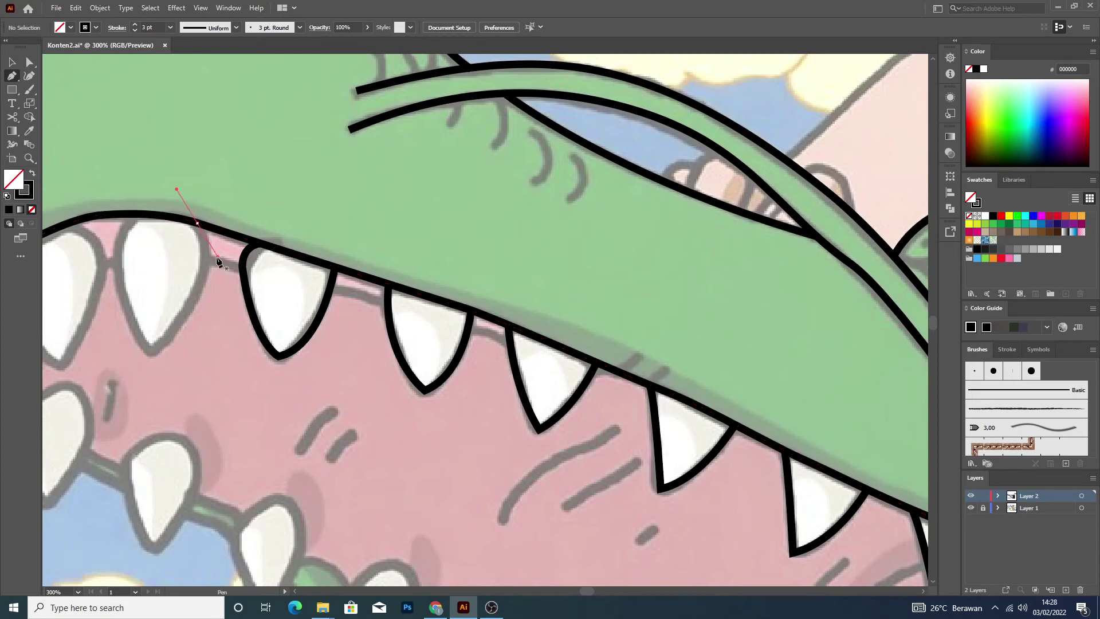
{"action": "left_click_drag", "start_coordinate": [152, 350], "coordinate": [104, 386]}
{"action": "left_click", "coordinate": [151, 348]}
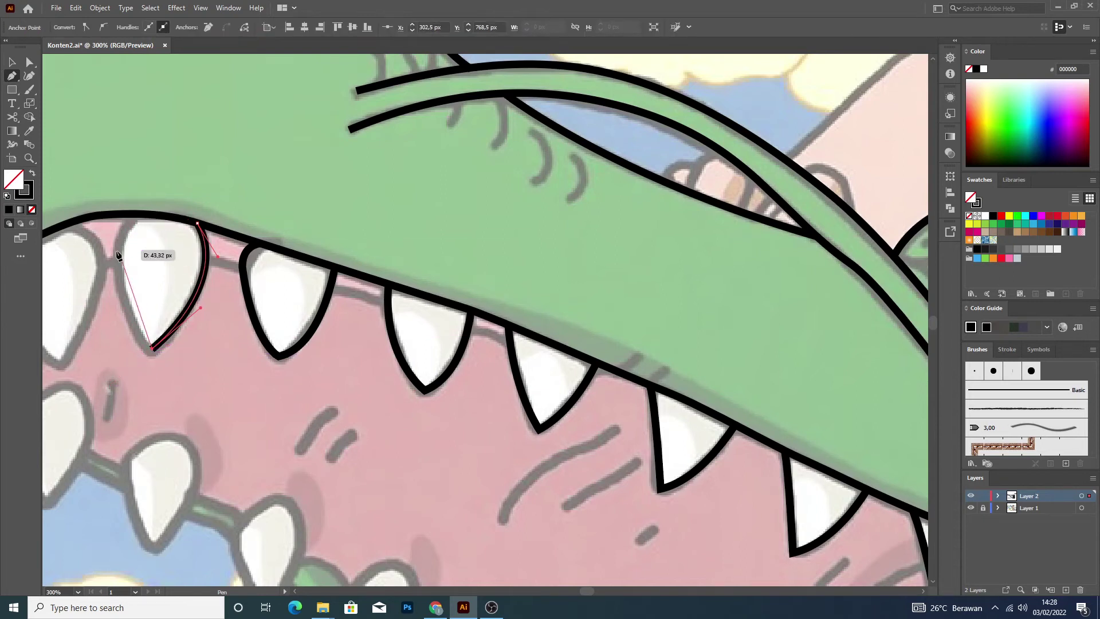
{"action": "left_click_drag", "start_coordinate": [116, 199], "coordinate": [112, 219]}
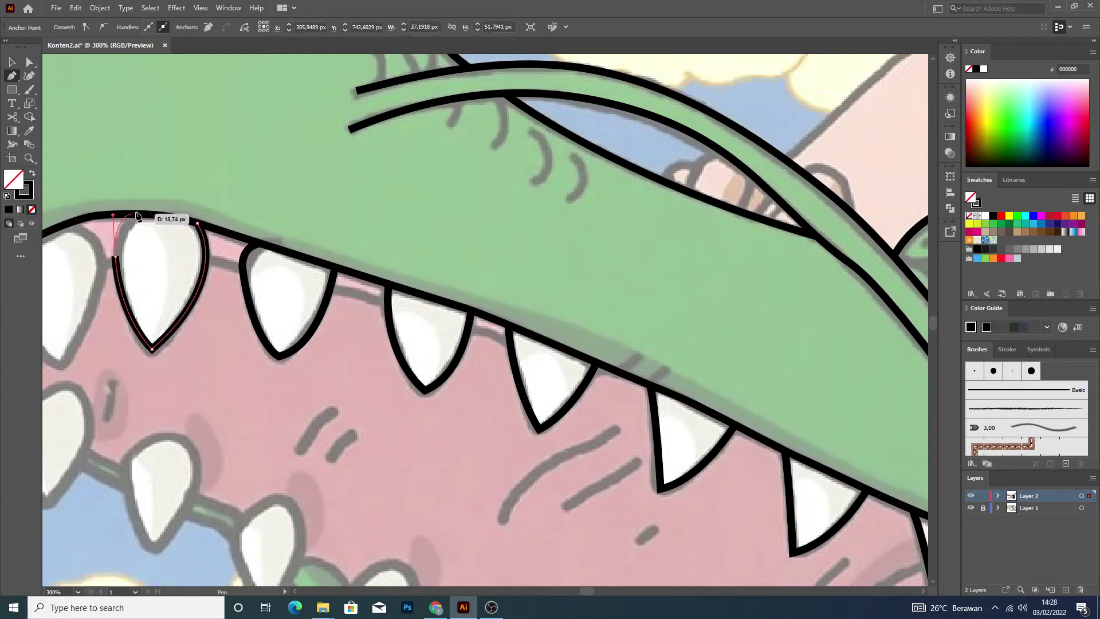
{"action": "mouse_move", "coordinate": [197, 222]}
{"action": "left_mouse_down"}
{"action": "mouse_move", "coordinate": [133, 217]}
{"action": "mouse_move", "coordinate": [127, 226]}
{"action": "left_mouse_up"}
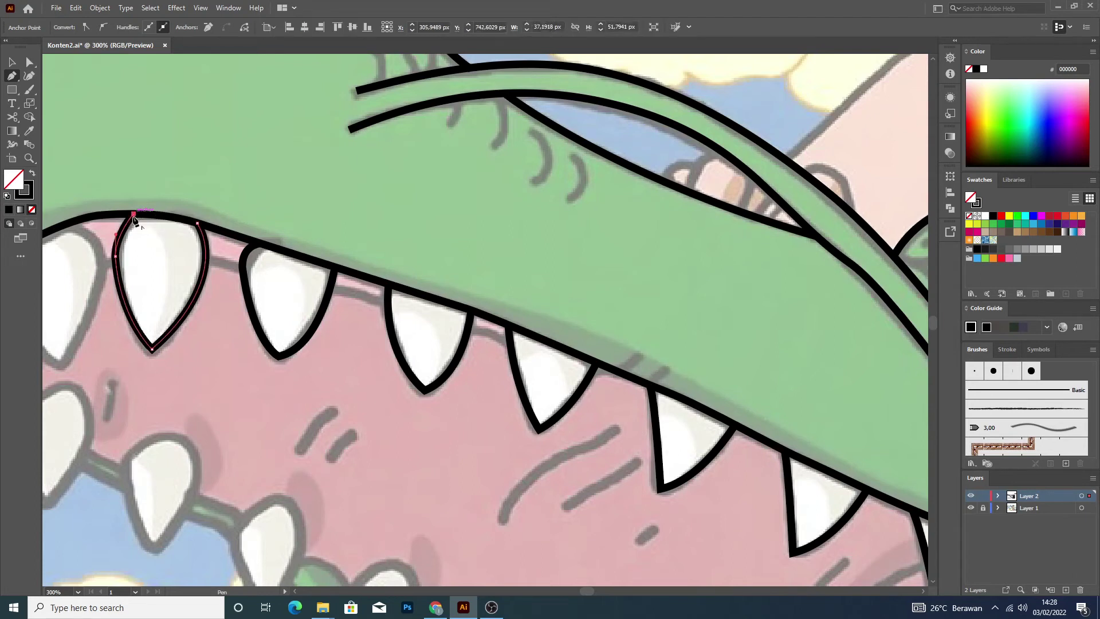
{"action": "scroll", "coordinate": [109, 273], "scroll_direction": "down", "scroll_amount": 1}
{"action": "scroll", "coordinate": [109, 272], "scroll_direction": "down", "scroll_amount": 1}
Finish the previous tooth path and zoom in on the dragon's snout.
{"action": "left_click", "coordinate": [11, 63]}
{"action": "left_click", "coordinate": [143, 188]}
{"action": "scroll", "coordinate": [144, 188], "scroll_direction": "down", "scroll_amount": 3}
{"action": "scroll", "coordinate": [74, 163], "scroll_direction": "down", "scroll_amount": 2}
{"action": "scroll", "coordinate": [73, 162], "scroll_direction": "up", "scroll_amount": 3}
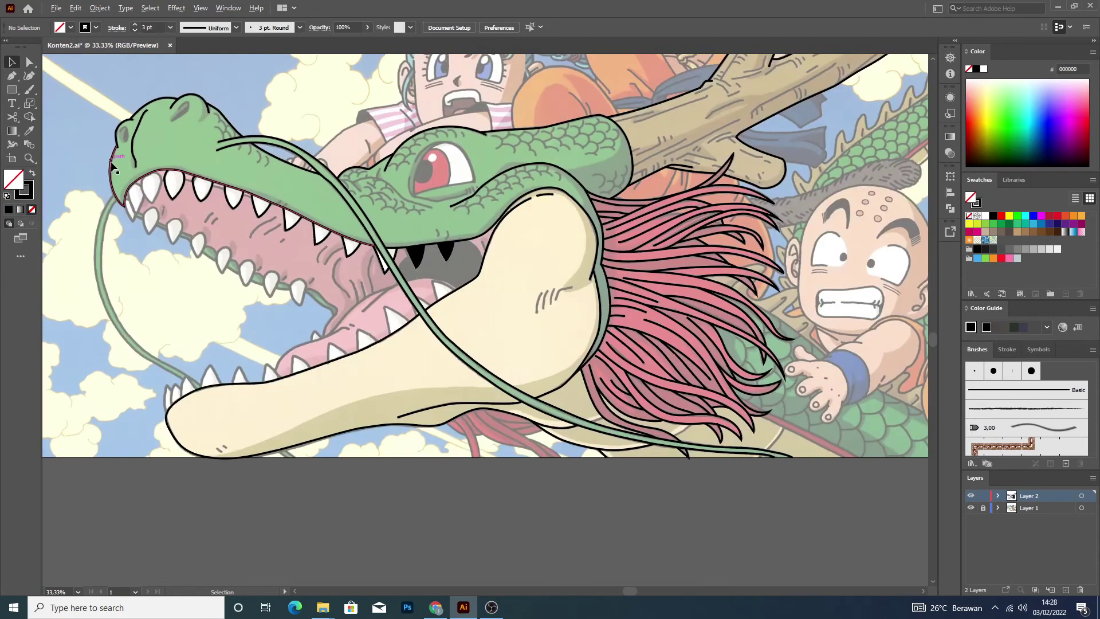
{"action": "scroll", "coordinate": [119, 168], "scroll_direction": "up", "scroll_amount": 2}
{"action": "scroll", "coordinate": [142, 170], "scroll_direction": "up", "scroll_amount": 1}
{"action": "left_click", "coordinate": [12, 77]}
{"action": "scroll", "coordinate": [221, 197], "scroll_direction": "up", "scroll_amount": 2}
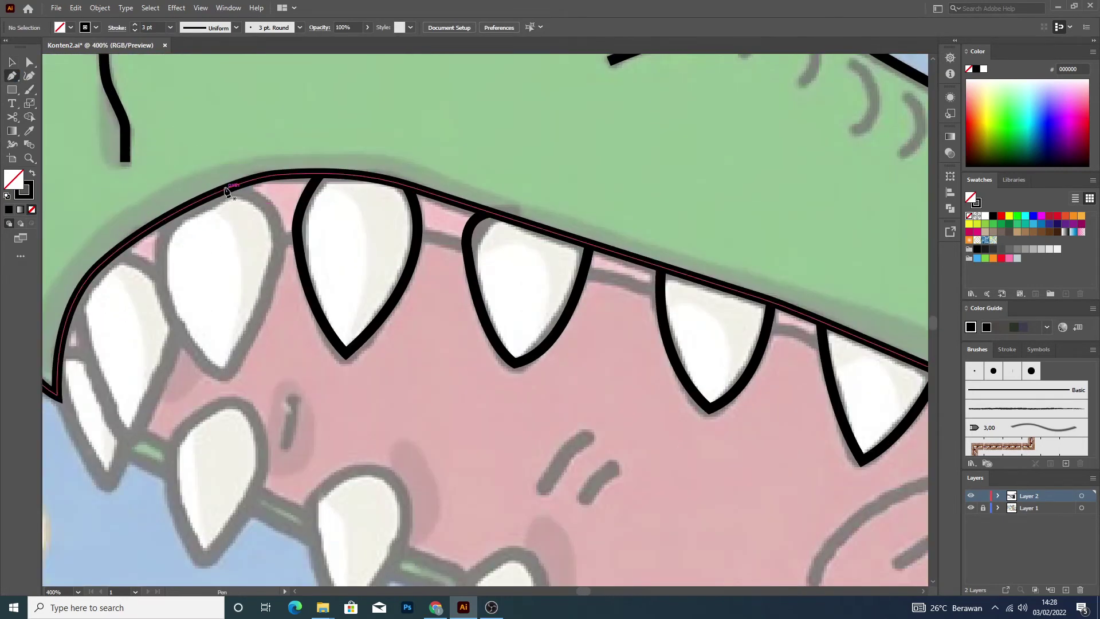
Trace a closed curved outline around the first front tooth at the snout.
{"action": "left_click_drag", "start_coordinate": [230, 187], "coordinate": [284, 197]}
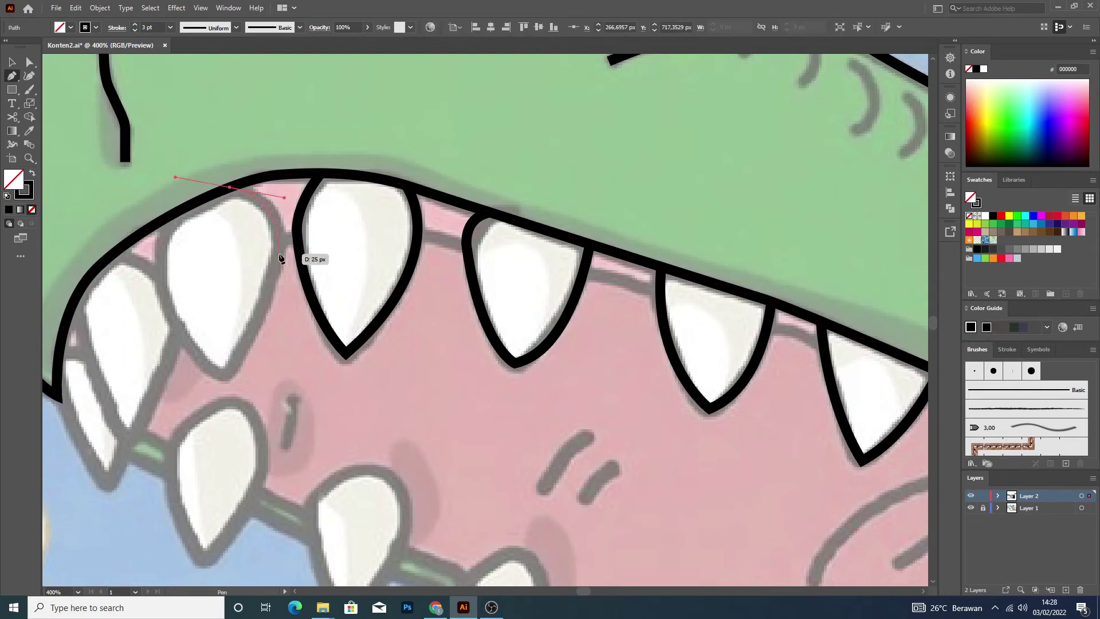
{"action": "left_click_drag", "start_coordinate": [274, 262], "coordinate": [268, 280]}
{"action": "left_click_drag", "start_coordinate": [266, 289], "coordinate": [267, 286]}
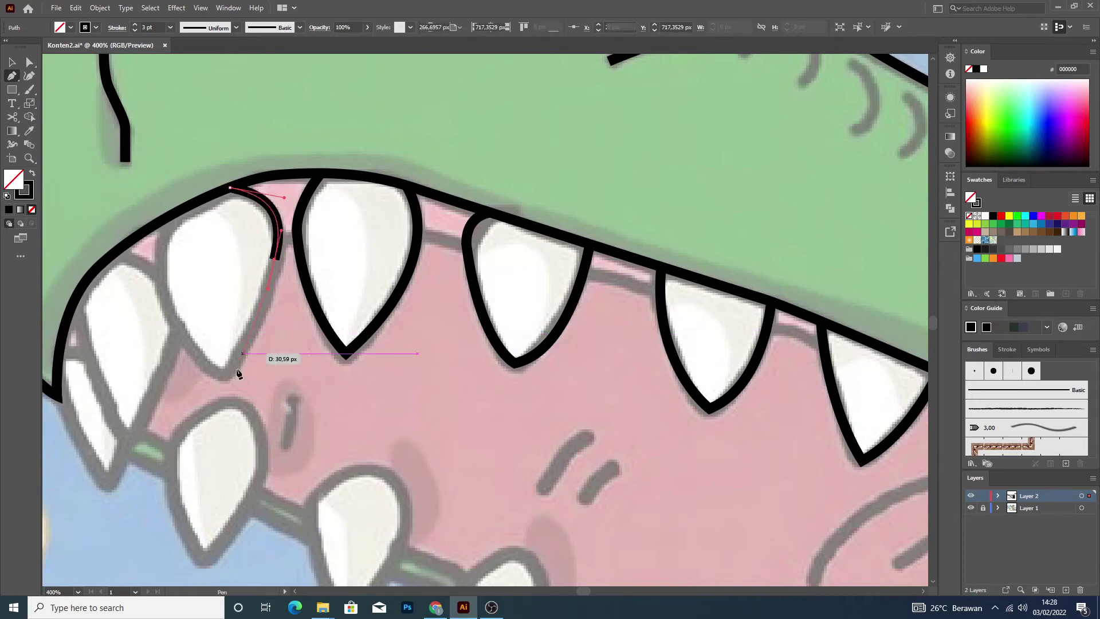
{"action": "left_click_drag", "start_coordinate": [225, 377], "coordinate": [206, 385]}
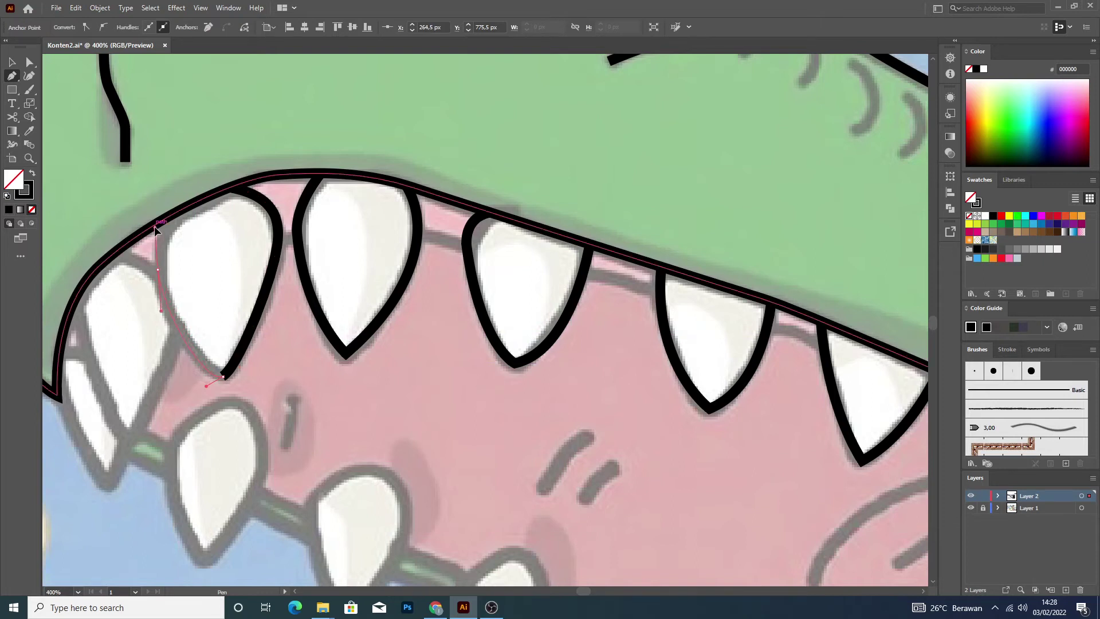
{"action": "left_click_drag", "start_coordinate": [155, 227], "coordinate": [179, 213]}
{"action": "left_click", "coordinate": [179, 212]}
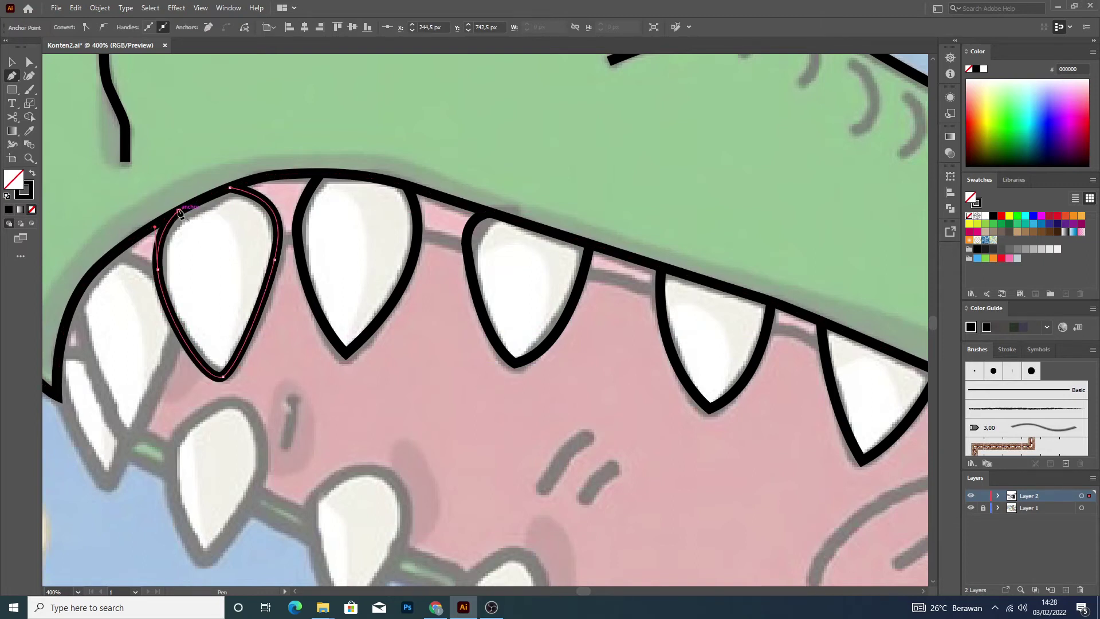
{"action": "left_click", "coordinate": [11, 62]}
Draw the next tooth's edge from the traced tooth's side to its tip and up to the gum.
{"action": "left_click", "coordinate": [121, 111]}
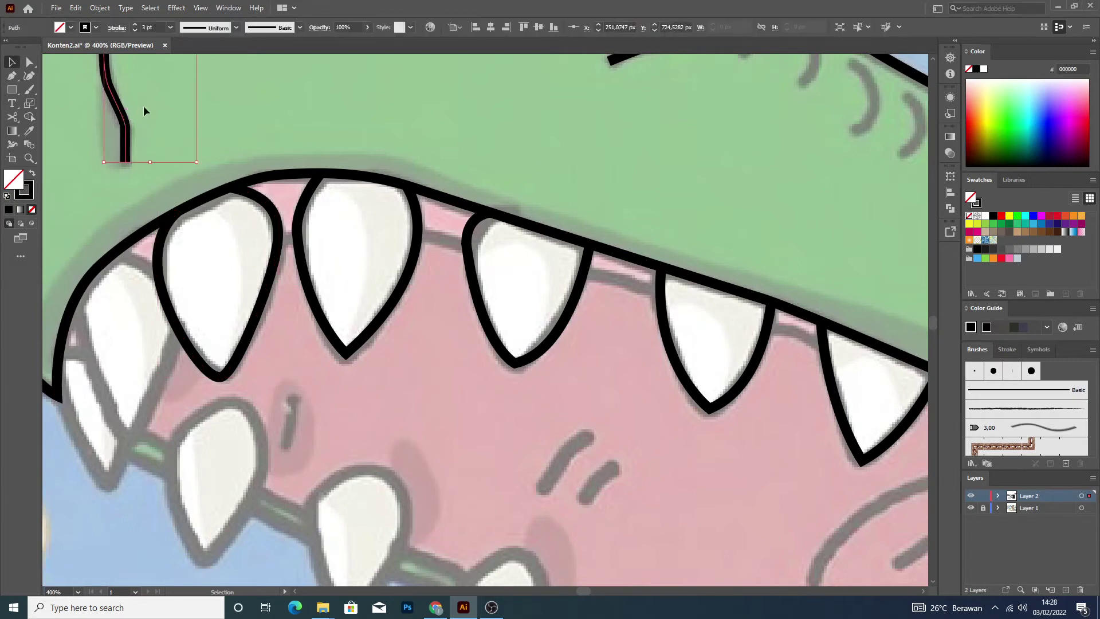
{"action": "key", "text": "p"}
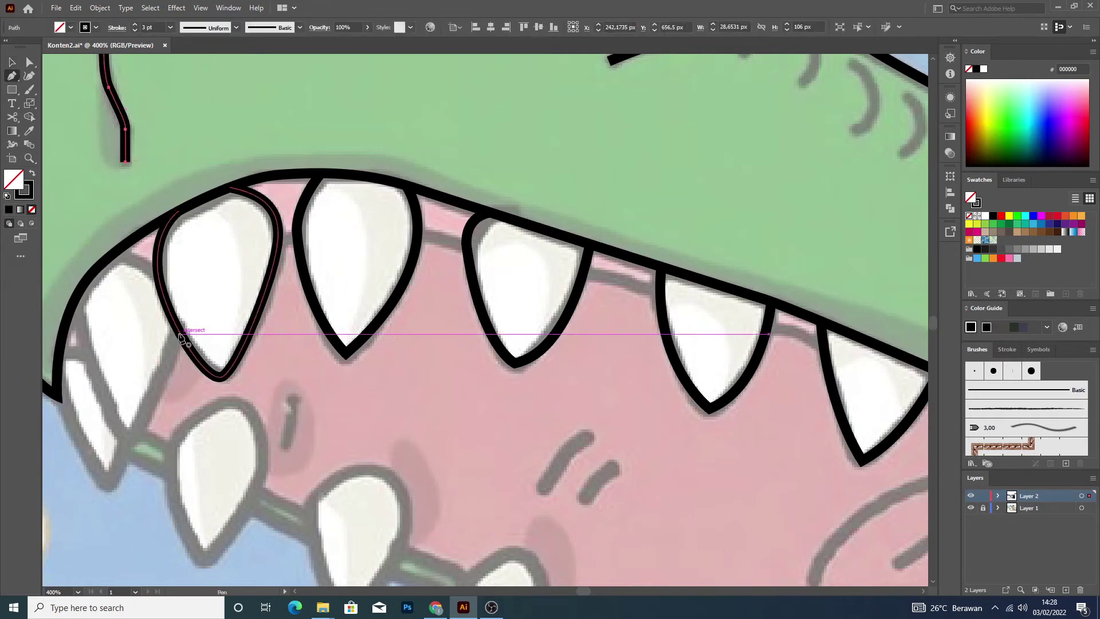
{"action": "left_click_drag", "start_coordinate": [180, 333], "coordinate": [166, 368]}
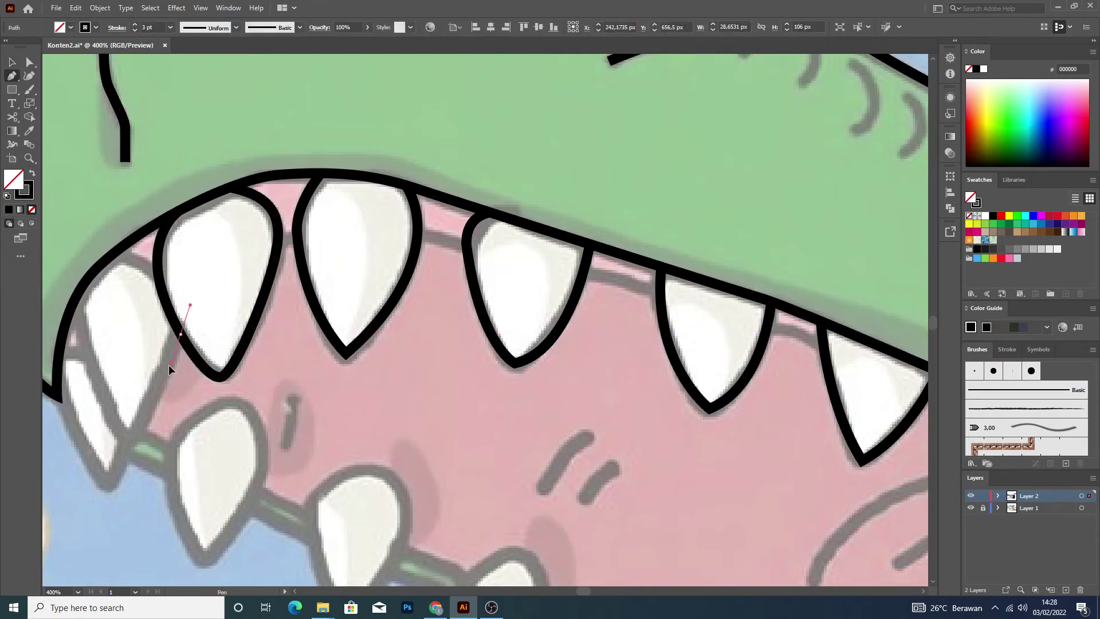
{"action": "left_click", "coordinate": [131, 439]}
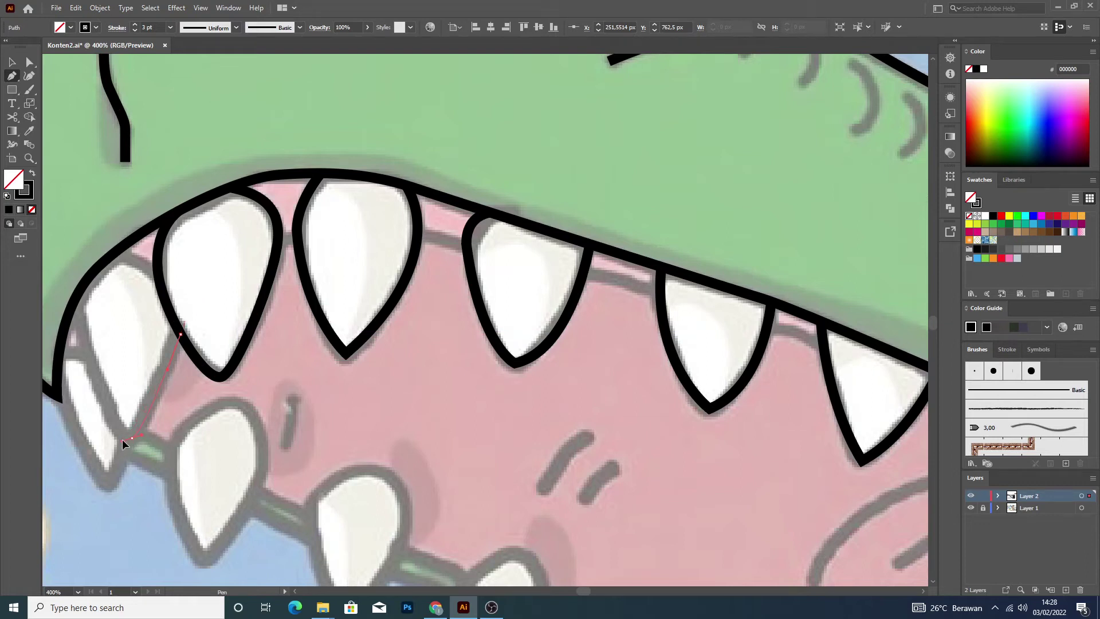
{"action": "left_click", "coordinate": [74, 302]}
{"action": "key", "text": "ctrl+z"}
{"action": "left_click_drag", "start_coordinate": [69, 271], "coordinate": [47, 249]}
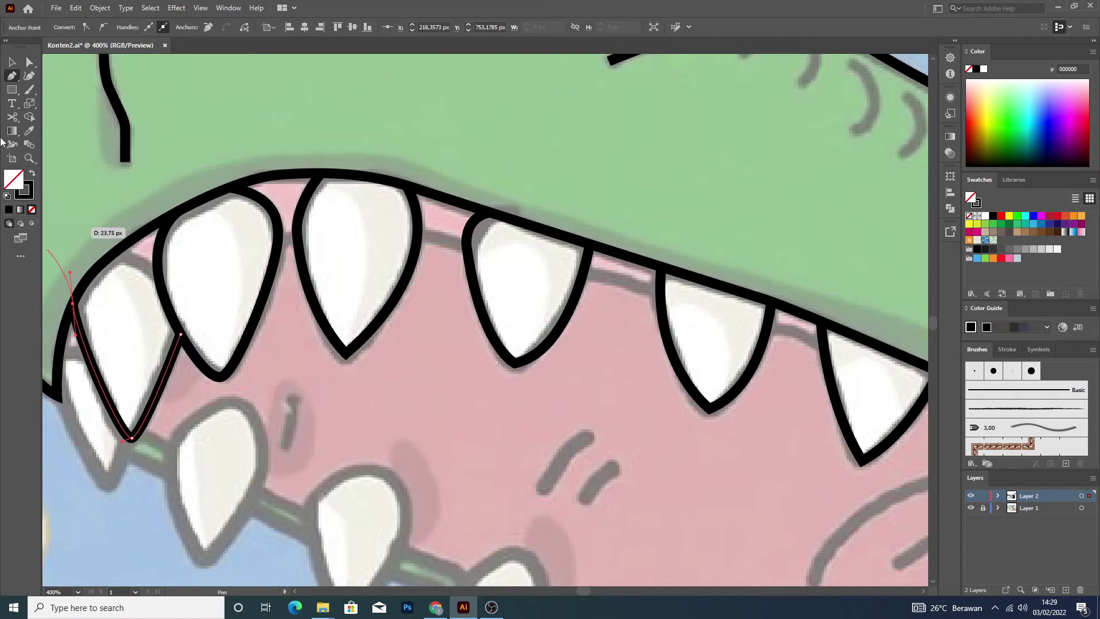
{"action": "key", "text": "s"}
Draw the gum edge above the second front tooth, starting from the first tooth's side.
{"action": "left_click", "coordinate": [12, 75]}
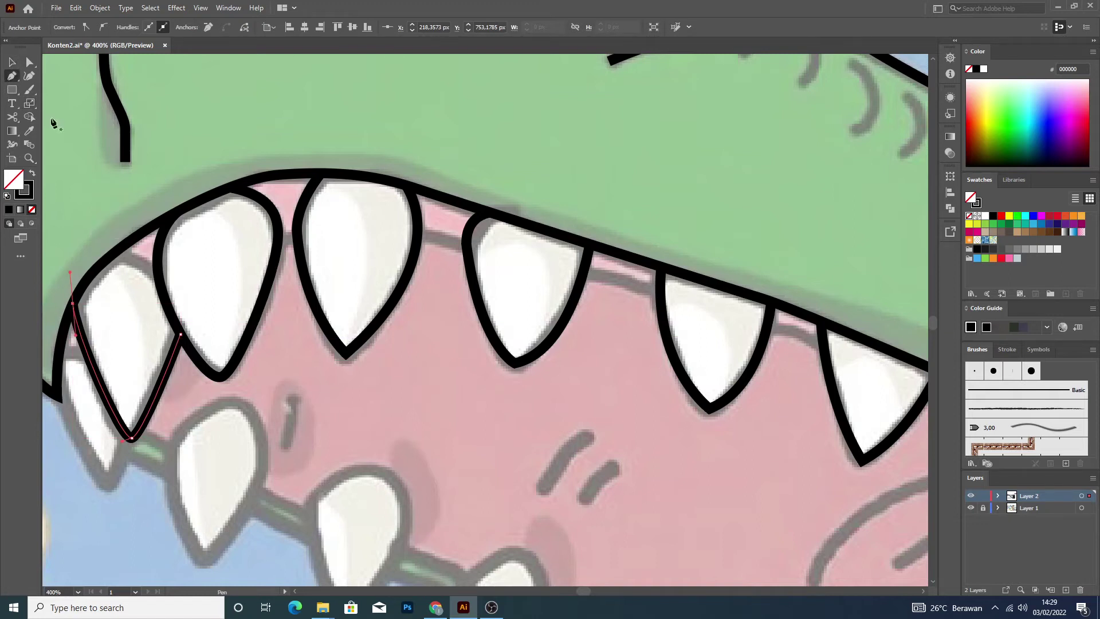
{"action": "left_click", "coordinate": [158, 275]}
{"action": "left_click_drag", "start_coordinate": [114, 253], "coordinate": [109, 253]}
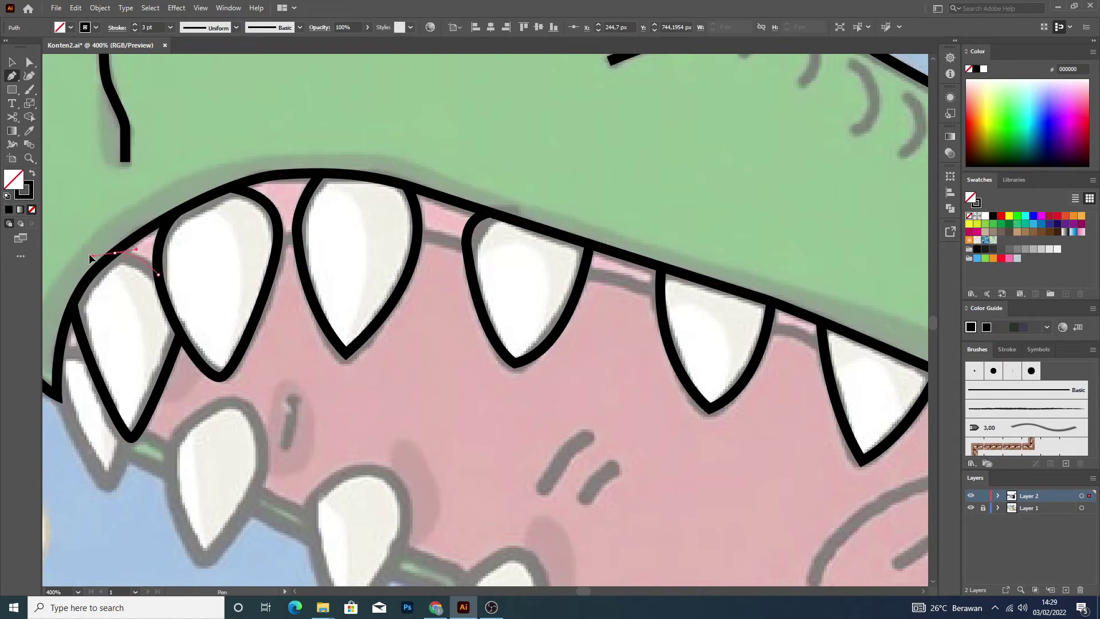
{"action": "key", "text": "v"}
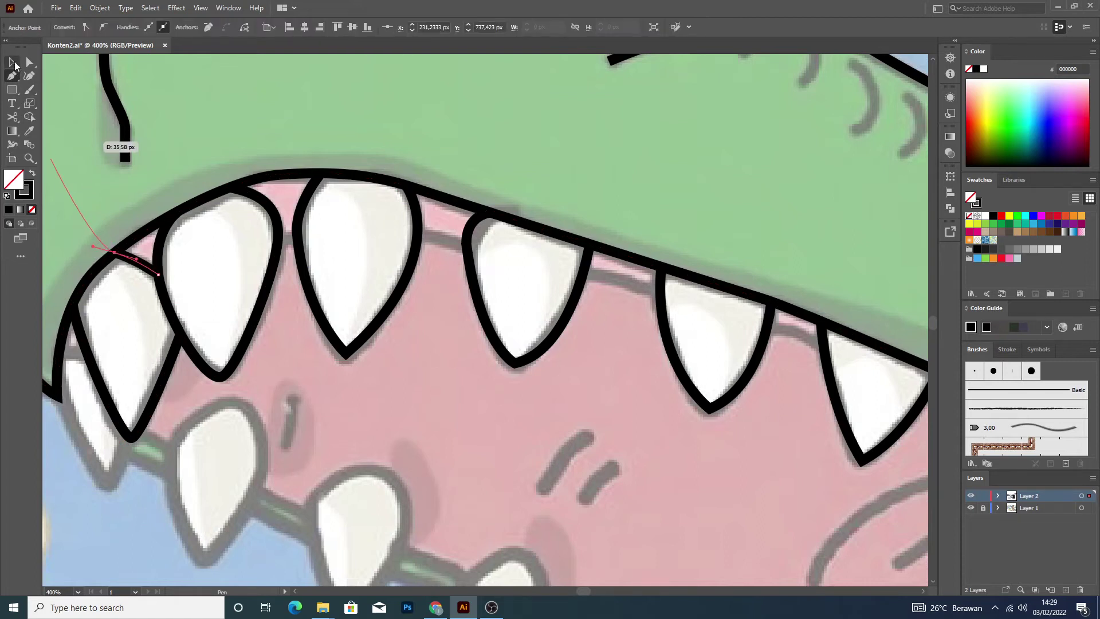
Outline the small tooth at the snout tip, curving its side up to the lip.
{"action": "left_click", "coordinate": [11, 75]}
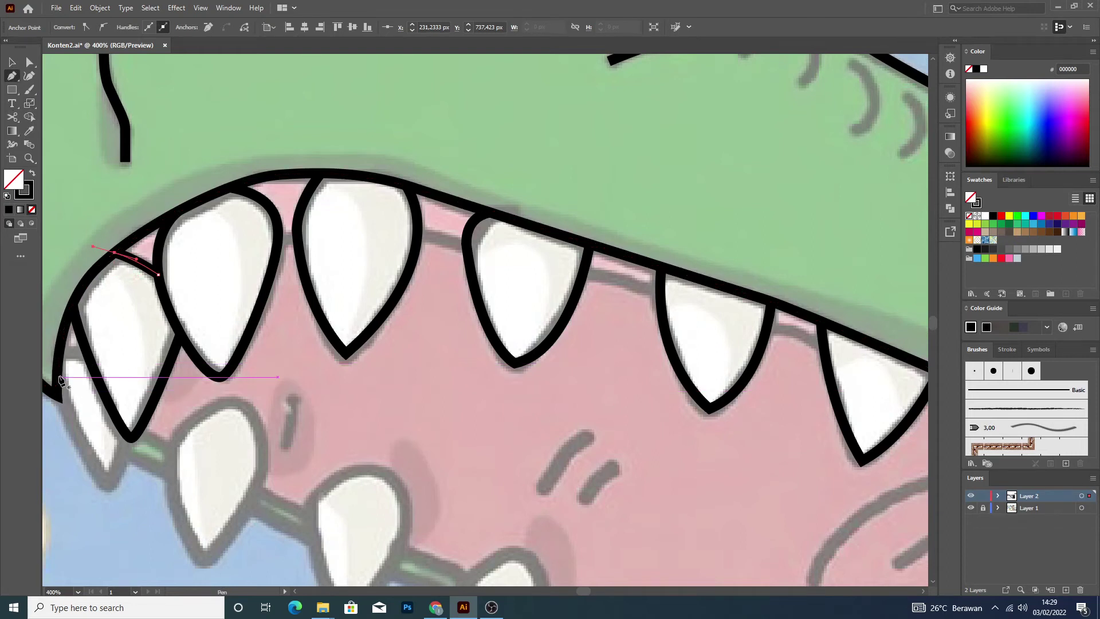
{"action": "left_click_drag", "start_coordinate": [127, 435], "coordinate": [108, 484]}
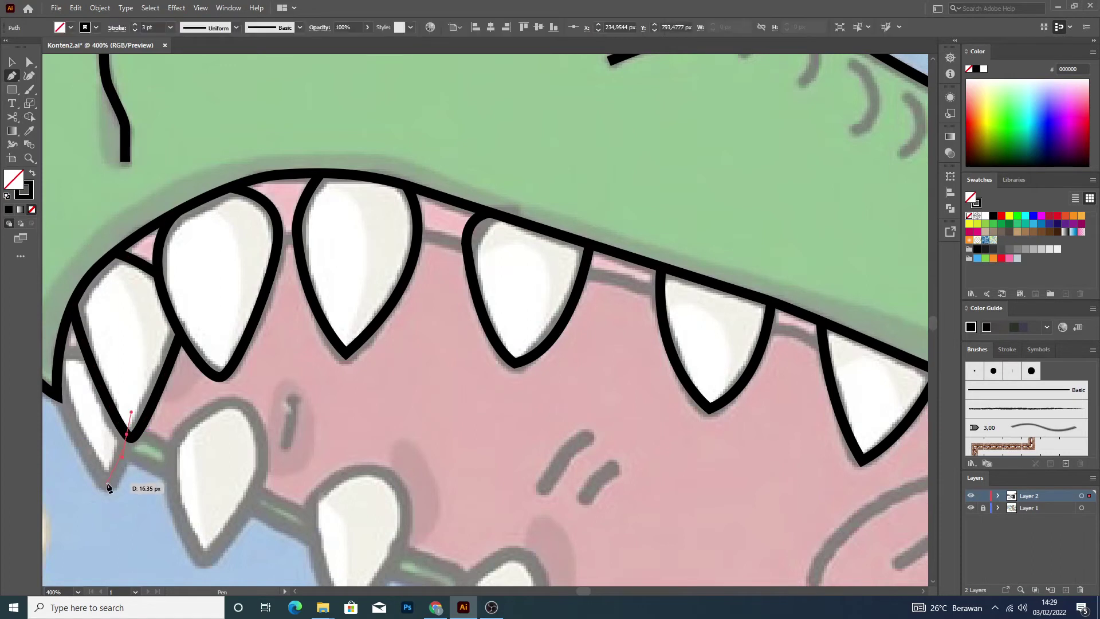
{"action": "left_click_drag", "start_coordinate": [66, 401], "coordinate": [46, 387]}
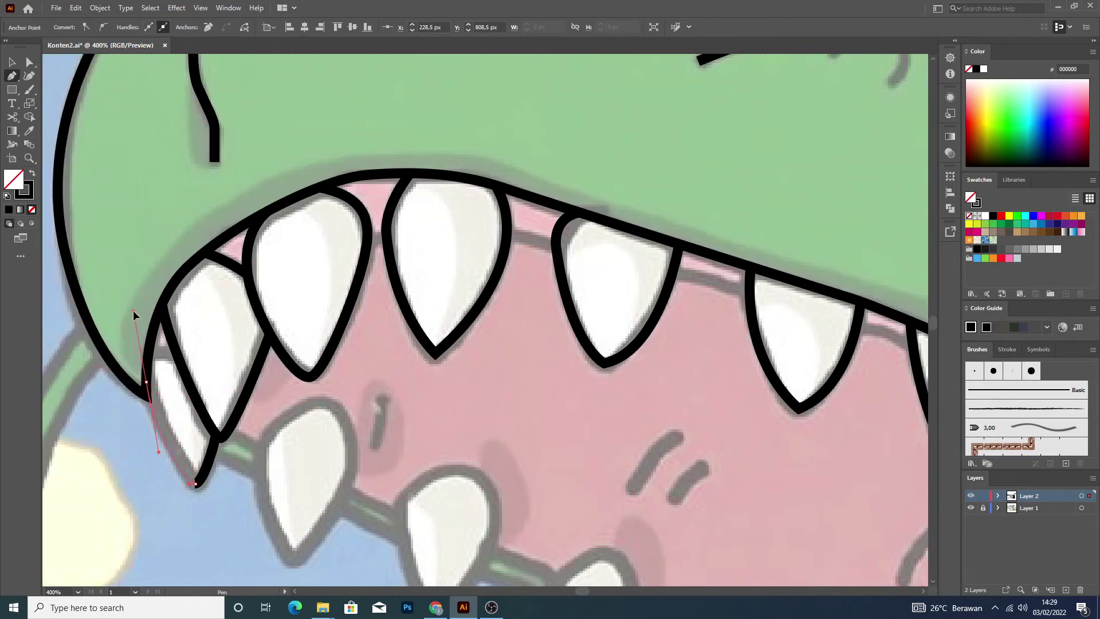
{"action": "left_click_drag", "start_coordinate": [134, 332], "coordinate": [55, 252]}
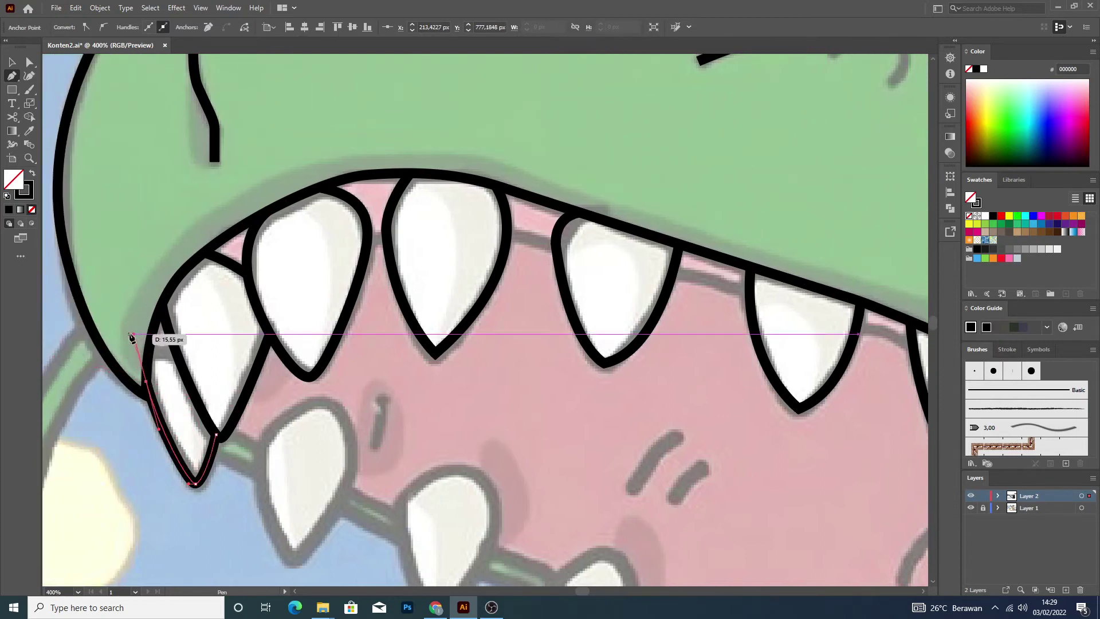
{"action": "left_click", "coordinate": [11, 62]}
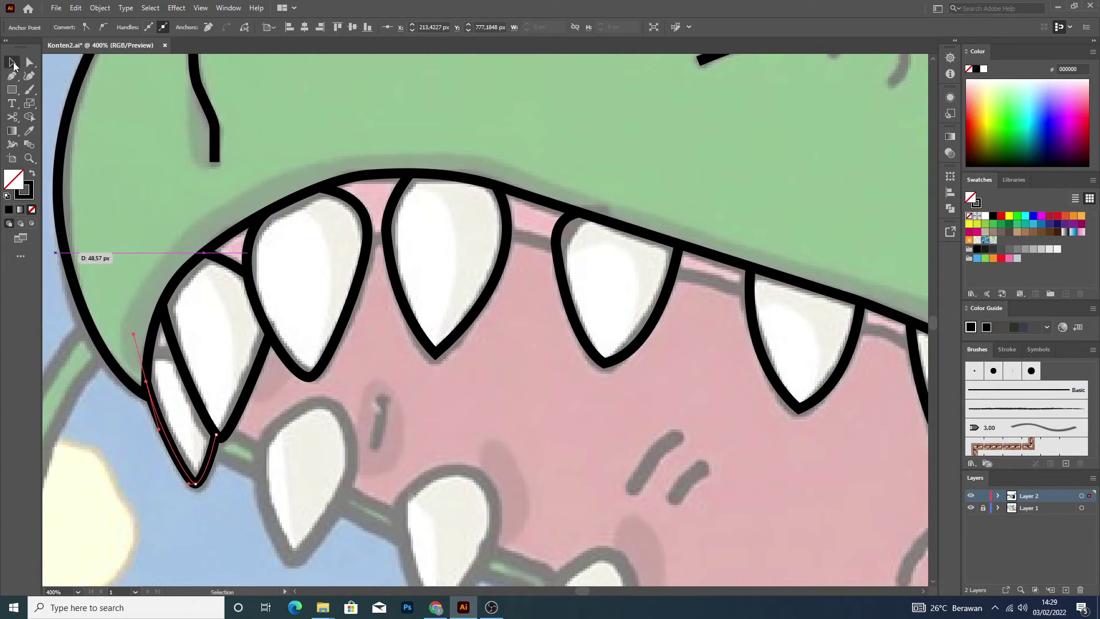
{"action": "left_click", "coordinate": [496, 406]}
{"action": "scroll", "coordinate": [496, 406], "scroll_direction": "down", "scroll_amount": 5, "text": "alt"}
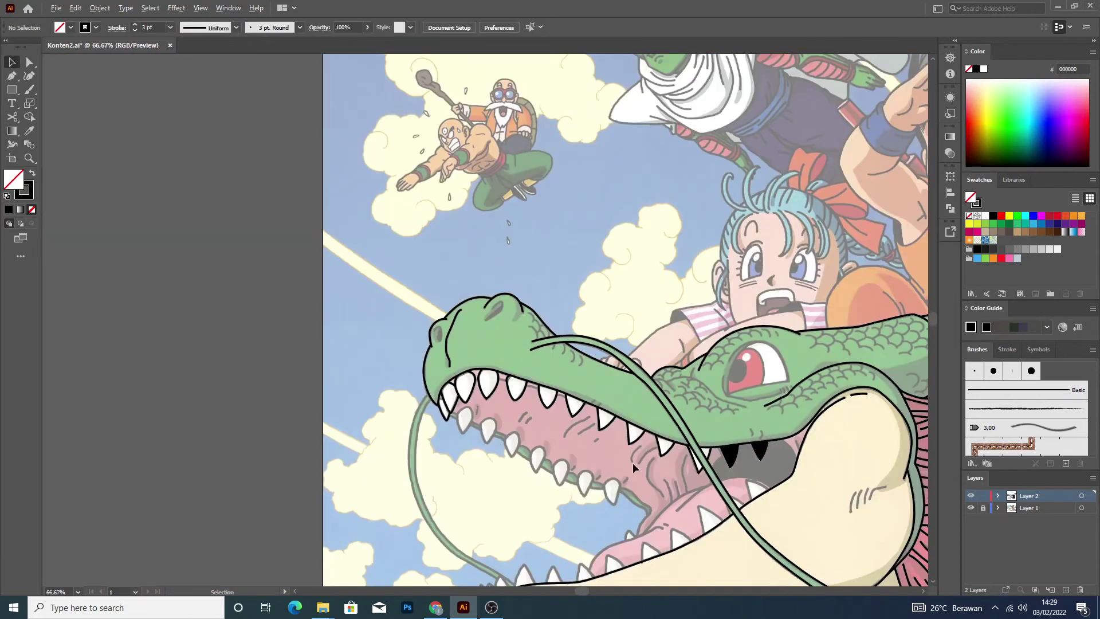
Hide and reshow Layer 1's template to check the line art, then zoom back in.
{"action": "left_click", "coordinate": [971, 507]}
{"action": "left_click", "coordinate": [972, 507]}
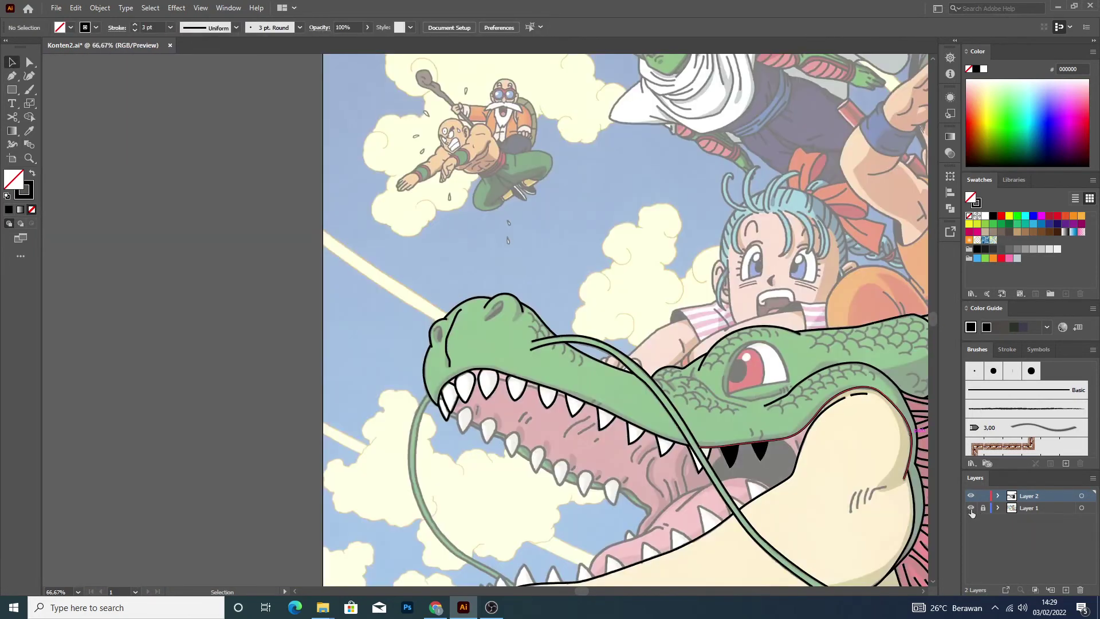
{"action": "left_click", "coordinate": [11, 76]}
{"action": "scroll", "coordinate": [611, 397], "scroll_direction": "up", "scroll_amount": 2, "text": "alt"}
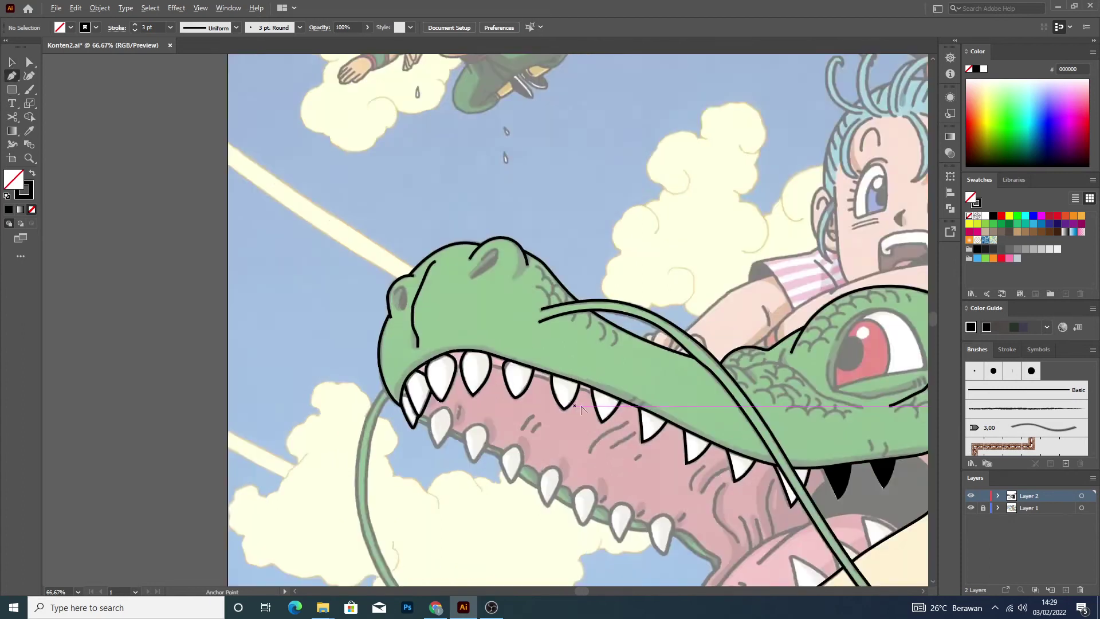
{"action": "scroll", "coordinate": [611, 396], "scroll_direction": "up", "scroll_amount": 3, "text": "alt"}
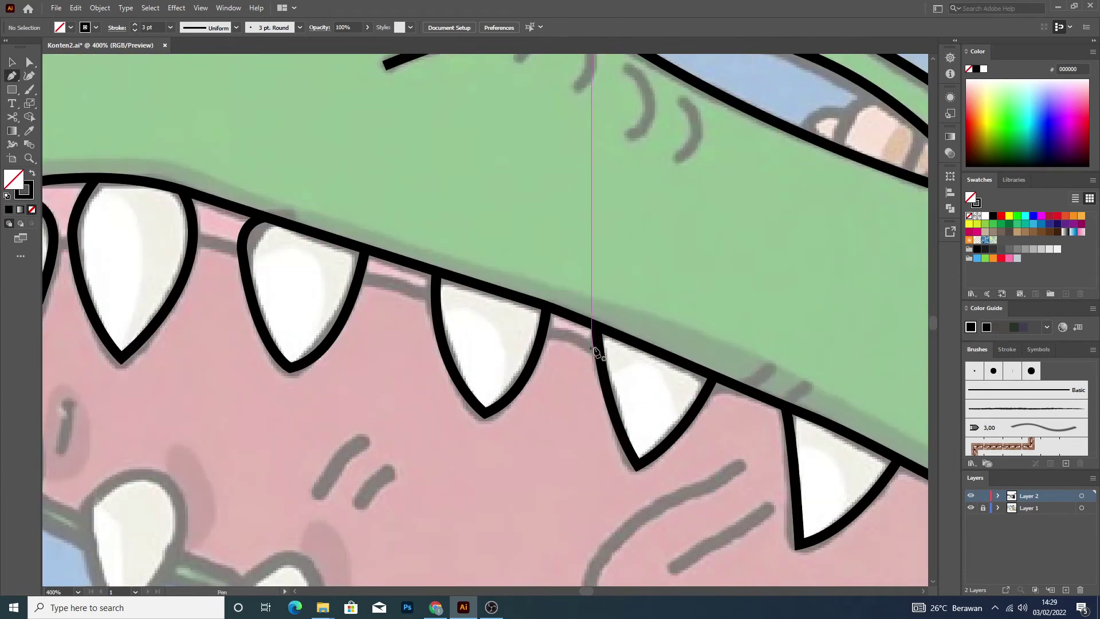
Start a gum line with straight points running leftward along the upper jaw.
{"action": "left_click", "coordinate": [631, 365]}
{"action": "left_click", "coordinate": [599, 350]}
{"action": "left_click", "coordinate": [567, 335]}
{"action": "left_click", "coordinate": [439, 295]}
{"action": "left_click", "coordinate": [417, 293]}
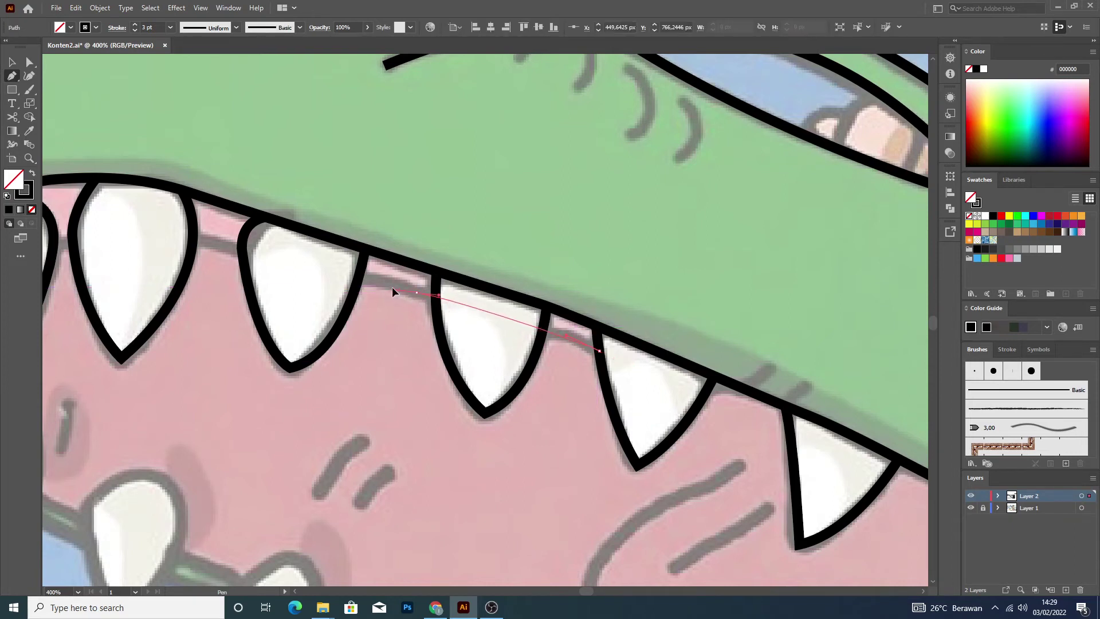
{"action": "left_click", "coordinate": [380, 282]}
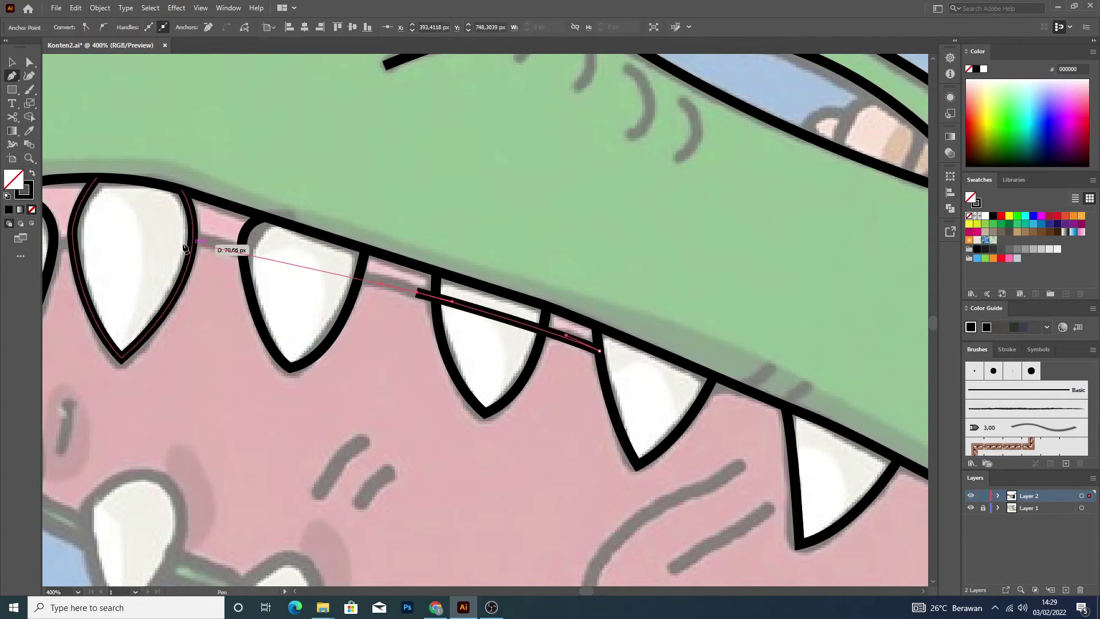
Curve the gum line over the front teeth to the snout tooth and finish the path.
{"action": "left_click_drag", "start_coordinate": [165, 235], "coordinate": [133, 236]}
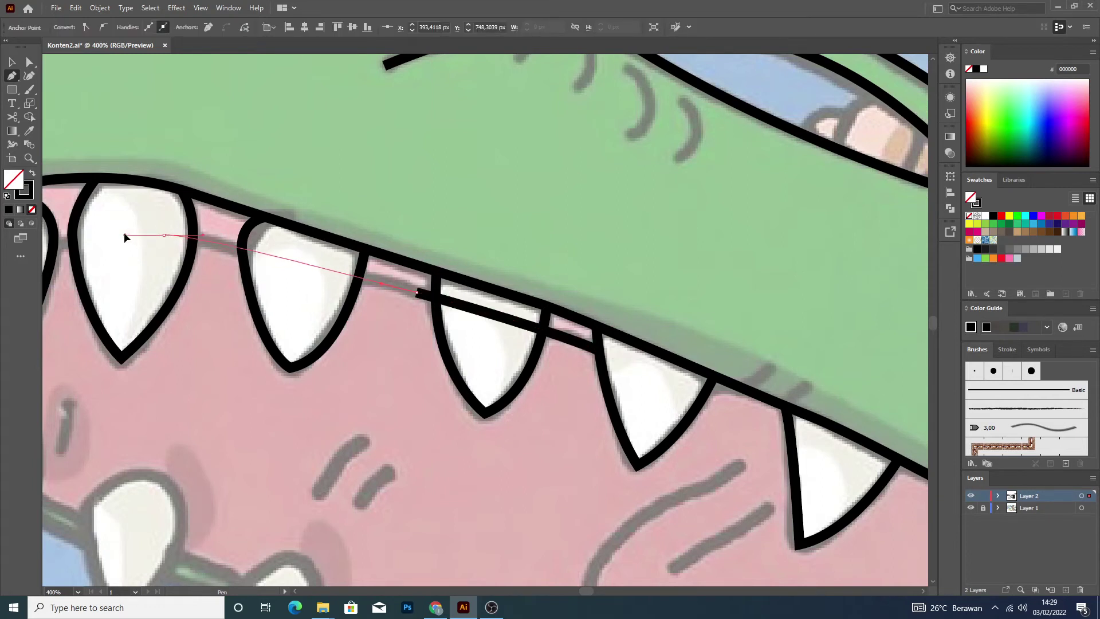
{"action": "scroll", "coordinate": [124, 232], "scroll_direction": "down", "scroll_amount": 3}
{"action": "scroll", "coordinate": [80, 229], "scroll_direction": "up", "scroll_amount": 3}
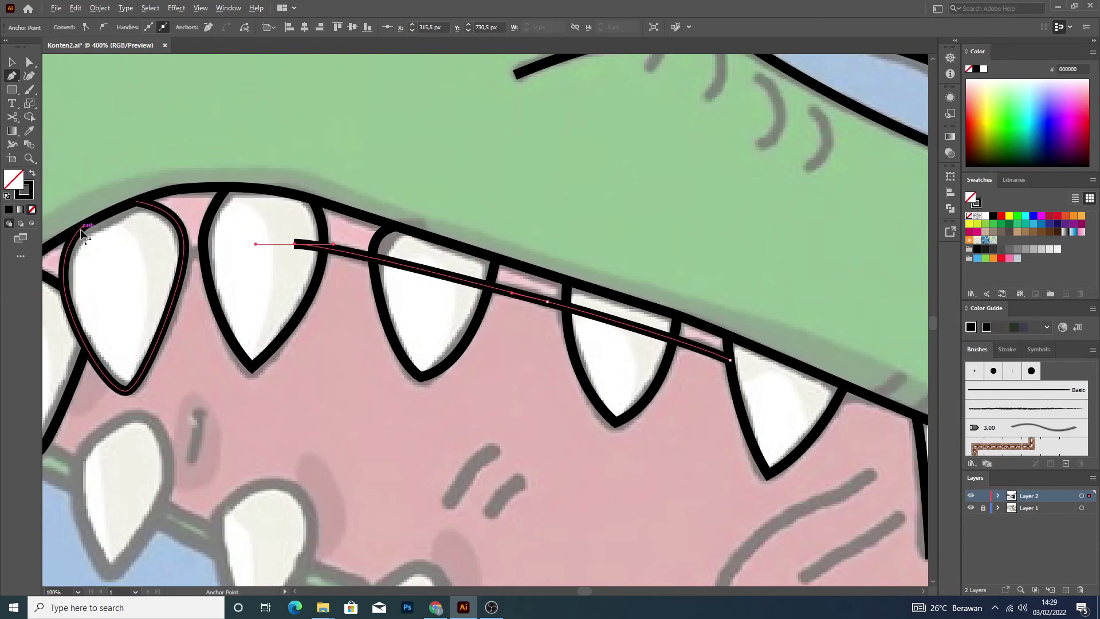
{"action": "mouse_move", "coordinate": [108, 264]}
{"action": "left_mouse_down"}
{"action": "mouse_move", "coordinate": [94, 264]}
{"action": "mouse_move", "coordinate": [55, 324]}
{"action": "left_mouse_up"}
{"action": "scroll", "coordinate": [73, 271], "scroll_direction": "down", "scroll_amount": 2}
{"action": "scroll", "coordinate": [74, 270], "scroll_direction": "down", "scroll_amount": 2}
{"action": "scroll", "coordinate": [73, 270], "scroll_direction": "down", "scroll_amount": 1}
{"action": "key", "text": "v"}
{"action": "left_click", "coordinate": [122, 95]}
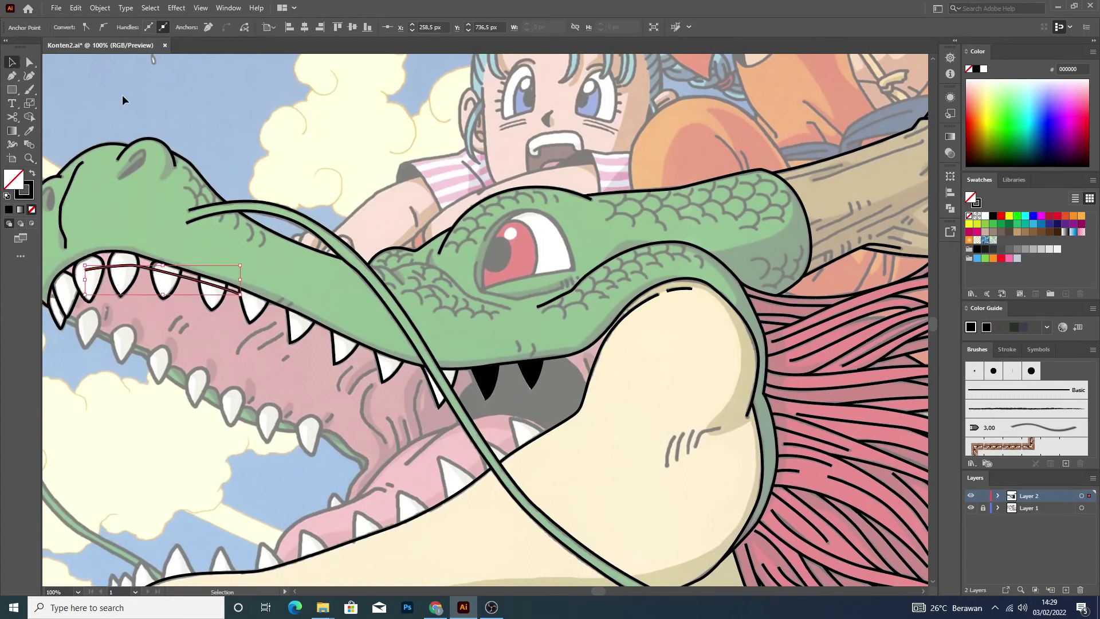
{"action": "scroll", "coordinate": [212, 239], "scroll_direction": "up", "scroll_amount": 1}
{"action": "scroll", "coordinate": [212, 240], "scroll_direction": "up", "scroll_amount": 2}
Cut the upper gum line at both edges of the first tooth and delete the crossing piece.
{"action": "left_click", "coordinate": [286, 382]}
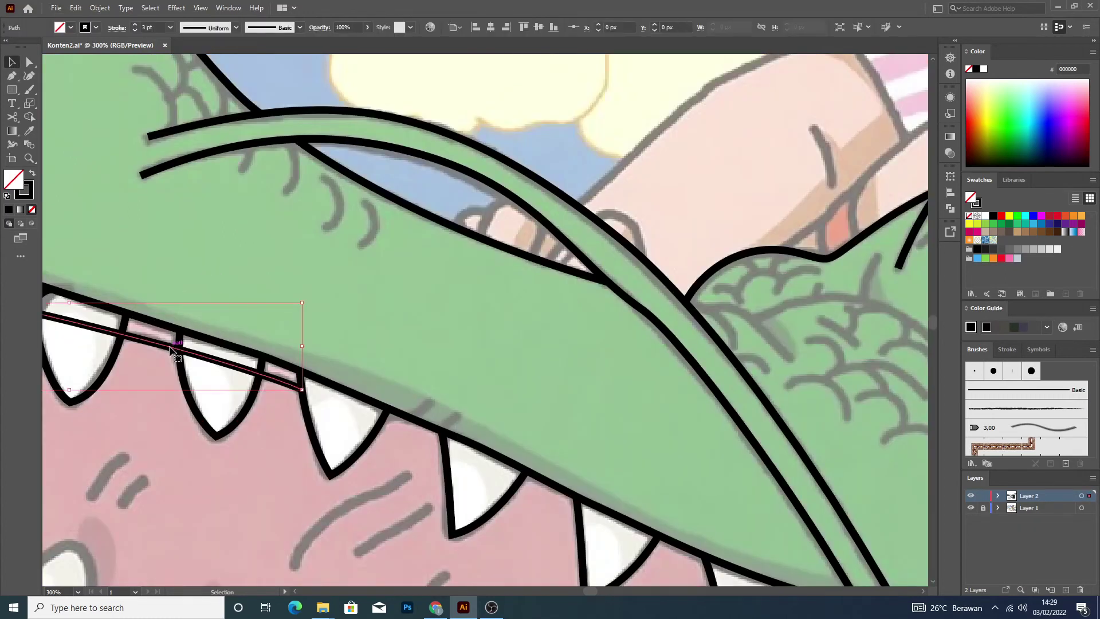
{"action": "key", "text": "c"}
{"action": "scroll", "coordinate": [281, 401], "scroll_direction": "up", "scroll_amount": 2}
{"action": "scroll", "coordinate": [265, 385], "scroll_direction": "up", "scroll_amount": 1}
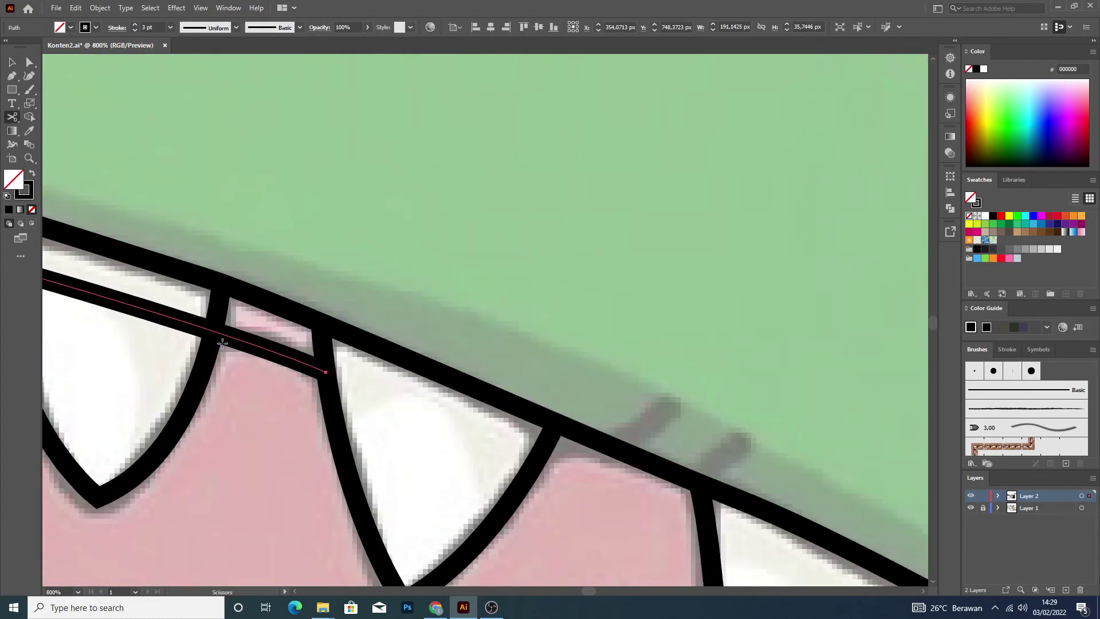
{"action": "left_click", "coordinate": [217, 332]}
{"action": "scroll", "coordinate": [151, 322], "scroll_direction": "down", "scroll_amount": 3}
{"action": "scroll", "coordinate": [151, 323], "scroll_direction": "up", "scroll_amount": 2}
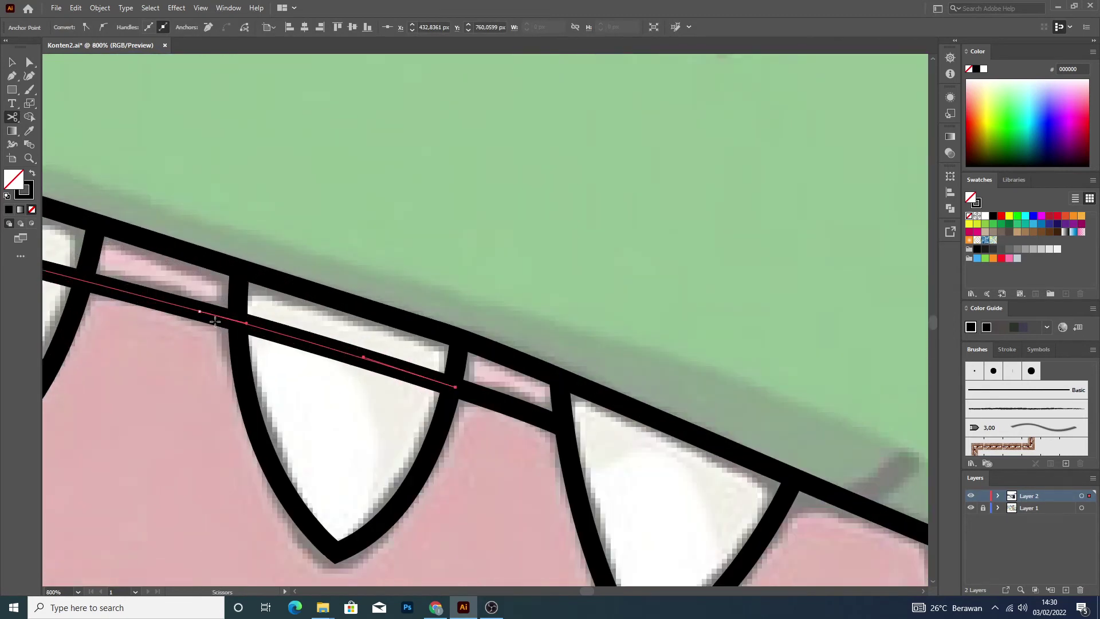
{"action": "left_click", "coordinate": [236, 319]}
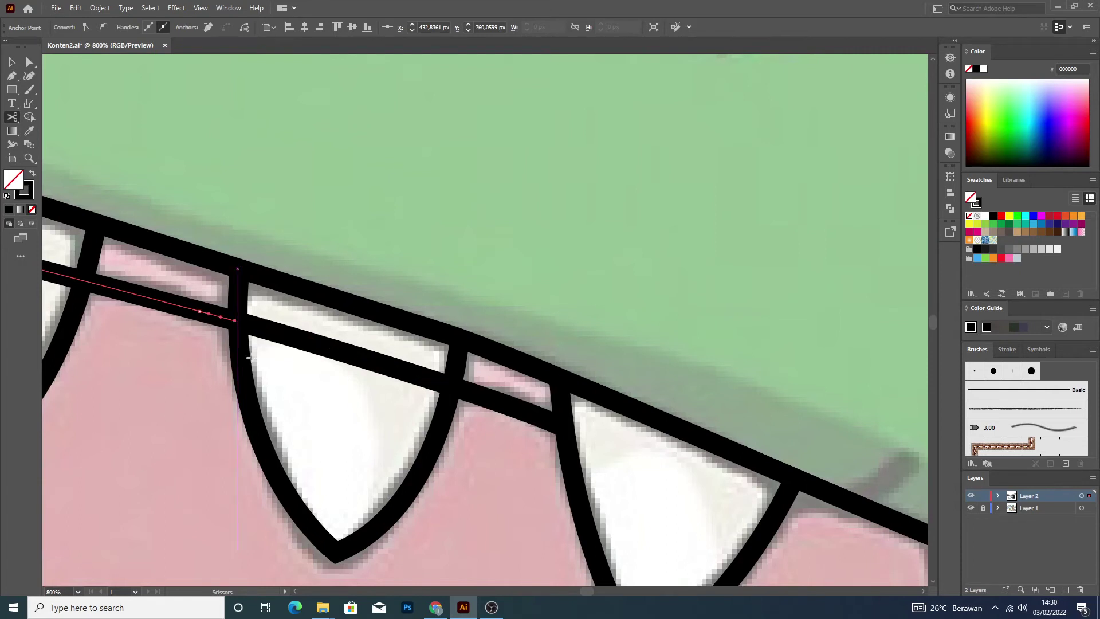
{"action": "key", "text": "v"}
{"action": "left_click", "coordinate": [343, 364]}
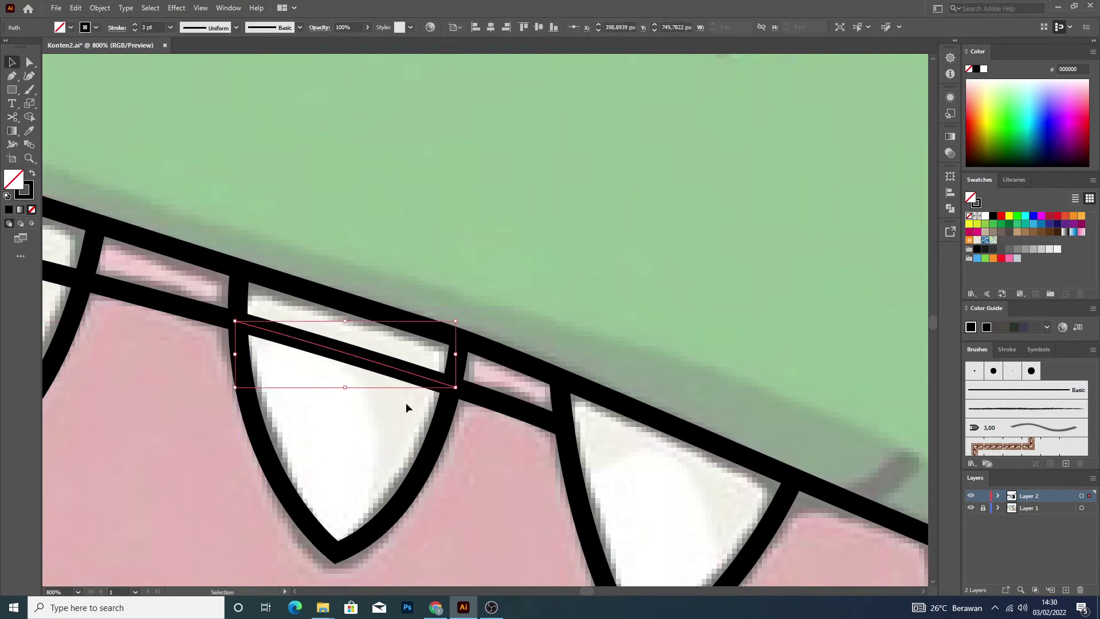
{"action": "key", "text": "Delete"}
{"action": "left_click", "coordinate": [433, 438]}
Cut the gum line at both edges of the next tooth and delete the piece between.
{"action": "scroll", "coordinate": [447, 438], "scroll_direction": "down", "scroll_amount": 4}
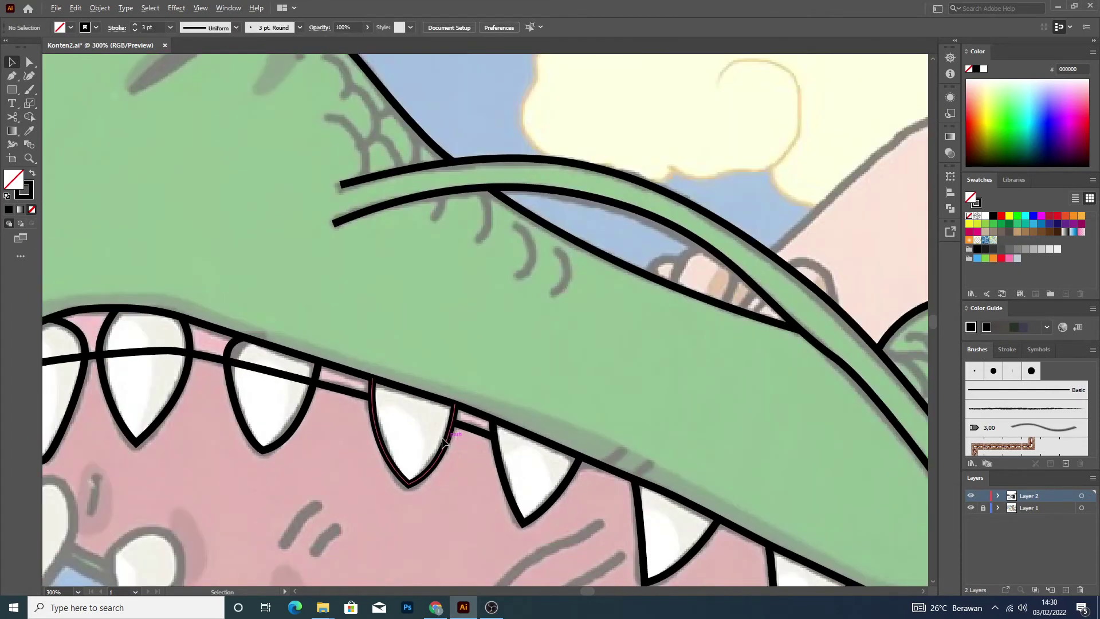
{"action": "scroll", "coordinate": [215, 380], "scroll_direction": "up", "scroll_amount": 3}
{"action": "left_click", "coordinate": [301, 344]}
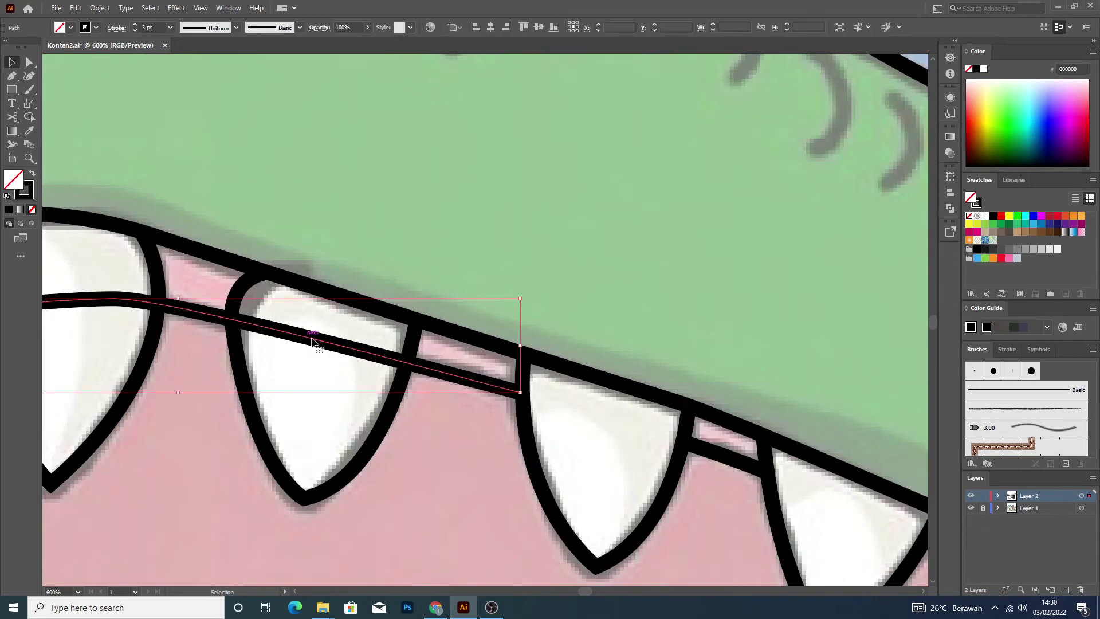
{"action": "key", "text": "c"}
{"action": "scroll", "coordinate": [384, 358], "scroll_direction": "up", "scroll_amount": 1}
{"action": "left_click", "coordinate": [405, 362]}
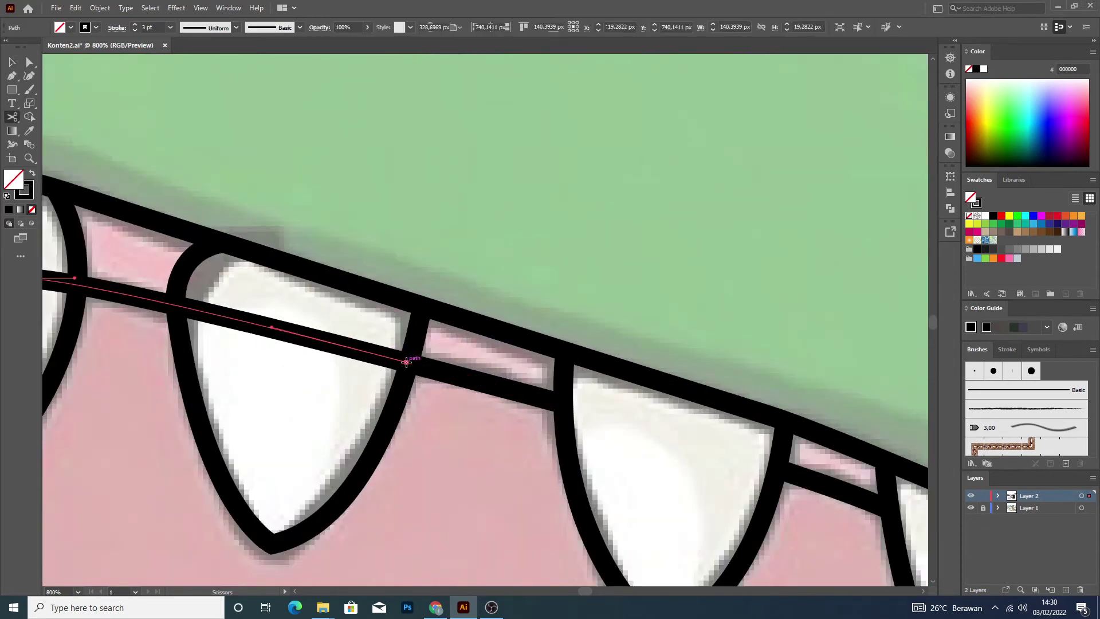
{"action": "left_click", "coordinate": [177, 305]}
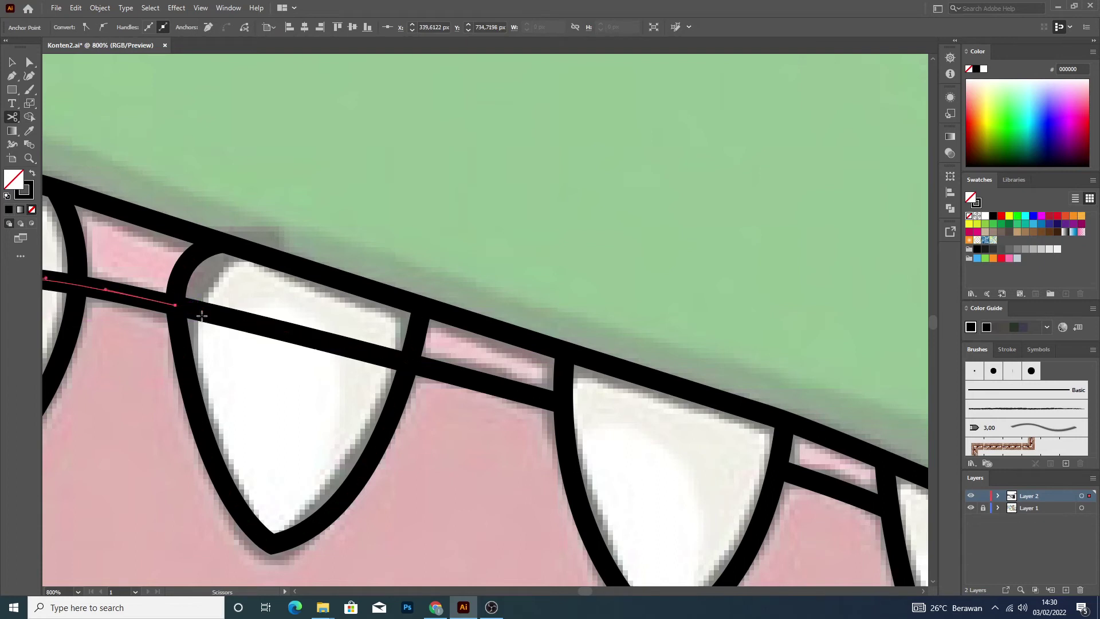
{"action": "key", "text": "v"}
{"action": "left_click", "coordinate": [275, 328]}
{"action": "key", "text": "Delete"}
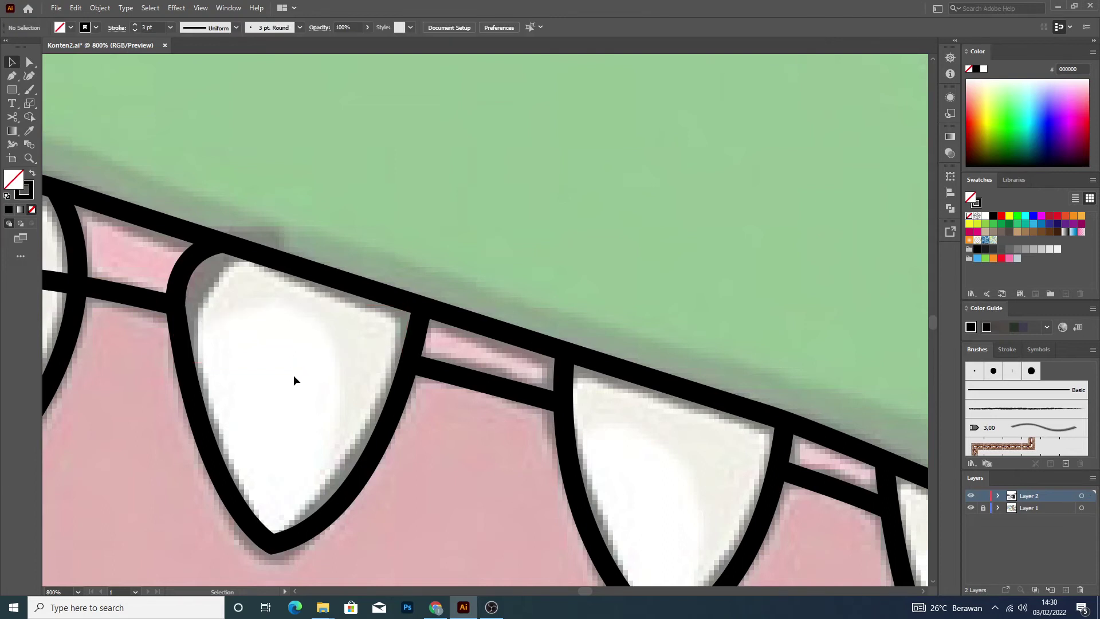
Cut the gum line across the front tooth at both edges and delete that piece.
{"action": "scroll", "coordinate": [293, 380], "scroll_direction": "down", "scroll_amount": 3}
{"action": "scroll", "coordinate": [210, 359], "scroll_direction": "up", "scroll_amount": 2}
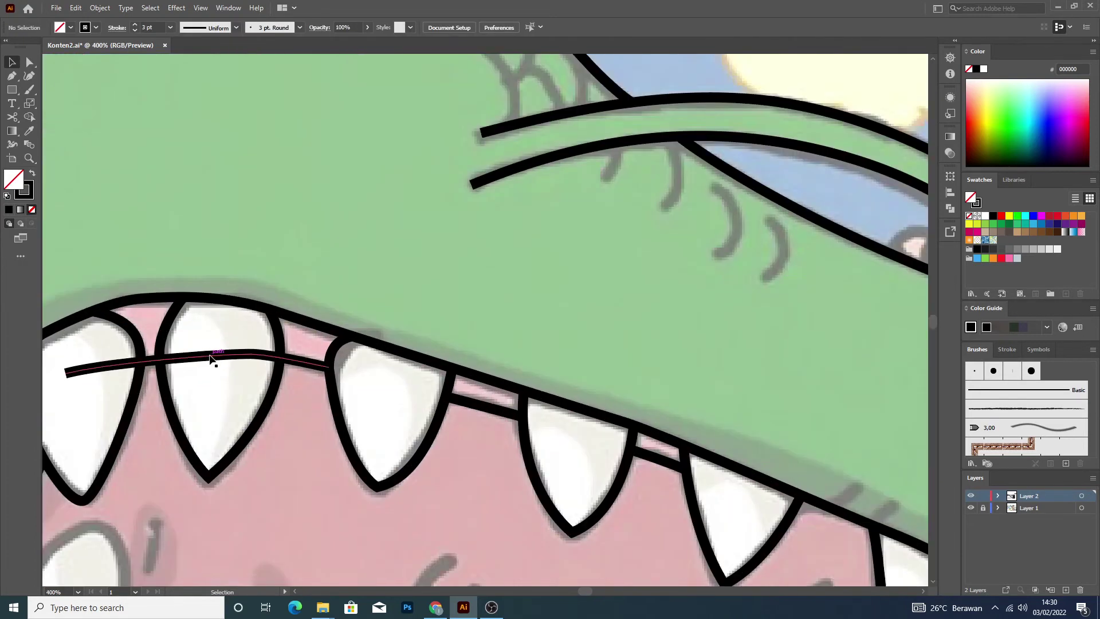
{"action": "left_click", "coordinate": [210, 359]}
{"action": "key", "text": "c"}
{"action": "scroll", "coordinate": [218, 361], "scroll_direction": "up", "scroll_amount": 1}
{"action": "scroll", "coordinate": [219, 361], "scroll_direction": "up", "scroll_amount": 1}
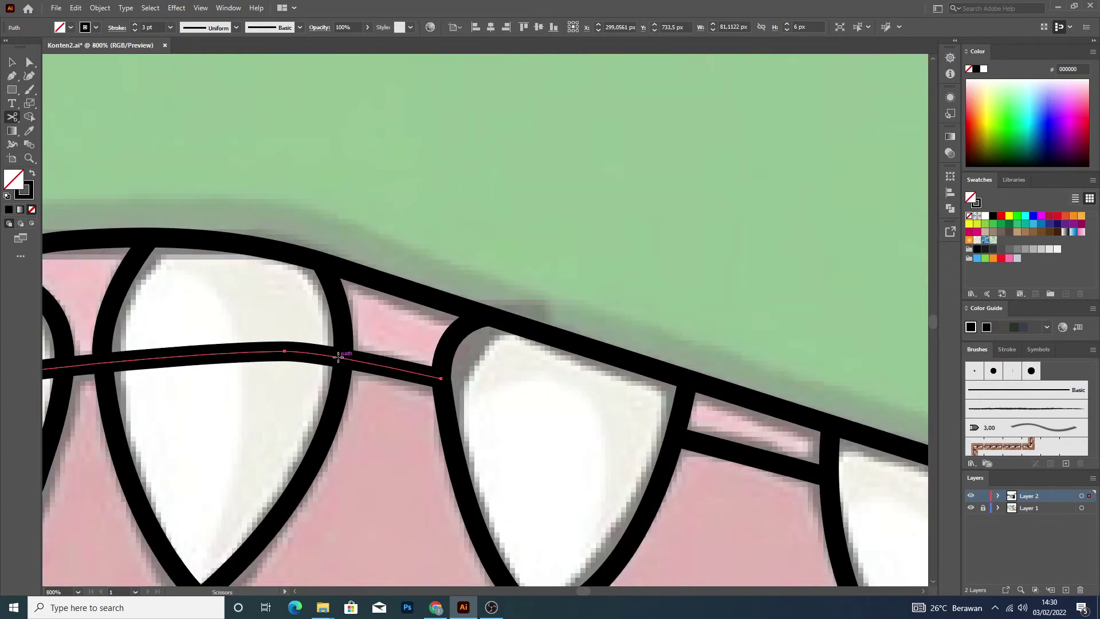
{"action": "left_click", "coordinate": [338, 356]}
{"action": "left_click", "coordinate": [106, 362]}
{"action": "key", "text": "v"}
{"action": "left_click", "coordinate": [224, 358]}
{"action": "key", "text": "Delete"}
Cut the short leftover gum piece at the front tooth's edge, then deselect and zoom out.
{"action": "key", "text": "ctrl+minus"}
{"action": "key", "text": "ctrl+minus"}
{"action": "key", "text": "ctrl+minus"}
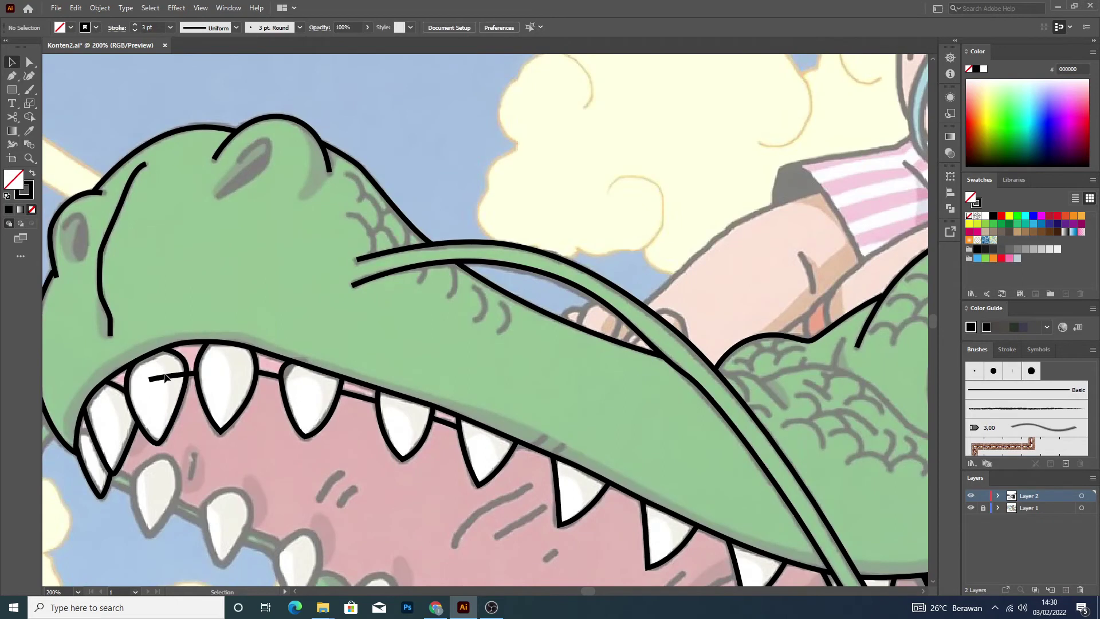
{"action": "left_click", "coordinate": [166, 378]}
{"action": "key", "text": "c"}
{"action": "key", "text": "ctrl+plus"}
{"action": "key", "text": "ctrl+plus"}
{"action": "key", "text": "ctrl+plus"}
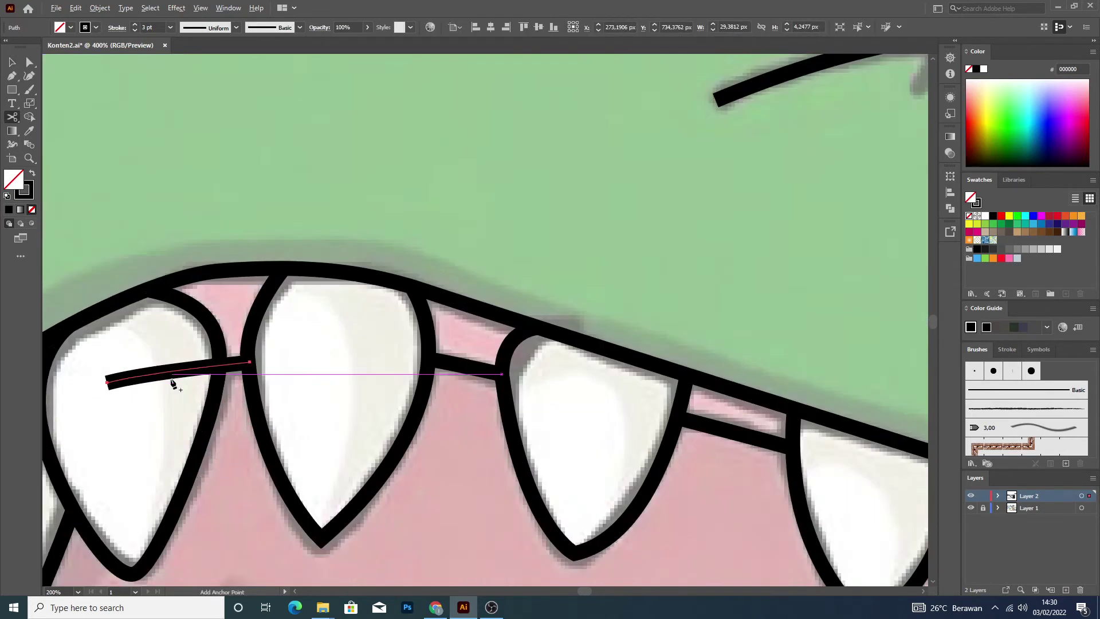
{"action": "key", "text": "ctrl+plus"}
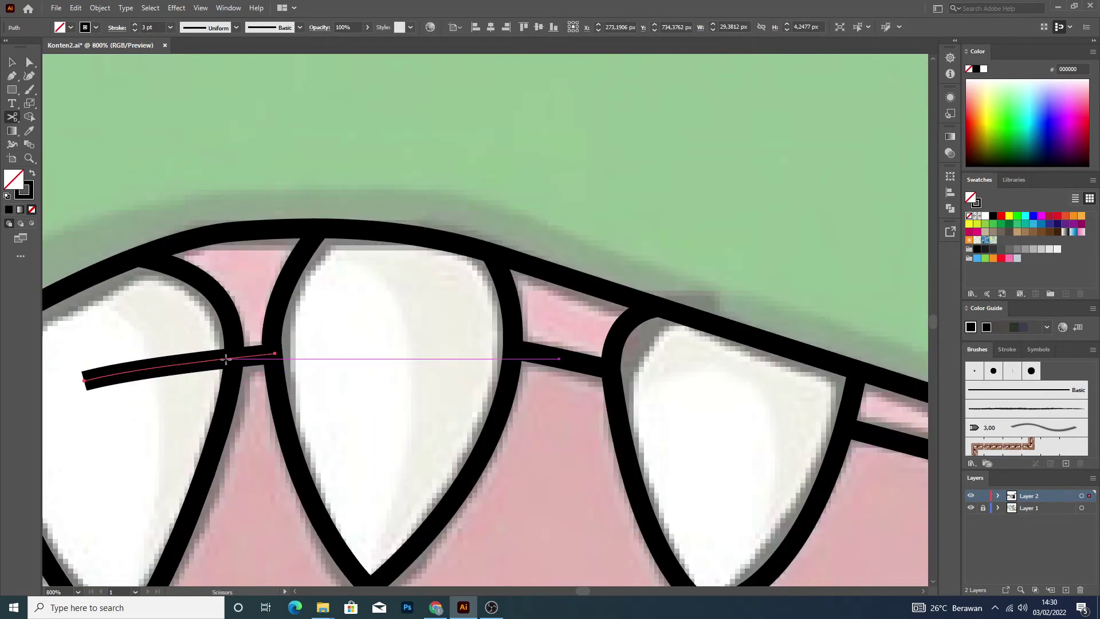
{"action": "left_click", "coordinate": [229, 359]}
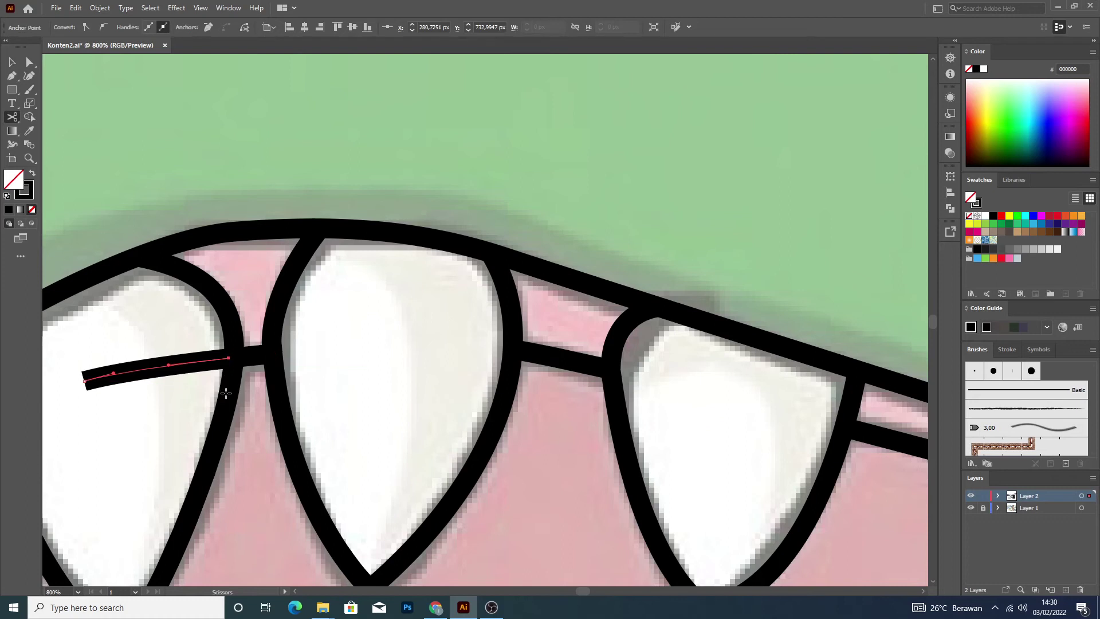
{"action": "key", "text": "ctrl+minus"}
{"action": "key", "text": "ctrl+minus"}
{"action": "key", "text": "ctrl+minus"}
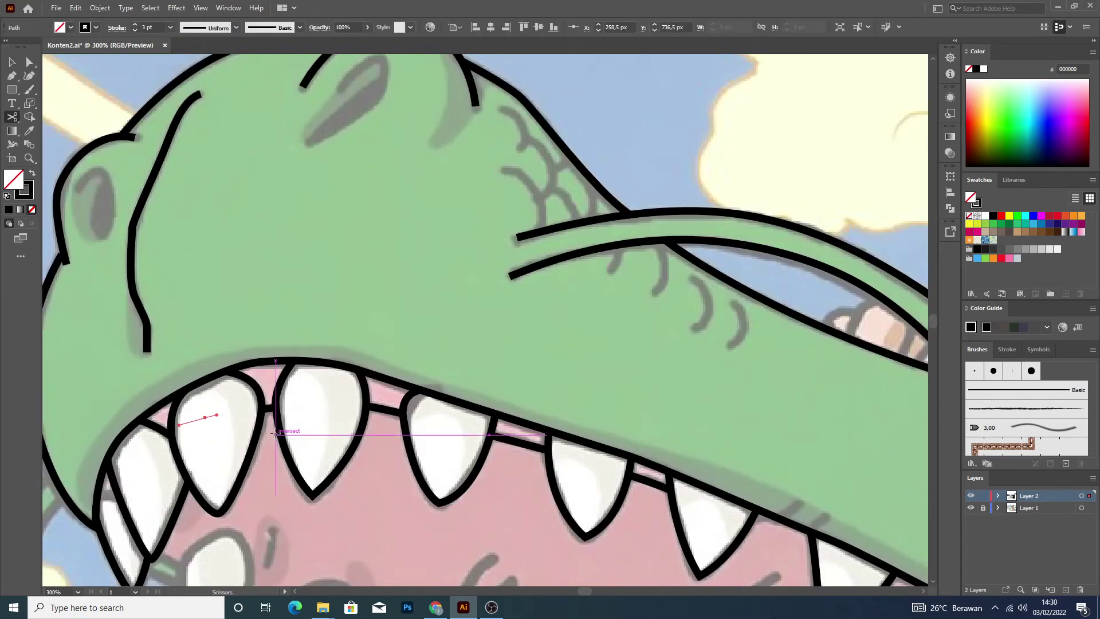
{"action": "key", "text": "ctrl+shift+a"}
{"action": "key", "text": "ctrl+minus"}
{"action": "key", "text": "ctrl+minus"}
{"action": "key", "text": "ctrl+minus"}
{"action": "key", "text": "v"}
{"action": "scroll", "coordinate": [303, 442], "scroll_direction": "down", "scroll_amount": 2}
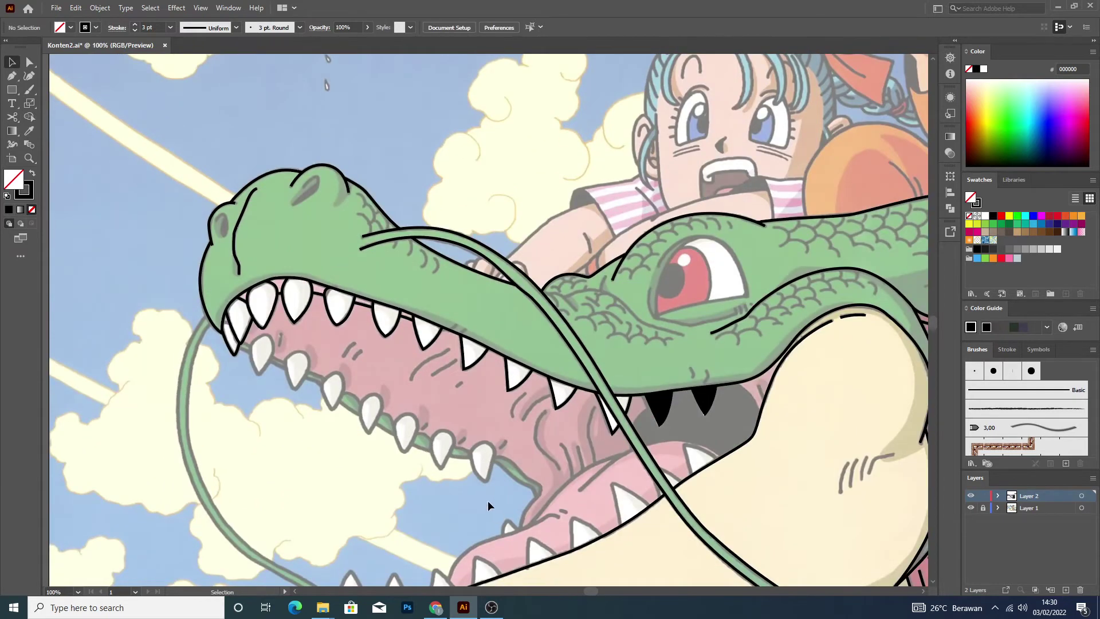
Draw a curved Pen line along the lower gum from the front fang to the last lower tooth.
{"action": "scroll", "coordinate": [465, 468], "scroll_direction": "down", "scroll_amount": 2}
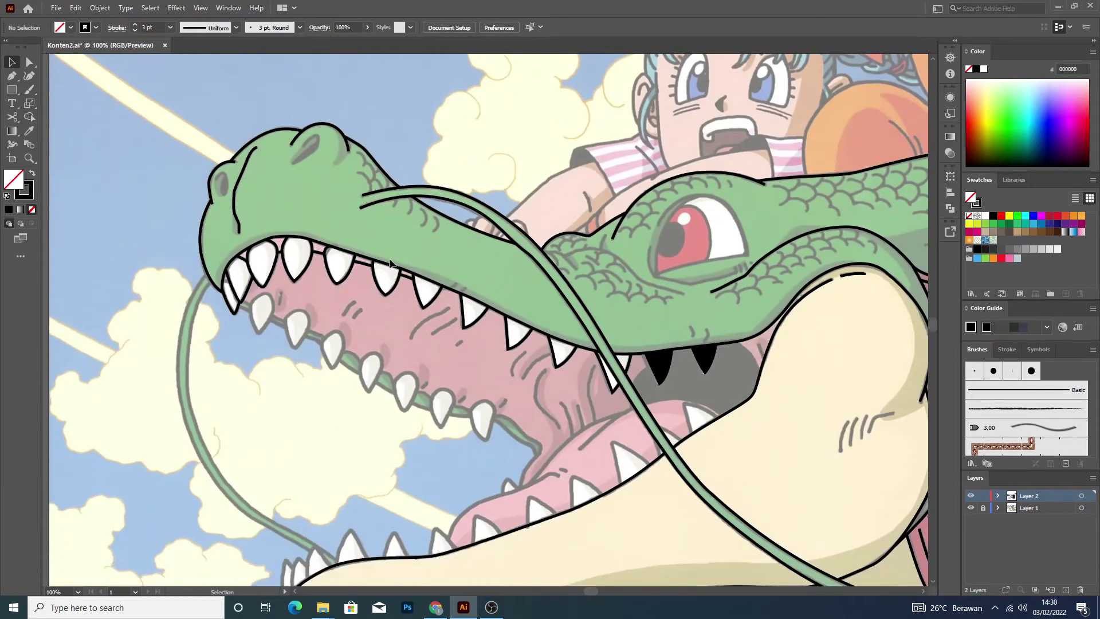
{"action": "left_click", "coordinate": [12, 75]}
{"action": "scroll", "coordinate": [469, 456], "scroll_direction": "up", "scroll_amount": 1}
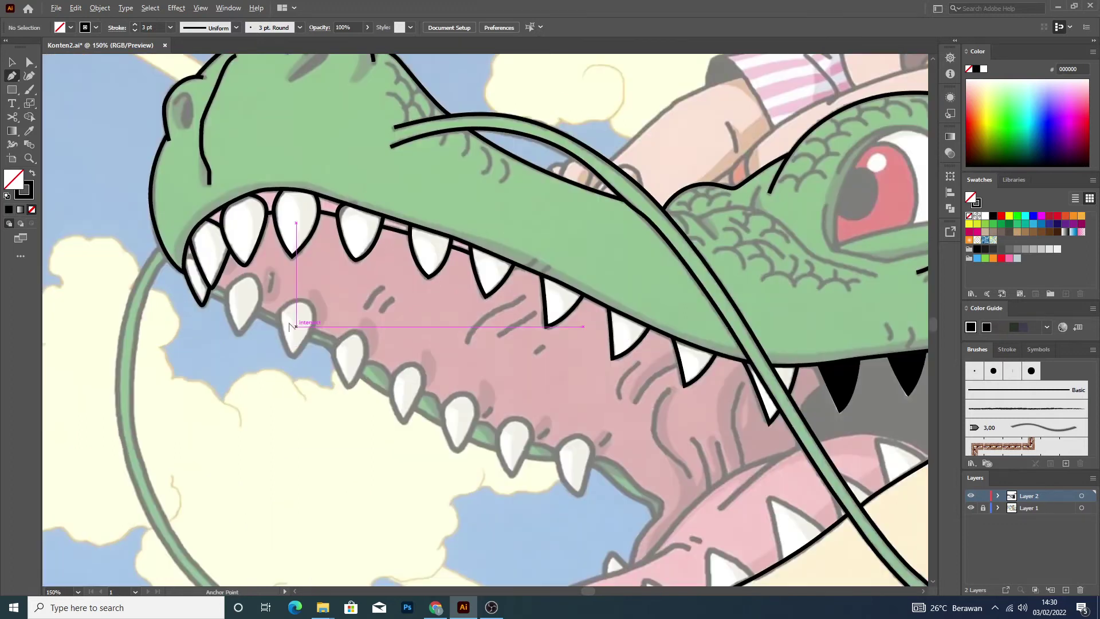
{"action": "scroll", "coordinate": [217, 317], "scroll_direction": "up", "scroll_amount": 1}
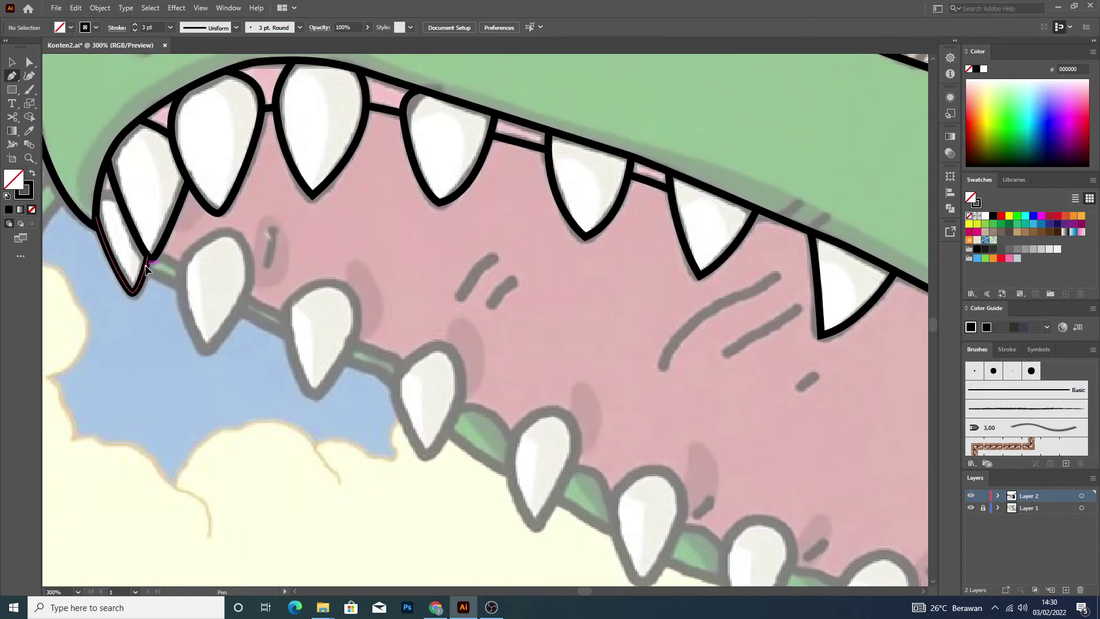
{"action": "left_click", "coordinate": [171, 279]}
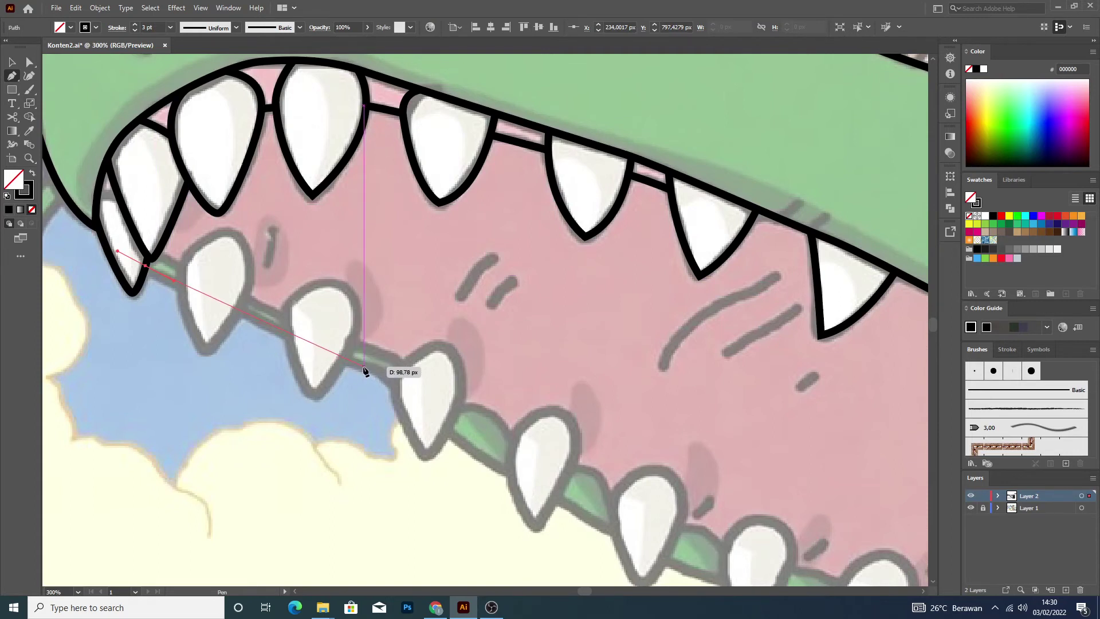
{"action": "left_click", "coordinate": [383, 373]}
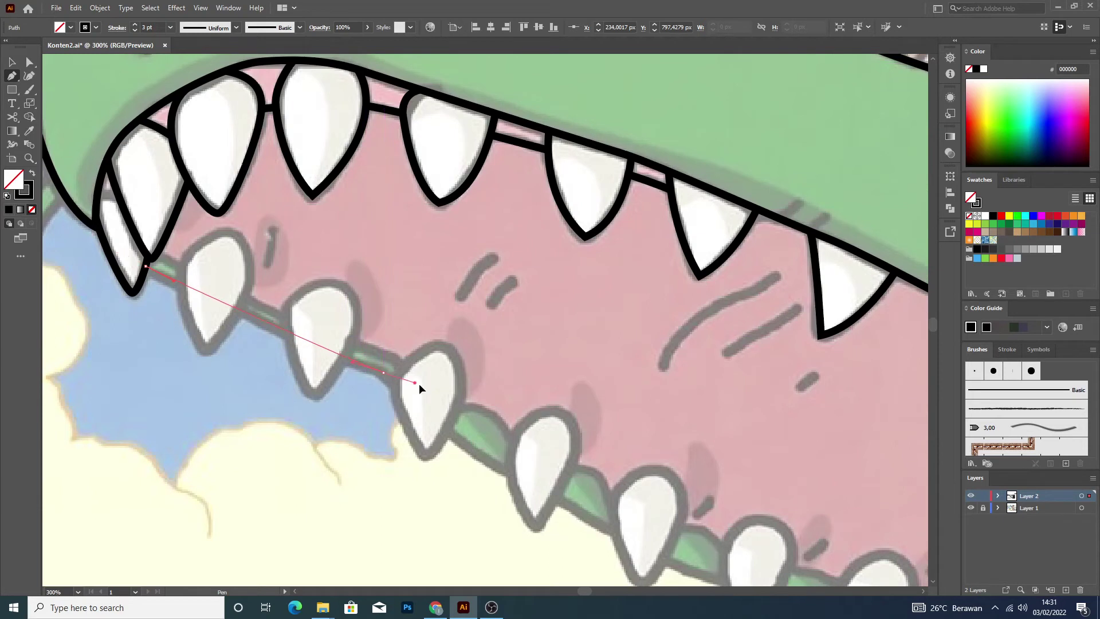
{"action": "left_click_drag", "start_coordinate": [432, 389], "coordinate": [454, 394]}
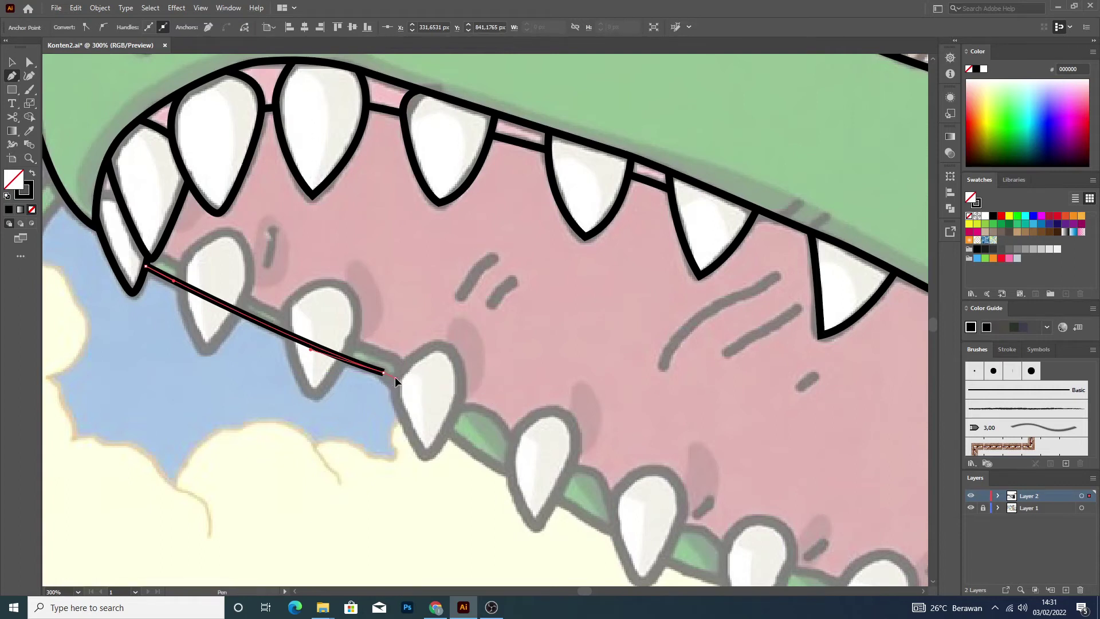
{"action": "mouse_move", "coordinate": [476, 451]}
{"action": "left_mouse_down"}
{"action": "mouse_move", "coordinate": [539, 480]}
{"action": "mouse_move", "coordinate": [542, 493]}
{"action": "left_mouse_up"}
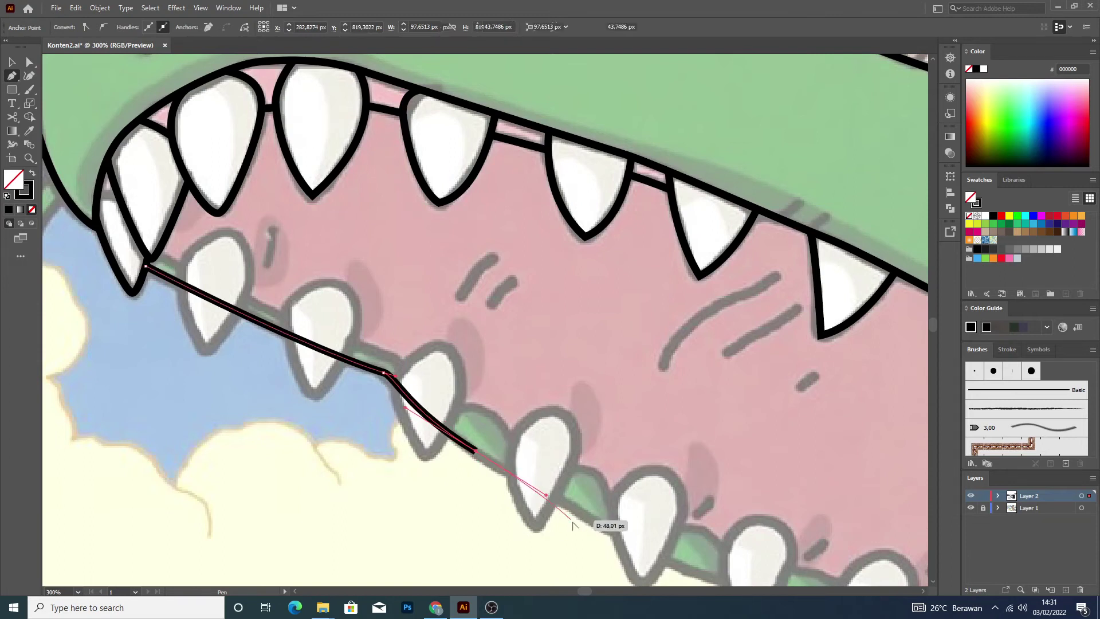
{"action": "scroll", "coordinate": [601, 522], "scroll_direction": "down", "scroll_amount": 5}
{"action": "scroll", "coordinate": [665, 555], "scroll_direction": "up", "scroll_amount": 3}
{"action": "scroll", "coordinate": [665, 556], "scroll_direction": "up", "scroll_amount": 2}
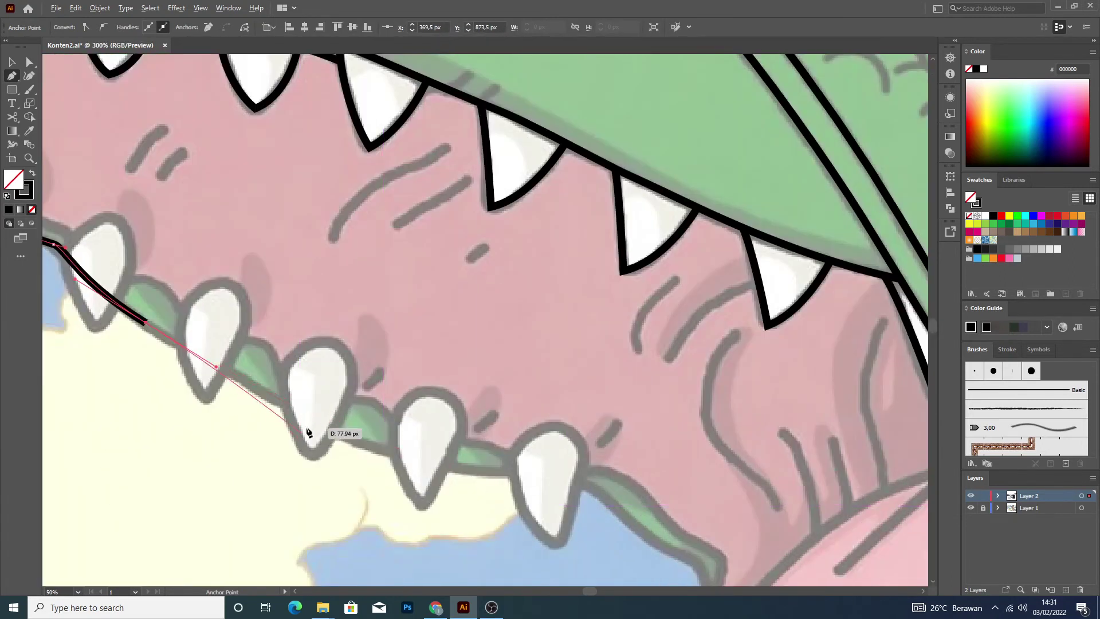
{"action": "left_click_drag", "start_coordinate": [360, 446], "coordinate": [423, 467]}
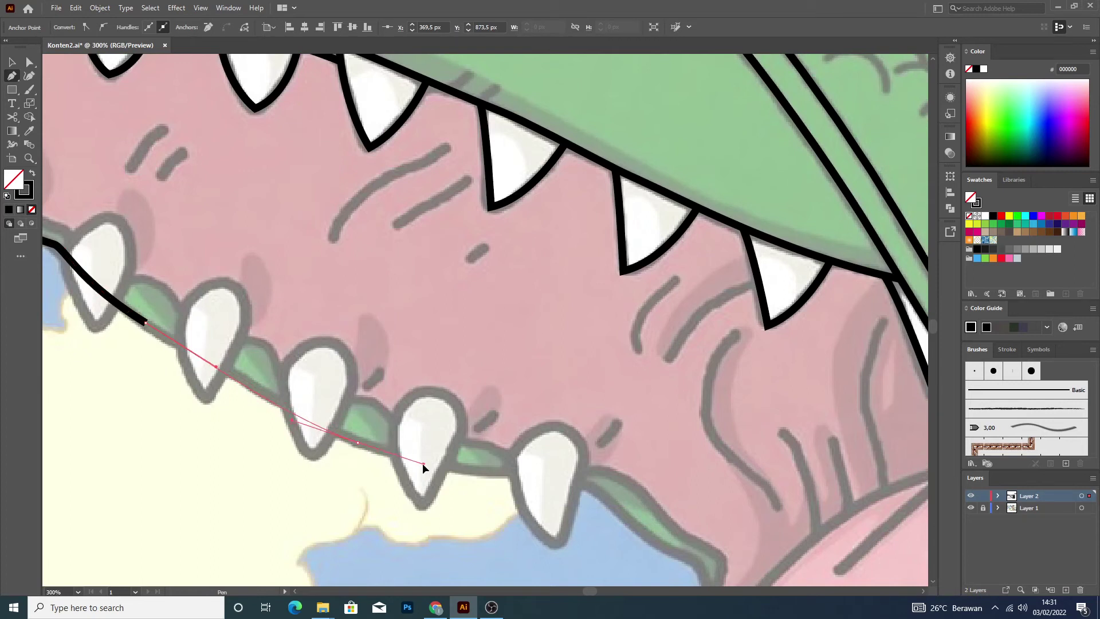
{"action": "left_click_drag", "start_coordinate": [421, 466], "coordinate": [421, 469]}
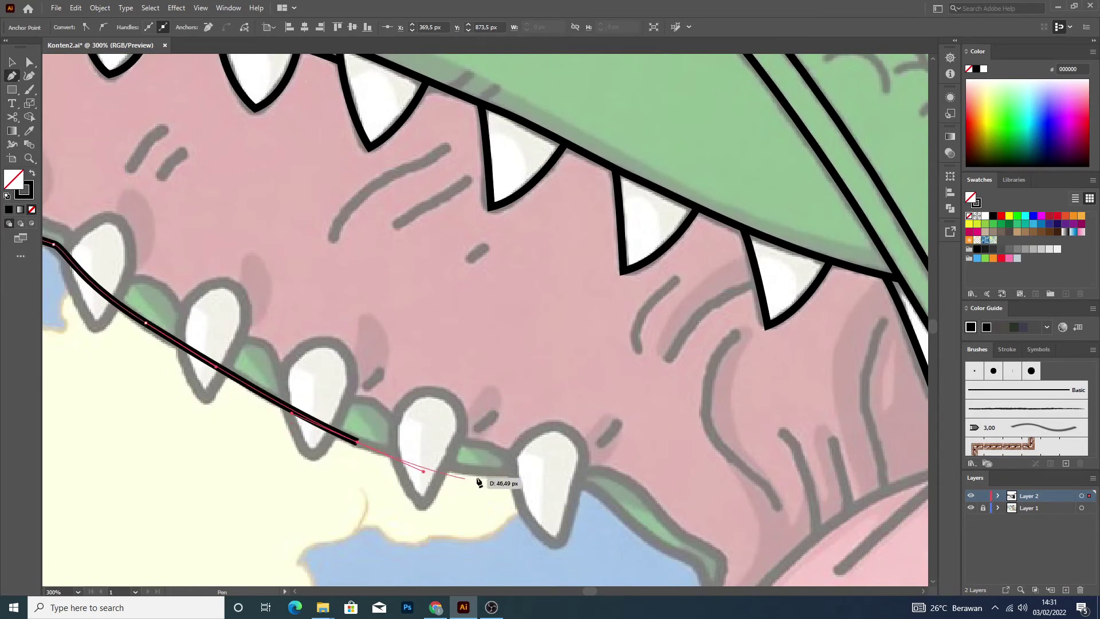
{"action": "left_click_drag", "start_coordinate": [513, 472], "coordinate": [546, 470]}
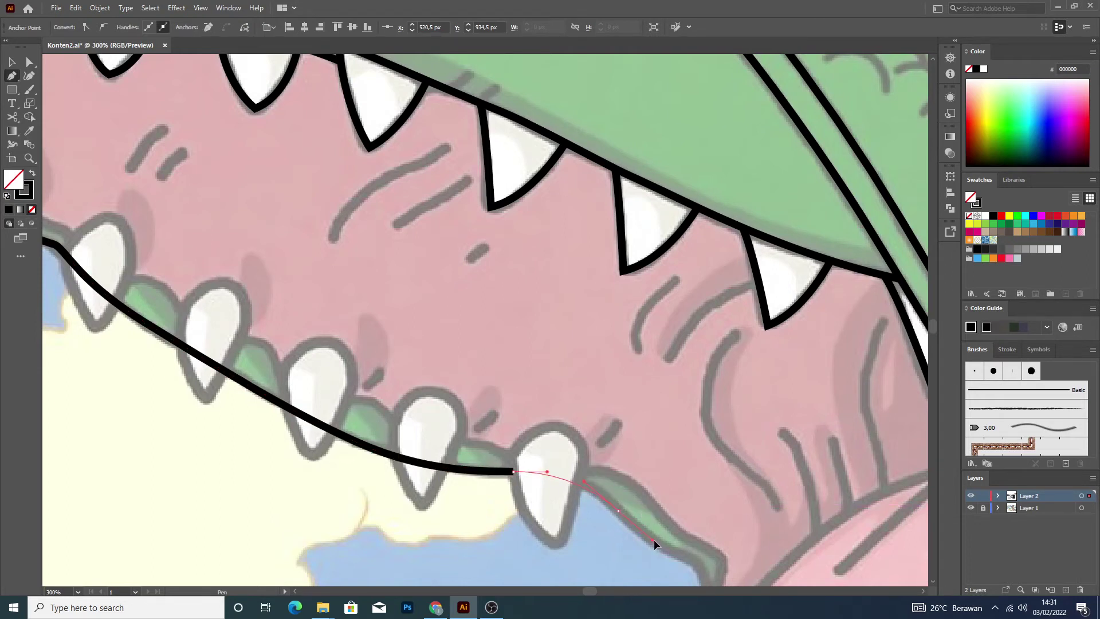
Extend the gum line around the mouth corner and curve it down the inner jaw edge.
{"action": "left_click_drag", "start_coordinate": [654, 539], "coordinate": [656, 541]}
{"action": "scroll", "coordinate": [655, 541], "scroll_direction": "down", "scroll_amount": 3}
{"action": "scroll", "coordinate": [731, 559], "scroll_direction": "down", "scroll_amount": 2}
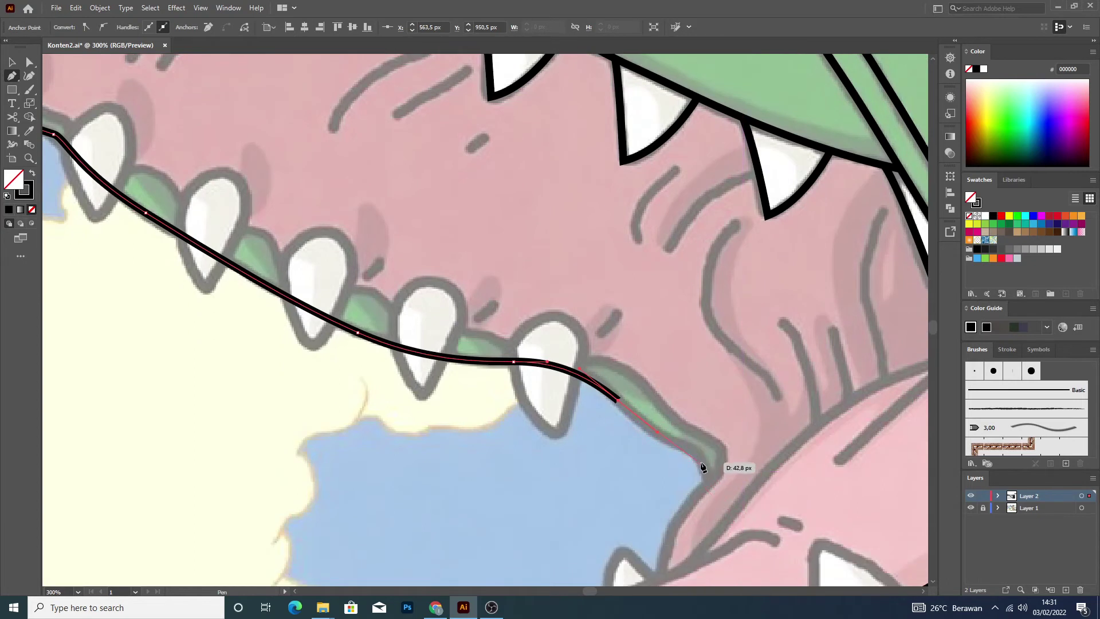
{"action": "left_click", "coordinate": [703, 476]}
{"action": "key", "text": "ctrl+z"}
{"action": "left_click", "coordinate": [666, 445]}
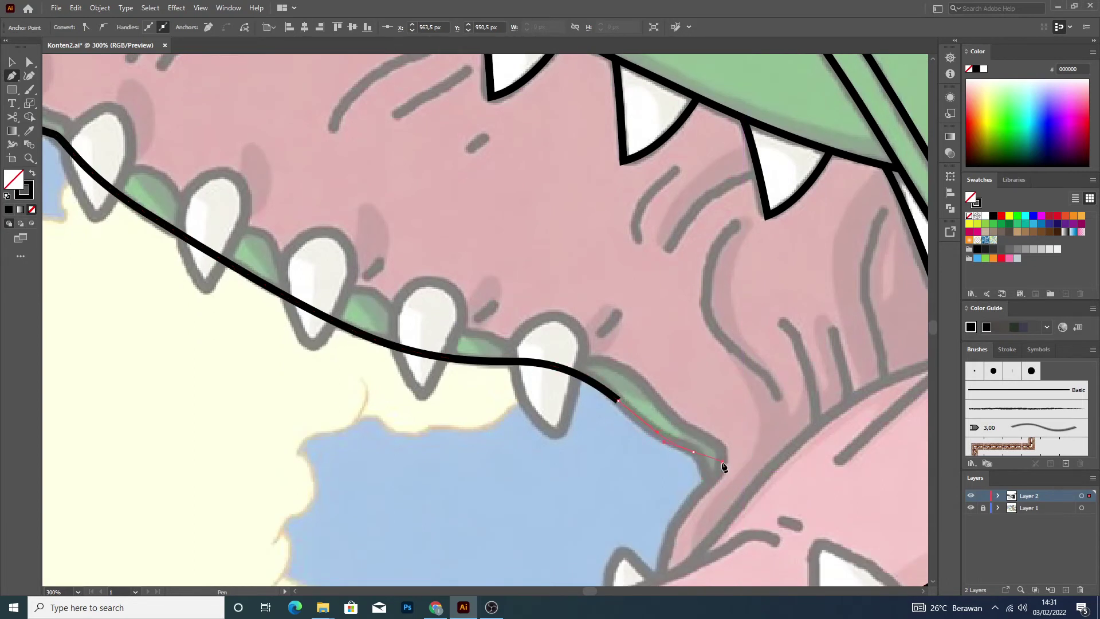
{"action": "left_click", "coordinate": [694, 450]}
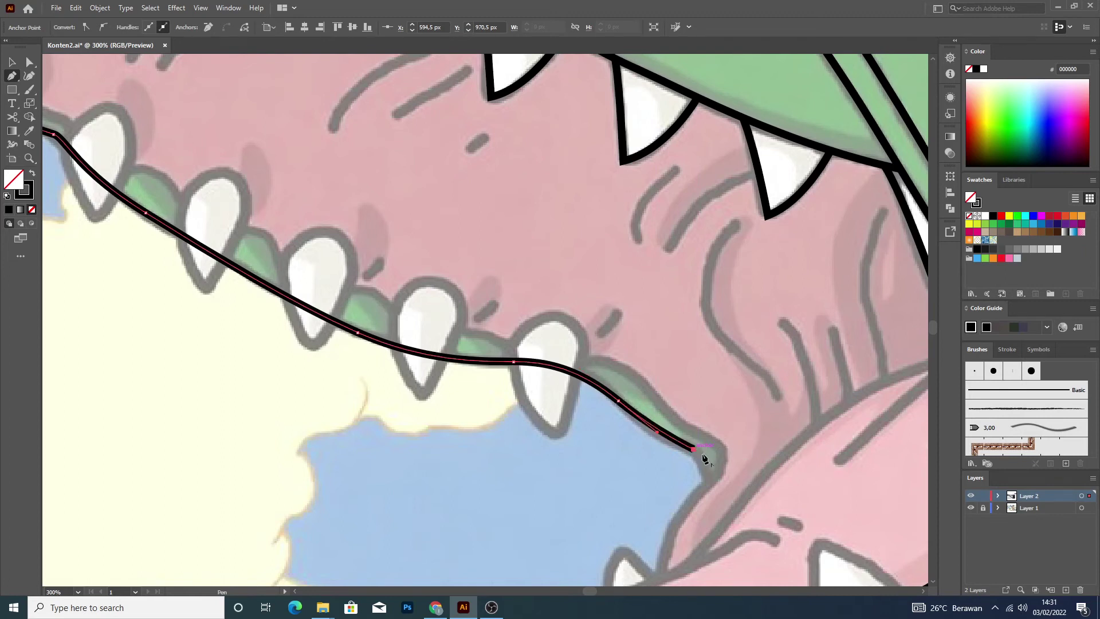
{"action": "left_click_drag", "start_coordinate": [706, 475], "coordinate": [699, 490]}
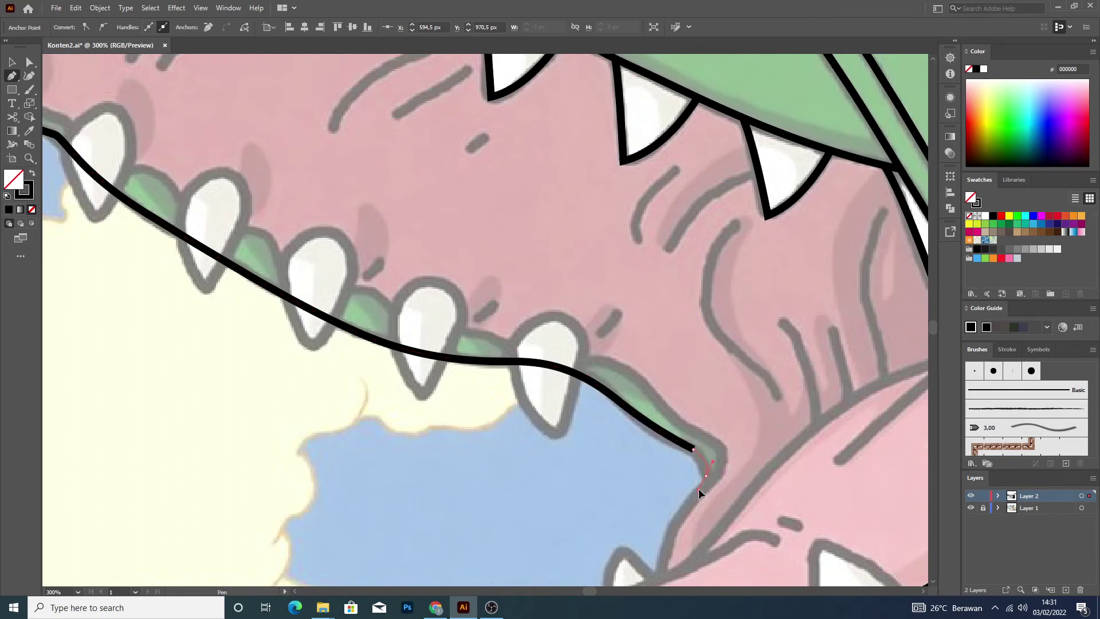
{"action": "scroll", "coordinate": [685, 500], "scroll_direction": "down", "scroll_amount": 3}
{"action": "left_click", "coordinate": [663, 507]}
{"action": "left_click_drag", "start_coordinate": [665, 544], "coordinate": [658, 551]}
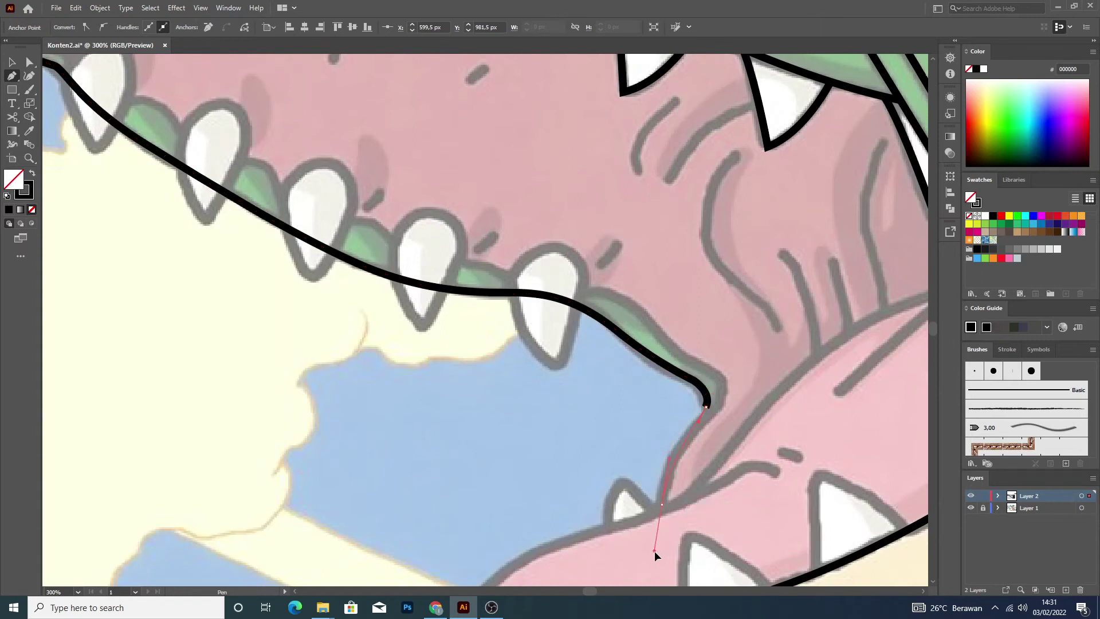
{"action": "scroll", "coordinate": [657, 552], "scroll_direction": "down", "scroll_amount": 3}
{"action": "scroll", "coordinate": [651, 503], "scroll_direction": "down", "scroll_amount": 2}
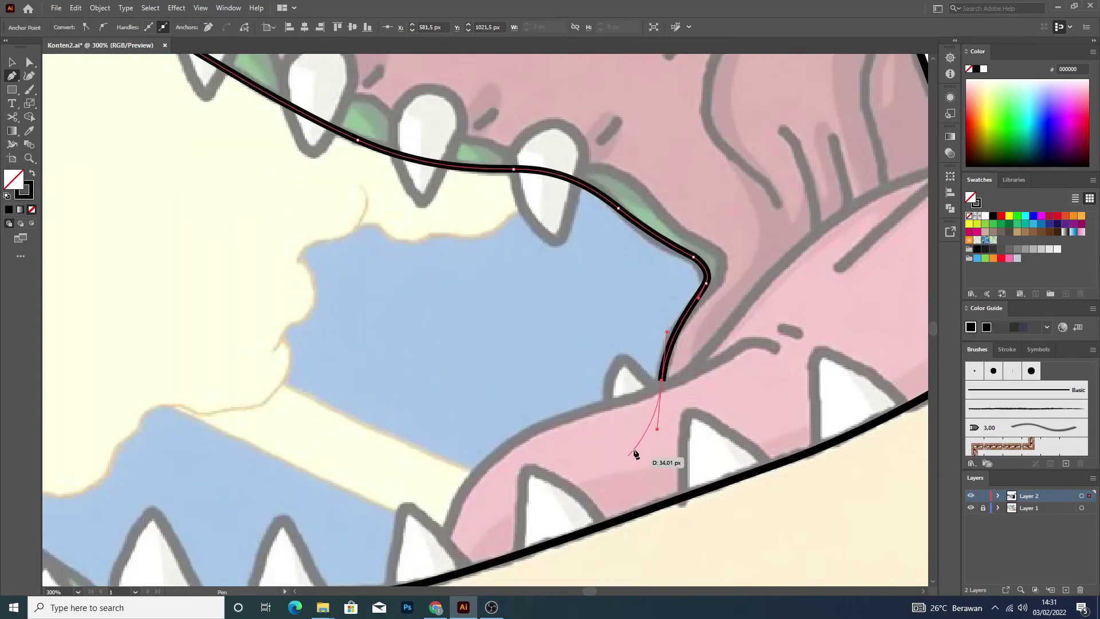
Draw a new curved line along the pink tongue's upper edge toward the lower teeth.
{"action": "left_click", "coordinate": [55, 98], "text": "ctrl"}
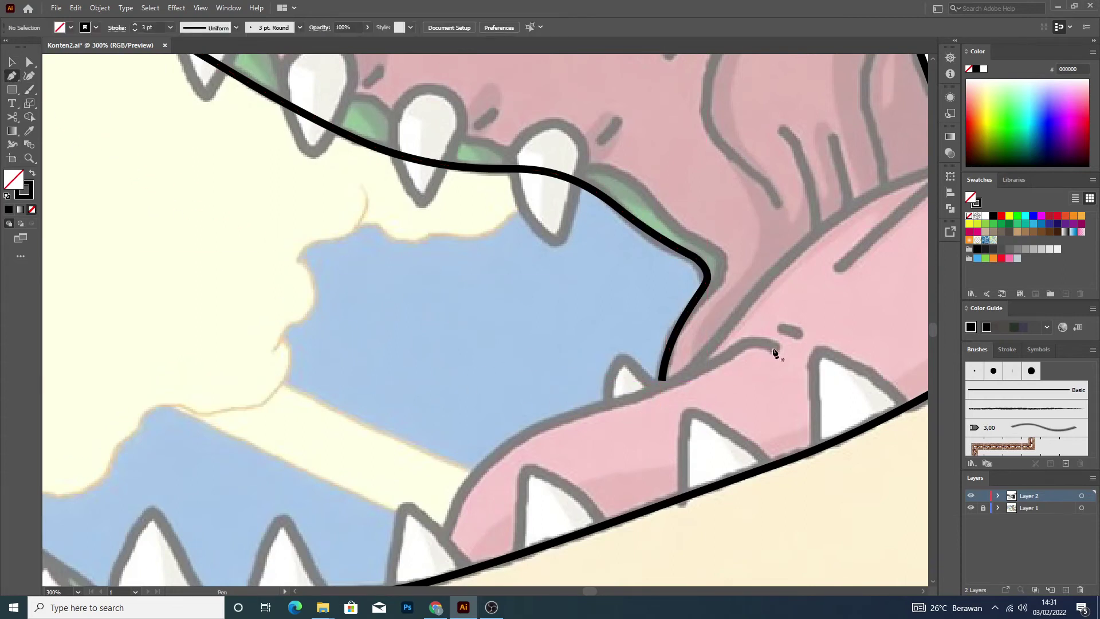
{"action": "left_click_drag", "start_coordinate": [735, 348], "coordinate": [724, 359]}
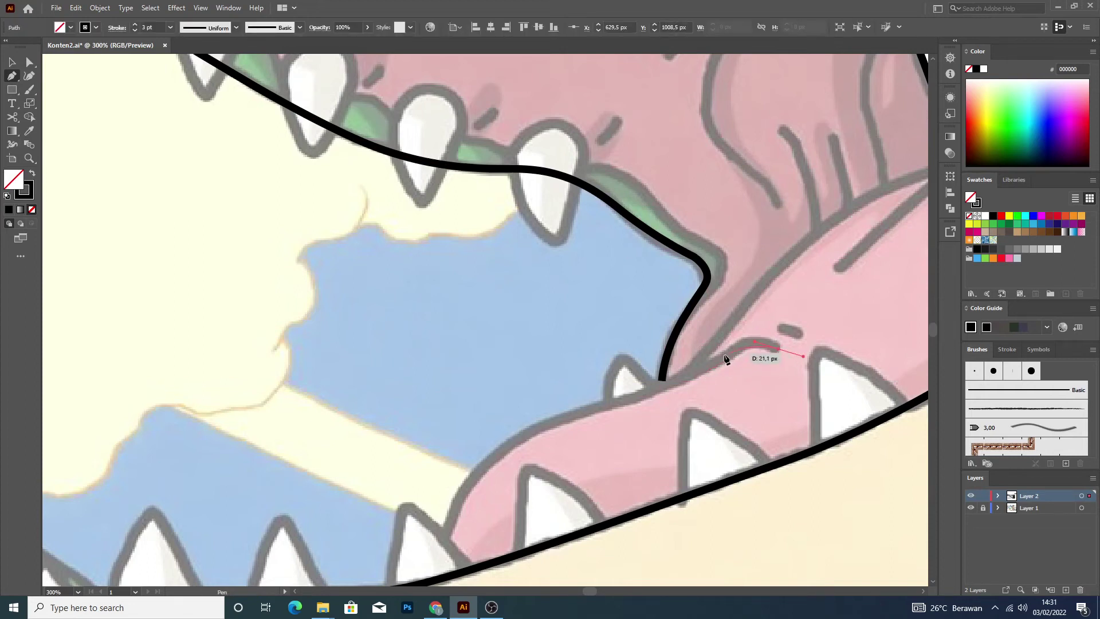
{"action": "left_click", "coordinate": [628, 398]}
{"action": "left_click_drag", "start_coordinate": [617, 403], "coordinate": [574, 409]}
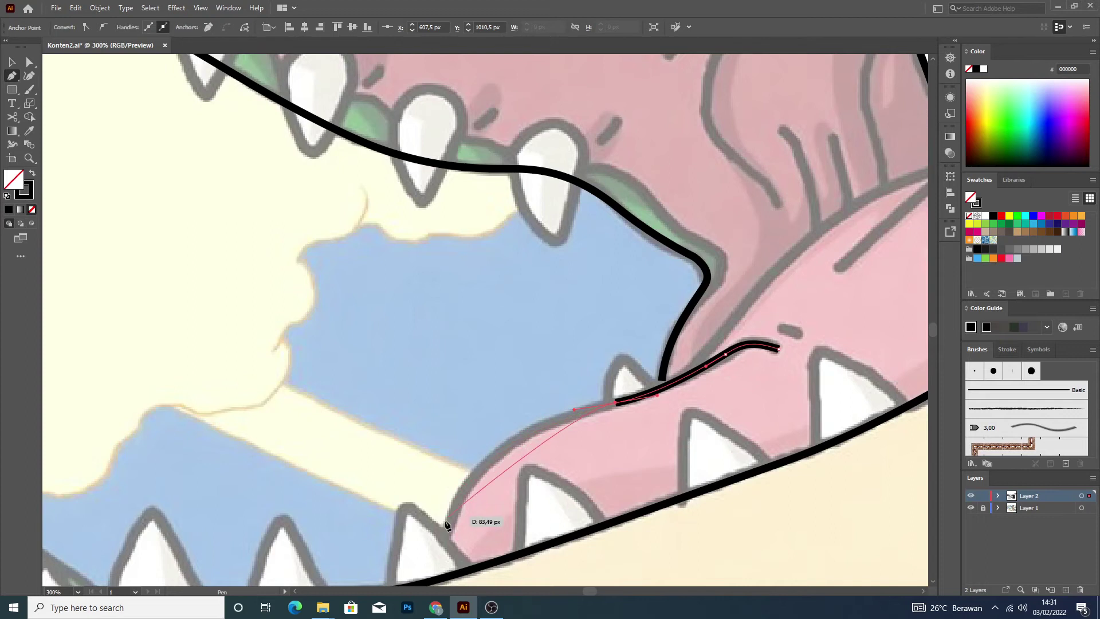
{"action": "mouse_move", "coordinate": [444, 538]}
{"action": "left_mouse_down"}
{"action": "mouse_move", "coordinate": [429, 615]}
{"action": "mouse_move", "coordinate": [445, 551]}
{"action": "left_mouse_up"}
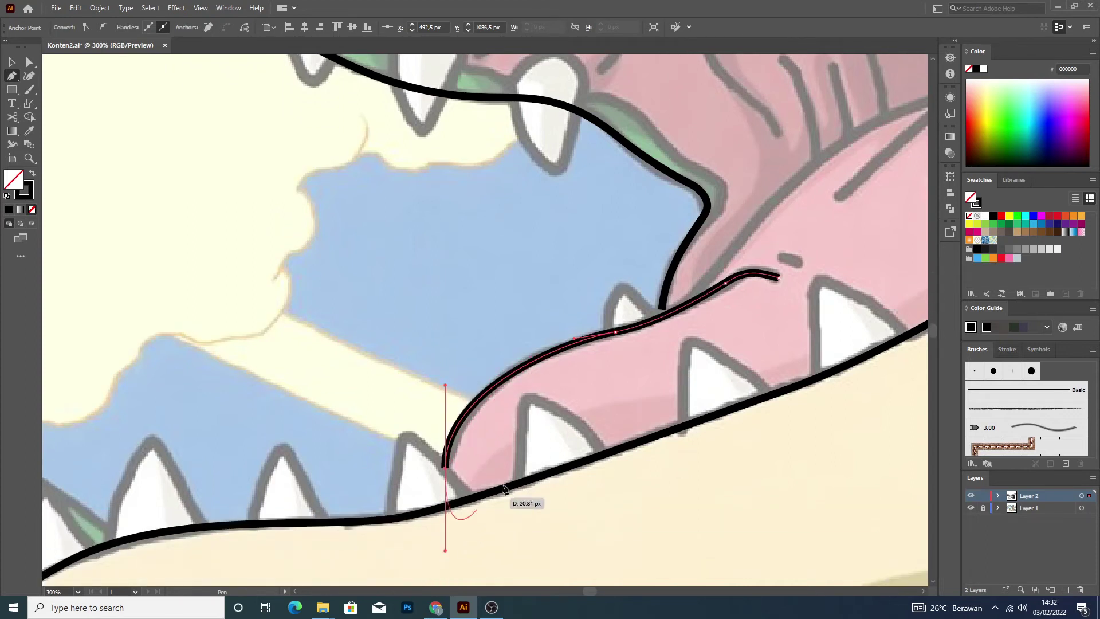
{"action": "key", "text": "v"}
Nudge the upper mouth outline's end anchor onto the tongue line with Direct Selection.
{"action": "left_click", "coordinate": [655, 283]}
{"action": "key", "text": "a"}
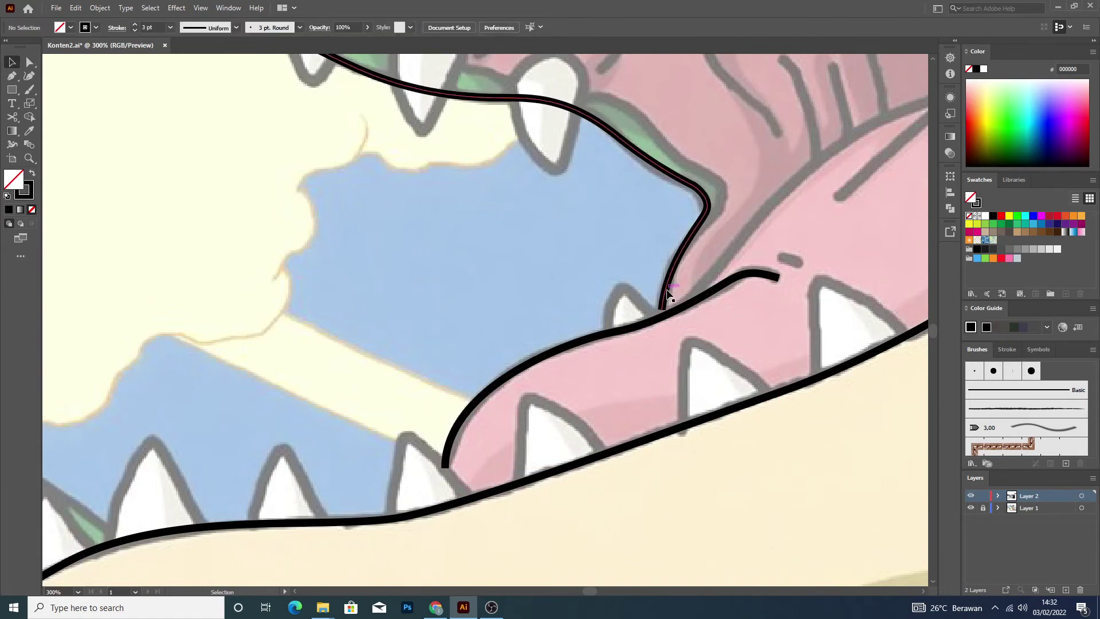
{"action": "left_click", "coordinate": [662, 313]}
{"action": "left_click_drag", "start_coordinate": [661, 314], "coordinate": [663, 320]}
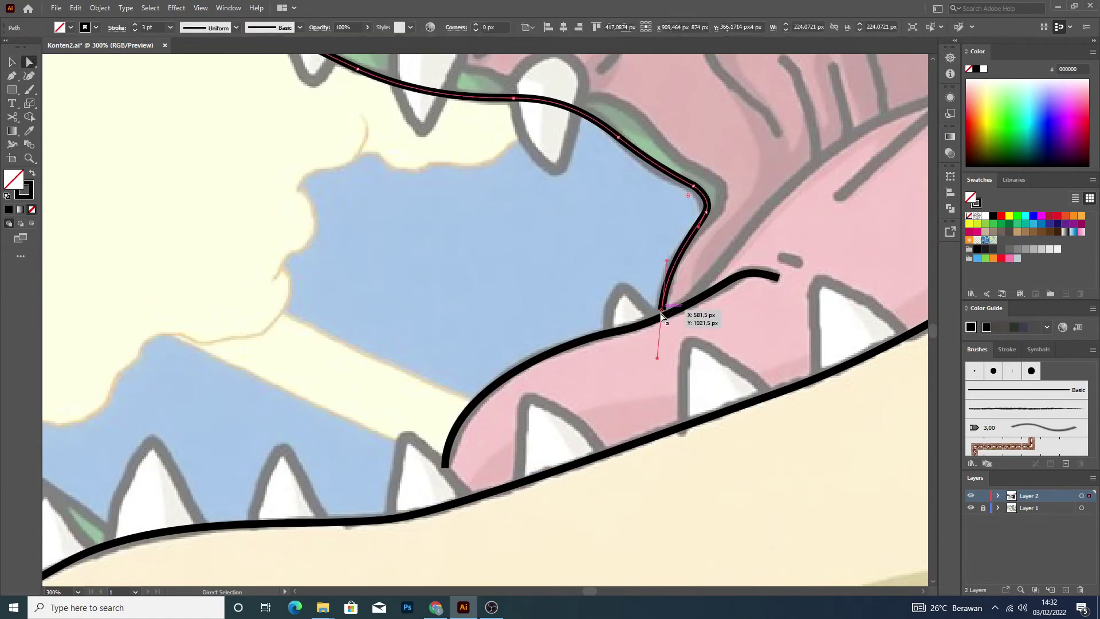
{"action": "left_click", "coordinate": [565, 222]}
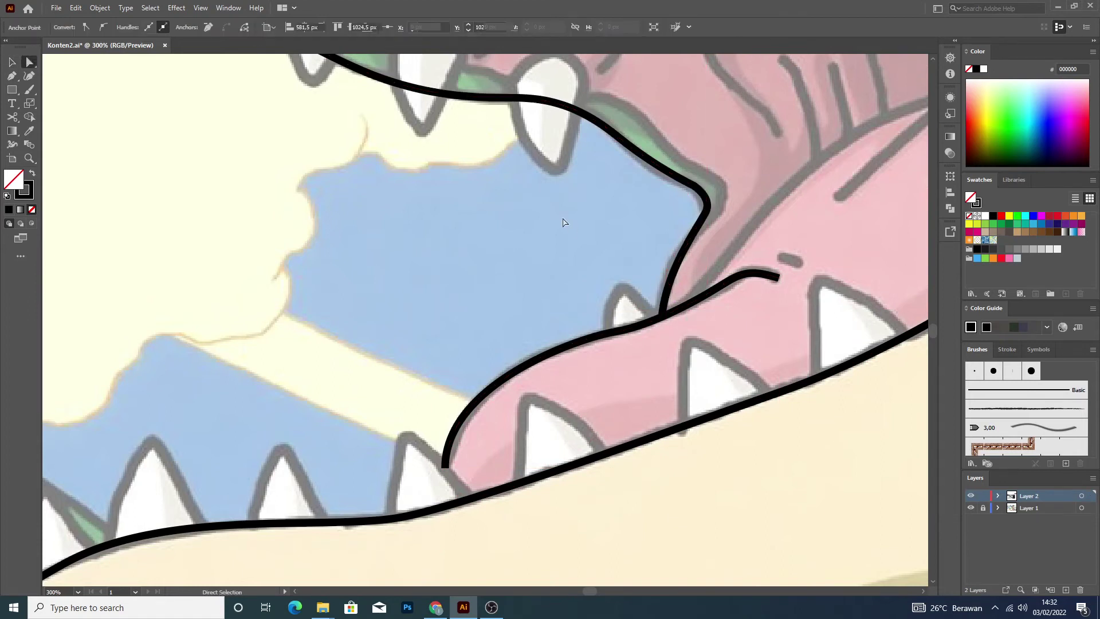
{"action": "key", "text": "ctrl+1"}
{"action": "scroll", "coordinate": [642, 187], "scroll_direction": "up", "scroll_amount": 3}
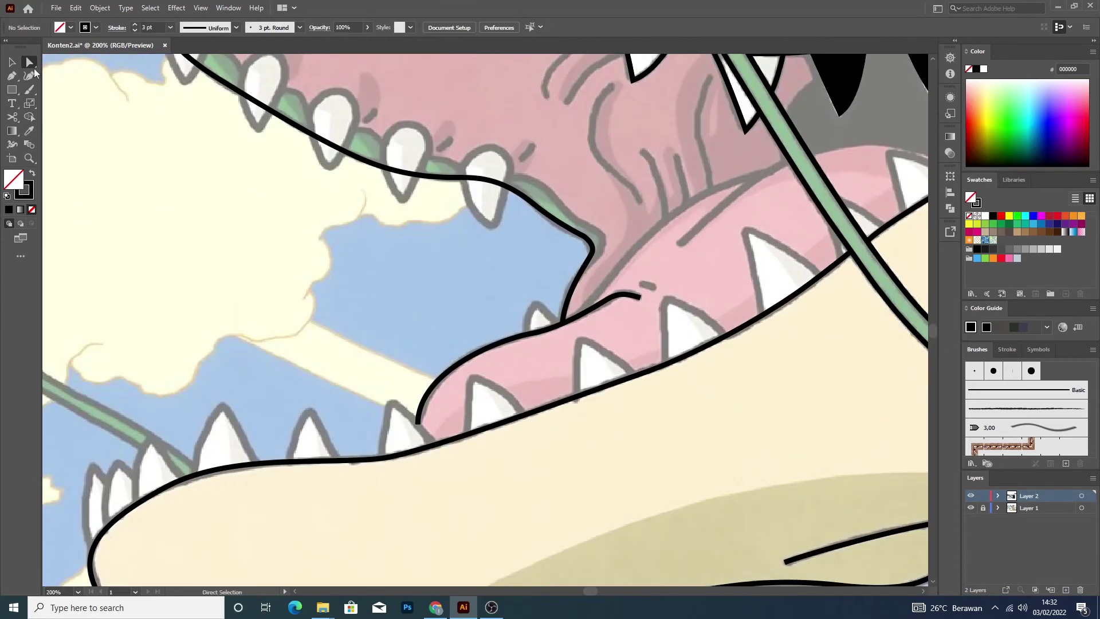
Start a gum-edge line where gum meets tongue, curving around the inner mouth corner.
{"action": "left_click", "coordinate": [11, 77]}
{"action": "scroll", "coordinate": [559, 255], "scroll_direction": "up", "scroll_amount": 5}
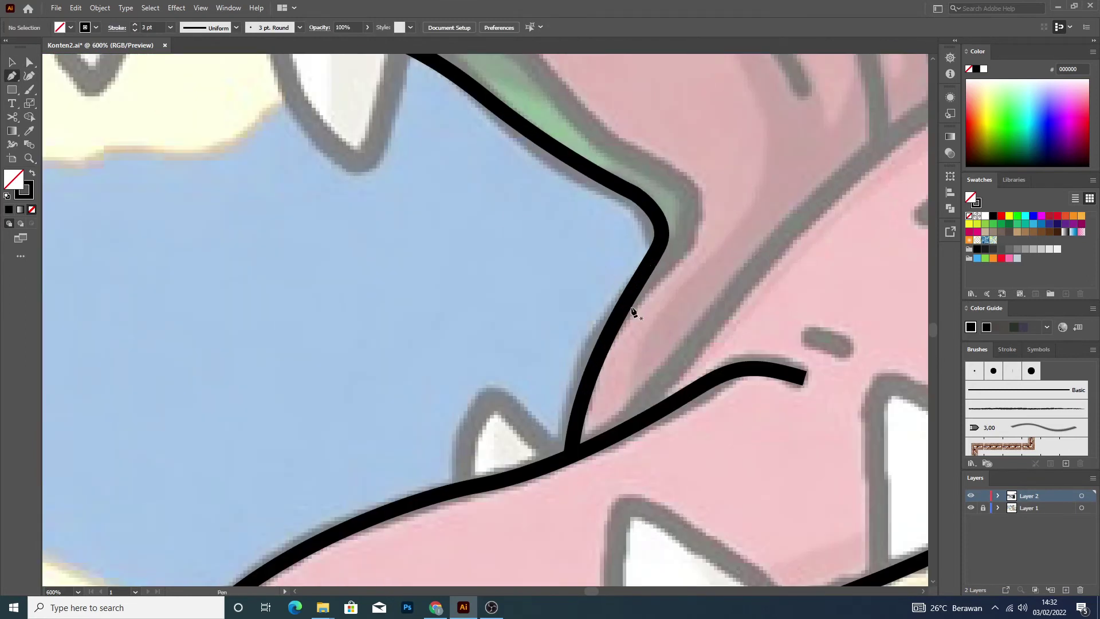
{"action": "left_click", "coordinate": [606, 340]}
{"action": "left_click_drag", "start_coordinate": [682, 261], "coordinate": [707, 246]}
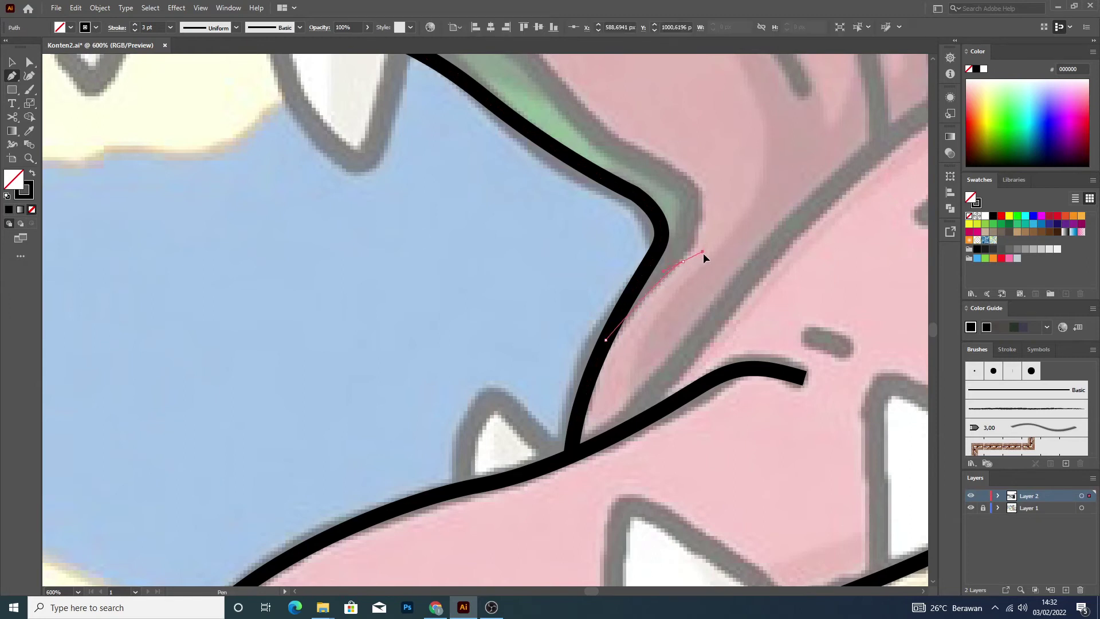
{"action": "left_click", "coordinate": [698, 193], "text": "ctrl"}
{"action": "left_click_drag", "start_coordinate": [681, 174], "coordinate": [683, 177]}
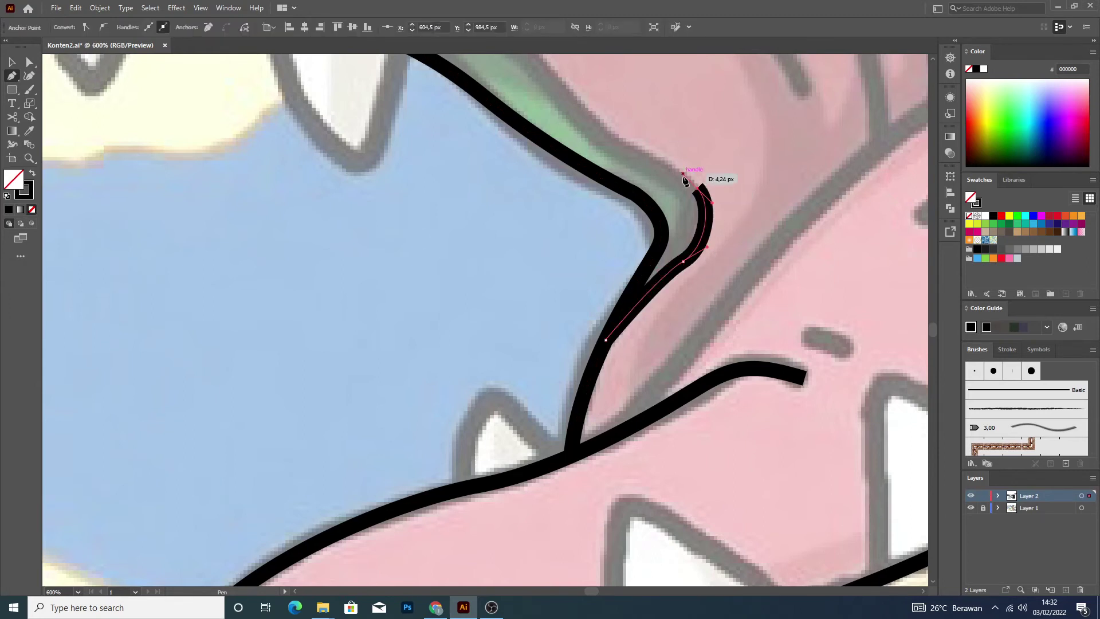
{"action": "scroll", "coordinate": [683, 177], "scroll_direction": "up", "scroll_amount": 2}
{"action": "scroll", "coordinate": [630, 200], "scroll_direction": "up", "scroll_amount": 3}
Extend the line along the green gum strip toward the upper teeth, undoing the last segment.
{"action": "left_click_drag", "start_coordinate": [612, 281], "coordinate": [580, 255]}
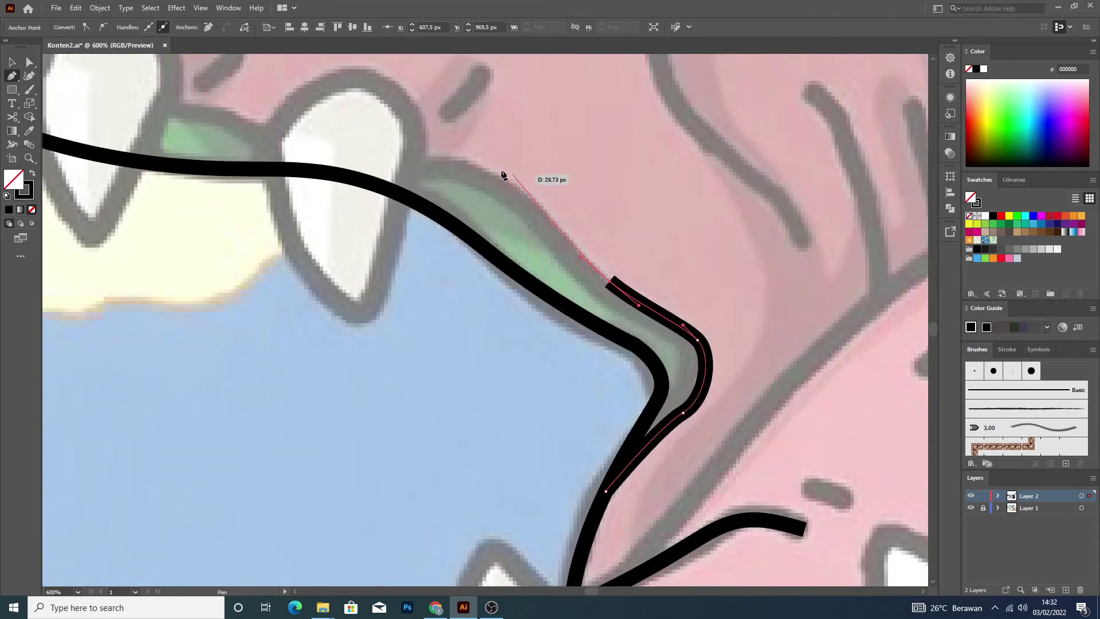
{"action": "left_click_drag", "start_coordinate": [425, 155], "coordinate": [333, 155]}
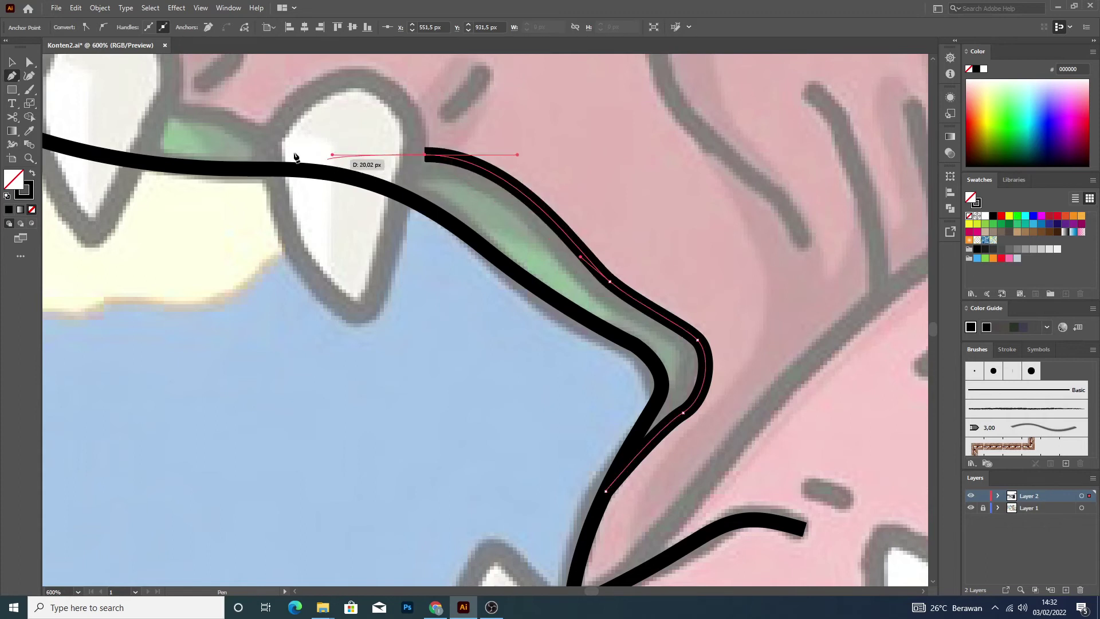
{"action": "left_click_drag", "start_coordinate": [215, 122], "coordinate": [191, 110]}
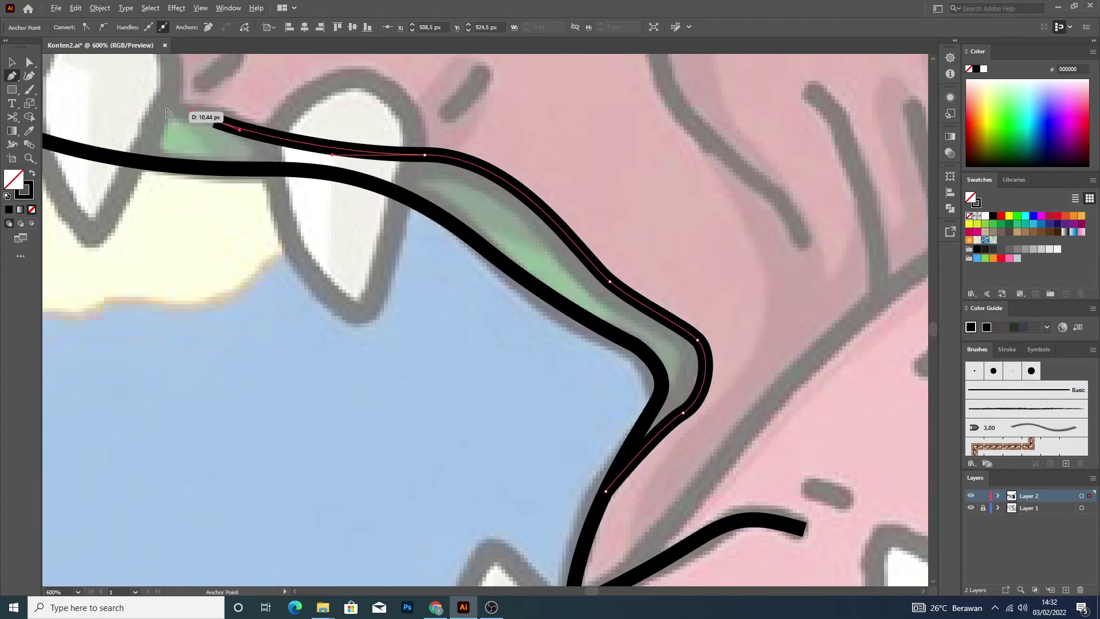
{"action": "scroll", "coordinate": [171, 112], "scroll_direction": "down", "scroll_amount": 3}
{"action": "scroll", "coordinate": [111, 91], "scroll_direction": "up", "scroll_amount": 2}
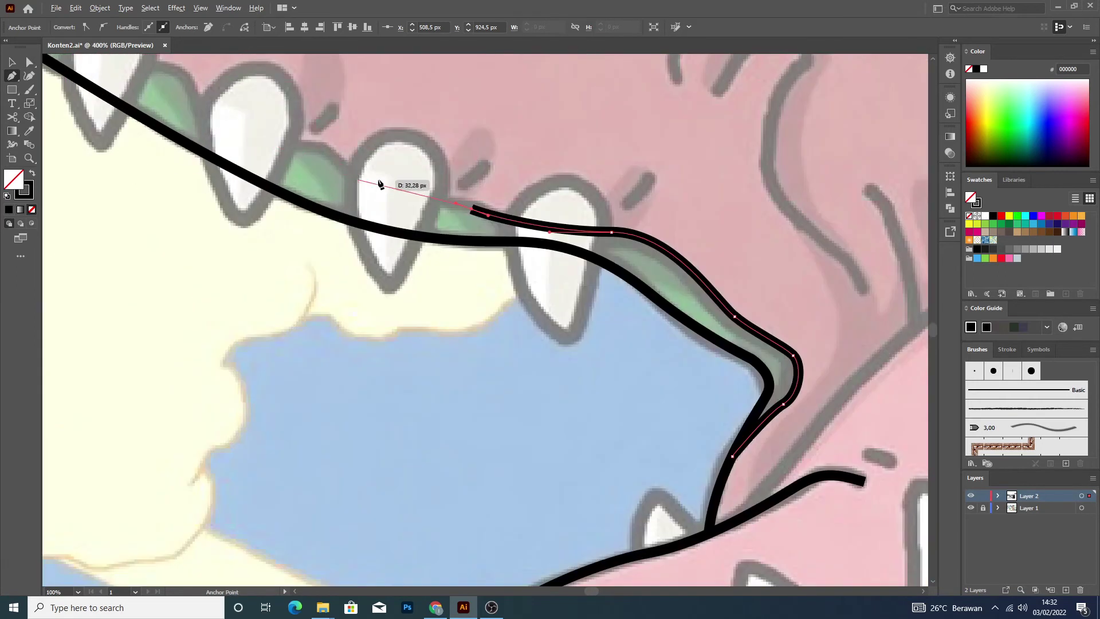
{"action": "key", "text": "ctrl+z"}
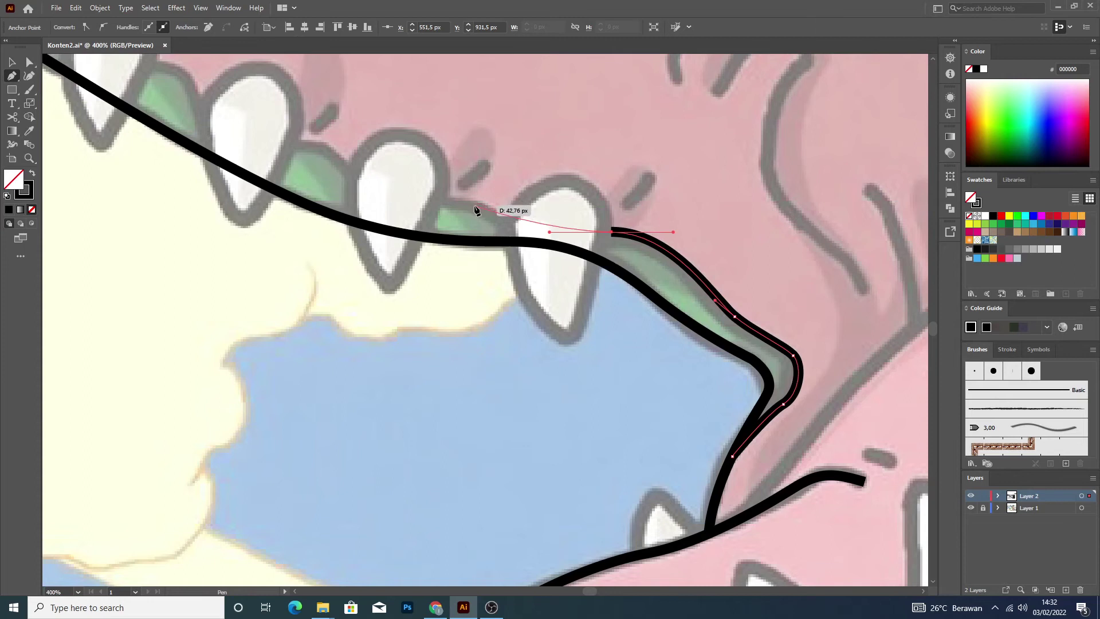
{"action": "left_click_drag", "start_coordinate": [493, 218], "coordinate": [494, 219]}
{"action": "key", "text": "ctrl+z"}
Make the two rear throat fangs white with 3 pt black outlines by swapping fill and stroke.
{"action": "left_click", "coordinate": [12, 61]}
{"action": "left_click", "coordinate": [371, 320]}
{"action": "scroll", "coordinate": [376, 319], "scroll_direction": "down", "scroll_amount": 5}
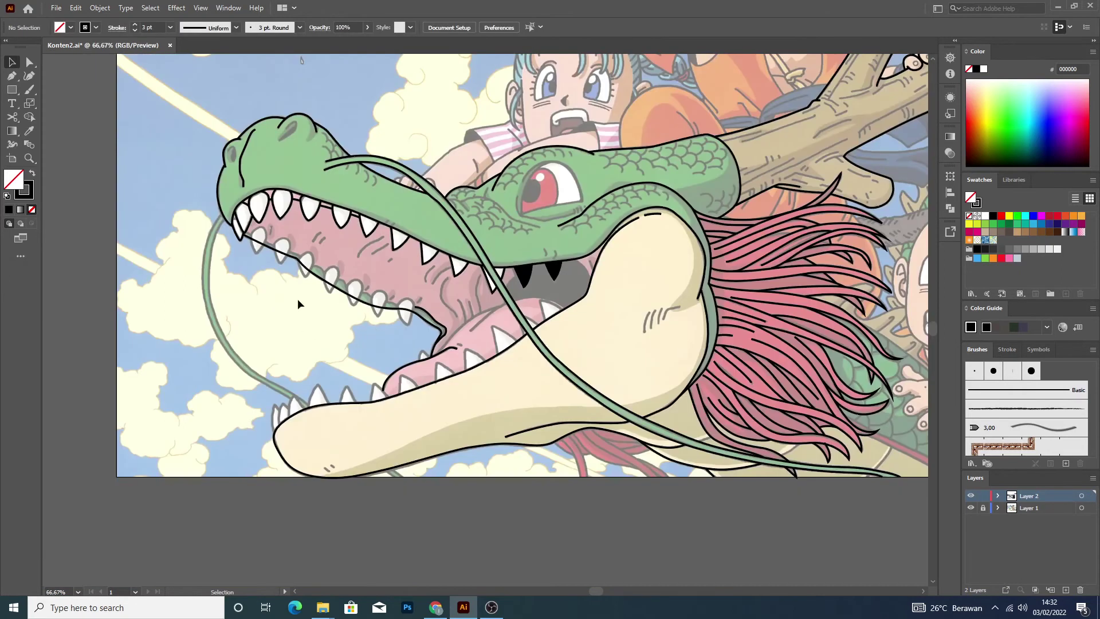
{"action": "left_click", "coordinate": [11, 75]}
{"action": "scroll", "coordinate": [528, 309], "scroll_direction": "up", "scroll_amount": 2}
{"action": "scroll", "coordinate": [614, 312], "scroll_direction": "up", "scroll_amount": 1}
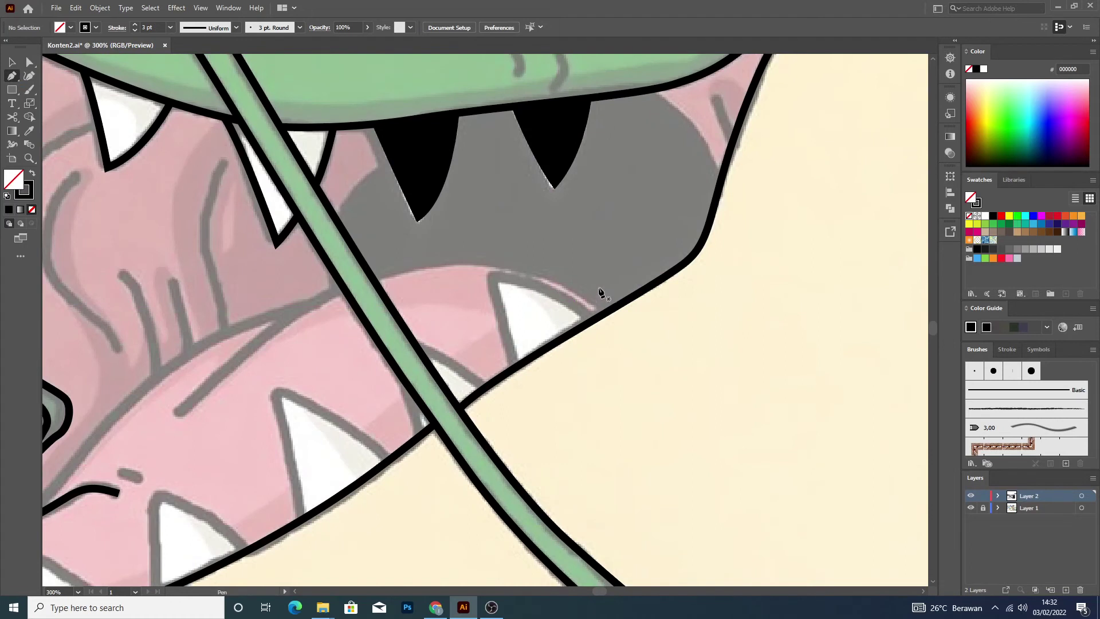
{"action": "scroll", "coordinate": [502, 284], "scroll_direction": "down", "scroll_amount": 3}
{"action": "key", "text": "v"}
{"action": "left_click", "coordinate": [588, 239]}
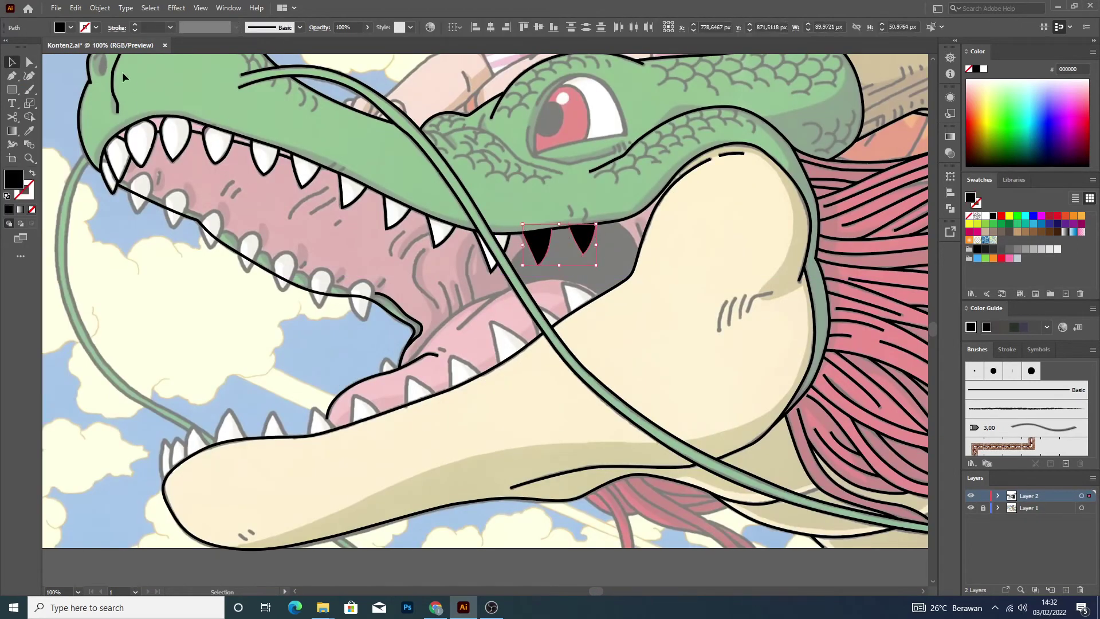
{"action": "left_click", "coordinate": [33, 174]}
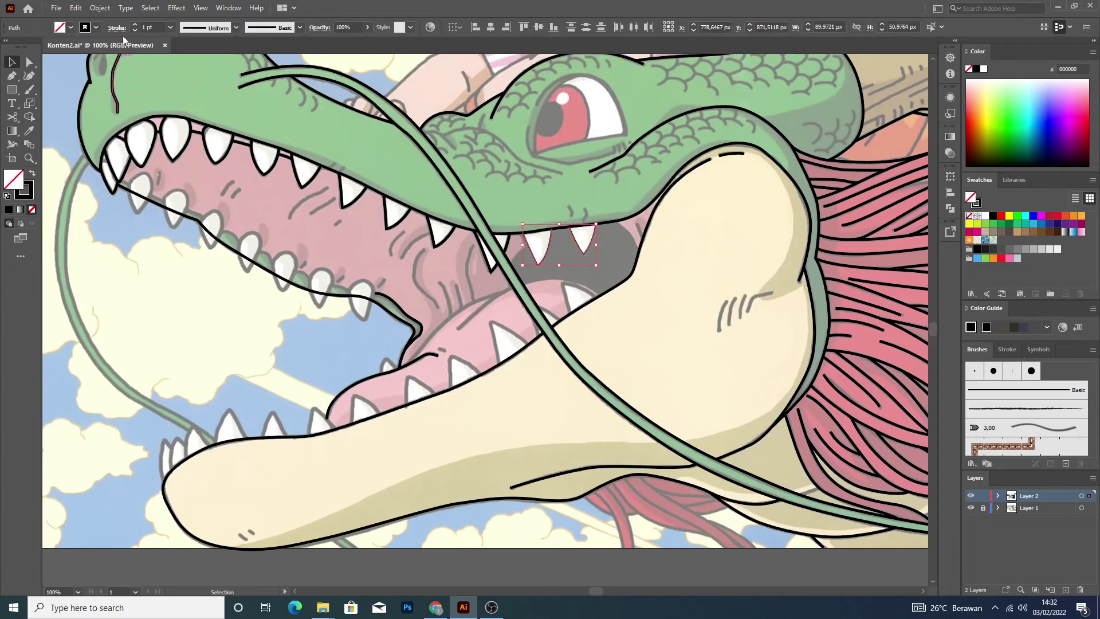
{"action": "left_click", "coordinate": [134, 24]}
{"action": "left_click", "coordinate": [190, 325]}
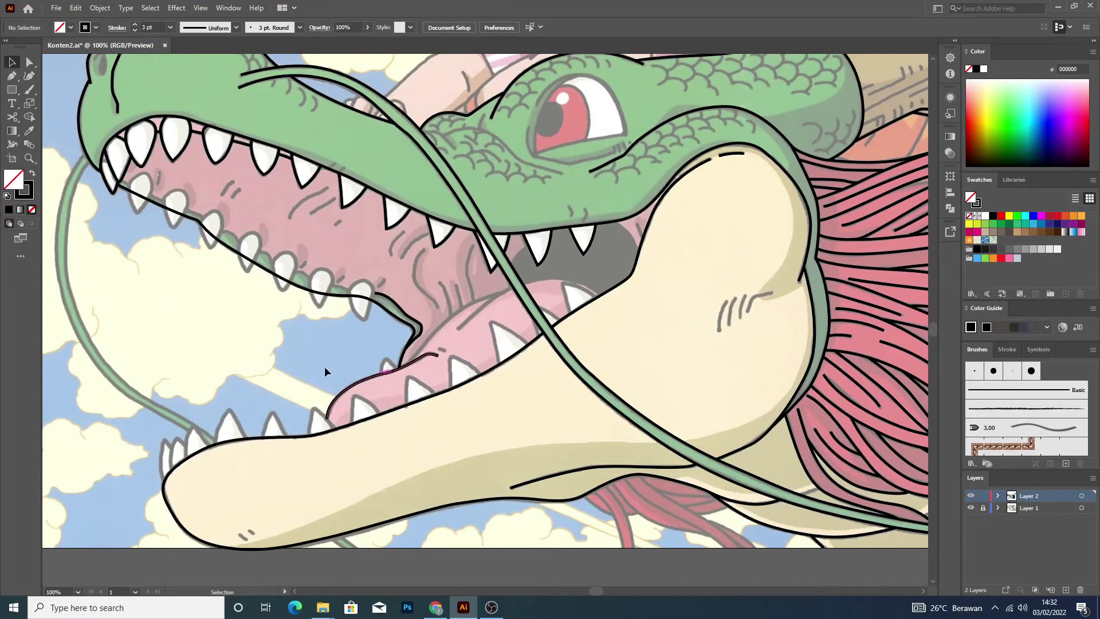
{"action": "left_click", "coordinate": [11, 76]}
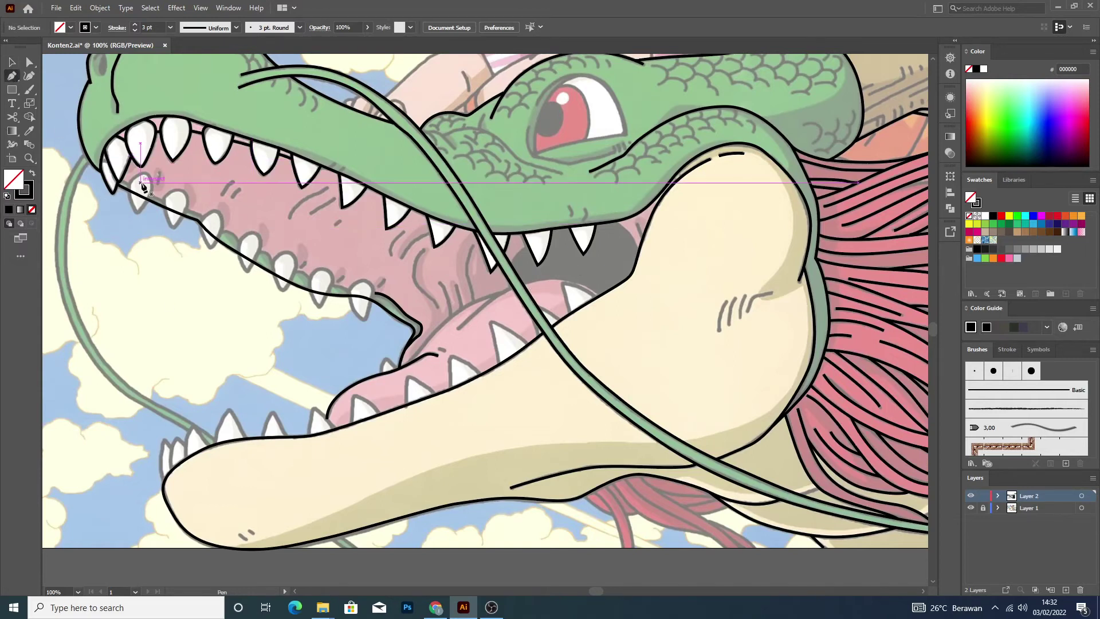
Trace a closed black outline around the second lower tooth from the left.
{"action": "scroll", "coordinate": [142, 186], "scroll_direction": "up", "scroll_amount": 3}
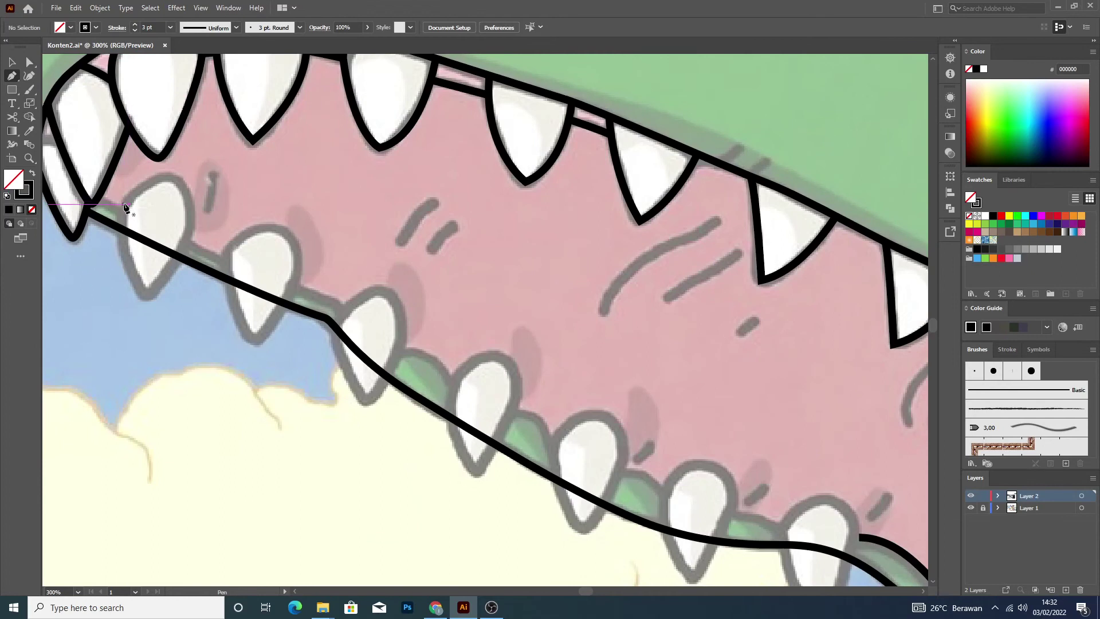
{"action": "left_click_drag", "start_coordinate": [167, 178], "coordinate": [178, 180]}
{"action": "left_click_drag", "start_coordinate": [190, 220], "coordinate": [190, 229]}
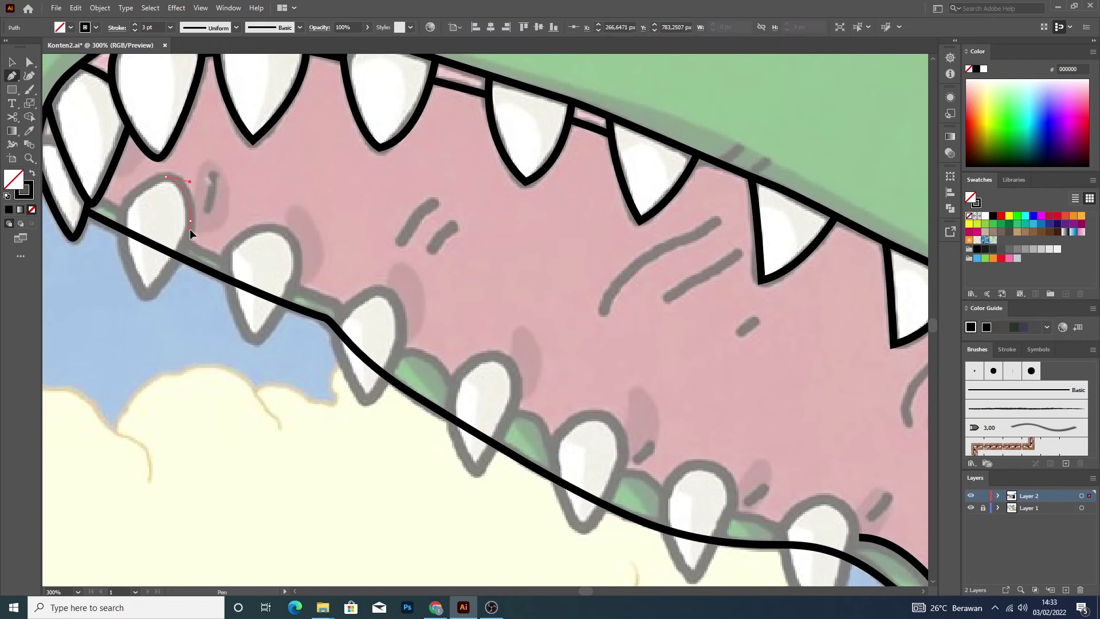
{"action": "left_click", "coordinate": [146, 292]}
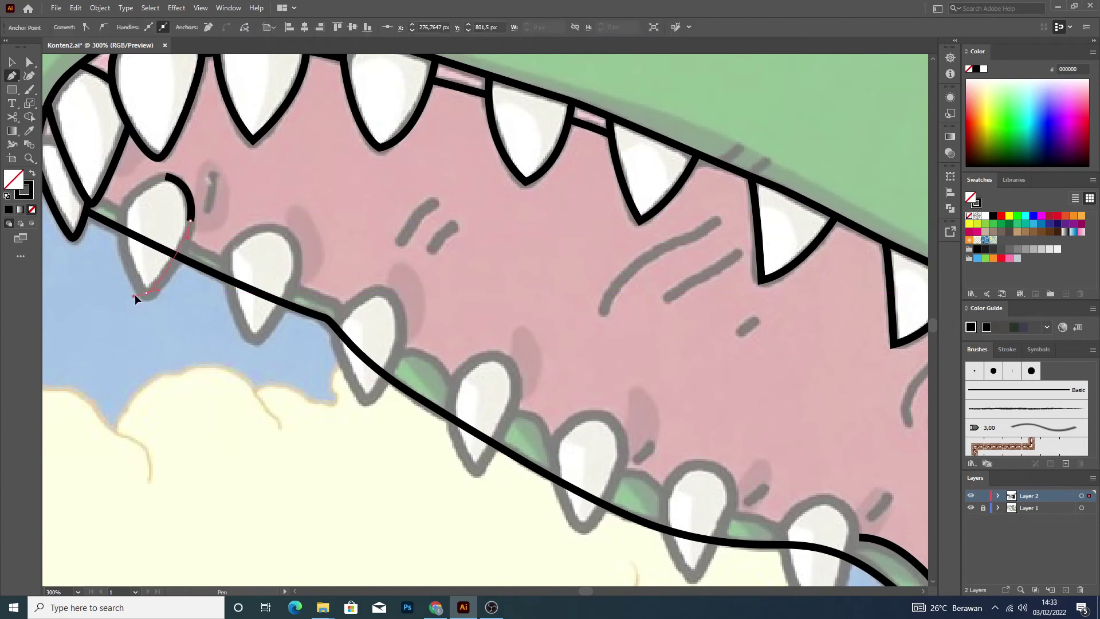
{"action": "left_click_drag", "start_coordinate": [133, 294], "coordinate": [136, 296]}
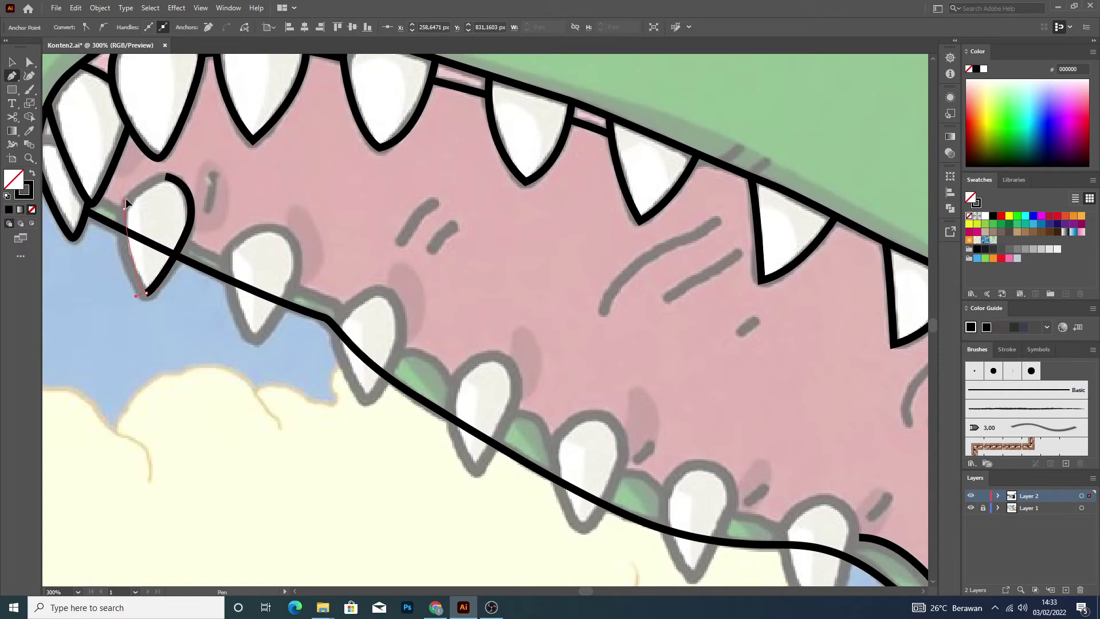
{"action": "left_click", "coordinate": [128, 181]}
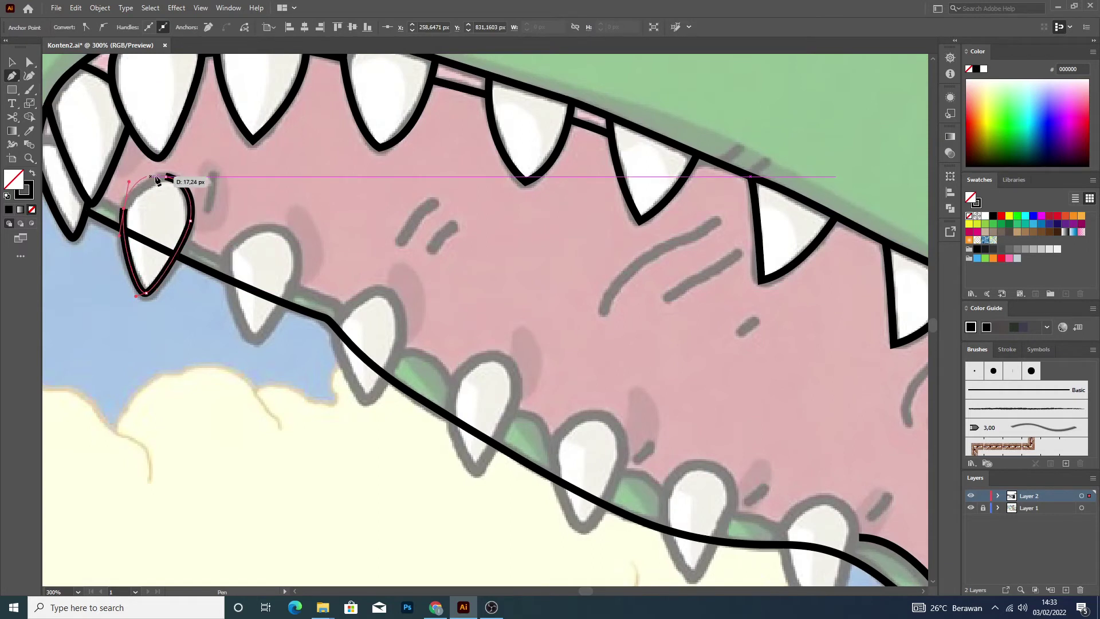
{"action": "left_click_drag", "start_coordinate": [166, 177], "coordinate": [170, 181]}
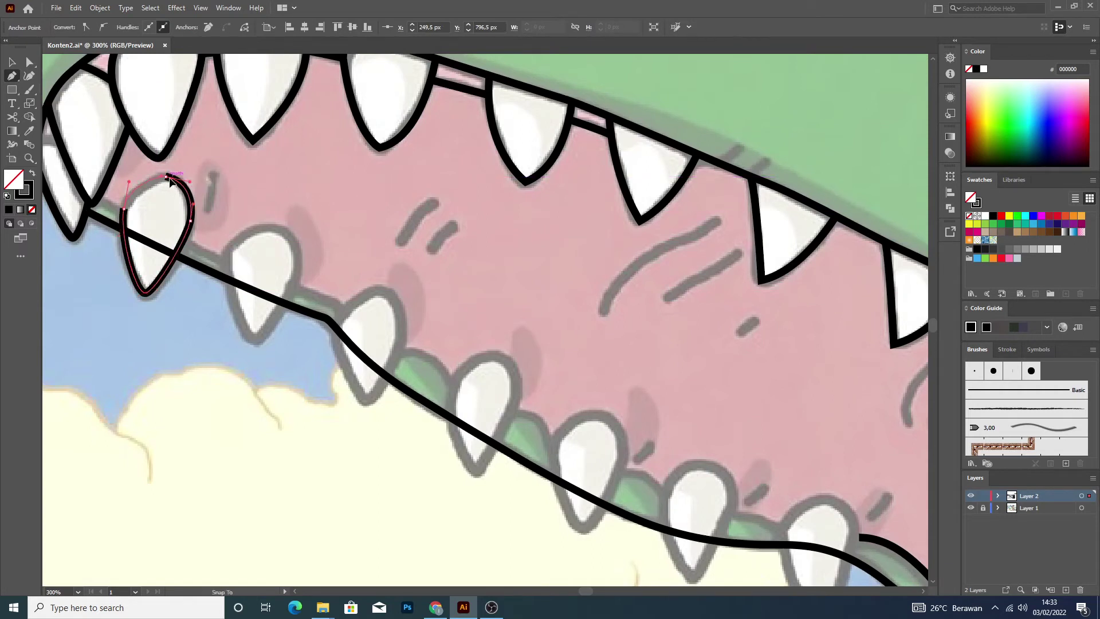
{"action": "key", "text": "v"}
{"action": "left_click", "coordinate": [75, 186]}
{"action": "left_click", "coordinate": [12, 75]}
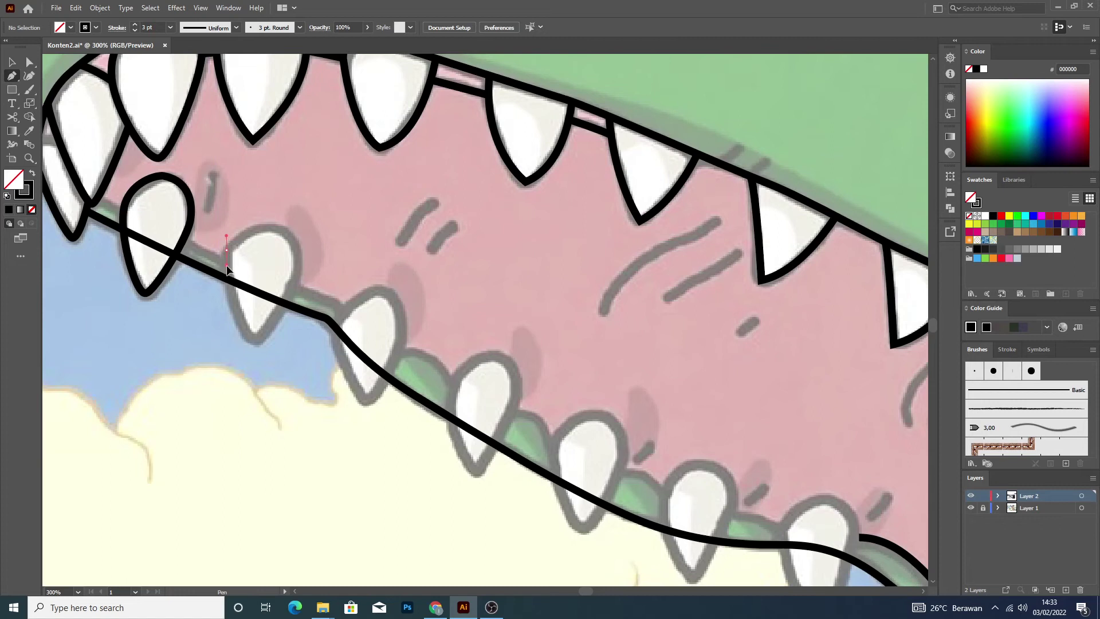
Trace a closed black outline around the third lower tooth.
{"action": "left_click_drag", "start_coordinate": [226, 274], "coordinate": [226, 270]}
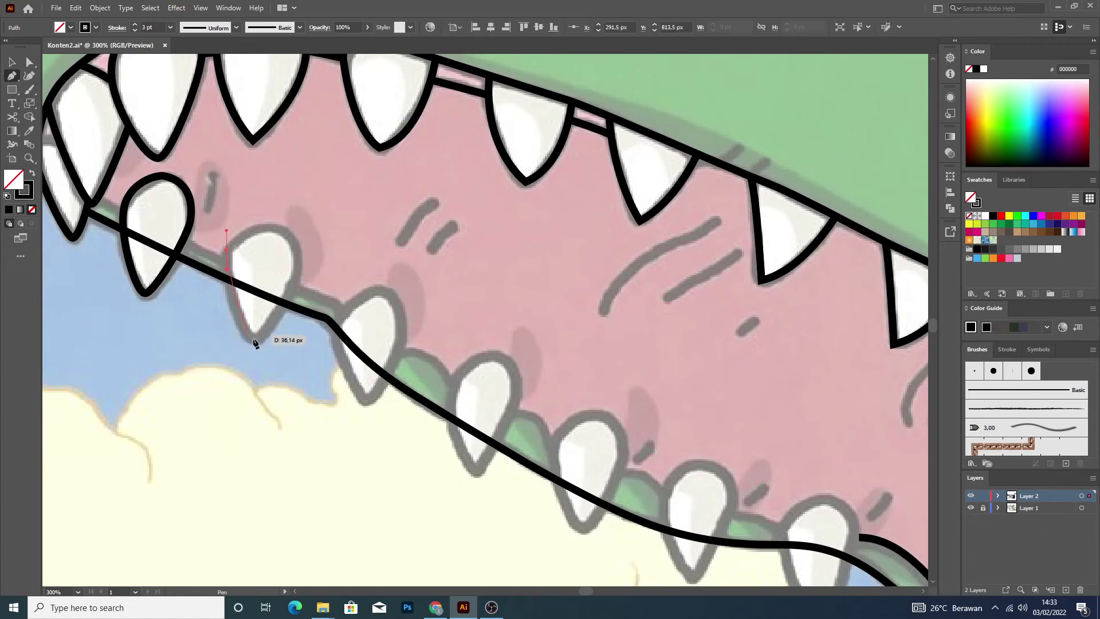
{"action": "left_click", "coordinate": [257, 344]}
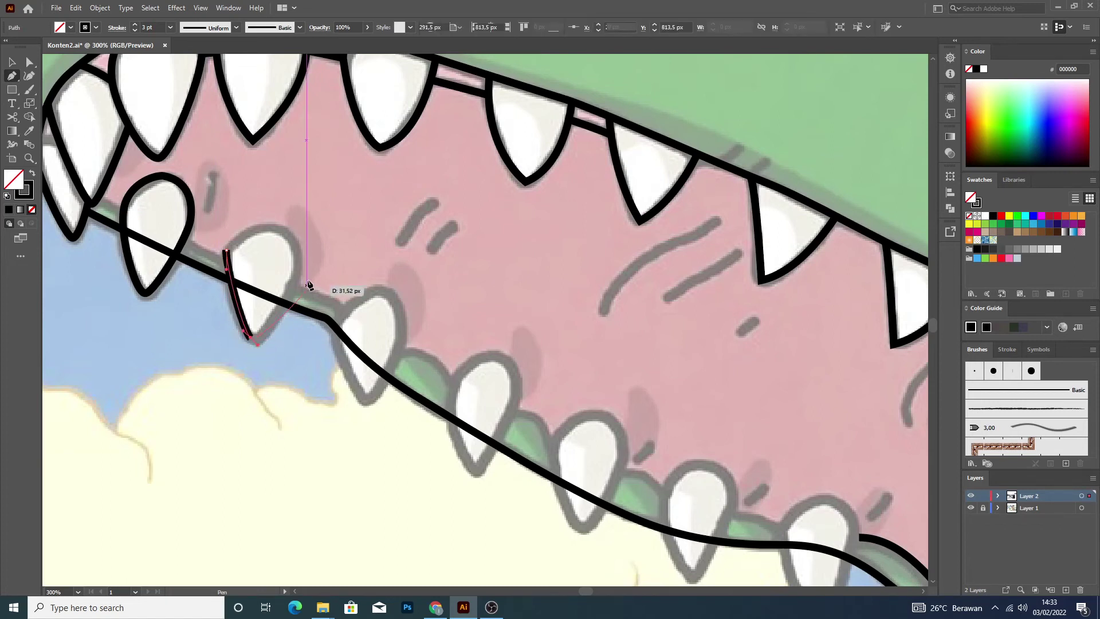
{"action": "left_click_drag", "start_coordinate": [298, 276], "coordinate": [300, 253]}
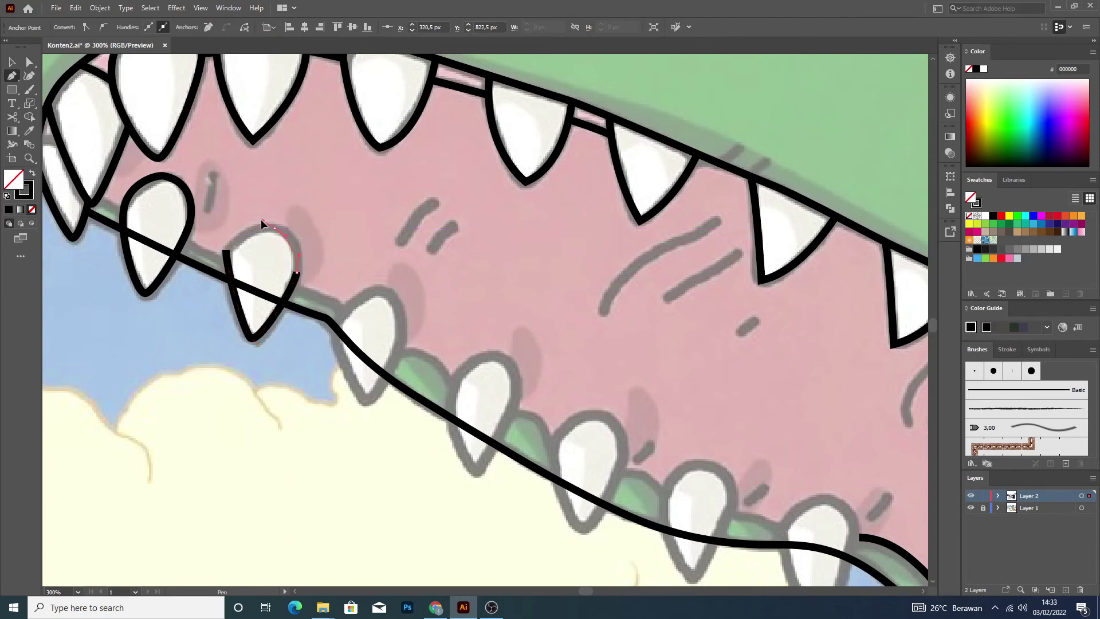
{"action": "left_click_drag", "start_coordinate": [252, 222], "coordinate": [227, 250]}
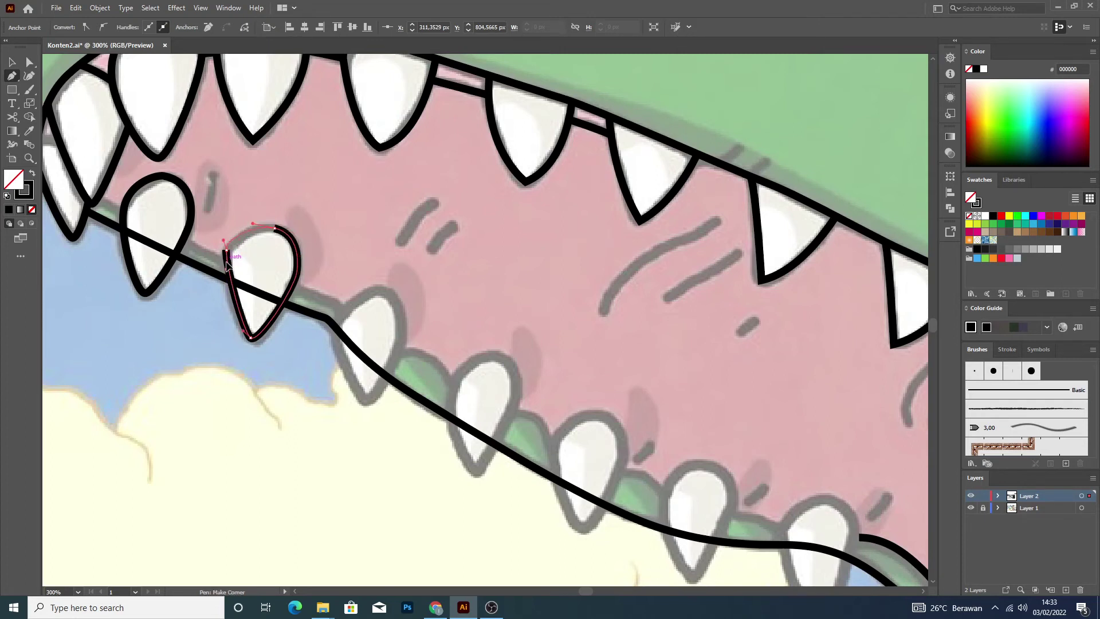
{"action": "left_click", "coordinate": [226, 261]}
{"action": "left_click", "coordinate": [12, 62]}
{"action": "left_click", "coordinate": [424, 250]}
Outline the next lower tooth with a curved closed path.
{"action": "left_click", "coordinate": [11, 75]}
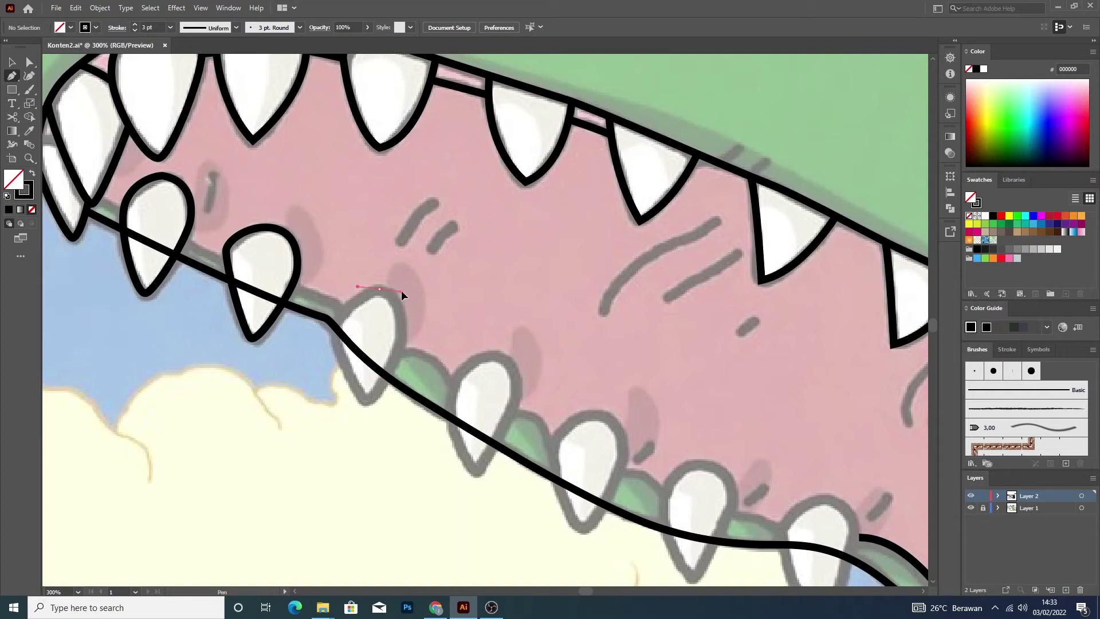
{"action": "left_click_drag", "start_coordinate": [410, 291], "coordinate": [414, 292]}
{"action": "left_click_drag", "start_coordinate": [395, 354], "coordinate": [359, 398]}
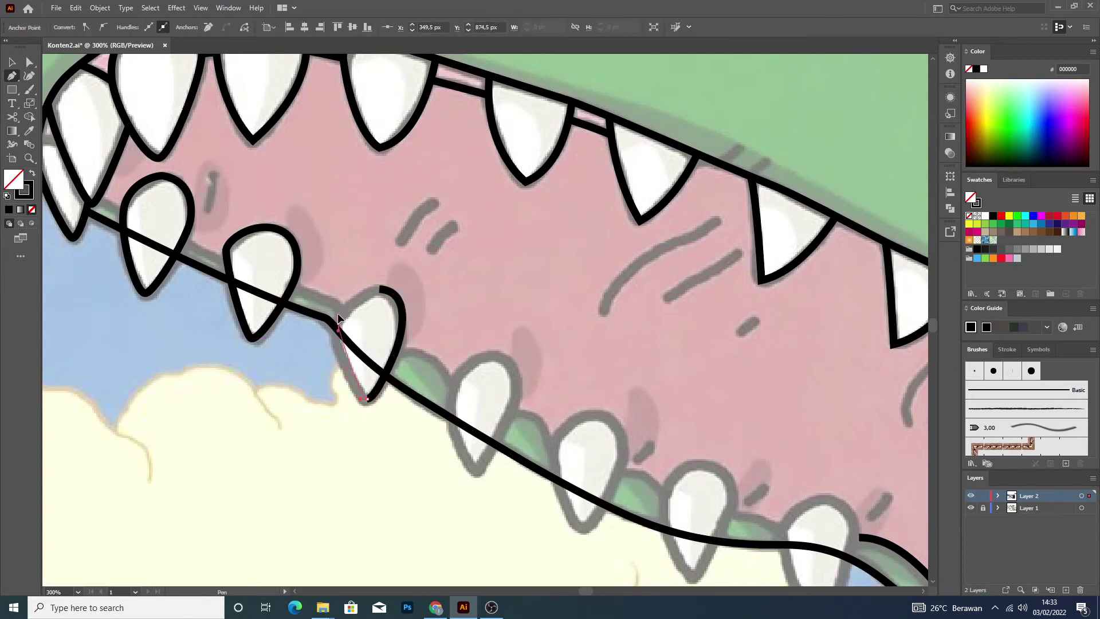
{"action": "left_click_drag", "start_coordinate": [380, 286], "coordinate": [413, 292]}
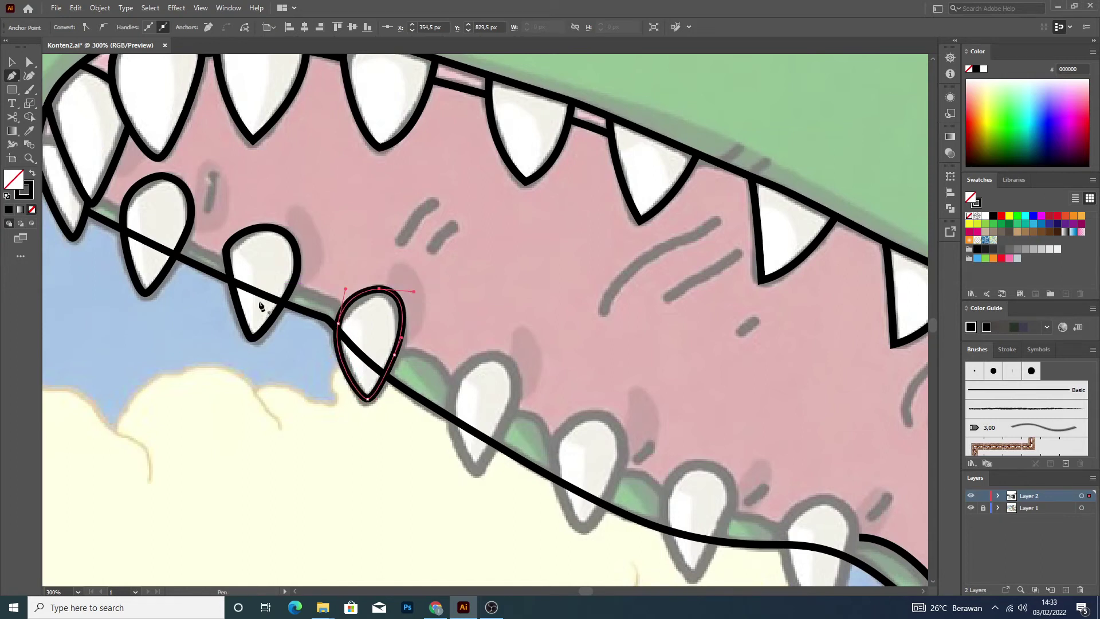
{"action": "left_click", "coordinate": [8, 62]}
Trace the fourth lower tooth with the Pen tool as a closed black outline.
{"action": "left_click", "coordinate": [493, 288]}
{"action": "scroll", "coordinate": [492, 289], "scroll_direction": "down", "scroll_amount": 2}
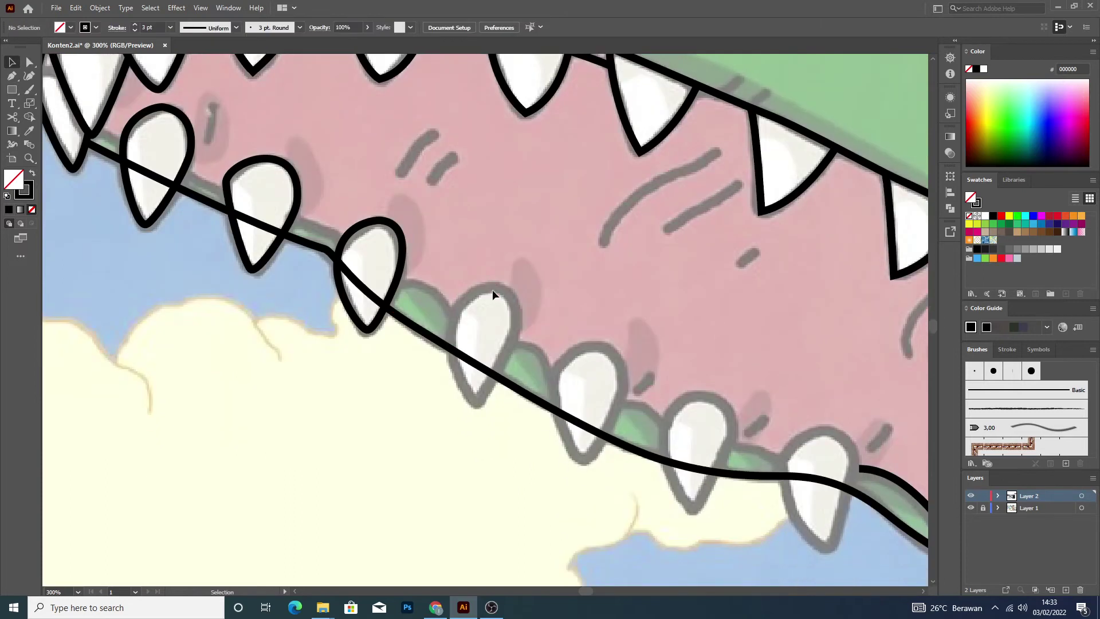
{"action": "left_click", "coordinate": [14, 77]}
{"action": "left_click_drag", "start_coordinate": [528, 295], "coordinate": [528, 295]}
{"action": "mouse_move", "coordinate": [510, 348]}
{"action": "left_mouse_down"}
{"action": "mouse_move", "coordinate": [481, 404]}
{"action": "mouse_move", "coordinate": [451, 331]}
{"action": "left_mouse_up"}
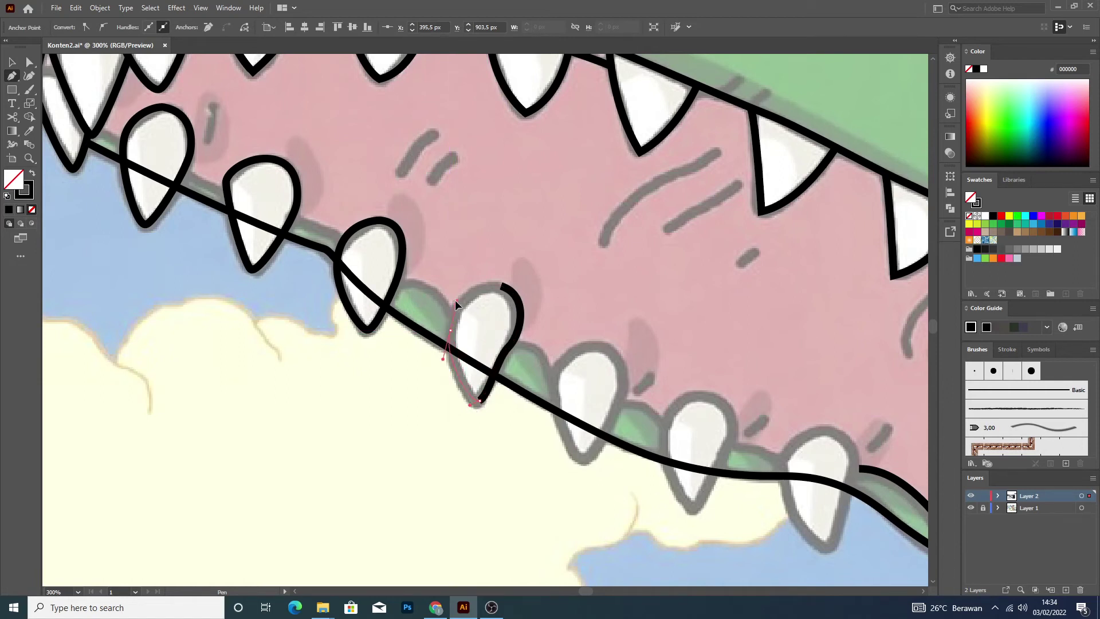
{"action": "left_click_drag", "start_coordinate": [502, 285], "coordinate": [530, 296]}
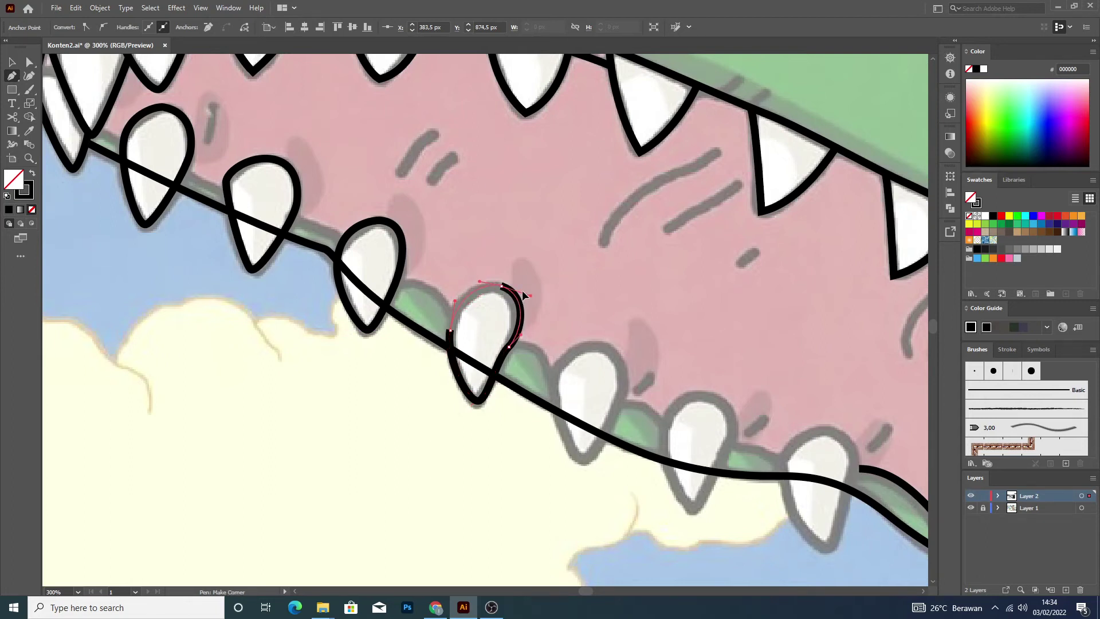
Outline the fifth lower tooth with a pointed tip as a closed path, then deselect.
{"action": "scroll", "coordinate": [553, 326], "scroll_direction": "down", "scroll_amount": 2}
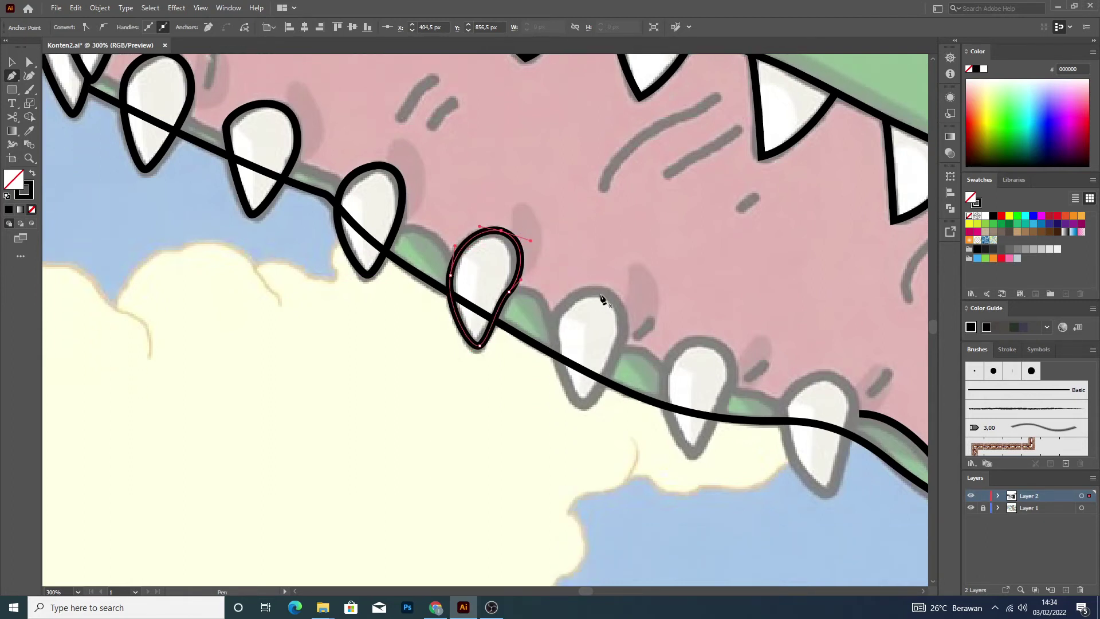
{"action": "left_click_drag", "start_coordinate": [598, 291], "coordinate": [625, 296]}
{"action": "left_click_drag", "start_coordinate": [620, 338], "coordinate": [603, 373]}
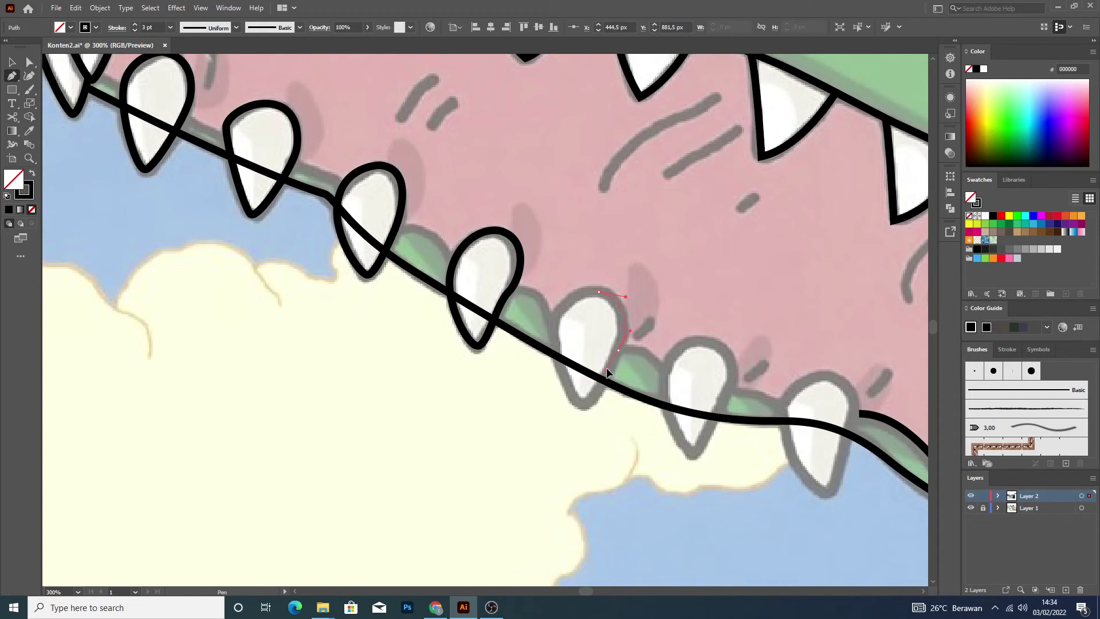
{"action": "left_click", "coordinate": [580, 404]}
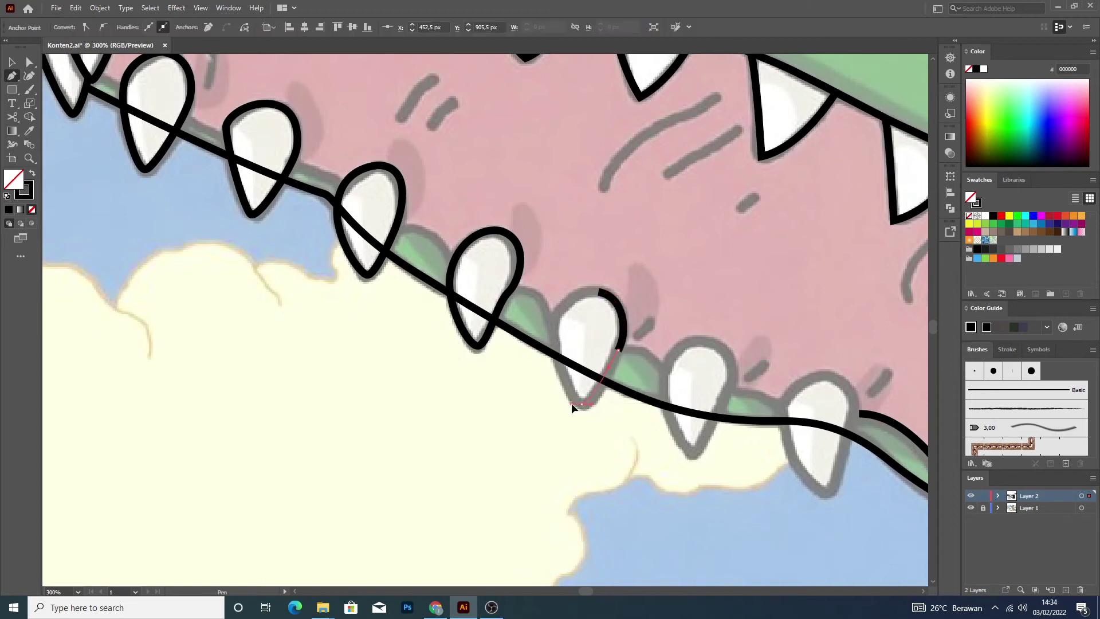
{"action": "left_click_drag", "start_coordinate": [572, 403], "coordinate": [571, 403]}
{"action": "left_click_drag", "start_coordinate": [555, 322], "coordinate": [554, 321]}
{"action": "left_click_drag", "start_coordinate": [558, 283], "coordinate": [559, 285]}
{"action": "left_click", "coordinate": [600, 293]}
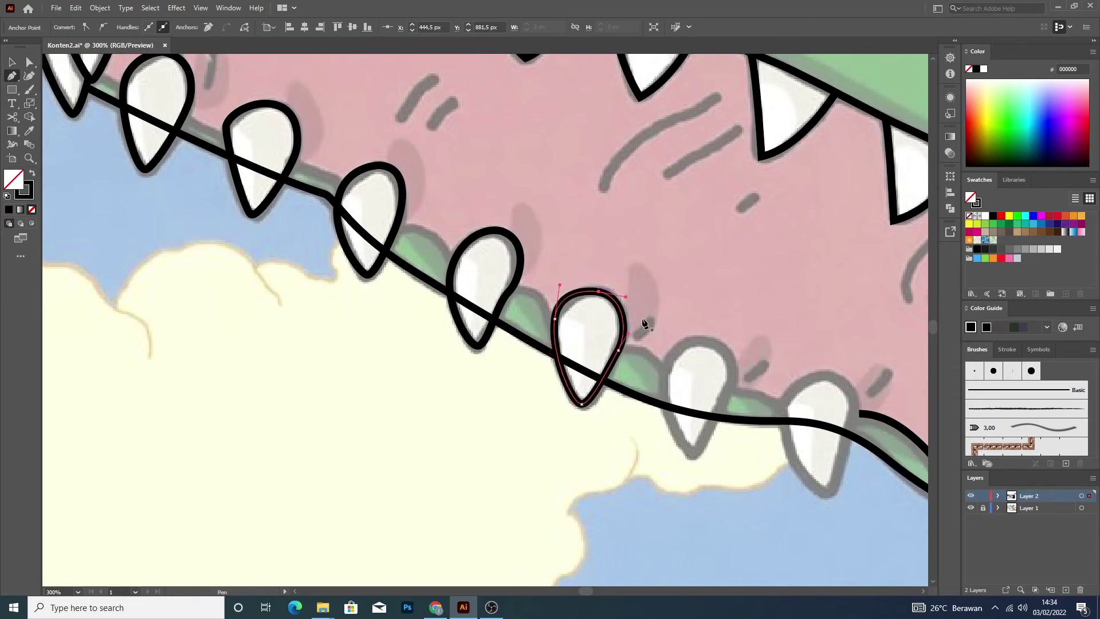
{"action": "key", "text": "v"}
{"action": "left_click", "coordinate": [699, 321]}
Pen-trace the sixth lower tooth from its bottom tip, closing it with a curved top.
{"action": "scroll", "coordinate": [699, 321], "scroll_direction": "down", "scroll_amount": 3}
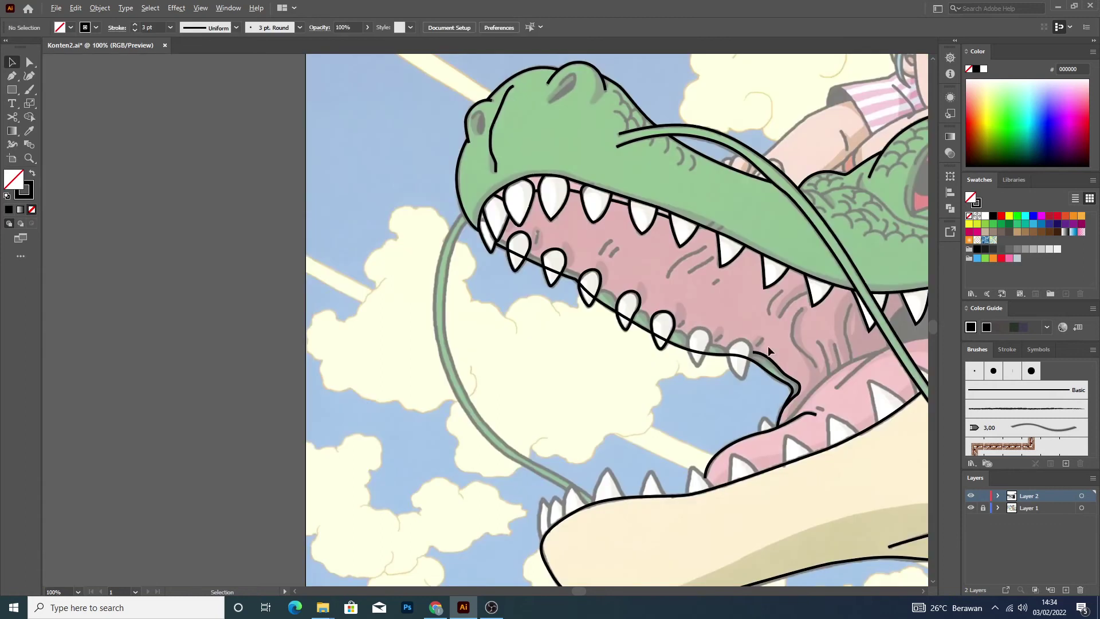
{"action": "scroll", "coordinate": [767, 345], "scroll_direction": "up", "scroll_amount": 3}
{"action": "key", "text": "p"}
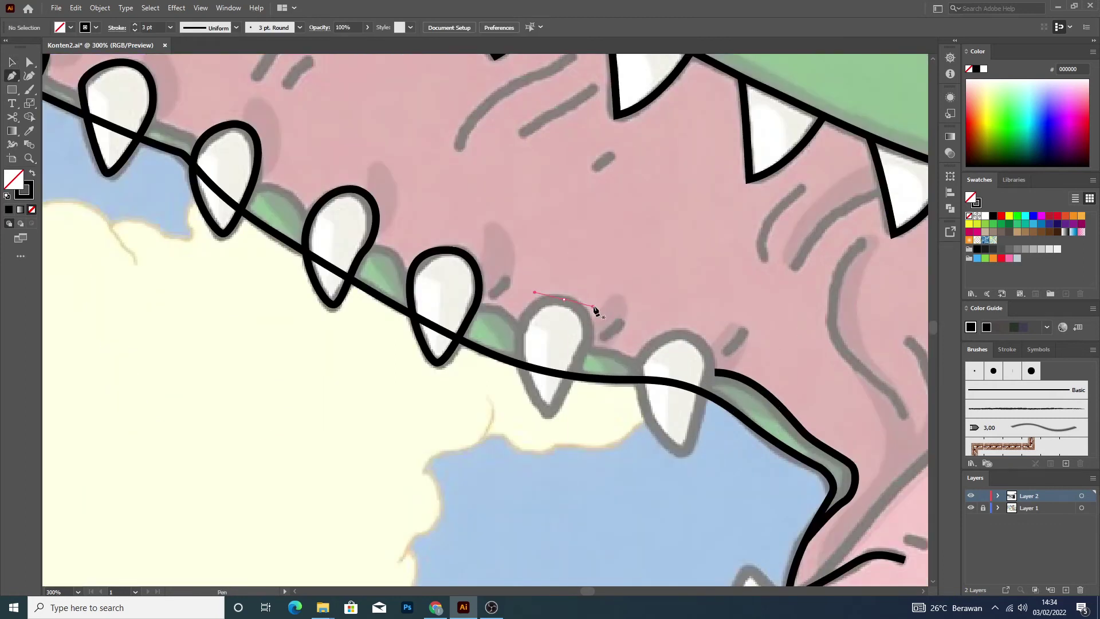
{"action": "left_click", "coordinate": [583, 346]}
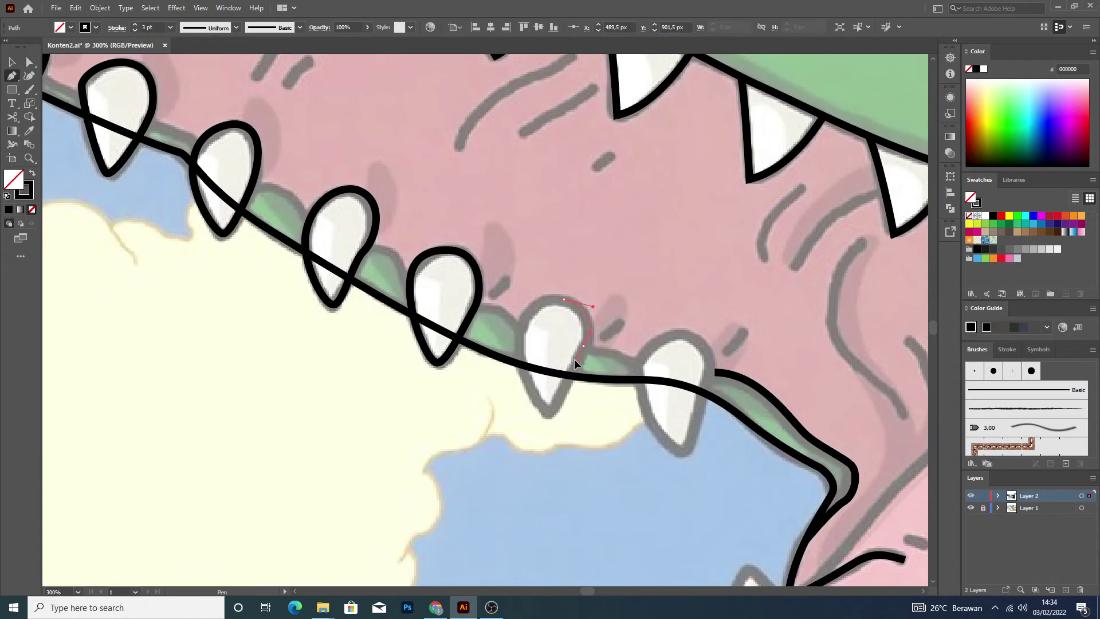
{"action": "left_click", "coordinate": [550, 411]}
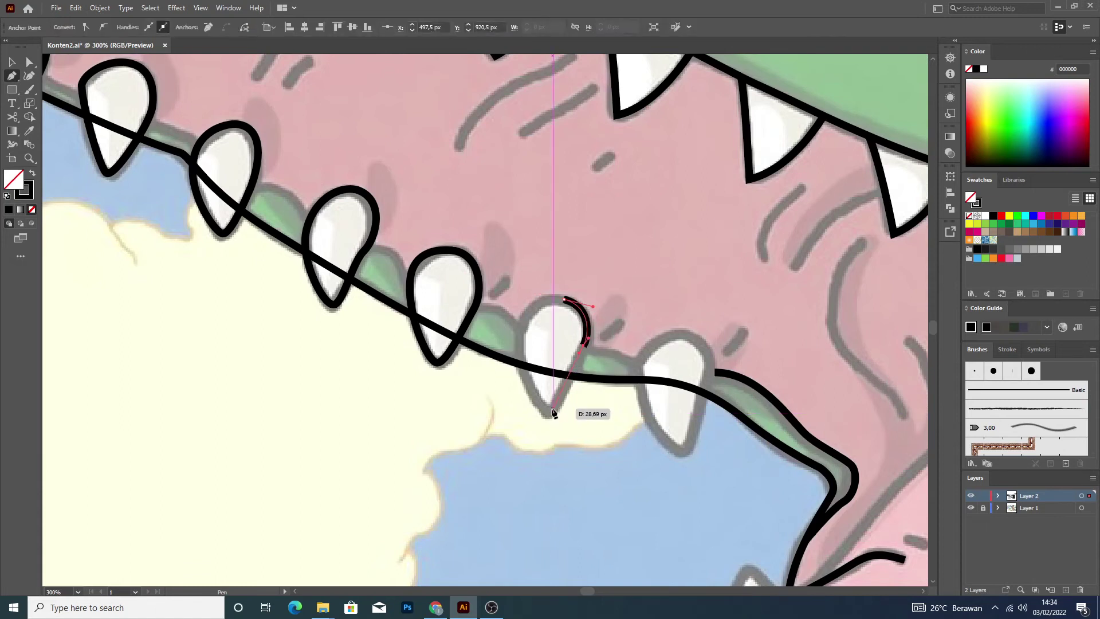
{"action": "mouse_move", "coordinate": [551, 415]}
{"action": "left_mouse_down"}
{"action": "mouse_move", "coordinate": [535, 394]}
{"action": "mouse_move", "coordinate": [525, 313]}
{"action": "left_mouse_up"}
{"action": "left_click_drag", "start_coordinate": [541, 291], "coordinate": [537, 311]}
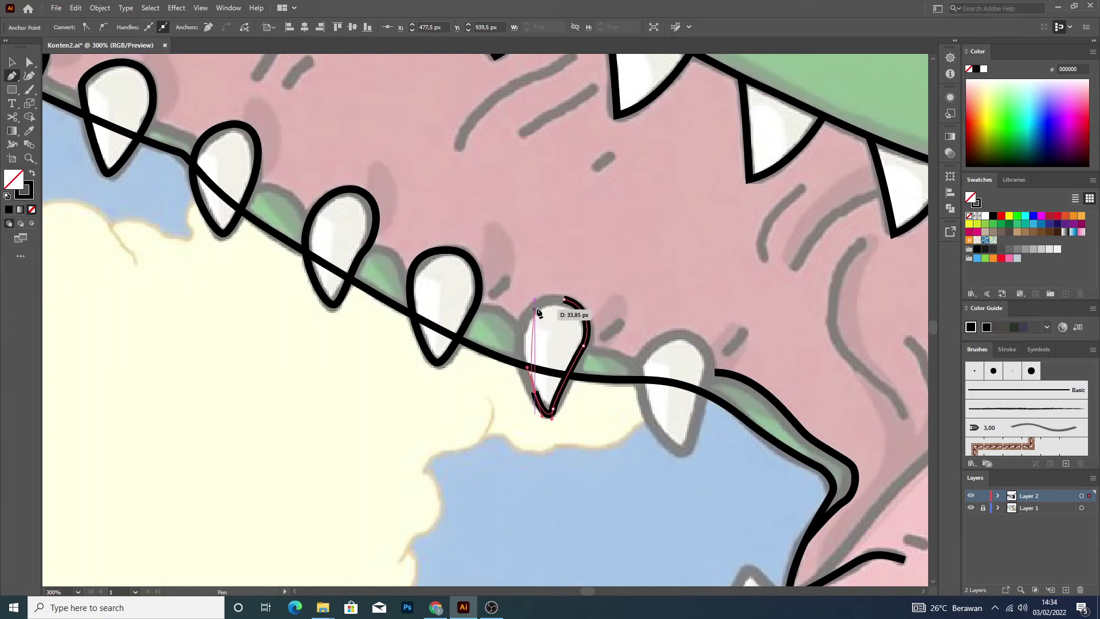
{"action": "left_click_drag", "start_coordinate": [538, 311], "coordinate": [593, 306]}
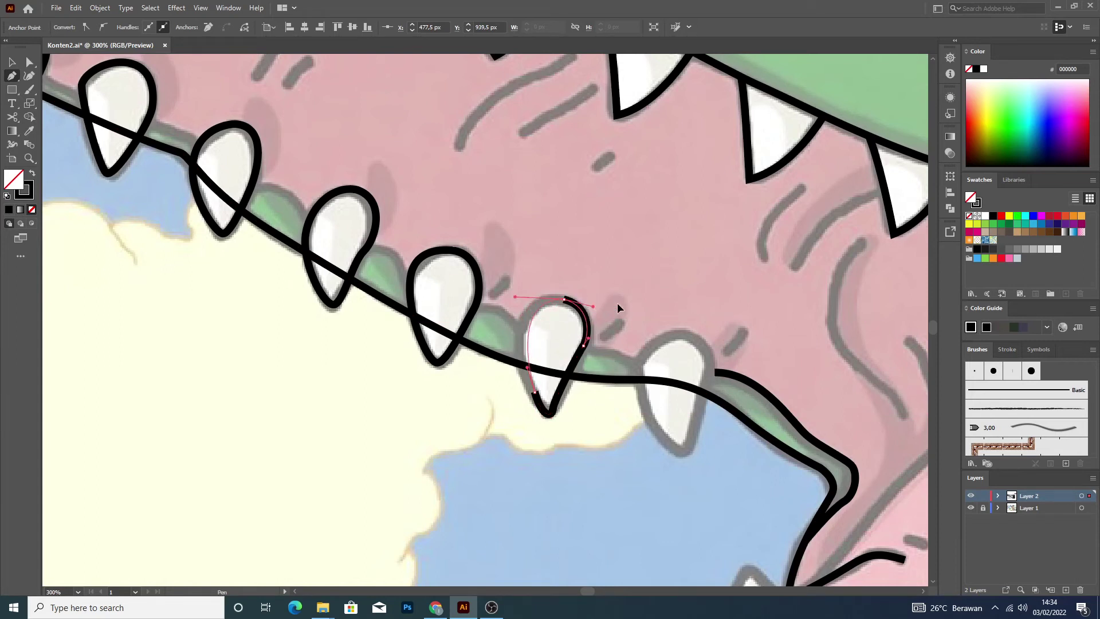
{"action": "key", "text": "v"}
{"action": "left_click", "coordinate": [636, 306]}
{"action": "key", "text": "ctrl+minus"}
{"action": "key", "text": "ctrl+minus"}
Trace the last lower tooth by the mouth corner as a closed pen outline.
{"action": "key", "text": "ctrl+plus"}
{"action": "key", "text": "ctrl+plus"}
{"action": "key", "text": "ctrl+plus"}
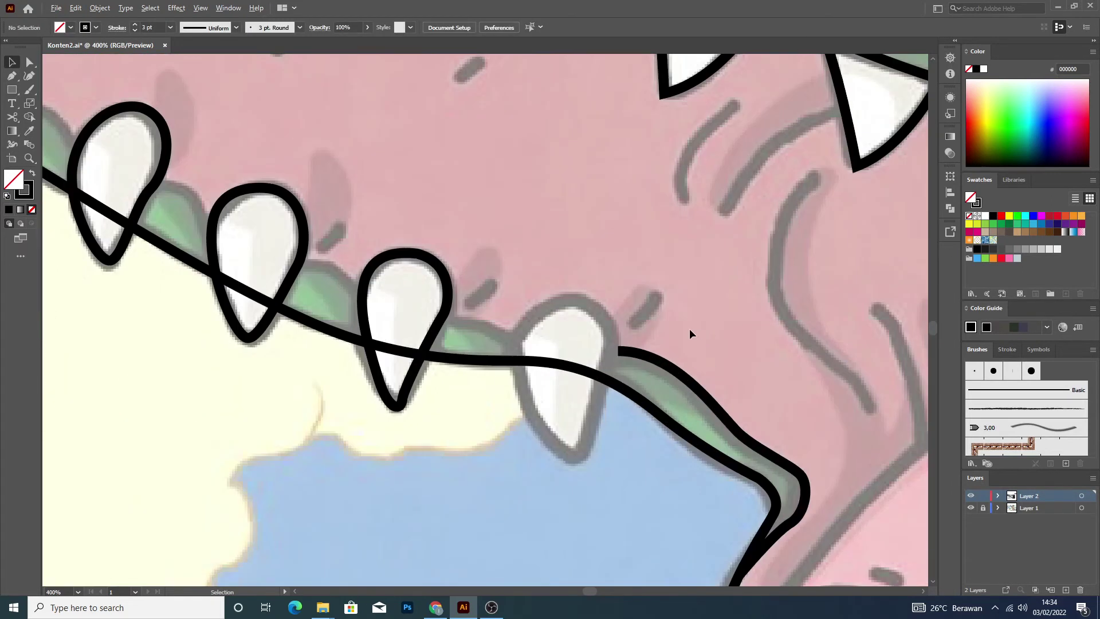
{"action": "key", "text": "p"}
{"action": "left_click_drag", "start_coordinate": [605, 358], "coordinate": [598, 380]}
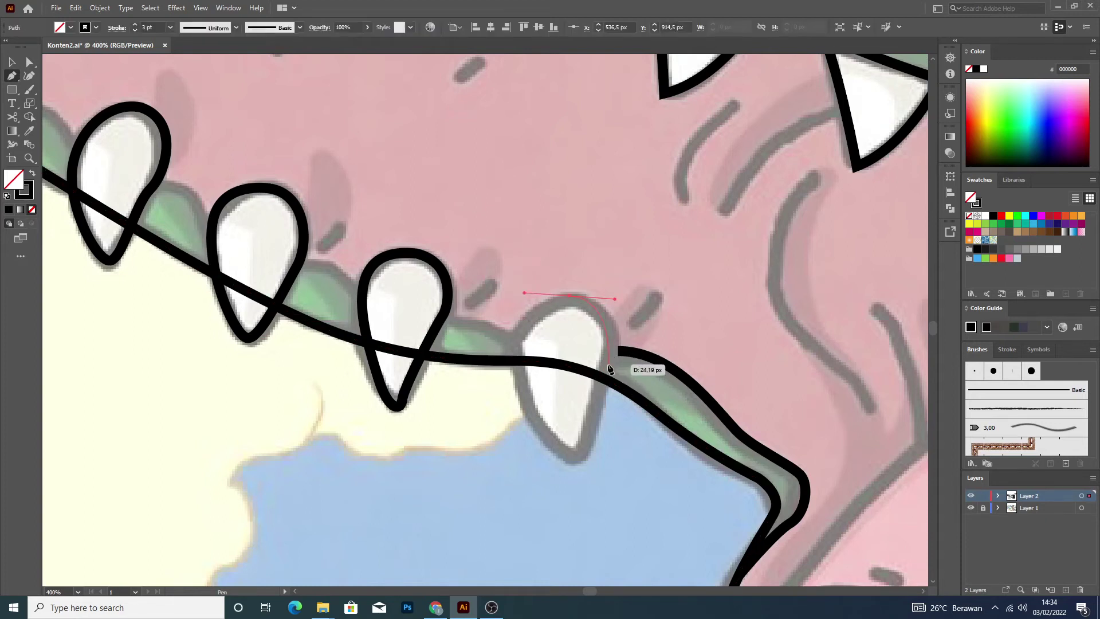
{"action": "left_click", "coordinate": [582, 452]}
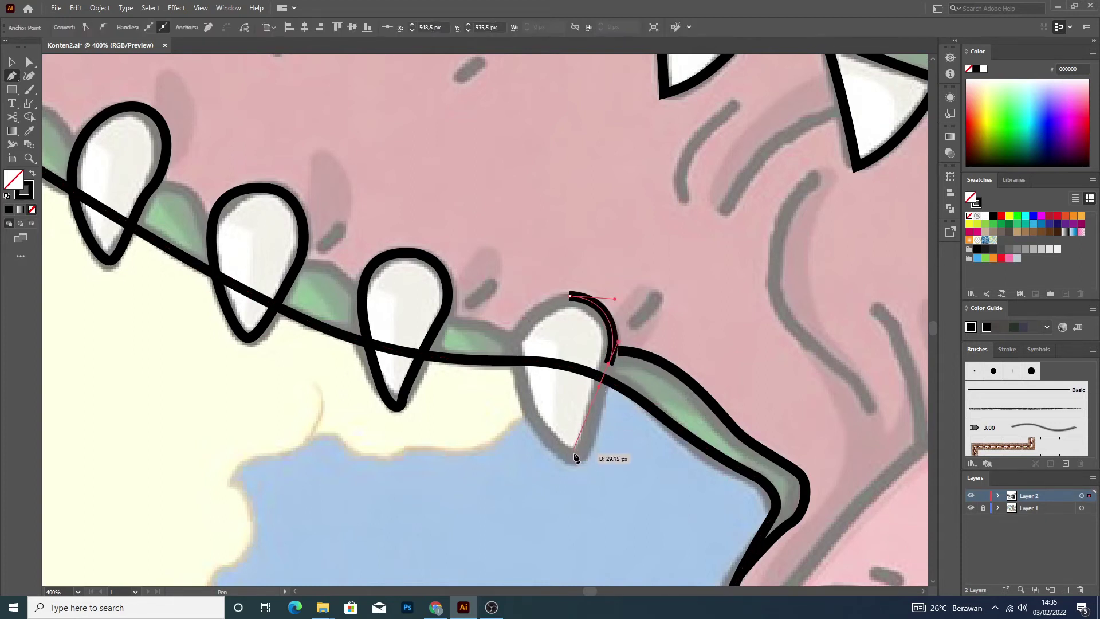
{"action": "left_click", "coordinate": [576, 463]}
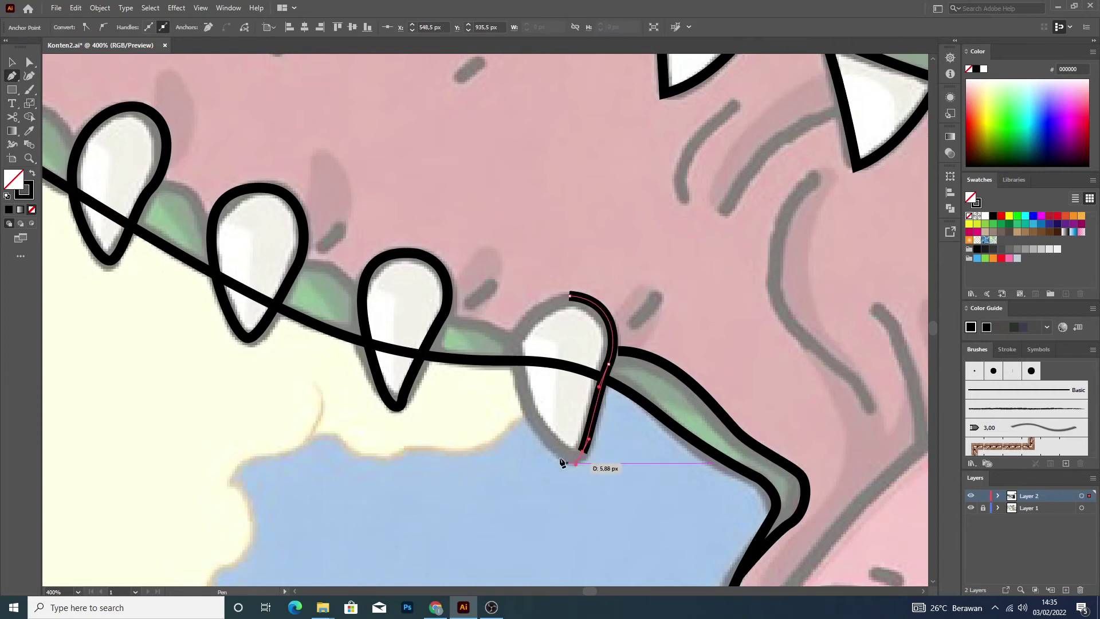
{"action": "left_click", "coordinate": [524, 384]}
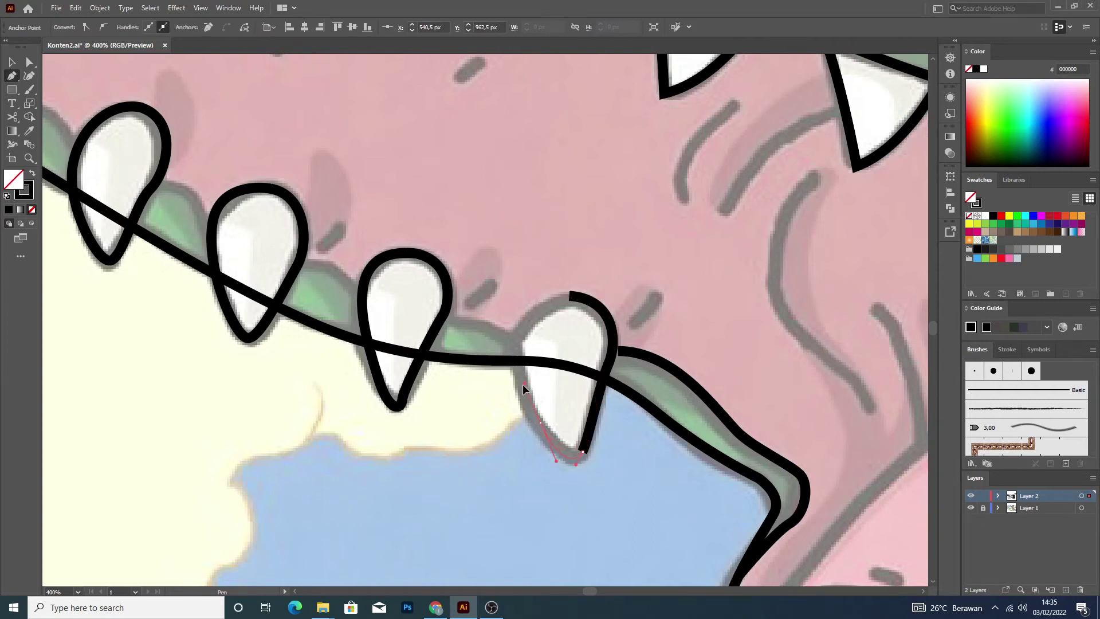
{"action": "left_click", "coordinate": [515, 340]}
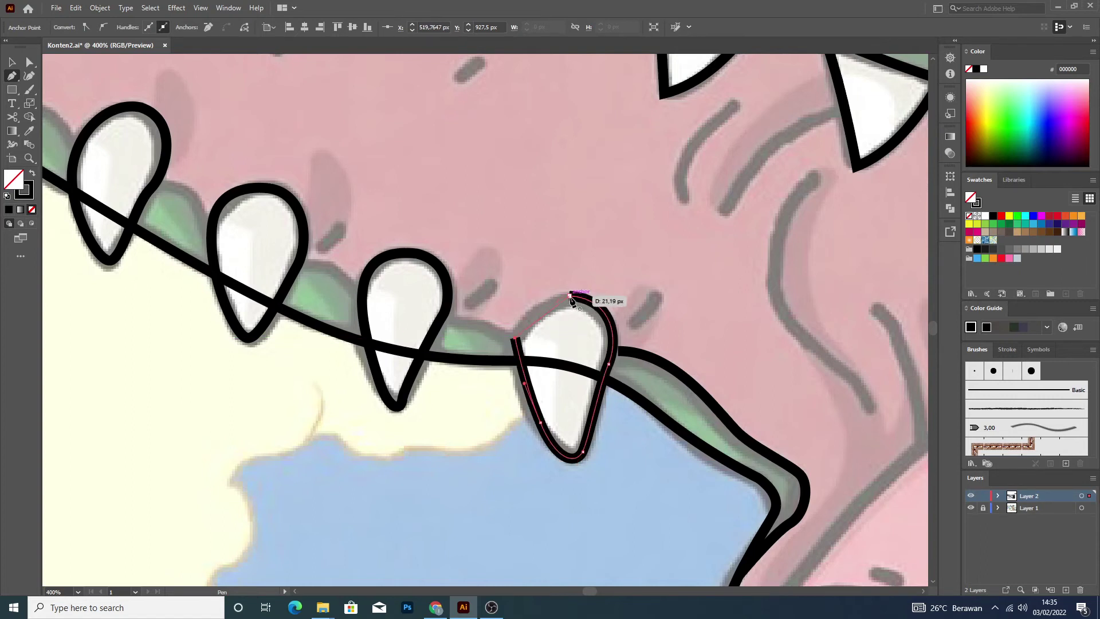
{"action": "left_click_drag", "start_coordinate": [570, 296], "coordinate": [614, 299]}
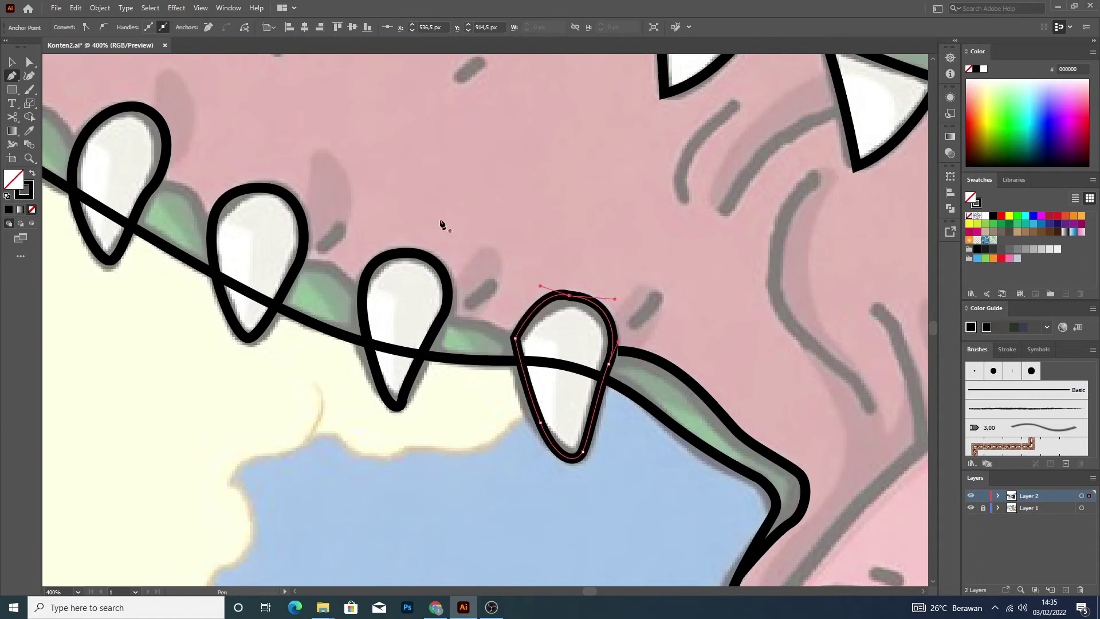
Round off the tooth's left corner point with Direct Selection's corner widget.
{"action": "key", "text": "v"}
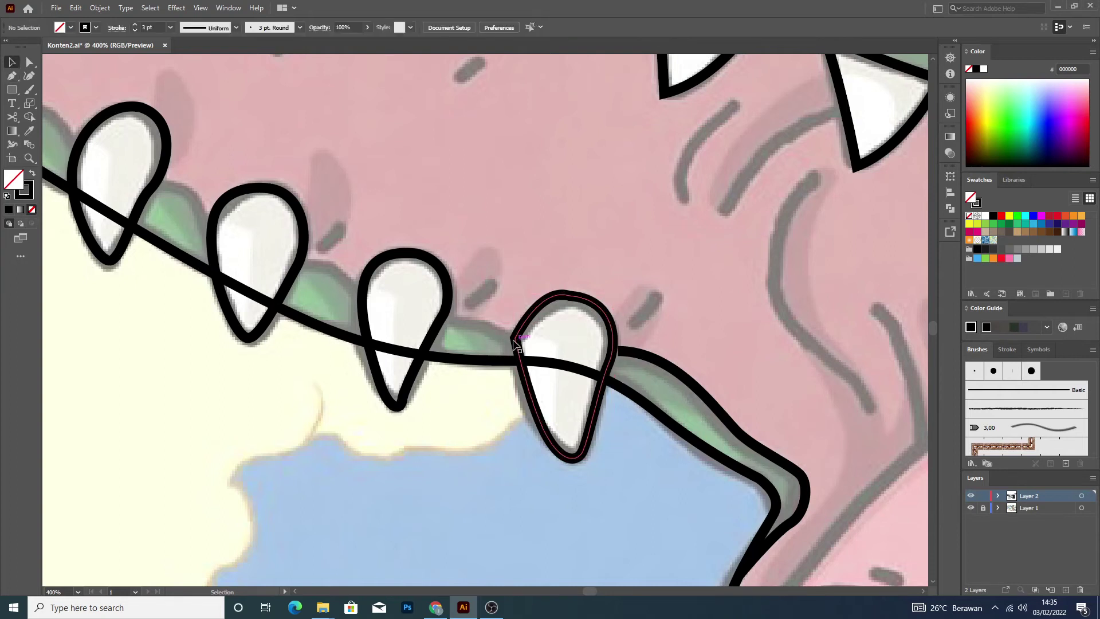
{"action": "key", "text": "a"}
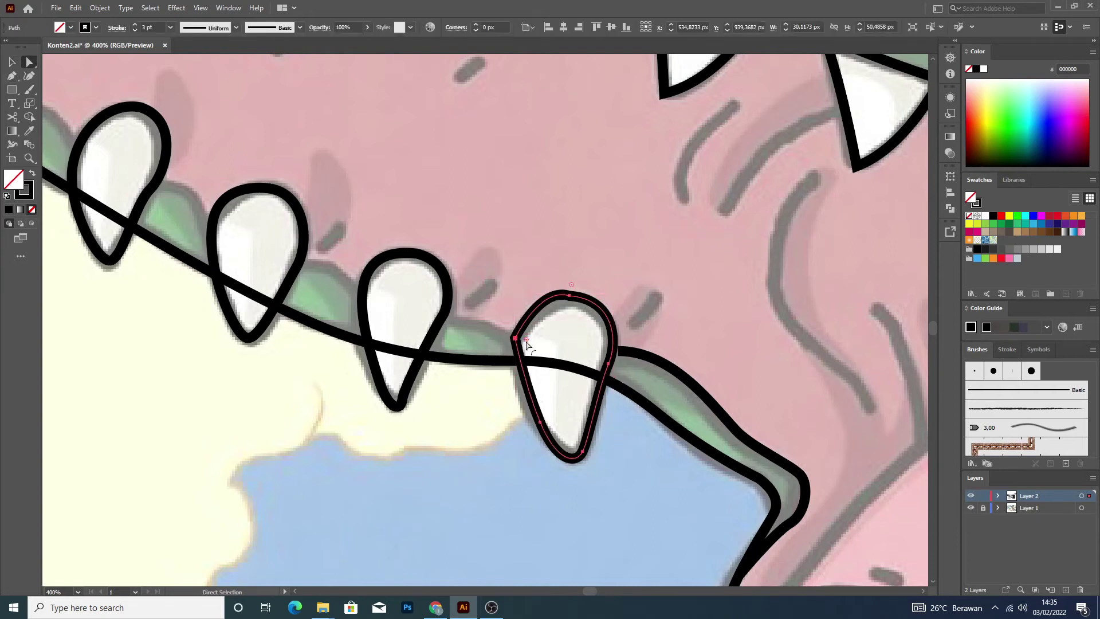
{"action": "left_click", "coordinate": [515, 339]}
{"action": "left_click_drag", "start_coordinate": [526, 339], "coordinate": [559, 354]}
{"action": "left_click", "coordinate": [499, 281]}
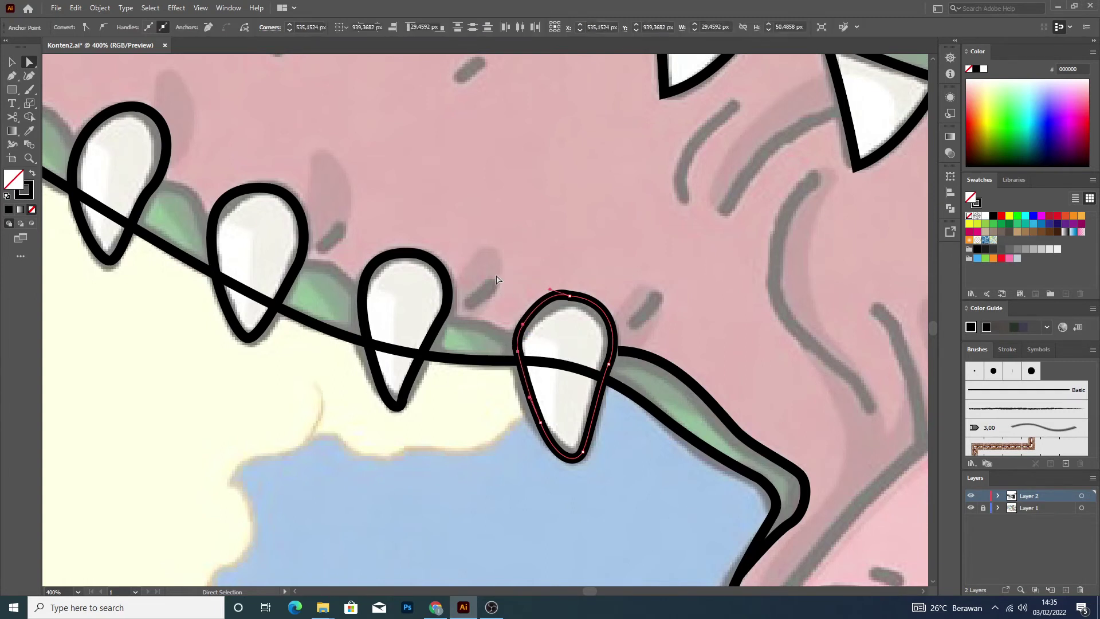
Hide Layer 1's coloured template so only the black line art shows.
{"action": "scroll", "coordinate": [499, 280], "scroll_direction": "down", "scroll_amount": 2}
{"action": "left_click", "coordinate": [557, 315]}
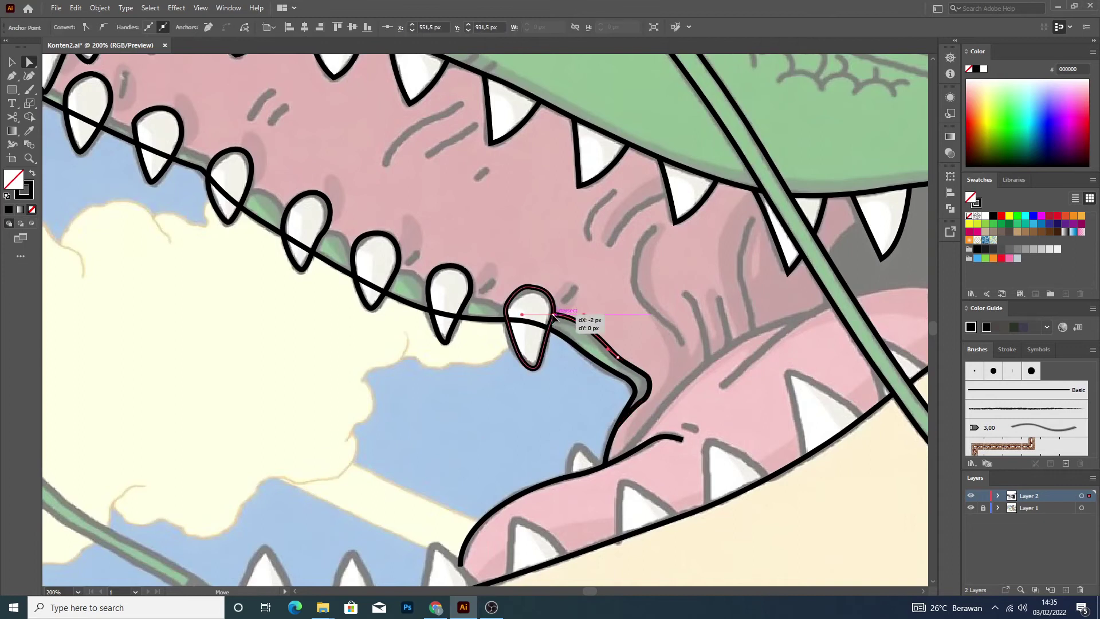
{"action": "left_click", "coordinate": [576, 309]}
{"action": "scroll", "coordinate": [583, 300], "scroll_direction": "down", "scroll_amount": 3}
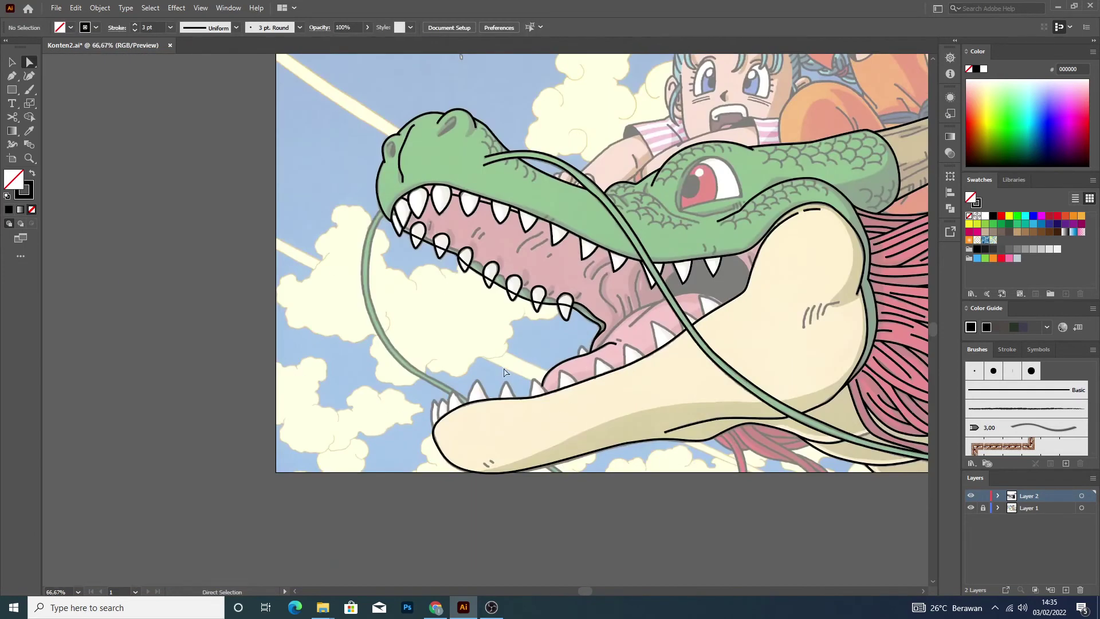
{"action": "left_click", "coordinate": [971, 508]}
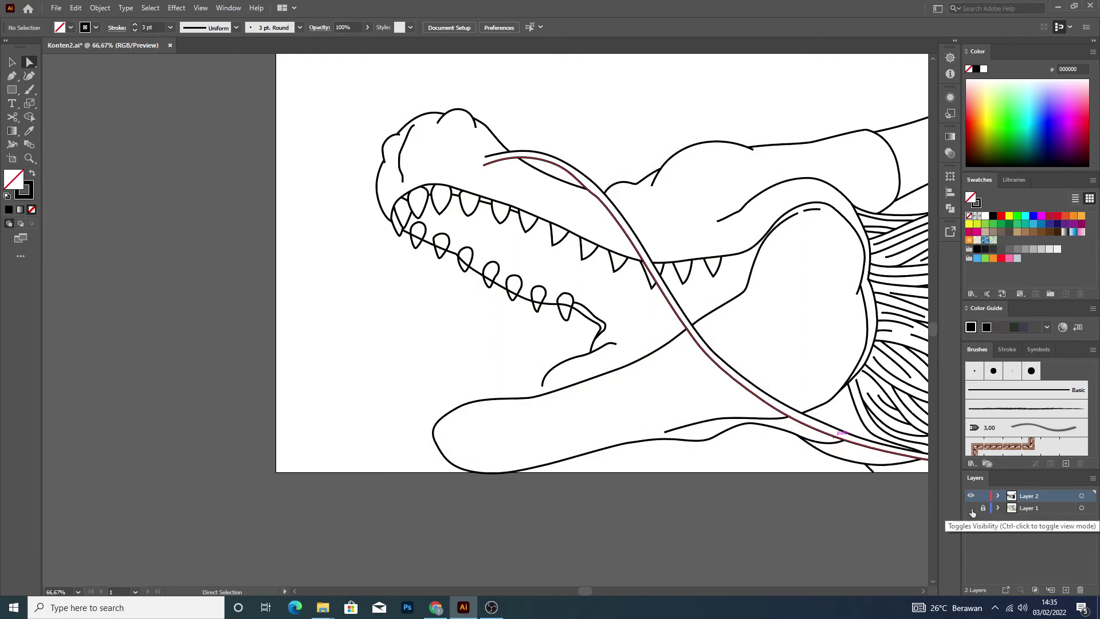
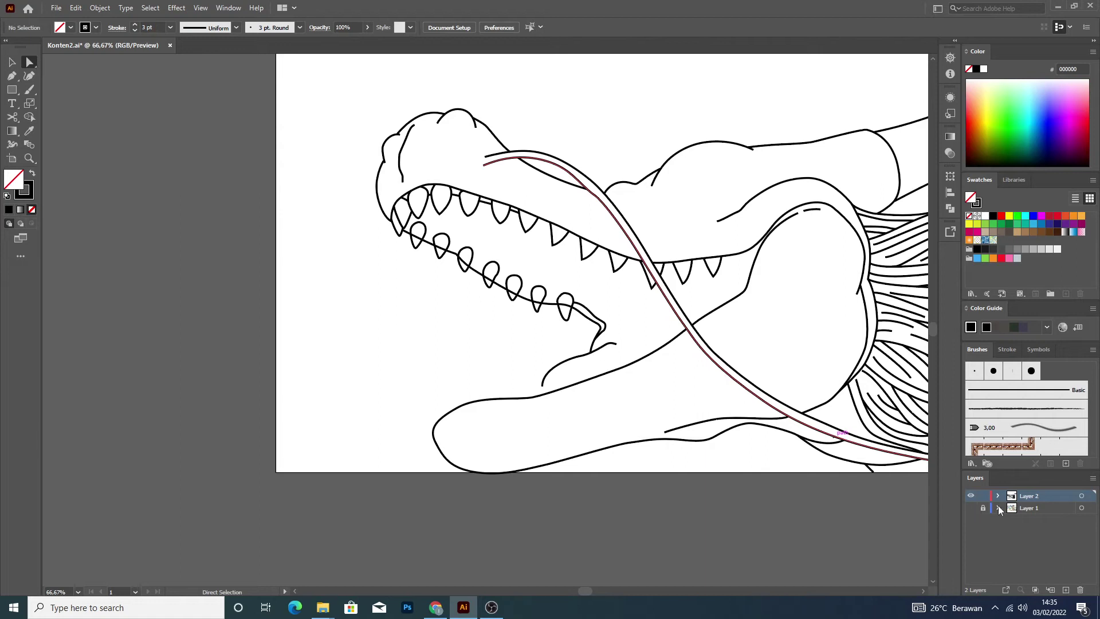
Show Layer 1's coloured reference, zoom to 200% on the mouth, and start a Pen path on the tongue.
{"action": "left_click", "coordinate": [970, 508]}
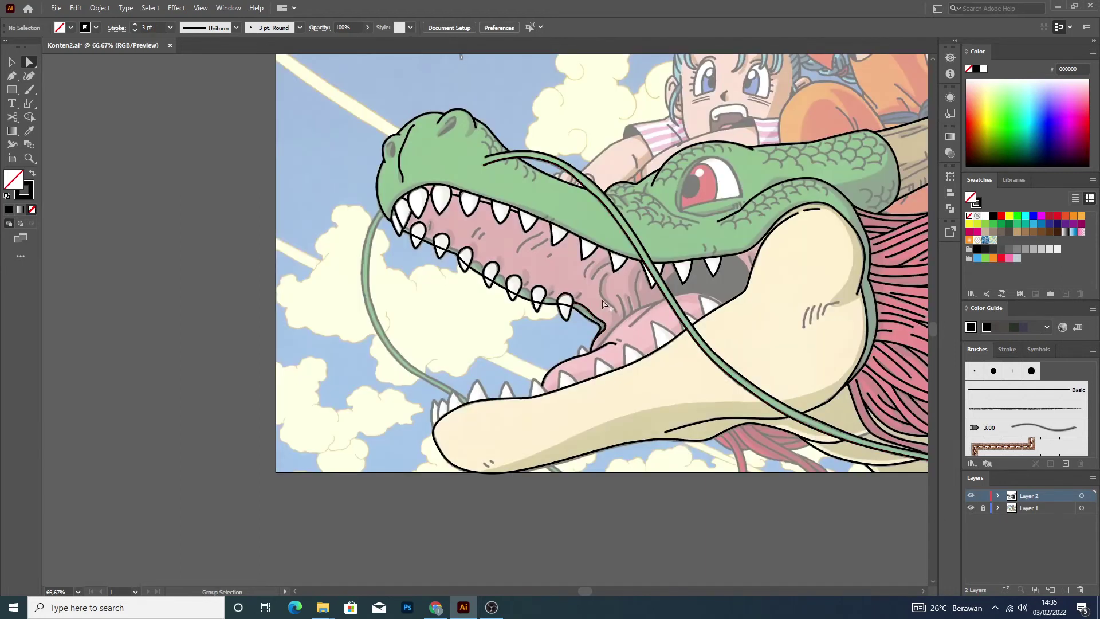
{"action": "scroll", "coordinate": [603, 304], "scroll_direction": "up", "scroll_amount": 3}
{"action": "left_click", "coordinate": [12, 76]}
{"action": "left_click", "coordinate": [491, 477]}
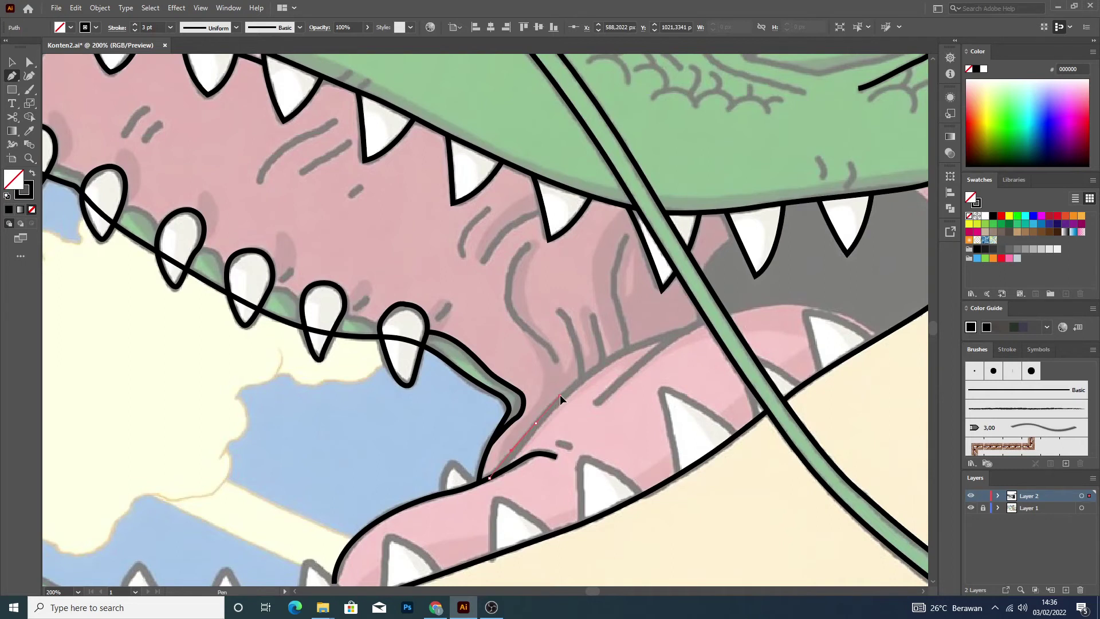
Draw two curved crease lines along the dragon's tongue toward the upper jaw.
{"action": "left_click", "coordinate": [560, 395]}
{"action": "left_click_drag", "start_coordinate": [679, 331], "coordinate": [719, 332]}
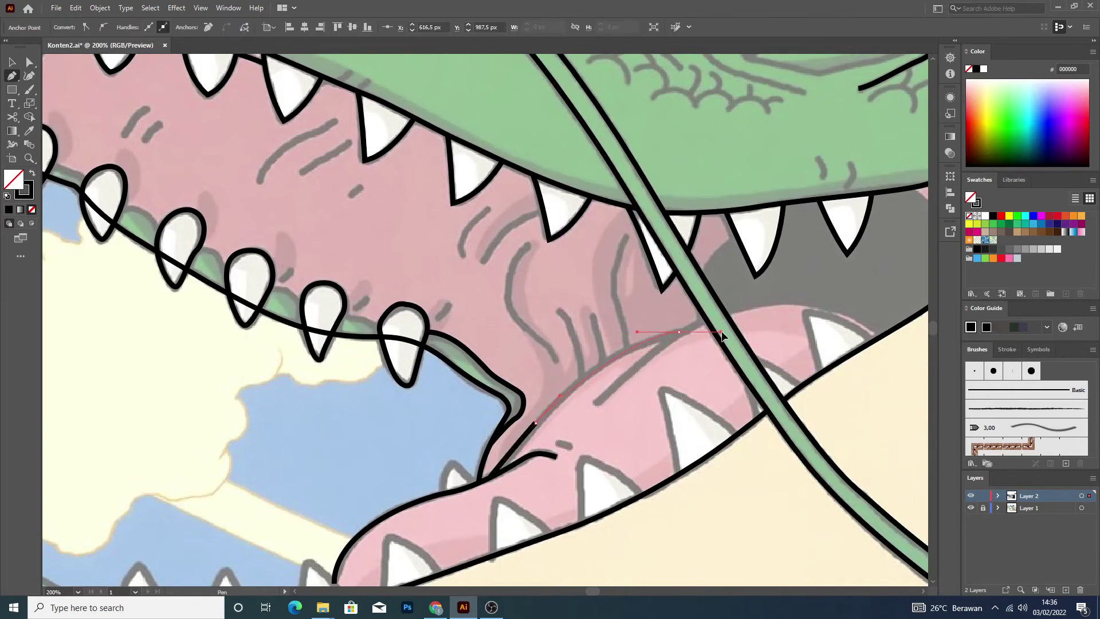
{"action": "left_click", "coordinate": [205, 142], "text": "ctrl"}
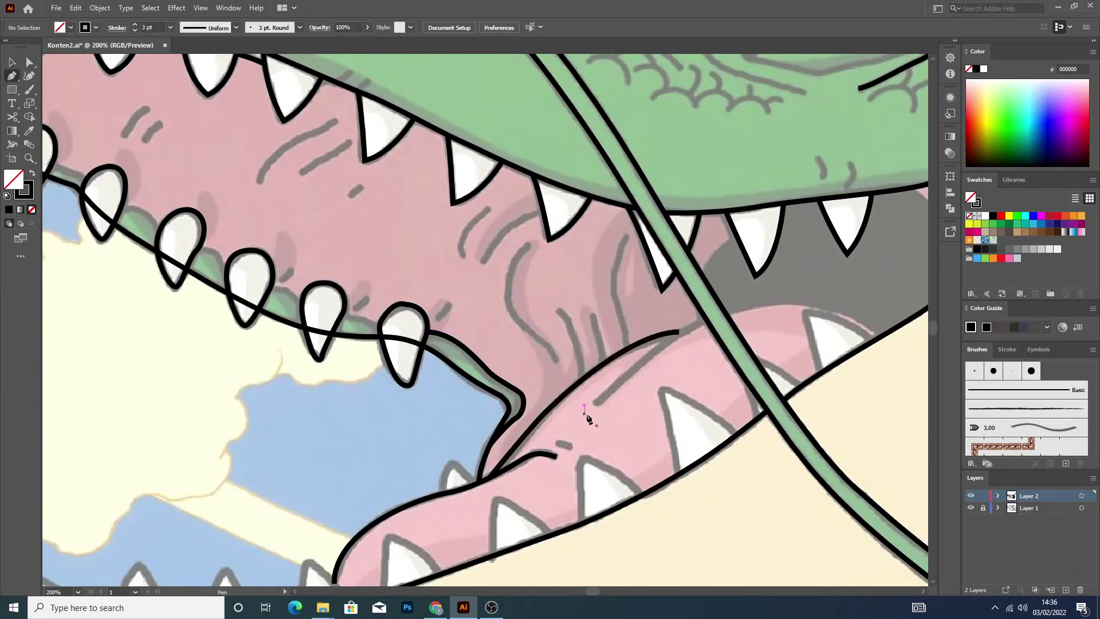
{"action": "left_click", "coordinate": [597, 401]}
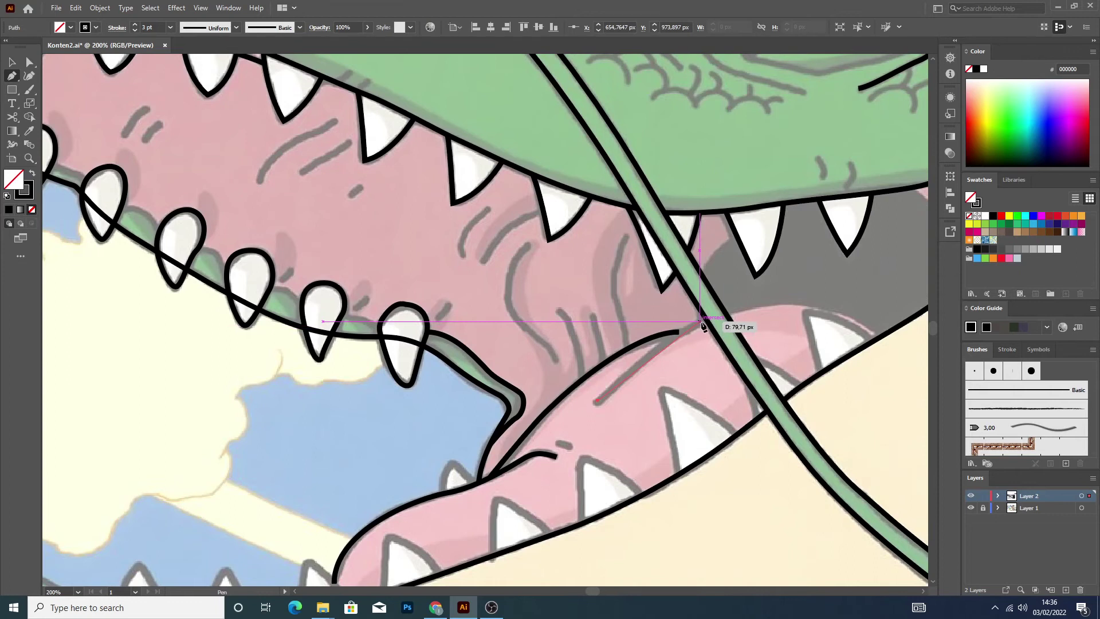
{"action": "mouse_move", "coordinate": [706, 321]}
{"action": "left_mouse_down"}
{"action": "mouse_move", "coordinate": [745, 311]}
{"action": "mouse_move", "coordinate": [748, 299]}
{"action": "left_mouse_up"}
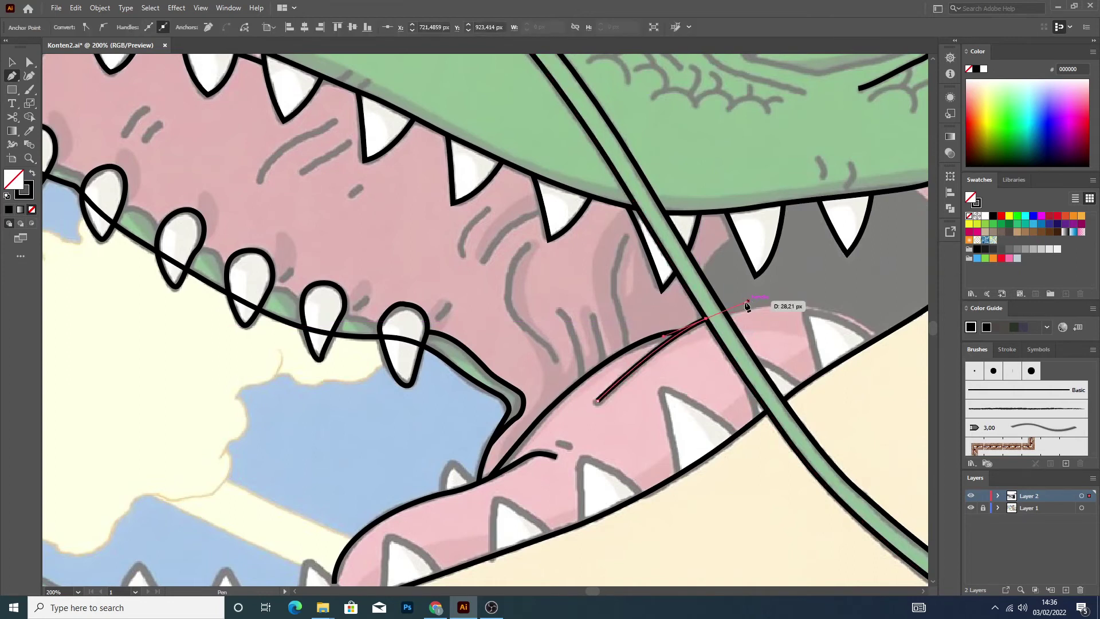
{"action": "key", "text": "v"}
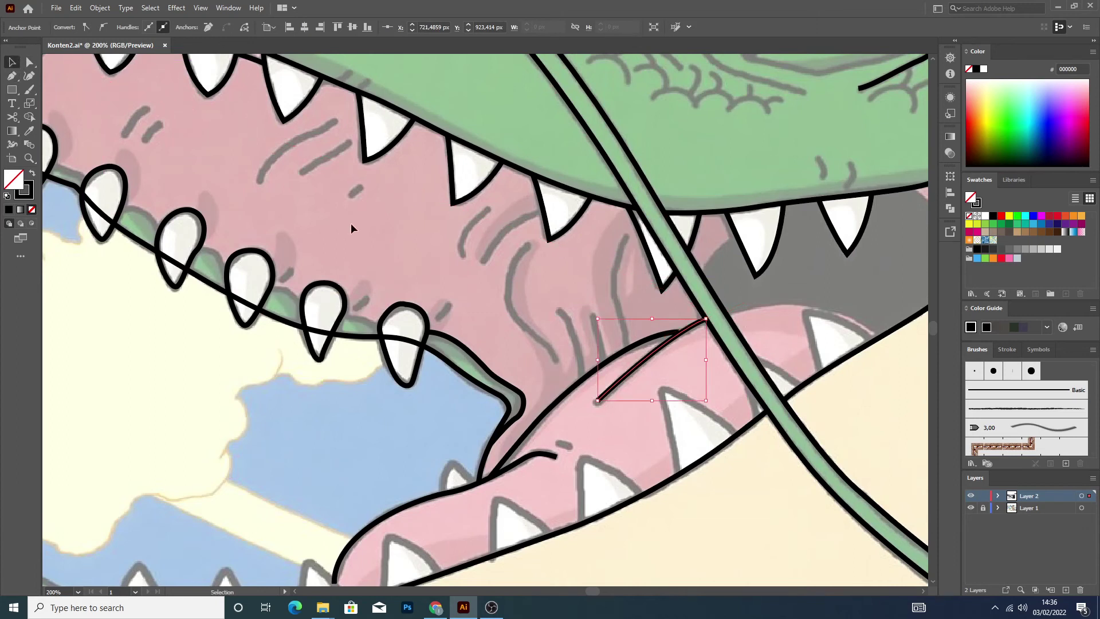
{"action": "left_click", "coordinate": [606, 421]}
Add a short dash stroke on the tongue, then zoom out to 100%.
{"action": "left_click", "coordinate": [12, 76]}
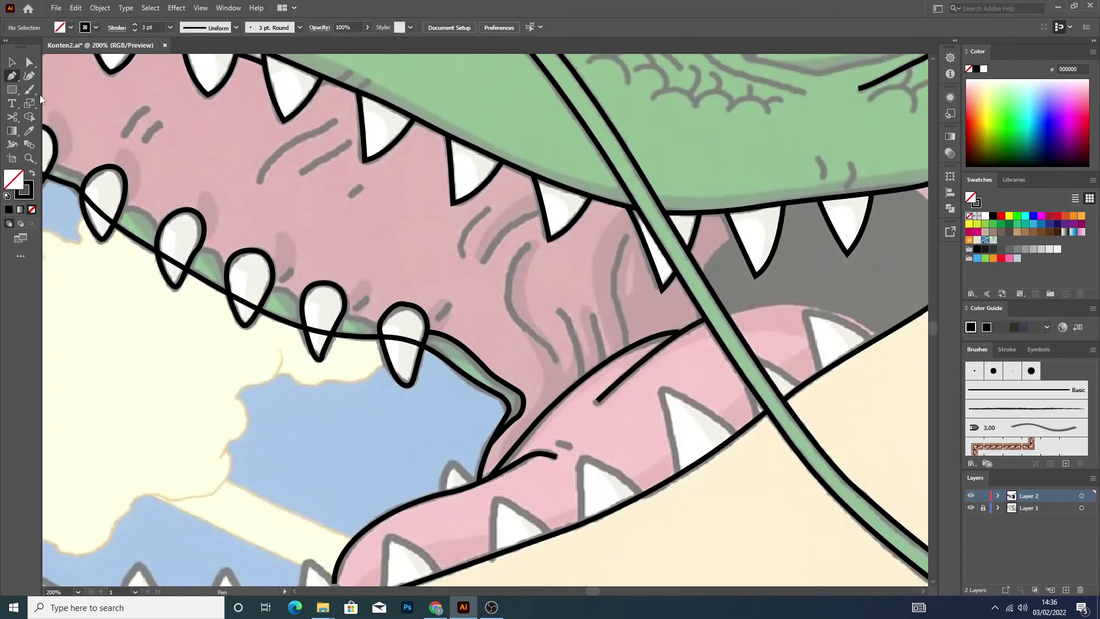
{"action": "left_click_drag", "start_coordinate": [557, 441], "coordinate": [573, 448]}
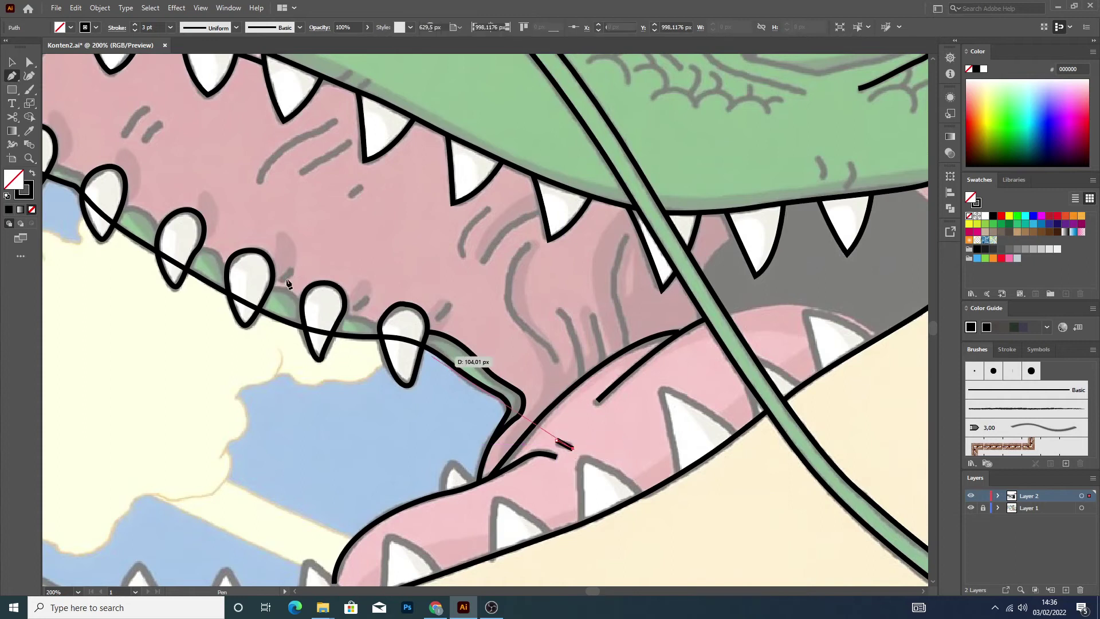
{"action": "left_click", "coordinate": [12, 61]}
{"action": "left_click", "coordinate": [173, 140]}
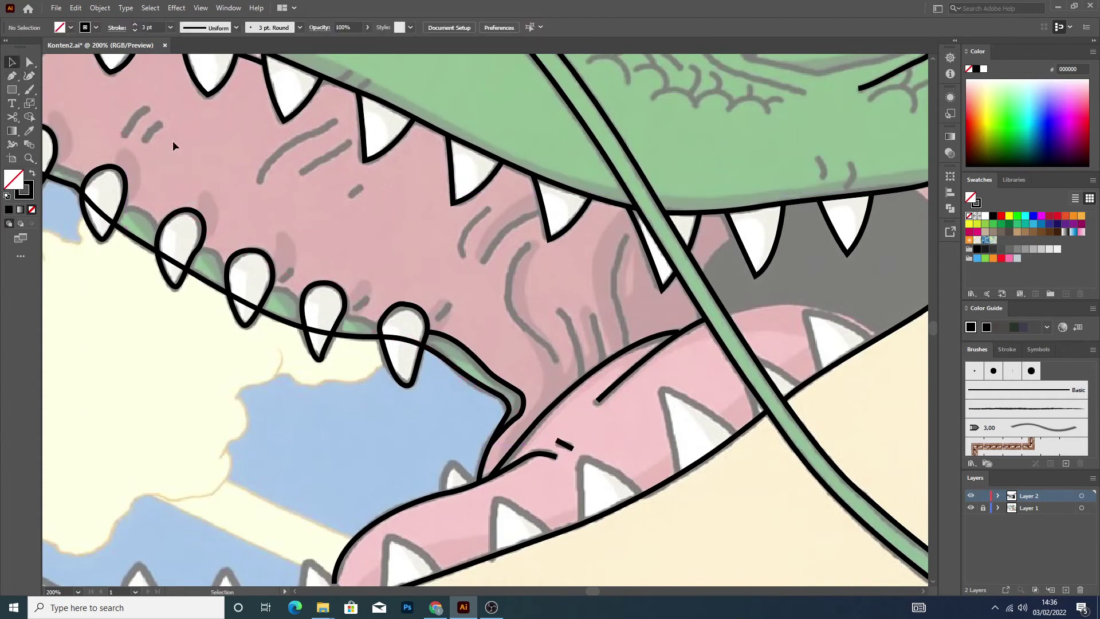
{"action": "scroll", "coordinate": [497, 317], "scroll_direction": "down", "scroll_amount": 2}
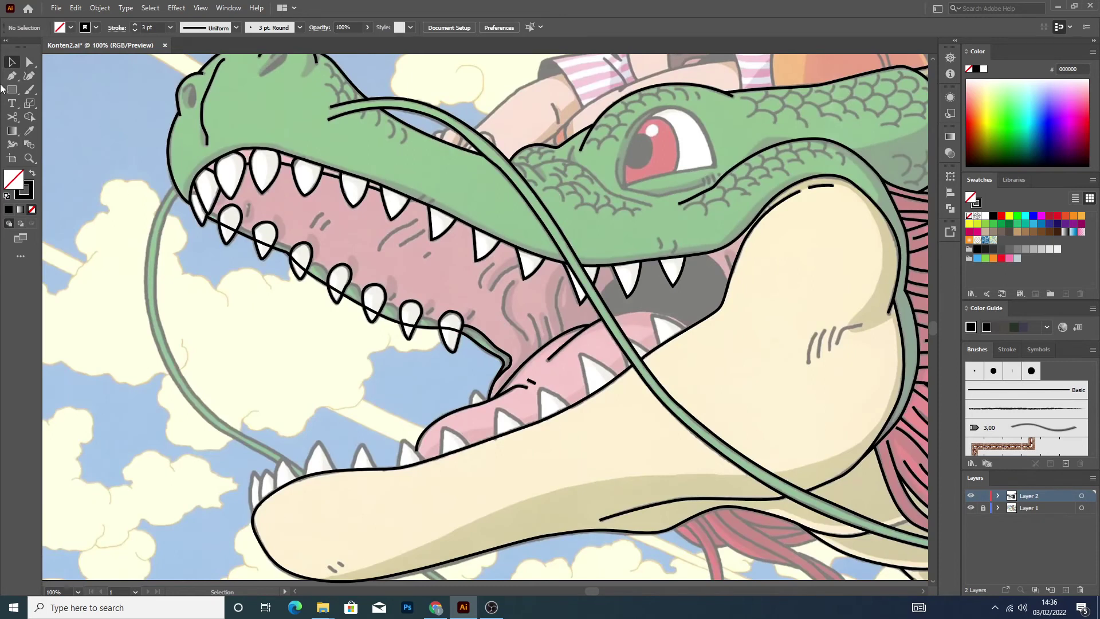
Trace a straight gum line across the front lower teeth with four anchor points.
{"action": "left_click", "coordinate": [13, 75]}
{"action": "scroll", "coordinate": [237, 207], "scroll_direction": "up", "scroll_amount": 3}
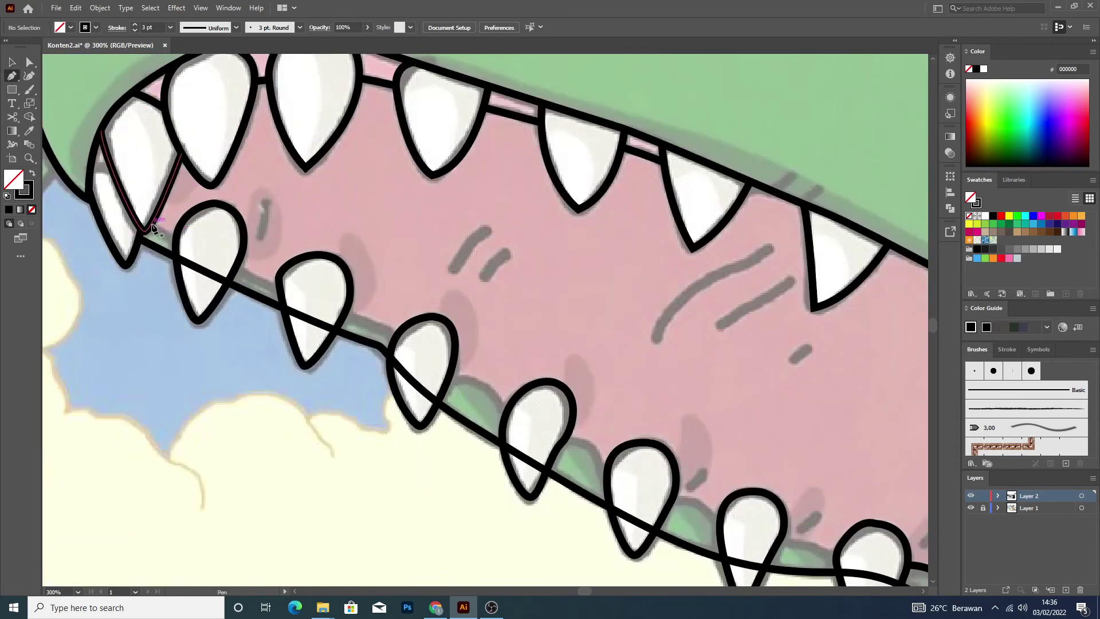
{"action": "left_click", "coordinate": [151, 224]}
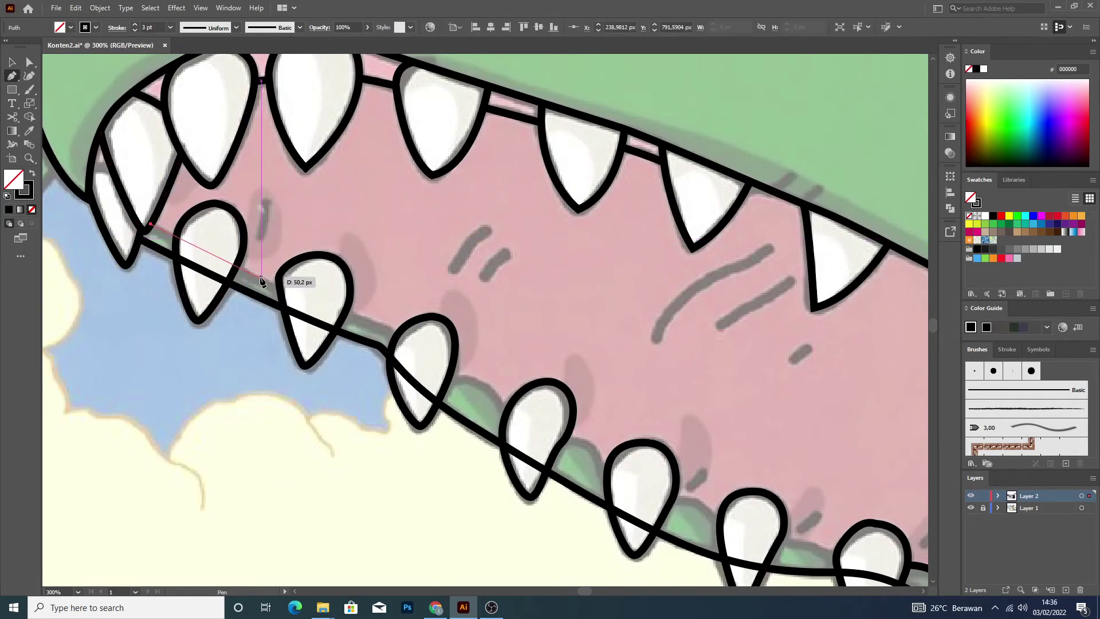
{"action": "left_click", "coordinate": [279, 293]}
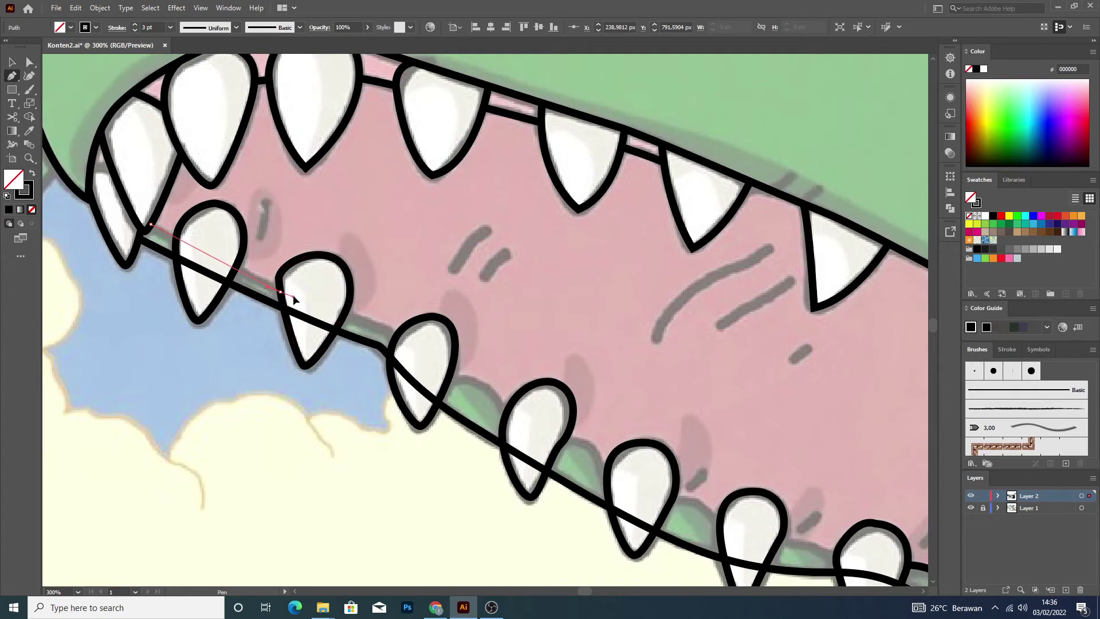
{"action": "left_click", "coordinate": [297, 302]}
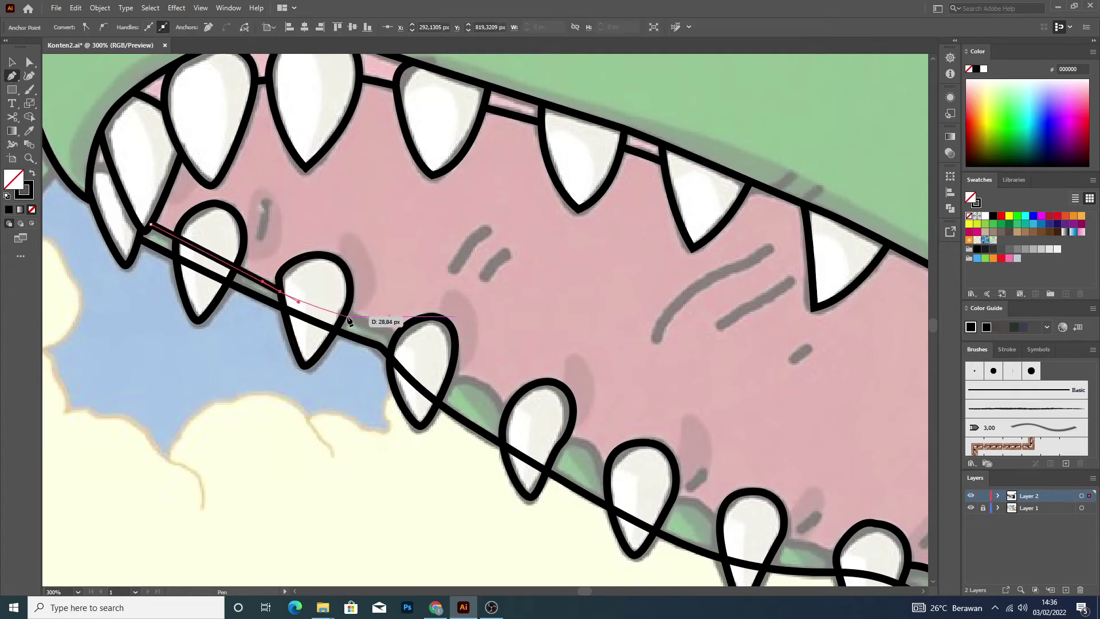
{"action": "left_click", "coordinate": [395, 332]}
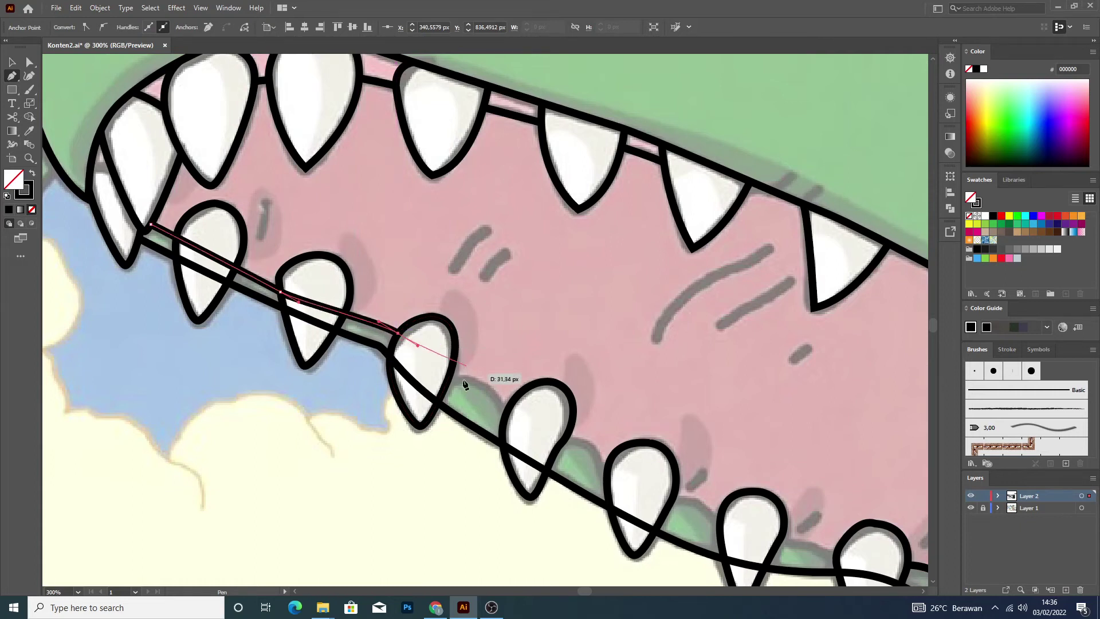
{"action": "key", "text": "v"}
{"action": "left_click", "coordinate": [490, 334]}
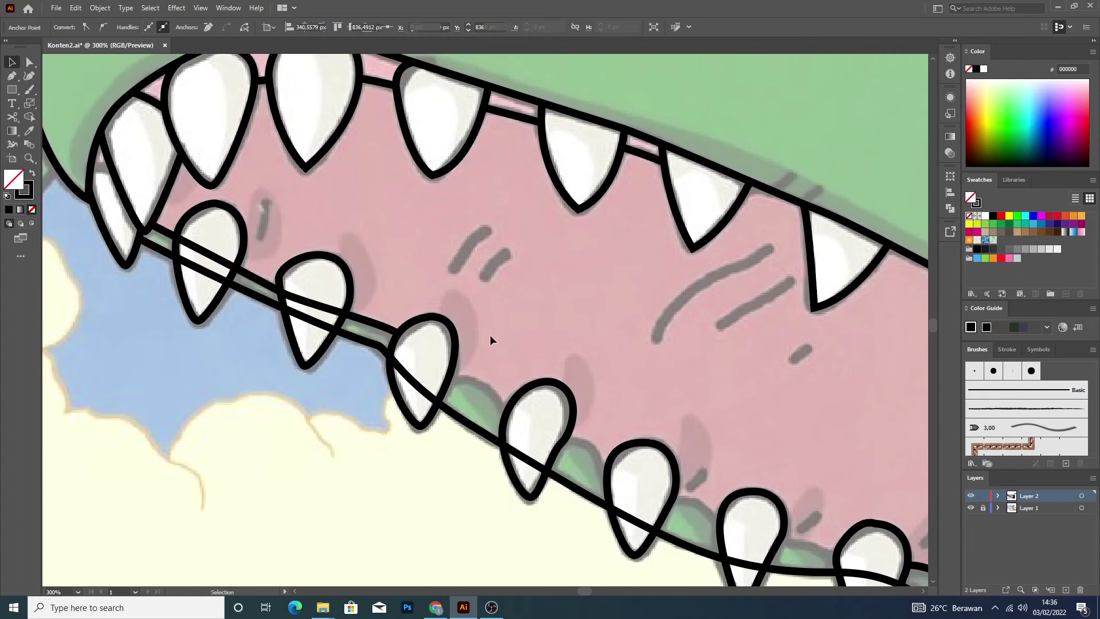
Draw a curved gum line from one tooth edge over to the next.
{"action": "left_click", "coordinate": [12, 75]}
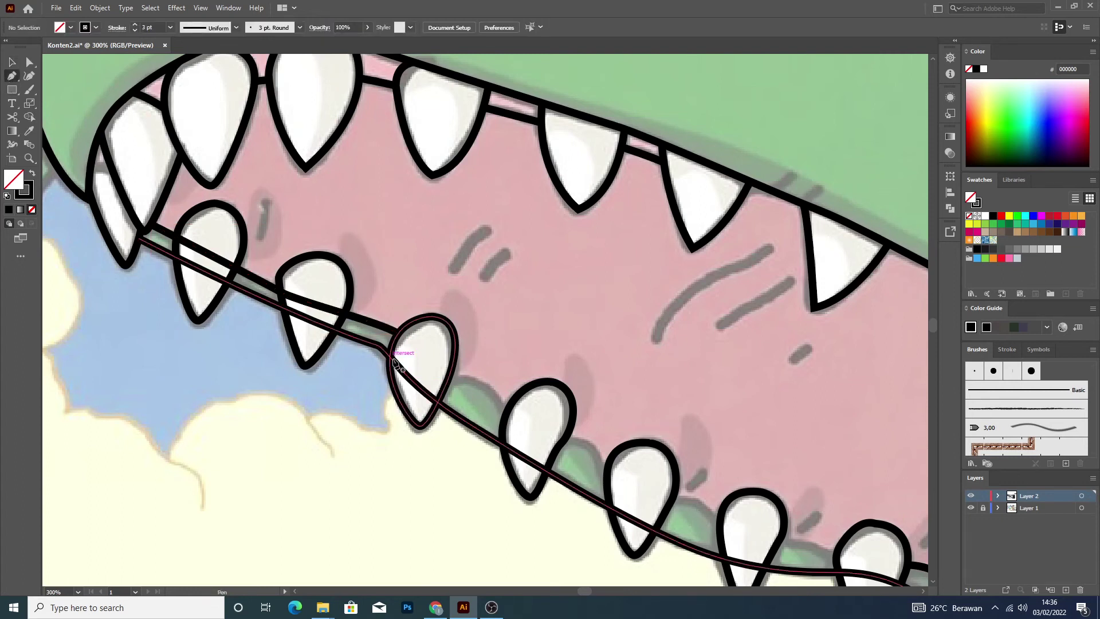
{"action": "left_click", "coordinate": [450, 382]}
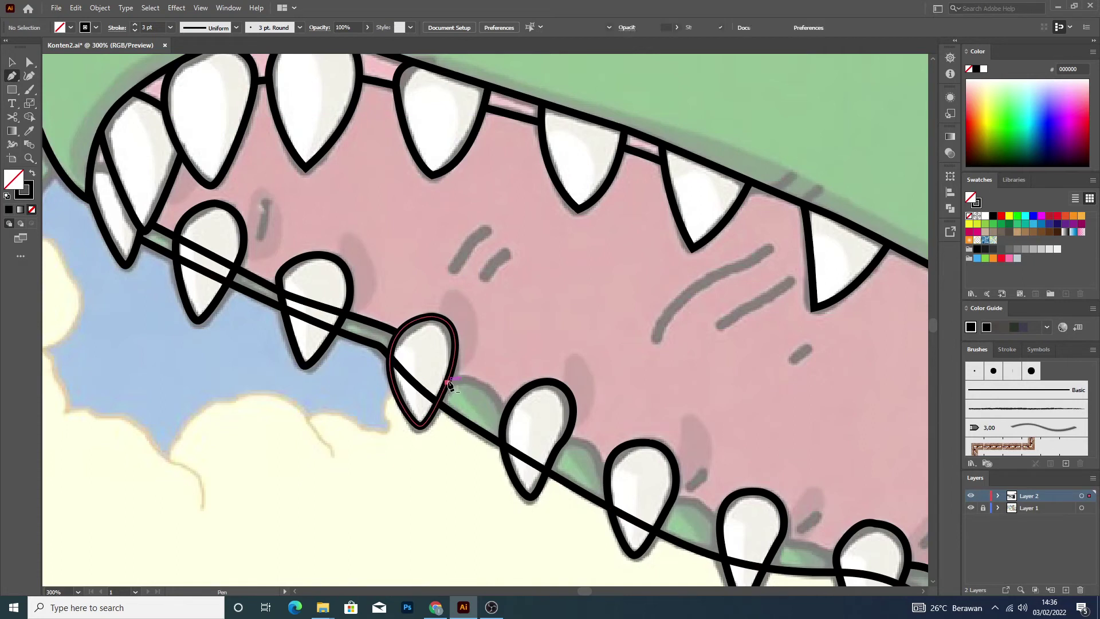
{"action": "left_click_drag", "start_coordinate": [507, 412], "coordinate": [524, 467]}
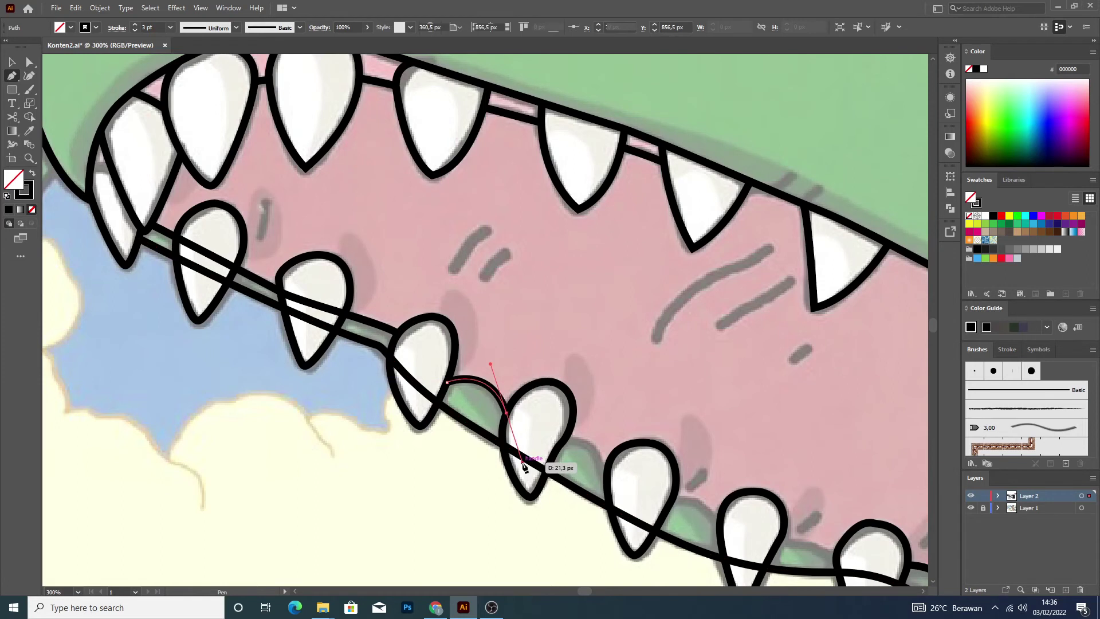
{"action": "key", "text": "v"}
{"action": "left_click", "coordinate": [635, 475]}
Add a gum bump curve joining the next pair of teeth.
{"action": "scroll", "coordinate": [634, 503], "scroll_direction": "up", "scroll_amount": 2}
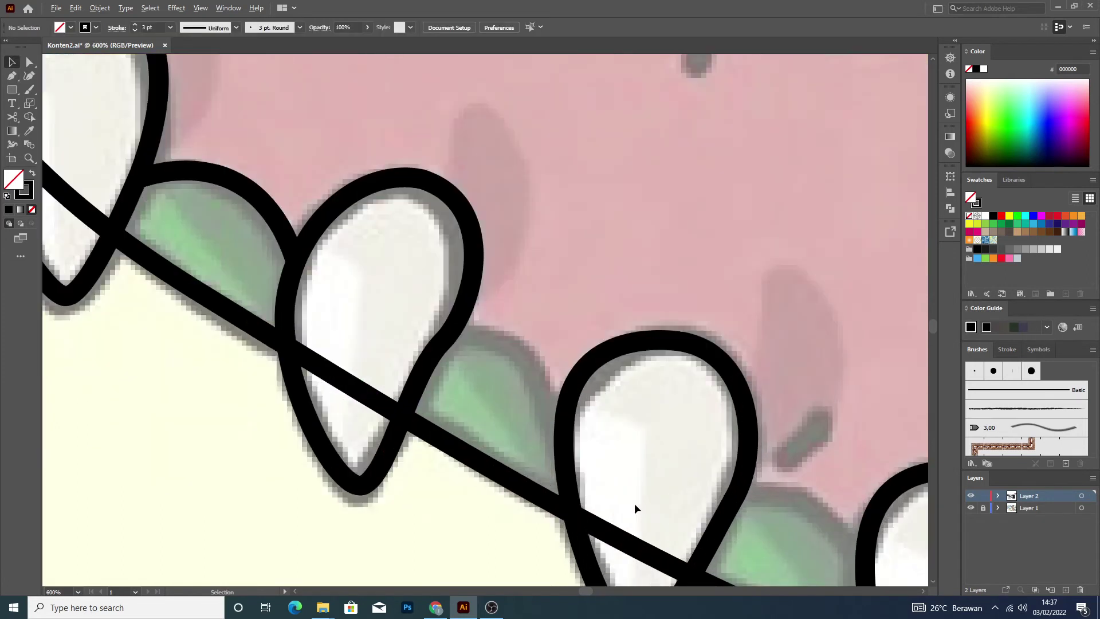
{"action": "key", "text": "p"}
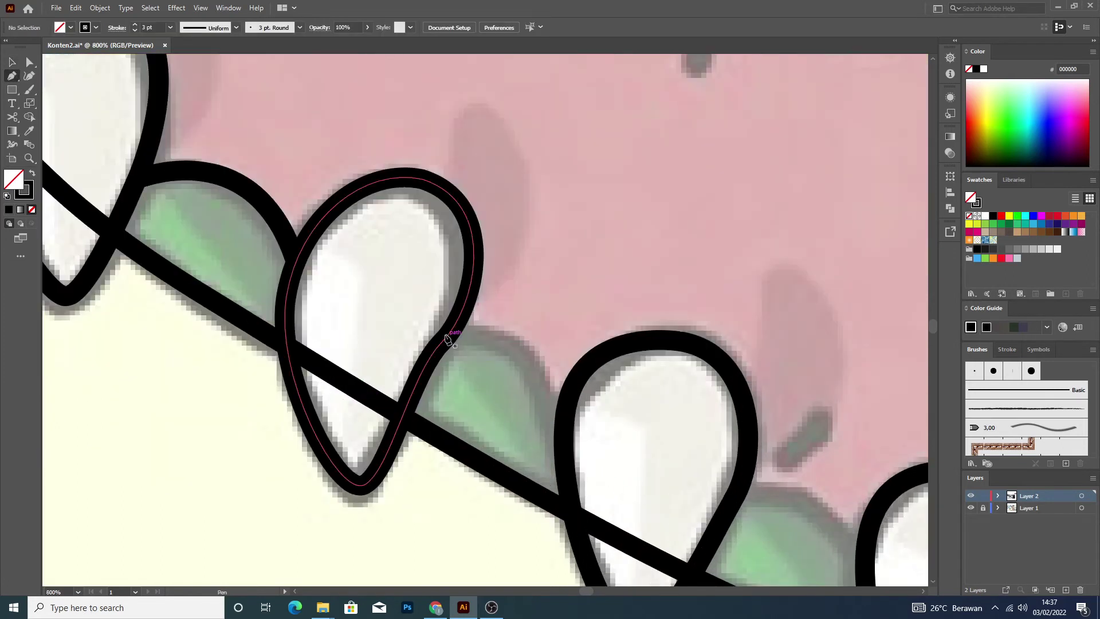
{"action": "left_click", "coordinate": [446, 337]}
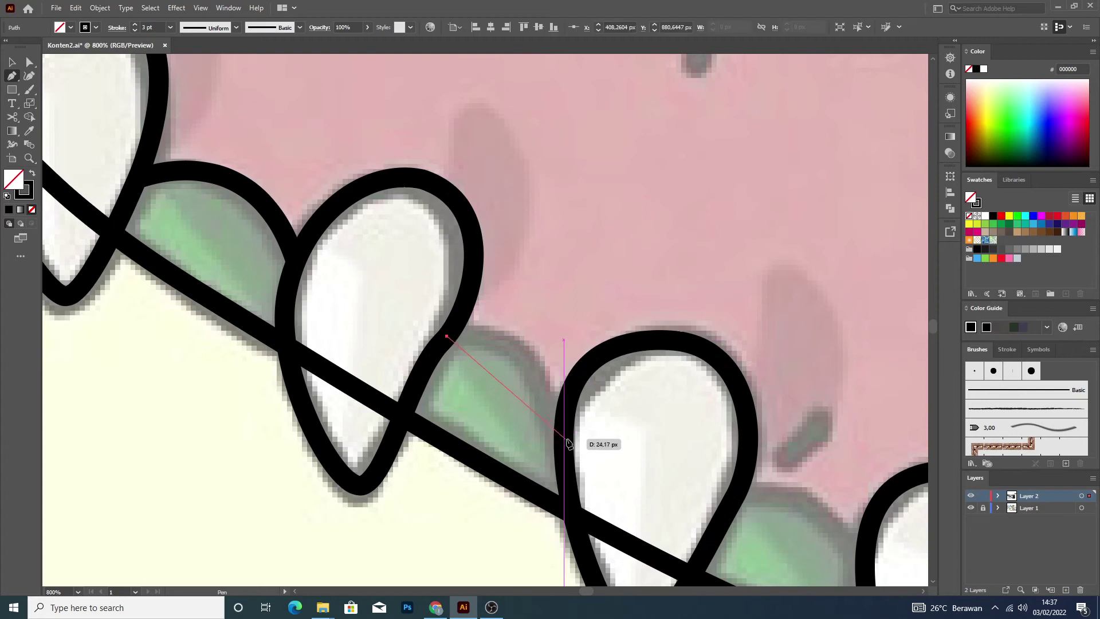
{"action": "left_click_drag", "start_coordinate": [564, 442], "coordinate": [585, 584]}
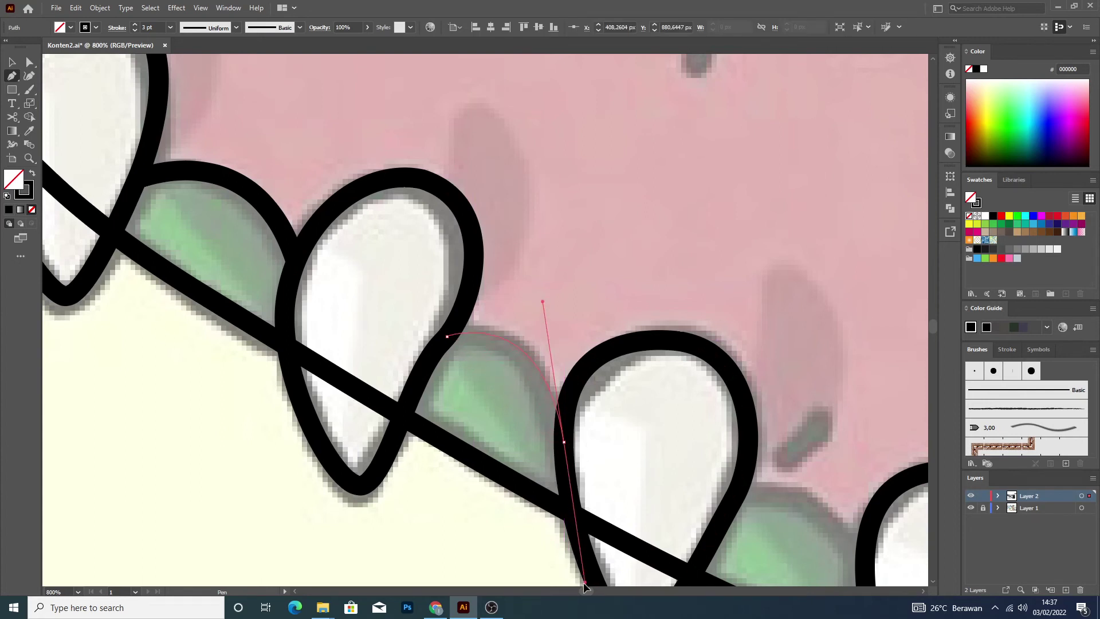
{"action": "key", "text": "v"}
{"action": "left_click", "coordinate": [581, 219]}
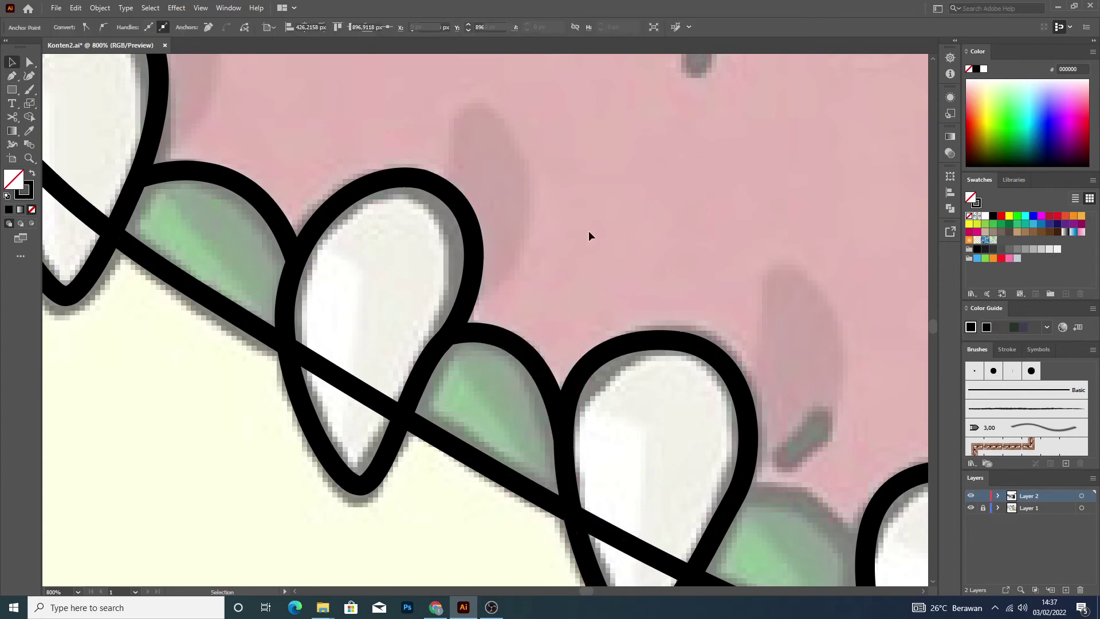
Draw another curved gum bump between the following teeth.
{"action": "scroll", "coordinate": [613, 264], "scroll_direction": "down", "scroll_amount": 3}
{"action": "scroll", "coordinate": [720, 432], "scroll_direction": "up", "scroll_amount": 1}
{"action": "key", "text": "p"}
{"action": "left_click", "coordinate": [591, 287]}
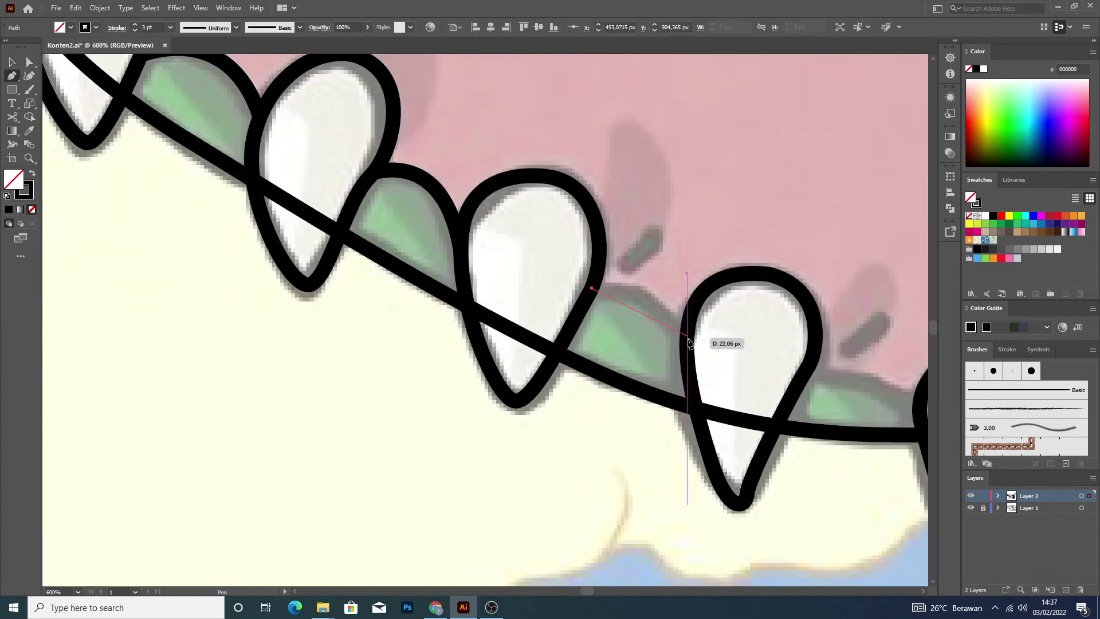
{"action": "mouse_move", "coordinate": [687, 339]}
{"action": "left_mouse_down"}
{"action": "mouse_move", "coordinate": [735, 405]}
{"action": "mouse_move", "coordinate": [680, 195]}
{"action": "left_mouse_up"}
{"action": "left_click", "coordinate": [681, 192], "text": "ctrl"}
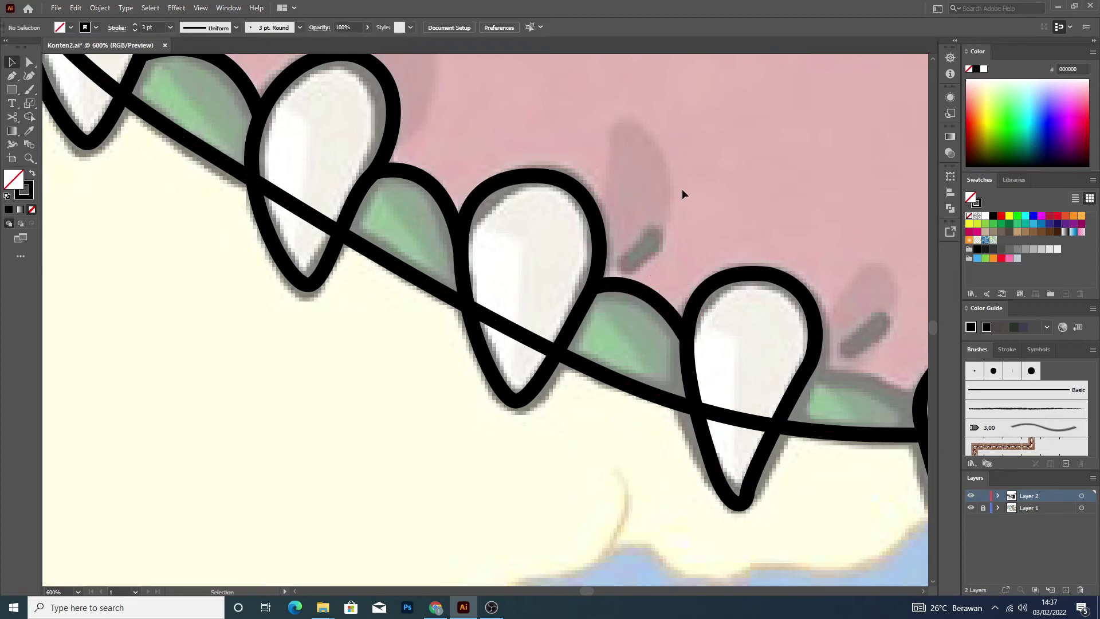
{"action": "scroll", "coordinate": [704, 212], "scroll_direction": "down", "scroll_amount": 2}
{"action": "scroll", "coordinate": [785, 257], "scroll_direction": "down", "scroll_amount": 3}
{"action": "scroll", "coordinate": [892, 276], "scroll_direction": "up", "scroll_amount": 1}
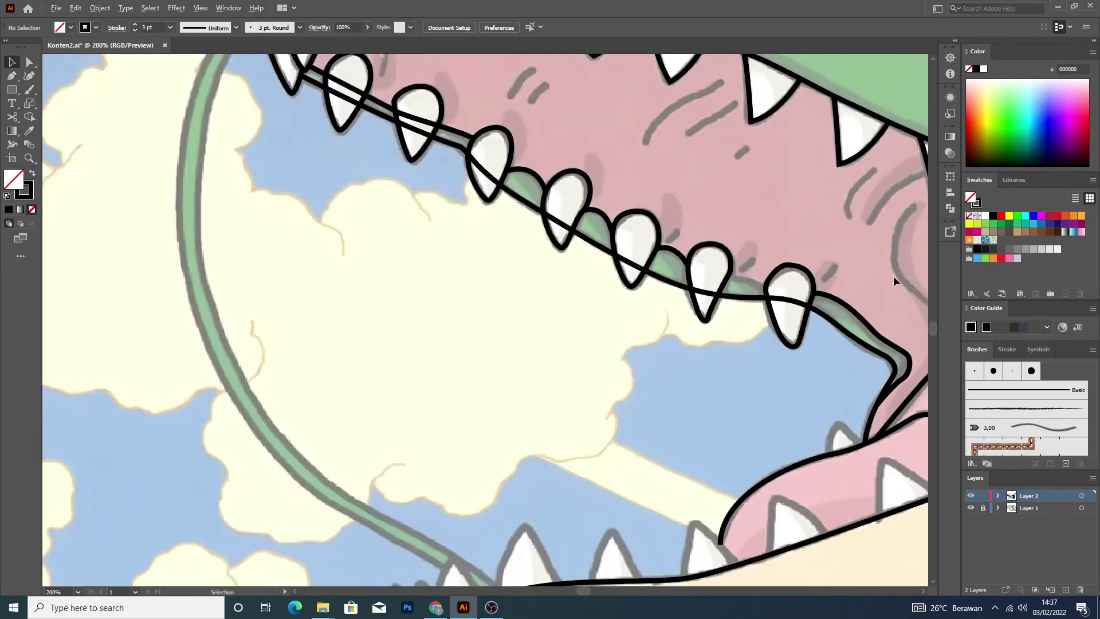
{"action": "scroll", "coordinate": [775, 274], "scroll_direction": "up", "scroll_amount": 1}
{"action": "scroll", "coordinate": [735, 256], "scroll_direction": "up", "scroll_amount": 1}
Trace a final bent gum curve between teeth, then zoom out and back in to review.
{"action": "key", "text": "p"}
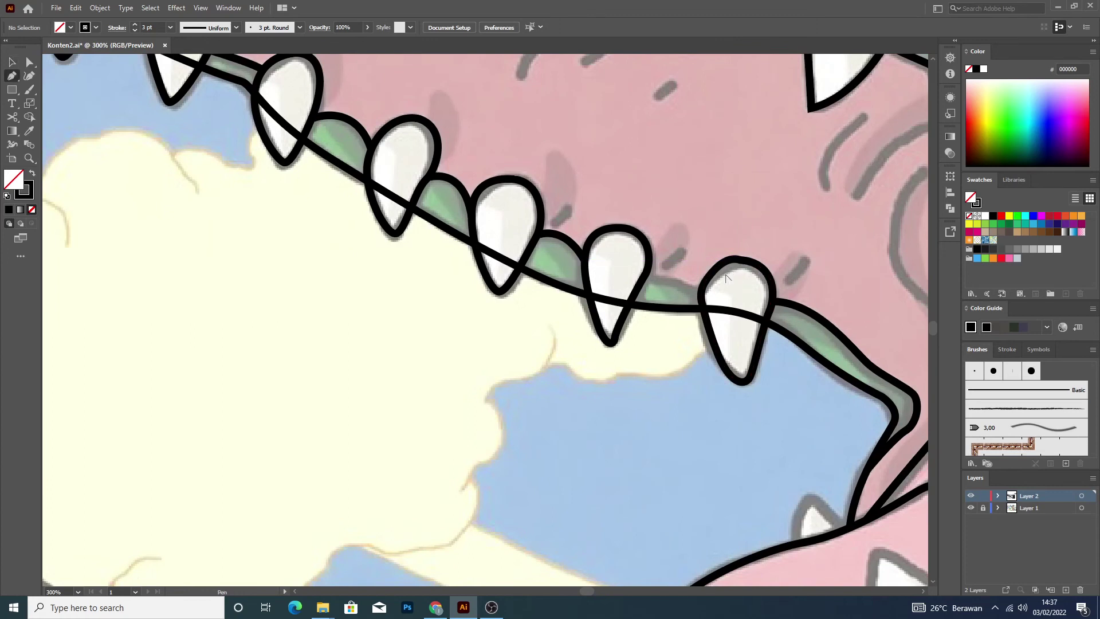
{"action": "scroll", "coordinate": [725, 275], "scroll_direction": "up", "scroll_amount": 1}
{"action": "left_click", "coordinate": [569, 279]}
{"action": "left_click", "coordinate": [672, 290]}
{"action": "left_click", "coordinate": [686, 304]}
{"action": "left_click_drag", "start_coordinate": [712, 328], "coordinate": [747, 343]}
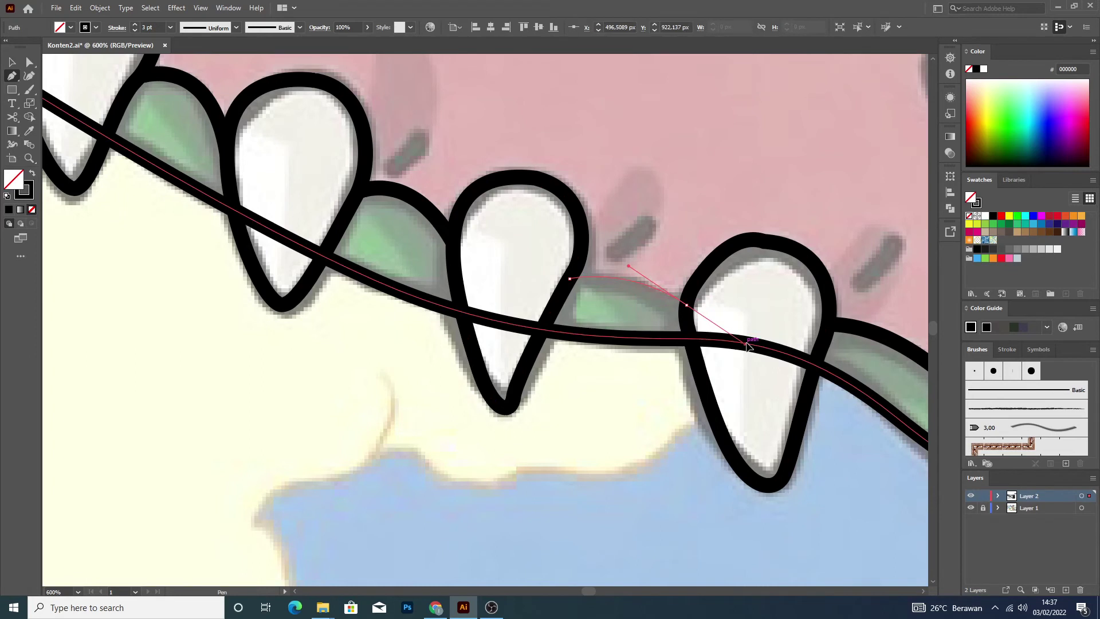
{"action": "key", "text": "v"}
{"action": "left_click", "coordinate": [635, 166]}
{"action": "scroll", "coordinate": [634, 166], "scroll_direction": "down", "scroll_amount": 3}
{"action": "scroll", "coordinate": [634, 166], "scroll_direction": "down", "scroll_amount": 2}
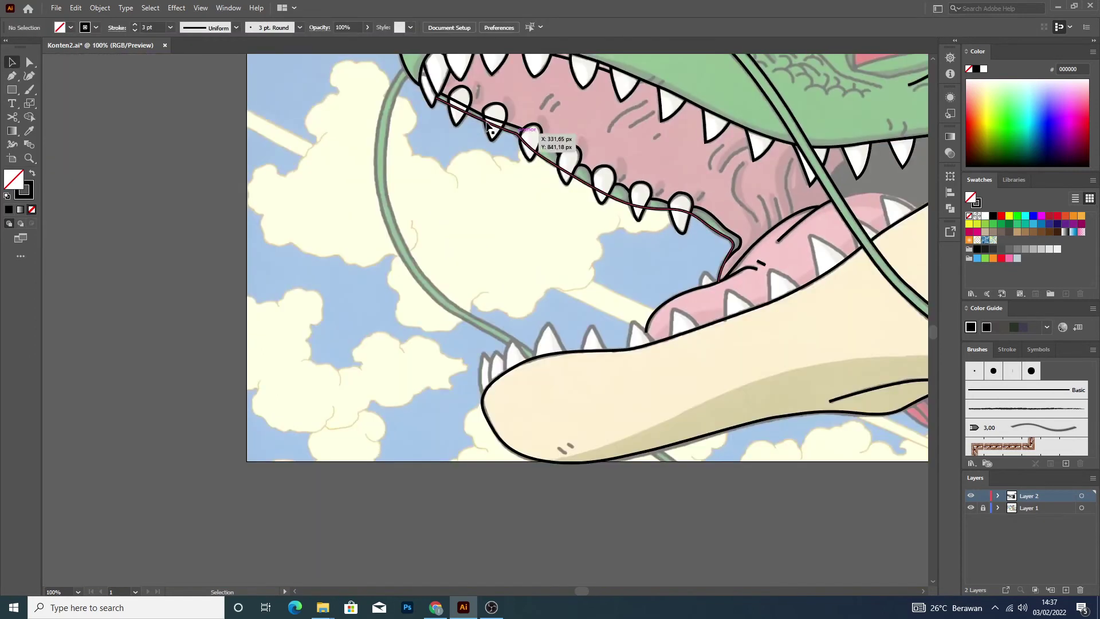
{"action": "scroll", "coordinate": [479, 114], "scroll_direction": "up", "scroll_amount": 1}
{"action": "scroll", "coordinate": [484, 135], "scroll_direction": "up", "scroll_amount": 2}
{"action": "scroll", "coordinate": [484, 135], "scroll_direction": "up", "scroll_amount": 1}
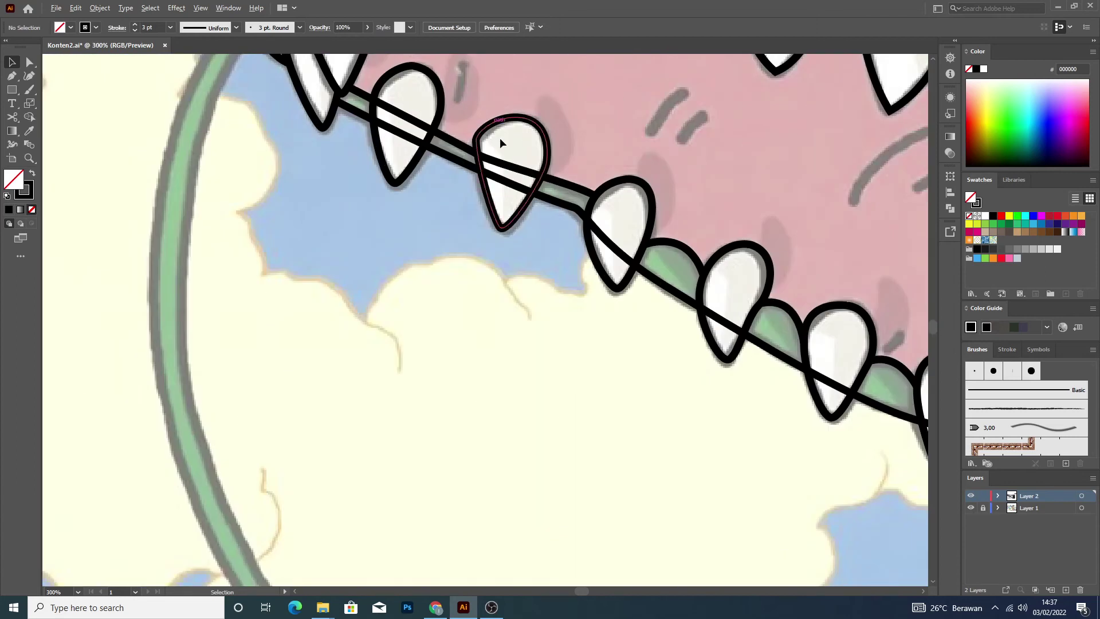
Cut the gum line at both edges of the first lower tooth and delete the piece inside.
{"action": "left_click", "coordinate": [514, 166]}
{"action": "key", "text": "c"}
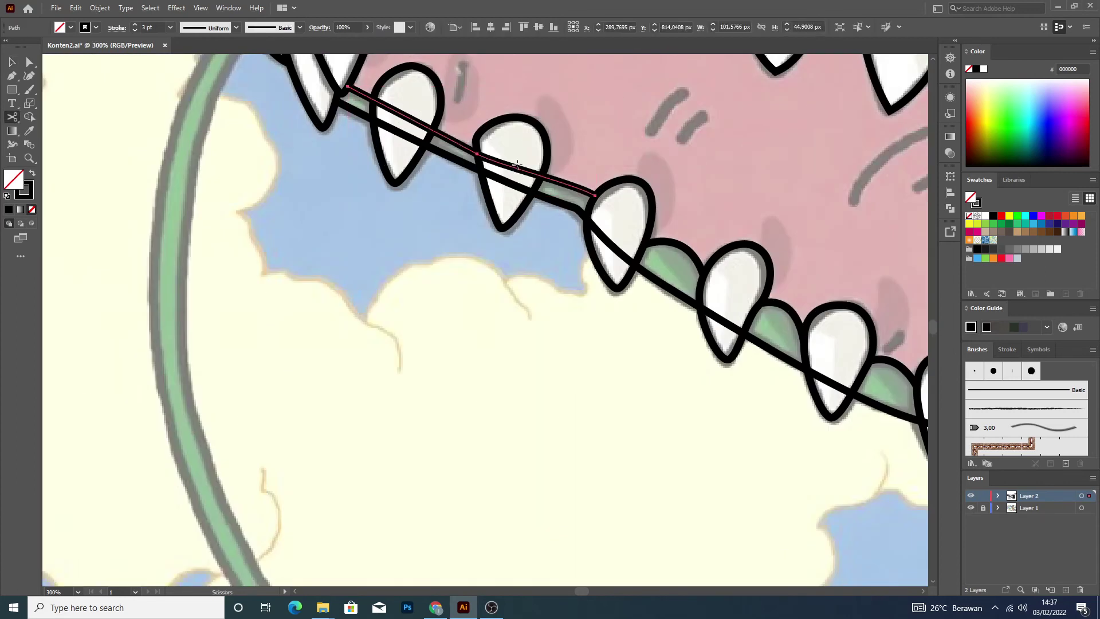
{"action": "scroll", "coordinate": [515, 164], "scroll_direction": "up", "scroll_amount": 3}
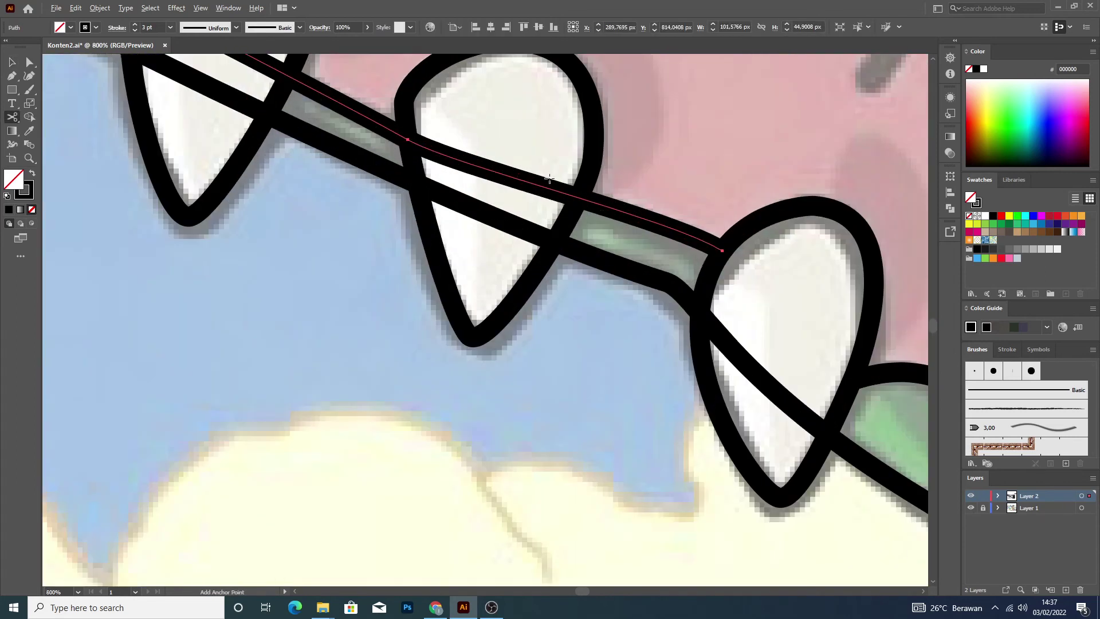
{"action": "left_click", "coordinate": [576, 197]}
{"action": "left_click", "coordinate": [413, 142]}
{"action": "key", "text": "Delete"}
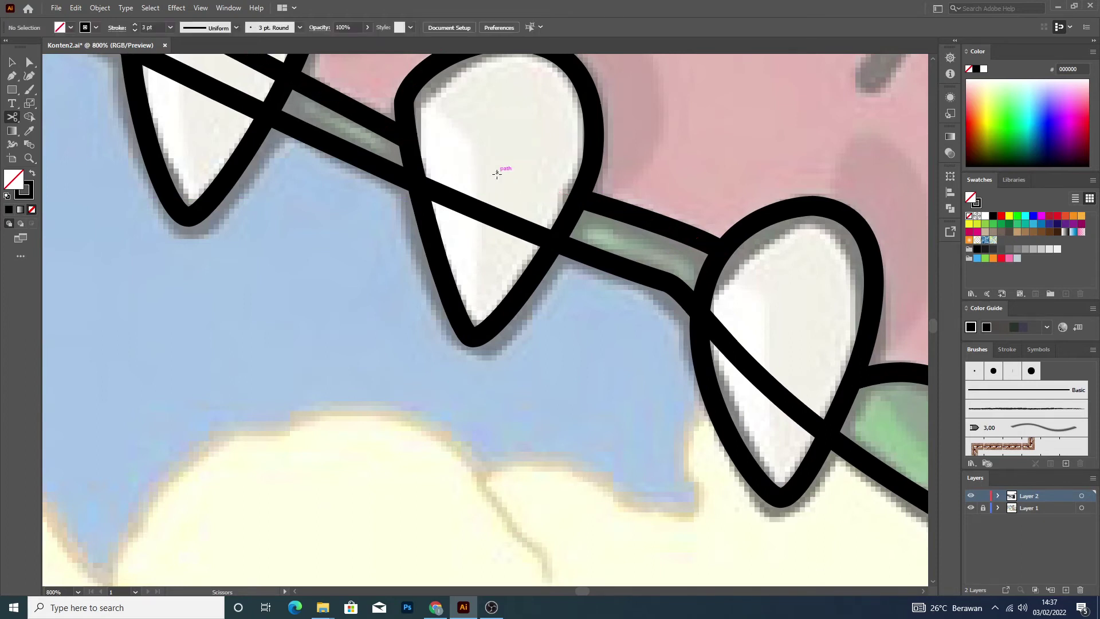
{"action": "key", "text": "ctrl+minus"}
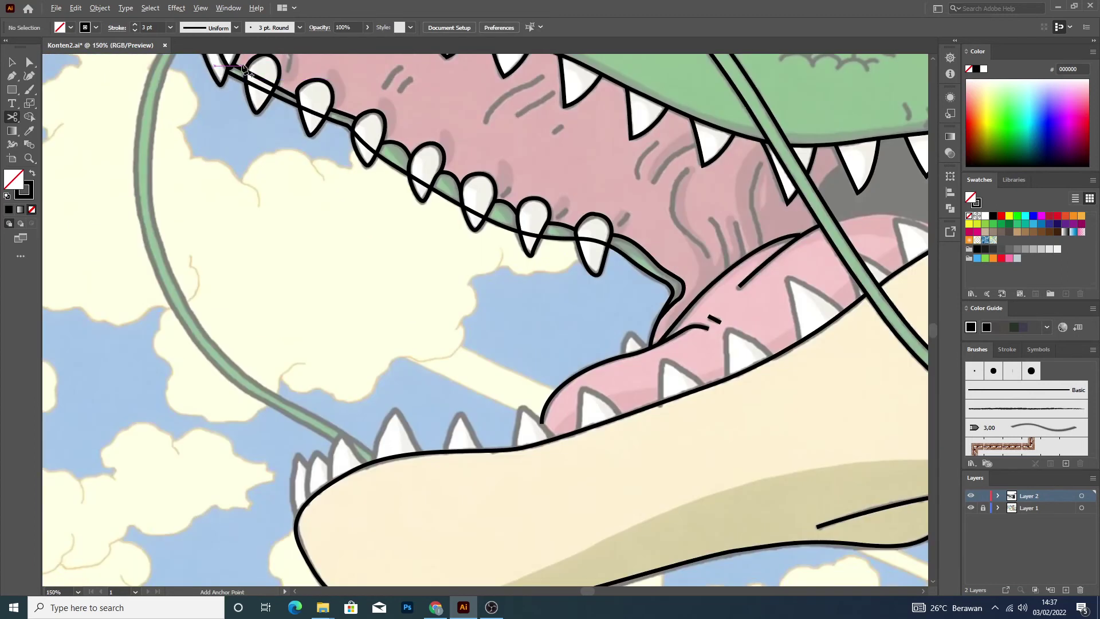
Trim the line segment crossing the next tooth the same way, then zoom out.
{"action": "scroll", "coordinate": [244, 65], "scroll_direction": "up", "scroll_amount": 1, "text": "alt"}
{"action": "key", "text": "v"}
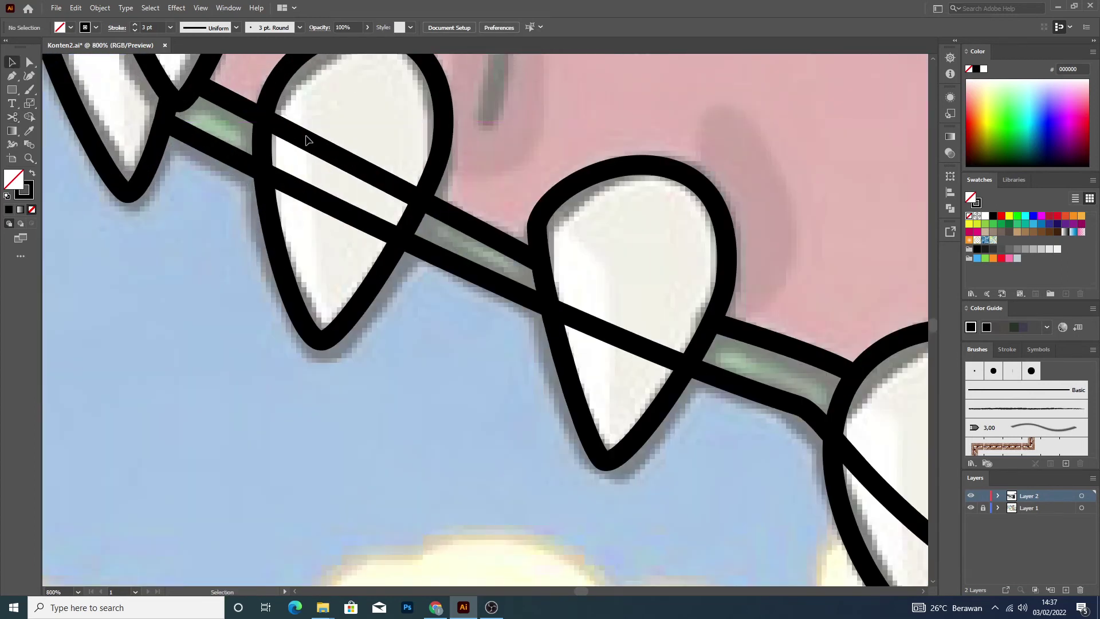
{"action": "left_click", "coordinate": [310, 144]}
{"action": "key", "text": "c"}
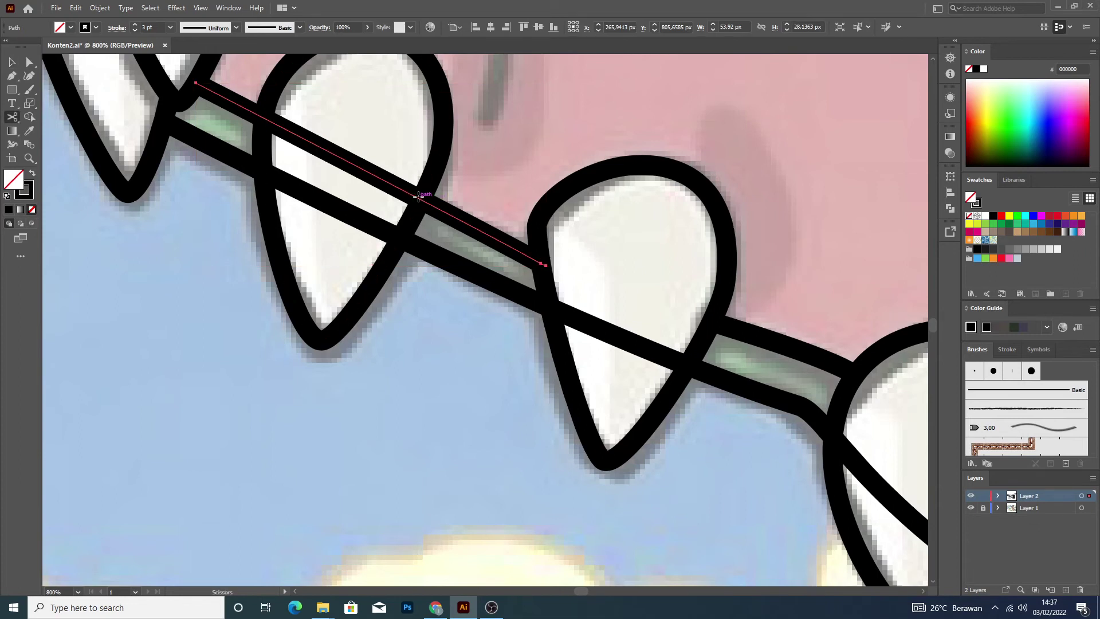
{"action": "left_click", "coordinate": [418, 196]}
{"action": "left_click", "coordinate": [267, 119]}
{"action": "key", "text": "Delete"}
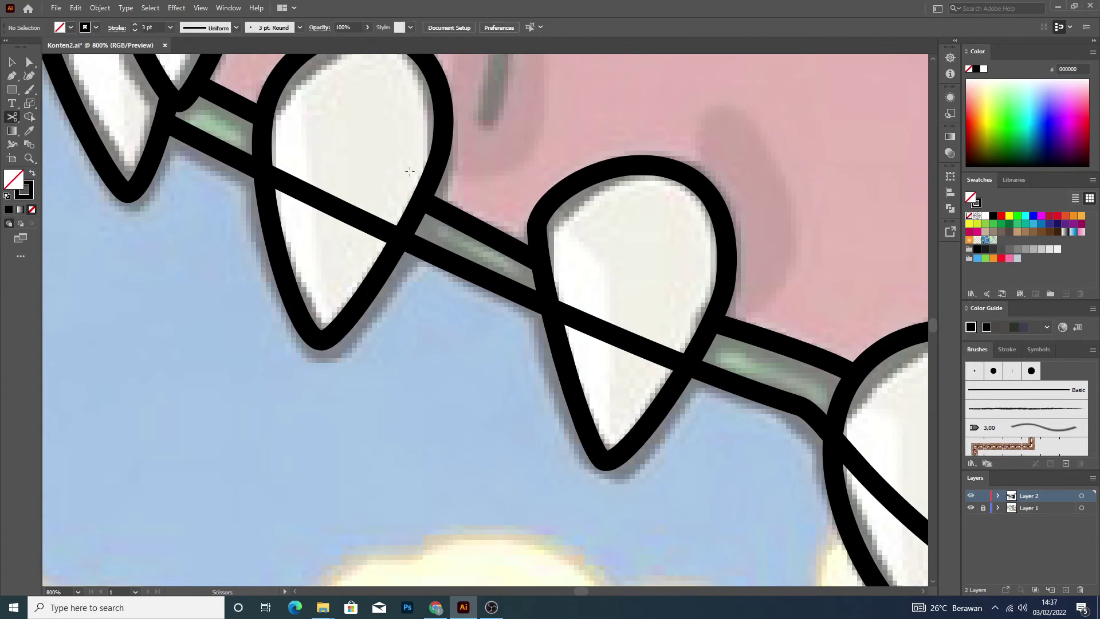
{"action": "key", "text": "ctrl+0"}
Cut away the jaw line running through the following two teeth.
{"action": "scroll", "coordinate": [477, 193], "scroll_direction": "up", "scroll_amount": 4}
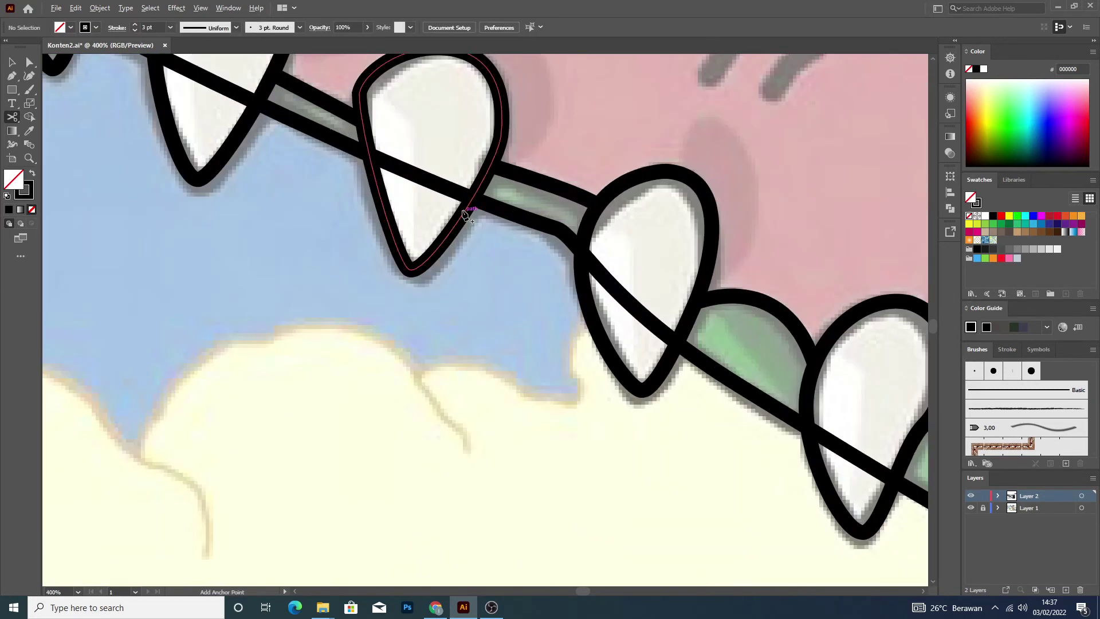
{"action": "scroll", "coordinate": [474, 197], "scroll_direction": "up", "scroll_amount": 1}
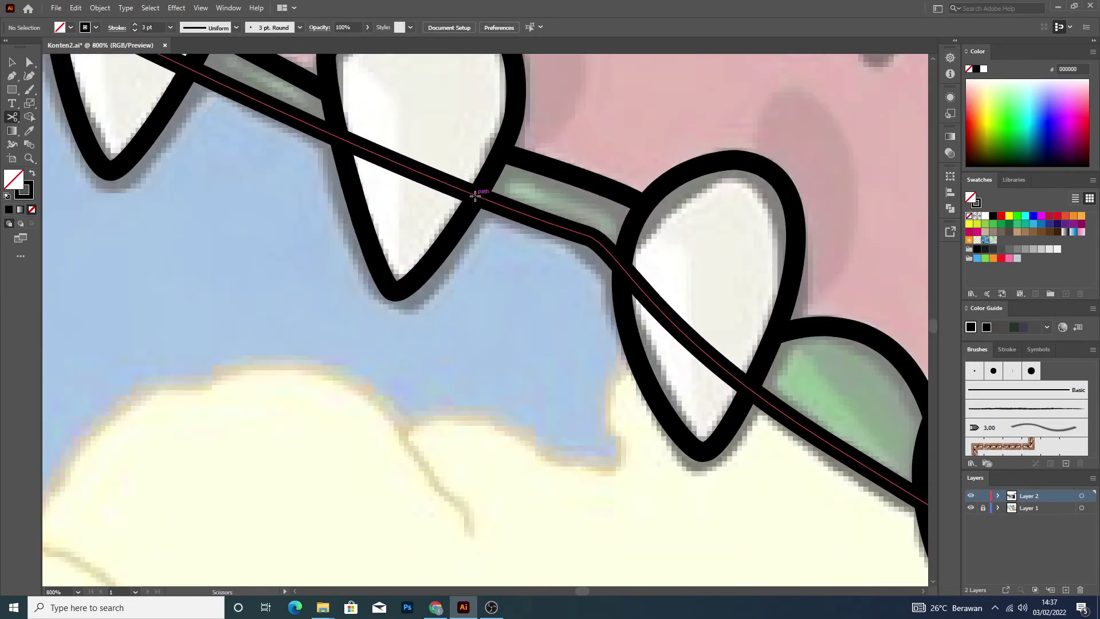
{"action": "left_click", "coordinate": [472, 194]}
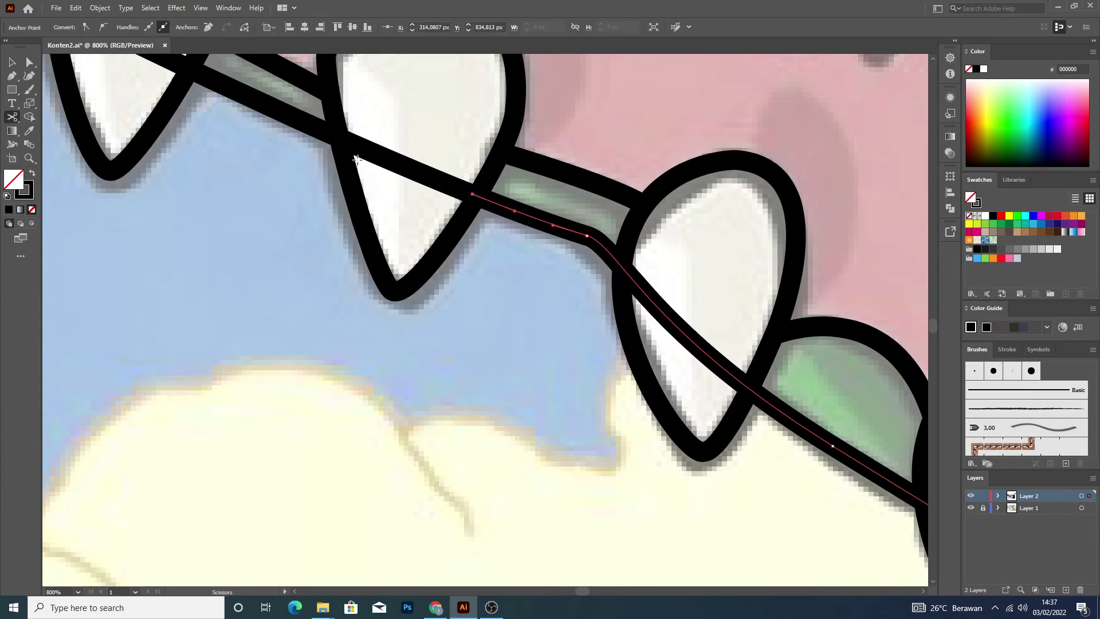
{"action": "left_click", "coordinate": [345, 140]}
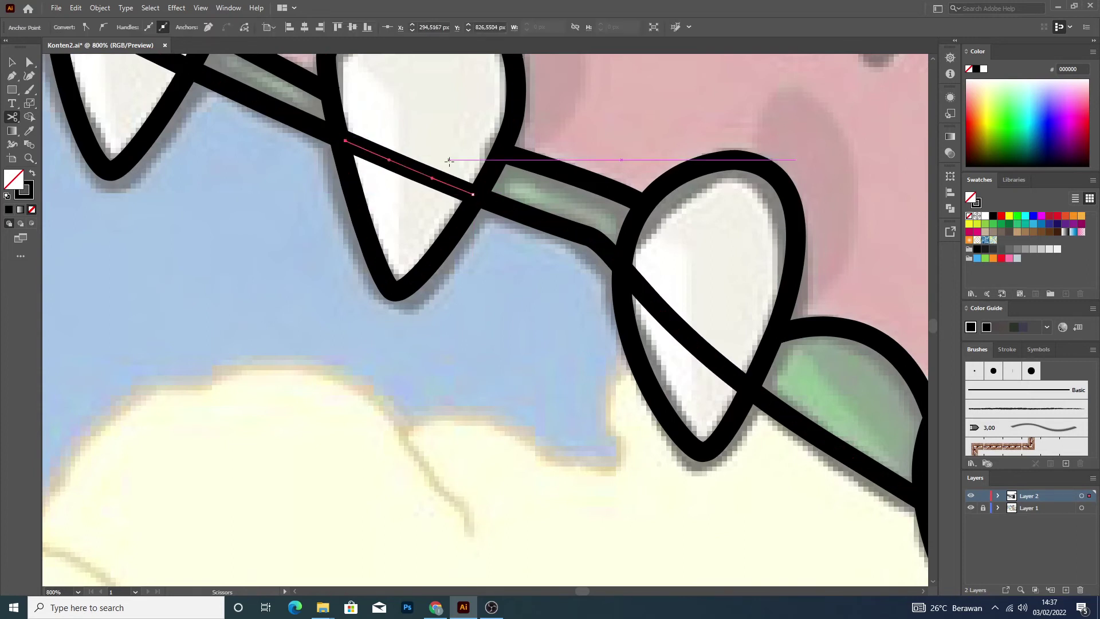
{"action": "key", "text": "Delete"}
{"action": "scroll", "coordinate": [193, 111], "scroll_direction": "down", "scroll_amount": 3}
{"action": "scroll", "coordinate": [243, 145], "scroll_direction": "up", "scroll_amount": 2}
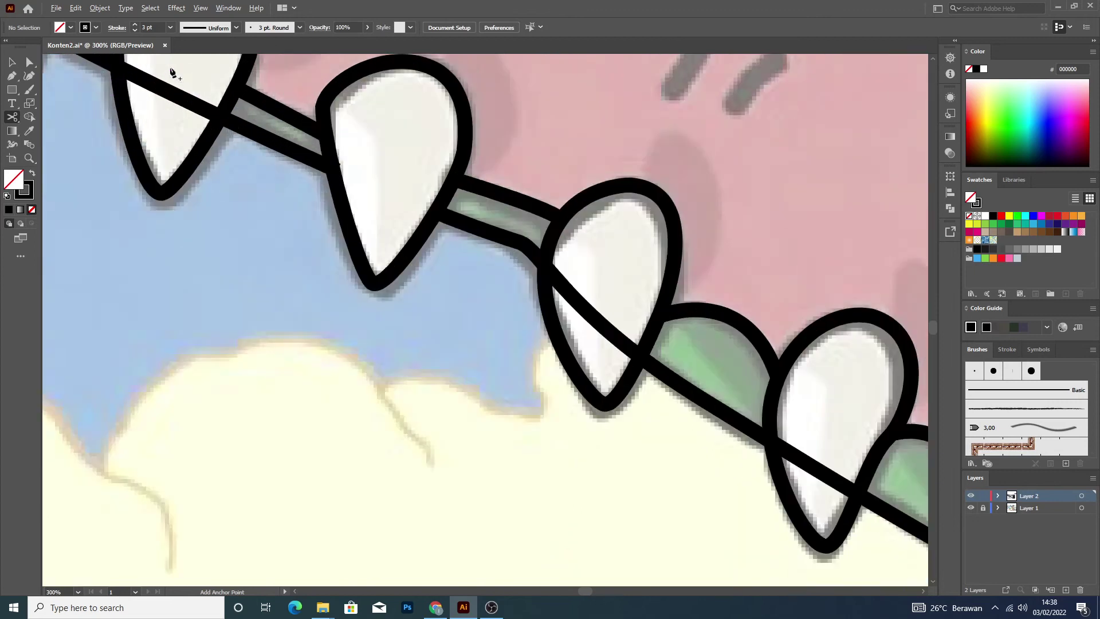
{"action": "scroll", "coordinate": [243, 145], "scroll_direction": "up", "scroll_amount": 2}
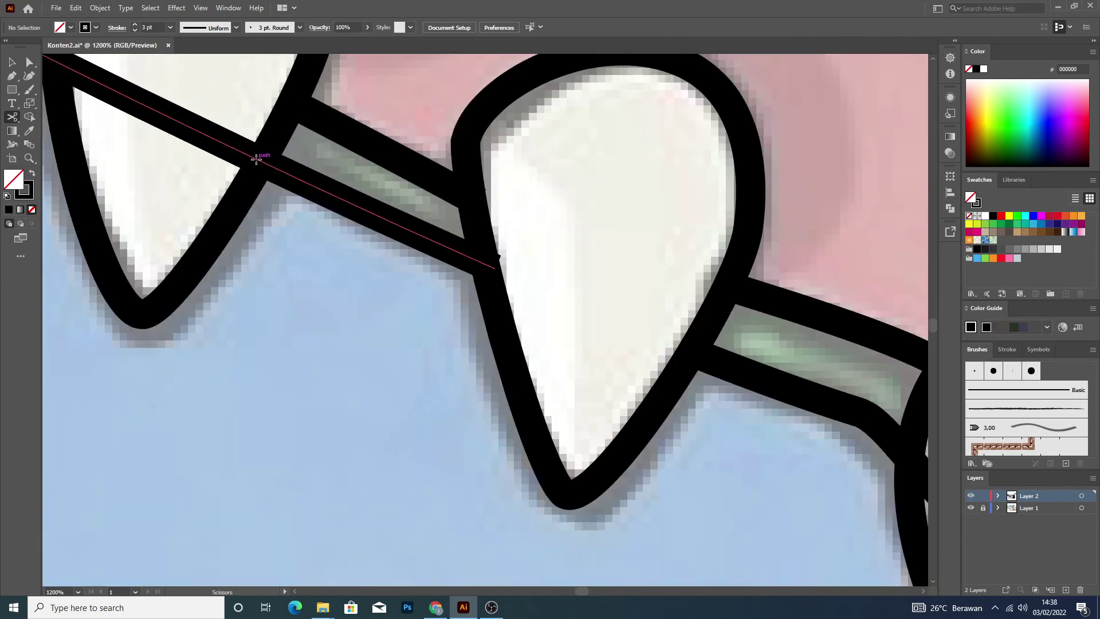
{"action": "left_click", "coordinate": [256, 158]}
{"action": "scroll", "coordinate": [256, 159], "scroll_direction": "down", "scroll_amount": 4}
{"action": "key", "text": "c"}
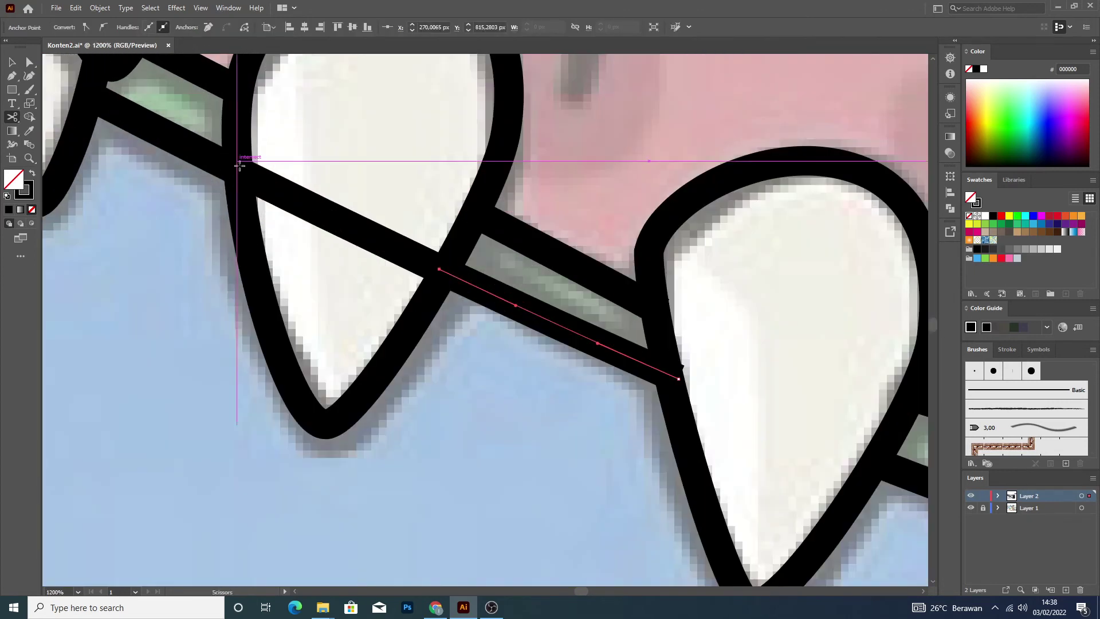
{"action": "left_click", "coordinate": [246, 175]}
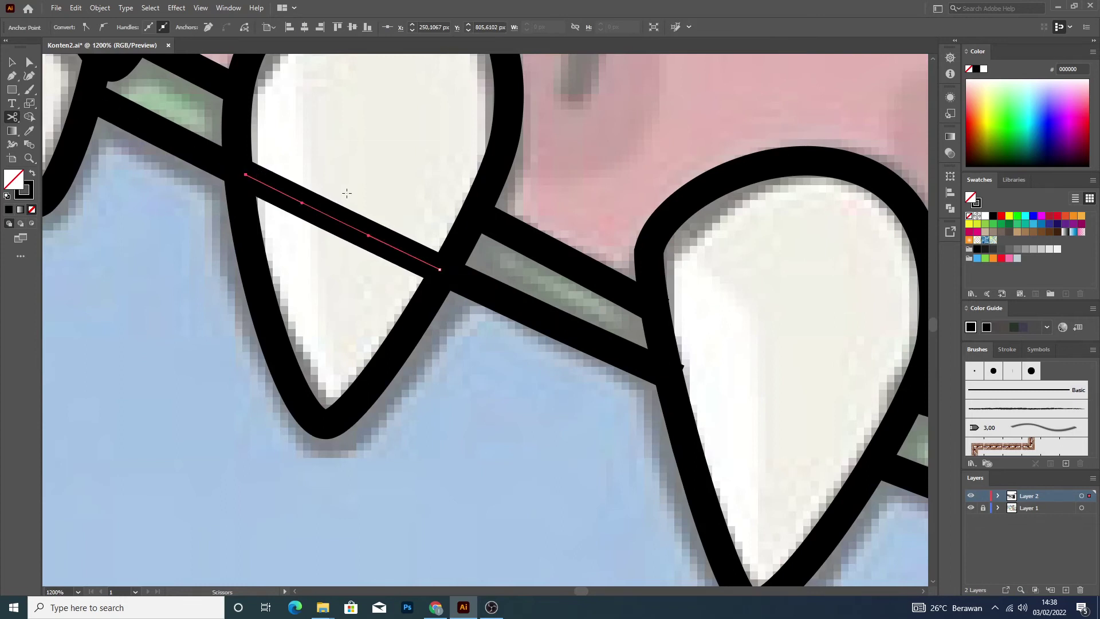
{"action": "key", "text": "ctrl+shift+a"}
Split the line at the next tooth's edges and delete the enclosed piece.
{"action": "scroll", "coordinate": [346, 193], "scroll_direction": "down", "scroll_amount": 2}
{"action": "scroll", "coordinate": [376, 209], "scroll_direction": "down", "scroll_amount": 2}
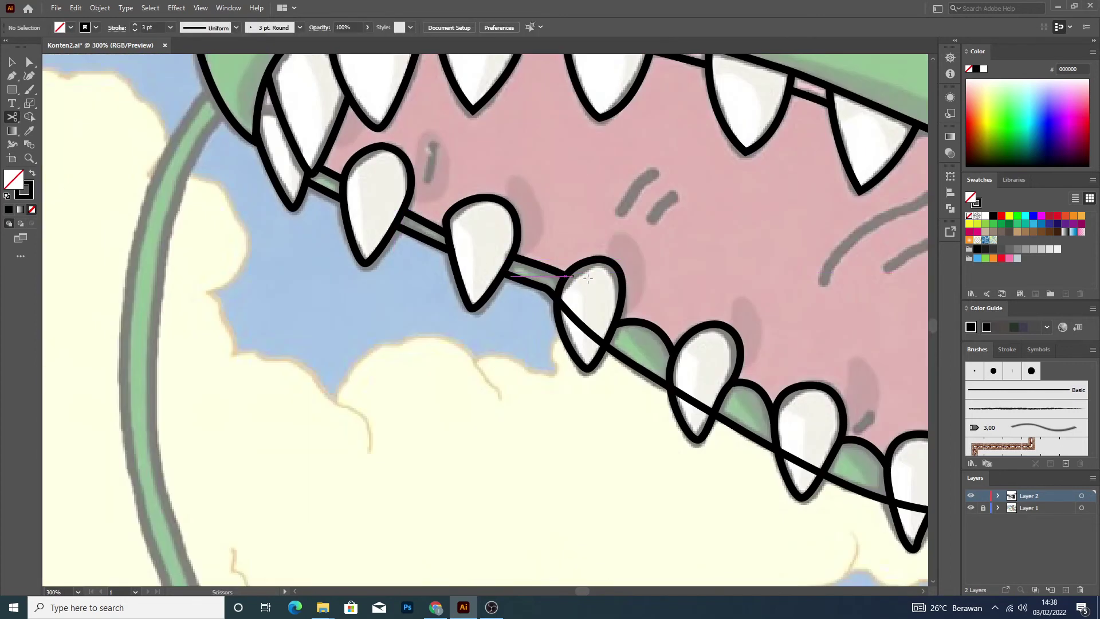
{"action": "scroll", "coordinate": [587, 279], "scroll_direction": "down", "scroll_amount": 2}
{"action": "scroll", "coordinate": [630, 298], "scroll_direction": "up", "scroll_amount": 2}
{"action": "scroll", "coordinate": [639, 302], "scroll_direction": "up", "scroll_amount": 2}
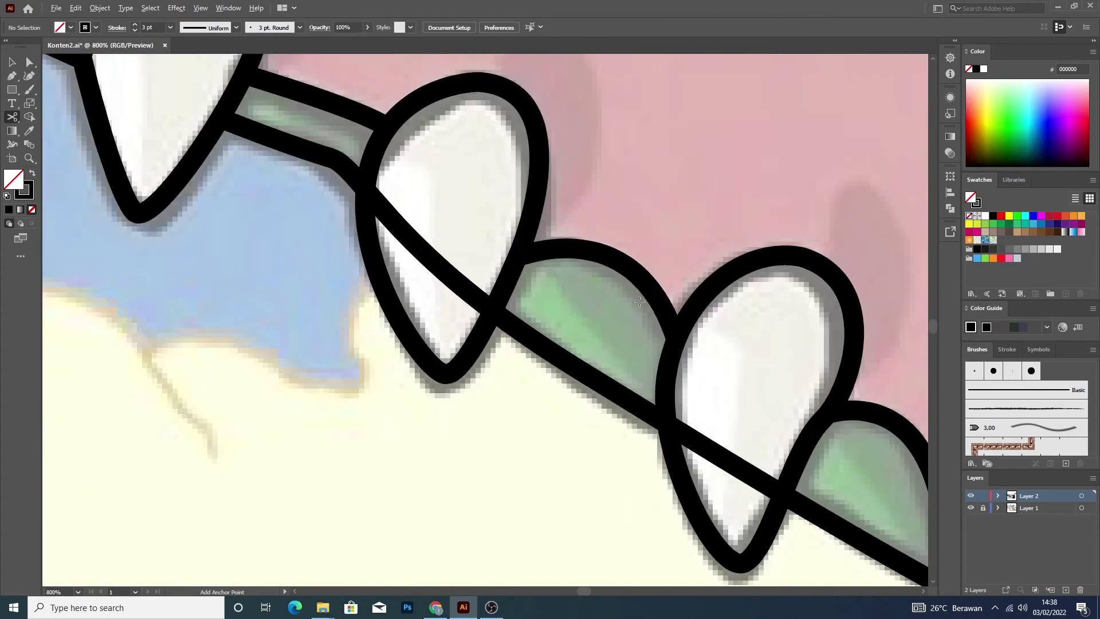
{"action": "left_click", "coordinate": [368, 192]}
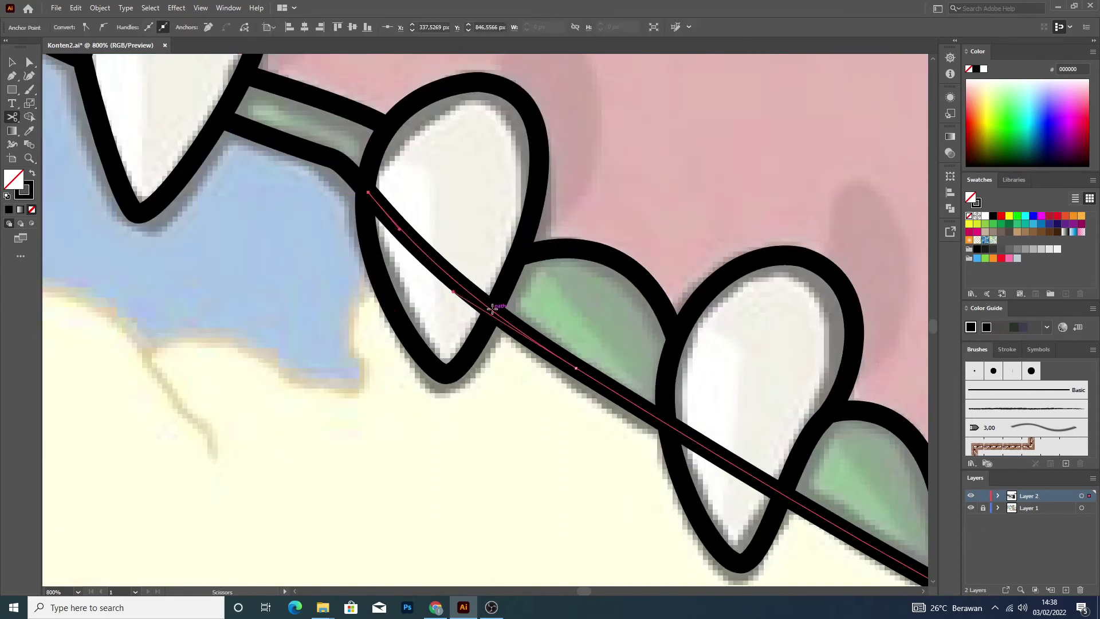
{"action": "left_click", "coordinate": [491, 309]}
{"action": "key", "text": "v"}
{"action": "left_click", "coordinate": [444, 268]}
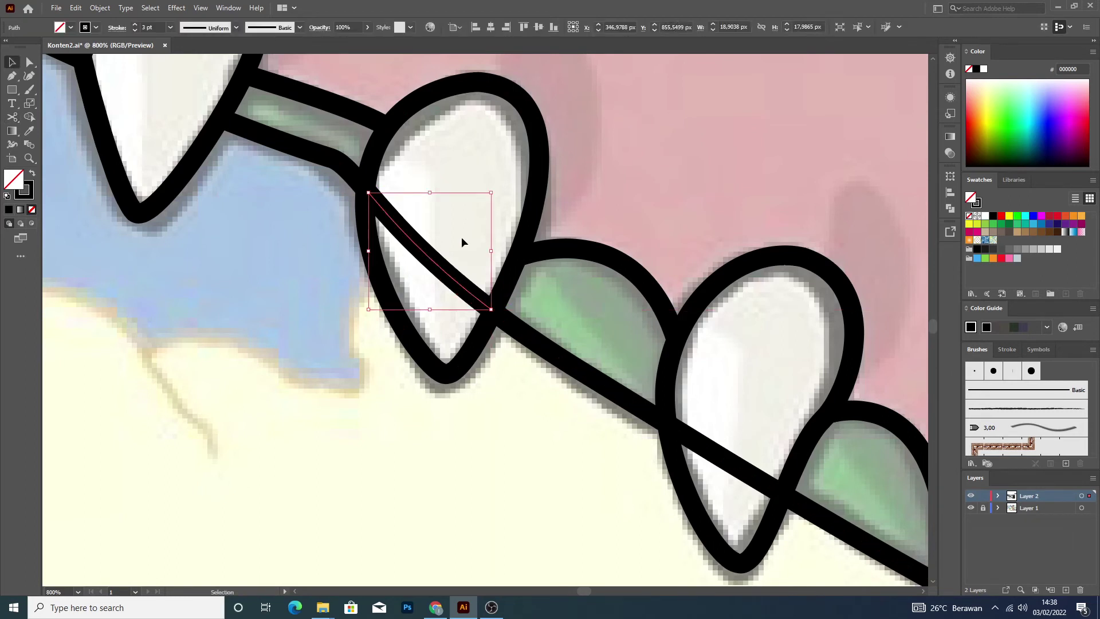
{"action": "key", "text": "Delete"}
Remove another segment crossing a tooth by cutting both its edges and deleting it.
{"action": "scroll", "coordinate": [614, 325], "scroll_direction": "down", "scroll_amount": 4}
{"action": "scroll", "coordinate": [614, 325], "scroll_direction": "up", "scroll_amount": 2}
{"action": "scroll", "coordinate": [661, 366], "scroll_direction": "up", "scroll_amount": 1}
{"action": "key", "text": "c"}
{"action": "scroll", "coordinate": [428, 229], "scroll_direction": "up", "scroll_amount": 1}
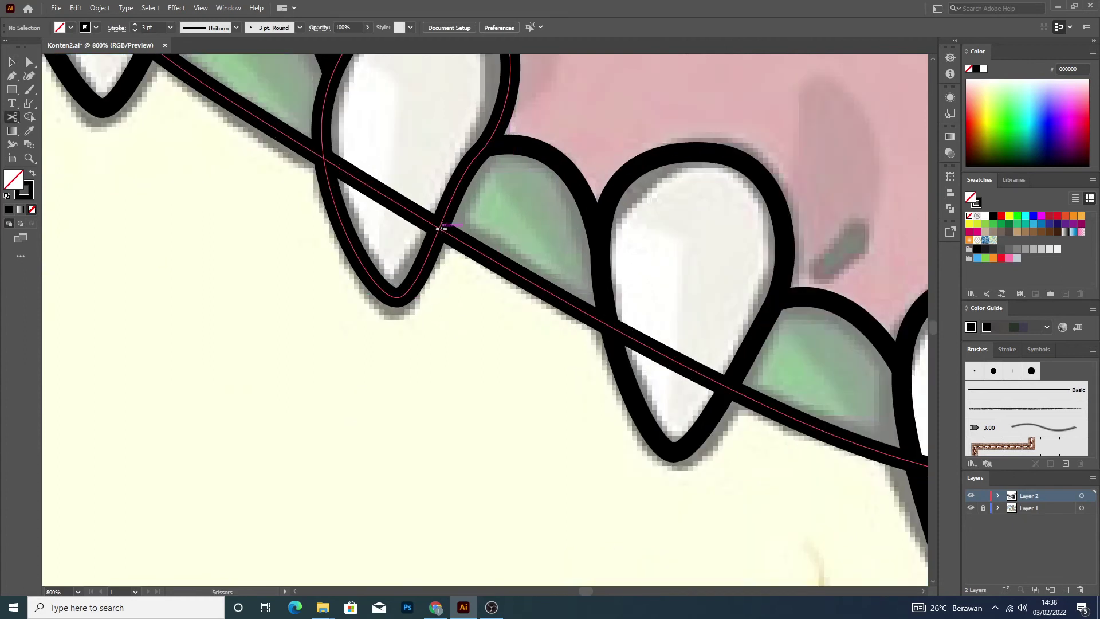
{"action": "left_click", "coordinate": [436, 225]}
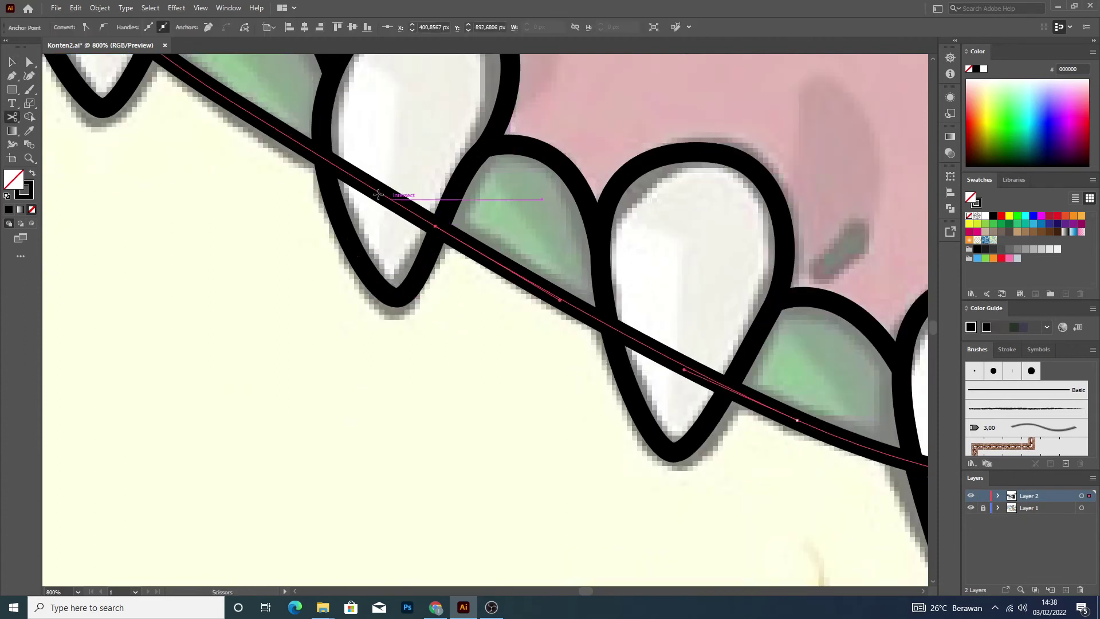
{"action": "left_click", "coordinate": [326, 160]}
{"action": "key", "text": "Delete"}
{"action": "key", "text": "ctrl+shift+a"}
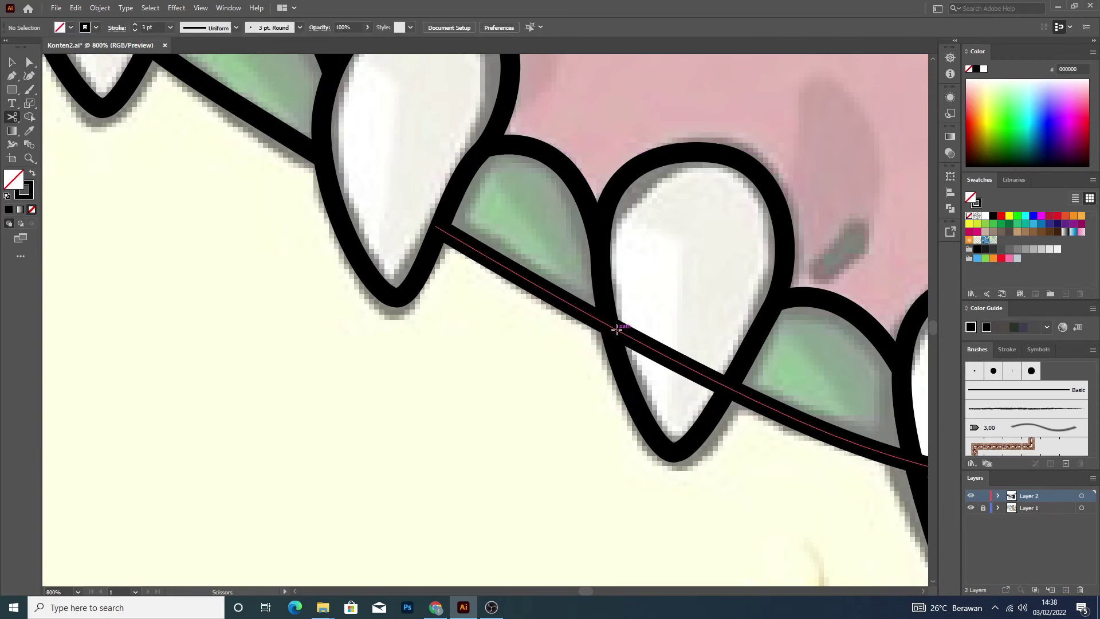
Cut the diagonal line at the next tooth and delete the section crossing it.
{"action": "left_click", "coordinate": [616, 329]}
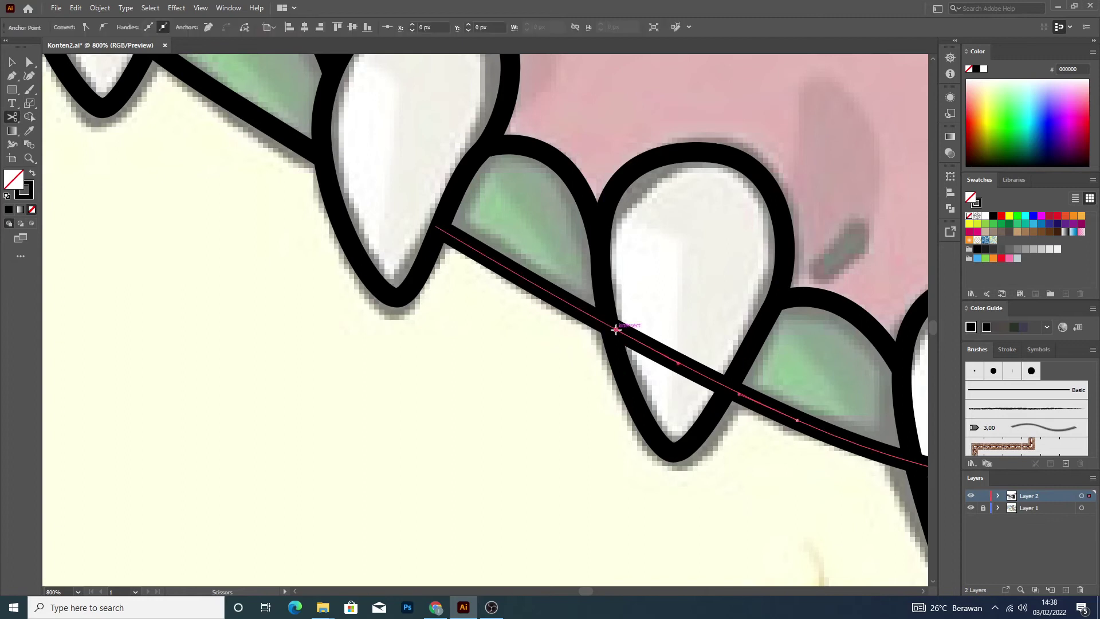
{"action": "left_click", "coordinate": [726, 386]}
{"action": "key", "text": "v"}
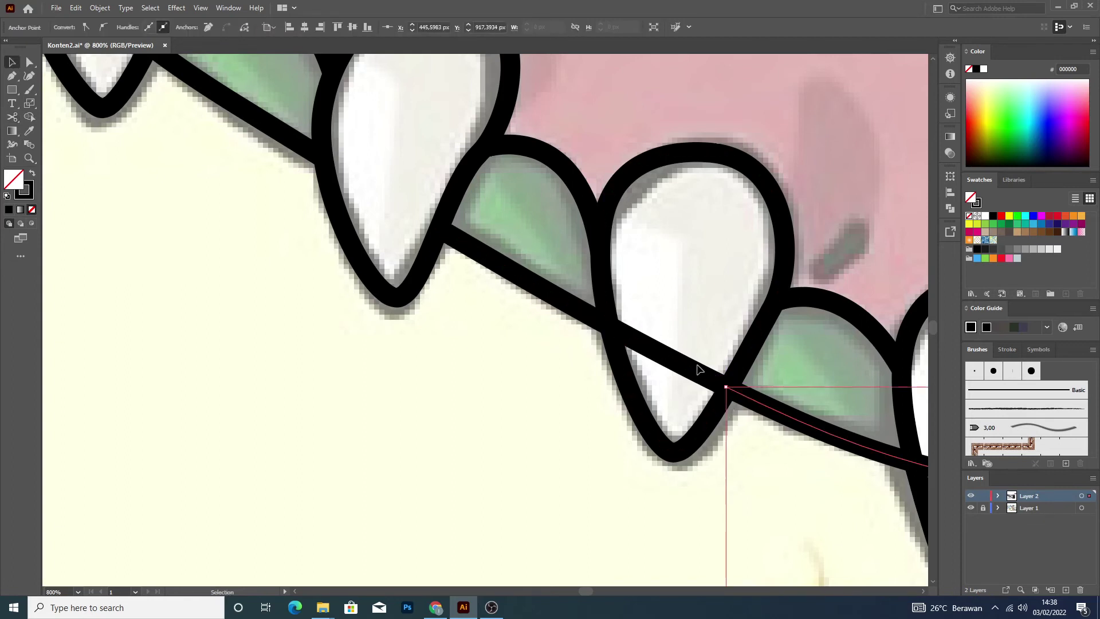
{"action": "left_click", "coordinate": [695, 370]}
{"action": "key", "text": "Delete"}
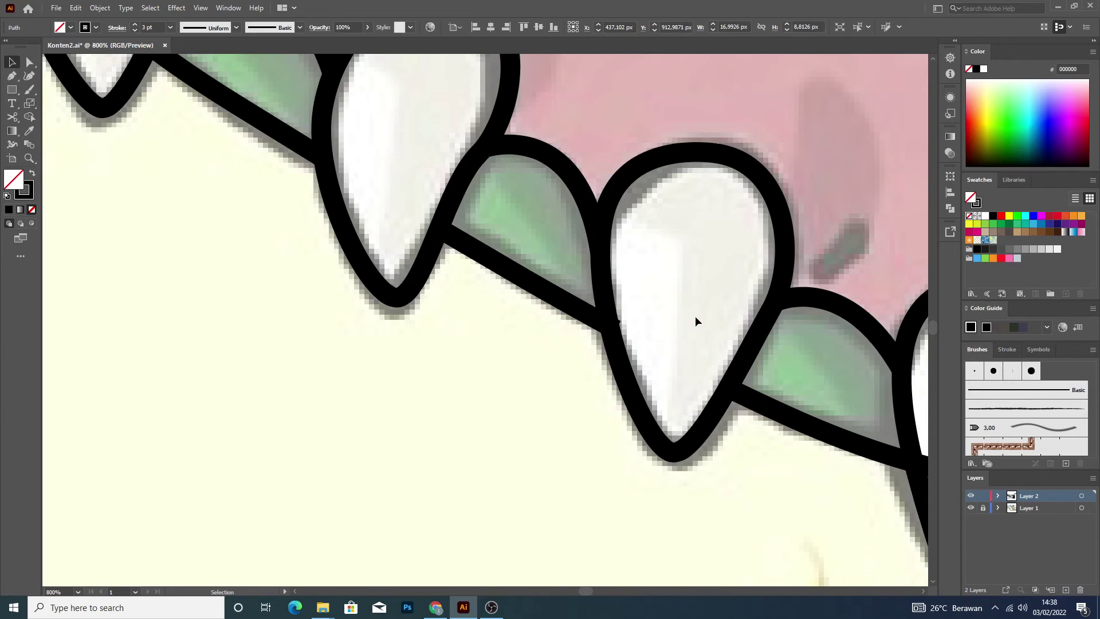
{"action": "scroll", "coordinate": [745, 367], "scroll_direction": "down", "scroll_amount": 3}
{"action": "scroll", "coordinate": [857, 387], "scroll_direction": "up", "scroll_amount": 2}
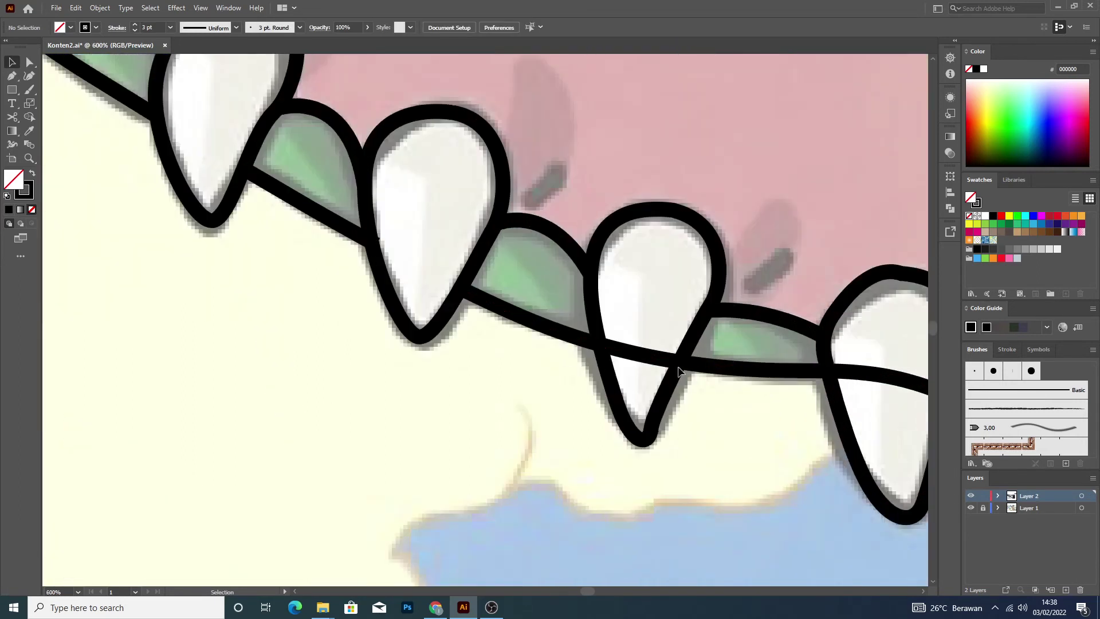
Trim away the line crossing the following tooth between its left and right edges.
{"action": "left_click", "coordinate": [674, 367]}
{"action": "key", "text": "c"}
{"action": "scroll", "coordinate": [685, 364], "scroll_direction": "up", "scroll_amount": 2}
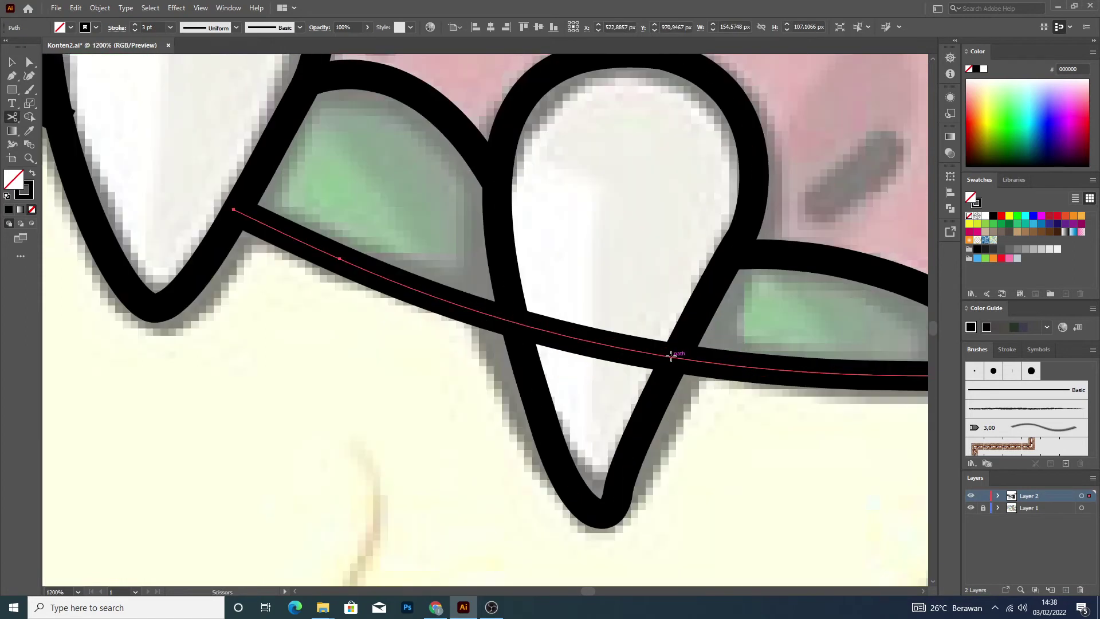
{"action": "left_click", "coordinate": [671, 358]}
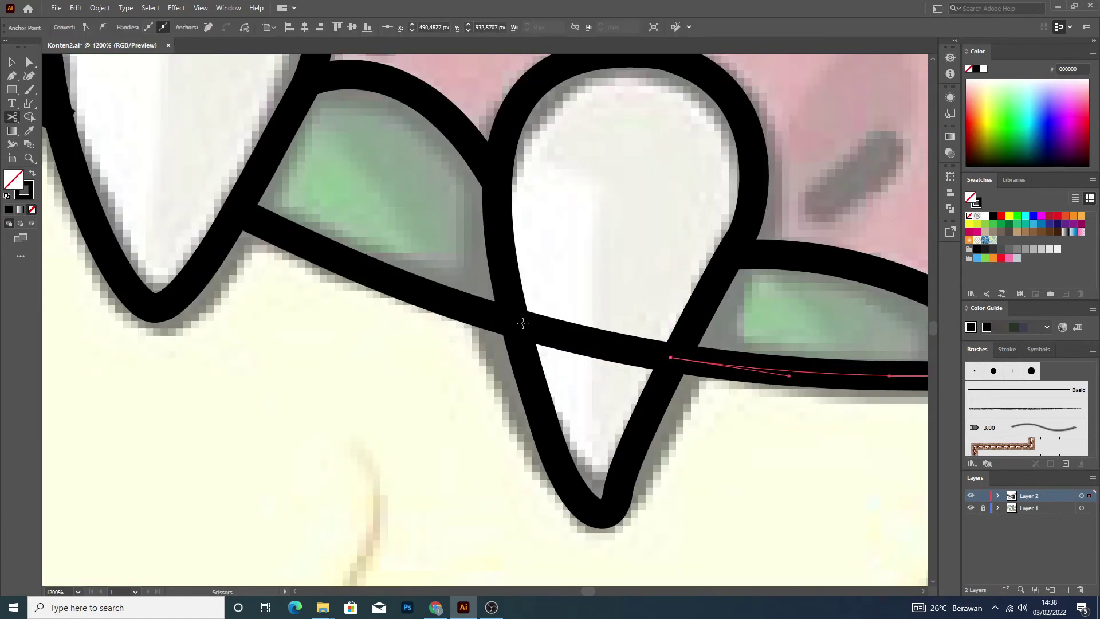
{"action": "left_click", "coordinate": [519, 325]}
{"action": "key", "text": "Delete"}
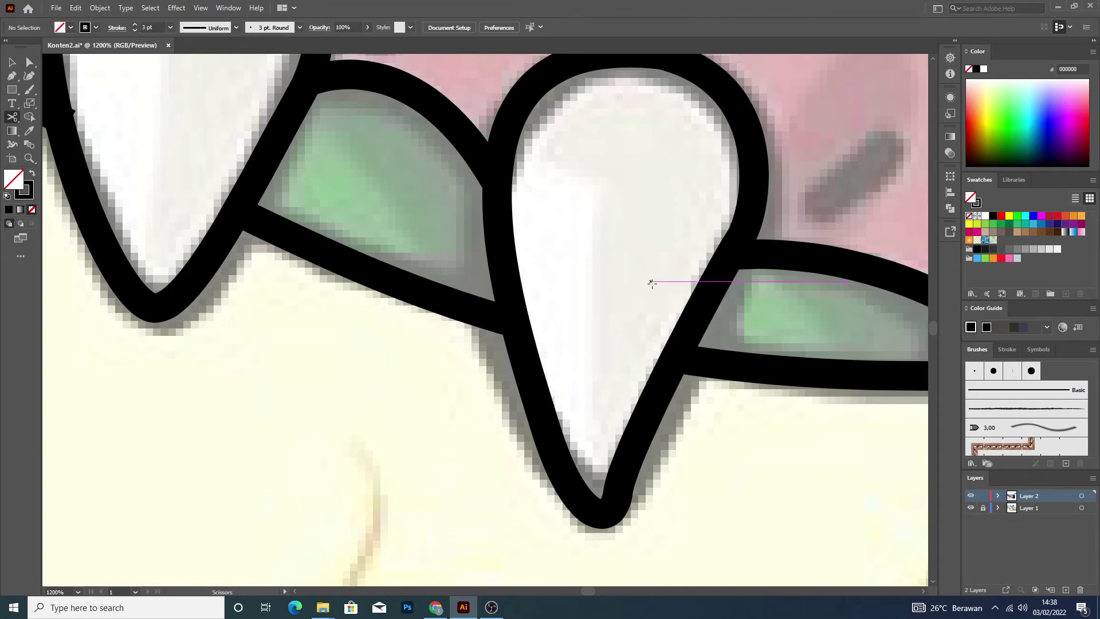
{"action": "key", "text": "ctrl+minus"}
{"action": "key", "text": "ctrl+minus"}
{"action": "key", "text": "ctrl+minus"}
{"action": "key", "text": "ctrl+plus"}
Cut the outline where it meets the last tooth, delete the leftover piece and zoom out.
{"action": "scroll", "coordinate": [901, 368], "scroll_direction": "up", "scroll_amount": 3}
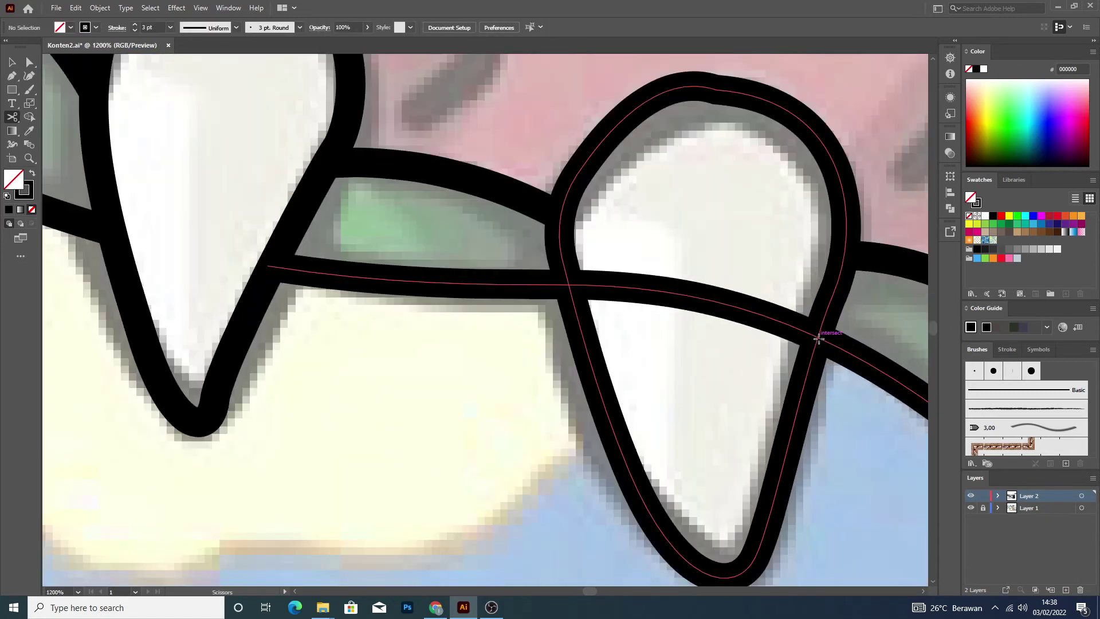
{"action": "left_click", "coordinate": [813, 335]}
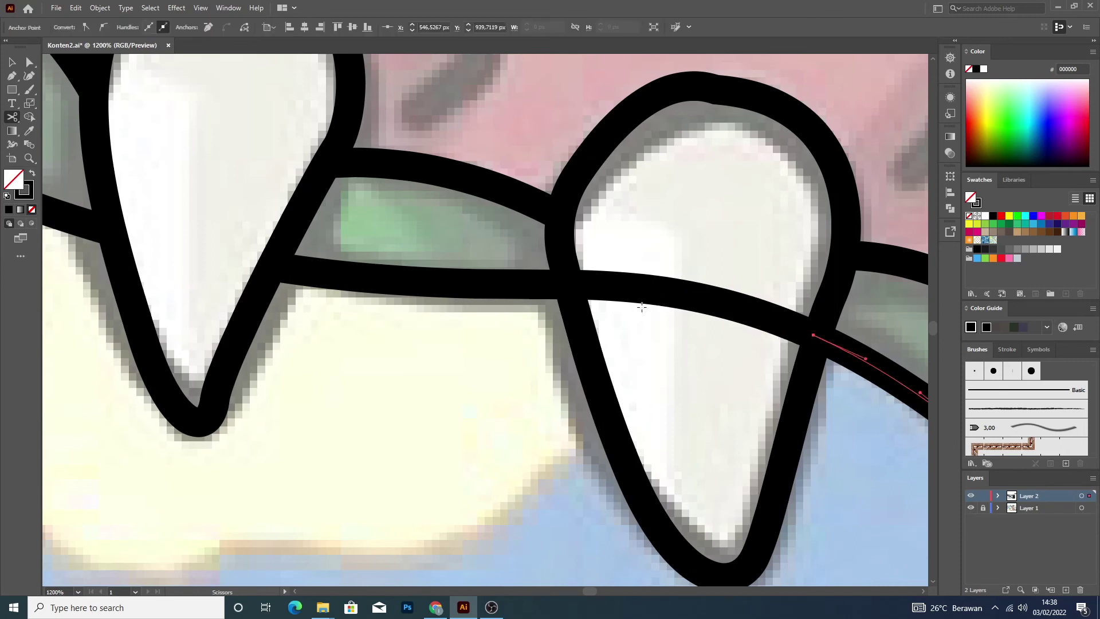
{"action": "left_click", "coordinate": [574, 285]}
{"action": "key", "text": "Delete"}
{"action": "key", "text": "ctrl+minus"}
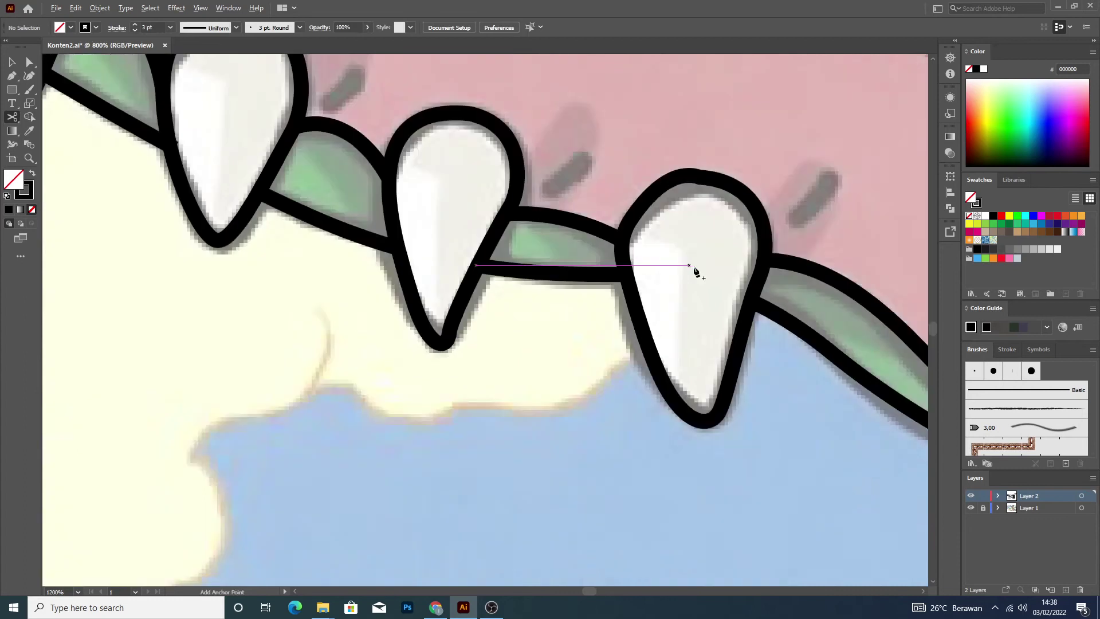
{"action": "scroll", "coordinate": [694, 270], "scroll_direction": "down", "scroll_amount": 4}
{"action": "scroll", "coordinate": [694, 270], "scroll_direction": "down", "scroll_amount": 3}
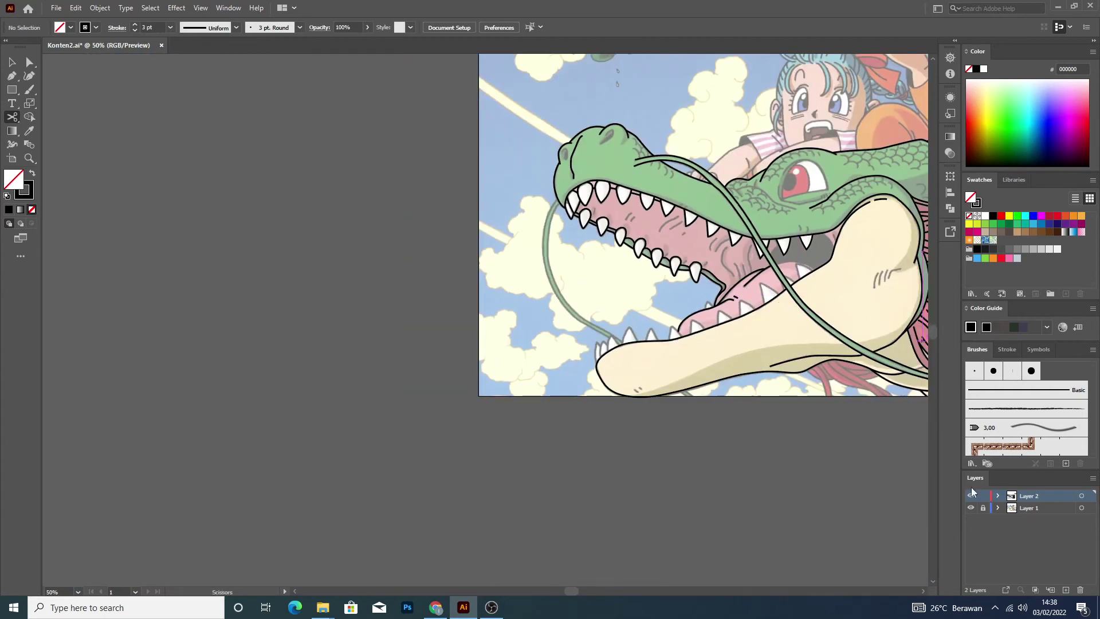
{"action": "left_click", "coordinate": [971, 509]}
{"action": "scroll", "coordinate": [913, 410], "scroll_direction": "down", "scroll_amount": 4}
{"action": "scroll", "coordinate": [957, 383], "scroll_direction": "up", "scroll_amount": 2}
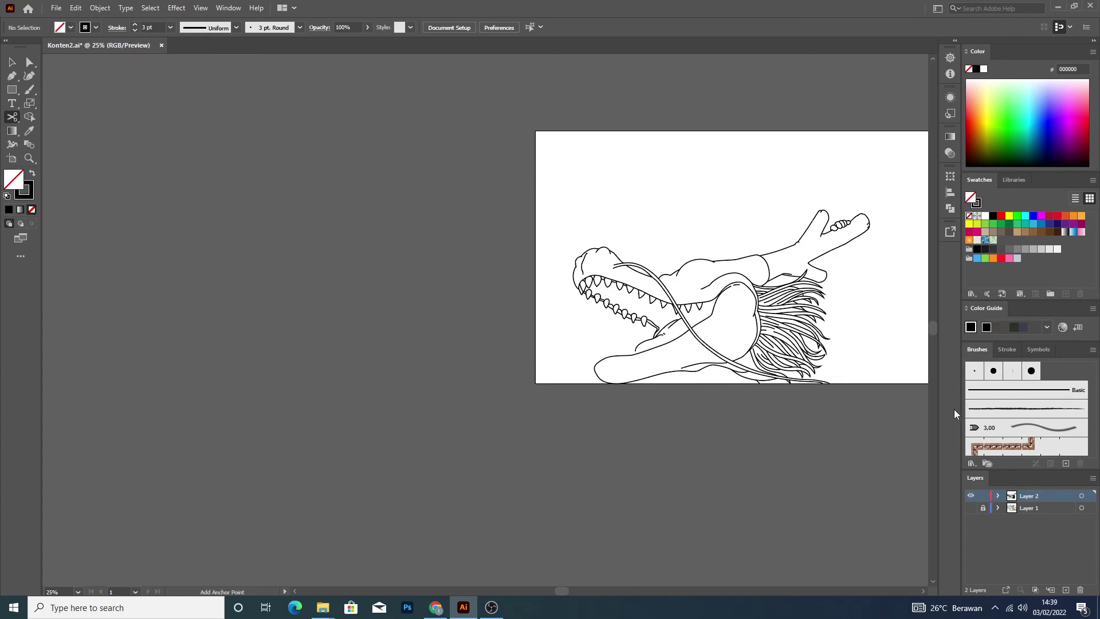
{"action": "left_click", "coordinate": [971, 508]}
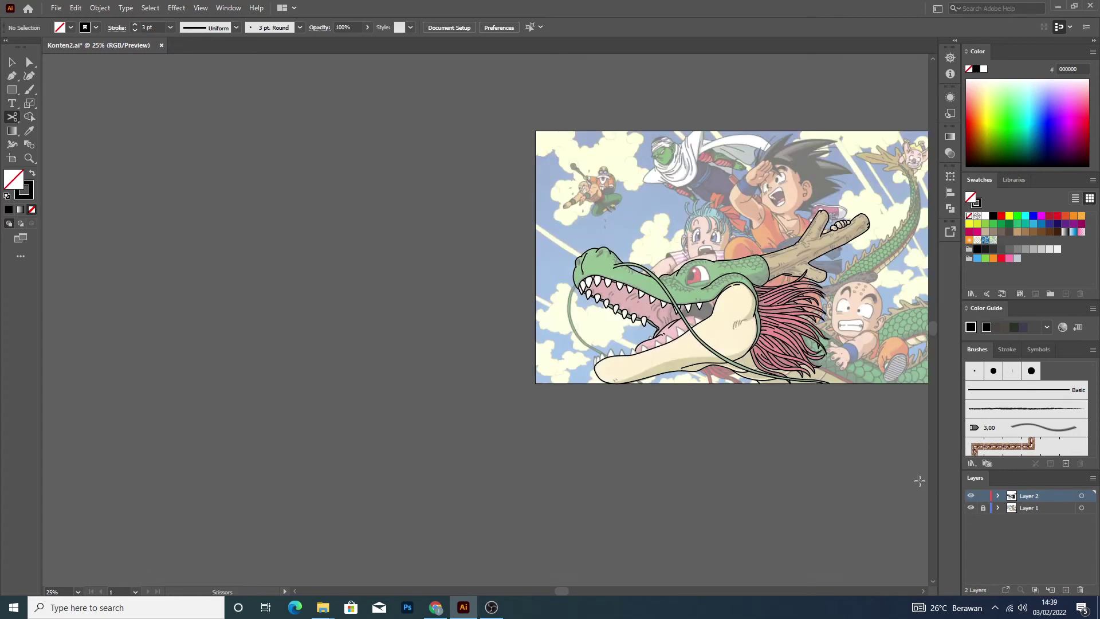
{"action": "scroll", "coordinate": [791, 323], "scroll_direction": "up", "scroll_amount": 3}
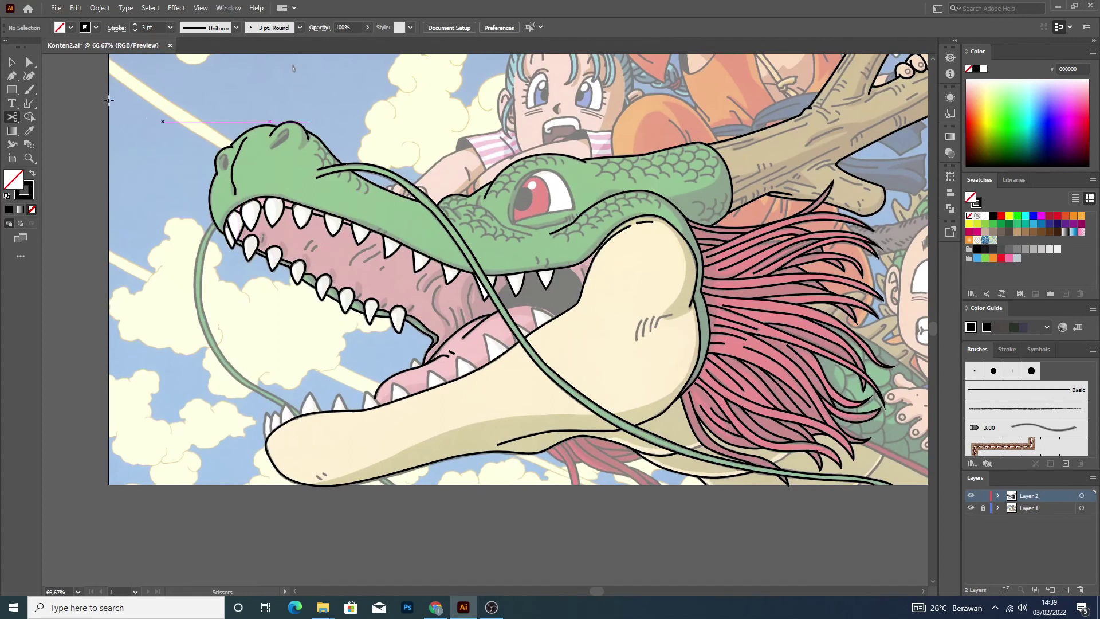
Zoom in and trace a curve along the top edge of the tongue with the Pen tool.
{"action": "key", "text": "p"}
{"action": "key", "text": "ctrl+plus"}
{"action": "key", "text": "ctrl+plus"}
{"action": "key", "text": "ctrl+plus"}
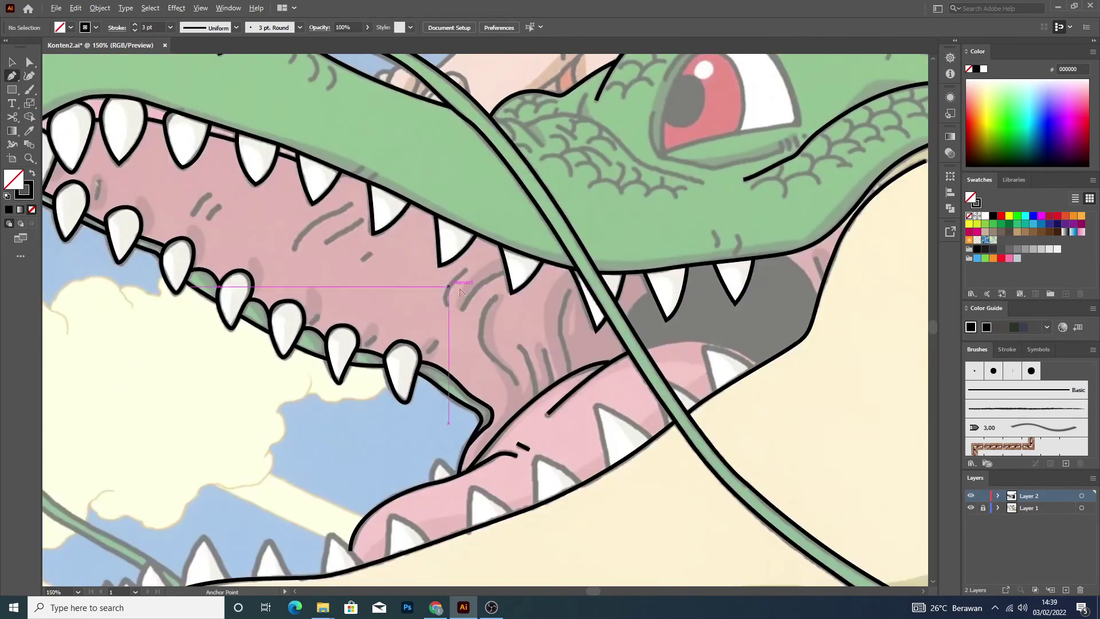
{"action": "left_click", "coordinate": [828, 386]}
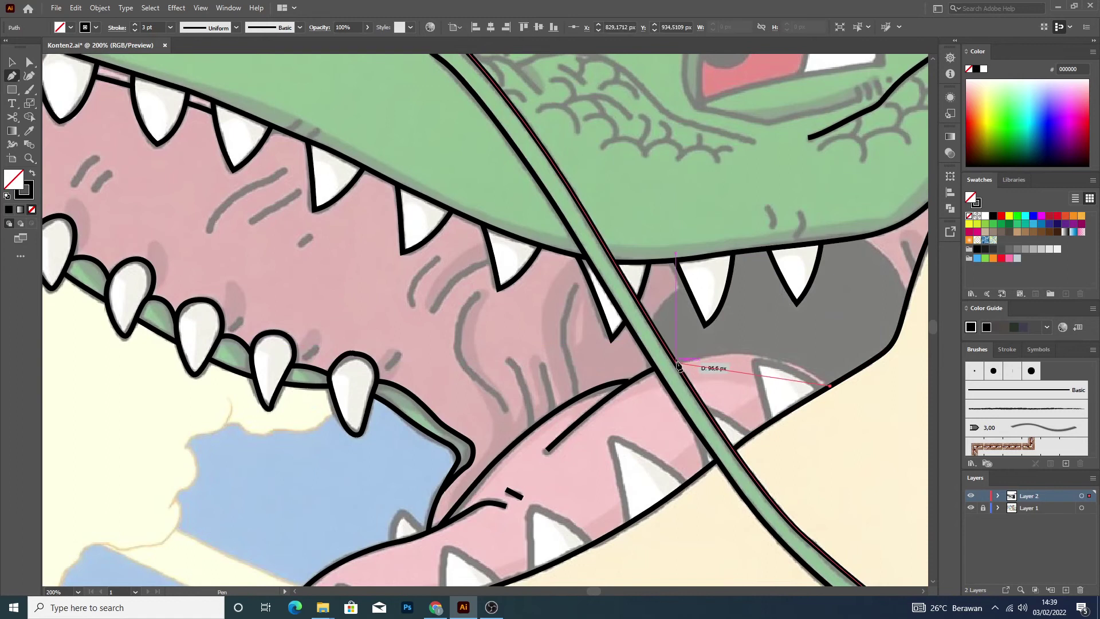
{"action": "mouse_move", "coordinate": [676, 359]}
{"action": "left_mouse_down"}
{"action": "mouse_move", "coordinate": [596, 383]}
{"action": "mouse_move", "coordinate": [660, 369]}
{"action": "left_mouse_up"}
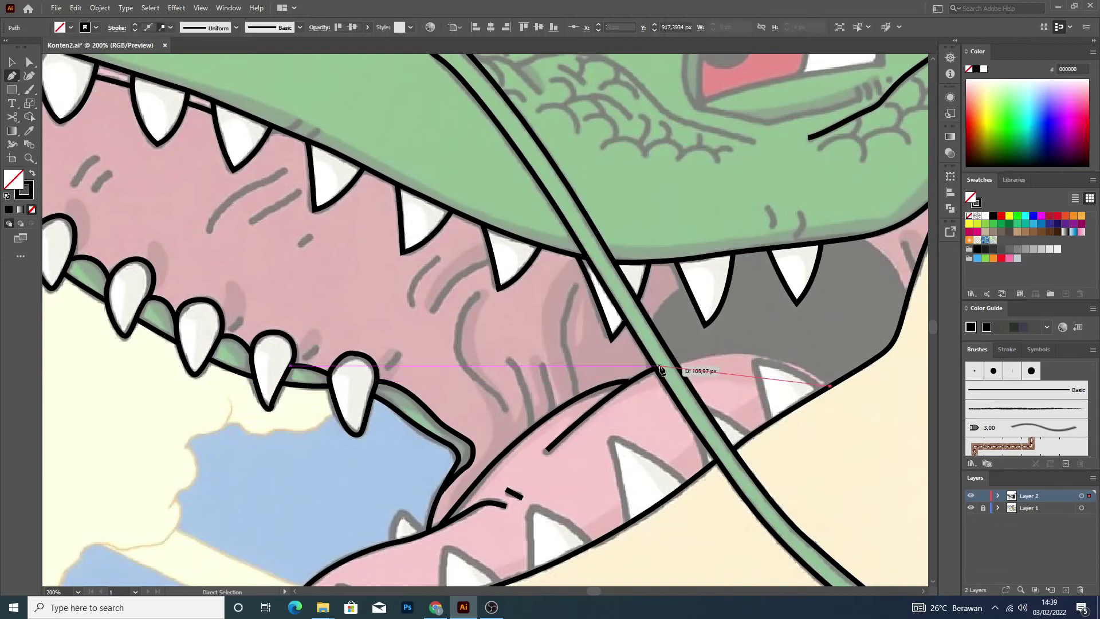
{"action": "left_click_drag", "start_coordinate": [660, 368], "coordinate": [596, 404]}
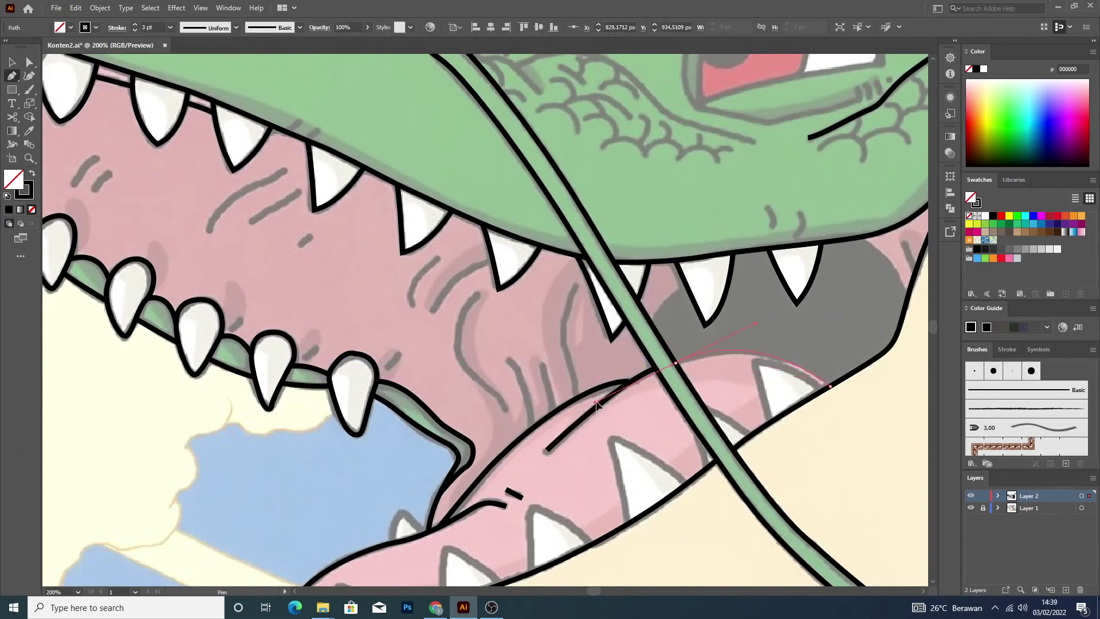
{"action": "left_click", "coordinate": [582, 398]}
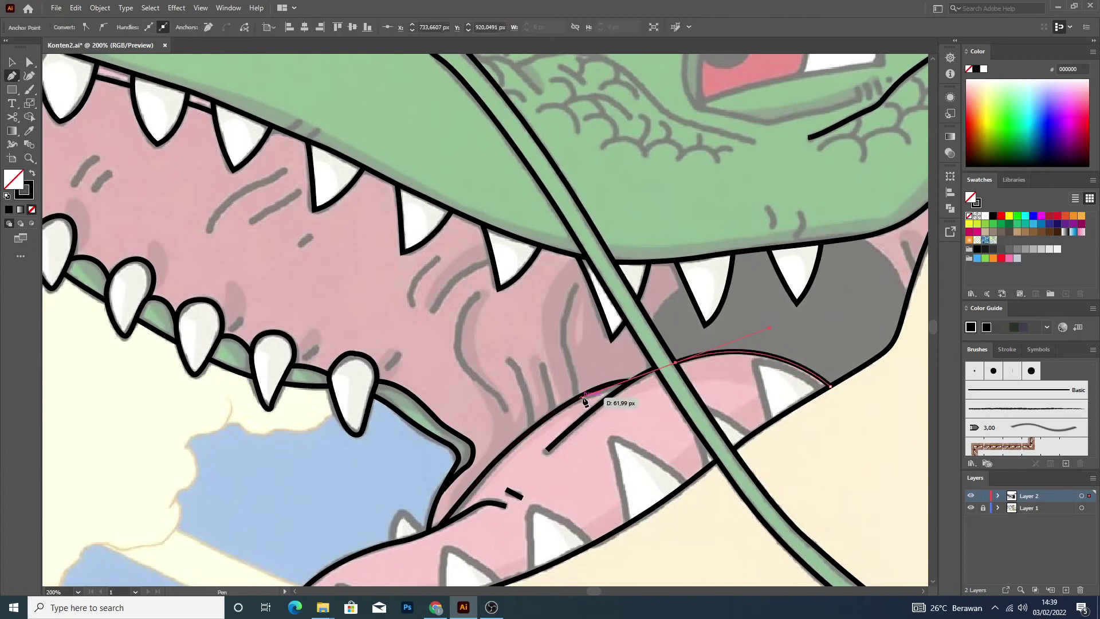
{"action": "left_click", "coordinate": [12, 63]}
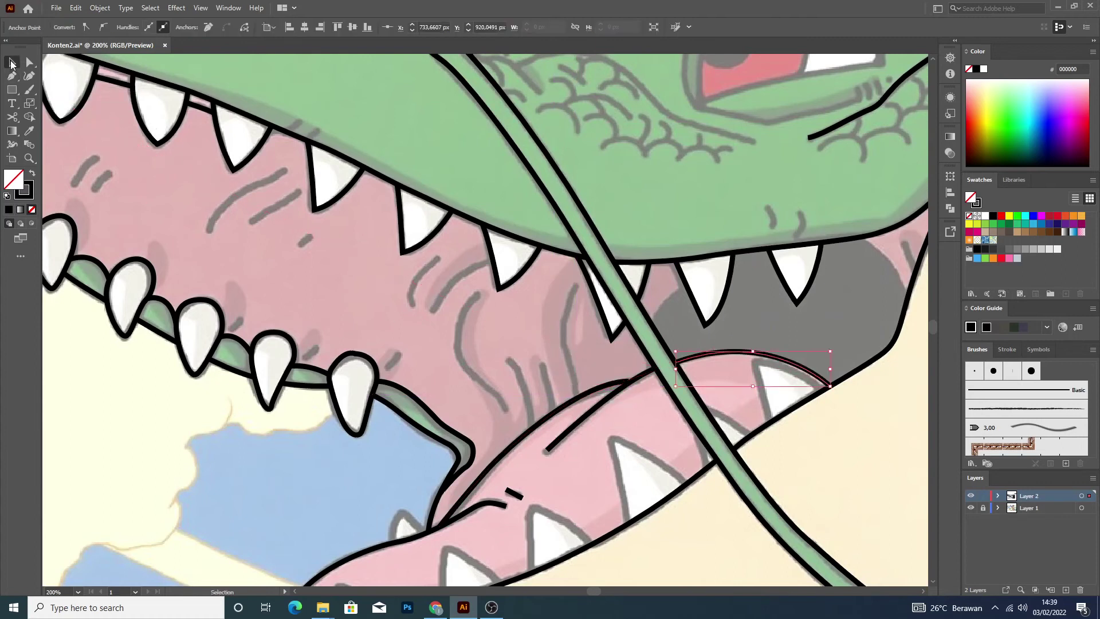
{"action": "left_click", "coordinate": [283, 218]}
{"action": "key", "text": "ctrl+minus"}
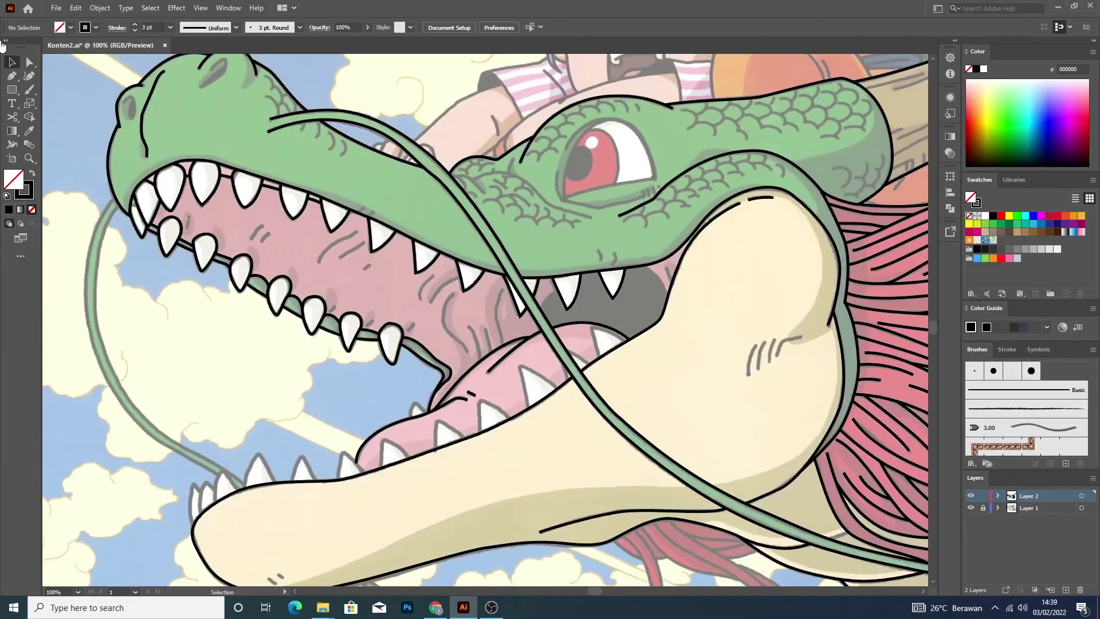
Draw a short straight segment inside the mouth behind the upper teeth.
{"action": "left_click", "coordinate": [12, 76]}
{"action": "scroll", "coordinate": [673, 283], "scroll_direction": "up", "scroll_amount": 3}
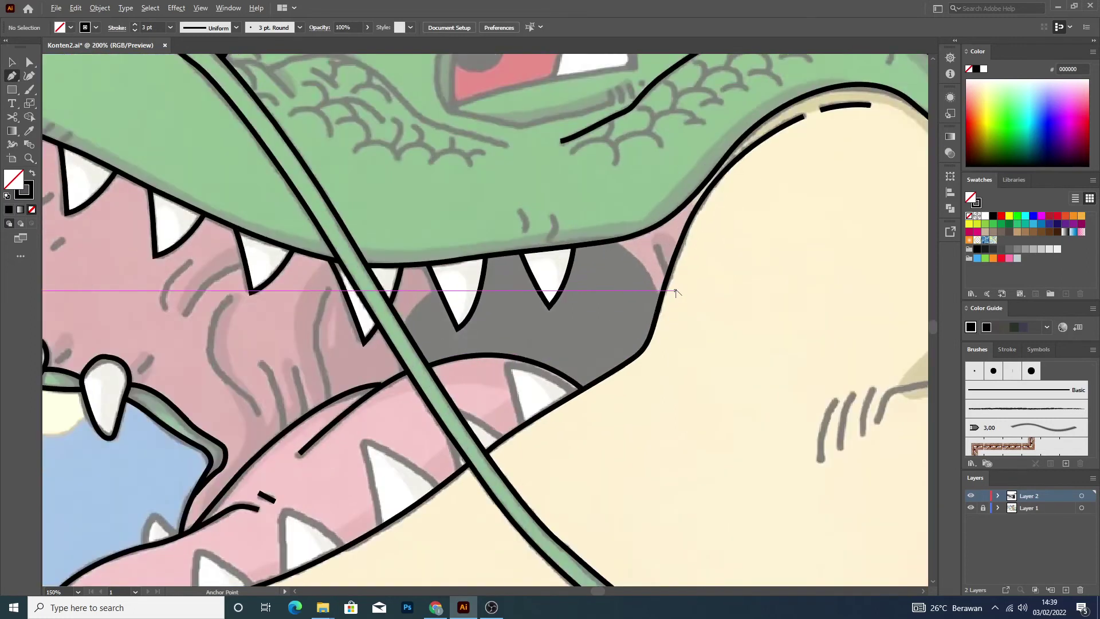
{"action": "left_click", "coordinate": [648, 225]}
{"action": "left_click", "coordinate": [663, 268]}
{"action": "left_click", "coordinate": [10, 63]}
{"action": "left_click", "coordinate": [571, 292]}
Draw a curve from the upper jaw's edge down to the mouth corner.
{"action": "left_click", "coordinate": [12, 75]}
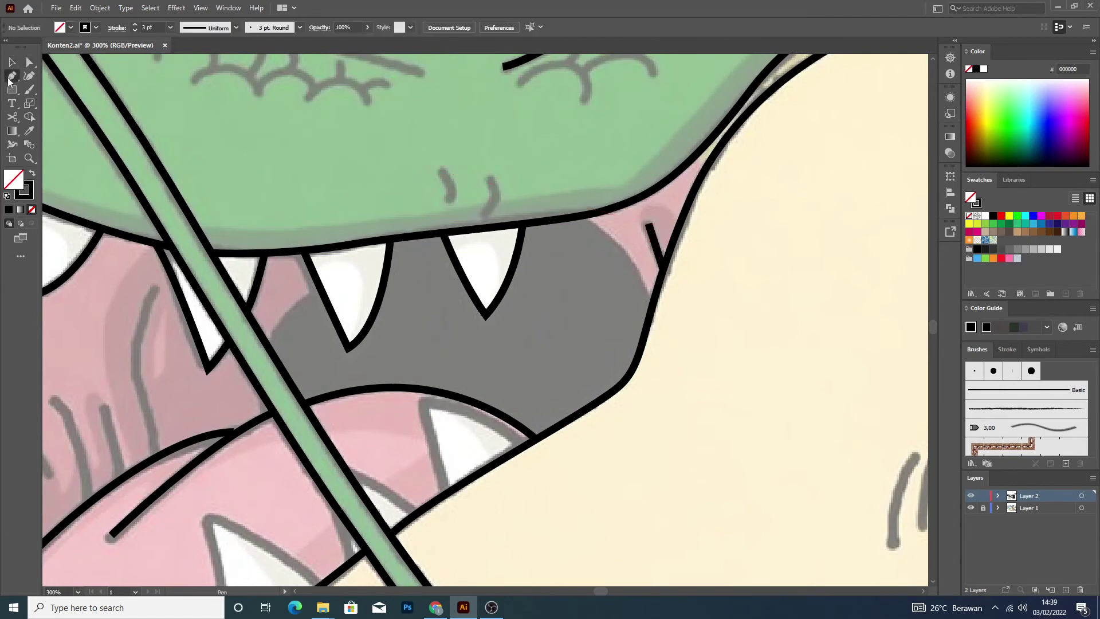
{"action": "left_click", "coordinate": [580, 216]}
{"action": "left_click", "coordinate": [633, 261]}
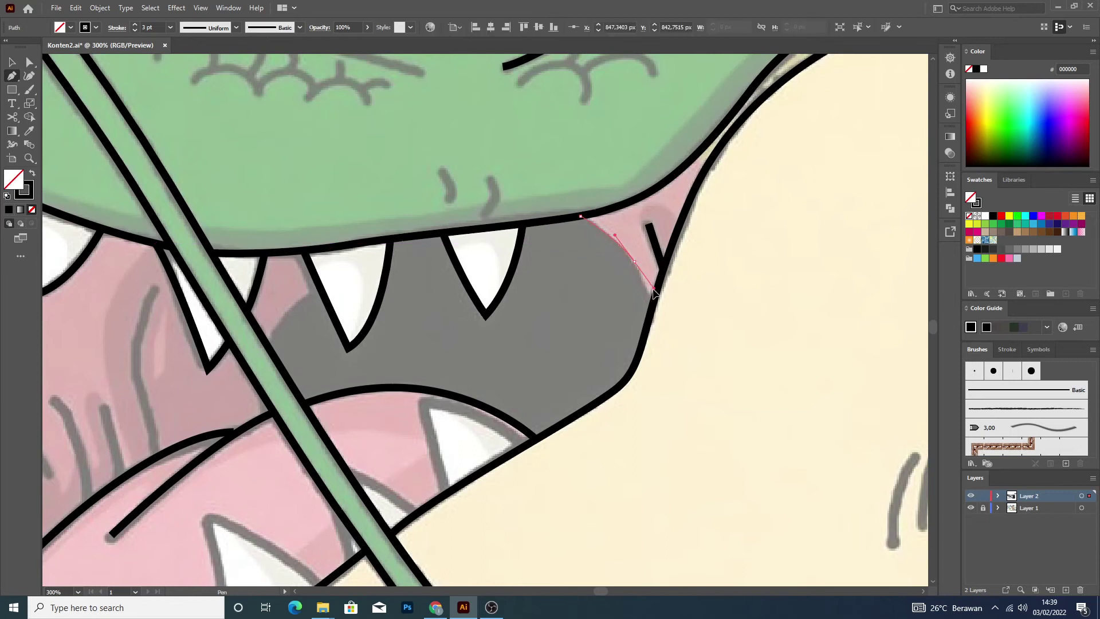
{"action": "left_click_drag", "start_coordinate": [655, 295], "coordinate": [655, 314]}
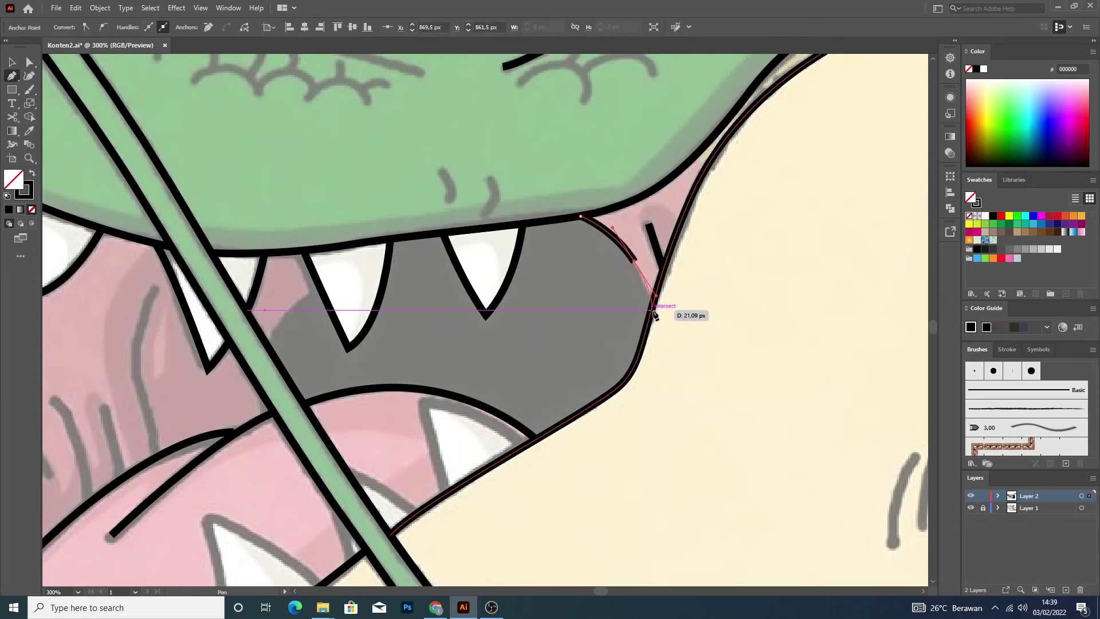
{"action": "key", "text": "v"}
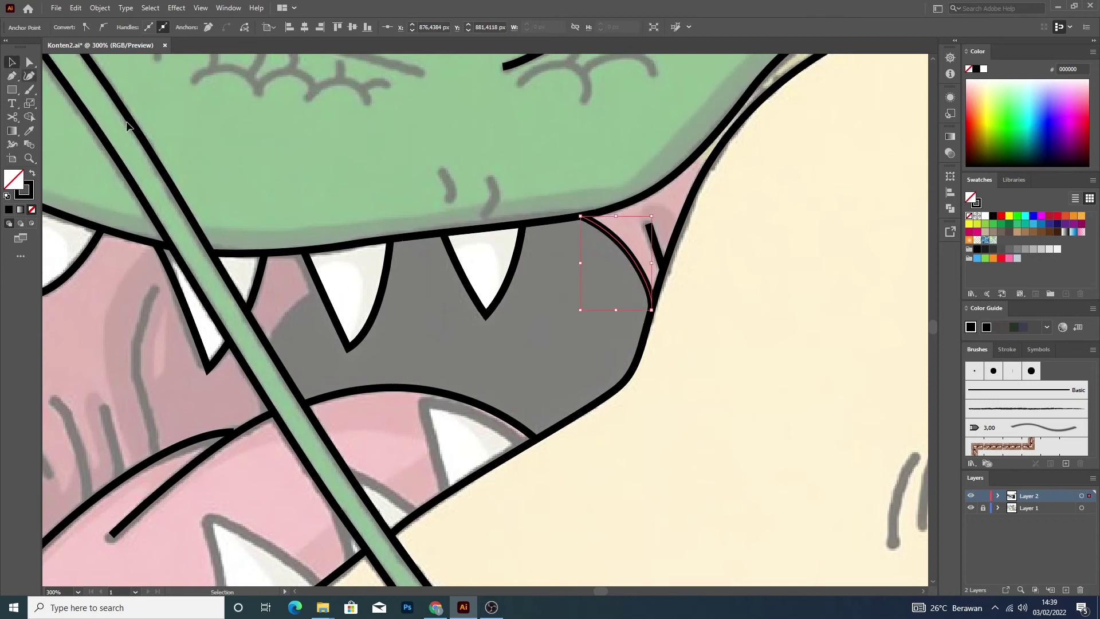
{"action": "left_click", "coordinate": [575, 285]}
{"action": "scroll", "coordinate": [576, 285], "scroll_direction": "down", "scroll_amount": 5}
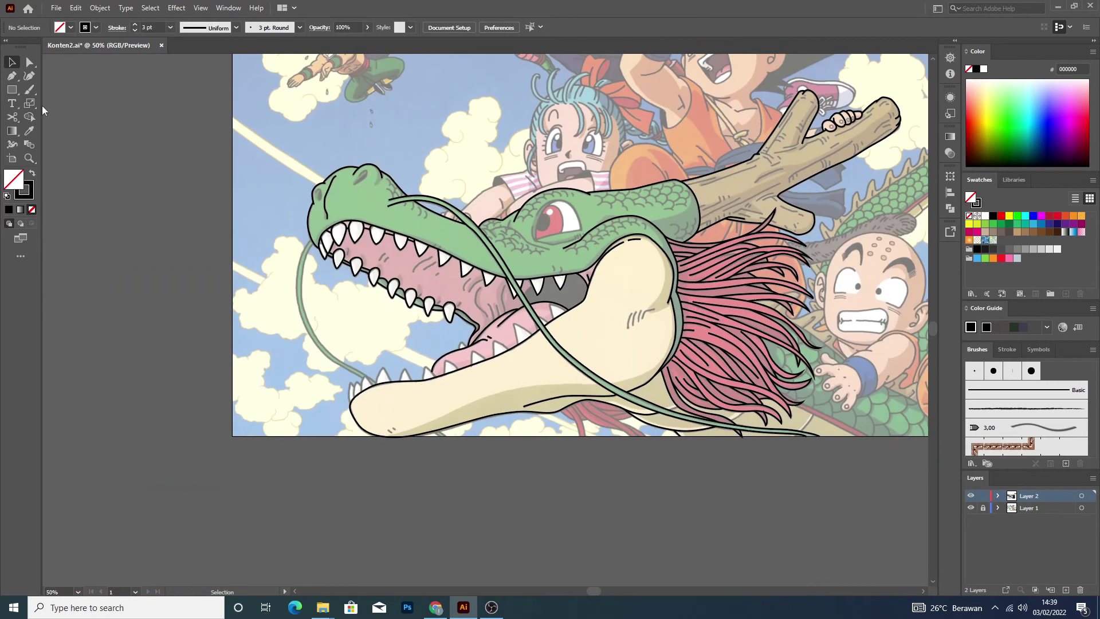
{"action": "left_click", "coordinate": [11, 75]}
Outline the leftmost lower-jaw tooth with a pointed tip.
{"action": "scroll", "coordinate": [522, 314], "scroll_direction": "up", "scroll_amount": 3}
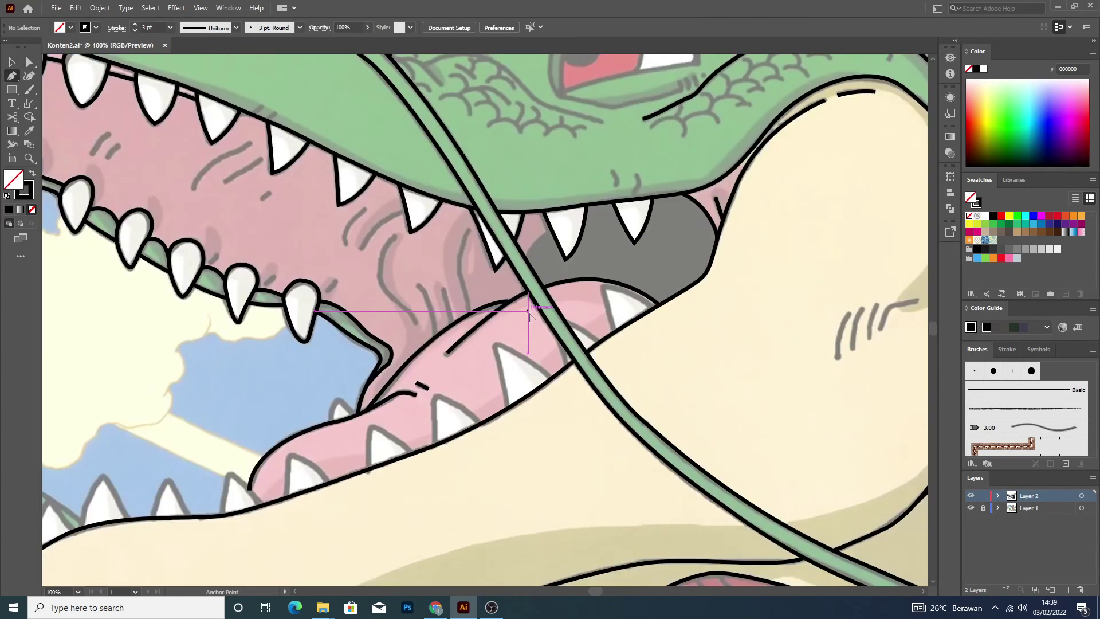
{"action": "scroll", "coordinate": [523, 314], "scroll_direction": "down", "scroll_amount": 3}
{"action": "scroll", "coordinate": [269, 459], "scroll_direction": "up", "scroll_amount": 3}
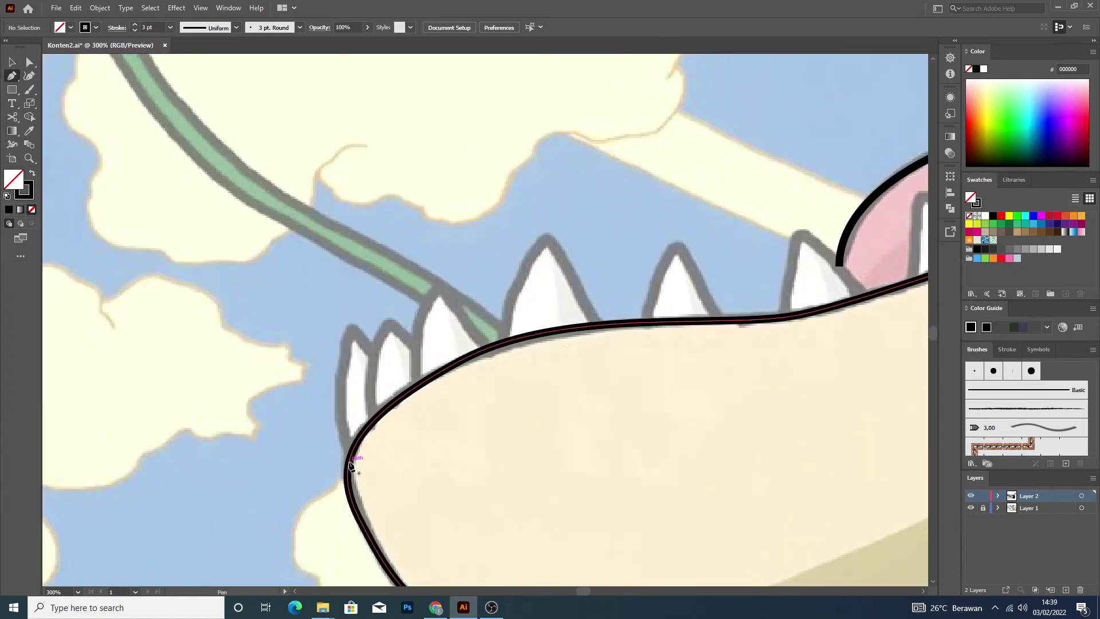
{"action": "left_click", "coordinate": [351, 452]}
{"action": "left_click_drag", "start_coordinate": [335, 412], "coordinate": [345, 360]}
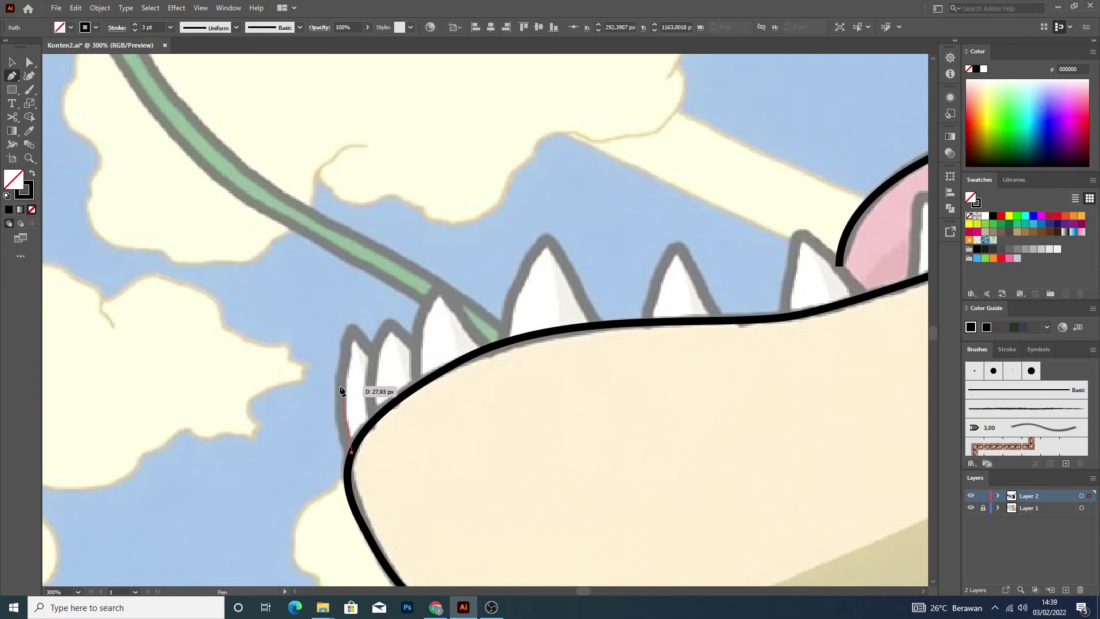
{"action": "left_click", "coordinate": [351, 327]}
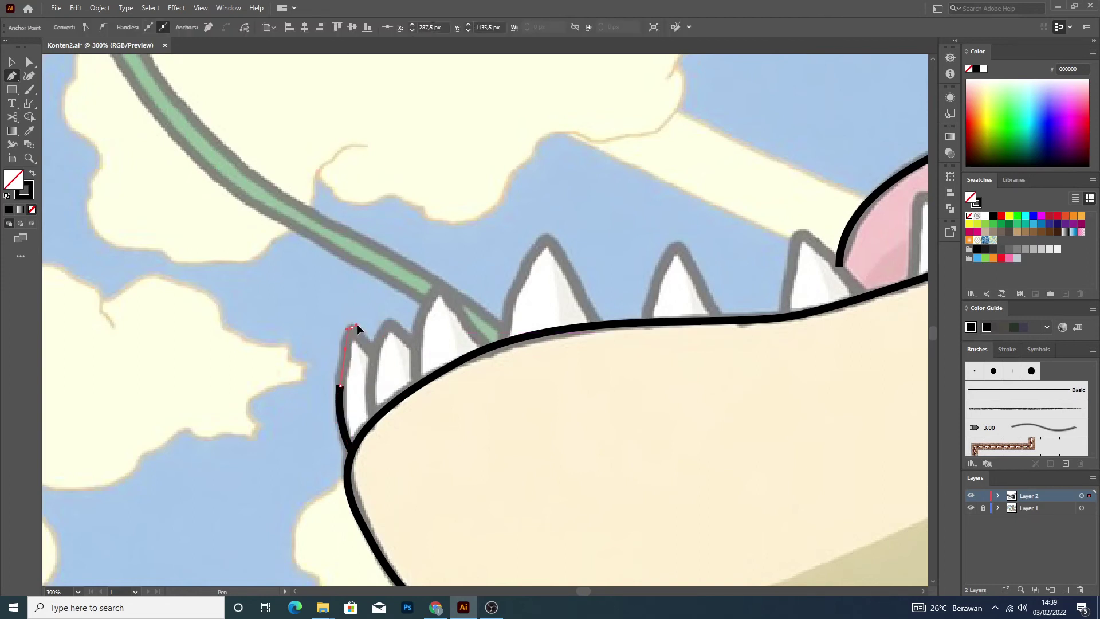
{"action": "left_click", "coordinate": [366, 349], "text": "ctrl"}
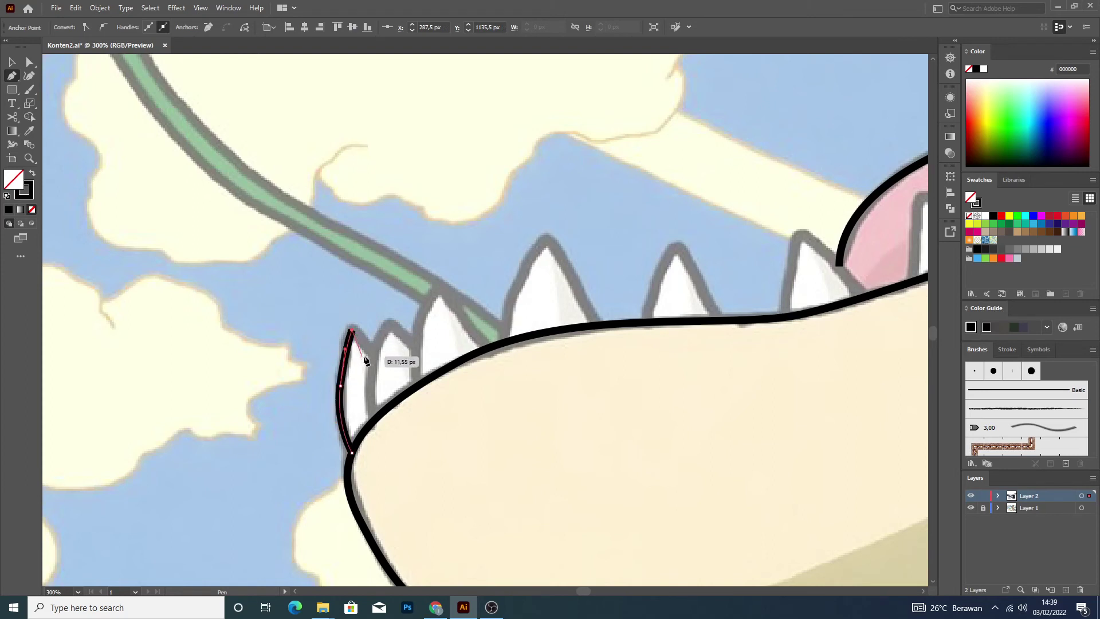
{"action": "left_click", "coordinate": [373, 356]}
{"action": "left_click", "coordinate": [356, 318], "text": "ctrl"}
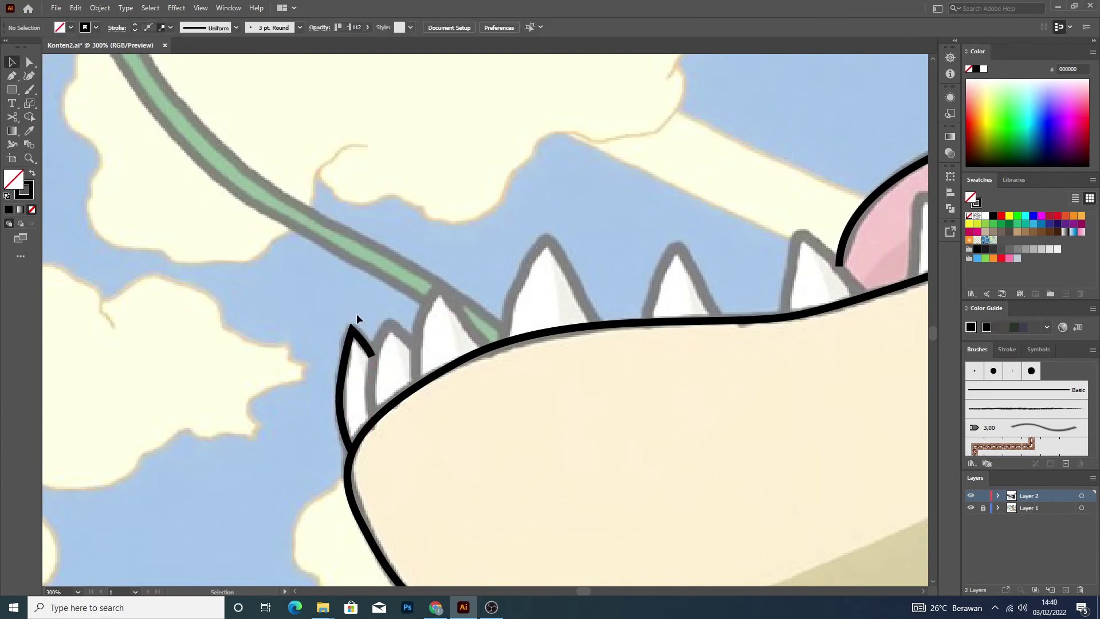
Trace a curved outline for the second lower tooth up to its tip.
{"action": "key", "text": "p"}
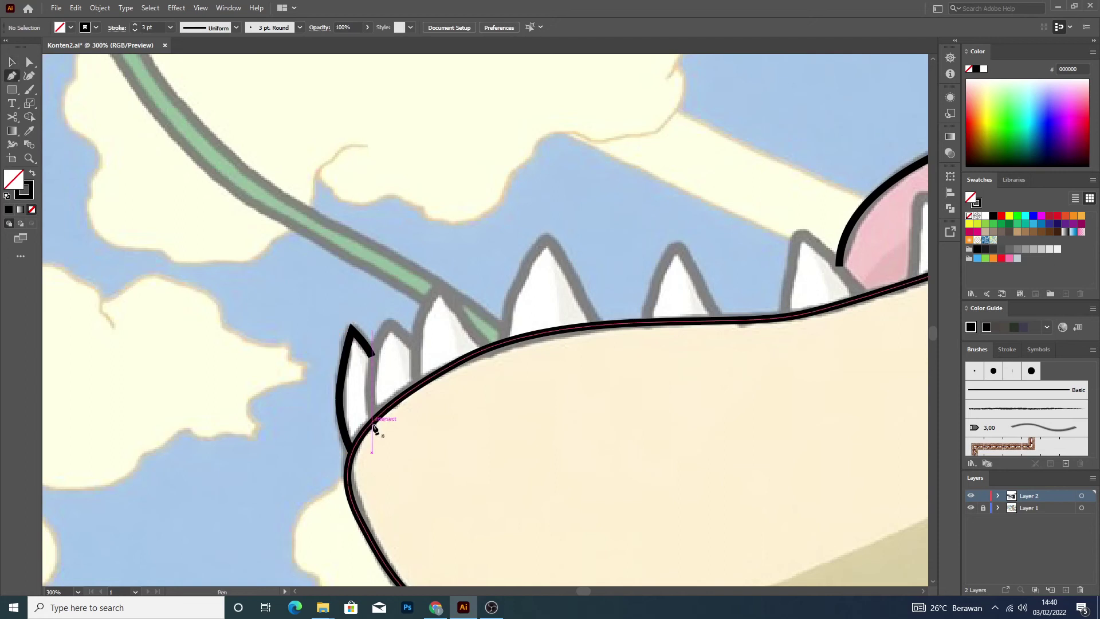
{"action": "left_click", "coordinate": [371, 424]}
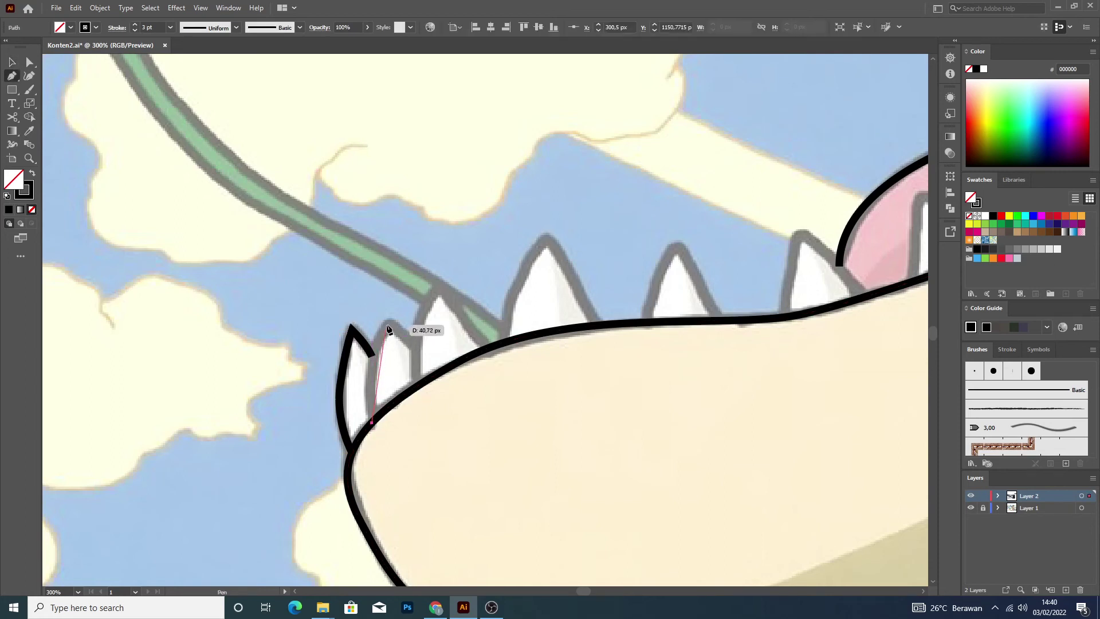
{"action": "left_click_drag", "start_coordinate": [415, 300], "coordinate": [421, 356]}
{"action": "key", "text": "v"}
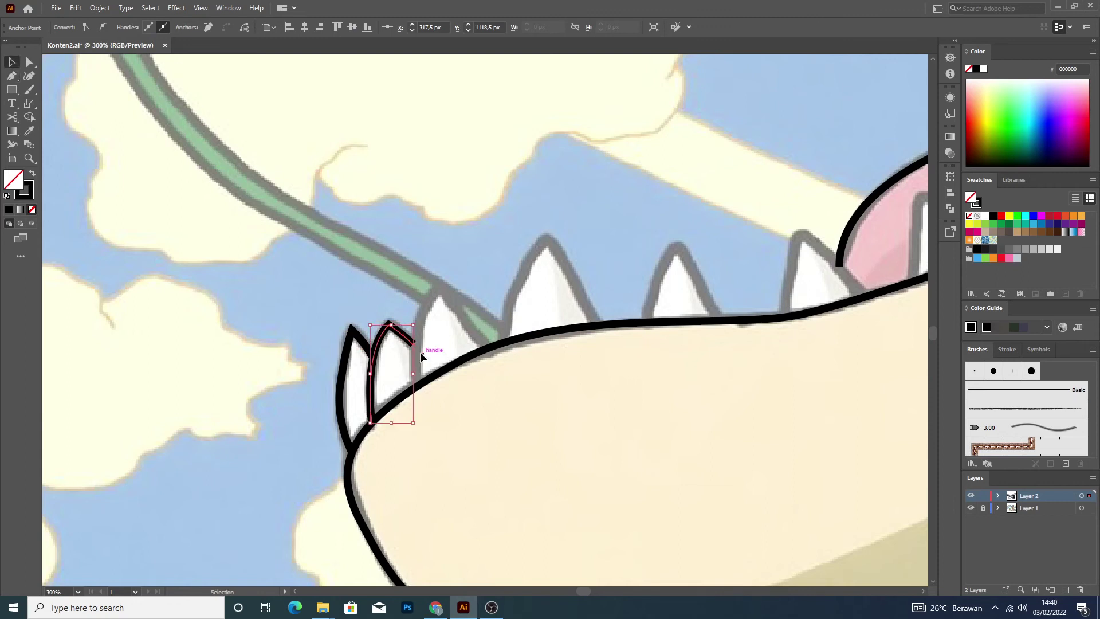
{"action": "left_click", "coordinate": [456, 404]}
Outline the third lower tooth, continuing its path back down to the jaw.
{"action": "key", "text": "p"}
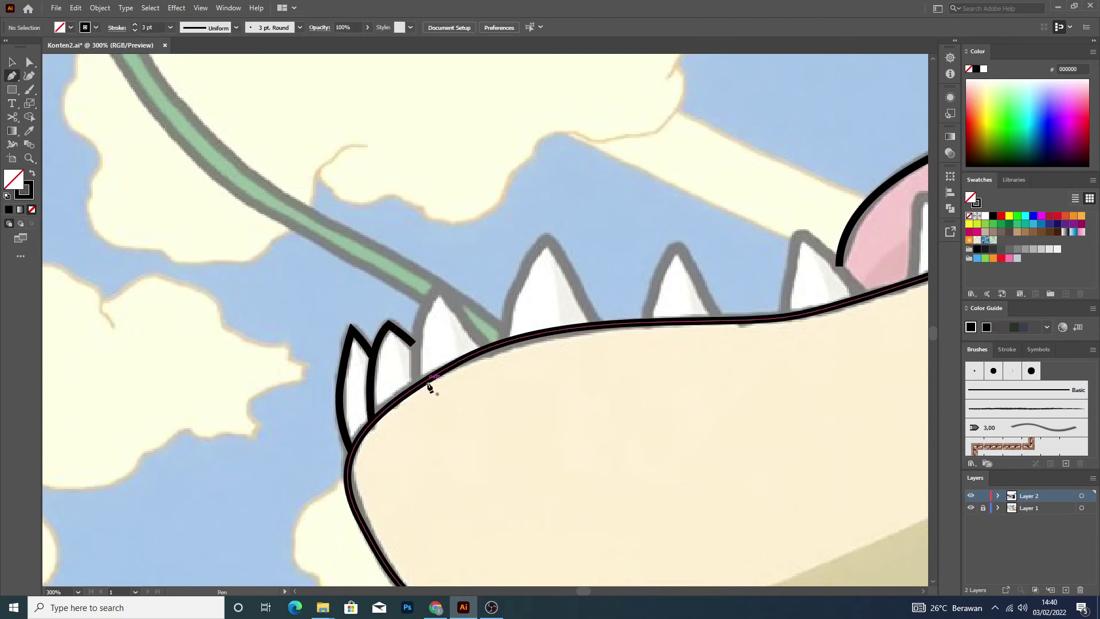
{"action": "left_click", "coordinate": [417, 384]}
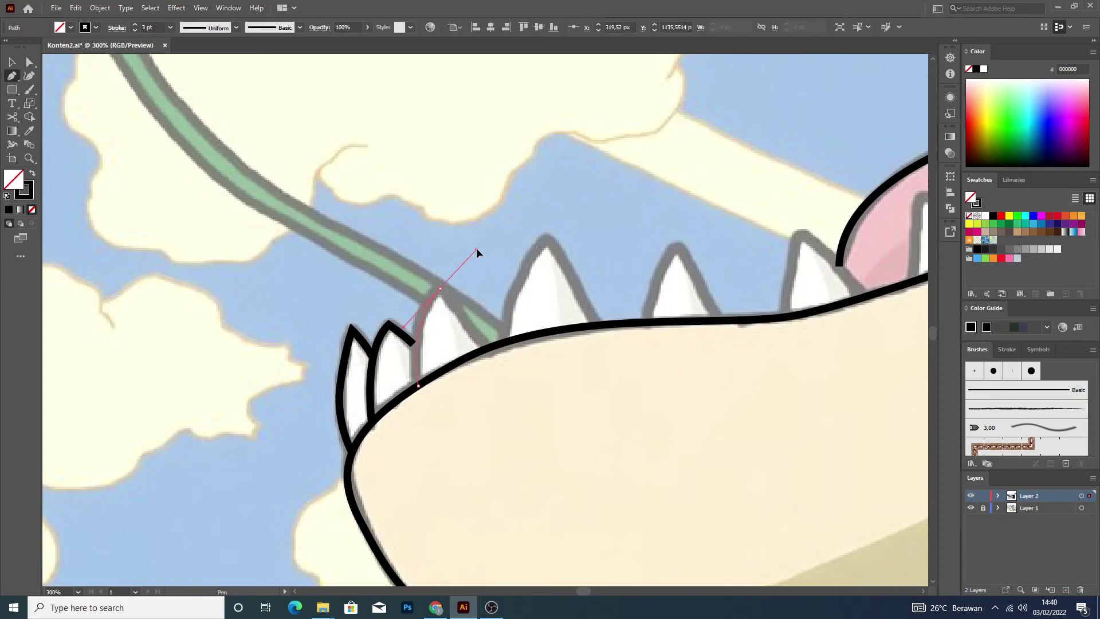
{"action": "left_click_drag", "start_coordinate": [461, 266], "coordinate": [474, 249]}
{"action": "key", "text": "v"}
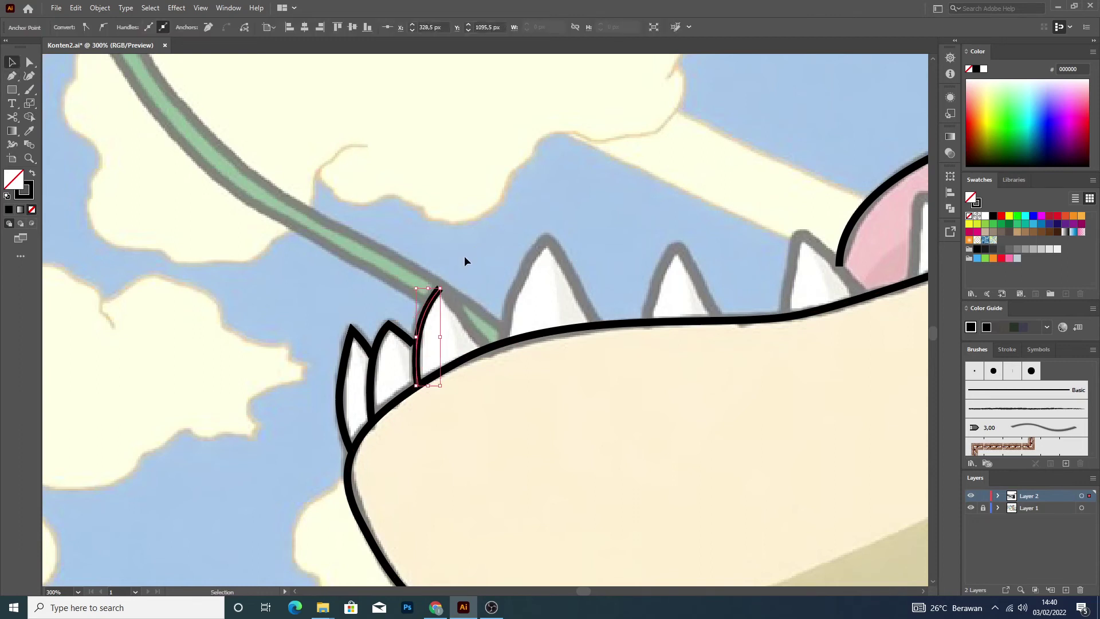
{"action": "left_click", "coordinate": [517, 372]}
{"action": "key", "text": "p"}
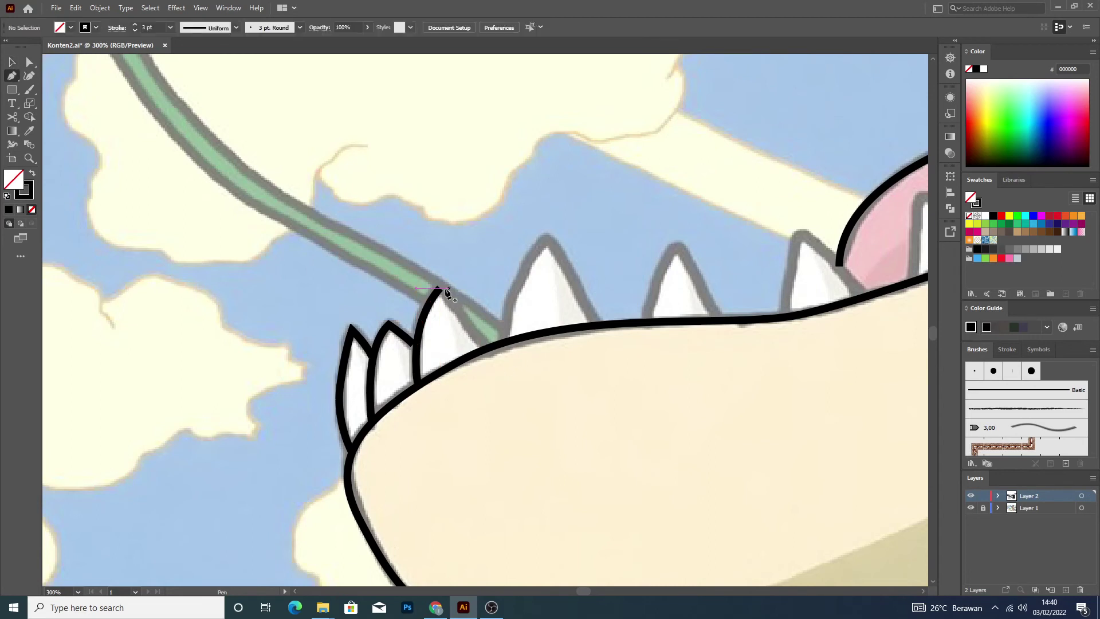
{"action": "left_click", "coordinate": [440, 289]}
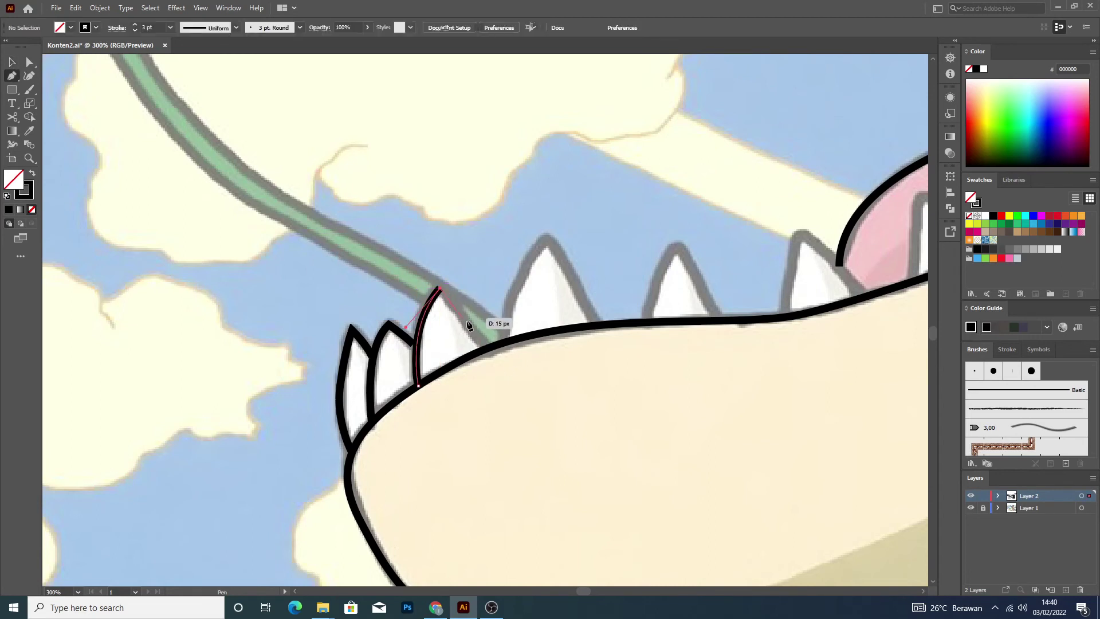
{"action": "left_click_drag", "start_coordinate": [488, 347], "coordinate": [505, 351]}
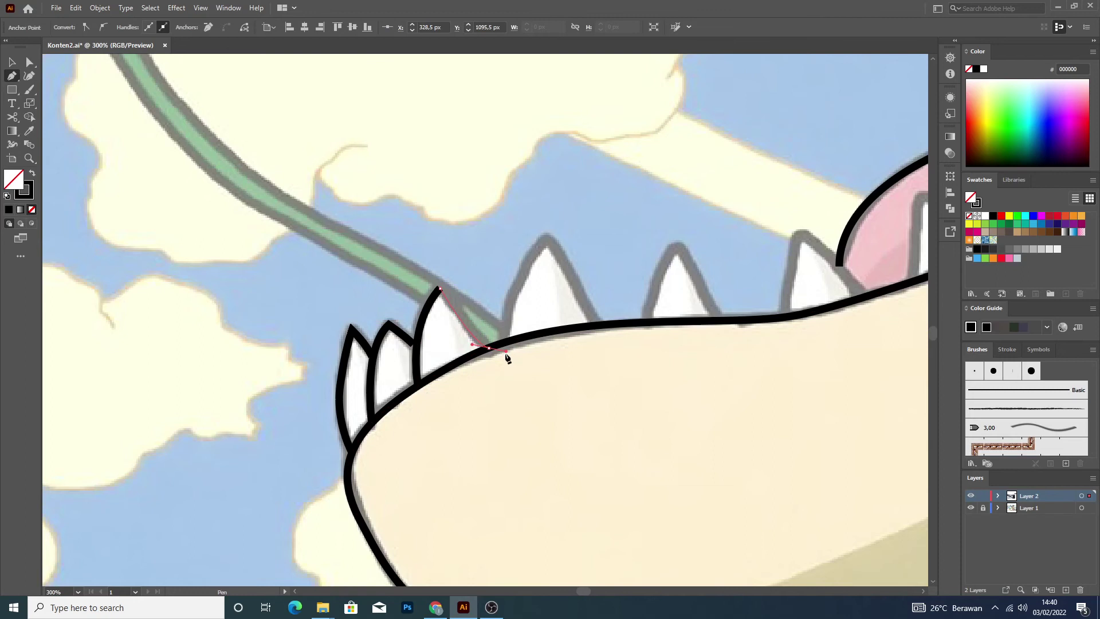
{"action": "left_click", "coordinate": [529, 398], "text": "ctrl"}
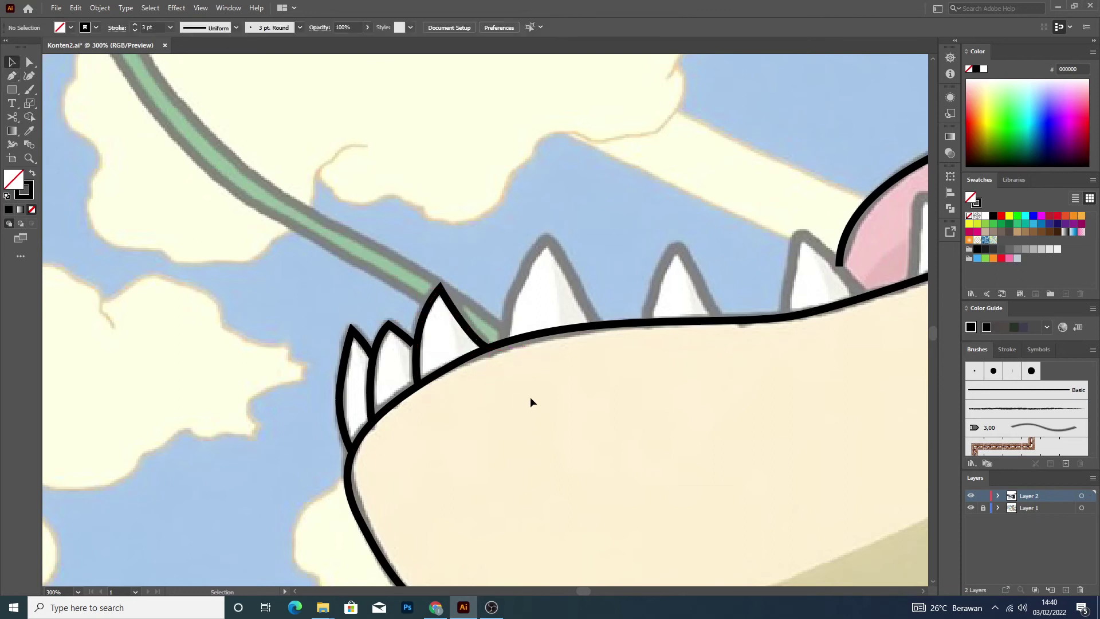
Outline the fourth lower tooth with a sharp corner at its tip.
{"action": "left_click", "coordinate": [503, 343]}
{"action": "left_click_drag", "start_coordinate": [547, 237], "coordinate": [571, 233]}
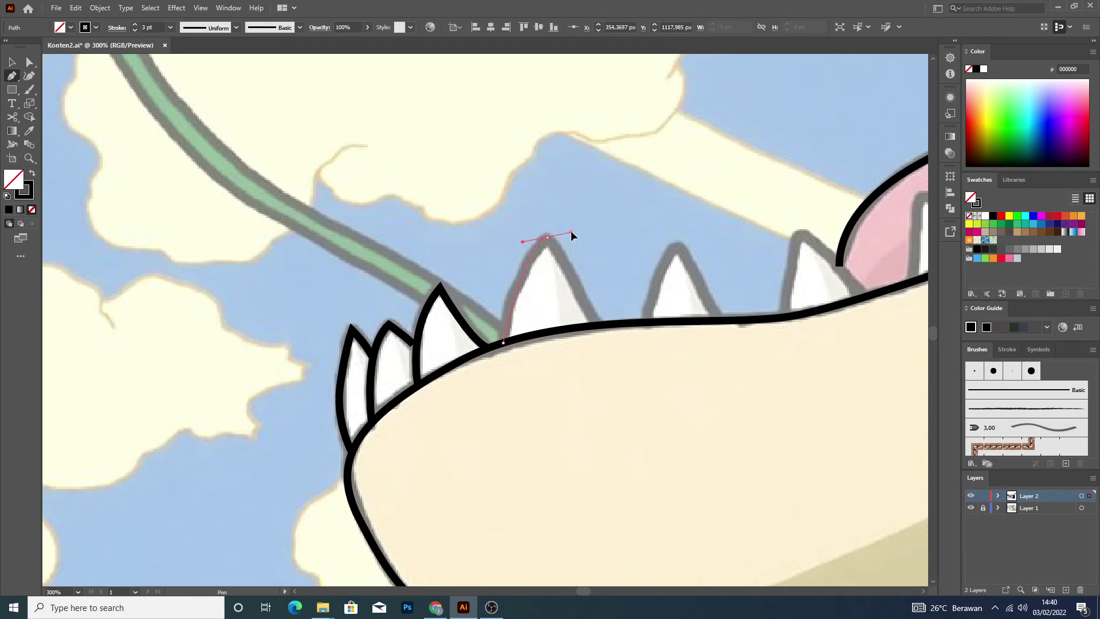
{"action": "left_click", "coordinate": [547, 237]}
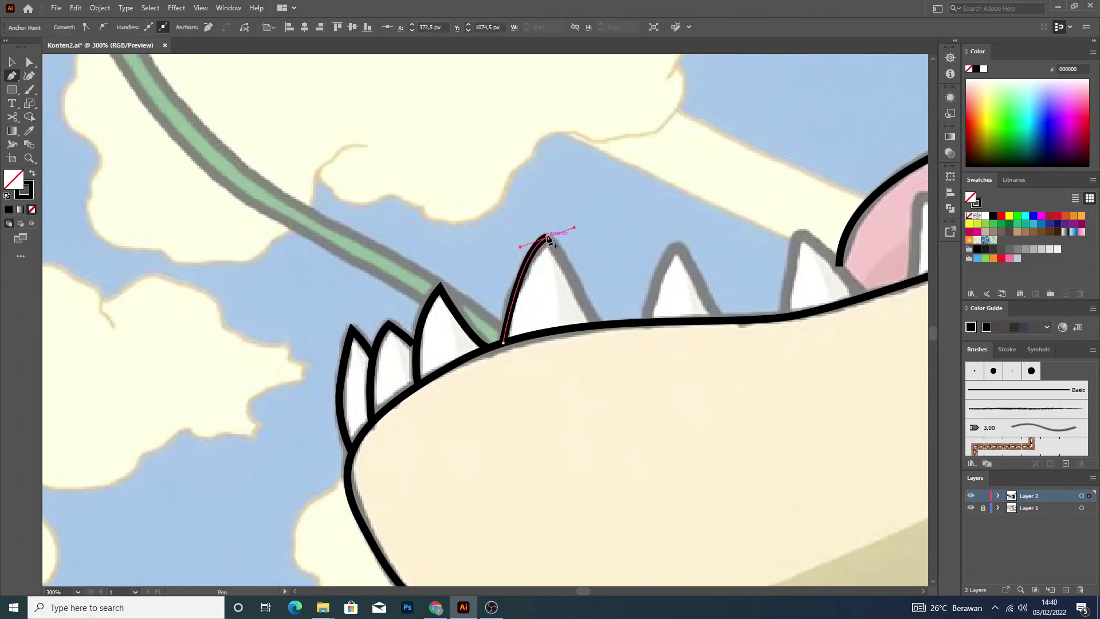
{"action": "left_click", "coordinate": [598, 324]}
{"action": "key", "text": "Escape"}
{"action": "key", "text": "v"}
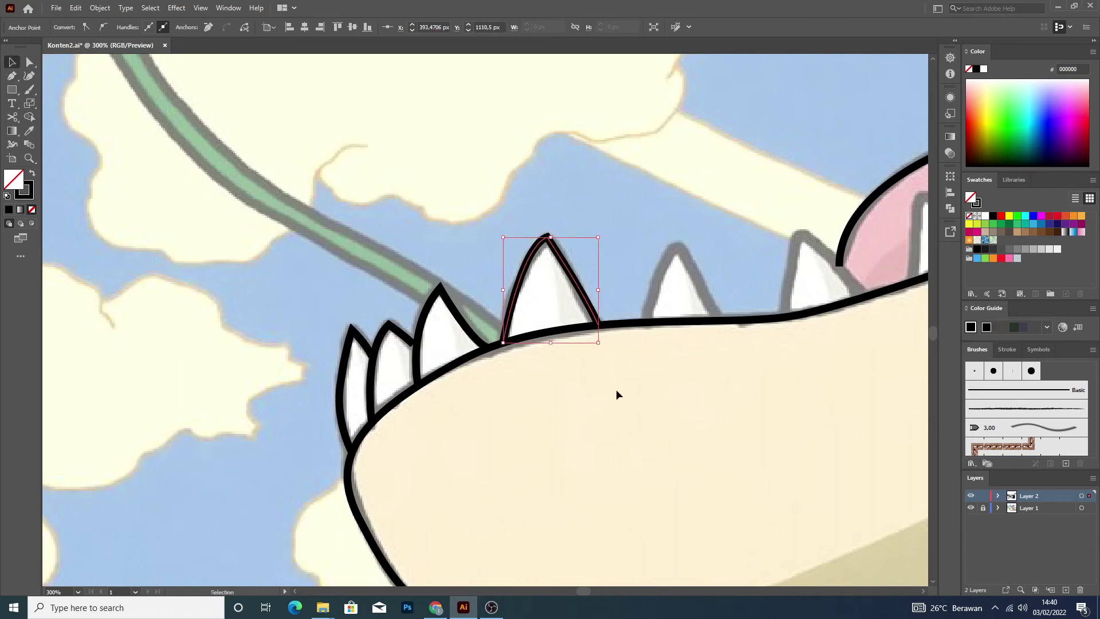
{"action": "left_click", "coordinate": [617, 392]}
Begin the next tooth outline and undo its misplaced last anchor.
{"action": "key", "text": "p"}
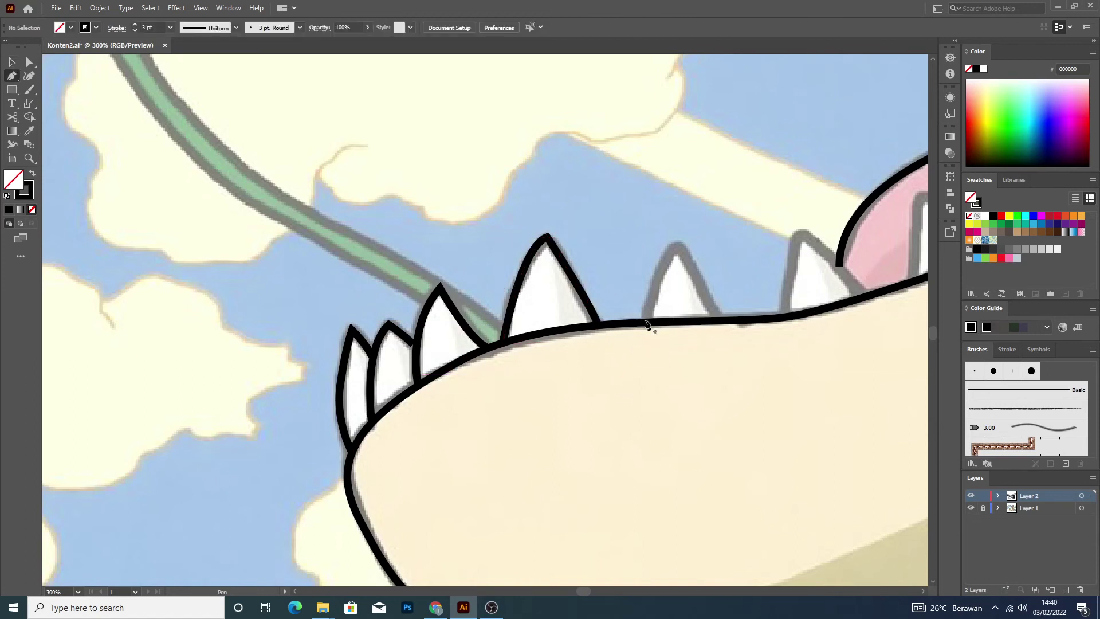
{"action": "left_click", "coordinate": [644, 323]}
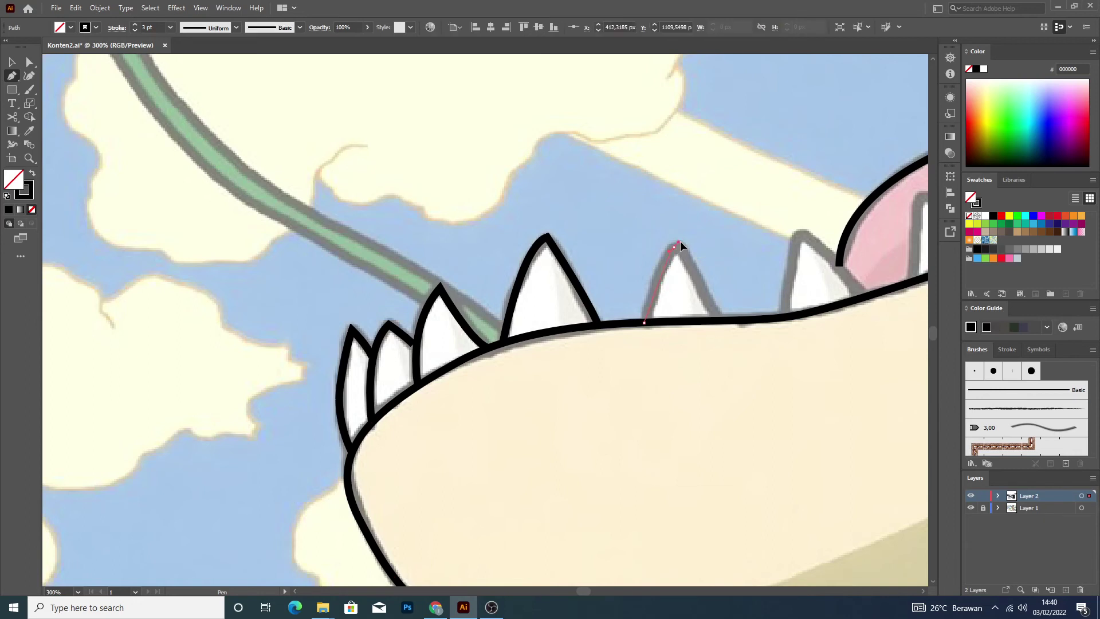
{"action": "left_click_drag", "start_coordinate": [682, 244], "coordinate": [683, 240]}
{"action": "left_click", "coordinate": [723, 324]}
{"action": "left_click_drag", "start_coordinate": [730, 278], "coordinate": [731, 274]}
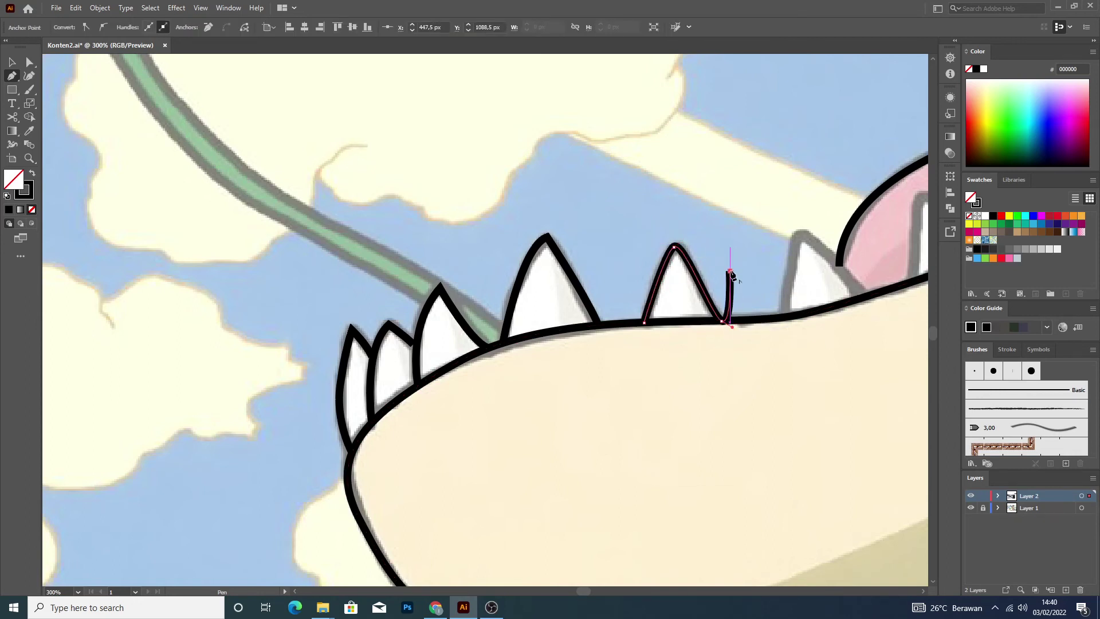
{"action": "key", "text": "ctrl+z"}
Zoom back out and outline the next lower tooth with curved edges.
{"action": "key", "text": "v"}
{"action": "left_click", "coordinate": [760, 350]}
{"action": "scroll", "coordinate": [763, 349], "scroll_direction": "down", "scroll_amount": 4}
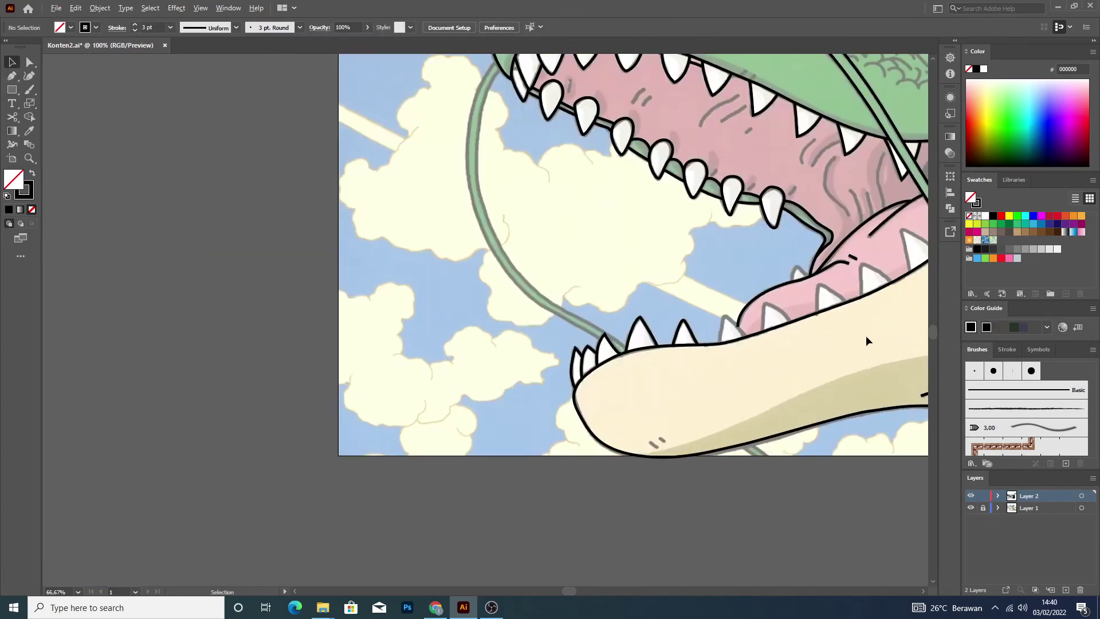
{"action": "scroll", "coordinate": [866, 337], "scroll_direction": "up", "scroll_amount": 4}
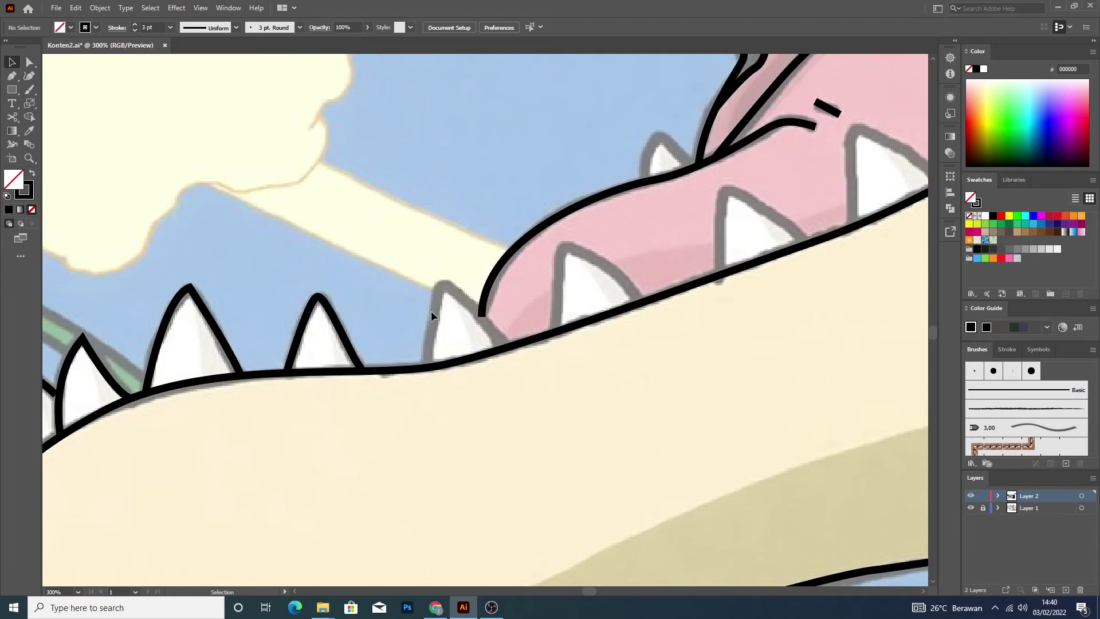
{"action": "key", "text": "p"}
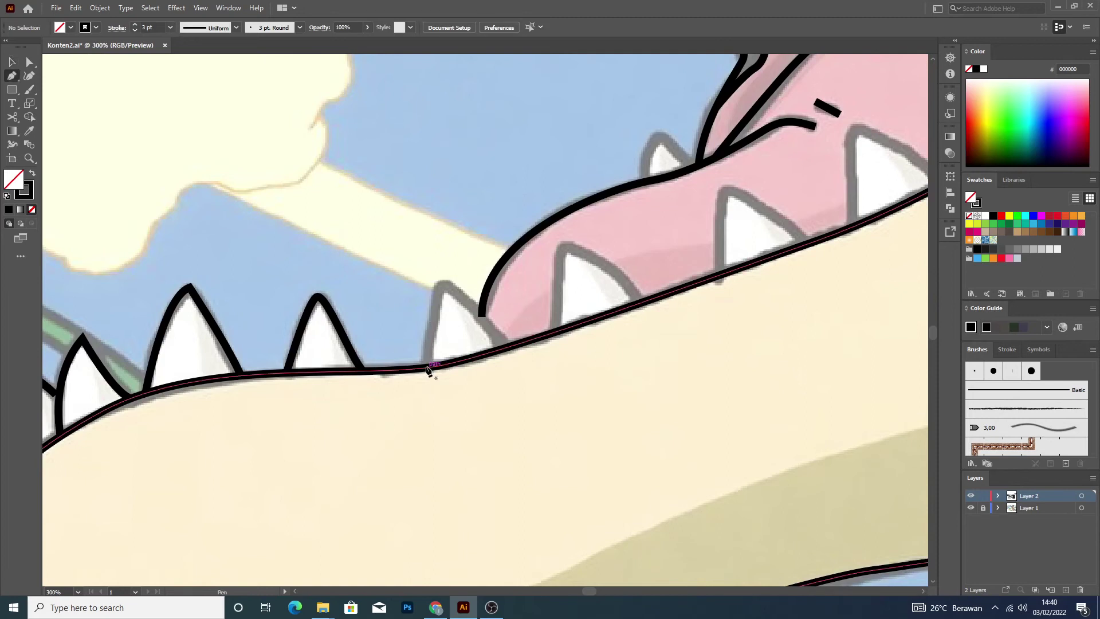
{"action": "left_click", "coordinate": [424, 367]}
{"action": "left_click_drag", "start_coordinate": [440, 286], "coordinate": [449, 276]}
{"action": "left_click_drag", "start_coordinate": [508, 347], "coordinate": [518, 356]}
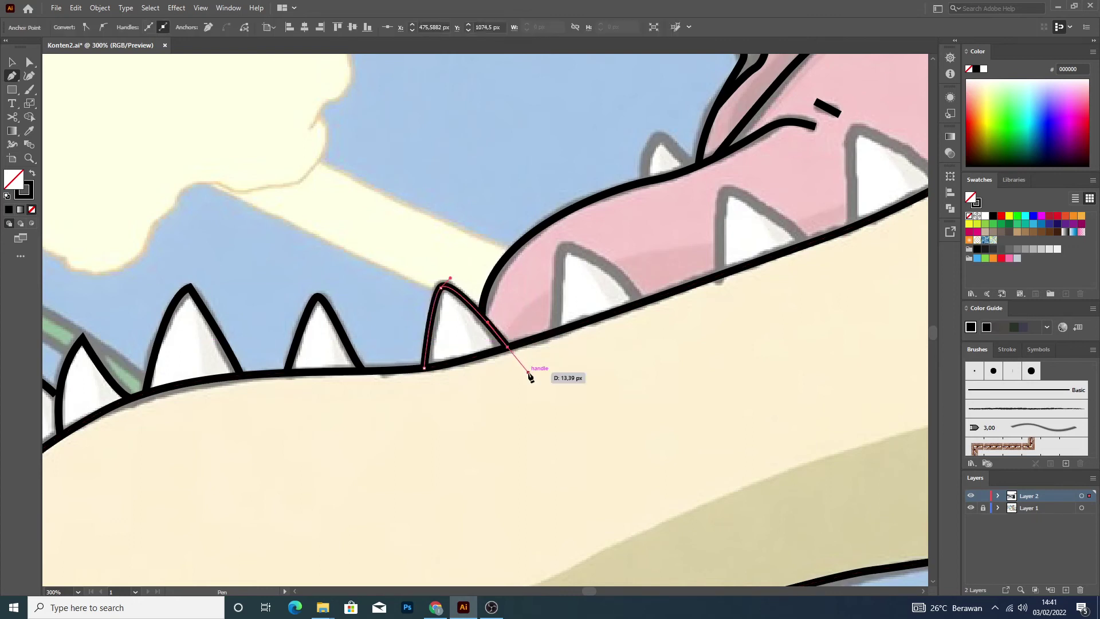
{"action": "key", "text": "v"}
{"action": "left_click", "coordinate": [538, 406]}
Outline two more lower teeth further back along the jaw line.
{"action": "key", "text": "p"}
{"action": "left_click", "coordinate": [552, 332]}
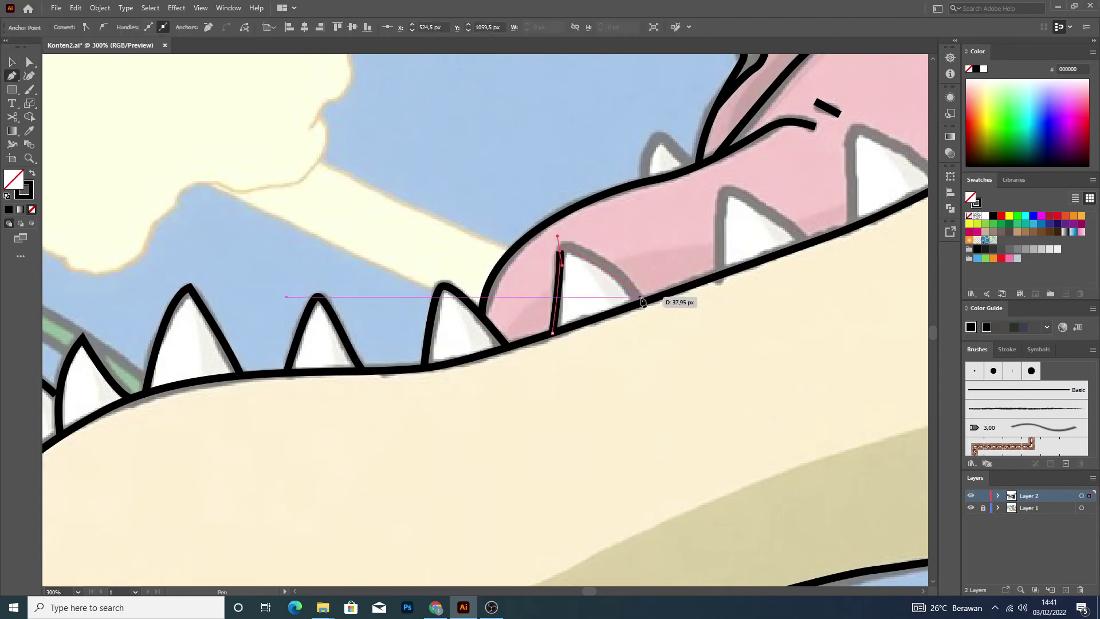
{"action": "left_click_drag", "start_coordinate": [642, 302], "coordinate": [676, 359]}
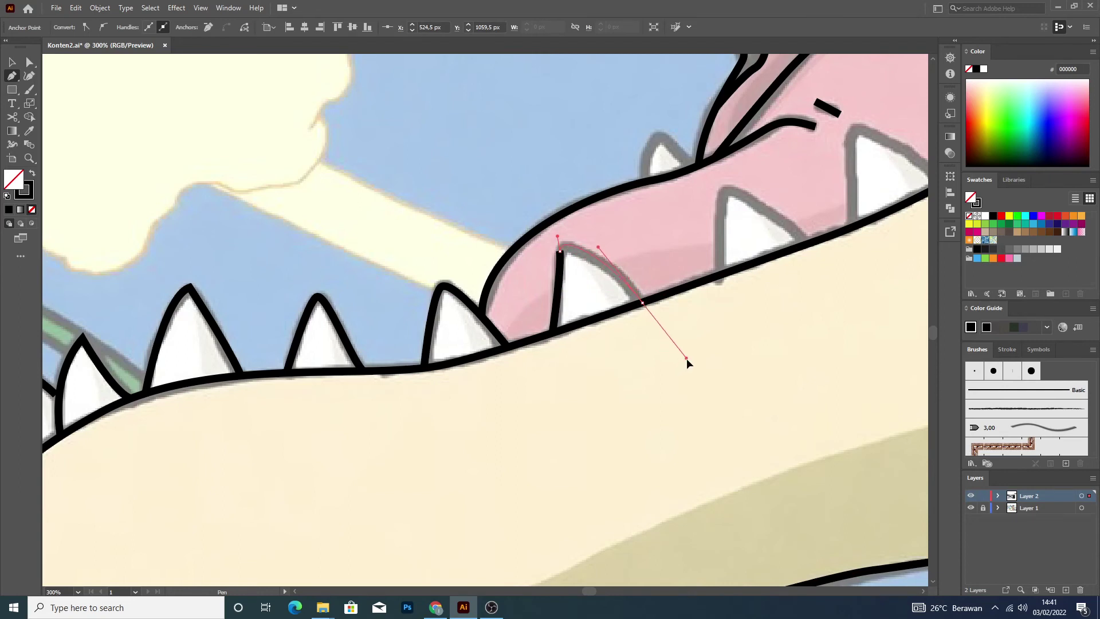
{"action": "key", "text": "v"}
{"action": "left_click", "coordinate": [727, 374]}
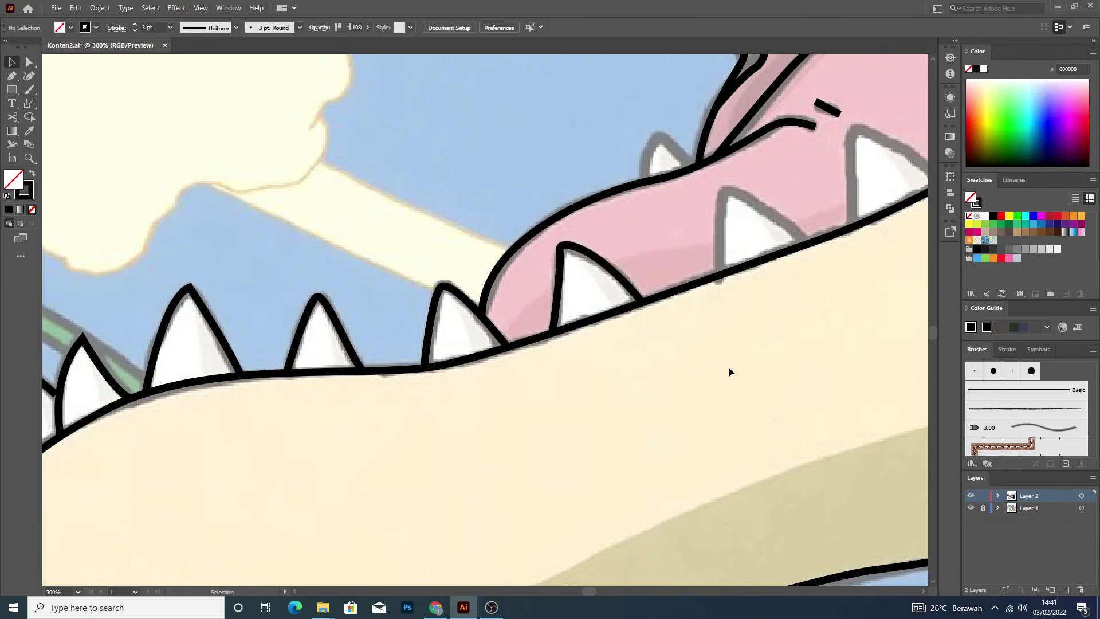
{"action": "key", "text": "p"}
{"action": "left_click_drag", "start_coordinate": [718, 276], "coordinate": [723, 194]}
{"action": "left_click", "coordinate": [780, 220]}
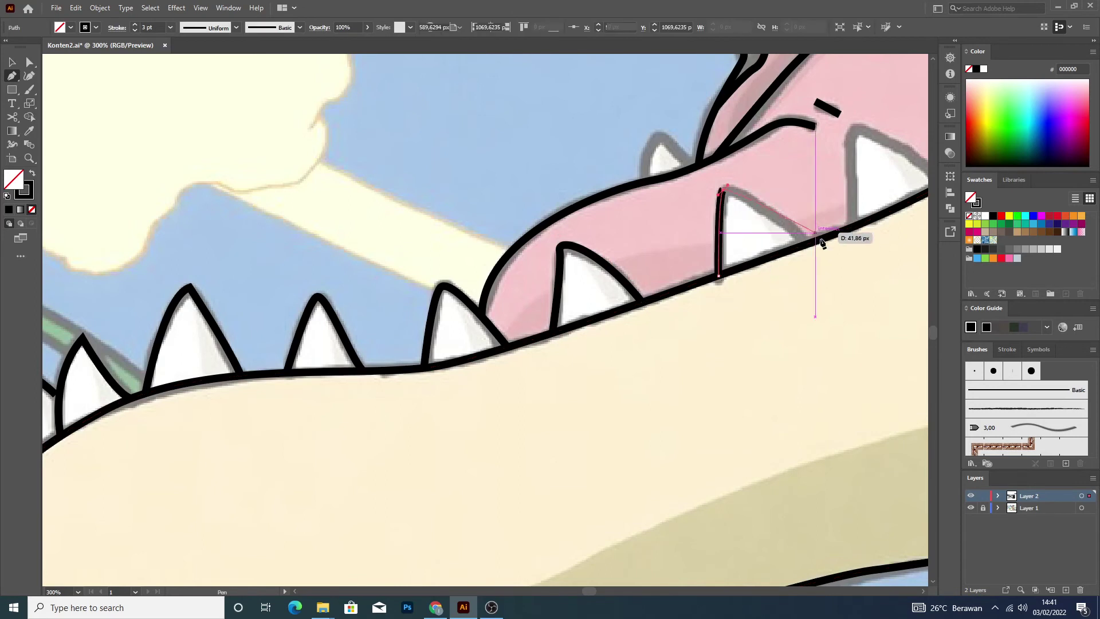
{"action": "left_click", "coordinate": [810, 243]}
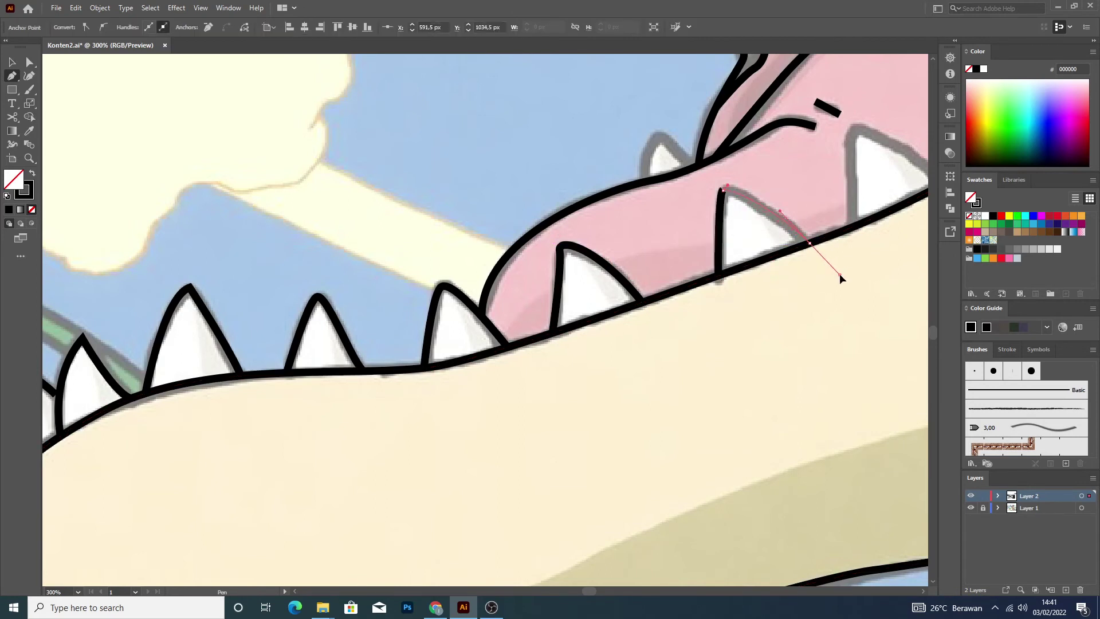
{"action": "key", "text": "v"}
{"action": "left_click", "coordinate": [881, 254]}
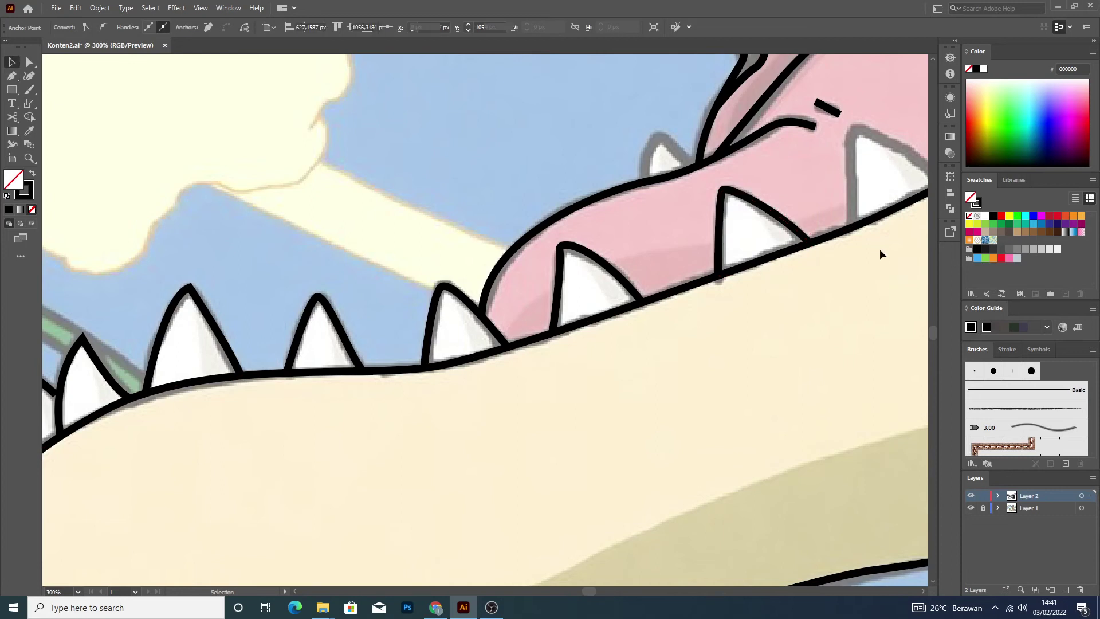
Start the following tooth outline, placing its base and tip anchors.
{"action": "key", "text": "p"}
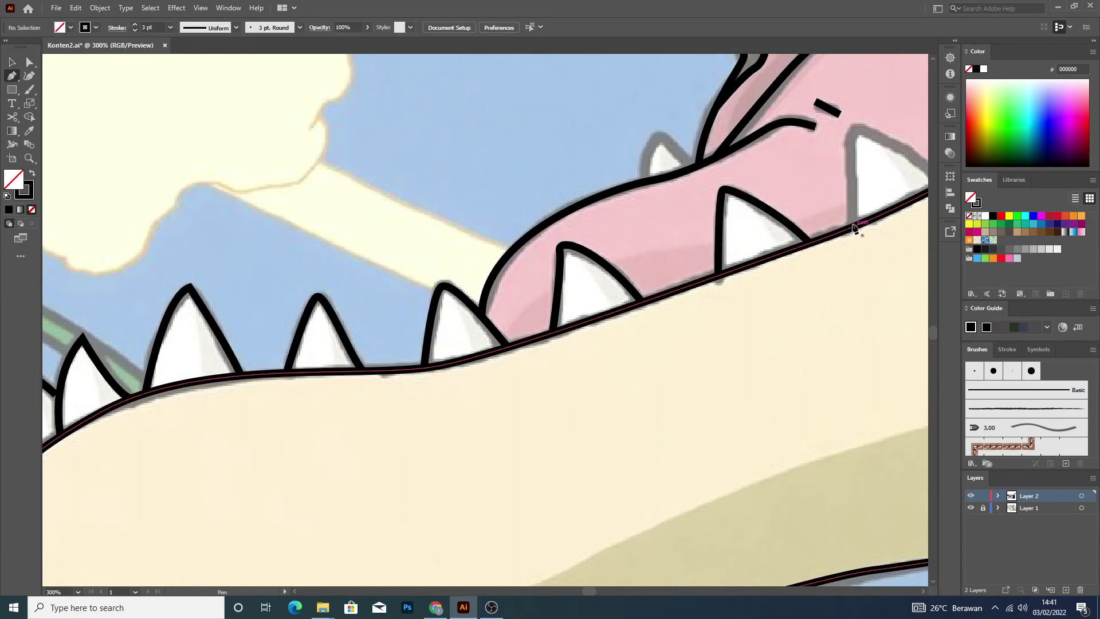
{"action": "left_click", "coordinate": [853, 228]}
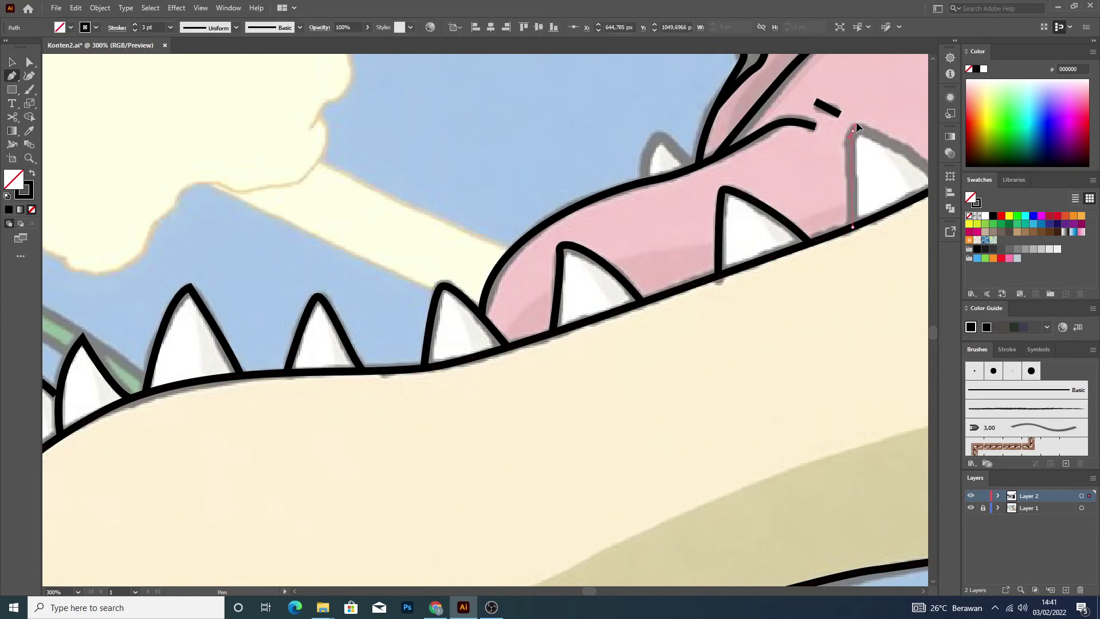
{"action": "left_click", "coordinate": [856, 125]}
Finish the started tooth by curving its back edge down to the jaw.
{"action": "scroll", "coordinate": [915, 166], "scroll_direction": "down", "scroll_amount": 3}
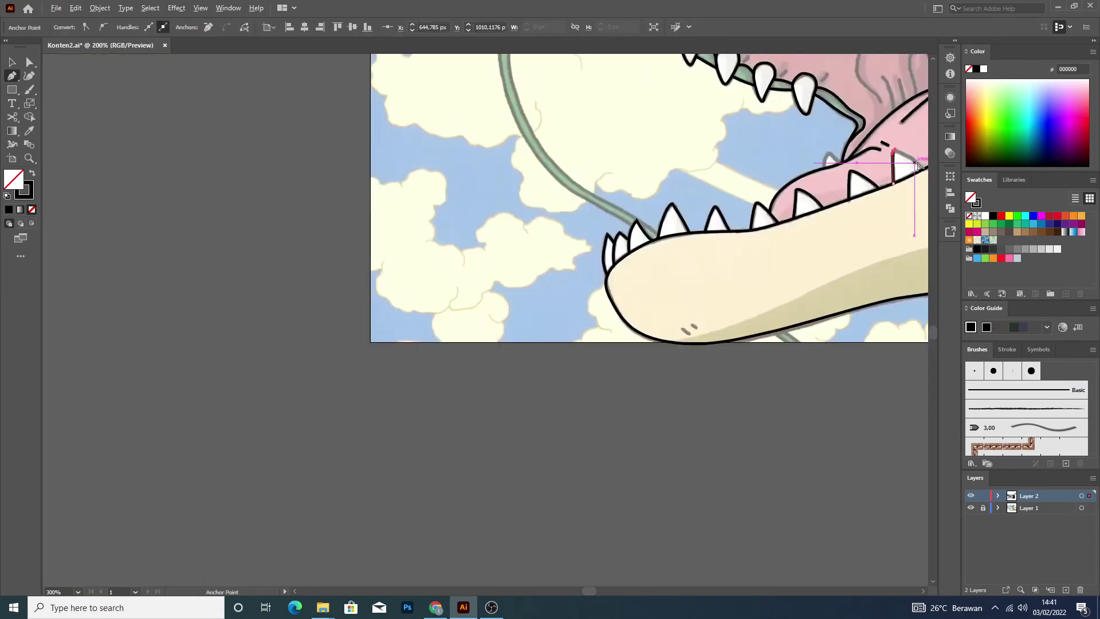
{"action": "scroll", "coordinate": [757, 154], "scroll_direction": "up", "scroll_amount": 3}
{"action": "scroll", "coordinate": [757, 154], "scroll_direction": "up", "scroll_amount": 3}
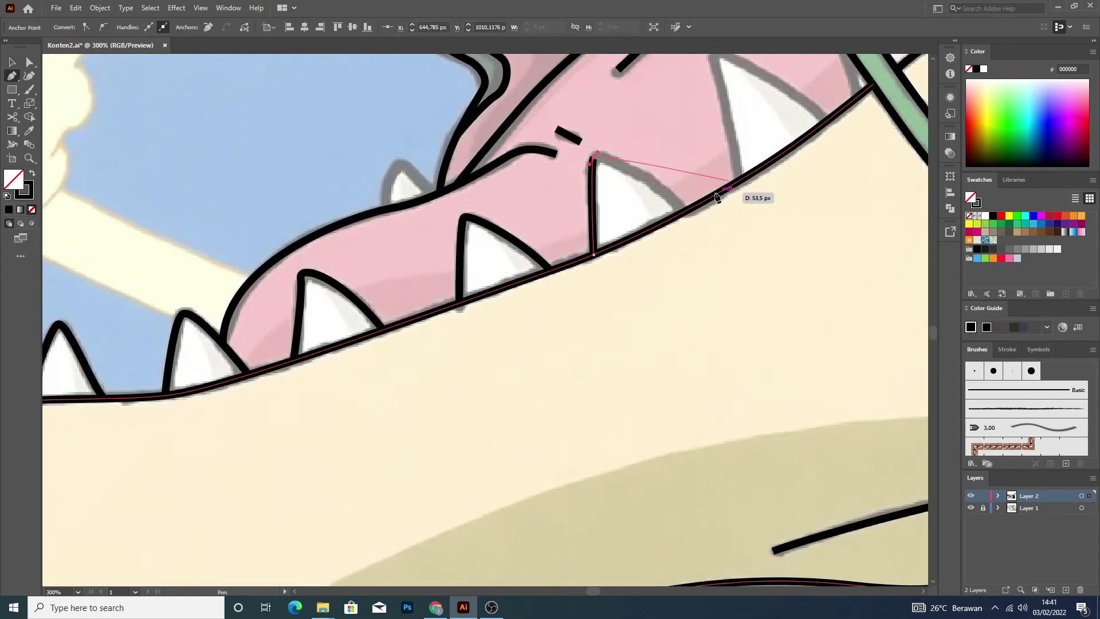
{"action": "left_click_drag", "start_coordinate": [688, 209], "coordinate": [695, 228]}
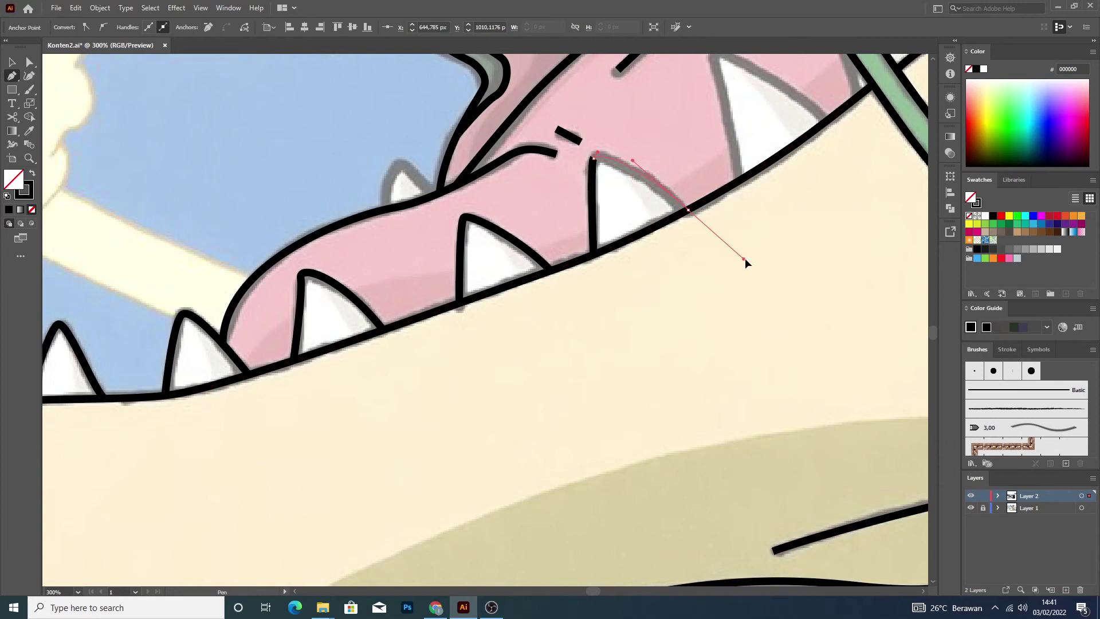
{"action": "mouse_move", "coordinate": [753, 256]}
{"action": "left_mouse_down"}
{"action": "mouse_move", "coordinate": [746, 245]}
{"action": "mouse_move", "coordinate": [799, 256]}
{"action": "left_mouse_up"}
{"action": "key", "text": "v"}
{"action": "scroll", "coordinate": [779, 193], "scroll_direction": "up", "scroll_amount": 5}
Outline the rearmost lower tooth beside the pink tongue.
{"action": "key", "text": "p"}
{"action": "left_click", "coordinate": [739, 331]}
{"action": "left_click", "coordinate": [710, 197]}
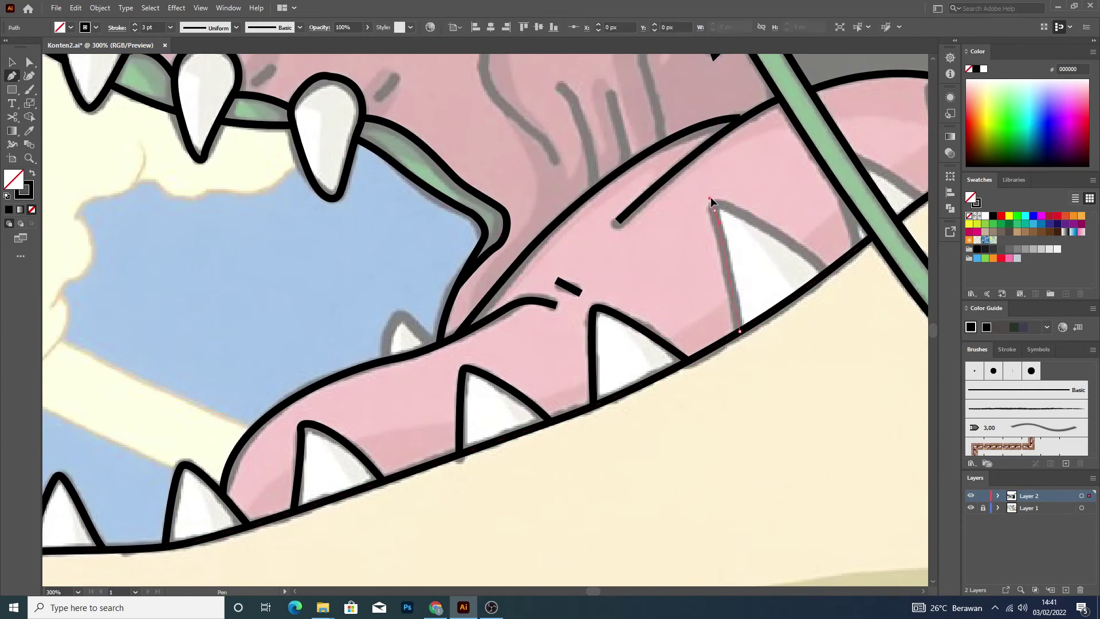
{"action": "left_click_drag", "start_coordinate": [827, 271], "coordinate": [915, 347]}
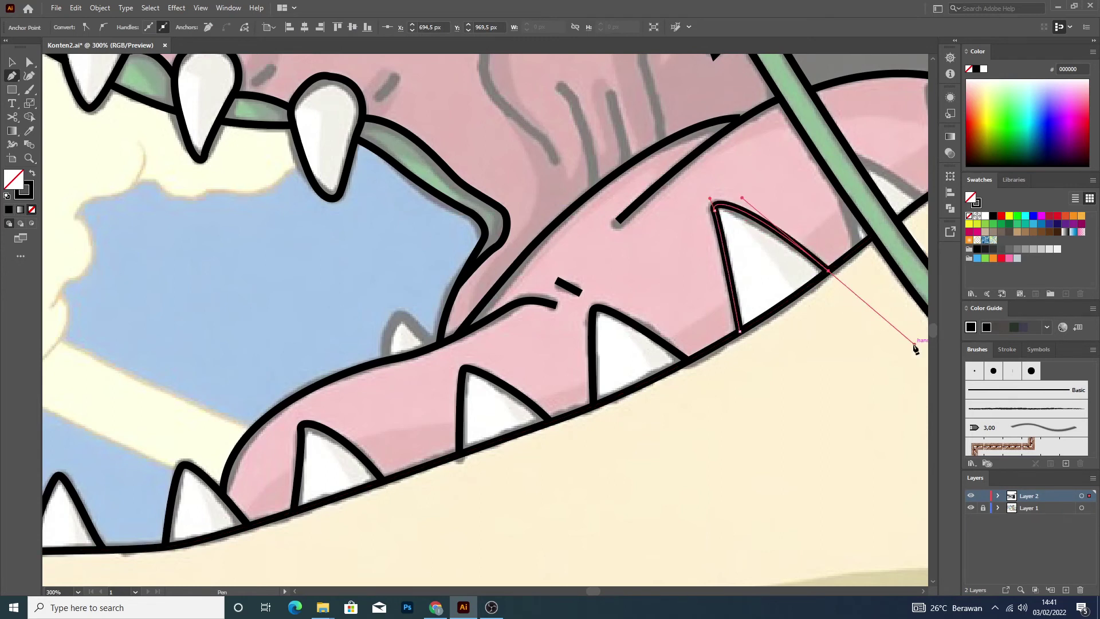
{"action": "key", "text": "v"}
{"action": "left_click", "coordinate": [889, 355]}
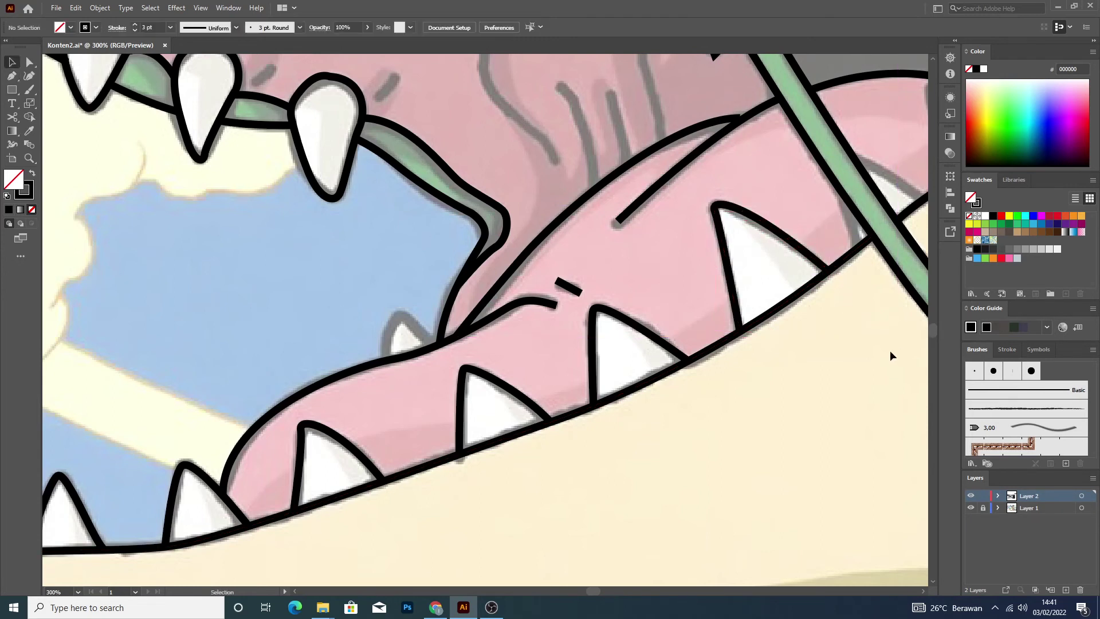
Start a path at the jaw-line end and give it a yellow fill.
{"action": "key", "text": "p"}
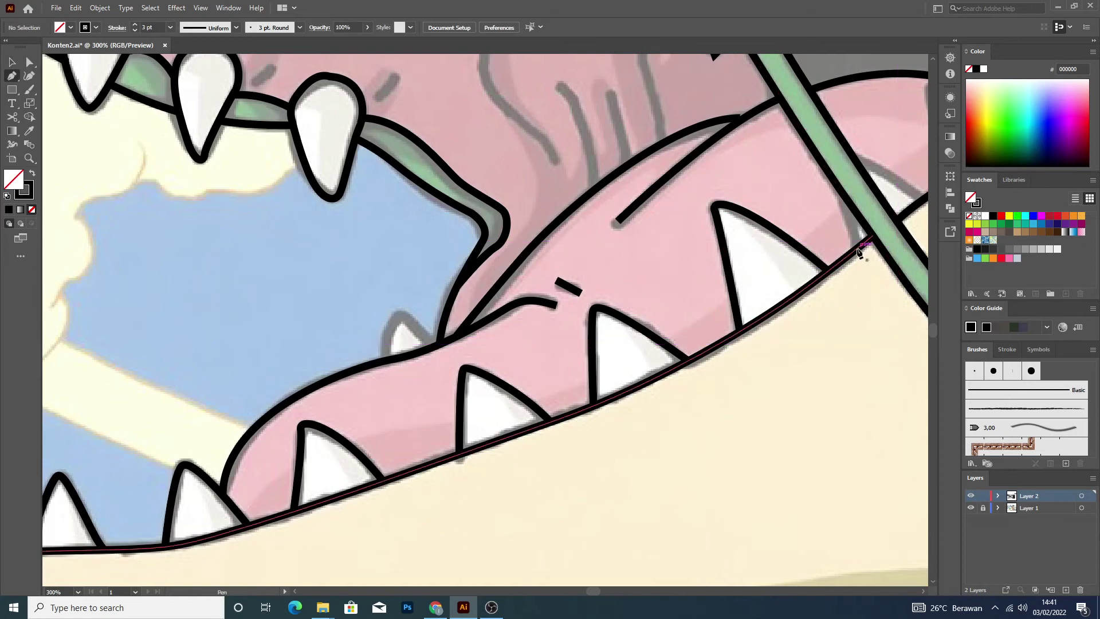
{"action": "left_click", "coordinate": [855, 251]}
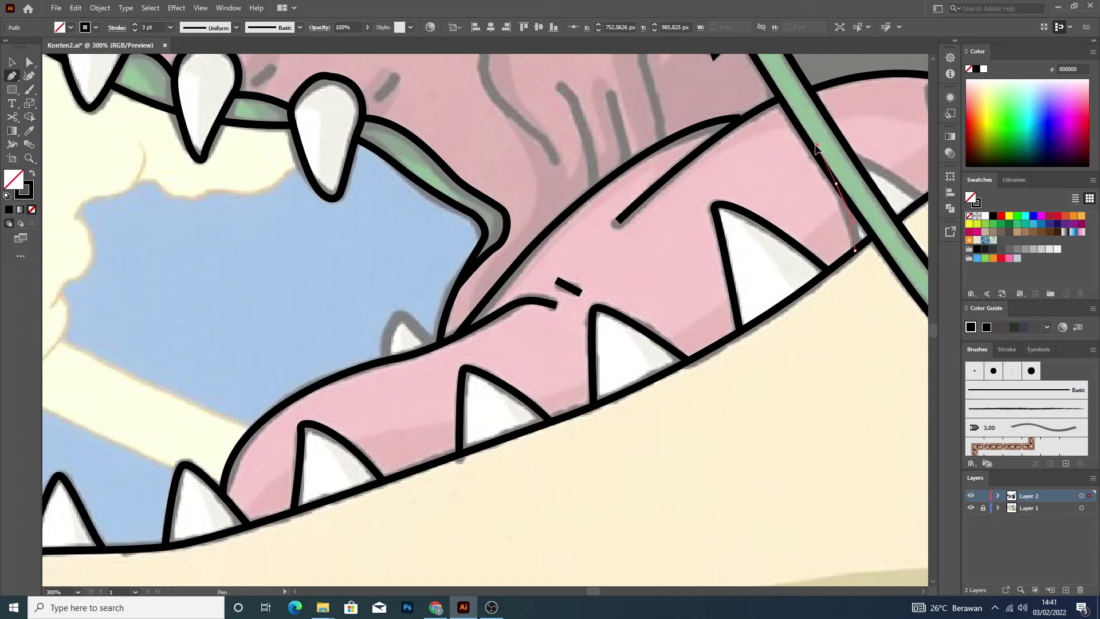
{"action": "key", "text": "Escape"}
{"action": "key", "text": "v"}
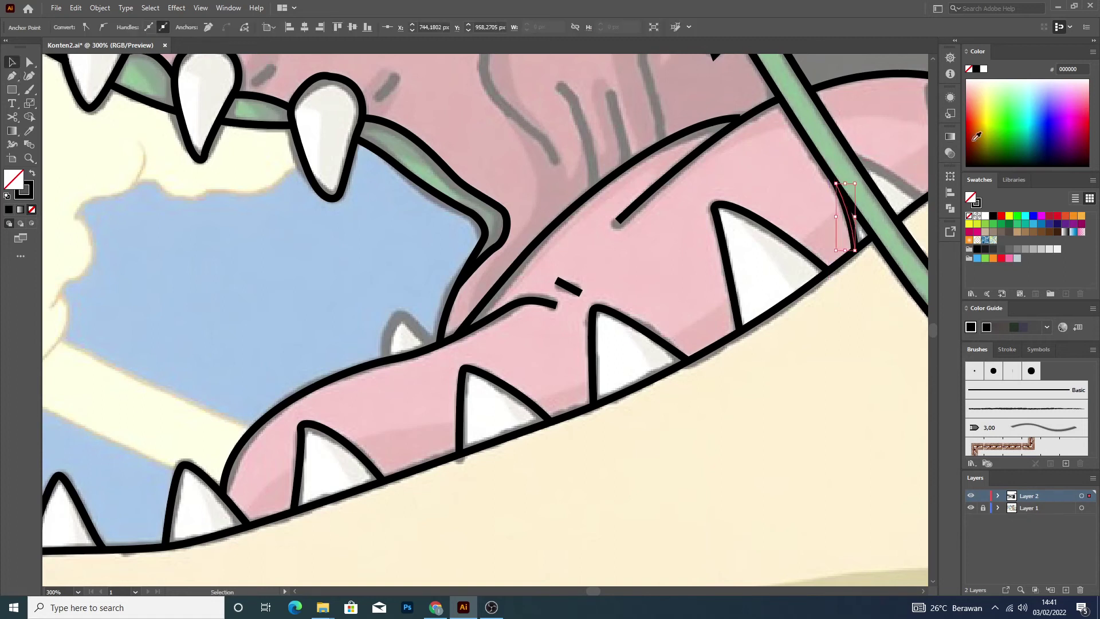
{"action": "left_click", "coordinate": [972, 105]}
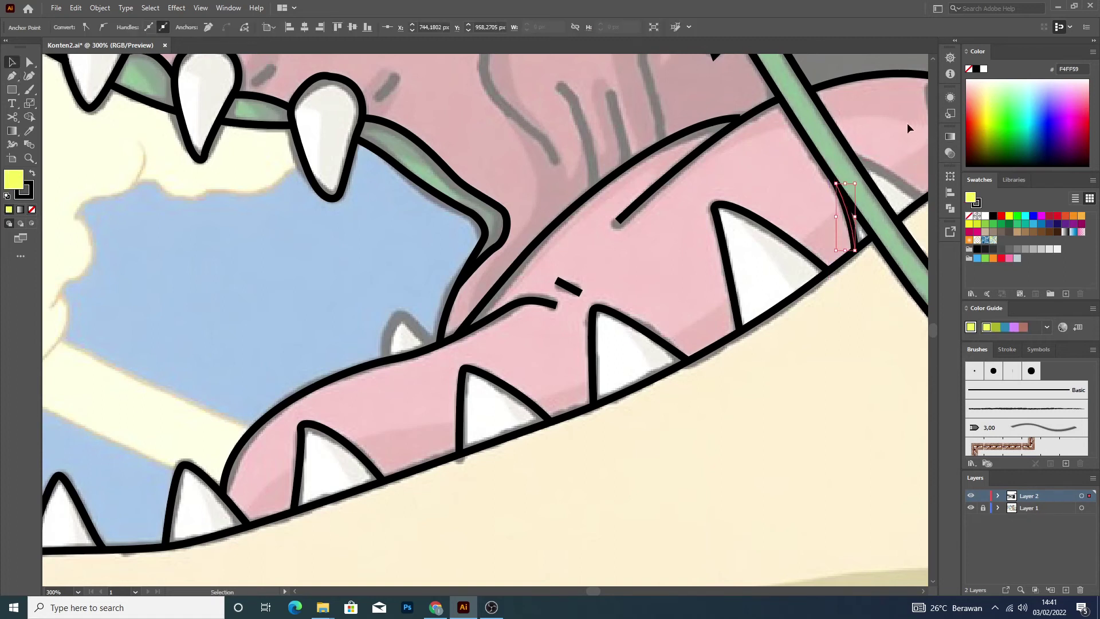
Extend the line along and across the green stripe, then set its fill to None.
{"action": "key", "text": "p"}
{"action": "left_click", "coordinate": [836, 184]}
{"action": "left_click", "coordinate": [817, 145]}
{"action": "left_click", "coordinate": [890, 186]}
{"action": "left_click", "coordinate": [924, 200]}
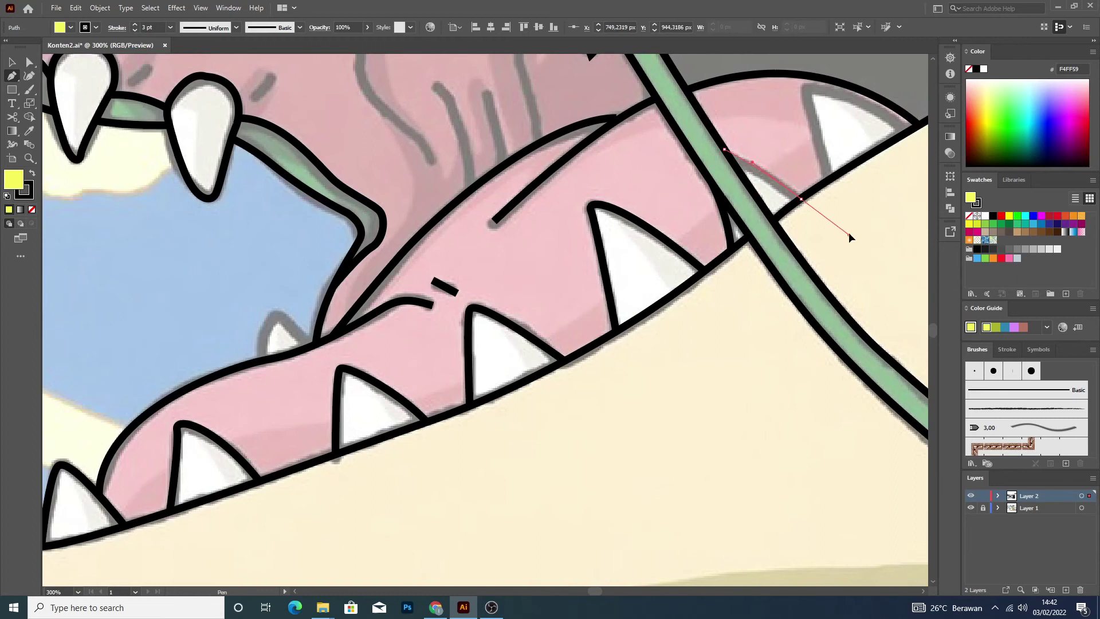
{"action": "key", "text": "v"}
{"action": "left_click", "coordinate": [32, 209]}
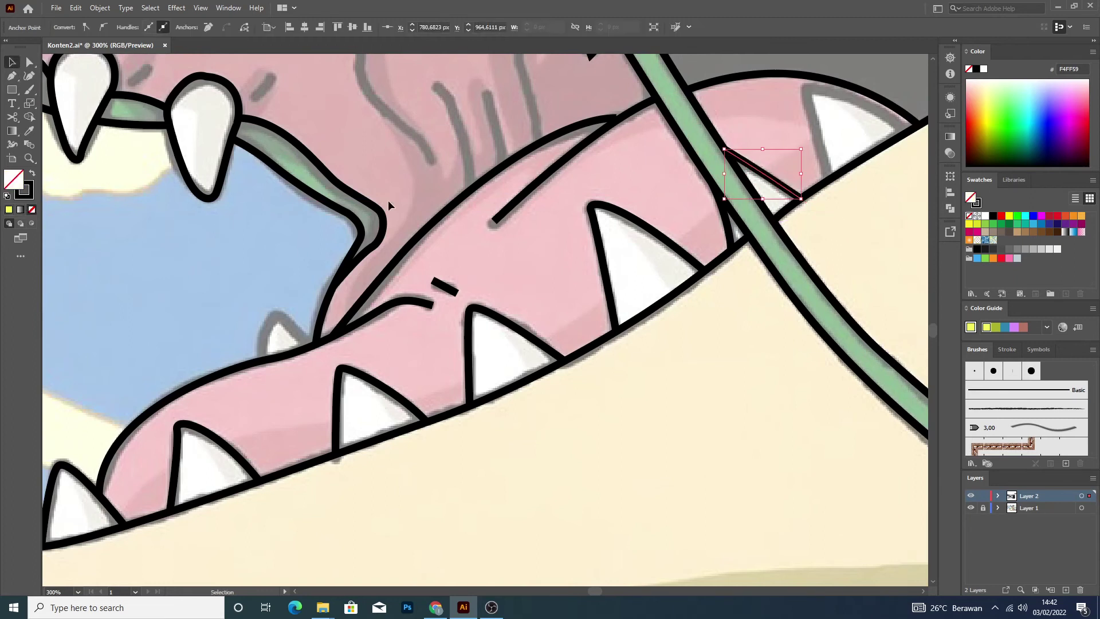
Outline the back tooth near the whisker up to the tongue's edge.
{"action": "key", "text": "p"}
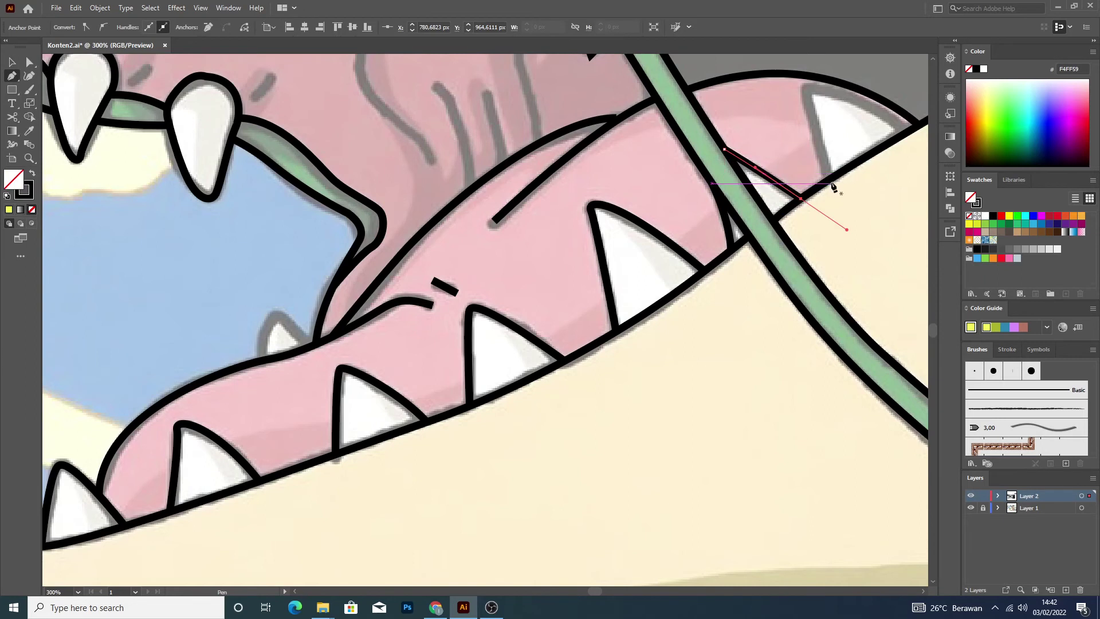
{"action": "left_click", "coordinate": [826, 181]}
{"action": "left_click", "coordinate": [806, 94]}
{"action": "left_click", "coordinate": [795, 73]}
{"action": "left_click", "coordinate": [909, 130]}
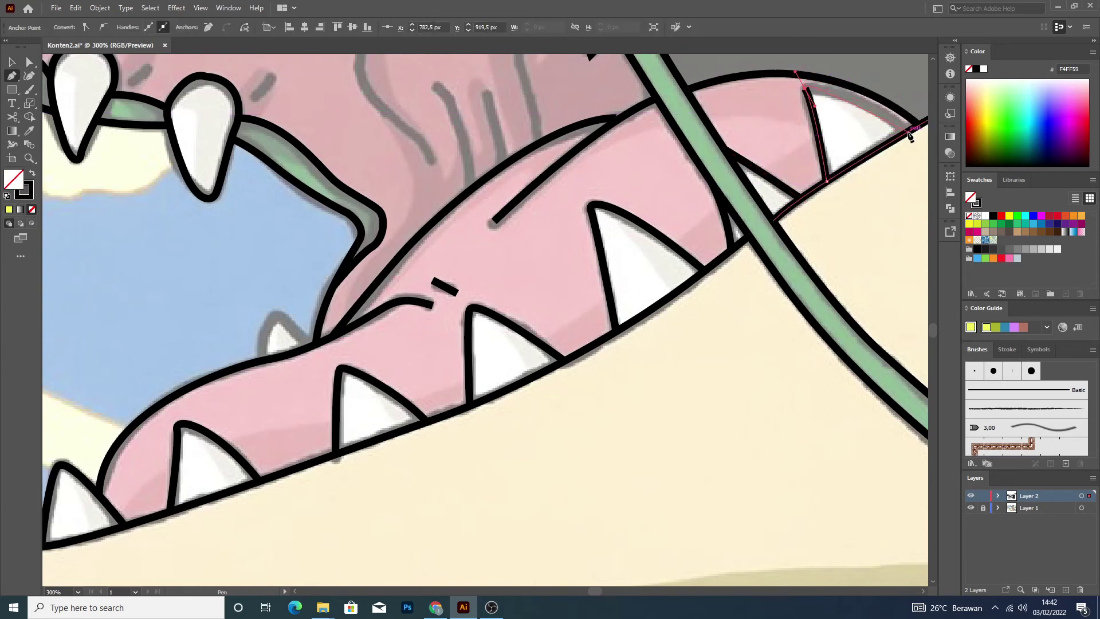
{"action": "scroll", "coordinate": [911, 135], "scroll_direction": "right", "scroll_amount": 3}
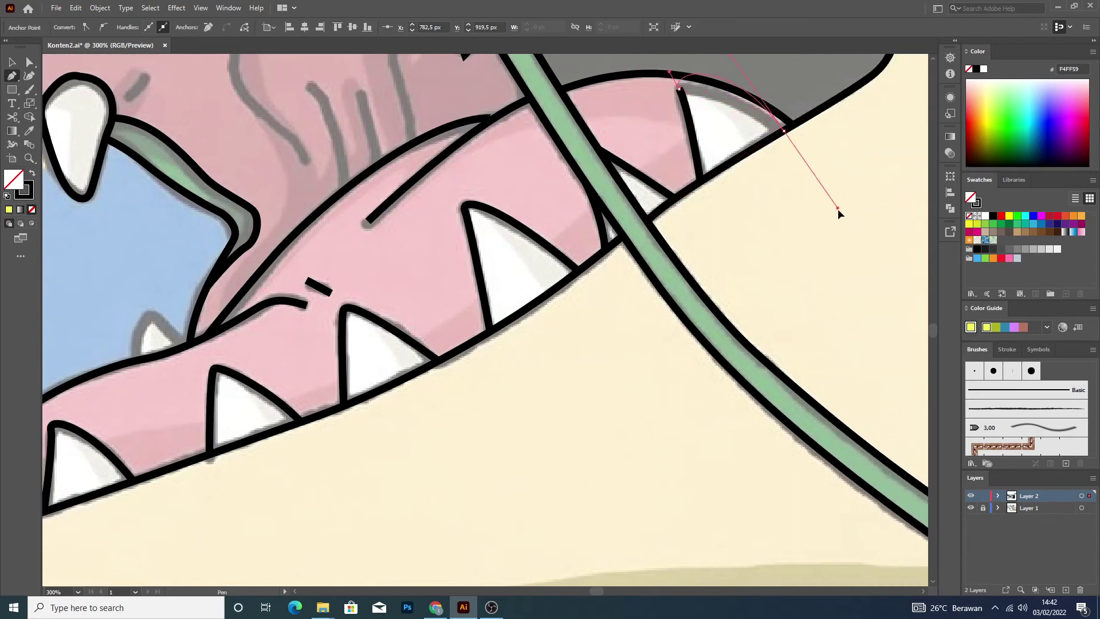
{"action": "left_click_drag", "start_coordinate": [841, 166], "coordinate": [841, 154]}
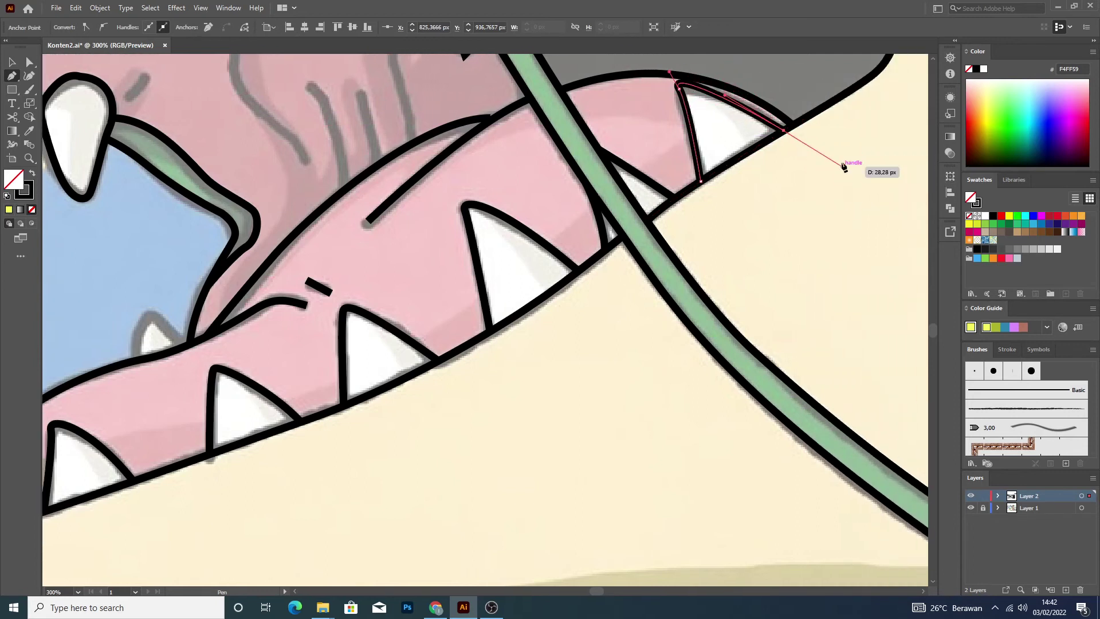
{"action": "left_click", "coordinate": [840, 150], "text": "ctrl"}
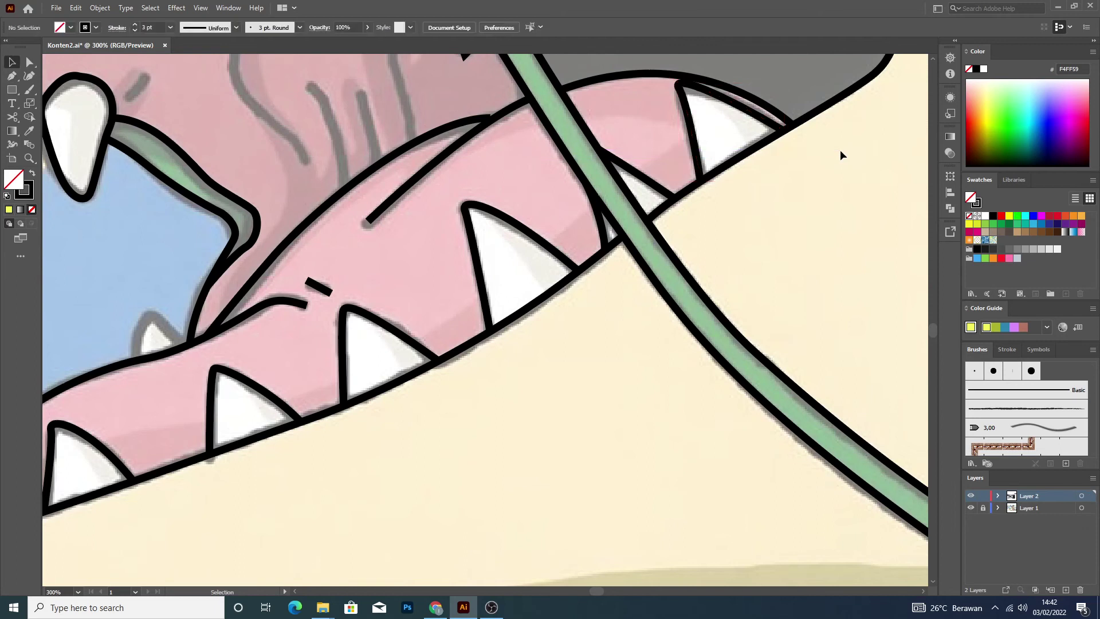
Trace the small tooth peeking over the tongue behind it.
{"action": "scroll", "coordinate": [840, 150], "scroll_direction": "down", "scroll_amount": 5}
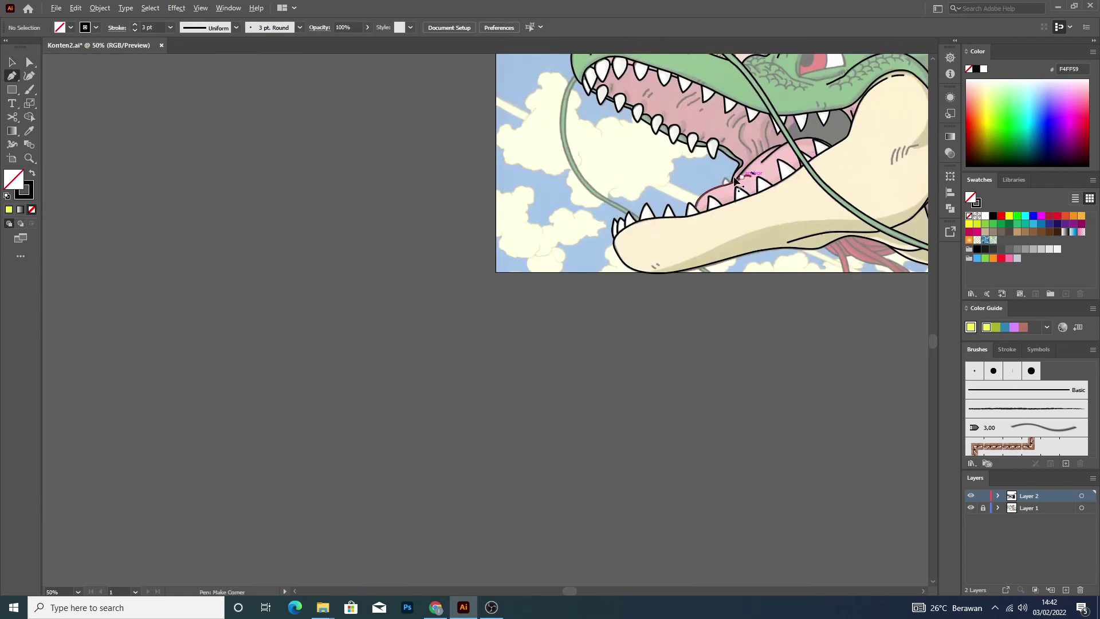
{"action": "scroll", "coordinate": [722, 179], "scroll_direction": "up", "scroll_amount": 6}
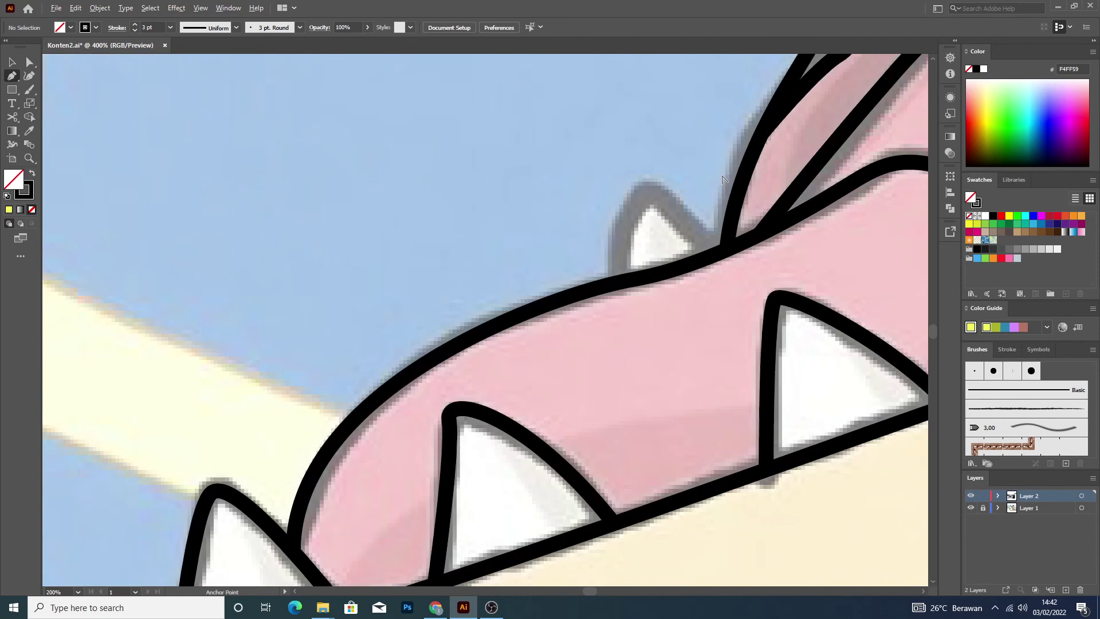
{"action": "left_click", "coordinate": [717, 253]}
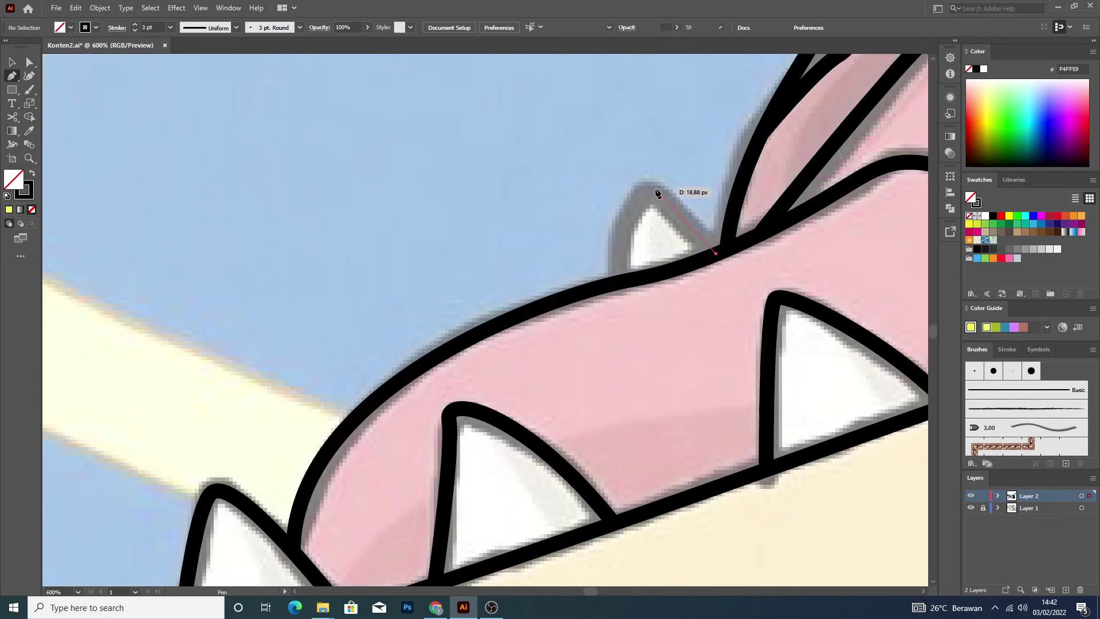
{"action": "left_click_drag", "start_coordinate": [653, 186], "coordinate": [649, 171]}
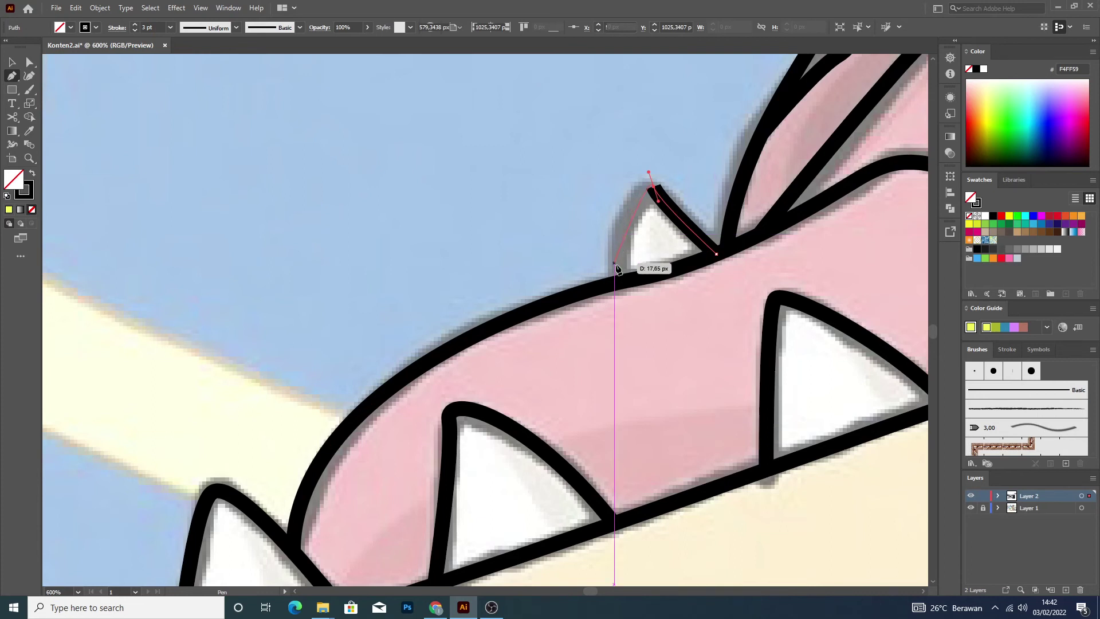
{"action": "left_click_drag", "start_coordinate": [616, 283], "coordinate": [614, 319]}
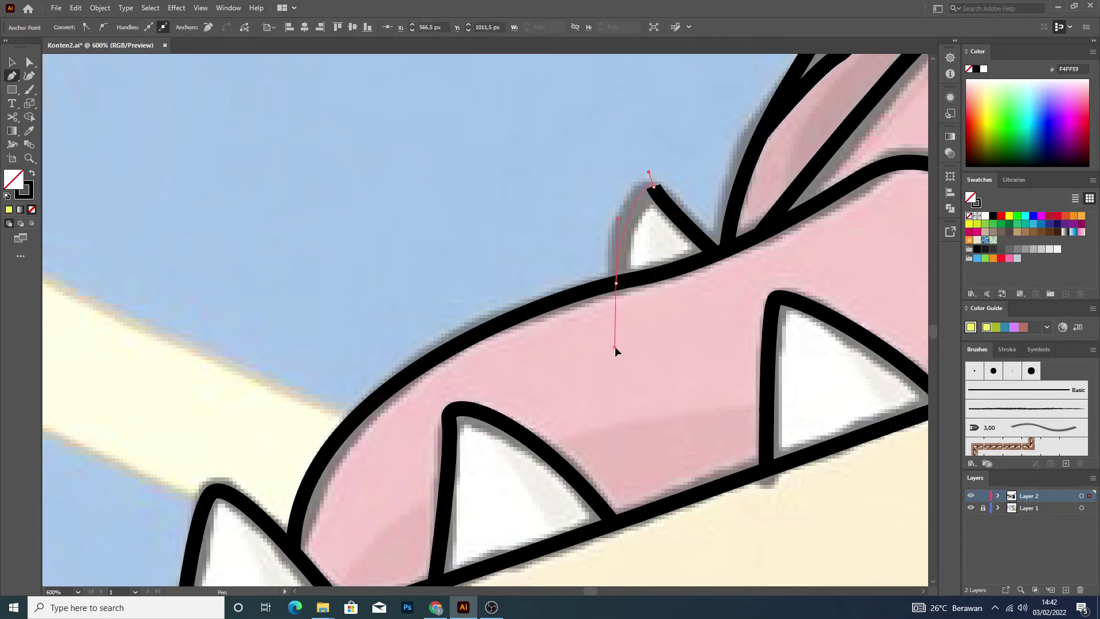
{"action": "left_click", "coordinate": [11, 61]}
{"action": "scroll", "coordinate": [349, 104], "scroll_direction": "down", "scroll_amount": 4}
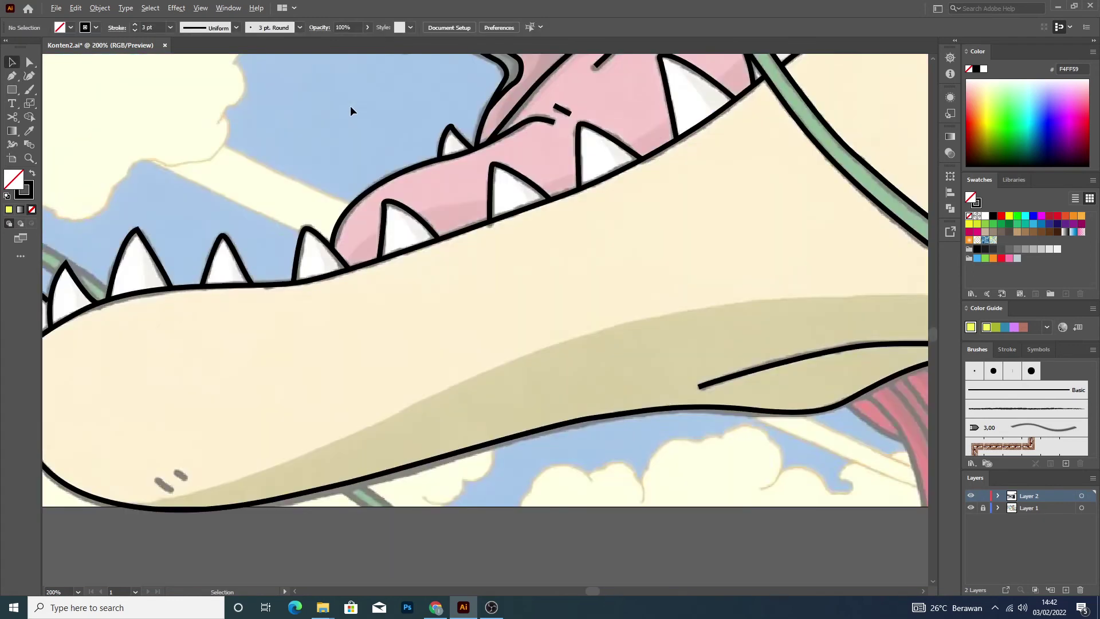
{"action": "scroll", "coordinate": [349, 106], "scroll_direction": "down", "scroll_amount": 3}
{"action": "scroll", "coordinate": [414, 136], "scroll_direction": "up", "scroll_amount": 3}
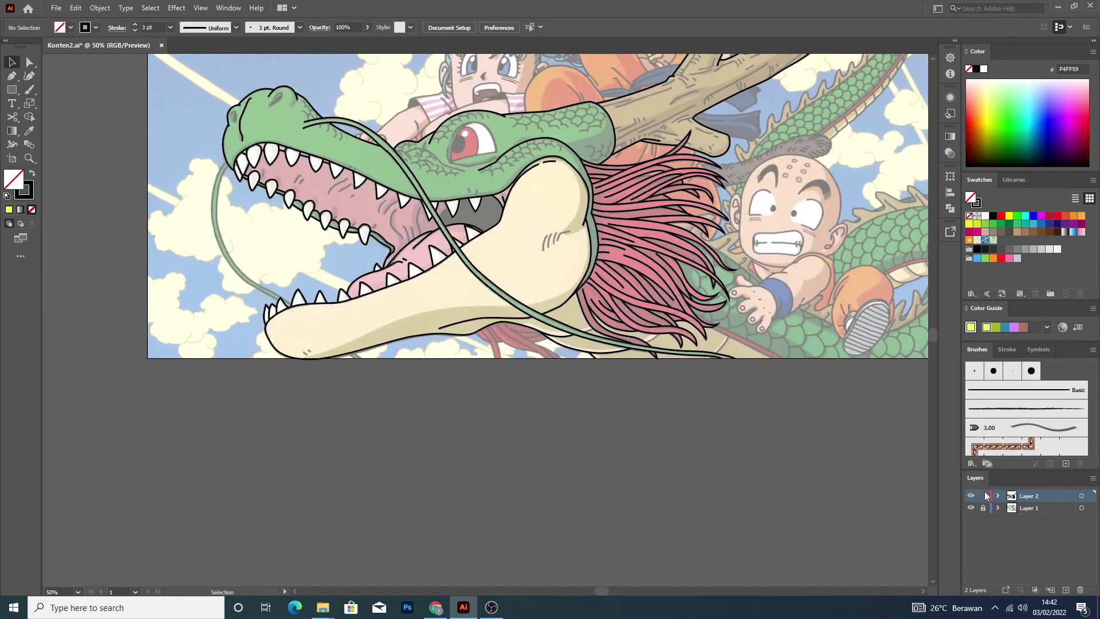
{"action": "left_click", "coordinate": [971, 508]}
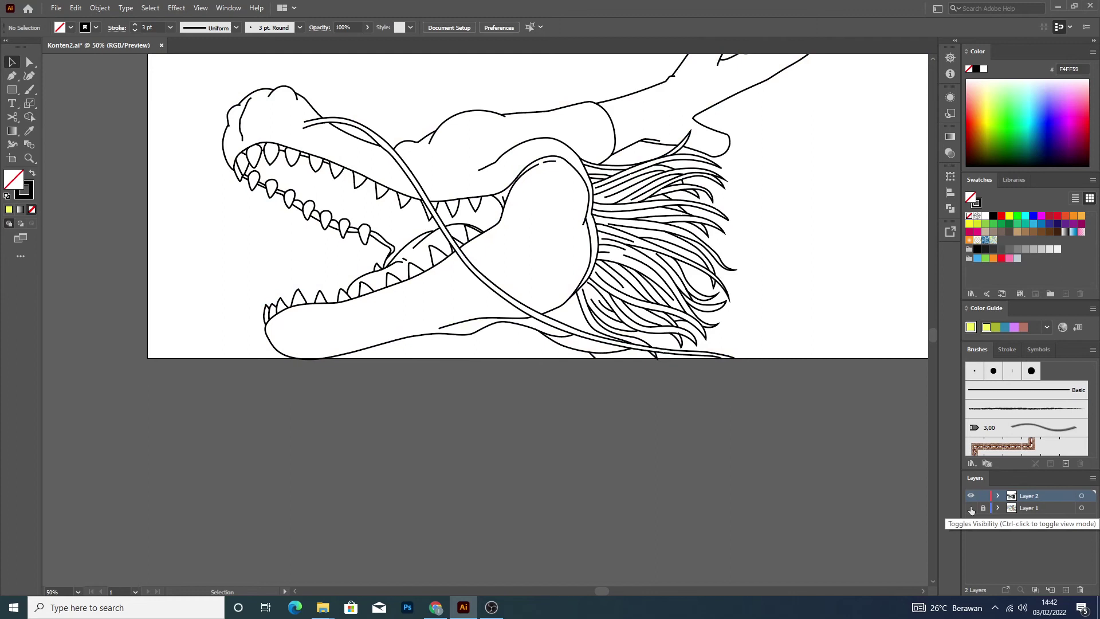
{"action": "left_click", "coordinate": [971, 507]}
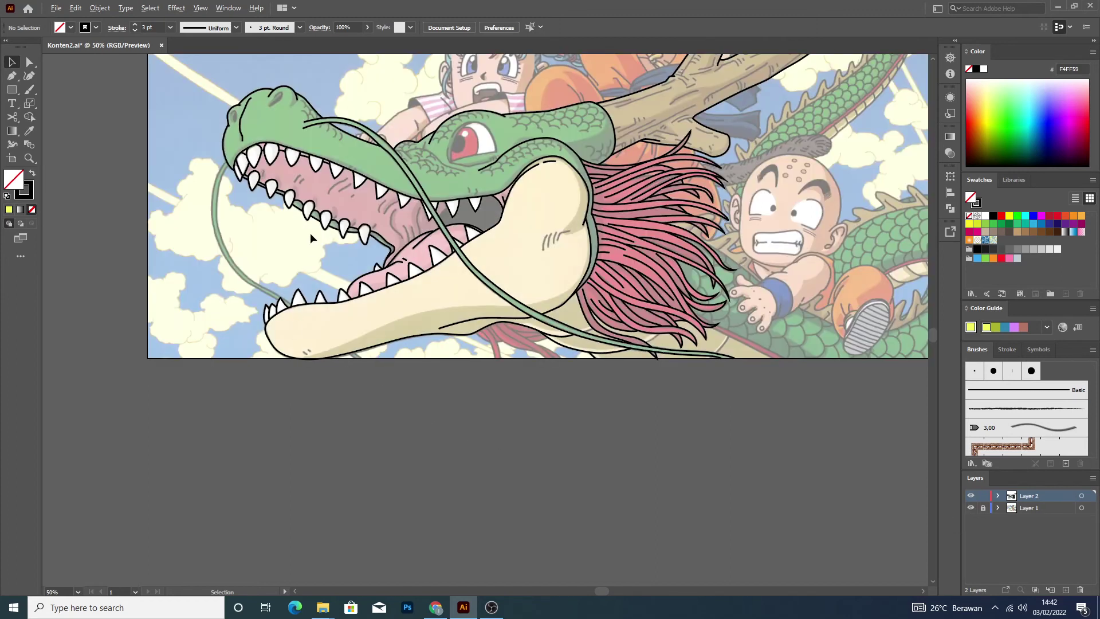
{"action": "scroll", "coordinate": [267, 85], "scroll_direction": "up", "scroll_amount": 1}
{"action": "scroll", "coordinate": [266, 85], "scroll_direction": "up", "scroll_amount": 1}
{"action": "mouse_move", "coordinate": [504, 197]}
{"action": "left_mouse_down"}
{"action": "mouse_move", "coordinate": [735, 263]}
{"action": "mouse_move", "coordinate": [751, 255]}
{"action": "left_mouse_up"}
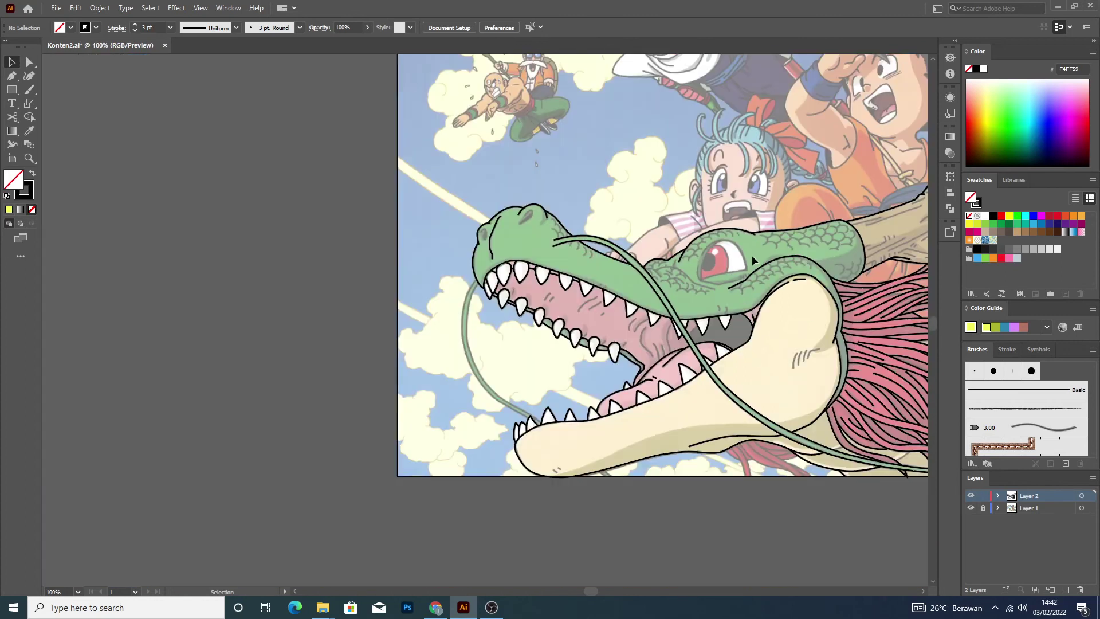
{"action": "key", "text": "p"}
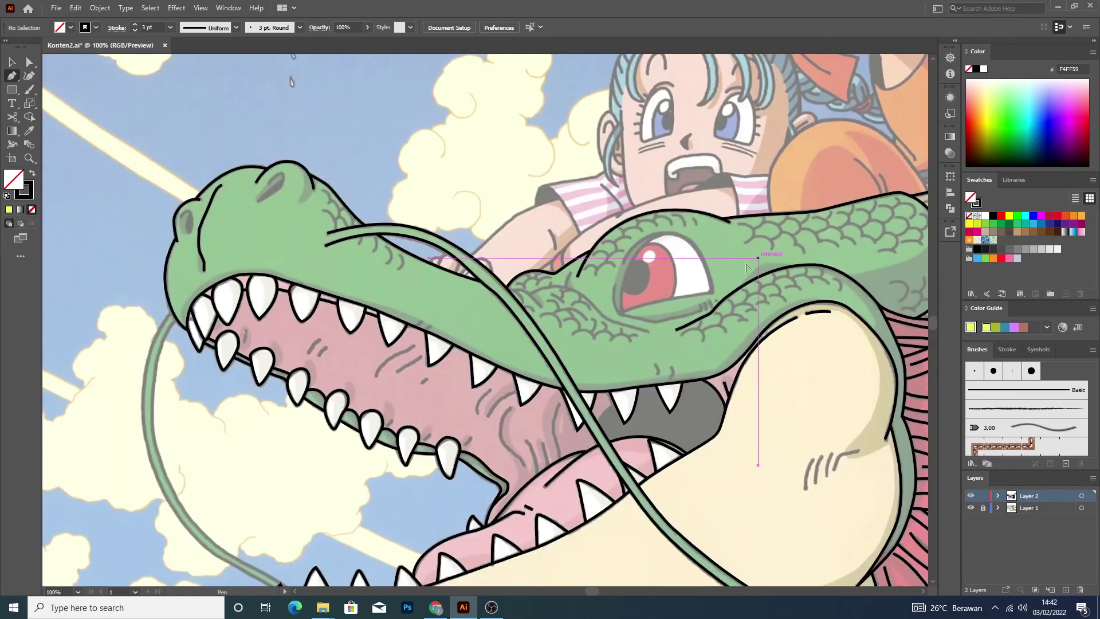
{"action": "scroll", "coordinate": [746, 268], "scroll_direction": "up", "scroll_amount": 2}
Draw a closed outline around the dragon's eye and nudge its lower-left corner anchor.
{"action": "left_click", "coordinate": [501, 356]}
{"action": "left_click_drag", "start_coordinate": [685, 316], "coordinate": [743, 319]}
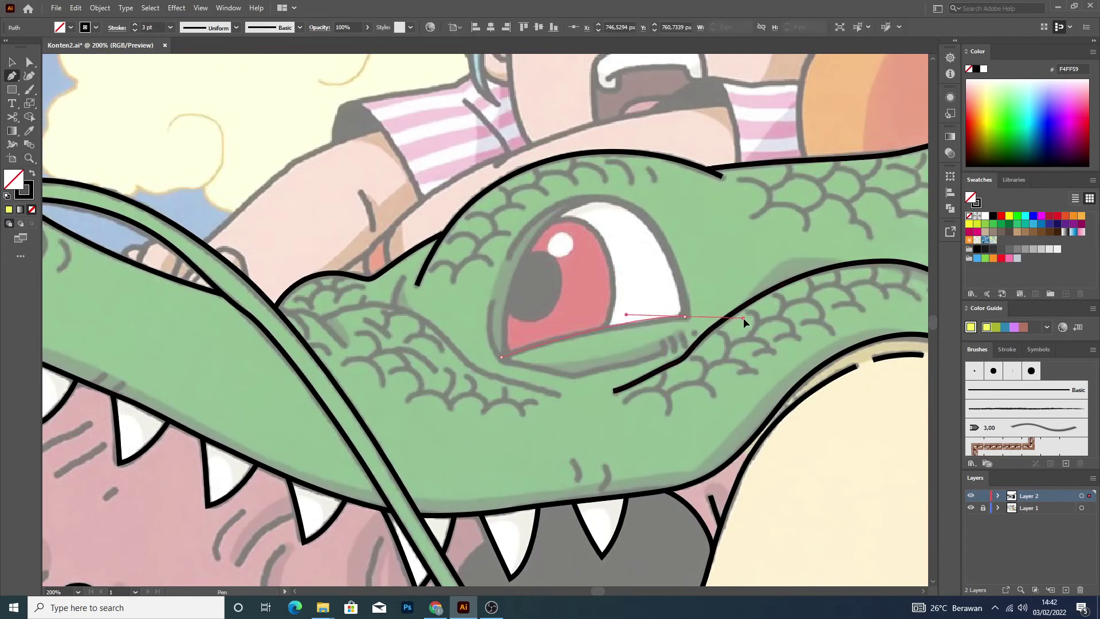
{"action": "left_click", "coordinate": [684, 315]}
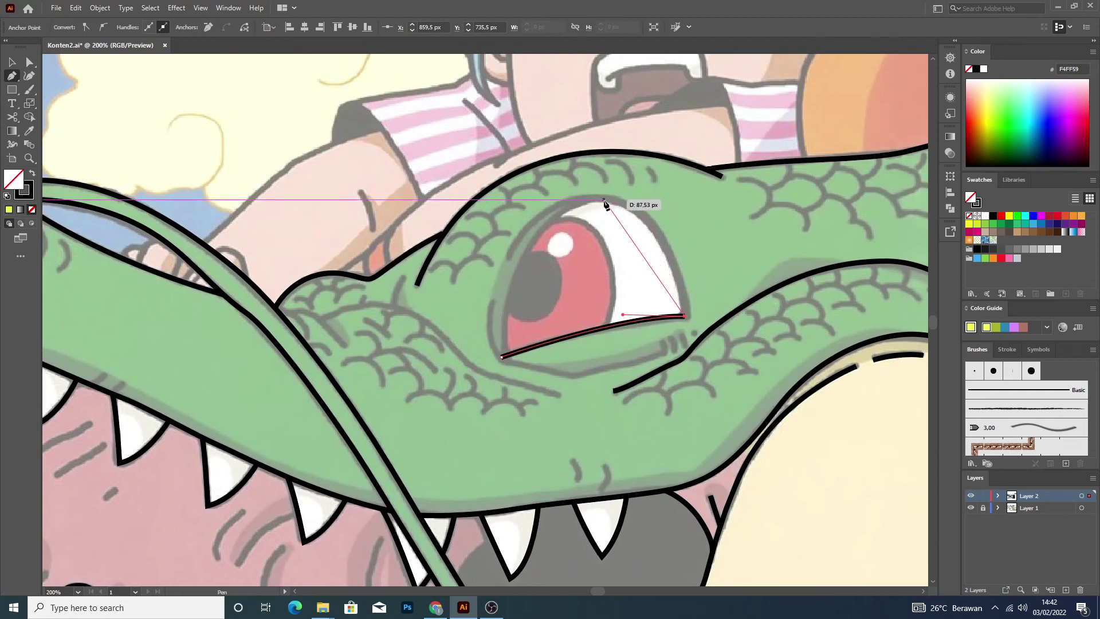
{"action": "left_click_drag", "start_coordinate": [600, 200], "coordinate": [522, 206]}
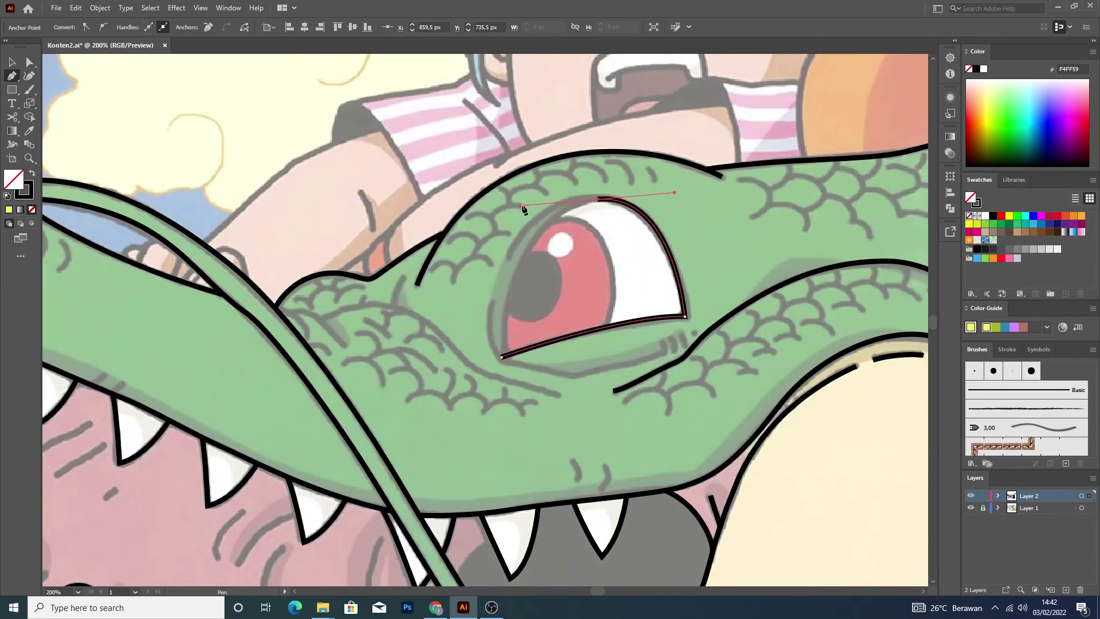
{"action": "left_click", "coordinate": [502, 357]}
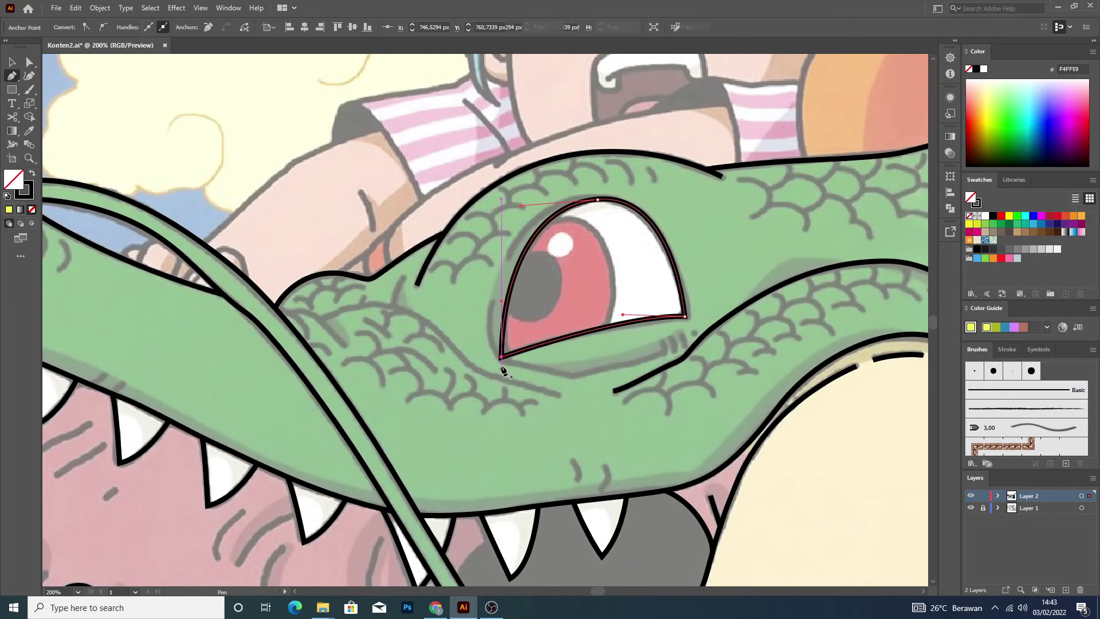
{"action": "key", "text": "a"}
{"action": "left_click_drag", "start_coordinate": [501, 359], "coordinate": [505, 358]}
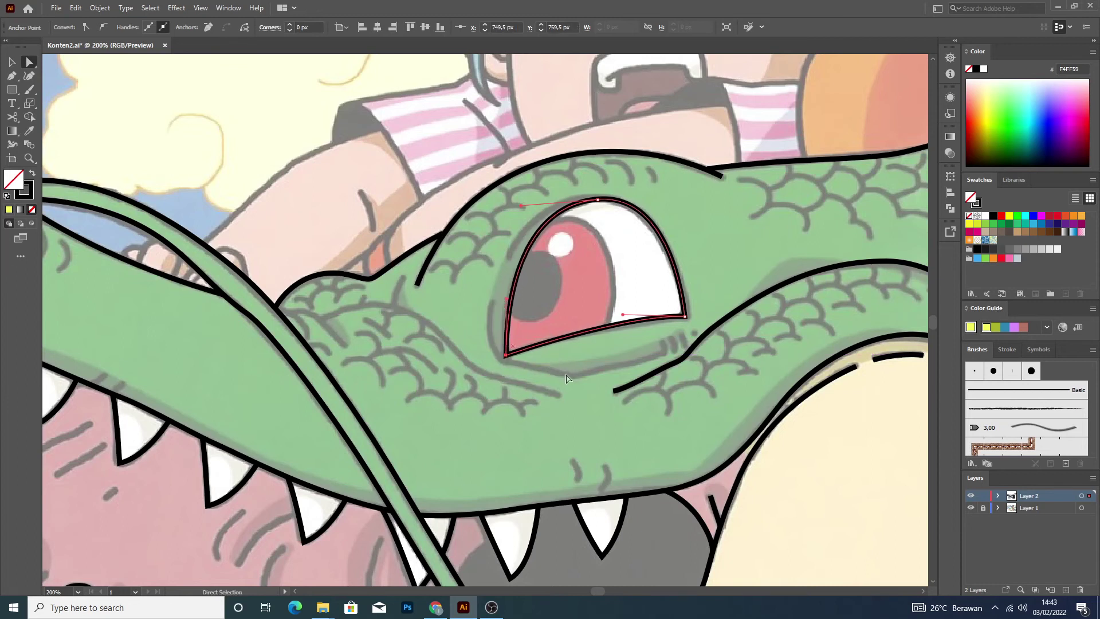
{"action": "left_click", "coordinate": [618, 392]}
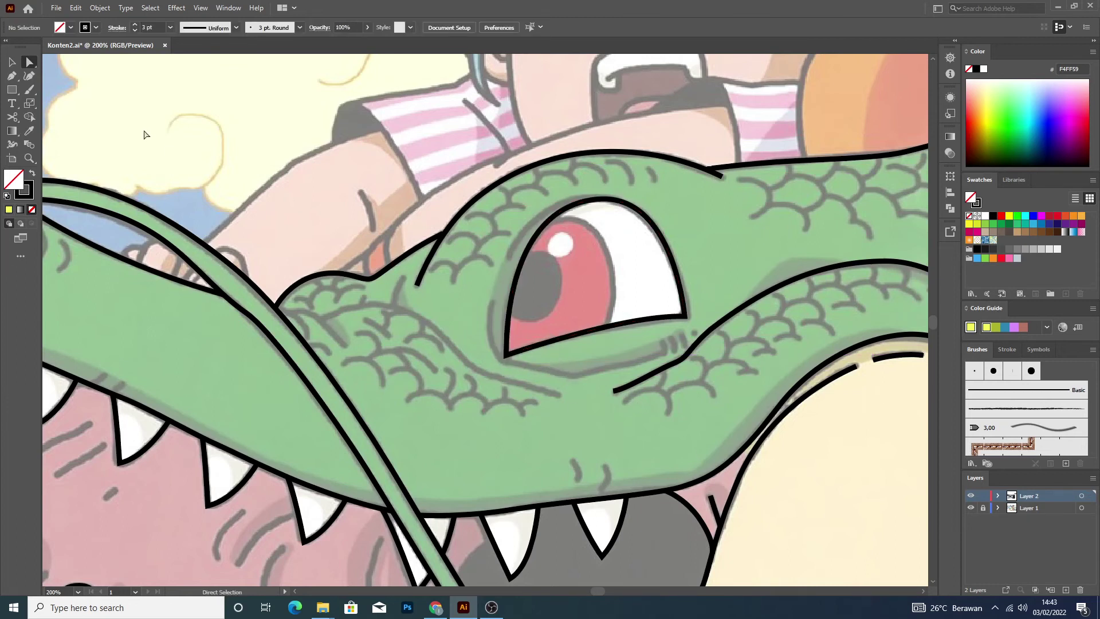
Draw a curved line from the top of the eye down to its lower edge.
{"action": "left_click", "coordinate": [549, 219]}
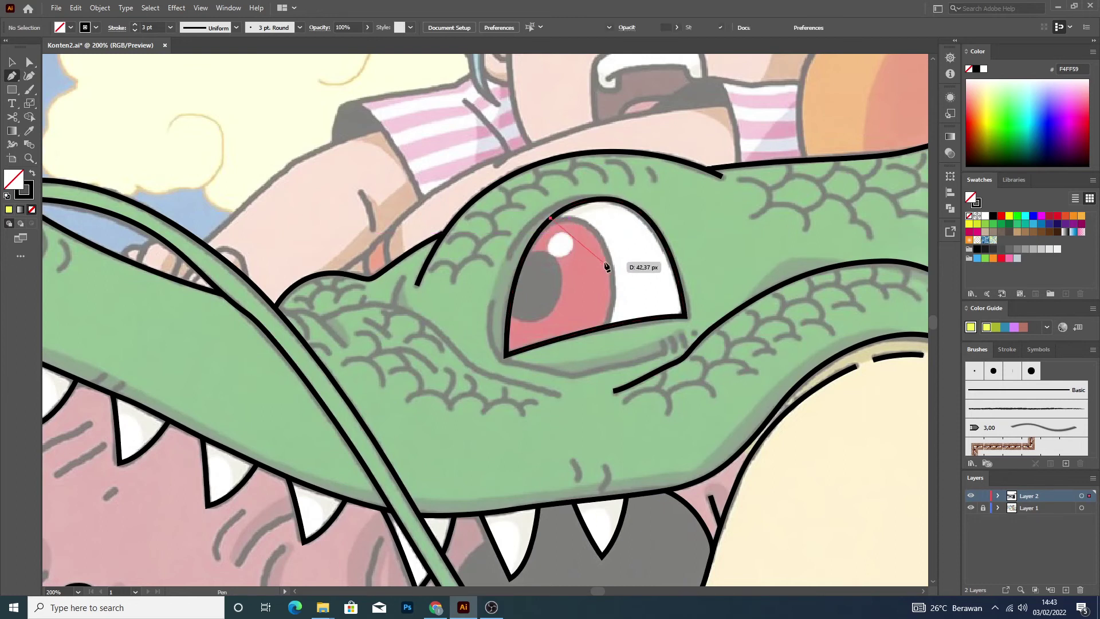
{"action": "left_click_drag", "start_coordinate": [607, 328], "coordinate": [579, 453]}
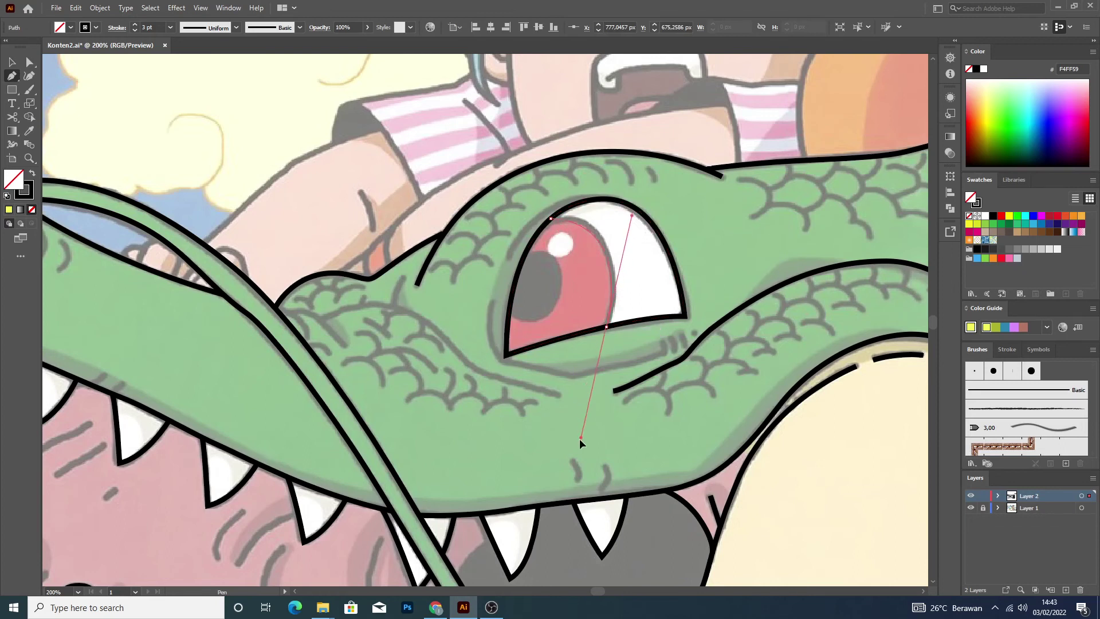
{"action": "key", "text": "v"}
{"action": "left_click", "coordinate": [558, 423]}
Trace the oval pupil inside the pink iris and fill it solid black.
{"action": "key", "text": "p"}
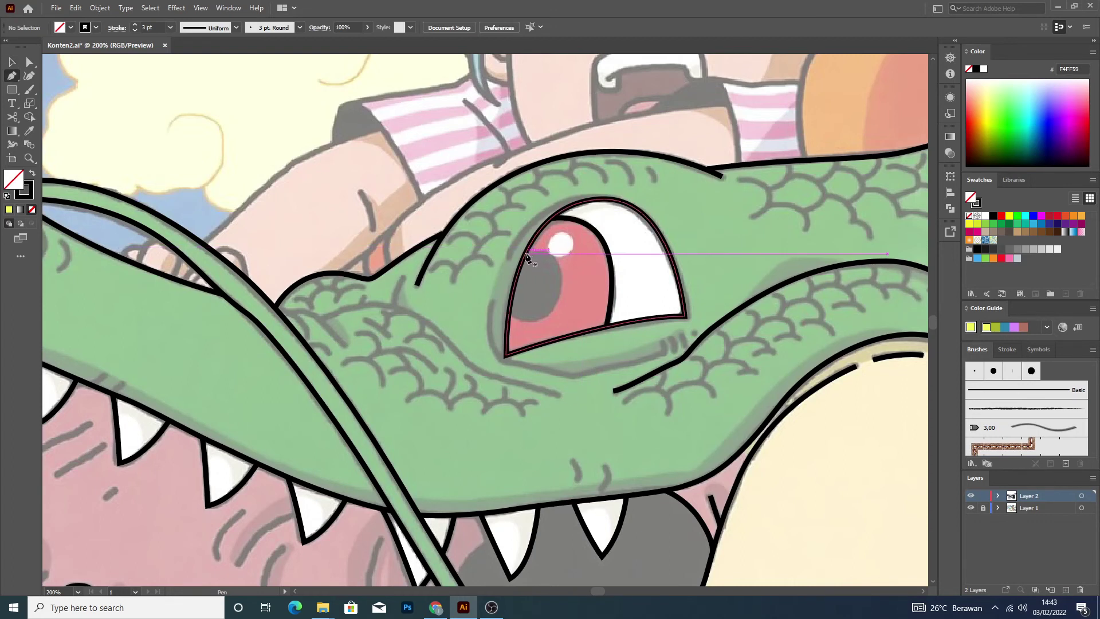
{"action": "left_click_drag", "start_coordinate": [527, 253], "coordinate": [544, 246]}
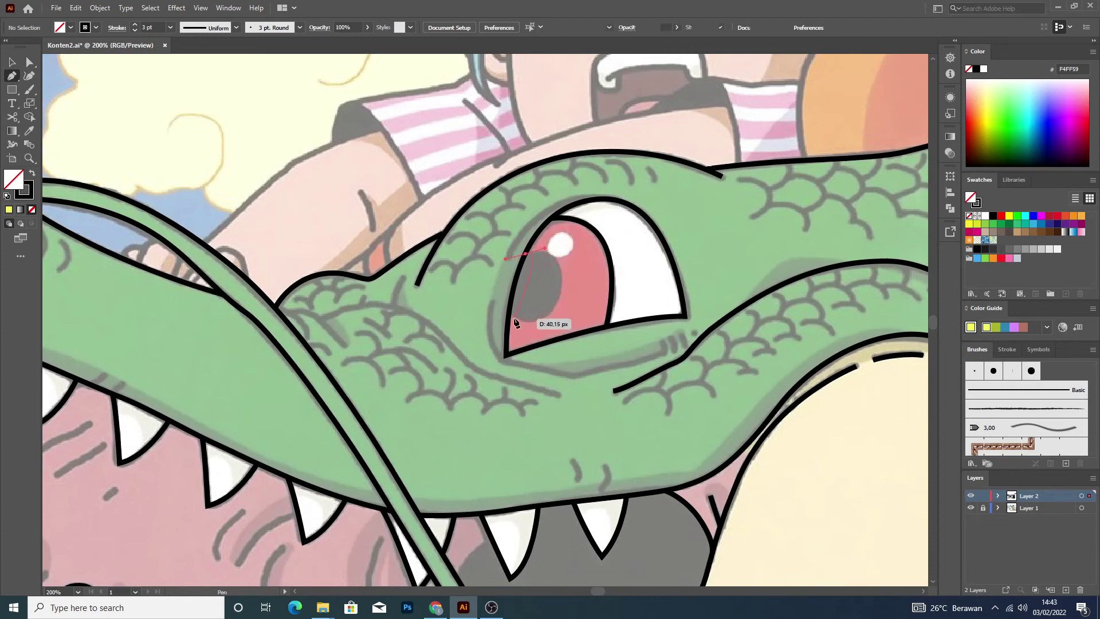
{"action": "key", "text": "ctrl+z"}
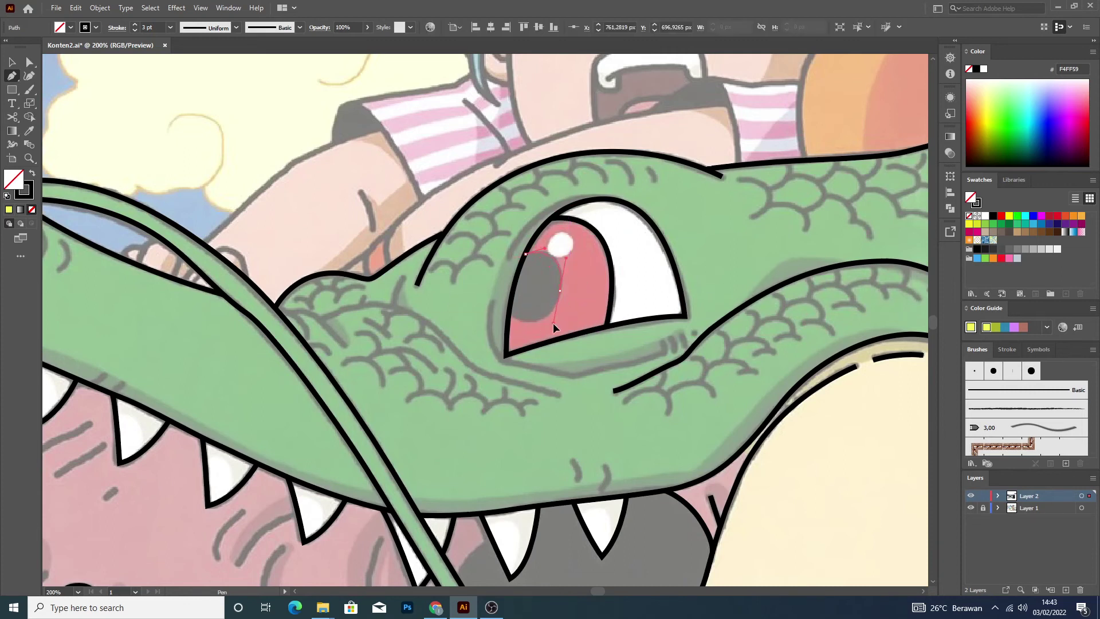
{"action": "left_click_drag", "start_coordinate": [552, 326], "coordinate": [502, 297]}
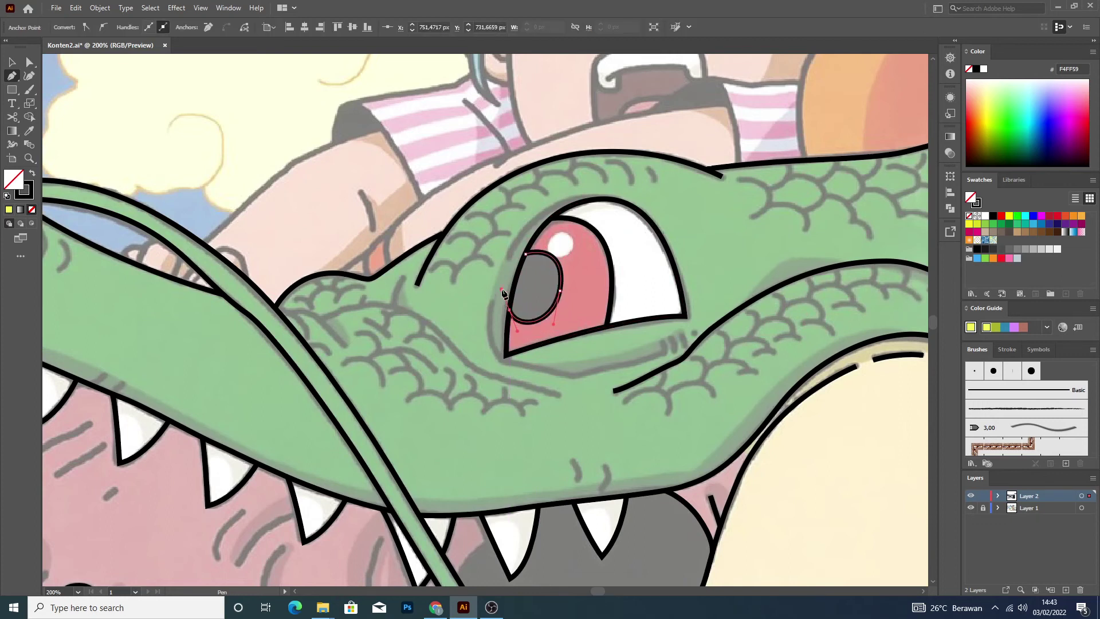
{"action": "left_click", "coordinate": [31, 173]}
{"action": "key", "text": "v"}
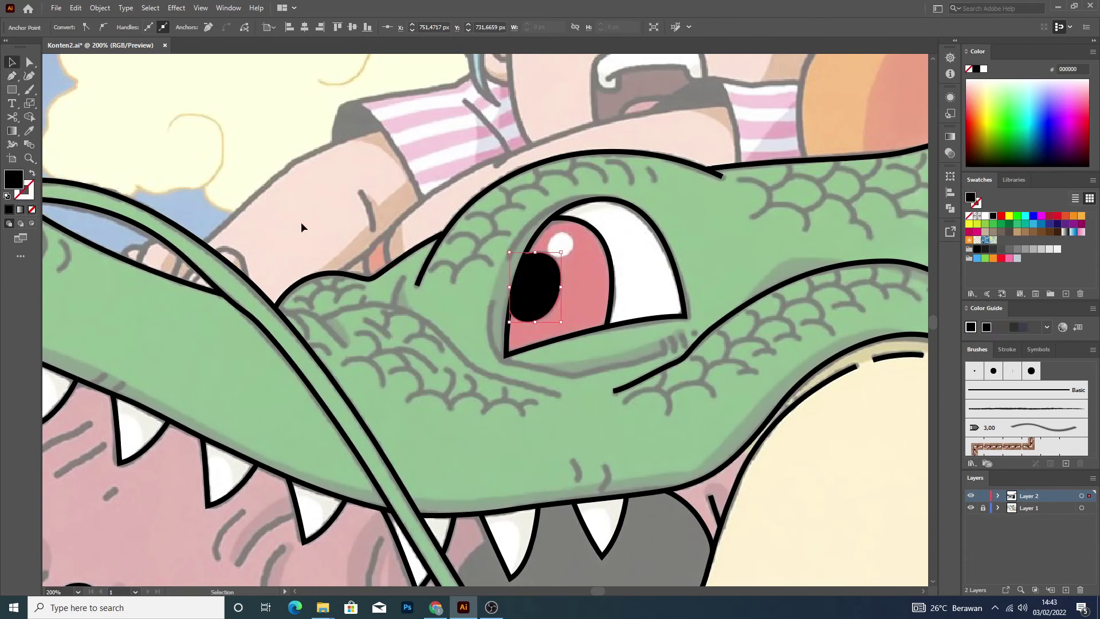
{"action": "left_click", "coordinate": [302, 223]}
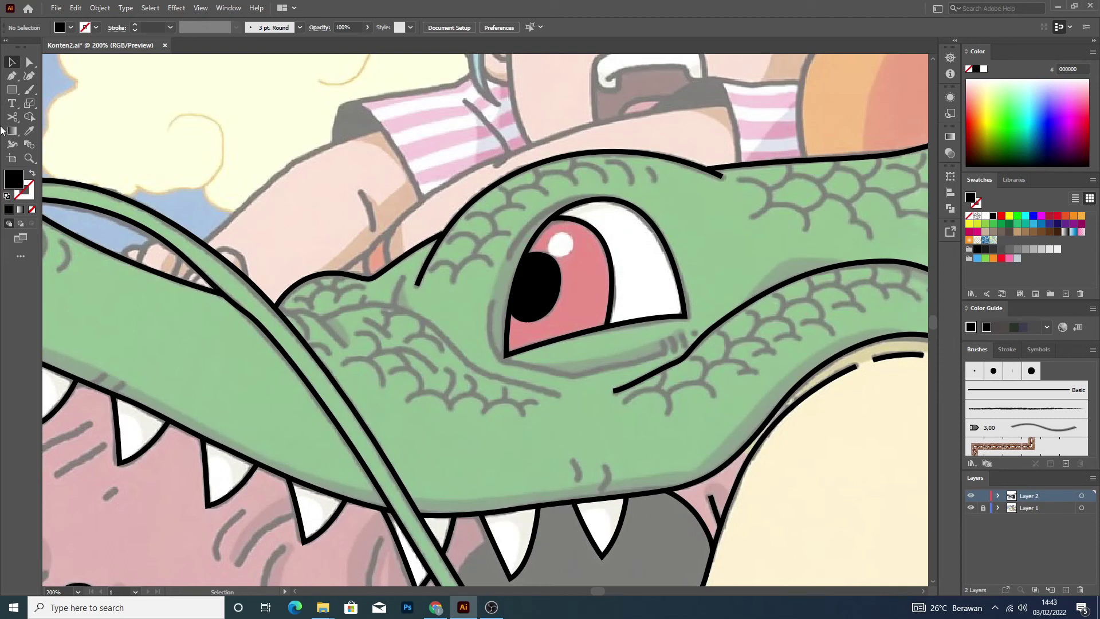
Draw a small ellipse over the eye highlight and make it a black outline.
{"action": "left_click_drag", "start_coordinate": [11, 89], "coordinate": [57, 114]}
{"action": "mouse_move", "coordinate": [553, 251]}
{"action": "left_mouse_down"}
{"action": "mouse_move", "coordinate": [575, 269]}
{"action": "mouse_move", "coordinate": [563, 246]}
{"action": "left_mouse_up"}
{"action": "key", "text": "v"}
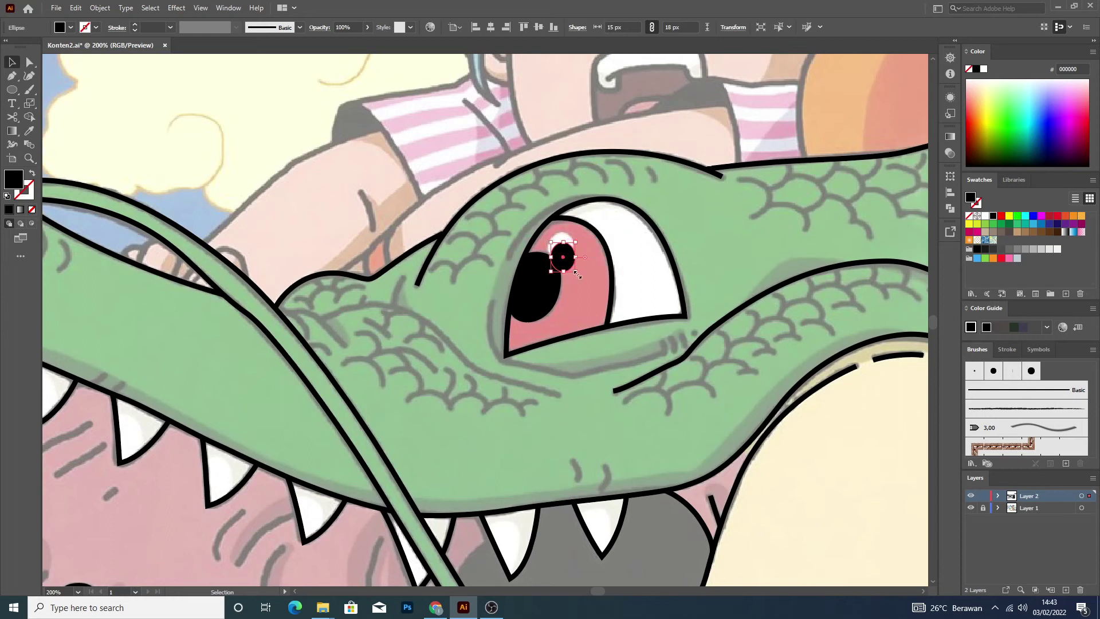
{"action": "left_click_drag", "start_coordinate": [562, 259], "coordinate": [564, 246]}
{"action": "scroll", "coordinate": [564, 246], "scroll_direction": "up", "scroll_amount": 2}
{"action": "key", "text": "shift+x"}
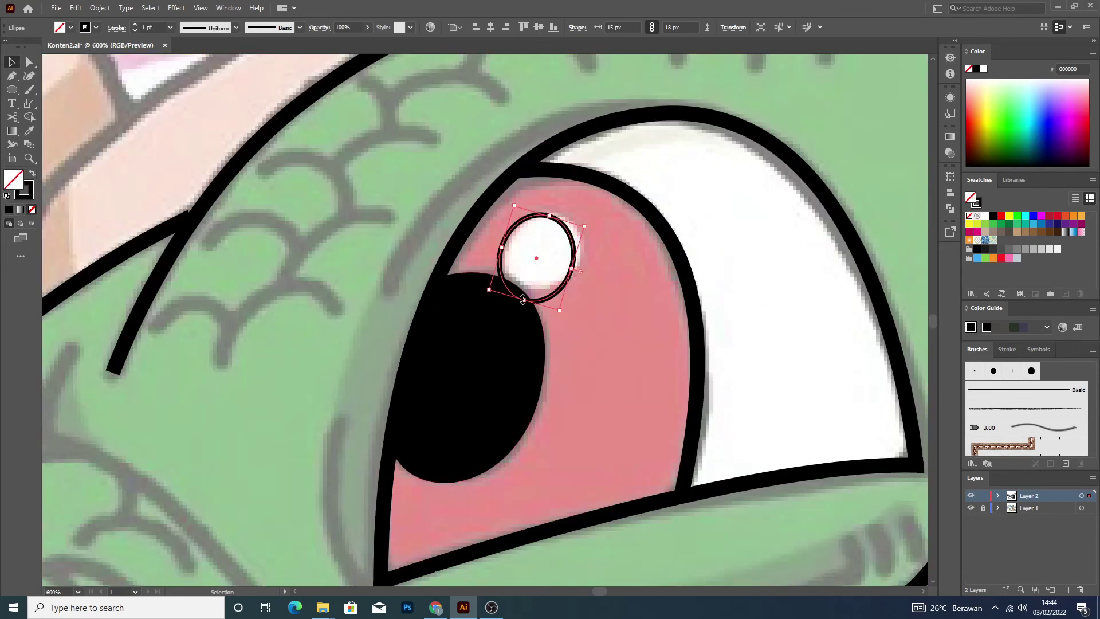
Resize and tilt the highlight circle to match the reference highlight.
{"action": "left_click_drag", "start_coordinate": [524, 300], "coordinate": [527, 289]}
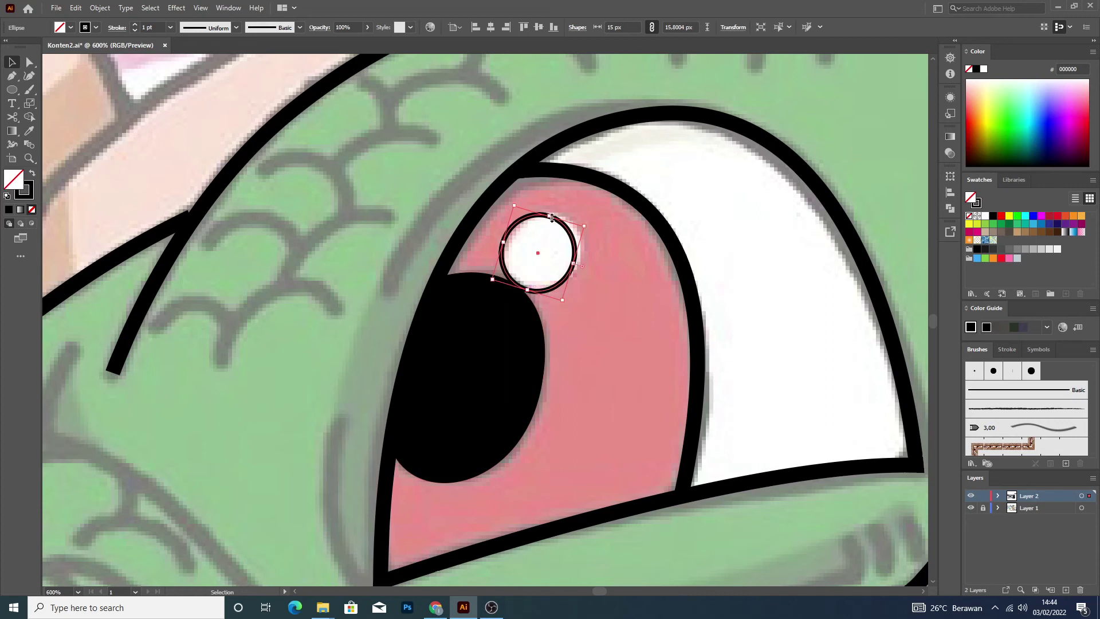
{"action": "left_click_drag", "start_coordinate": [549, 214], "coordinate": [550, 210]}
{"action": "left_click_drag", "start_coordinate": [576, 262], "coordinate": [581, 263]}
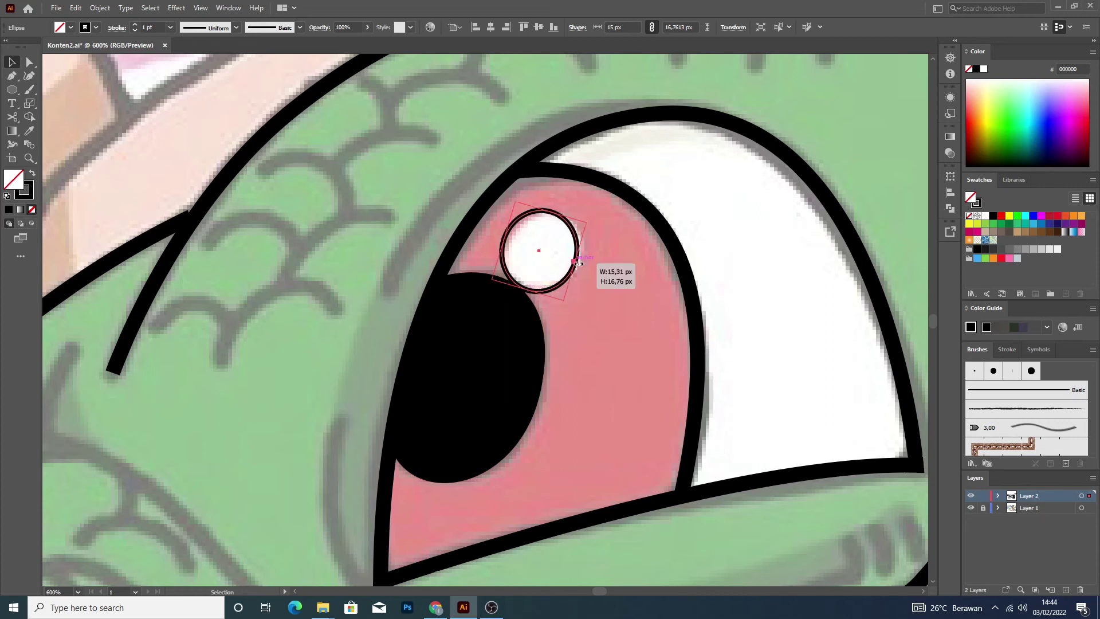
{"action": "left_click_drag", "start_coordinate": [503, 242], "coordinate": [507, 243]}
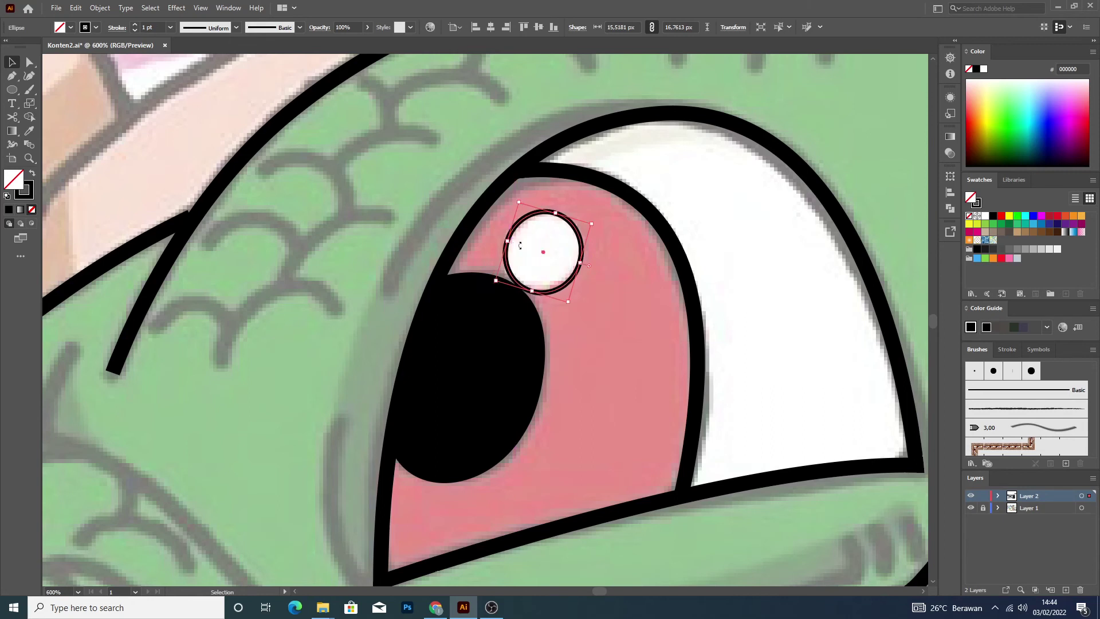
{"action": "left_click_drag", "start_coordinate": [572, 306], "coordinate": [579, 308]}
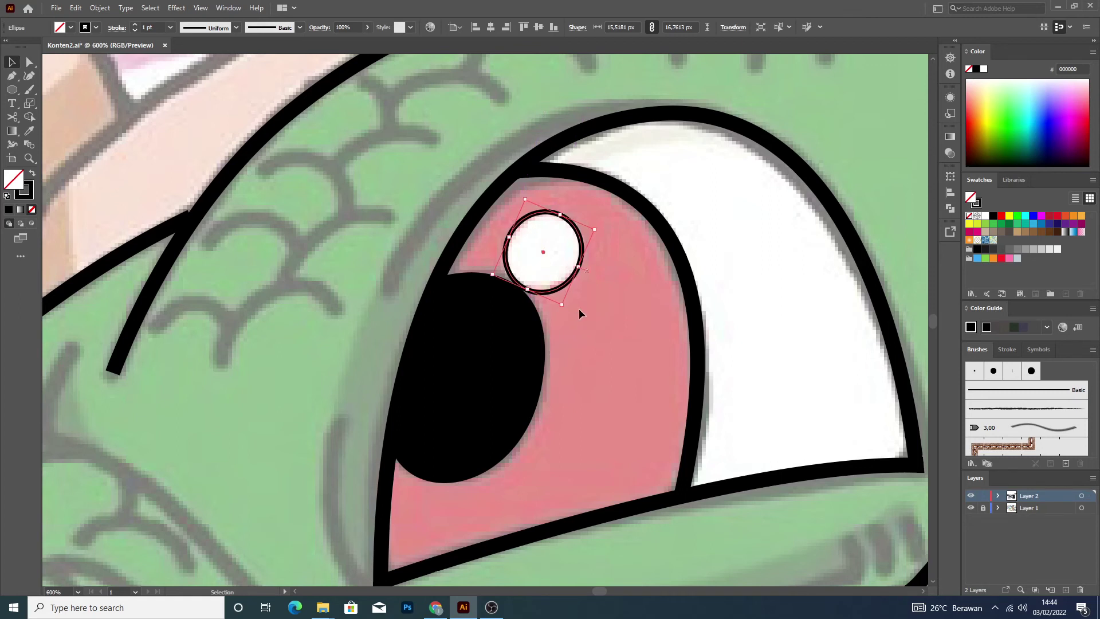
{"action": "left_click", "coordinate": [582, 310]}
{"action": "key", "text": "ctrl+1"}
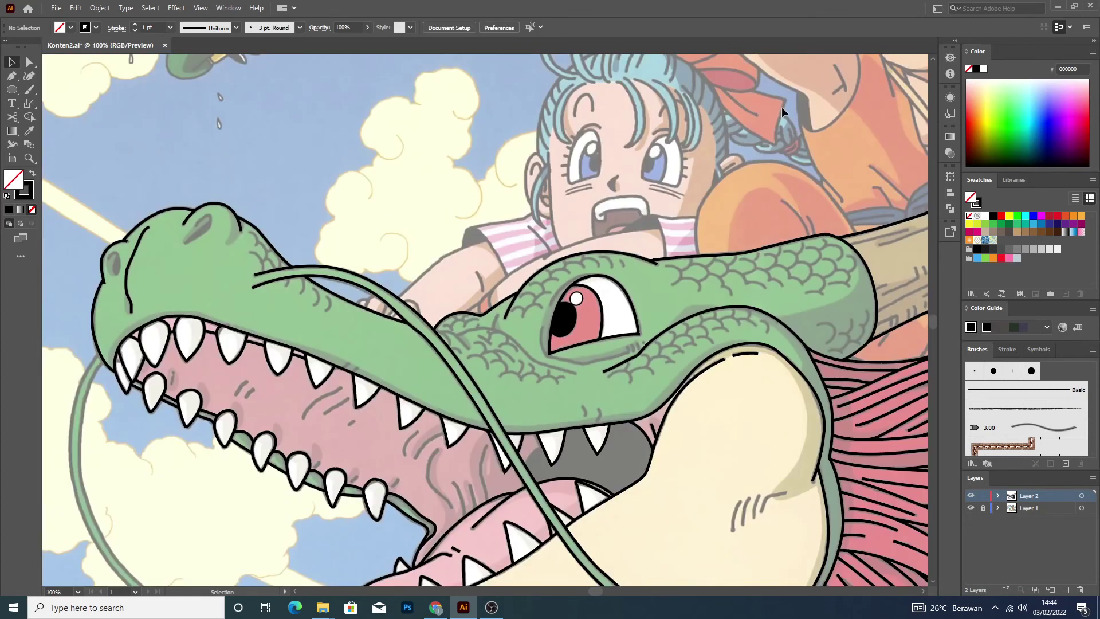
Pen a curved arc along the top of the eye and give it a 2 pt stroke.
{"action": "left_click", "coordinate": [12, 75]}
{"action": "scroll", "coordinate": [577, 268], "scroll_direction": "up", "scroll_amount": 2}
{"action": "scroll", "coordinate": [576, 268], "scroll_direction": "up", "scroll_amount": 1}
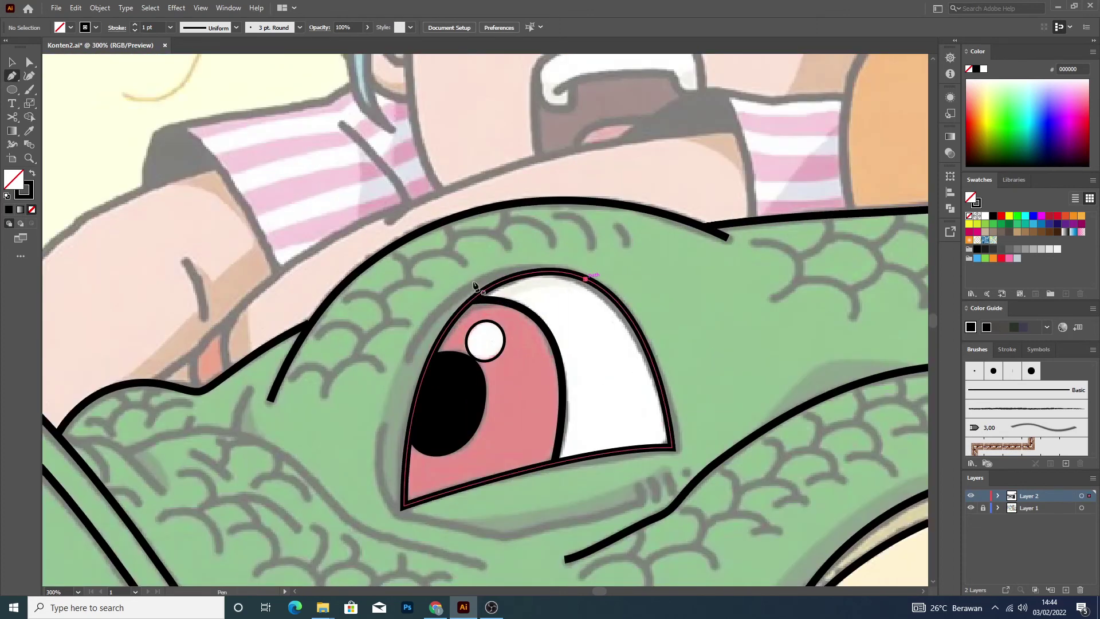
{"action": "mouse_move", "coordinate": [404, 360]}
{"action": "left_mouse_down"}
{"action": "mouse_move", "coordinate": [332, 496]}
{"action": "mouse_move", "coordinate": [321, 497]}
{"action": "left_mouse_up"}
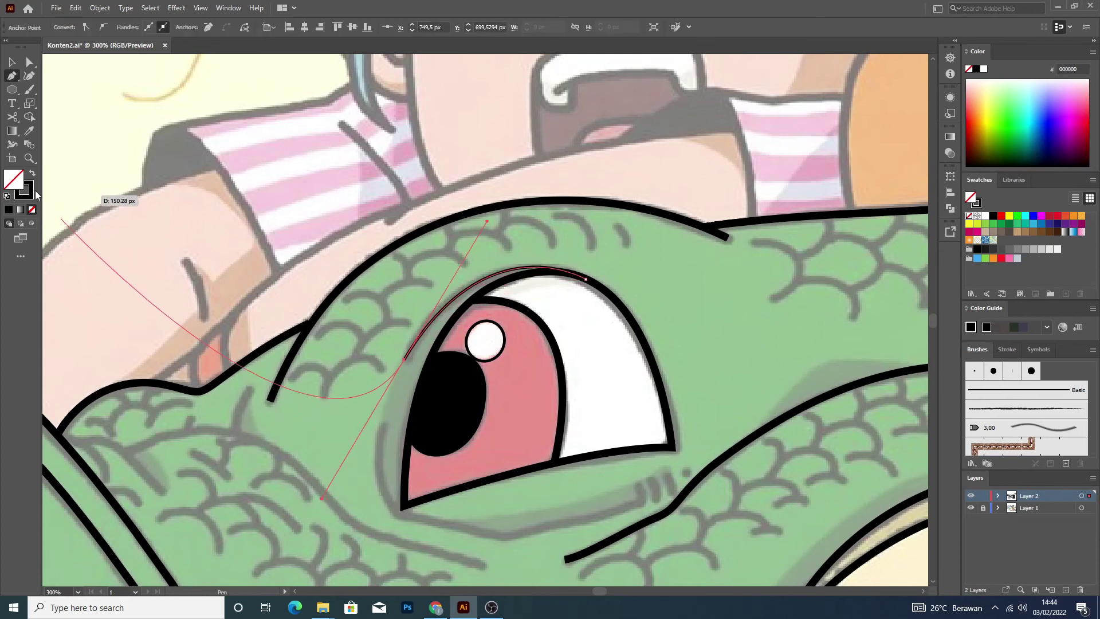
{"action": "left_click", "coordinate": [12, 61]}
{"action": "left_click", "coordinate": [262, 212]}
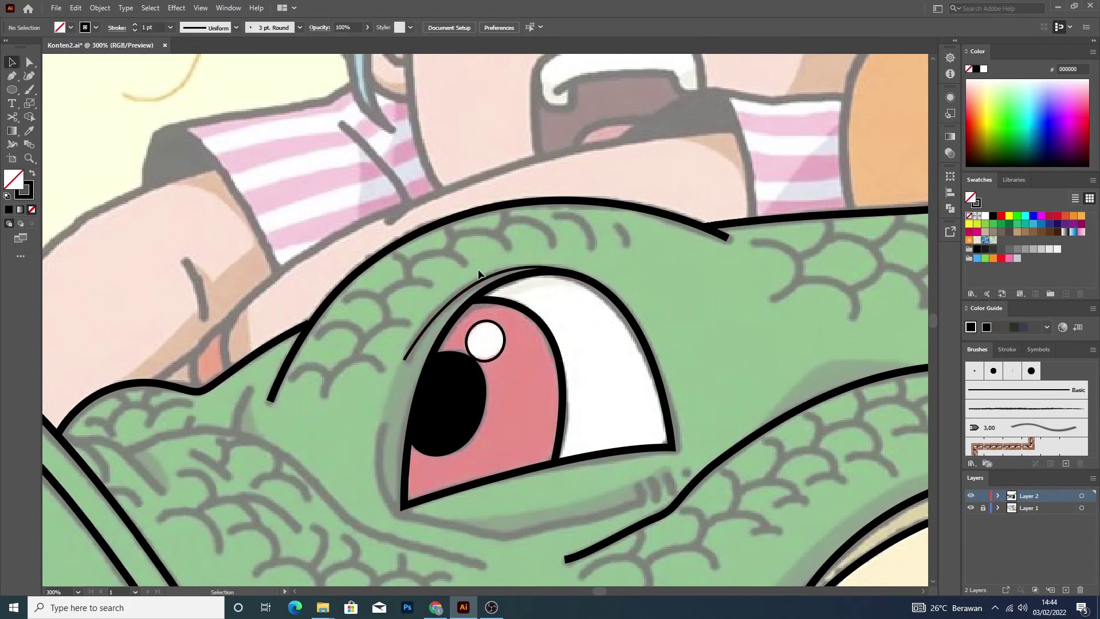
{"action": "left_click", "coordinate": [483, 284]}
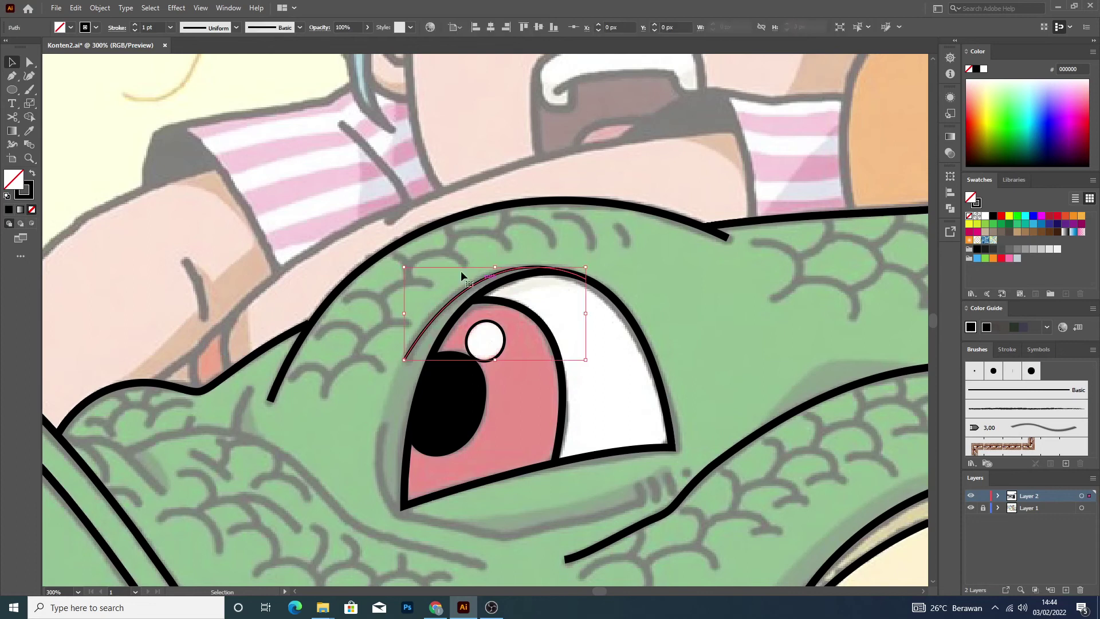
{"action": "left_click", "coordinate": [135, 24]}
{"action": "left_click", "coordinate": [299, 325]}
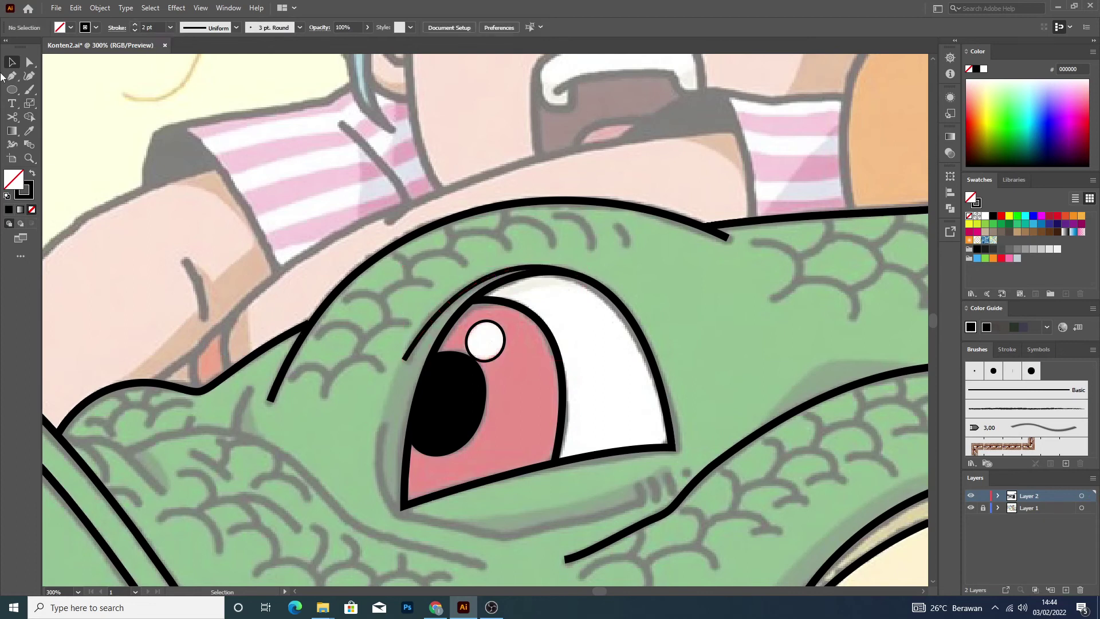
Trace the lower eye rim from the left corner rightward, ending in an upward hook.
{"action": "left_click", "coordinate": [12, 75]}
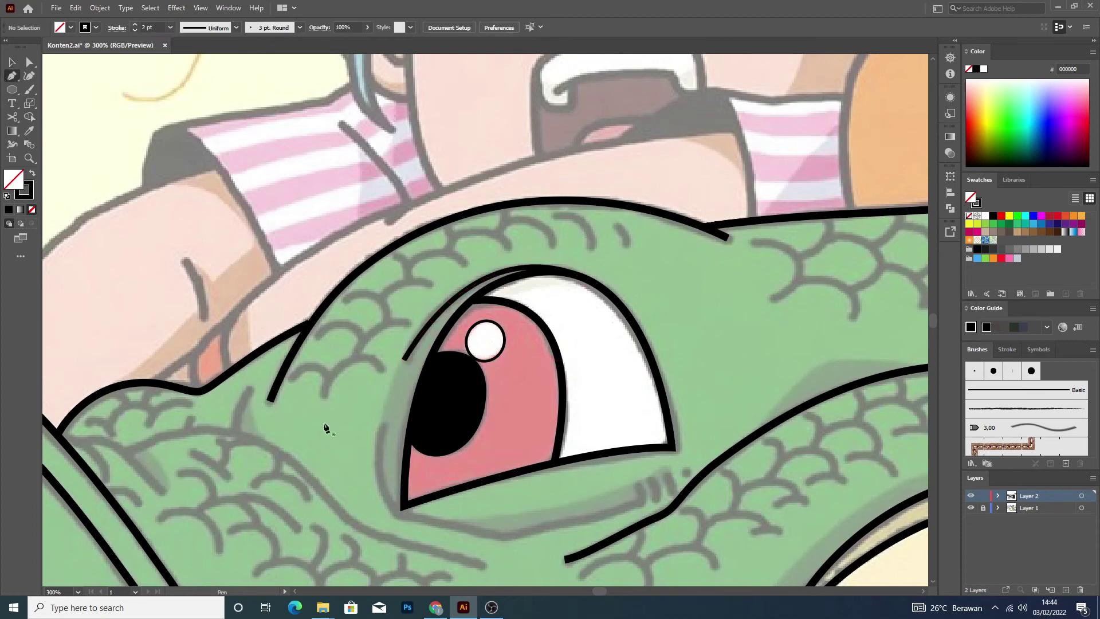
{"action": "left_click", "coordinate": [384, 425]}
{"action": "left_click_drag", "start_coordinate": [400, 514], "coordinate": [434, 536]}
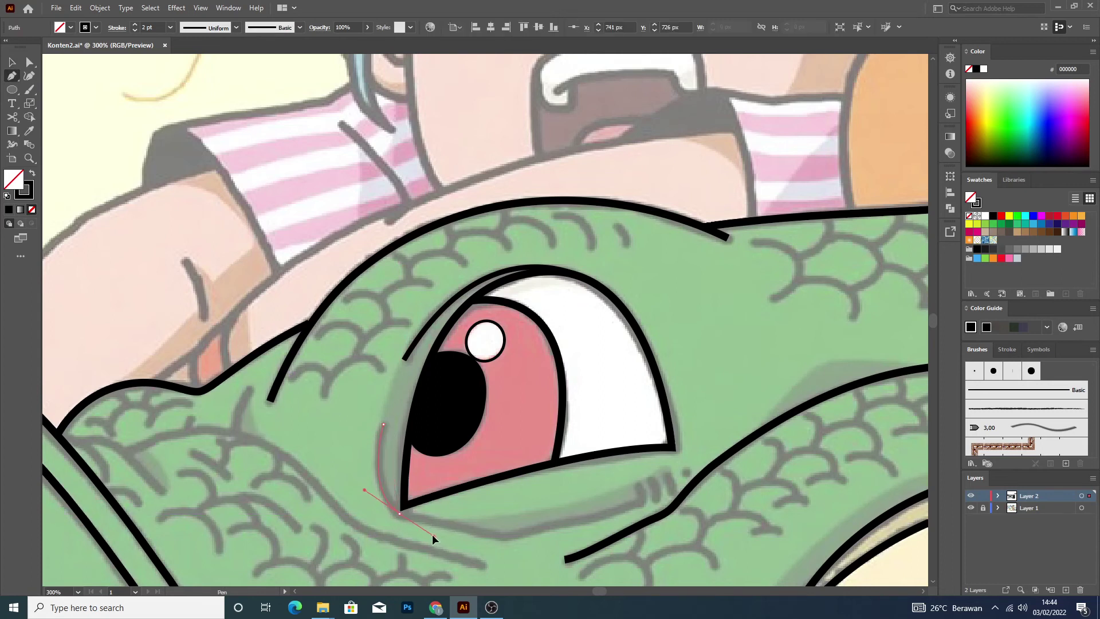
{"action": "left_click_drag", "start_coordinate": [438, 536], "coordinate": [432, 534]}
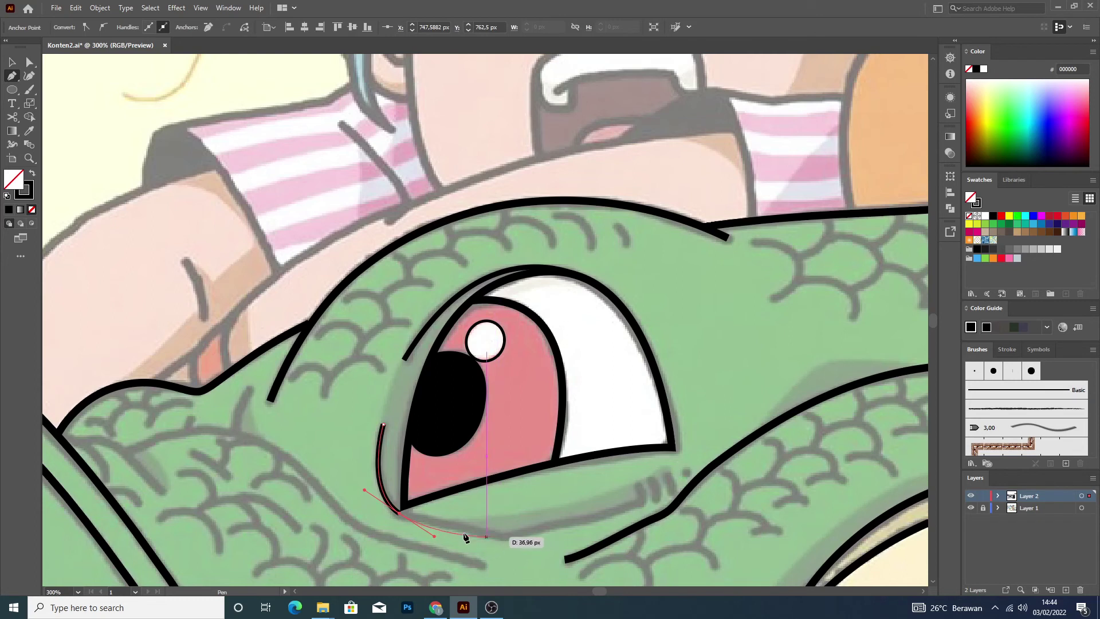
{"action": "left_click", "coordinate": [400, 513]}
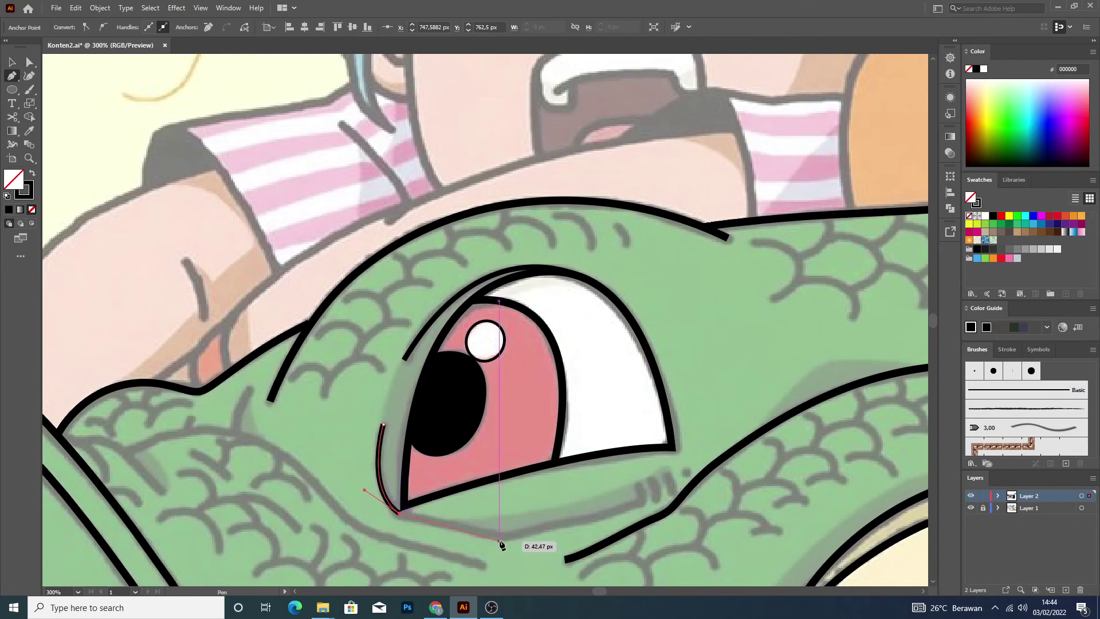
{"action": "left_click", "coordinate": [515, 537]}
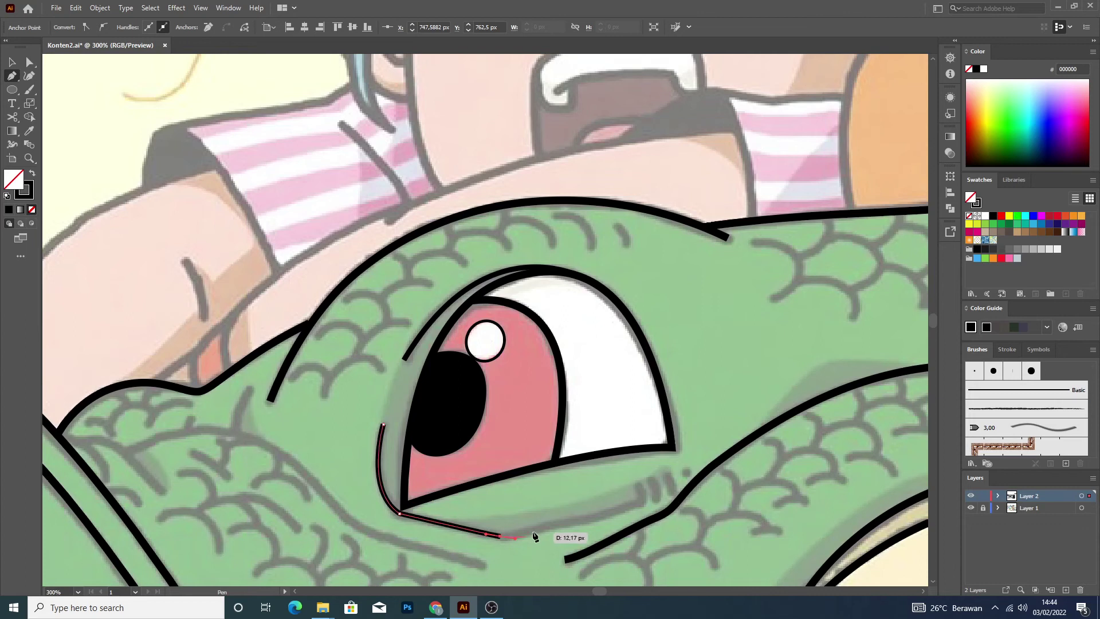
{"action": "left_click", "coordinate": [638, 499]}
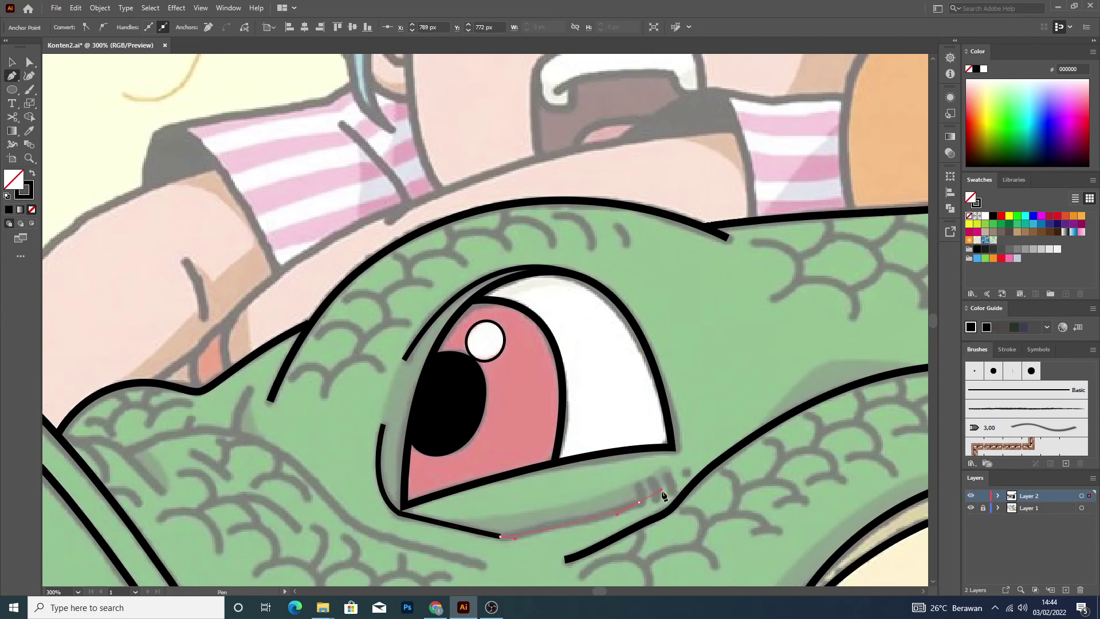
{"action": "left_click", "coordinate": [634, 473]}
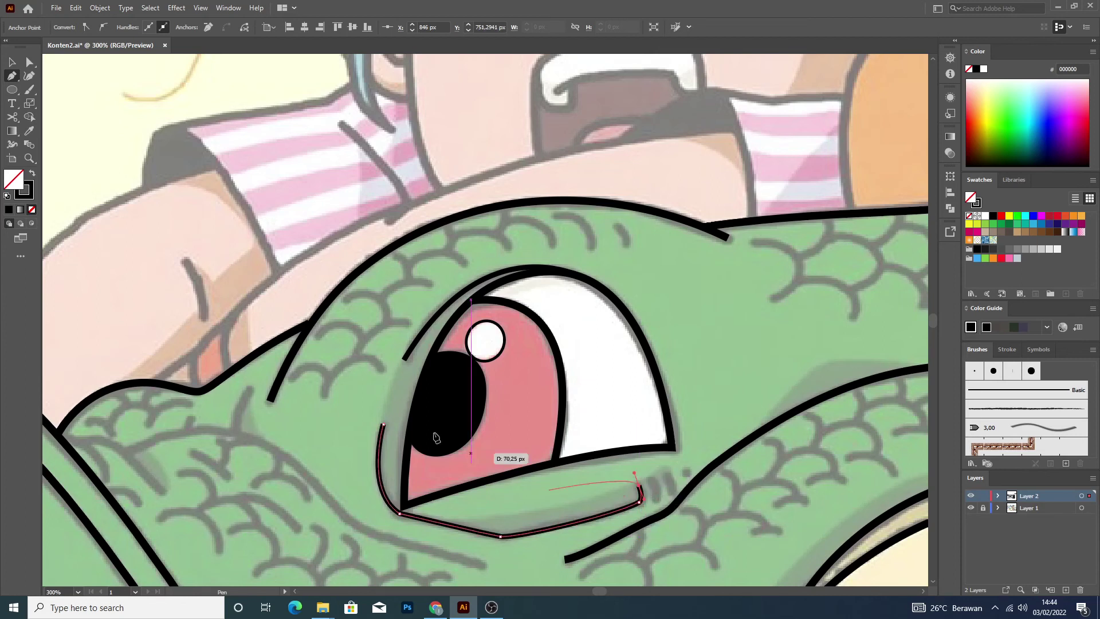
Draw a short curved wrinkle stroke at the eye's outer corner.
{"action": "key", "text": "v"}
{"action": "left_click", "coordinate": [150, 164]}
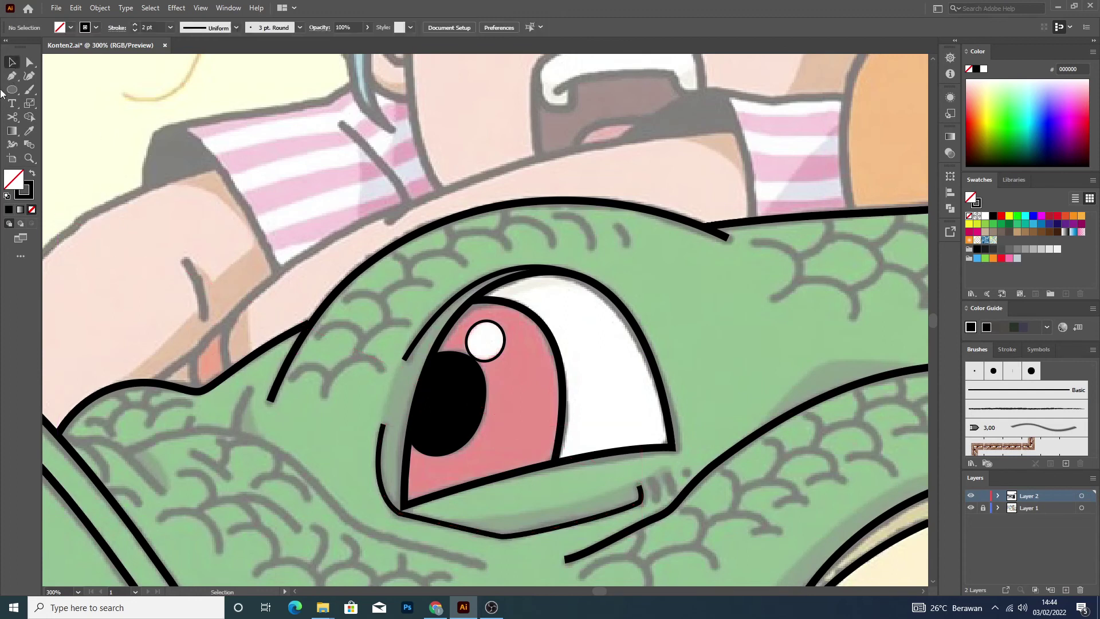
{"action": "left_click", "coordinate": [11, 75]}
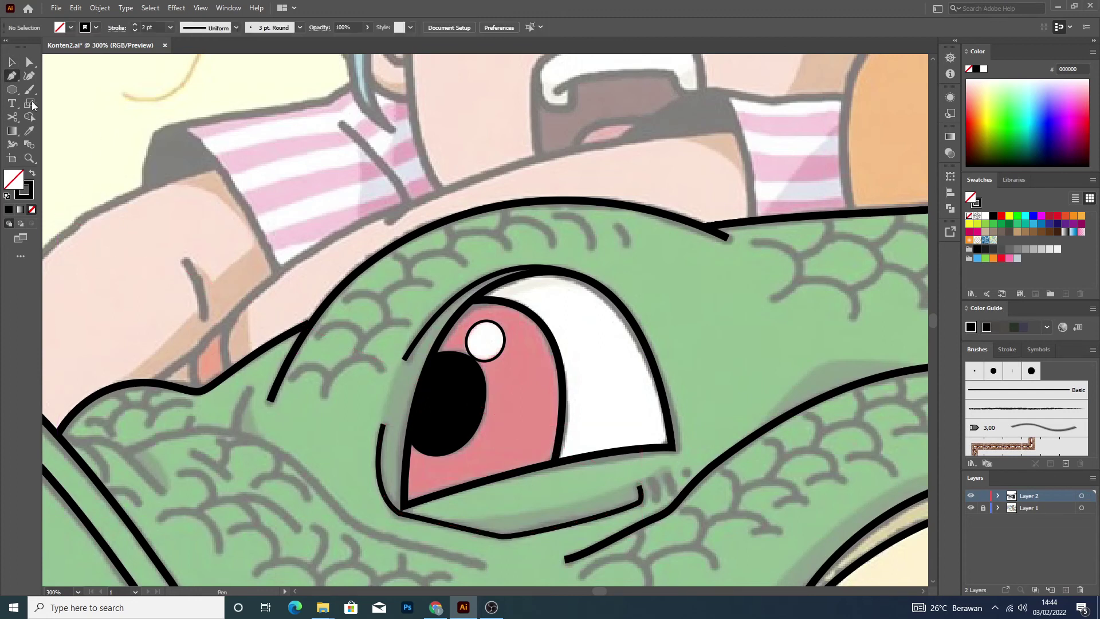
{"action": "left_click", "coordinate": [648, 477]}
{"action": "left_click_drag", "start_coordinate": [656, 502], "coordinate": [648, 515]}
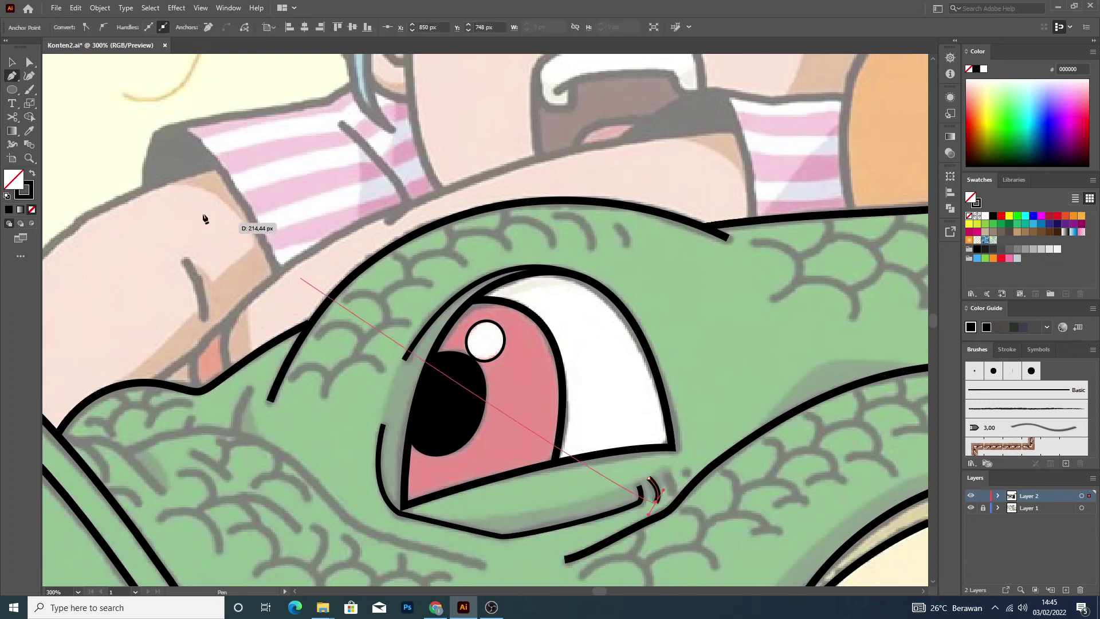
{"action": "key", "text": "ctrl+z"}
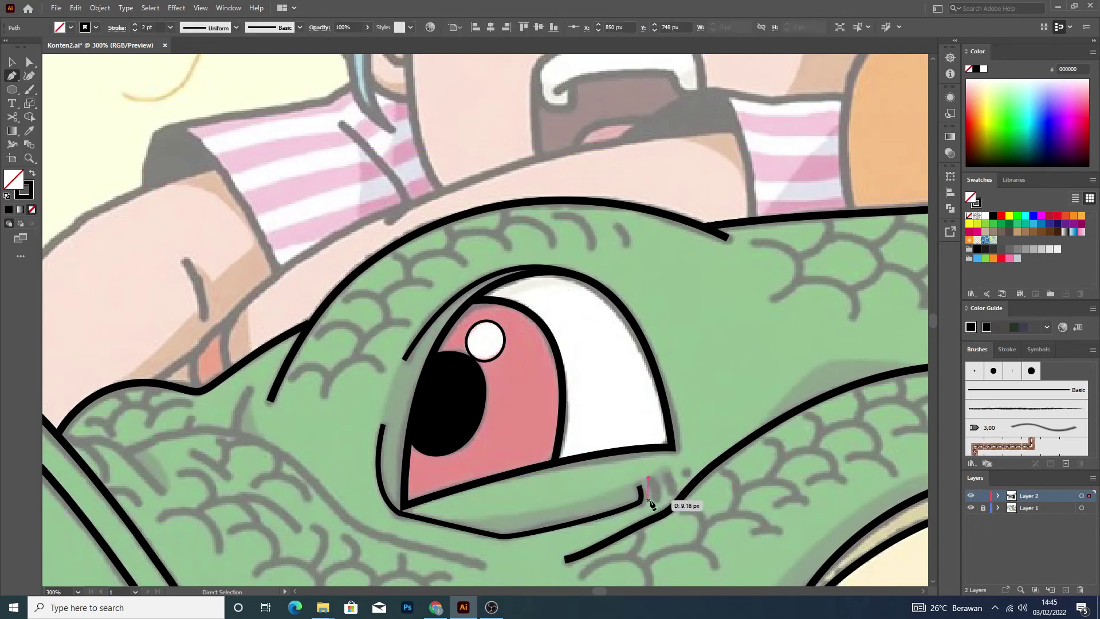
{"action": "left_click_drag", "start_coordinate": [653, 500], "coordinate": [651, 505]}
{"action": "key", "text": "v"}
{"action": "left_click", "coordinate": [116, 214]}
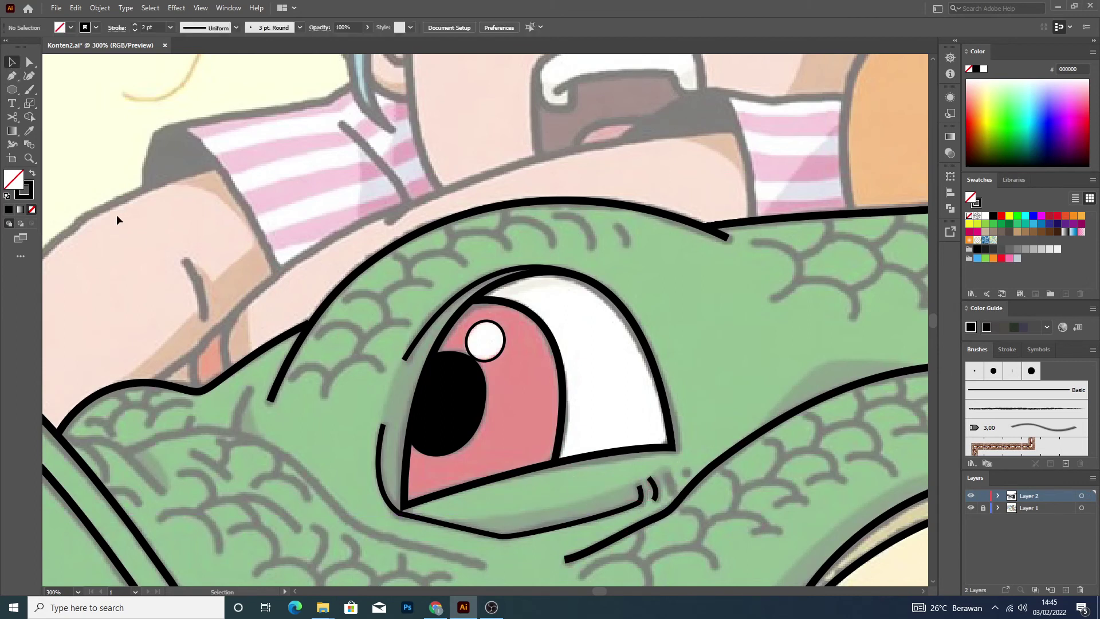
Add a second curved wrinkle stroke just right of the first.
{"action": "left_click", "coordinate": [12, 75]}
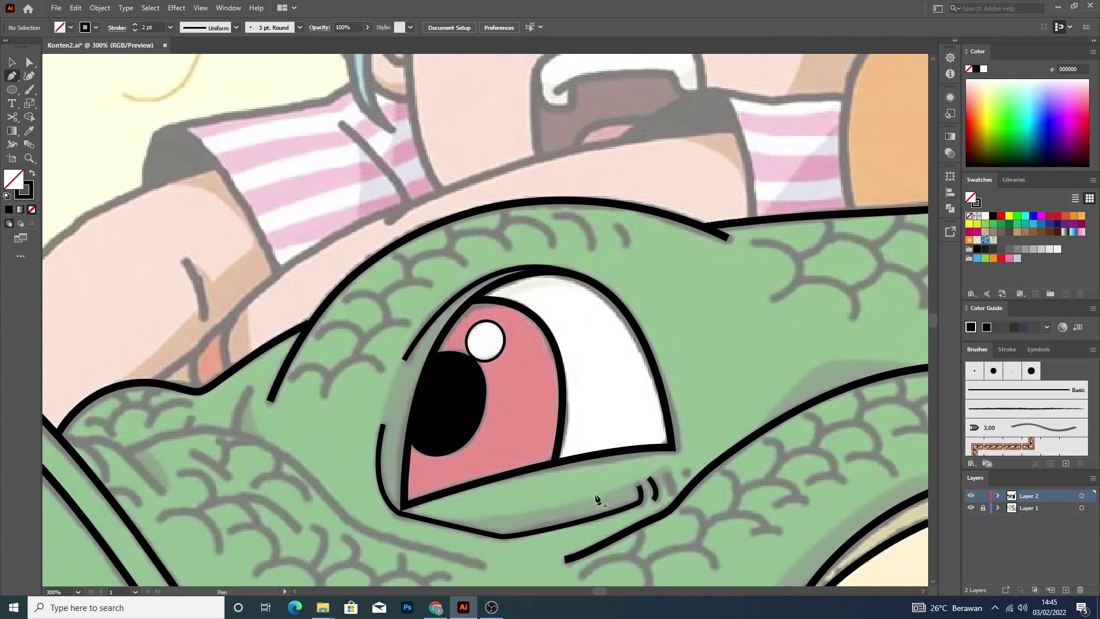
{"action": "left_click", "coordinate": [665, 474]}
{"action": "left_click_drag", "start_coordinate": [672, 493], "coordinate": [665, 504]}
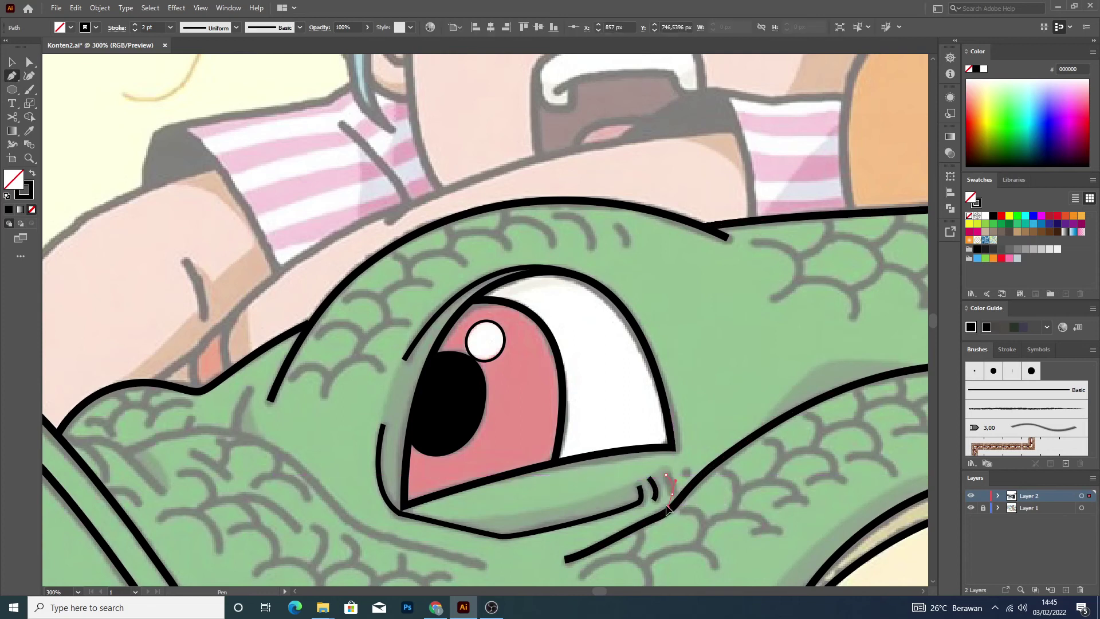
{"action": "left_click", "coordinate": [726, 435], "text": "ctrl"}
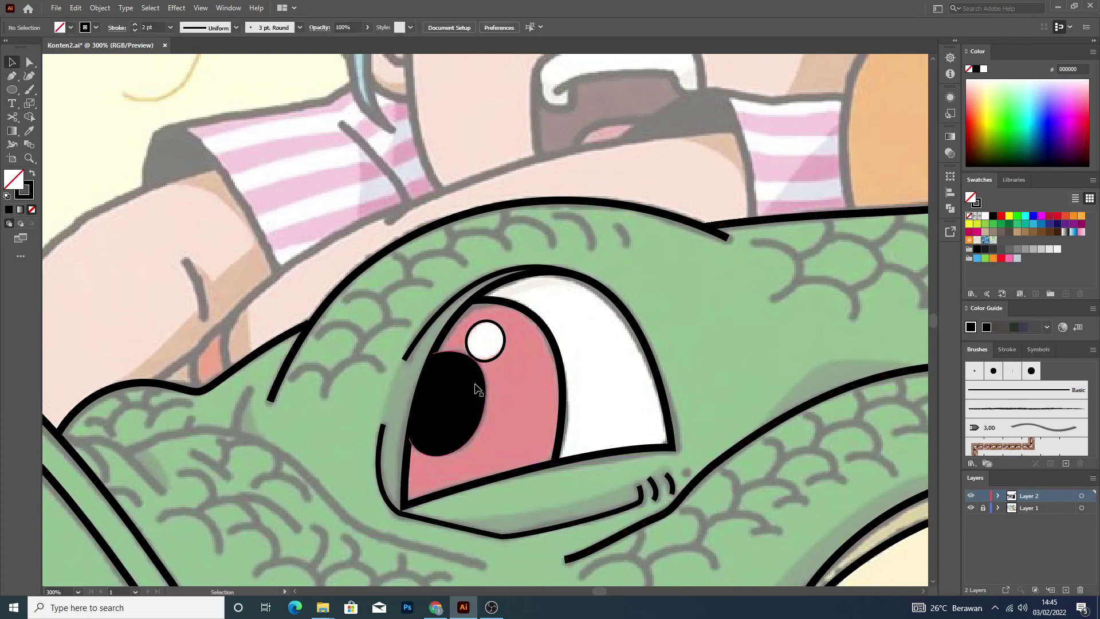
{"action": "scroll", "coordinate": [538, 376], "scroll_direction": "down", "scroll_amount": 3}
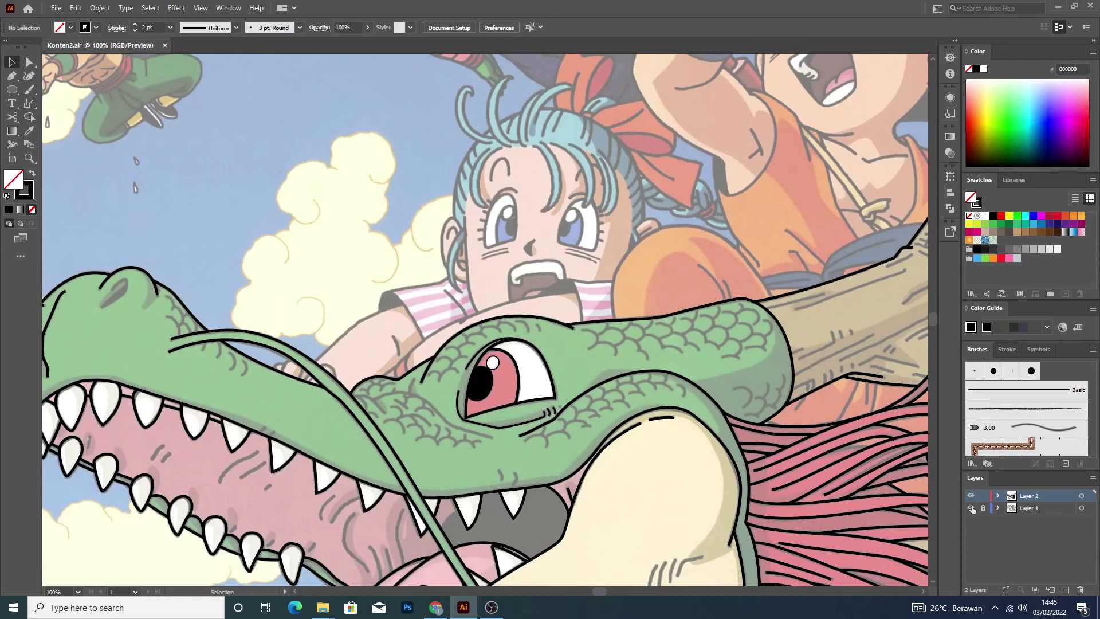
Hide the colour reference layer to check the line art, then show it again.
{"action": "left_click", "coordinate": [970, 508]}
{"action": "scroll", "coordinate": [759, 419], "scroll_direction": "down", "scroll_amount": 3}
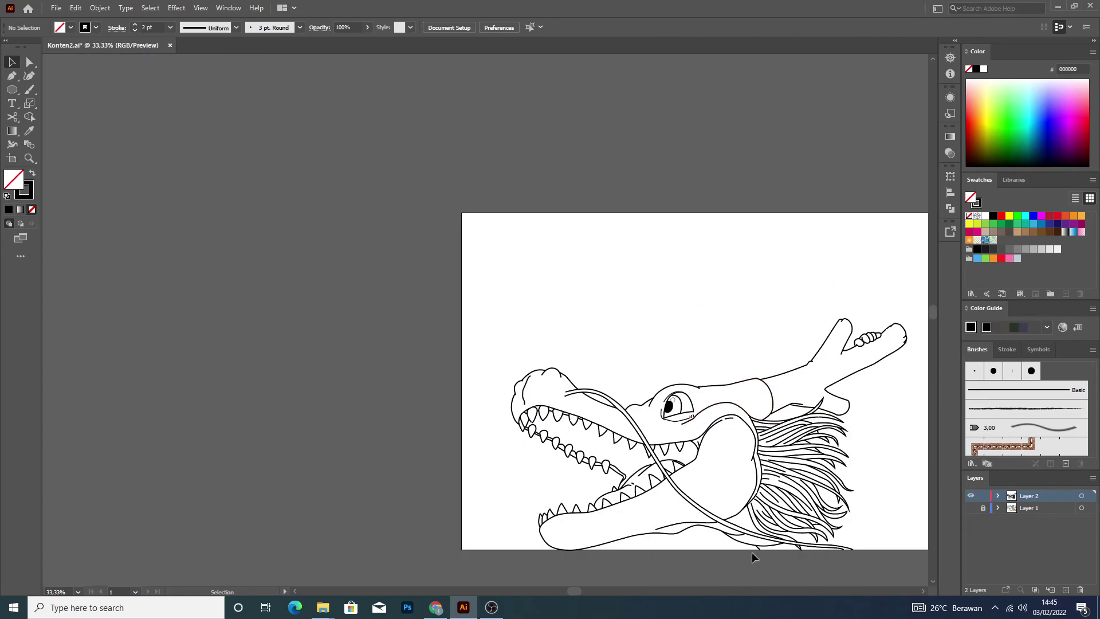
{"action": "left_click", "coordinate": [971, 508]}
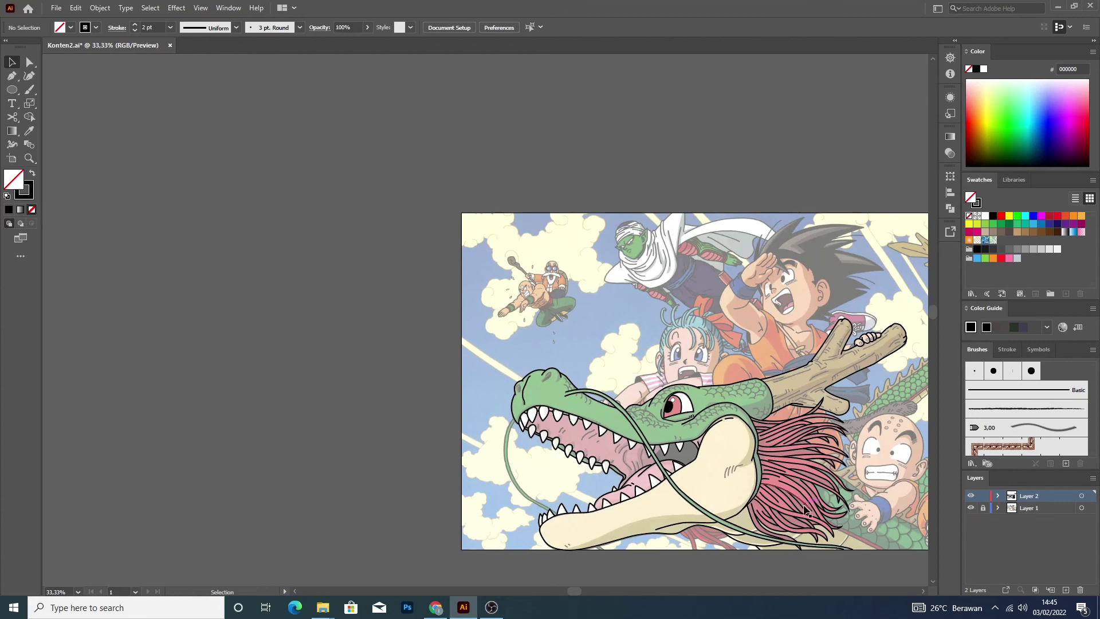
{"action": "scroll", "coordinate": [675, 433], "scroll_direction": "up", "scroll_amount": 2}
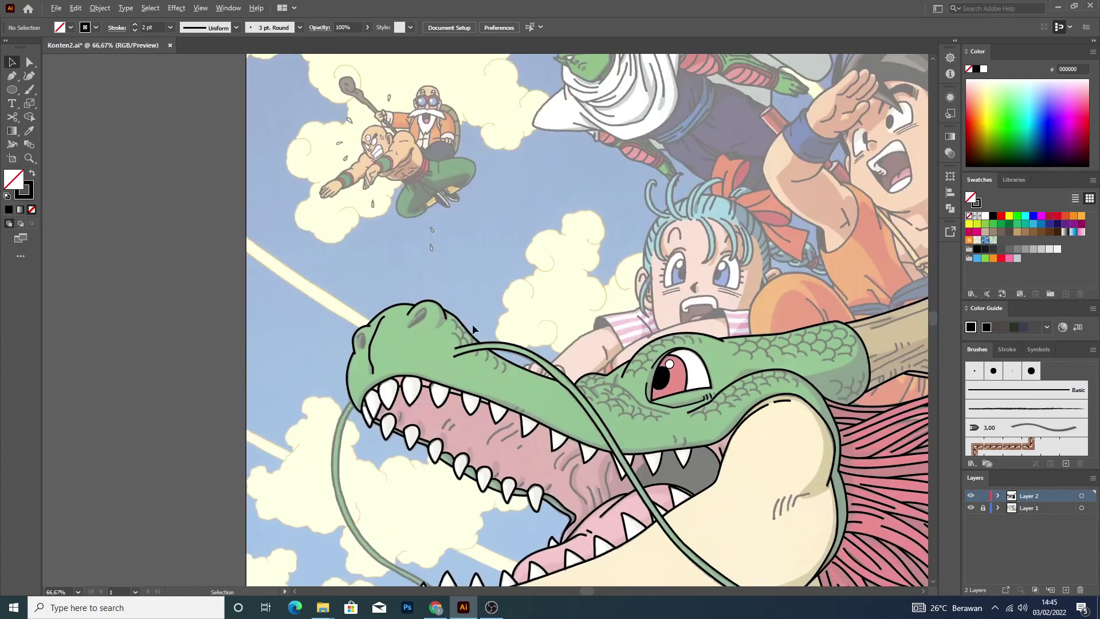
Trace the whisker's outer edge from the head down to the lower teeth.
{"action": "left_click", "coordinate": [12, 75]}
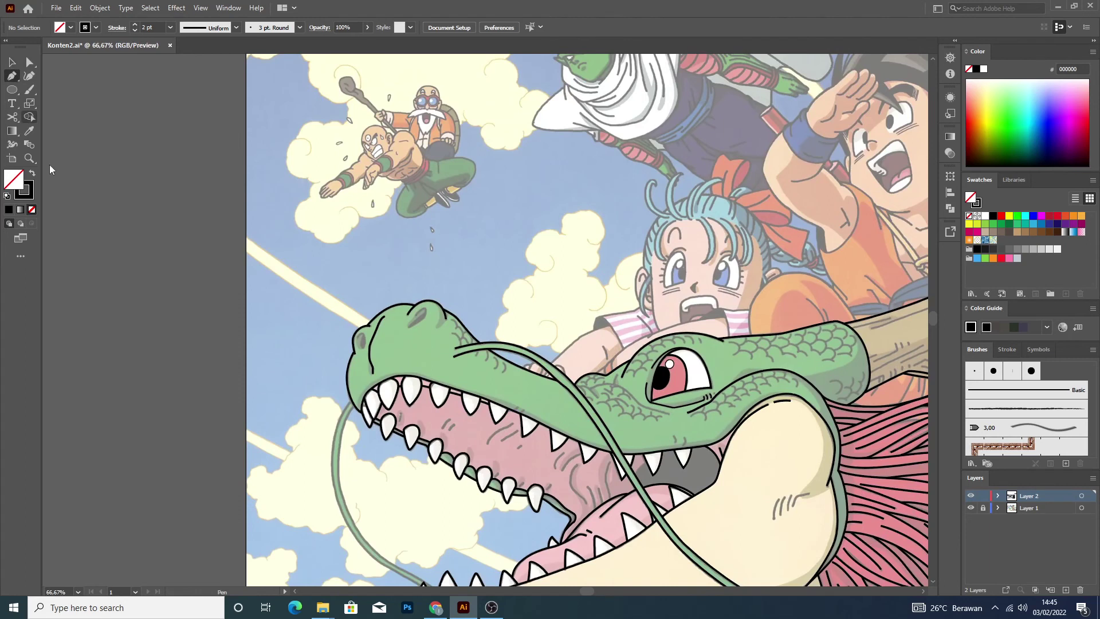
{"action": "scroll", "coordinate": [267, 375], "scroll_direction": "up", "scroll_amount": 3}
{"action": "scroll", "coordinate": [573, 505], "scroll_direction": "down", "scroll_amount": 3}
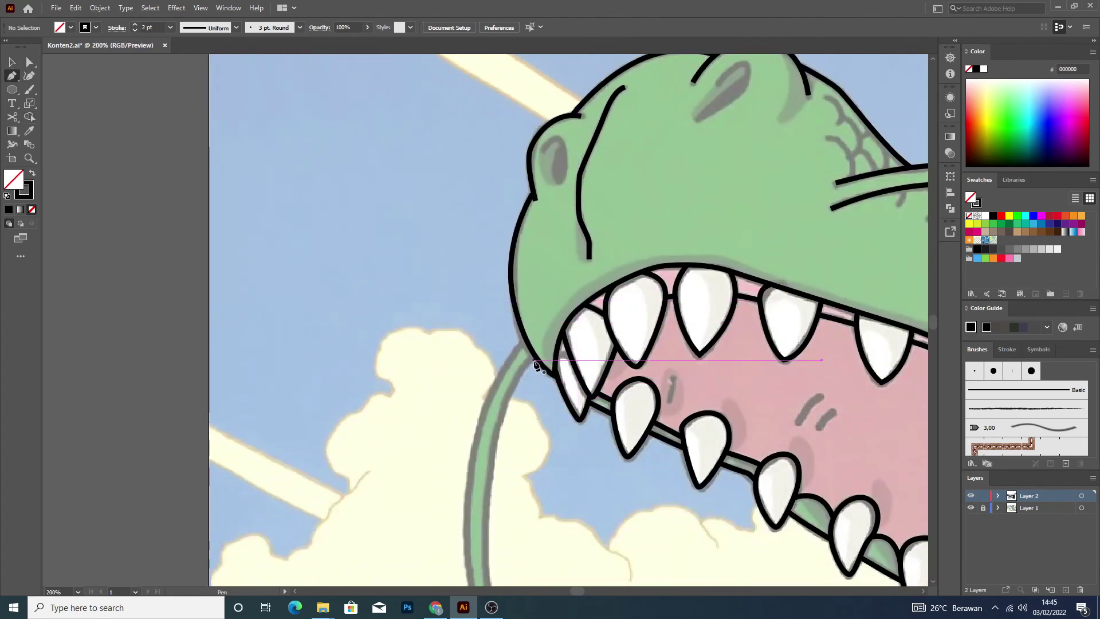
{"action": "left_click_drag", "start_coordinate": [534, 356], "coordinate": [522, 371]}
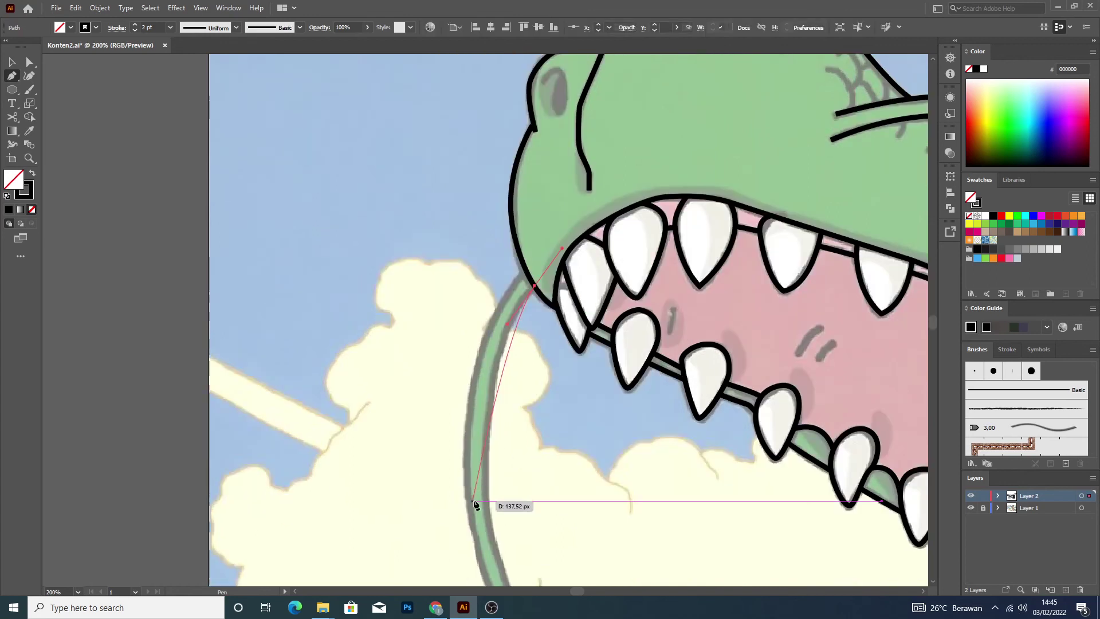
{"action": "scroll", "coordinate": [481, 487], "scroll_direction": "down", "scroll_amount": 3}
{"action": "left_click_drag", "start_coordinate": [490, 464], "coordinate": [505, 543]}
{"action": "scroll", "coordinate": [507, 544], "scroll_direction": "down", "scroll_amount": 1}
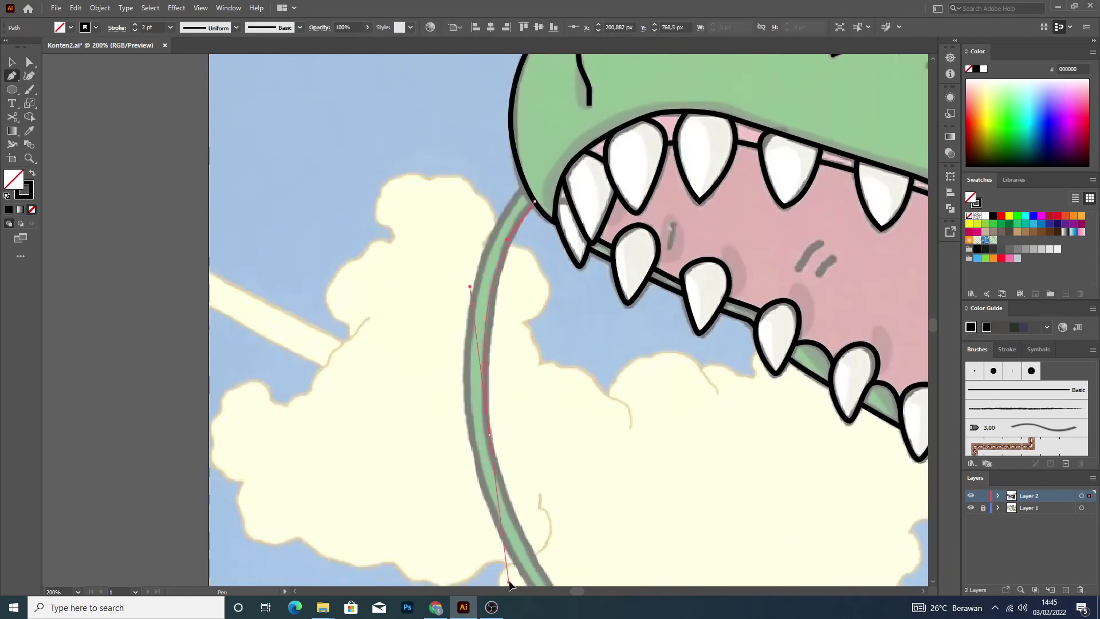
{"action": "left_click_drag", "start_coordinate": [510, 542], "coordinate": [510, 534]}
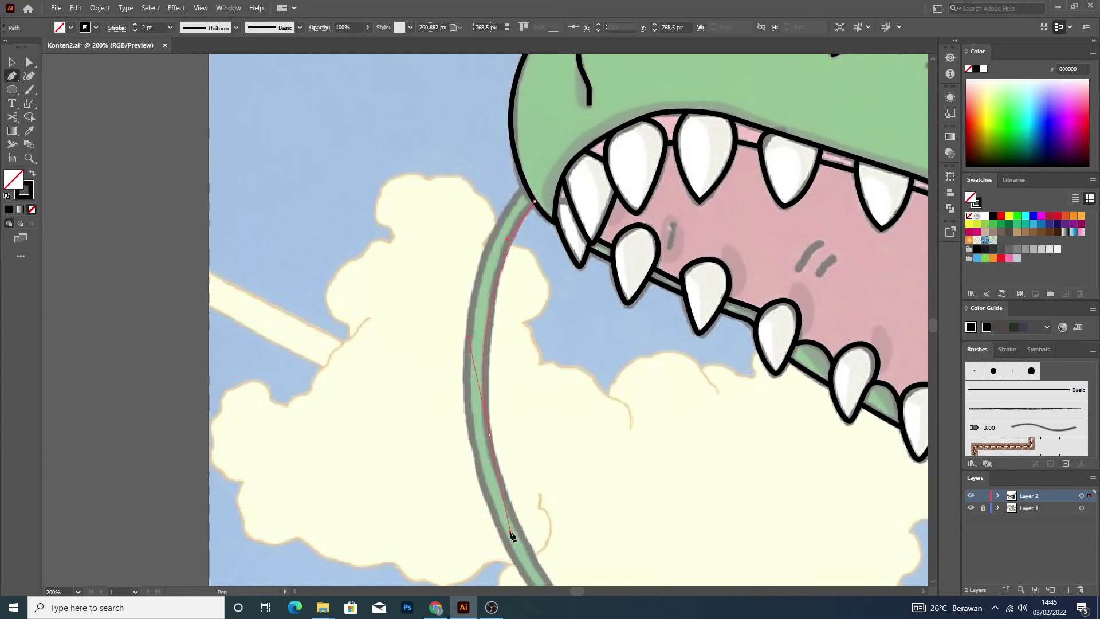
{"action": "scroll", "coordinate": [510, 532], "scroll_direction": "down", "scroll_amount": 2}
{"action": "scroll", "coordinate": [590, 518], "scroll_direction": "down", "scroll_amount": 2}
{"action": "left_click_drag", "start_coordinate": [614, 518], "coordinate": [672, 561]}
{"action": "scroll", "coordinate": [723, 563], "scroll_direction": "down", "scroll_amount": 1}
{"action": "scroll", "coordinate": [723, 563], "scroll_direction": "down", "scroll_amount": 3}
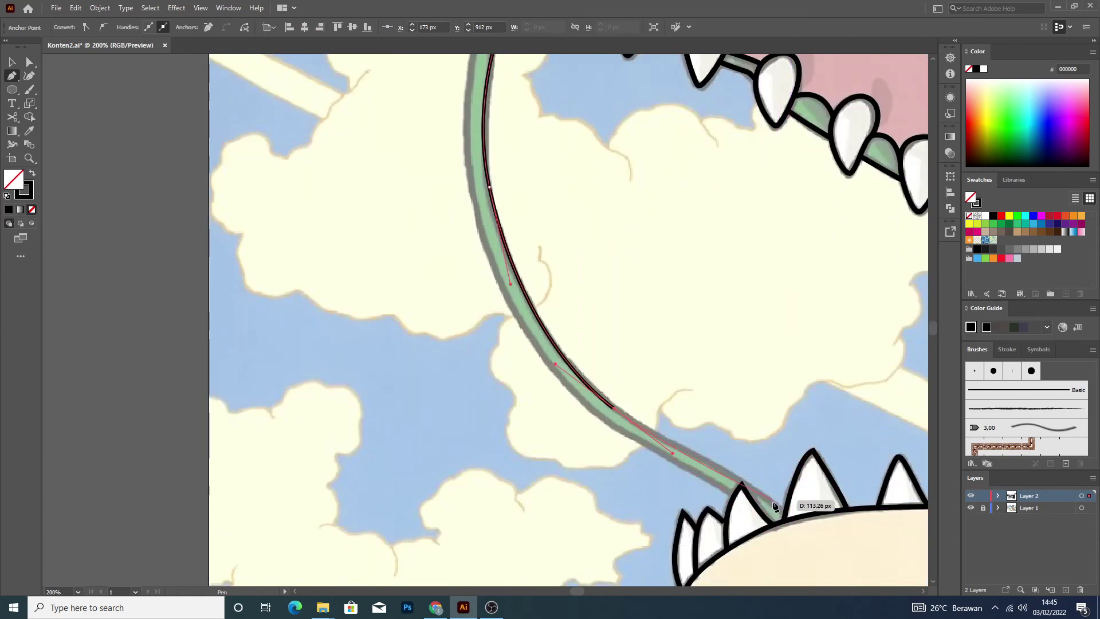
{"action": "left_click_drag", "start_coordinate": [787, 509], "coordinate": [865, 566]}
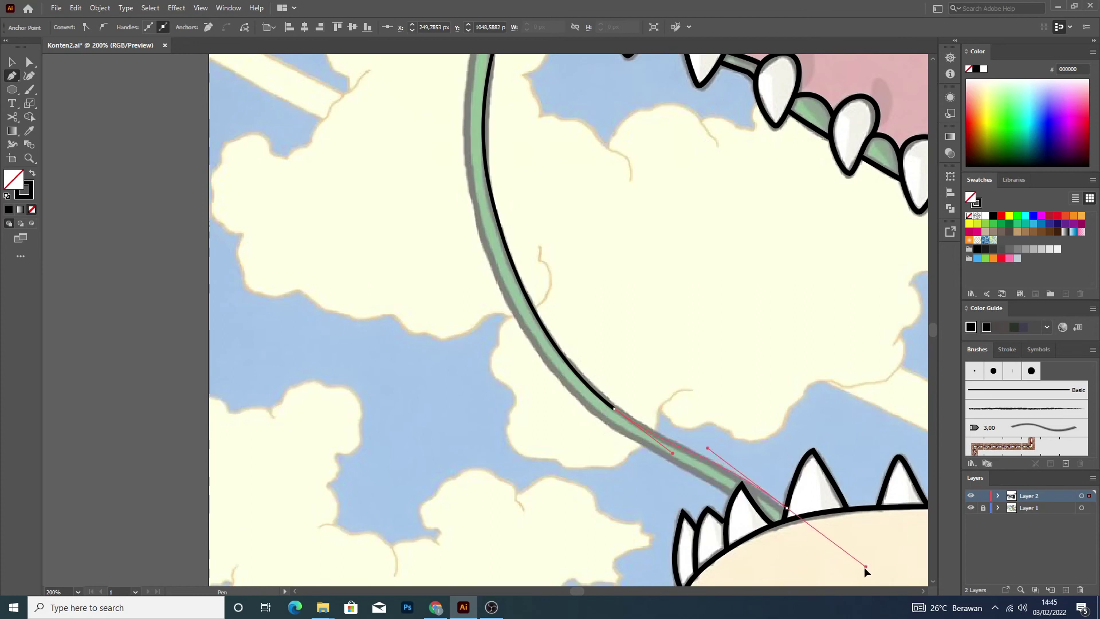
{"action": "key", "text": "v"}
{"action": "left_click", "coordinate": [774, 394]}
Trace the whisker's inner edge from the tooth tip back up toward the upper jaw.
{"action": "key", "text": "p"}
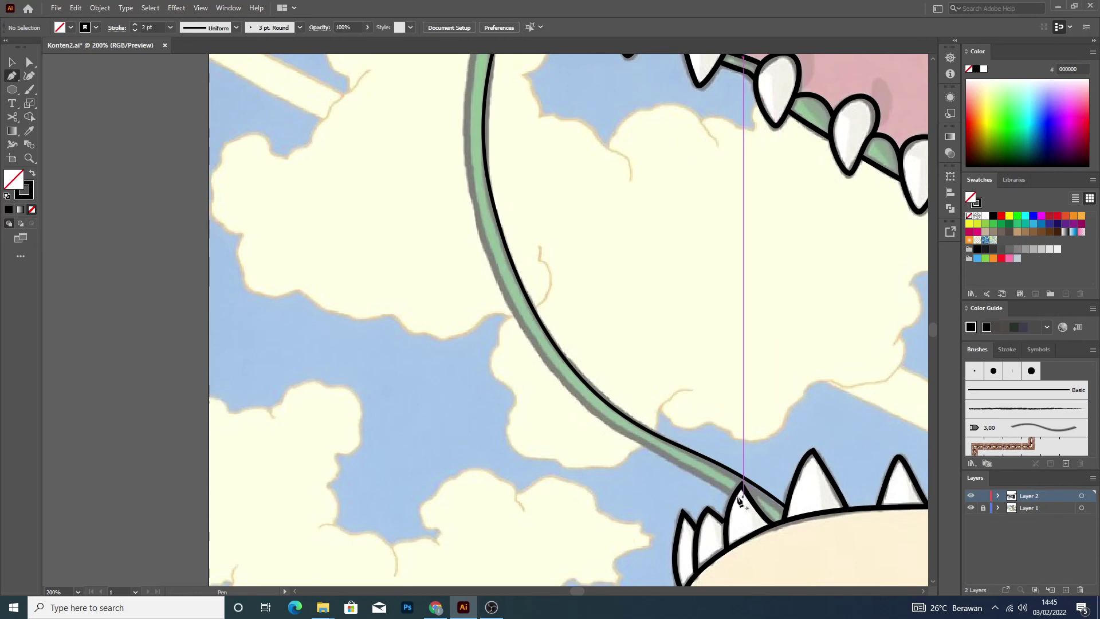
{"action": "left_click", "coordinate": [734, 496]}
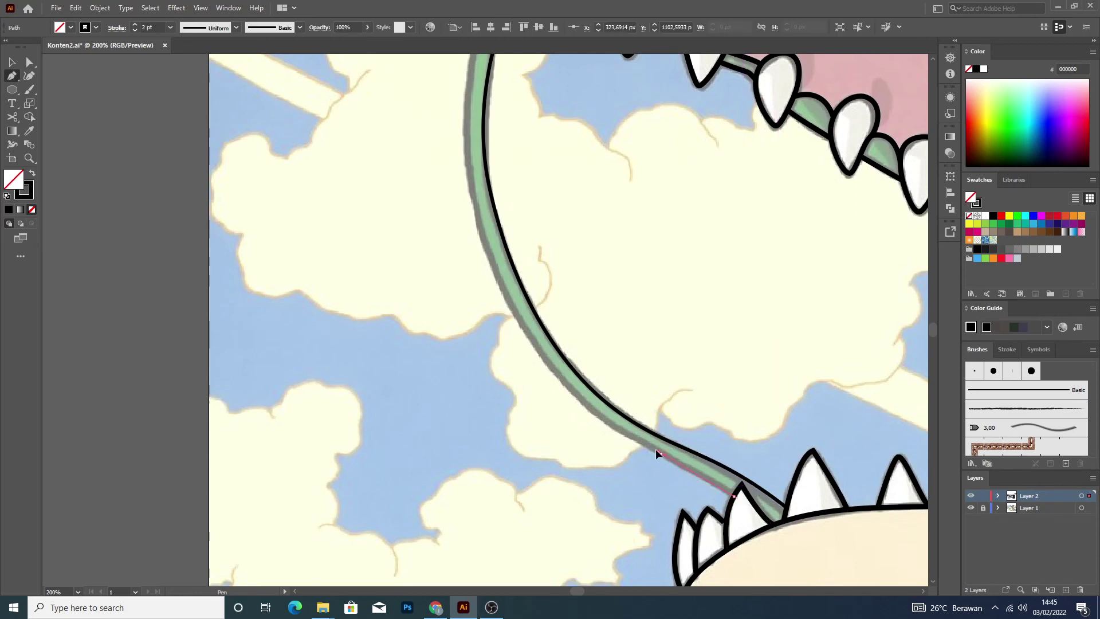
{"action": "left_click", "coordinate": [615, 430]}
{"action": "mouse_move", "coordinate": [527, 335]}
{"action": "left_mouse_down"}
{"action": "mouse_move", "coordinate": [467, 149]}
{"action": "mouse_move", "coordinate": [541, 138]}
{"action": "left_mouse_up"}
{"action": "scroll", "coordinate": [481, 263], "scroll_direction": "up", "scroll_amount": 3}
{"action": "scroll", "coordinate": [486, 132], "scroll_direction": "up", "scroll_amount": 1}
{"action": "scroll", "coordinate": [485, 133], "scroll_direction": "up", "scroll_amount": 2}
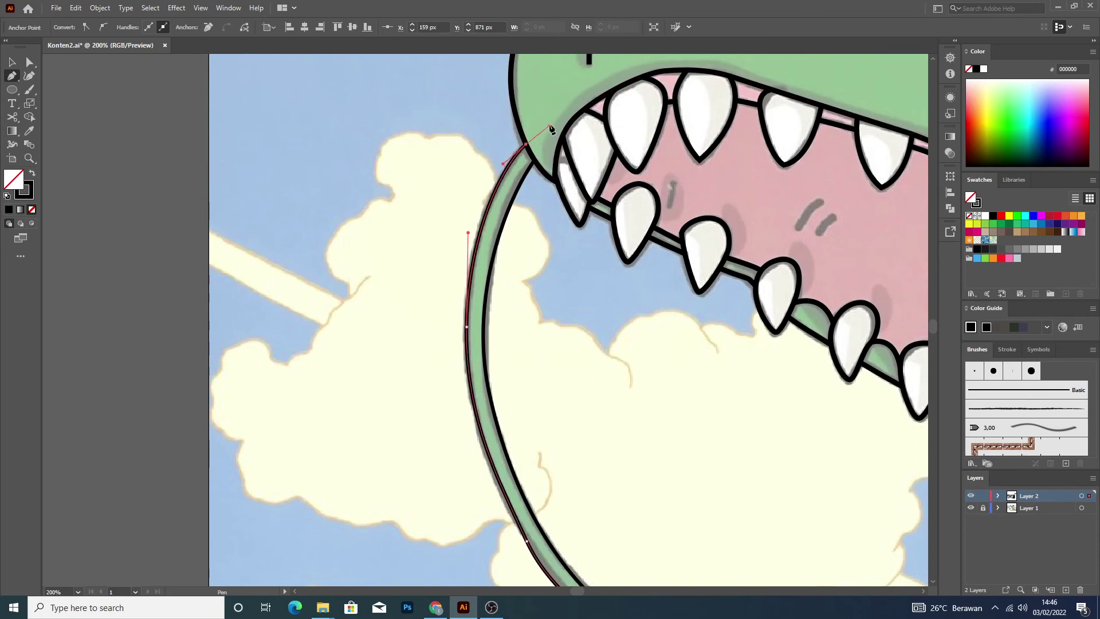
{"action": "left_click", "coordinate": [9, 59]}
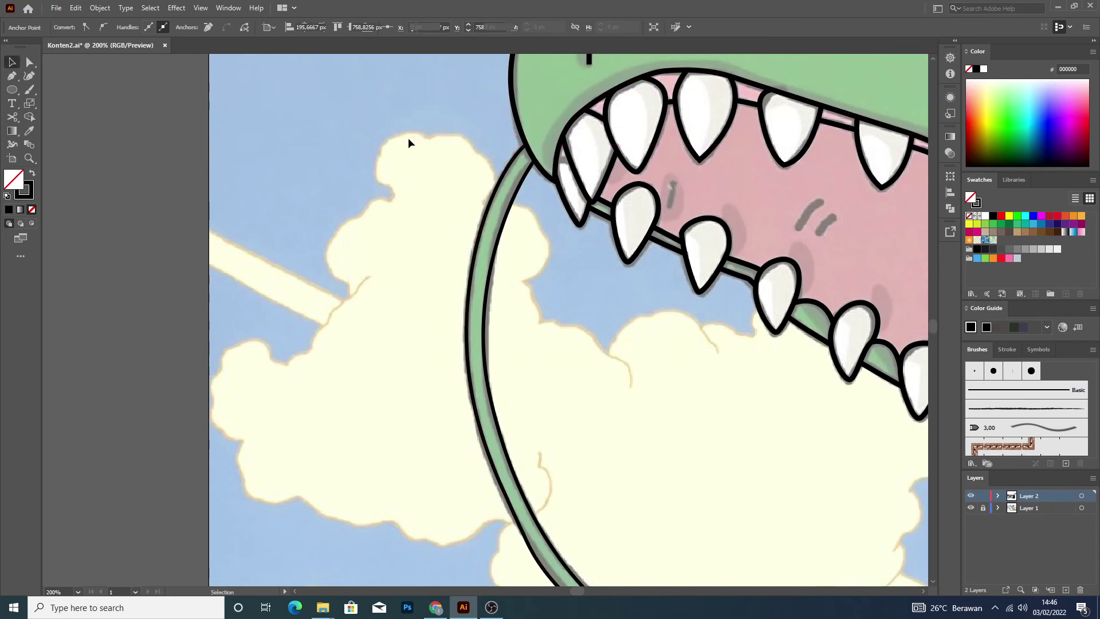
{"action": "scroll", "coordinate": [408, 139], "scroll_direction": "down", "scroll_amount": 3}
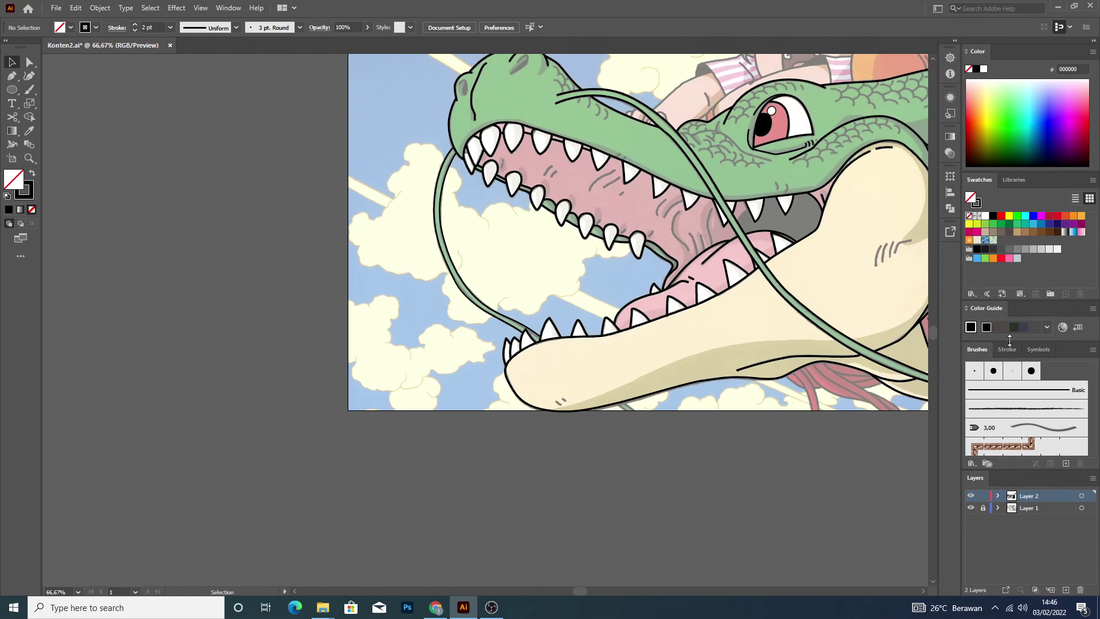
Pen a wrinkle line from the jaw curve up to the upper tooth.
{"action": "scroll", "coordinate": [724, 224], "scroll_direction": "up", "scroll_amount": 1}
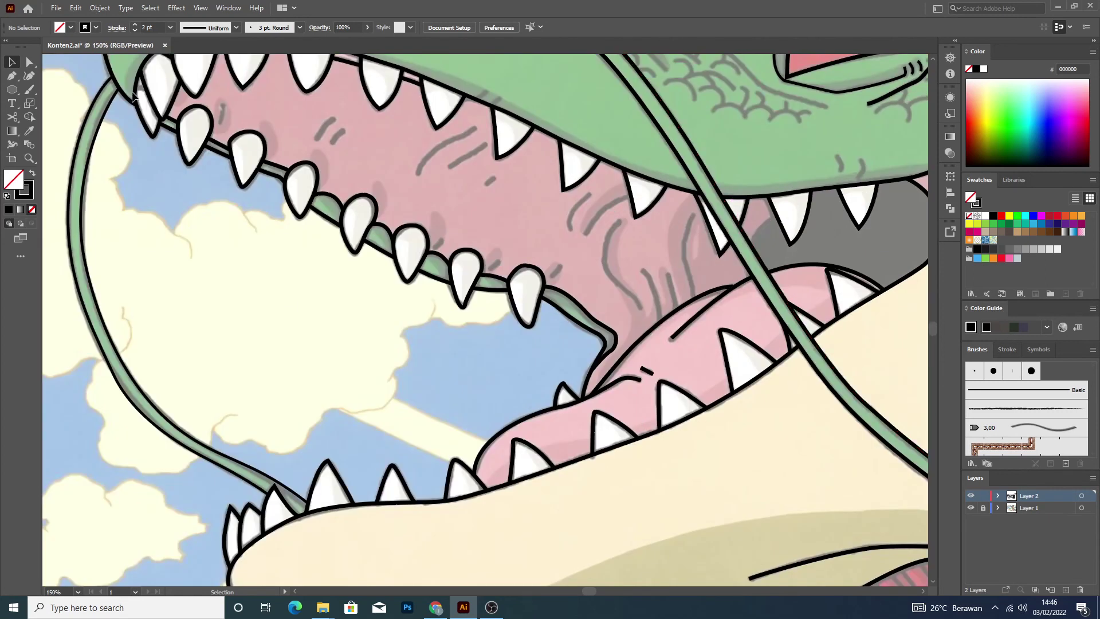
{"action": "left_click", "coordinate": [11, 75]}
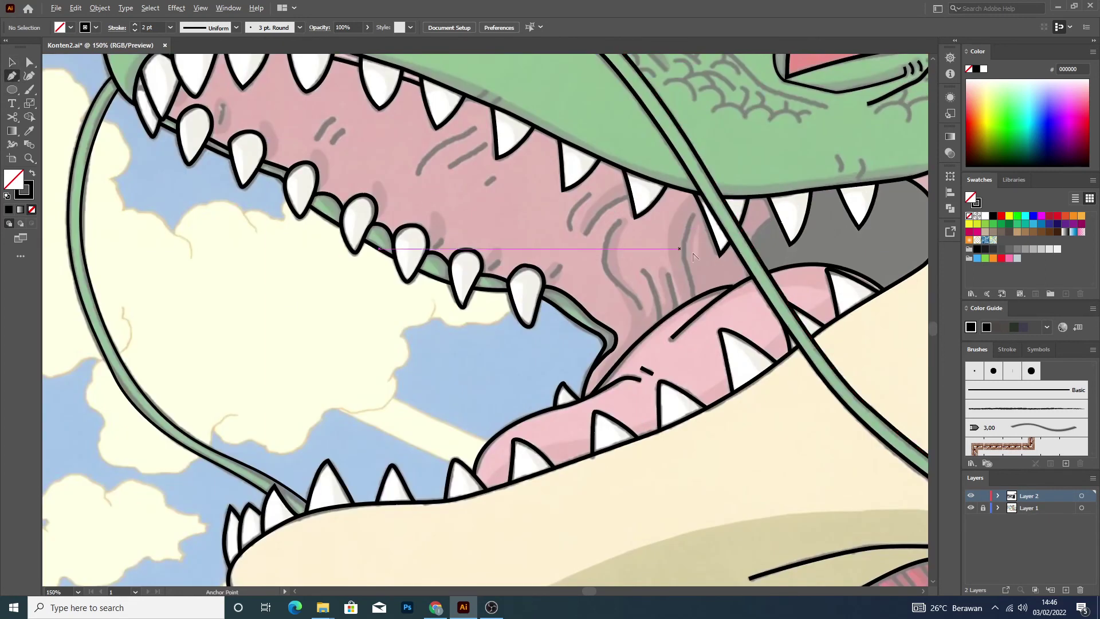
{"action": "scroll", "coordinate": [711, 274], "scroll_direction": "up", "scroll_amount": 1}
{"action": "scroll", "coordinate": [711, 273], "scroll_direction": "up", "scroll_amount": 2}
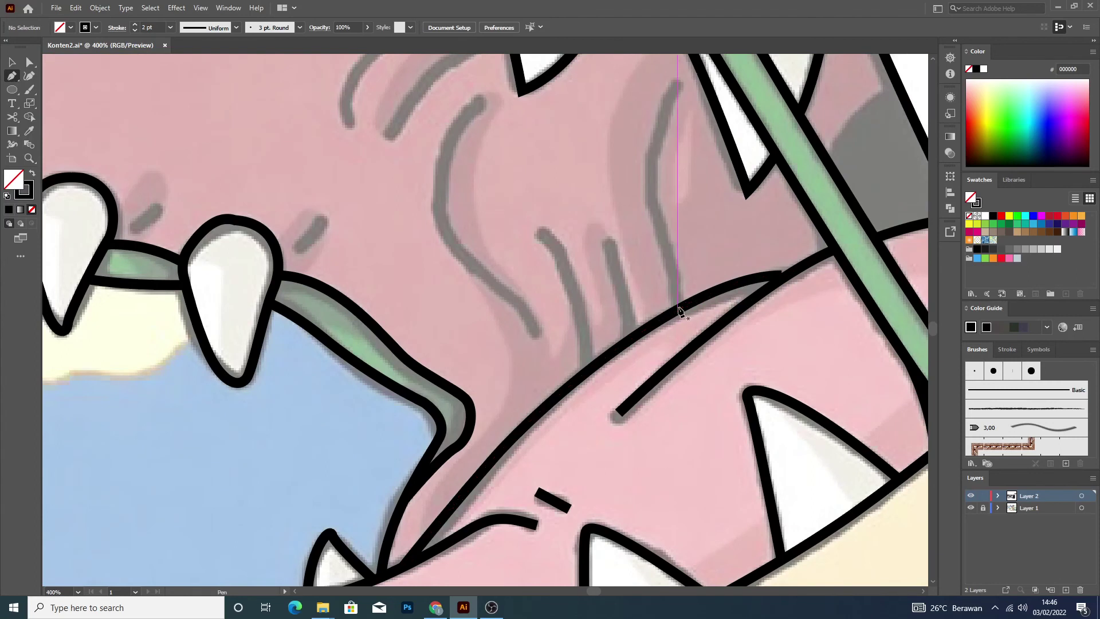
{"action": "left_click", "coordinate": [678, 311]}
{"action": "left_click", "coordinate": [675, 273]}
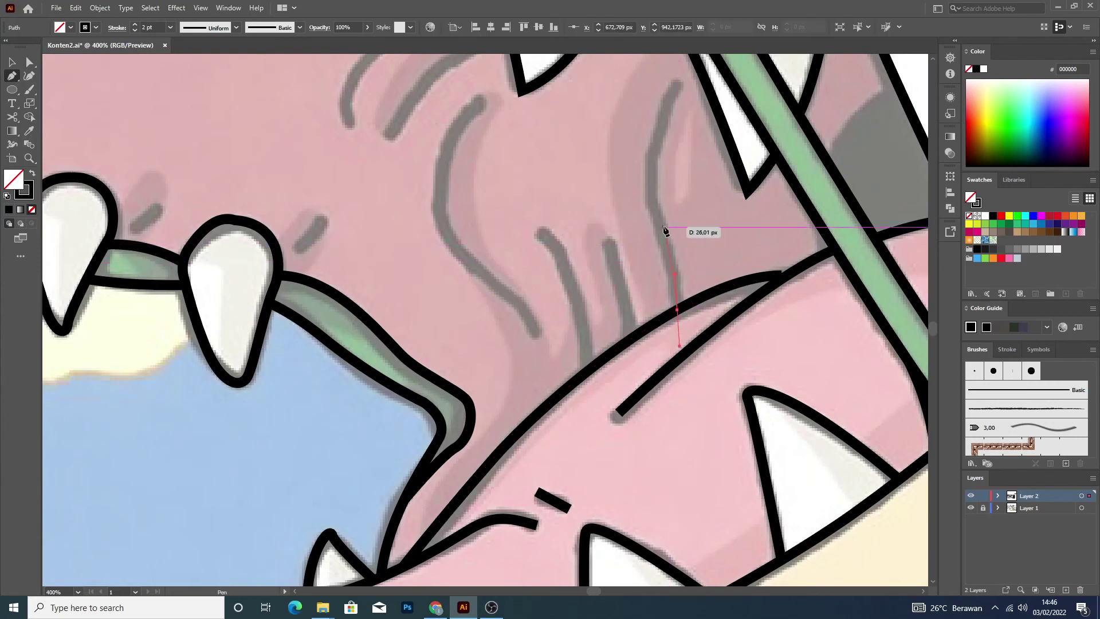
{"action": "left_click_drag", "start_coordinate": [661, 225], "coordinate": [651, 198]}
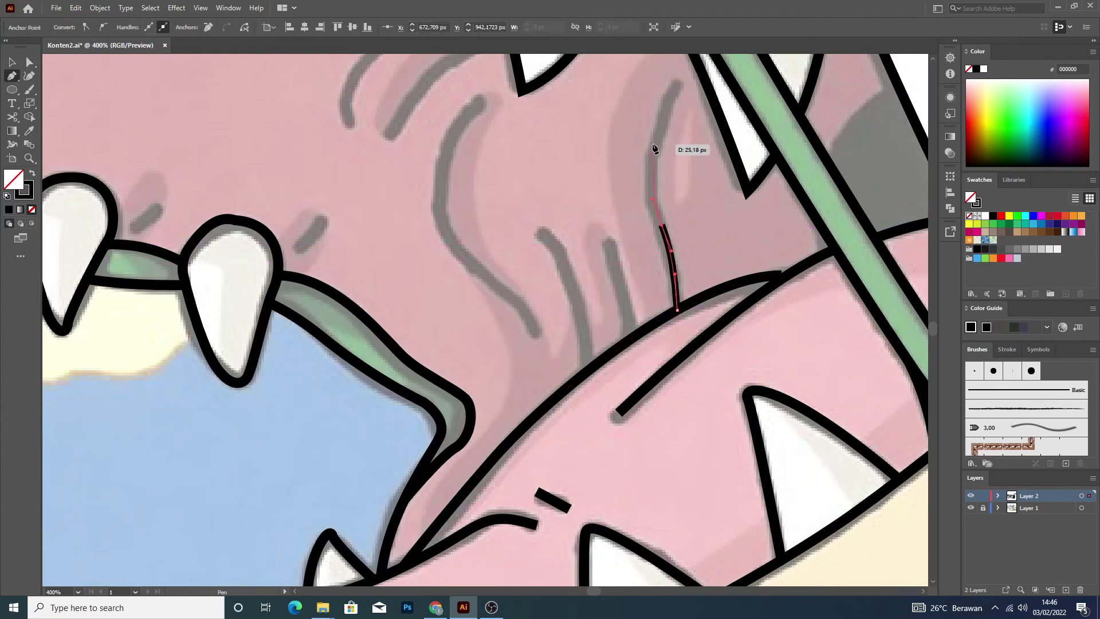
{"action": "left_click_drag", "start_coordinate": [677, 86], "coordinate": [699, 117]}
{"action": "scroll", "coordinate": [678, 86], "scroll_direction": "up", "scroll_amount": 3}
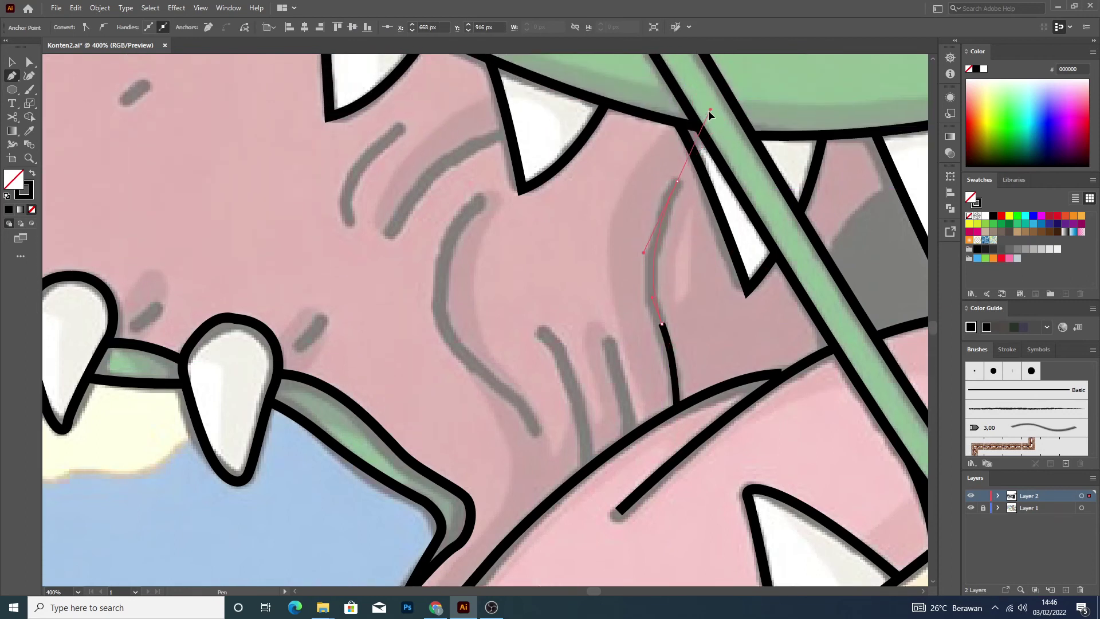
{"action": "left_click_drag", "start_coordinate": [699, 118], "coordinate": [711, 109]}
{"action": "key", "text": "v"}
{"action": "left_click", "coordinate": [551, 305]}
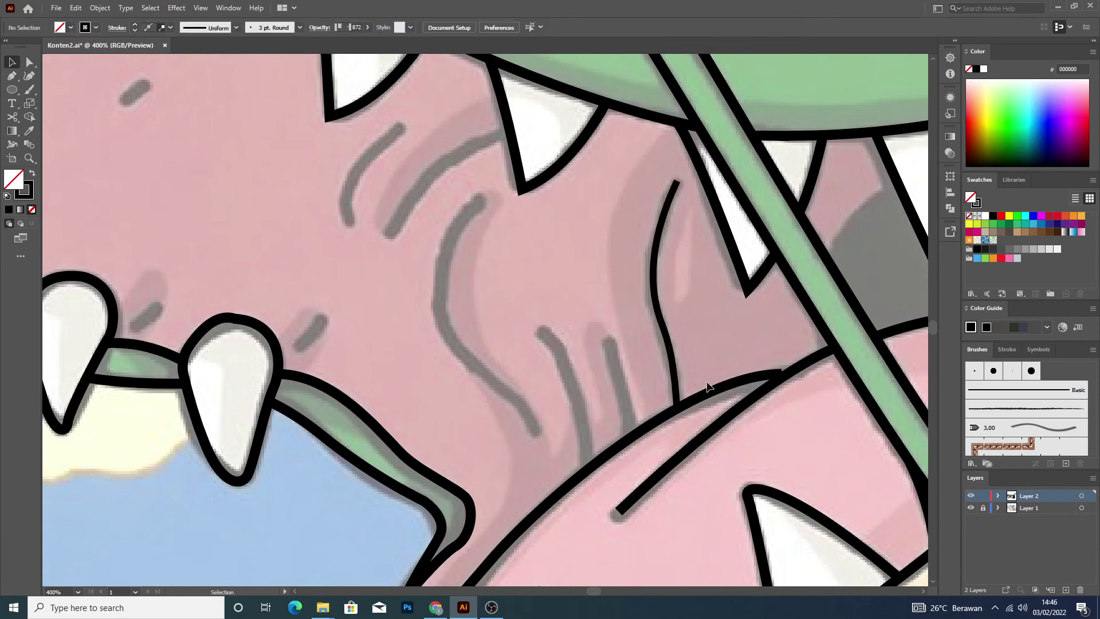
Brush black strokes over the six grey wrinkle marks inside the mouth.
{"action": "left_click", "coordinate": [29, 90]}
{"action": "left_click_drag", "start_coordinate": [611, 341], "coordinate": [633, 438]}
{"action": "mouse_move", "coordinate": [537, 329]}
{"action": "left_mouse_down"}
{"action": "mouse_move", "coordinate": [584, 431]}
{"action": "mouse_move", "coordinate": [590, 474]}
{"action": "left_mouse_up"}
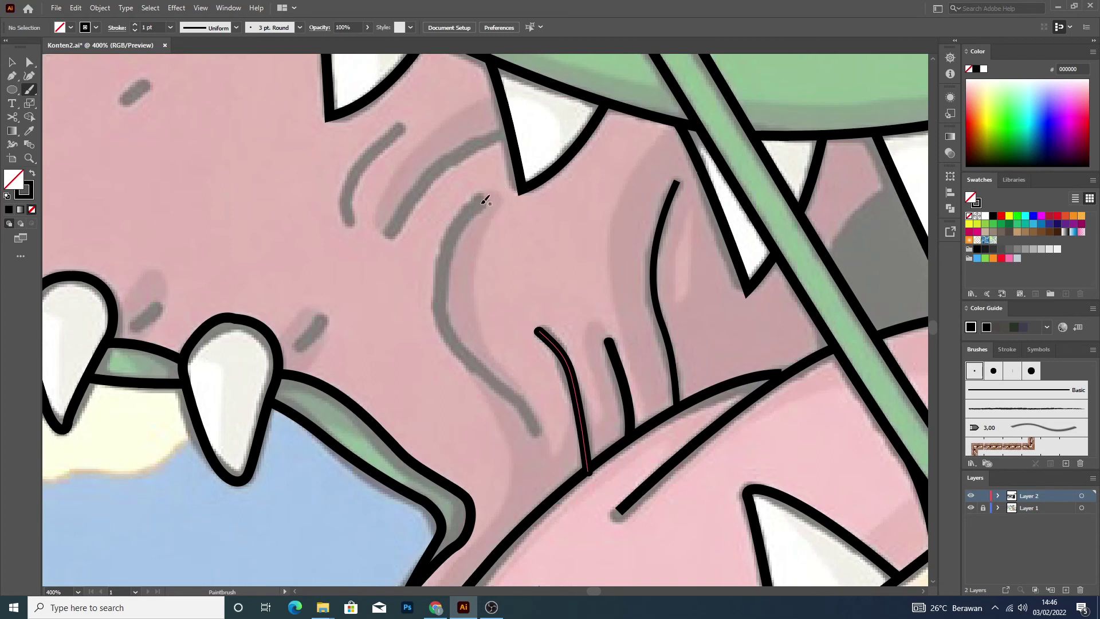
{"action": "mouse_move", "coordinate": [476, 203]}
{"action": "left_mouse_down"}
{"action": "mouse_move", "coordinate": [444, 297]}
{"action": "mouse_move", "coordinate": [447, 330]}
{"action": "mouse_move", "coordinate": [517, 397]}
{"action": "mouse_move", "coordinate": [537, 438]}
{"action": "left_mouse_up"}
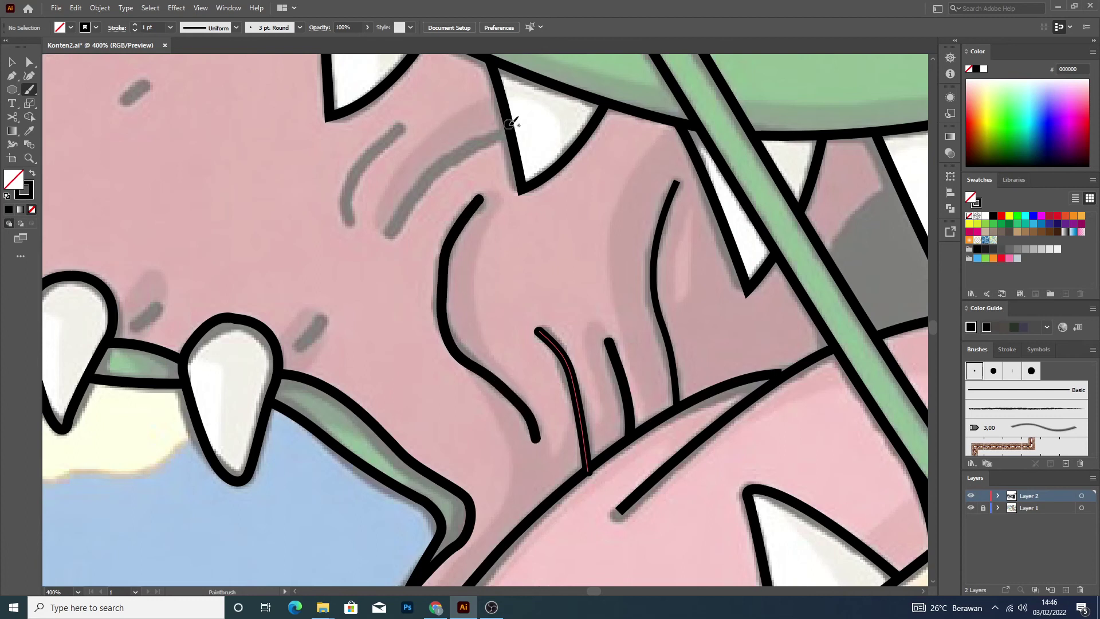
{"action": "mouse_move", "coordinate": [511, 130]}
{"action": "left_mouse_down"}
{"action": "mouse_move", "coordinate": [448, 158]}
{"action": "mouse_move", "coordinate": [388, 241]}
{"action": "left_mouse_up"}
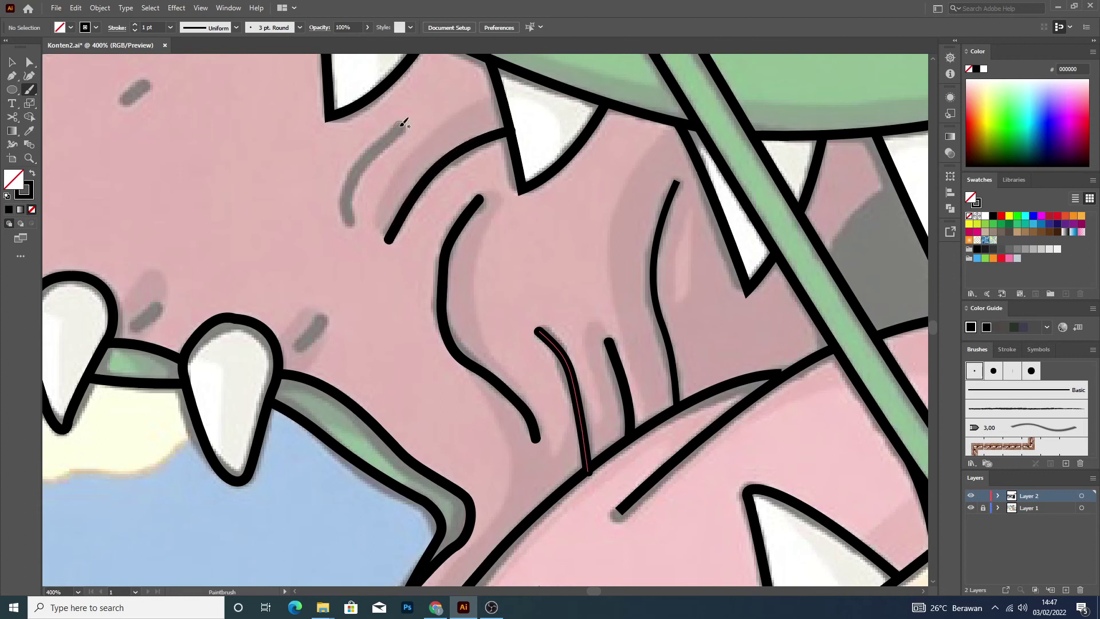
{"action": "mouse_move", "coordinate": [403, 125]}
{"action": "left_mouse_down"}
{"action": "mouse_move", "coordinate": [352, 177]}
{"action": "mouse_move", "coordinate": [352, 232]}
{"action": "left_mouse_up"}
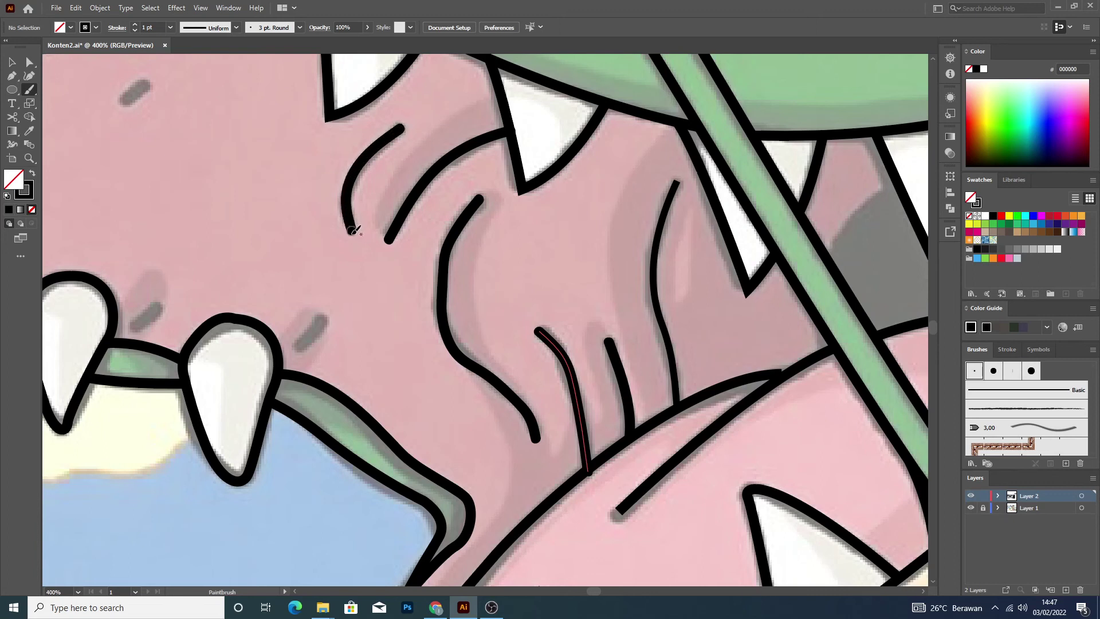
{"action": "left_click_drag", "start_coordinate": [150, 80], "coordinate": [120, 103]}
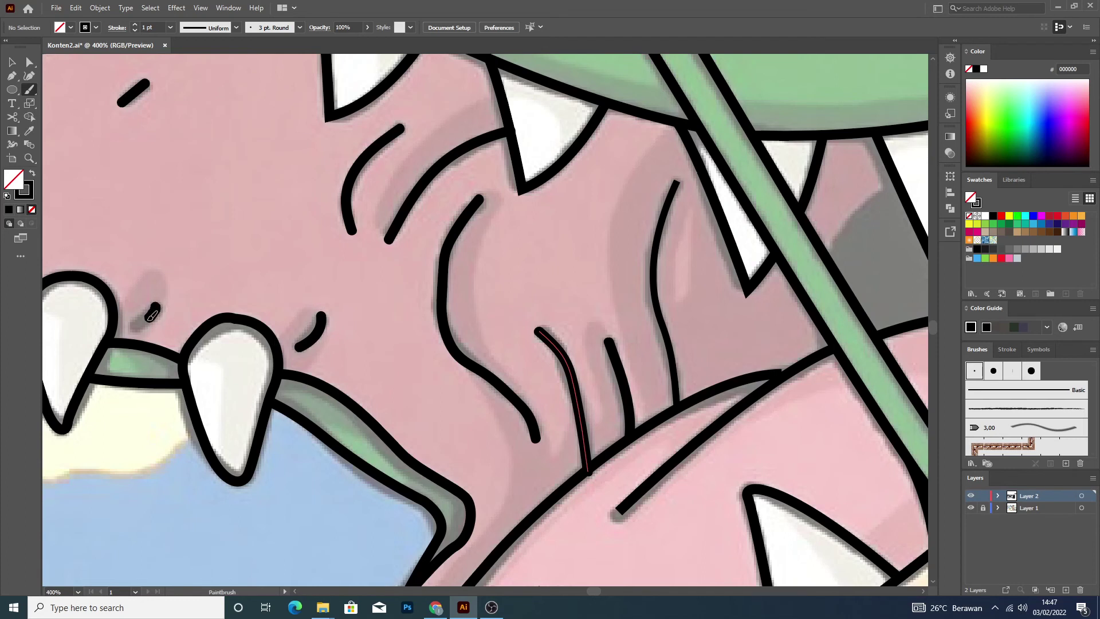
{"action": "key", "text": "ctrl+1"}
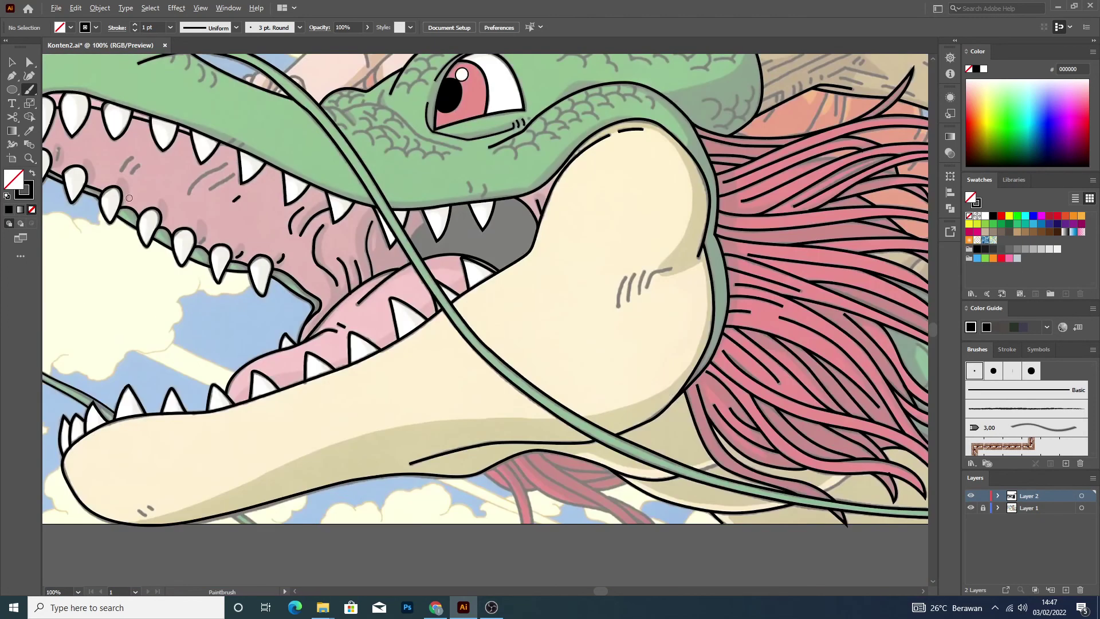
Brush black strokes over the remaining grey wrinkle guides near the front of the mouth.
{"action": "scroll", "coordinate": [129, 198], "scroll_direction": "up", "scroll_amount": 2}
{"action": "scroll", "coordinate": [129, 198], "scroll_direction": "up", "scroll_amount": 1}
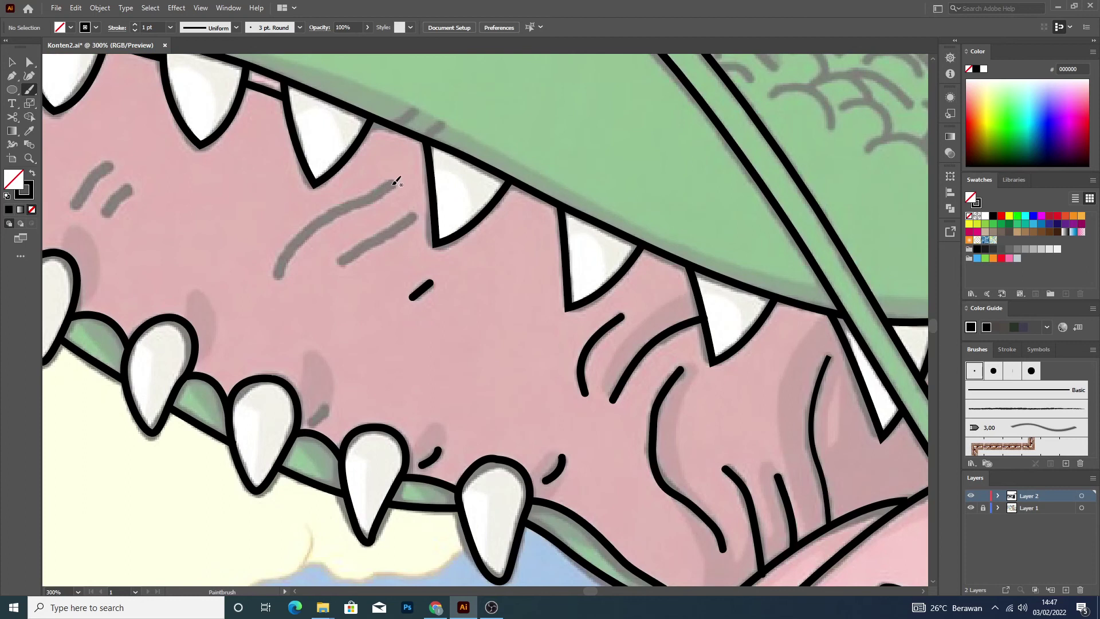
{"action": "left_click_drag", "start_coordinate": [383, 192], "coordinate": [315, 221]}
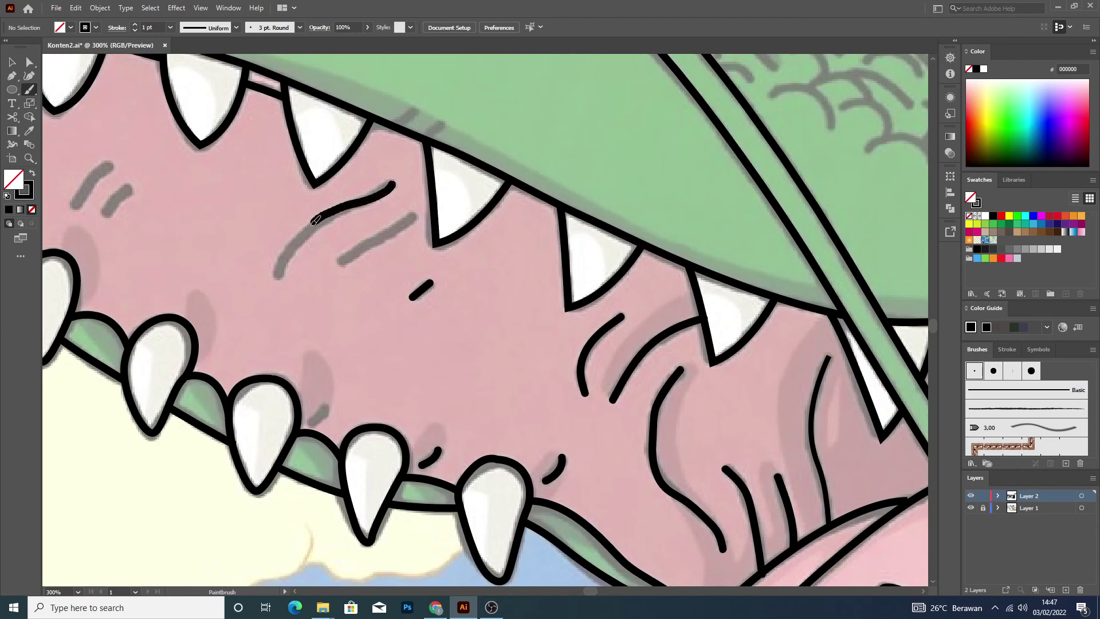
{"action": "left_click_drag", "start_coordinate": [282, 273], "coordinate": [279, 275]}
{"action": "left_click_drag", "start_coordinate": [409, 220], "coordinate": [339, 260]}
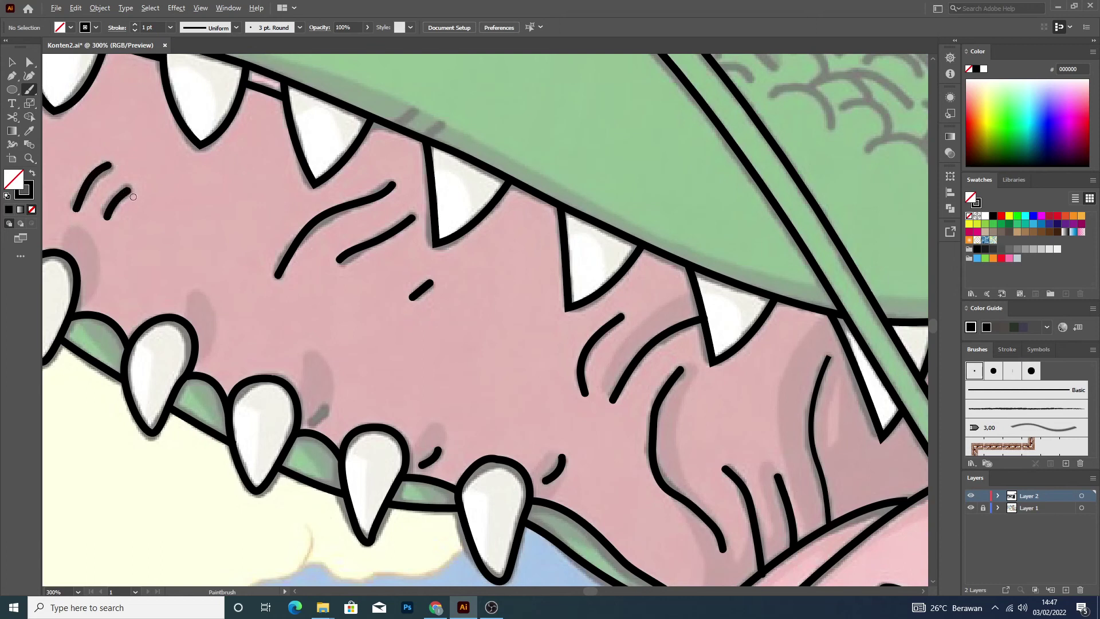
{"action": "scroll", "coordinate": [133, 197], "scroll_direction": "down", "scroll_amount": 5}
{"action": "scroll", "coordinate": [105, 162], "scroll_direction": "up", "scroll_amount": 5}
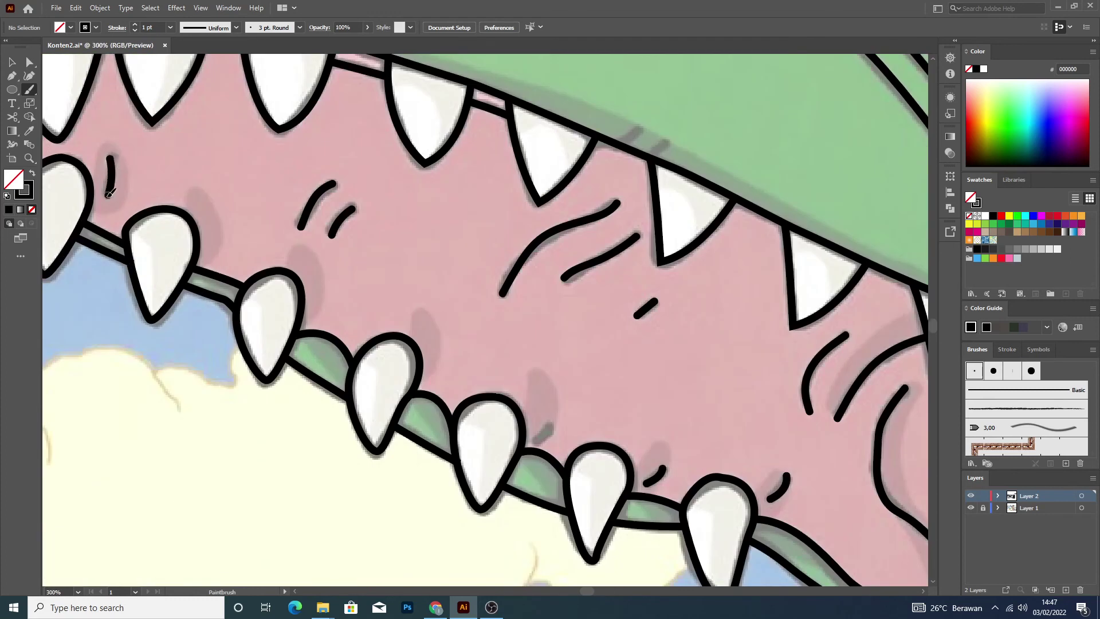
{"action": "scroll", "coordinate": [109, 194], "scroll_direction": "down", "scroll_amount": 5}
{"action": "scroll", "coordinate": [394, 185], "scroll_direction": "down", "scroll_amount": 1}
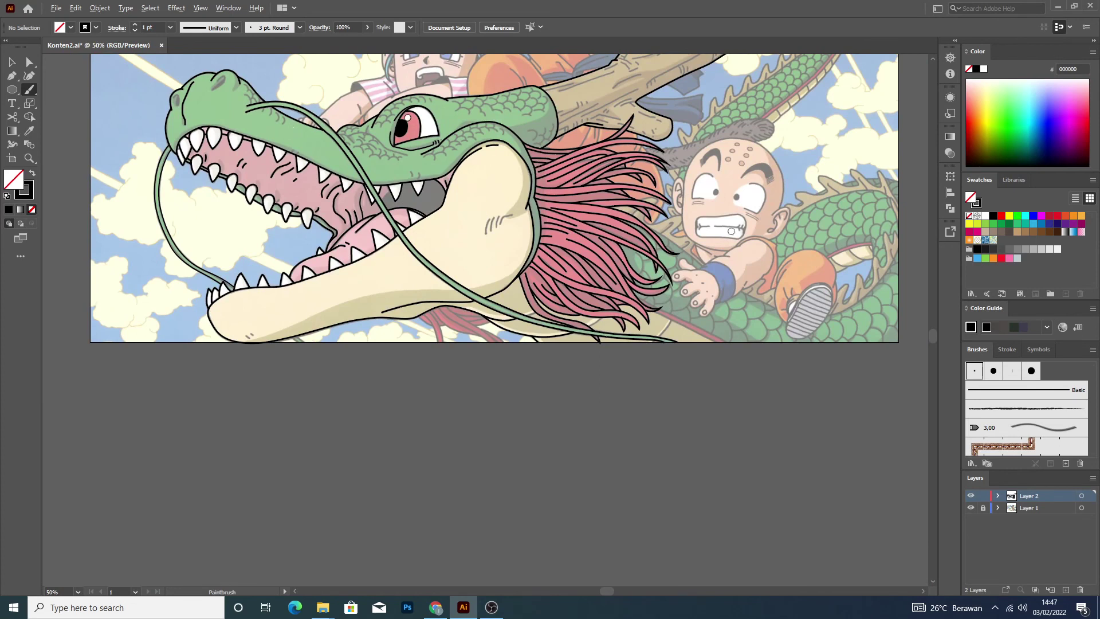
{"action": "key", "text": "v"}
{"action": "left_click", "coordinate": [969, 507]}
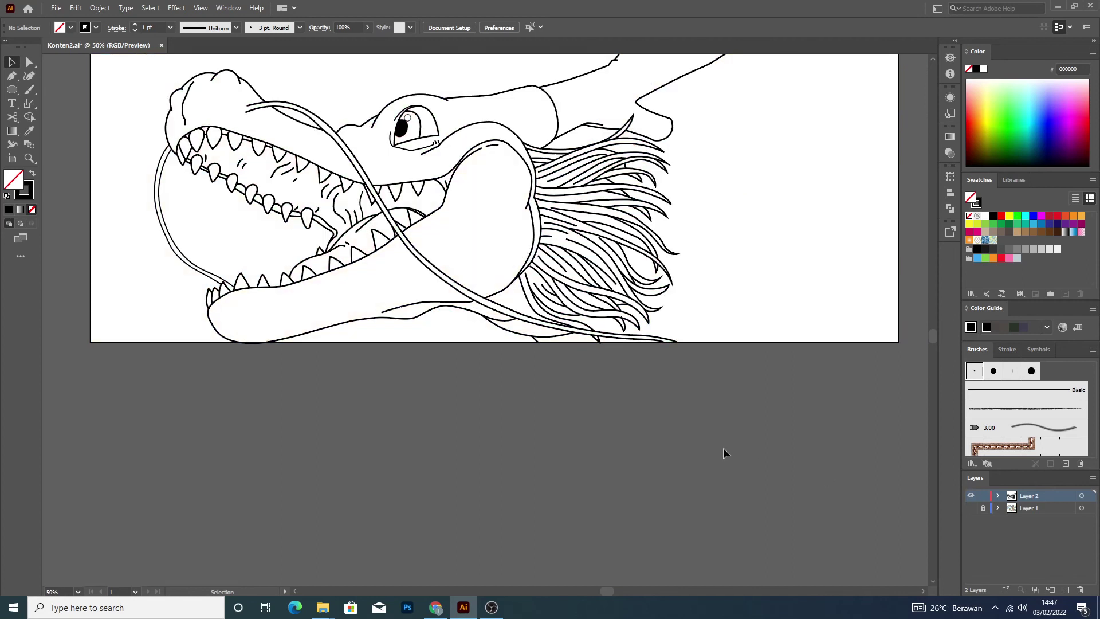
{"action": "scroll", "coordinate": [705, 438], "scroll_direction": "up", "scroll_amount": 2}
{"action": "scroll", "coordinate": [687, 434], "scroll_direction": "up", "scroll_amount": 2}
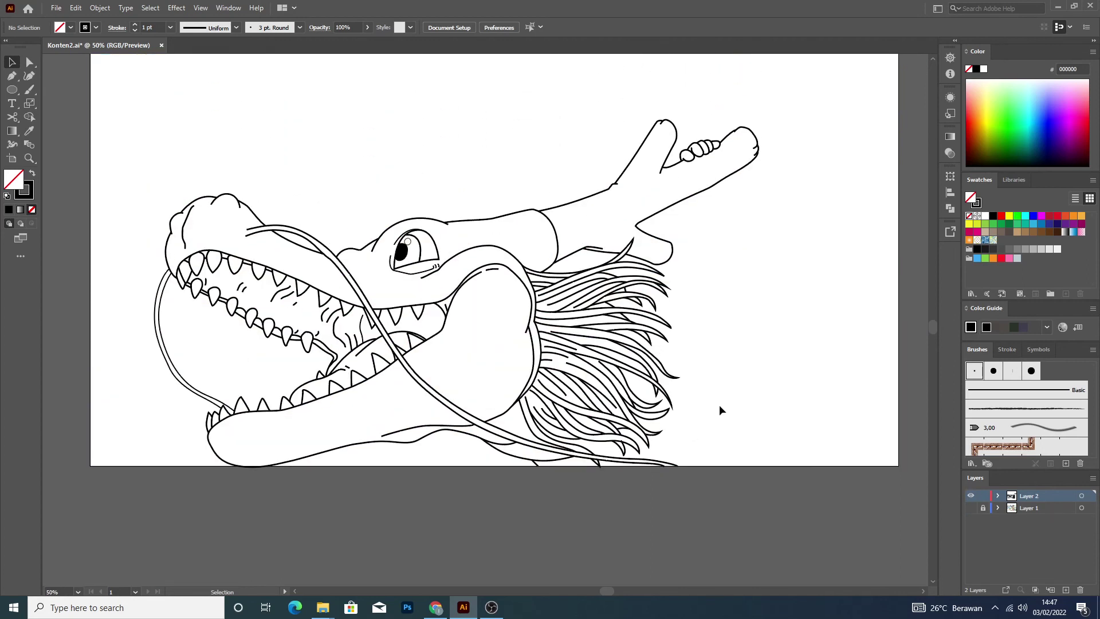
{"action": "left_click", "coordinate": [970, 508]}
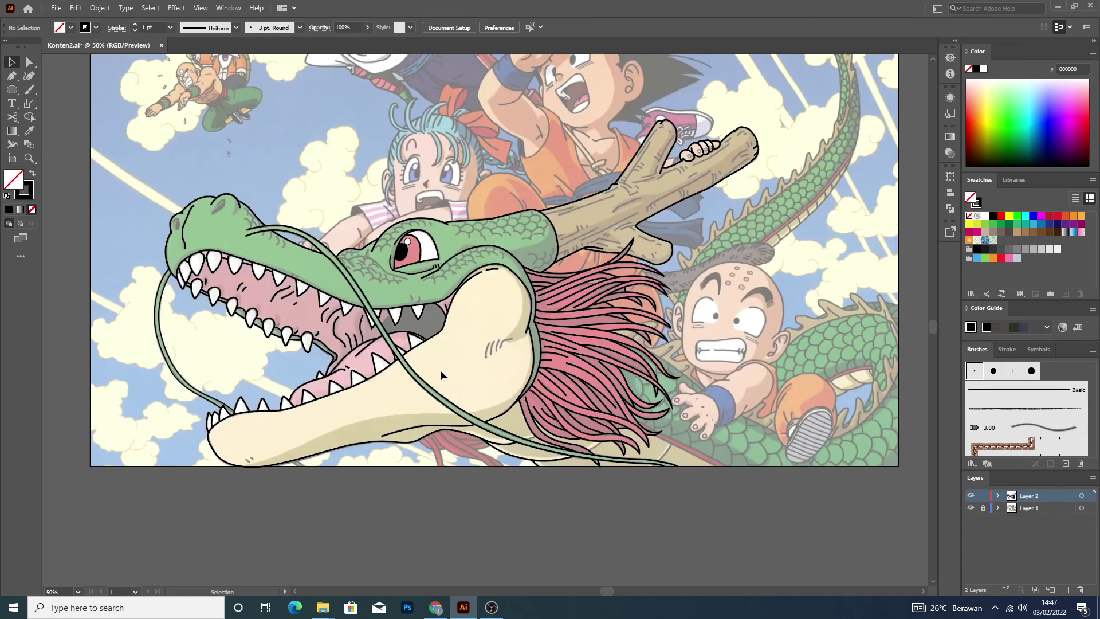
{"action": "scroll", "coordinate": [418, 343], "scroll_direction": "up", "scroll_amount": 1}
{"action": "scroll", "coordinate": [396, 319], "scroll_direction": "up", "scroll_amount": 2}
{"action": "left_click", "coordinate": [11, 76]}
Pen a curve from the upper gum beside the rear teeth down to the lower jaw.
{"action": "scroll", "coordinate": [355, 301], "scroll_direction": "up", "scroll_amount": 2}
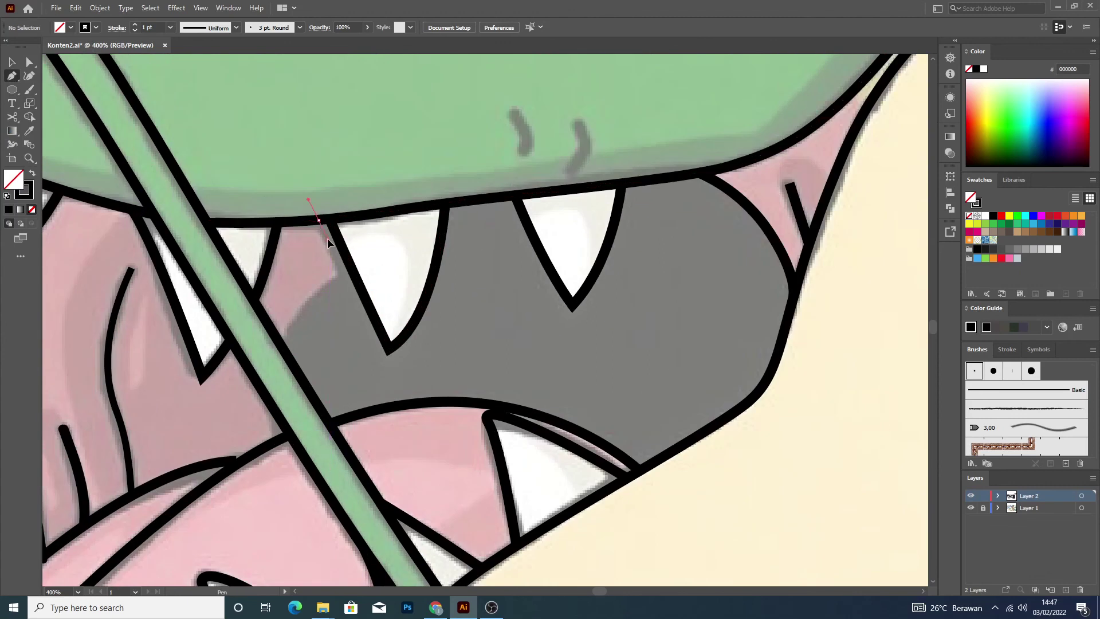
{"action": "left_click_drag", "start_coordinate": [331, 240], "coordinate": [343, 279]}
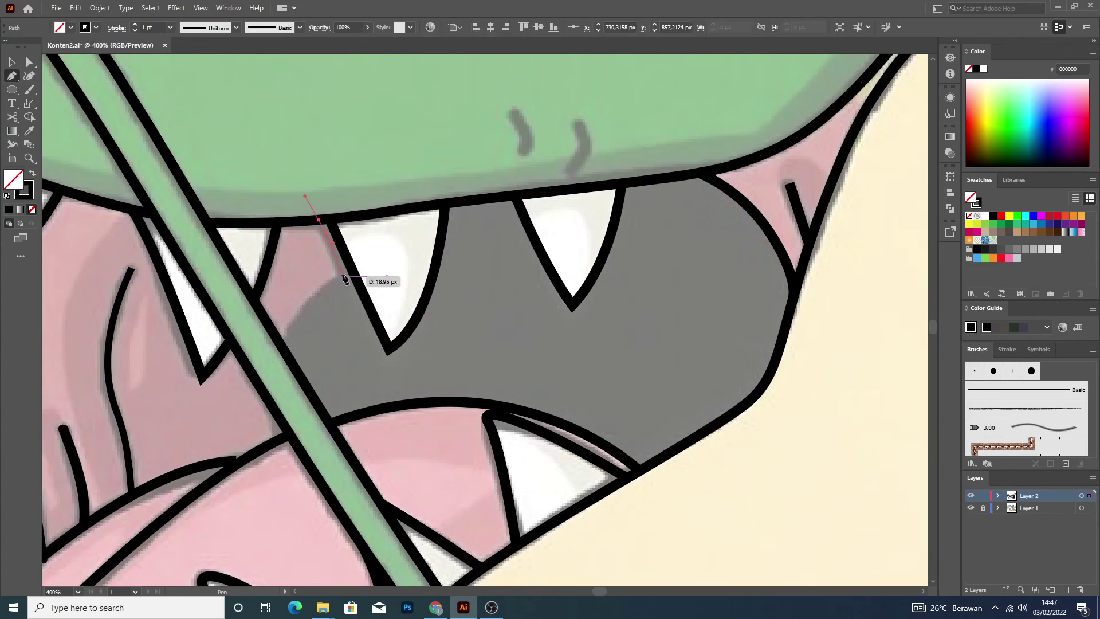
{"action": "left_click", "coordinate": [344, 278]}
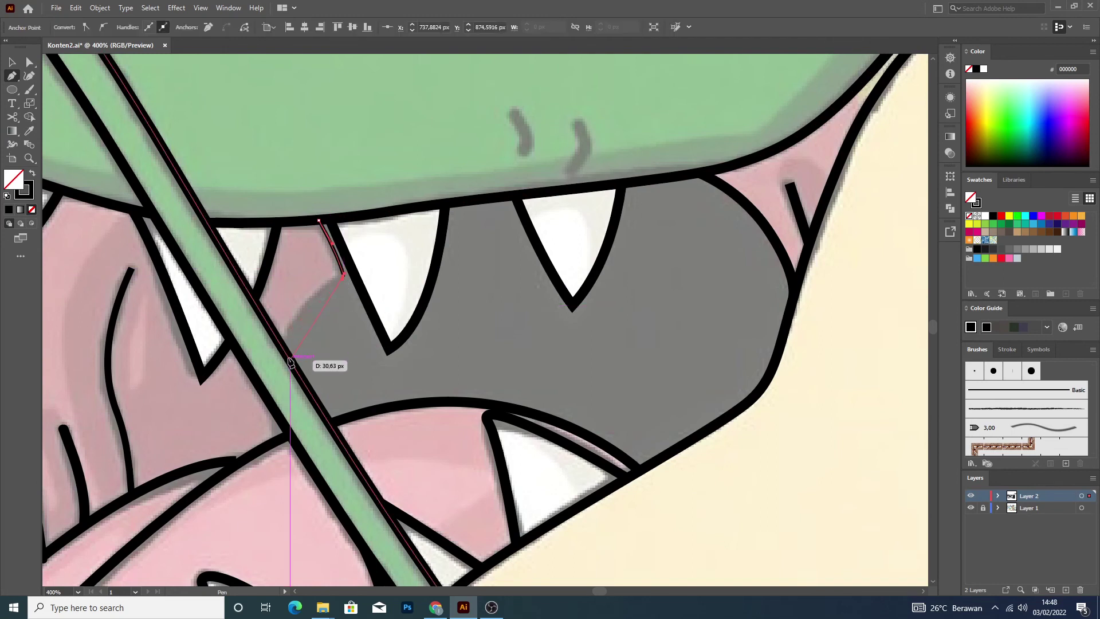
{"action": "left_click_drag", "start_coordinate": [287, 355], "coordinate": [287, 364]}
{"action": "left_click_drag", "start_coordinate": [286, 400], "coordinate": [287, 404]}
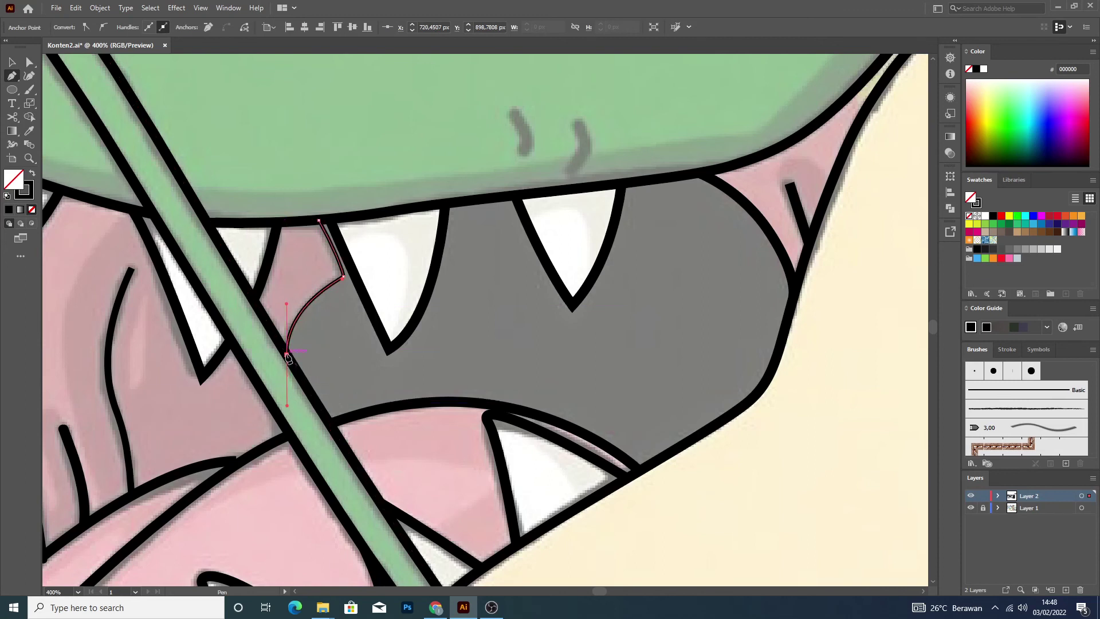
{"action": "left_click", "coordinate": [287, 354]}
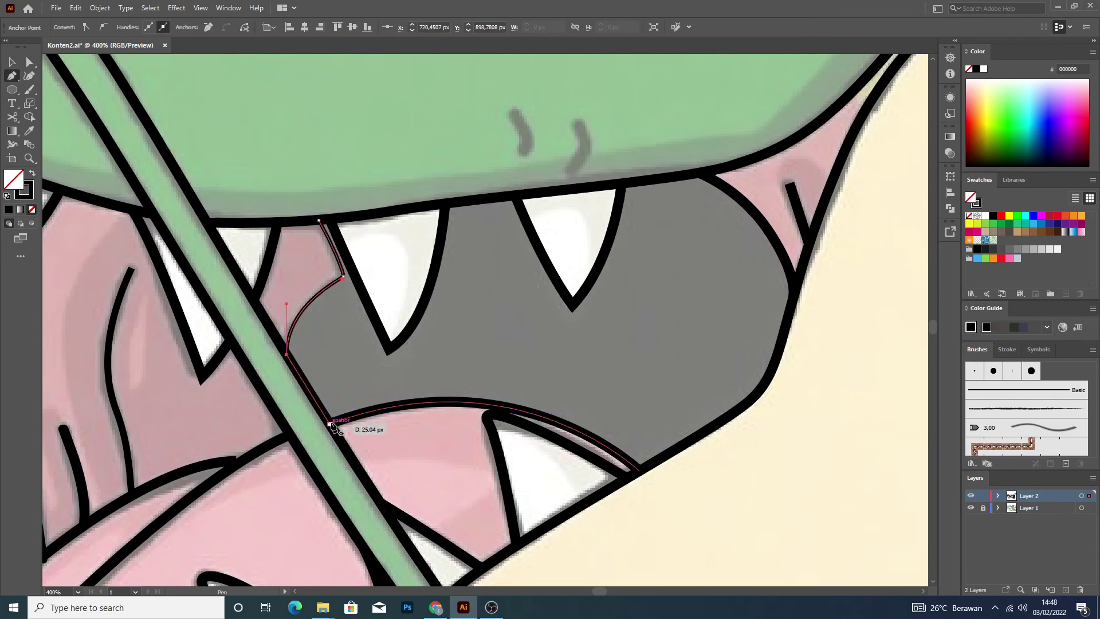
{"action": "left_click", "coordinate": [331, 421]}
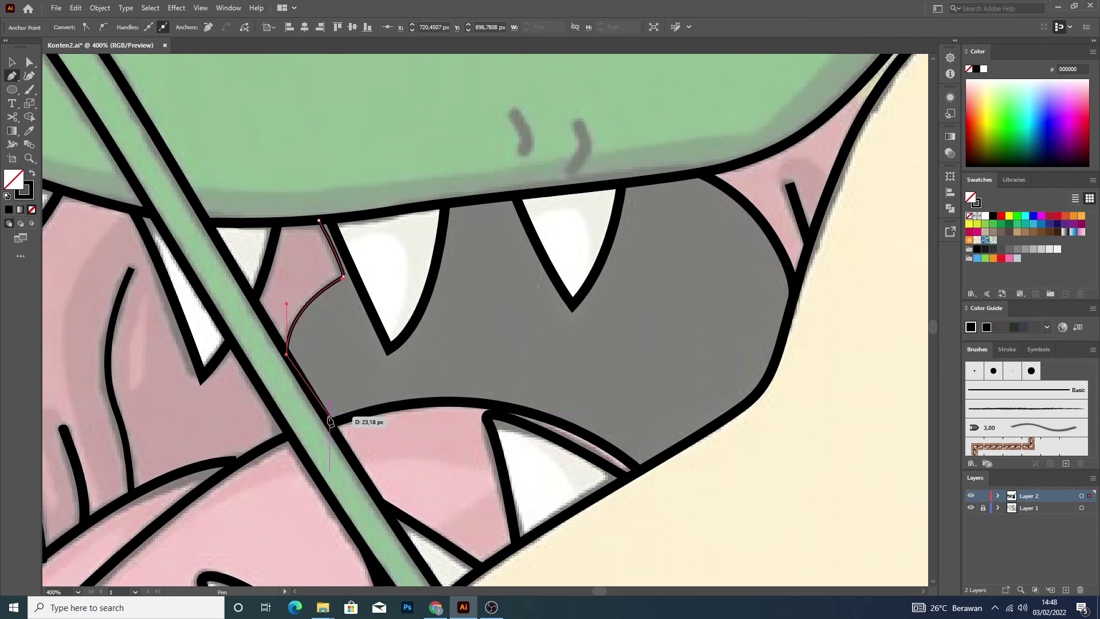
{"action": "scroll", "coordinate": [331, 420], "scroll_direction": "up", "scroll_amount": 3}
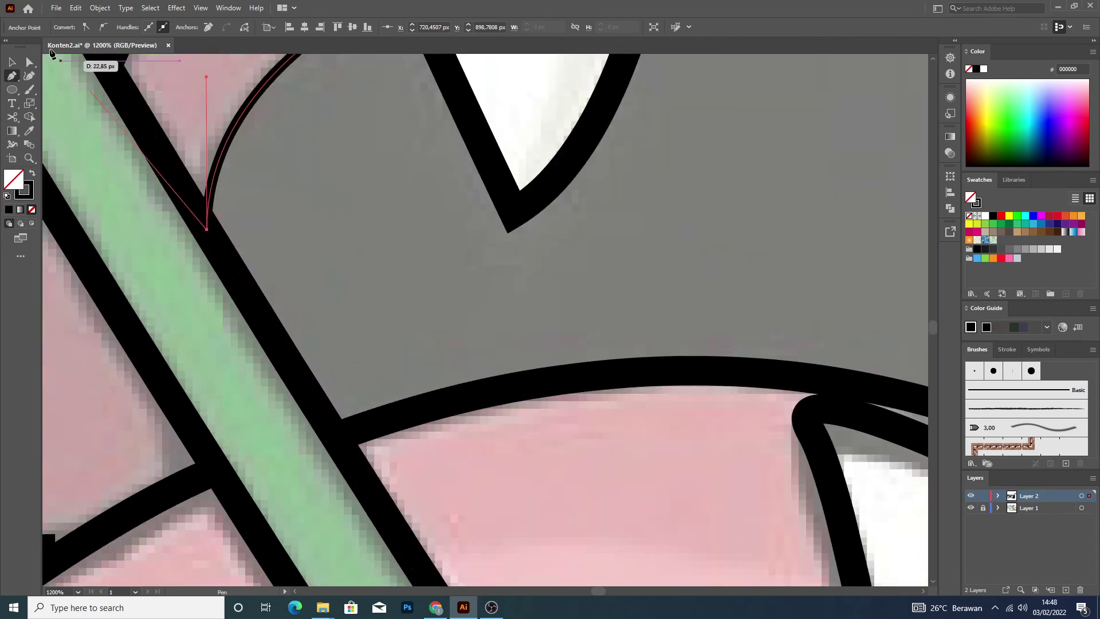
{"action": "key", "text": "v"}
{"action": "scroll", "coordinate": [391, 206], "scroll_direction": "down", "scroll_amount": 3}
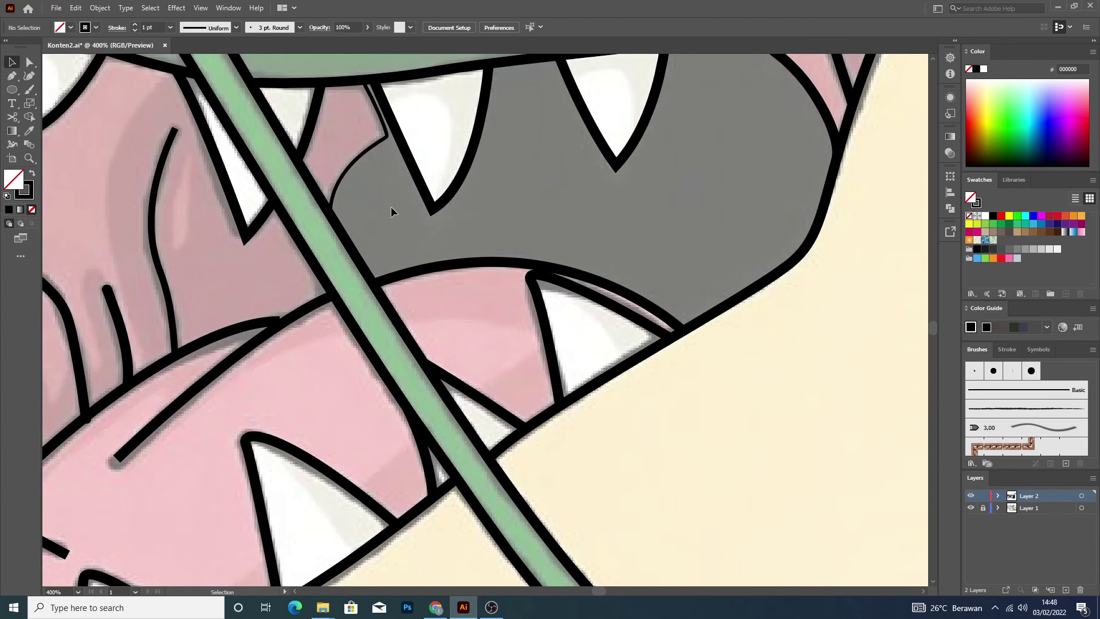
{"action": "scroll", "coordinate": [391, 206], "scroll_direction": "down", "scroll_amount": 2}
{"action": "scroll", "coordinate": [522, 234], "scroll_direction": "down", "scroll_amount": 1}
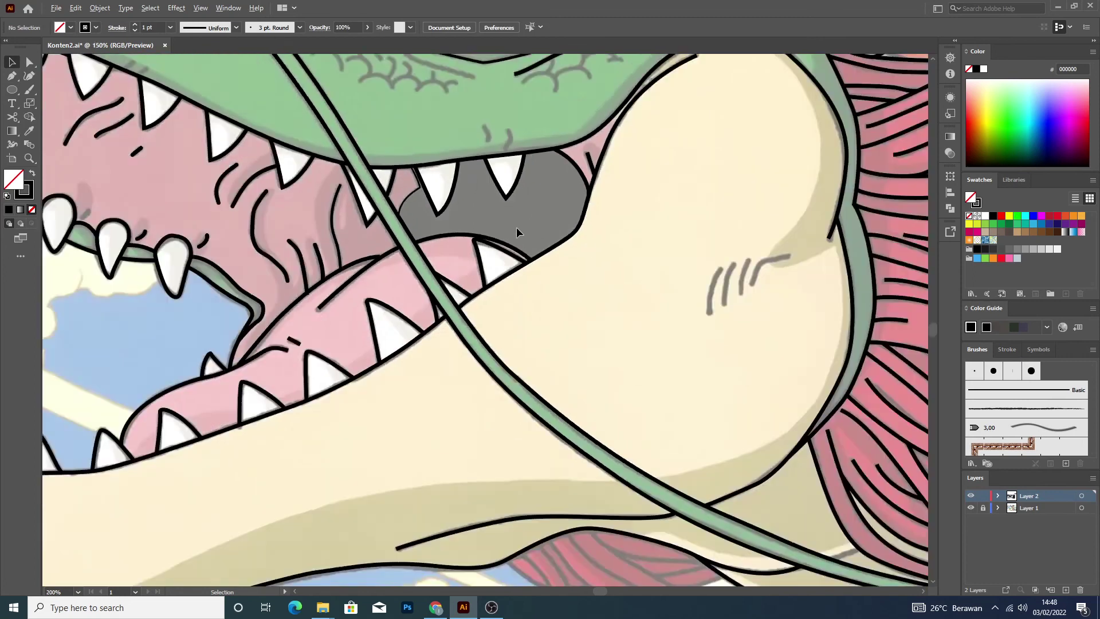
{"action": "scroll", "coordinate": [517, 227], "scroll_direction": "down", "scroll_amount": 2}
{"action": "scroll", "coordinate": [293, 216], "scroll_direction": "down", "scroll_amount": 2}
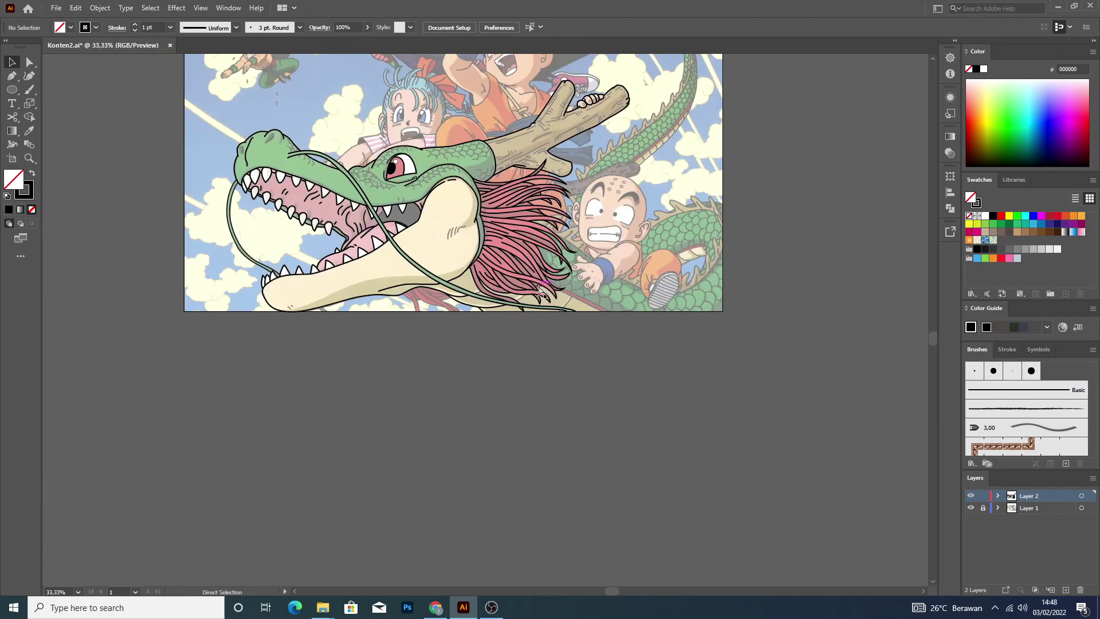
{"action": "key", "text": "ctrl+a"}
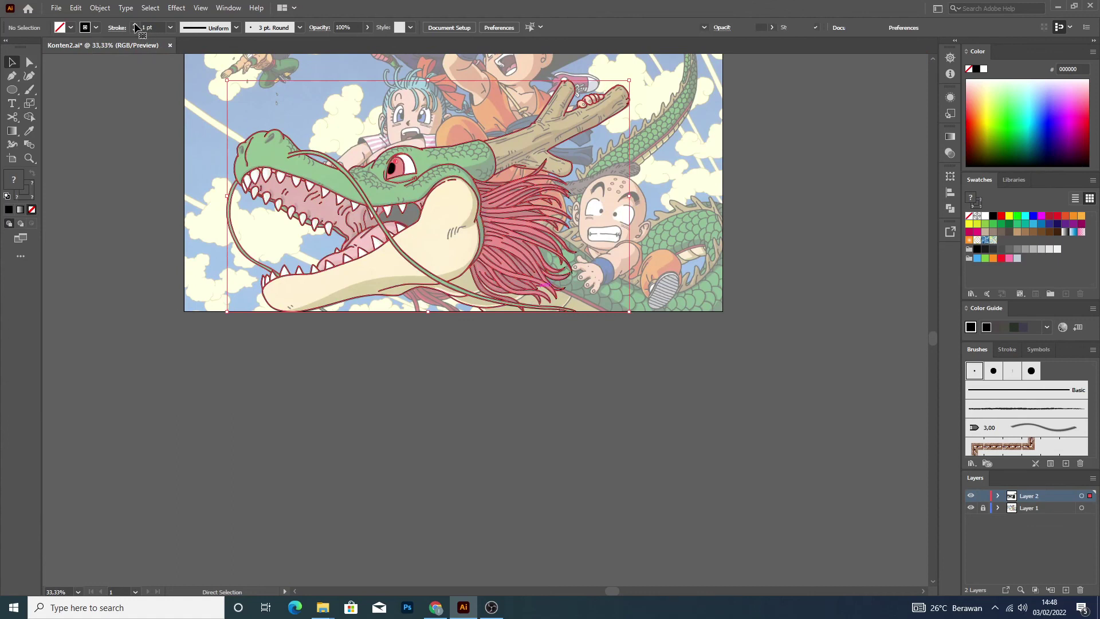
{"action": "left_click", "coordinate": [118, 28]}
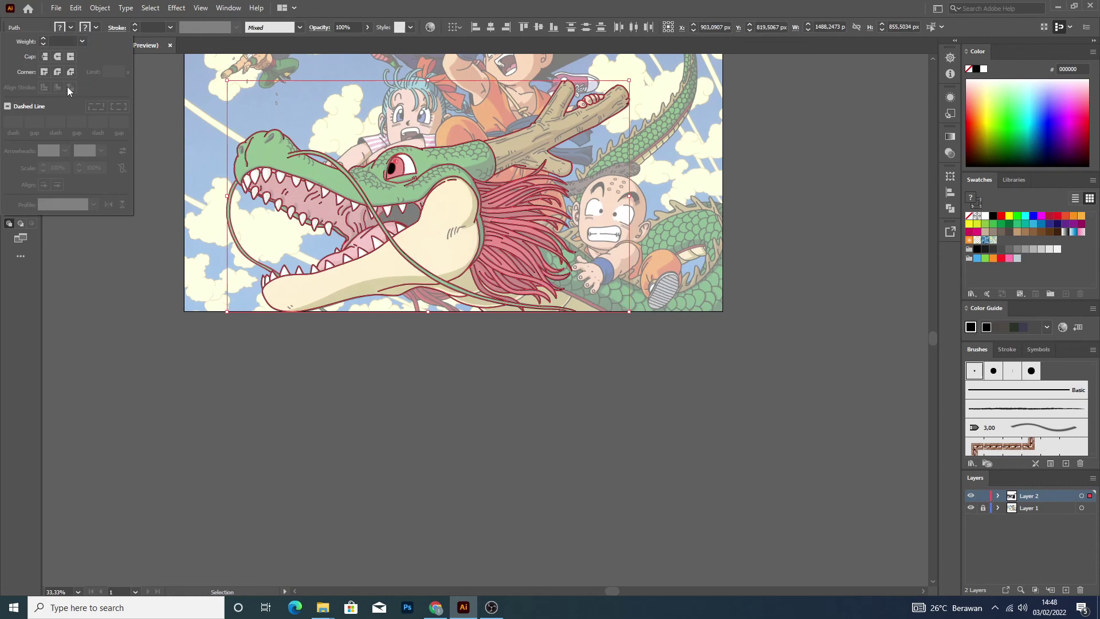
{"action": "left_click", "coordinate": [141, 126]}
{"action": "left_click", "coordinate": [163, 131]}
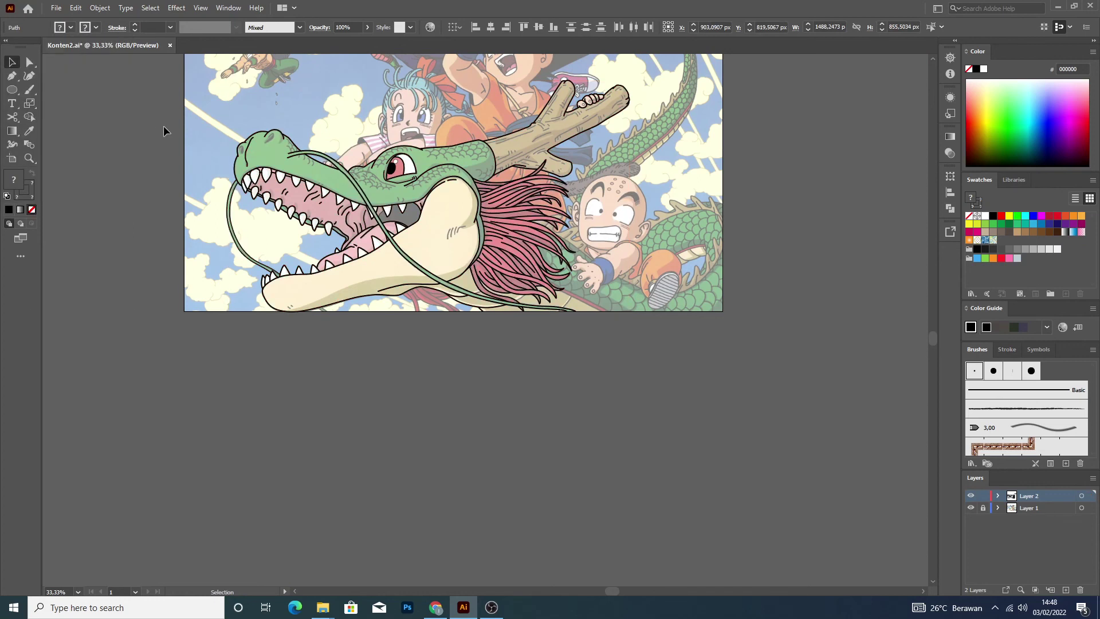
{"action": "scroll", "coordinate": [338, 165], "scroll_direction": "up", "scroll_amount": 4, "text": "alt"}
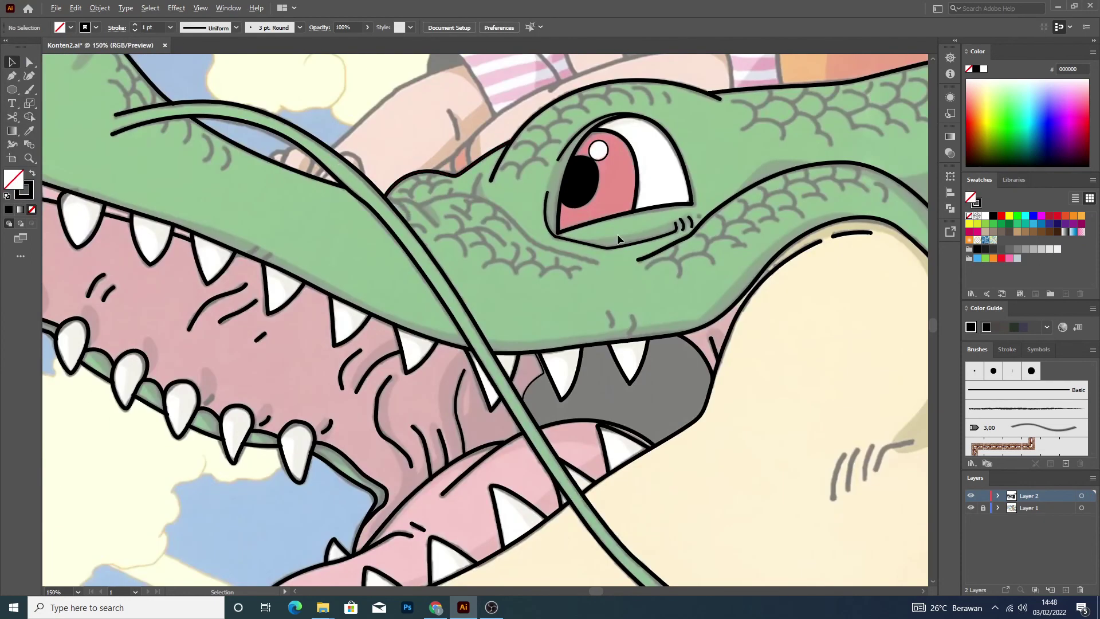
{"action": "scroll", "coordinate": [349, 174], "scroll_direction": "down", "scroll_amount": 3, "text": "alt"}
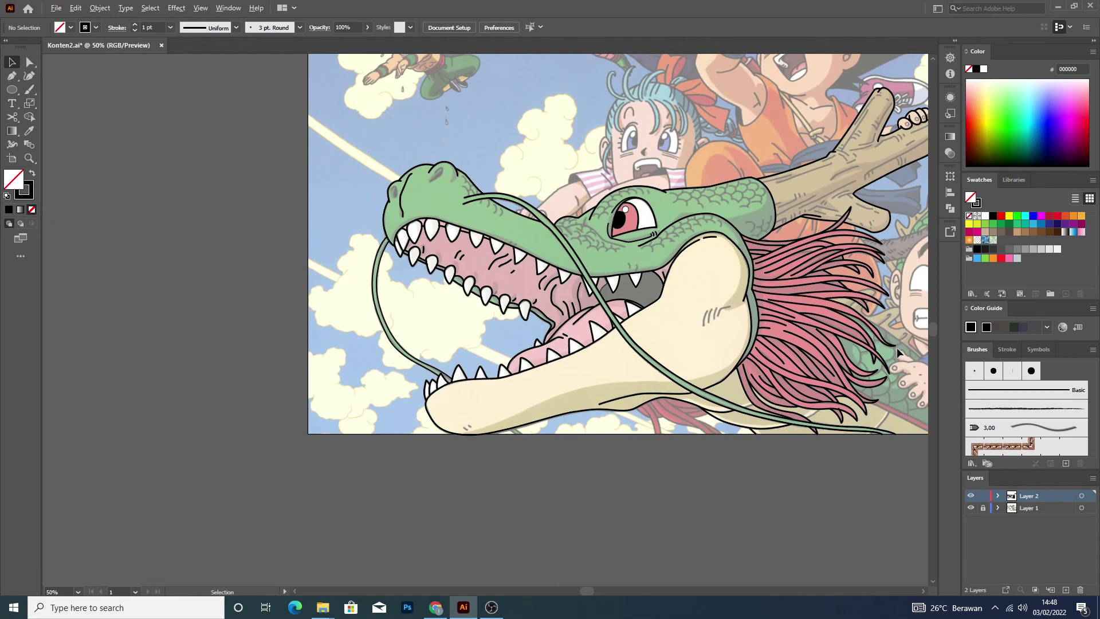
{"action": "scroll", "coordinate": [841, 317], "scroll_direction": "up", "scroll_amount": 4, "text": "alt"}
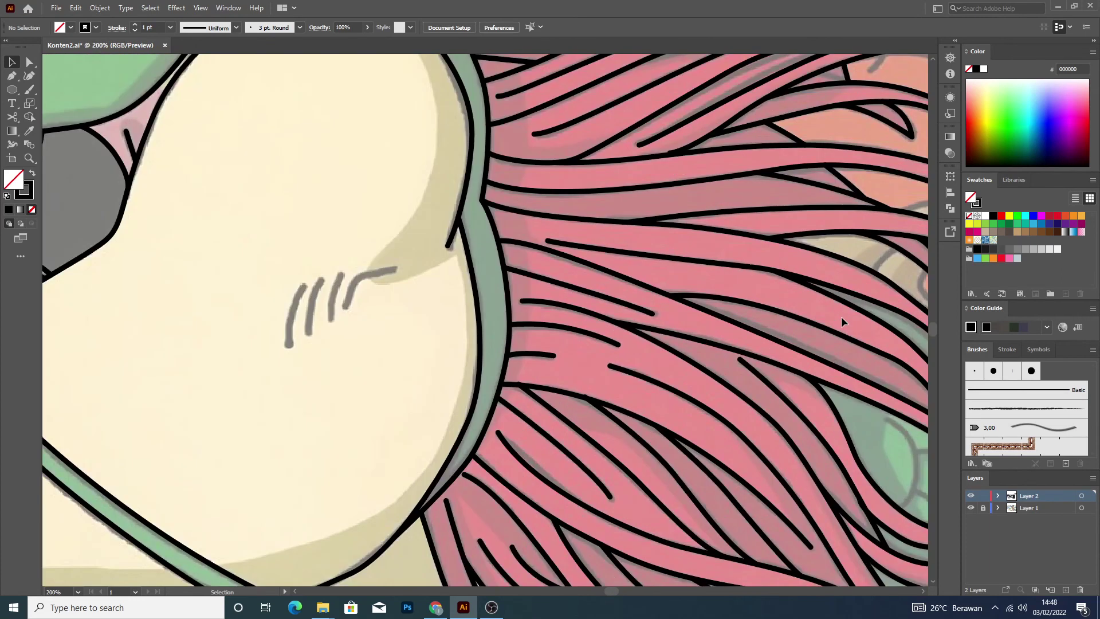
{"action": "scroll", "coordinate": [841, 316], "scroll_direction": "down", "scroll_amount": 4, "text": "alt"}
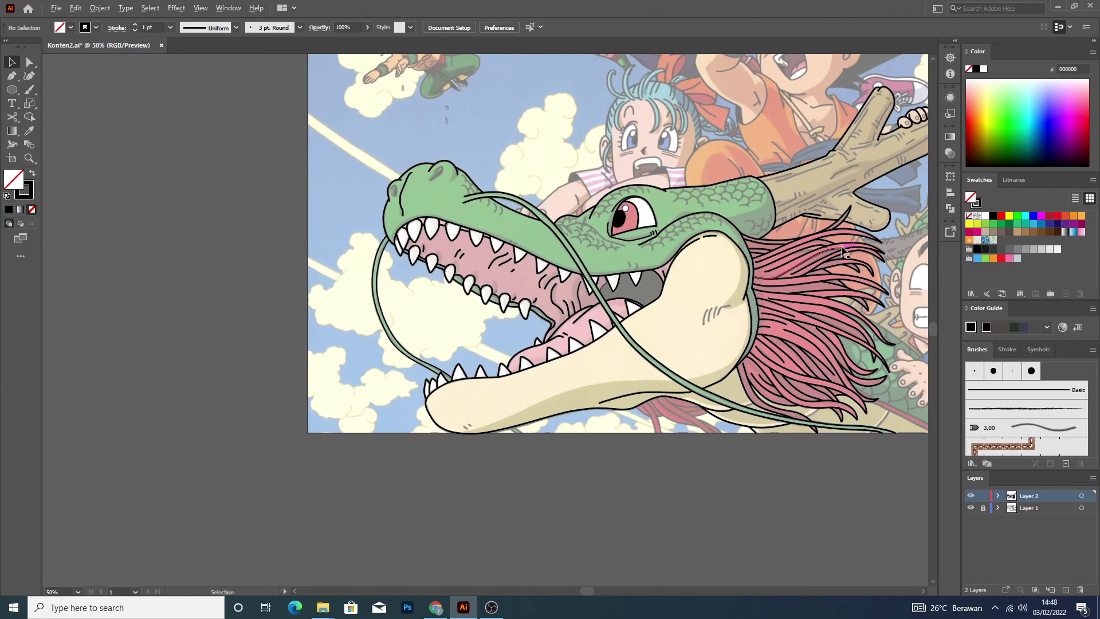
{"action": "scroll", "coordinate": [919, 188], "scroll_direction": "up", "scroll_amount": 1, "text": "alt"}
{"action": "scroll", "coordinate": [919, 188], "scroll_direction": "up", "scroll_amount": 2, "text": "alt"}
{"action": "scroll", "coordinate": [918, 188], "scroll_direction": "up", "scroll_amount": 1}
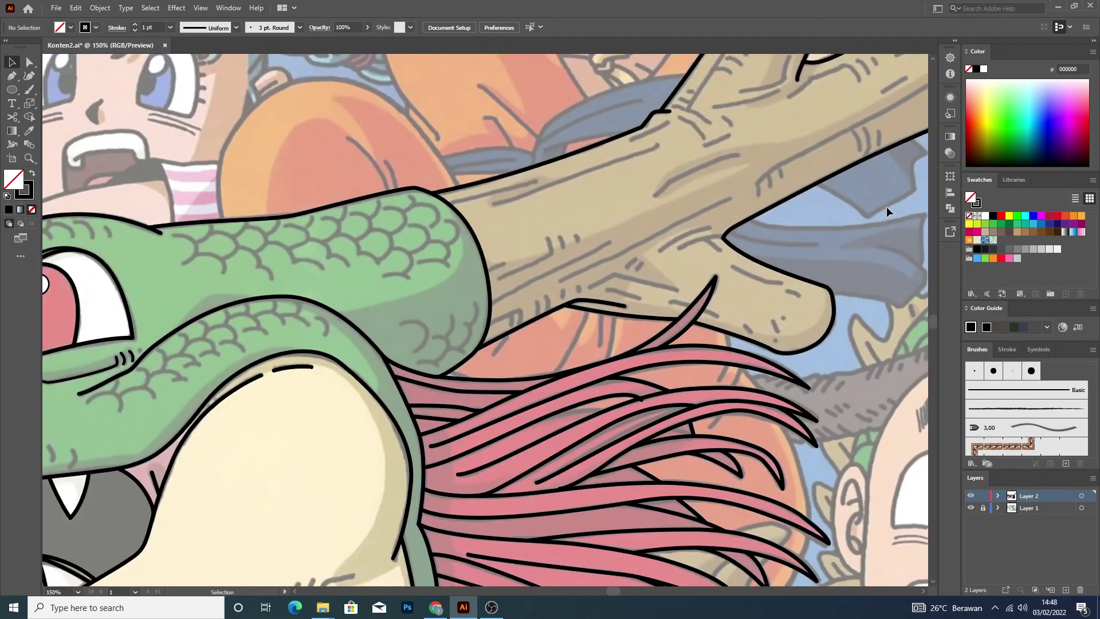
{"action": "scroll", "coordinate": [887, 212], "scroll_direction": "up", "scroll_amount": 2}
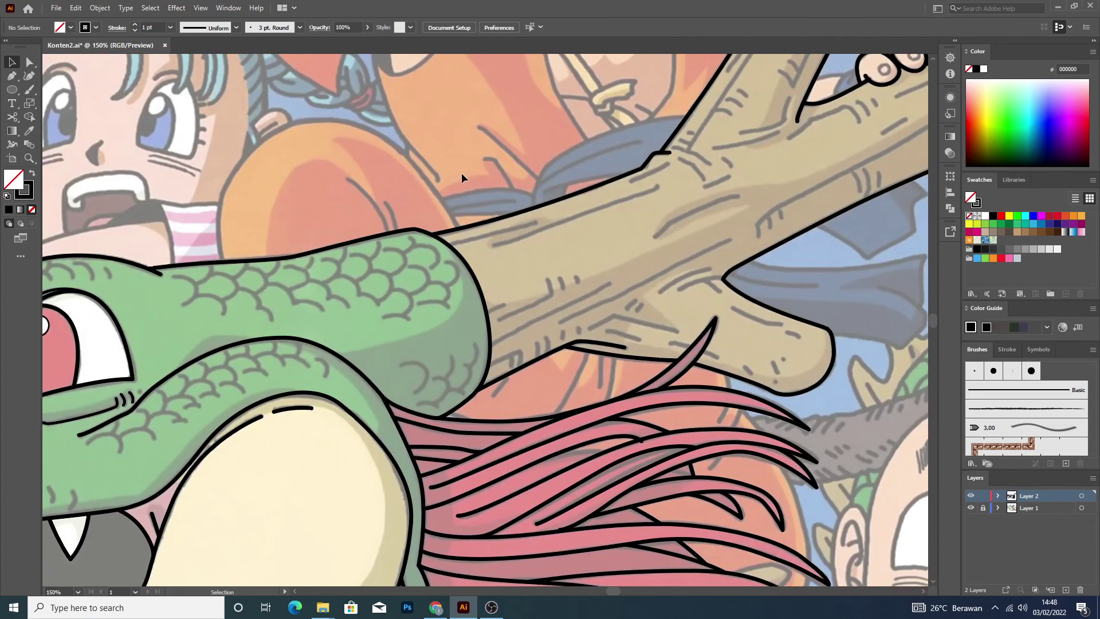
{"action": "key", "text": "b"}
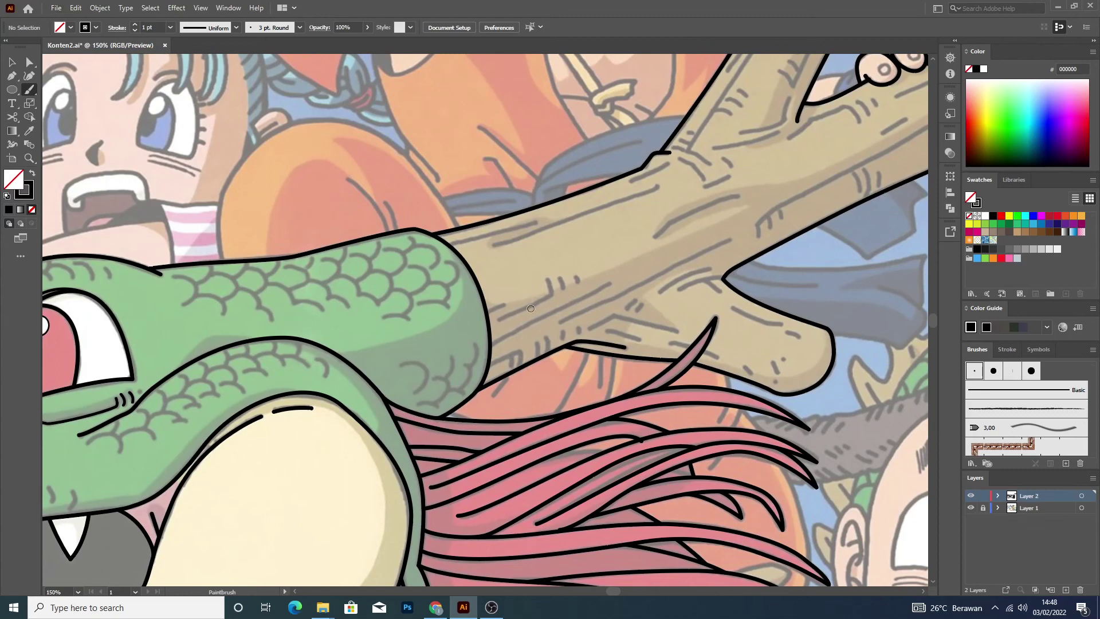
Ink a grain line from the dragon's neck onto the branch, plus two short tick marks.
{"action": "scroll", "coordinate": [530, 308], "scroll_direction": "up", "scroll_amount": 2, "text": "alt"}
{"action": "left_click_drag", "start_coordinate": [433, 311], "coordinate": [559, 279]}
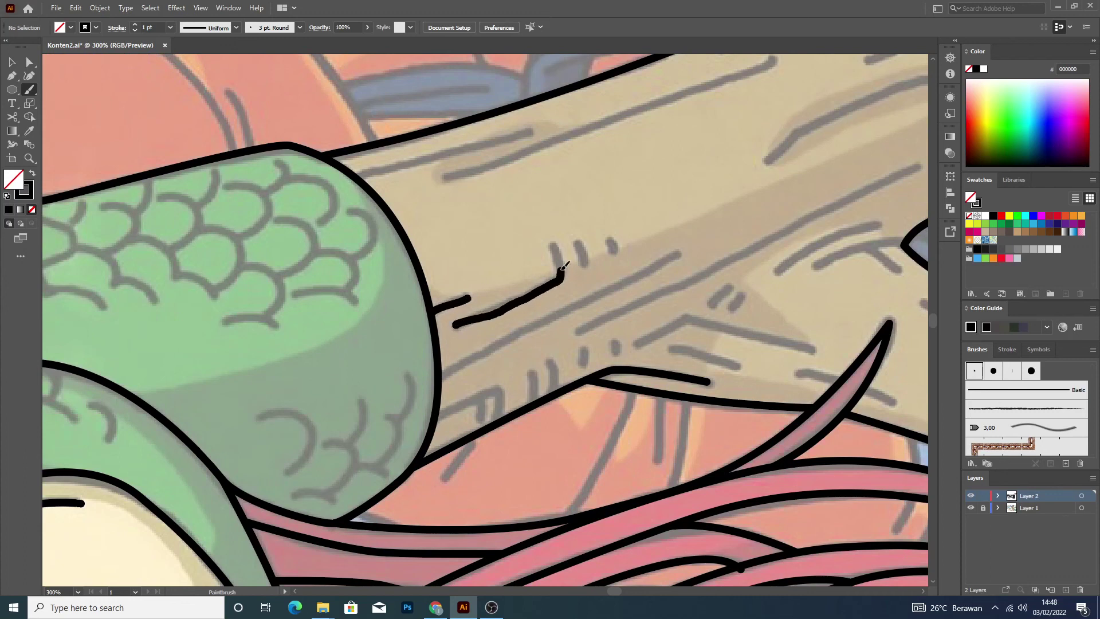
{"action": "left_click_drag", "start_coordinate": [555, 243], "coordinate": [553, 244]}
{"action": "left_click_drag", "start_coordinate": [582, 267], "coordinate": [582, 268]}
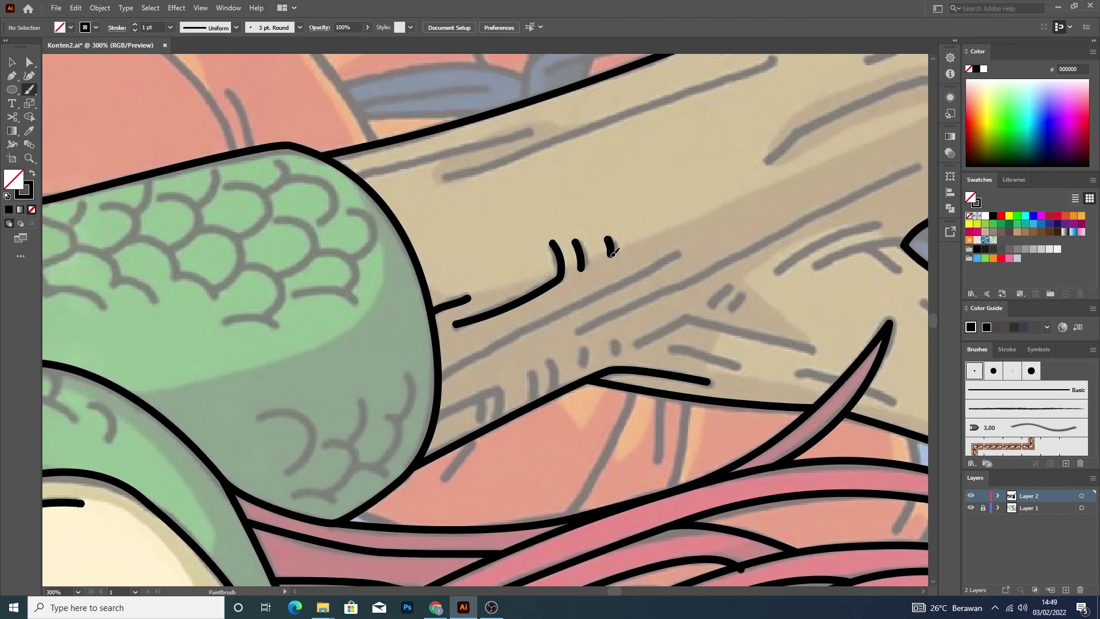
Trace three grain lines along the branch's upper edge toward its upper end.
{"action": "scroll", "coordinate": [480, 172], "scroll_direction": "up", "scroll_amount": 2}
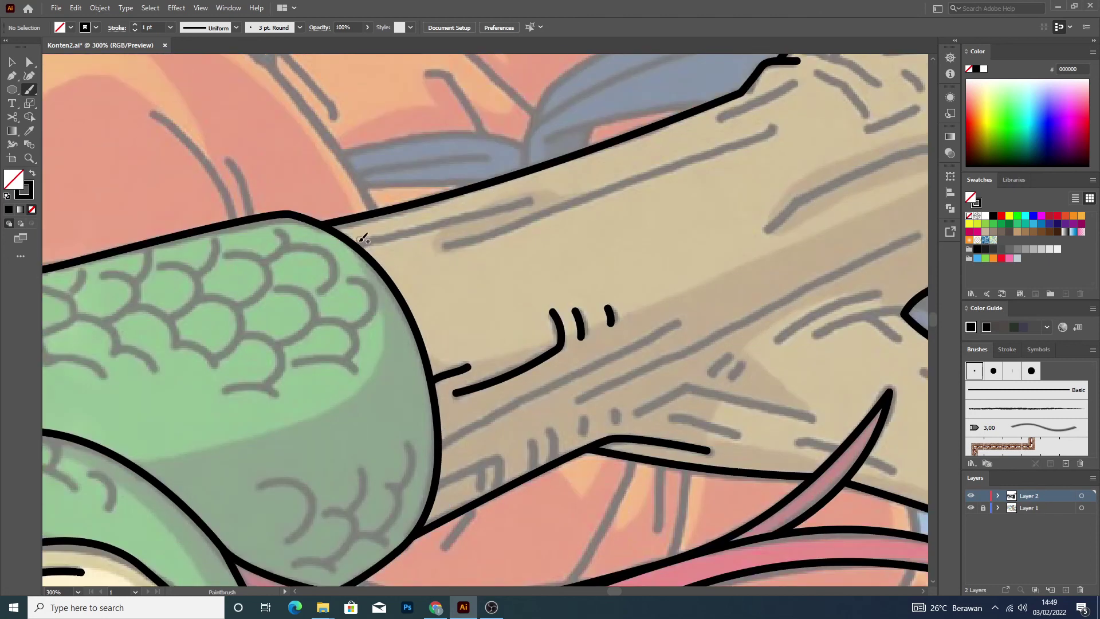
{"action": "left_click_drag", "start_coordinate": [360, 243], "coordinate": [534, 202]}
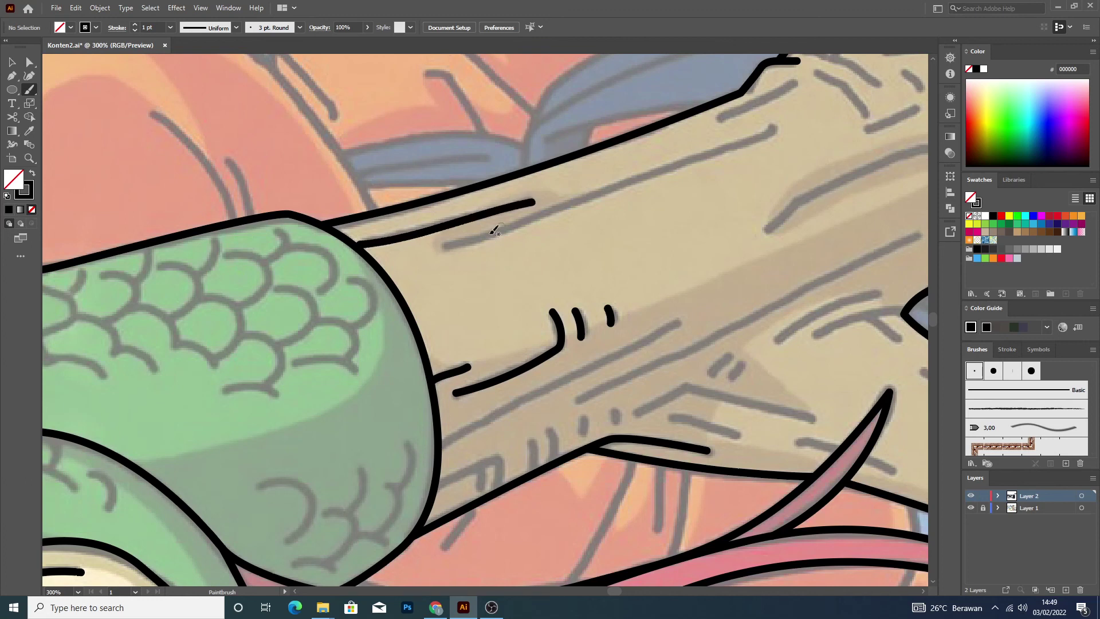
{"action": "left_click_drag", "start_coordinate": [443, 245], "coordinate": [748, 144]}
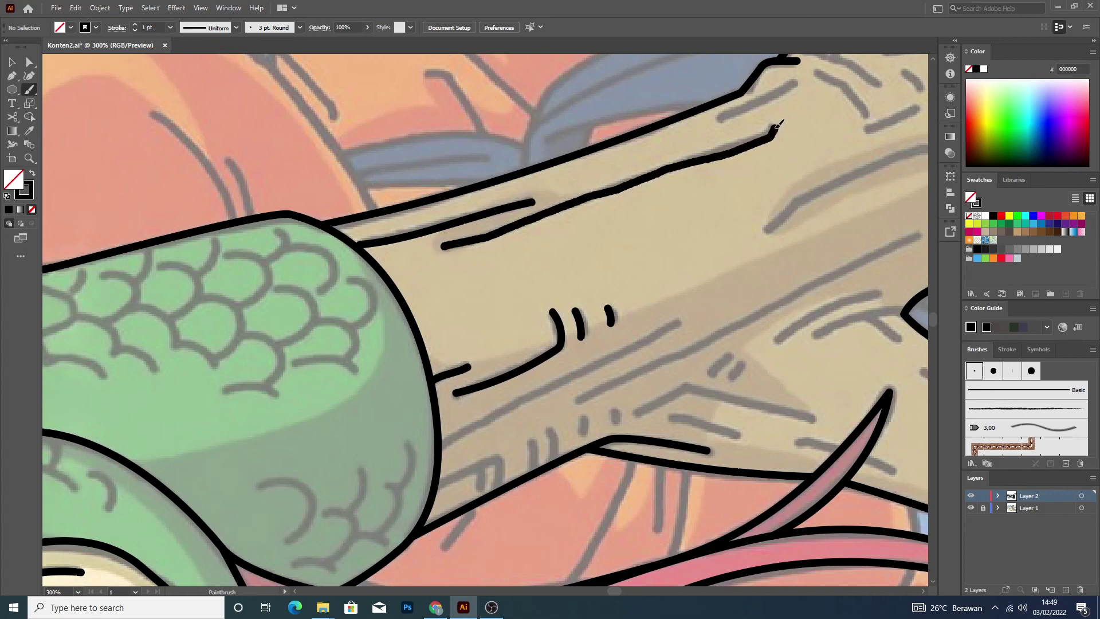
{"action": "scroll", "coordinate": [824, 161], "scroll_direction": "down", "scroll_amount": 2, "text": "alt"}
{"action": "scroll", "coordinate": [887, 114], "scroll_direction": "up", "scroll_amount": 3, "text": "alt"}
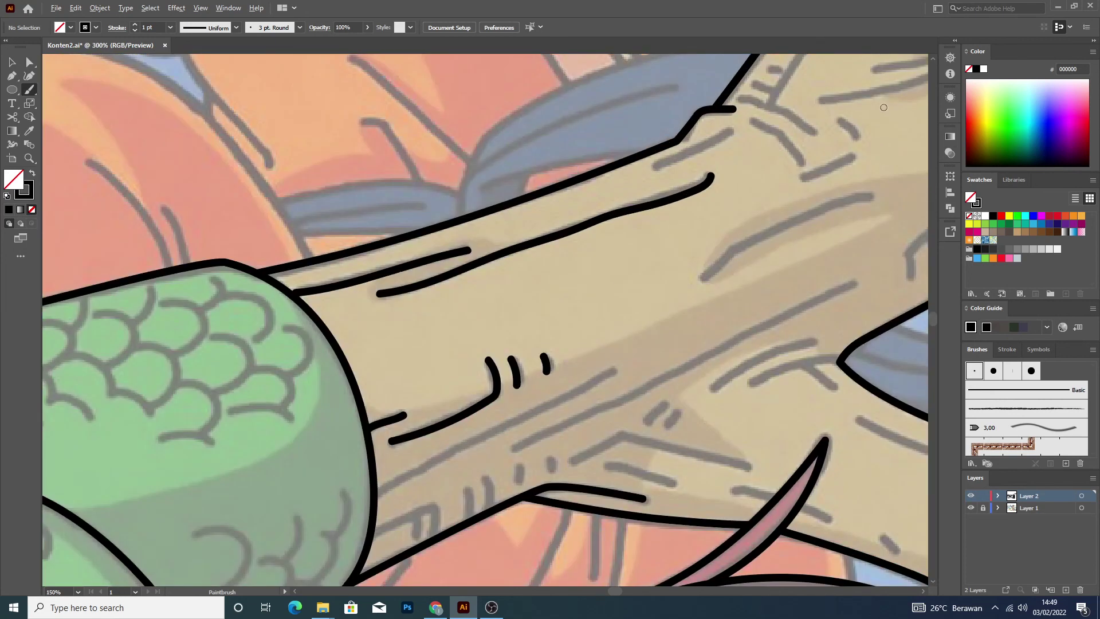
{"action": "left_click_drag", "start_coordinate": [579, 185], "coordinate": [687, 136]}
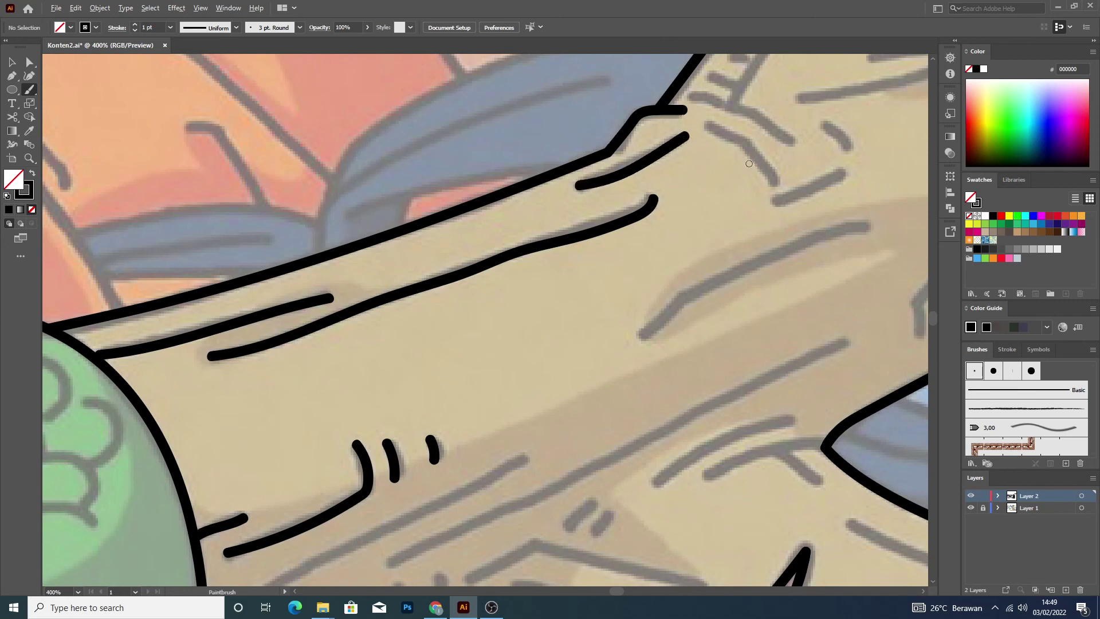
{"action": "scroll", "coordinate": [830, 143], "scroll_direction": "down", "scroll_amount": 2, "text": "alt"}
{"action": "scroll", "coordinate": [830, 142], "scroll_direction": "up", "scroll_amount": 2}
{"action": "scroll", "coordinate": [855, 170], "scroll_direction": "up", "scroll_amount": 2}
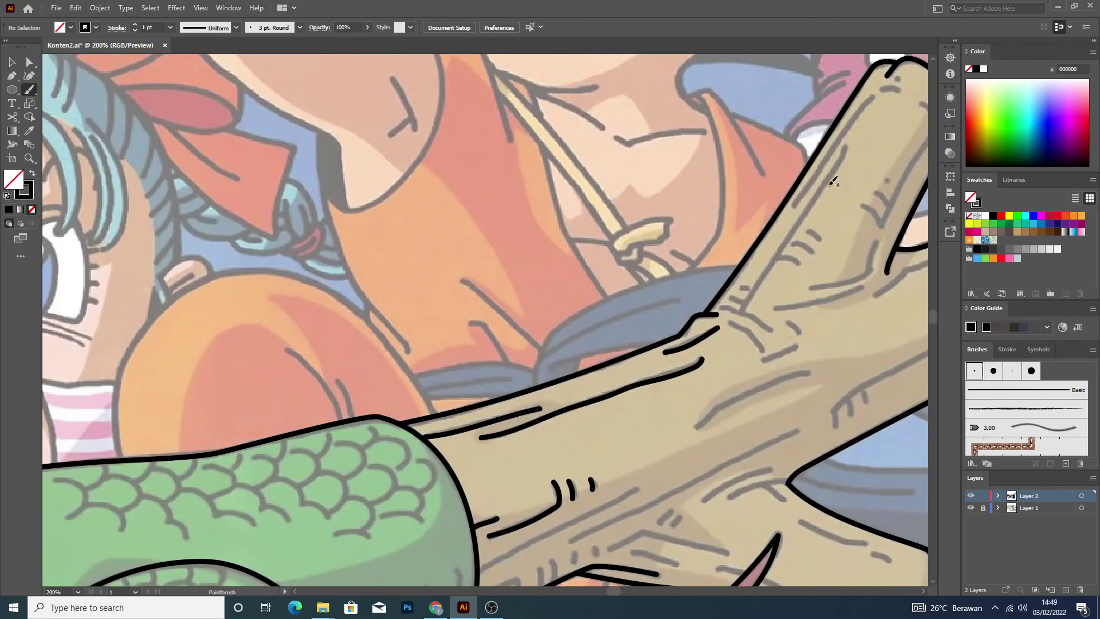
Ink the curved fork creases and a grain line across the branch fork.
{"action": "scroll", "coordinate": [882, 126], "scroll_direction": "up", "scroll_amount": 2, "text": "alt"}
{"action": "scroll", "coordinate": [704, 286], "scroll_direction": "down", "scroll_amount": 1}
{"action": "scroll", "coordinate": [691, 332], "scroll_direction": "down", "scroll_amount": 1}
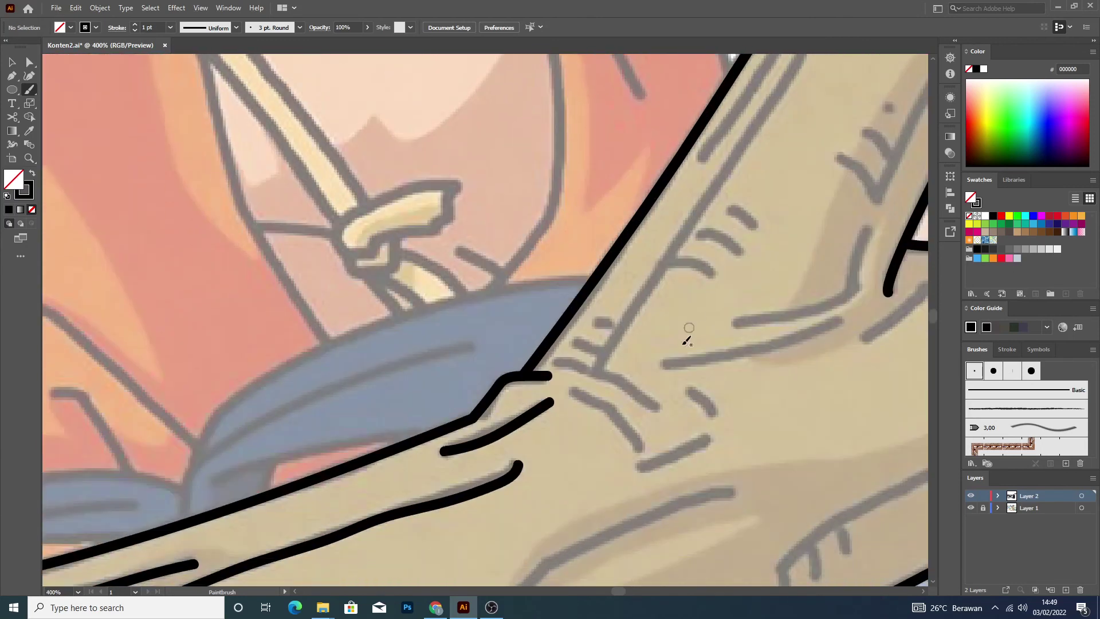
{"action": "mouse_move", "coordinate": [574, 388]}
{"action": "left_mouse_down"}
{"action": "mouse_move", "coordinate": [641, 449]}
{"action": "mouse_move", "coordinate": [715, 439]}
{"action": "left_mouse_up"}
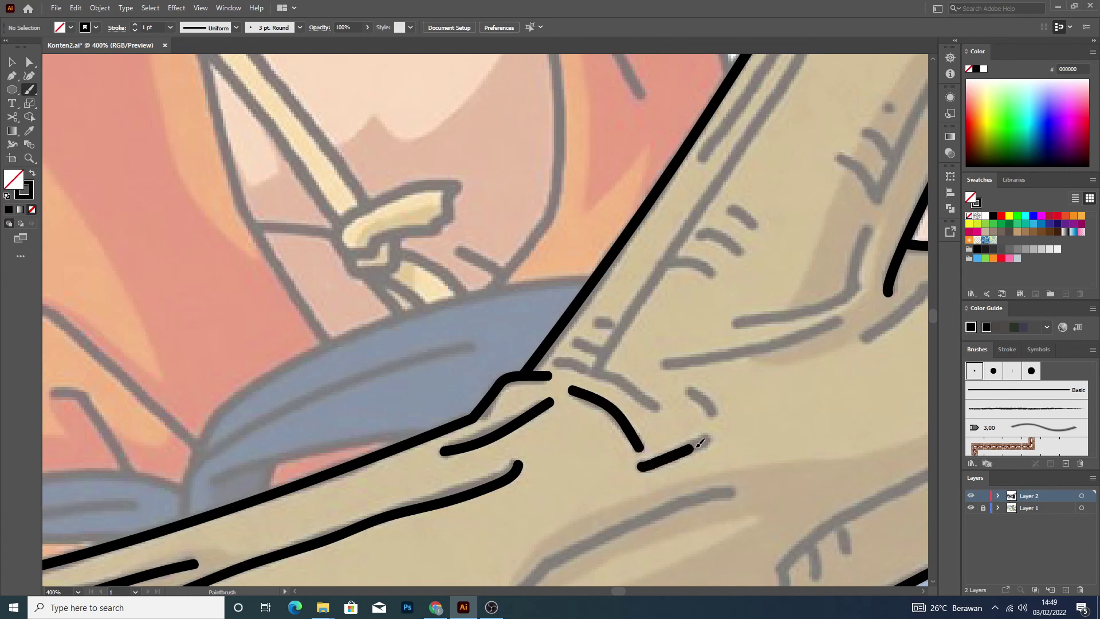
{"action": "left_click_drag", "start_coordinate": [554, 359], "coordinate": [660, 408]}
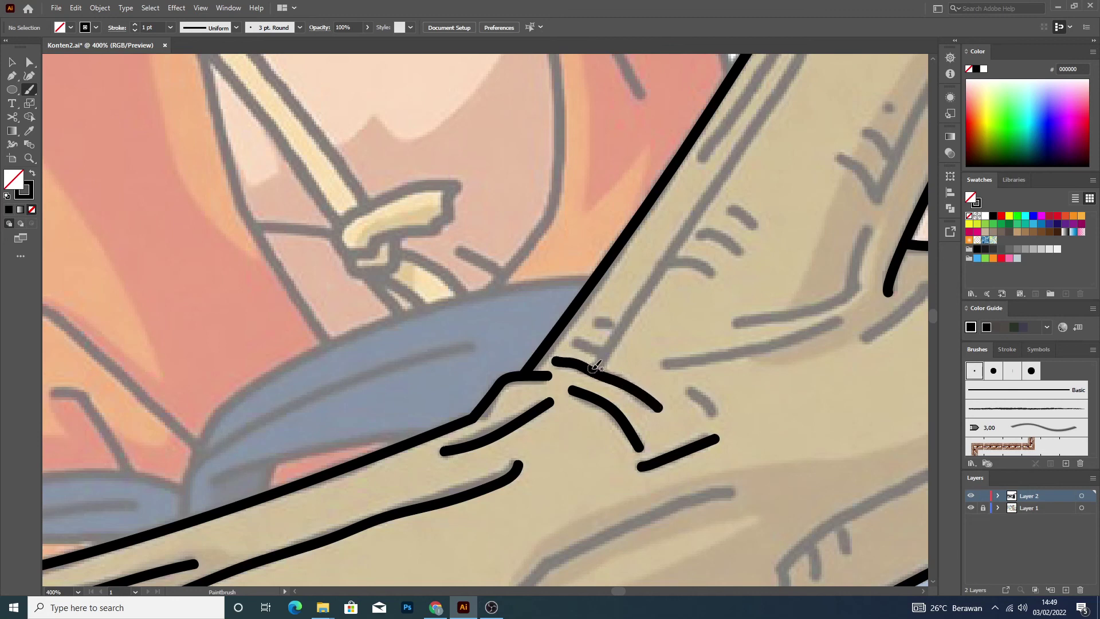
{"action": "left_click_drag", "start_coordinate": [595, 373], "coordinate": [802, 60]}
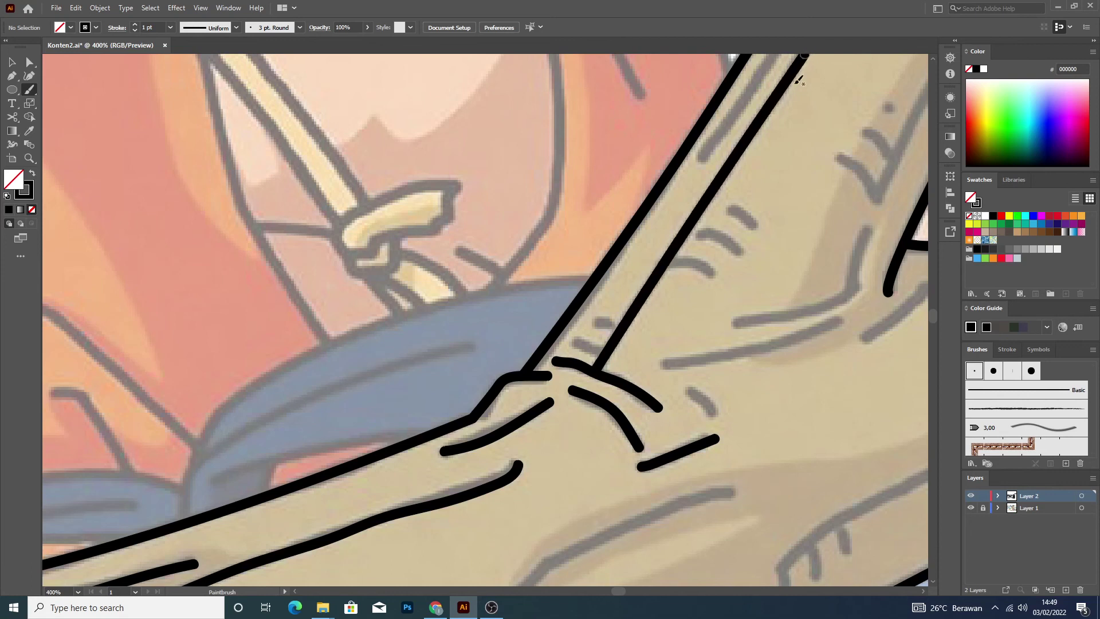
Trace a long line up the rising limb and add its curved creases and grain marks.
{"action": "scroll", "coordinate": [793, 115], "scroll_direction": "up", "scroll_amount": 2}
{"action": "scroll", "coordinate": [802, 166], "scroll_direction": "up", "scroll_amount": 2}
{"action": "left_click_drag", "start_coordinate": [699, 281], "coordinate": [864, 66]}
{"action": "mouse_move", "coordinate": [598, 445]}
{"action": "left_mouse_down"}
{"action": "mouse_move", "coordinate": [578, 466]}
{"action": "mouse_move", "coordinate": [600, 471]}
{"action": "left_mouse_up"}
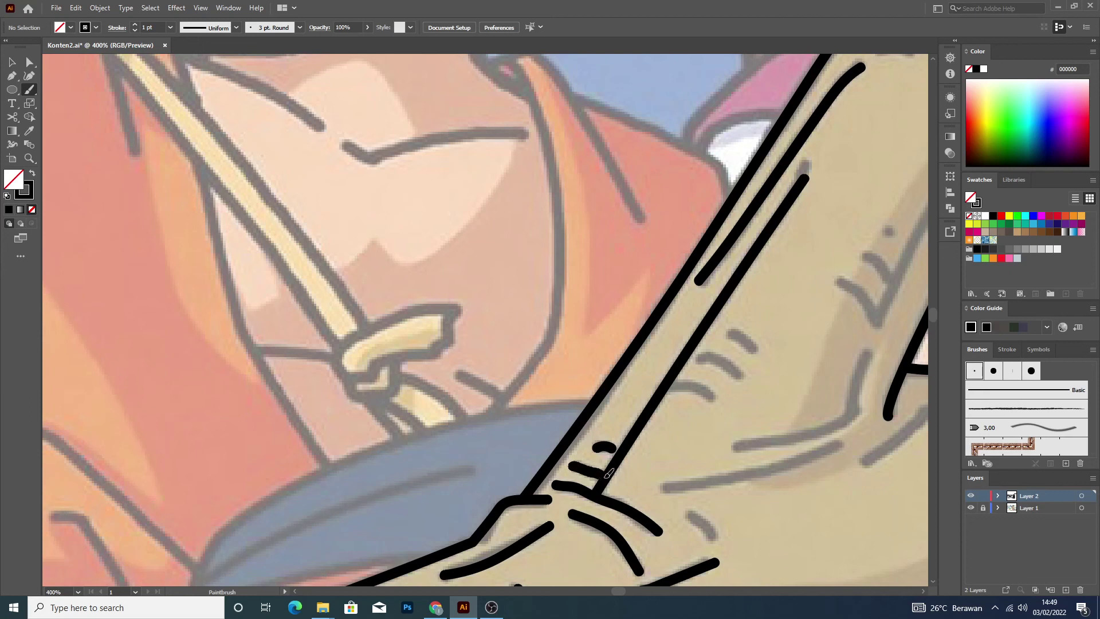
{"action": "mouse_move", "coordinate": [668, 387]}
{"action": "left_mouse_down"}
{"action": "mouse_move", "coordinate": [700, 382]}
{"action": "mouse_move", "coordinate": [717, 398]}
{"action": "left_mouse_up"}
{"action": "mouse_move", "coordinate": [697, 356]}
{"action": "left_mouse_down"}
{"action": "mouse_move", "coordinate": [719, 355]}
{"action": "mouse_move", "coordinate": [739, 373]}
{"action": "left_mouse_up"}
{"action": "left_click_drag", "start_coordinate": [732, 331], "coordinate": [755, 349]}
Brush along the limb's right outline near its tip, then undo that stroke.
{"action": "scroll", "coordinate": [830, 361], "scroll_direction": "down", "scroll_amount": 3}
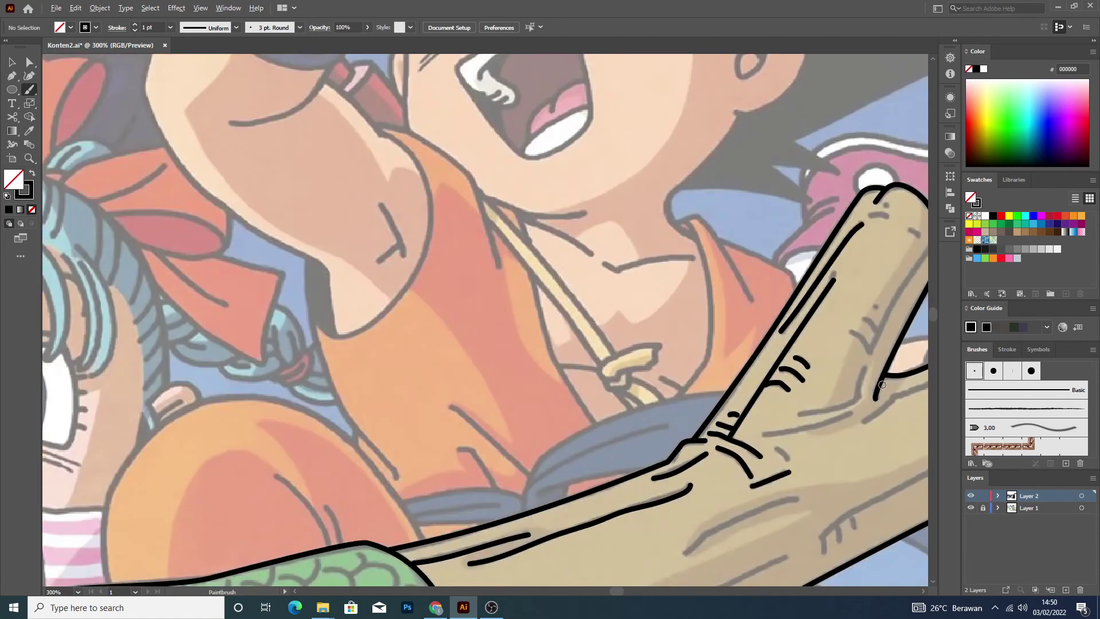
{"action": "scroll", "coordinate": [936, 290], "scroll_direction": "up", "scroll_amount": 3}
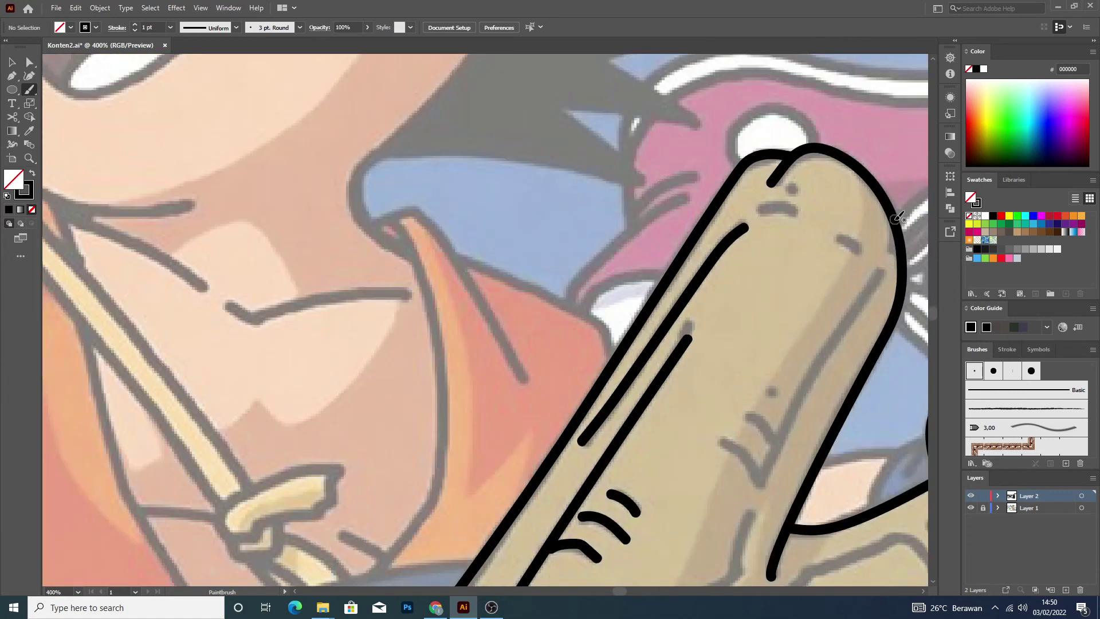
{"action": "mouse_move", "coordinate": [898, 234]}
{"action": "left_mouse_down"}
{"action": "mouse_move", "coordinate": [772, 459]}
{"action": "mouse_move", "coordinate": [713, 442]}
{"action": "left_mouse_up"}
{"action": "key", "text": "ctrl+z"}
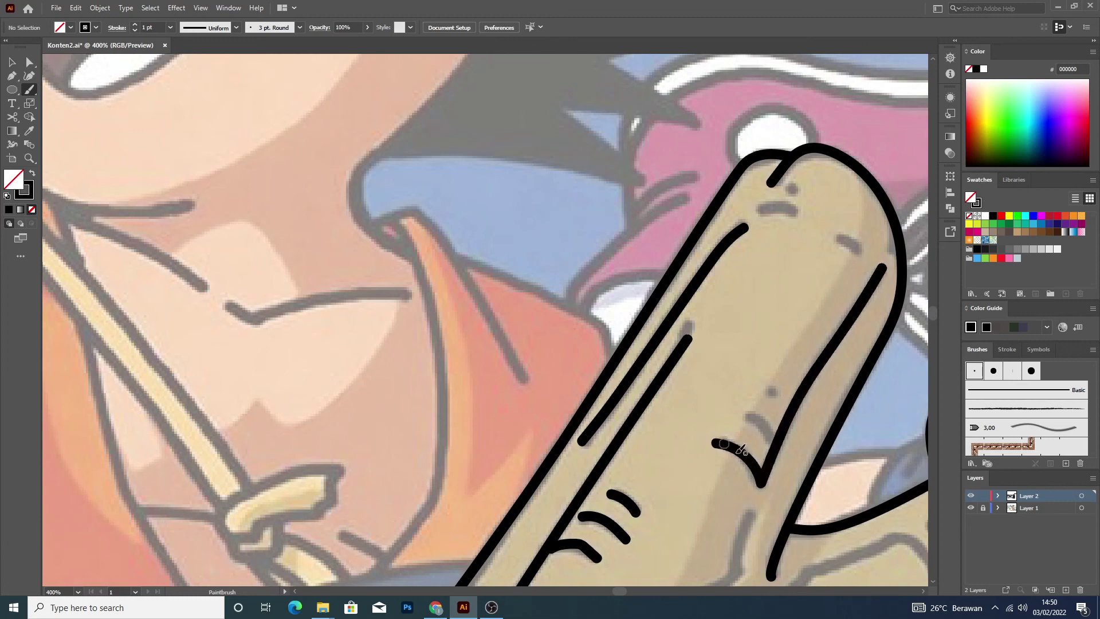
Ink a crease below the limb's knot and a long grain stroke across the fork.
{"action": "scroll", "coordinate": [741, 449], "scroll_direction": "down", "scroll_amount": 2}
{"action": "scroll", "coordinate": [747, 419], "scroll_direction": "down", "scroll_amount": 2}
{"action": "mouse_move", "coordinate": [750, 388]}
{"action": "left_mouse_down"}
{"action": "mouse_move", "coordinate": [736, 441]}
{"action": "mouse_move", "coordinate": [714, 464]}
{"action": "mouse_move", "coordinate": [610, 486]}
{"action": "left_mouse_up"}
{"action": "scroll", "coordinate": [690, 466], "scroll_direction": "down", "scroll_amount": 2}
{"action": "mouse_move", "coordinate": [723, 409]}
{"action": "left_mouse_down"}
{"action": "mouse_move", "coordinate": [663, 438]}
{"action": "mouse_move", "coordinate": [533, 457]}
{"action": "left_mouse_up"}
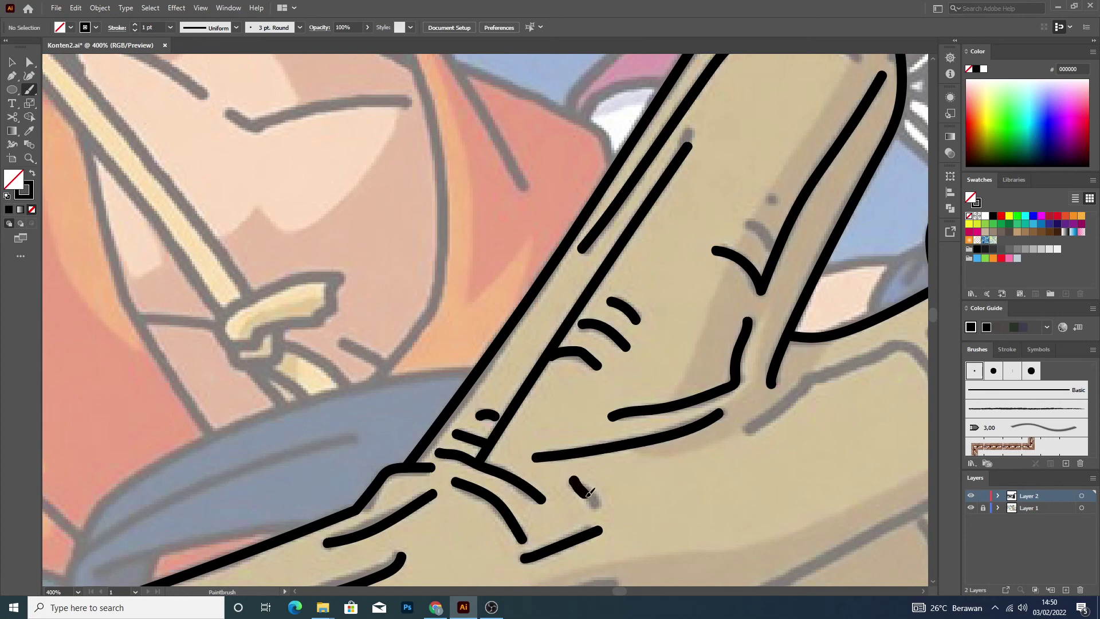
{"action": "scroll", "coordinate": [642, 476], "scroll_direction": "down", "scroll_amount": 3}
Ink a grain curve on the lower branch, redrawn after an undo, with an arc and tick mark.
{"action": "scroll", "coordinate": [766, 435], "scroll_direction": "up", "scroll_amount": 3}
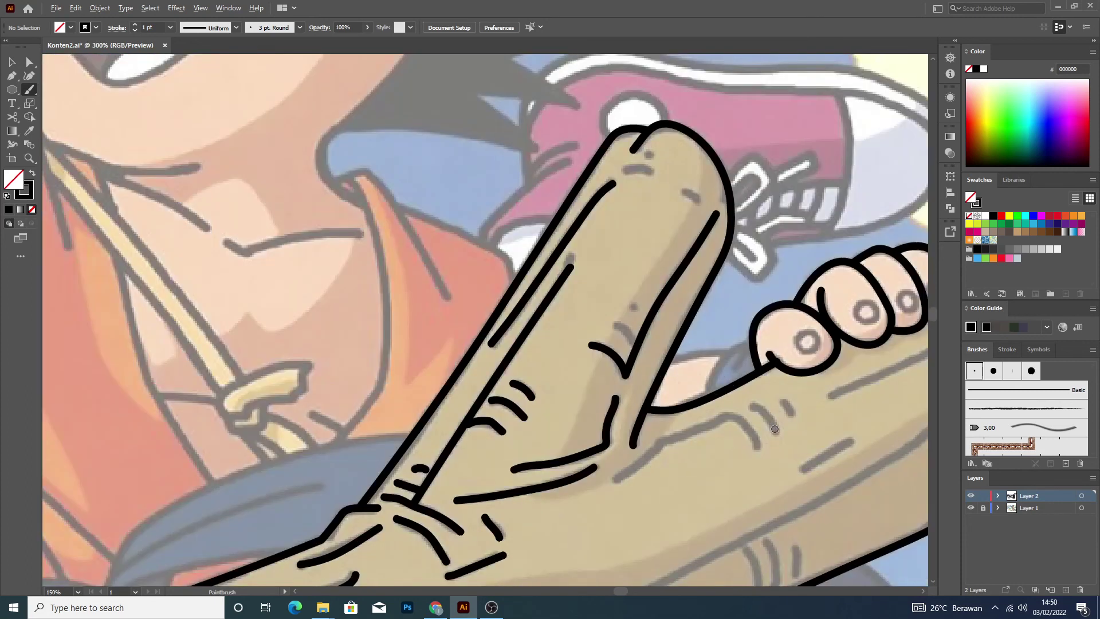
{"action": "mouse_move", "coordinate": [565, 493]}
{"action": "left_mouse_down"}
{"action": "mouse_move", "coordinate": [625, 441]}
{"action": "mouse_move", "coordinate": [713, 415]}
{"action": "mouse_move", "coordinate": [755, 456]}
{"action": "left_mouse_up"}
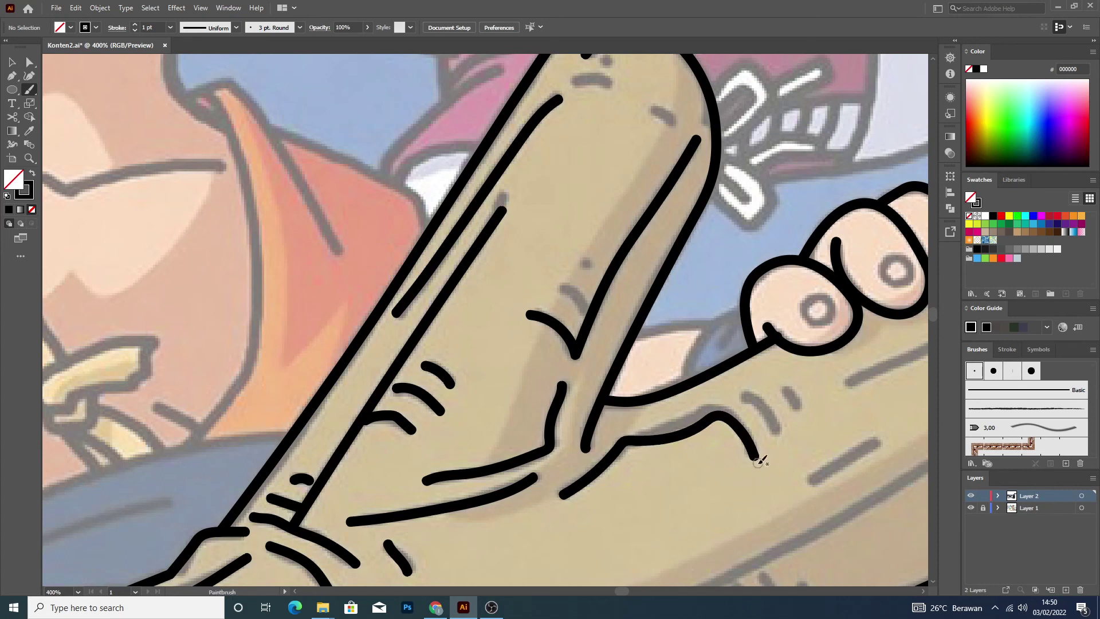
{"action": "key", "text": "ctrl+z"}
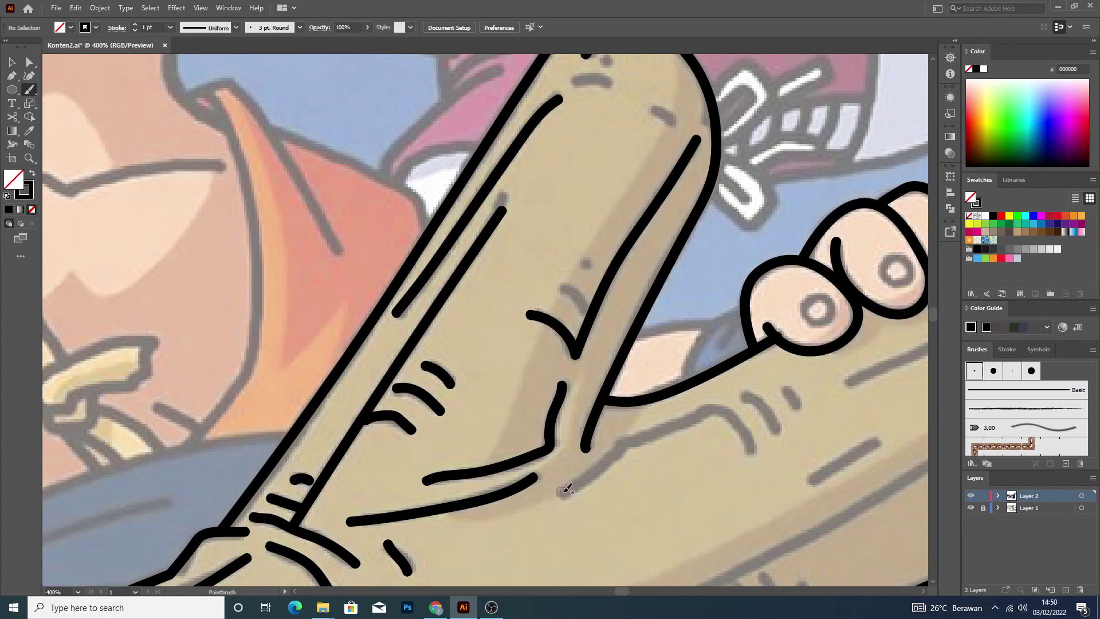
{"action": "mouse_move", "coordinate": [563, 495]}
{"action": "left_mouse_down"}
{"action": "mouse_move", "coordinate": [620, 446]}
{"action": "mouse_move", "coordinate": [703, 413]}
{"action": "mouse_move", "coordinate": [749, 456]}
{"action": "left_mouse_up"}
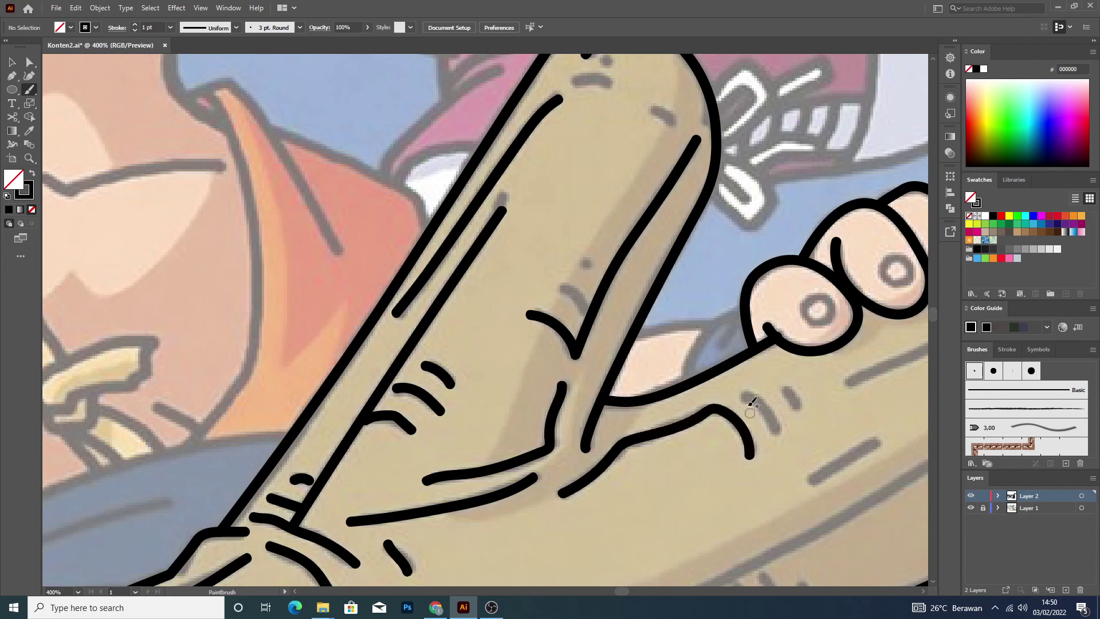
{"action": "left_click_drag", "start_coordinate": [760, 396], "coordinate": [780, 437]}
{"action": "left_click_drag", "start_coordinate": [784, 391], "coordinate": [813, 409]}
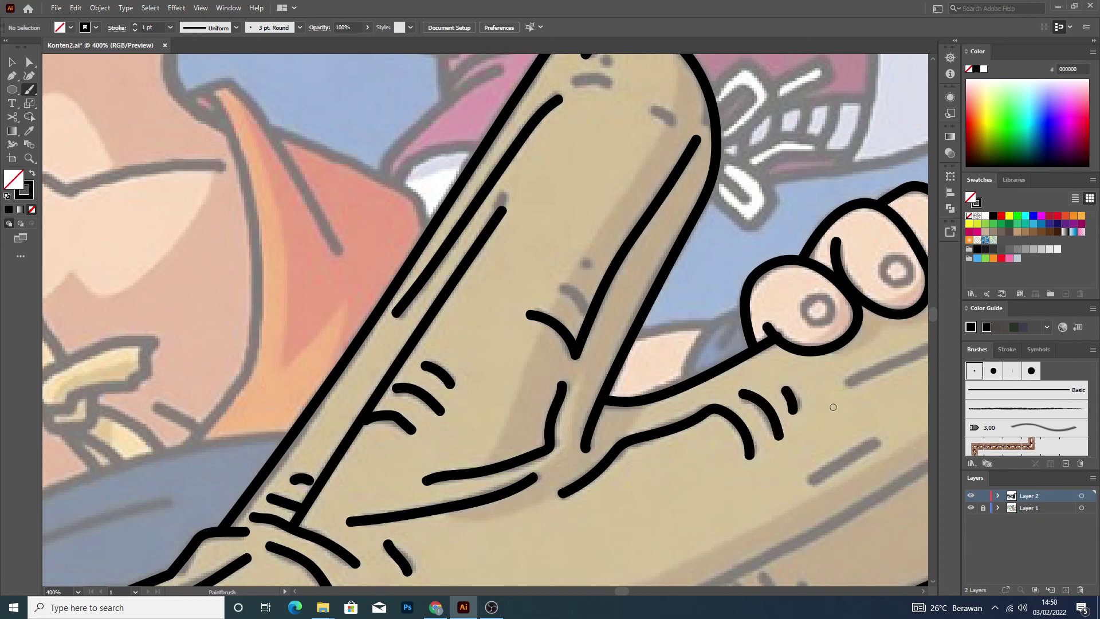
Fit the whole artwork in view and trace a grain line along the log under the hand.
{"action": "key", "text": "ctrl+0"}
{"action": "scroll", "coordinate": [905, 364], "scroll_direction": "up", "scroll_amount": 2}
{"action": "scroll", "coordinate": [905, 364], "scroll_direction": "up", "scroll_amount": 4}
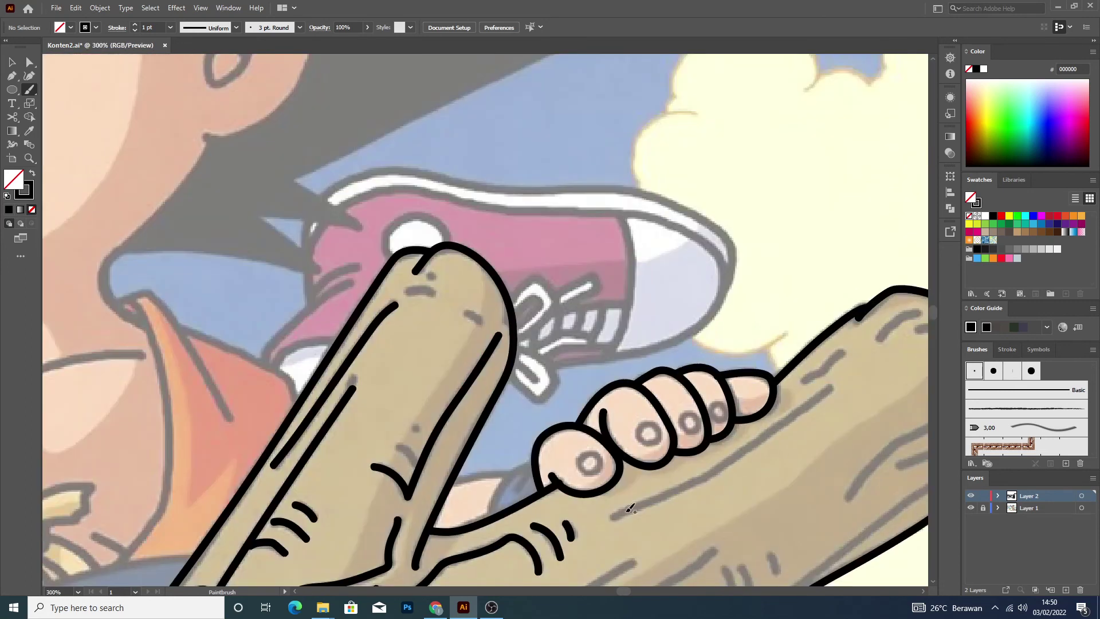
{"action": "mouse_move", "coordinate": [610, 519]}
{"action": "left_mouse_down"}
{"action": "mouse_move", "coordinate": [721, 466]}
{"action": "mouse_move", "coordinate": [832, 388]}
{"action": "mouse_move", "coordinate": [823, 373]}
{"action": "mouse_move", "coordinate": [846, 350]}
{"action": "mouse_move", "coordinate": [926, 309]}
{"action": "left_mouse_up"}
{"action": "scroll", "coordinate": [926, 310], "scroll_direction": "down", "scroll_amount": 5}
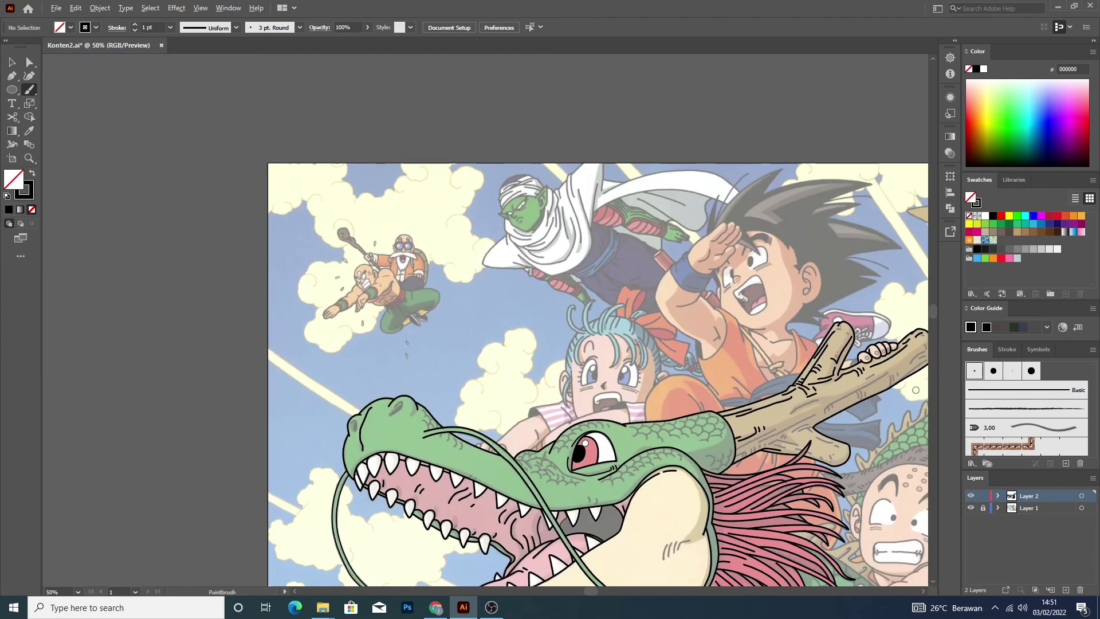
Trace a long grain line along the branch, redrawing it after an undo.
{"action": "scroll", "coordinate": [812, 433], "scroll_direction": "up", "scroll_amount": 2}
{"action": "scroll", "coordinate": [716, 448], "scroll_direction": "up", "scroll_amount": 1}
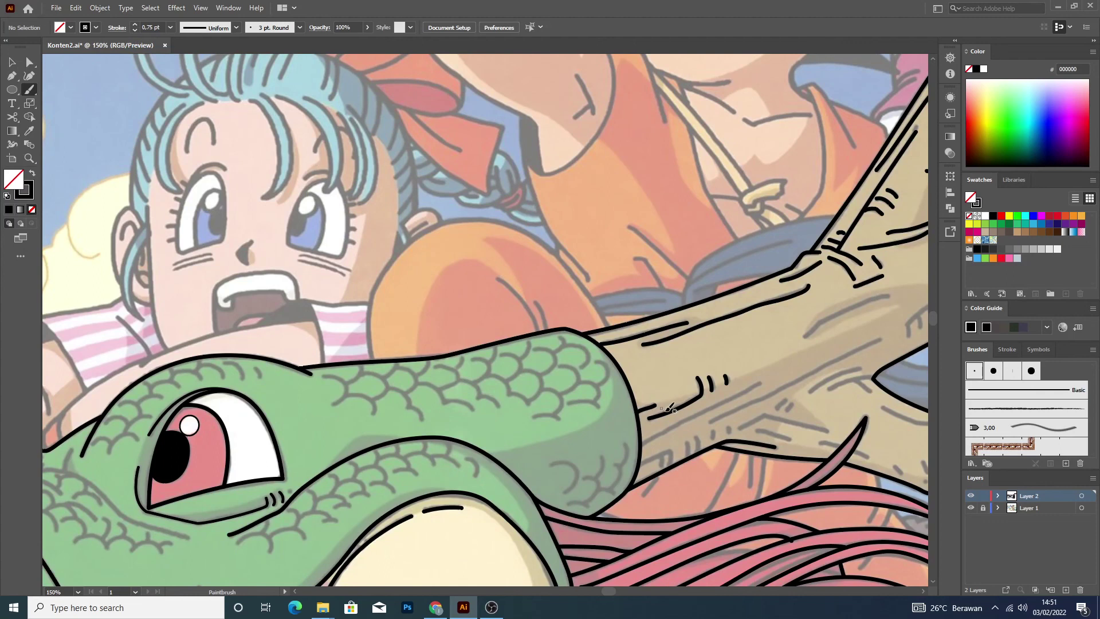
{"action": "scroll", "coordinate": [669, 408], "scroll_direction": "up", "scroll_amount": 1}
{"action": "scroll", "coordinate": [630, 438], "scroll_direction": "up", "scroll_amount": 1}
{"action": "left_click_drag", "start_coordinate": [610, 450], "coordinate": [846, 327]}
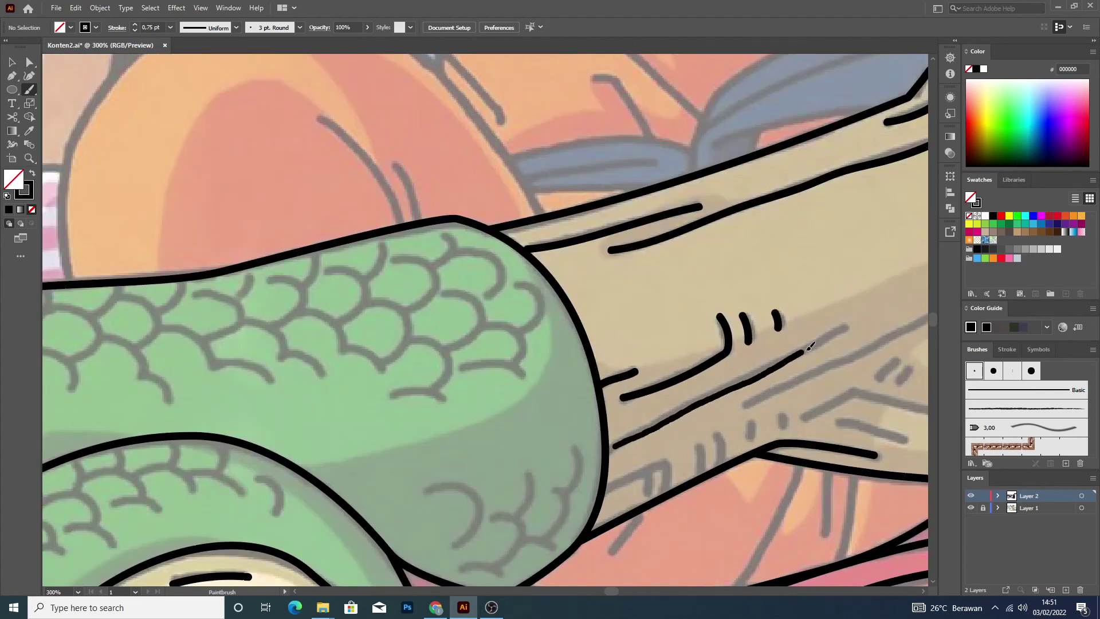
{"action": "key", "text": "ctrl+z"}
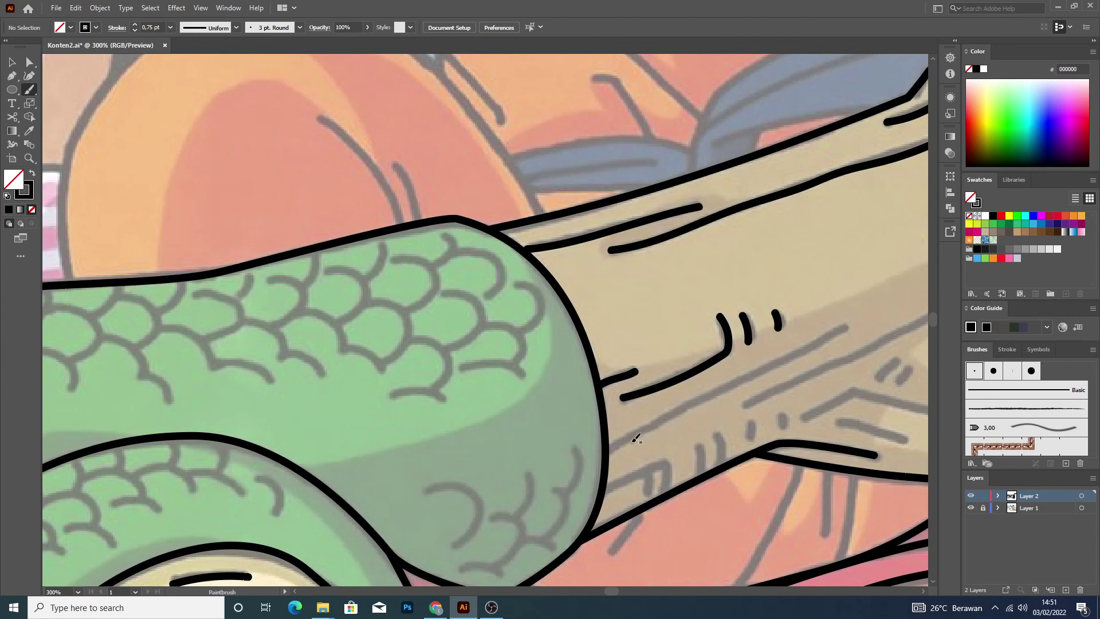
{"action": "left_click_drag", "start_coordinate": [609, 450], "coordinate": [849, 325]}
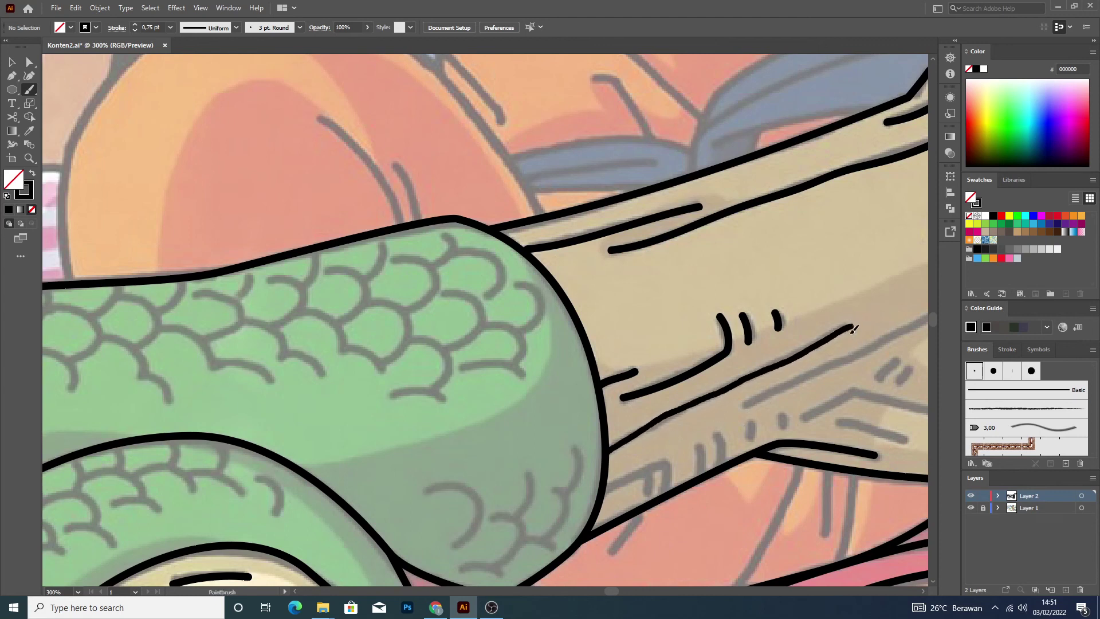
Add another long grain line extending further up the branch.
{"action": "scroll", "coordinate": [853, 329], "scroll_direction": "down", "scroll_amount": 3}
{"action": "scroll", "coordinate": [853, 328], "scroll_direction": "down", "scroll_amount": 2}
{"action": "scroll", "coordinate": [868, 391], "scroll_direction": "up", "scroll_amount": 4}
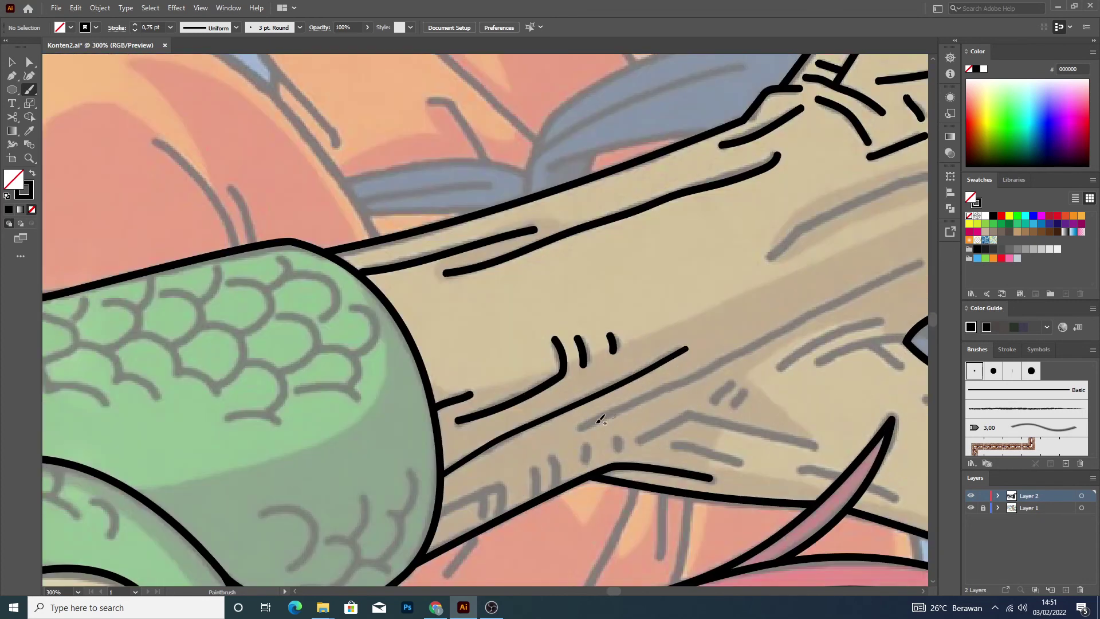
{"action": "left_click_drag", "start_coordinate": [584, 427], "coordinate": [813, 318]}
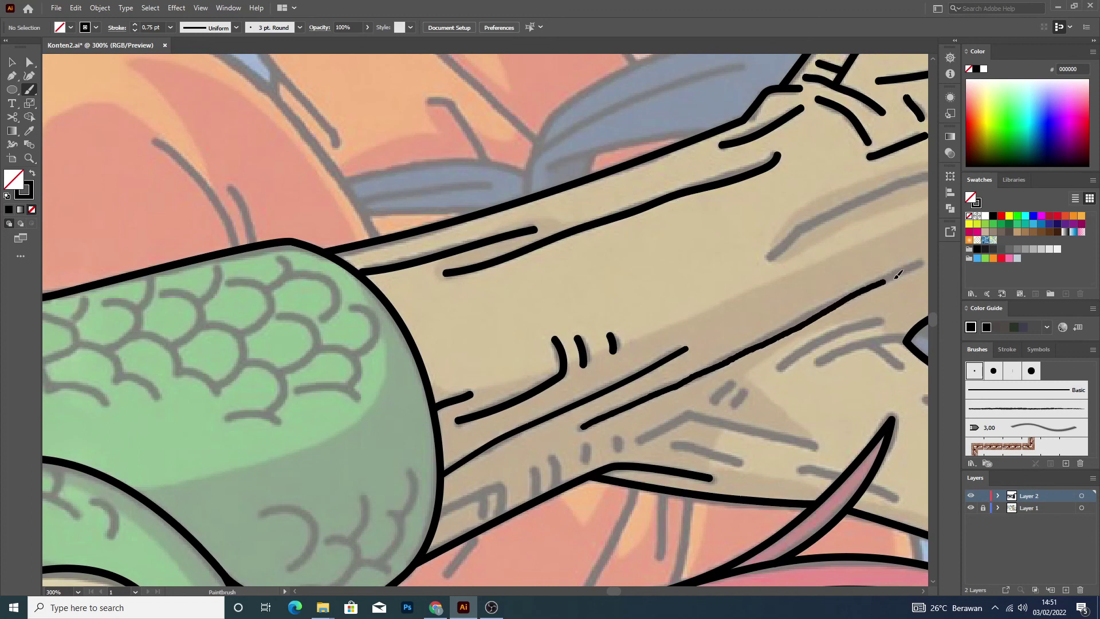
{"action": "left_click_drag", "start_coordinate": [857, 292], "coordinate": [923, 263]}
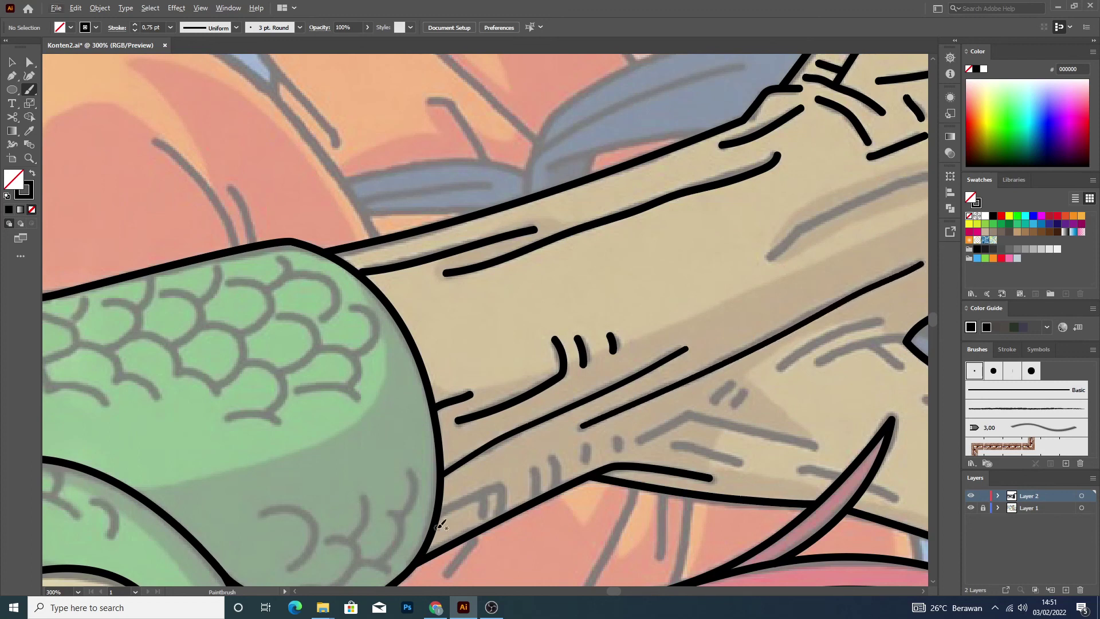
Add short bark ticks below the branch outline and a short grain line, undoing misplaced strokes.
{"action": "mouse_move", "coordinate": [441, 511]}
{"action": "left_mouse_down"}
{"action": "mouse_move", "coordinate": [491, 490]}
{"action": "mouse_move", "coordinate": [503, 495]}
{"action": "mouse_move", "coordinate": [496, 519]}
{"action": "left_mouse_up"}
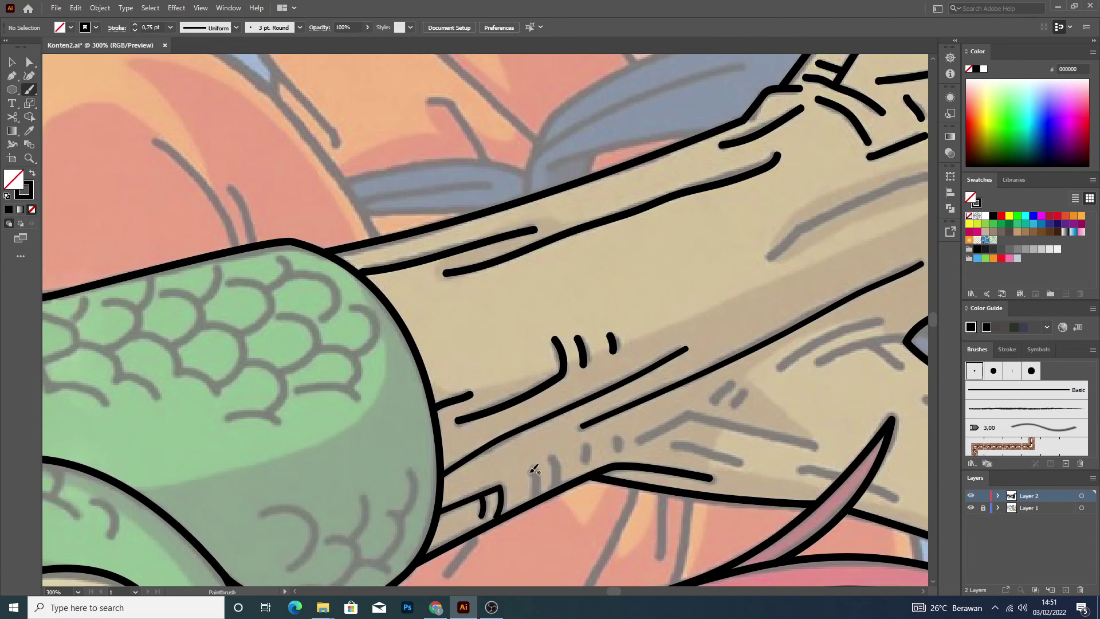
{"action": "left_click_drag", "start_coordinate": [534, 500], "coordinate": [539, 473]}
{"action": "key", "text": "ctrl+z"}
{"action": "mouse_move", "coordinate": [531, 467]}
{"action": "left_mouse_down"}
{"action": "mouse_move", "coordinate": [538, 486]}
{"action": "mouse_move", "coordinate": [555, 486]}
{"action": "left_mouse_up"}
{"action": "mouse_move", "coordinate": [585, 442]}
{"action": "left_mouse_down"}
{"action": "mouse_move", "coordinate": [582, 462]}
{"action": "mouse_move", "coordinate": [686, 411]}
{"action": "mouse_move", "coordinate": [830, 450]}
{"action": "left_mouse_up"}
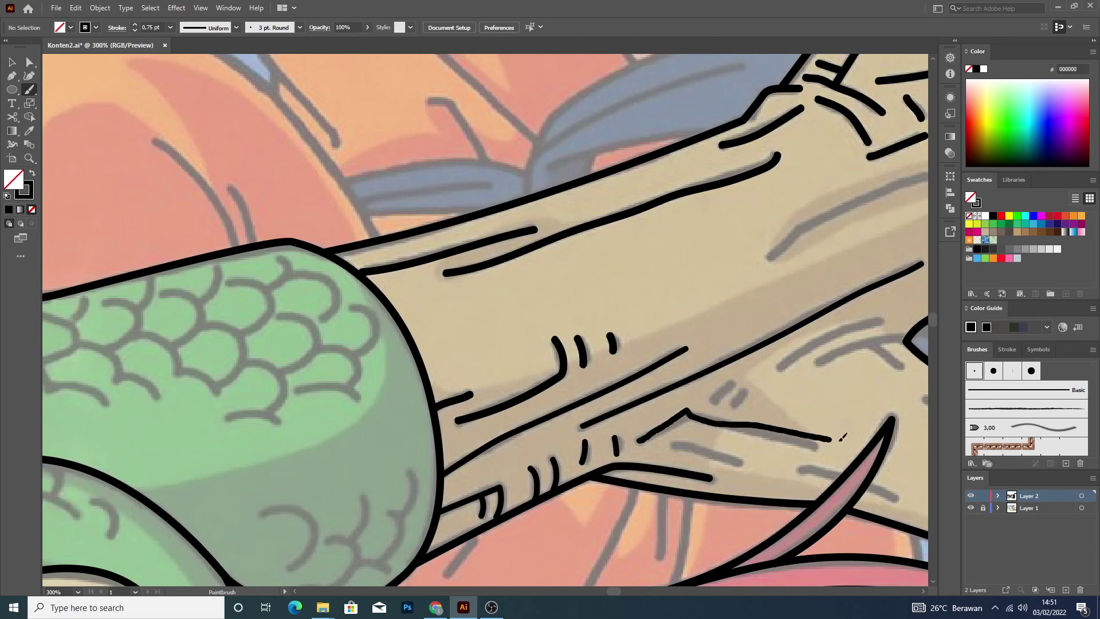
{"action": "key", "text": "ctrl+z"}
{"action": "mouse_move", "coordinate": [638, 441]}
{"action": "left_mouse_down"}
{"action": "mouse_move", "coordinate": [681, 416]}
{"action": "mouse_move", "coordinate": [820, 443]}
{"action": "left_mouse_up"}
Add short detail strokes along the branch edge, at the fork and near the branch end.
{"action": "scroll", "coordinate": [821, 443], "scroll_direction": "down", "scroll_amount": 3}
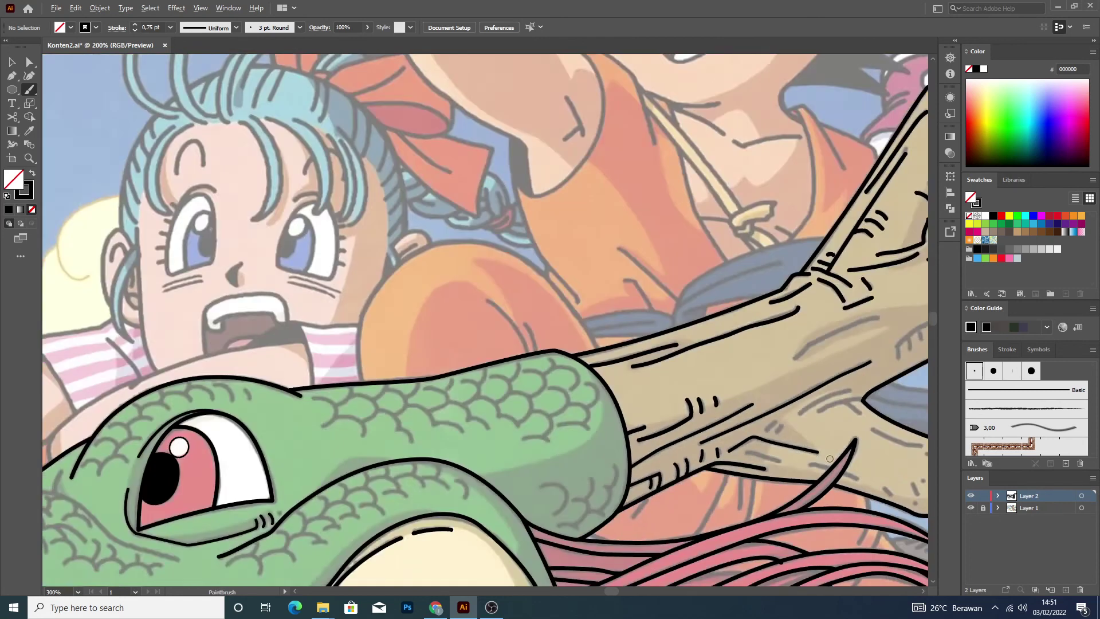
{"action": "scroll", "coordinate": [790, 436], "scroll_direction": "down", "scroll_amount": 2}
{"action": "scroll", "coordinate": [745, 427], "scroll_direction": "up", "scroll_amount": 3}
{"action": "scroll", "coordinate": [716, 419], "scroll_direction": "up", "scroll_amount": 1}
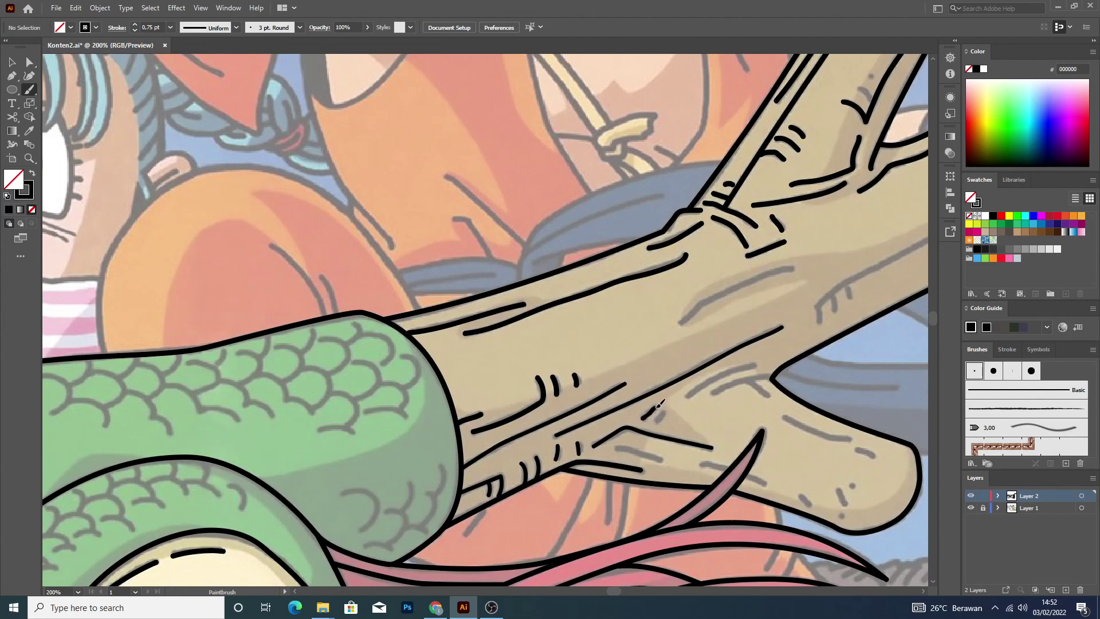
{"action": "mouse_move", "coordinate": [689, 394]}
{"action": "left_mouse_down"}
{"action": "mouse_move", "coordinate": [759, 368]}
{"action": "mouse_move", "coordinate": [753, 379]}
{"action": "left_mouse_up"}
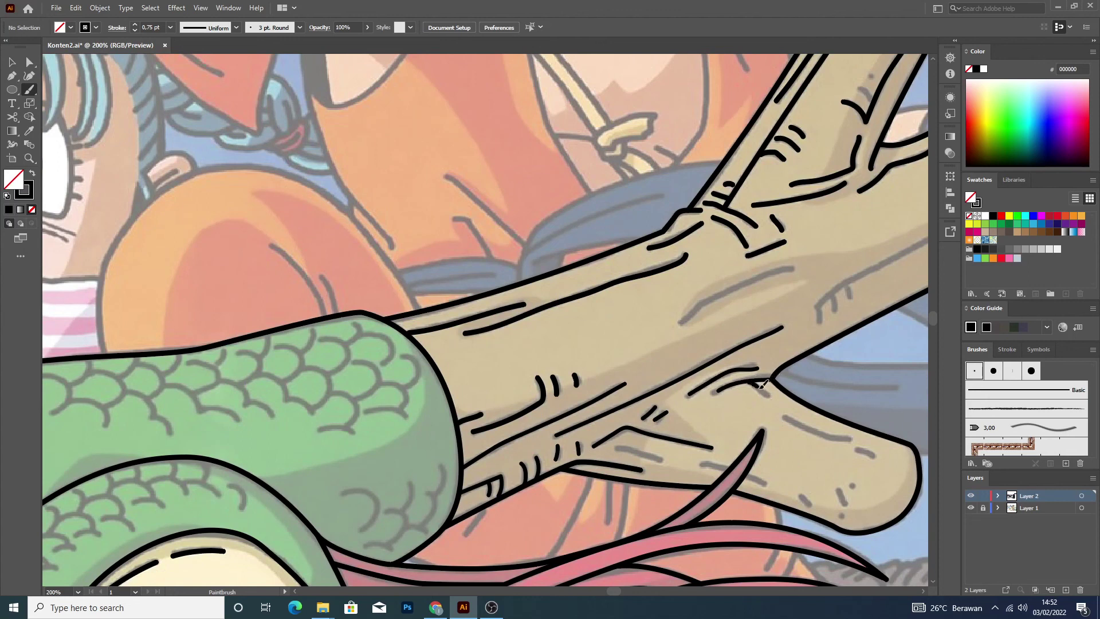
{"action": "mouse_move", "coordinate": [770, 394]}
{"action": "left_mouse_down"}
{"action": "mouse_move", "coordinate": [806, 429]}
{"action": "mouse_move", "coordinate": [880, 460]}
{"action": "left_mouse_up"}
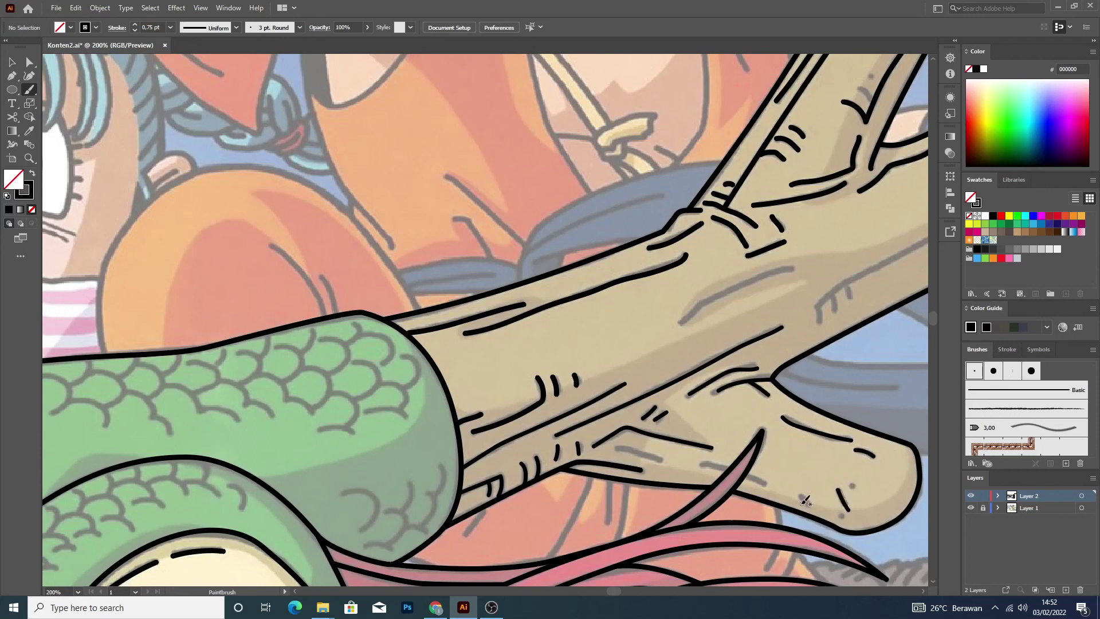
{"action": "mouse_move", "coordinate": [837, 490]}
{"action": "left_mouse_down"}
{"action": "mouse_move", "coordinate": [846, 506]}
{"action": "mouse_move", "coordinate": [812, 508]}
{"action": "left_mouse_up"}
Trace grain lines on the lower branch, beside the pink whisker and along the grey sketch line.
{"action": "mouse_move", "coordinate": [717, 464]}
{"action": "left_mouse_down"}
{"action": "mouse_move", "coordinate": [762, 482]}
{"action": "mouse_move", "coordinate": [738, 469]}
{"action": "left_mouse_up"}
{"action": "key", "text": "ctrl+z"}
{"action": "scroll", "coordinate": [742, 473], "scroll_direction": "up", "scroll_amount": 3, "text": "alt"}
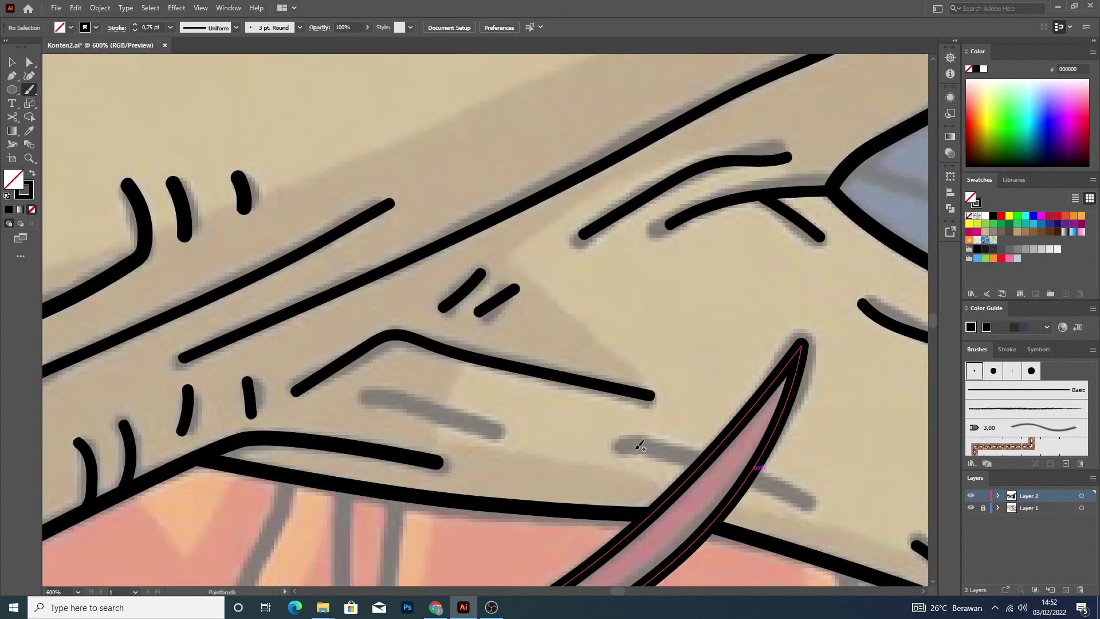
{"action": "left_click_drag", "start_coordinate": [617, 443], "coordinate": [700, 457]}
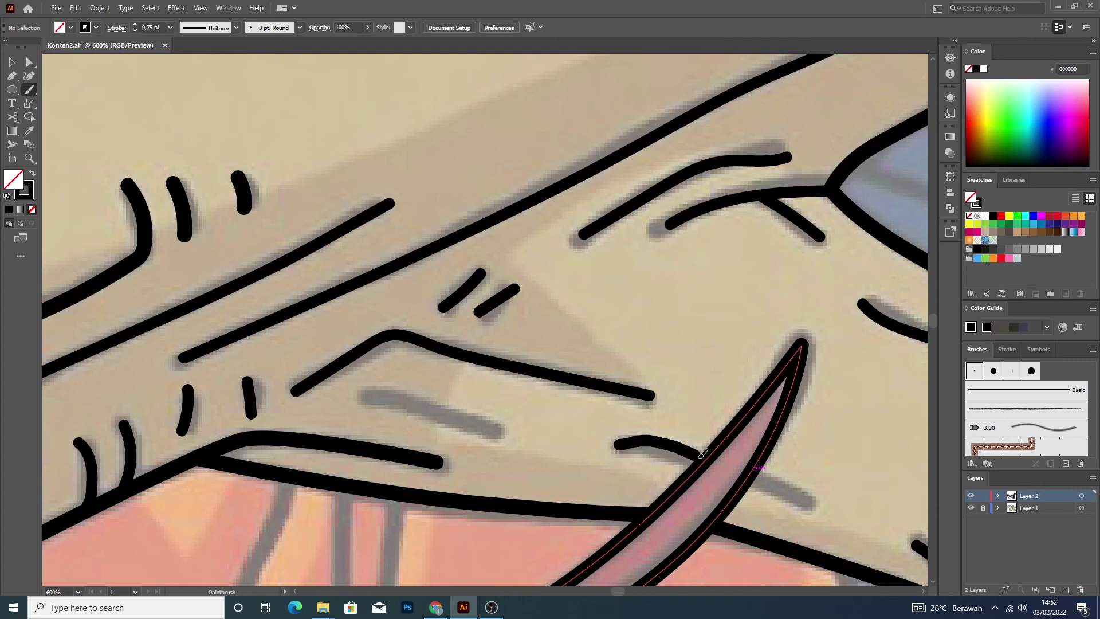
{"action": "left_click_drag", "start_coordinate": [753, 471], "coordinate": [813, 504]}
{"action": "left_click_drag", "start_coordinate": [363, 398], "coordinate": [504, 439]}
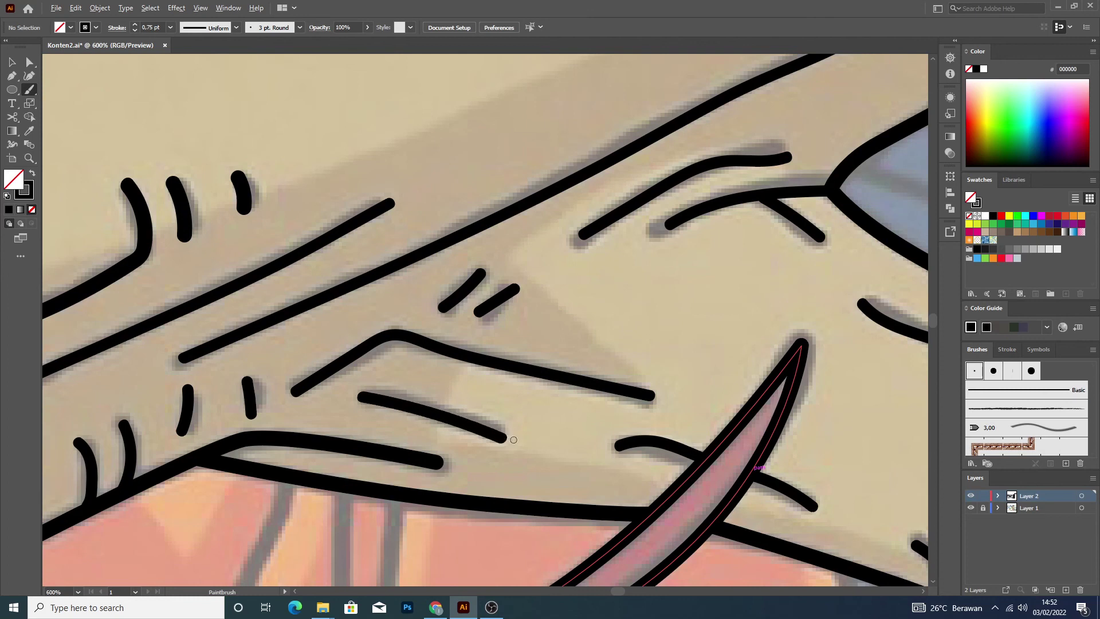
{"action": "scroll", "coordinate": [513, 439], "scroll_direction": "down", "scroll_amount": 5}
{"action": "scroll", "coordinate": [513, 439], "scroll_direction": "down", "scroll_amount": 2}
{"action": "scroll", "coordinate": [537, 396], "scroll_direction": "up", "scroll_amount": 3}
Ink grain lines and small curved bark ticks on the log below the fork.
{"action": "scroll", "coordinate": [538, 397], "scroll_direction": "up", "scroll_amount": 2}
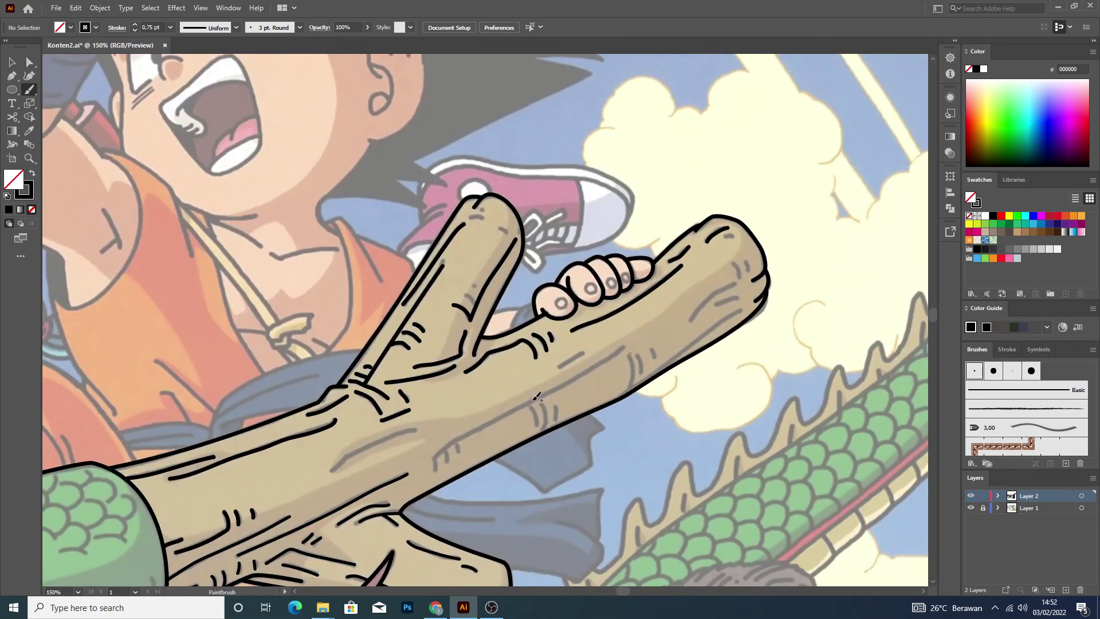
{"action": "scroll", "coordinate": [332, 461], "scroll_direction": "up", "scroll_amount": 1}
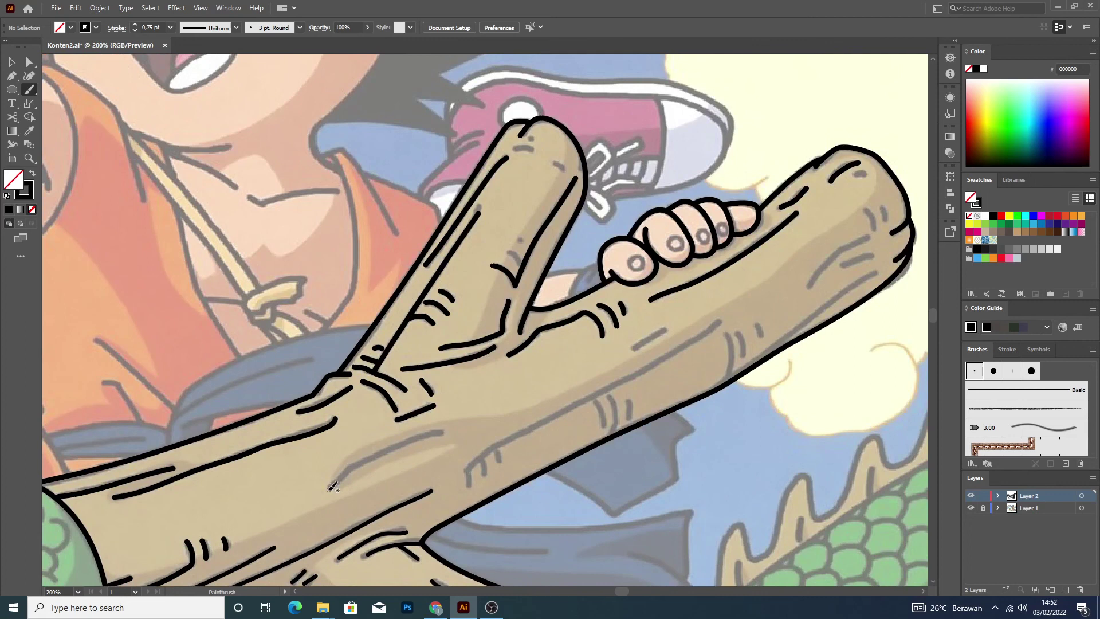
{"action": "left_click_drag", "start_coordinate": [359, 461], "coordinate": [446, 430]}
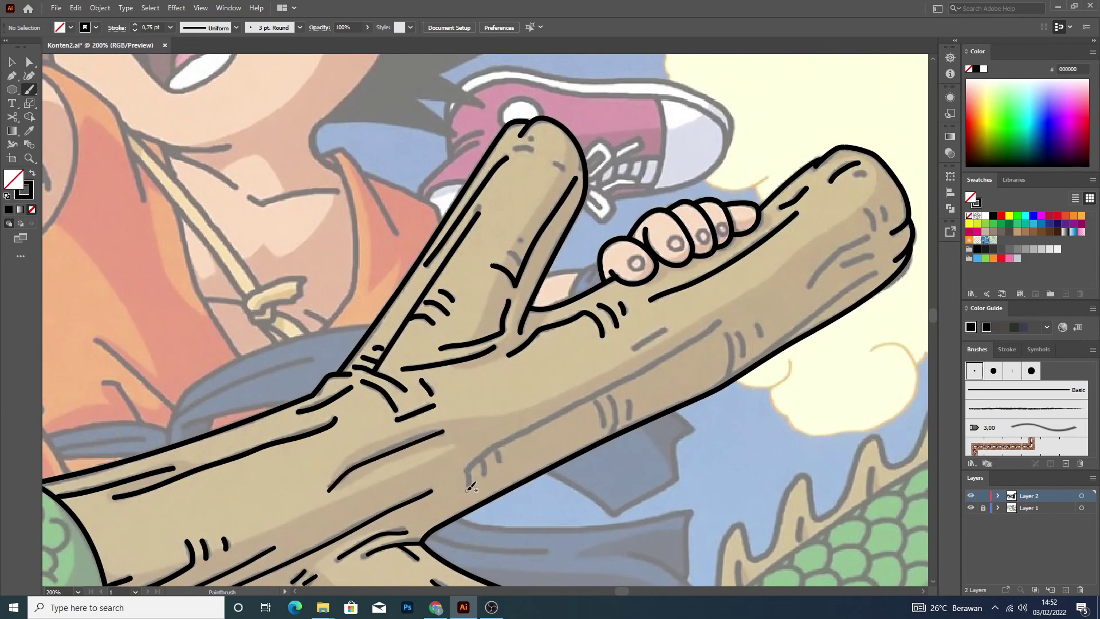
{"action": "left_click_drag", "start_coordinate": [468, 468], "coordinate": [719, 321]}
{"action": "left_click_drag", "start_coordinate": [498, 445], "coordinate": [469, 481]}
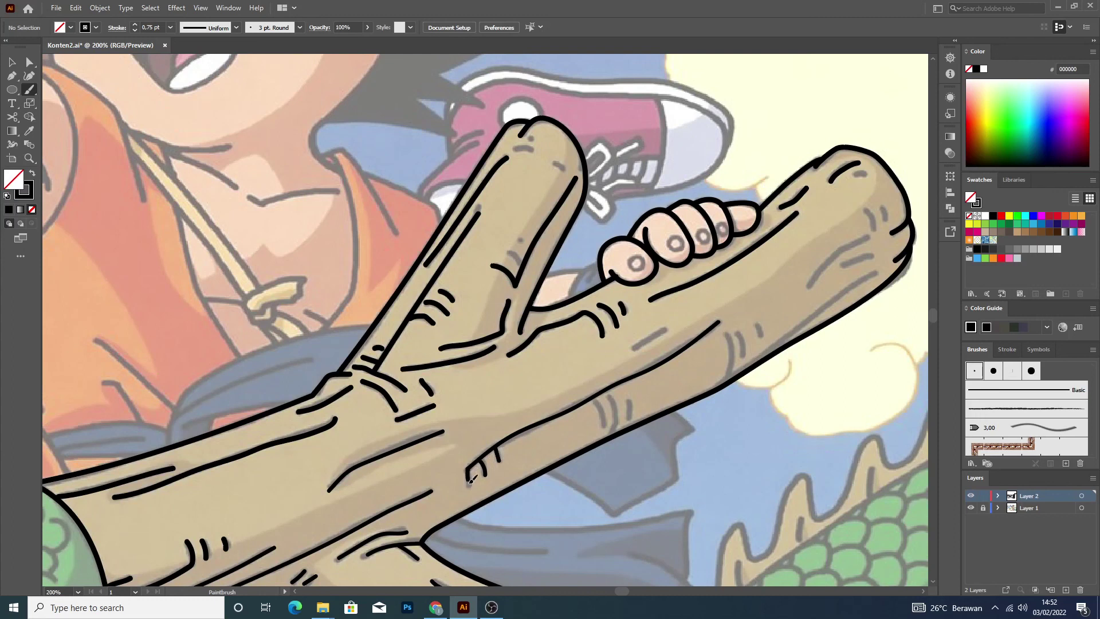
{"action": "left_click_drag", "start_coordinate": [597, 399], "coordinate": [605, 424]}
{"action": "mouse_move", "coordinate": [617, 407]}
{"action": "left_mouse_down"}
{"action": "mouse_move", "coordinate": [612, 433]}
{"action": "mouse_move", "coordinate": [629, 410]}
{"action": "left_mouse_up"}
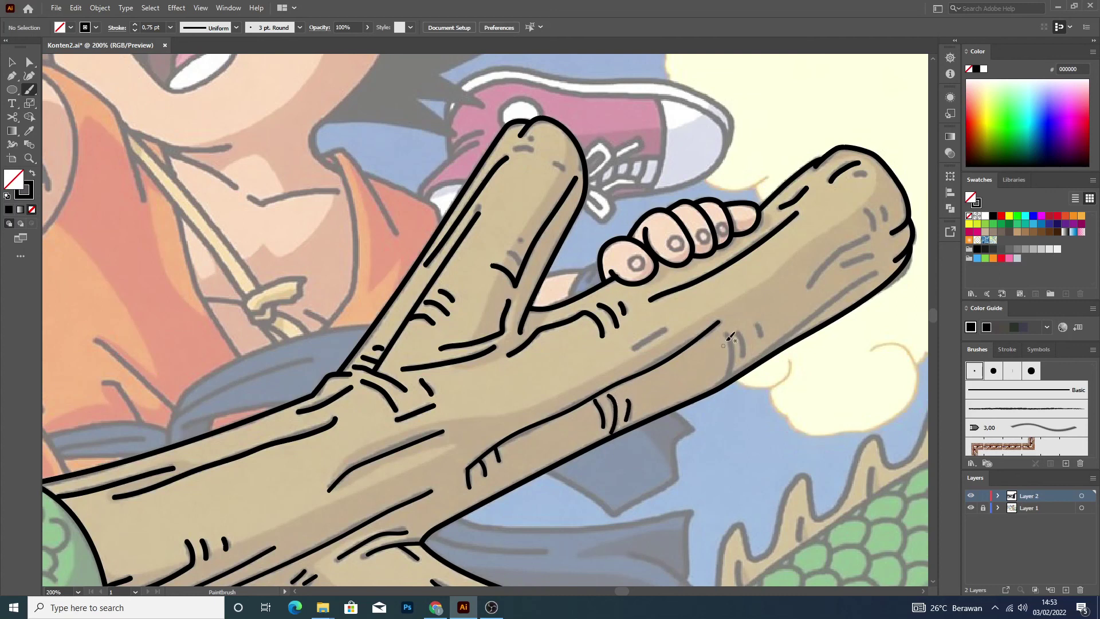
{"action": "left_click_drag", "start_coordinate": [729, 332], "coordinate": [722, 384]}
{"action": "left_click_drag", "start_coordinate": [736, 333], "coordinate": [747, 355]}
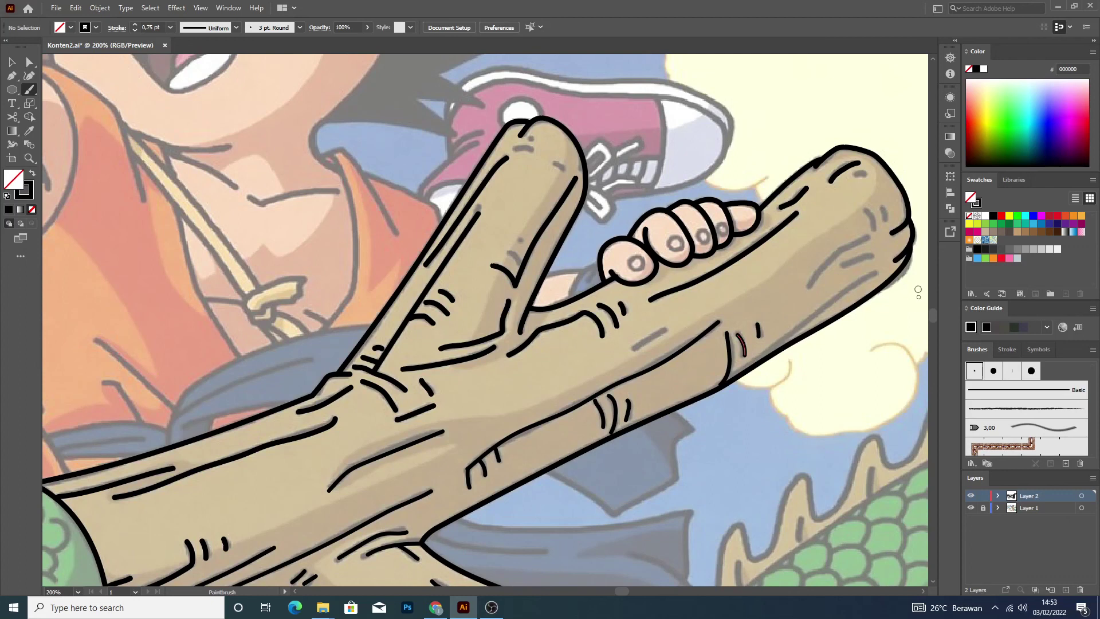
Trace the remaining grey guide lines and dashes along the branch's outline, tip and middle.
{"action": "scroll", "coordinate": [779, 342], "scroll_direction": "down", "scroll_amount": 3}
{"action": "scroll", "coordinate": [782, 355], "scroll_direction": "up", "scroll_amount": 2}
{"action": "scroll", "coordinate": [783, 365], "scroll_direction": "up", "scroll_amount": 2}
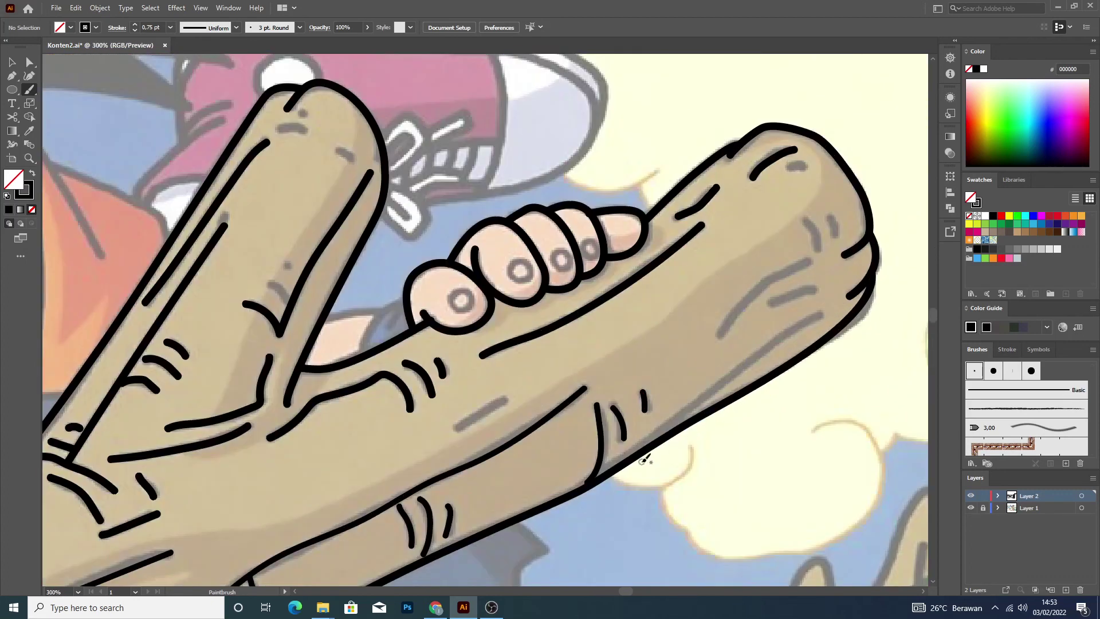
{"action": "left_click_drag", "start_coordinate": [612, 464], "coordinate": [822, 314]}
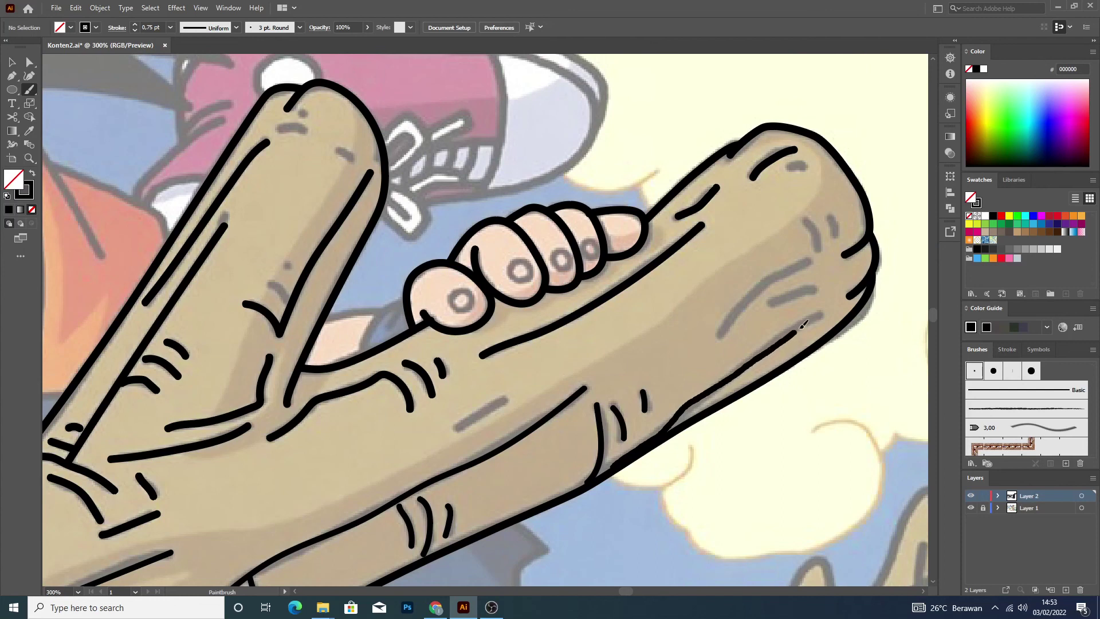
{"action": "left_click_drag", "start_coordinate": [722, 336], "coordinate": [820, 263]}
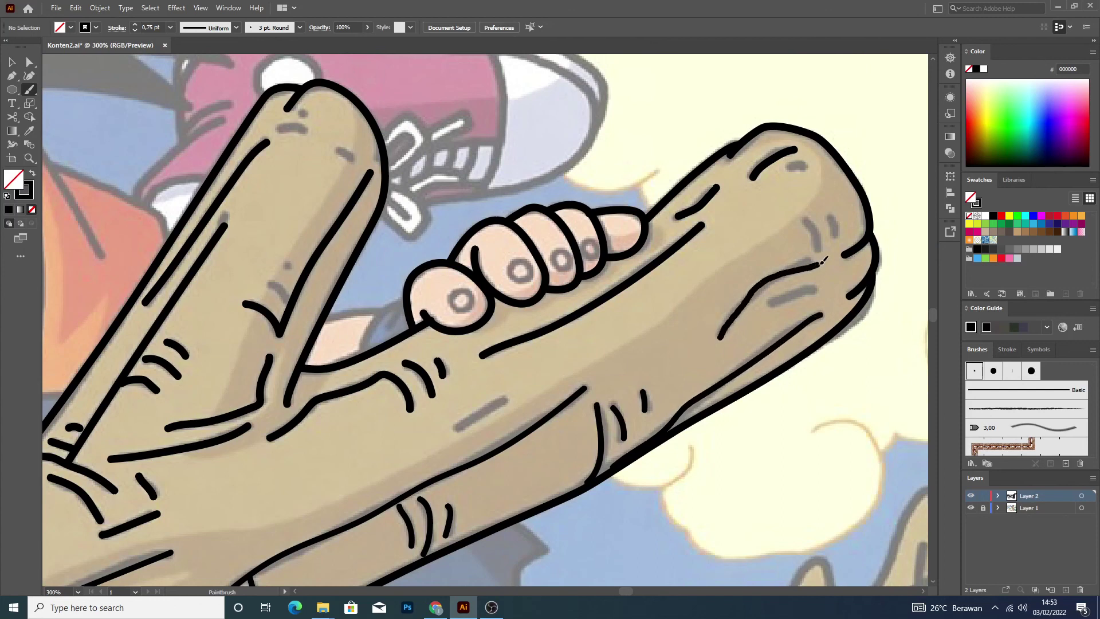
{"action": "left_click_drag", "start_coordinate": [770, 302], "coordinate": [818, 289]}
{"action": "mouse_move", "coordinate": [807, 221]}
{"action": "left_mouse_down"}
{"action": "mouse_move", "coordinate": [818, 252]}
{"action": "mouse_move", "coordinate": [840, 235]}
{"action": "left_mouse_up"}
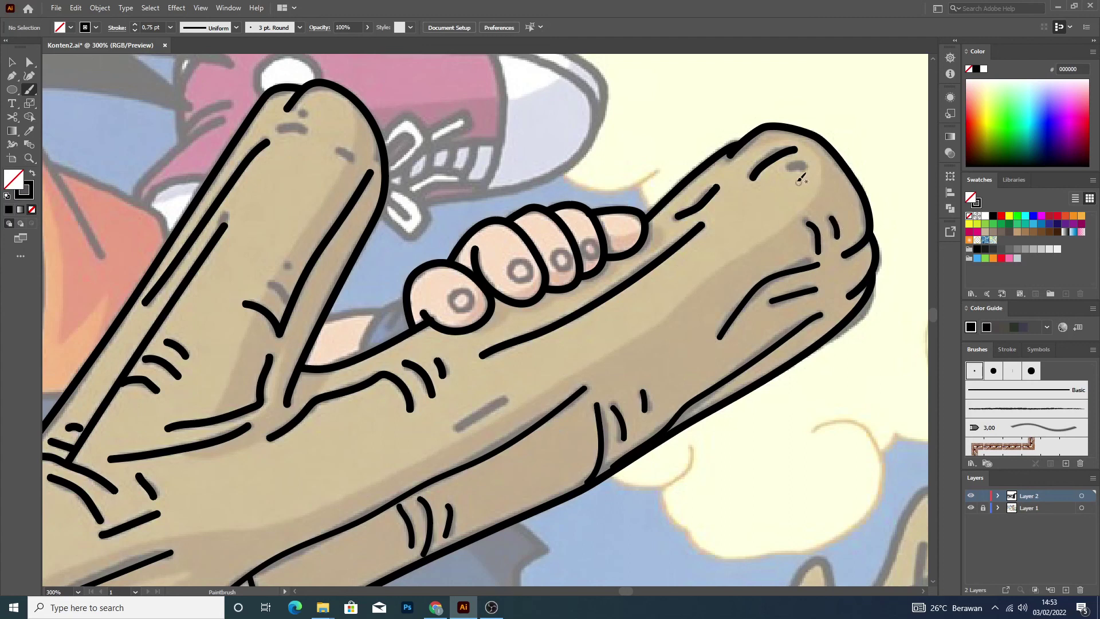
{"action": "left_click_drag", "start_coordinate": [788, 165], "coordinate": [808, 171]}
{"action": "left_click_drag", "start_coordinate": [458, 429], "coordinate": [506, 397]}
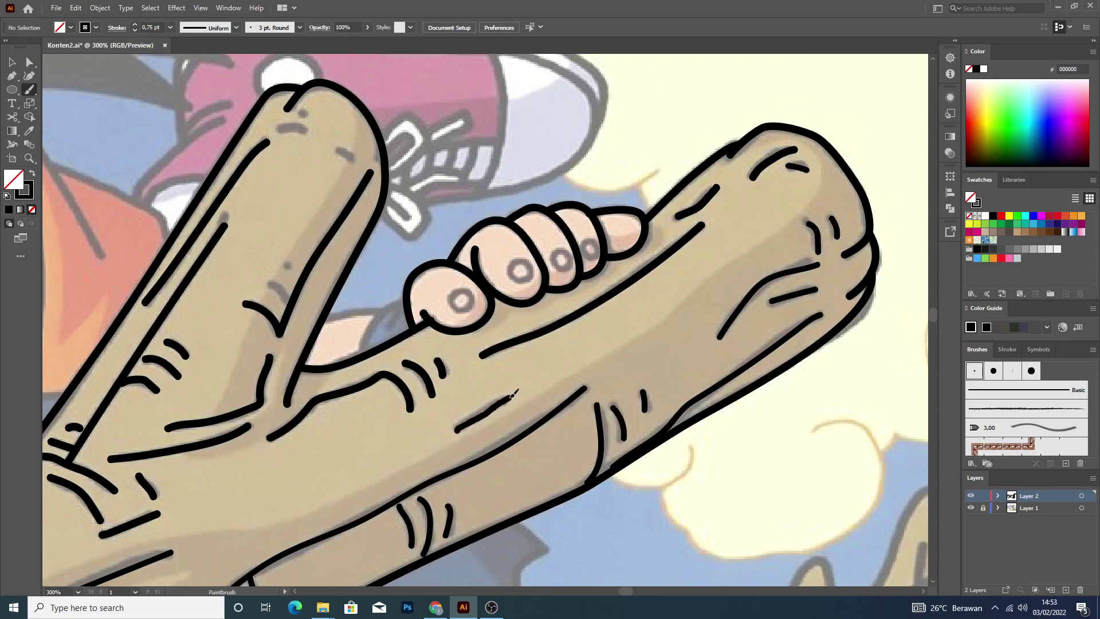
Hide and re-show Layer 1's colour reference to check the line art.
{"action": "scroll", "coordinate": [513, 395], "scroll_direction": "down", "scroll_amount": 4}
{"action": "scroll", "coordinate": [512, 394], "scroll_direction": "down", "scroll_amount": 2}
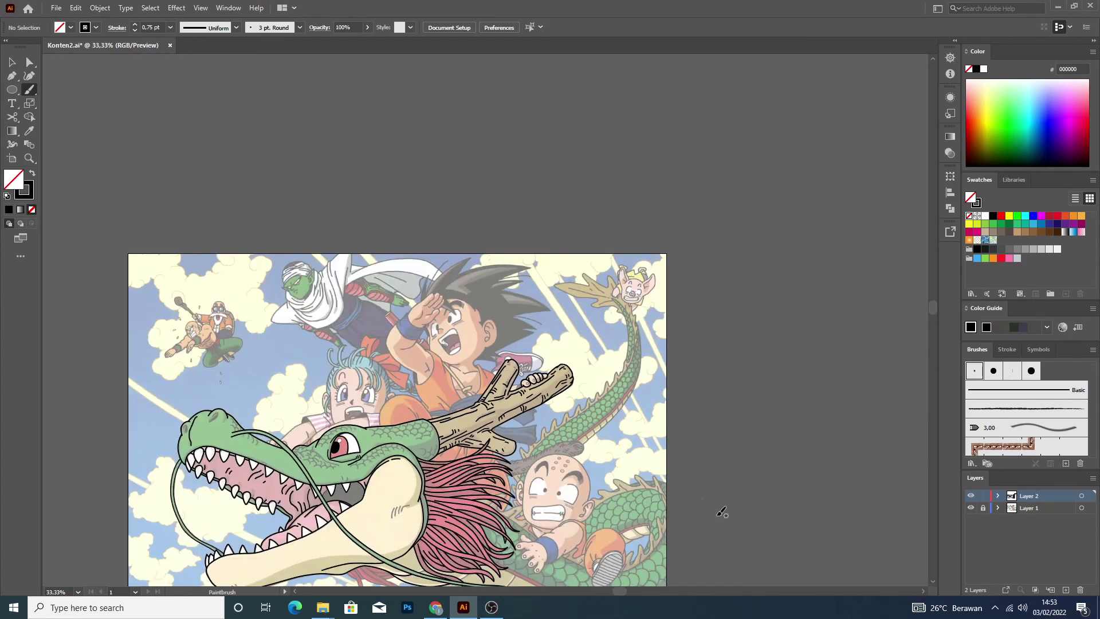
{"action": "left_click", "coordinate": [970, 507]}
{"action": "scroll", "coordinate": [730, 422], "scroll_direction": "down", "scroll_amount": 3}
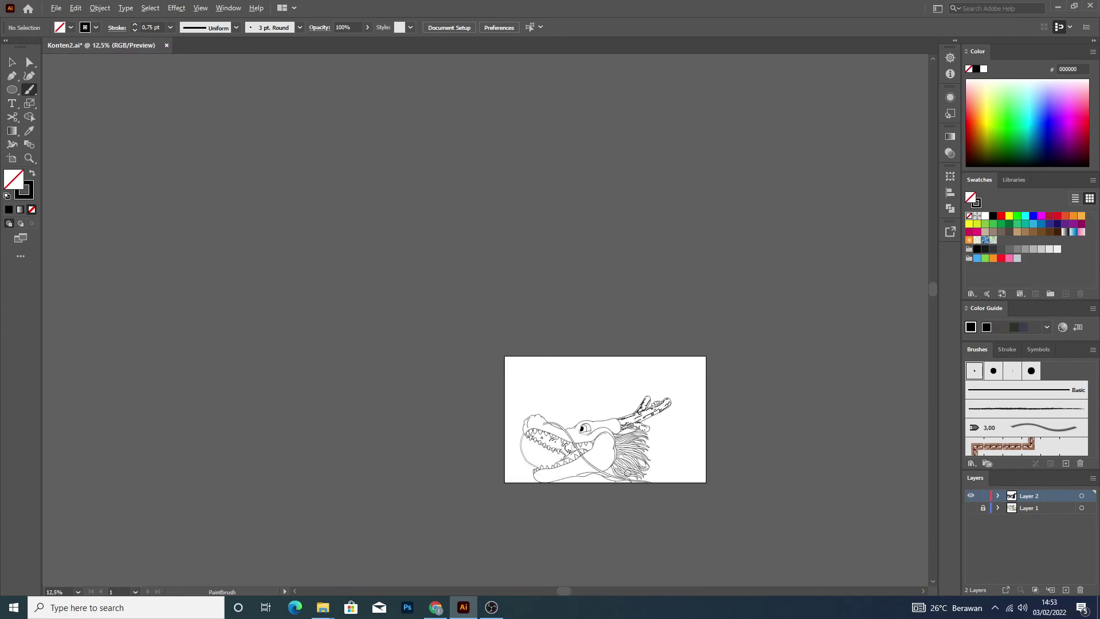
{"action": "scroll", "coordinate": [626, 479], "scroll_direction": "up", "scroll_amount": 2}
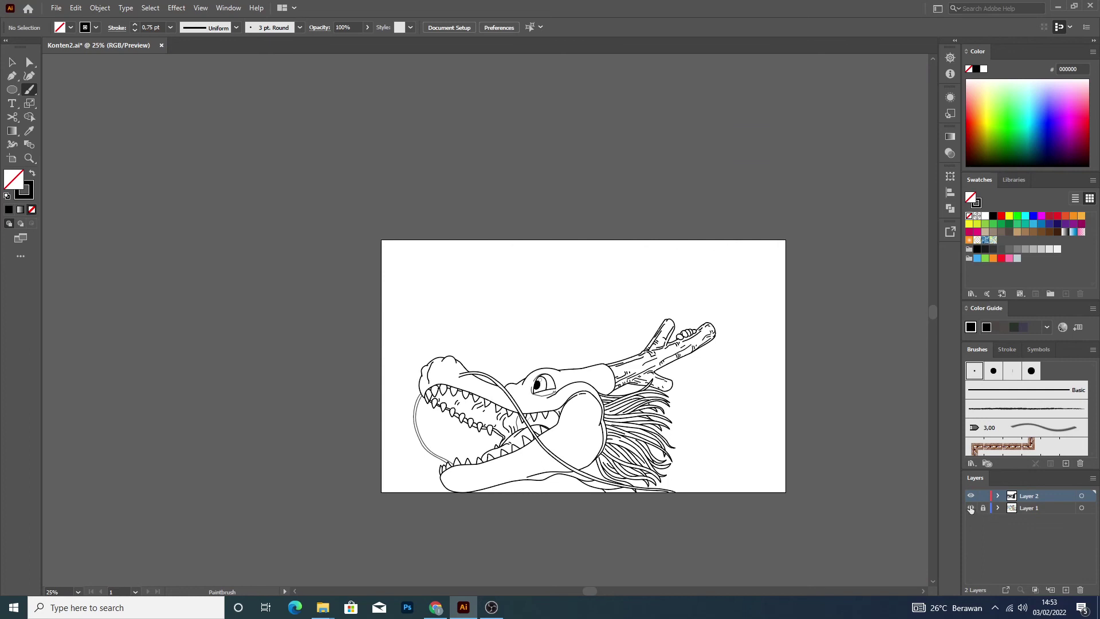
{"action": "left_click", "coordinate": [971, 508]}
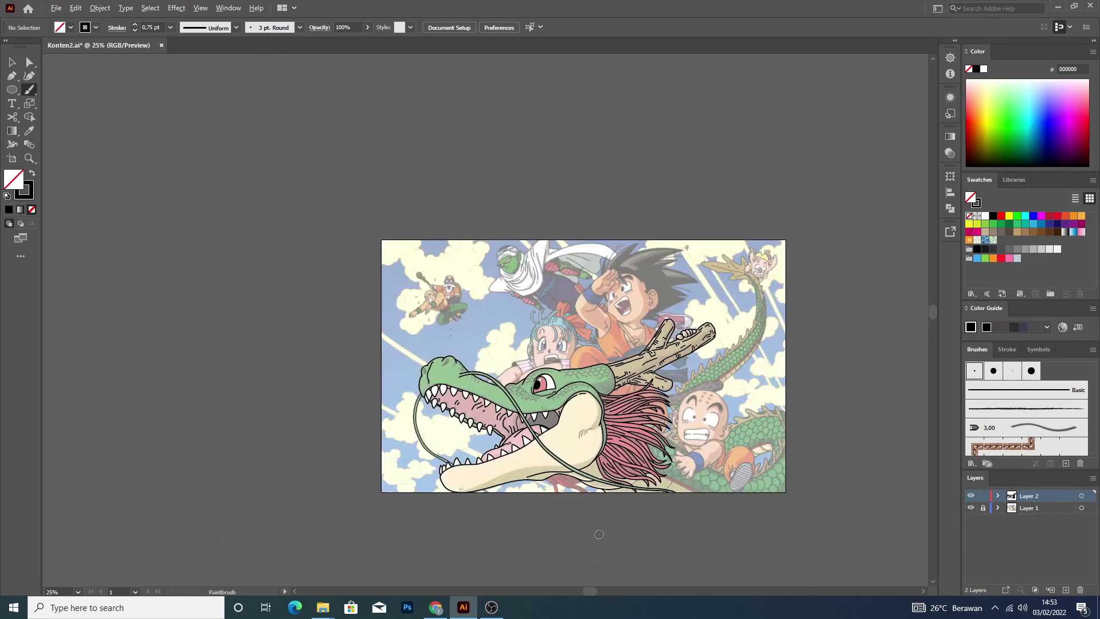
{"action": "scroll", "coordinate": [597, 532], "scroll_direction": "up", "scroll_amount": 3}
{"action": "scroll", "coordinate": [681, 455], "scroll_direction": "up", "scroll_amount": 2}
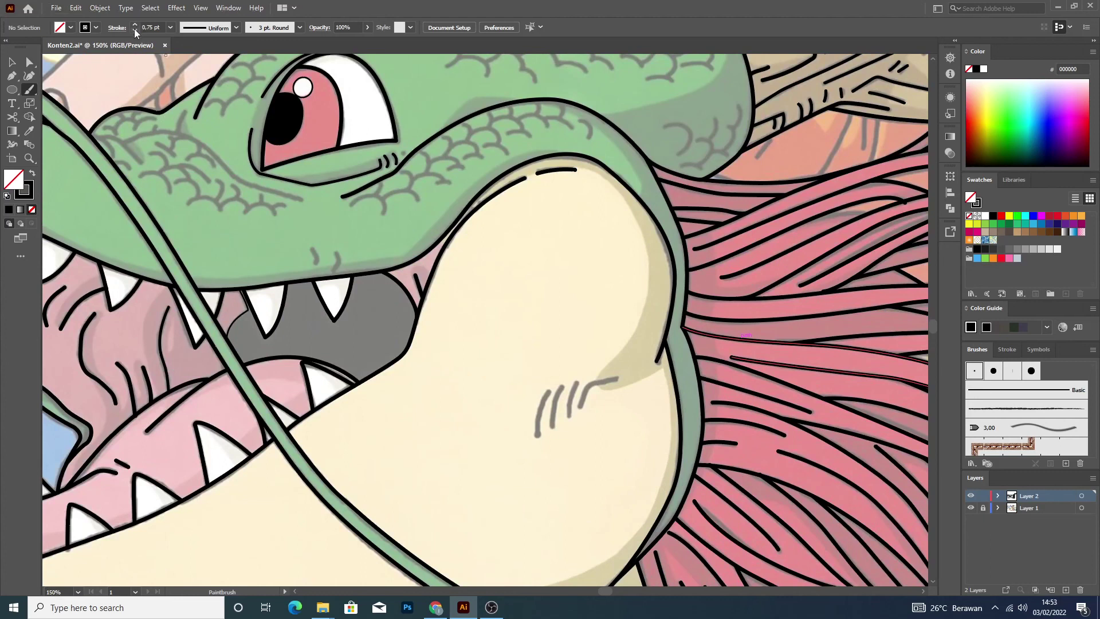
{"action": "scroll", "coordinate": [578, 398], "scroll_direction": "up", "scroll_amount": 2}
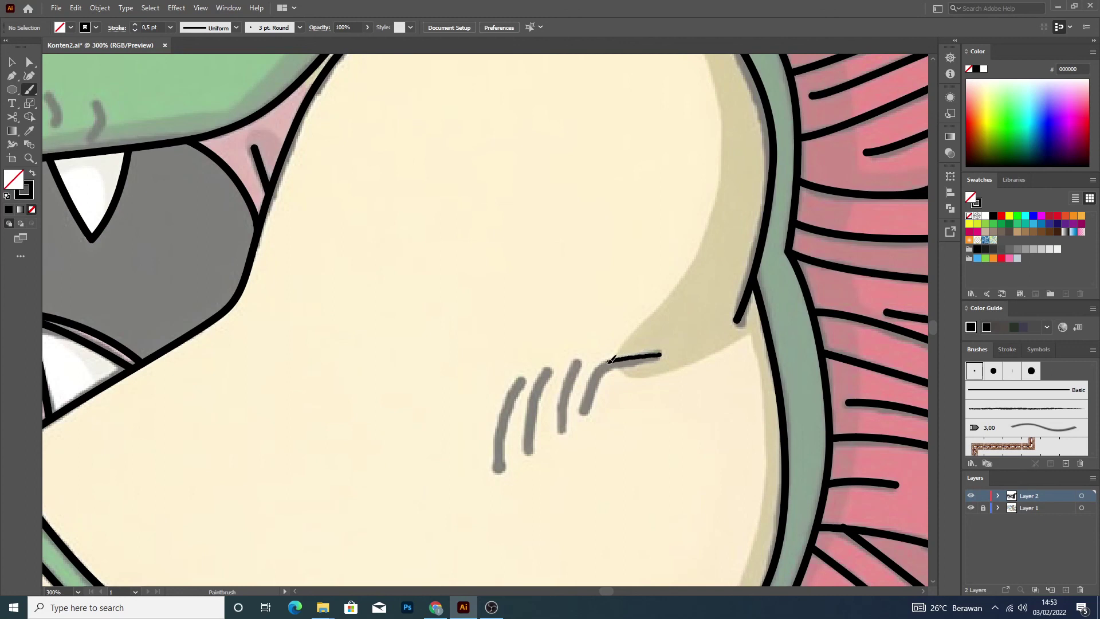
Trace the four grey cheek marks on the dragon's jaw in black.
{"action": "left_click_drag", "start_coordinate": [602, 369], "coordinate": [583, 416]}
{"action": "left_click_drag", "start_coordinate": [577, 362], "coordinate": [560, 431]}
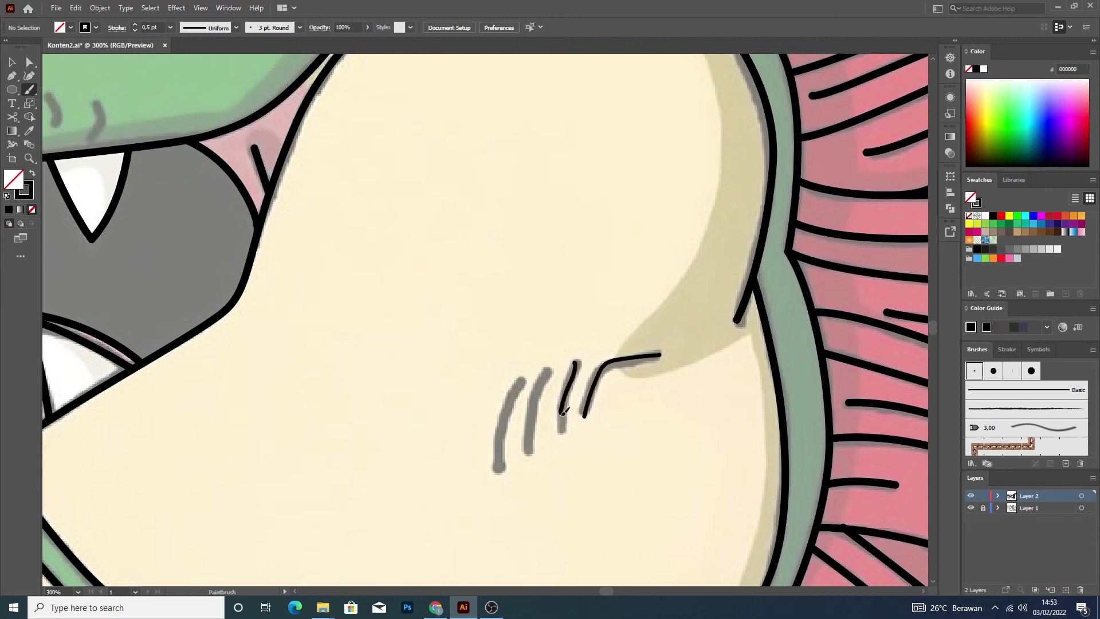
{"action": "left_click_drag", "start_coordinate": [551, 367], "coordinate": [528, 450]}
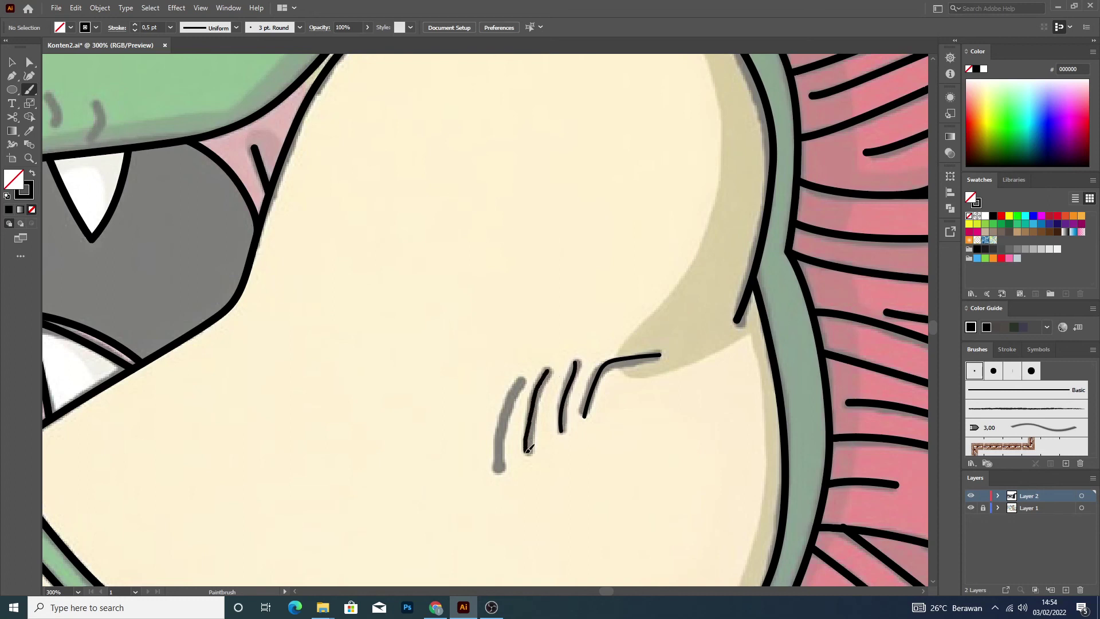
{"action": "left_click_drag", "start_coordinate": [522, 378], "coordinate": [499, 465]}
Select the four cheek strokes and set their stroke weight to 1 pt.
{"action": "key", "text": "v"}
{"action": "left_click_drag", "start_coordinate": [464, 389], "coordinate": [633, 439]}
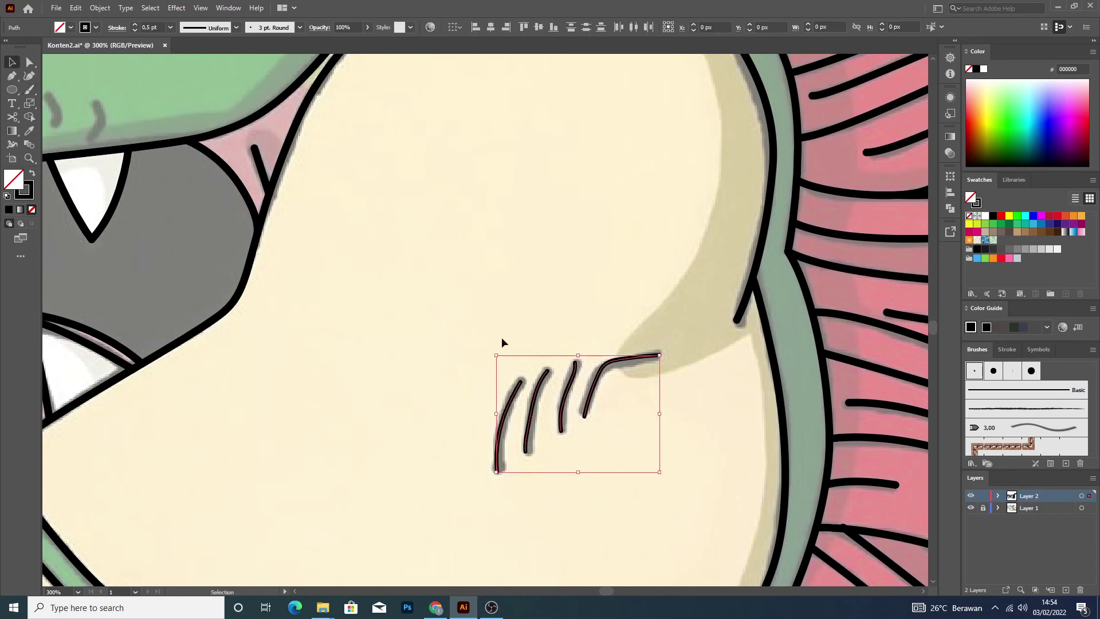
{"action": "left_click", "coordinate": [136, 26]}
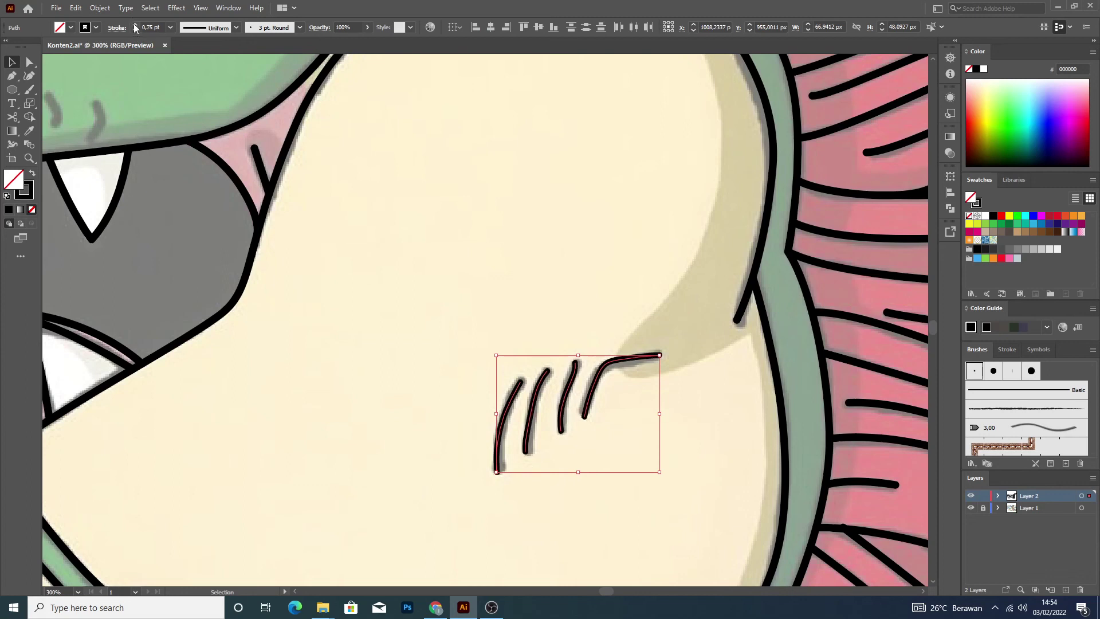
{"action": "left_click", "coordinate": [414, 192]}
{"action": "scroll", "coordinate": [475, 218], "scroll_direction": "down", "scroll_amount": 5}
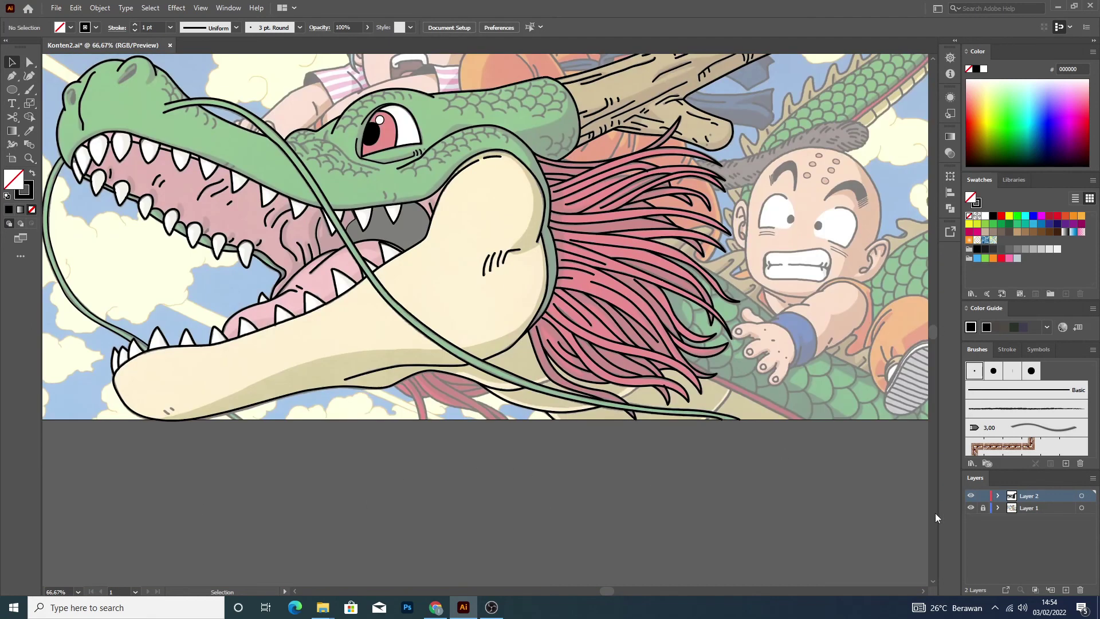
Hide the colour reference layer, save Konten2.ai, and bring the screen recorder forward.
{"action": "left_click", "coordinate": [970, 508]}
{"action": "scroll", "coordinate": [581, 426], "scroll_direction": "down", "scroll_amount": 3}
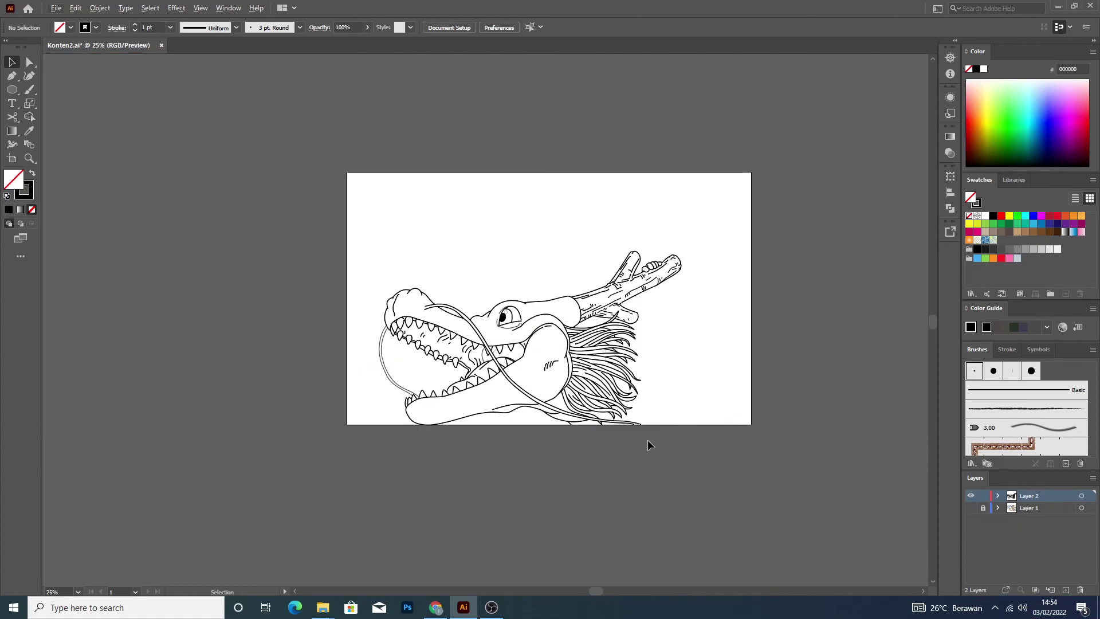
{"action": "key", "text": "a"}
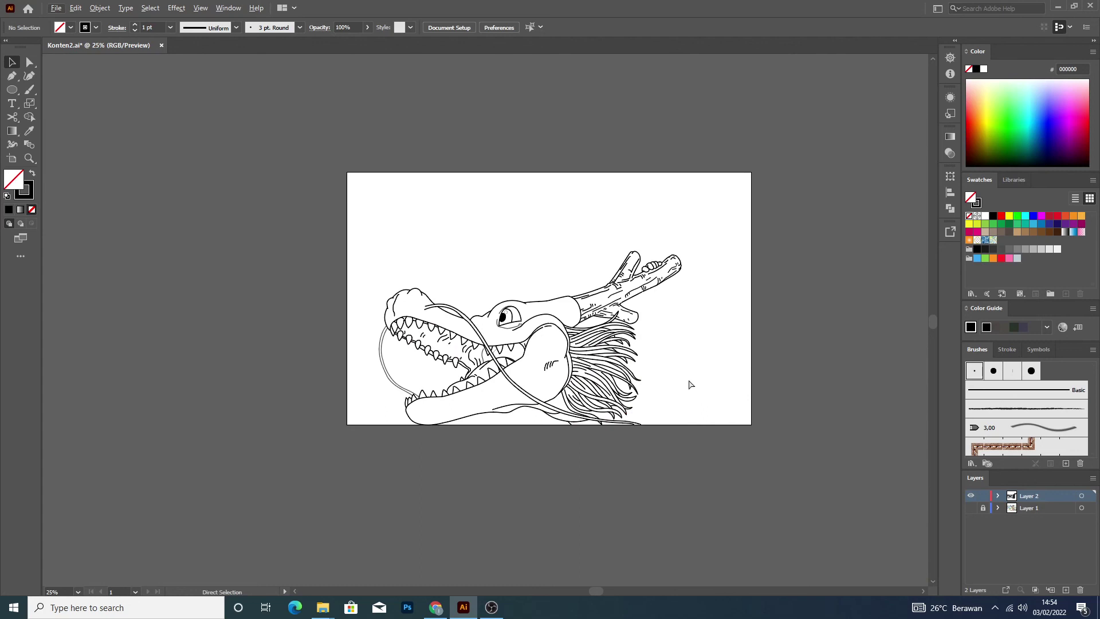
{"action": "key", "text": "ctrl+s"}
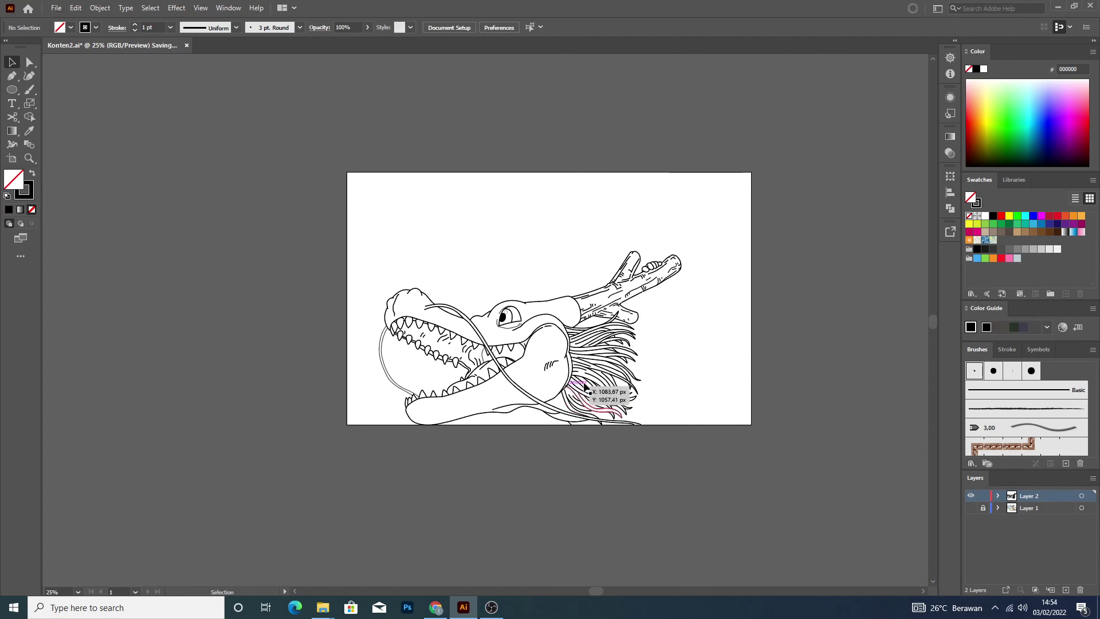
{"action": "mouse_move", "coordinate": [492, 607]}
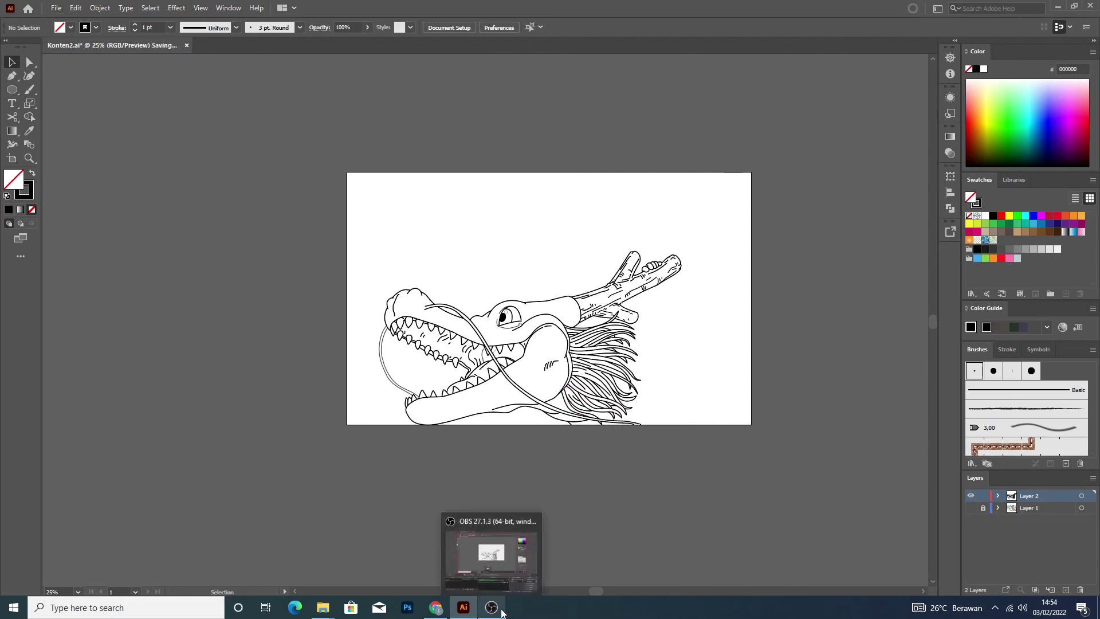
{"action": "left_click", "coordinate": [501, 613]}
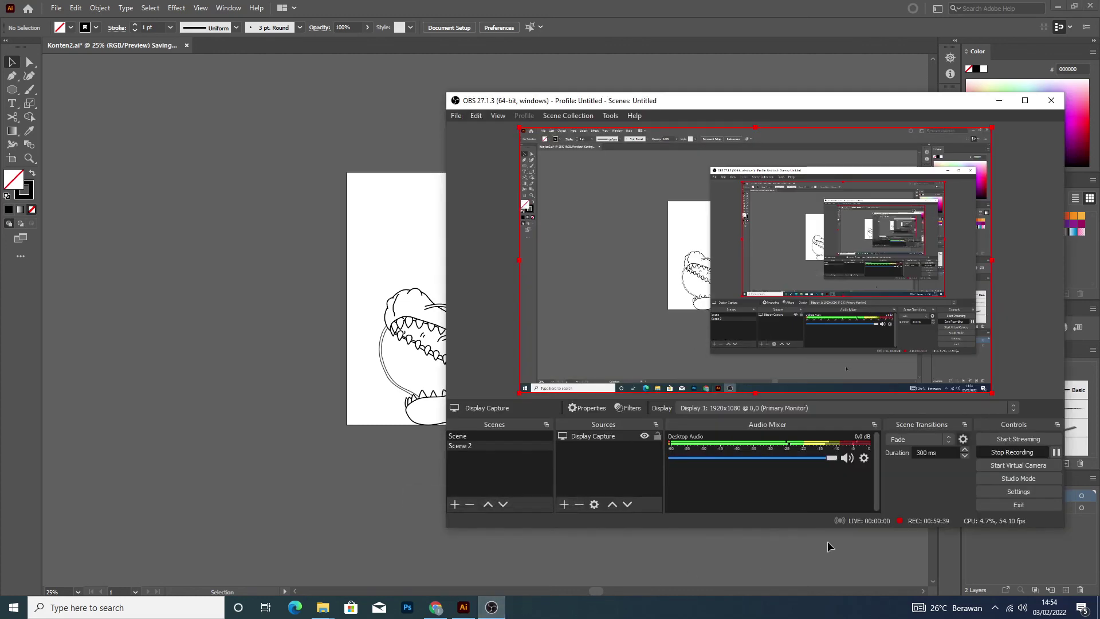